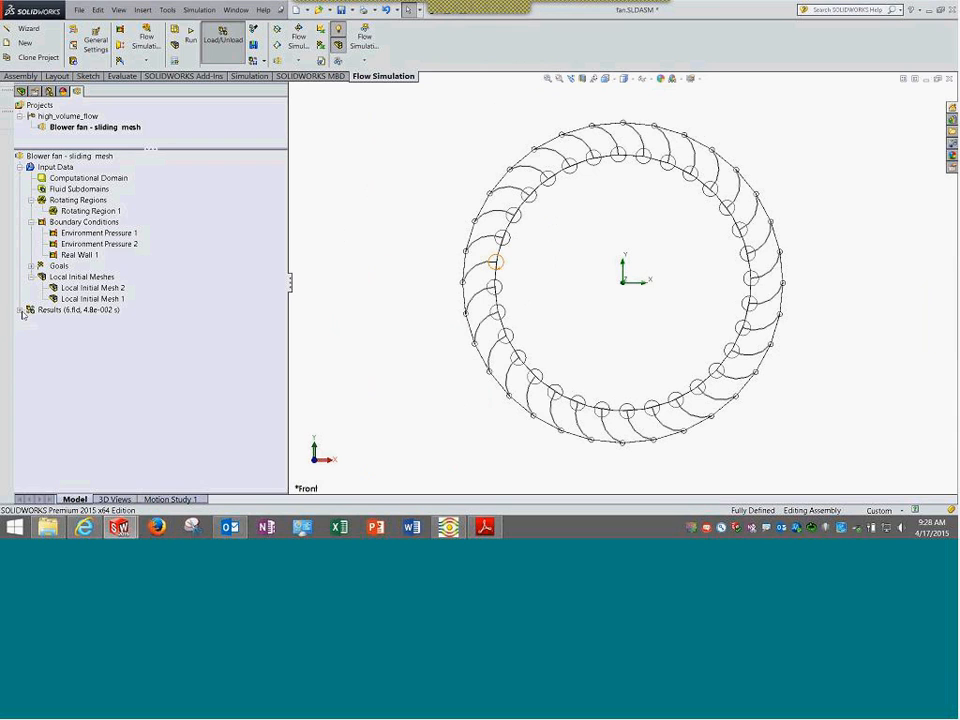
Expand the results, collapse the input data, and edit Cut Plot 1 to display the mesh instead of contours
{"action": "scroll", "coordinate": [28, 188], "scroll_direction": "up", "scroll_amount": 1}
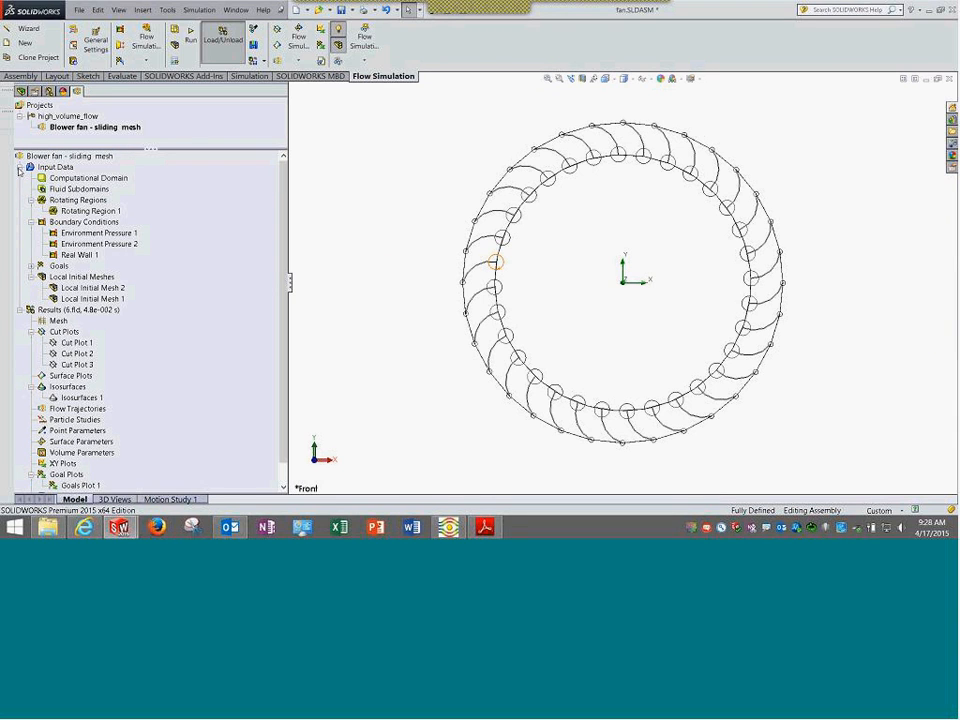
{"action": "left_click", "coordinate": [20, 166]}
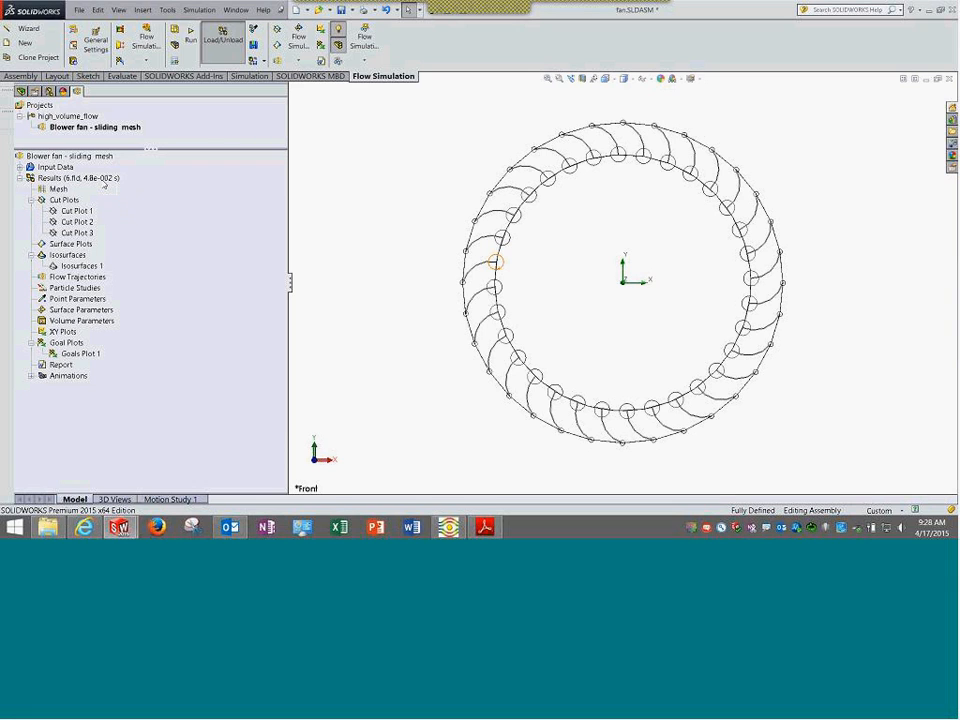
{"action": "right_click", "coordinate": [65, 212]}
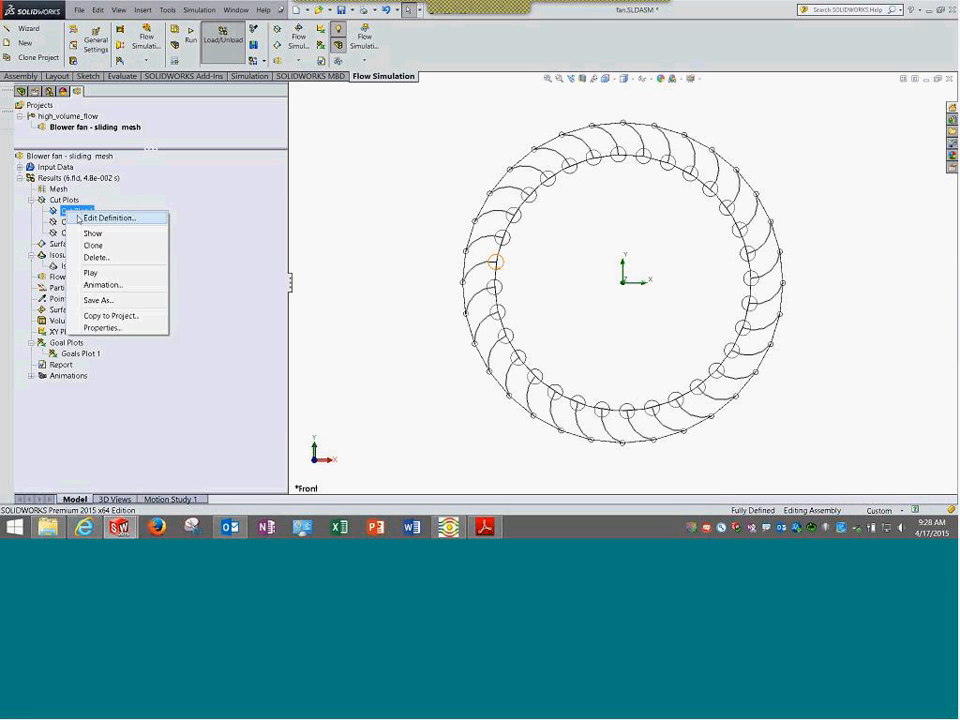
{"action": "left_click", "coordinate": [88, 217]}
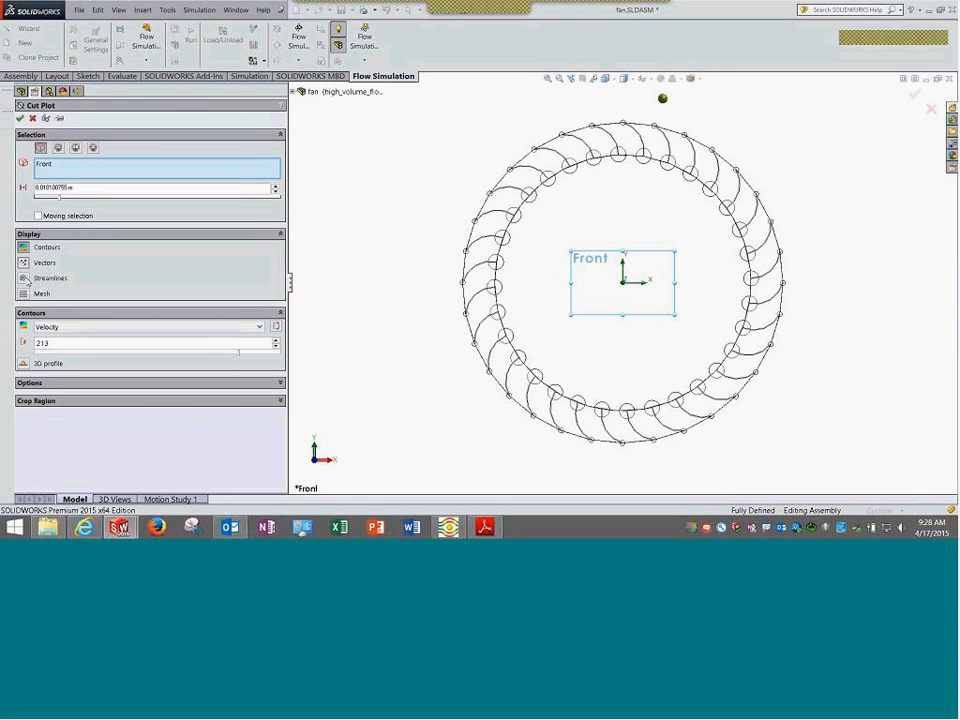
{"action": "left_click", "coordinate": [22, 248]}
{"action": "left_click", "coordinate": [22, 293]}
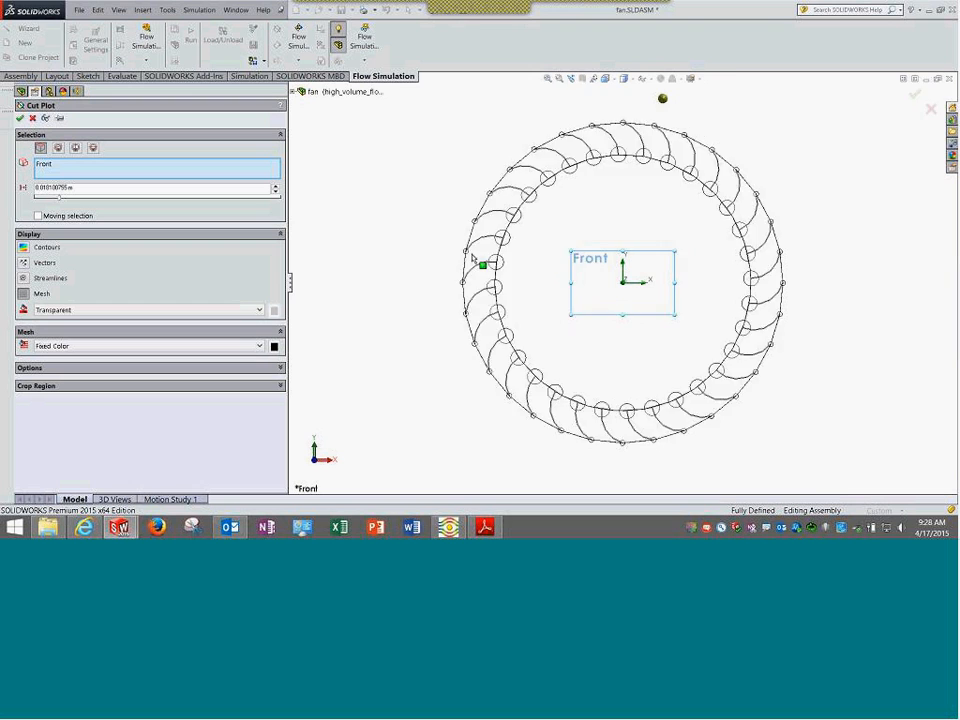
Examine the mesh across the blower housing and outlet, and its refinement around the fan blades and rotating region
{"action": "scroll", "coordinate": [701, 246], "scroll_direction": "up", "scroll_amount": 7}
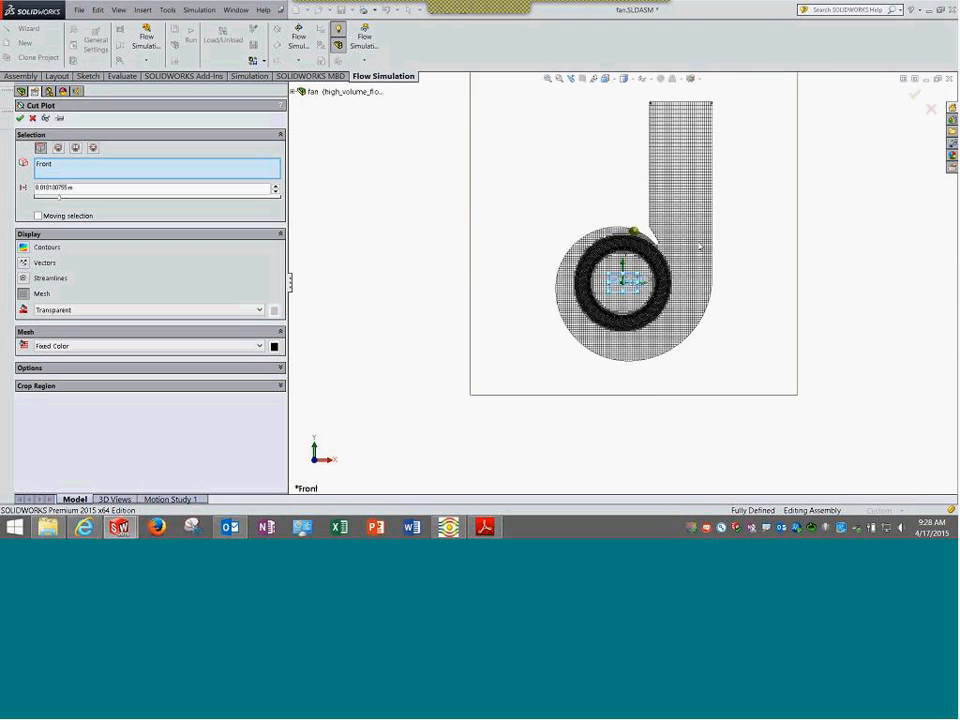
{"action": "scroll", "coordinate": [700, 246], "scroll_direction": "down", "scroll_amount": 2}
{"action": "scroll", "coordinate": [698, 246], "scroll_direction": "down", "scroll_amount": 3}
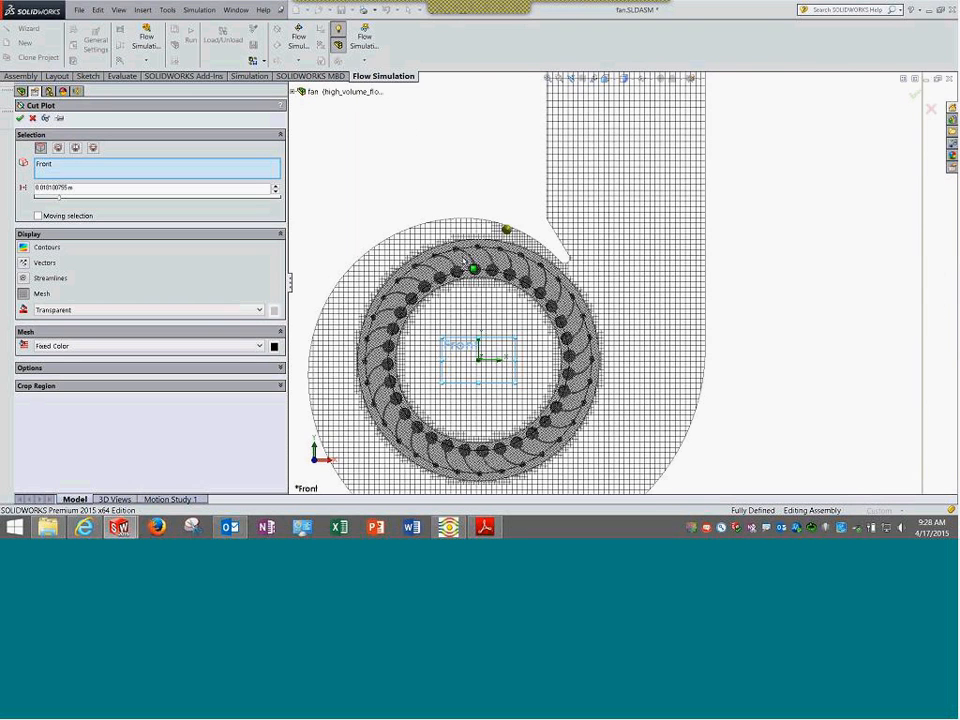
{"action": "scroll", "coordinate": [464, 261], "scroll_direction": "down", "scroll_amount": 6}
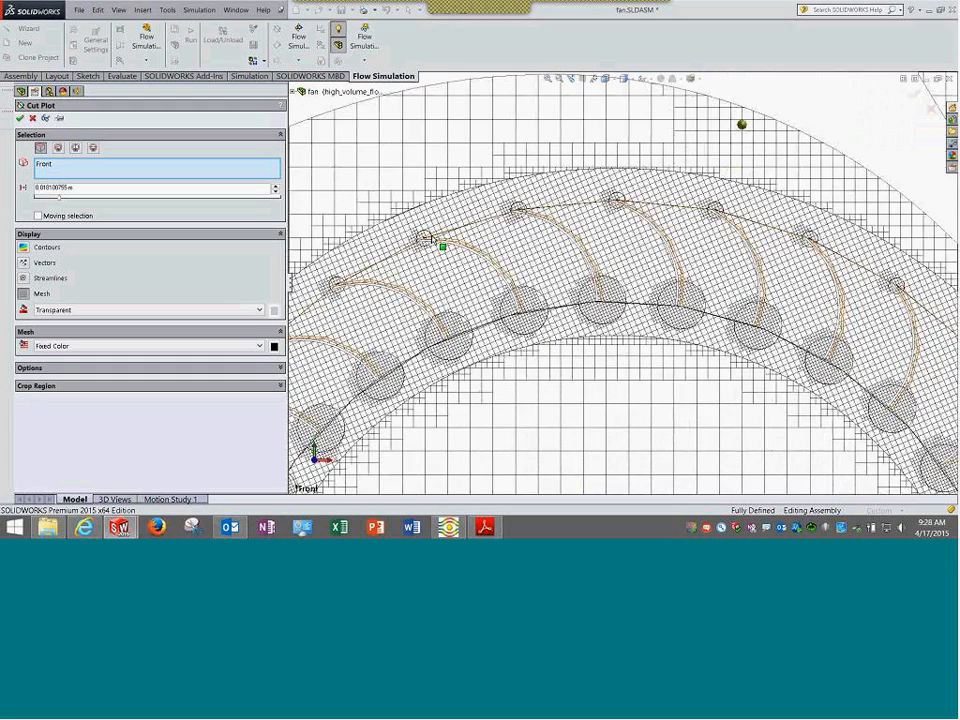
{"action": "scroll", "coordinate": [600, 272], "scroll_direction": "up", "scroll_amount": 1}
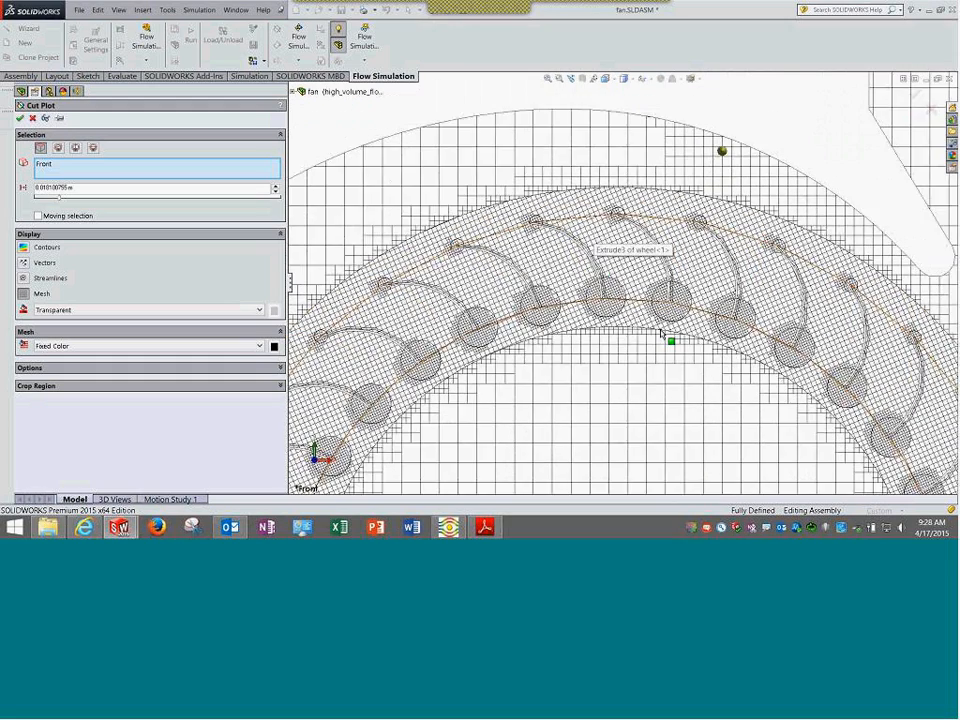
{"action": "scroll", "coordinate": [661, 334], "scroll_direction": "up", "scroll_amount": 6}
{"action": "scroll", "coordinate": [716, 345], "scroll_direction": "down", "scroll_amount": 2}
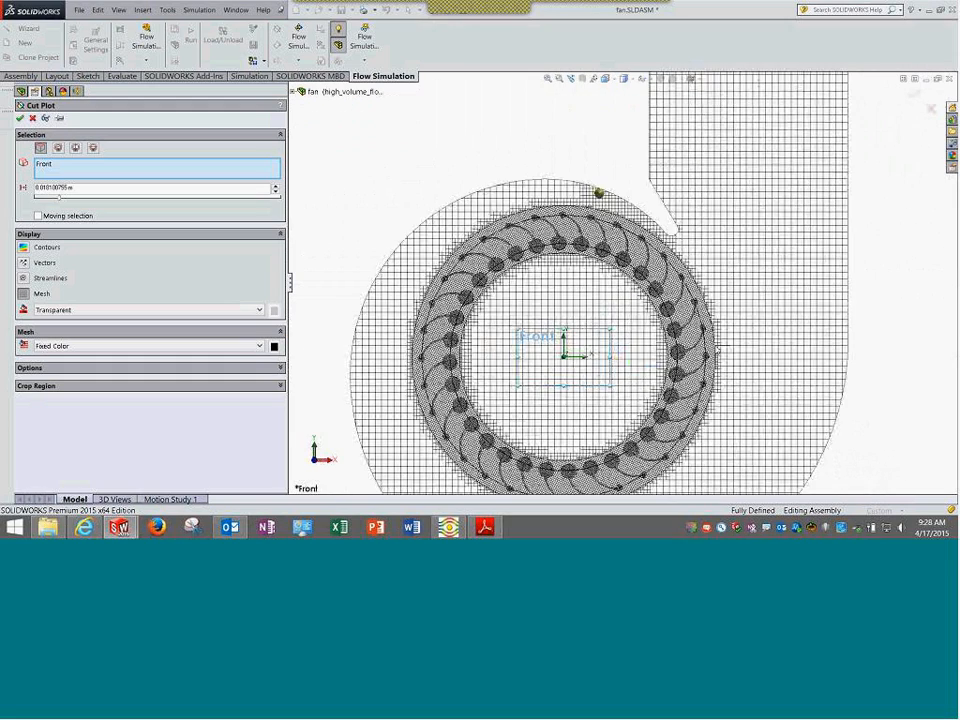
{"action": "scroll", "coordinate": [716, 348], "scroll_direction": "down", "scroll_amount": 1}
{"action": "scroll", "coordinate": [716, 350], "scroll_direction": "down", "scroll_amount": 4}
{"action": "scroll", "coordinate": [540, 328], "scroll_direction": "up", "scroll_amount": 6}
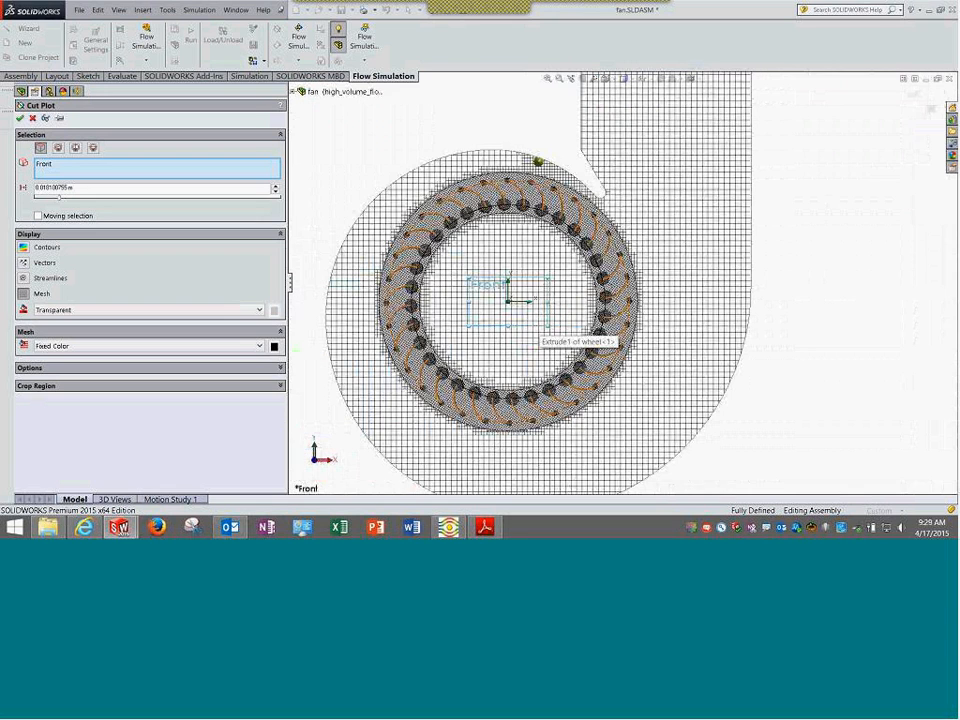
Switch Cut Plot 1 back from mesh to velocity contours and show the plot on the model
{"action": "left_click", "coordinate": [23, 293]}
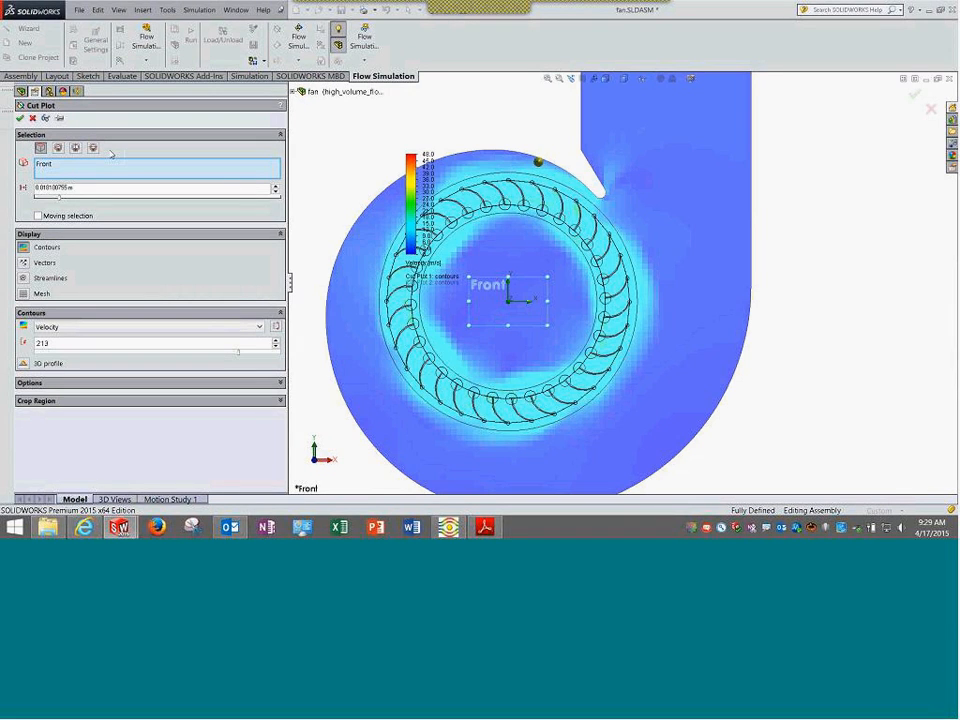
{"action": "key", "text": "f"}
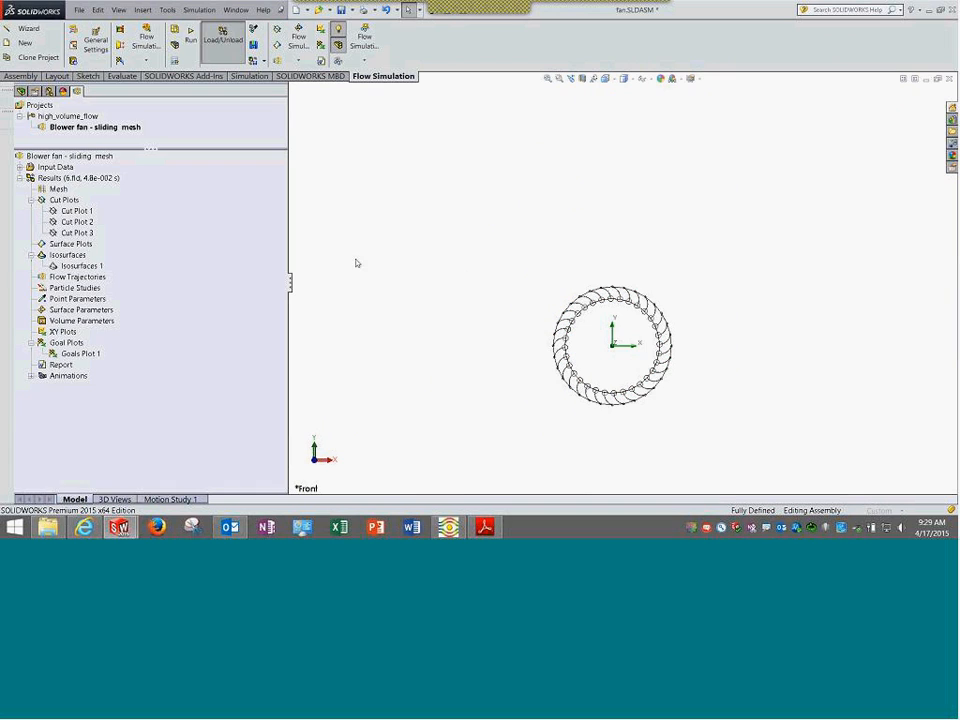
{"action": "right_click", "coordinate": [74, 214]}
{"action": "left_click", "coordinate": [68, 235]}
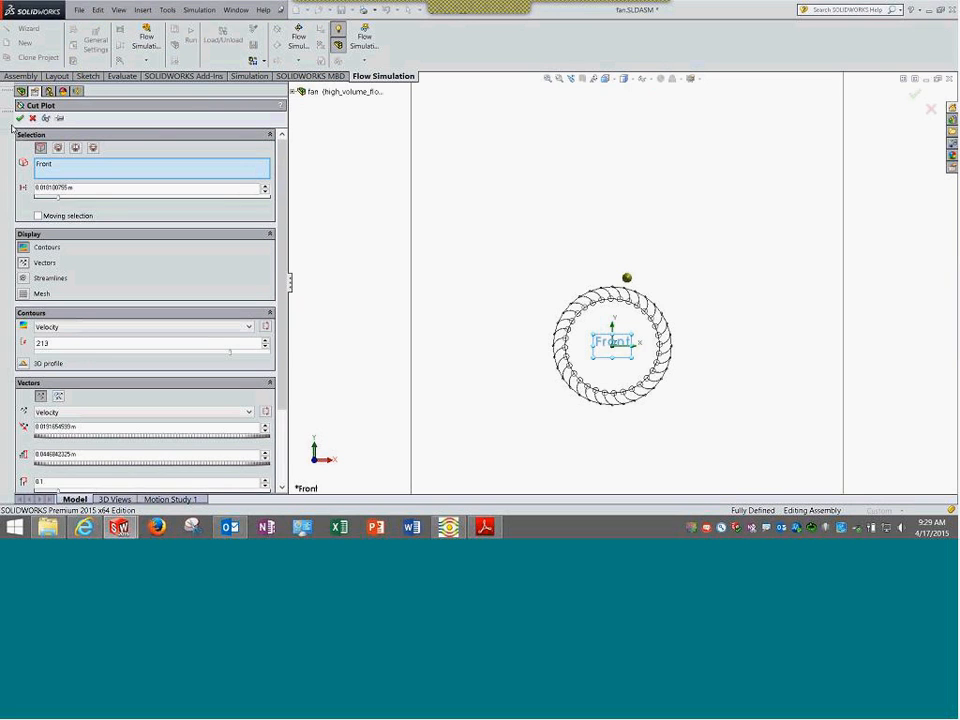
{"action": "left_click", "coordinate": [19, 118]}
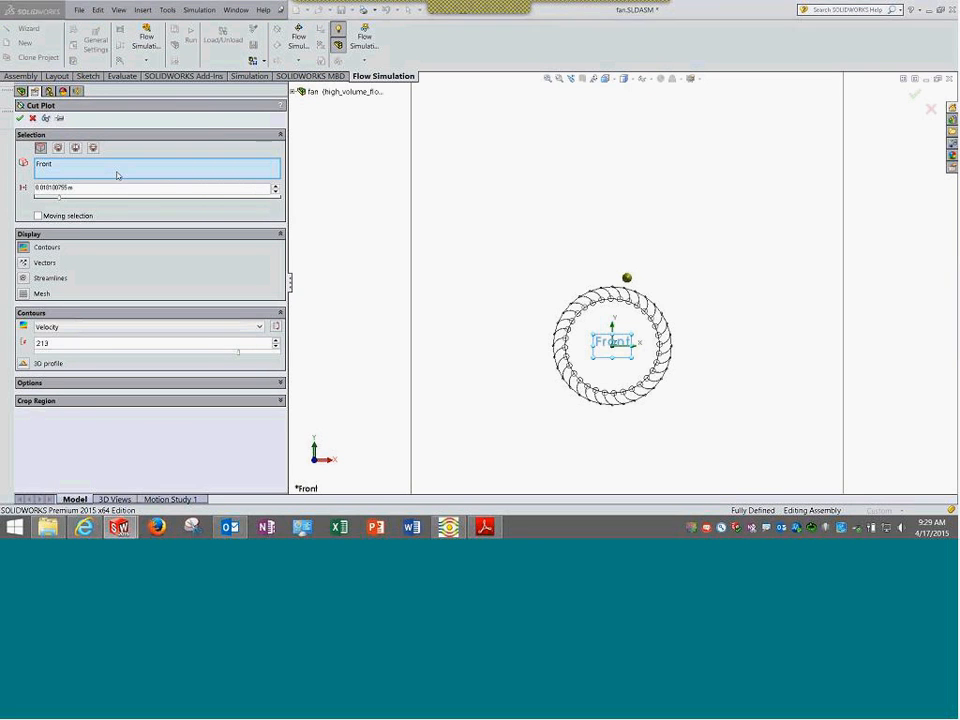
Move the velocity legend clear of the plot and set its range from 3.7e-003 to 24.6 m/s
{"action": "left_click_drag", "start_coordinate": [422, 210], "coordinate": [358, 176]}
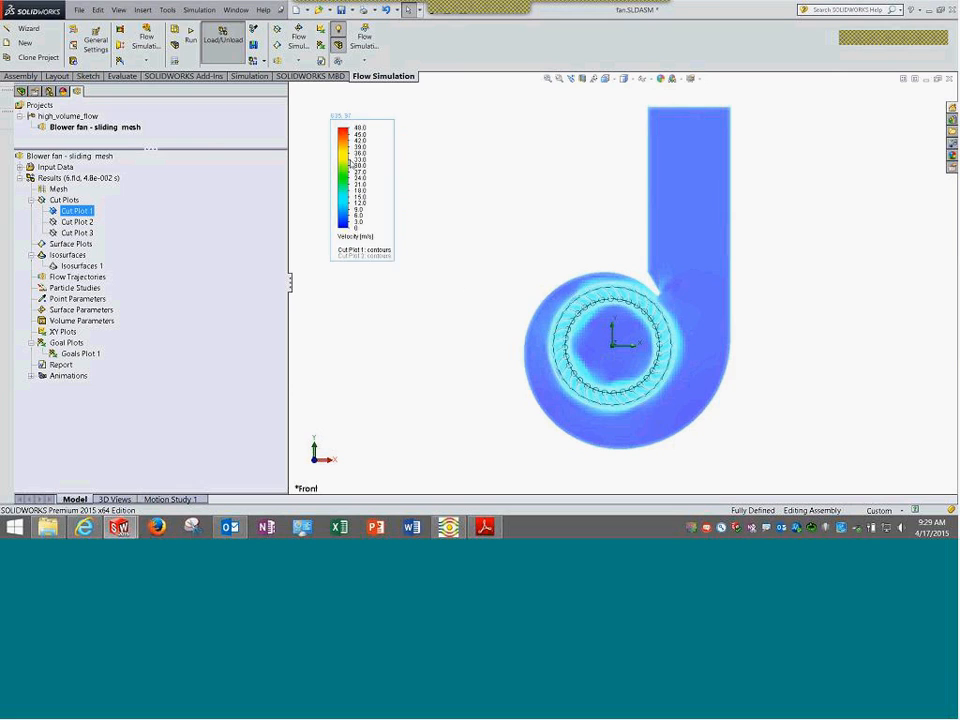
{"action": "left_click", "coordinate": [360, 222]}
{"action": "left_click", "coordinate": [440, 227]}
{"action": "left_click", "coordinate": [452, 227]}
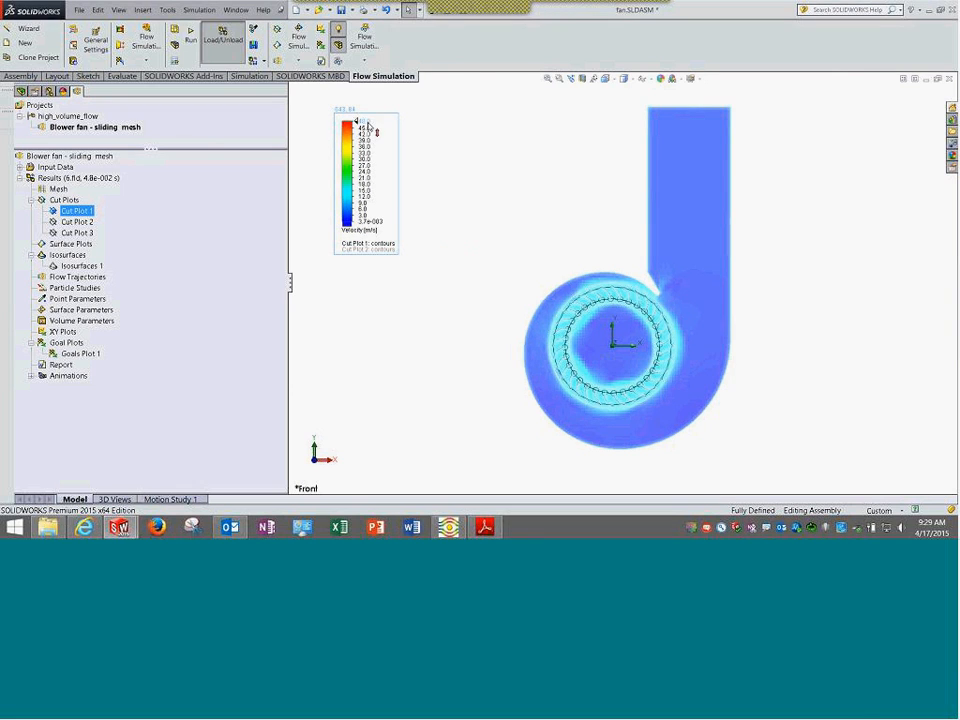
{"action": "left_click", "coordinate": [367, 123]}
{"action": "left_click", "coordinate": [450, 127]}
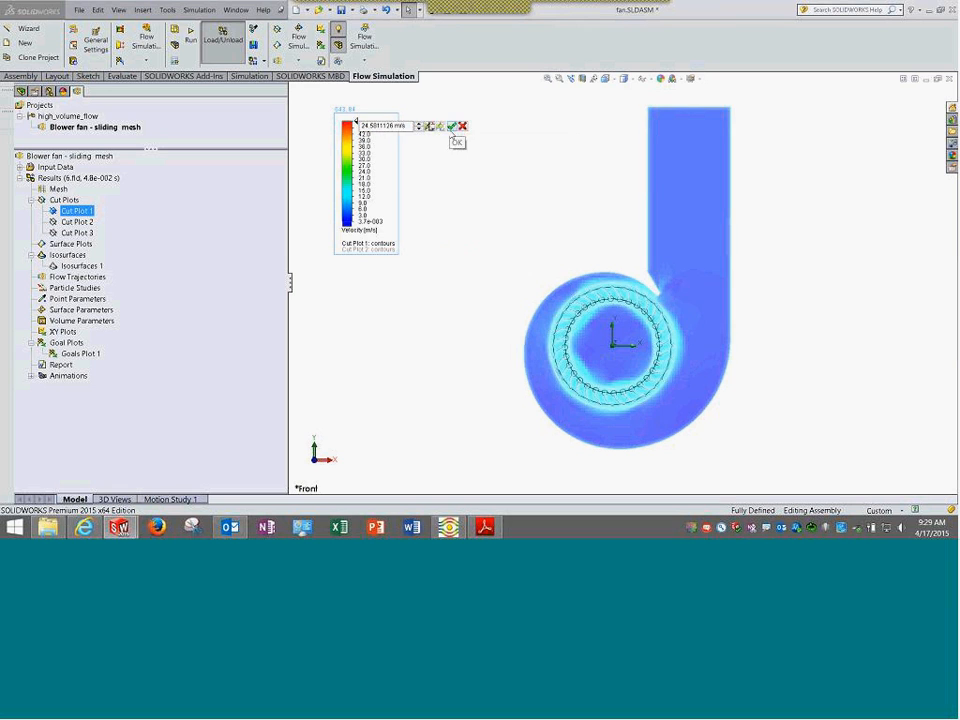
{"action": "left_click", "coordinate": [452, 126]}
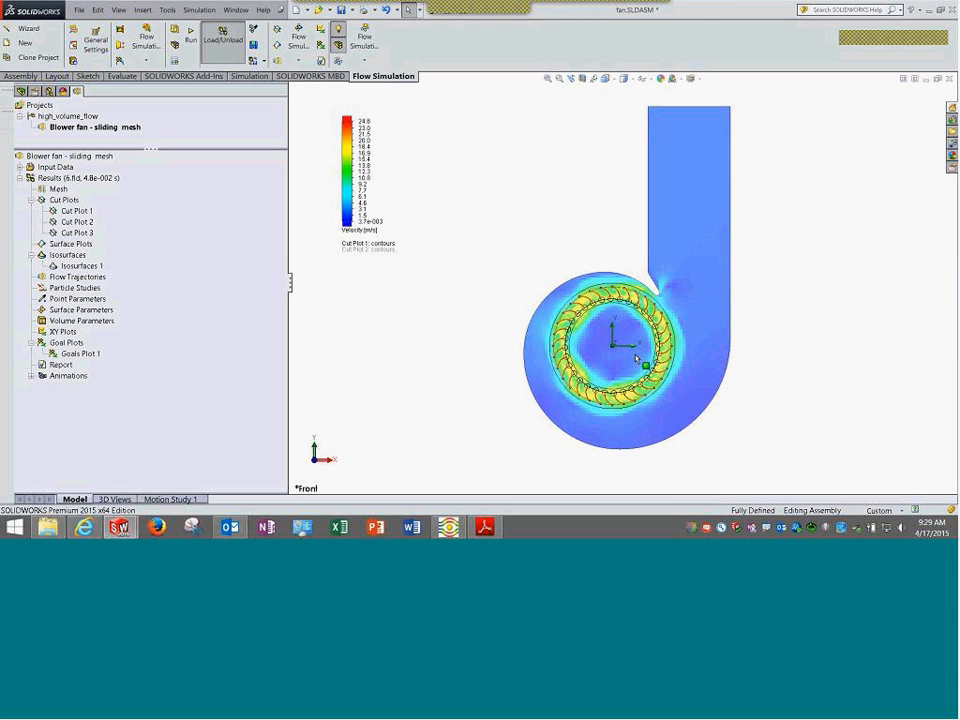
Inspect the velocity contours around the fan blades, play Cut Plot 1 directly in the model view, and stop playback
{"action": "scroll", "coordinate": [632, 344], "scroll_direction": "down", "scroll_amount": 3}
{"action": "scroll", "coordinate": [632, 344], "scroll_direction": "up", "scroll_amount": 3}
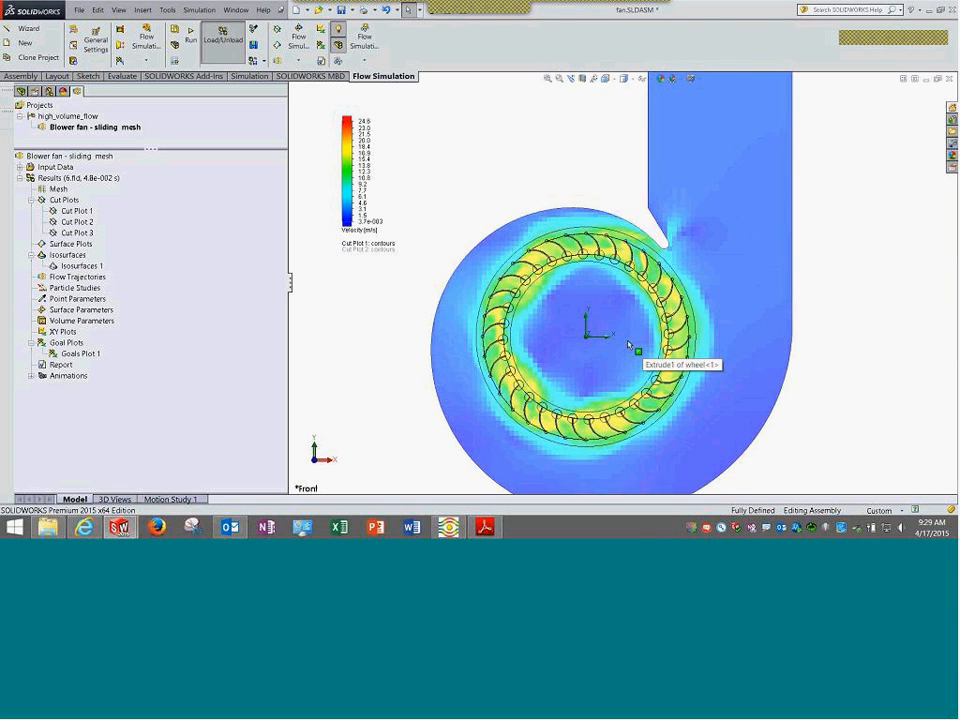
{"action": "scroll", "coordinate": [643, 391], "scroll_direction": "down", "scroll_amount": 1}
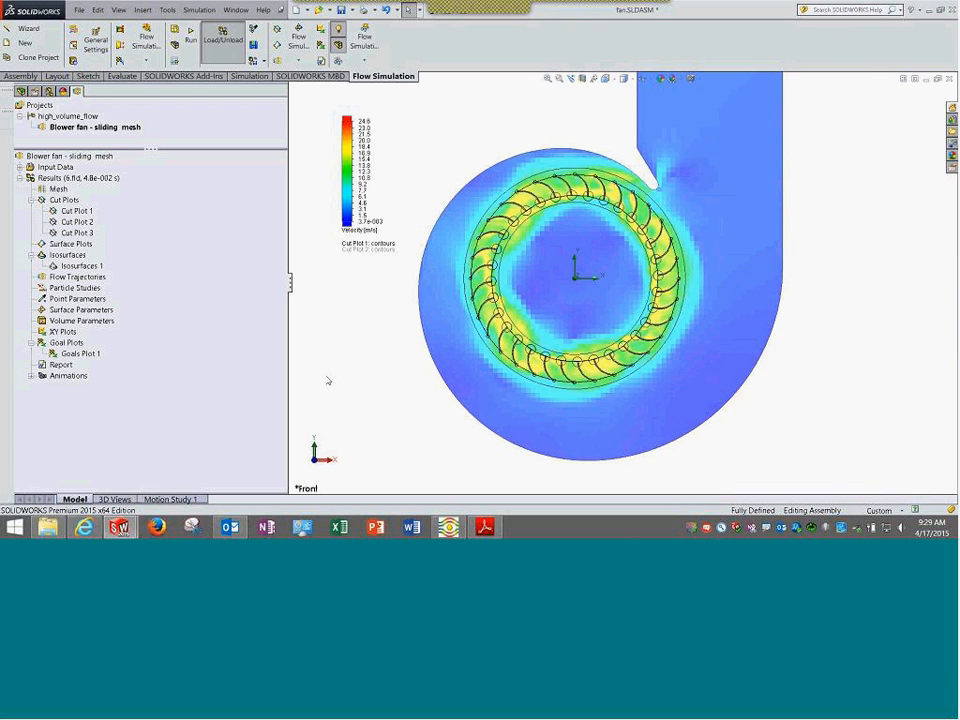
{"action": "left_click", "coordinate": [70, 212]}
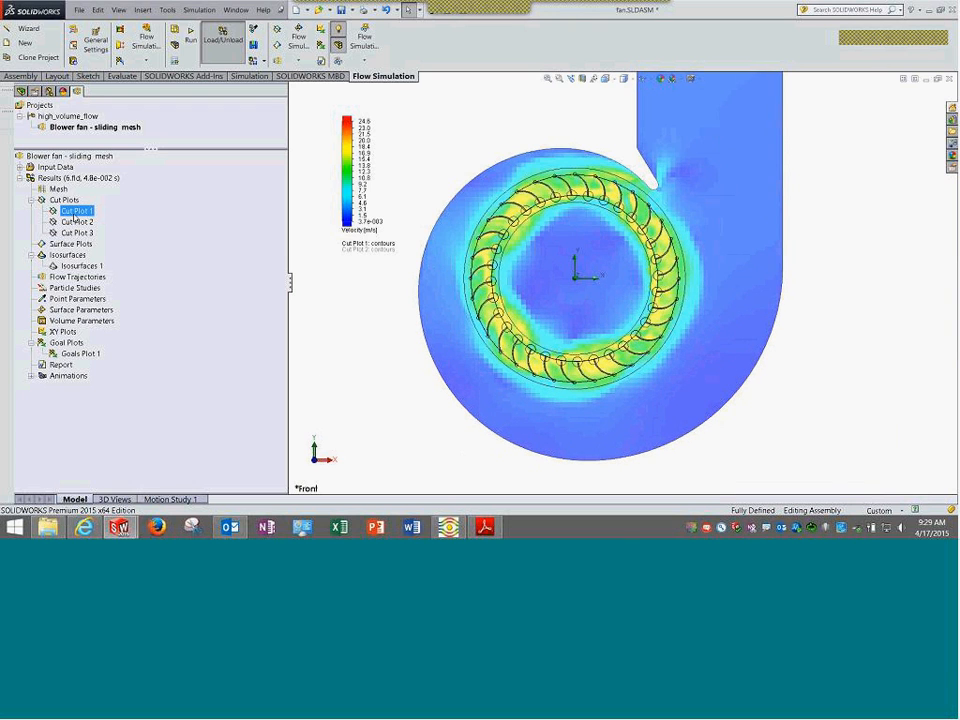
{"action": "right_click", "coordinate": [74, 213]}
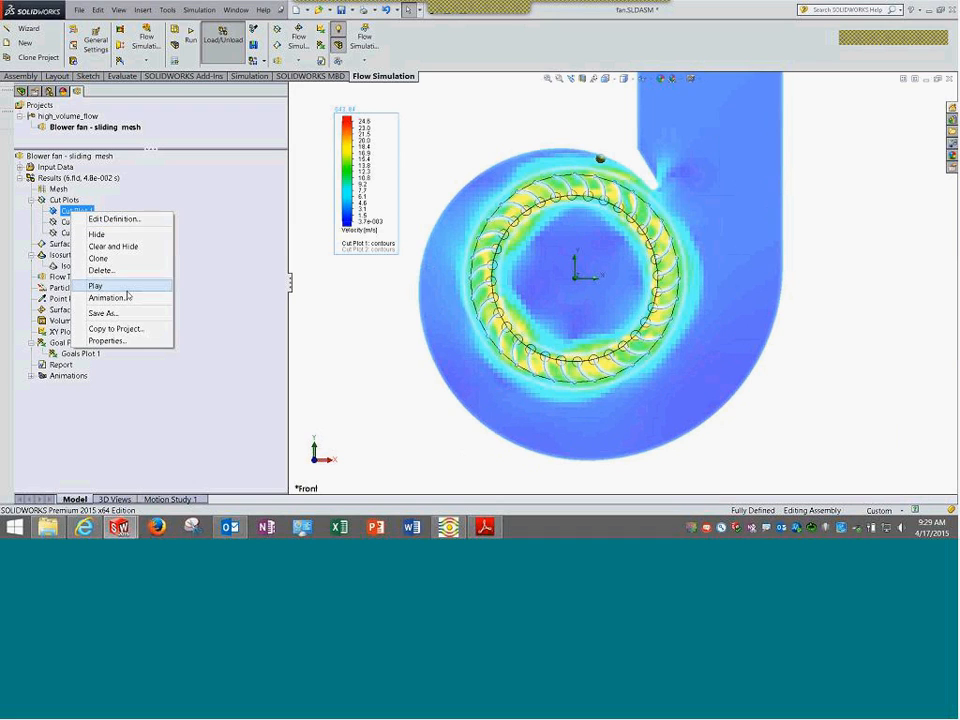
{"action": "left_click", "coordinate": [128, 288]}
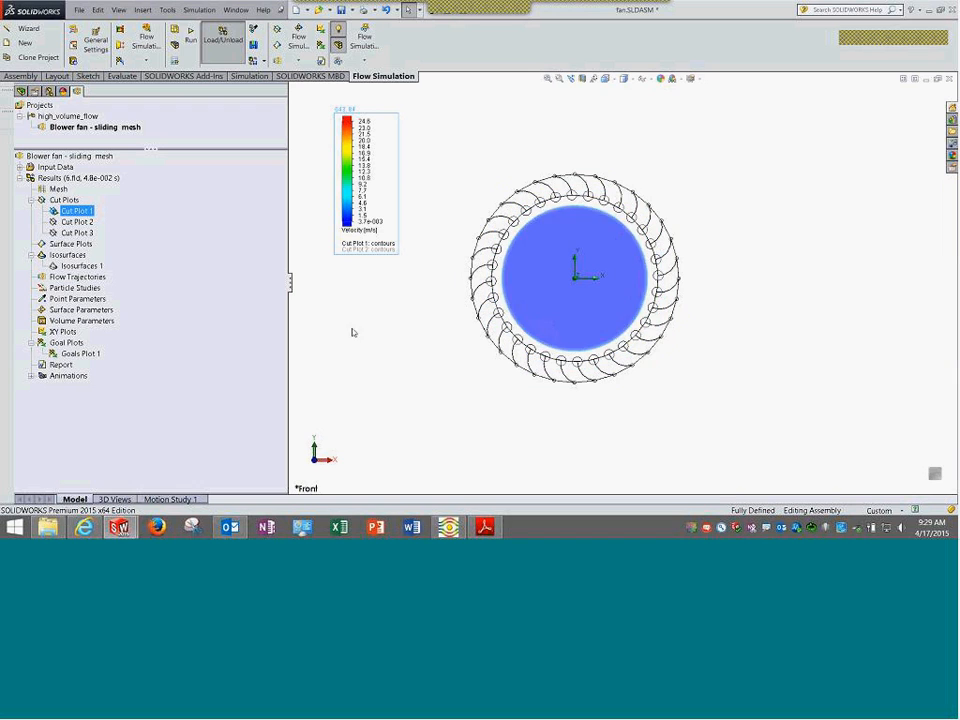
{"action": "right_click", "coordinate": [85, 211]}
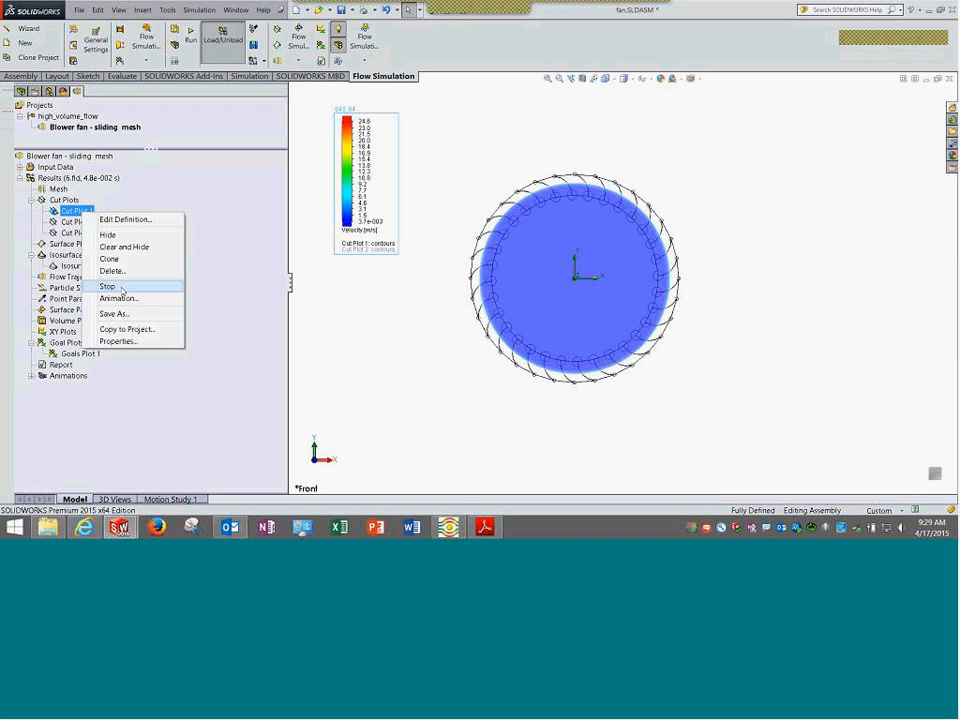
{"action": "left_click", "coordinate": [120, 287]}
Preview a new animation of Cut Plot 1, stop it, and close it without keeping it
{"action": "right_click", "coordinate": [90, 211]}
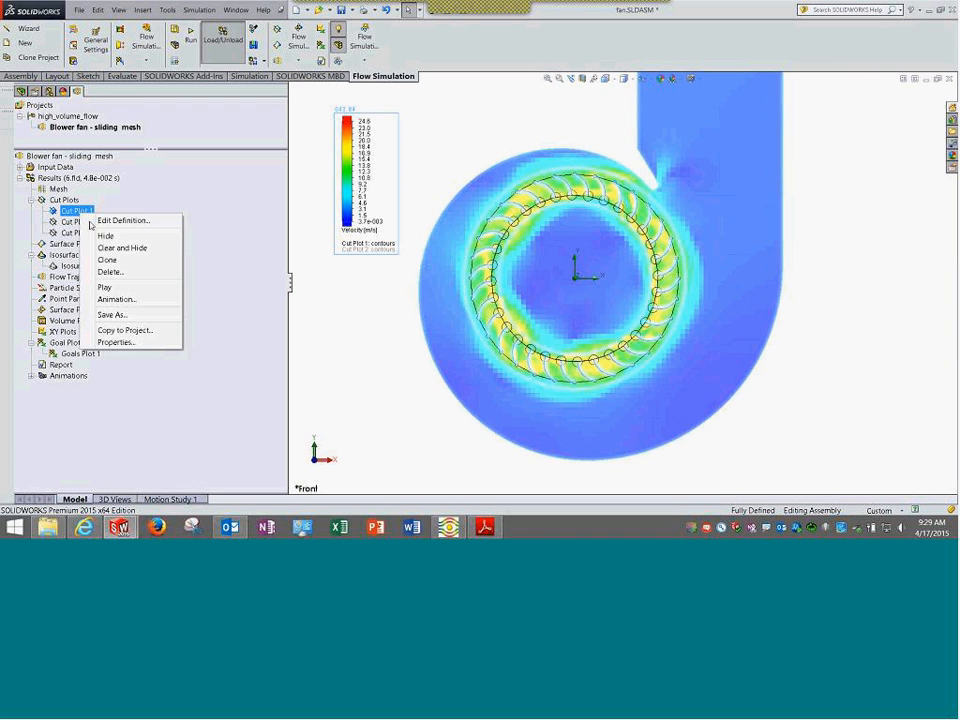
{"action": "left_click", "coordinate": [123, 303]}
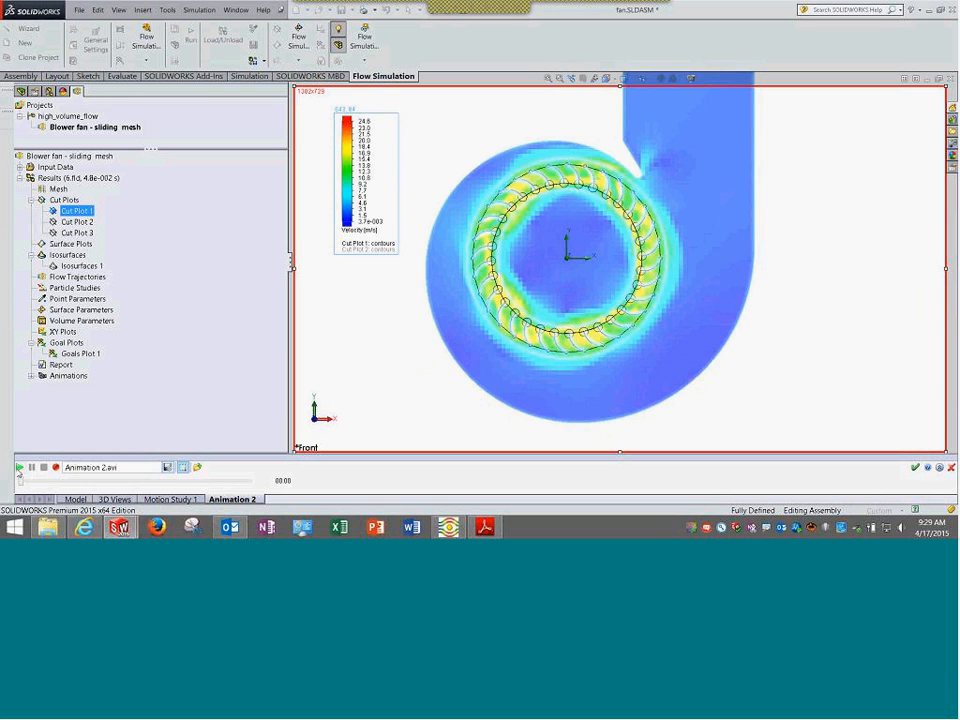
{"action": "left_click", "coordinate": [20, 468]}
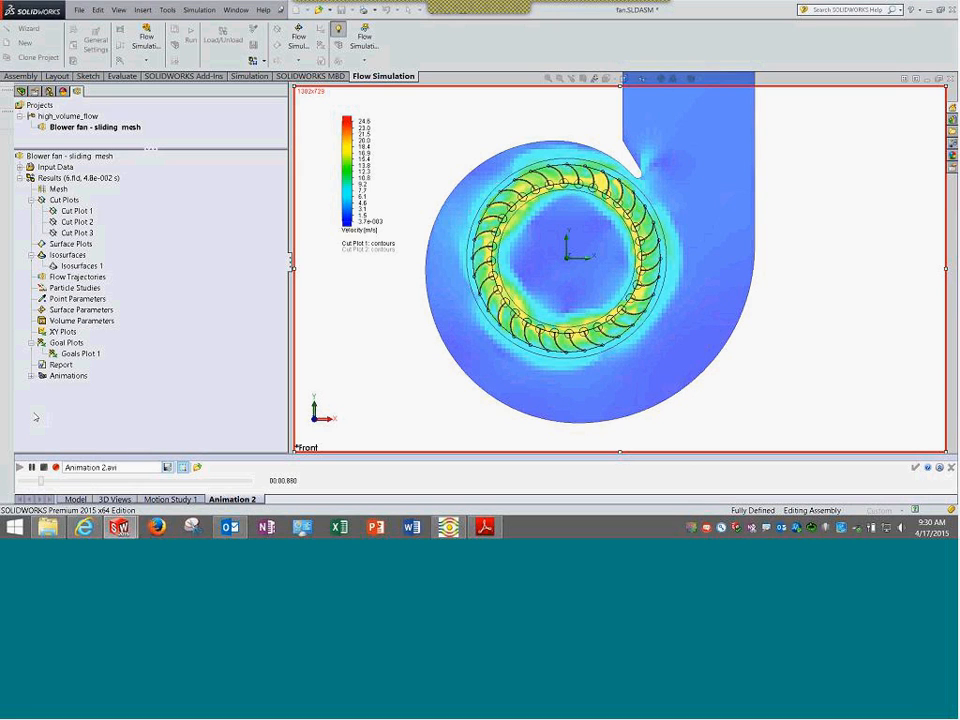
{"action": "left_click", "coordinate": [43, 468]}
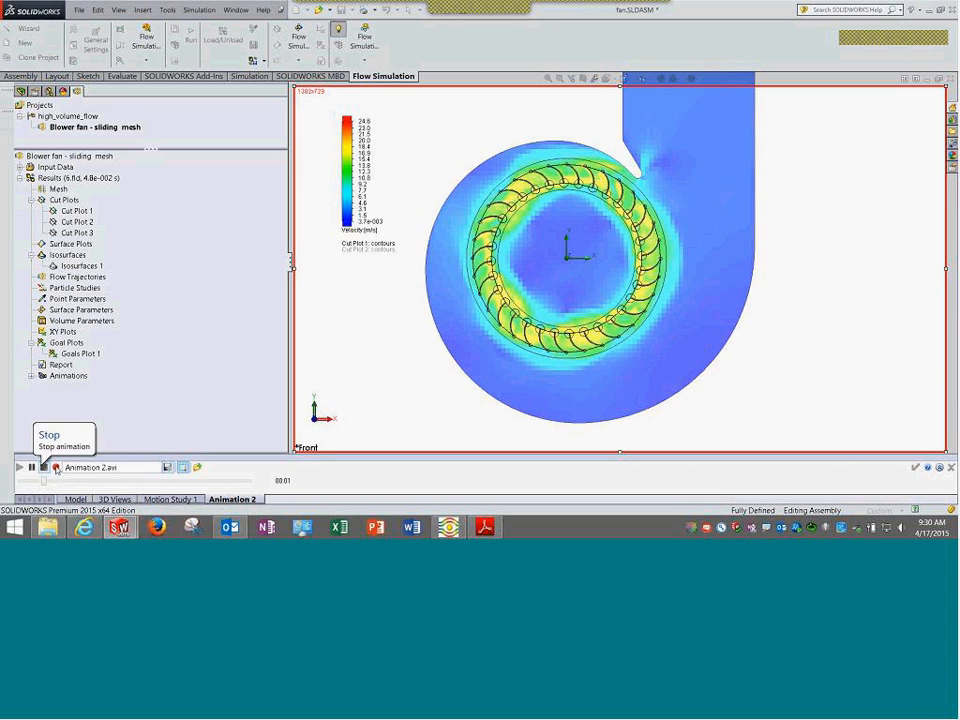
{"action": "left_click", "coordinate": [951, 467]}
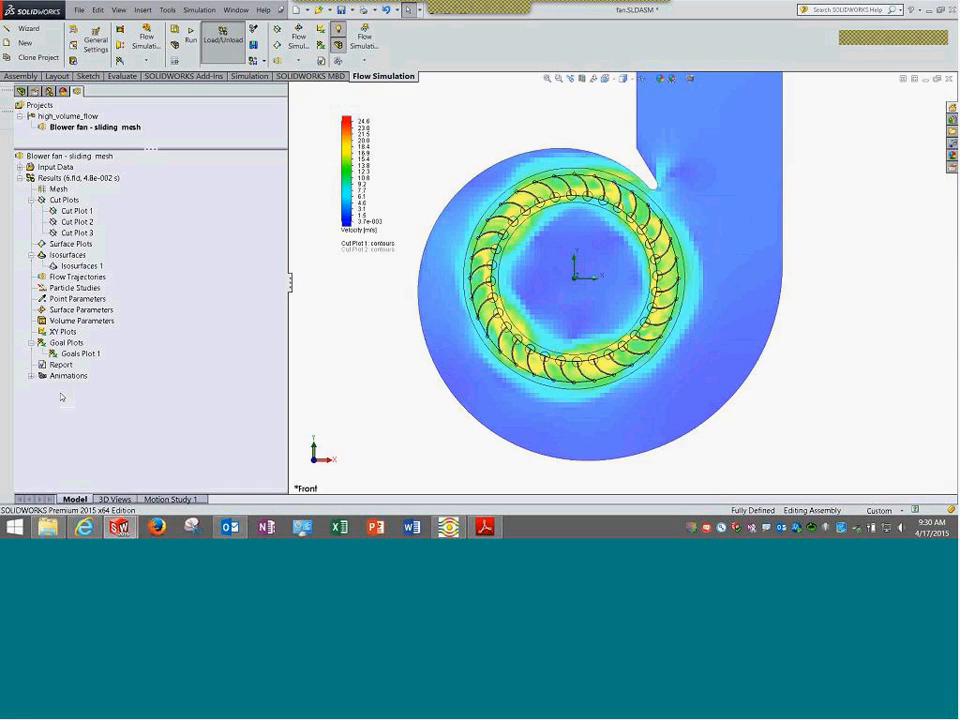
Open the saved Animation 1 and continue despite the missing results files
{"action": "left_click", "coordinate": [31, 376]}
{"action": "left_click", "coordinate": [72, 387]}
{"action": "right_click", "coordinate": [70, 388]}
{"action": "left_click", "coordinate": [90, 398]}
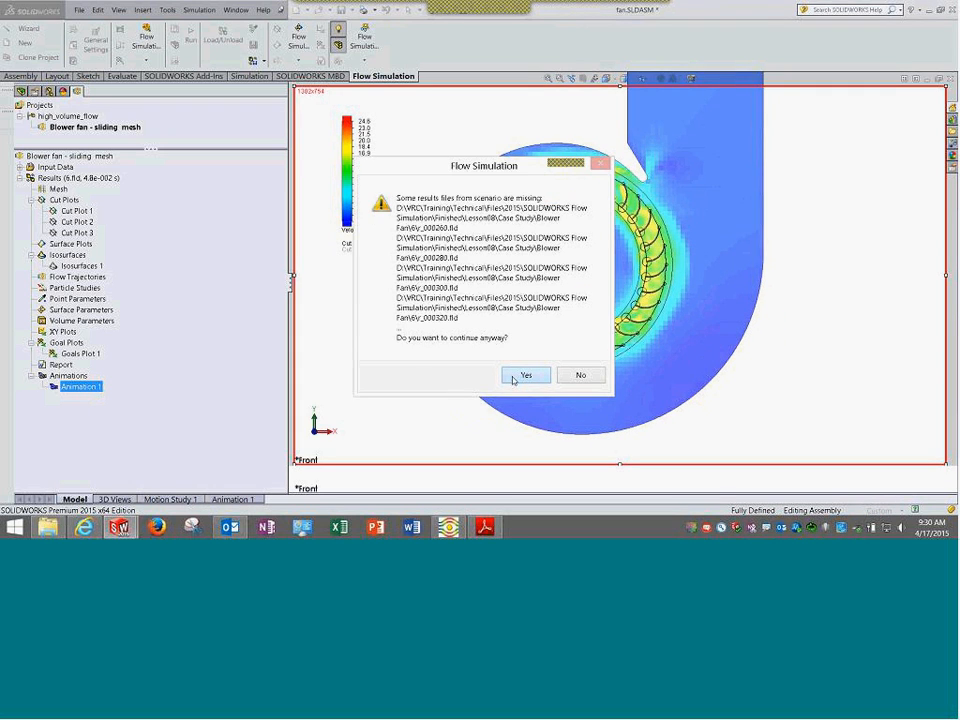
{"action": "left_click", "coordinate": [513, 379]}
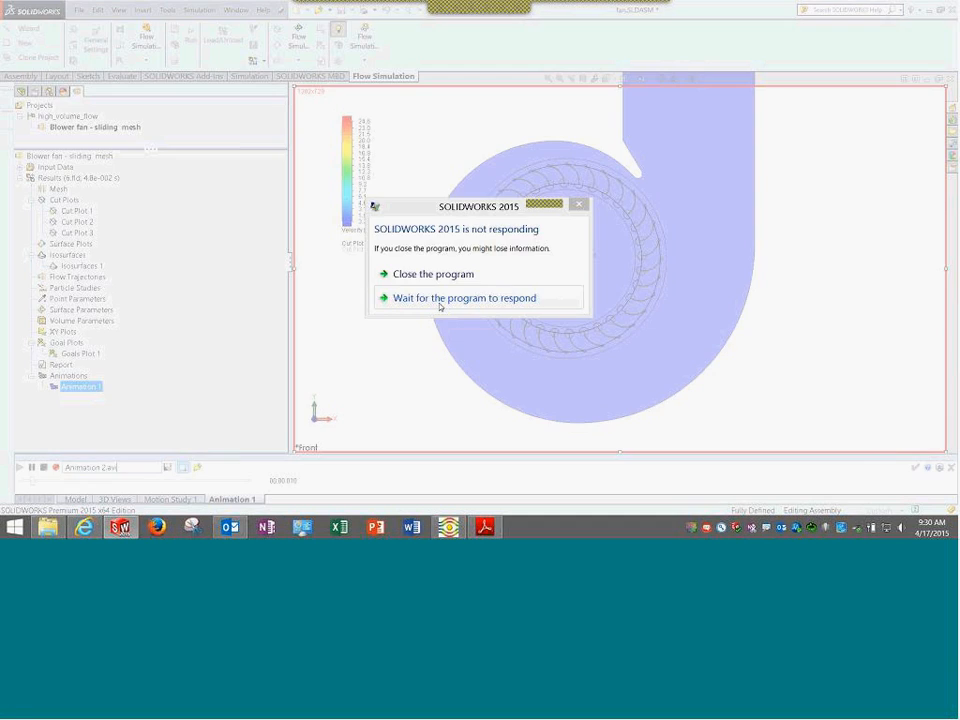
Wait for the unresponsive program to recover, return to it, and close Animation 1 without accepting changes
{"action": "left_click", "coordinate": [440, 303]}
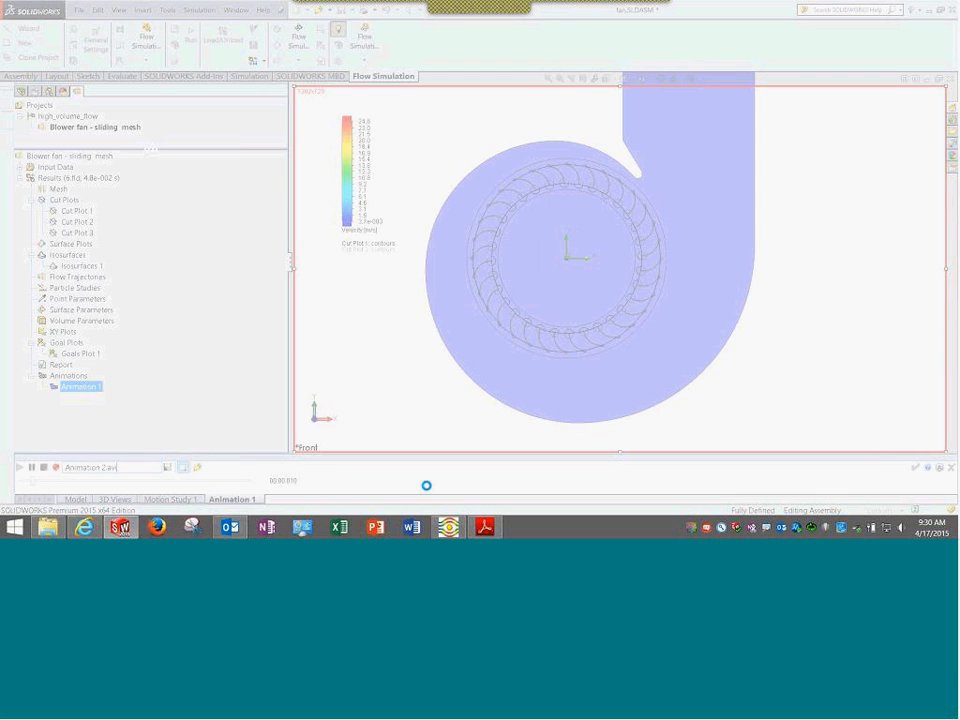
{"action": "left_click", "coordinate": [449, 527]}
{"action": "left_click", "coordinate": [120, 527]}
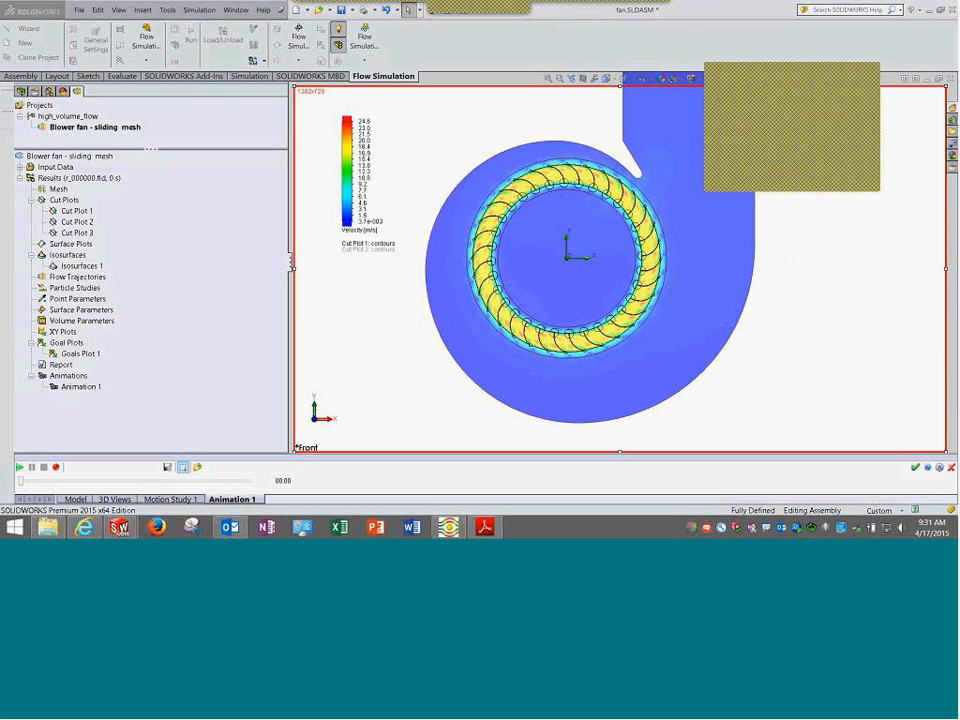
{"action": "left_click", "coordinate": [951, 467]}
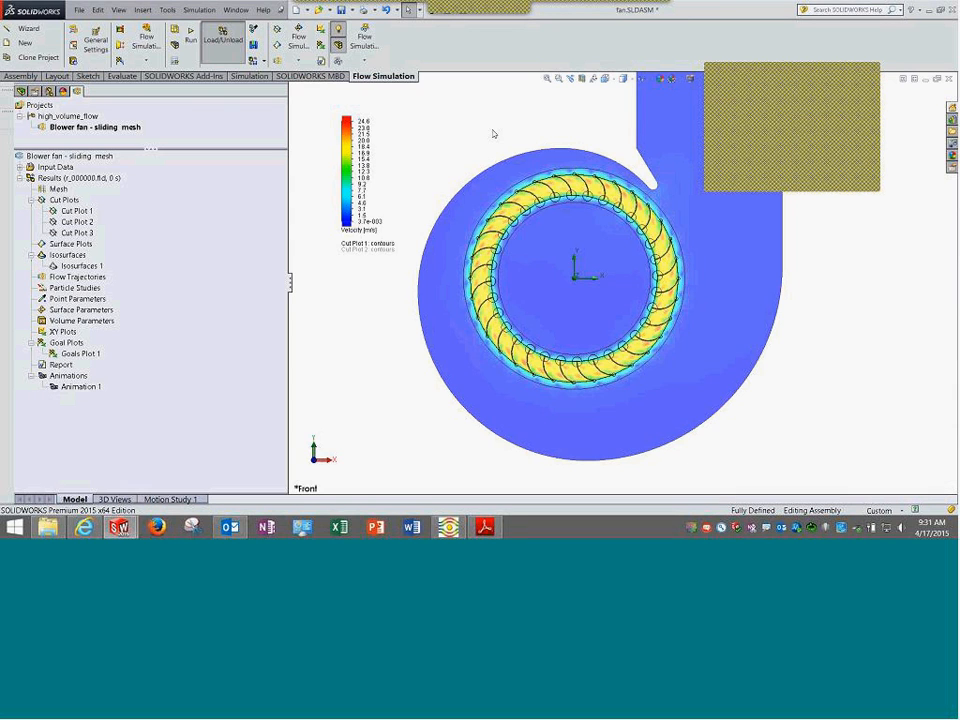
Examine the Cut Plot 1 velocity contours around the fan blades up close from an angled view
{"action": "left_click", "coordinate": [546, 80]}
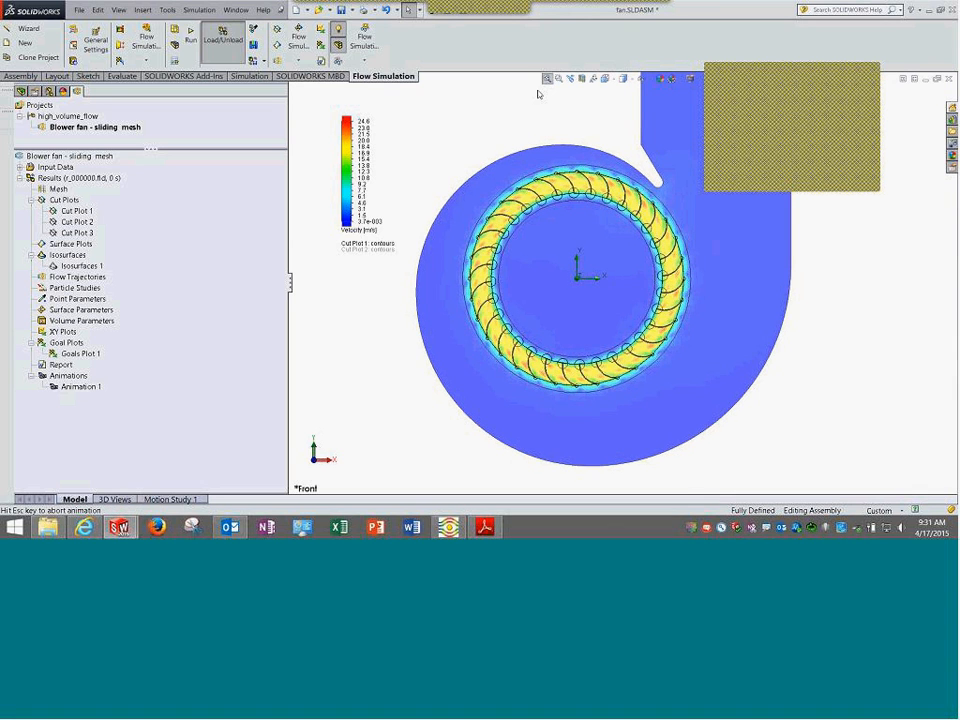
{"action": "scroll", "coordinate": [572, 240], "scroll_direction": "up", "scroll_amount": 1}
{"action": "middle_click_drag", "start_coordinate": [574, 242], "coordinate": [612, 300]}
{"action": "scroll", "coordinate": [621, 257], "scroll_direction": "down", "scroll_amount": 5}
{"action": "middle_click_drag", "start_coordinate": [548, 335], "coordinate": [614, 316]}
{"action": "scroll", "coordinate": [650, 355], "scroll_direction": "down", "scroll_amount": 4}
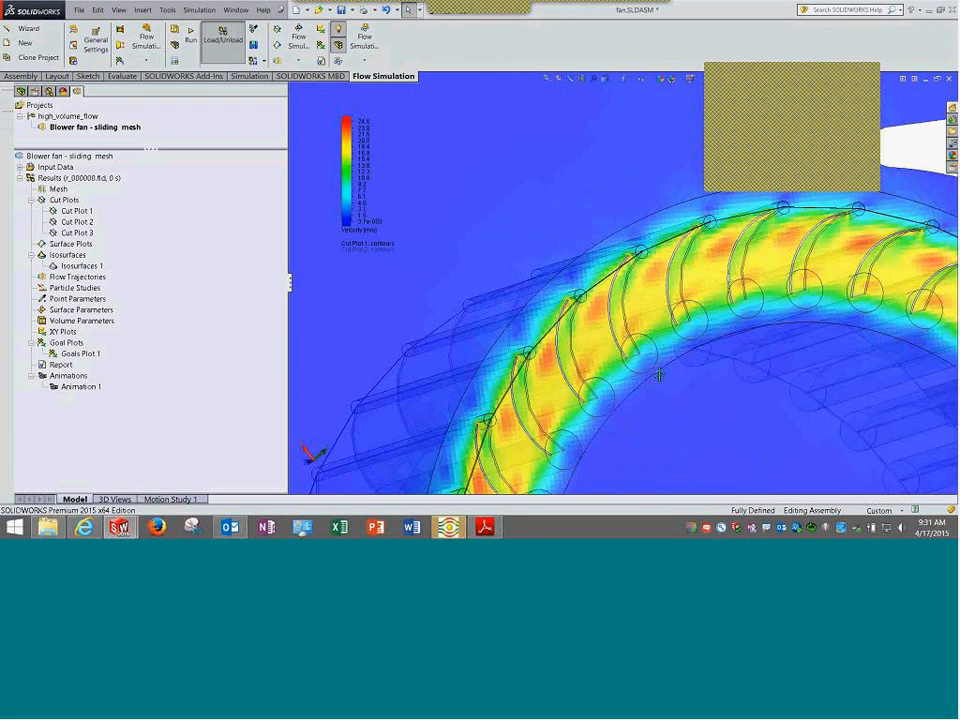
{"action": "scroll", "coordinate": [620, 360], "scroll_direction": "up", "scroll_amount": 8}
{"action": "scroll", "coordinate": [557, 356], "scroll_direction": "up", "scroll_amount": 1}
Close the finished Large Office solver window and switch to the Large Office.SLDASM document
{"action": "left_click", "coordinate": [452, 527]}
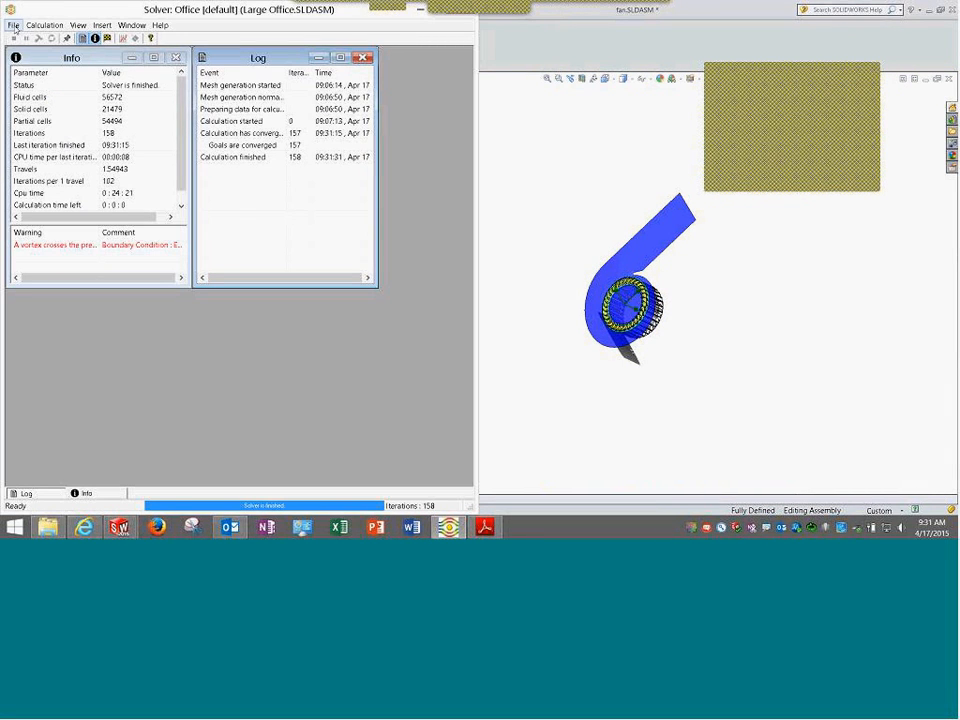
{"action": "left_click", "coordinate": [13, 25]}
{"action": "left_click", "coordinate": [50, 77]}
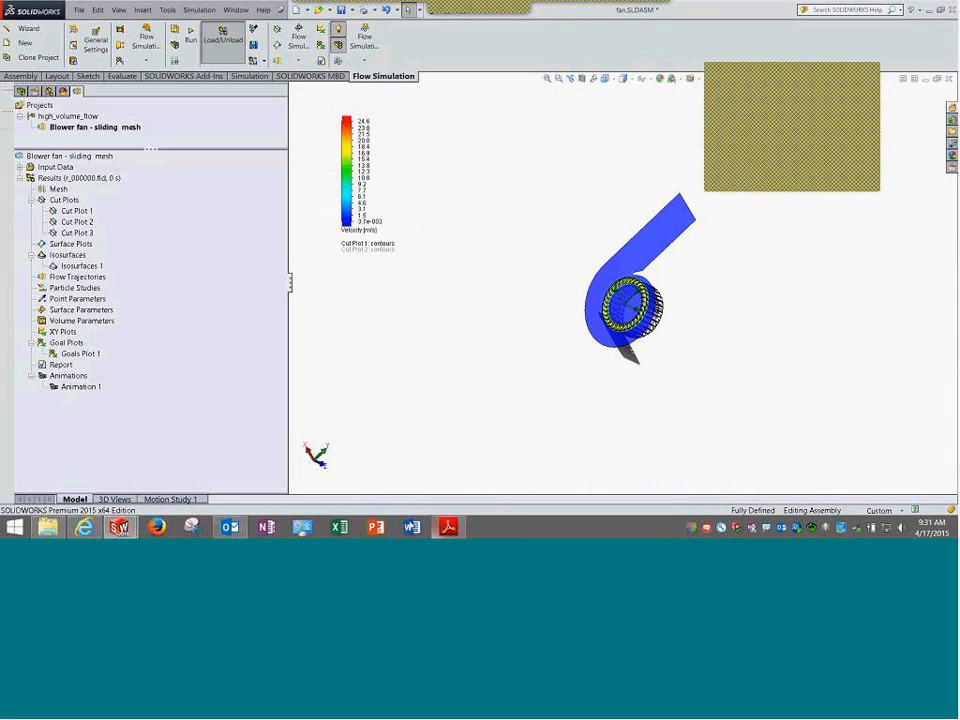
{"action": "left_click", "coordinate": [236, 10]}
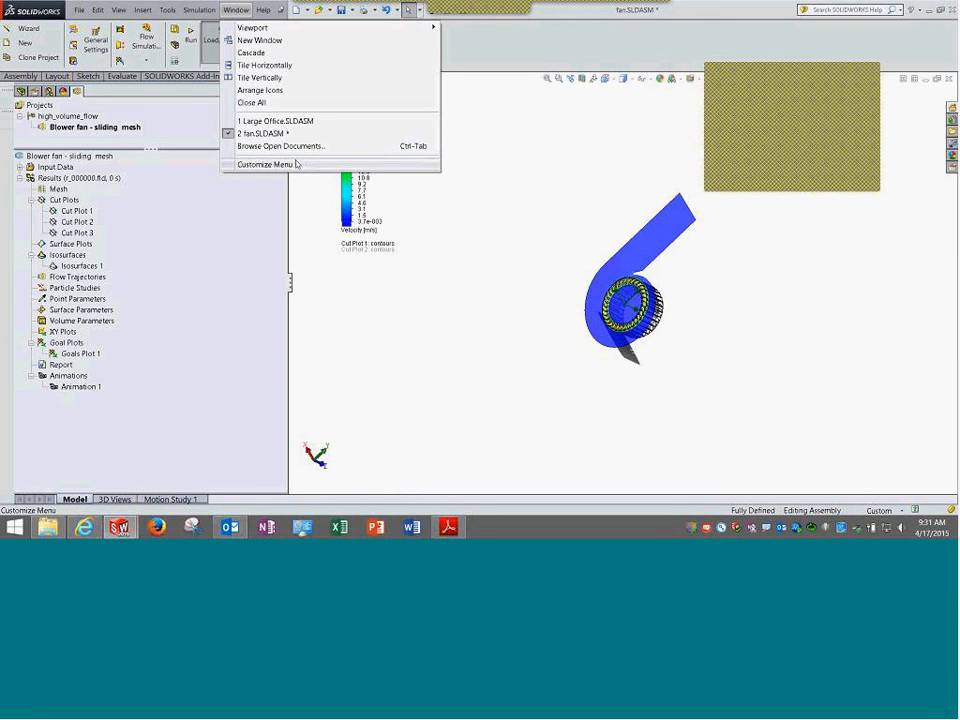
{"action": "left_click", "coordinate": [420, 121]}
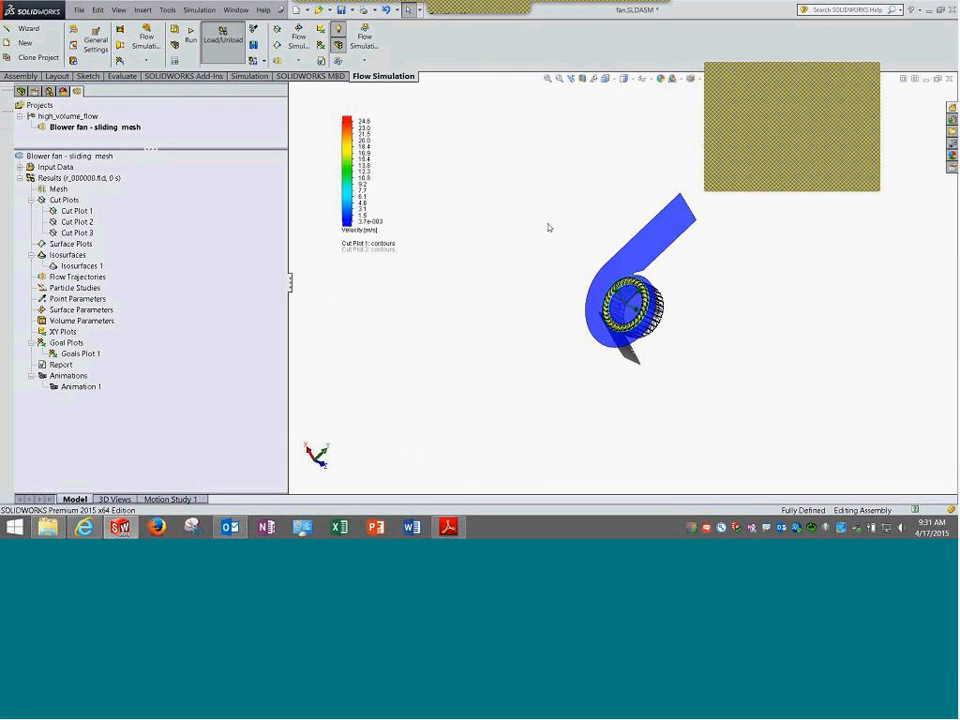
View the whole fan assembly with its velocity cut plot from several angles
{"action": "left_click", "coordinate": [548, 79]}
{"action": "middle_click_drag", "start_coordinate": [508, 217], "coordinate": [656, 252]}
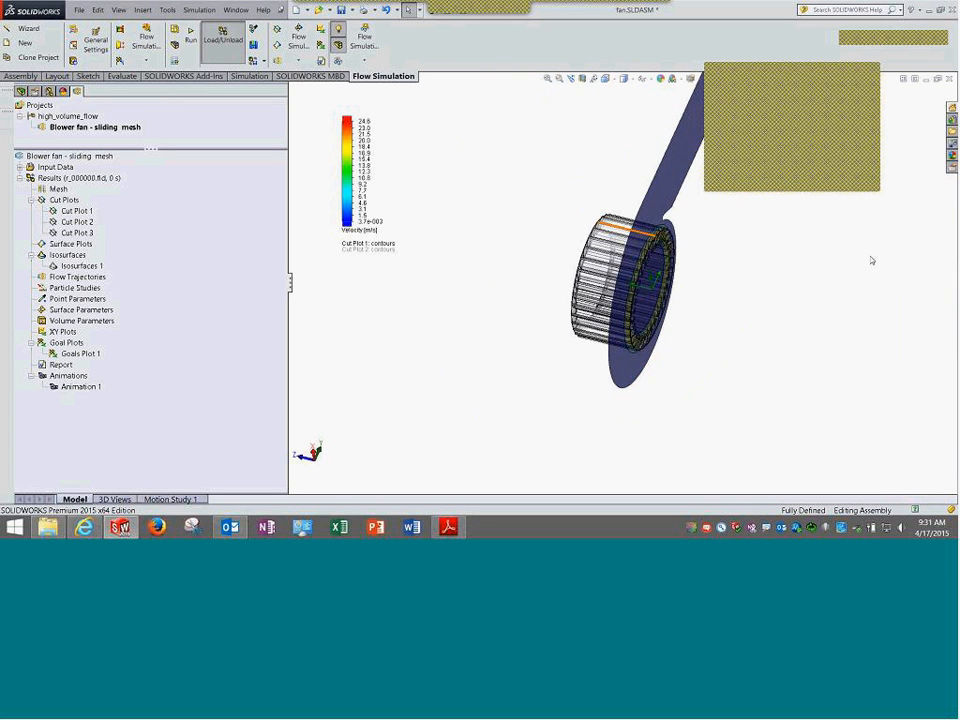
{"action": "middle_click_drag", "start_coordinate": [793, 330], "coordinate": [711, 247]}
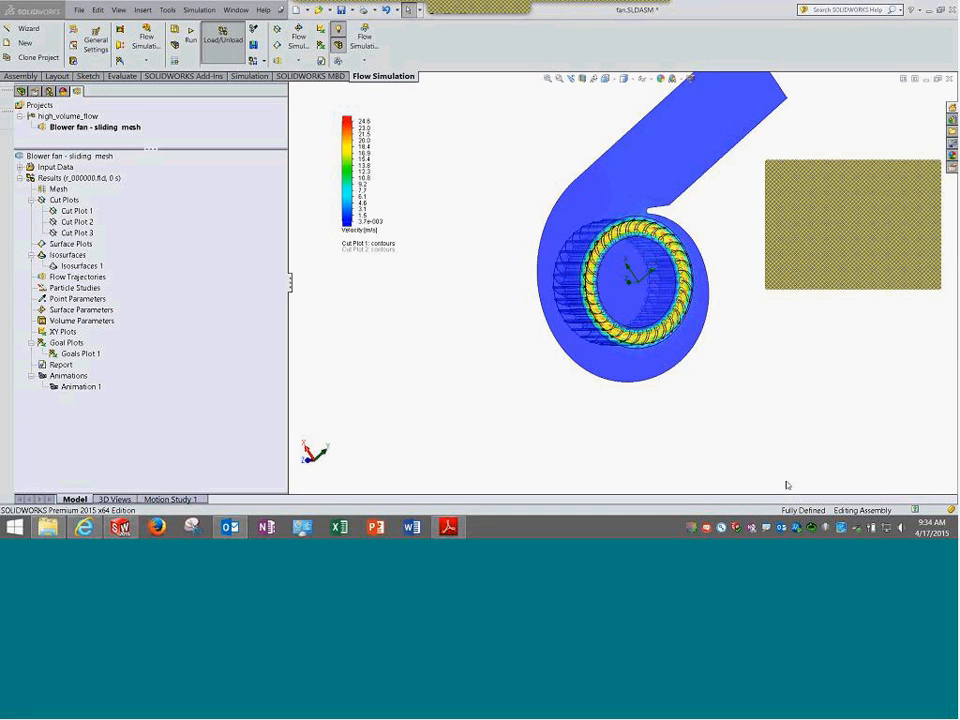
Set up a run of the sliding-mesh project as a new calculation that takes previous results, starting from 0.024 s
{"action": "right_click", "coordinate": [68, 158]}
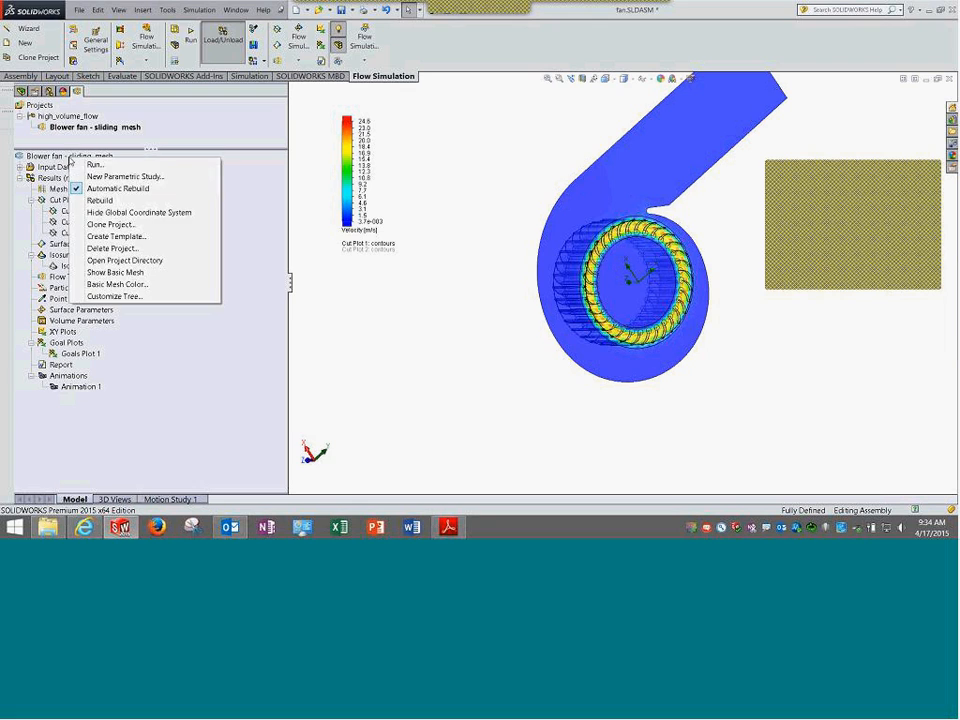
{"action": "left_click", "coordinate": [92, 163]}
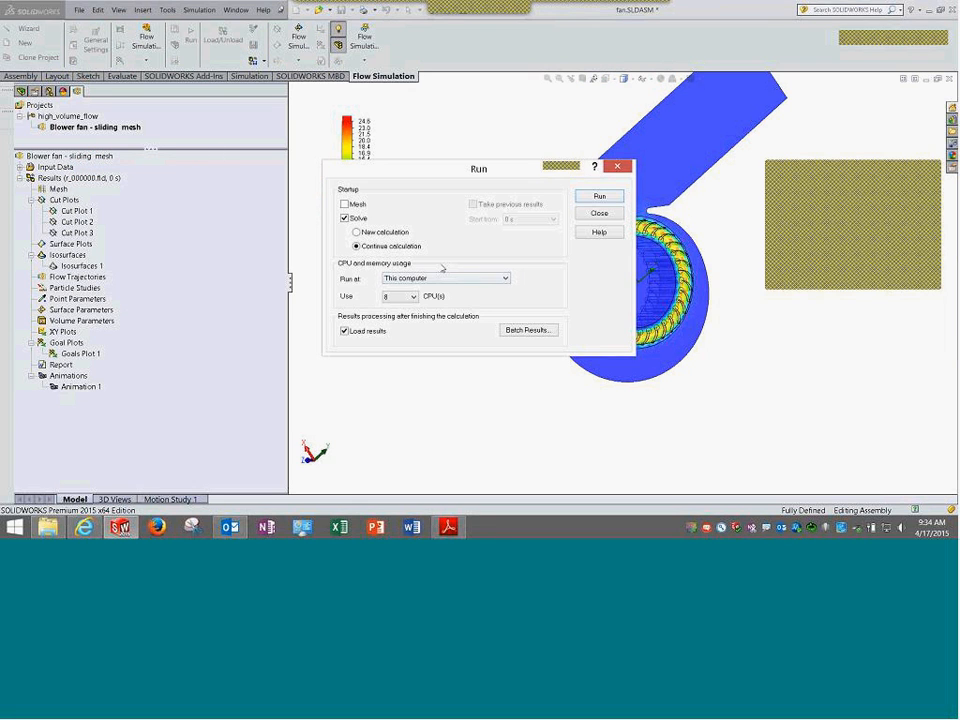
{"action": "left_click", "coordinate": [399, 233]}
{"action": "left_click", "coordinate": [473, 204]}
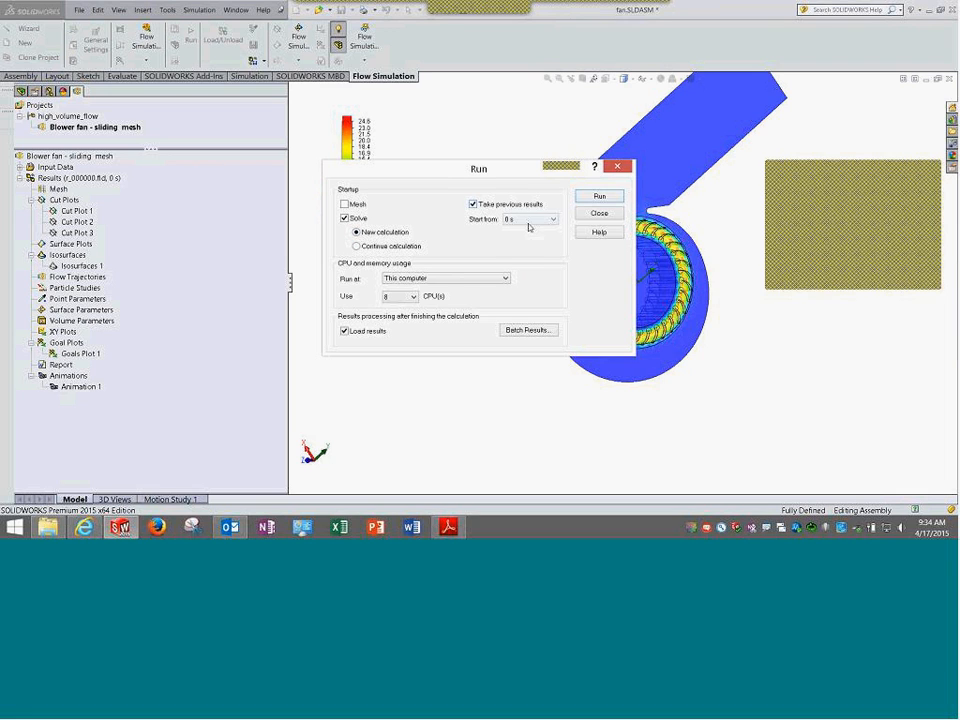
{"action": "left_click", "coordinate": [553, 219]}
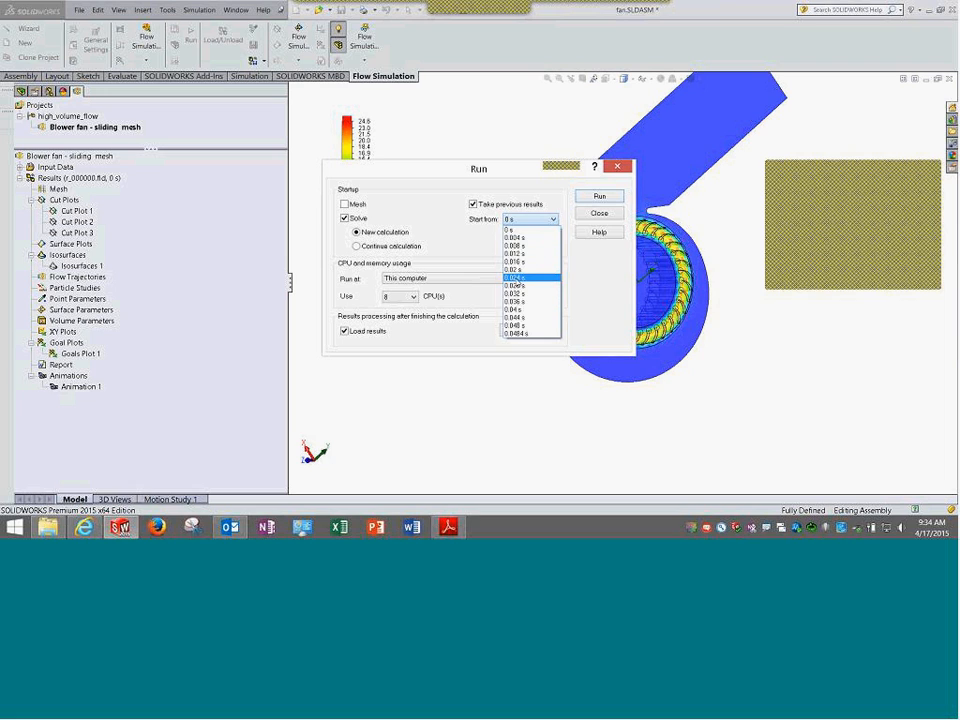
{"action": "left_click", "coordinate": [518, 277]}
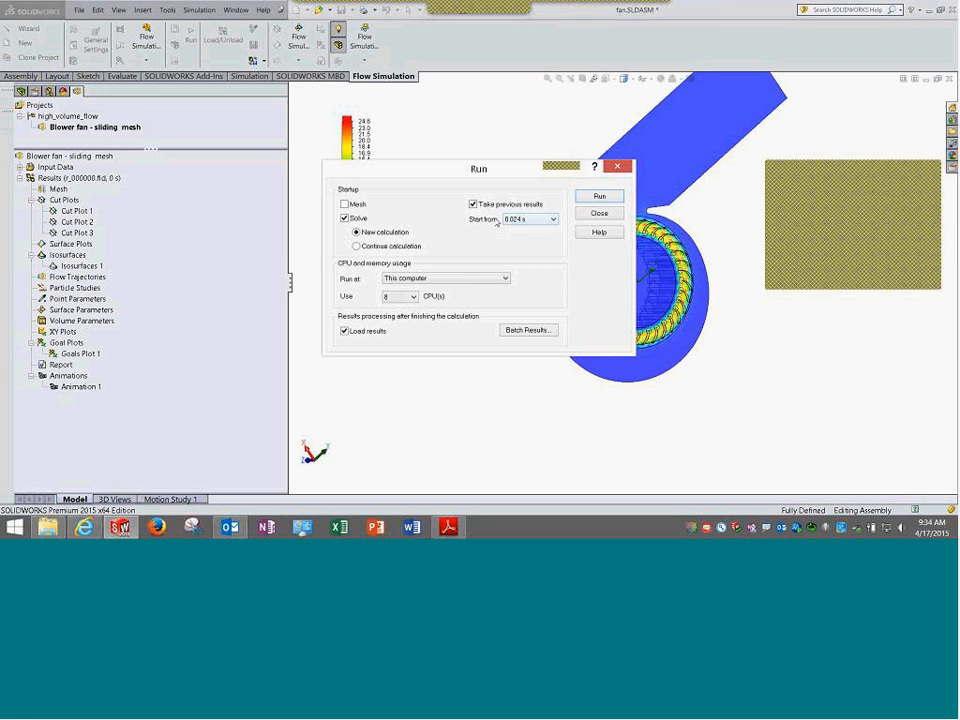
Try saved start times of 0.044 s, 0.048 s and 0.0484 s for the new calculation
{"action": "left_click", "coordinate": [533, 221]}
{"action": "left_click", "coordinate": [547, 300]}
{"action": "left_click", "coordinate": [534, 221]}
{"action": "left_click", "coordinate": [545, 317]}
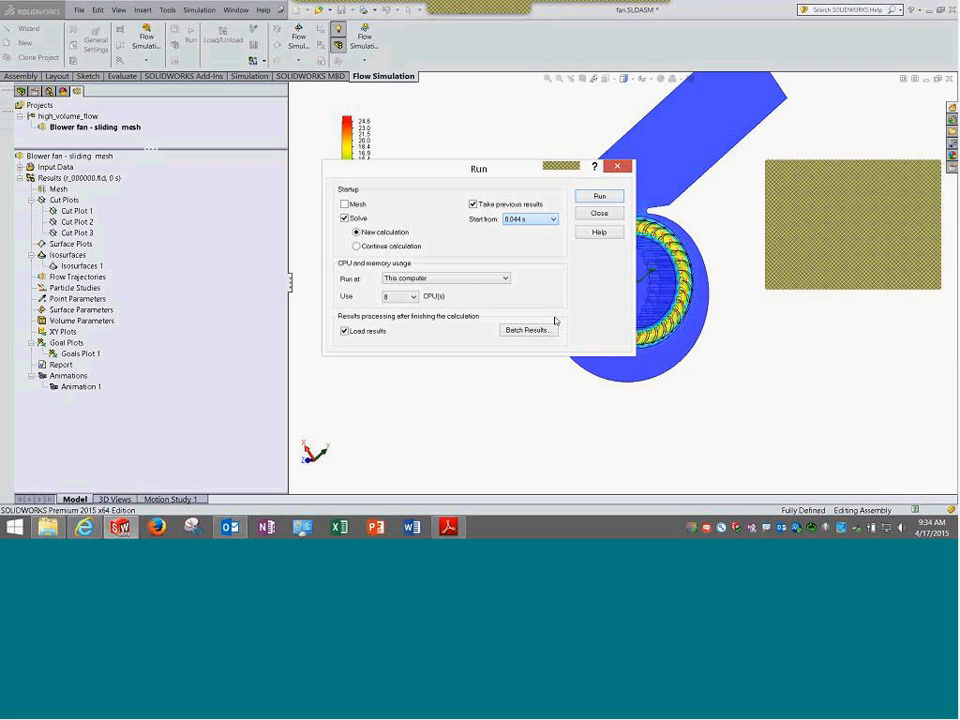
{"action": "left_click", "coordinate": [531, 222]}
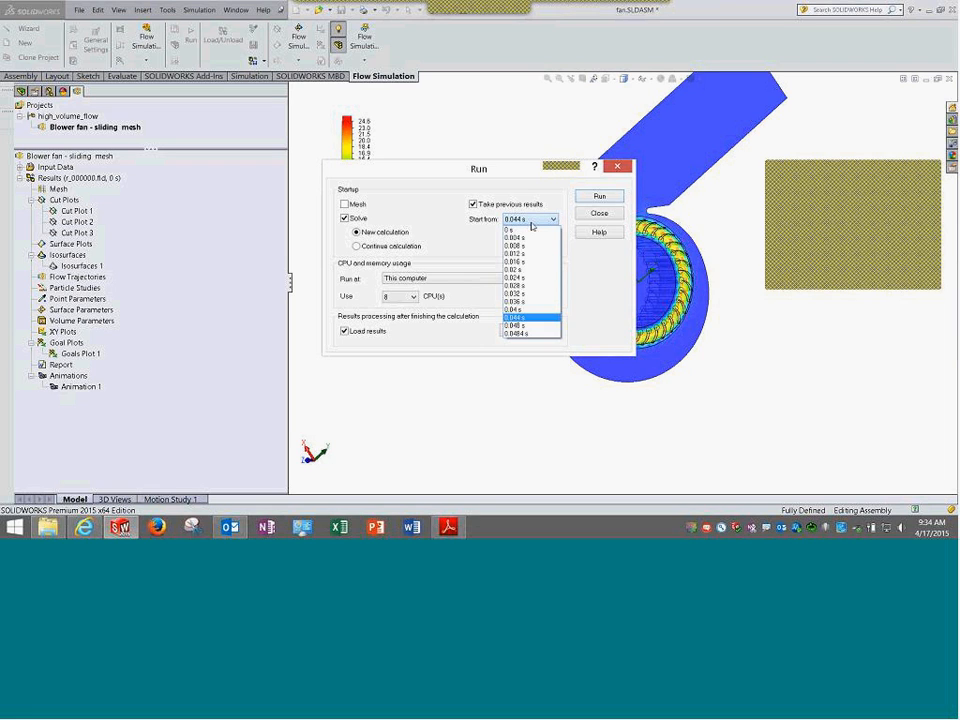
{"action": "left_click", "coordinate": [530, 325]}
{"action": "left_click", "coordinate": [537, 221]}
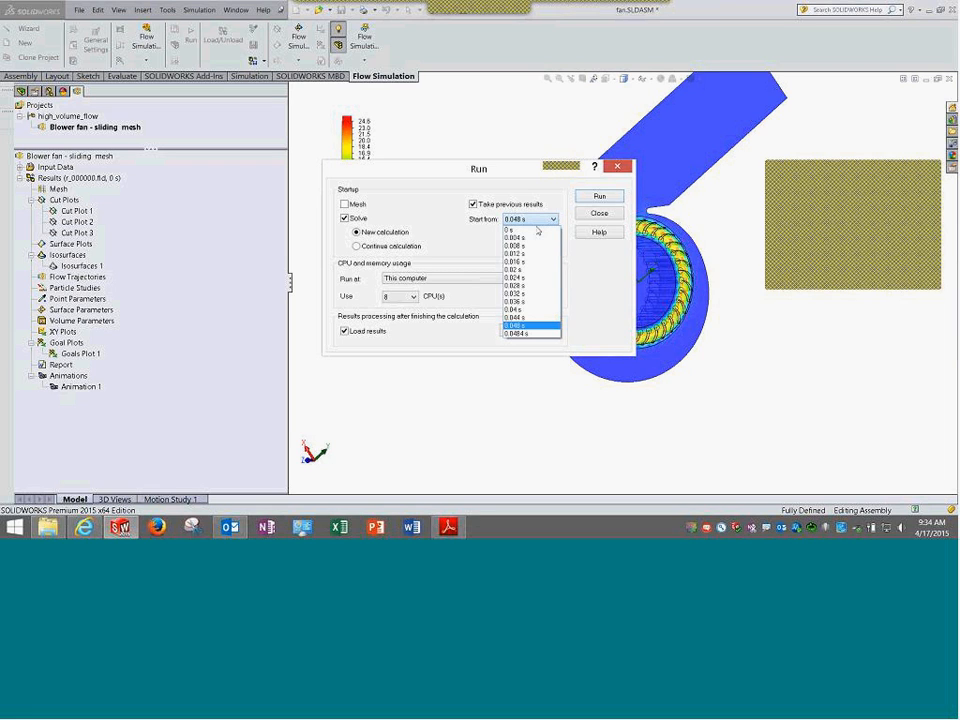
{"action": "left_click", "coordinate": [545, 335]}
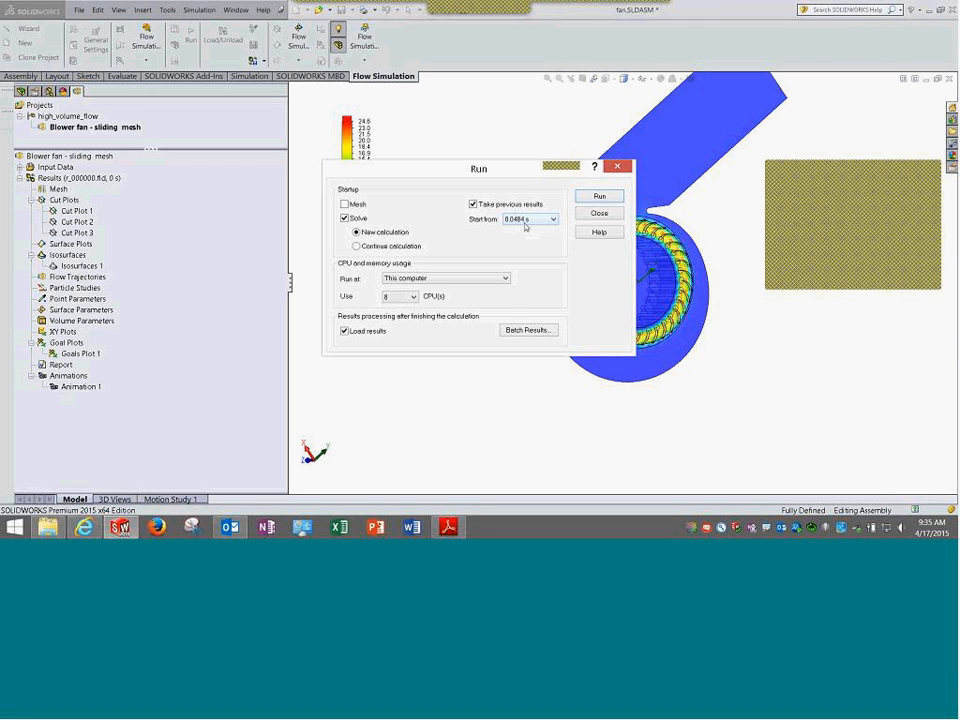
Try start times of 0 s and 0.02 s, and close the run settings without starting the calculation
{"action": "left_click", "coordinate": [525, 226]}
{"action": "left_click", "coordinate": [532, 277]}
{"action": "left_click", "coordinate": [537, 228]}
{"action": "left_click", "coordinate": [540, 231]}
{"action": "left_click", "coordinate": [543, 224]}
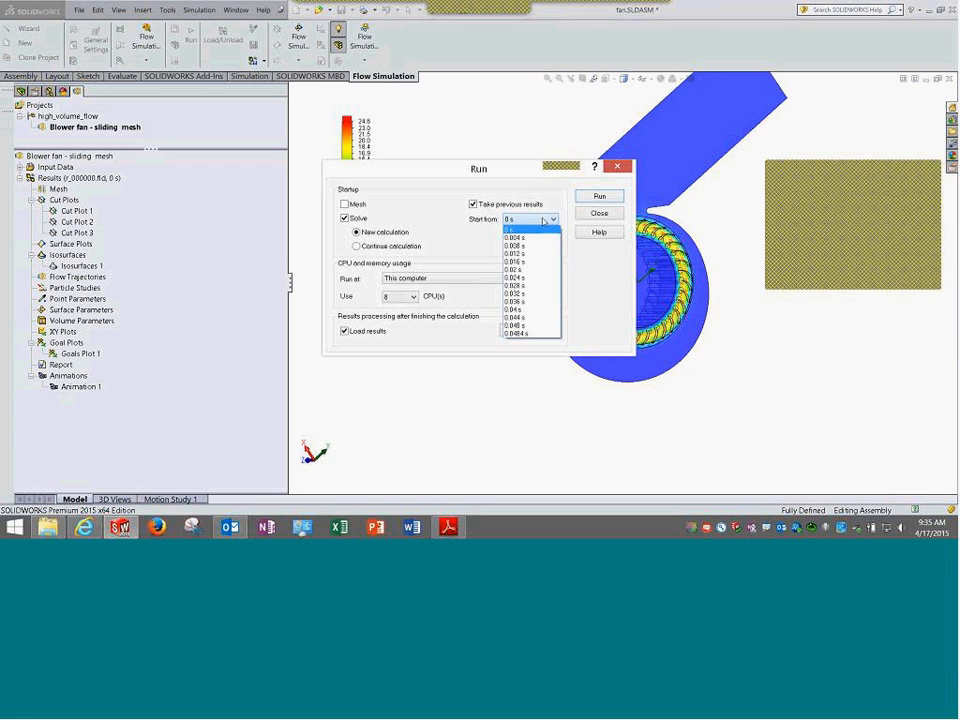
{"action": "left_click", "coordinate": [549, 271]}
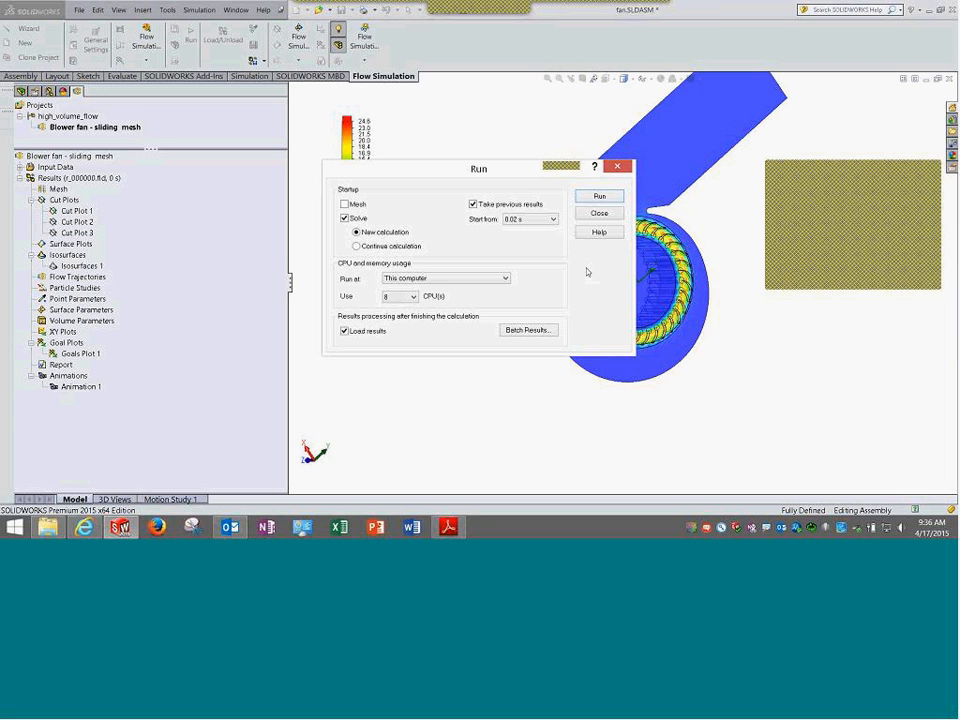
{"action": "left_click", "coordinate": [606, 216]}
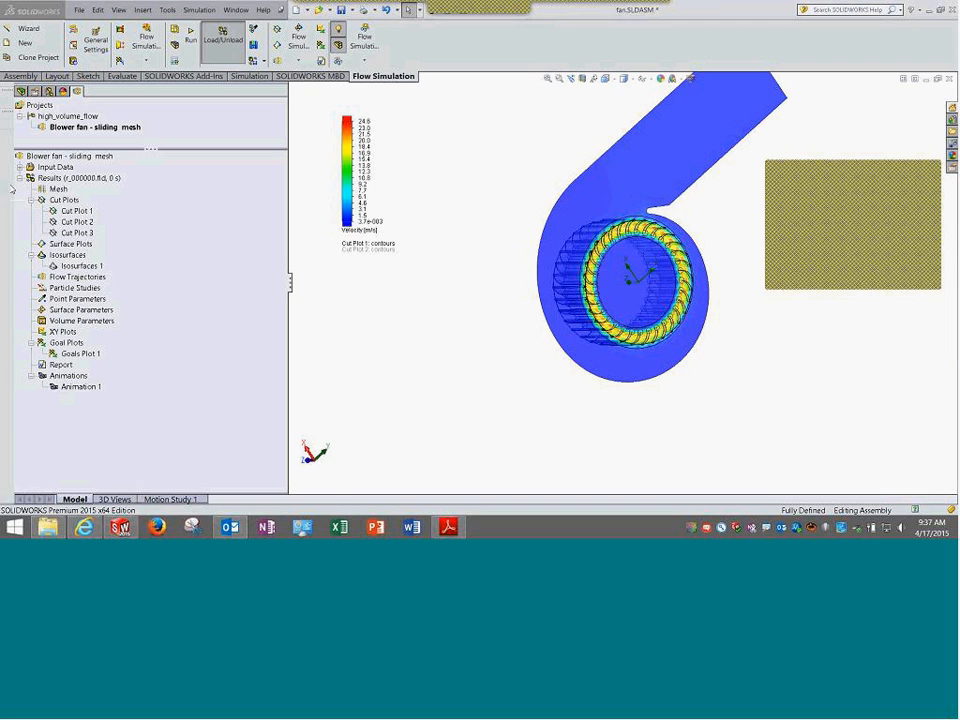
Expand the project's input data, identify the lm2 and lm components in the assembly tree, and return to the flow project
{"action": "left_click", "coordinate": [20, 167]}
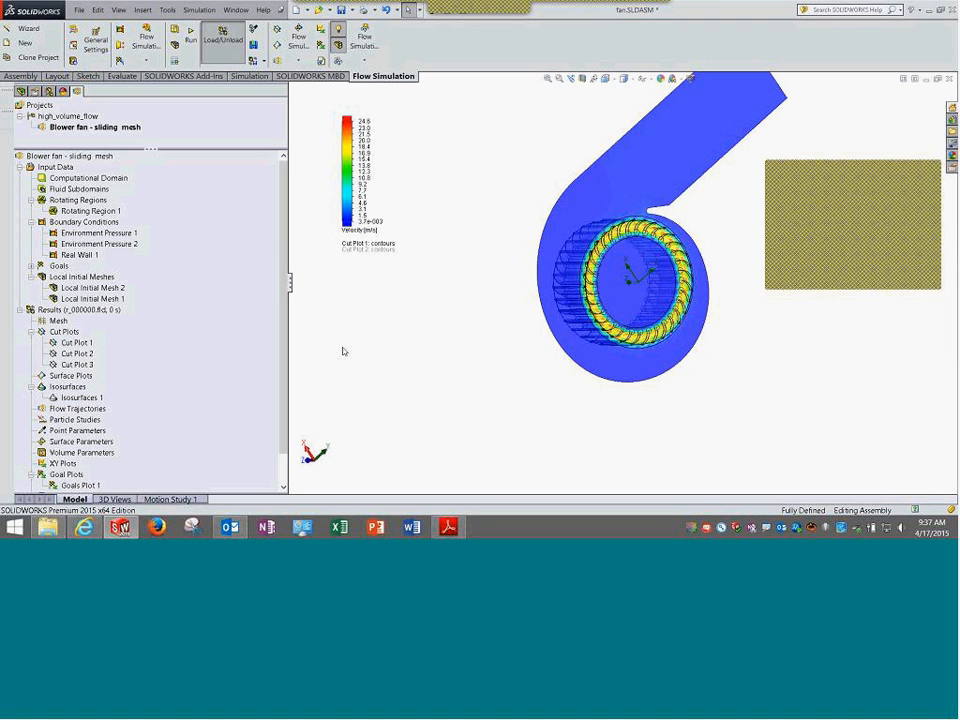
{"action": "left_click", "coordinate": [20, 90]}
{"action": "left_click", "coordinate": [93, 256]}
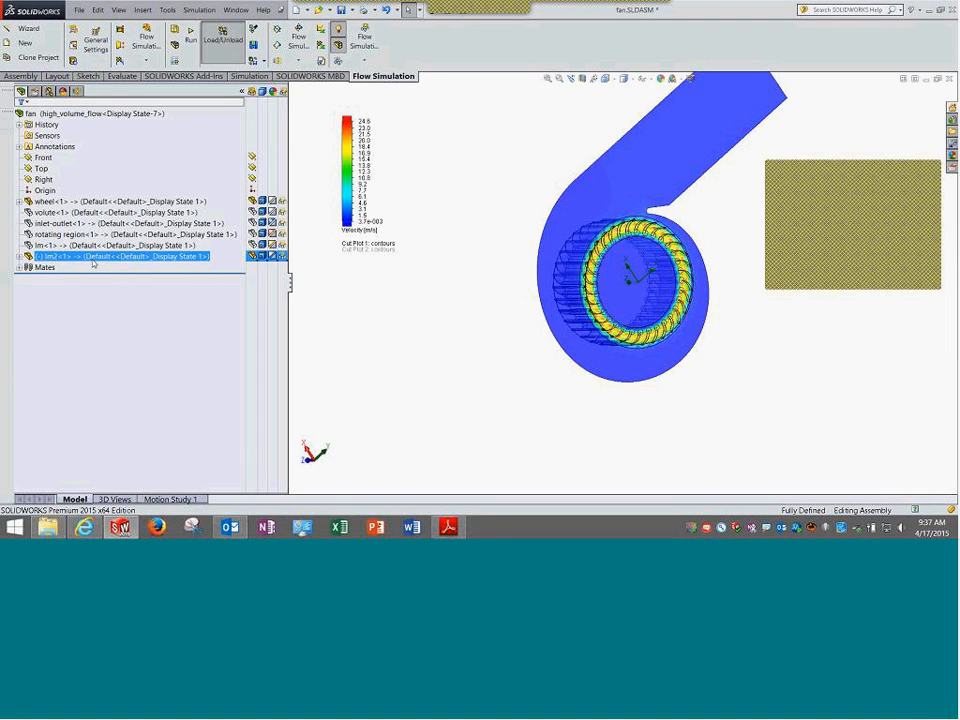
{"action": "left_click", "coordinate": [93, 246]}
{"action": "key", "text": "Escape"}
{"action": "left_click", "coordinate": [76, 90]}
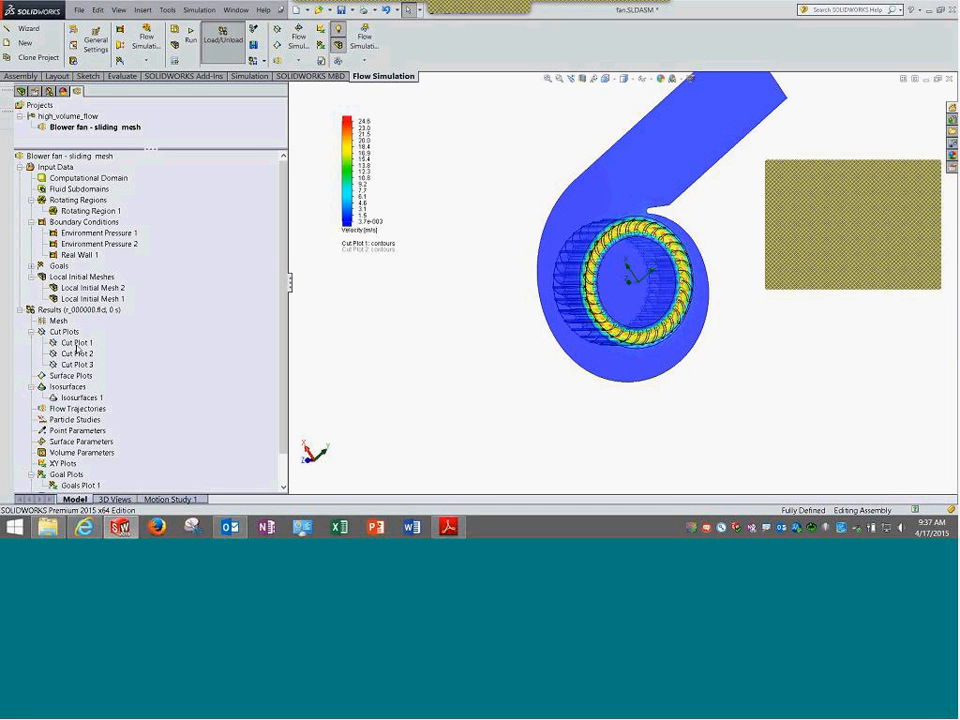
Preview Cut Plot 1 as mesh instead of contours, inspect the cells around the fan blades, and cancel the edit
{"action": "right_click", "coordinate": [76, 345]}
{"action": "left_click", "coordinate": [92, 352]}
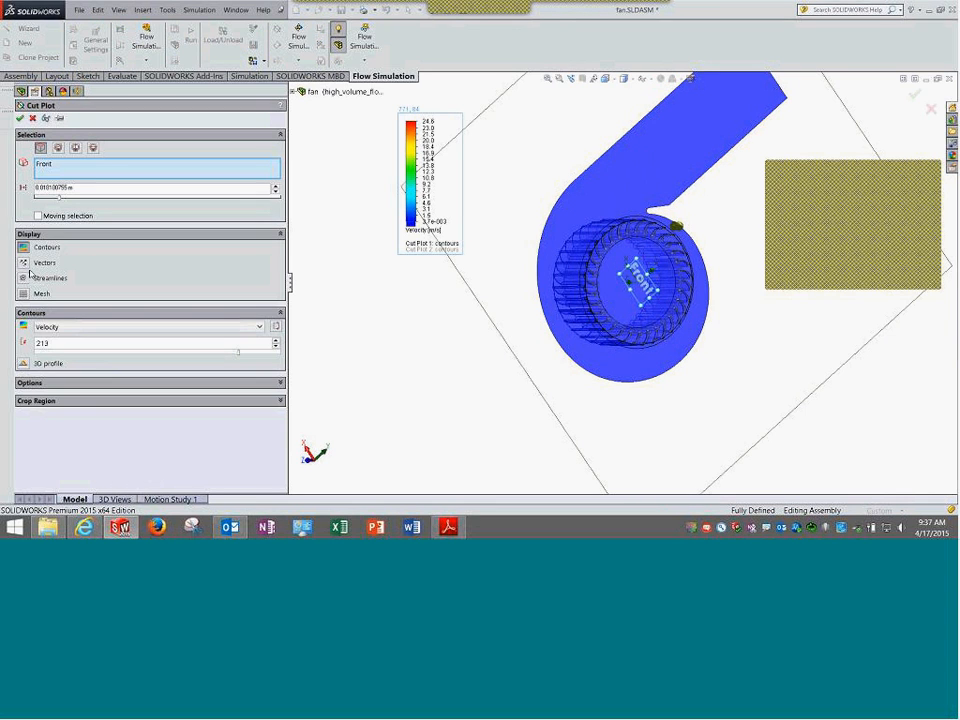
{"action": "left_click", "coordinate": [23, 295]}
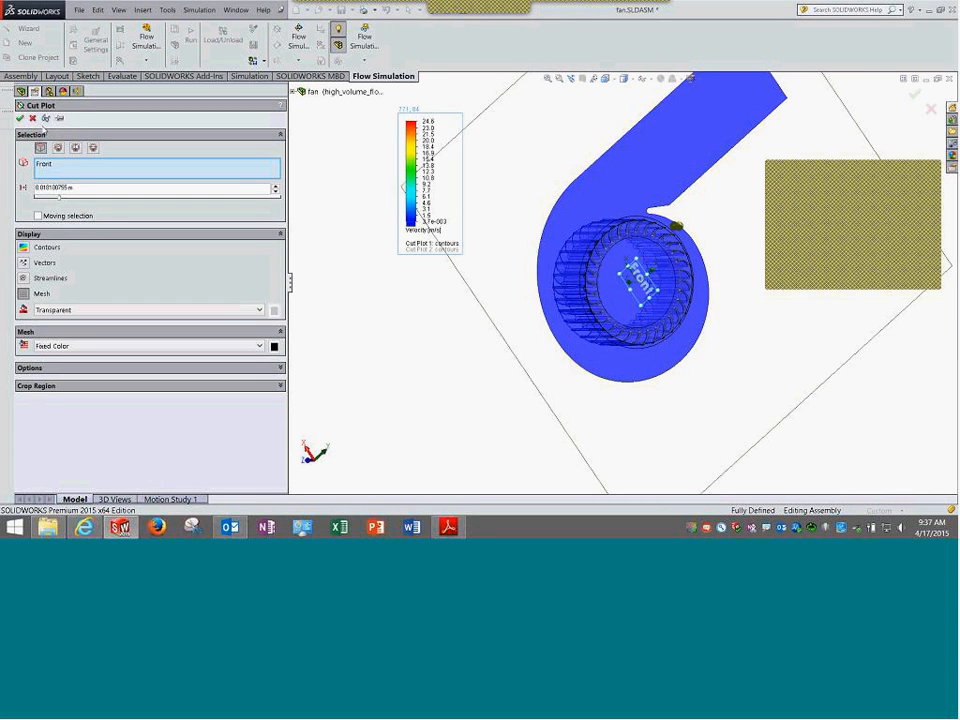
{"action": "middle_click_drag", "start_coordinate": [621, 330], "coordinate": [604, 258]}
{"action": "scroll", "coordinate": [609, 259], "scroll_direction": "down", "scroll_amount": 5}
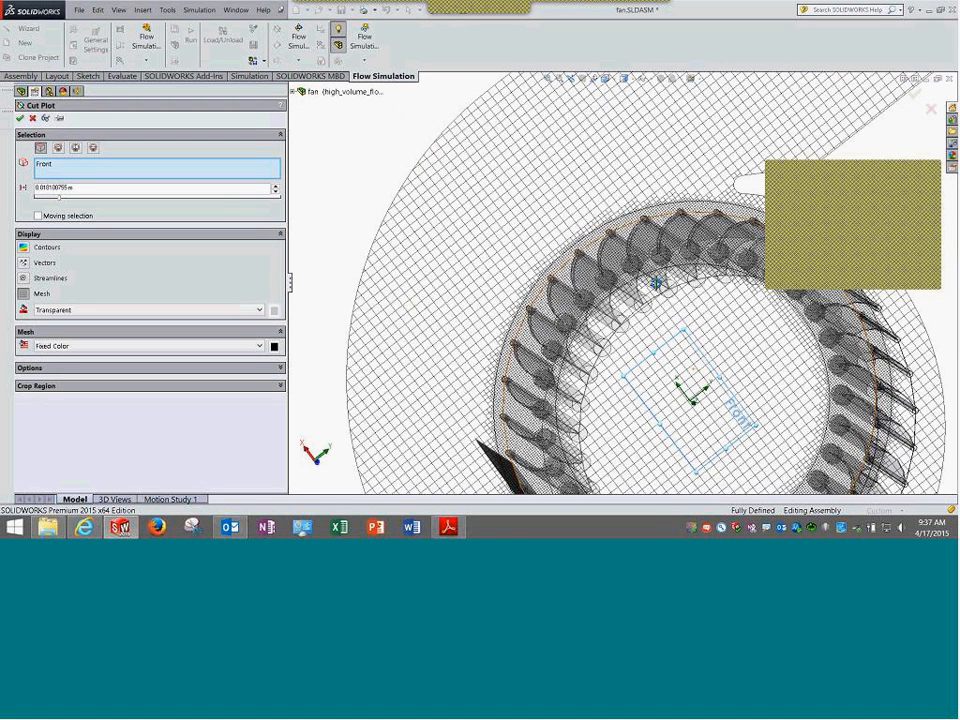
{"action": "middle_click_drag", "start_coordinate": [656, 284], "coordinate": [628, 278]}
{"action": "scroll", "coordinate": [628, 278], "scroll_direction": "down", "scroll_amount": 5}
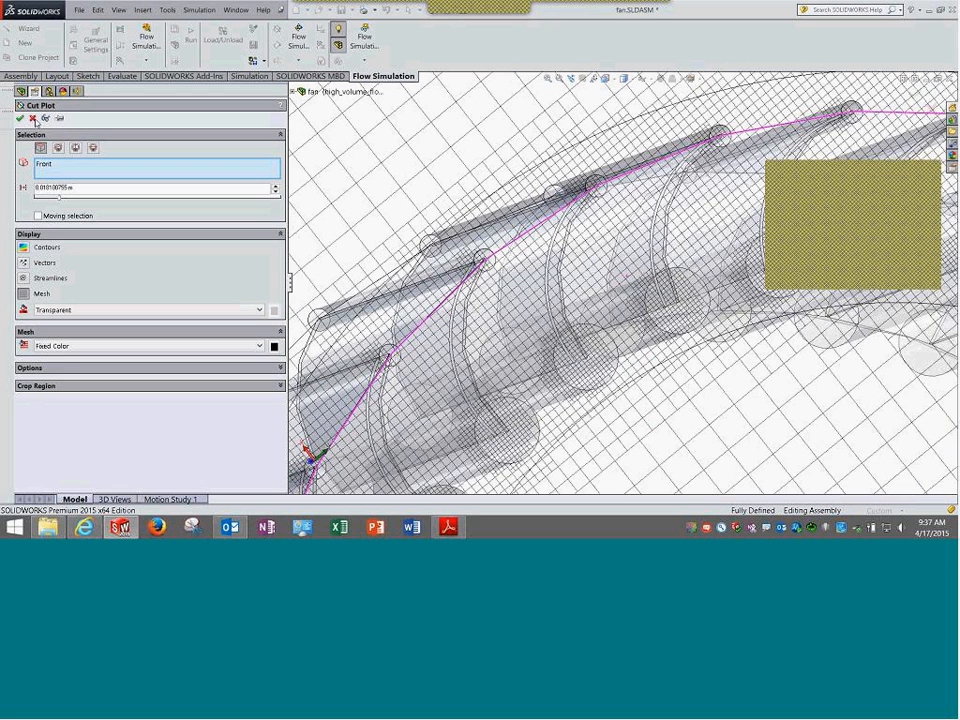
{"action": "left_click", "coordinate": [33, 118]}
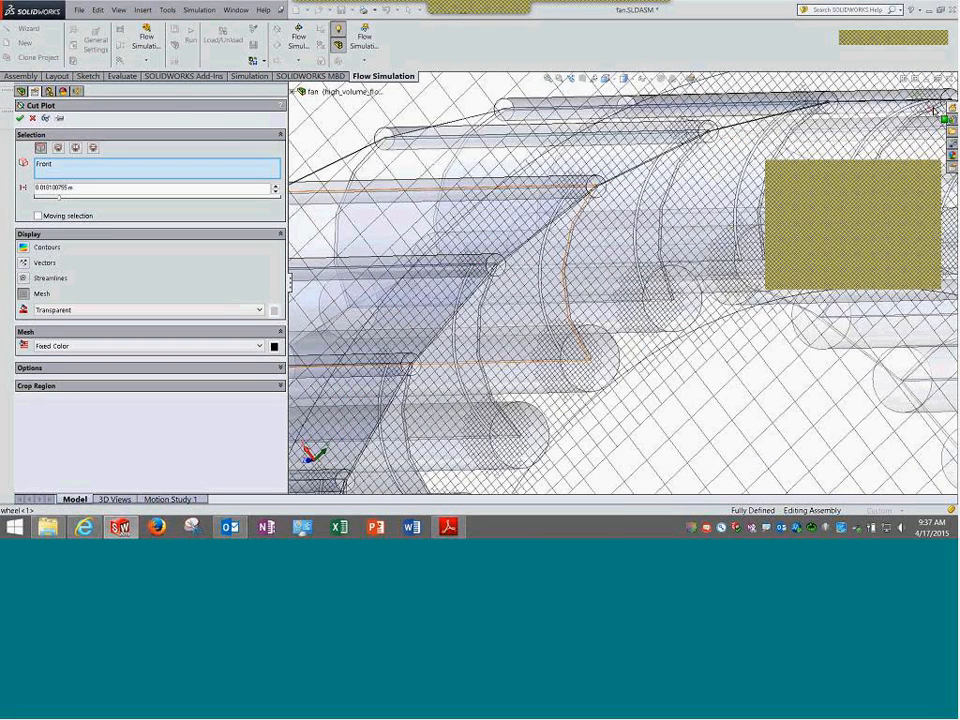
Close the fan assembly without saving its changes and open the recent document Piston Valve.SLDASM
{"action": "left_click", "coordinate": [223, 40]}
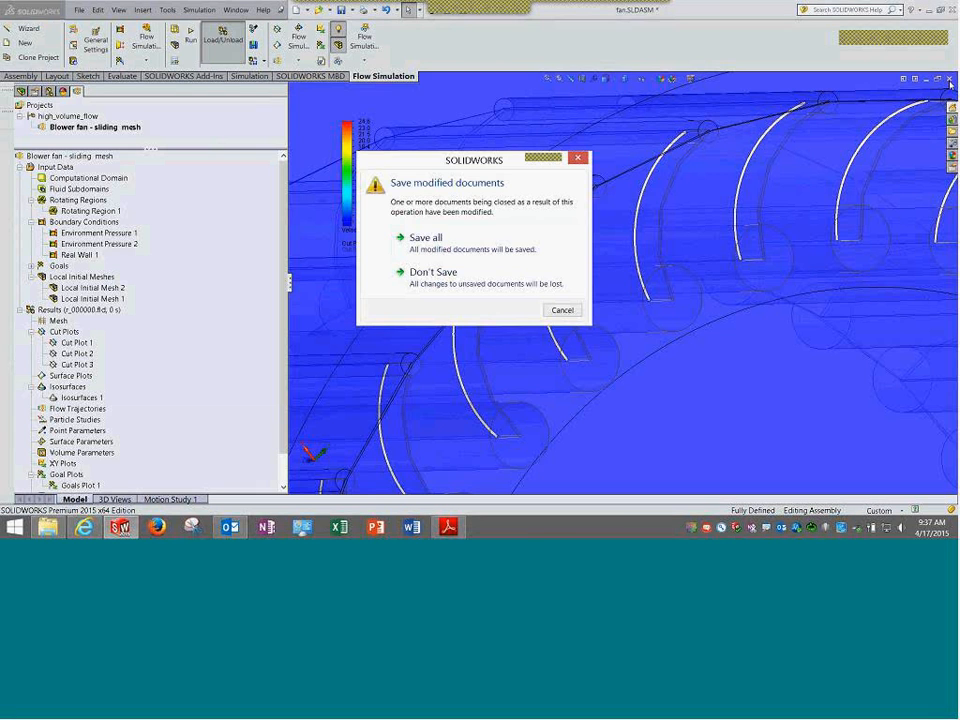
{"action": "left_click", "coordinate": [438, 271]}
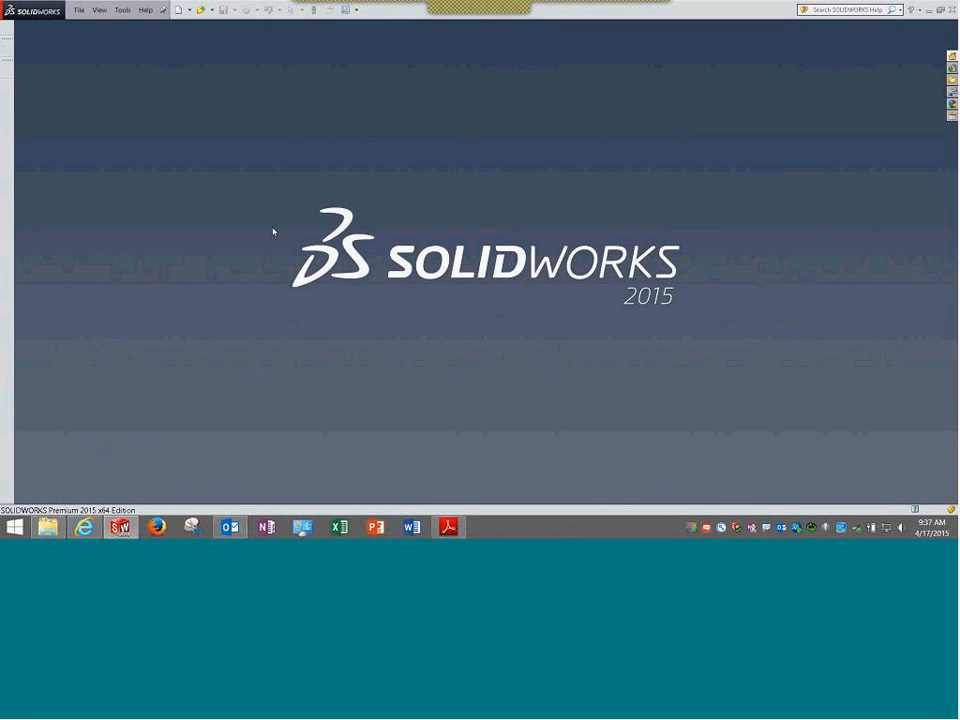
{"action": "left_click", "coordinate": [79, 11]}
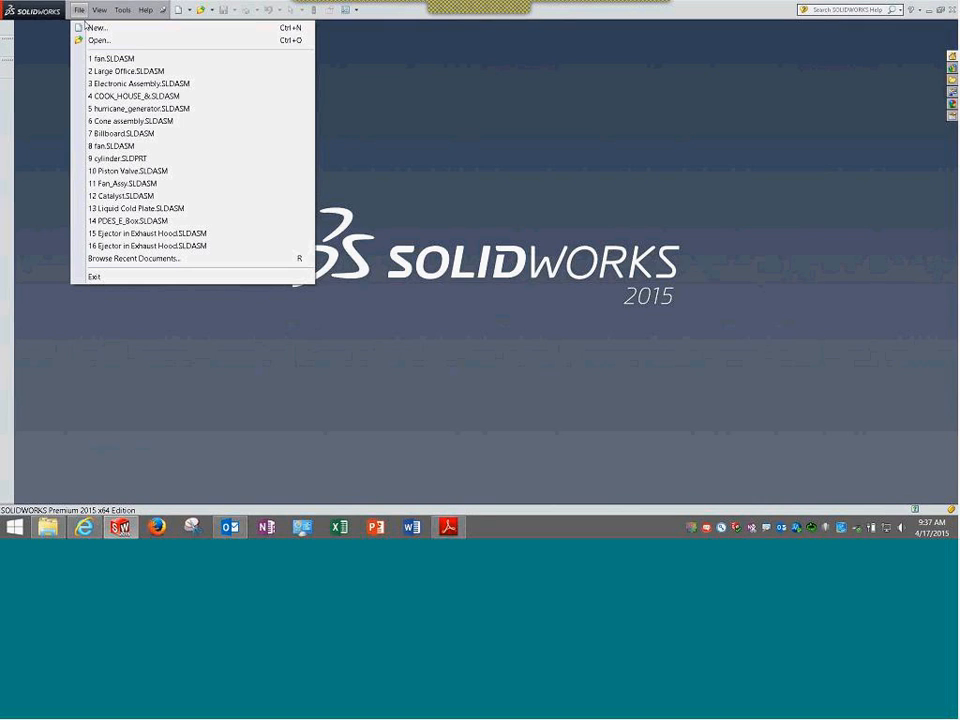
{"action": "left_click", "coordinate": [137, 172]}
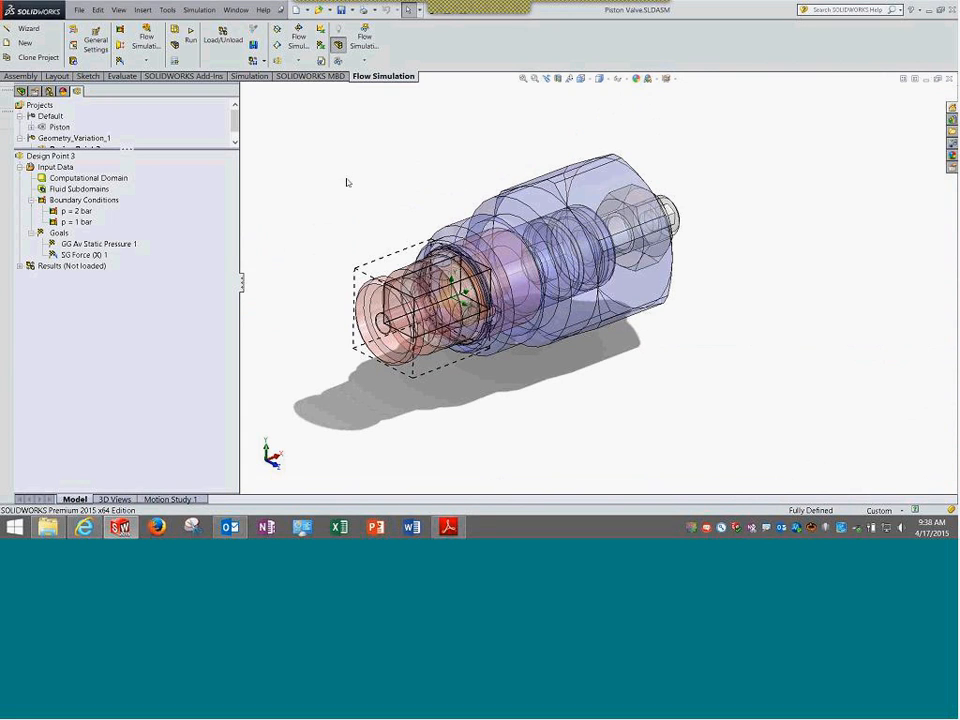
Enlarge the project list, expand the Piston project under the Default configuration, and activate it
{"action": "left_click_drag", "start_coordinate": [172, 150], "coordinate": [231, 208]}
{"action": "left_click", "coordinate": [31, 127]}
{"action": "right_click", "coordinate": [49, 128]}
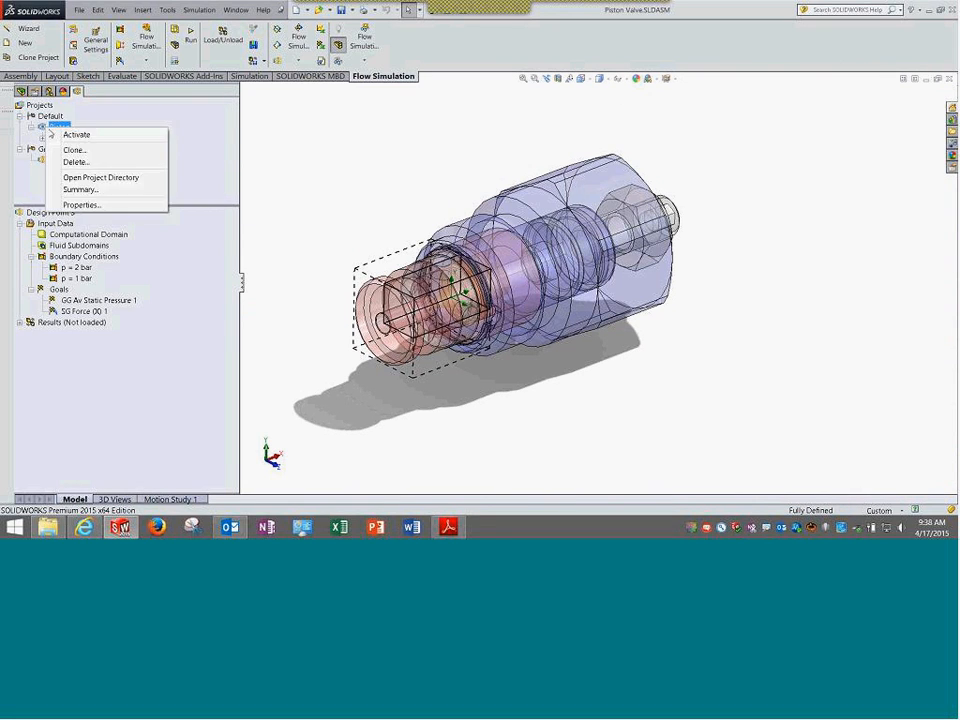
{"action": "left_click", "coordinate": [88, 135]}
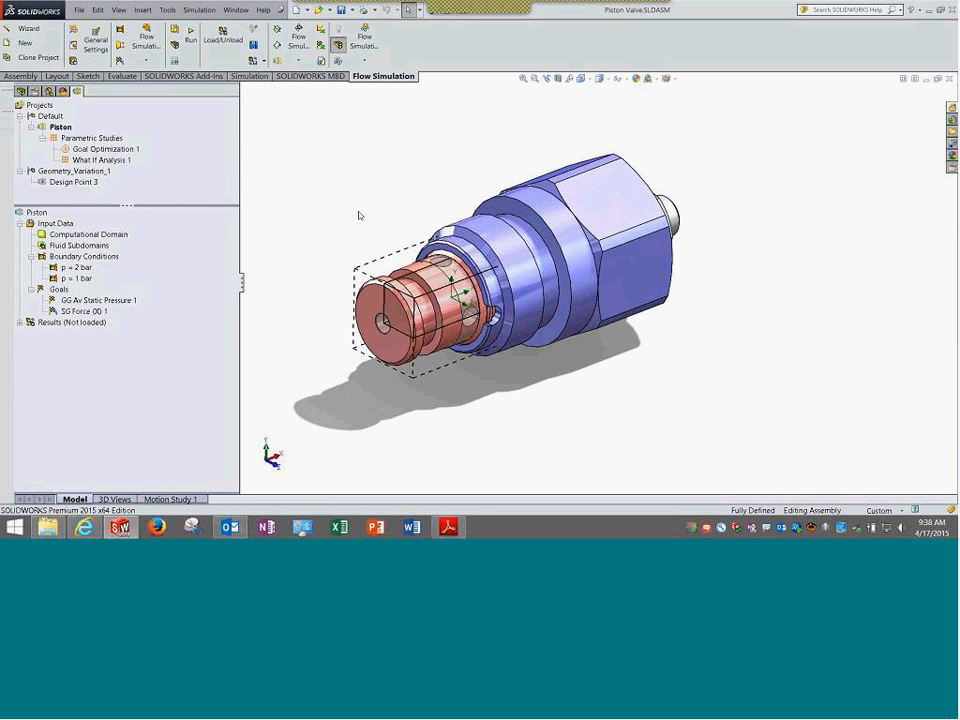
Open the Computational Domain definition and examine how the domain box encloses the piston
{"action": "right_click", "coordinate": [124, 236]}
{"action": "left_click", "coordinate": [126, 242]}
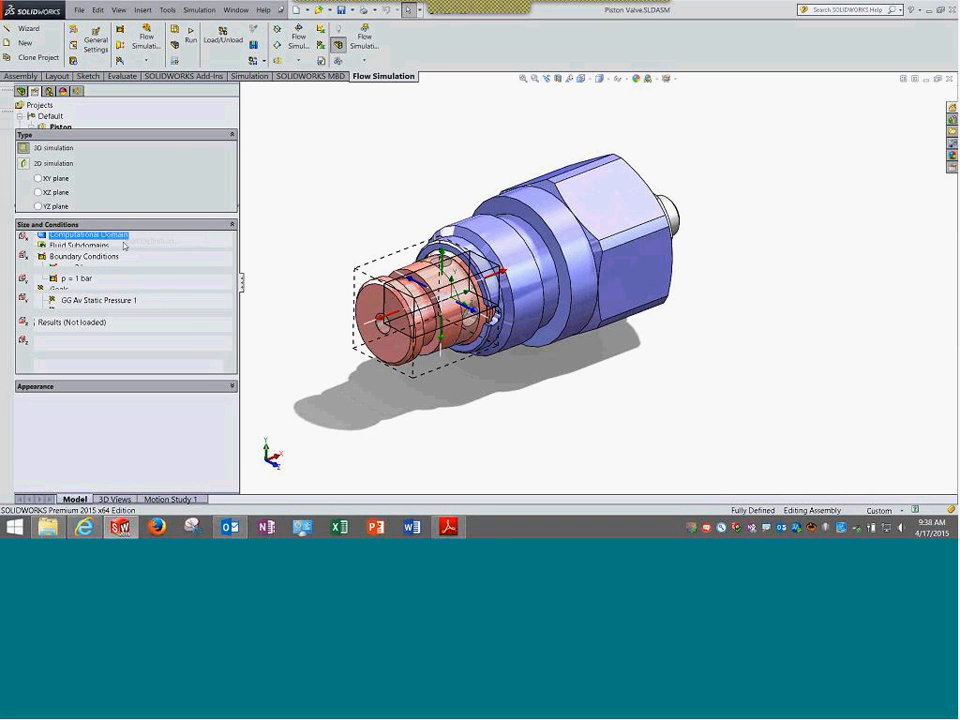
{"action": "middle_click_drag", "start_coordinate": [306, 221], "coordinate": [319, 225]}
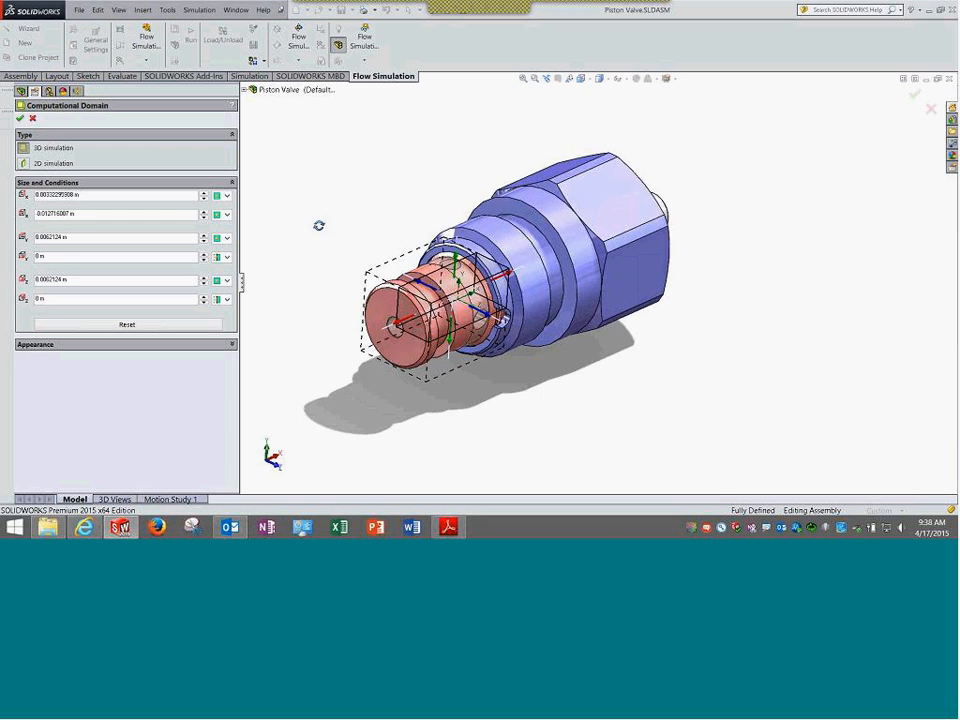
{"action": "scroll", "coordinate": [404, 300], "scroll_direction": "down", "scroll_amount": 5}
{"action": "scroll", "coordinate": [404, 300], "scroll_direction": "up", "scroll_amount": 3}
{"action": "middle_click_drag", "start_coordinate": [404, 300], "coordinate": [500, 197]}
{"action": "scroll", "coordinate": [493, 283], "scroll_direction": "down", "scroll_amount": 1}
{"action": "scroll", "coordinate": [493, 283], "scroll_direction": "down", "scroll_amount": 2}
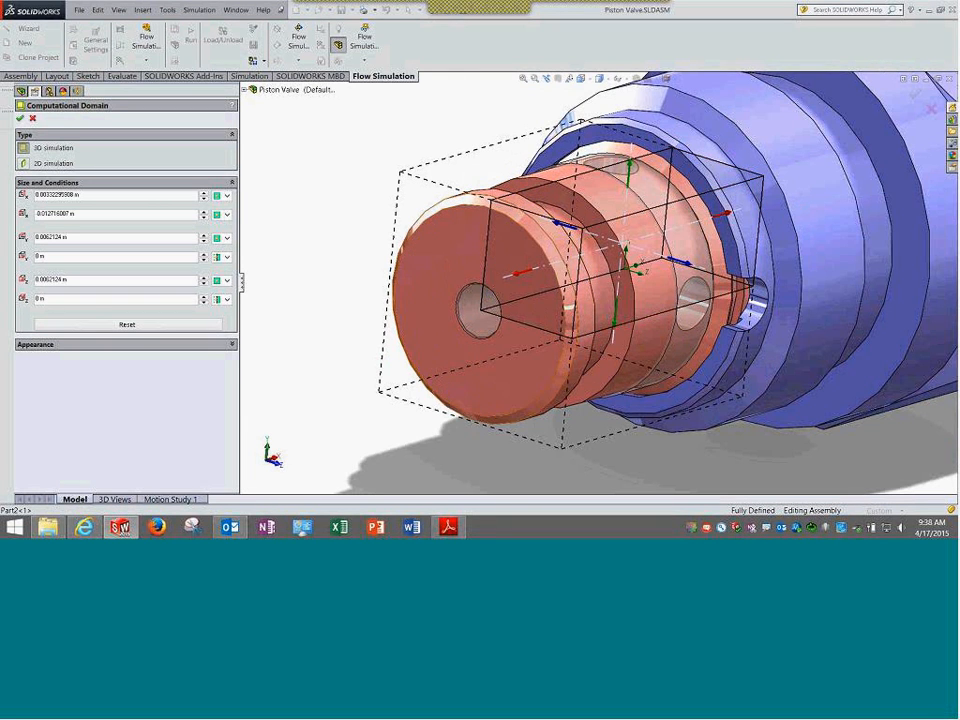
{"action": "scroll", "coordinate": [529, 306], "scroll_direction": "up", "scroll_amount": 5}
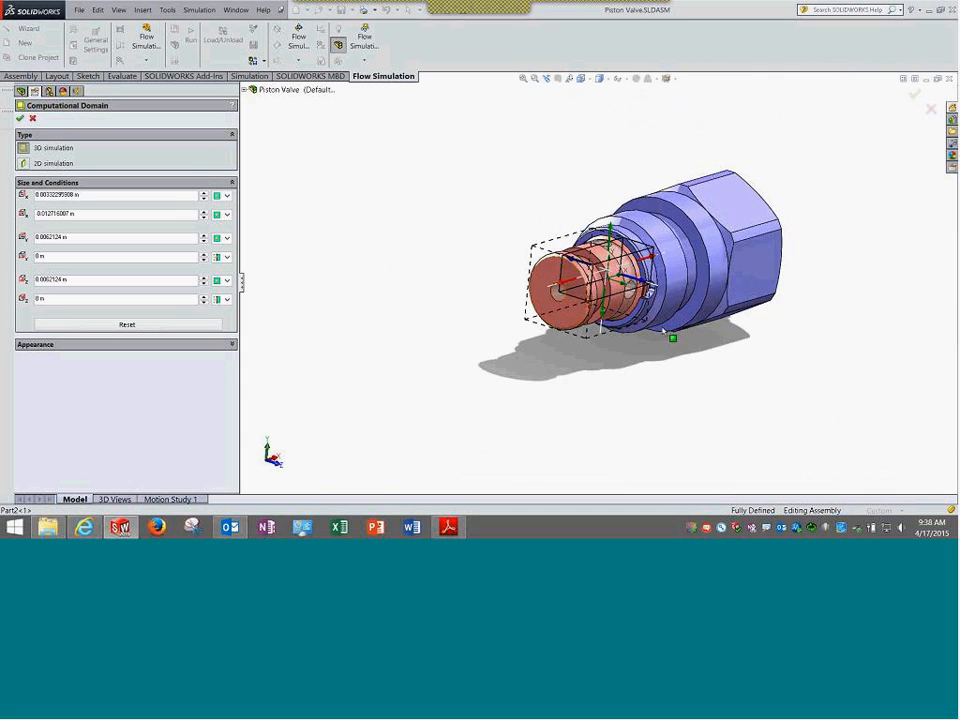
Examine the domain's symmetry boundaries around the piston from several angles, and close the definition without changes
{"action": "middle_click_drag", "start_coordinate": [746, 379], "coordinate": [712, 280]}
{"action": "middle_click_drag", "start_coordinate": [758, 309], "coordinate": [700, 360]}
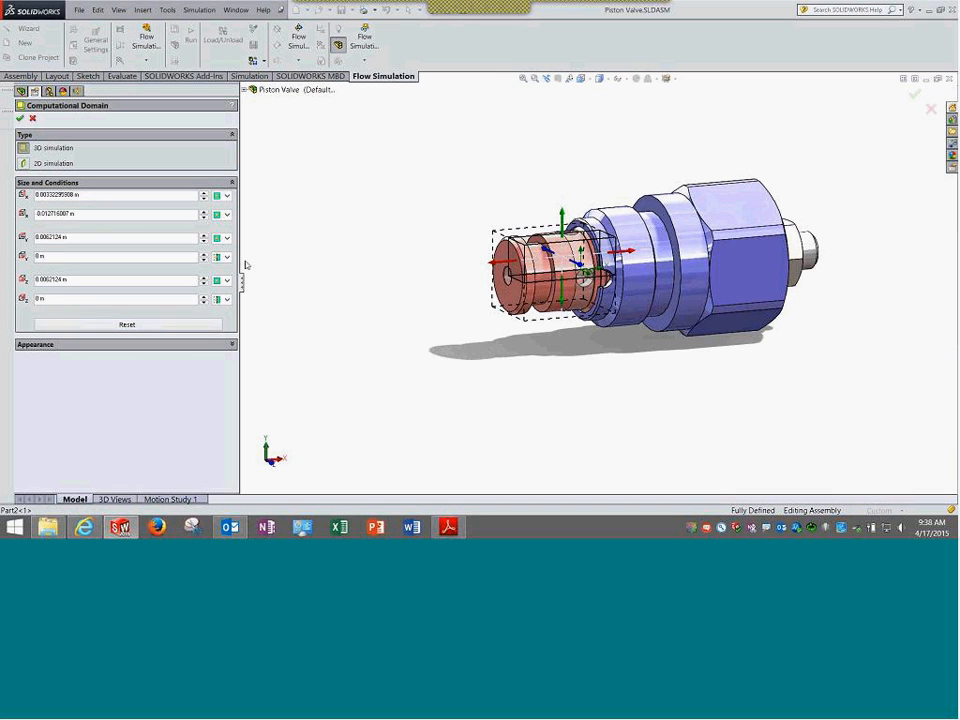
{"action": "middle_click_drag", "start_coordinate": [594, 210], "coordinate": [668, 206]}
{"action": "scroll", "coordinate": [613, 271], "scroll_direction": "down", "scroll_amount": 1}
{"action": "scroll", "coordinate": [613, 271], "scroll_direction": "down", "scroll_amount": 3}
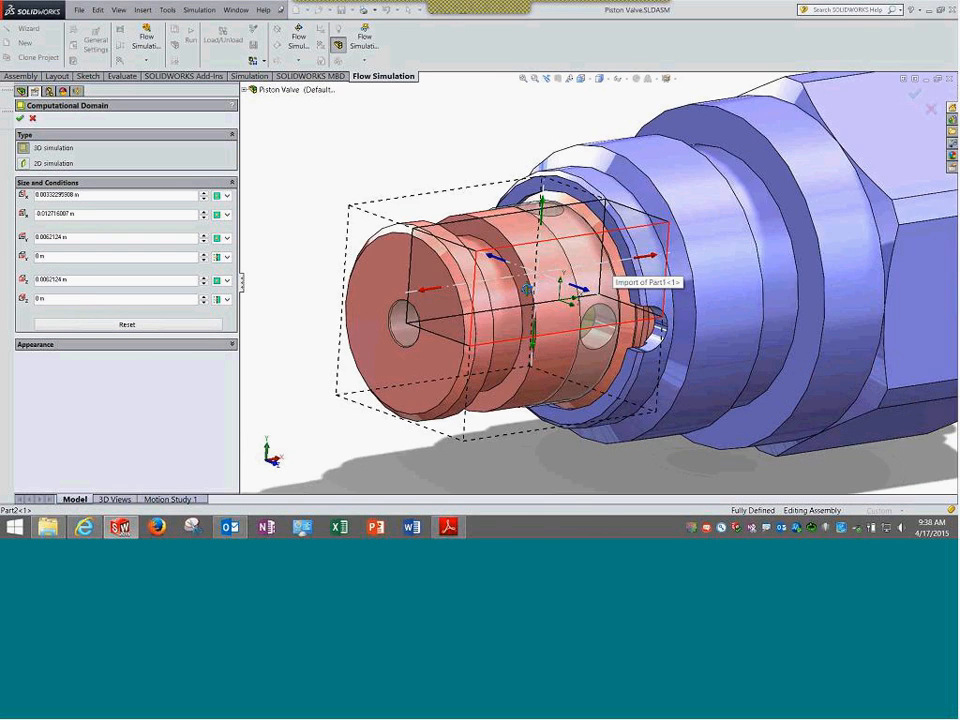
{"action": "middle_click_drag", "start_coordinate": [578, 265], "coordinate": [501, 306]}
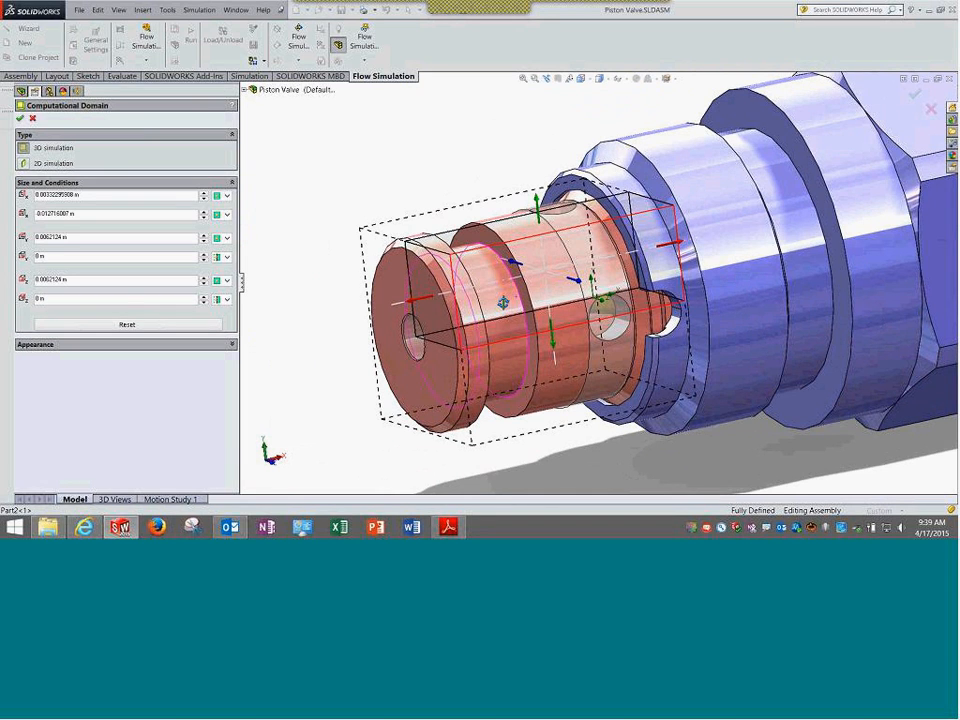
{"action": "middle_click_drag", "start_coordinate": [503, 302], "coordinate": [472, 337]}
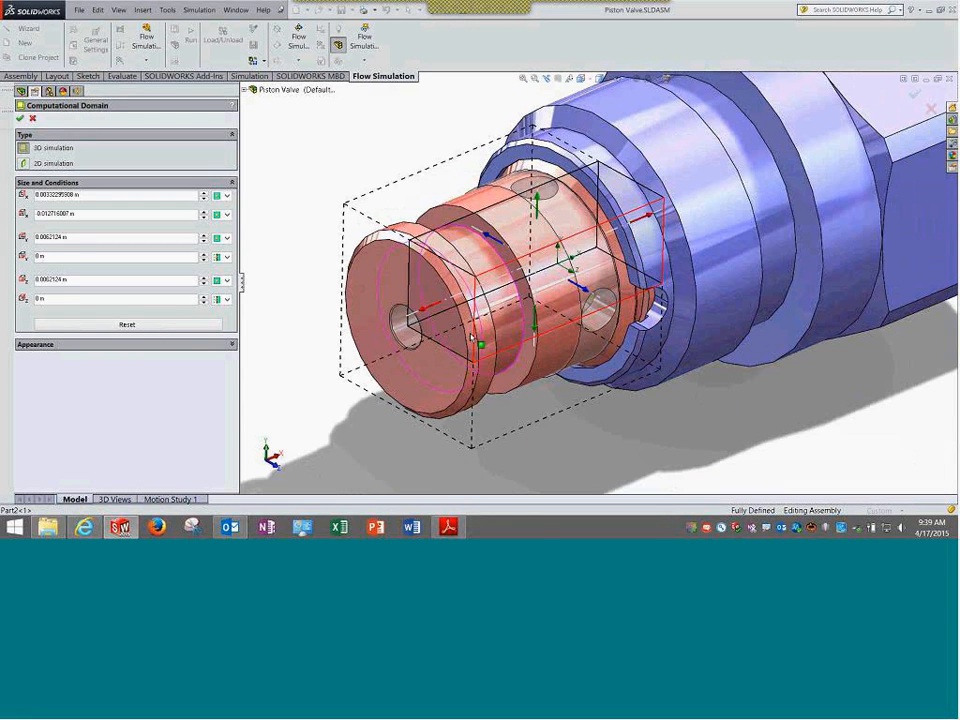
{"action": "scroll", "coordinate": [472, 337], "scroll_direction": "up", "scroll_amount": 1}
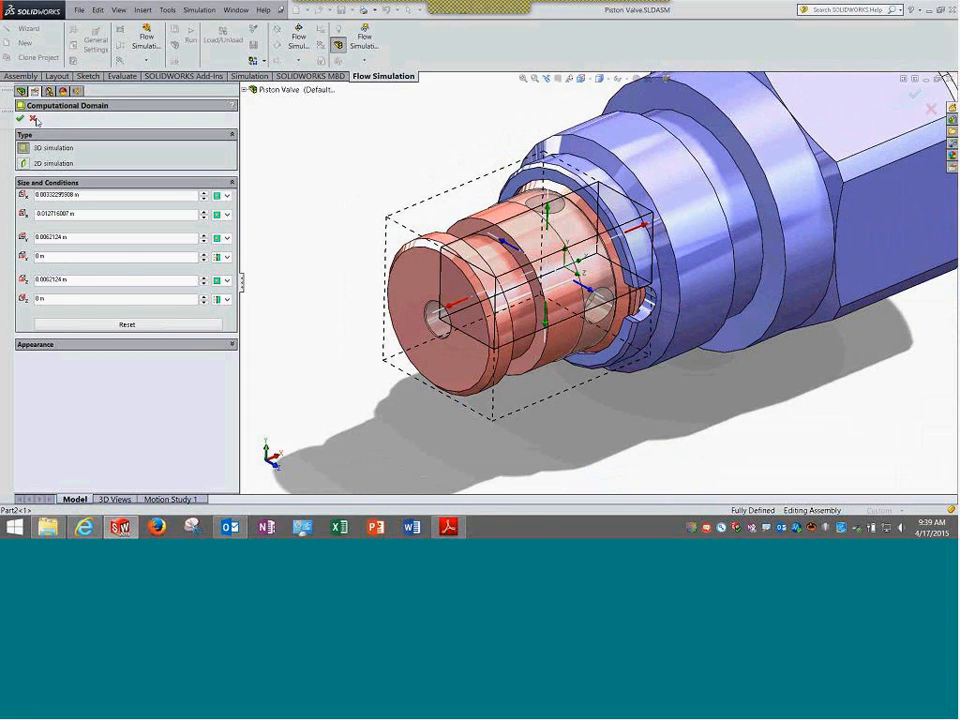
{"action": "left_click", "coordinate": [33, 119]}
Load the calculated results of the Piston project
{"action": "scroll", "coordinate": [481, 257], "scroll_direction": "up", "scroll_amount": 3}
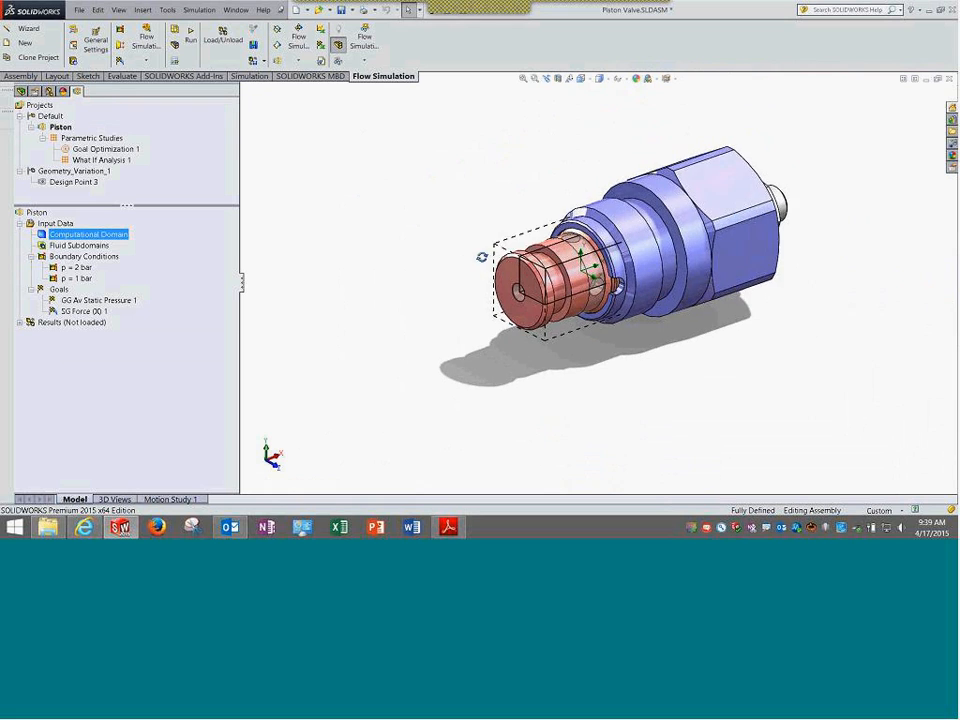
{"action": "scroll", "coordinate": [612, 262], "scroll_direction": "down", "scroll_amount": 3}
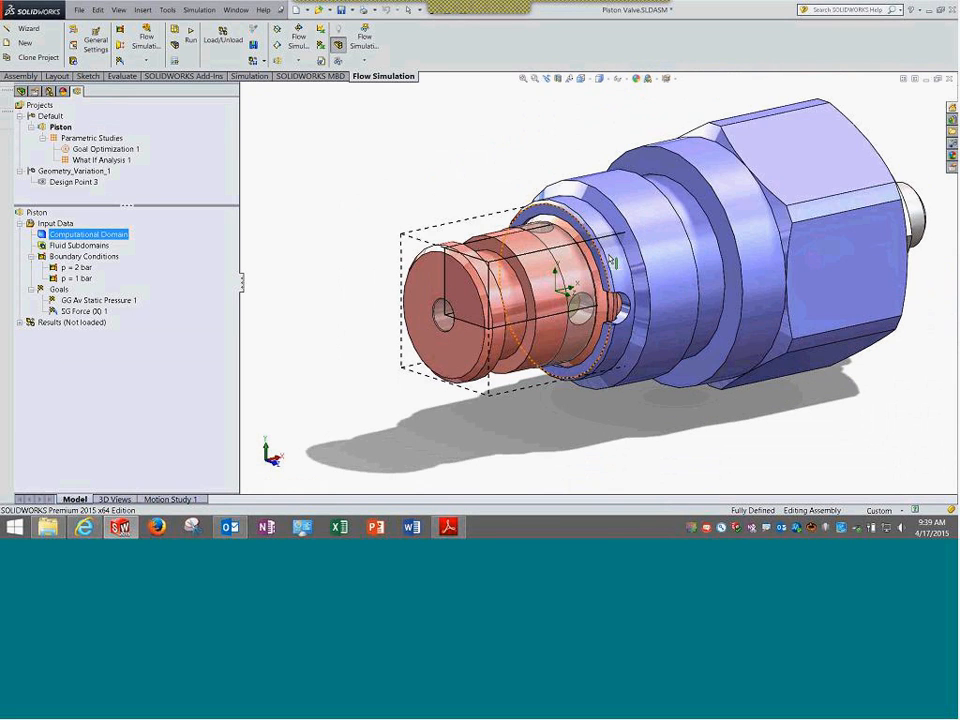
{"action": "scroll", "coordinate": [613, 262], "scroll_direction": "down", "scroll_amount": 2}
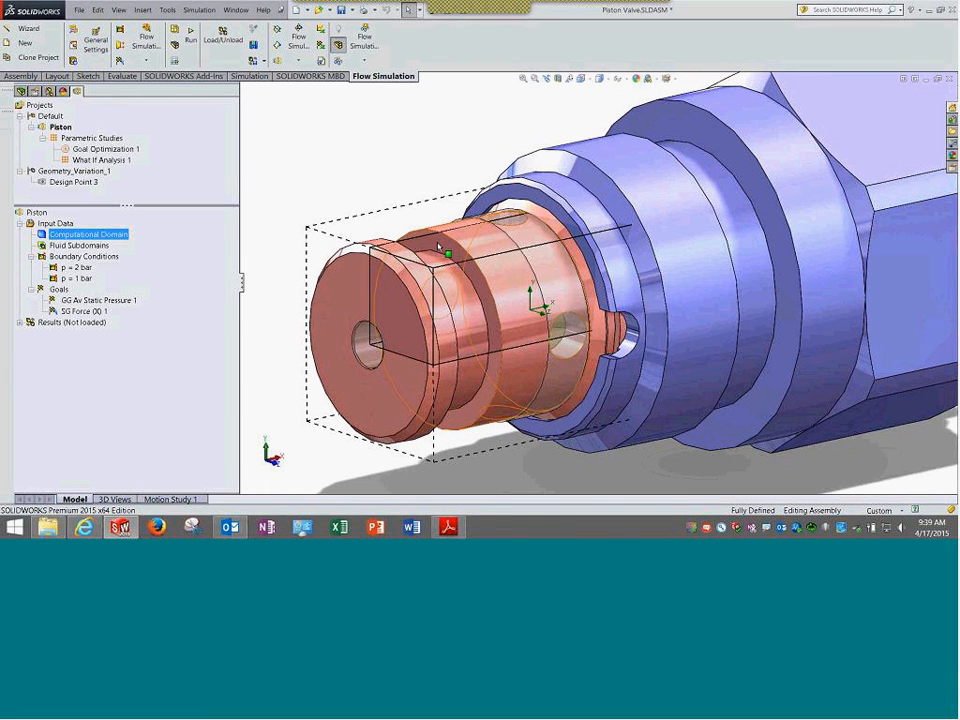
{"action": "right_click", "coordinate": [86, 325]}
{"action": "left_click", "coordinate": [101, 332]}
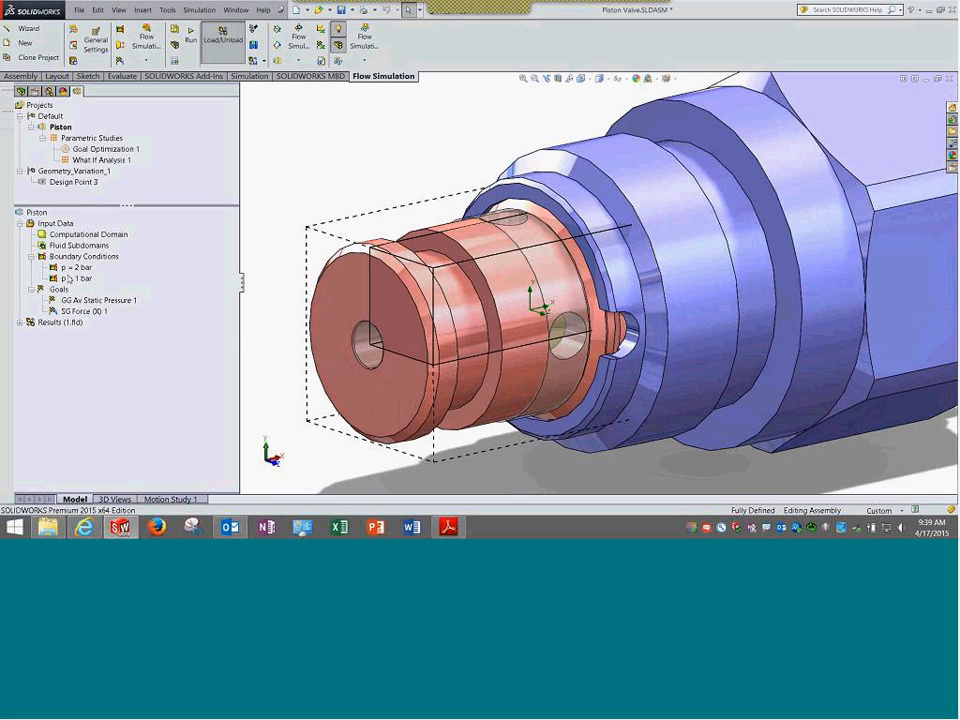
Review the project's General Settings for analysis type, fluids, wall conditions and initial conditions, and cancel without changes
{"action": "right_click", "coordinate": [60, 223]}
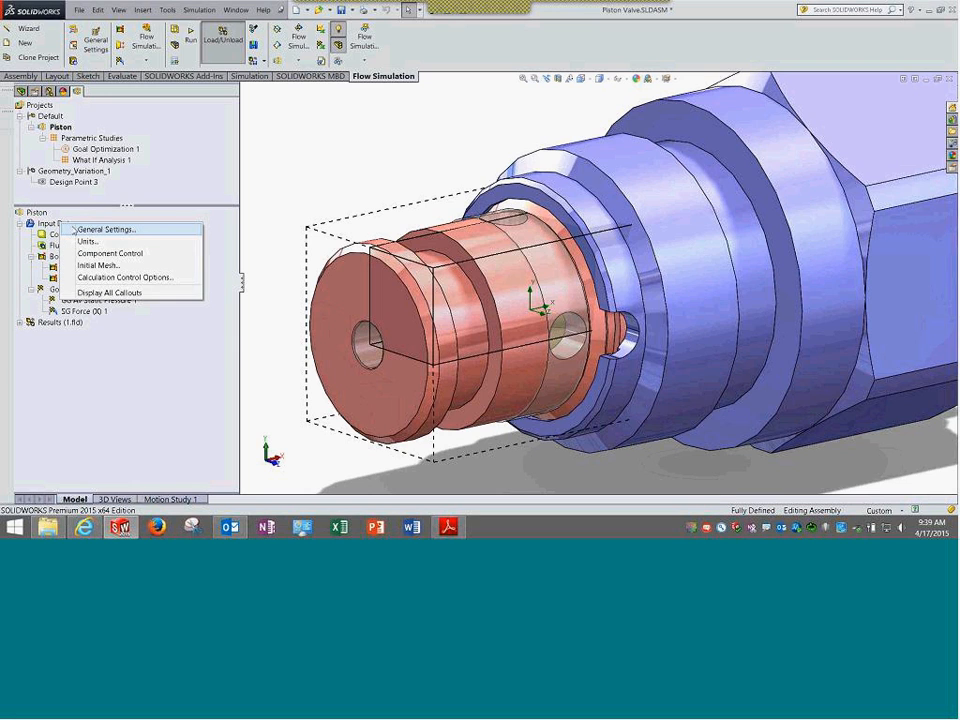
{"action": "left_click", "coordinate": [85, 229]}
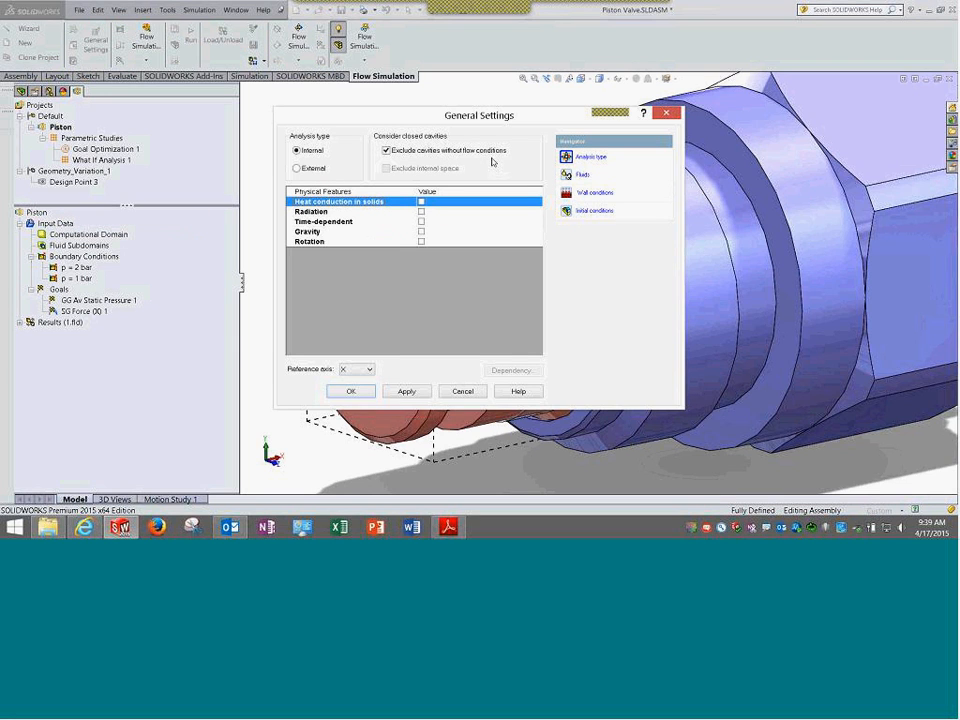
{"action": "left_click_drag", "start_coordinate": [507, 118], "coordinate": [372, 125]}
{"action": "left_click", "coordinate": [385, 103]}
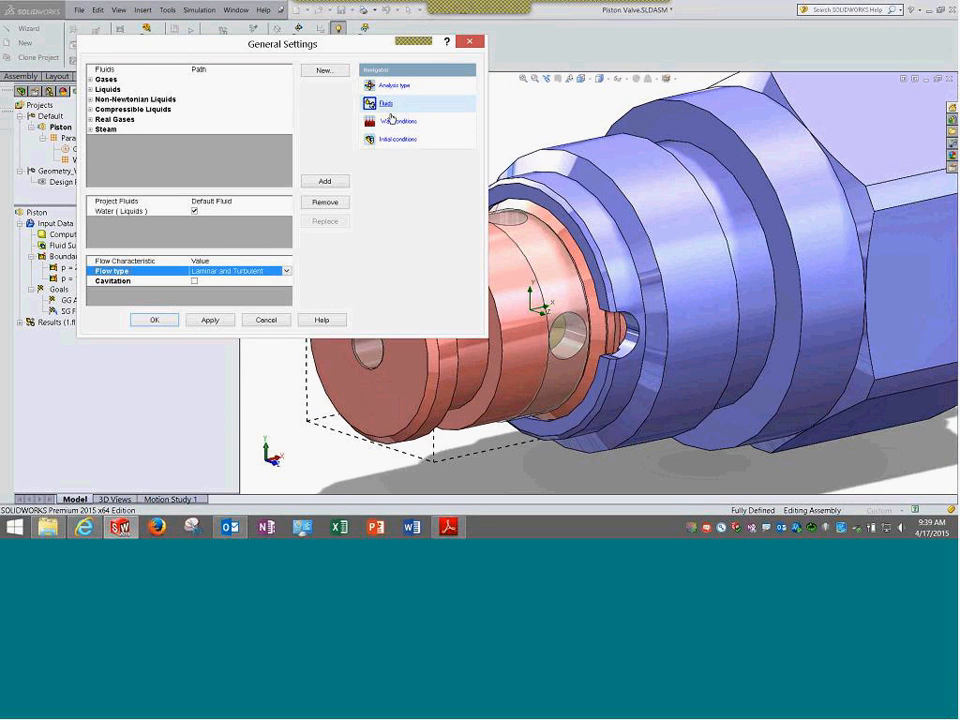
{"action": "left_click", "coordinate": [393, 122]}
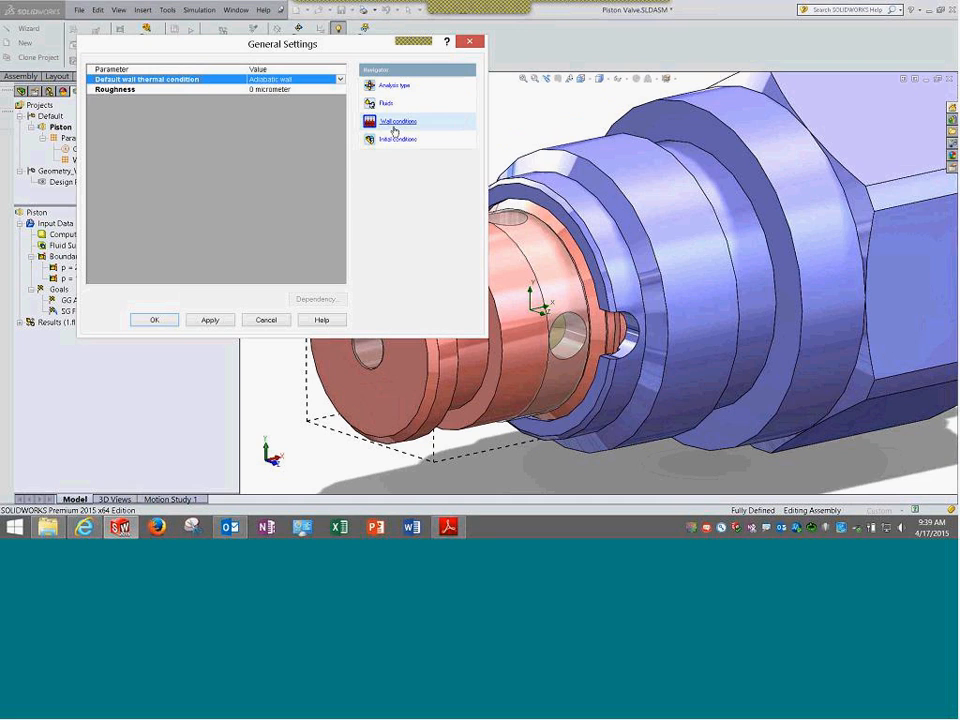
{"action": "left_click", "coordinate": [396, 141]}
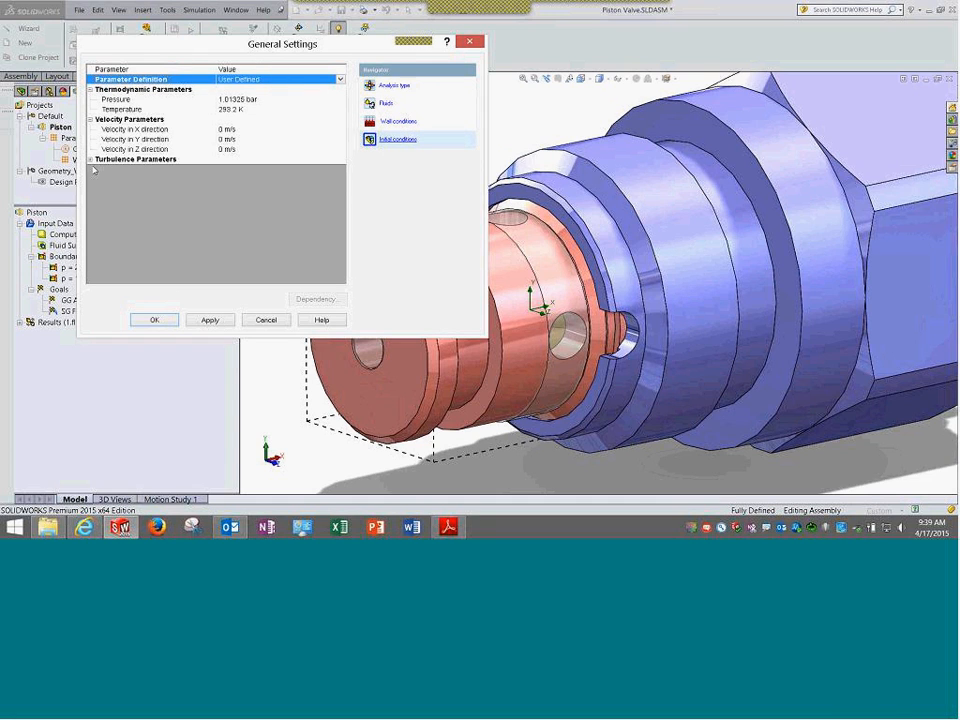
{"action": "left_click", "coordinate": [264, 320]}
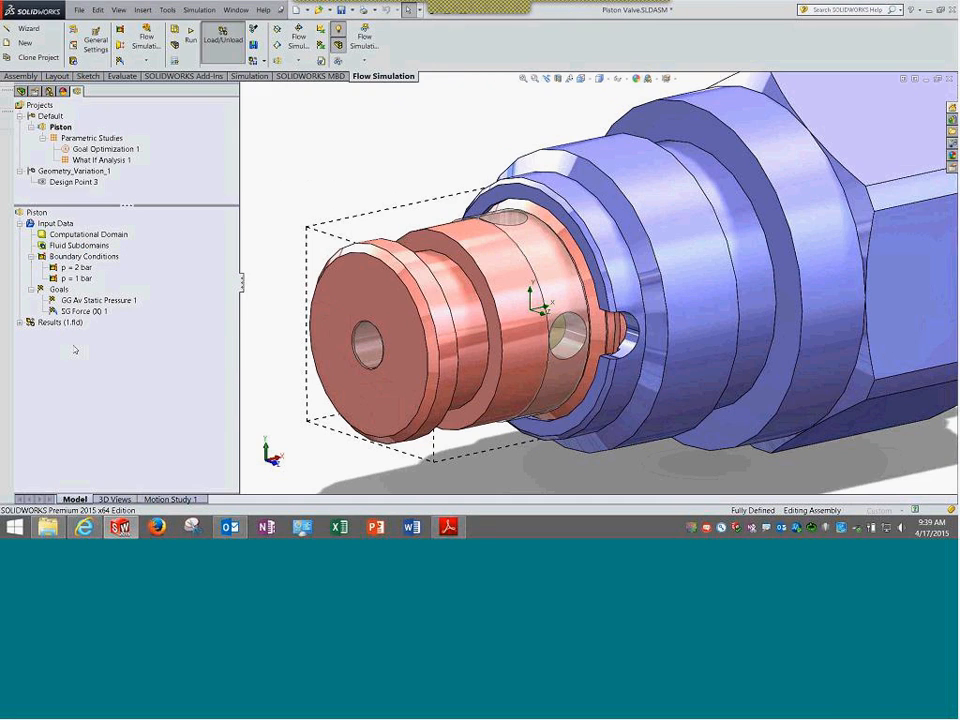
Review the definition of the p = 2 bar boundary condition on the inlet lid, and cancel without changes
{"action": "right_click", "coordinate": [80, 269]}
{"action": "left_click", "coordinate": [120, 276]}
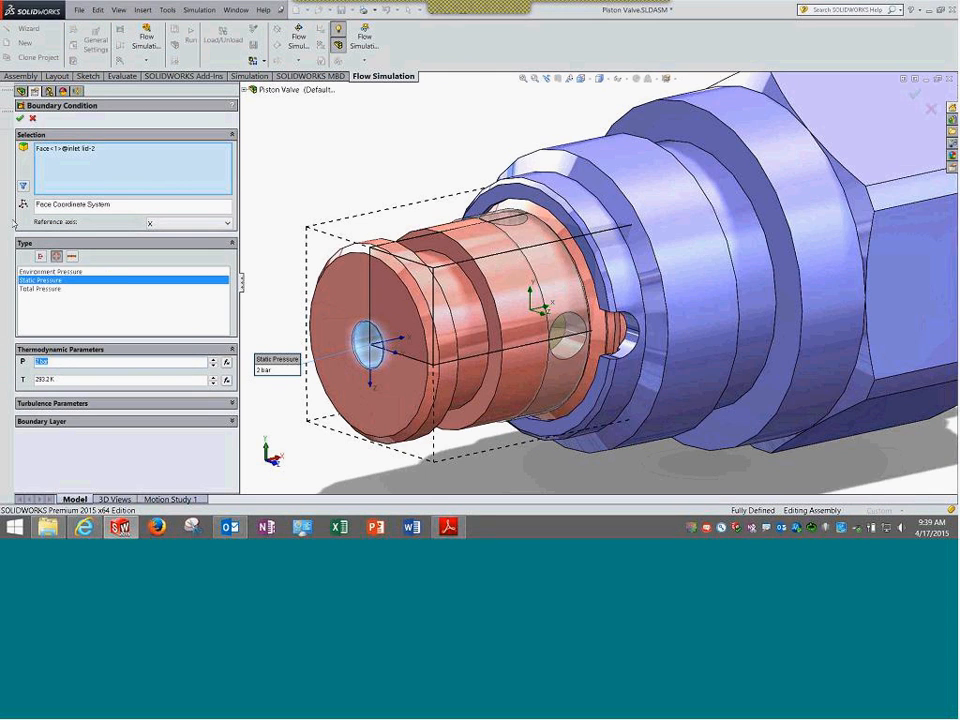
{"action": "left_click", "coordinate": [32, 119]}
Review the p = 1 bar boundary condition, inspect its selected exit lid face on the piston, and cancel the edit
{"action": "right_click", "coordinate": [84, 281]}
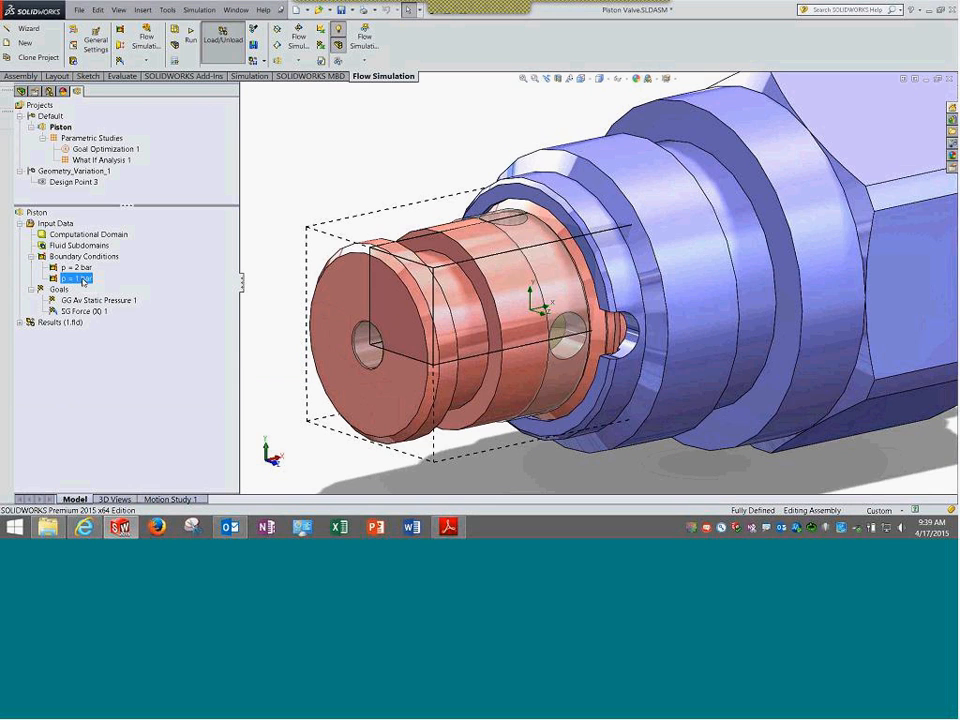
{"action": "left_click", "coordinate": [120, 287]}
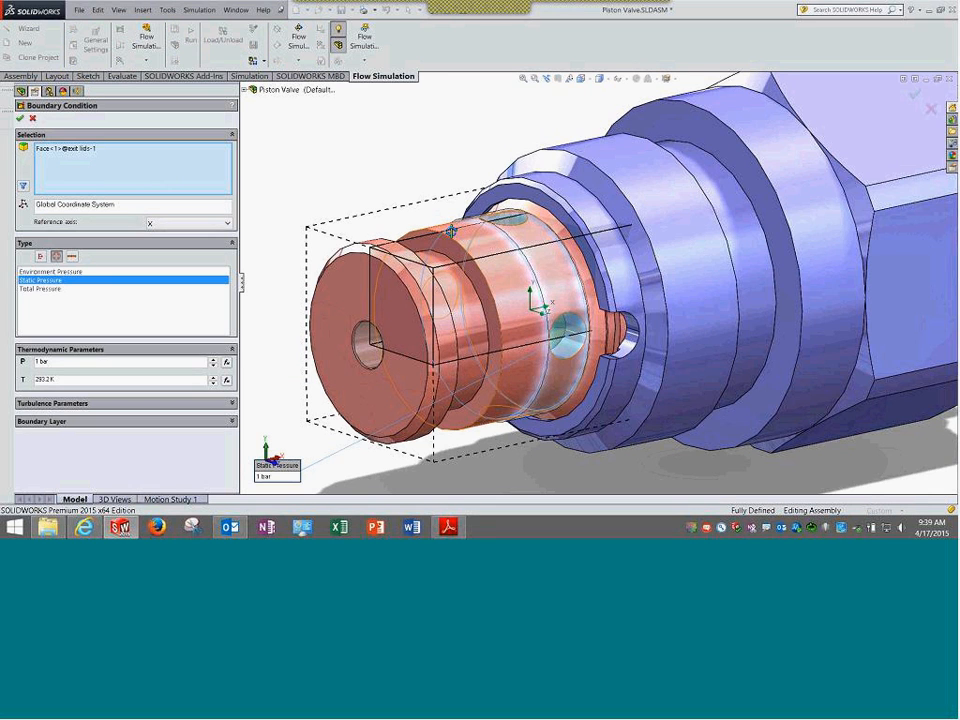
{"action": "middle_click_drag", "start_coordinate": [495, 187], "coordinate": [473, 270]}
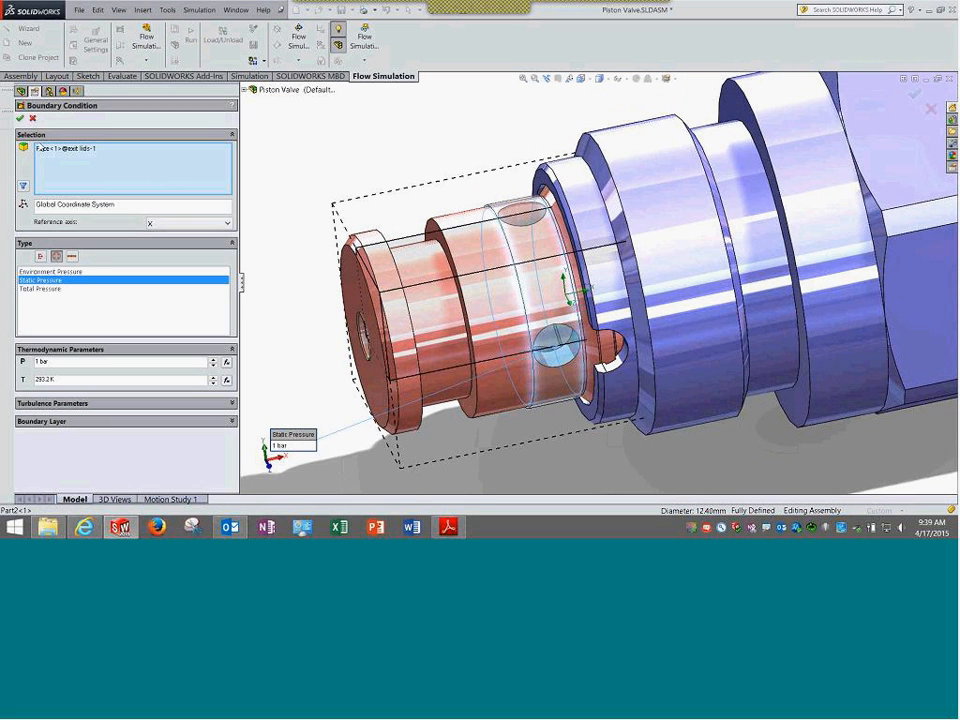
{"action": "left_click", "coordinate": [65, 148]}
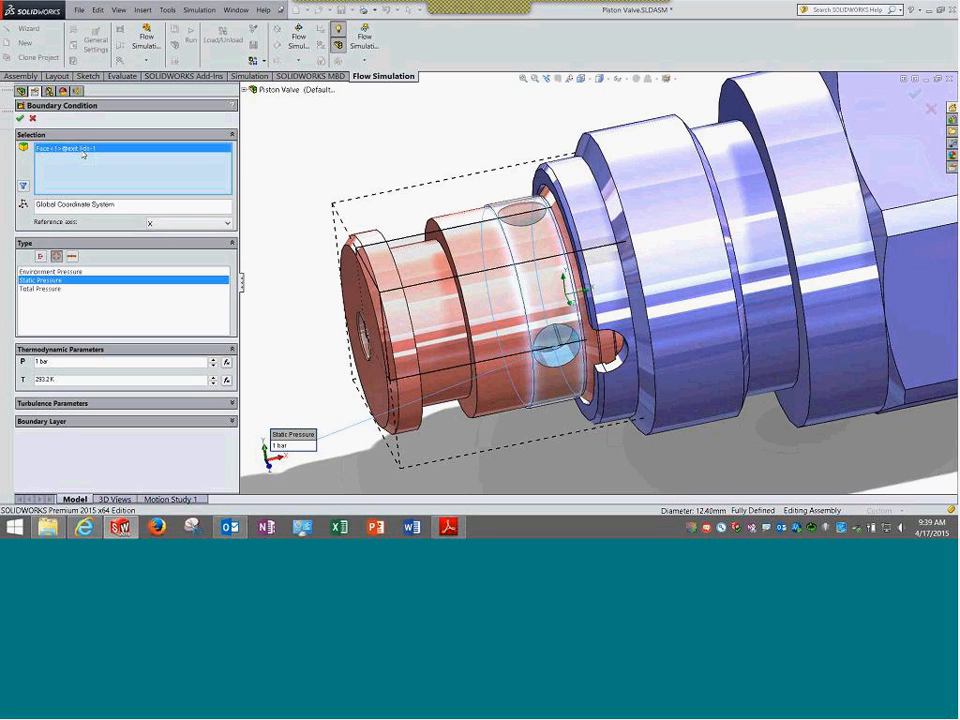
{"action": "scroll", "coordinate": [391, 356], "scroll_direction": "up", "scroll_amount": 1}
{"action": "mouse_move", "coordinate": [391, 356]}
{"action": "middle_mouse_down"}
{"action": "mouse_move", "coordinate": [459, 392]}
{"action": "mouse_move", "coordinate": [404, 310]}
{"action": "mouse_move", "coordinate": [354, 384]}
{"action": "mouse_move", "coordinate": [400, 330]}
{"action": "mouse_move", "coordinate": [395, 345]}
{"action": "middle_mouse_up"}
{"action": "scroll", "coordinate": [539, 296], "scroll_direction": "up", "scroll_amount": 3}
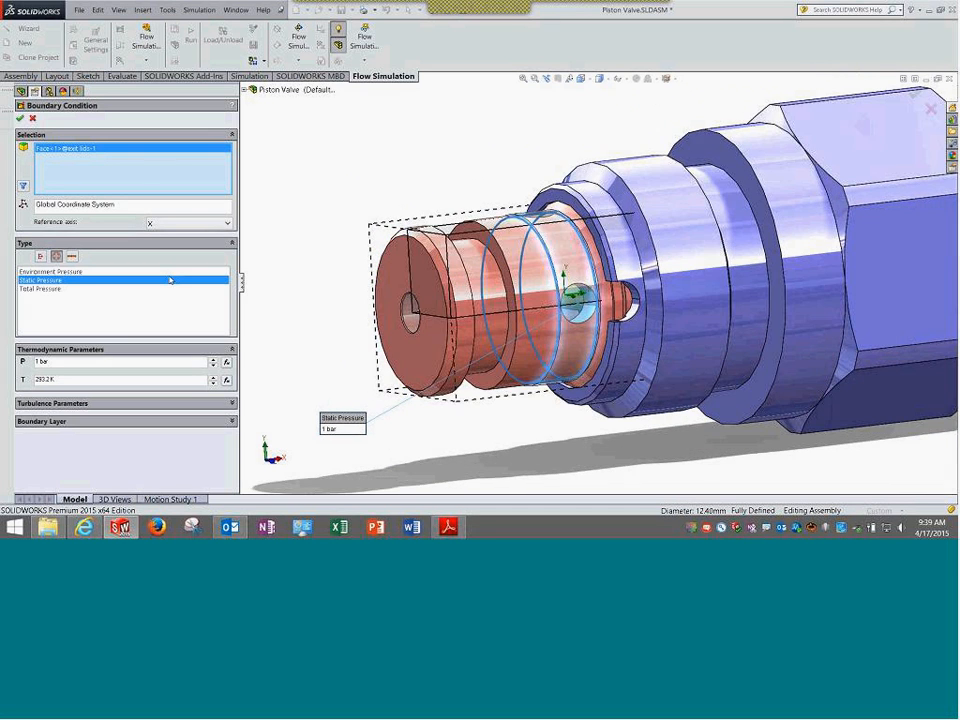
{"action": "middle_click_drag", "start_coordinate": [538, 297], "coordinate": [568, 322]}
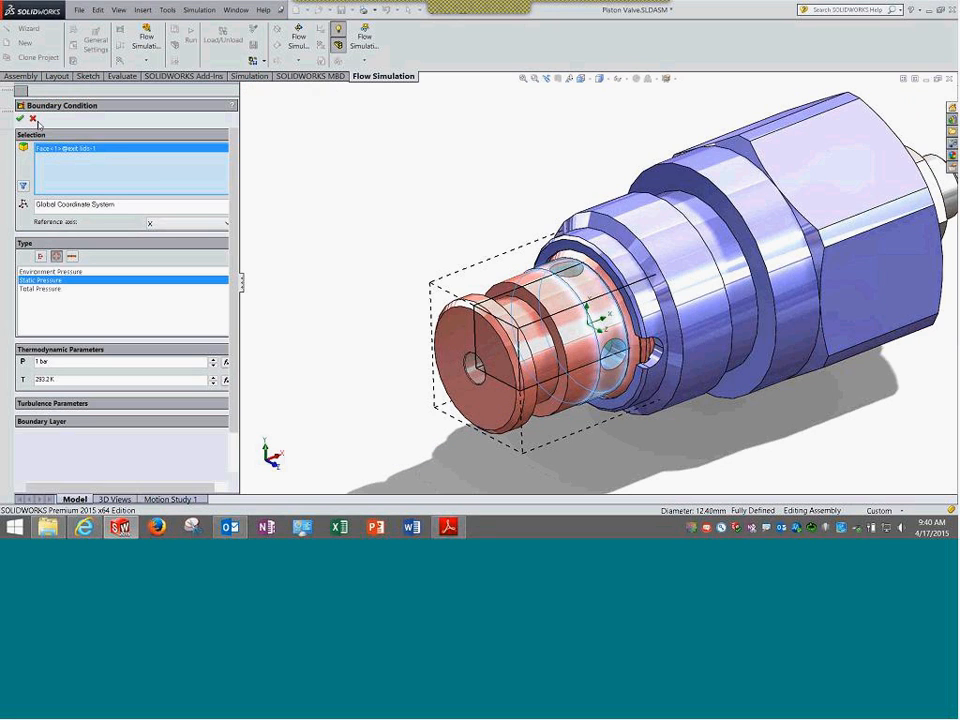
{"action": "left_click", "coordinate": [32, 118]}
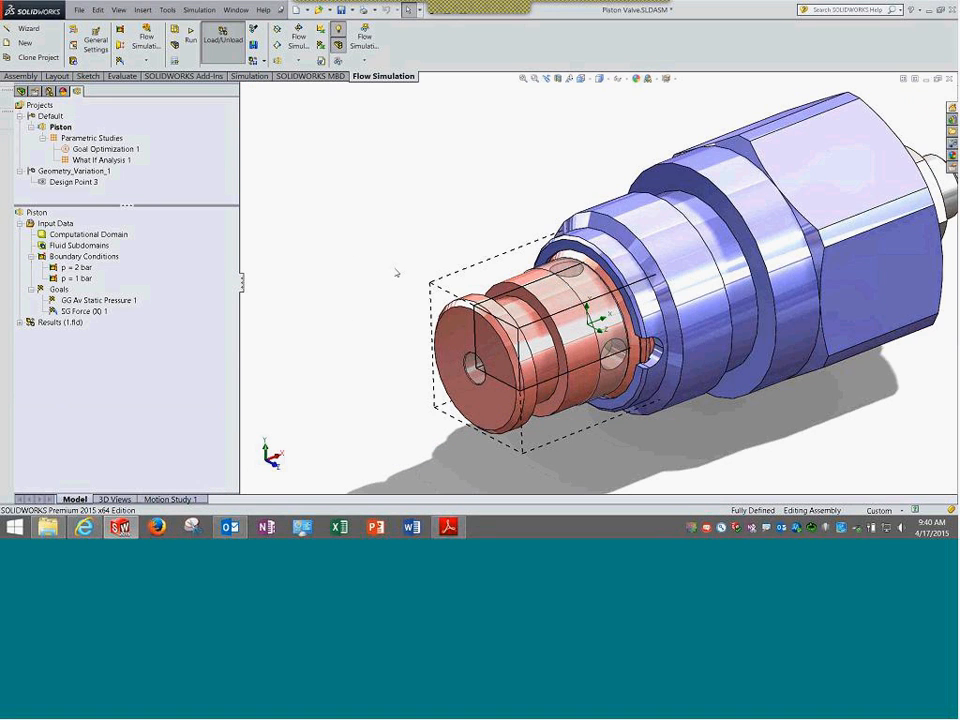
Select the thin exit lid around the piston's side holes and inspect how it covers the openings
{"action": "scroll", "coordinate": [648, 275], "scroll_direction": "down", "scroll_amount": 5}
{"action": "scroll", "coordinate": [503, 320], "scroll_direction": "down", "scroll_amount": 2}
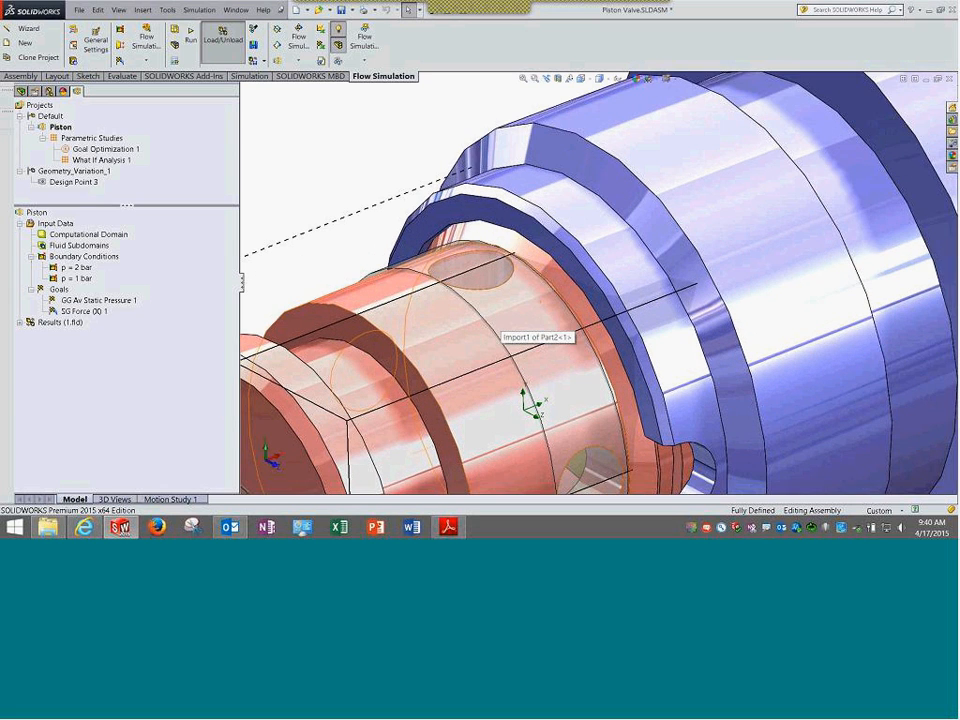
{"action": "scroll", "coordinate": [418, 272], "scroll_direction": "down", "scroll_amount": 3}
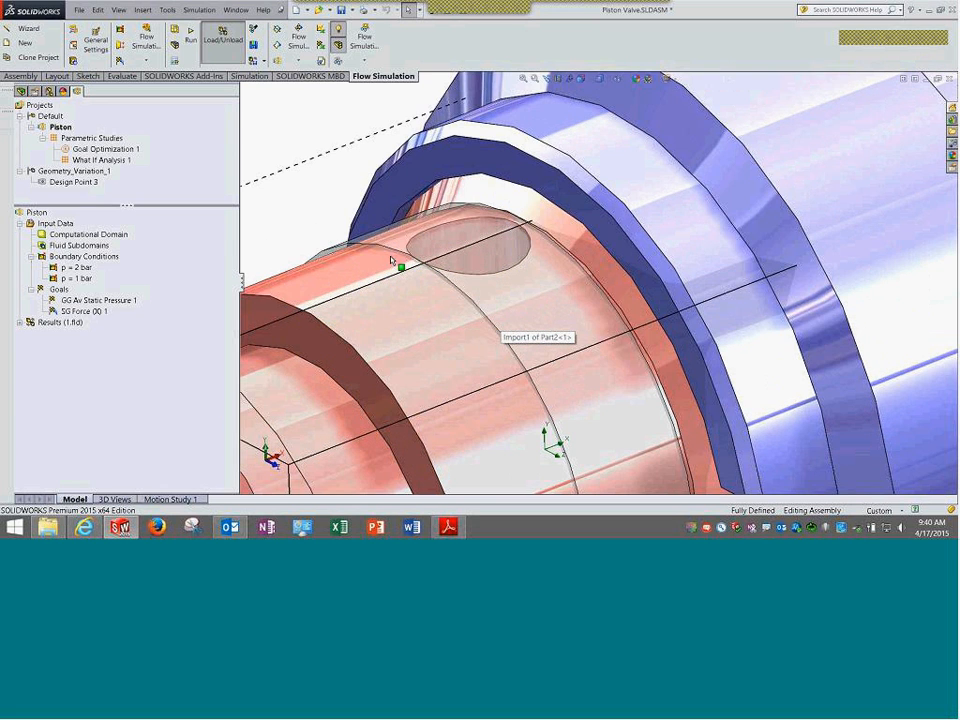
{"action": "scroll", "coordinate": [381, 264], "scroll_direction": "down", "scroll_amount": 4}
{"action": "left_click", "coordinate": [365, 258]}
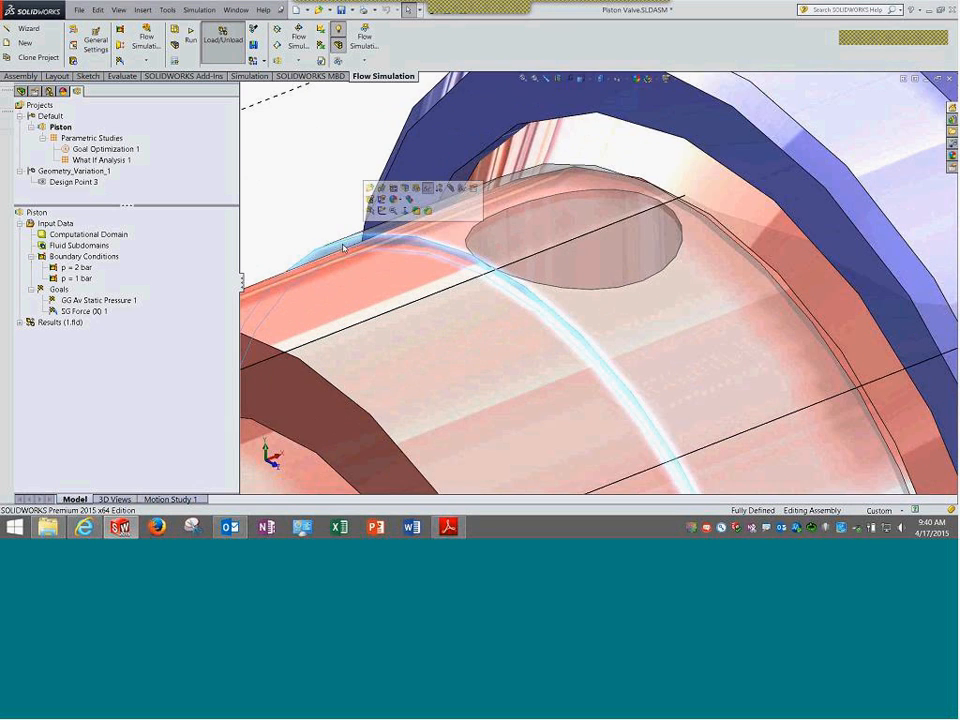
{"action": "scroll", "coordinate": [664, 461], "scroll_direction": "up", "scroll_amount": 5}
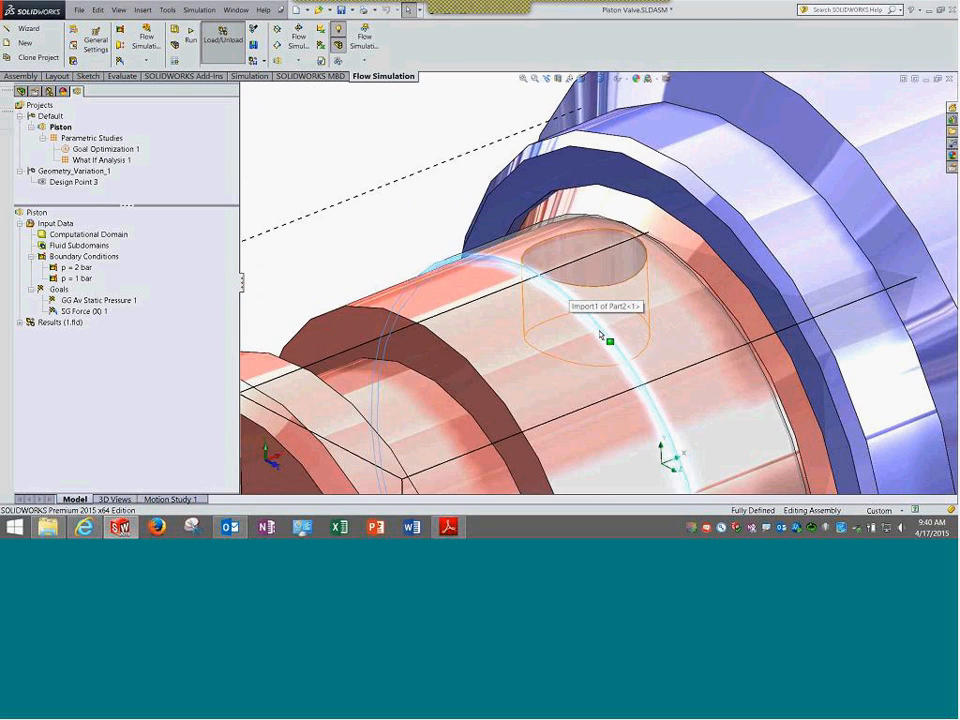
{"action": "middle_click_drag", "start_coordinate": [640, 392], "coordinate": [400, 320]}
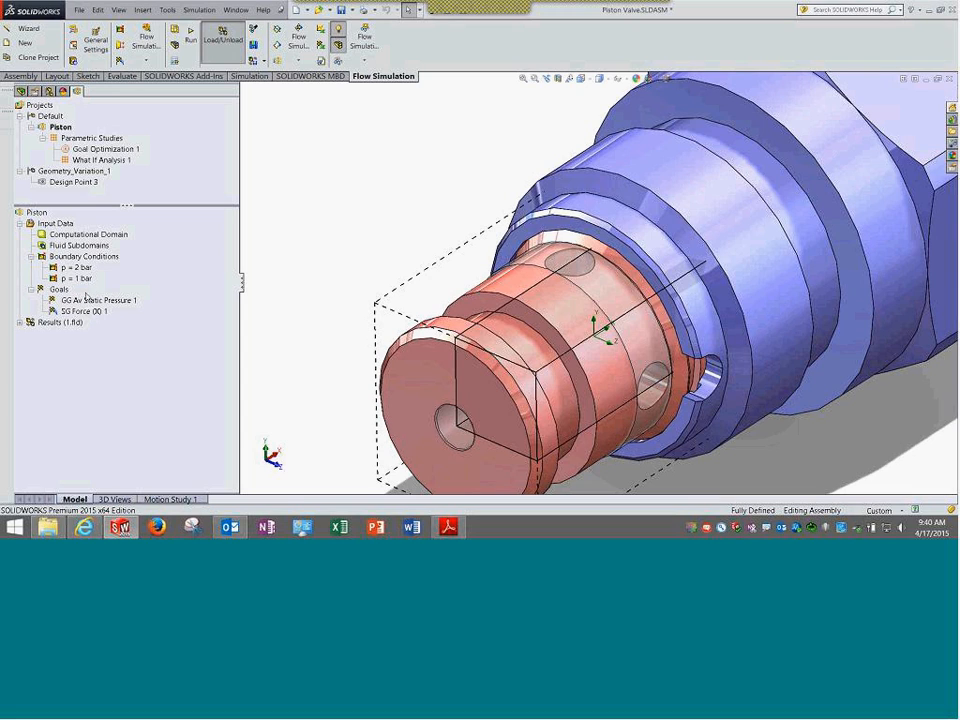
Review the definition of the global average static pressure goal, and cancel without changes
{"action": "left_click", "coordinate": [31, 256]}
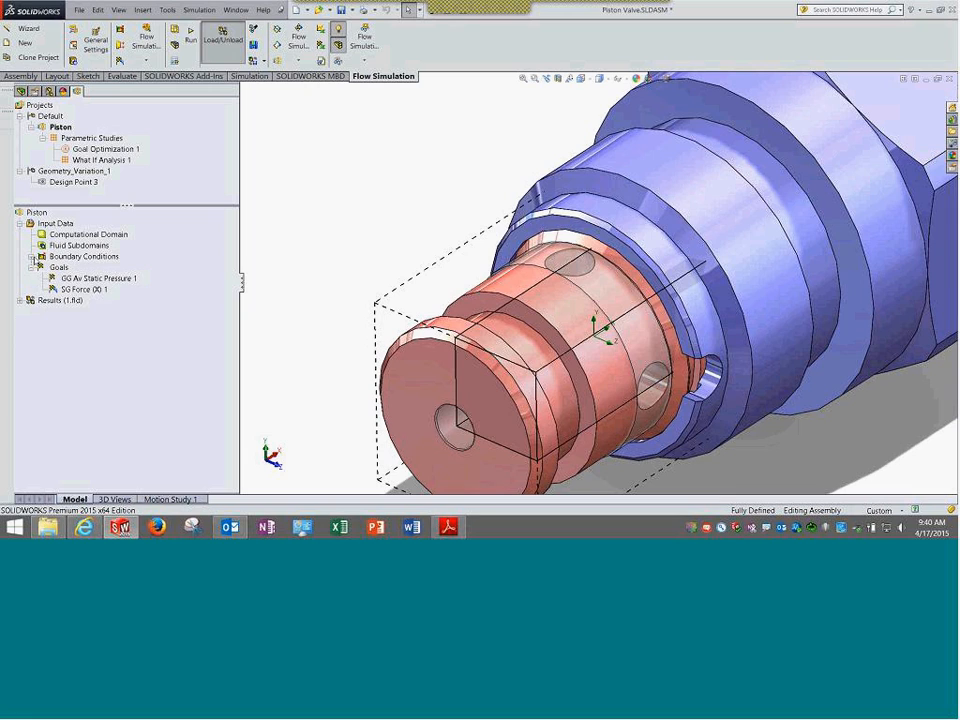
{"action": "right_click", "coordinate": [90, 280]}
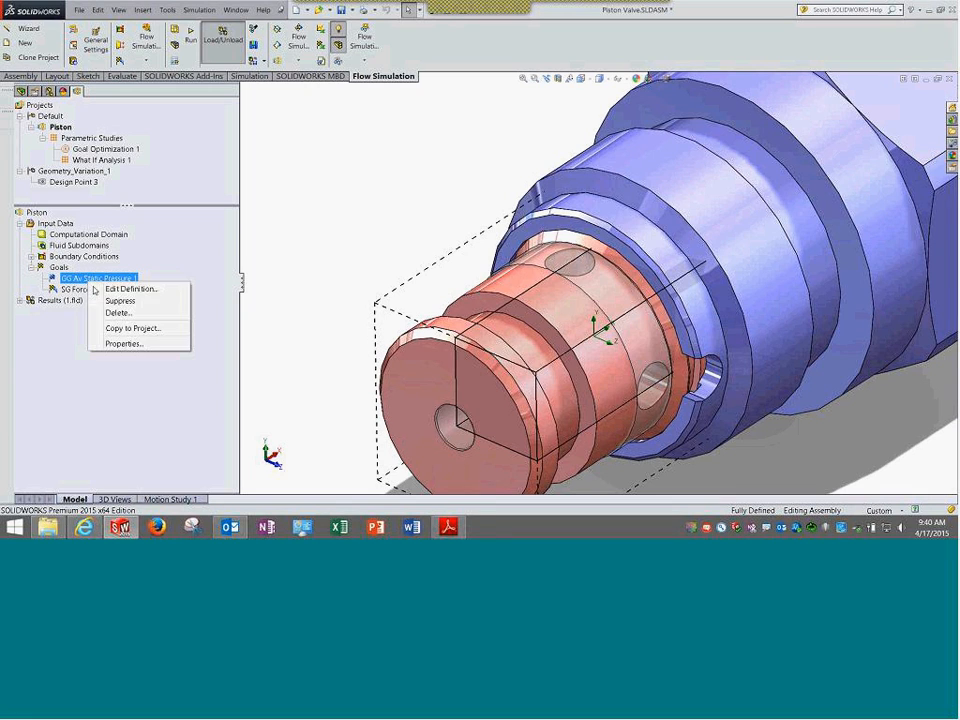
{"action": "left_click", "coordinate": [100, 289]}
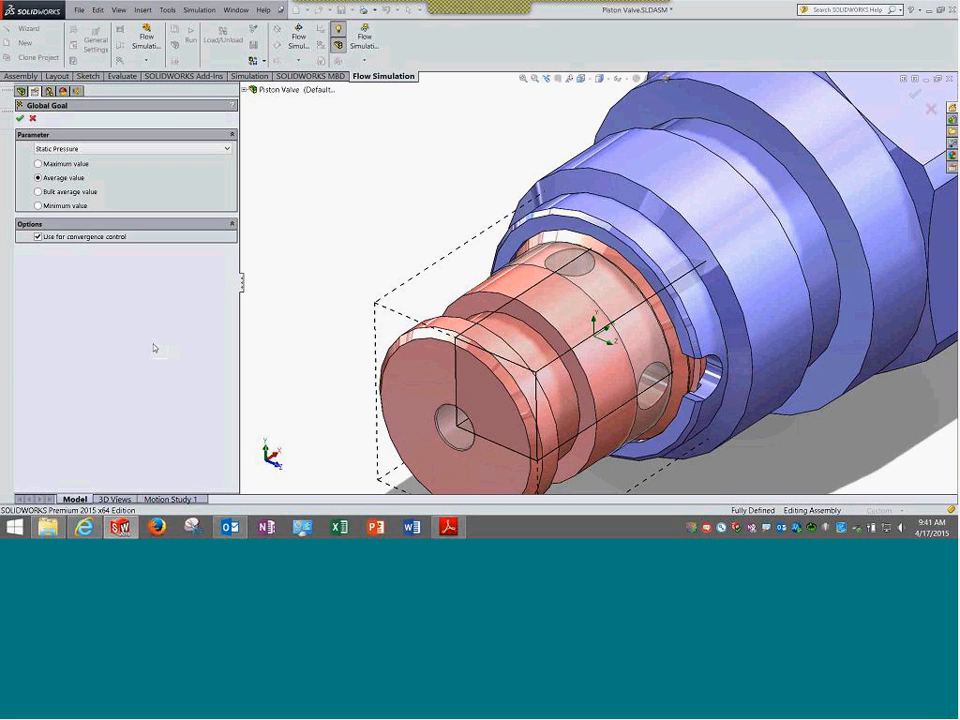
{"action": "left_click", "coordinate": [34, 119]}
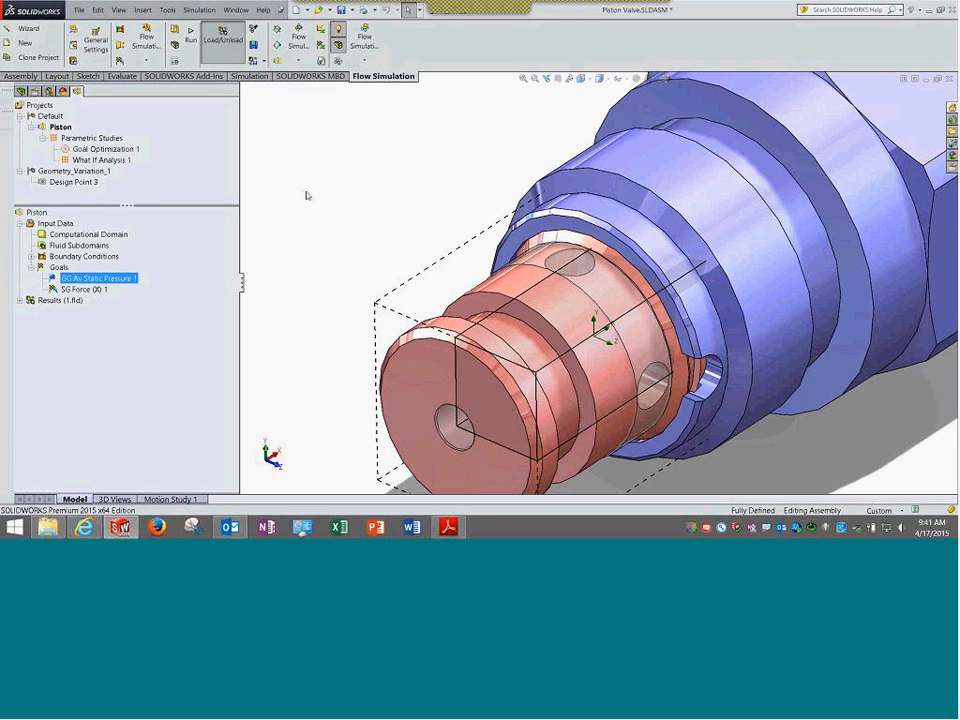
Open the definition of the X-force surface goal and step through its selected piston faces to identify each one
{"action": "right_click", "coordinate": [90, 292]}
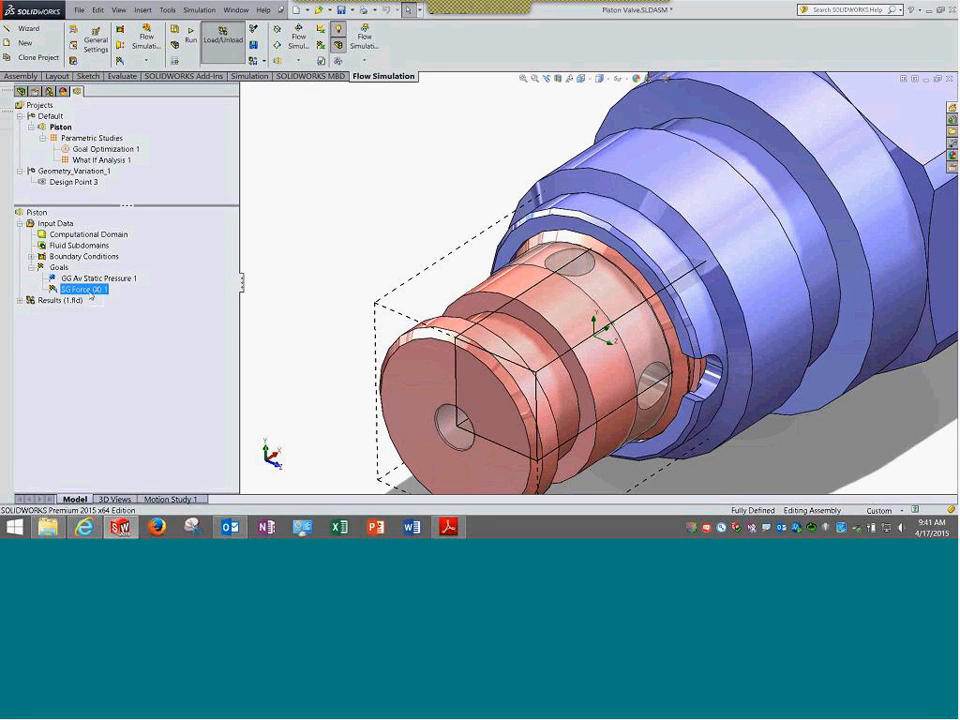
{"action": "left_click", "coordinate": [108, 300]}
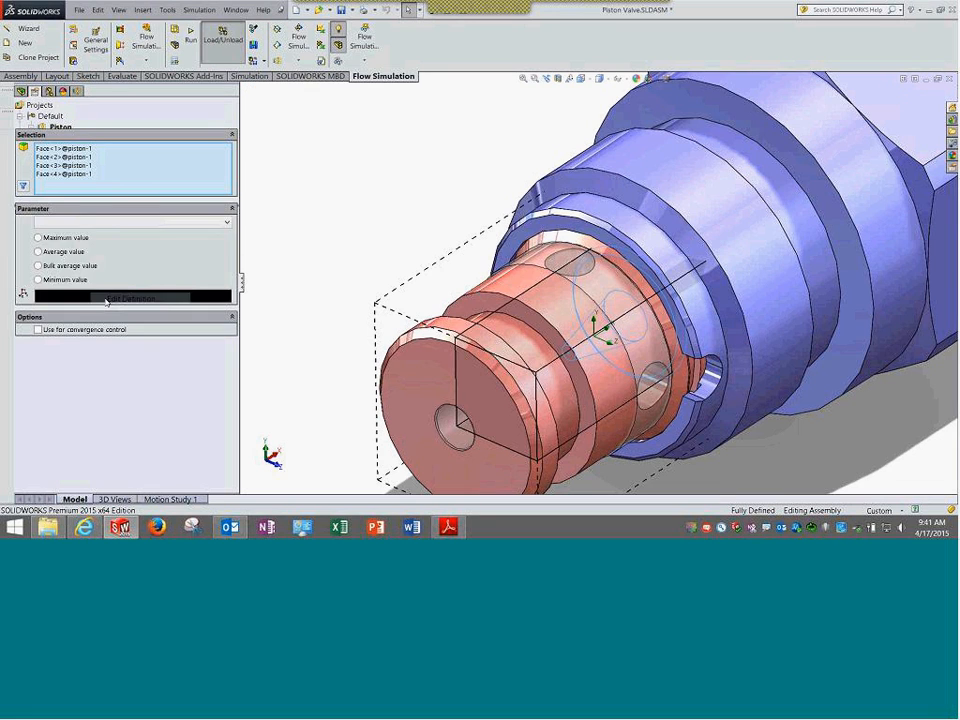
{"action": "left_click", "coordinate": [81, 151]}
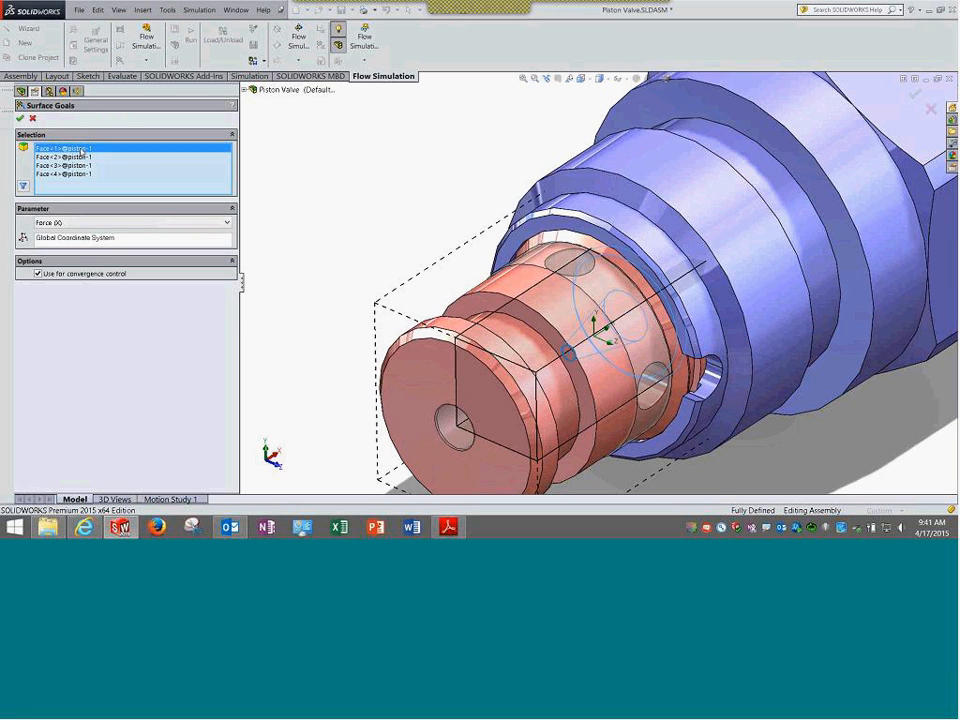
{"action": "key", "text": "Down"}
{"action": "key", "text": "Down"}
{"action": "key", "text": "Down"}
{"action": "key", "text": "Down"}
{"action": "key", "text": "Down"}
{"action": "key", "text": "Down"}
{"action": "key", "text": "Down"}
{"action": "key", "text": "Down"}
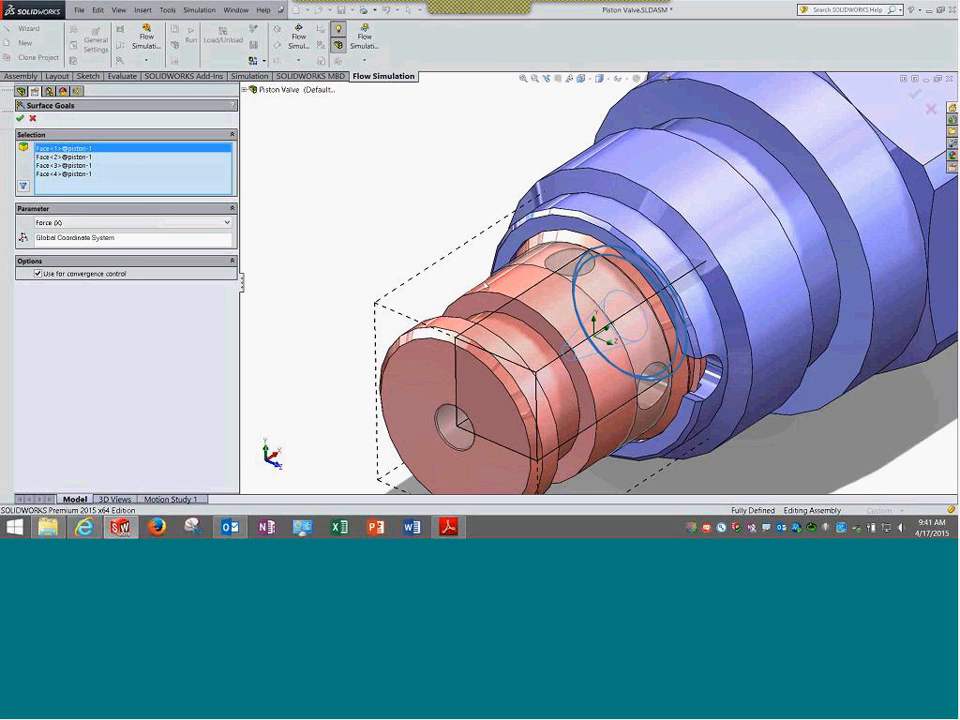
Inspect the force goal's highlighted faces through the piston's front bore, and accept the goal definition unchanged
{"action": "scroll", "coordinate": [565, 310], "scroll_direction": "up", "scroll_amount": 1}
{"action": "middle_click_drag", "start_coordinate": [565, 310], "coordinate": [544, 372]}
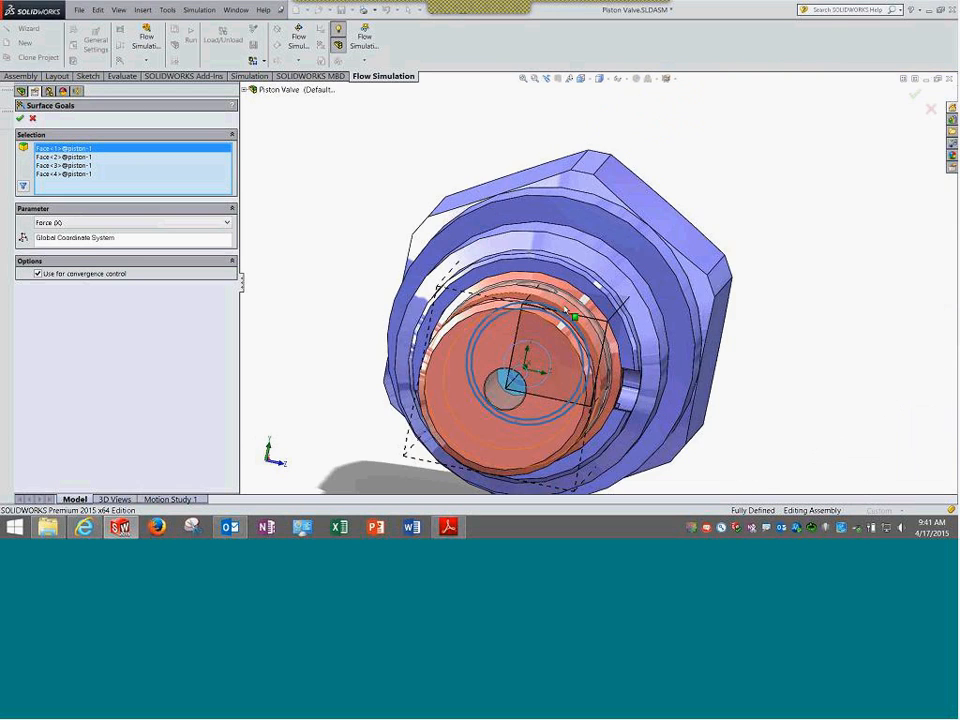
{"action": "scroll", "coordinate": [548, 370], "scroll_direction": "down", "scroll_amount": 4}
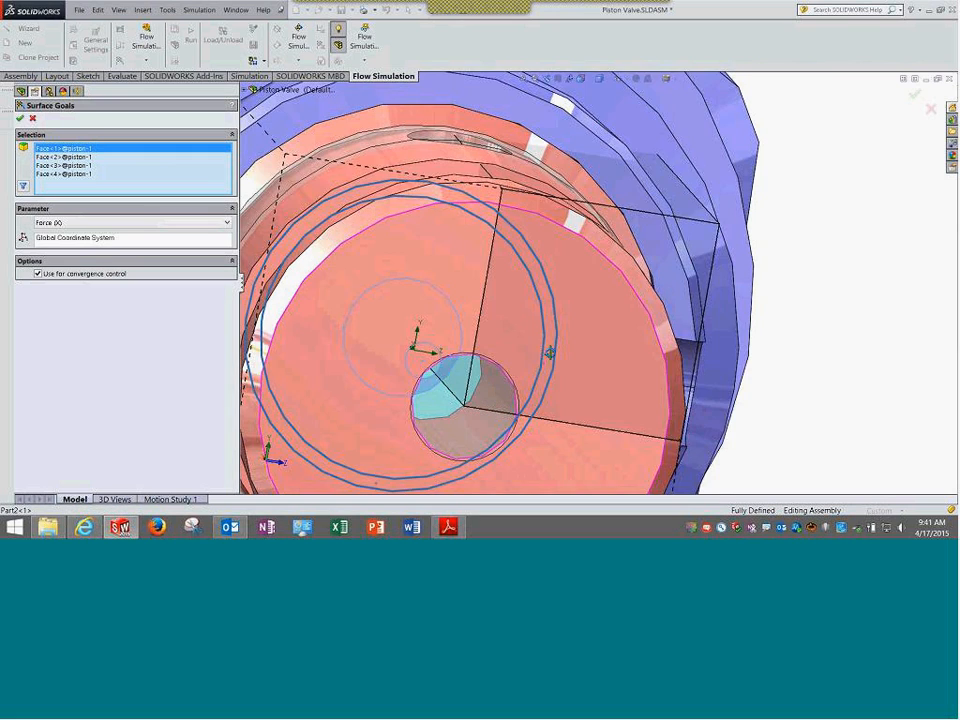
{"action": "middle_click_drag", "start_coordinate": [555, 365], "coordinate": [480, 412]}
{"action": "scroll", "coordinate": [480, 412], "scroll_direction": "up", "scroll_amount": 4}
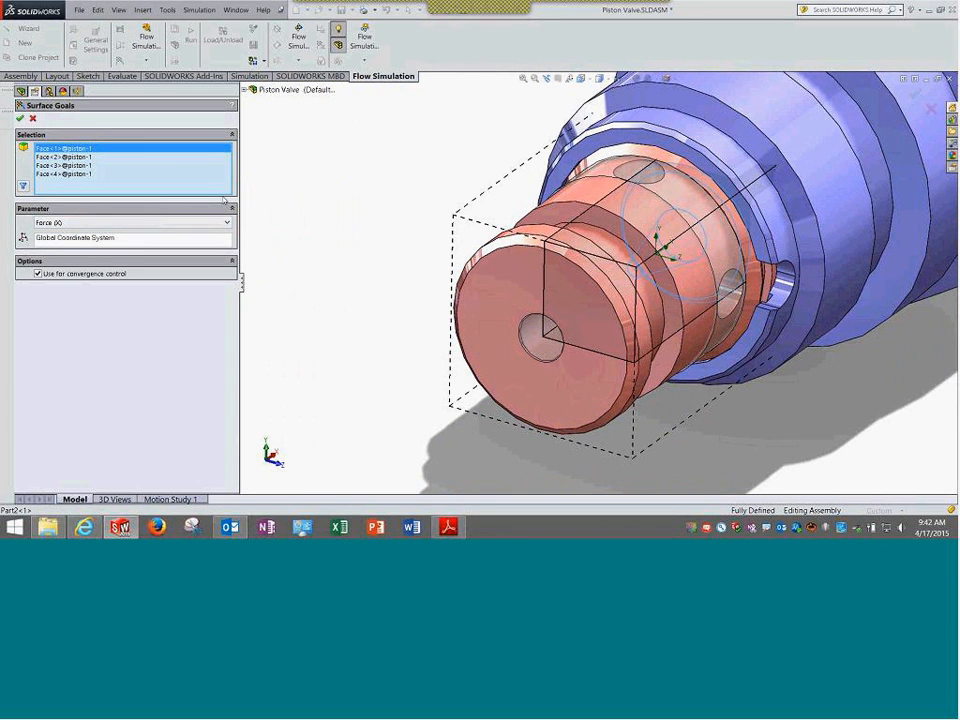
{"action": "left_click", "coordinate": [20, 118]}
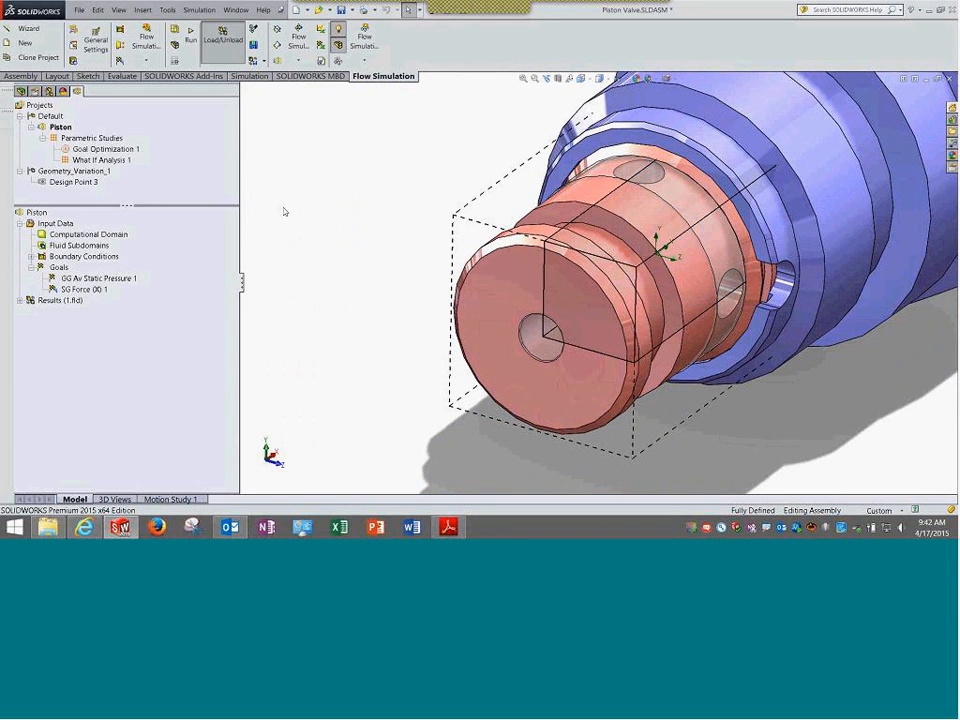
Expand the project's results and locate the command for a new parametric study without starting one
{"action": "left_click", "coordinate": [20, 301]}
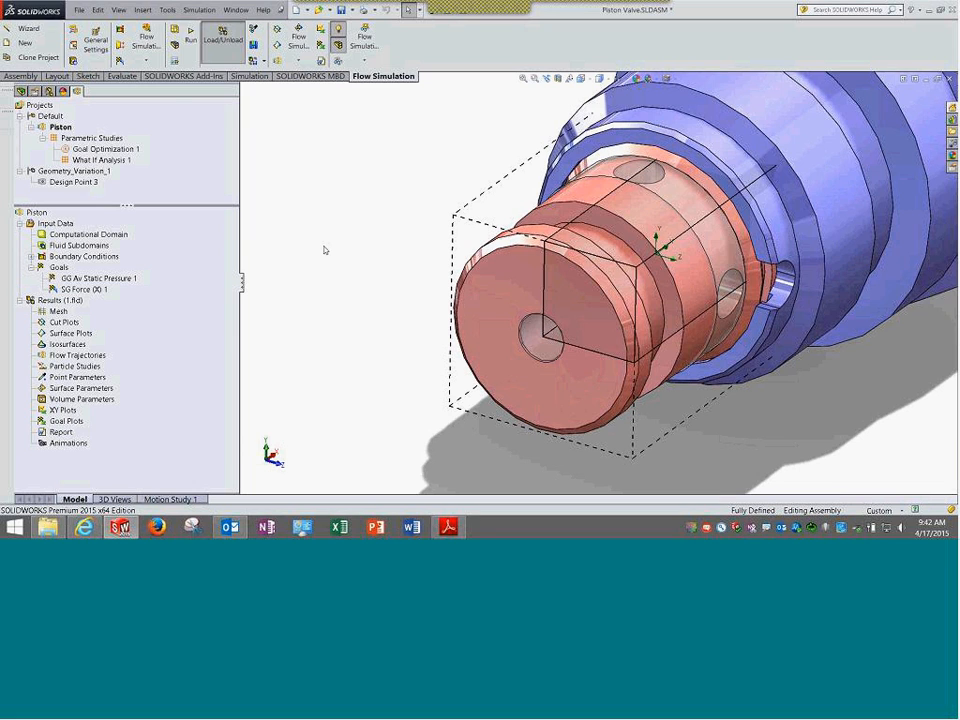
{"action": "left_click", "coordinate": [173, 14]}
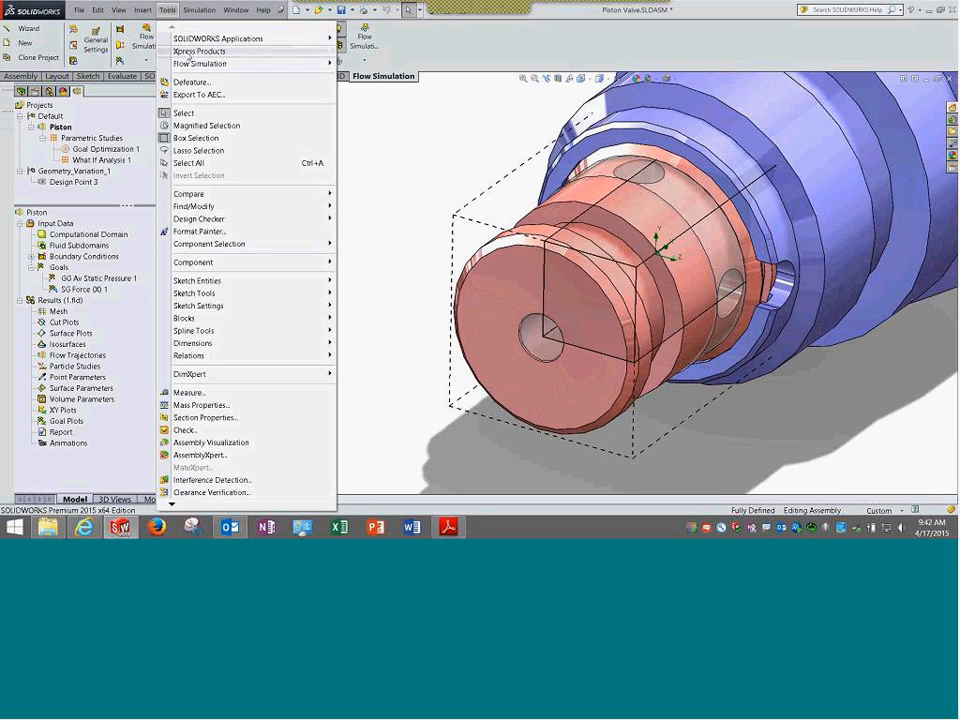
{"action": "mouse_move", "coordinate": [189, 68]}
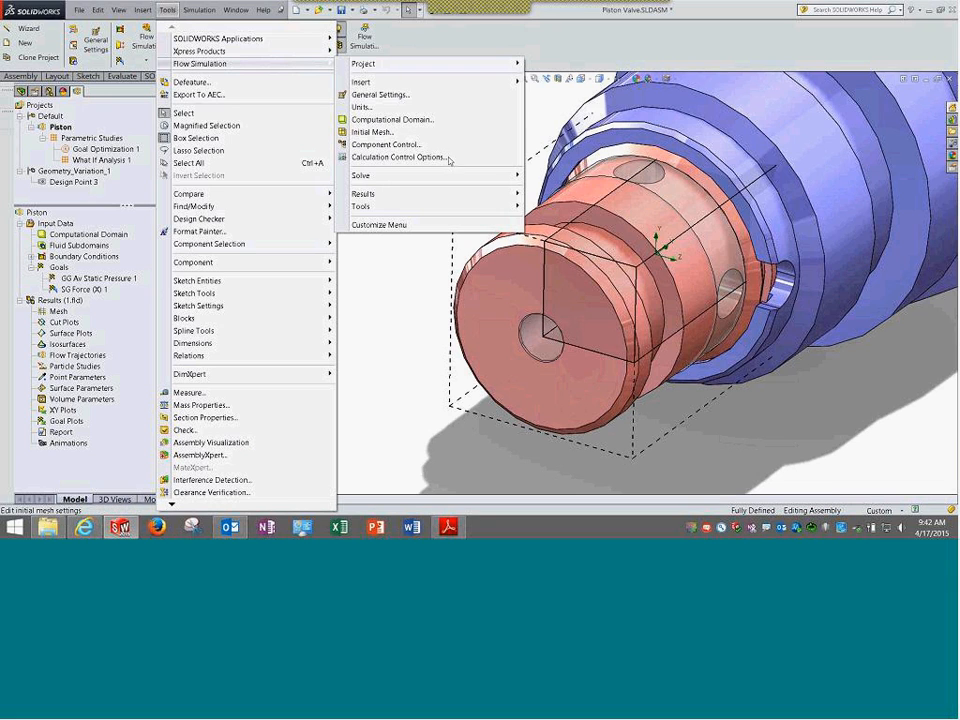
{"action": "mouse_move", "coordinate": [409, 199]}
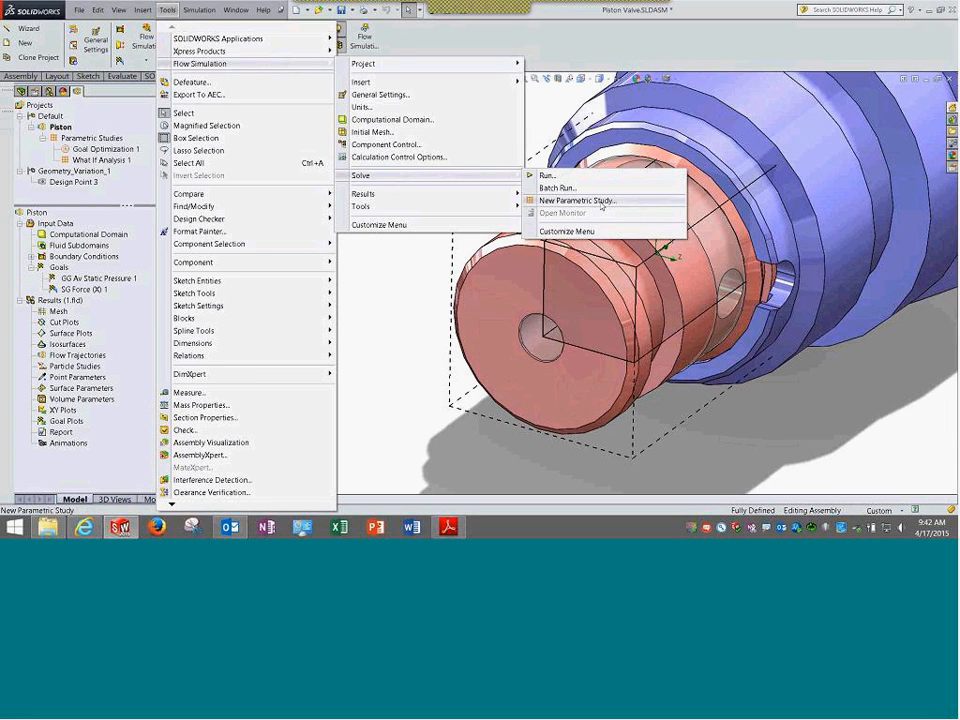
{"action": "left_click", "coordinate": [377, 279]}
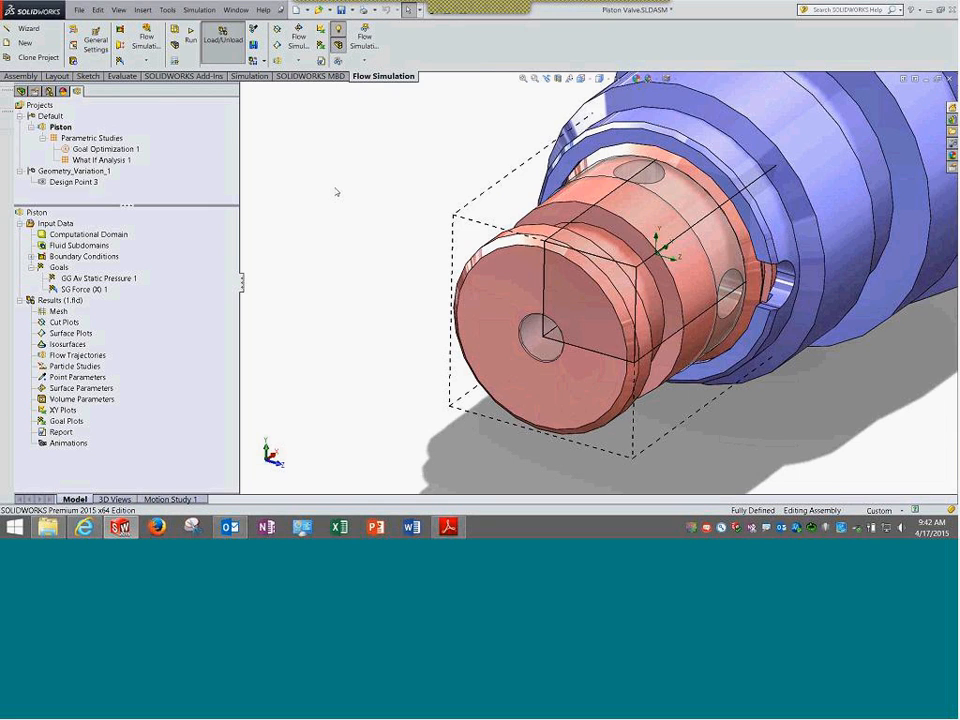
Open the Goal Optimization 1 parametric study and review the available study types, keeping Goal Optimization
{"action": "left_click", "coordinate": [94, 141]}
{"action": "right_click", "coordinate": [94, 141]}
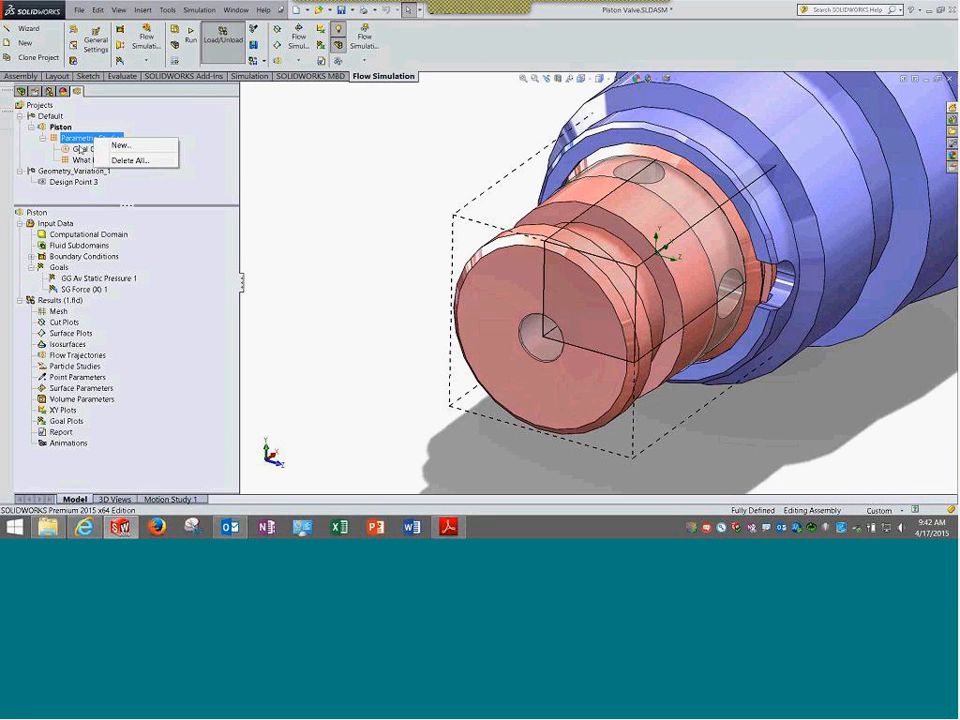
{"action": "left_click", "coordinate": [82, 148]}
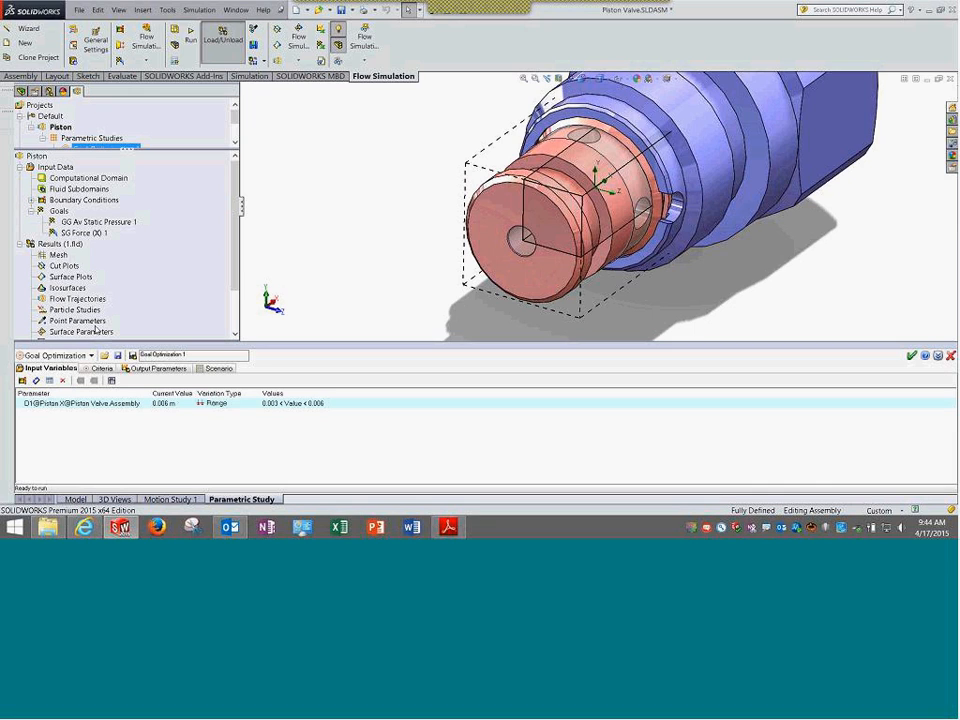
{"action": "left_click", "coordinate": [91, 360]}
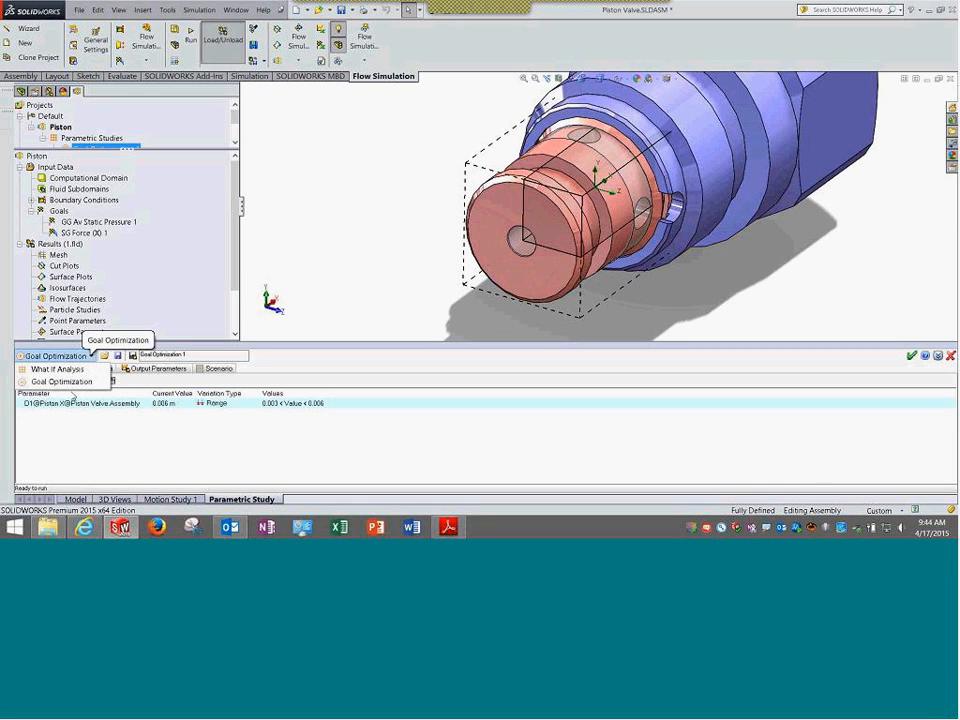
{"action": "left_click", "coordinate": [50, 379]}
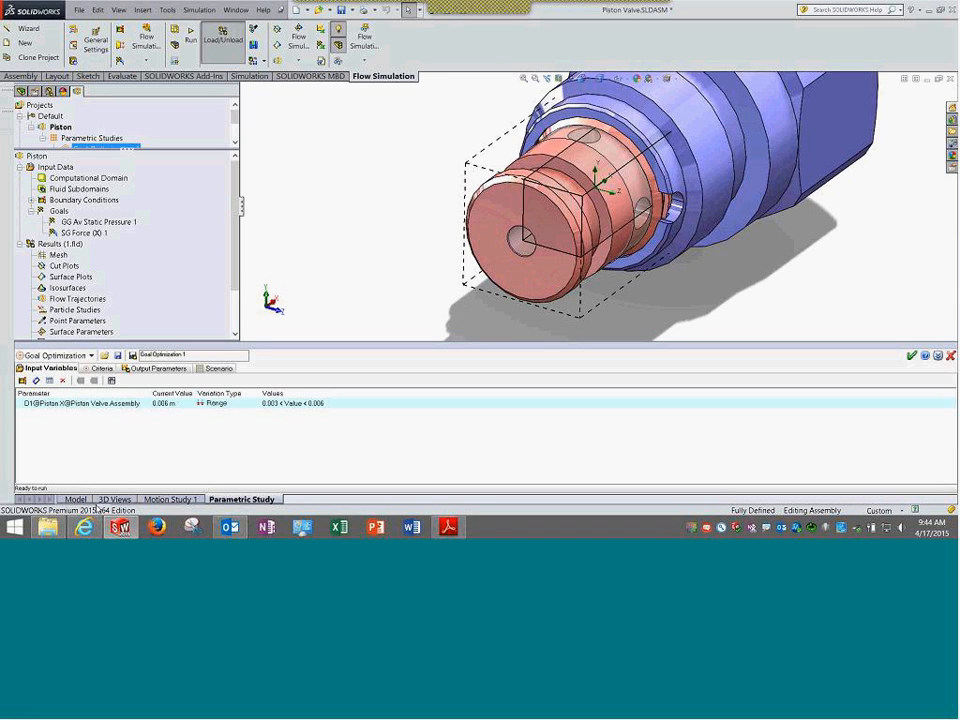
Try to add another input variable, and review the variation range of the piston's D1 dimension in an enlarged study pane
{"action": "left_click", "coordinate": [22, 381]}
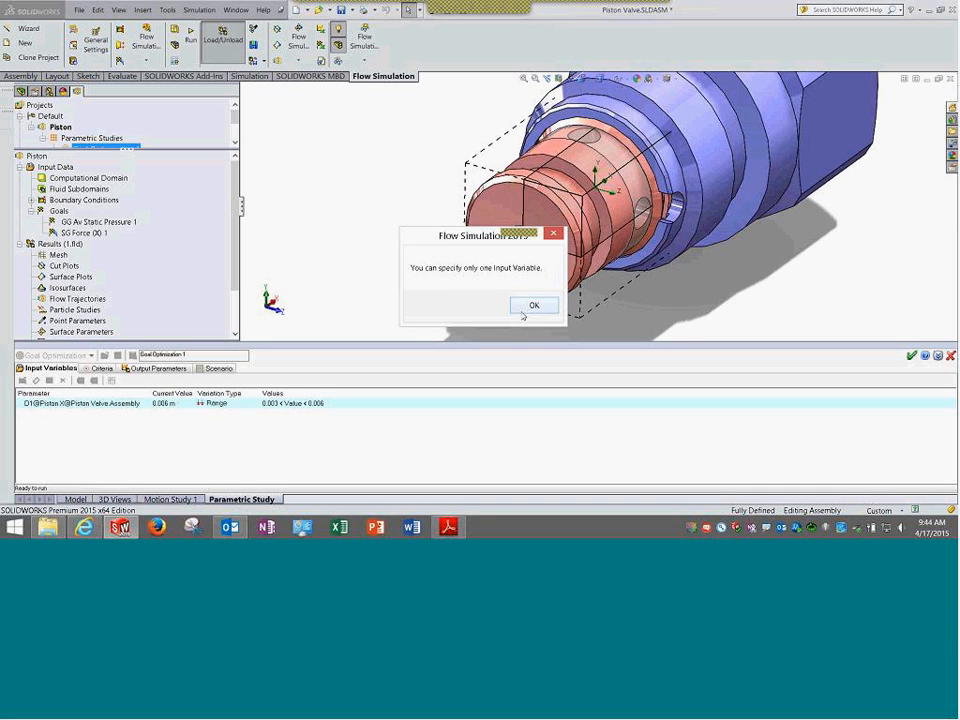
{"action": "left_click", "coordinate": [531, 306]}
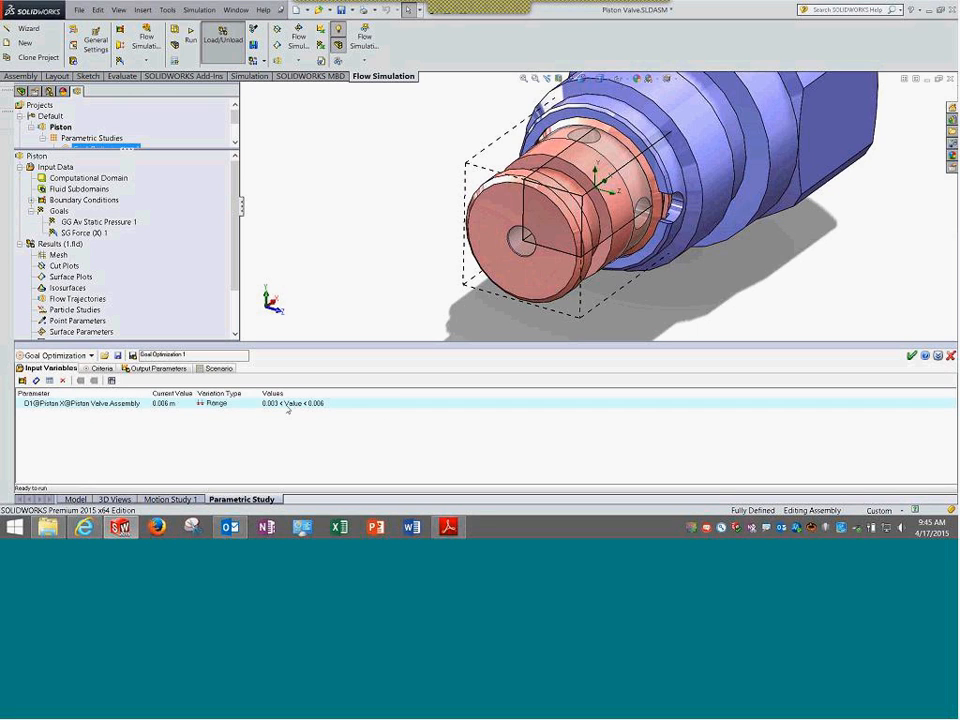
{"action": "left_click", "coordinate": [316, 409]}
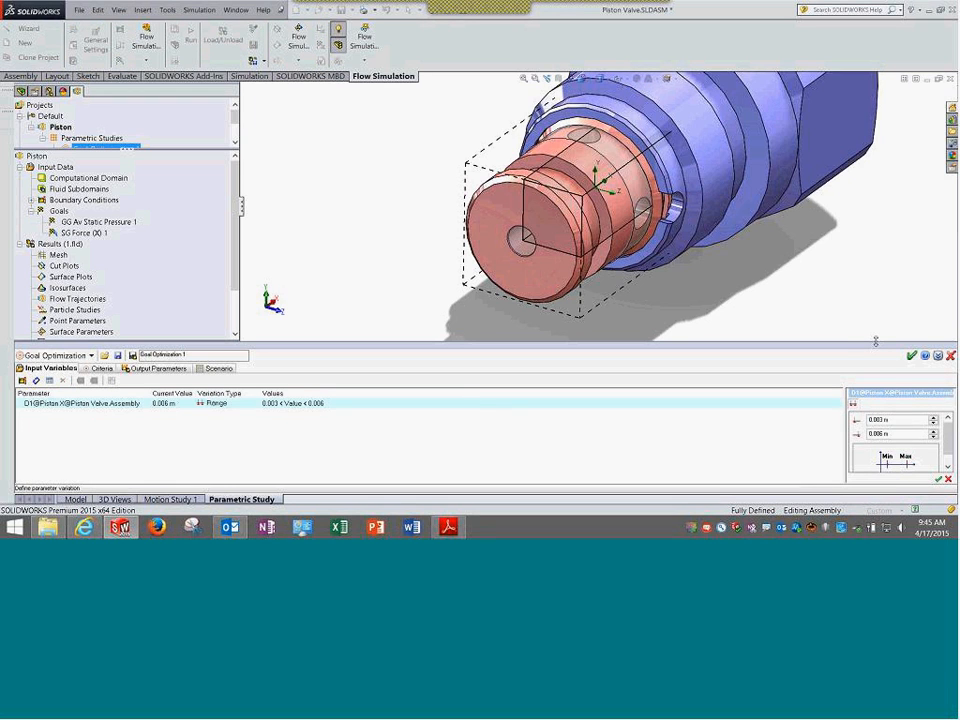
{"action": "left_click_drag", "start_coordinate": [875, 341], "coordinate": [875, 268]}
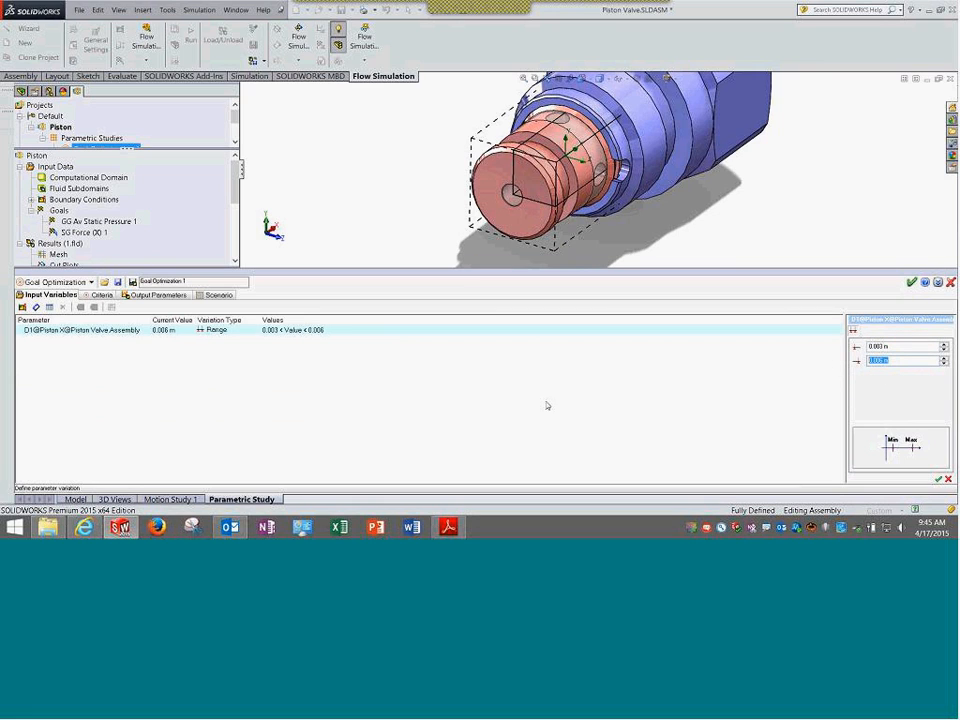
Review the optimization criterion for the X-force goal, narrowing its parameter column, and check the study's output parameters
{"action": "left_click", "coordinate": [102, 295]}
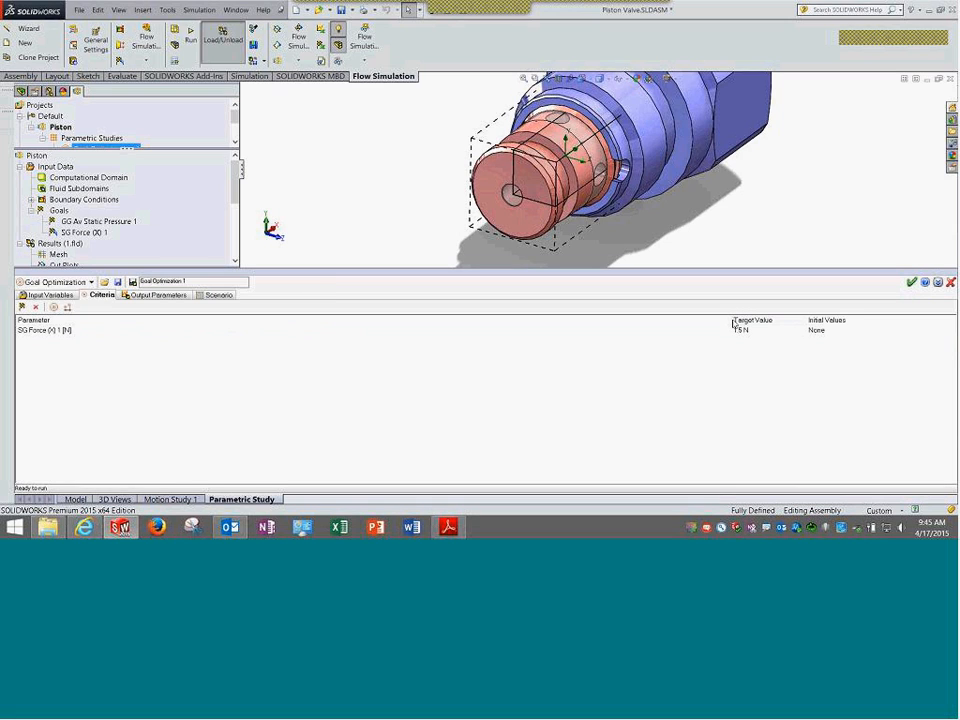
{"action": "left_click_drag", "start_coordinate": [730, 320], "coordinate": [336, 400]}
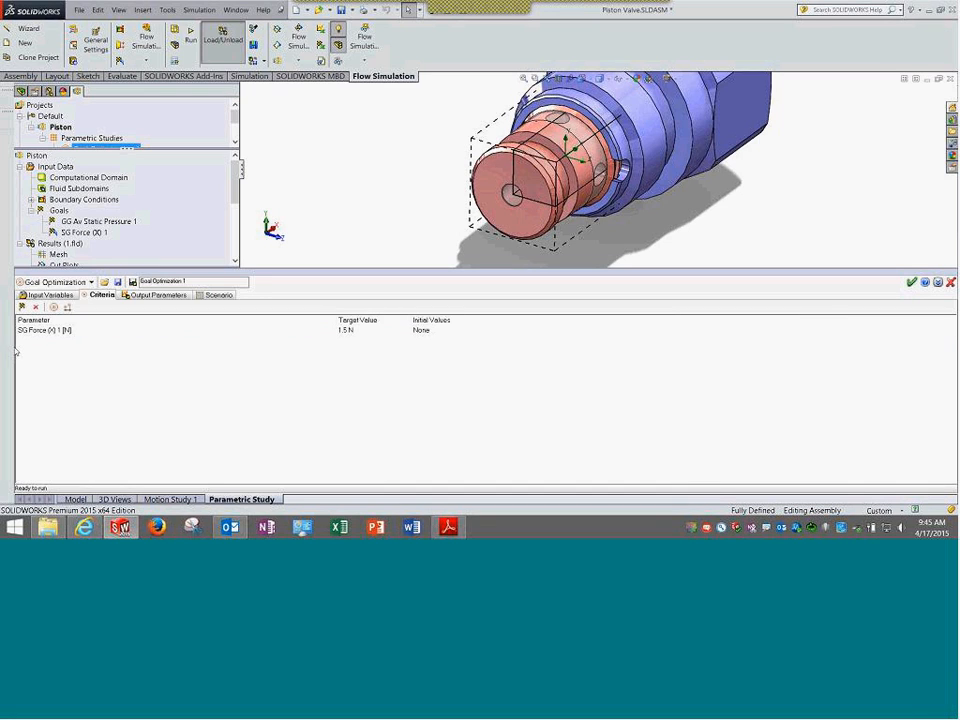
{"action": "left_click", "coordinate": [27, 329]}
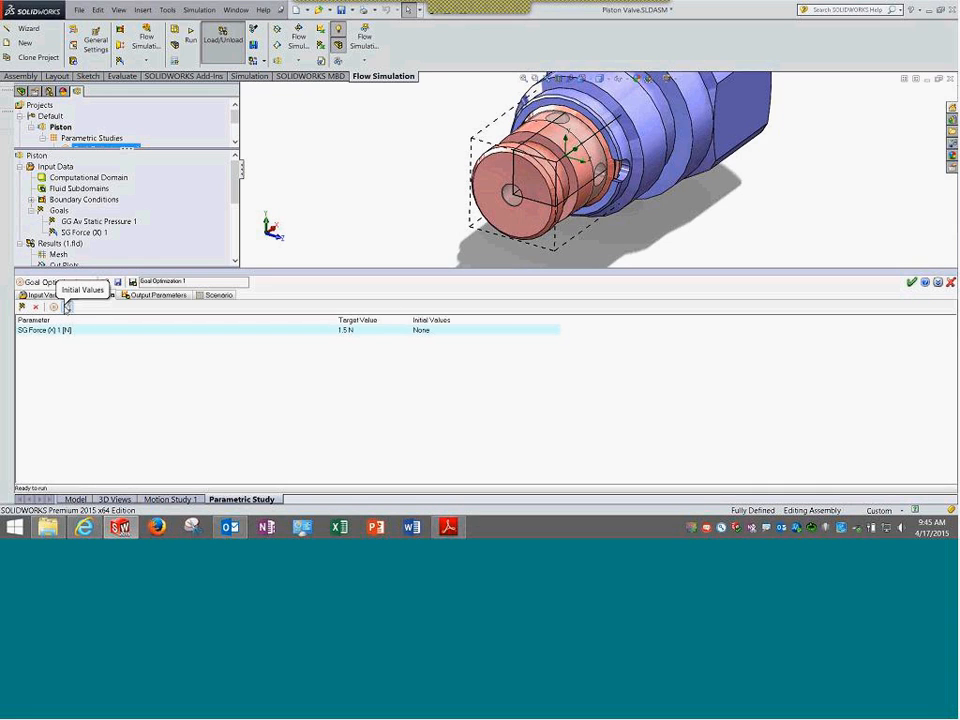
{"action": "left_click", "coordinate": [159, 296]}
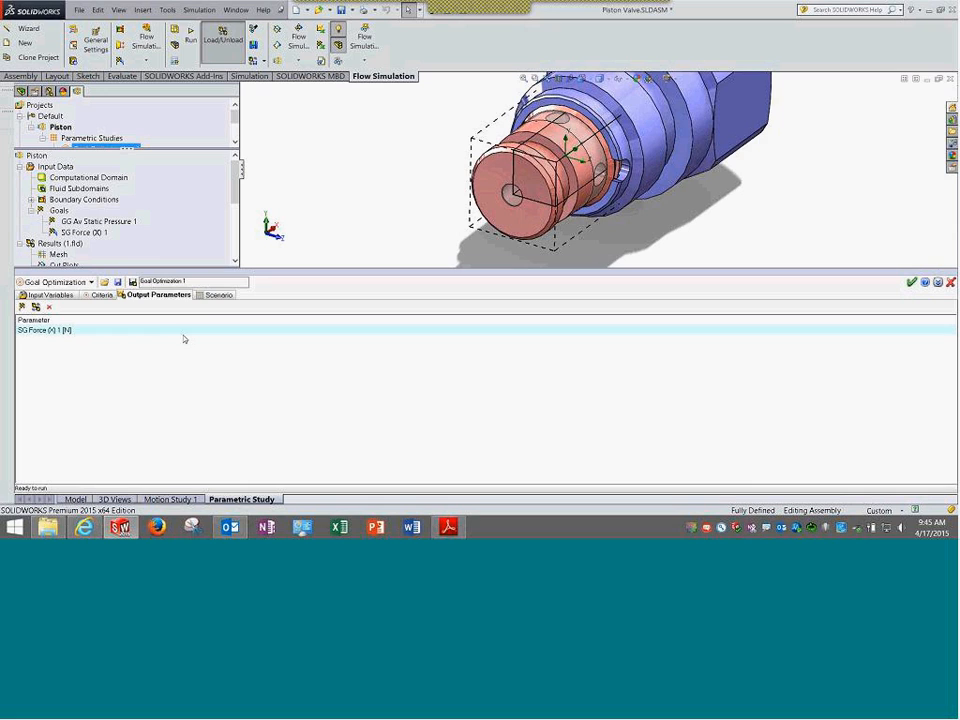
Examine the scenario results of Design Points 1 and 3, and close the study without saving
{"action": "left_click", "coordinate": [215, 295]}
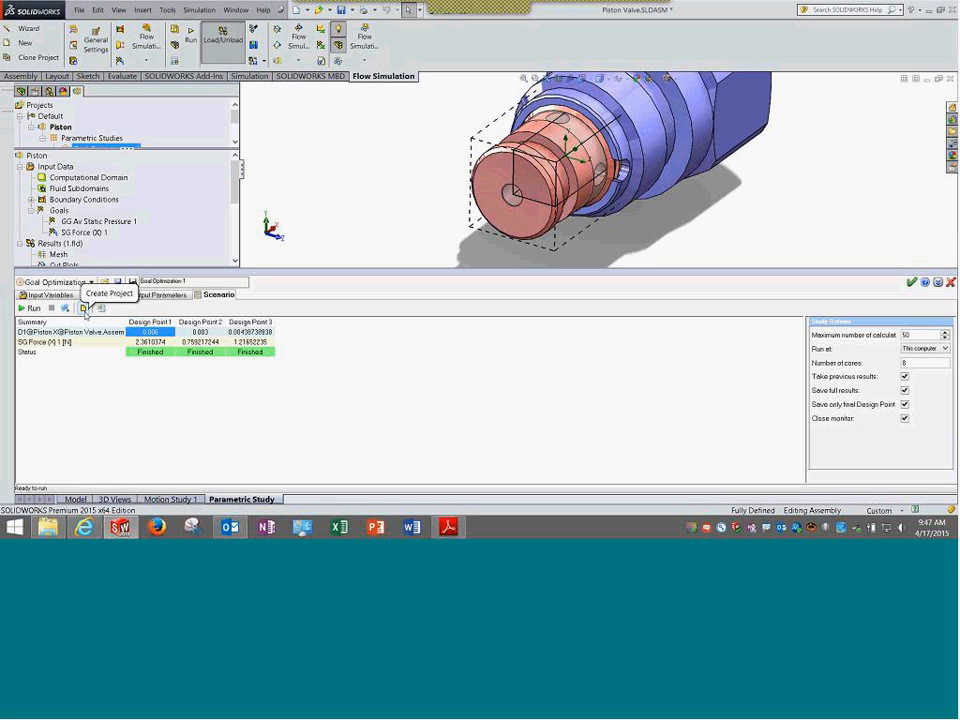
{"action": "left_click", "coordinate": [150, 322]}
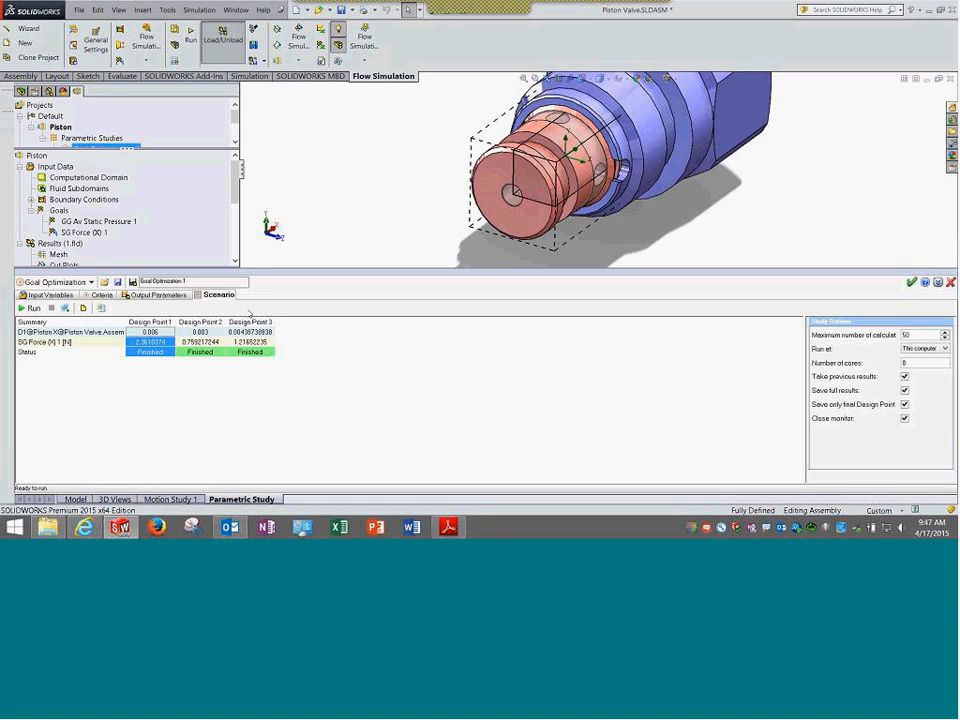
{"action": "left_click", "coordinate": [255, 325]}
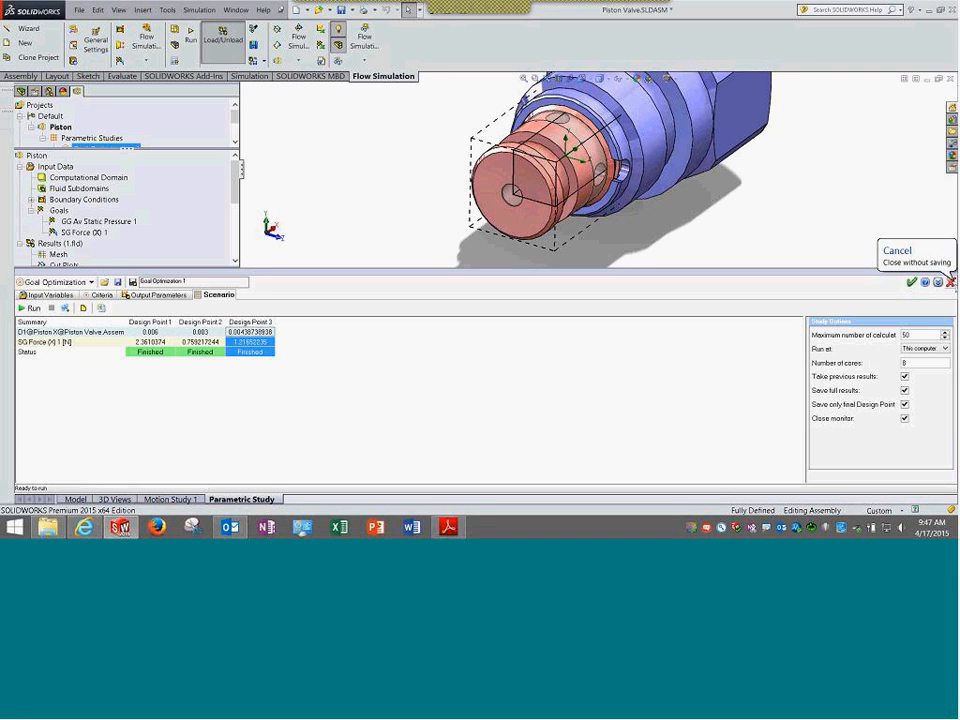
{"action": "left_click", "coordinate": [951, 282]}
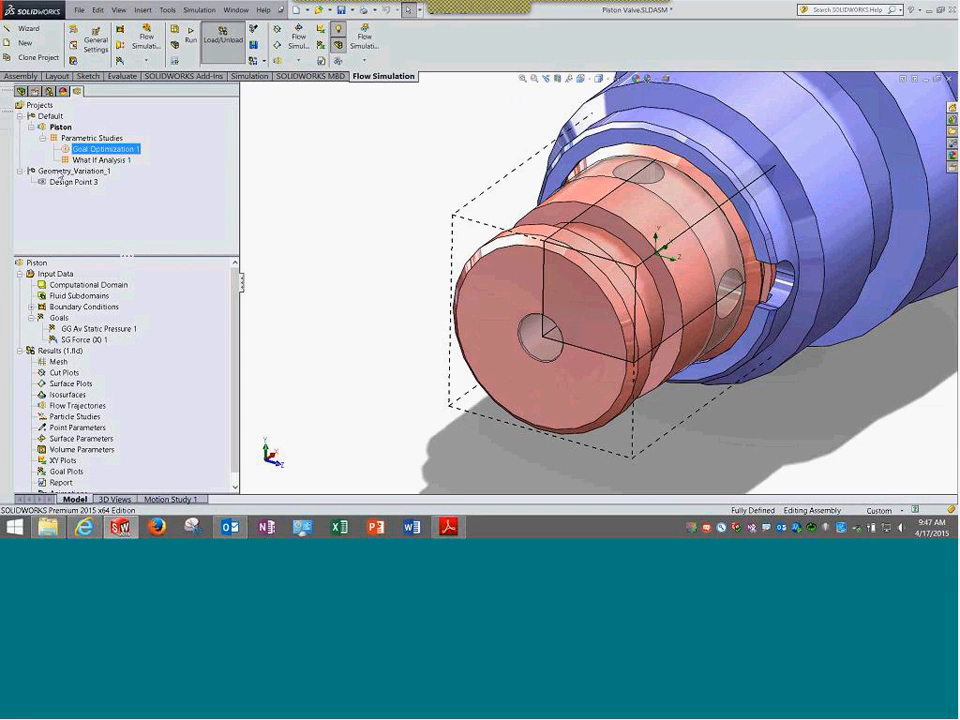
Activate the Design Point 3 project under the Geometry_Variation_1 configuration
{"action": "right_click", "coordinate": [92, 183]}
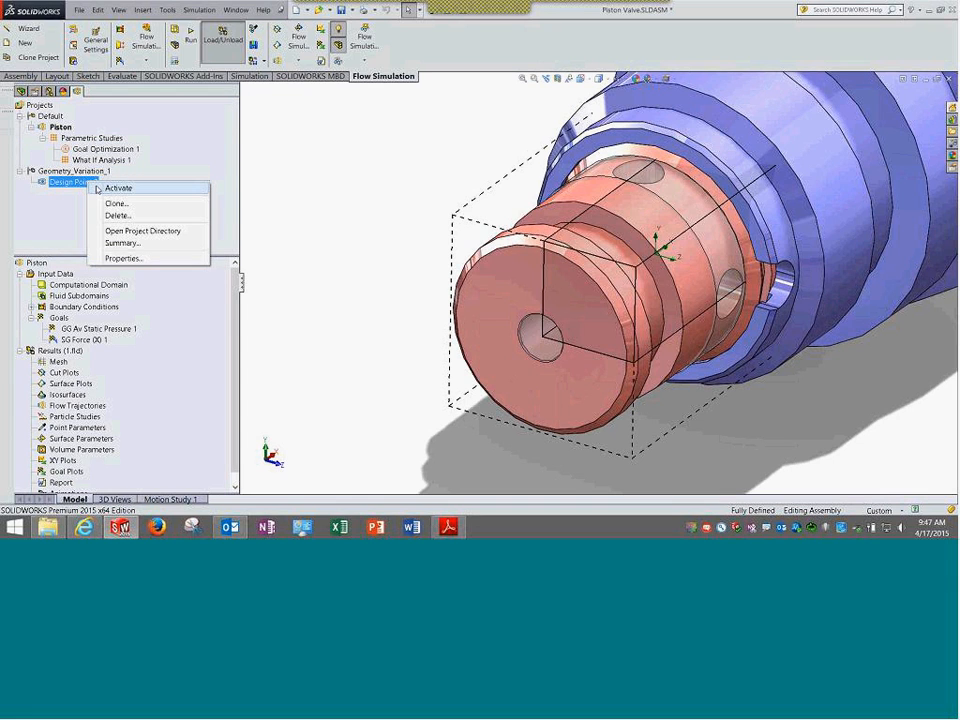
{"action": "left_click", "coordinate": [110, 188]}
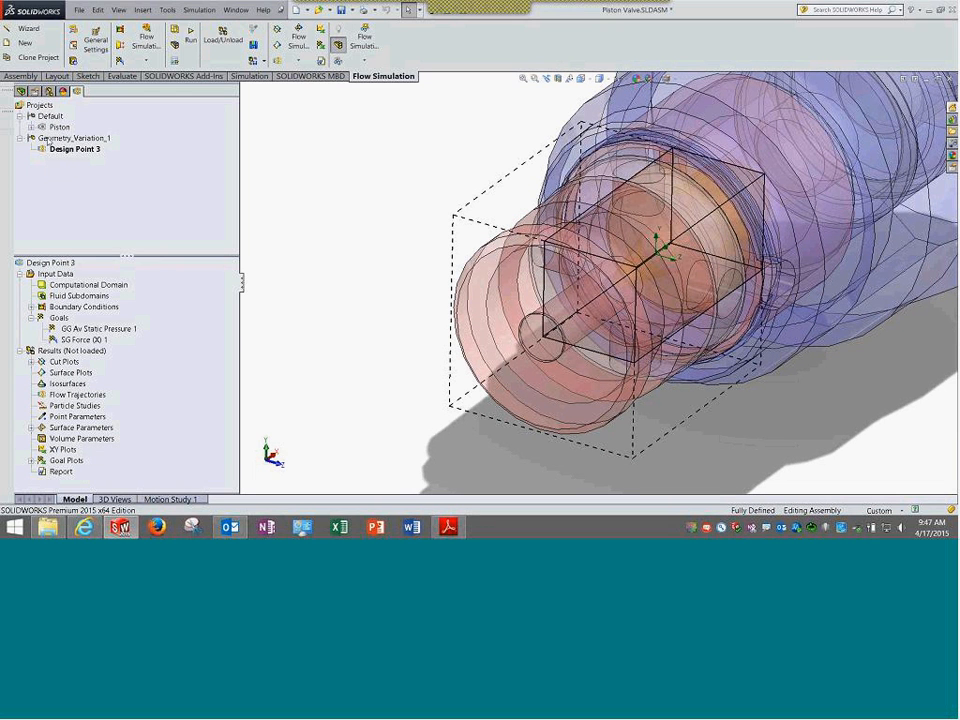
Expand the surface parameter, goal plot and cut plot entries of Design Point 3 and load its results
{"action": "left_click_drag", "start_coordinate": [155, 256], "coordinate": [161, 180]}
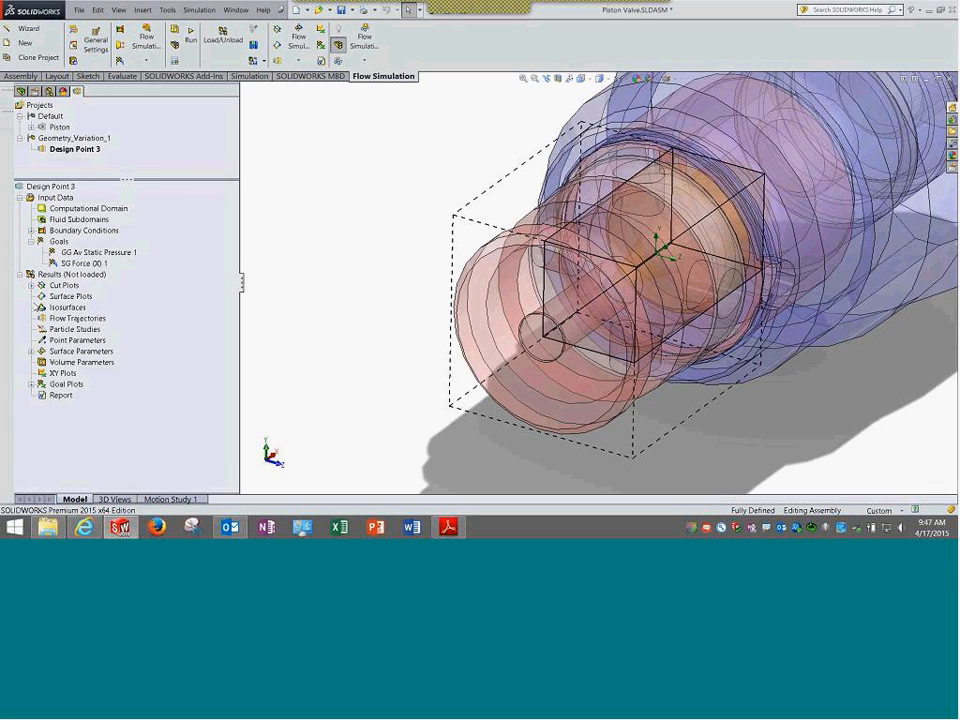
{"action": "left_click", "coordinate": [31, 351]}
{"action": "left_click", "coordinate": [32, 395]}
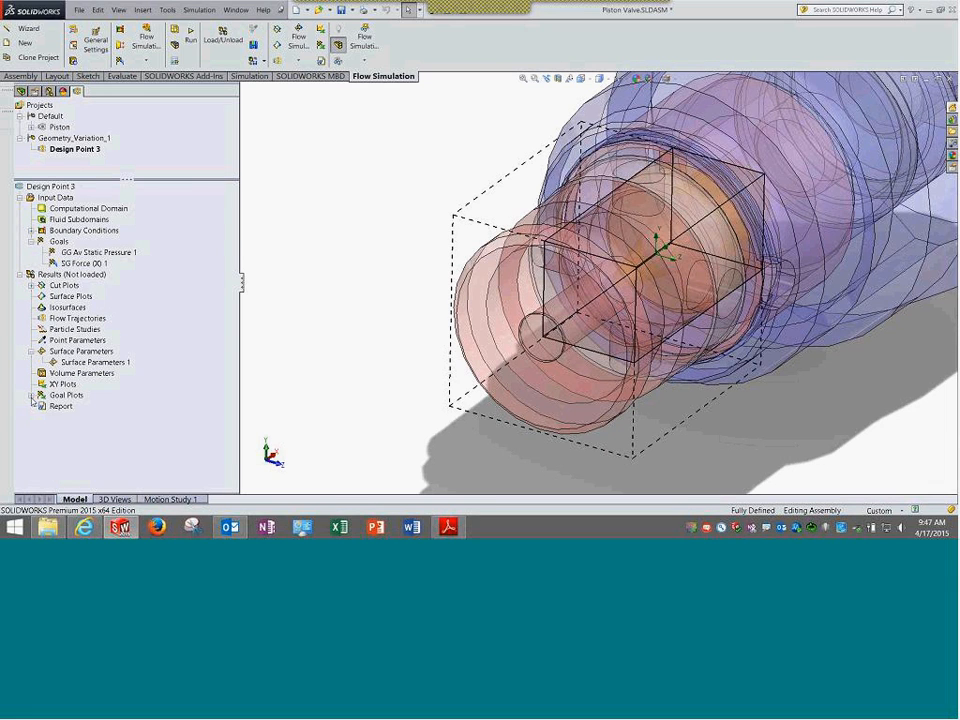
{"action": "left_click", "coordinate": [31, 285]}
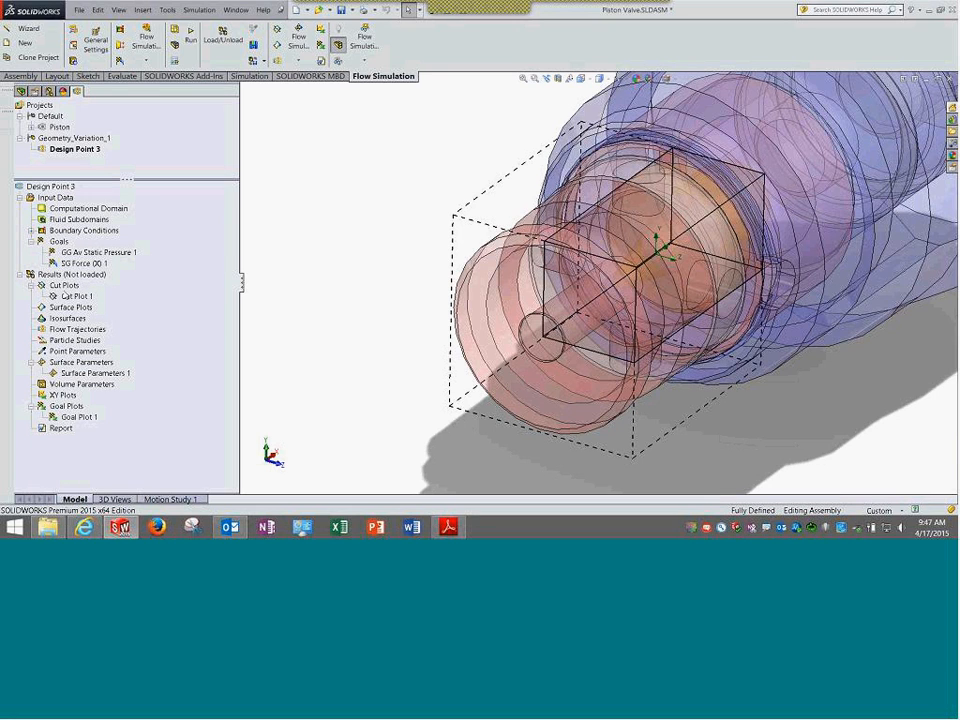
{"action": "right_click", "coordinate": [66, 296]}
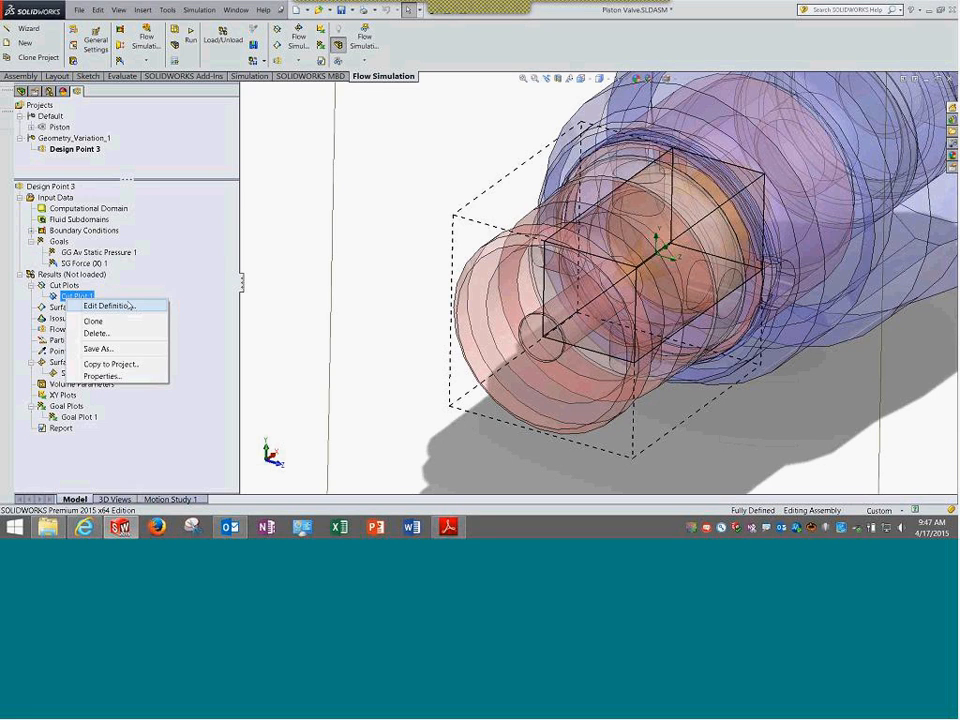
{"action": "right_click", "coordinate": [99, 274]}
{"action": "left_click", "coordinate": [104, 279]}
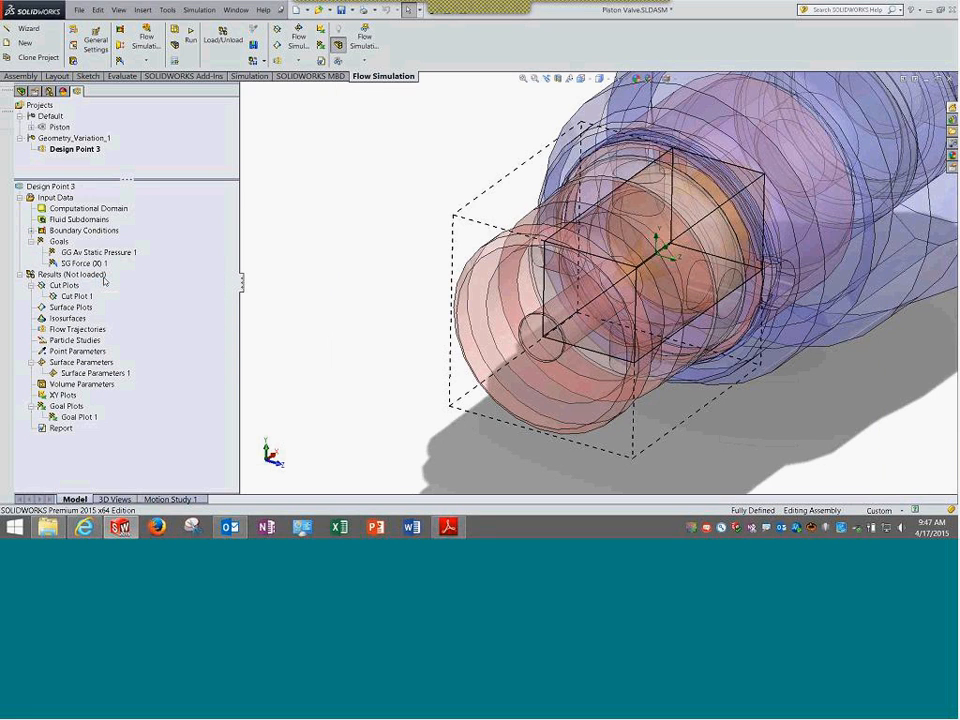
Show Cut Plot 1 of Design Point 3 and examine its velocity contours inside the piston
{"action": "right_click", "coordinate": [88, 307]}
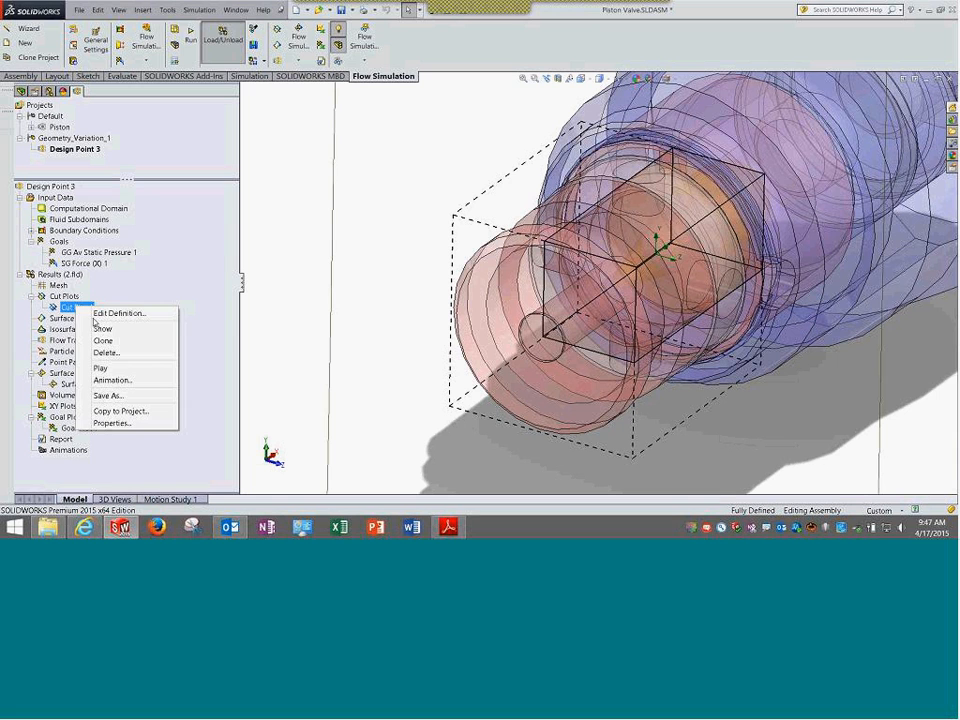
{"action": "left_click", "coordinate": [103, 328]}
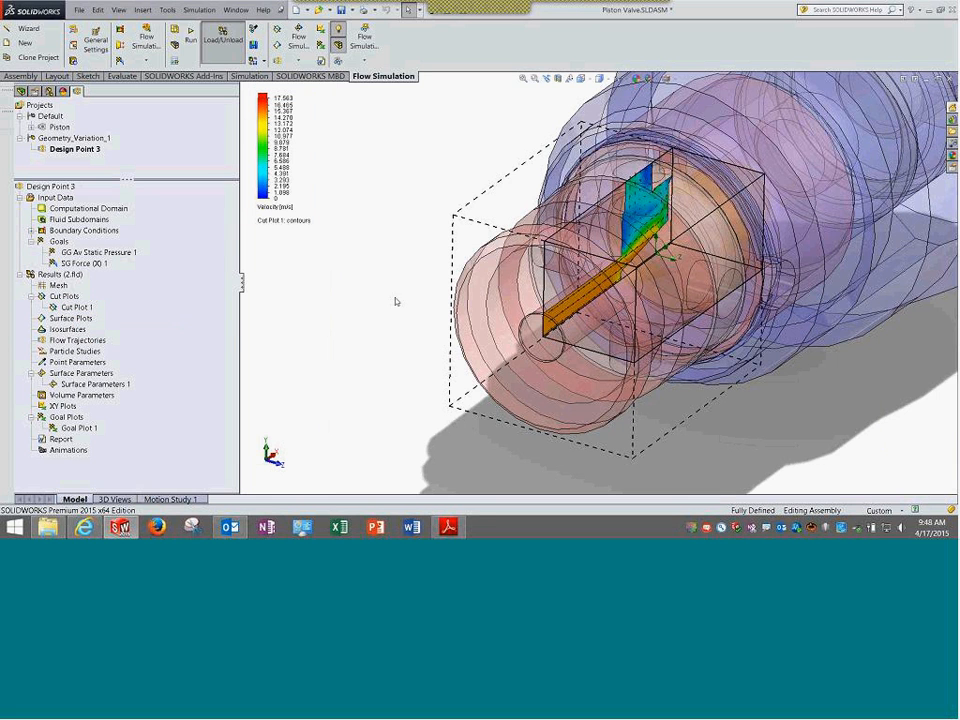
{"action": "middle_click_drag", "start_coordinate": [413, 288], "coordinate": [395, 290]}
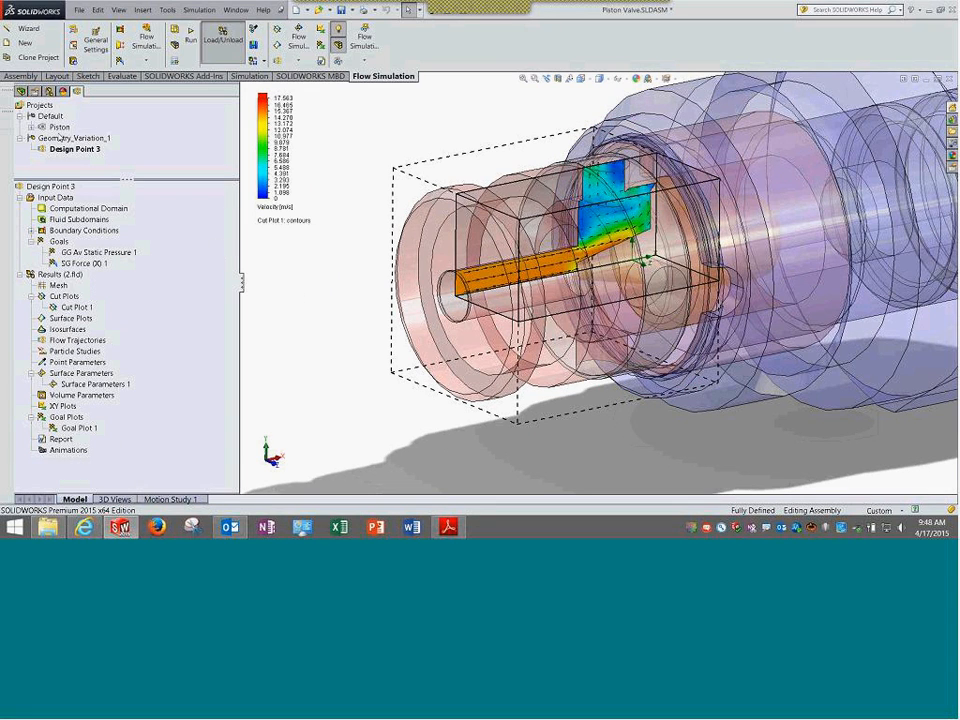
Activate the Piston project under the Default configuration and open its What If Analysis 1 parametric study
{"action": "right_click", "coordinate": [60, 131]}
{"action": "left_click", "coordinate": [82, 133]}
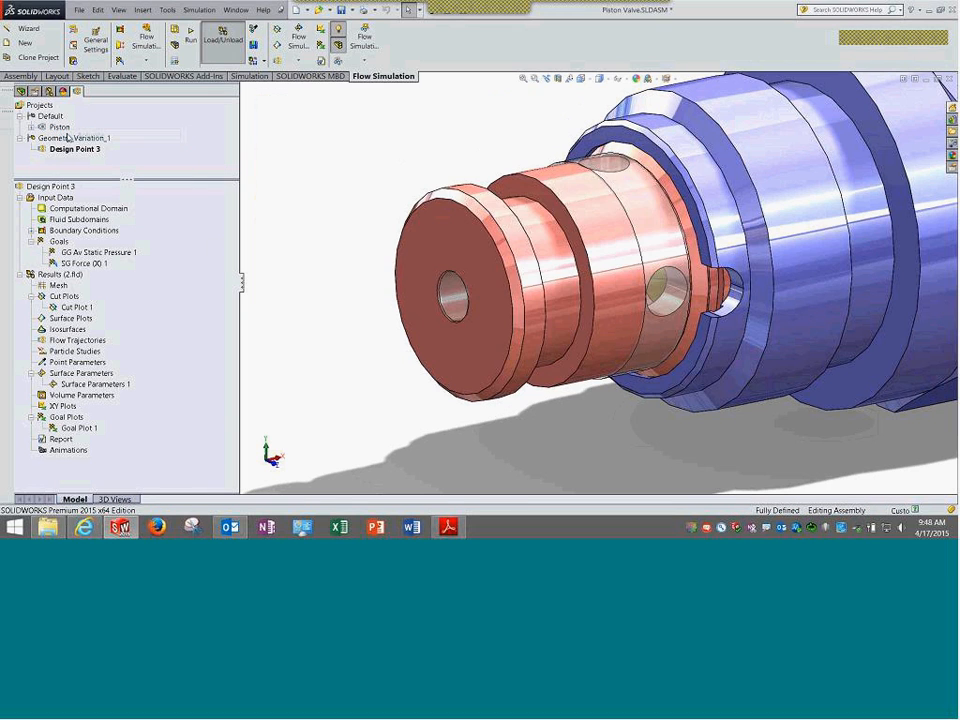
{"action": "right_click", "coordinate": [82, 160]}
{"action": "left_click", "coordinate": [84, 166]}
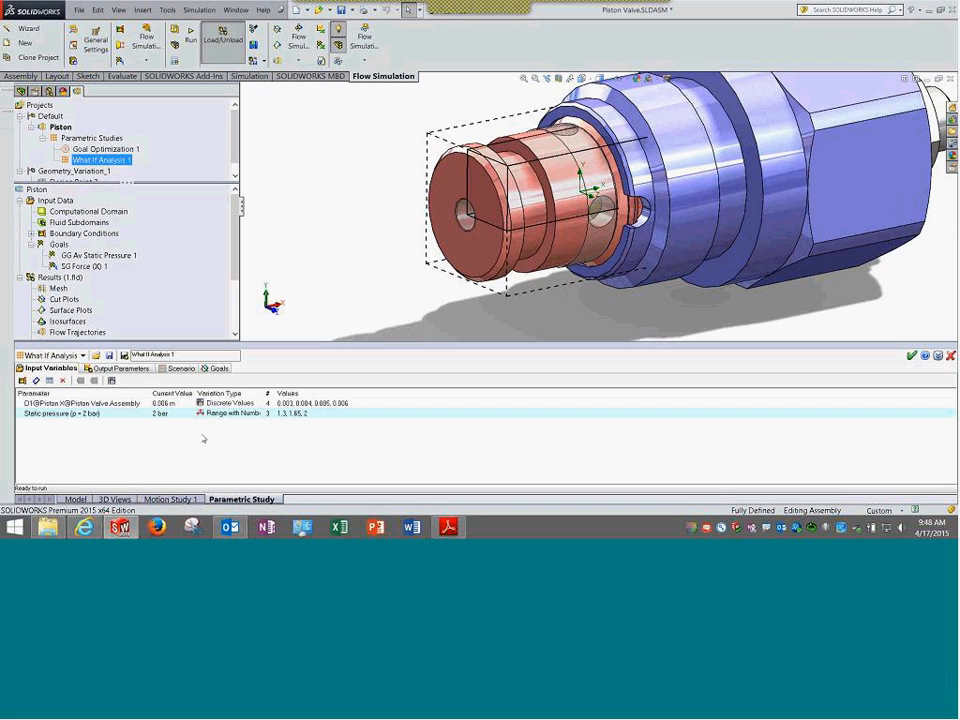
Review the What If study's scenario, goals and input variables, and close the study
{"action": "left_click", "coordinate": [178, 368]}
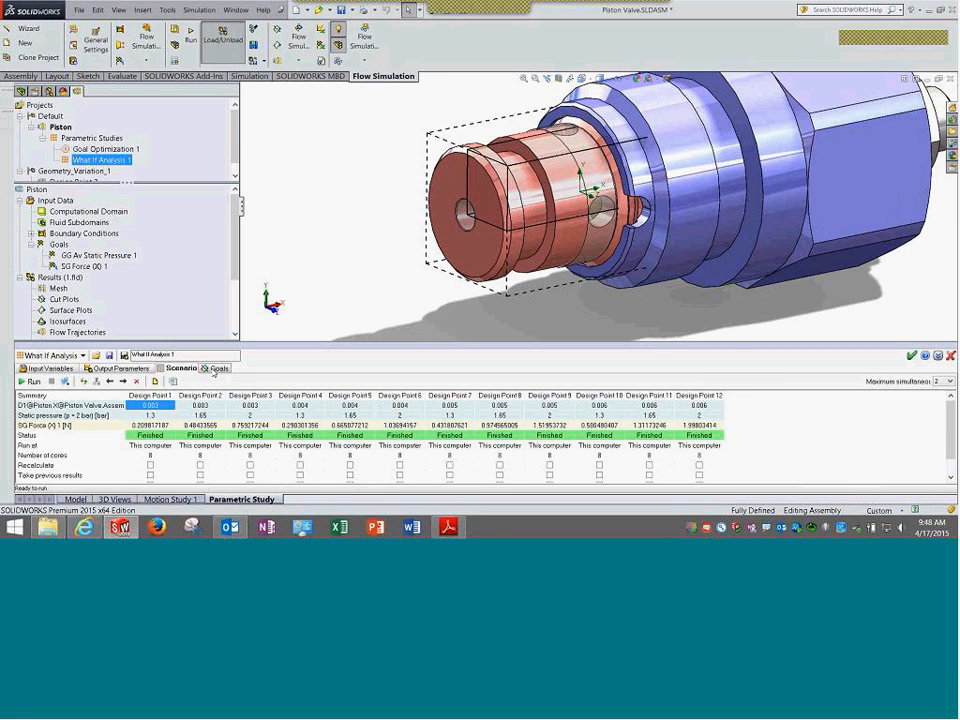
{"action": "left_click", "coordinate": [215, 368]}
{"action": "left_click", "coordinate": [45, 368]}
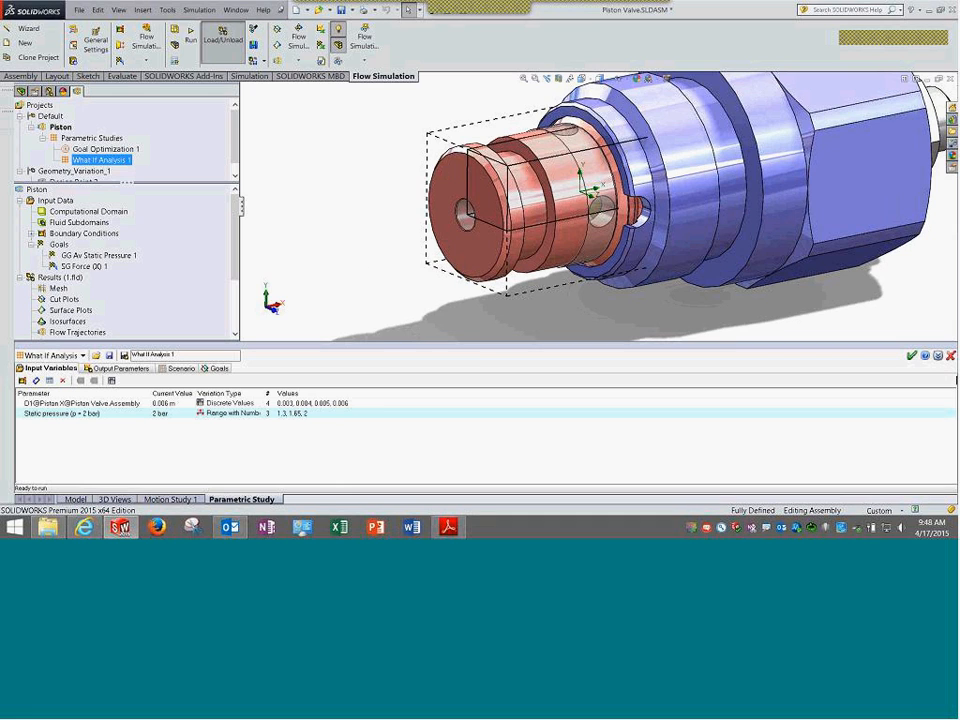
{"action": "left_click", "coordinate": [951, 356]}
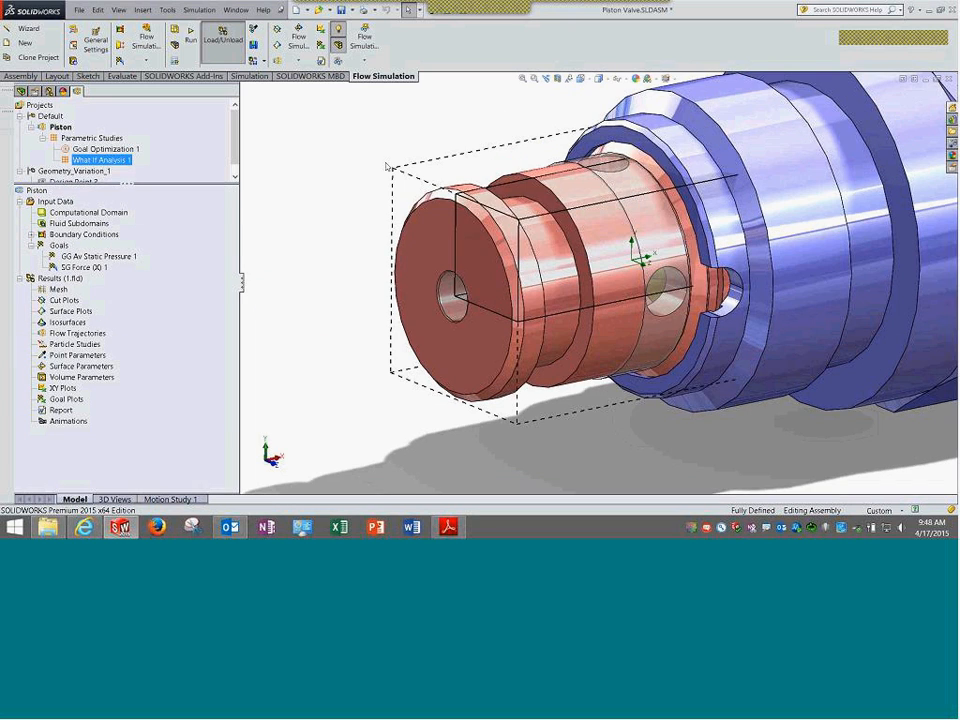
Close the Piston Valve assembly, saving all modified documents
{"action": "left_click", "coordinate": [522, 78]}
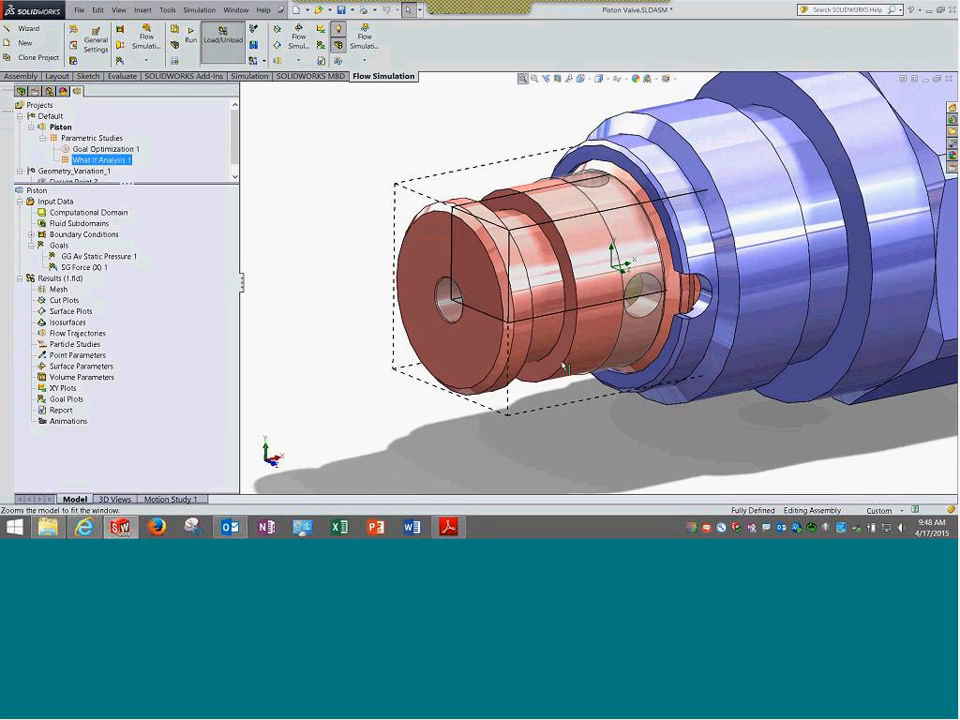
{"action": "middle_click_drag", "start_coordinate": [450, 228], "coordinate": [422, 227]}
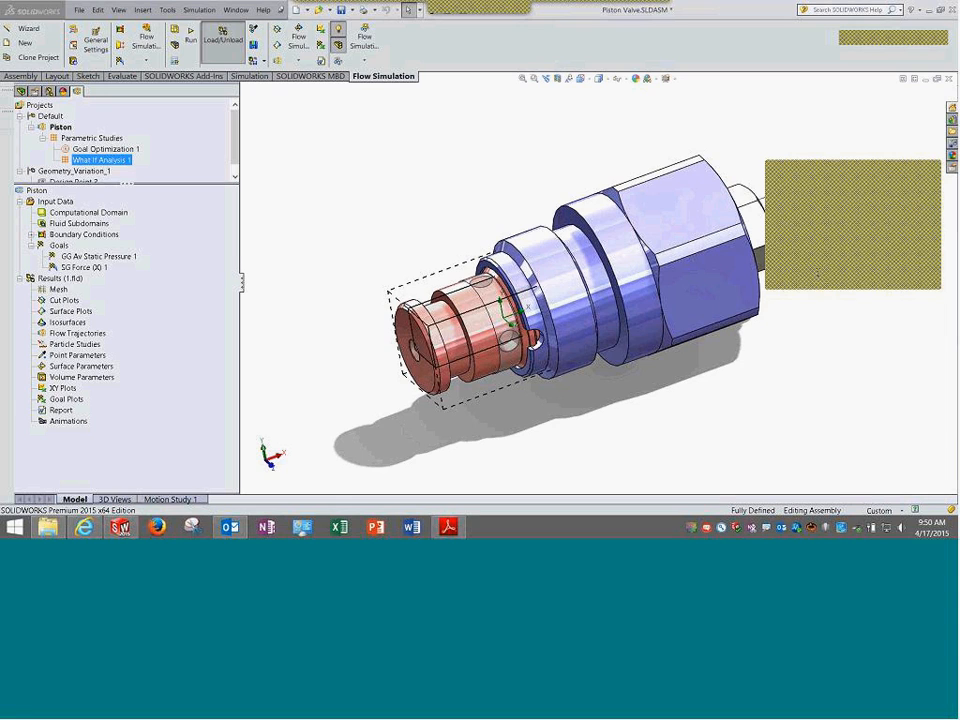
{"action": "left_click", "coordinate": [933, 172]}
{"action": "left_click", "coordinate": [949, 79]}
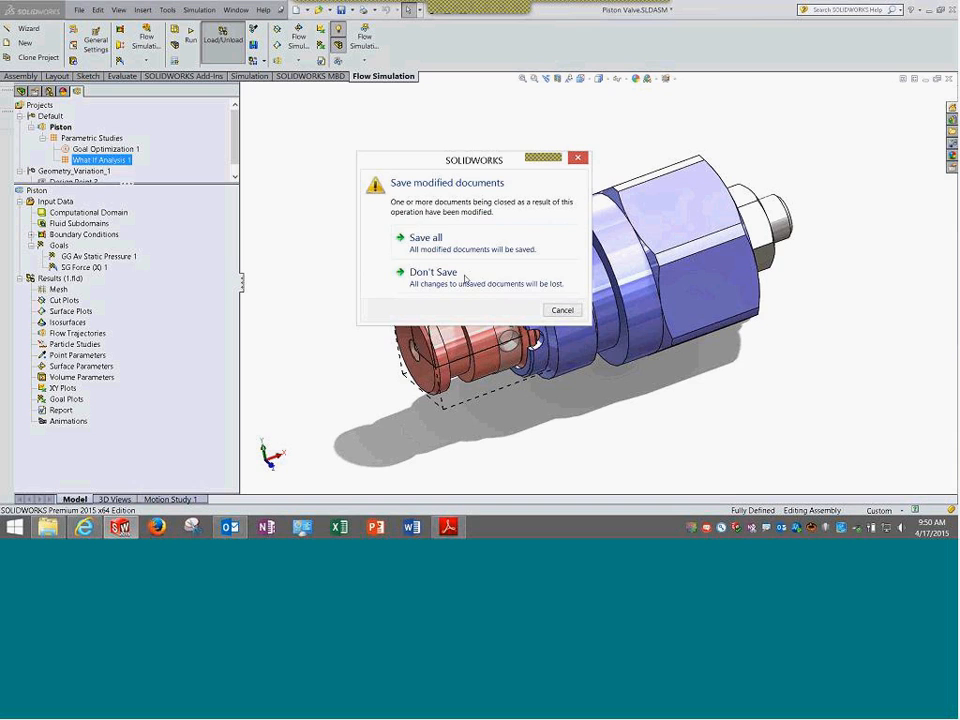
{"action": "left_click", "coordinate": [455, 242]}
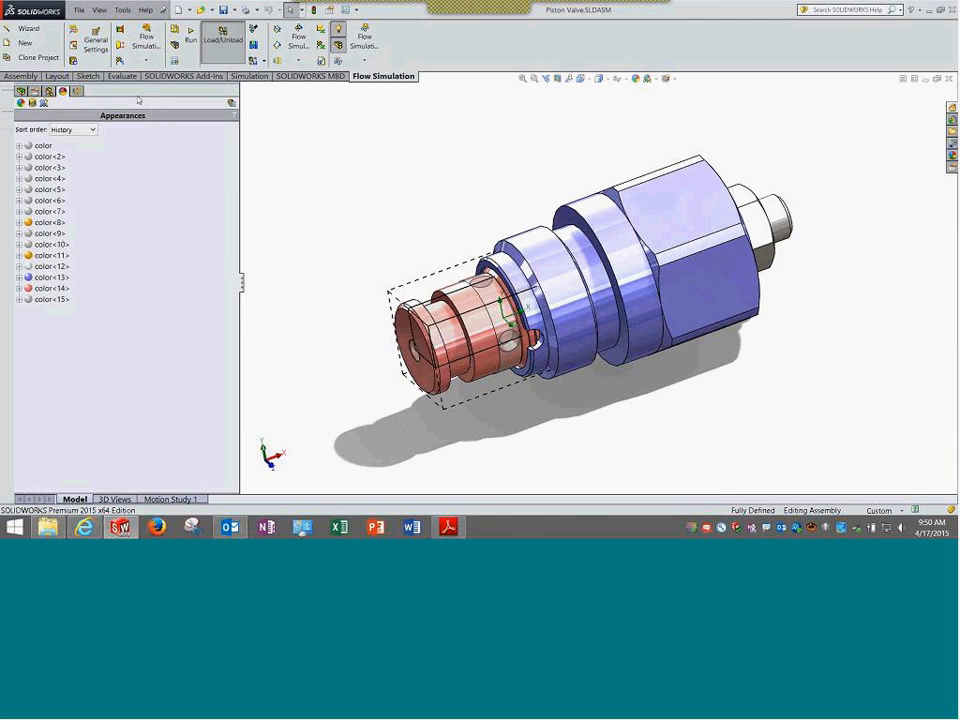
{"action": "left_click", "coordinate": [79, 10]}
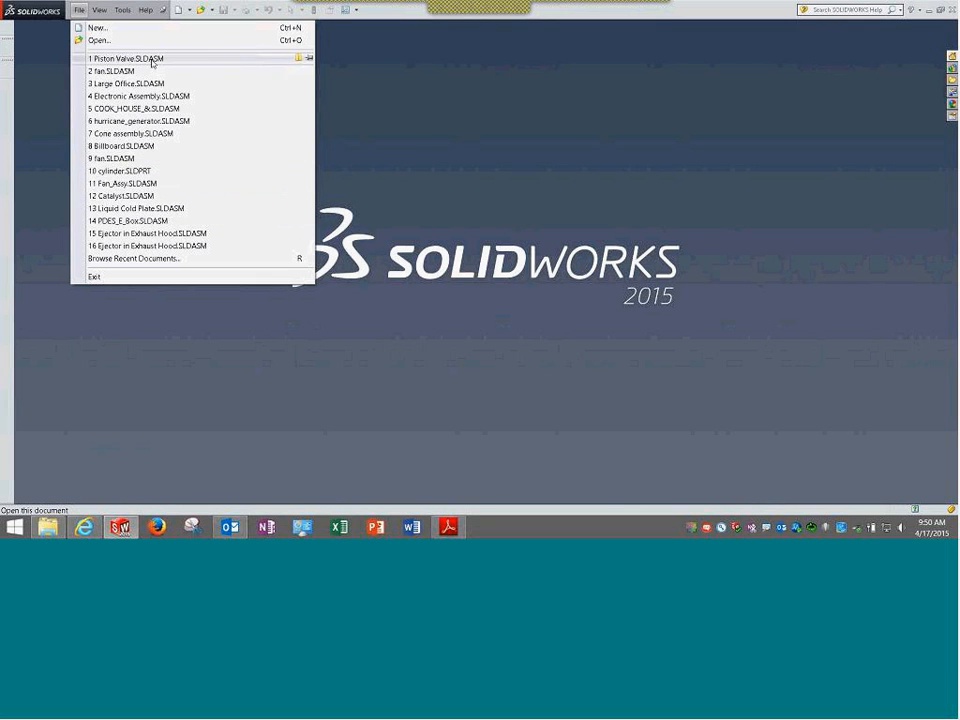
{"action": "mouse_move", "coordinate": [150, 88]}
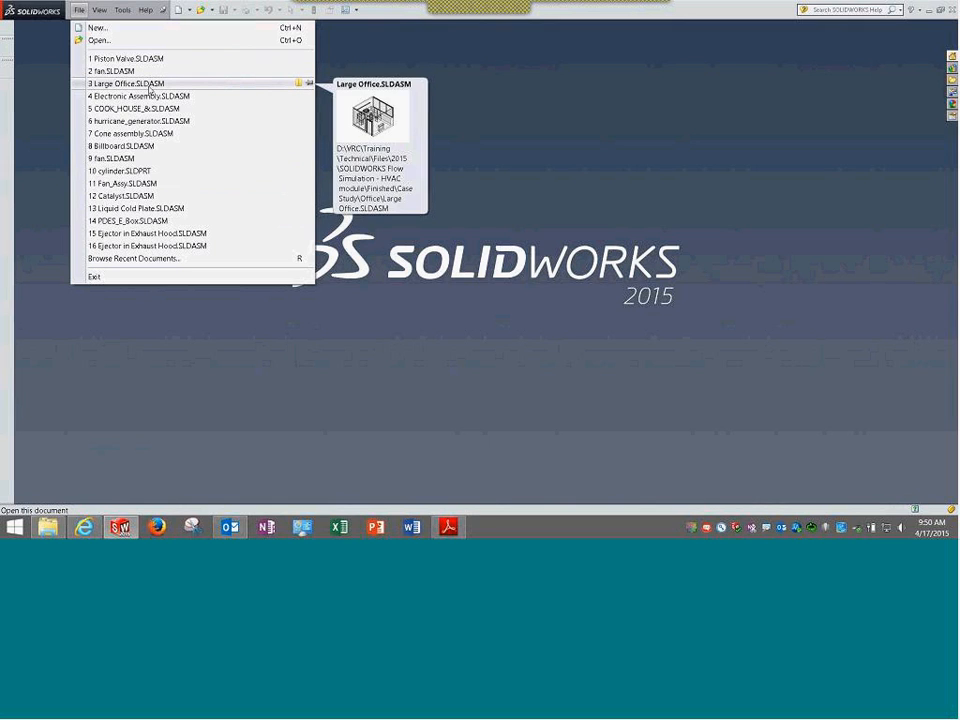
{"action": "mouse_move", "coordinate": [150, 113]}
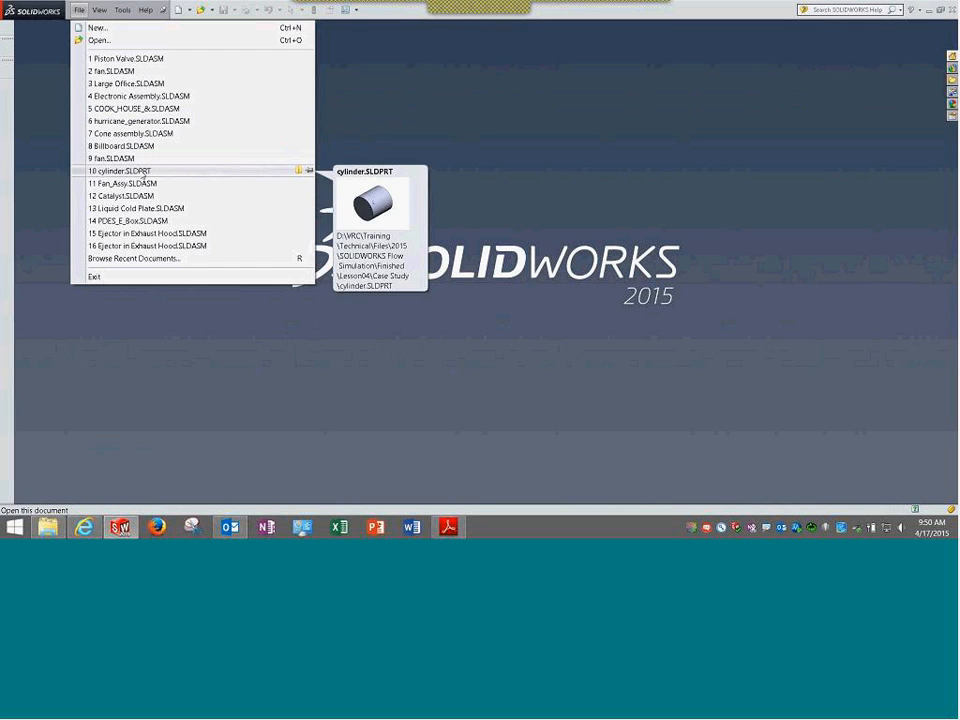
{"action": "mouse_move", "coordinate": [140, 204]}
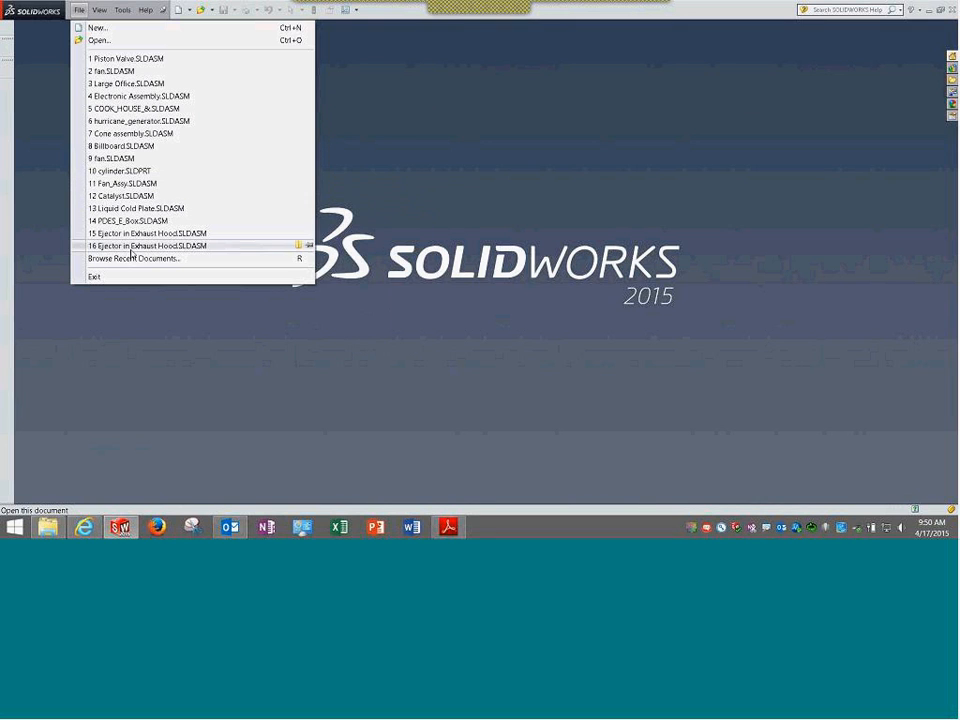
Open the 01 - cone valve.SLDASM assembly from the Flow_Files shortcut's Lesson10 Case Study folder in SOLIDWORKS
{"action": "left_click", "coordinate": [47, 527]}
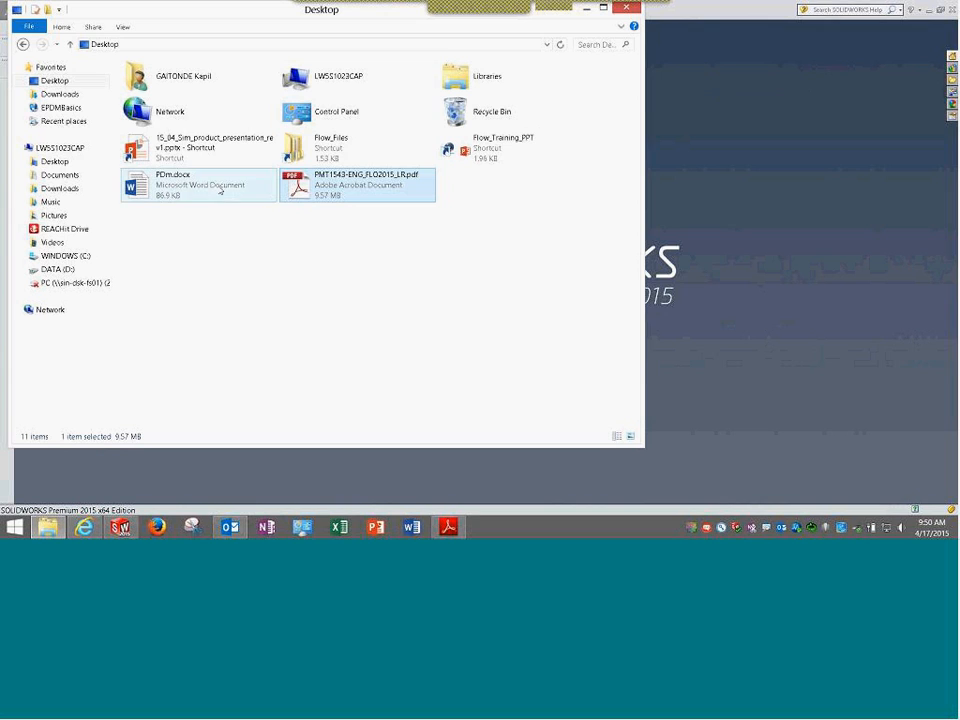
{"action": "double_click", "coordinate": [338, 148]}
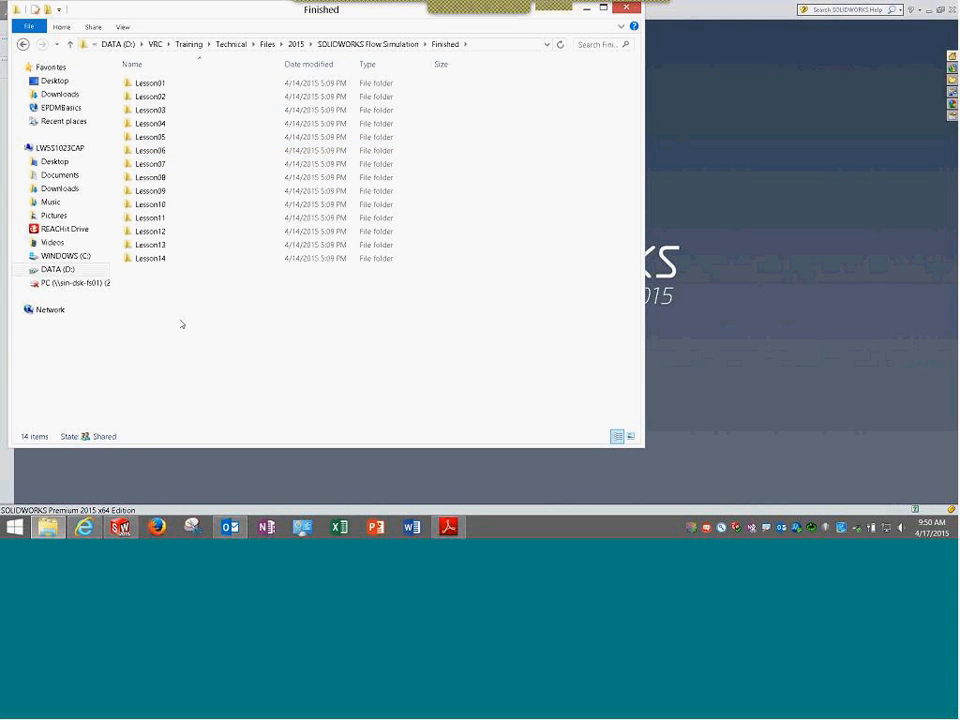
{"action": "double_click", "coordinate": [163, 206]}
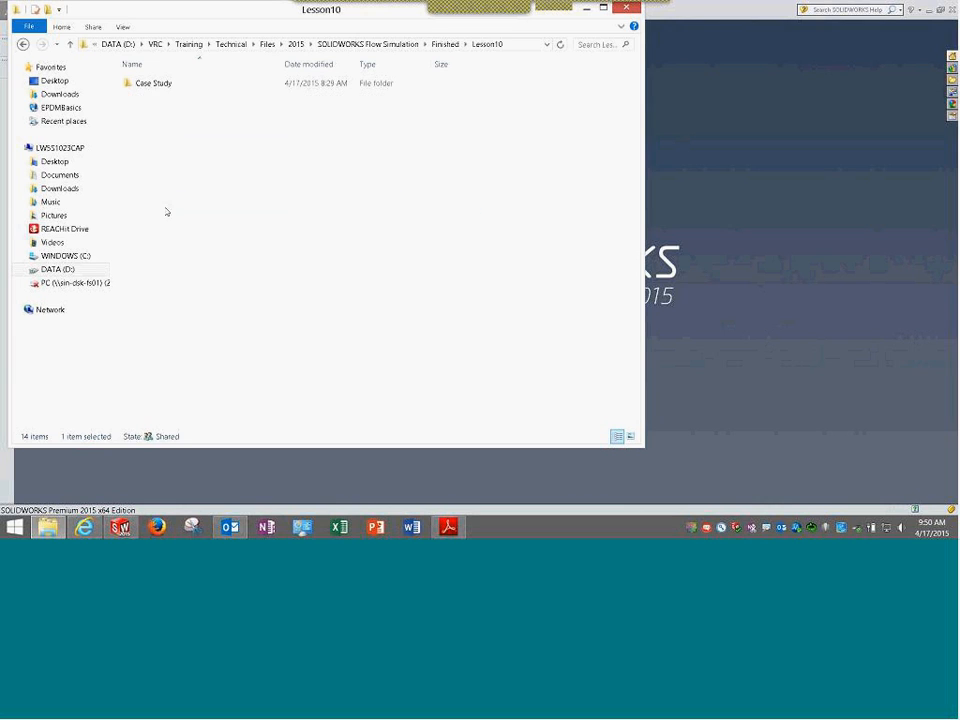
{"action": "double_click", "coordinate": [160, 84]}
{"action": "left_click", "coordinate": [134, 111]}
{"action": "left_click_drag", "start_coordinate": [134, 112], "coordinate": [686, 122]}
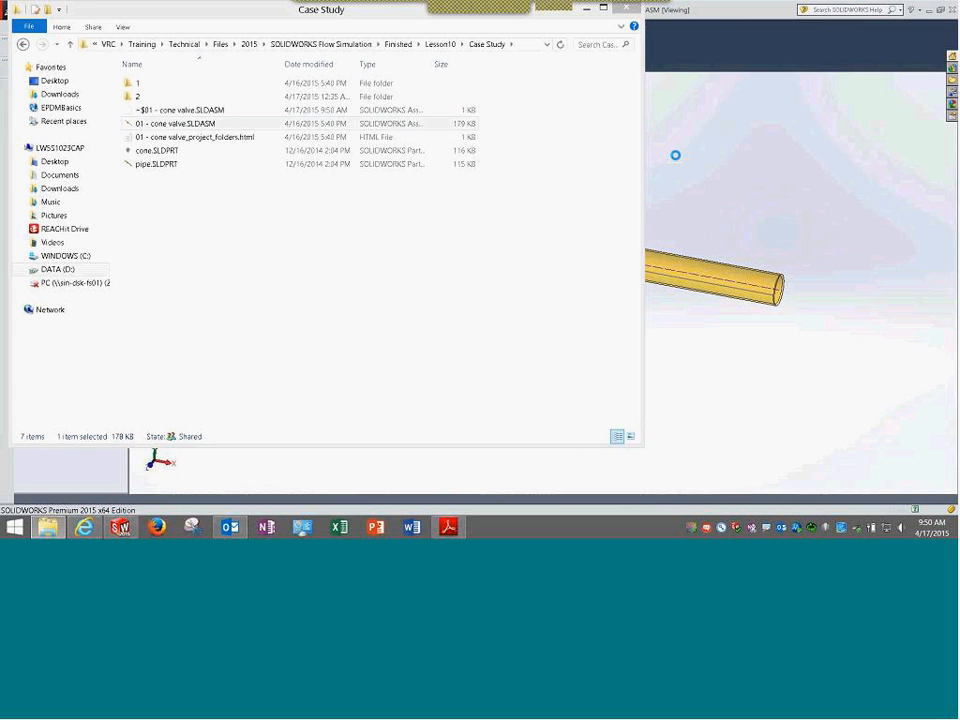
{"action": "left_click", "coordinate": [675, 155]}
Load the calculation results of the cone valve's Cavitation project and expand them in the project tree
{"action": "left_click", "coordinate": [468, 79]}
{"action": "scroll", "coordinate": [488, 205], "scroll_direction": "up", "scroll_amount": 1}
{"action": "mouse_move", "coordinate": [488, 205]}
{"action": "middle_mouse_down"}
{"action": "mouse_move", "coordinate": [459, 186]}
{"action": "mouse_move", "coordinate": [483, 199]}
{"action": "middle_mouse_up"}
{"action": "scroll", "coordinate": [483, 199], "scroll_direction": "down", "scroll_amount": 1}
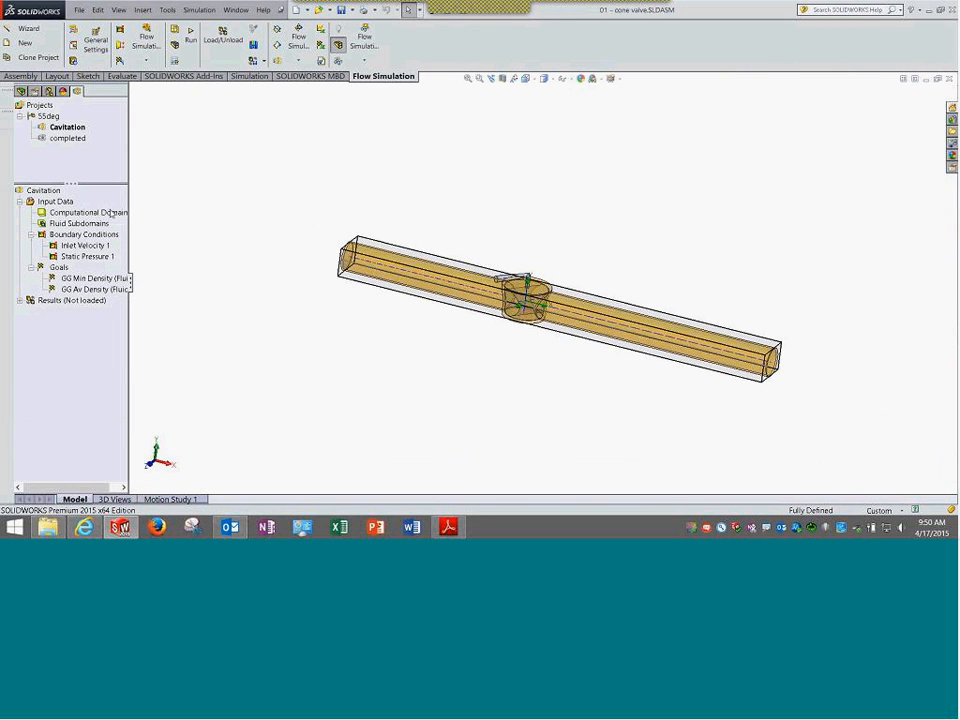
{"action": "right_click", "coordinate": [76, 300]}
{"action": "left_click", "coordinate": [98, 312]}
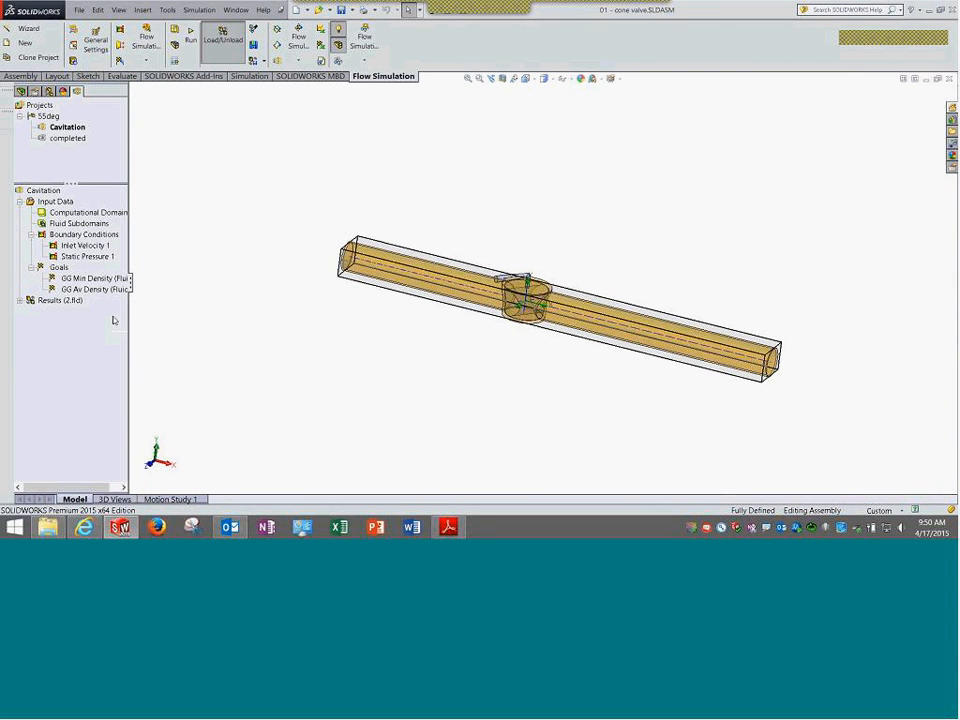
{"action": "left_click", "coordinate": [20, 300]}
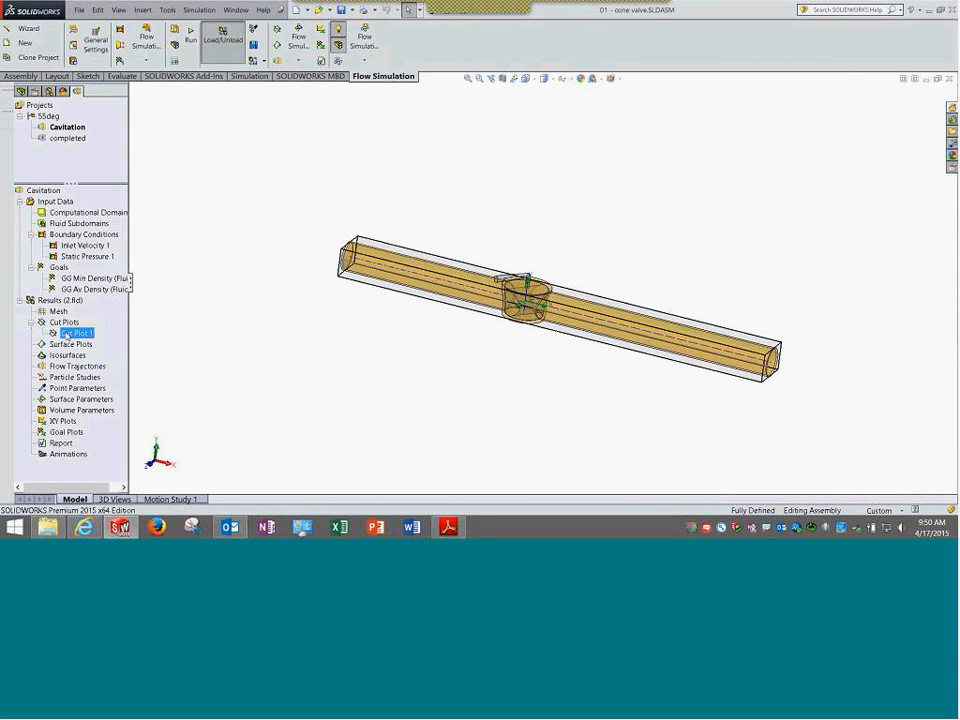
Show Cut Plot 1 of the Cavitation project and move its density legend clear of the pipe
{"action": "right_click", "coordinate": [68, 333]}
{"action": "left_click", "coordinate": [91, 355]}
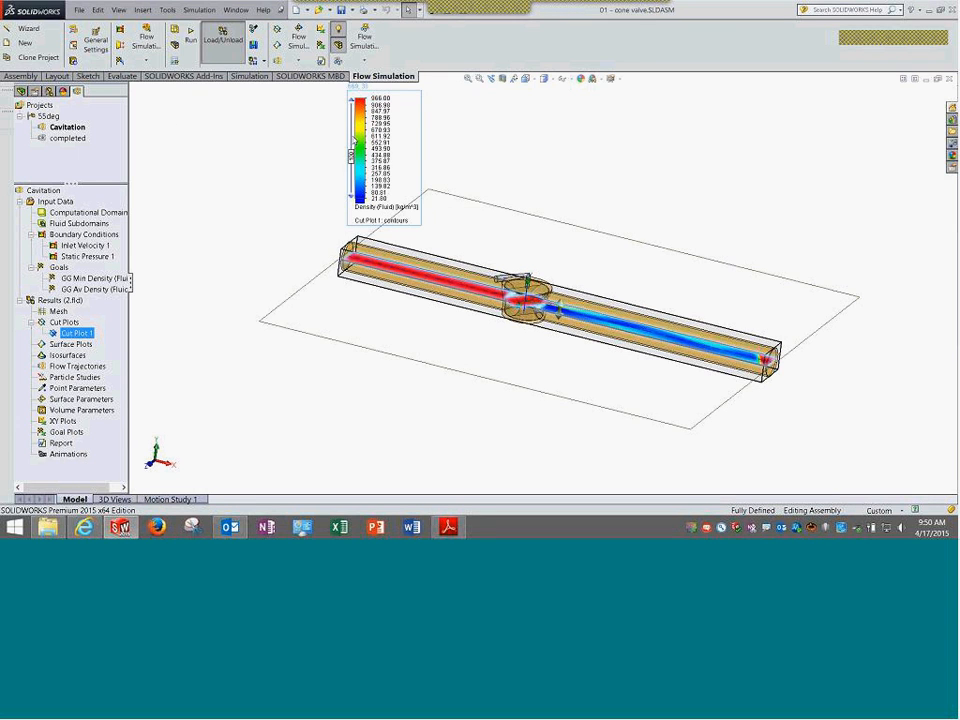
{"action": "left_click", "coordinate": [361, 140]}
{"action": "left_click_drag", "start_coordinate": [372, 135], "coordinate": [193, 157]}
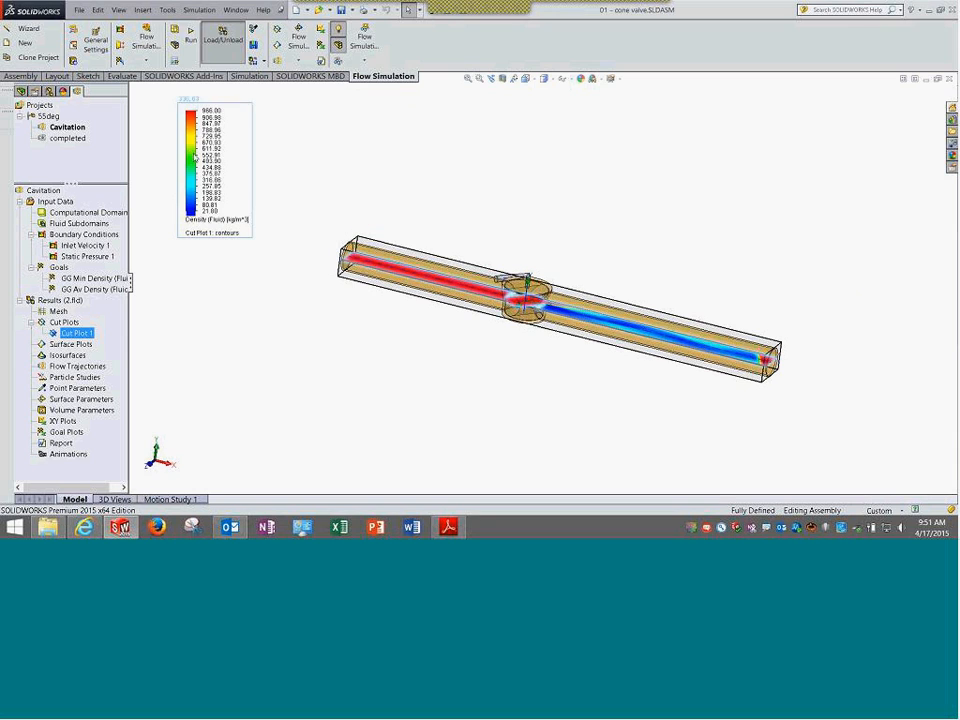
Change the parameter displayed by Cut Plot 1 to Pressure
{"action": "left_click", "coordinate": [218, 219]}
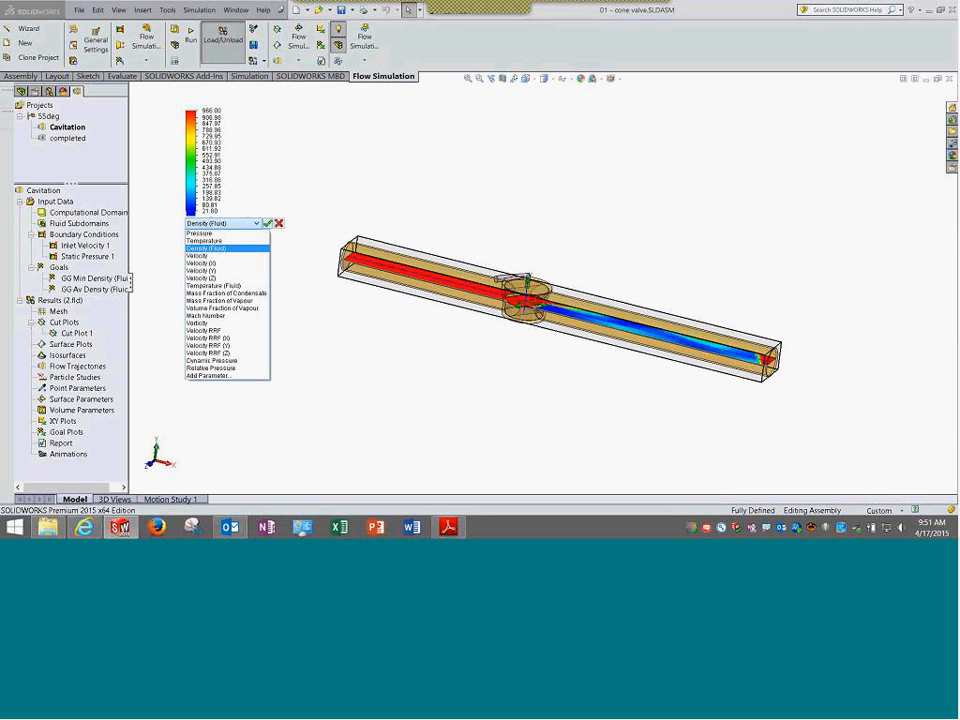
{"action": "left_click", "coordinate": [226, 247]}
{"action": "left_click", "coordinate": [267, 223]}
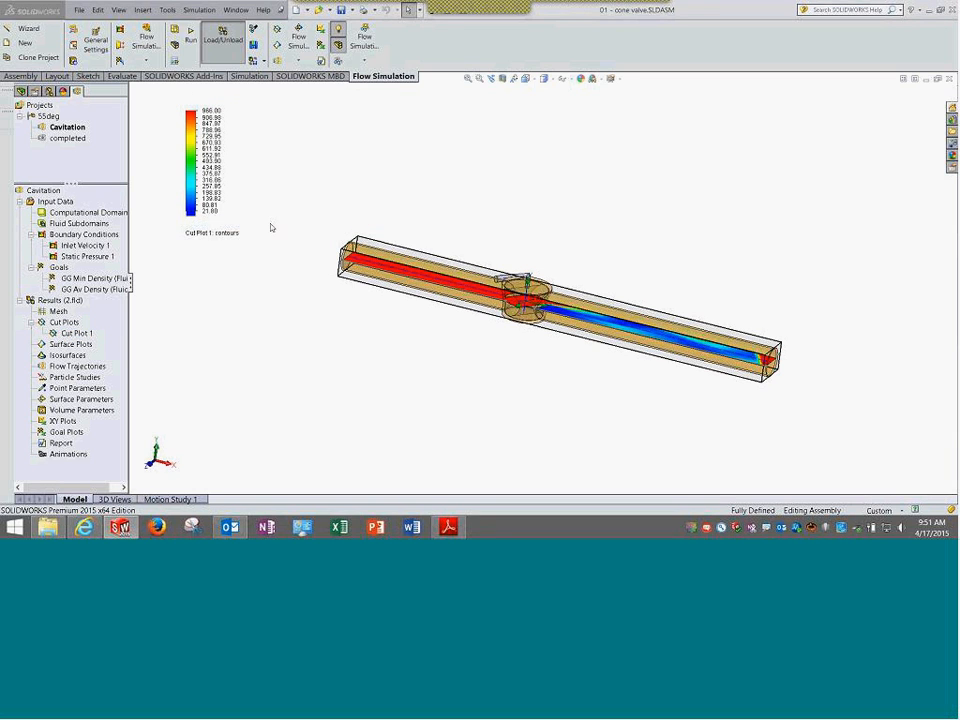
Set the pressure legend's minimum to 65766.90 Pa and reduce its maximum to the cut plot's range
{"action": "left_click", "coordinate": [212, 214]}
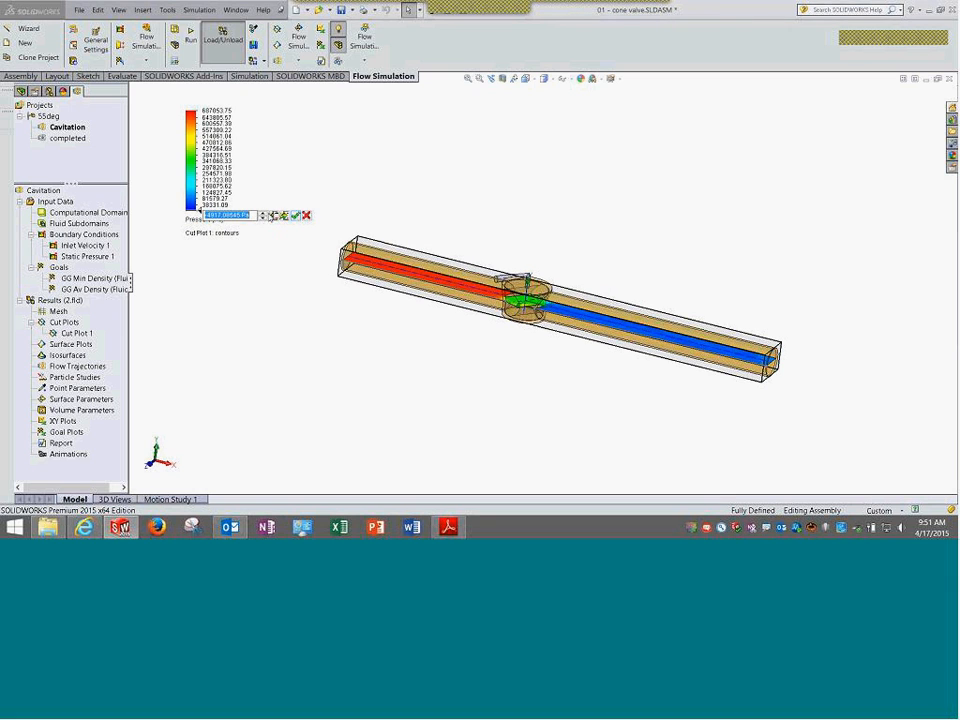
{"action": "left_click", "coordinate": [295, 216]}
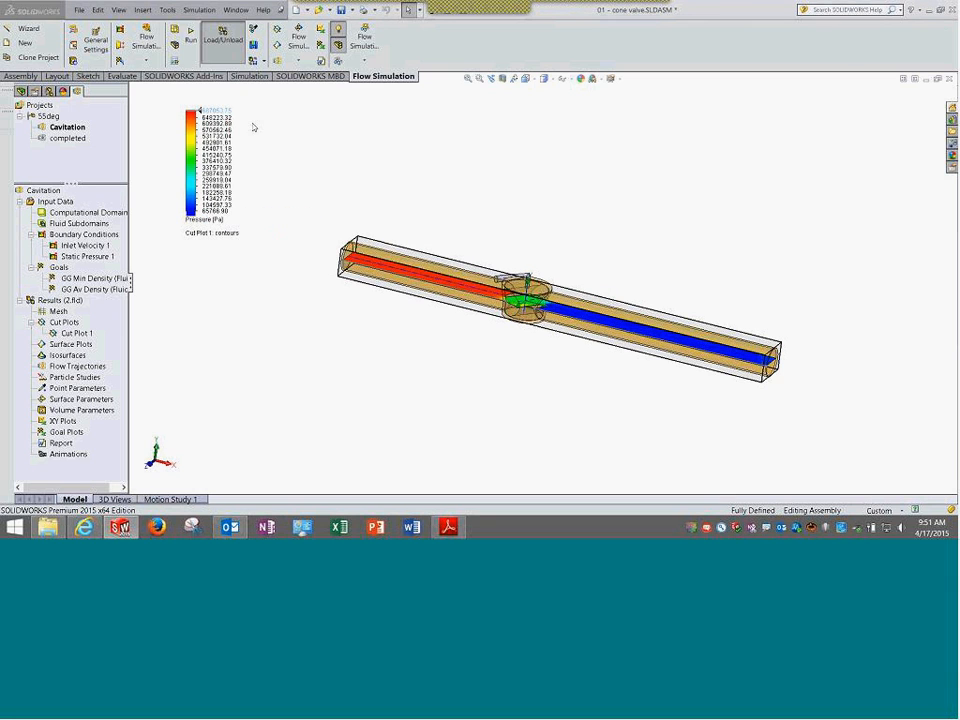
{"action": "left_click", "coordinate": [214, 111]}
{"action": "left_click", "coordinate": [294, 117]}
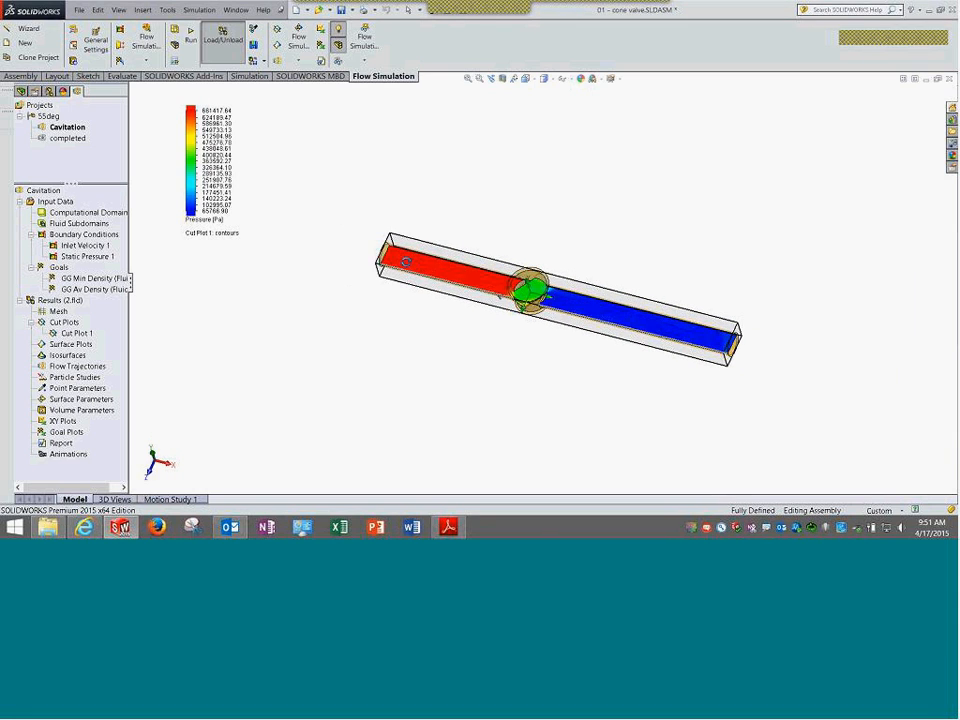
Examine the pressure distribution of Cut Plot 1 from above, particularly around the valve cone and the outlet pipe
{"action": "left_click", "coordinate": [150, 472]}
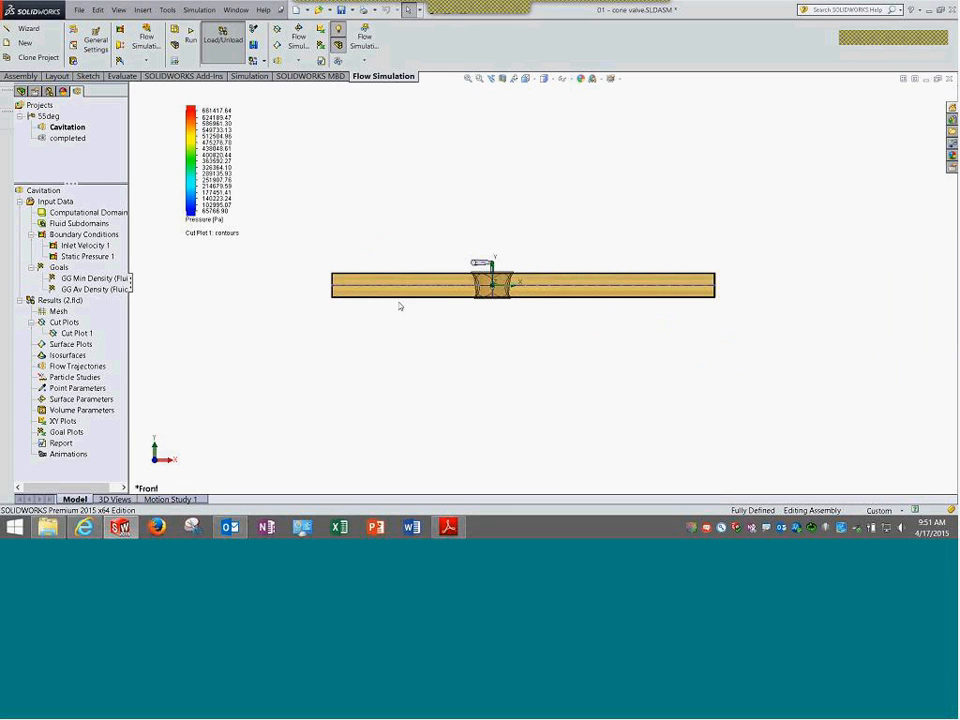
{"action": "middle_click_drag", "start_coordinate": [433, 227], "coordinate": [441, 394]}
{"action": "scroll", "coordinate": [527, 238], "scroll_direction": "down", "scroll_amount": 5}
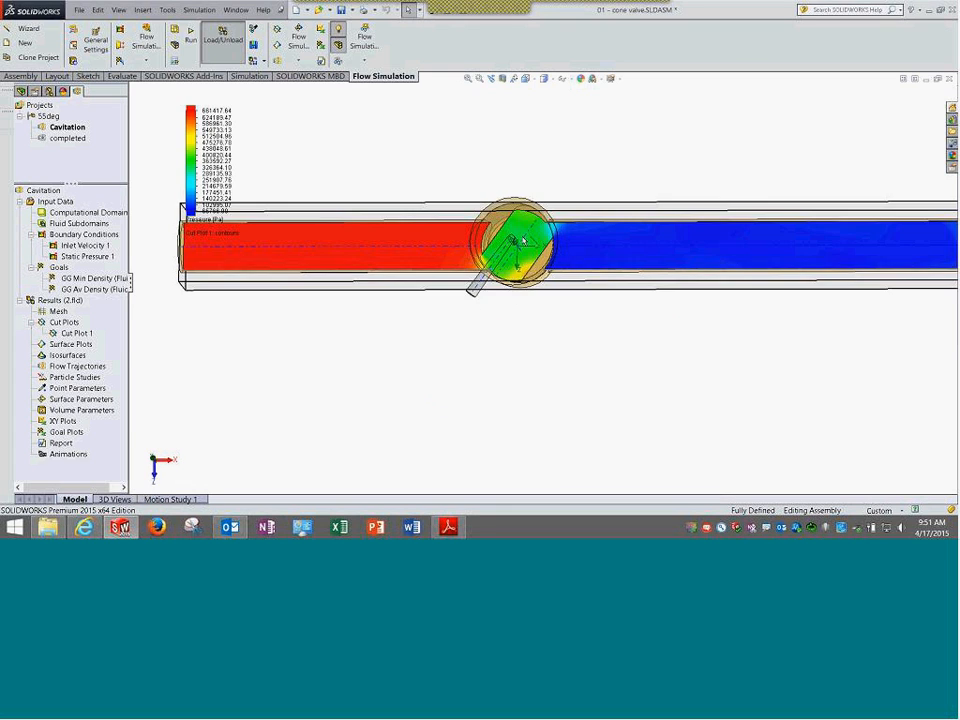
{"action": "scroll", "coordinate": [528, 238], "scroll_direction": "up", "scroll_amount": 3}
{"action": "scroll", "coordinate": [525, 240], "scroll_direction": "up", "scroll_amount": 3}
{"action": "scroll", "coordinate": [529, 246], "scroll_direction": "down", "scroll_amount": 3}
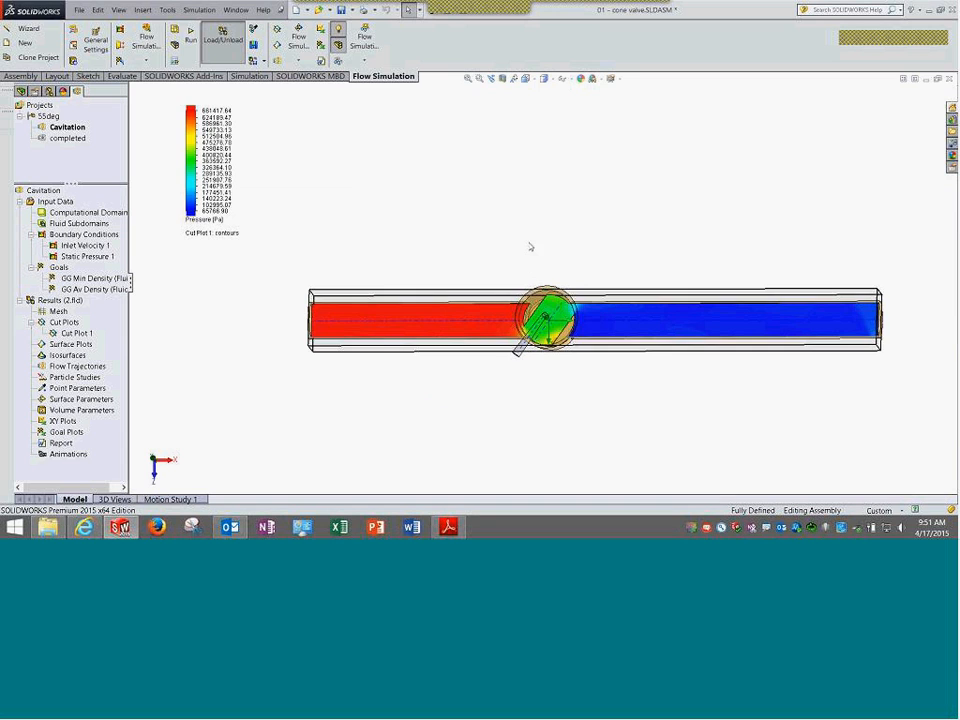
{"action": "scroll", "coordinate": [586, 328], "scroll_direction": "down", "scroll_amount": 4}
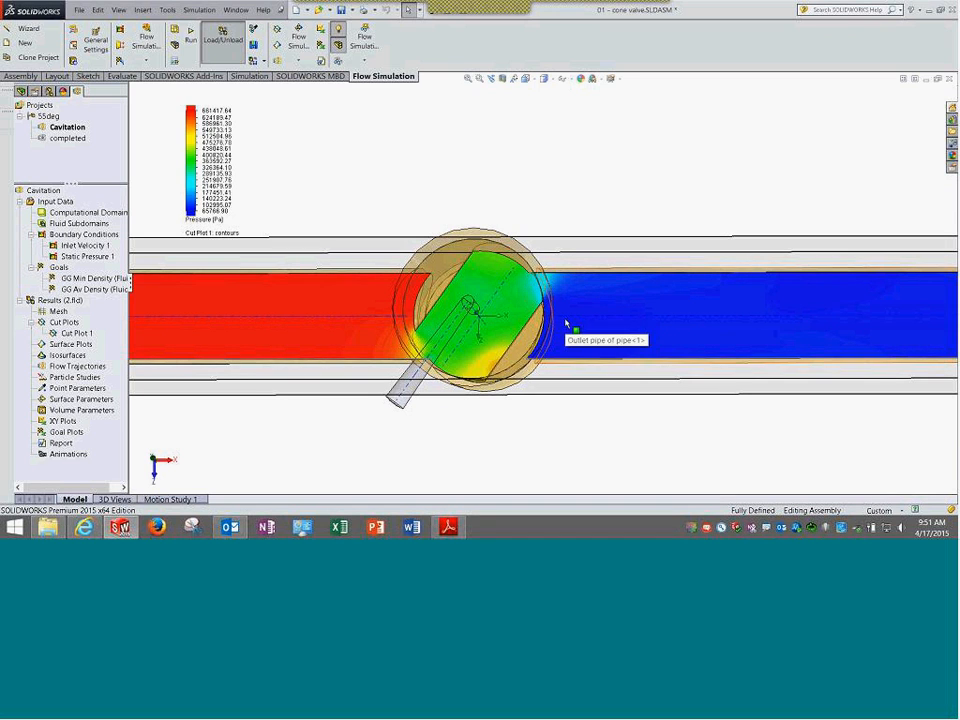
{"action": "scroll", "coordinate": [553, 295], "scroll_direction": "down", "scroll_amount": 2}
{"action": "scroll", "coordinate": [562, 290], "scroll_direction": "down", "scroll_amount": 2}
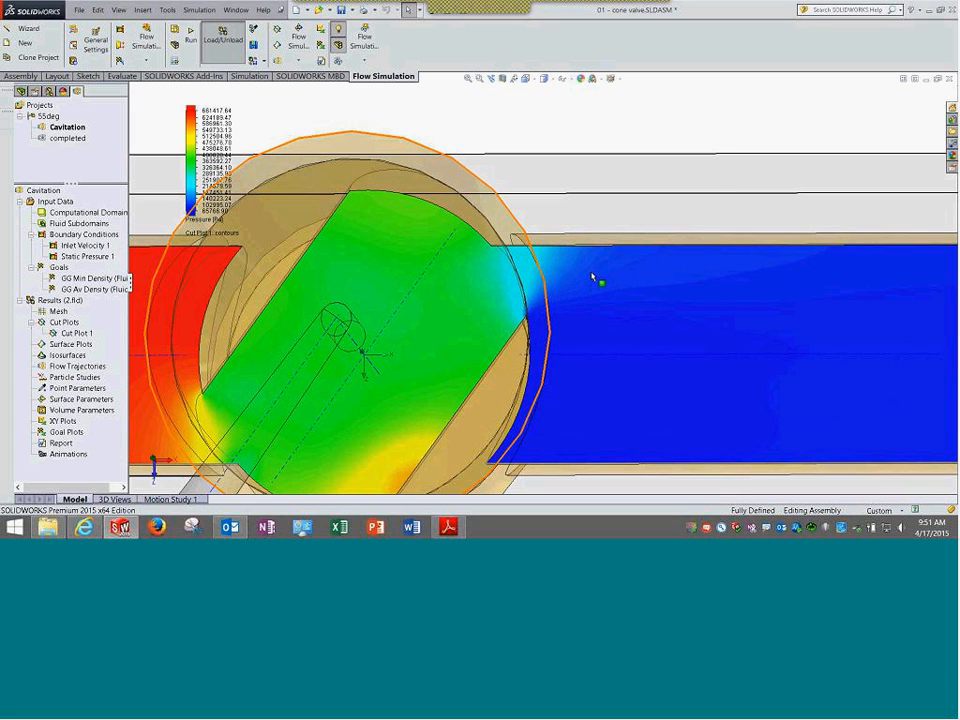
{"action": "key", "text": "f"}
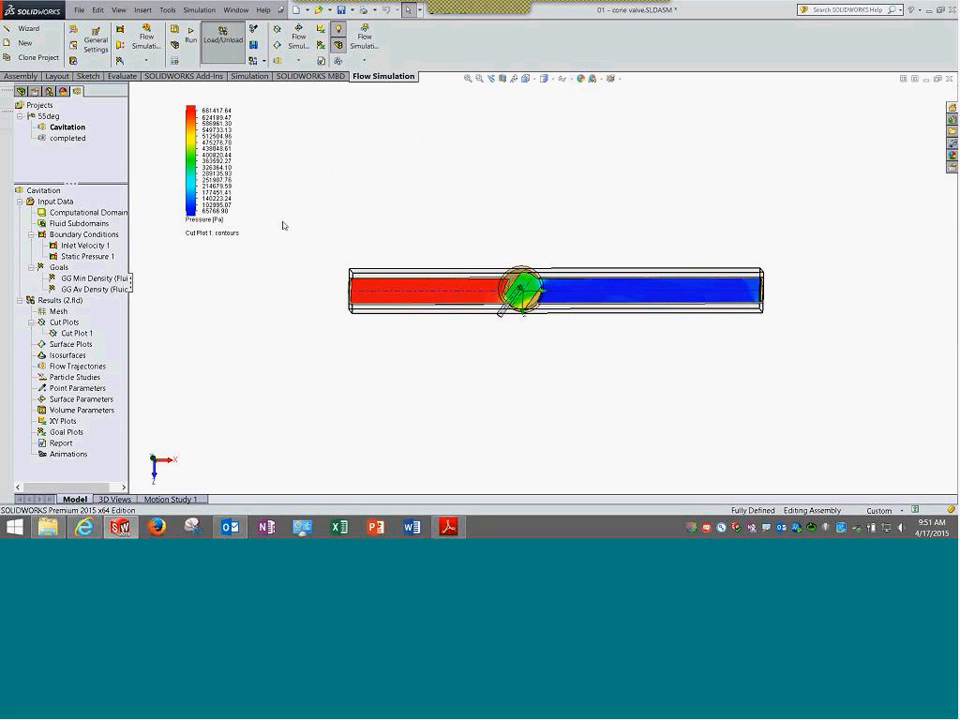
Change the parameter displayed by Cut Plot 1 to Density (Fluid)
{"action": "left_click", "coordinate": [205, 219]}
{"action": "left_click", "coordinate": [227, 249]}
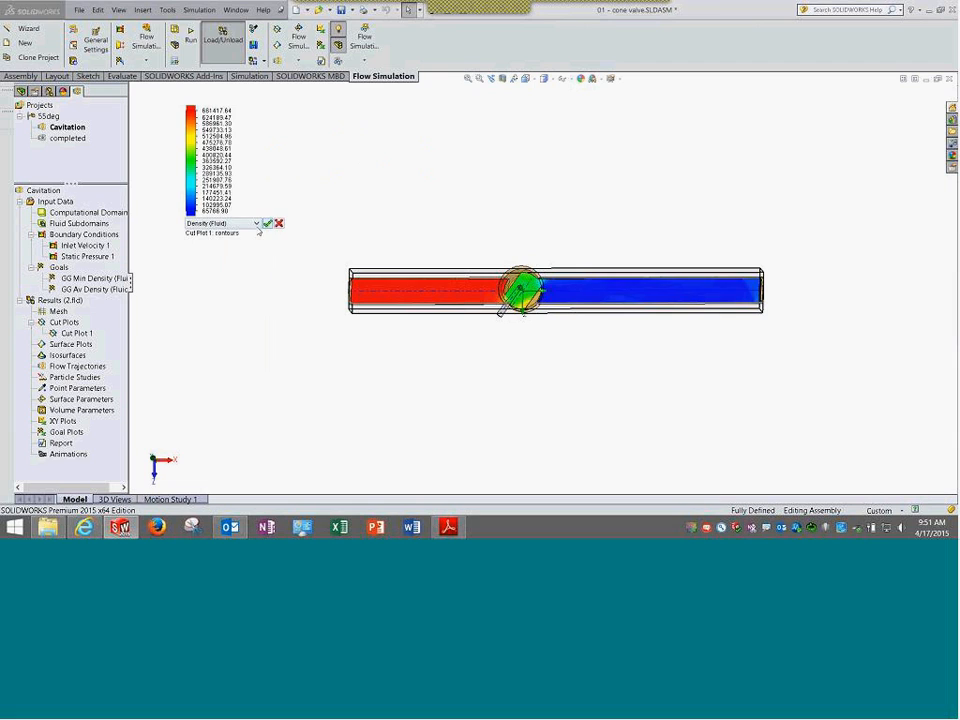
{"action": "left_click", "coordinate": [268, 224]}
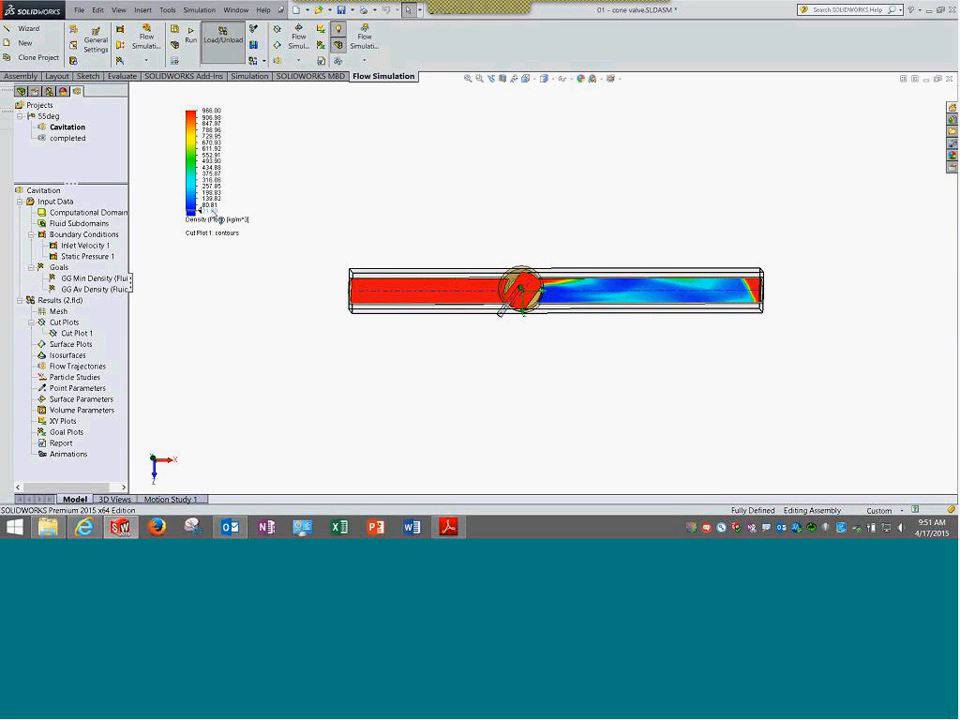
Fit the density legend to the cut plot's range, with a minimum of 42.73 and a maximum of 965.89 kg/m^3
{"action": "left_click", "coordinate": [211, 212]}
{"action": "left_click", "coordinate": [295, 215]}
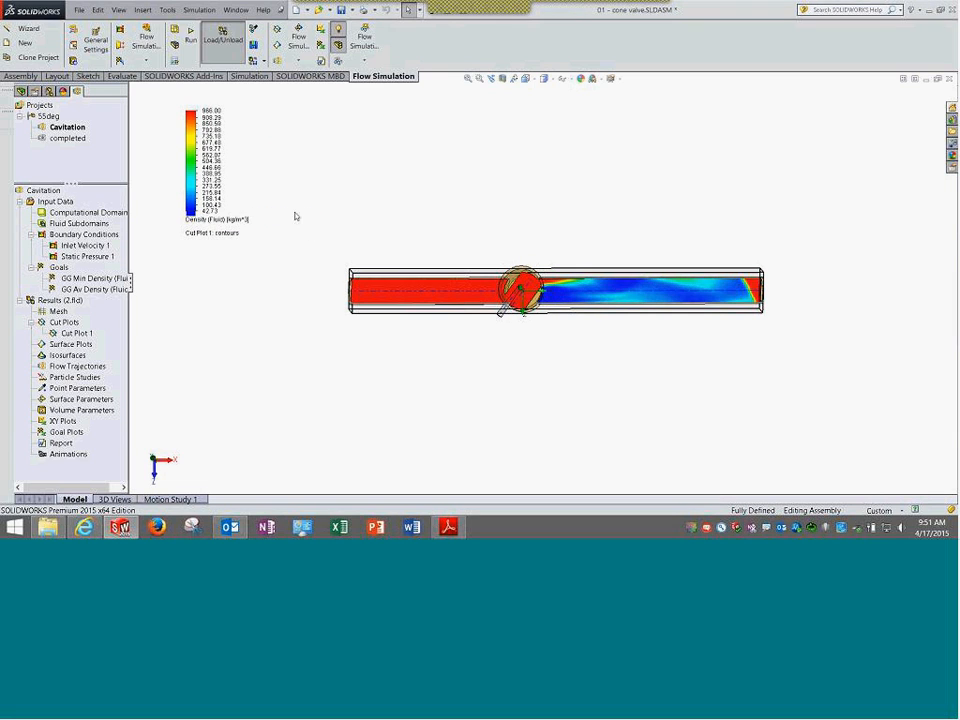
{"action": "left_click", "coordinate": [211, 110]}
{"action": "left_click", "coordinate": [285, 117]}
{"action": "left_click", "coordinate": [295, 116]}
{"action": "scroll", "coordinate": [566, 296], "scroll_direction": "down", "scroll_amount": 2}
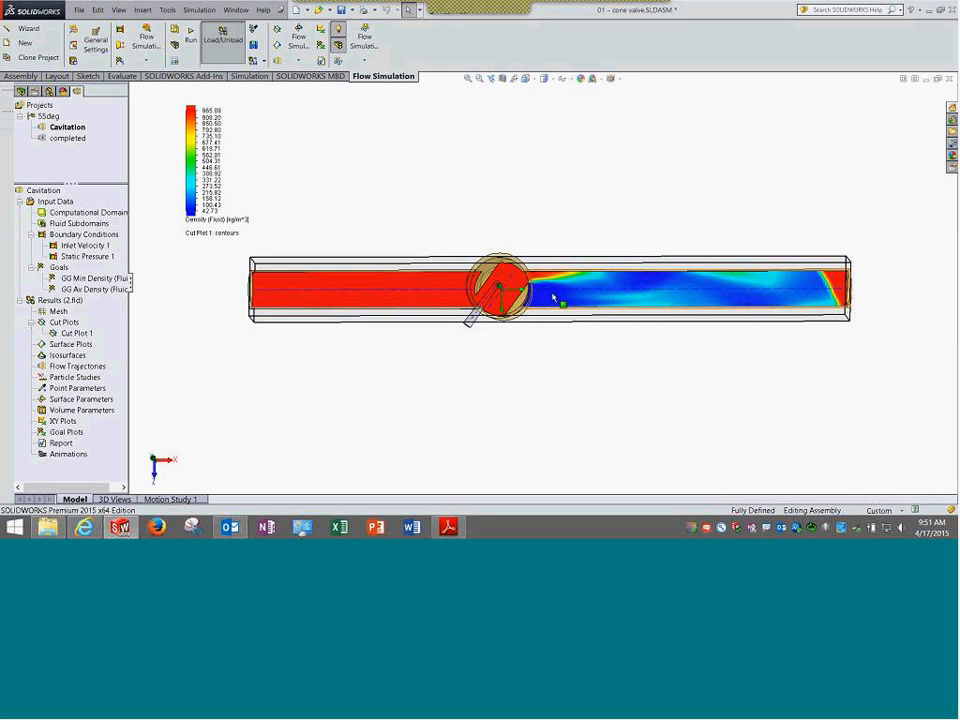
{"action": "scroll", "coordinate": [566, 276], "scroll_direction": "down", "scroll_amount": 2}
{"action": "scroll", "coordinate": [566, 289], "scroll_direction": "up", "scroll_amount": 3}
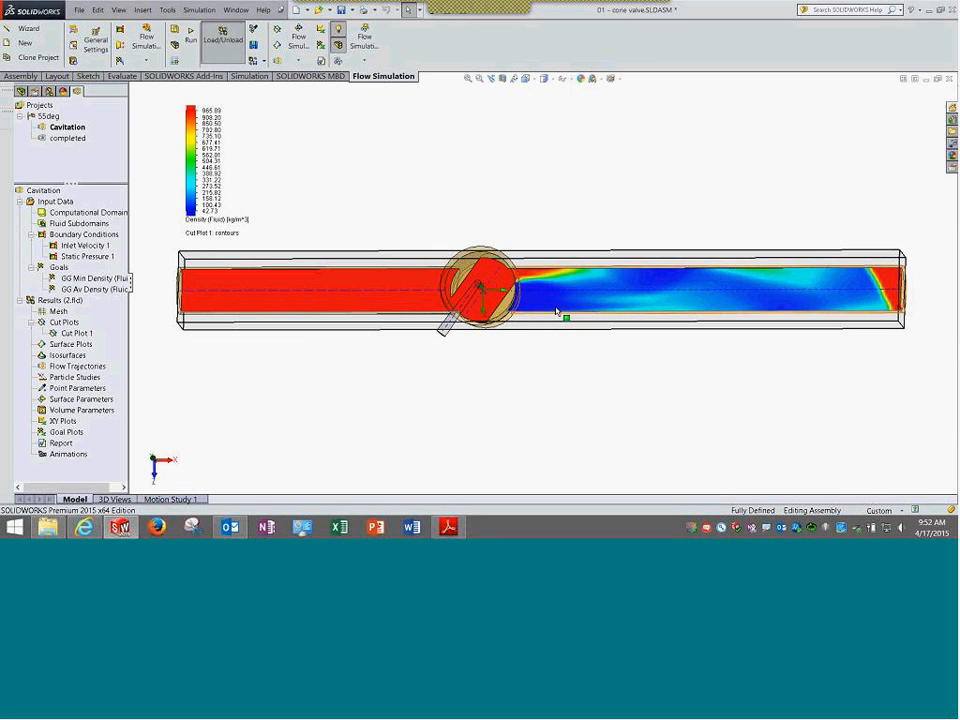
Review the Cavitation option and its dissolved gas mass fraction in the project's fluid settings without changing anything
{"action": "right_click", "coordinate": [52, 201]}
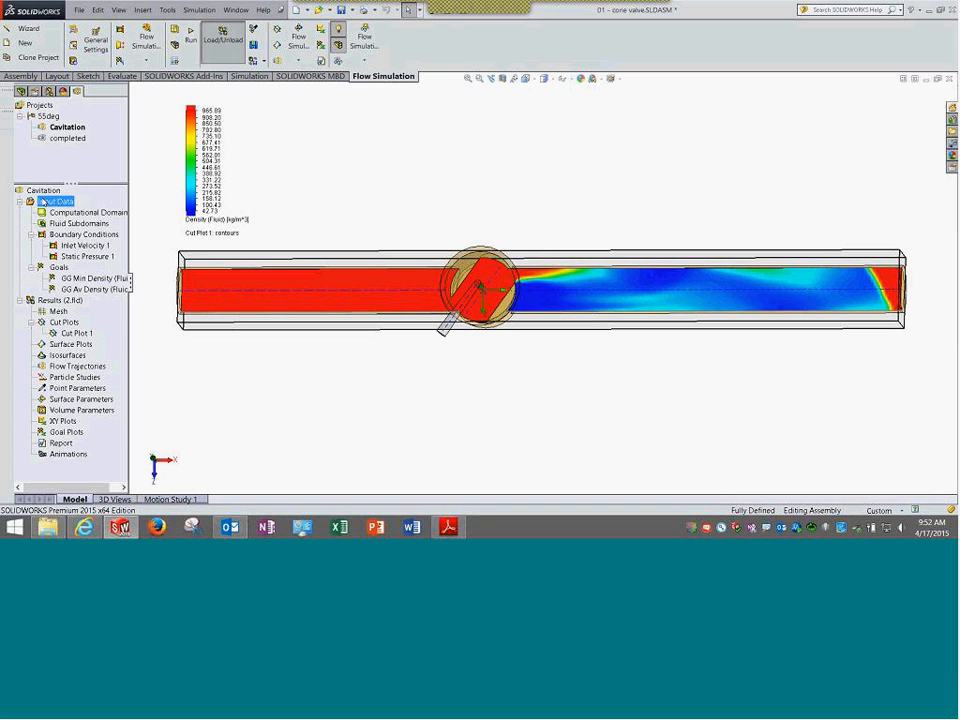
{"action": "left_click", "coordinate": [88, 203]}
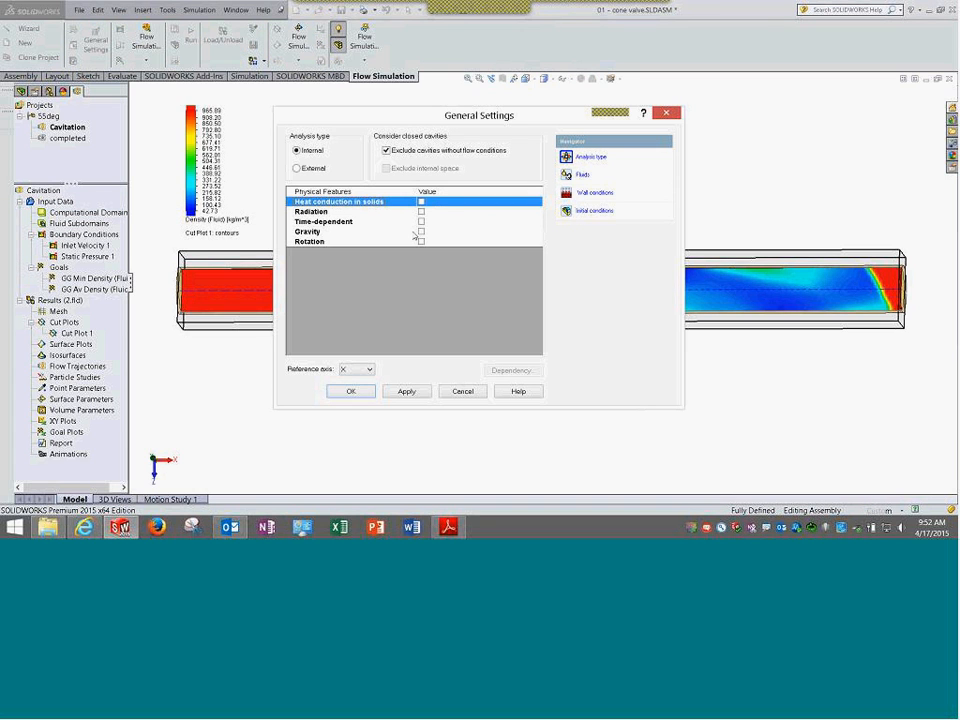
{"action": "left_click", "coordinate": [597, 176]}
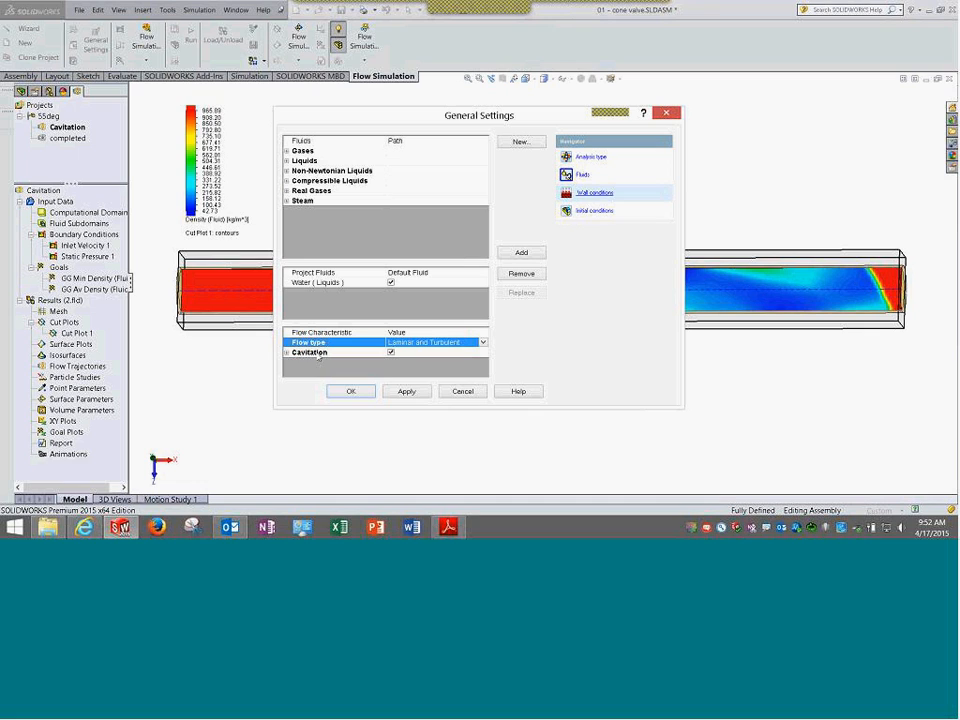
{"action": "left_click", "coordinate": [288, 353]}
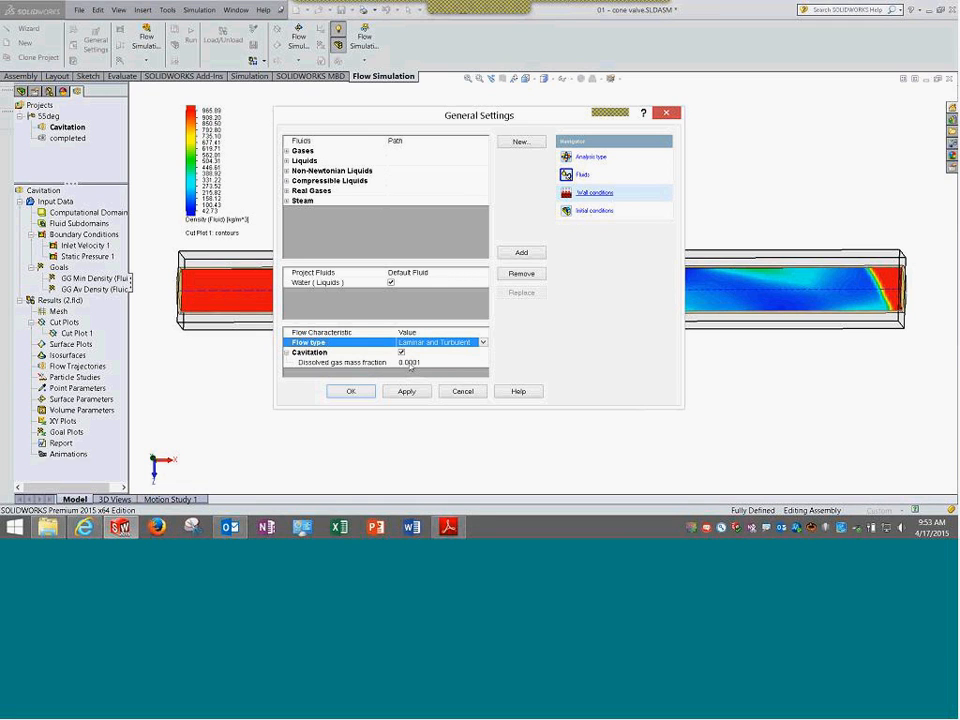
{"action": "left_click", "coordinate": [410, 363]}
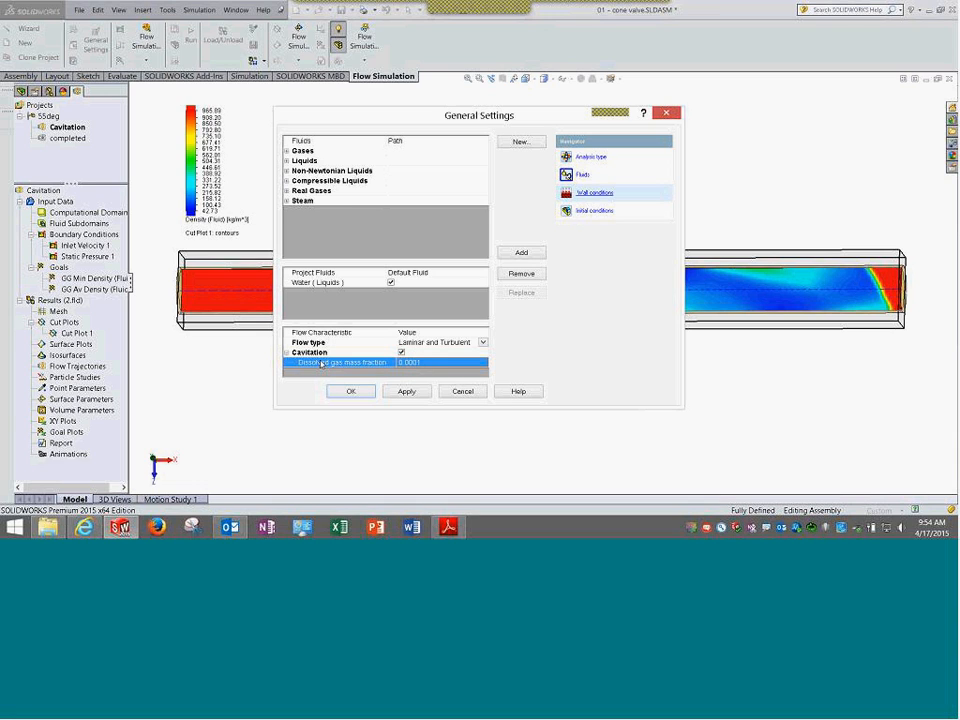
{"action": "left_click", "coordinate": [450, 396]}
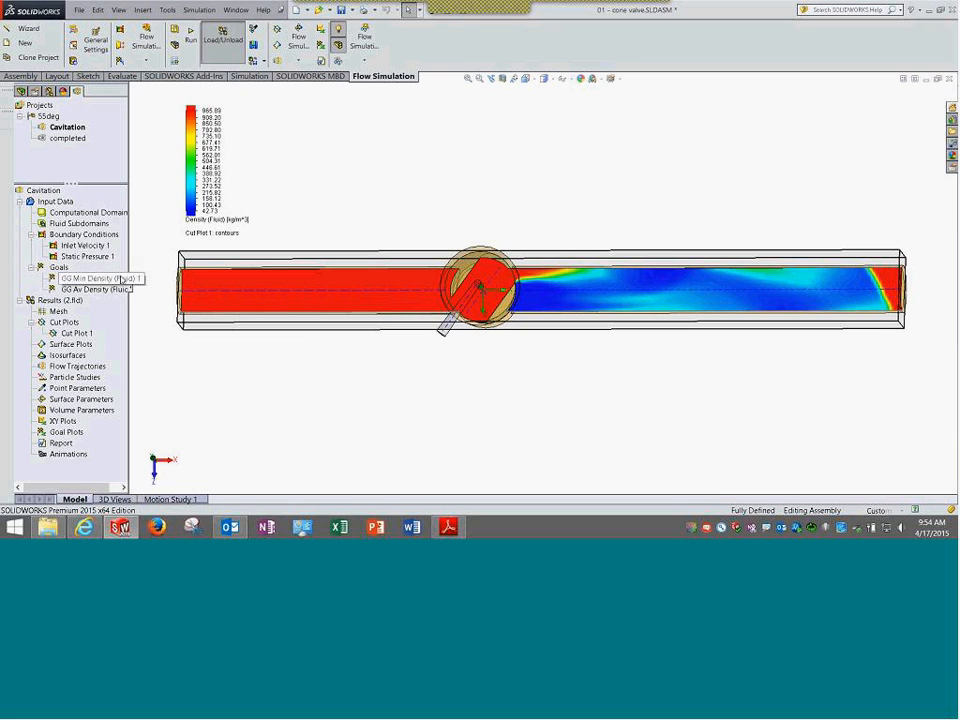
Widen the Flow Simulation project tree to show the full names of the density goals
{"action": "left_click_drag", "start_coordinate": [129, 285], "coordinate": [181, 283]}
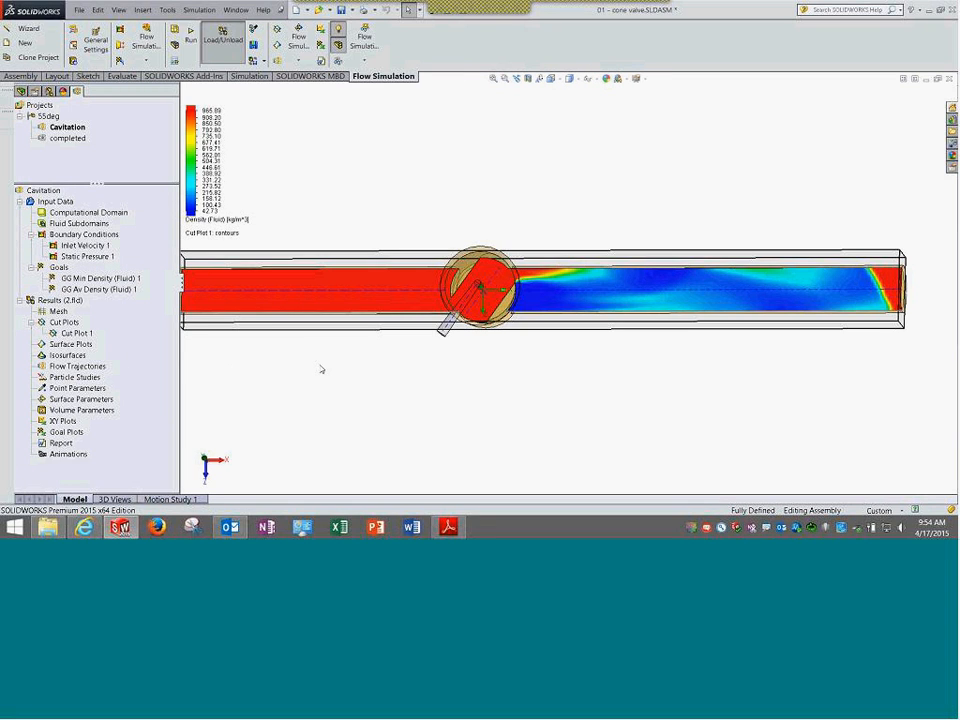
{"action": "scroll", "coordinate": [540, 300], "scroll_direction": "up", "scroll_amount": 5}
{"action": "scroll", "coordinate": [476, 242], "scroll_direction": "down", "scroll_amount": 3}
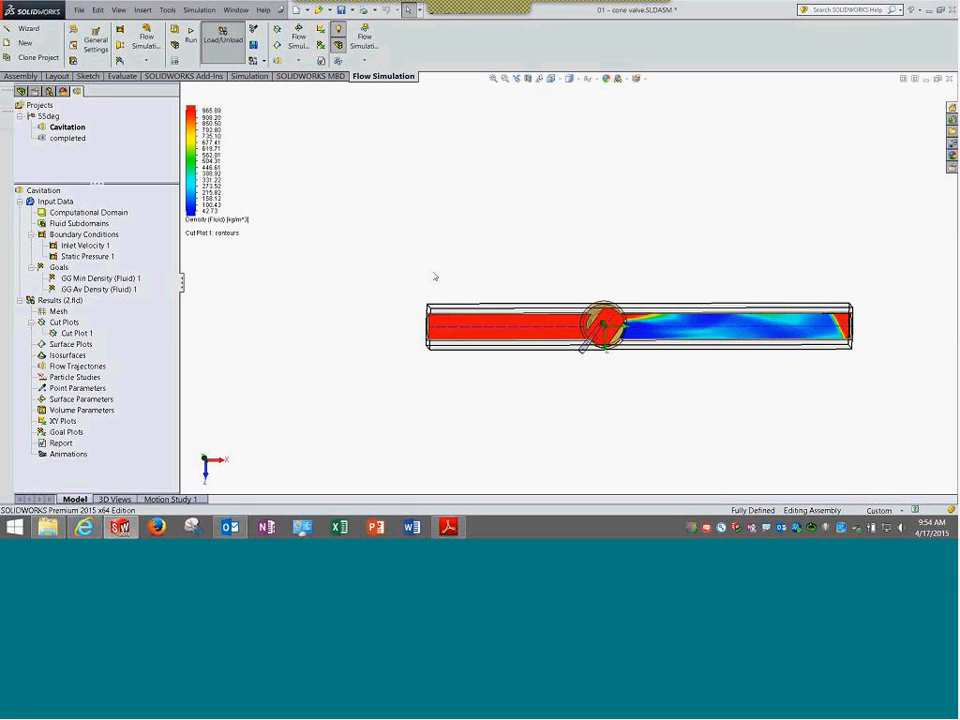
Close the cone valve assembly, saving all modified documents, and open the recent assembly COOK_HOUSE_&.SLDASM
{"action": "left_click", "coordinate": [950, 79]}
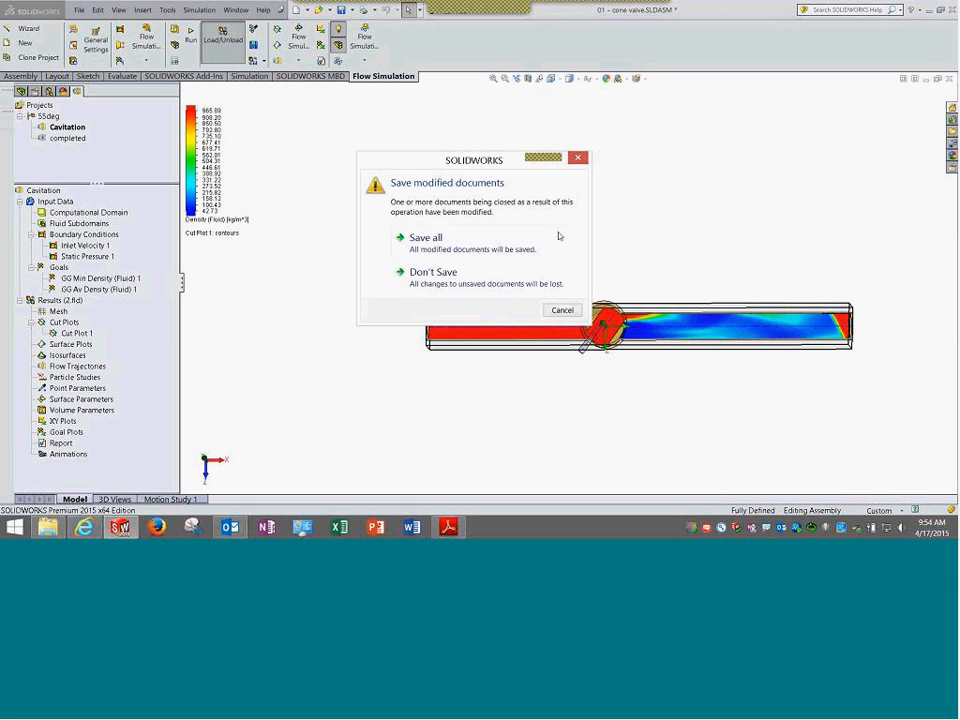
{"action": "left_click", "coordinate": [472, 245]}
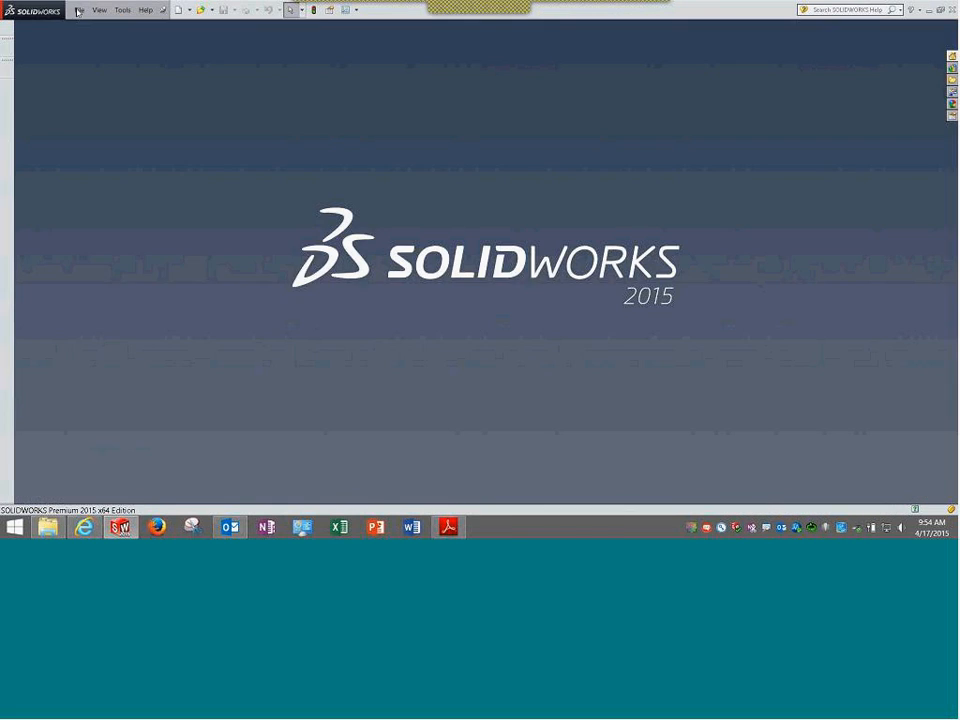
{"action": "left_click", "coordinate": [79, 10]}
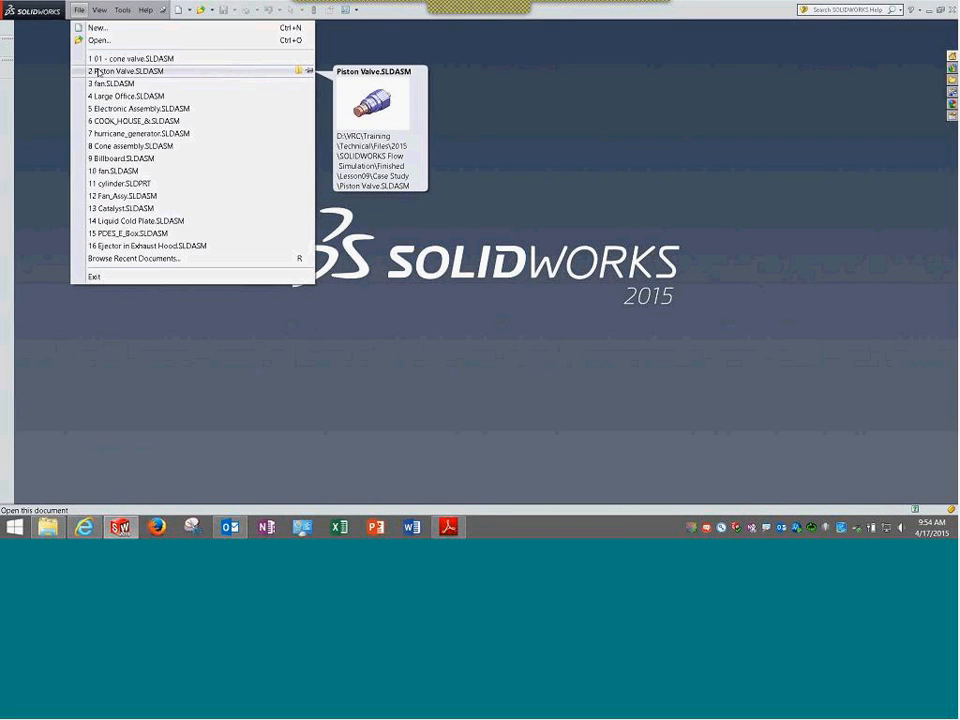
{"action": "left_click", "coordinate": [163, 126]}
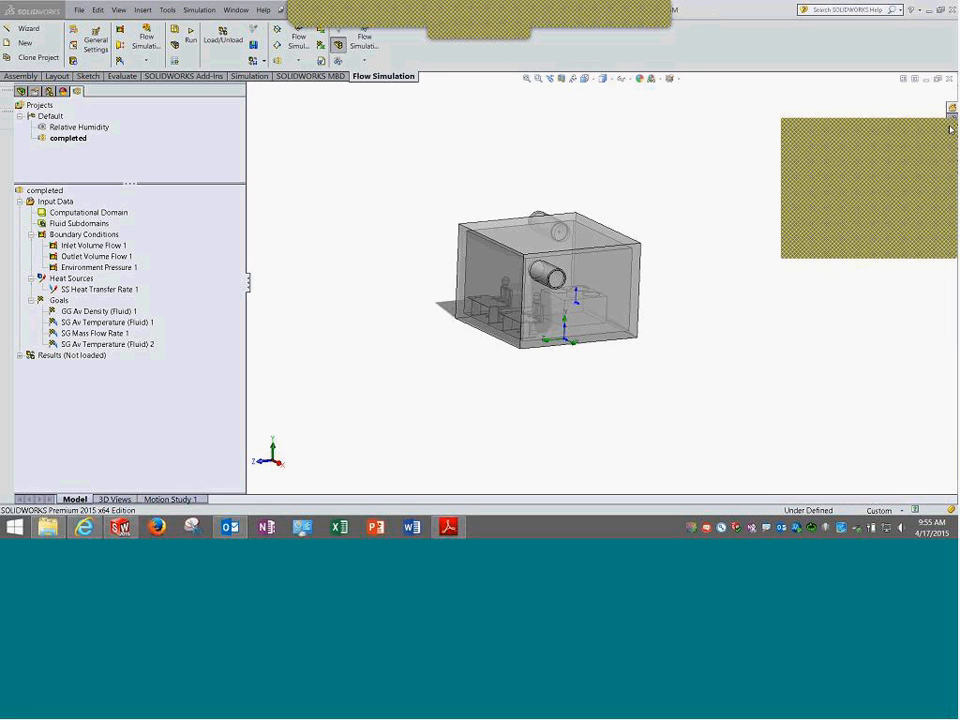
Examine the cook house model, including the room, its two ducts, the stove with the pot, and the seated people
{"action": "left_click", "coordinate": [527, 78]}
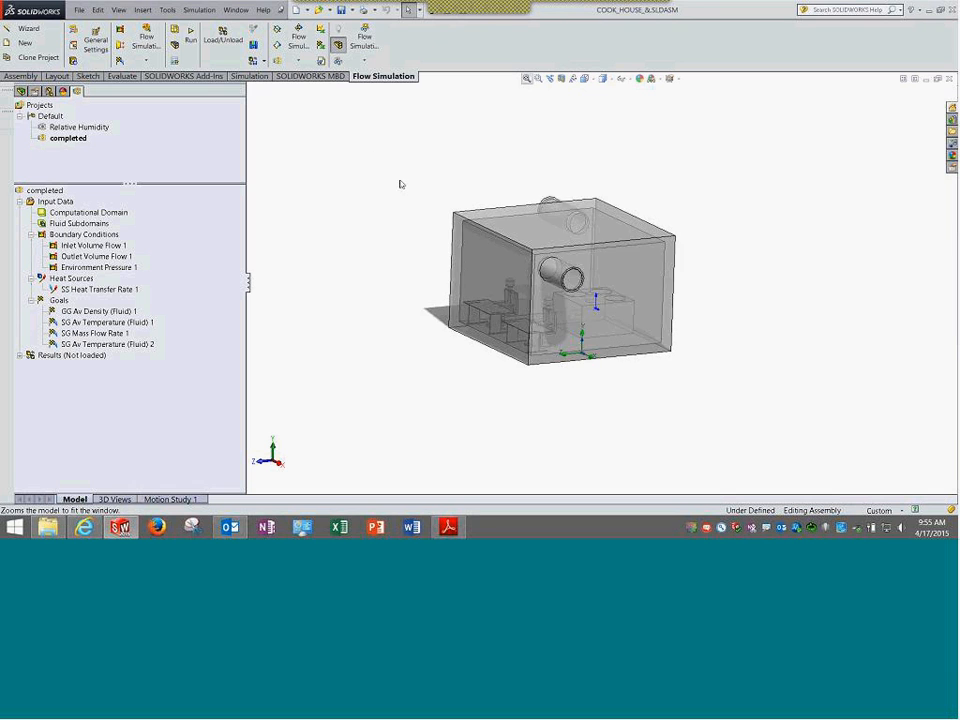
{"action": "middle_click_drag", "start_coordinate": [352, 196], "coordinate": [443, 177]}
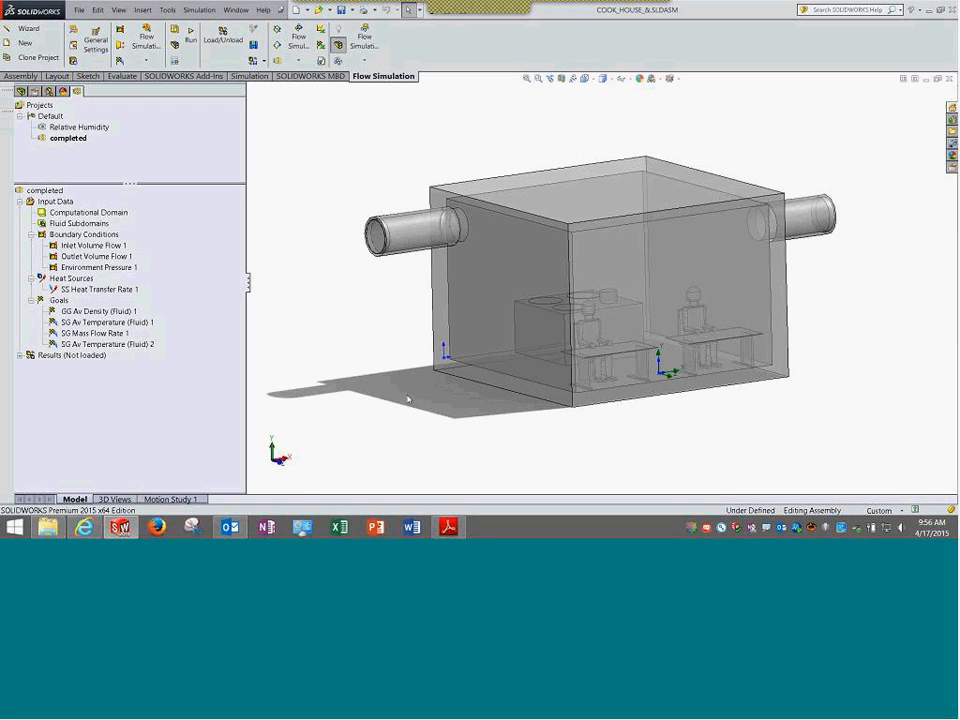
{"action": "mouse_move", "coordinate": [341, 281]}
{"action": "middle_mouse_down"}
{"action": "mouse_move", "coordinate": [350, 260]}
{"action": "mouse_move", "coordinate": [324, 259]}
{"action": "mouse_move", "coordinate": [327, 270]}
{"action": "middle_mouse_up"}
{"action": "scroll", "coordinate": [364, 322], "scroll_direction": "down", "scroll_amount": 1}
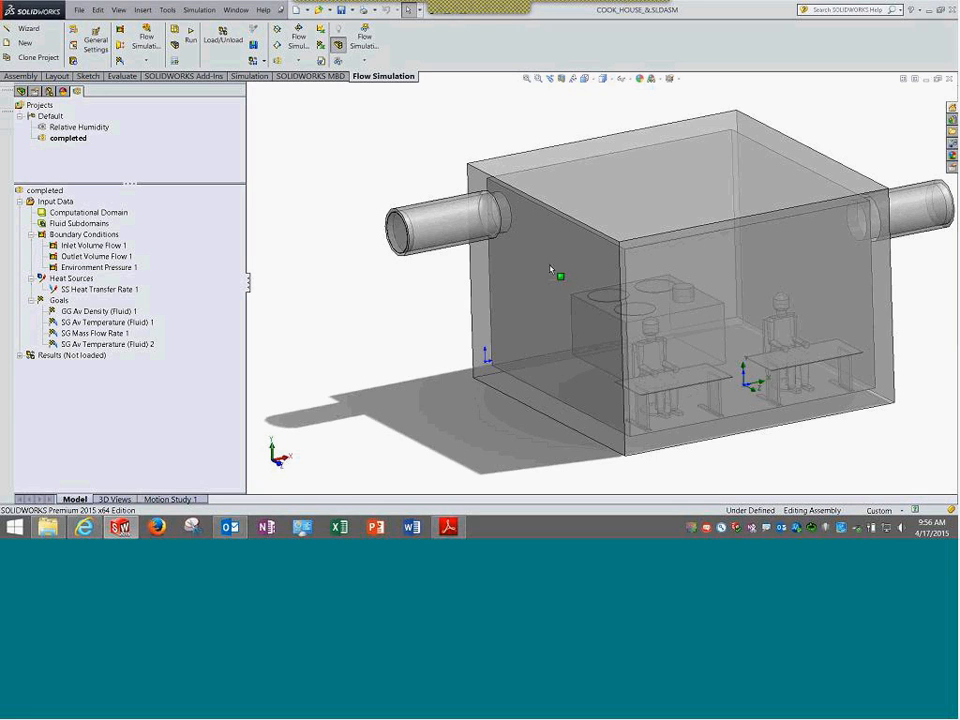
{"action": "scroll", "coordinate": [675, 272], "scroll_direction": "up", "scroll_amount": 3}
{"action": "scroll", "coordinate": [745, 185], "scroll_direction": "down", "scroll_amount": 2}
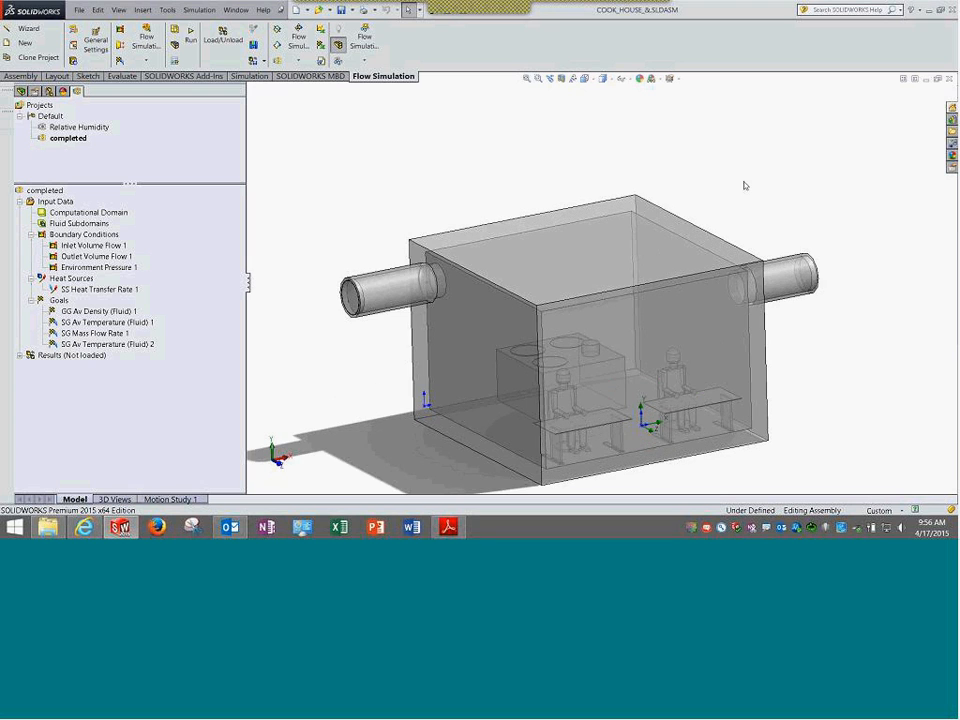
{"action": "middle_click_drag", "start_coordinate": [448, 187], "coordinate": [455, 255]}
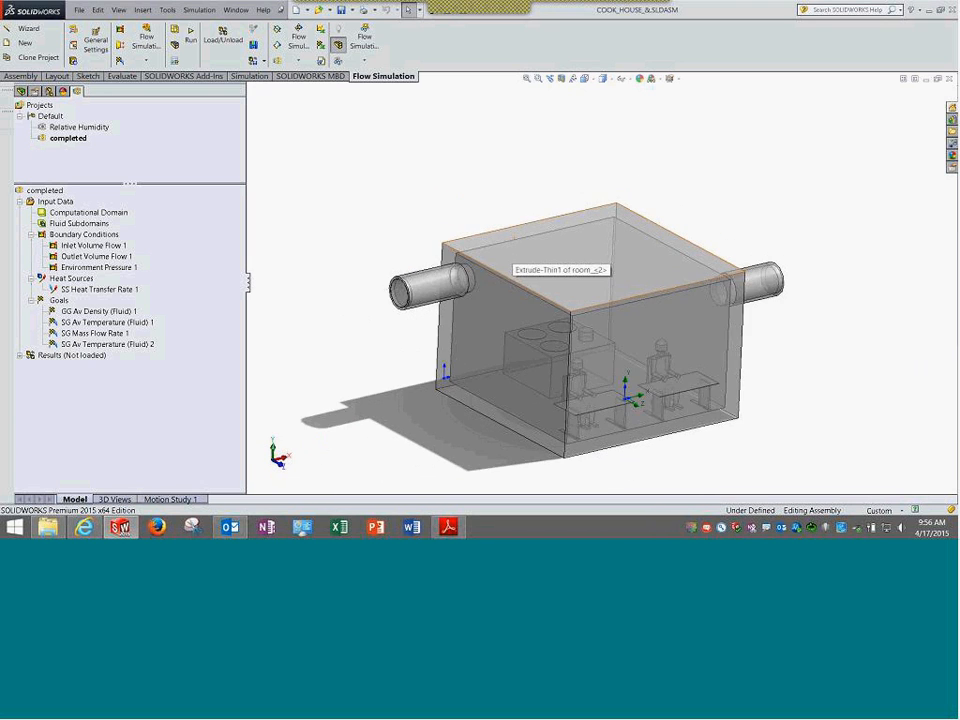
{"action": "scroll", "coordinate": [659, 371], "scroll_direction": "down", "scroll_amount": 1}
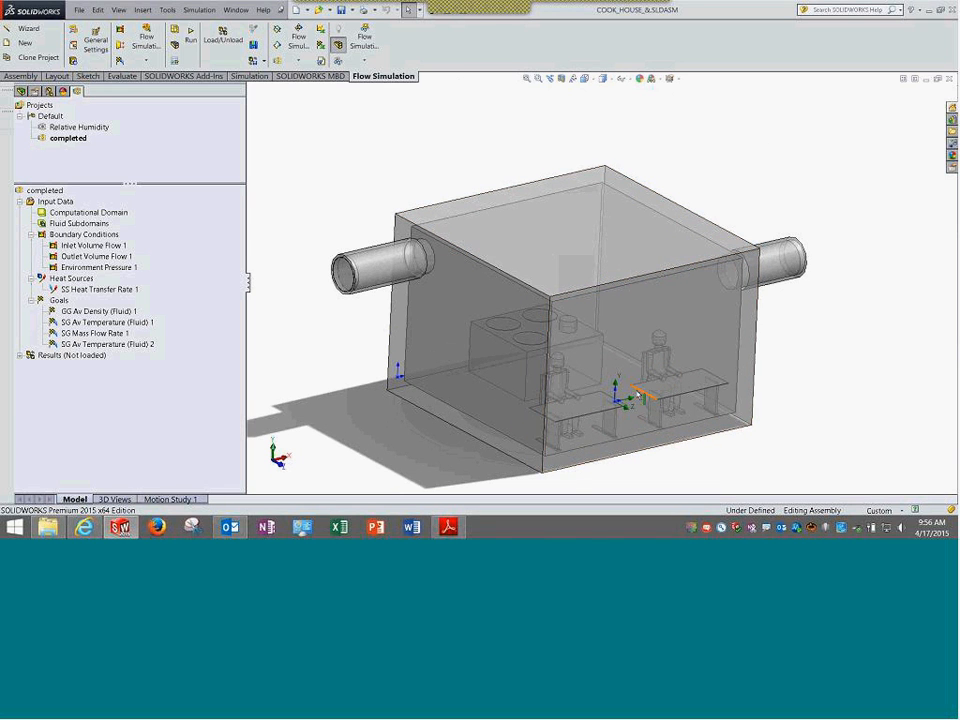
{"action": "scroll", "coordinate": [633, 386], "scroll_direction": "down", "scroll_amount": 3}
{"action": "scroll", "coordinate": [620, 377], "scroll_direction": "up", "scroll_amount": 2}
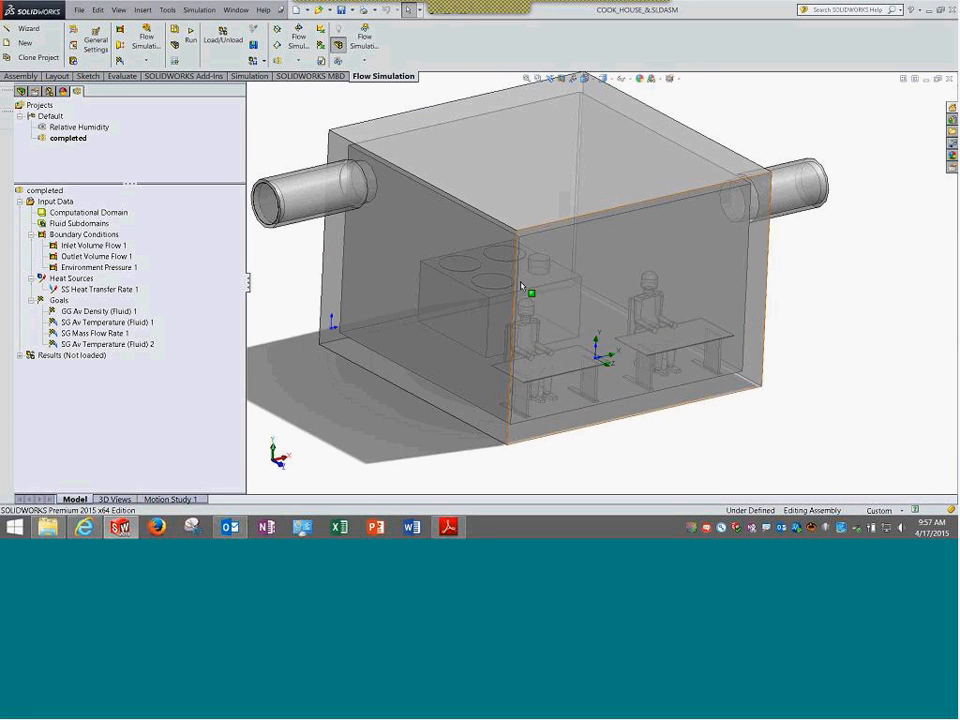
{"action": "scroll", "coordinate": [470, 294], "scroll_direction": "down", "scroll_amount": 3}
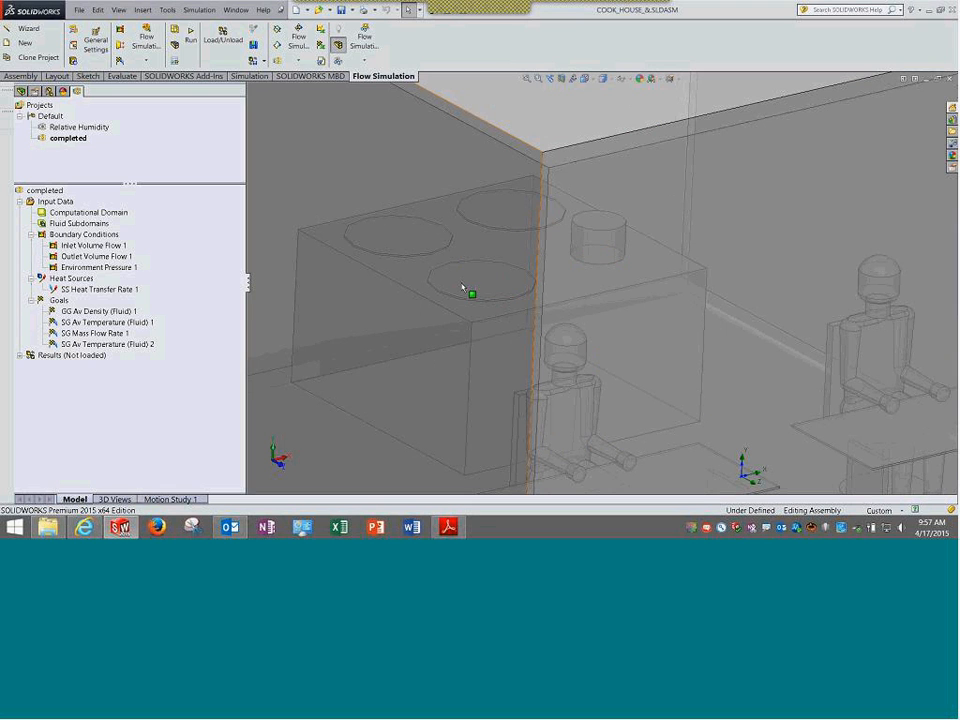
{"action": "scroll", "coordinate": [527, 257], "scroll_direction": "up", "scroll_amount": 10}
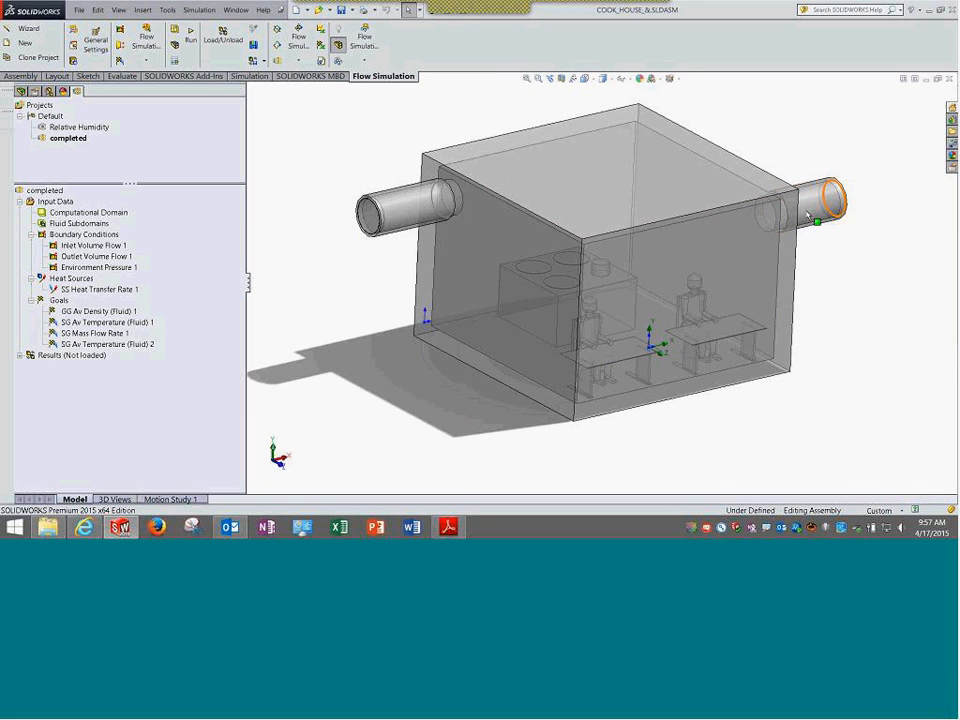
Inspect where Inlet Volume Flow 1, Outlet Volume Flow 1 and Environment Pressure 1 are applied in the completed project
{"action": "left_click", "coordinate": [91, 246]}
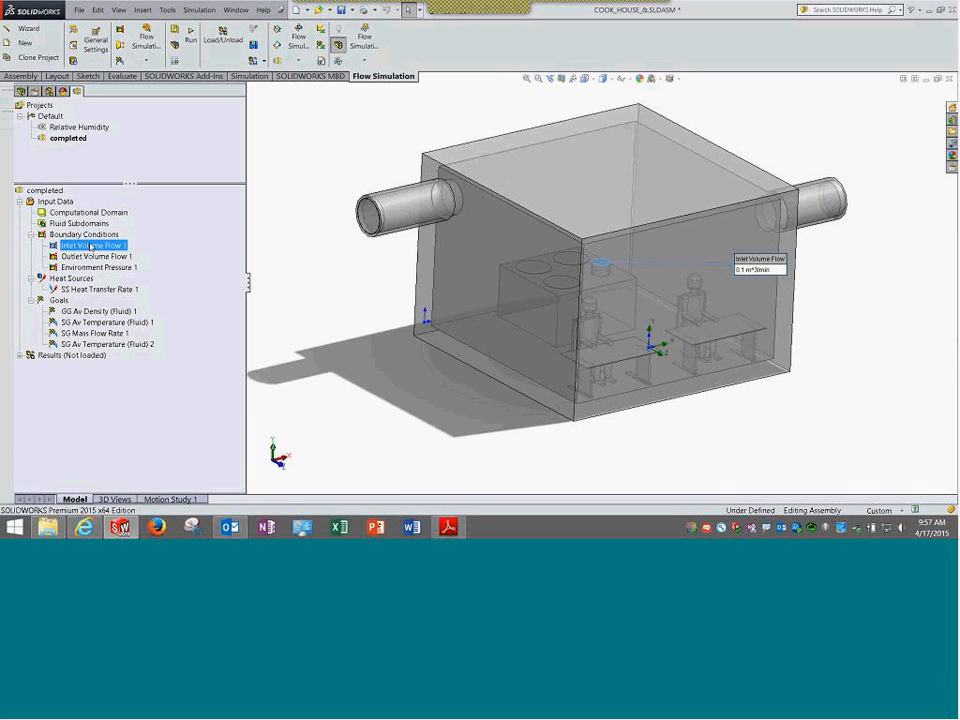
{"action": "right_click", "coordinate": [91, 246]}
{"action": "left_click", "coordinate": [74, 257]}
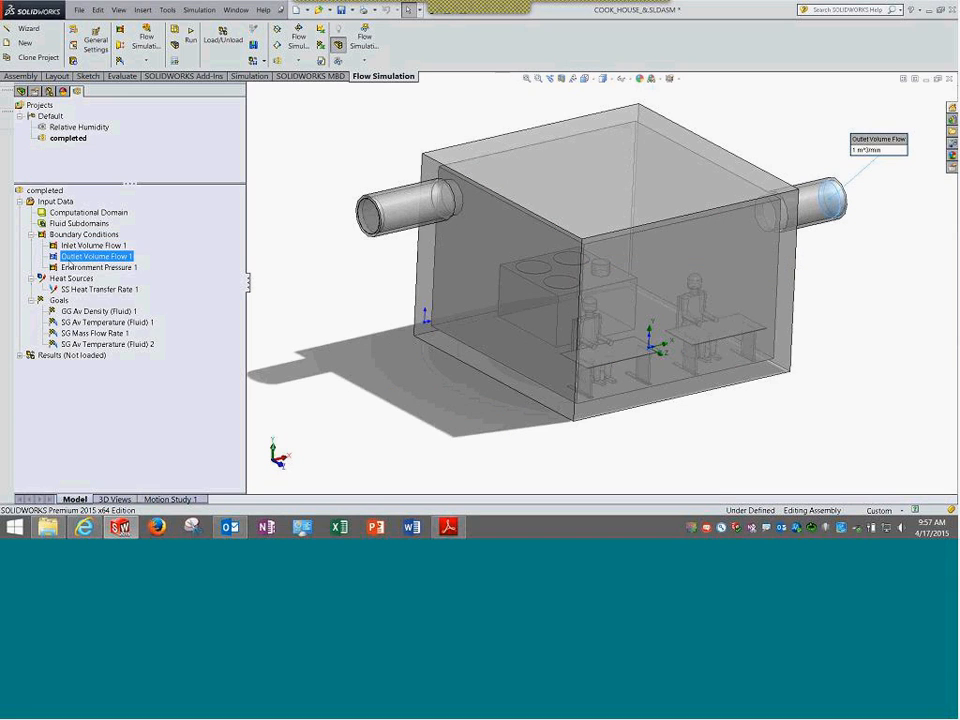
{"action": "left_click", "coordinate": [69, 267]}
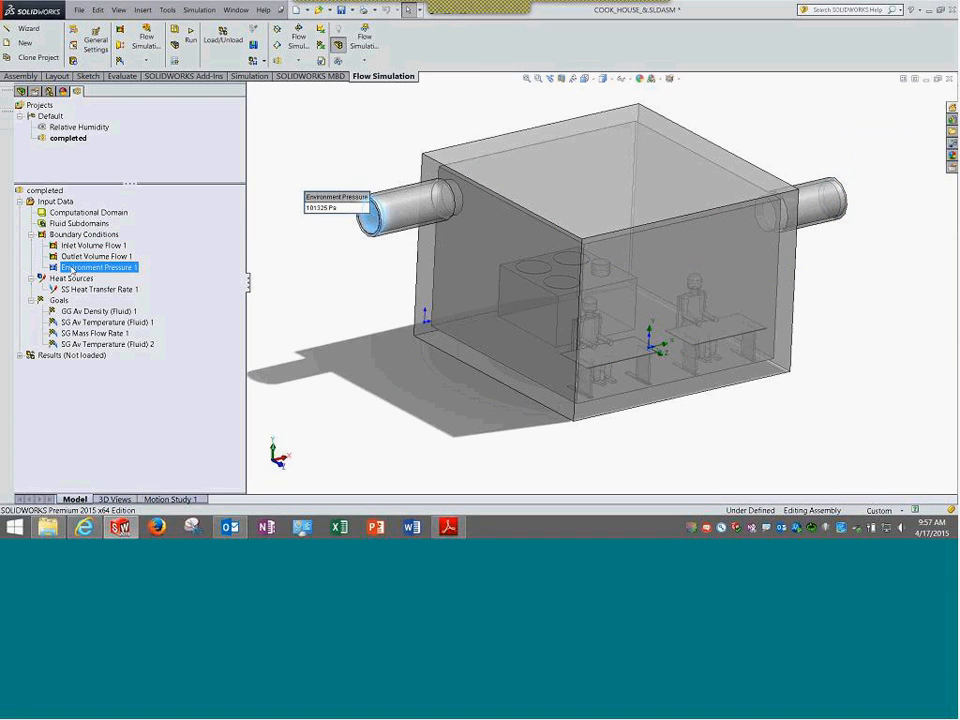
Recheck where Outlet Volume Flow 1 is applied and review the analysis type and gravity components in the project's general settings
{"action": "left_click", "coordinate": [74, 257]}
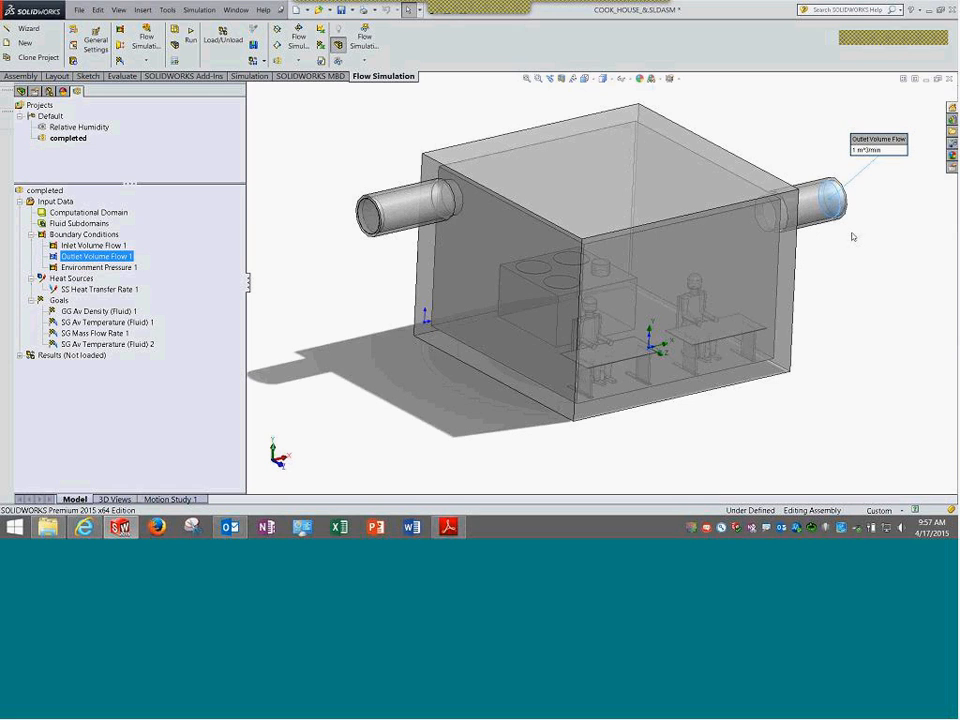
{"action": "left_click", "coordinate": [287, 273]}
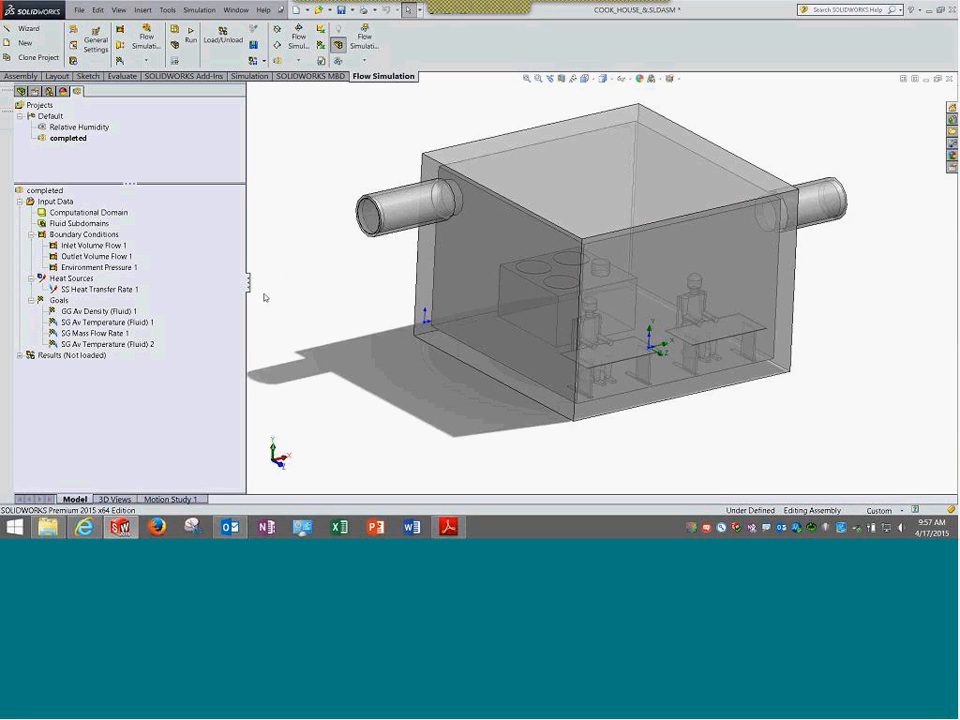
{"action": "right_click", "coordinate": [67, 204]}
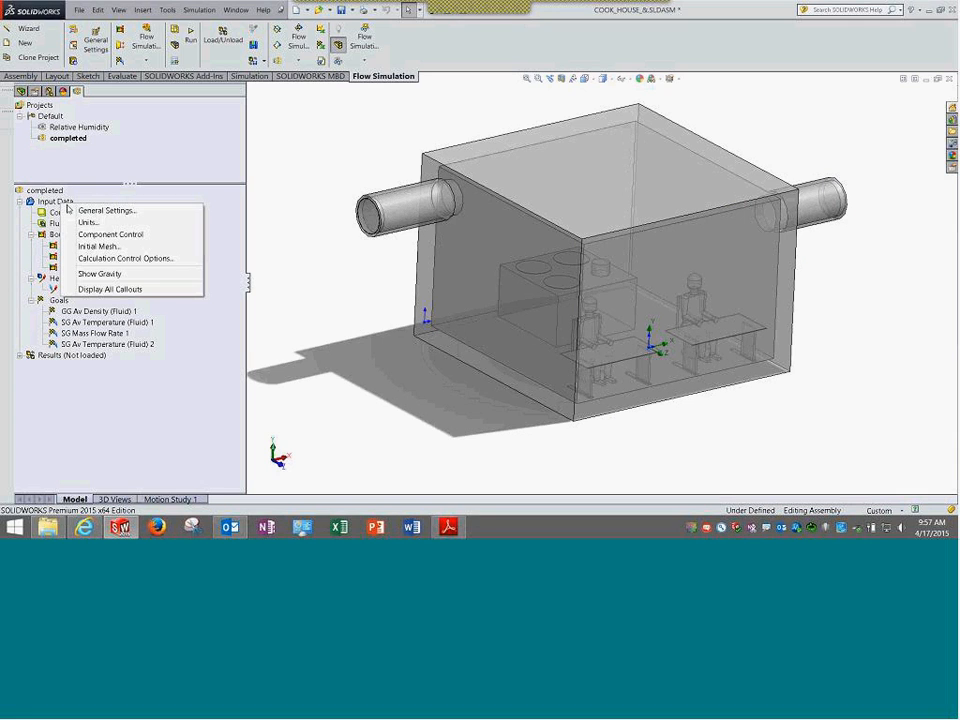
{"action": "left_click", "coordinate": [70, 210]}
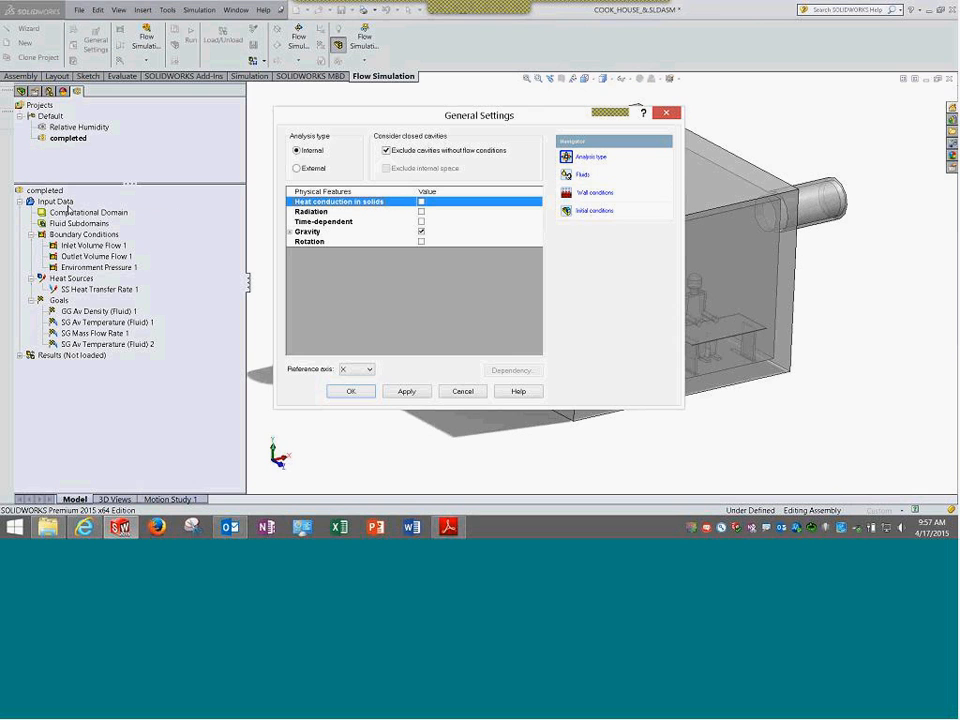
{"action": "left_click", "coordinate": [290, 232]}
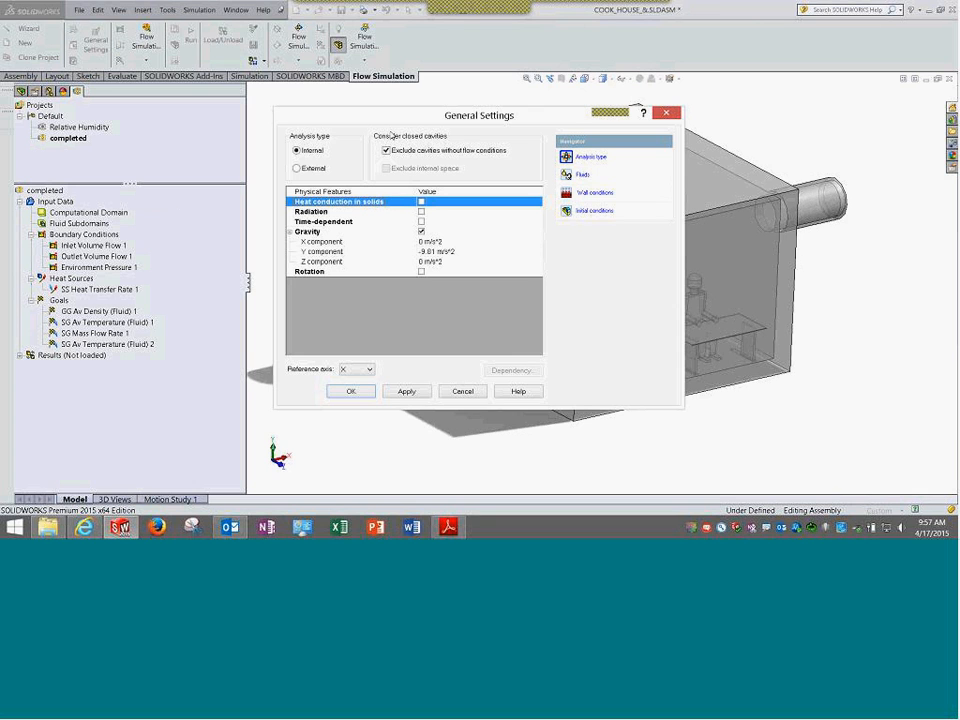
{"action": "left_click_drag", "start_coordinate": [400, 115], "coordinate": [170, 49]}
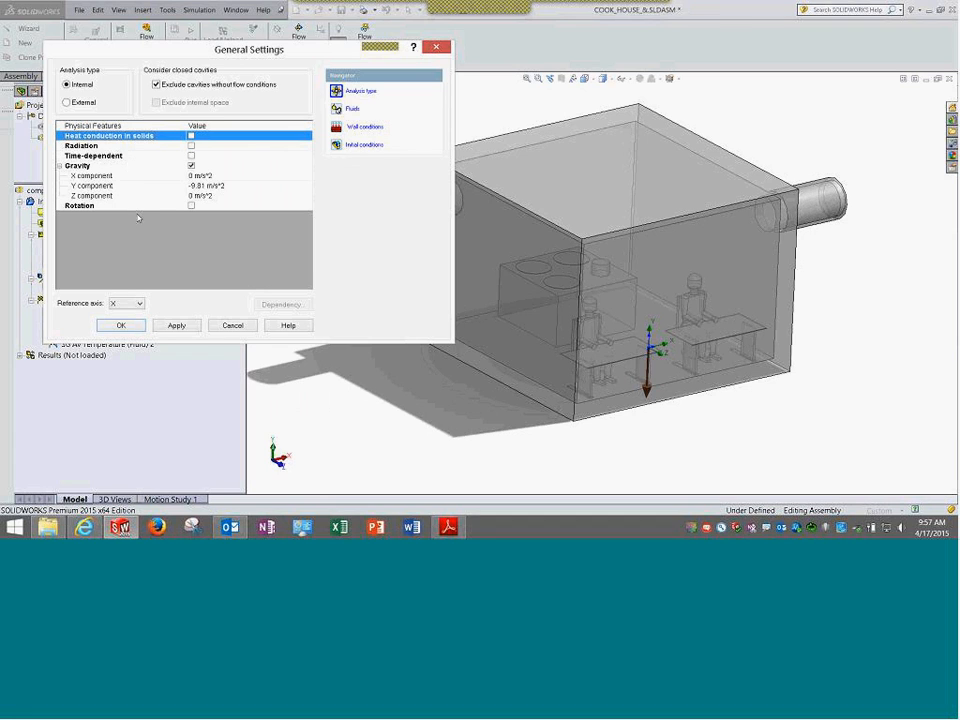
Review the project fluid and flow characteristics in the general settings, and try turning off the Humidity option
{"action": "left_click", "coordinate": [389, 116]}
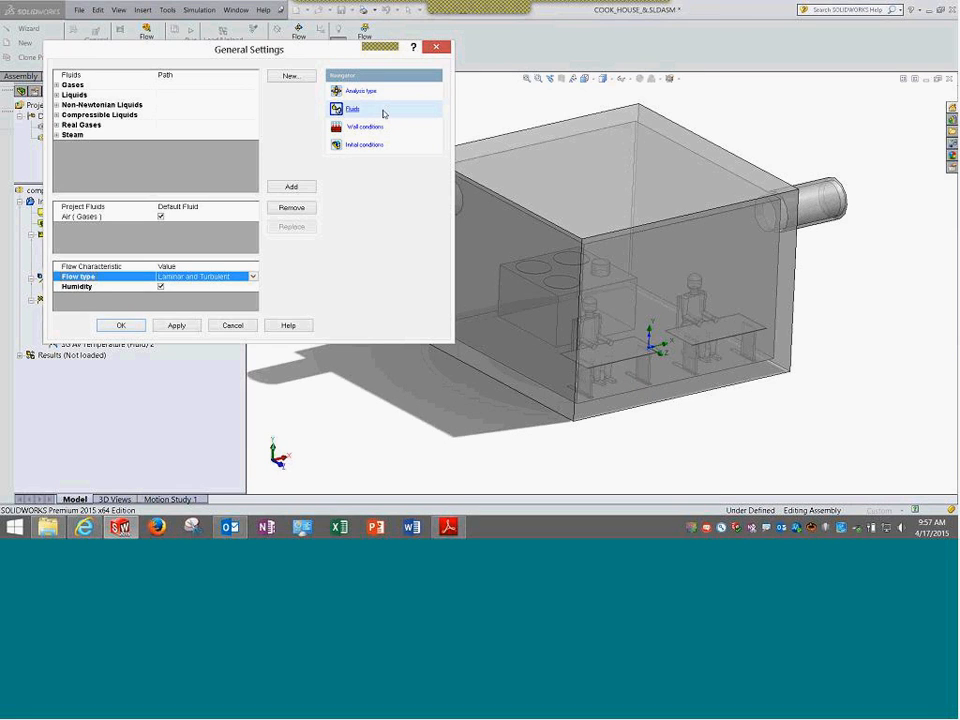
{"action": "mouse_move", "coordinate": [297, 50]}
{"action": "left_mouse_down"}
{"action": "mouse_move", "coordinate": [265, 12]}
{"action": "mouse_move", "coordinate": [284, 35]}
{"action": "left_mouse_up"}
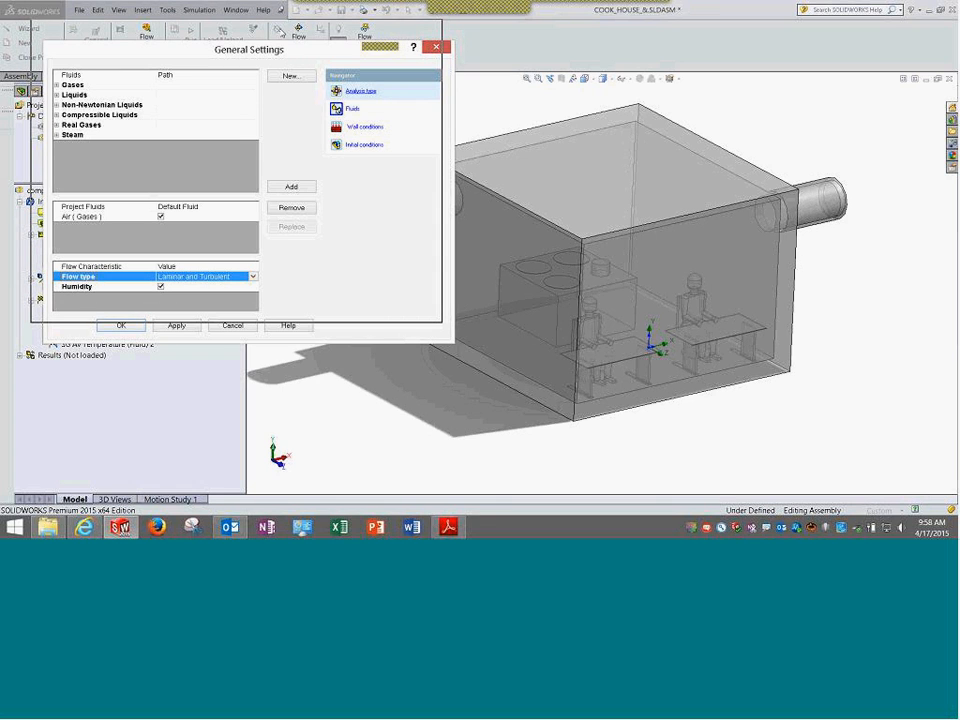
{"action": "left_click_drag", "start_coordinate": [284, 35], "coordinate": [284, 35]}
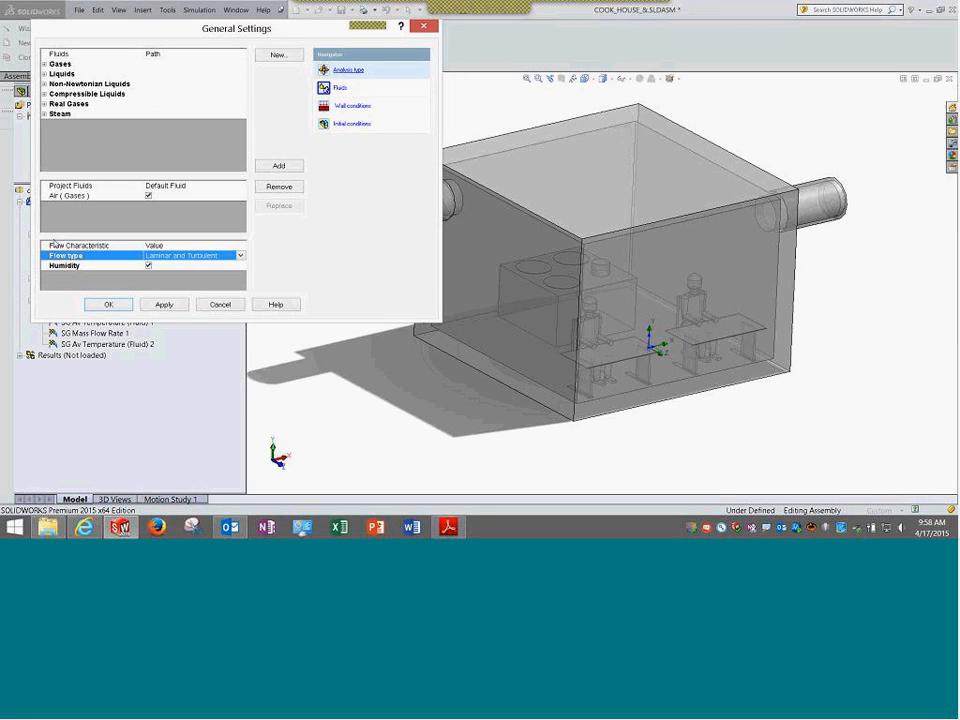
{"action": "left_click", "coordinate": [77, 197]}
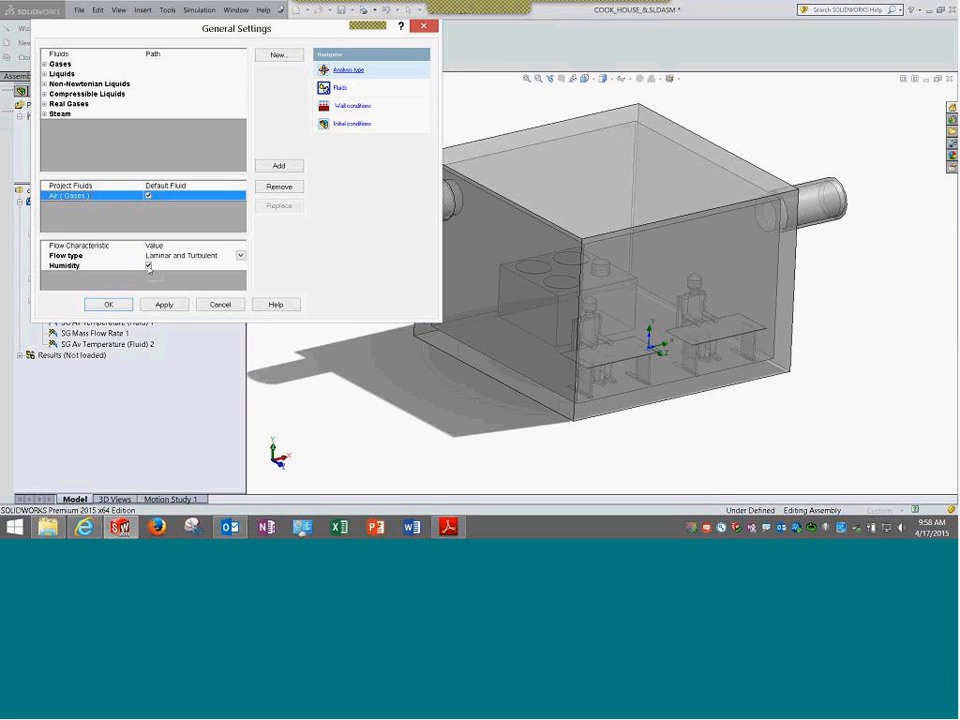
{"action": "left_click", "coordinate": [148, 266]}
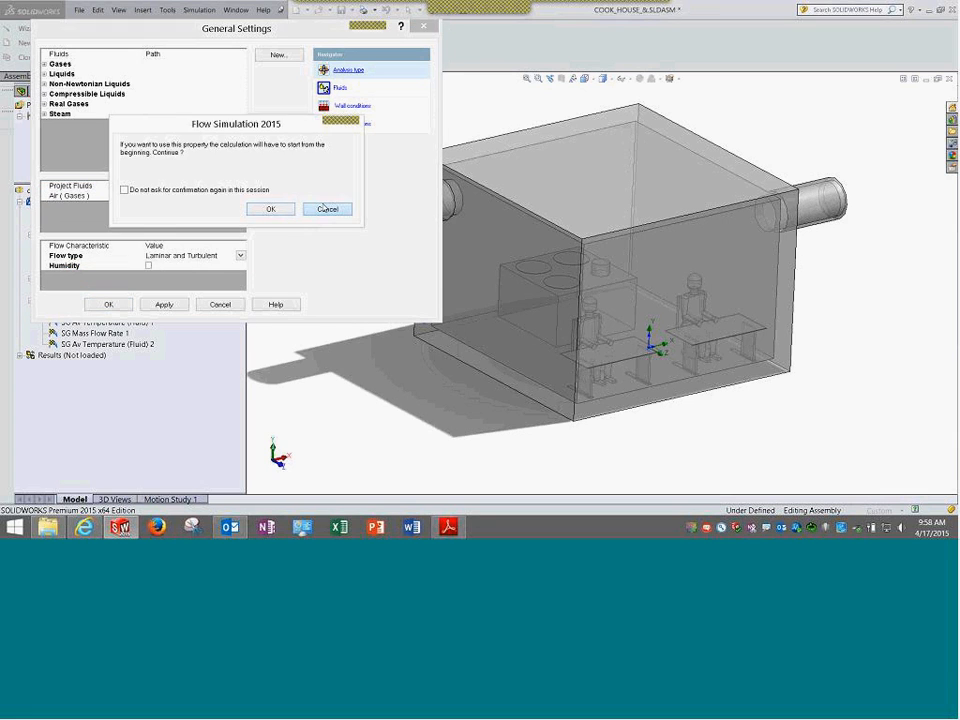
{"action": "left_click", "coordinate": [326, 209]}
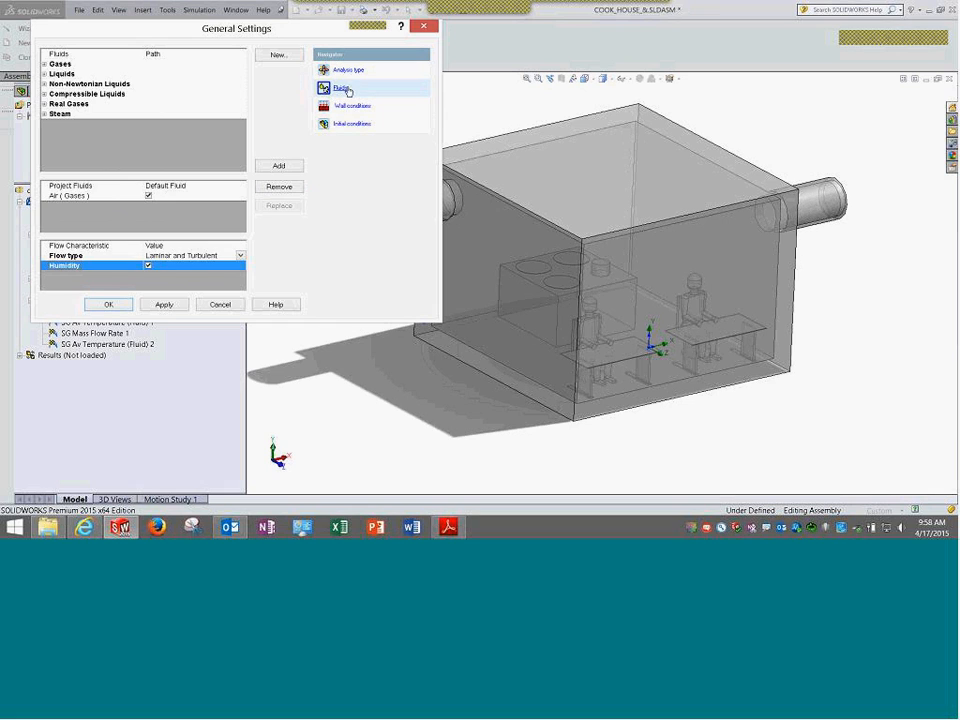
Review the default wall conditions and the initial conditions' humidity parameters, and close the general settings without changes
{"action": "left_click", "coordinate": [352, 106]}
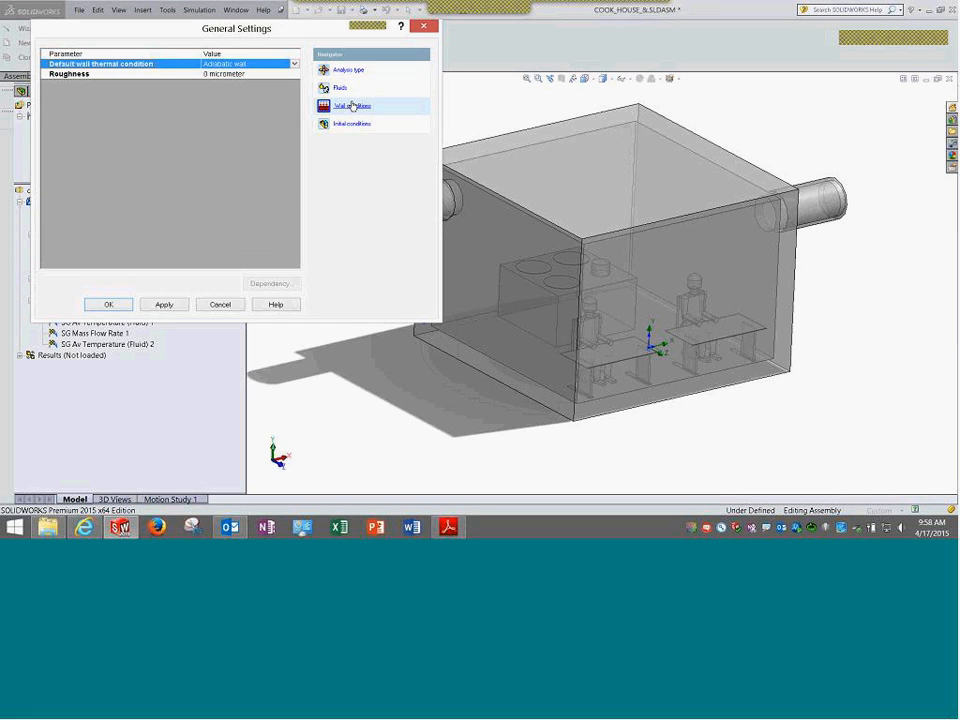
{"action": "left_click", "coordinate": [351, 124]}
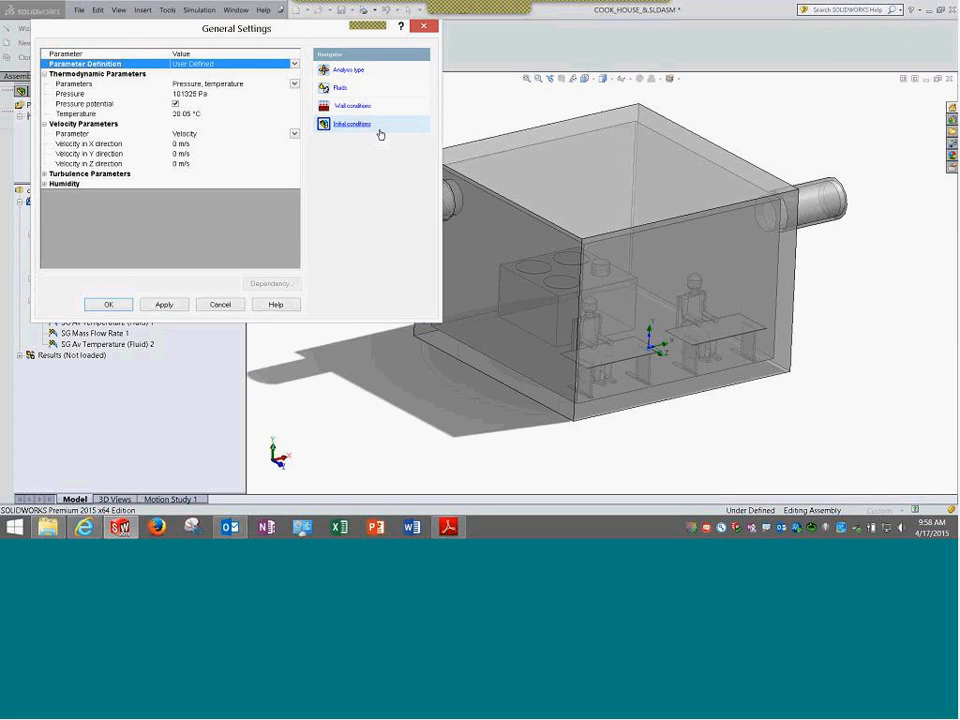
{"action": "left_click", "coordinate": [44, 184]}
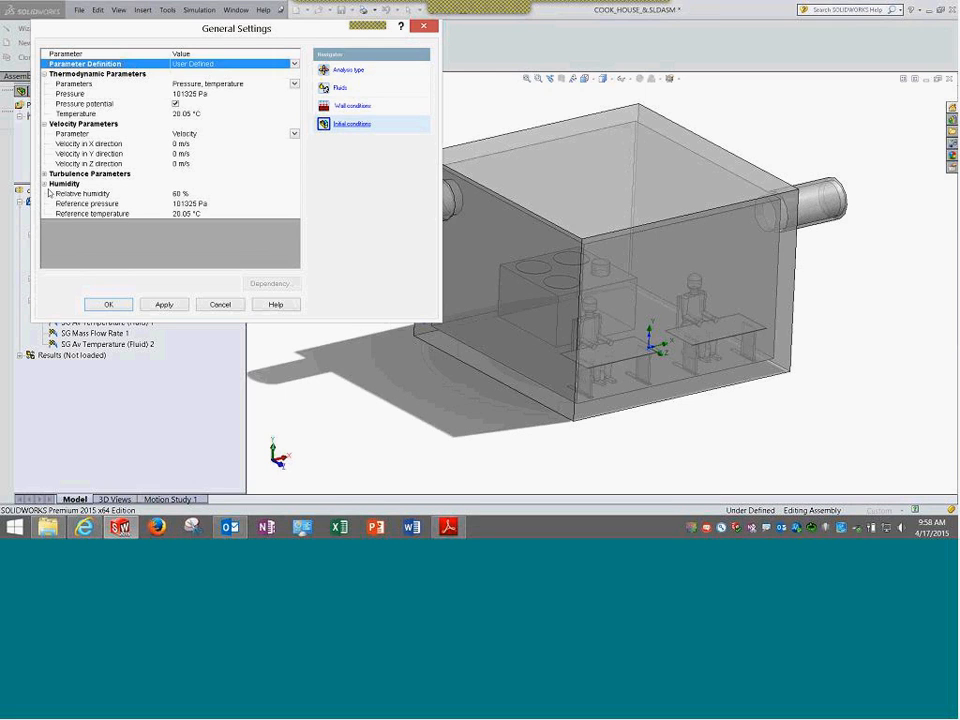
{"action": "left_click", "coordinate": [186, 195]}
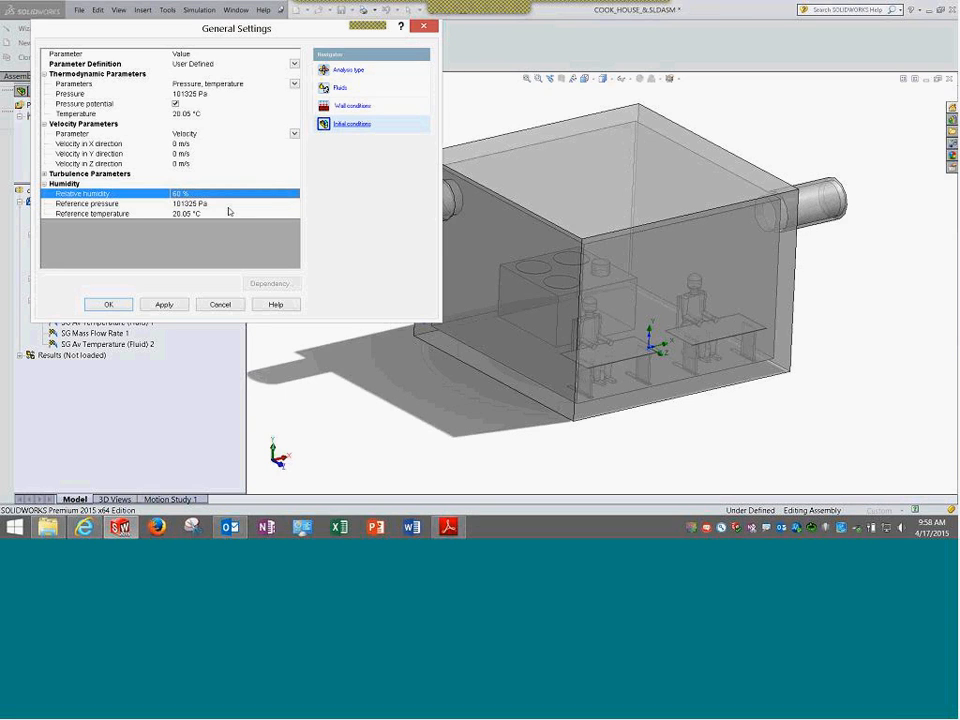
{"action": "left_click", "coordinate": [220, 307]}
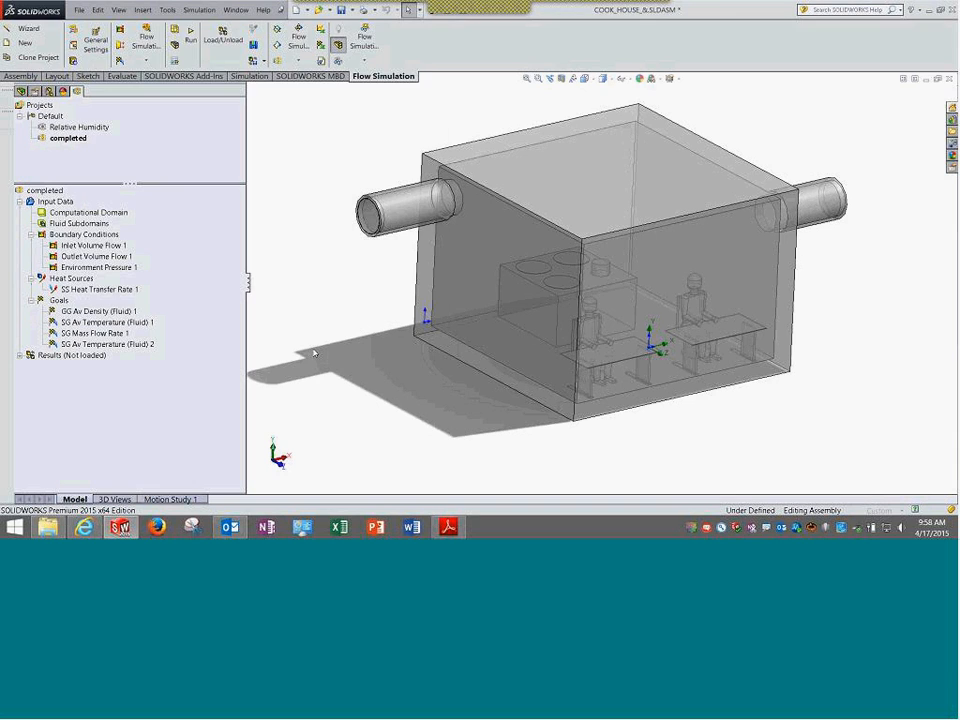
Review the humidity parameters of Inlet Volume Flow 1 on the pot's top face, and close its definition without changes
{"action": "left_click", "coordinate": [100, 246]}
{"action": "right_click", "coordinate": [112, 249]}
{"action": "left_click", "coordinate": [120, 255]}
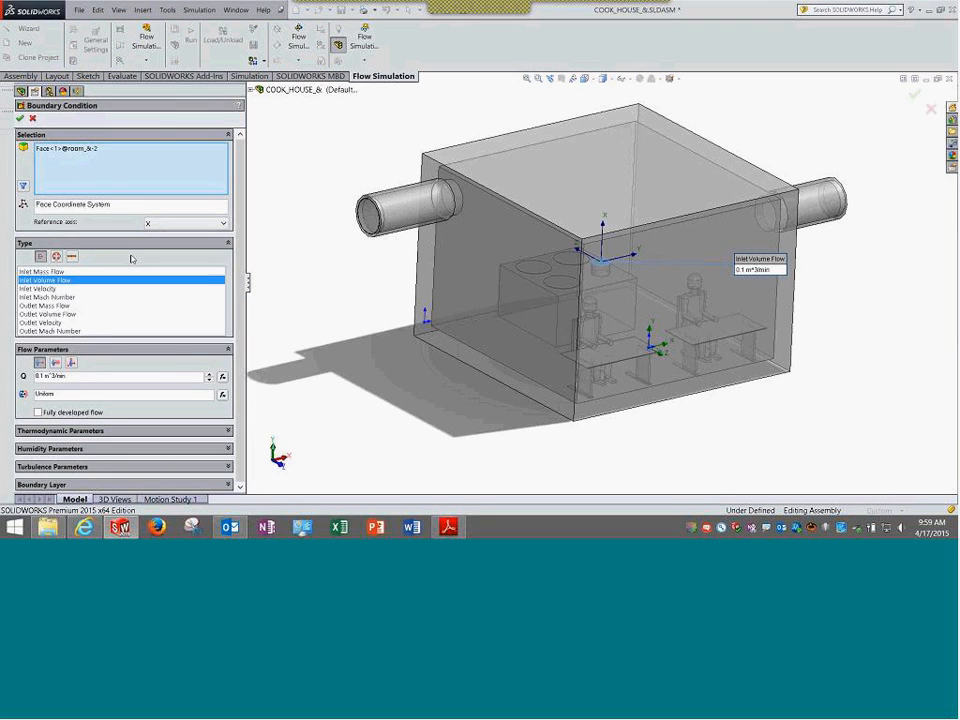
{"action": "left_click", "coordinate": [228, 450]}
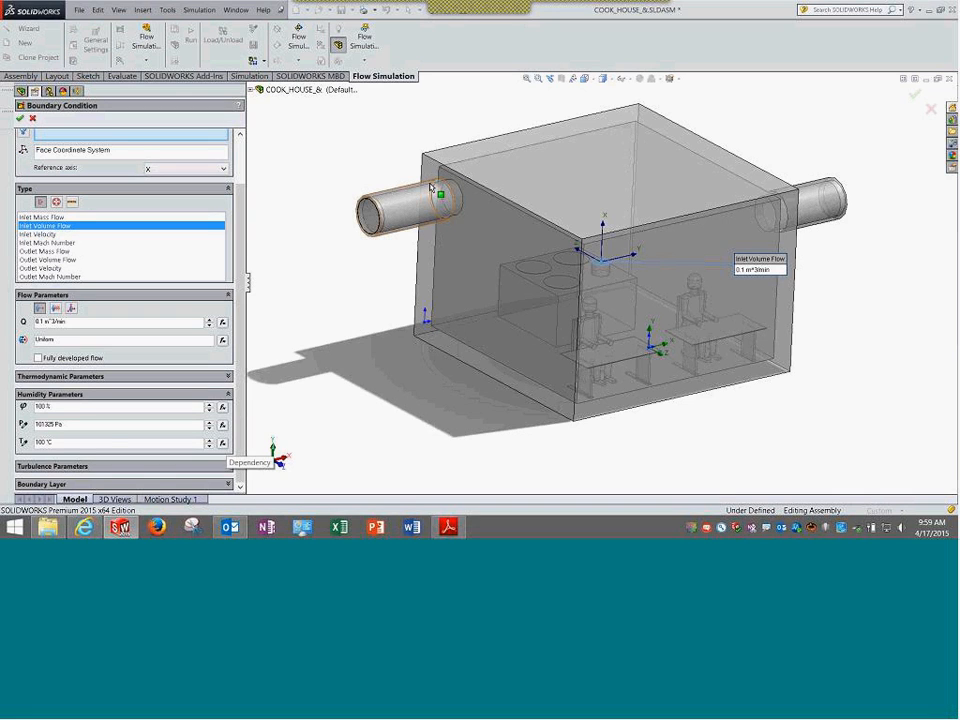
{"action": "left_click_drag", "start_coordinate": [83, 410], "coordinate": [18, 411]}
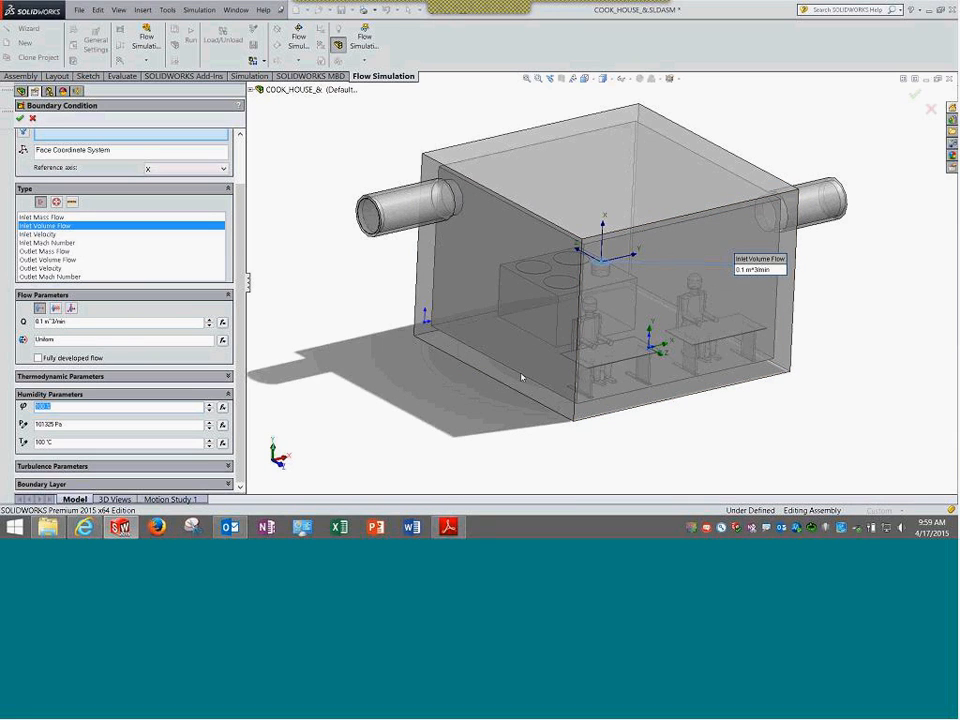
{"action": "scroll", "coordinate": [577, 258], "scroll_direction": "down", "scroll_amount": 5}
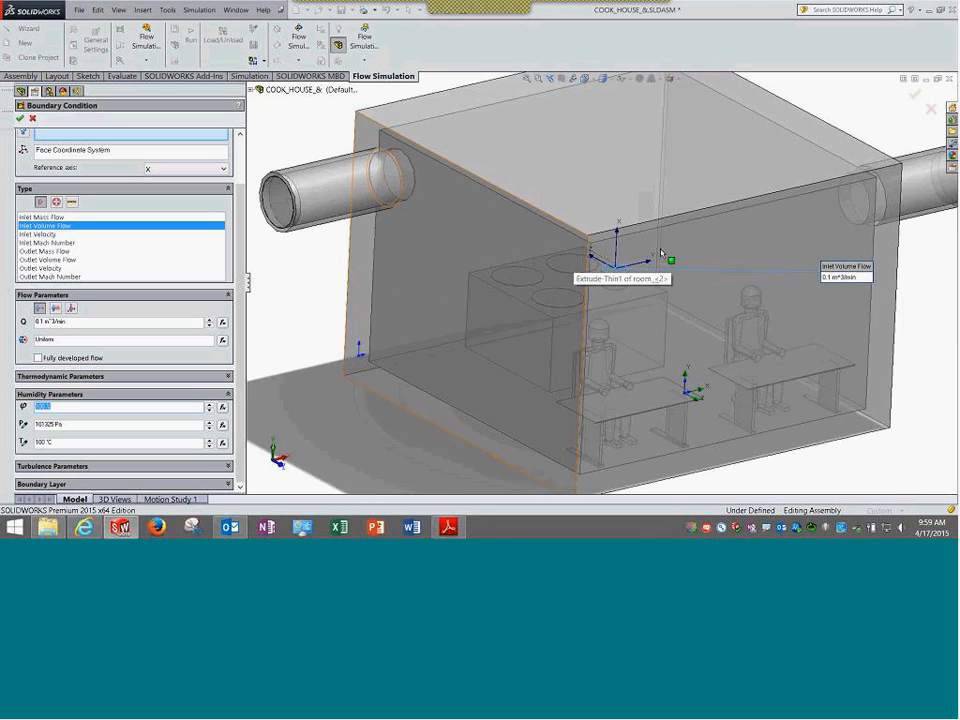
{"action": "scroll", "coordinate": [681, 301], "scroll_direction": "up", "scroll_amount": 5}
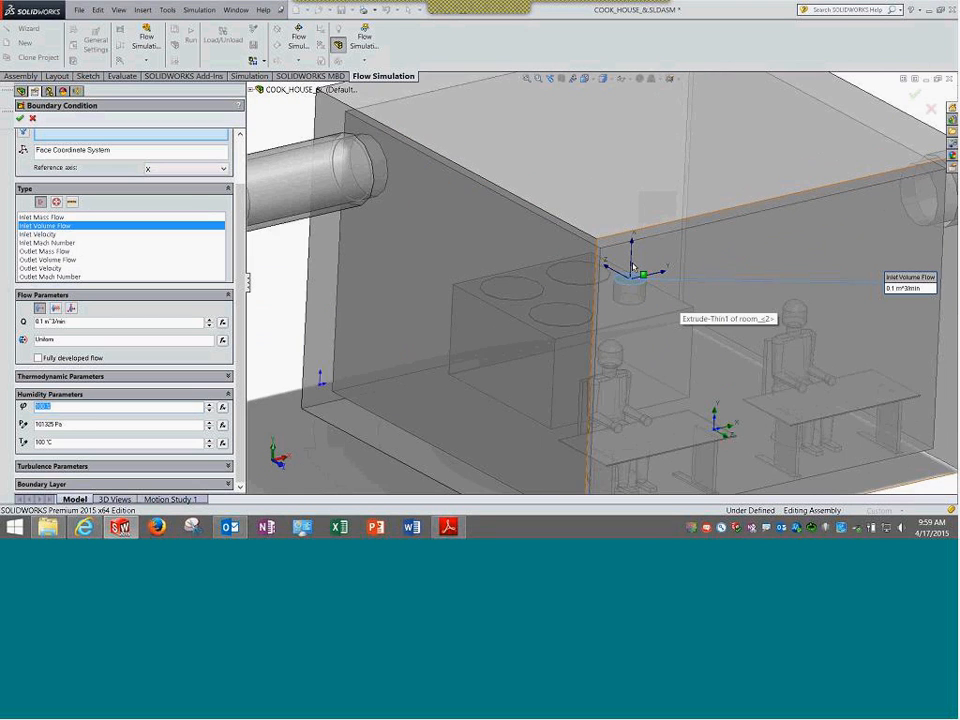
{"action": "scroll", "coordinate": [624, 280], "scroll_direction": "down", "scroll_amount": 2}
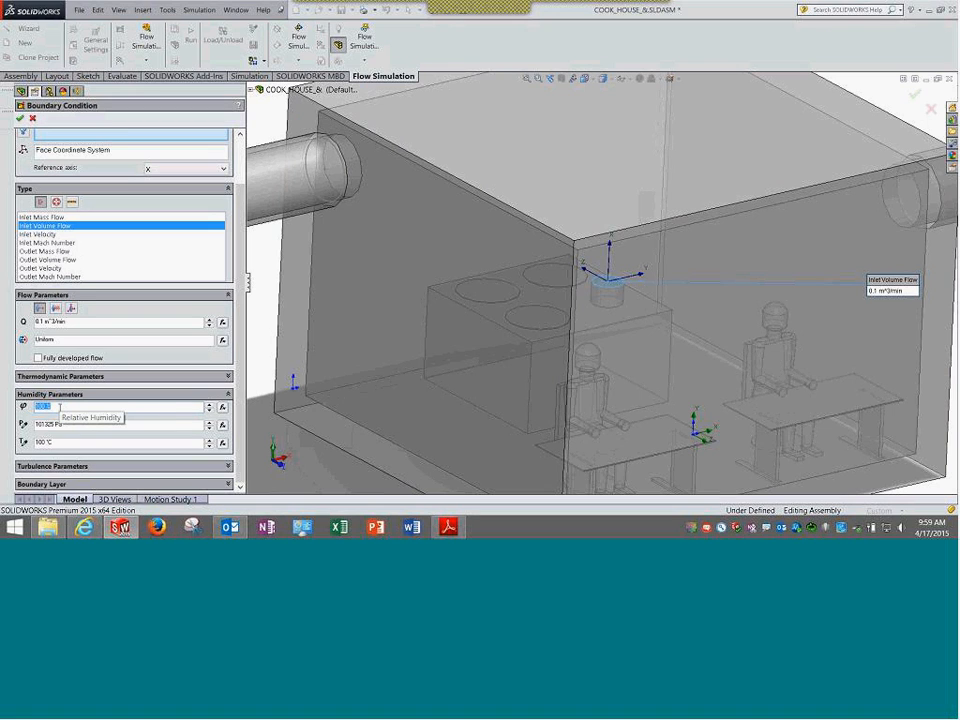
{"action": "left_click_drag", "start_coordinate": [64, 442], "coordinate": [1, 449]}
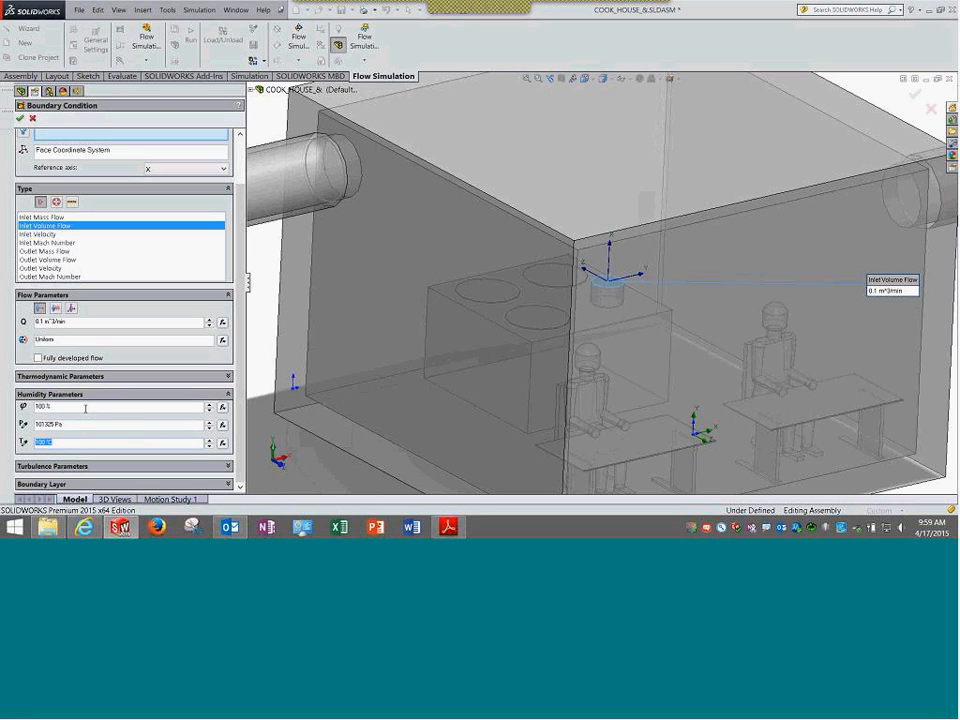
{"action": "left_click_drag", "start_coordinate": [86, 405], "coordinate": [2, 430]}
{"action": "left_click", "coordinate": [33, 118]}
Review the selected burner faces and power defined for the SS Heat Transfer Rate 1 surface source on the stove
{"action": "scroll", "coordinate": [404, 274], "scroll_direction": "down", "scroll_amount": 5}
{"action": "mouse_move", "coordinate": [524, 321]}
{"action": "middle_mouse_down"}
{"action": "mouse_move", "coordinate": [501, 296]}
{"action": "mouse_move", "coordinate": [529, 270]}
{"action": "mouse_move", "coordinate": [499, 317]}
{"action": "mouse_move", "coordinate": [517, 316]}
{"action": "middle_mouse_up"}
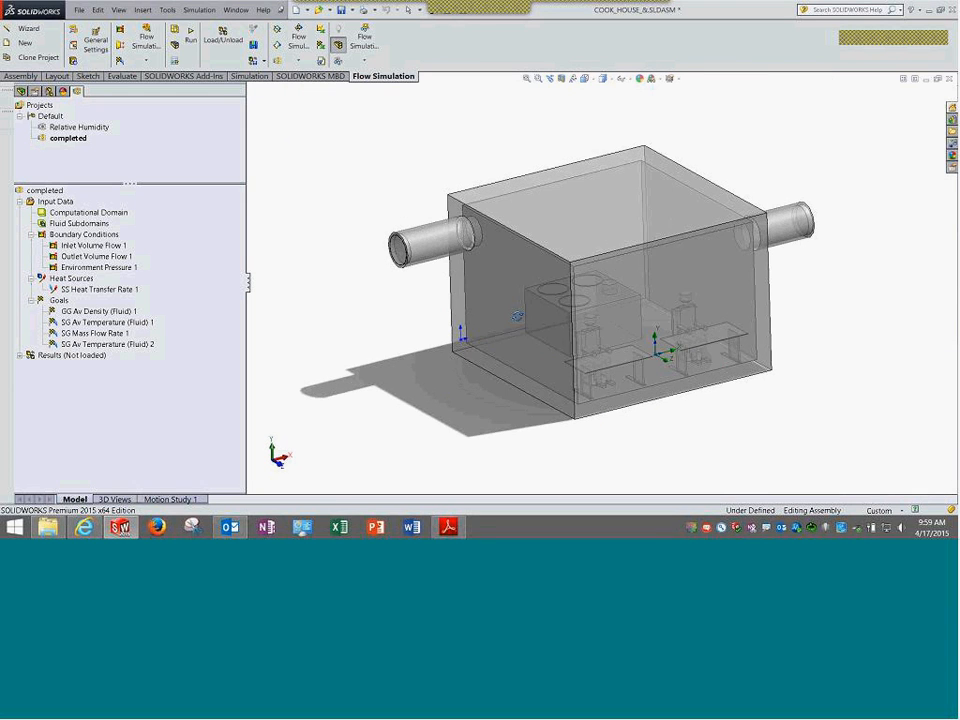
{"action": "scroll", "coordinate": [636, 286], "scroll_direction": "down", "scroll_amount": 3}
{"action": "scroll", "coordinate": [585, 300], "scroll_direction": "up", "scroll_amount": 2}
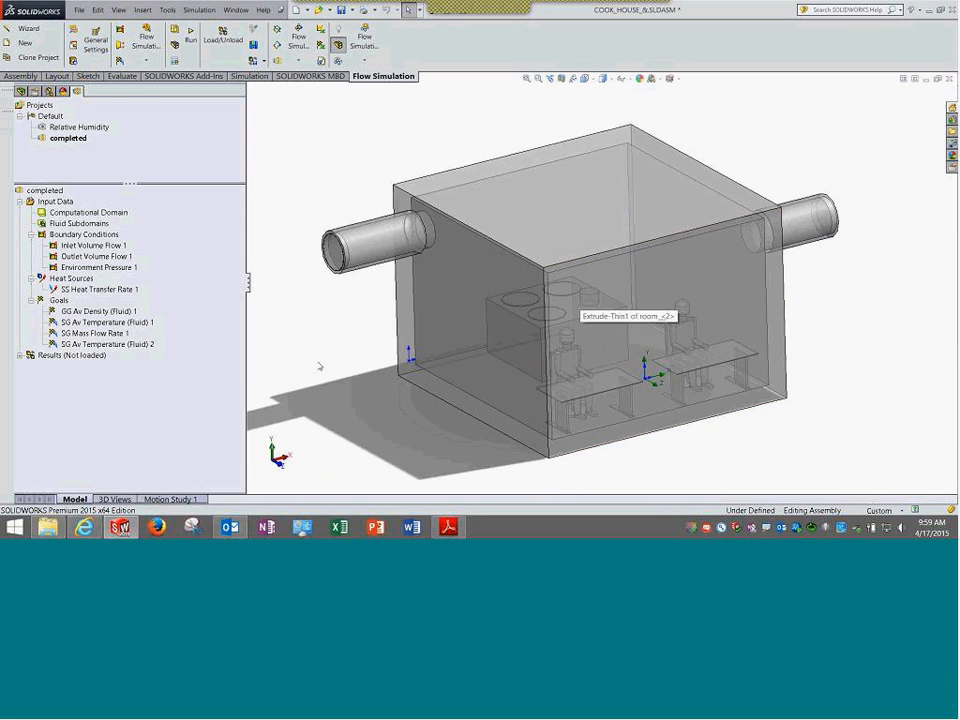
{"action": "right_click", "coordinate": [100, 289]}
{"action": "left_click", "coordinate": [121, 295]}
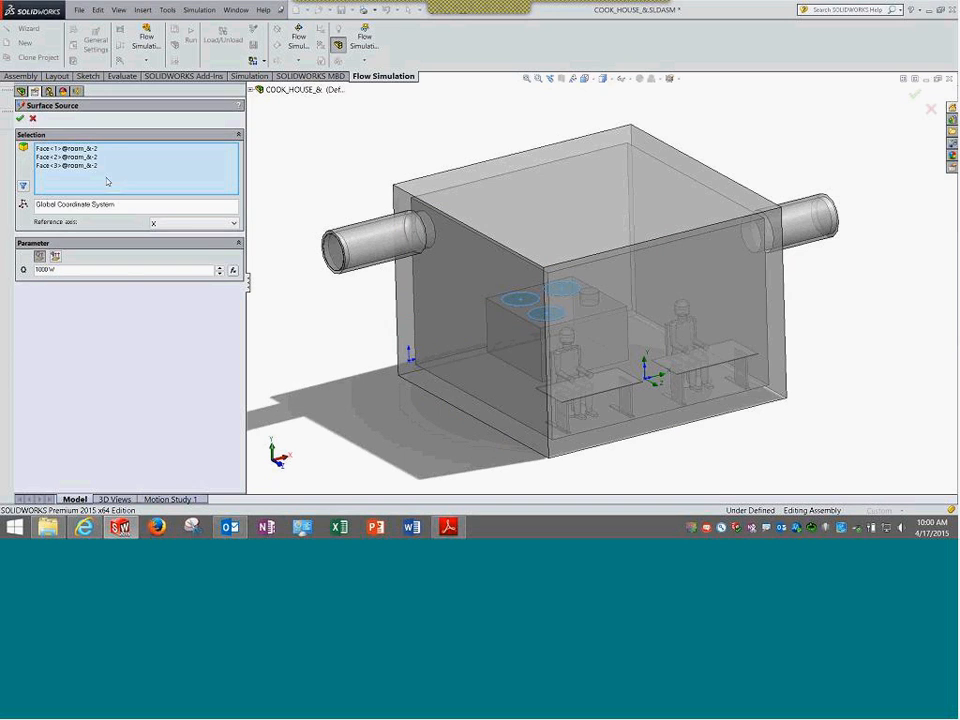
{"action": "left_click", "coordinate": [19, 118]}
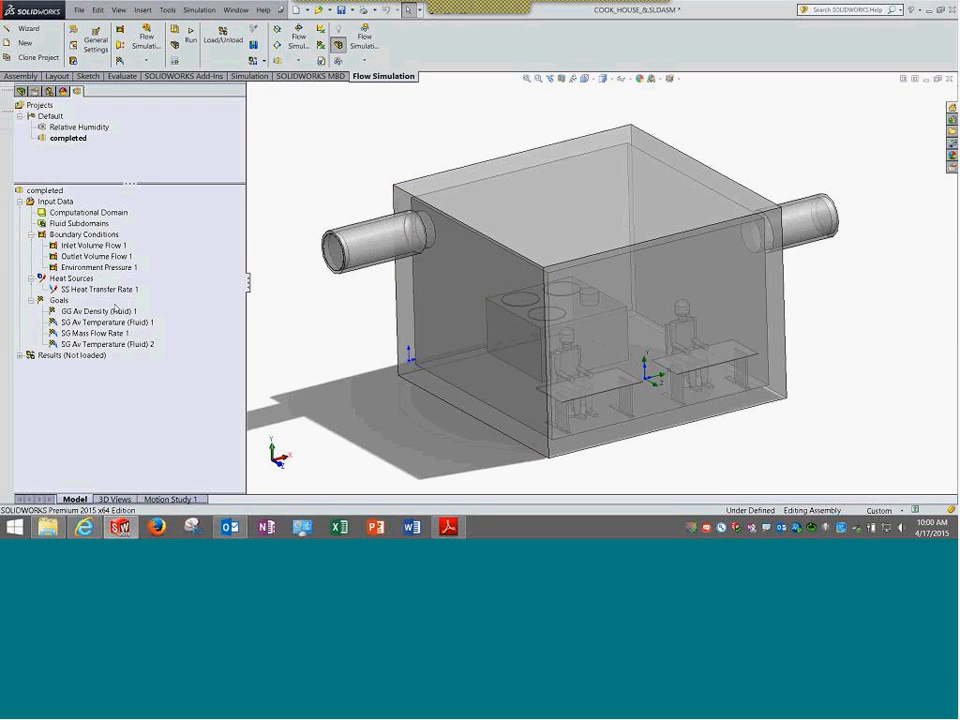
Inspect the global density goal and where the two surface temperature goals and the mass flow rate goal are applied
{"action": "left_click", "coordinate": [112, 315]}
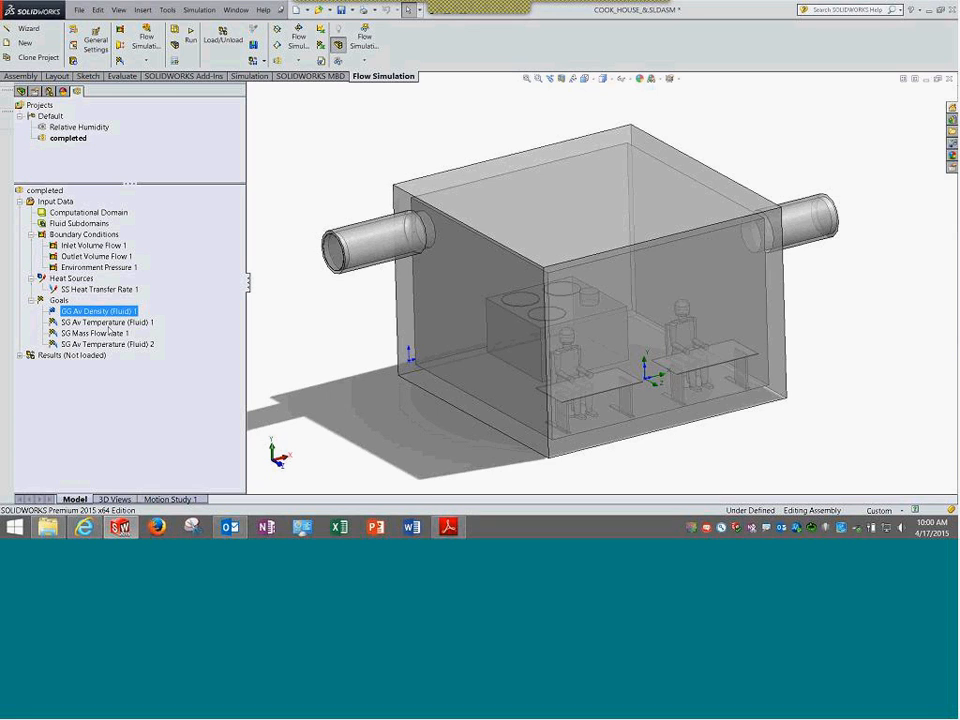
{"action": "left_click", "coordinate": [108, 322]}
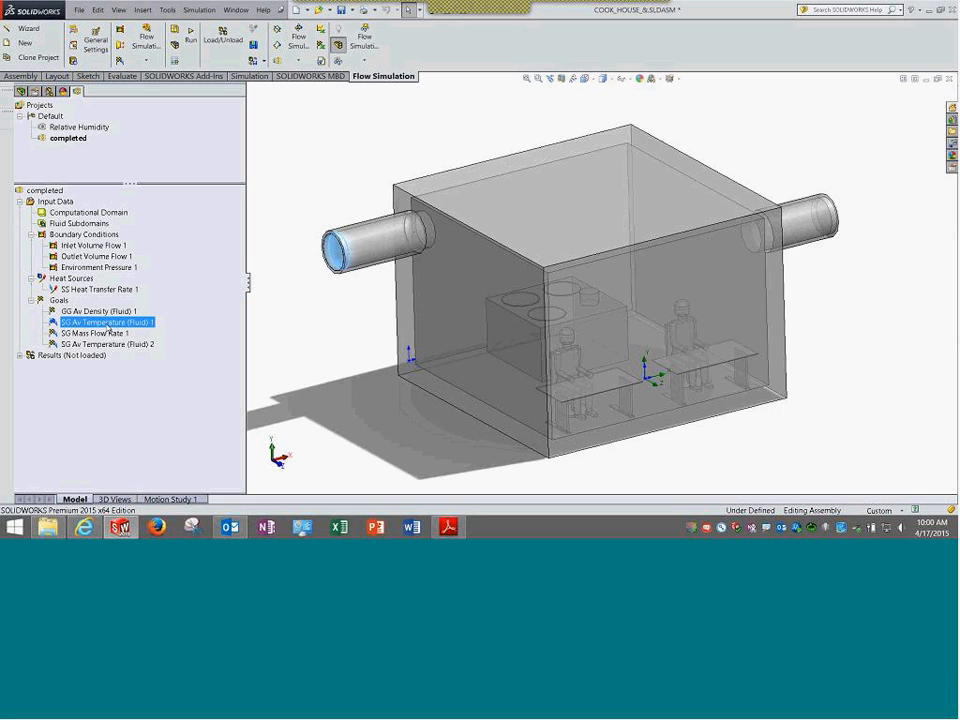
{"action": "left_click", "coordinate": [108, 335]}
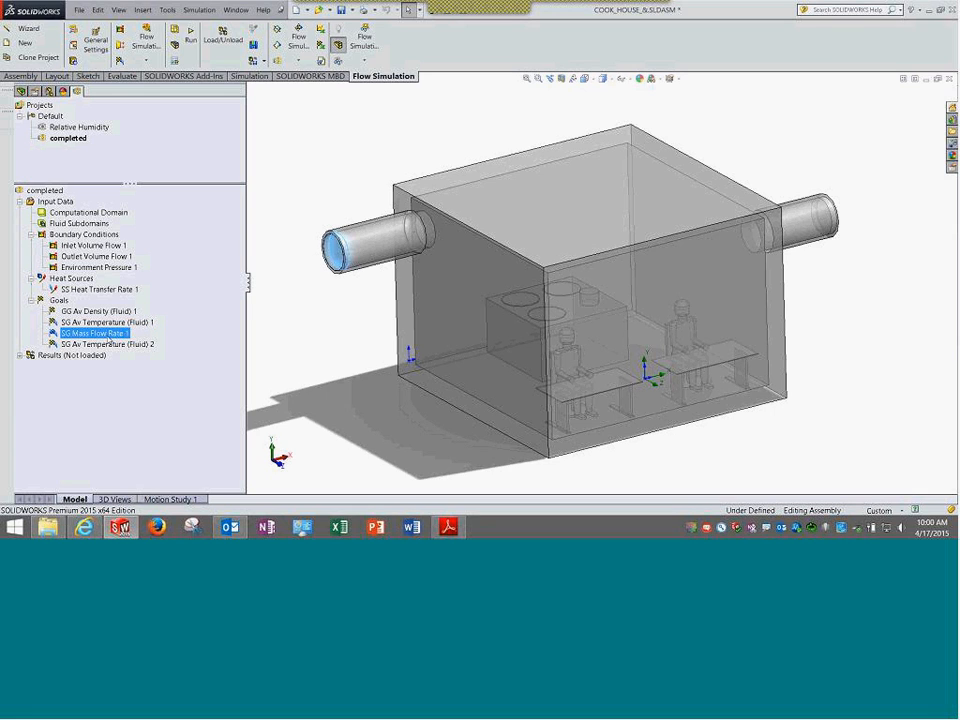
{"action": "left_click", "coordinate": [108, 345]}
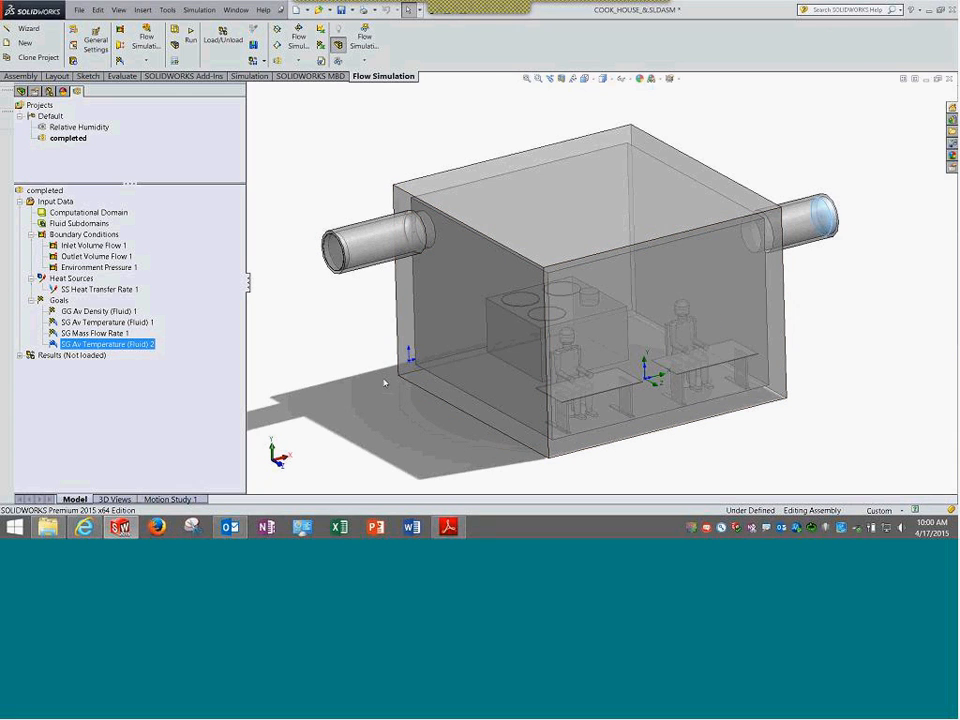
Load the calculated results of the completed project and collapse its input data in the project tree
{"action": "right_click", "coordinate": [99, 360]}
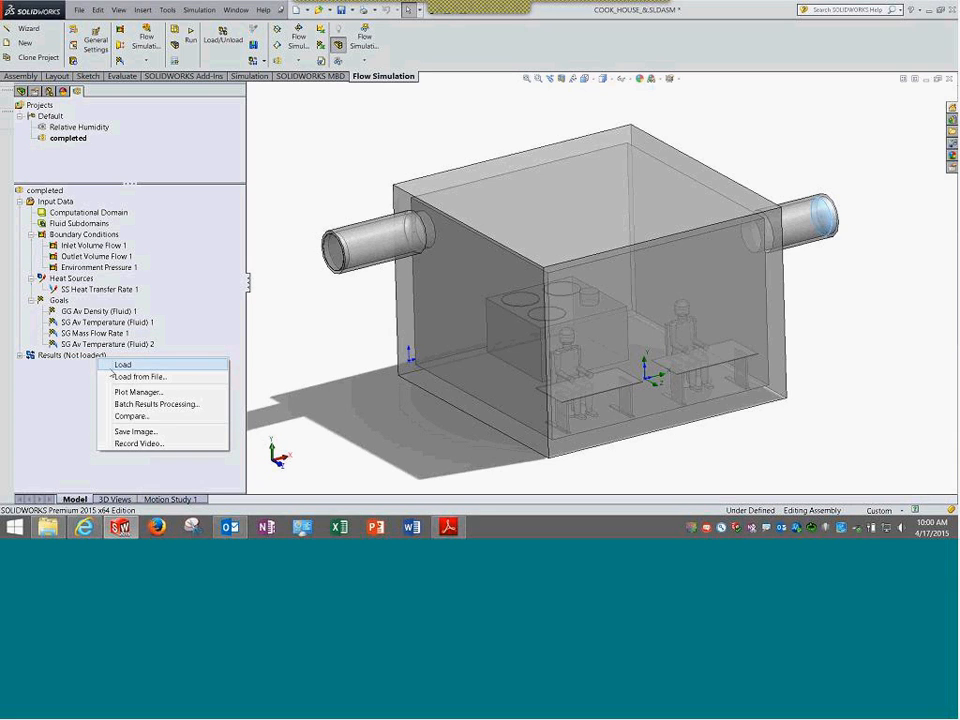
{"action": "left_click", "coordinate": [110, 366]}
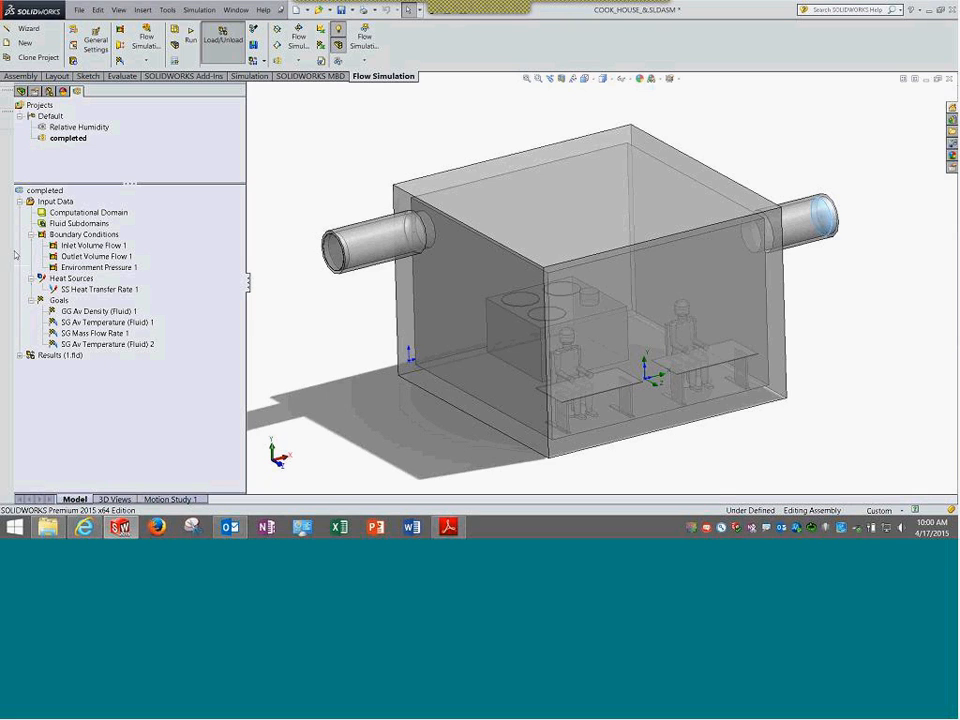
{"action": "left_click", "coordinate": [20, 201]}
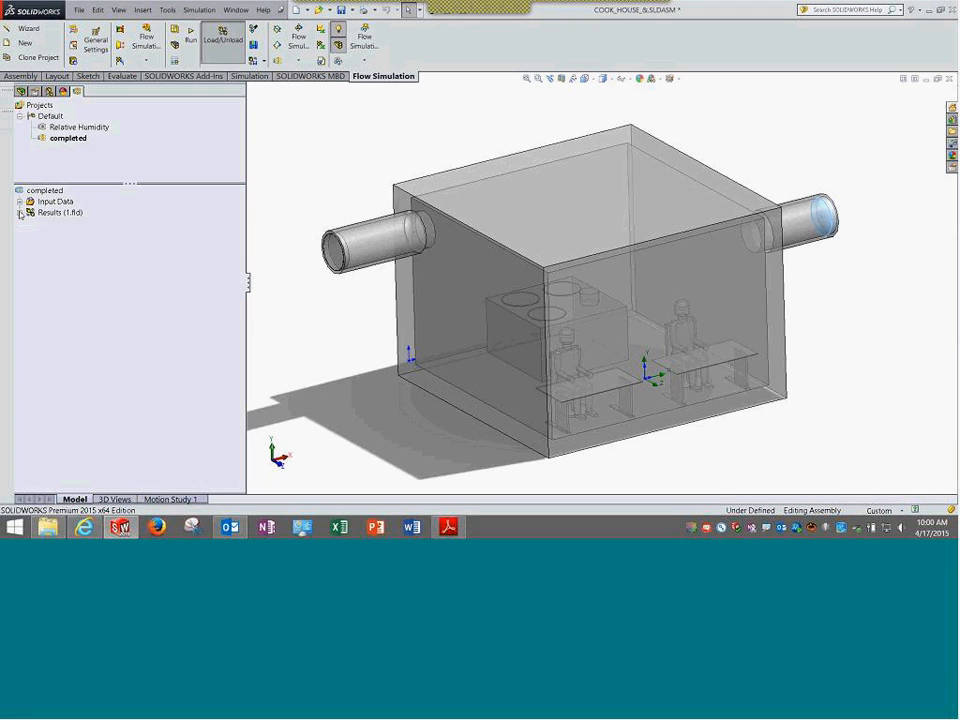
Expand the completed project's results and show Flow Trajectories 1 in the room
{"action": "left_click", "coordinate": [20, 212]}
{"action": "left_click", "coordinate": [62, 246]}
{"action": "right_click", "coordinate": [62, 246]}
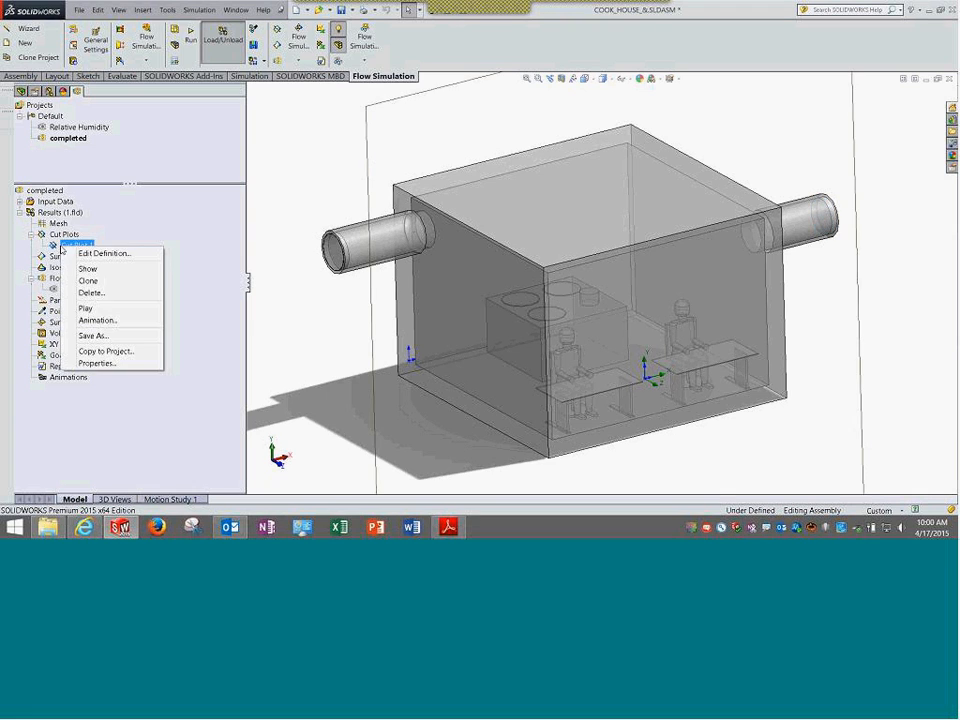
{"action": "left_click", "coordinate": [53, 289]}
{"action": "right_click", "coordinate": [53, 289]}
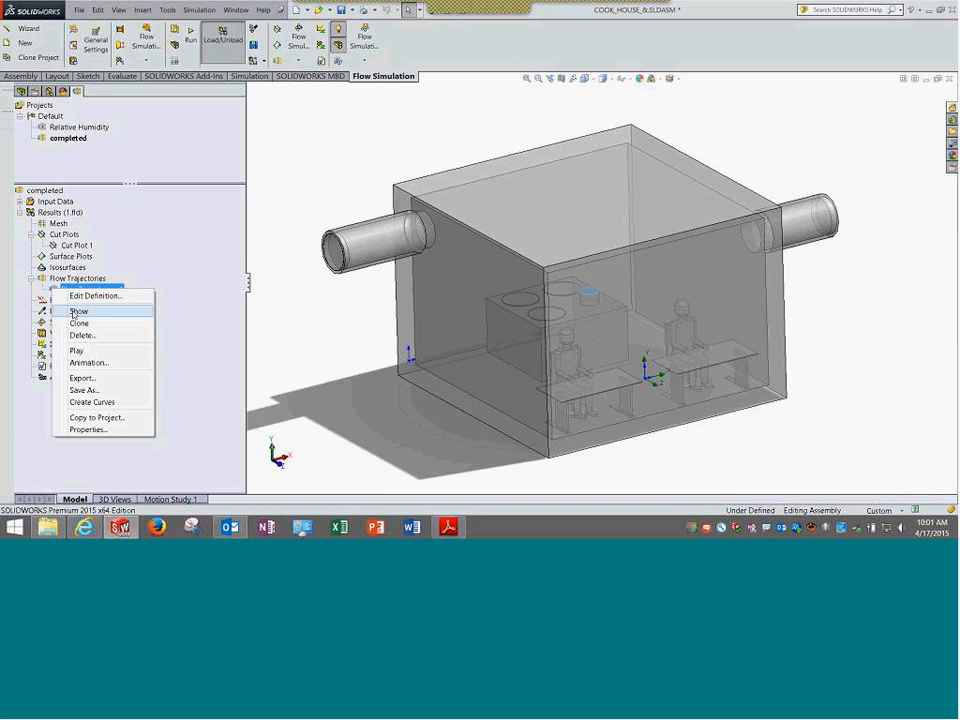
{"action": "left_click", "coordinate": [74, 312]}
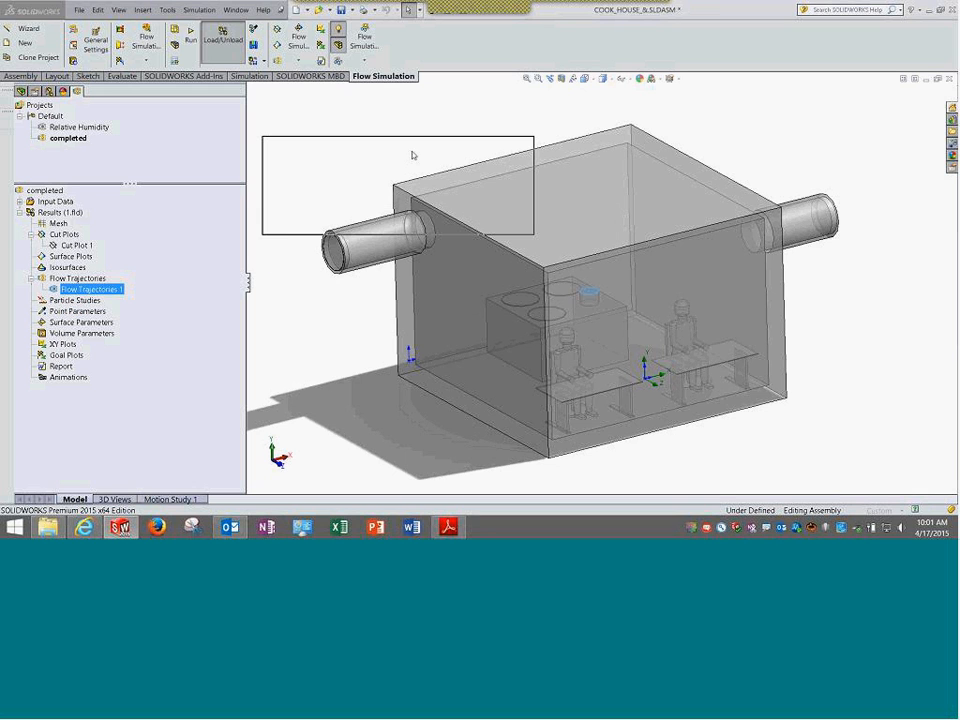
{"action": "left_click", "coordinate": [366, 368]}
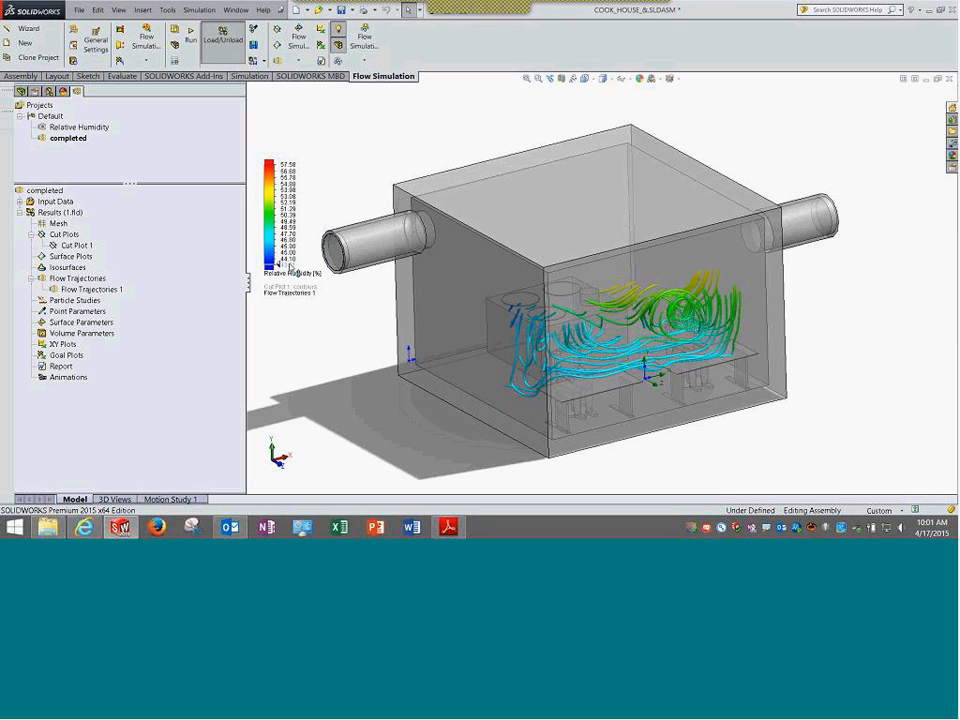
Colour the displayed trajectories by Velocity and set the legend's range from 0.007 to 0.497 m/s
{"action": "left_click", "coordinate": [294, 271]}
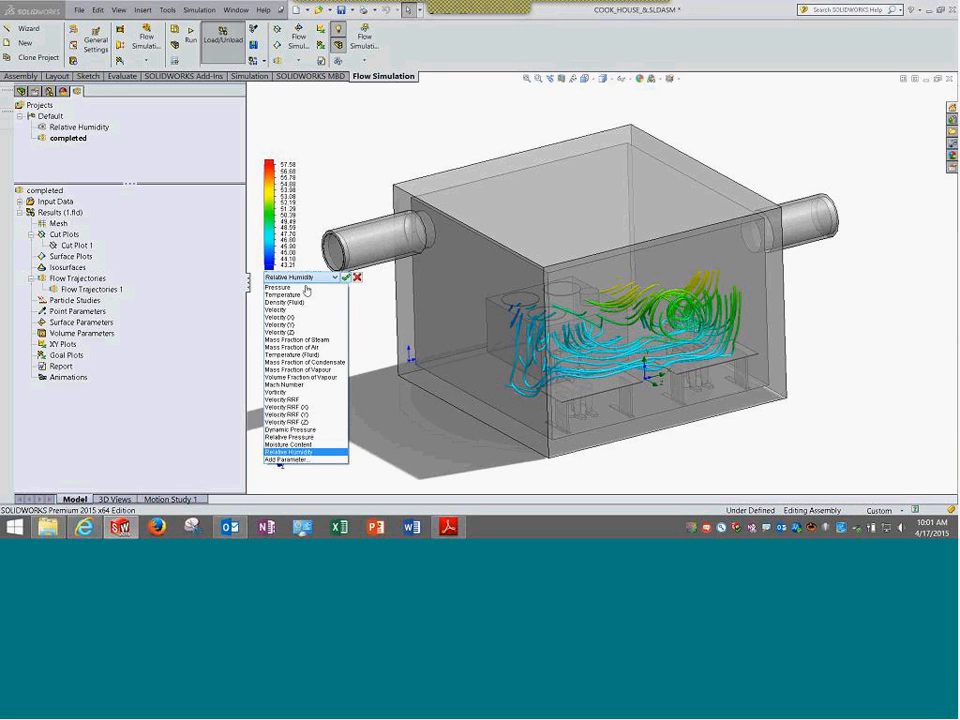
{"action": "left_click", "coordinate": [312, 310]}
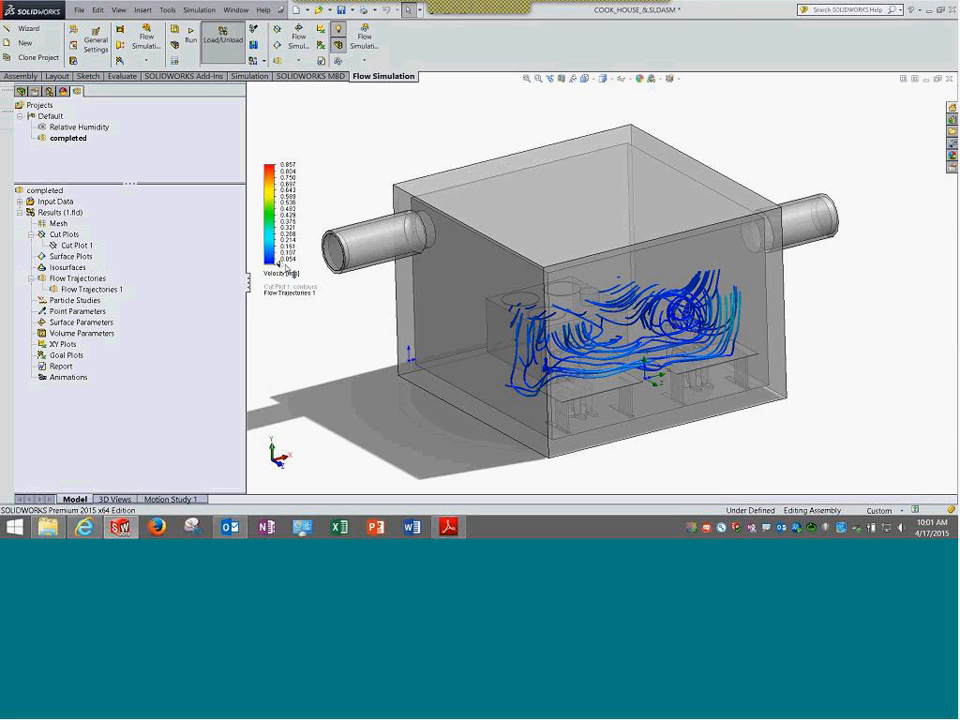
{"action": "left_click", "coordinate": [287, 266]}
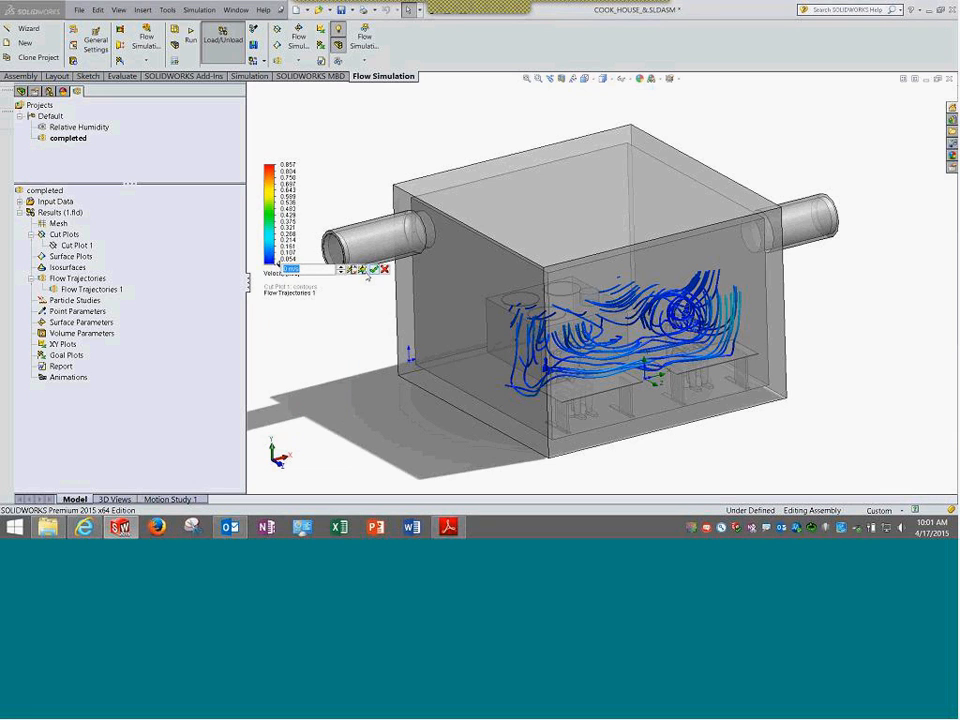
{"action": "left_click", "coordinate": [374, 270]}
{"action": "left_click", "coordinate": [287, 165]}
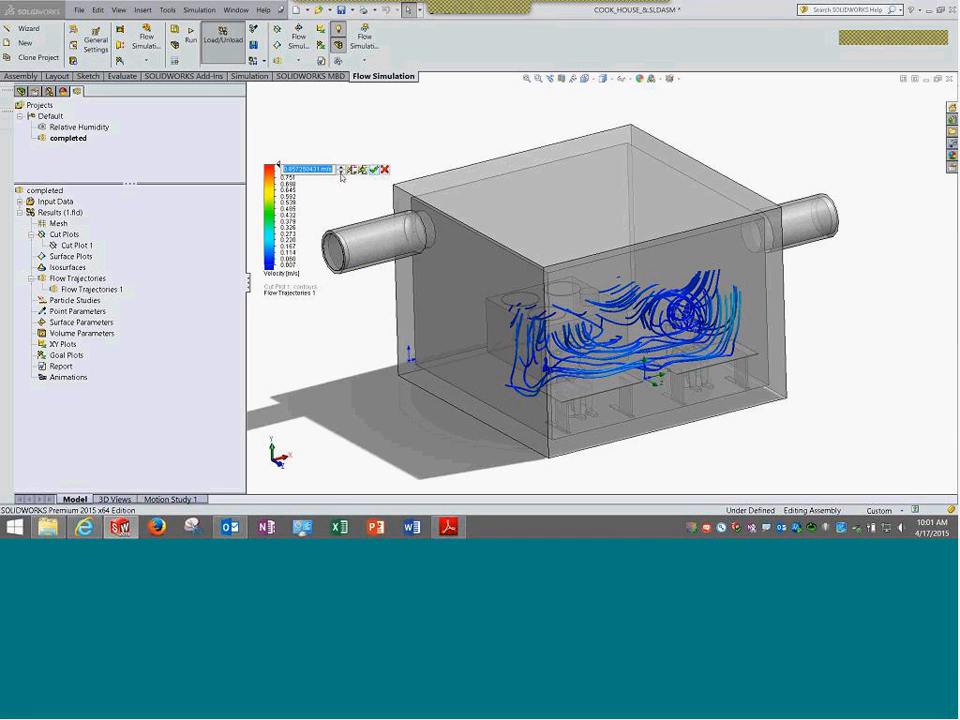
{"action": "left_click", "coordinate": [374, 170]}
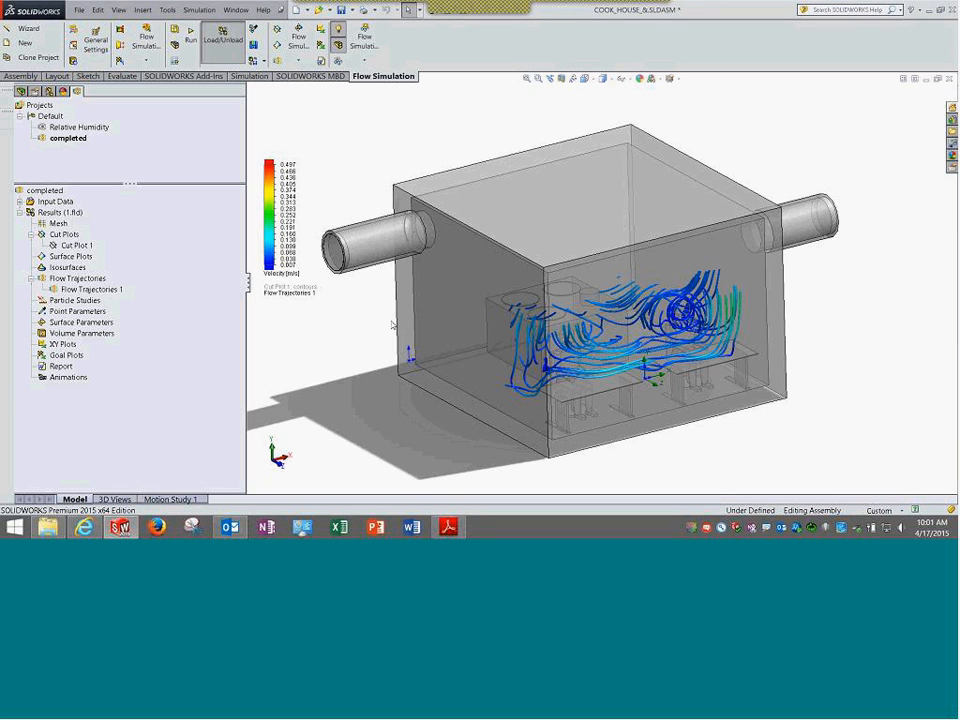
{"action": "mouse_move", "coordinate": [395, 312]}
{"action": "middle_mouse_down"}
{"action": "mouse_move", "coordinate": [410, 322]}
{"action": "mouse_move", "coordinate": [380, 318]}
{"action": "mouse_move", "coordinate": [428, 338]}
{"action": "mouse_move", "coordinate": [401, 328]}
{"action": "middle_mouse_up"}
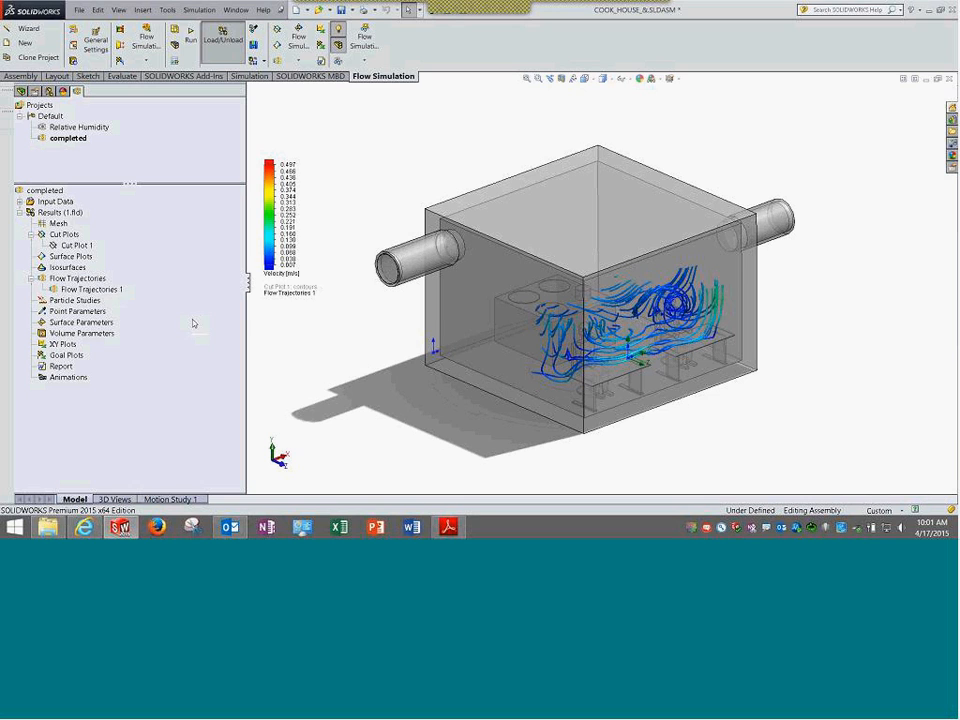
Review the starting points, appearance, constraints and crop region of Flow Trajectories 1, and close its definition without changes
{"action": "right_click", "coordinate": [113, 290]}
{"action": "left_click", "coordinate": [150, 300]}
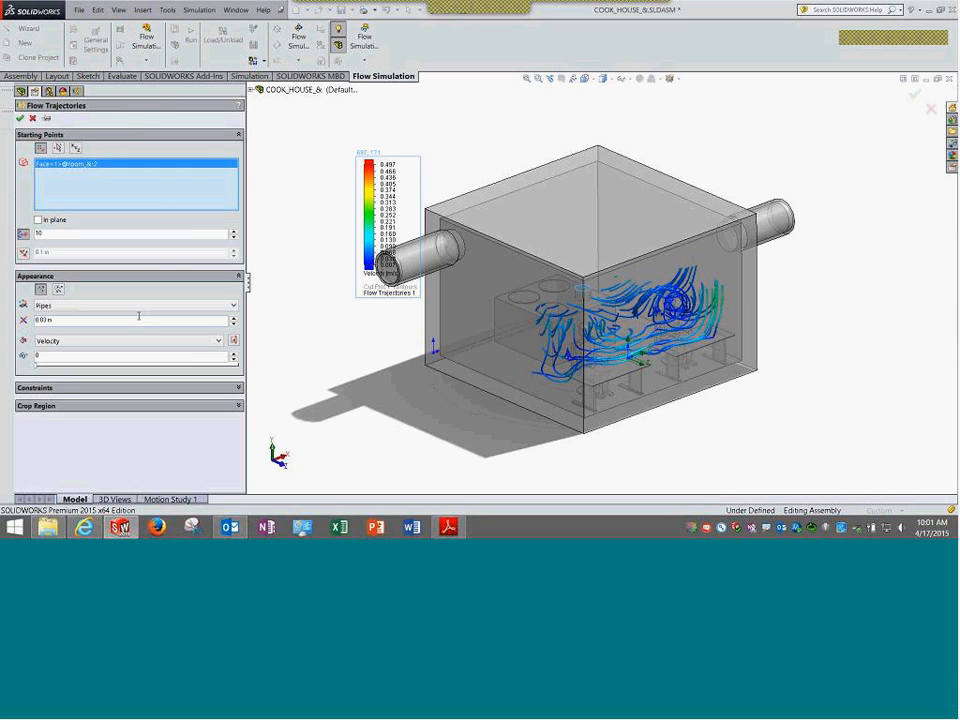
{"action": "left_click", "coordinate": [110, 388]}
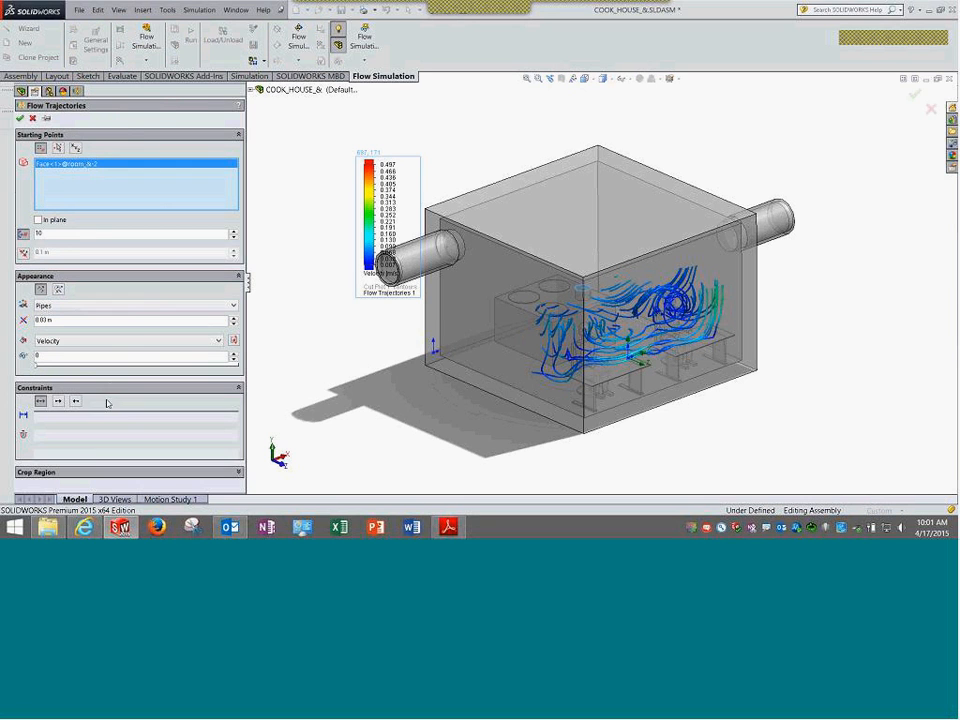
{"action": "left_click", "coordinate": [87, 472]}
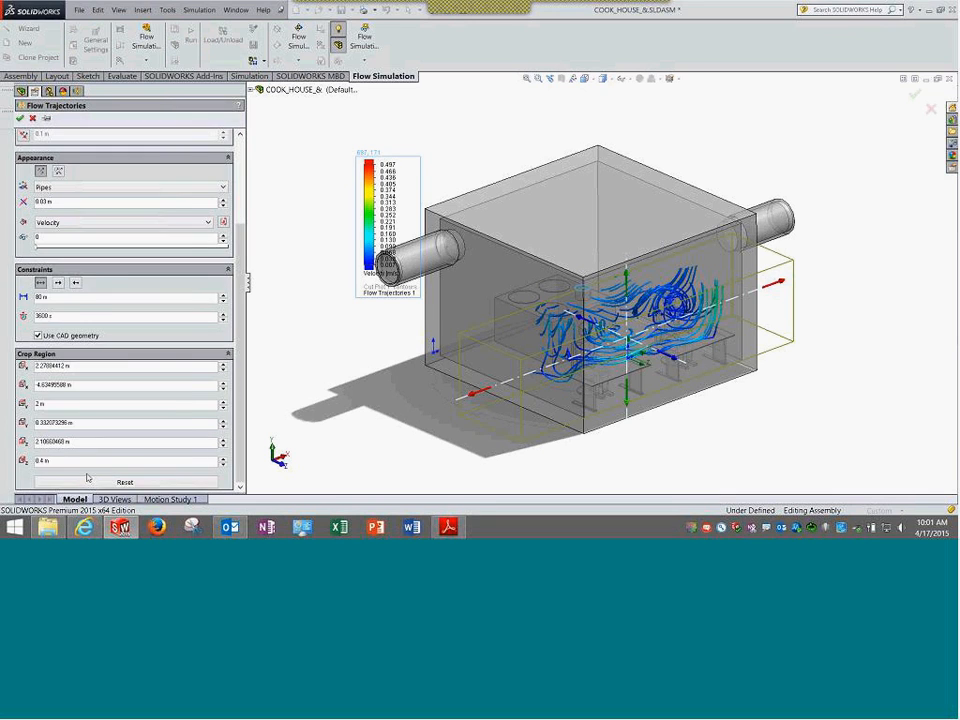
{"action": "scroll", "coordinate": [85, 420], "scroll_direction": "up", "scroll_amount": 3}
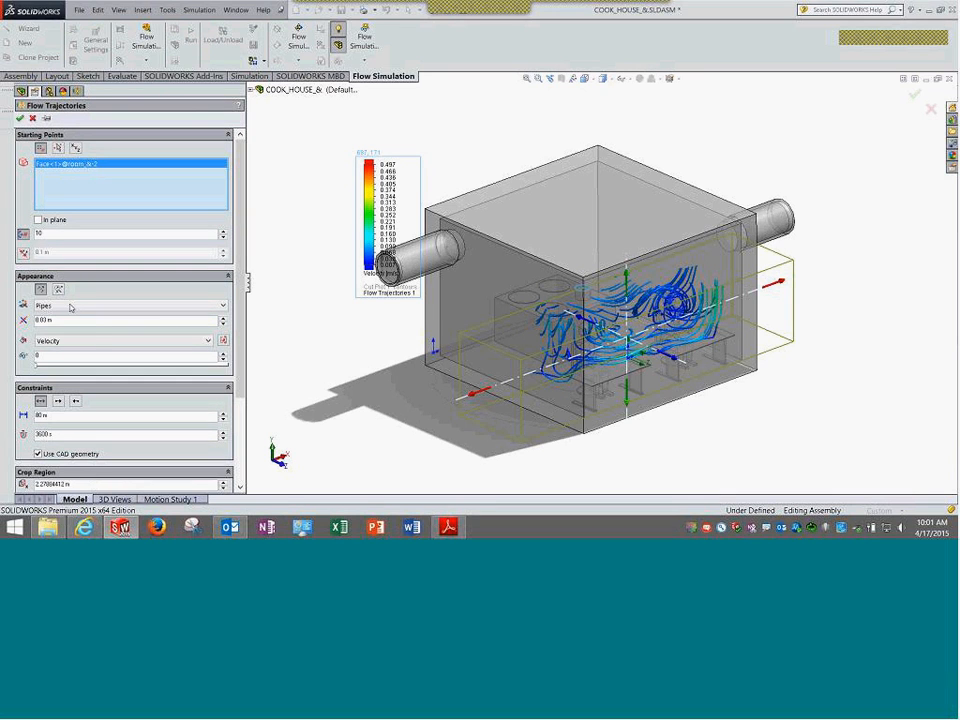
{"action": "scroll", "coordinate": [70, 310], "scroll_direction": "down", "scroll_amount": 3}
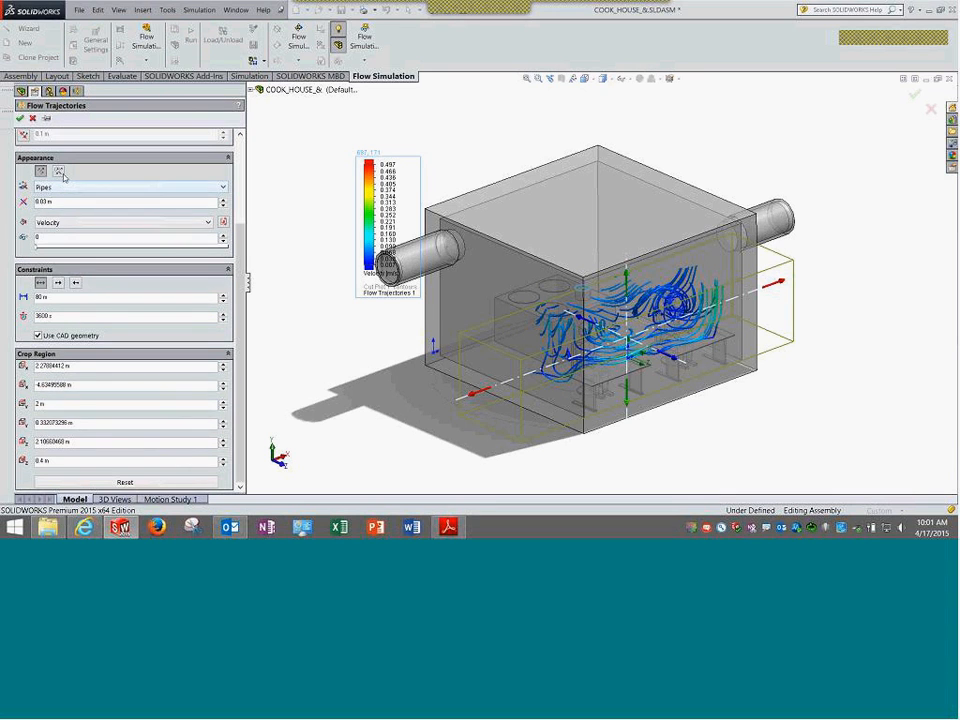
{"action": "left_click", "coordinate": [33, 118]}
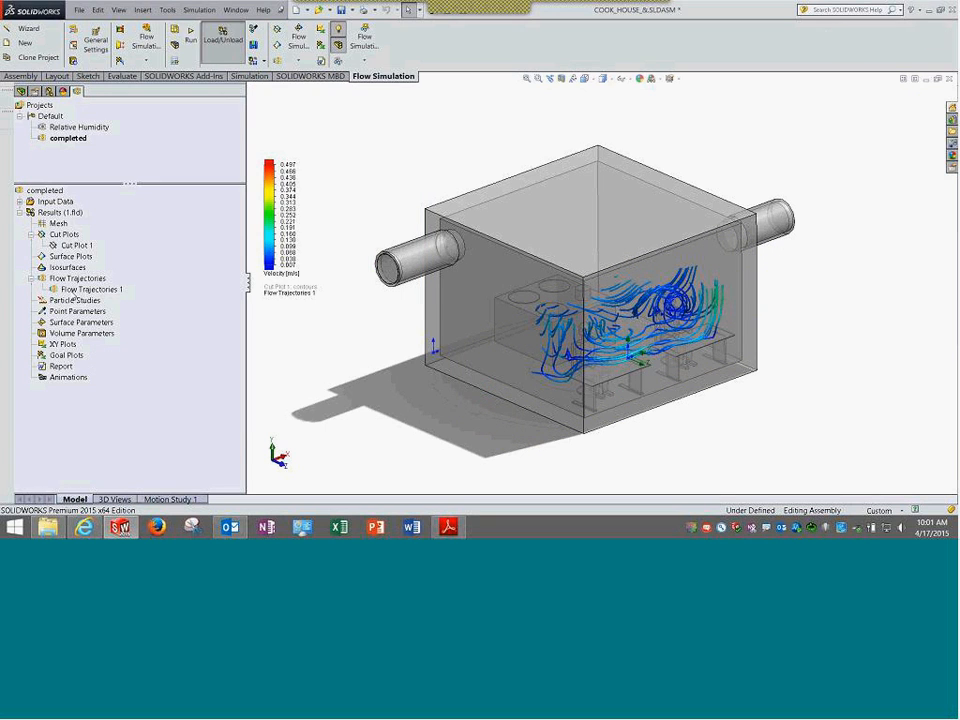
Expand the input data, check the inlet and outlet conditions, and select Environment Pressure 1 to preselect its duct face
{"action": "right_click", "coordinate": [82, 279]}
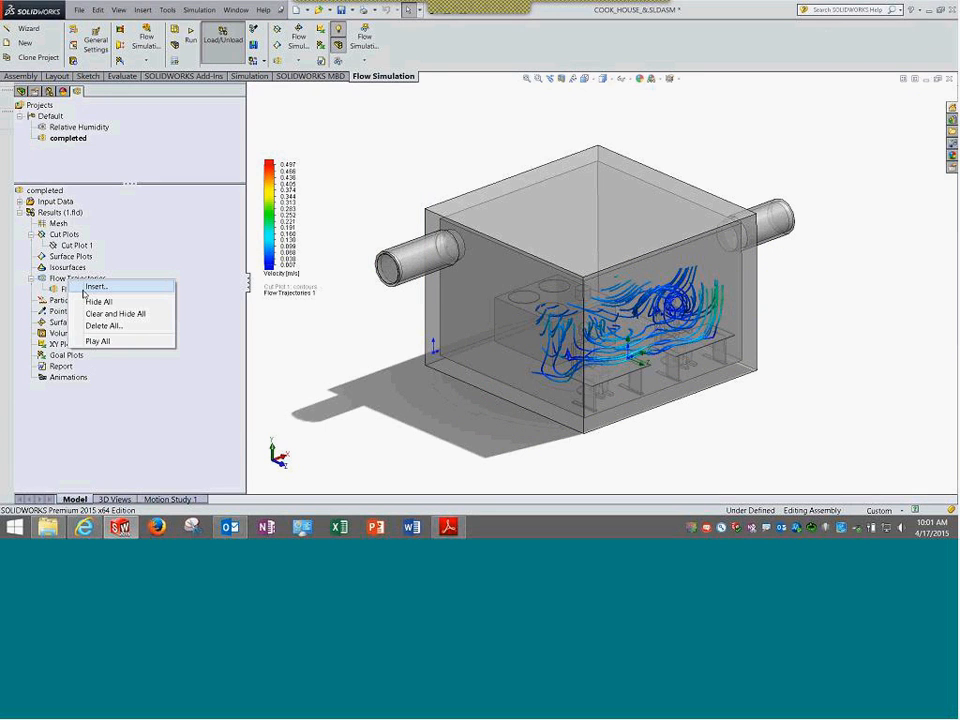
{"action": "left_click", "coordinate": [344, 392]}
{"action": "double_click", "coordinate": [55, 201]}
{"action": "left_click", "coordinate": [76, 246]}
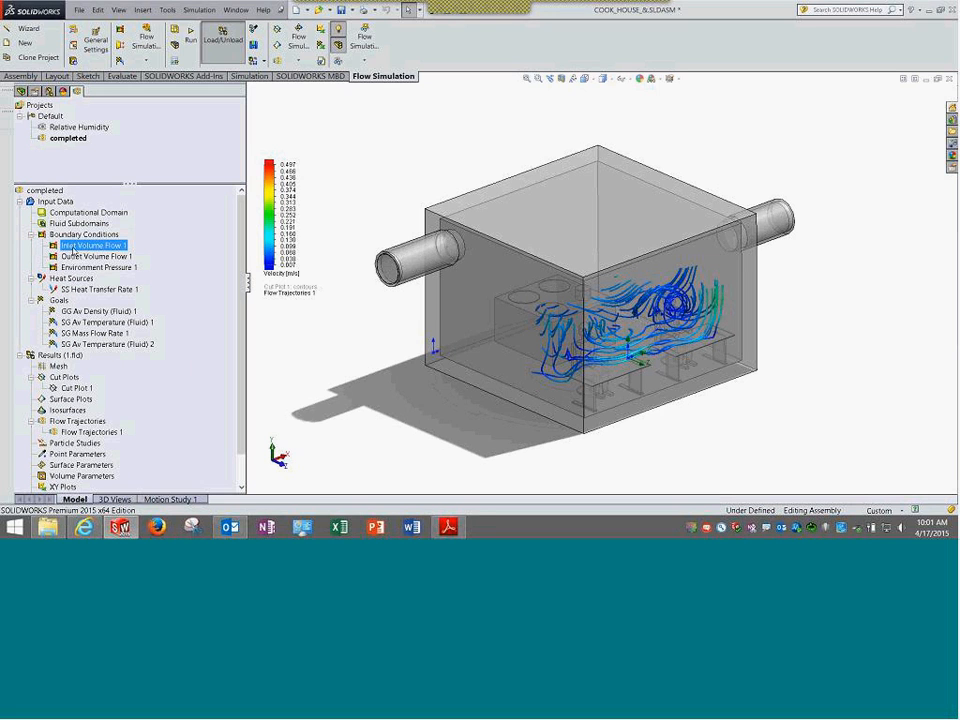
{"action": "left_click", "coordinate": [74, 256]}
{"action": "left_click", "coordinate": [78, 268]}
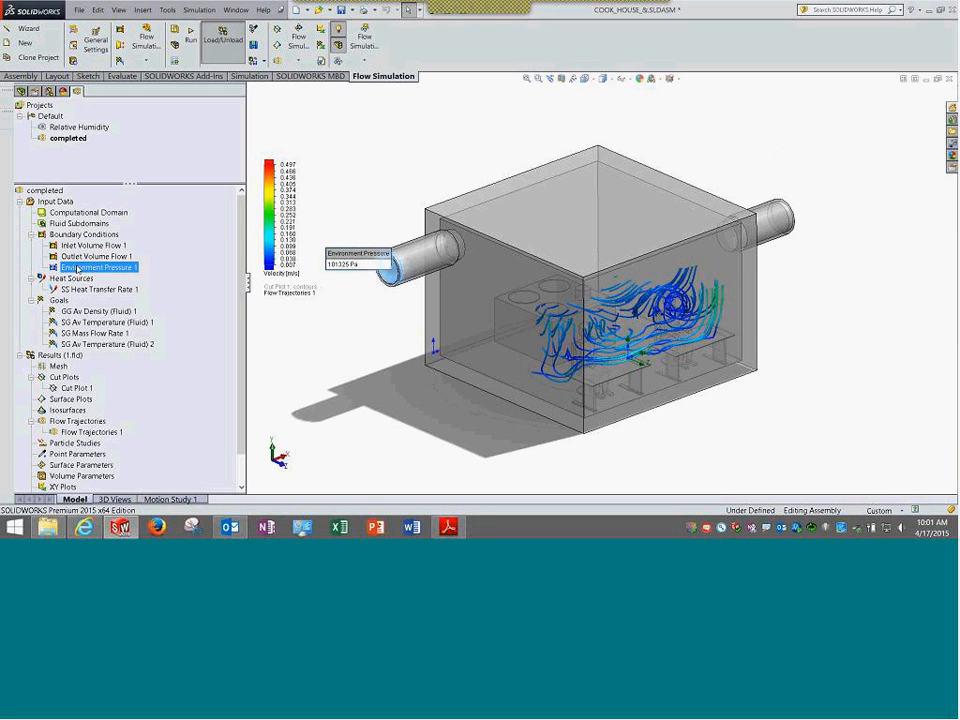
{"action": "scroll", "coordinate": [78, 268], "scroll_direction": "down", "scroll_amount": 1}
Insert flow trajectories starting from the Environment Pressure 1 duct face, with 50 points drawn as Lines with Arrows
{"action": "right_click", "coordinate": [84, 387]}
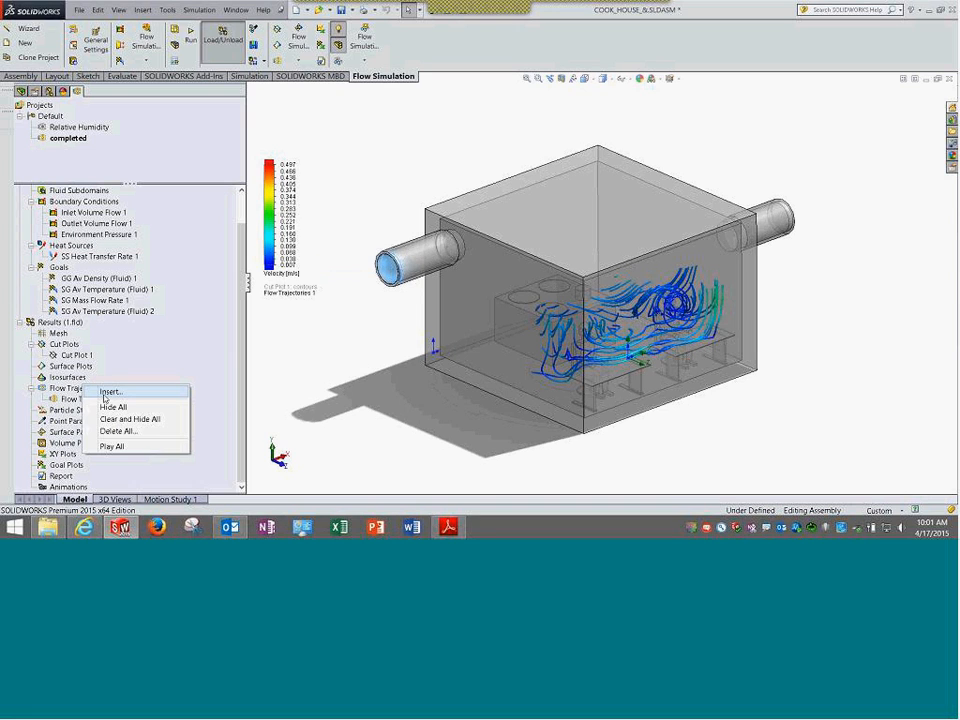
{"action": "left_click", "coordinate": [107, 392]}
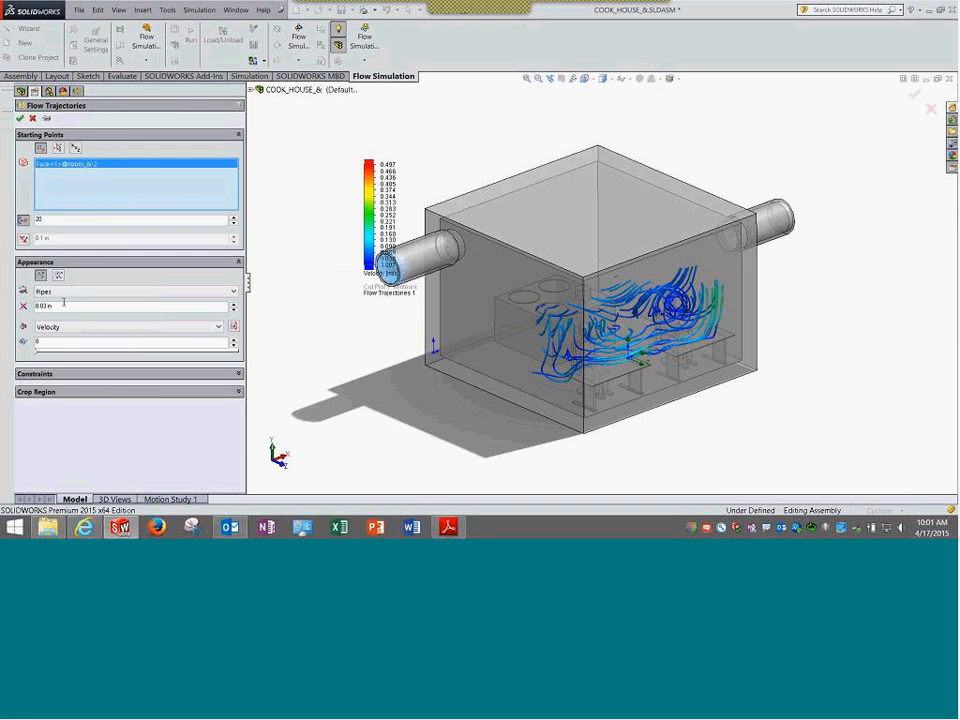
{"action": "left_click", "coordinate": [68, 292]}
{"action": "left_click", "coordinate": [69, 323]}
{"action": "double_click", "coordinate": [47, 220]}
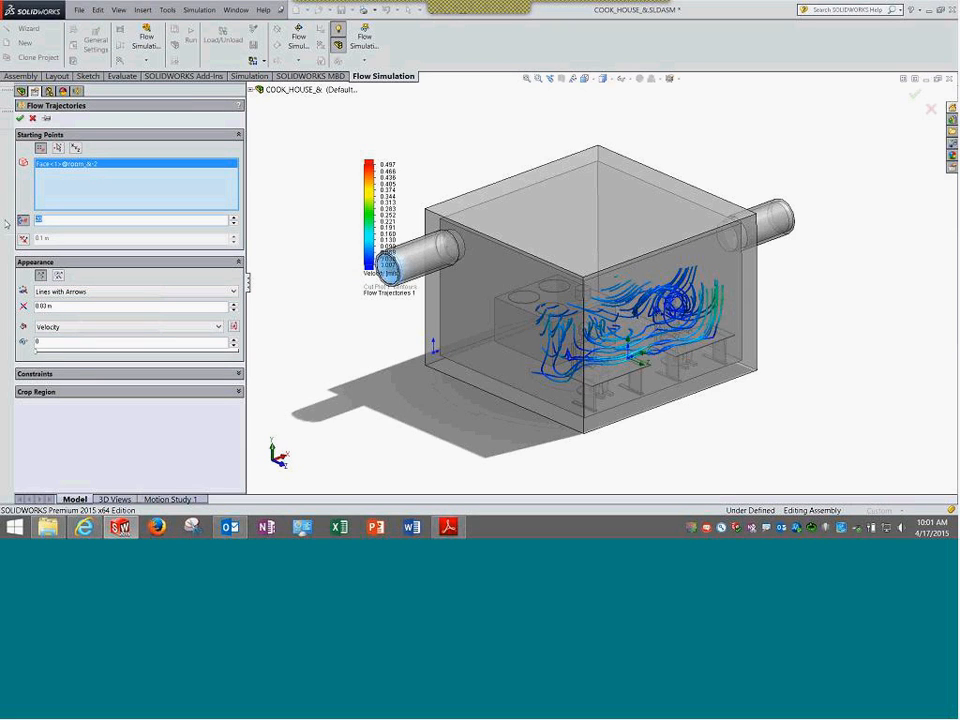
{"action": "type", "text": "50"}
{"action": "left_click", "coordinate": [20, 119]}
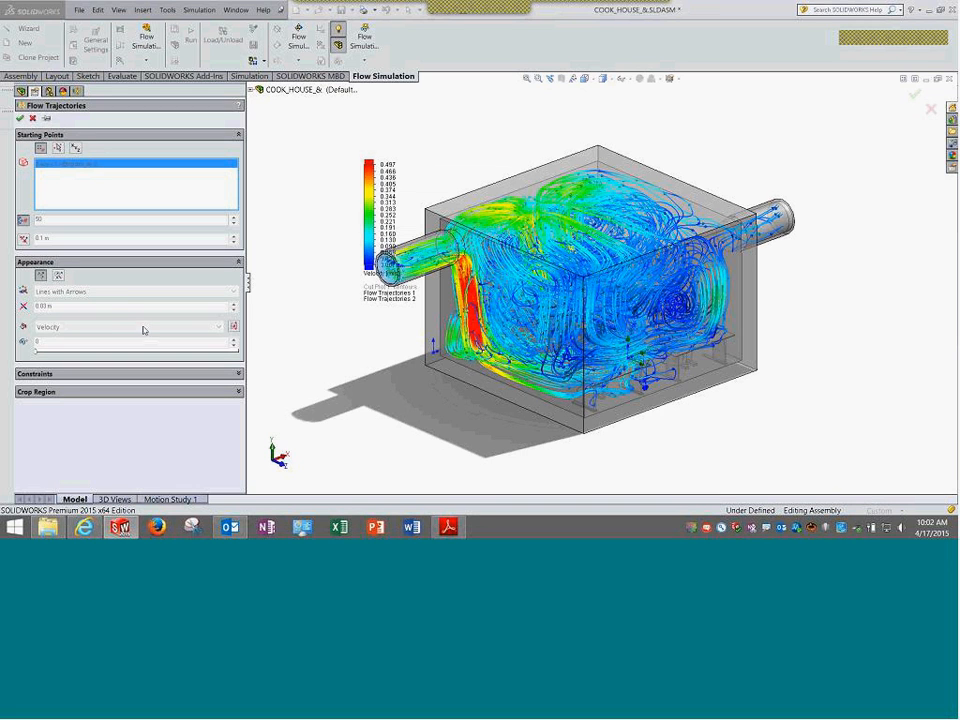
Hide Flow Trajectories 1 so that only the new duct trajectories are displayed
{"action": "right_click", "coordinate": [91, 434]}
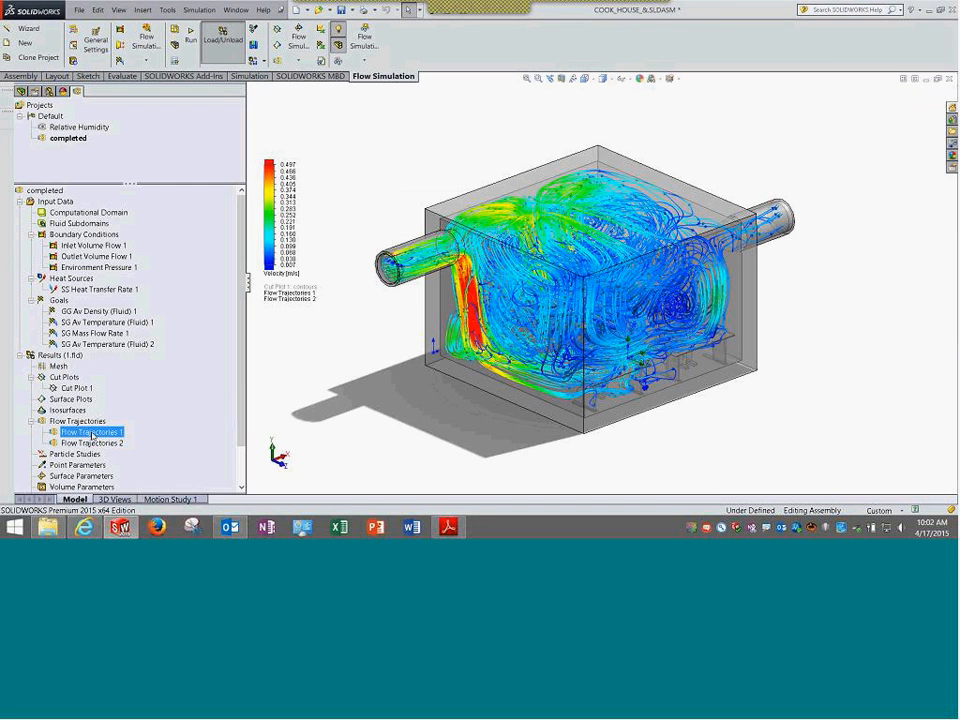
{"action": "left_click", "coordinate": [132, 296]}
{"action": "right_click", "coordinate": [110, 431]}
Edit Flow Trajectories 2 to use 25 starting points and regenerate the plot
{"action": "right_click", "coordinate": [94, 442]}
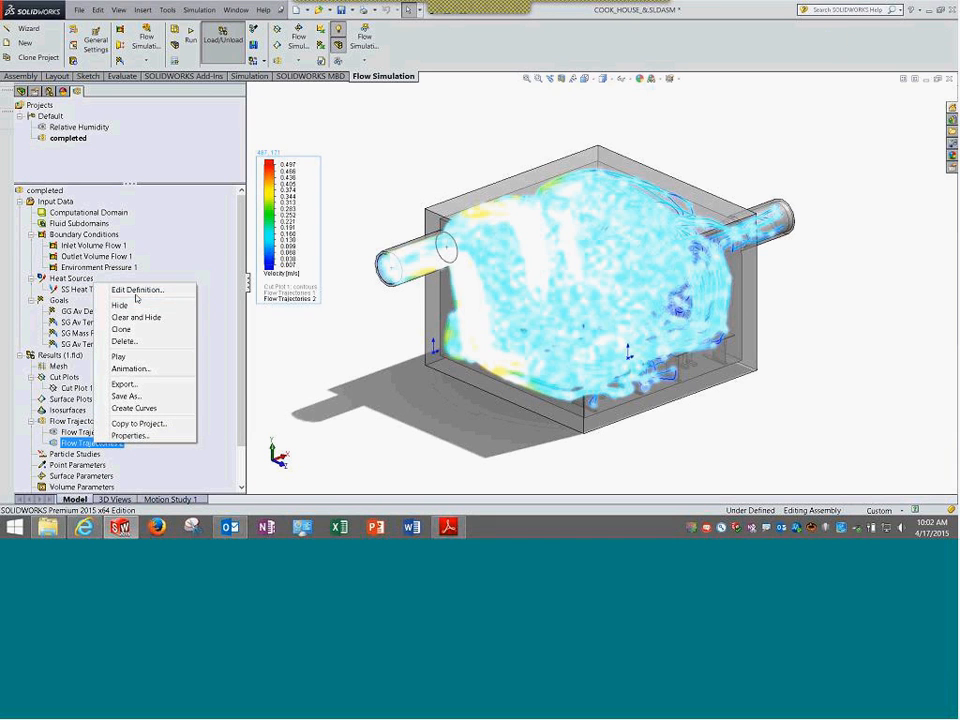
{"action": "left_click", "coordinate": [137, 289]}
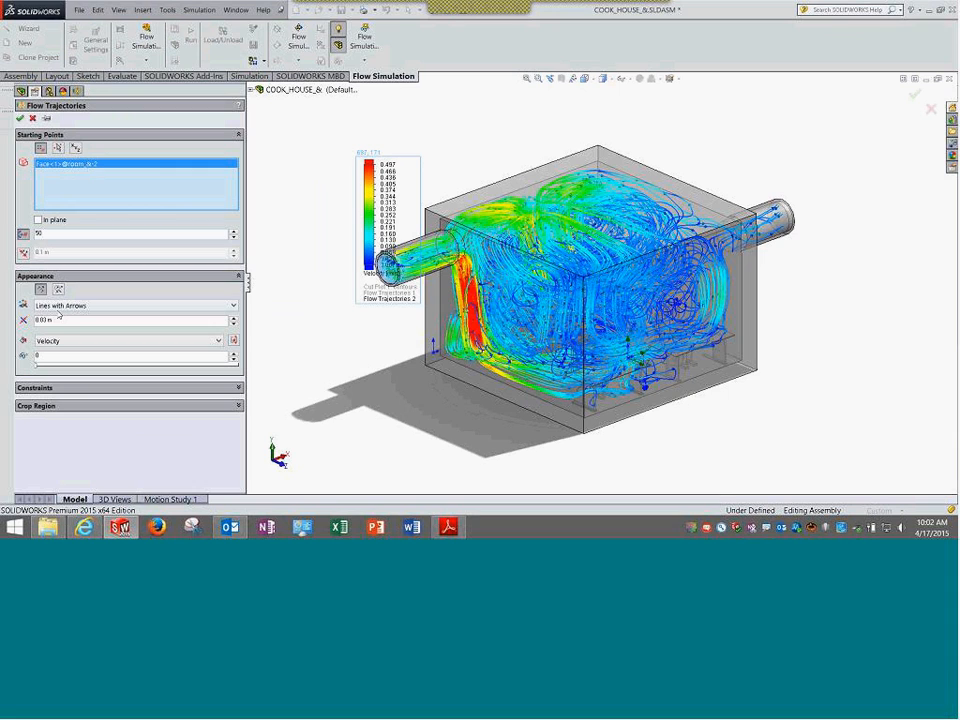
{"action": "double_click", "coordinate": [54, 236]}
{"action": "type", "text": "25"}
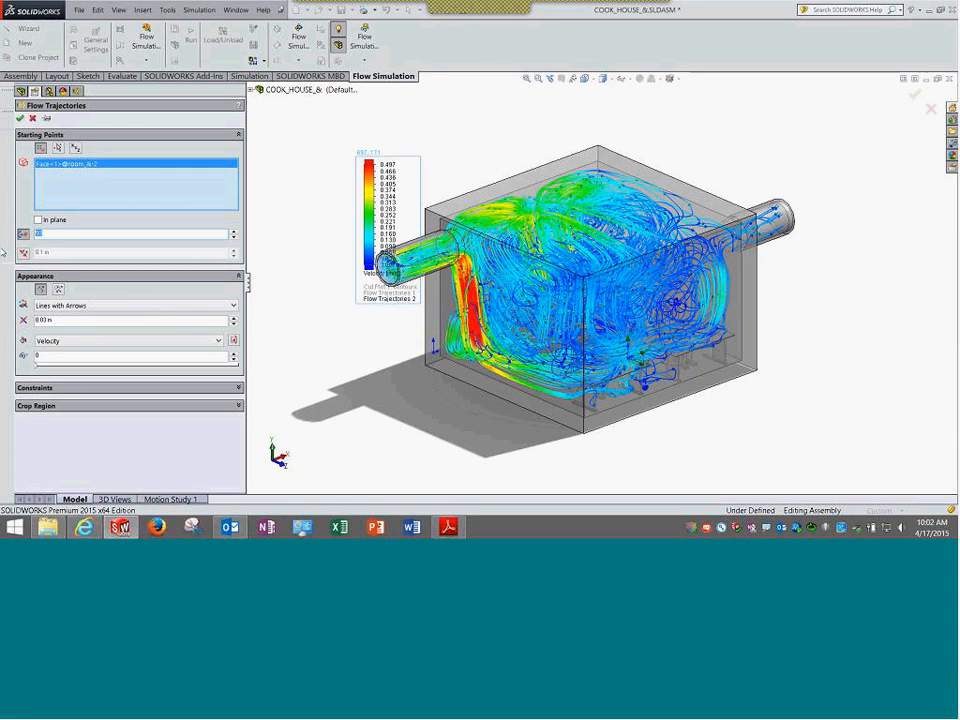
{"action": "left_click", "coordinate": [19, 118]}
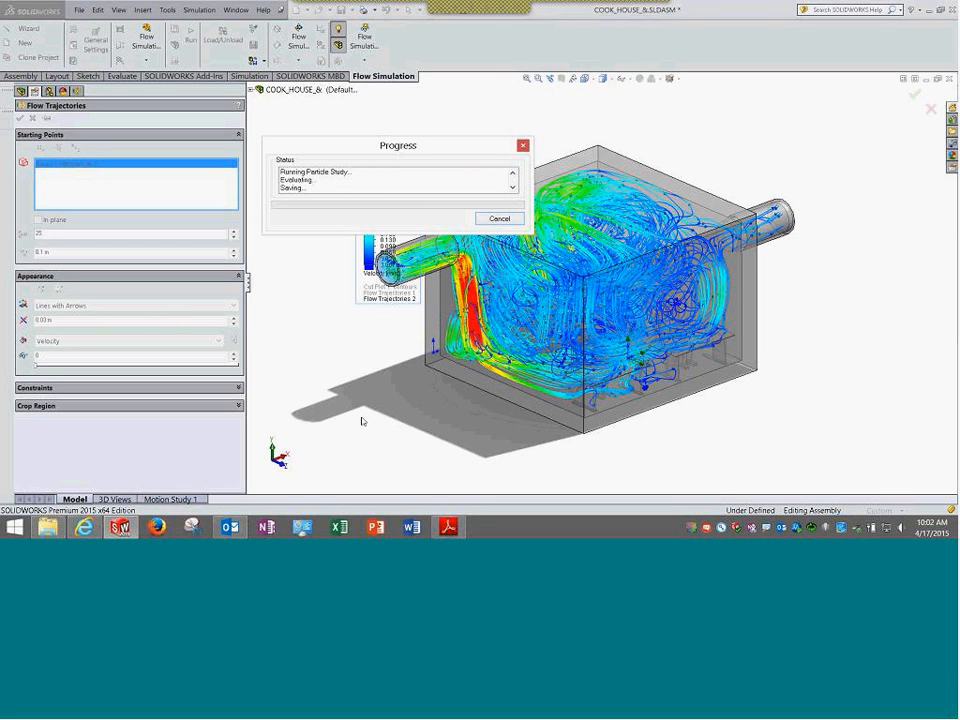
Play the animation of Flow Trajectories 2 to examine the air movement through the room, and stop it
{"action": "middle_click_drag", "start_coordinate": [362, 421], "coordinate": [420, 372]}
{"action": "left_click", "coordinate": [92, 442]}
{"action": "right_click", "coordinate": [92, 442]}
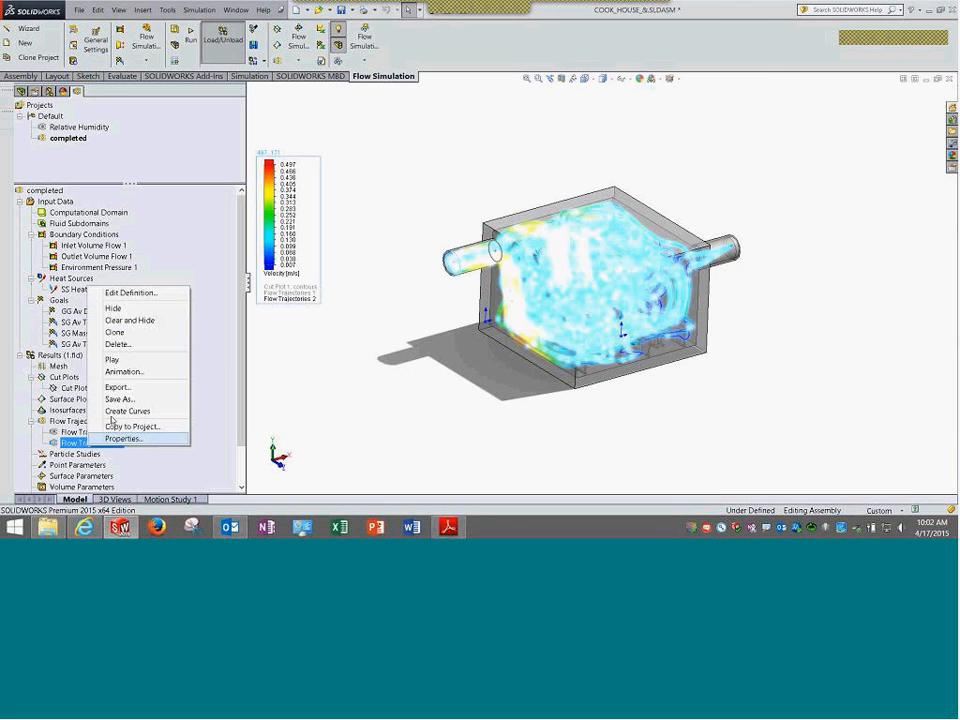
{"action": "left_click", "coordinate": [124, 359]}
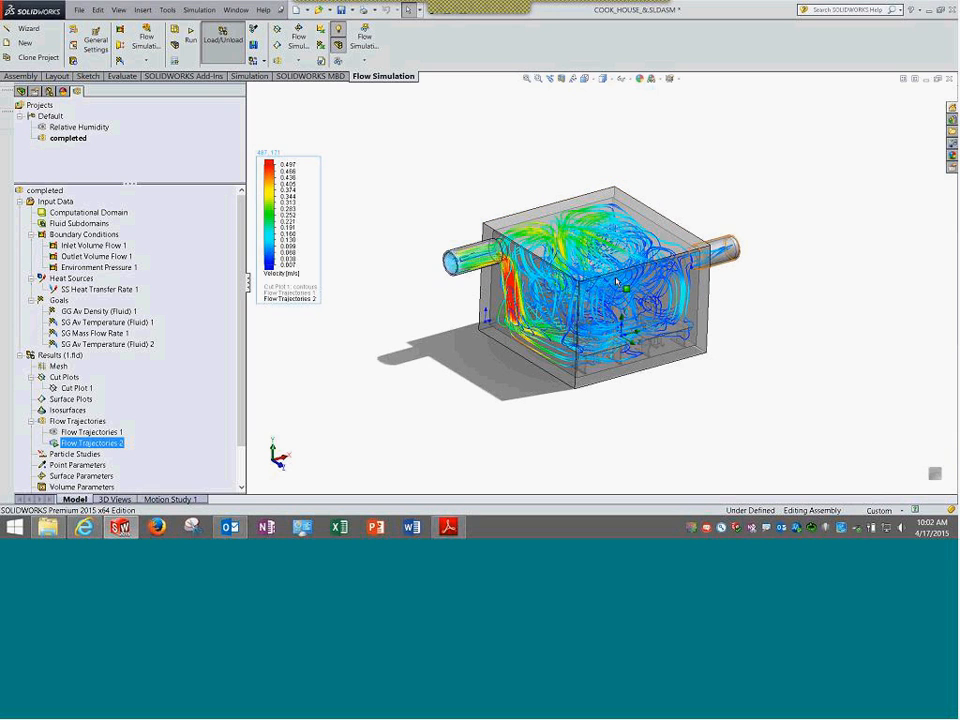
{"action": "scroll", "coordinate": [596, 298], "scroll_direction": "down", "scroll_amount": 2}
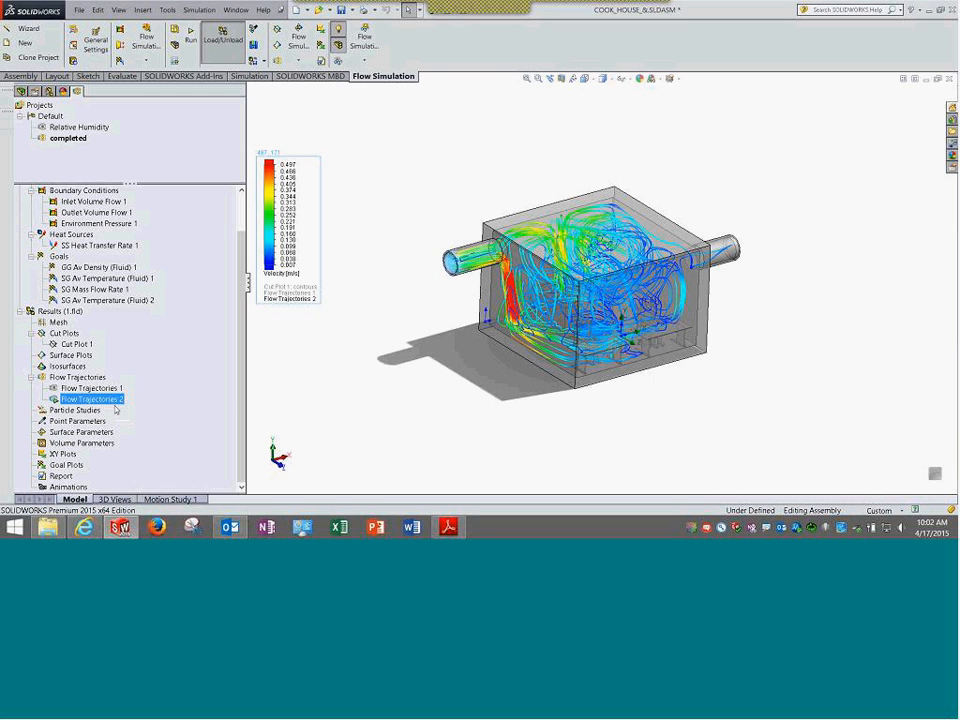
{"action": "right_click", "coordinate": [113, 404]}
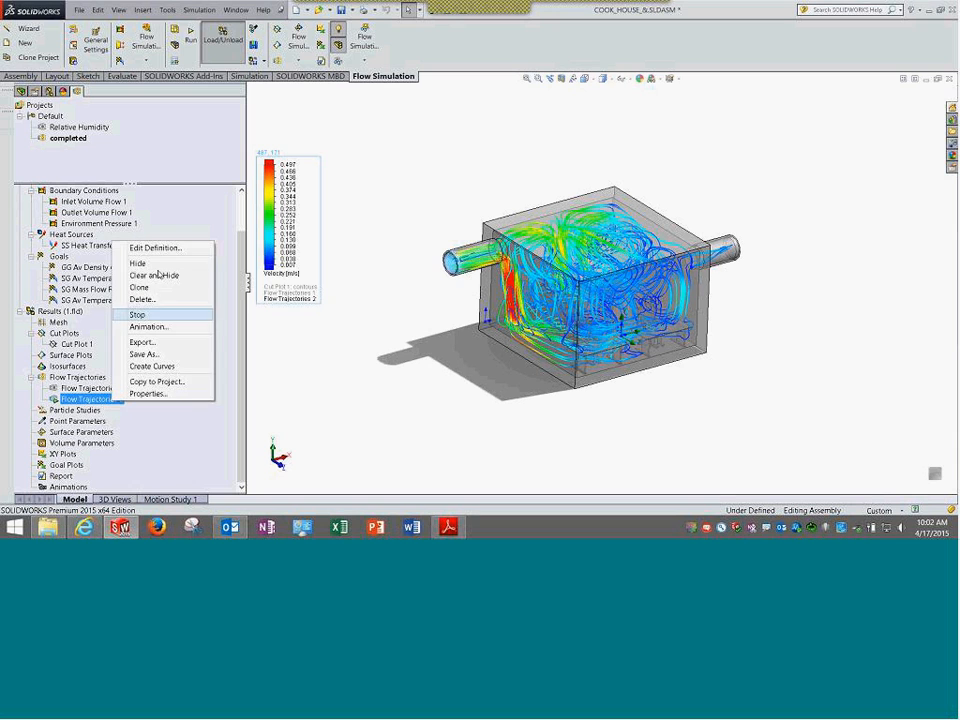
{"action": "left_click", "coordinate": [135, 315]}
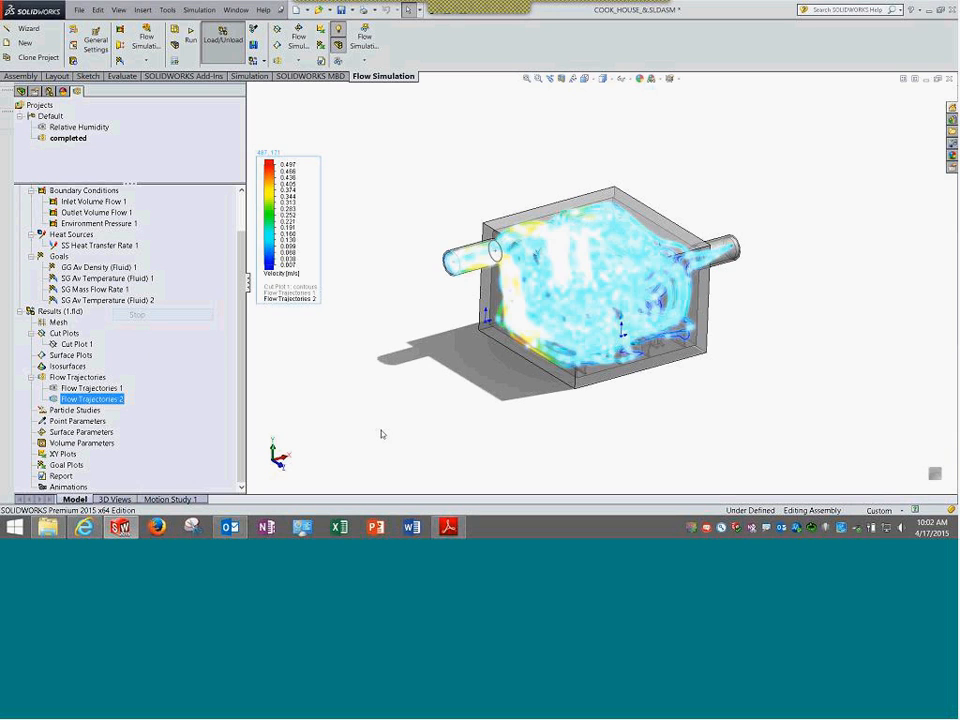
Hide Flow Trajectories 2 and show Cut Plot 1 through the seated figures
{"action": "right_click", "coordinate": [115, 399]}
{"action": "left_click", "coordinate": [130, 263]}
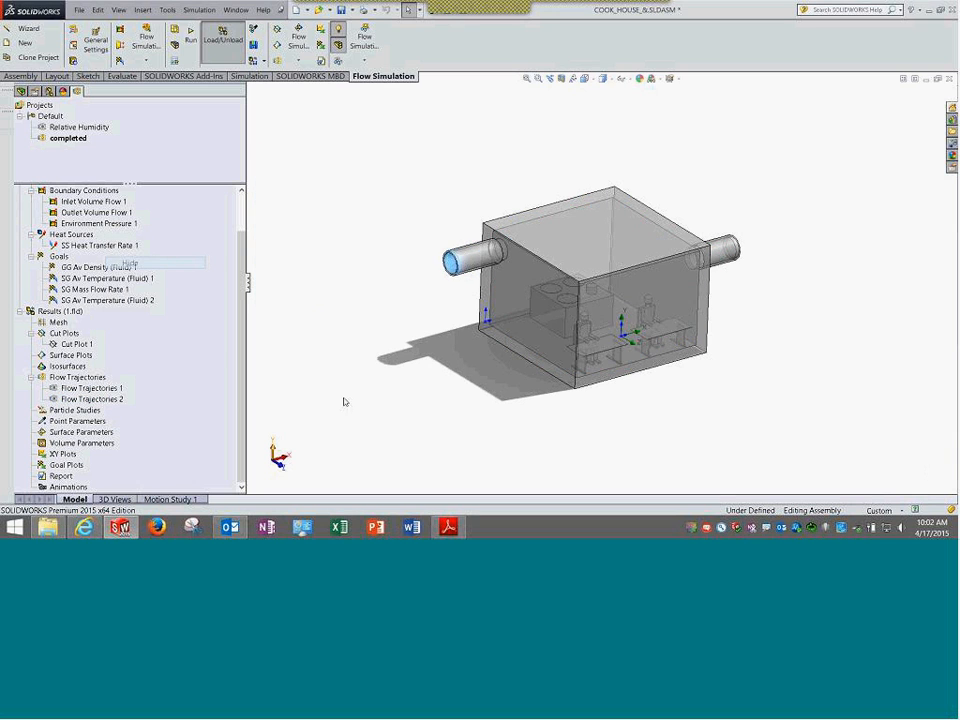
{"action": "right_click", "coordinate": [90, 344]}
{"action": "left_click", "coordinate": [108, 366]}
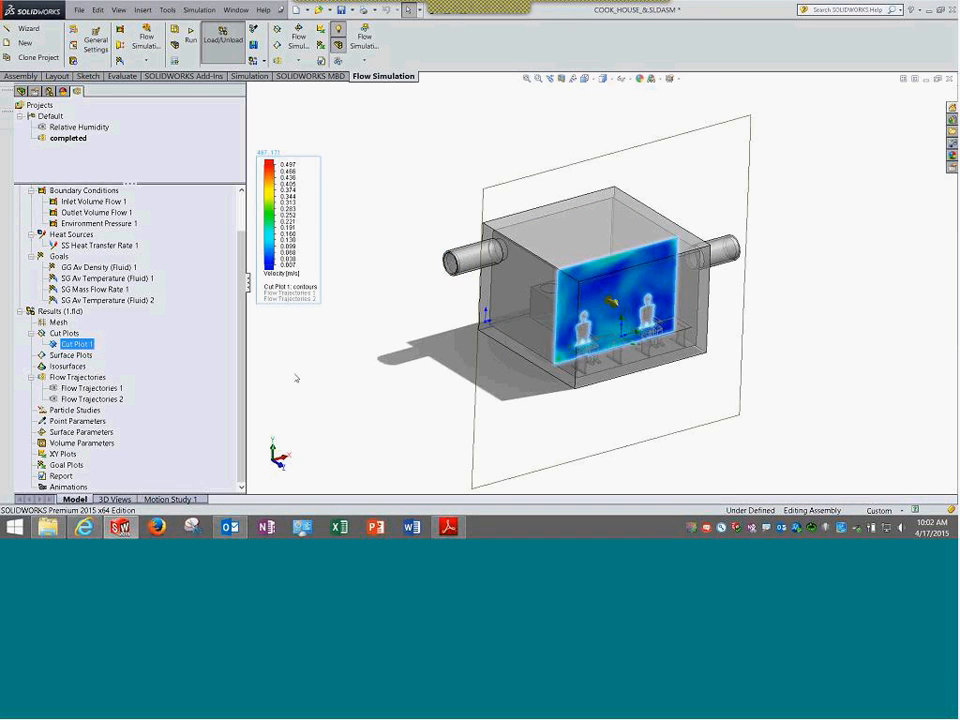
Display Relative Humidity in Cut Plot 1 instead of velocity and accept the legend's minimum and maximum limits
{"action": "left_click", "coordinate": [286, 275]}
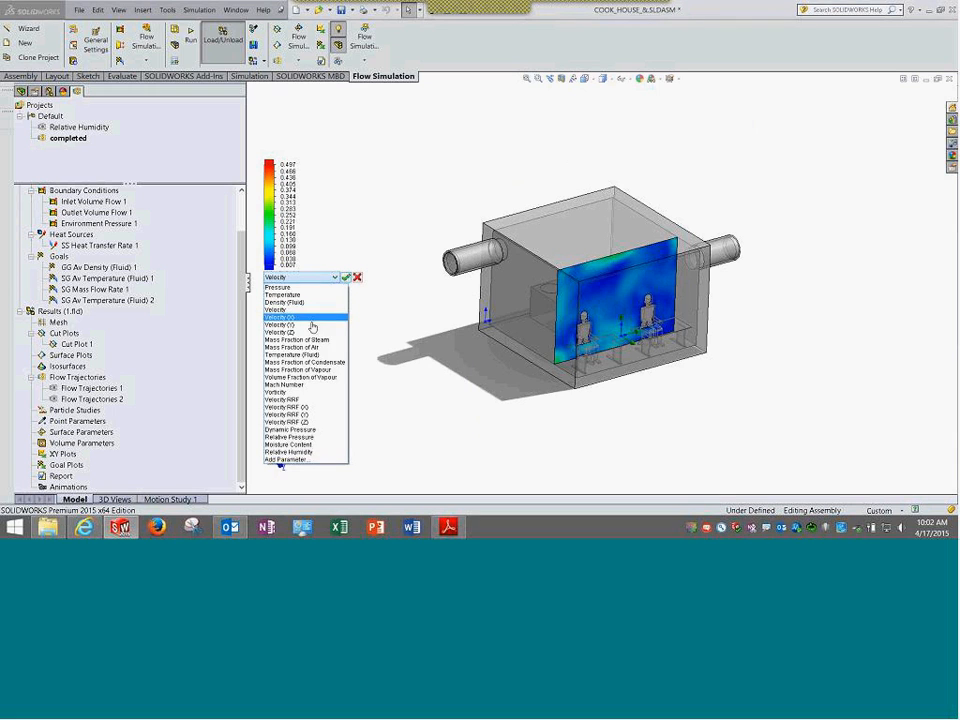
{"action": "left_click", "coordinate": [310, 452]}
{"action": "left_click", "coordinate": [346, 278]}
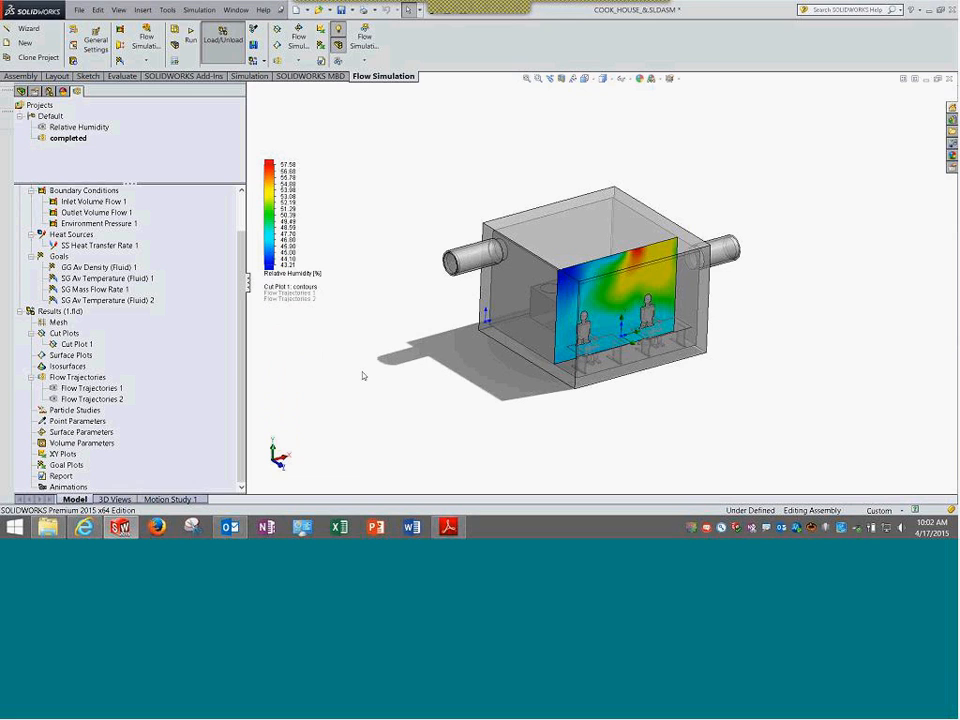
{"action": "left_click", "coordinate": [294, 265]}
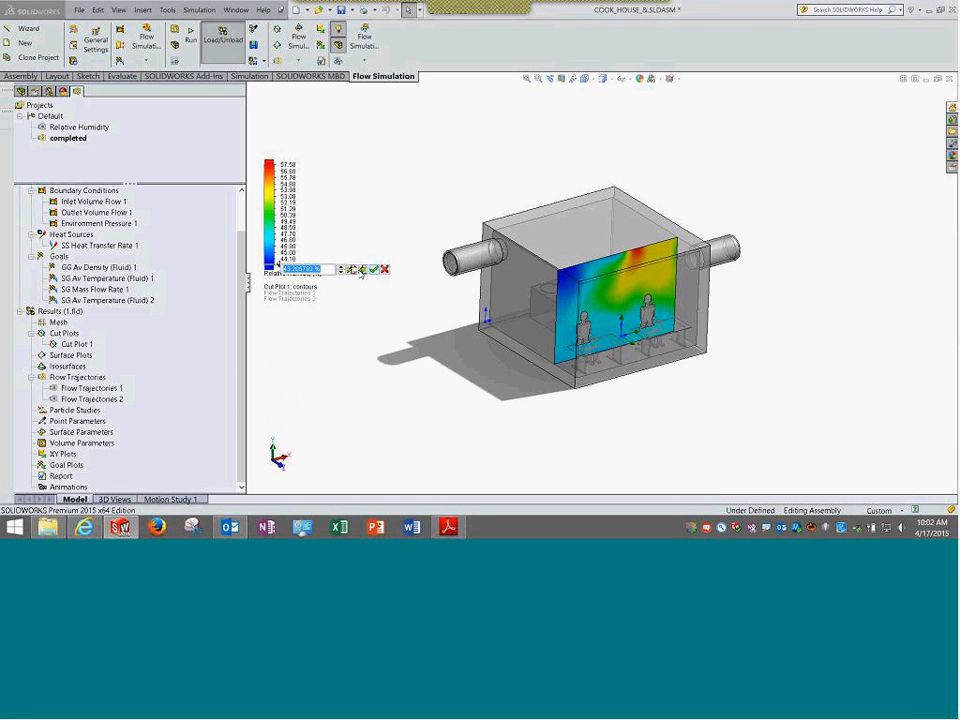
{"action": "left_click", "coordinate": [373, 269]}
{"action": "left_click", "coordinate": [288, 164]}
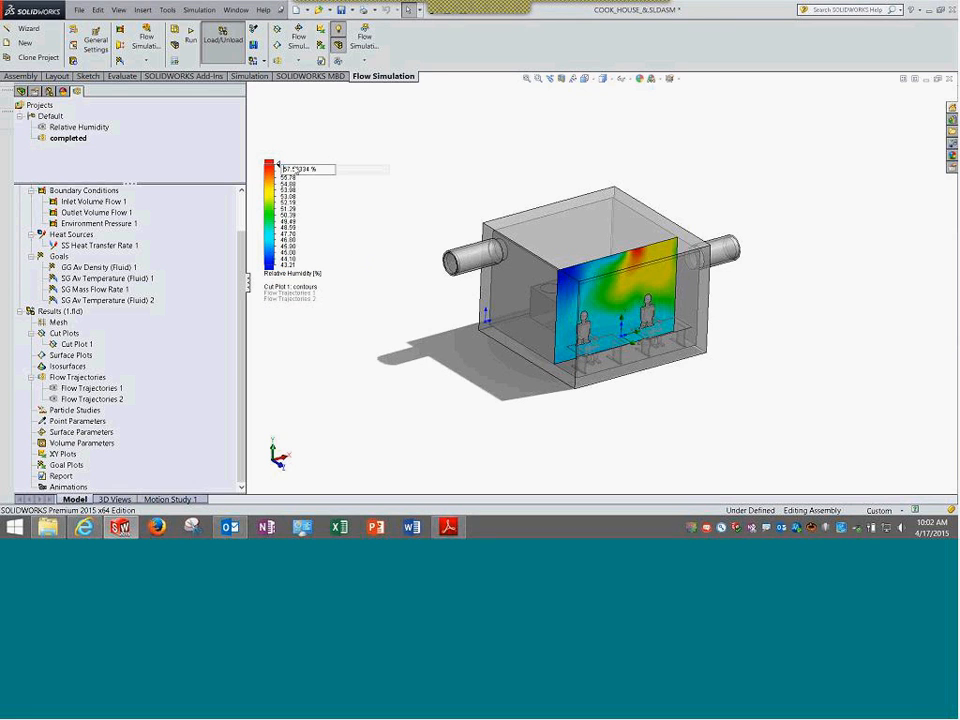
{"action": "left_click", "coordinate": [373, 169]}
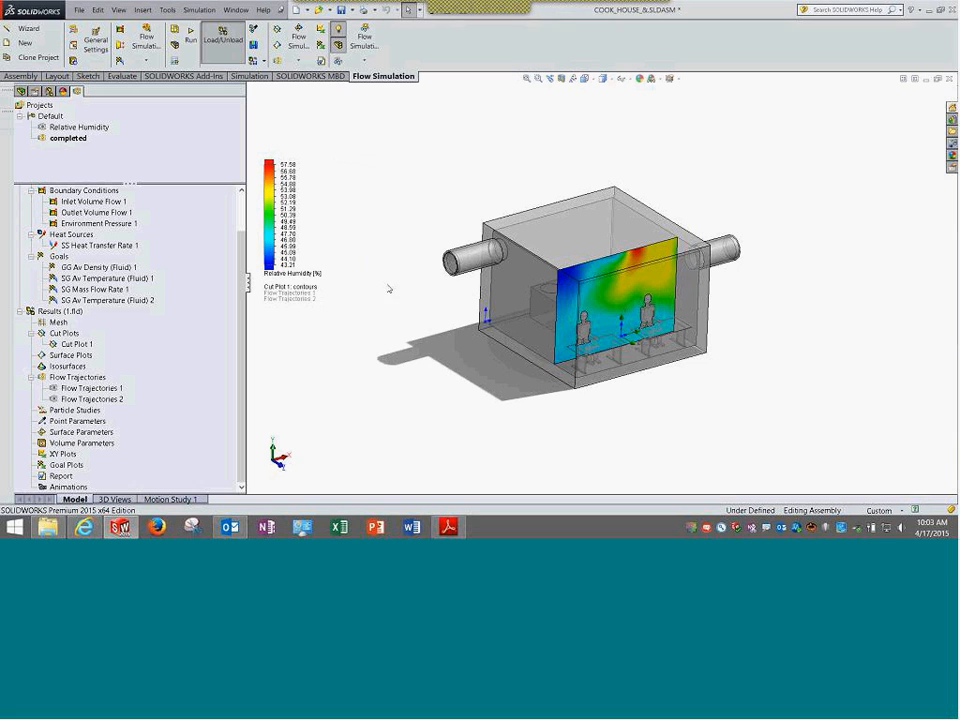
Examine the relative humidity distribution around the two seated figures from several angles
{"action": "scroll", "coordinate": [681, 377], "scroll_direction": "up", "scroll_amount": 1}
{"action": "middle_click_drag", "start_coordinate": [681, 377], "coordinate": [593, 311]}
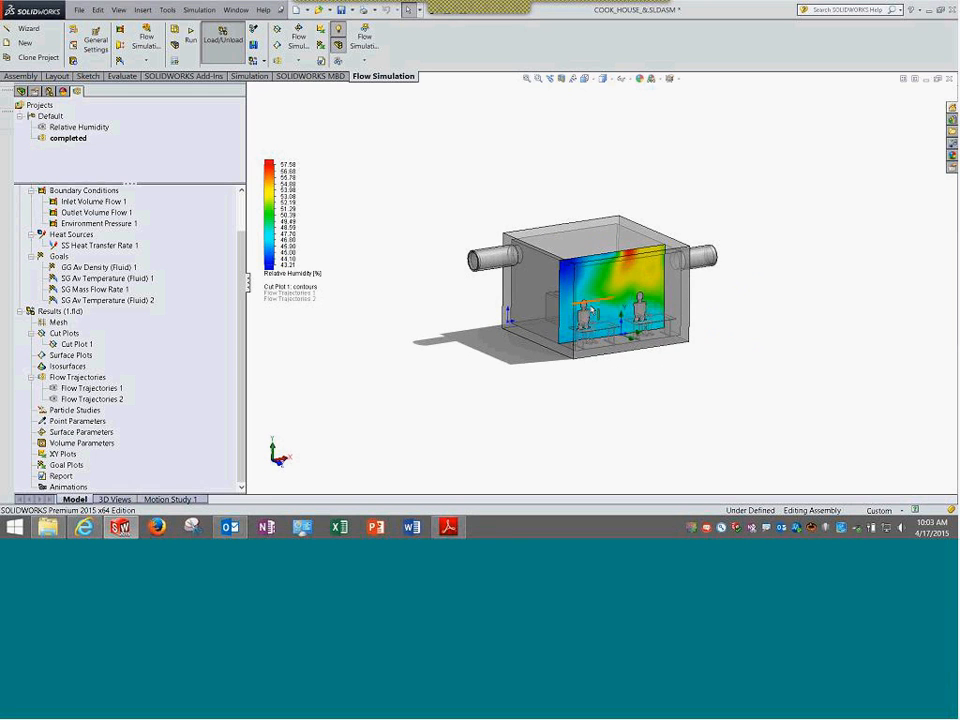
{"action": "scroll", "coordinate": [592, 311], "scroll_direction": "down", "scroll_amount": 3}
{"action": "scroll", "coordinate": [592, 311], "scroll_direction": "down", "scroll_amount": 5}
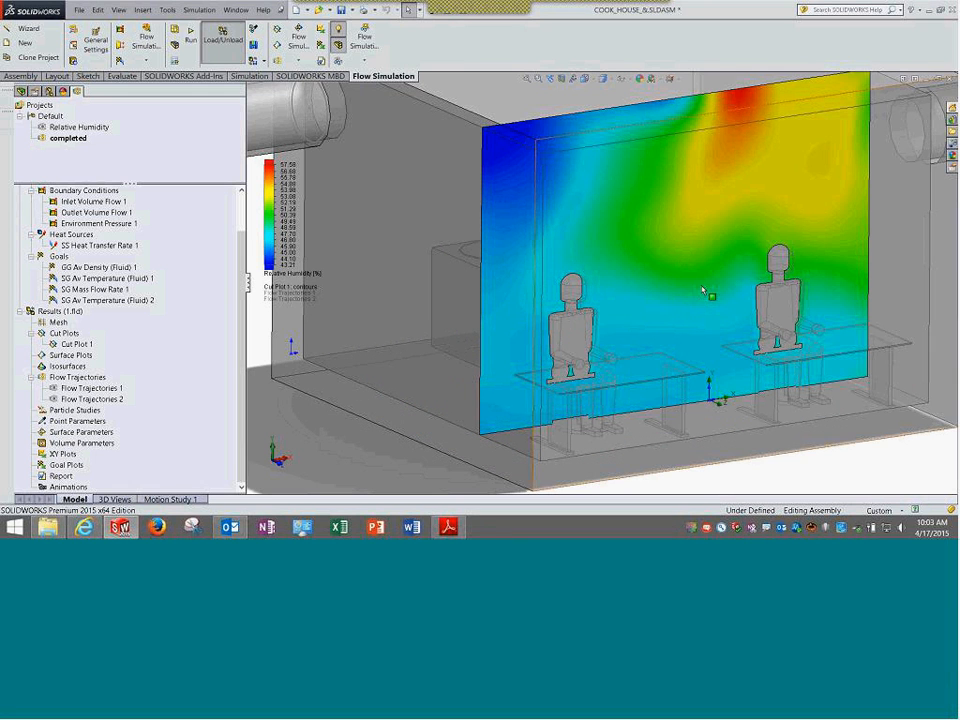
{"action": "scroll", "coordinate": [650, 327], "scroll_direction": "up", "scroll_amount": 5}
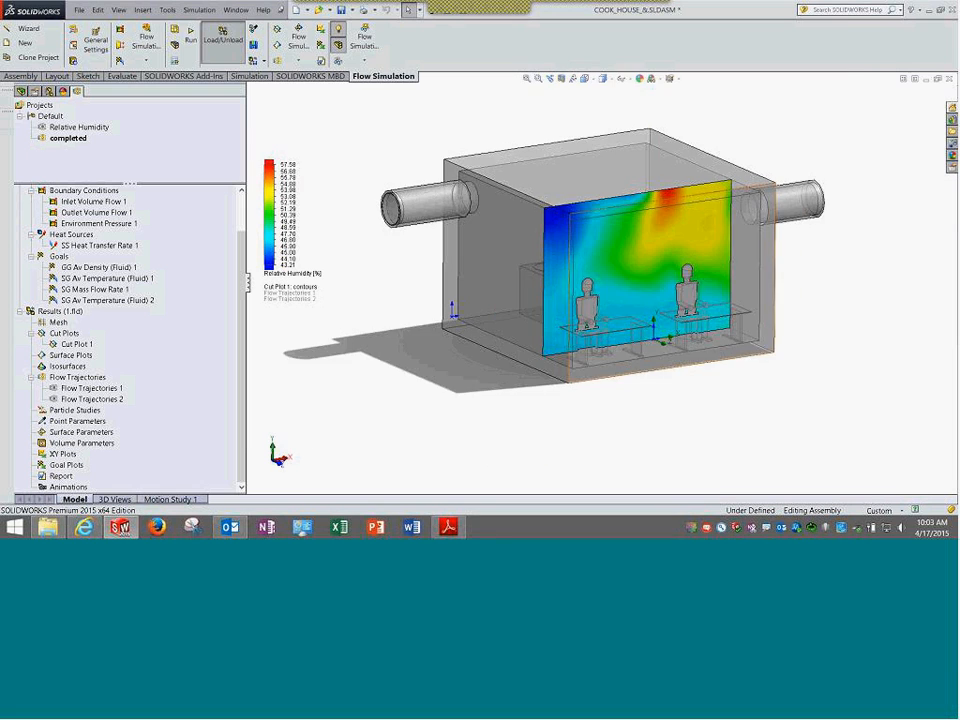
{"action": "scroll", "coordinate": [650, 270], "scroll_direction": "down", "scroll_amount": 1}
{"action": "scroll", "coordinate": [609, 296], "scroll_direction": "up", "scroll_amount": 4}
{"action": "middle_click_drag", "start_coordinate": [609, 296], "coordinate": [391, 328]}
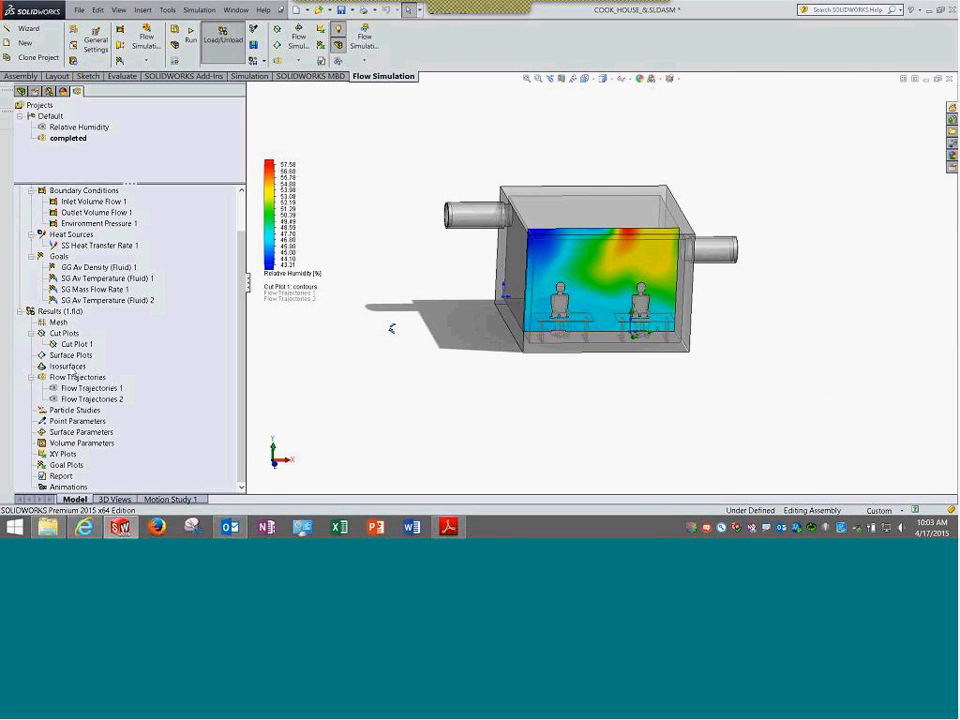
Turn on probes and place five relative humidity probe labels on the cut plot, around the seated figures and in the upper area
{"action": "right_click", "coordinate": [58, 312]}
{"action": "left_click", "coordinate": [83, 346]}
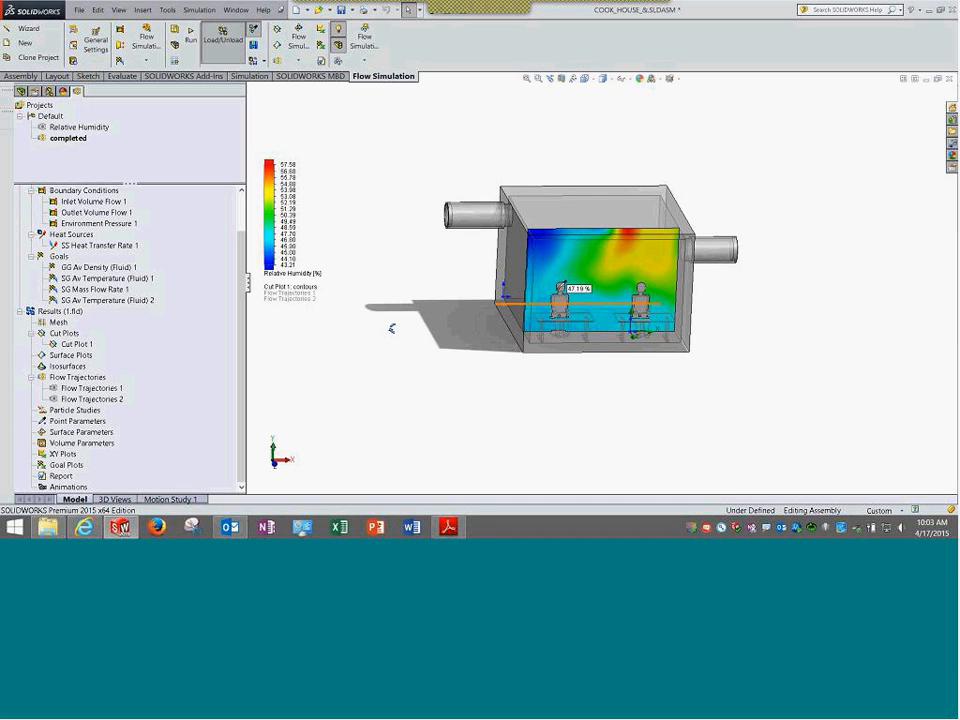
{"action": "middle_click_drag", "start_coordinate": [565, 275], "coordinate": [586, 283]}
{"action": "scroll", "coordinate": [590, 281], "scroll_direction": "down", "scroll_amount": 8}
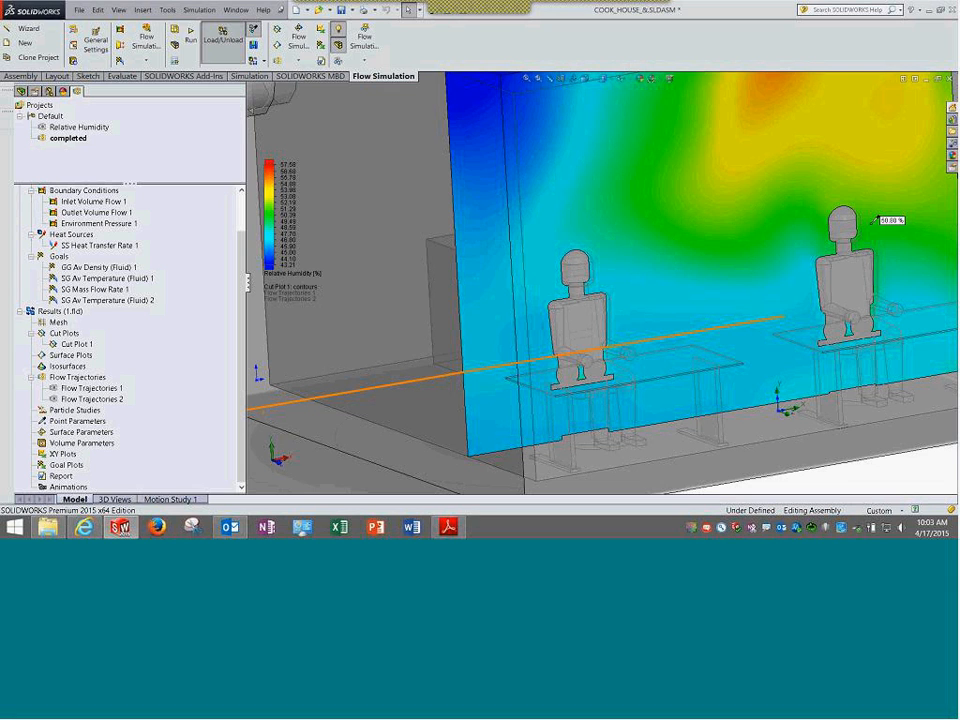
{"action": "scroll", "coordinate": [874, 219], "scroll_direction": "up", "scroll_amount": 3}
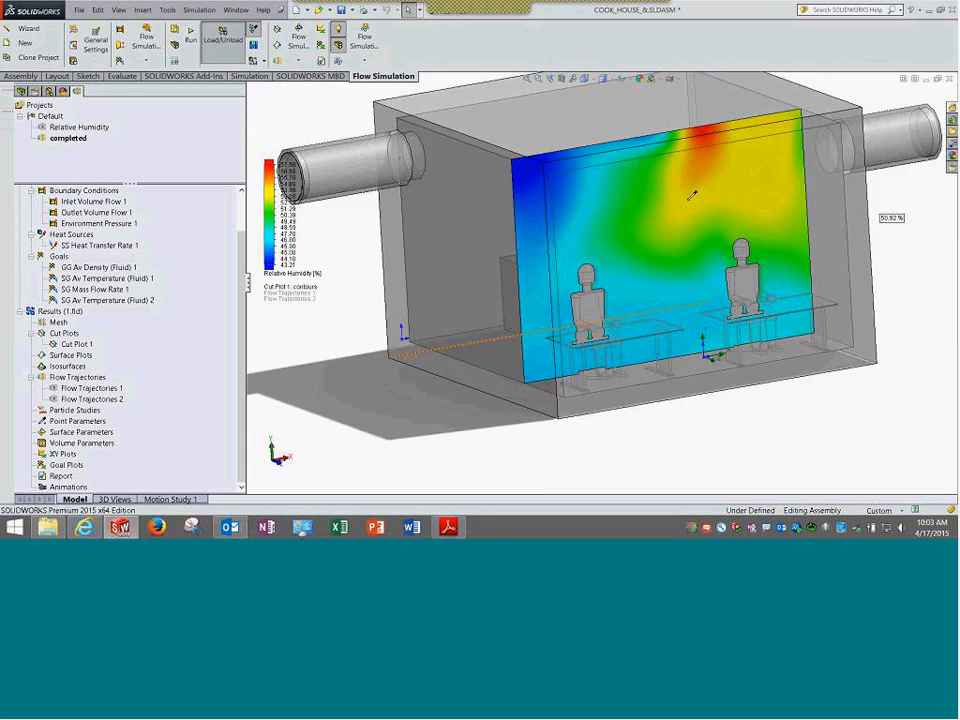
{"action": "scroll", "coordinate": [691, 195], "scroll_direction": "up", "scroll_amount": 2}
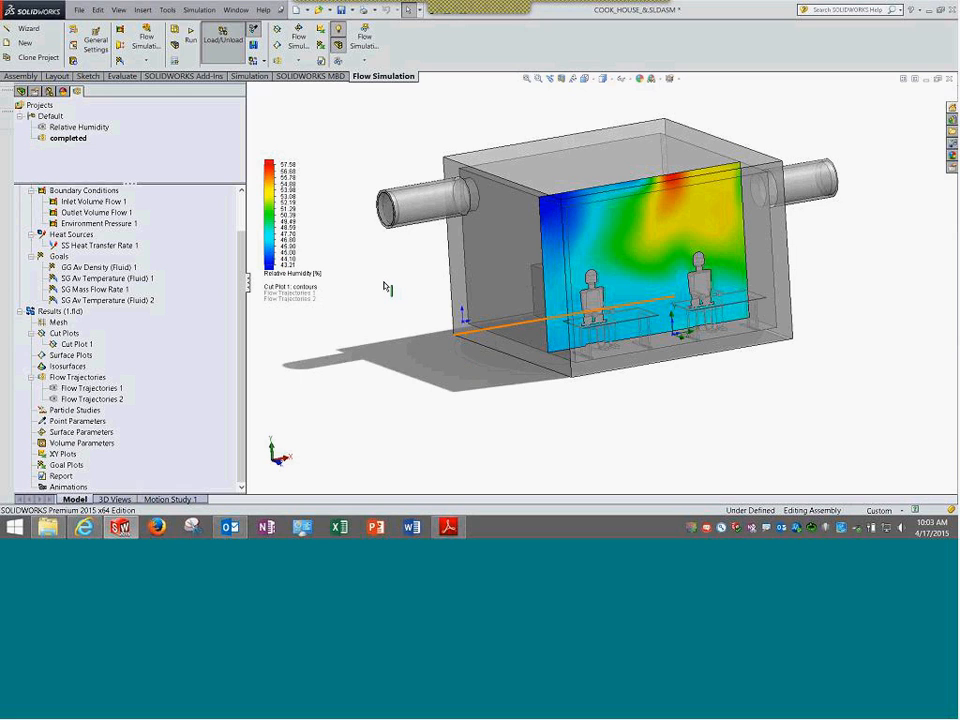
{"action": "left_click", "coordinate": [633, 290]}
{"action": "left_click", "coordinate": [708, 256]}
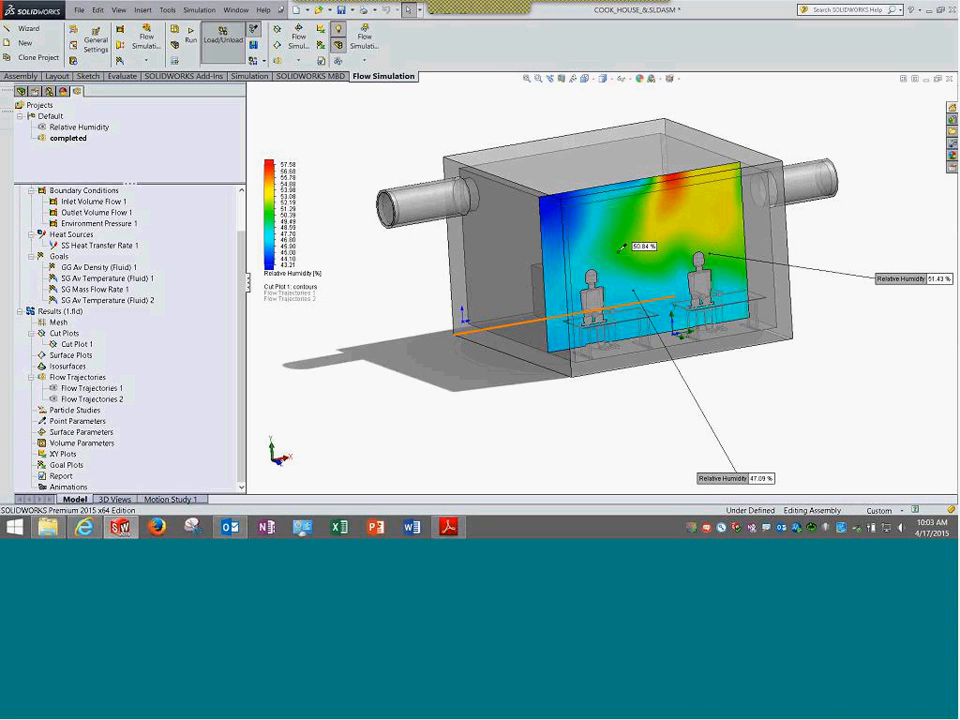
{"action": "left_click", "coordinate": [610, 298]}
{"action": "left_click", "coordinate": [583, 264]}
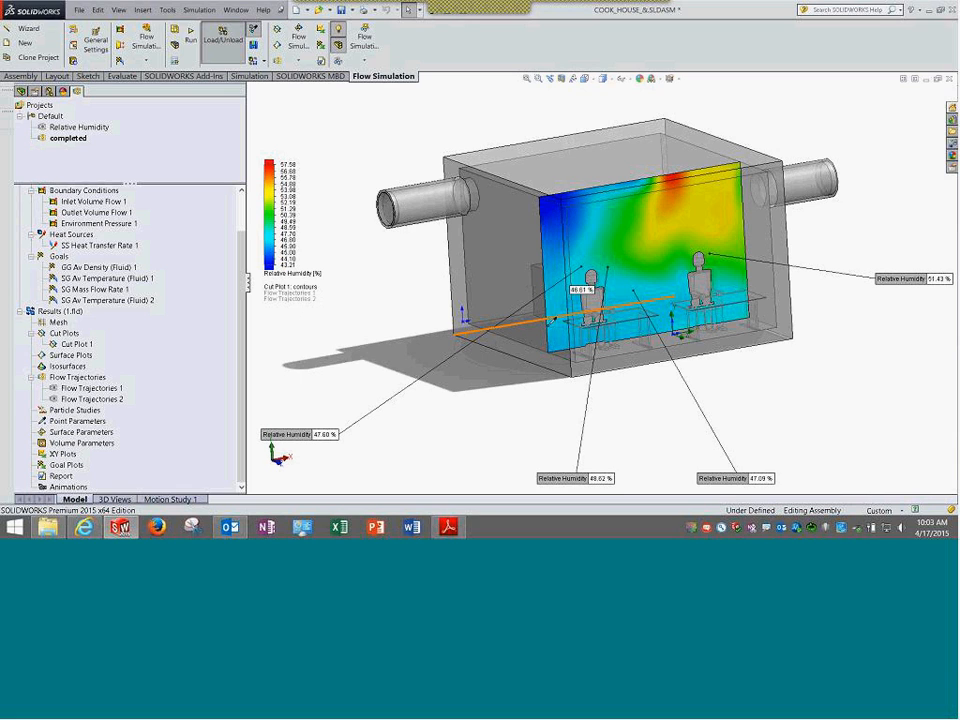
{"action": "left_click", "coordinate": [661, 216]}
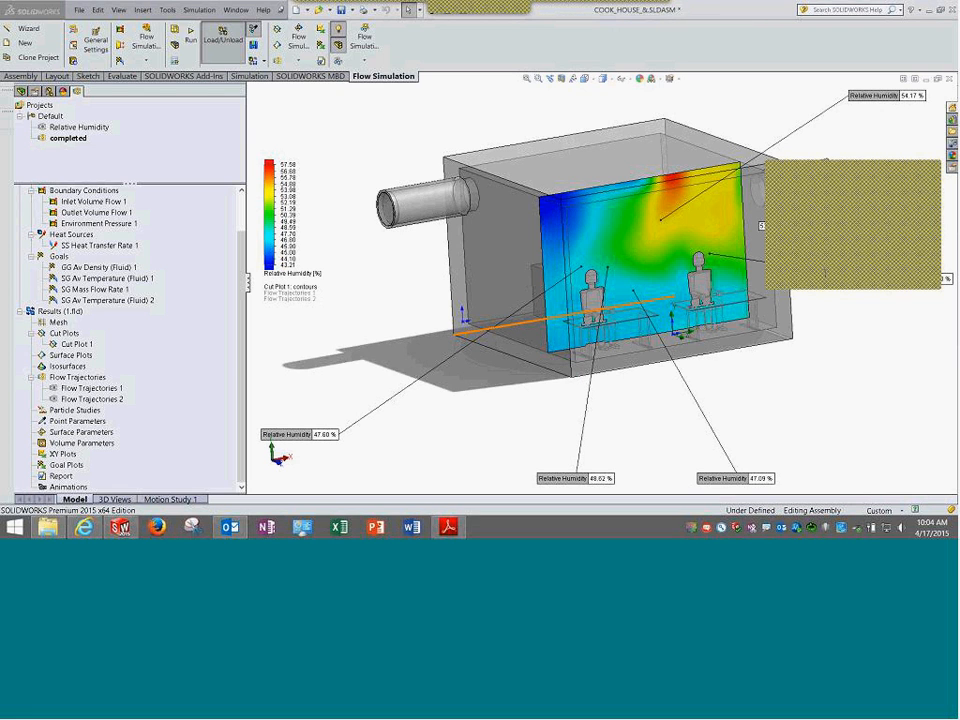
Open the definition of SS Heat Transfer Rate 1 to review its faces and heat transfer rate, and close it
{"action": "right_click", "coordinate": [116, 246]}
{"action": "left_click", "coordinate": [124, 256]}
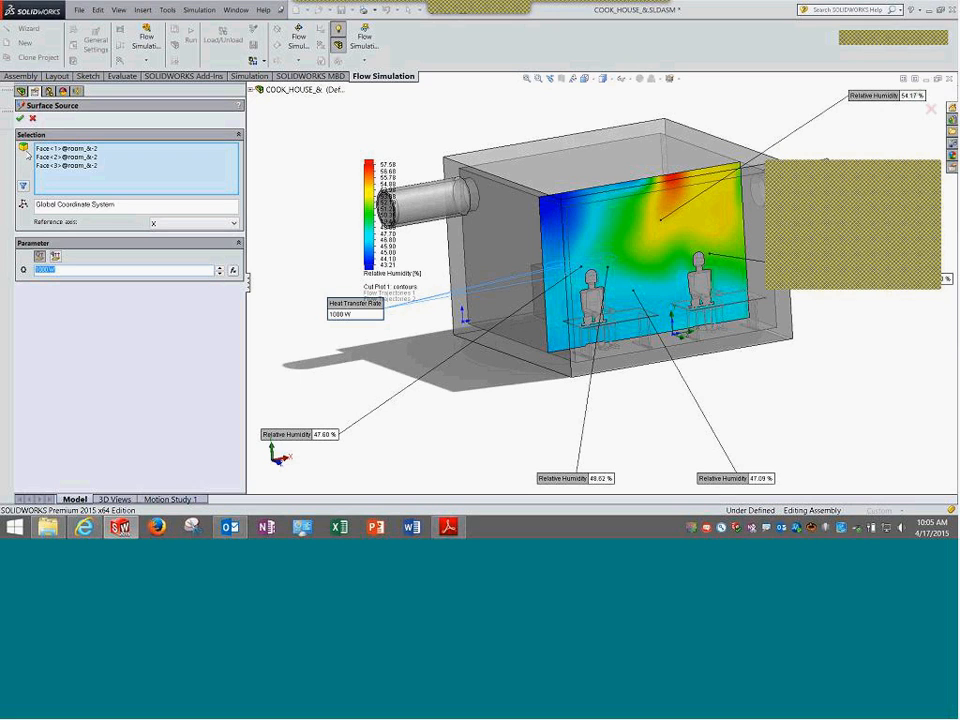
{"action": "left_click", "coordinate": [19, 118]}
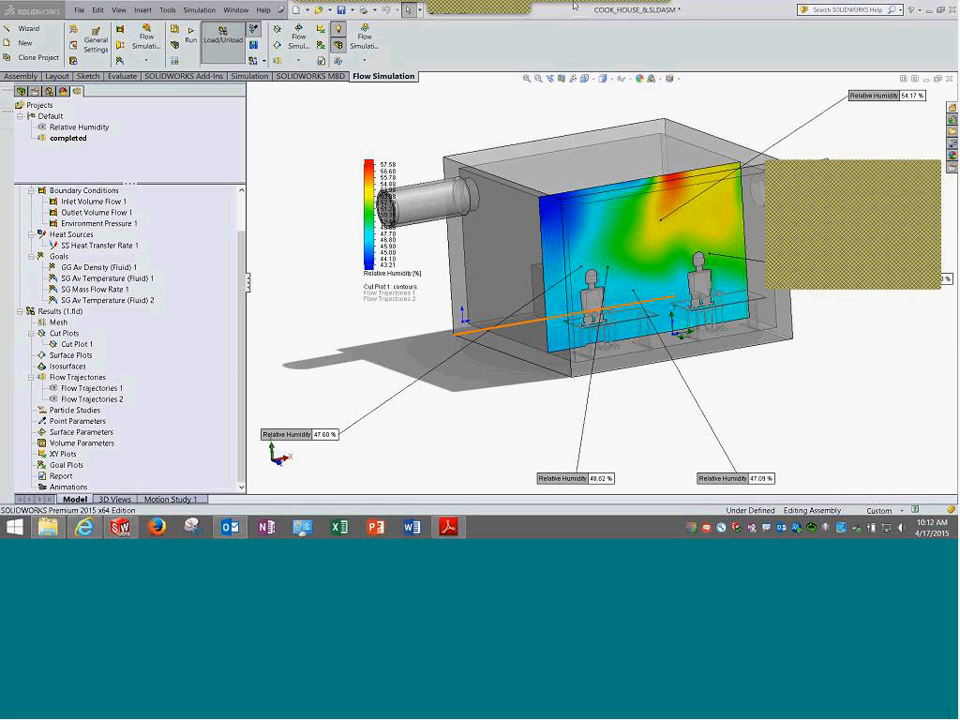
{"action": "left_click", "coordinate": [547, 18]}
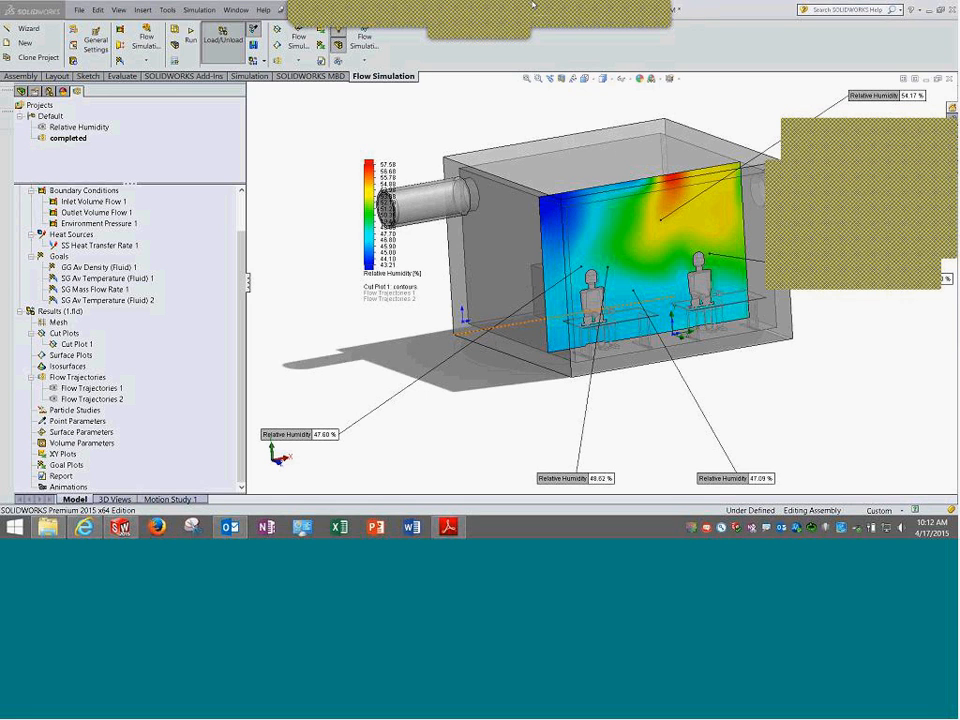
{"action": "left_click", "coordinate": [575, 18]}
{"action": "left_click", "coordinate": [575, 18]}
{"action": "left_click", "coordinate": [575, 18]}
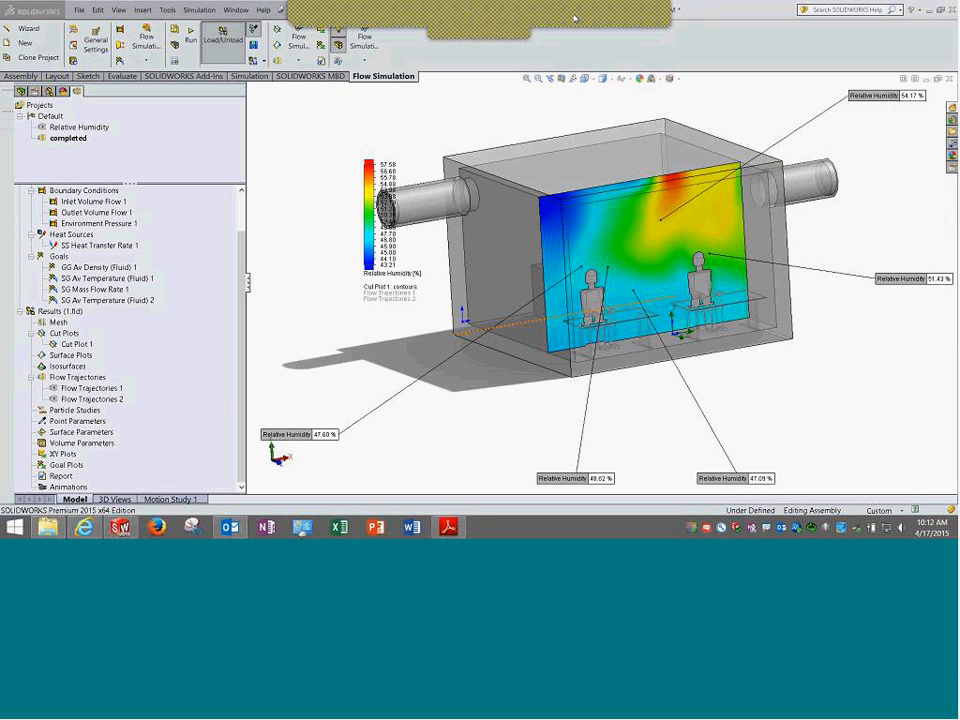
Fit the model in the view and move the relative humidity legend clear of the duct
{"action": "left_click", "coordinate": [527, 79]}
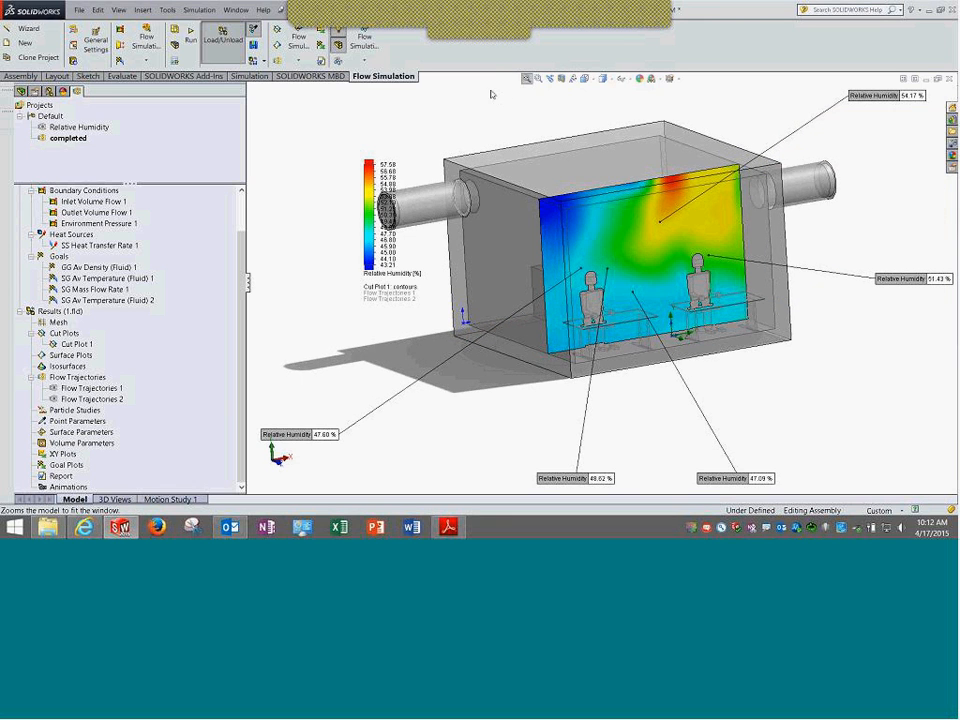
{"action": "left_click_drag", "start_coordinate": [405, 186], "coordinate": [341, 130]}
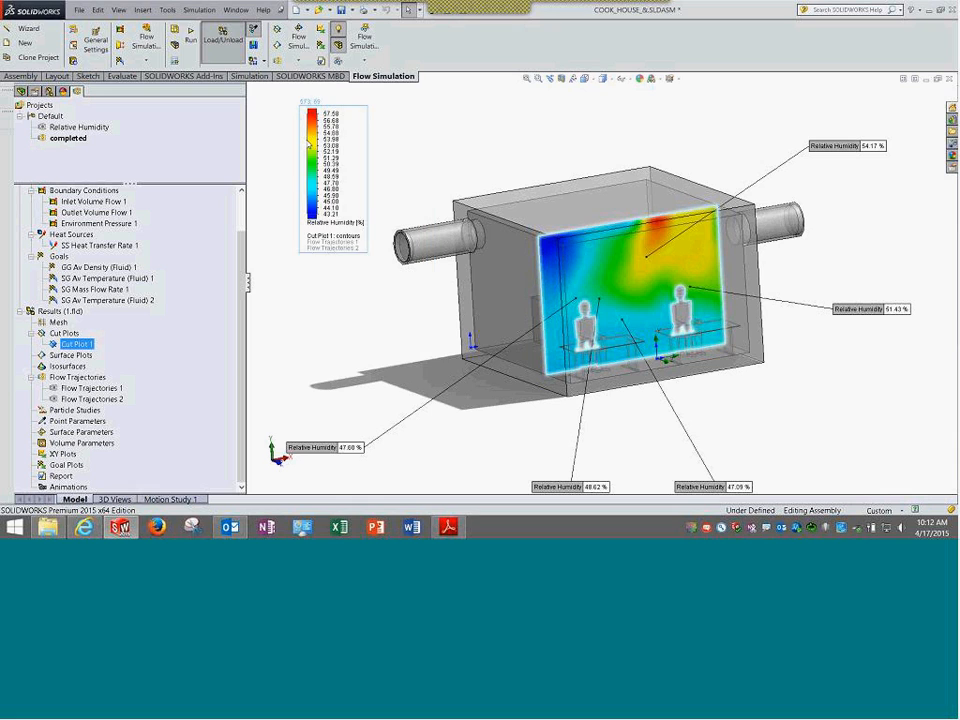
{"action": "left_click", "coordinate": [308, 324]}
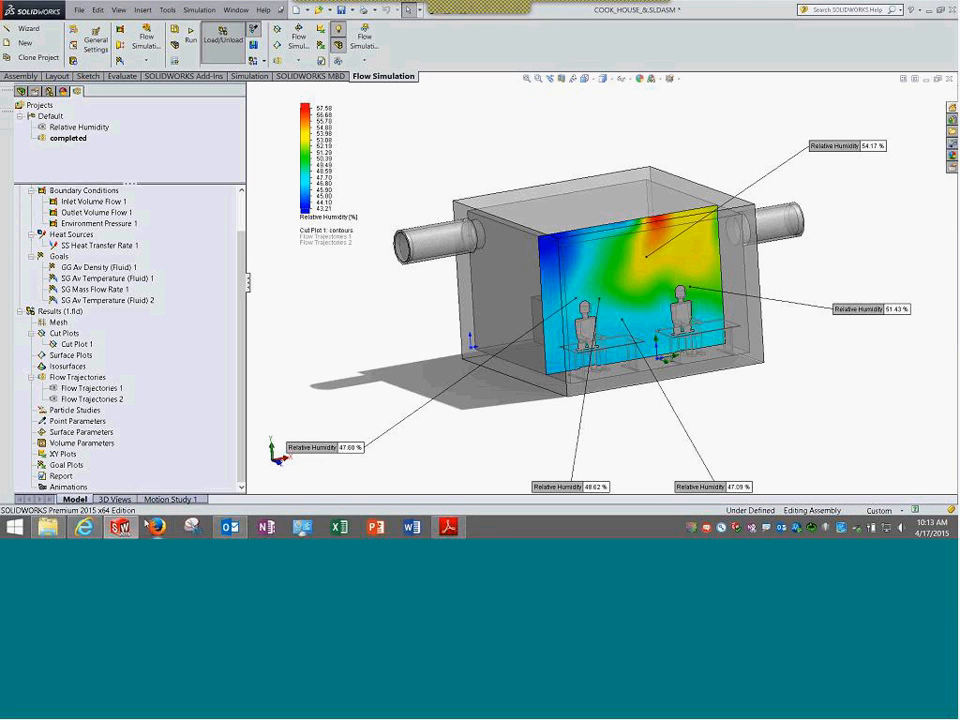
Save and close the COOK_HOUSE_& assembly
{"action": "left_click", "coordinate": [85, 527]}
{"action": "left_click", "coordinate": [120, 527]}
{"action": "left_click", "coordinate": [949, 79]}
{"action": "left_click", "coordinate": [476, 249]}
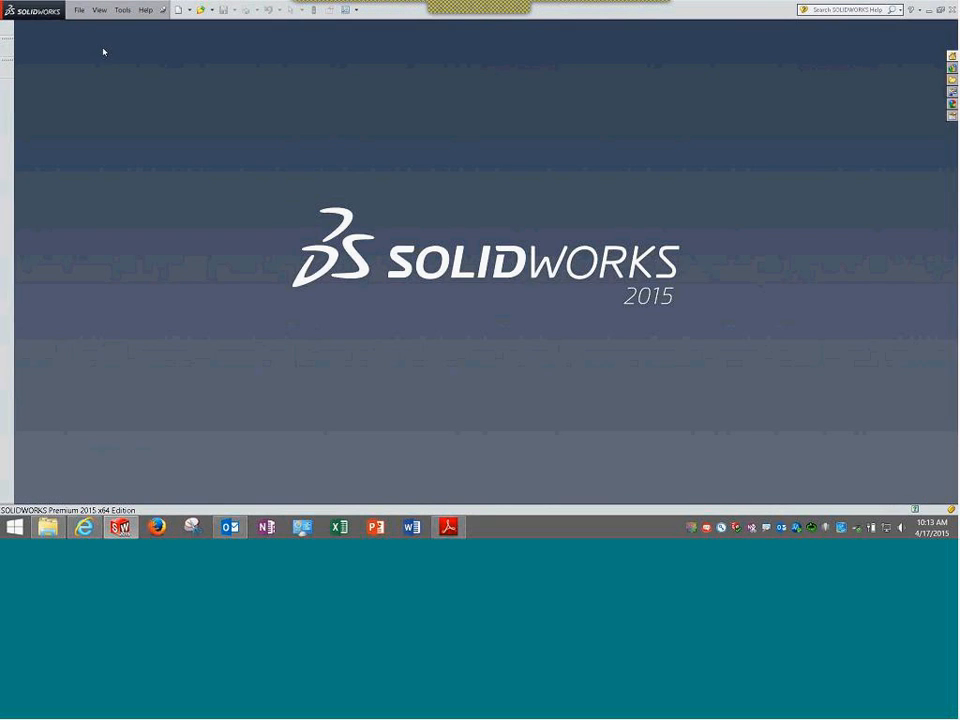
Open the hurricane_generator.SLDASM assembly from the Case Study folder of Lesson12
{"action": "left_click", "coordinate": [77, 11]}
{"action": "left_click", "coordinate": [92, 36]}
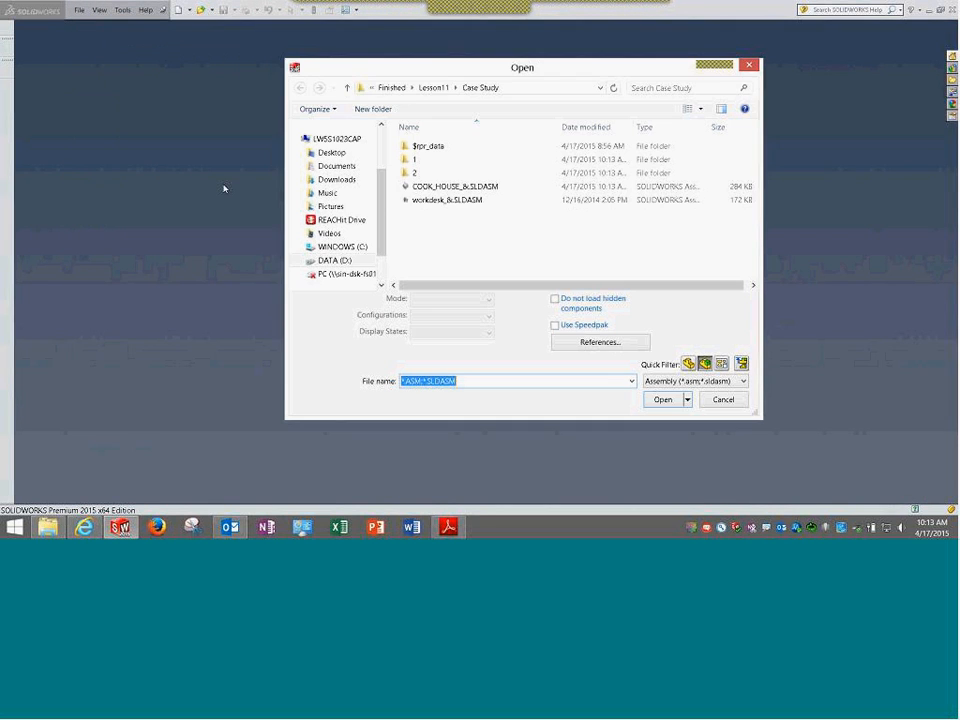
{"action": "left_click", "coordinate": [434, 89]}
{"action": "left_click", "coordinate": [393, 88]}
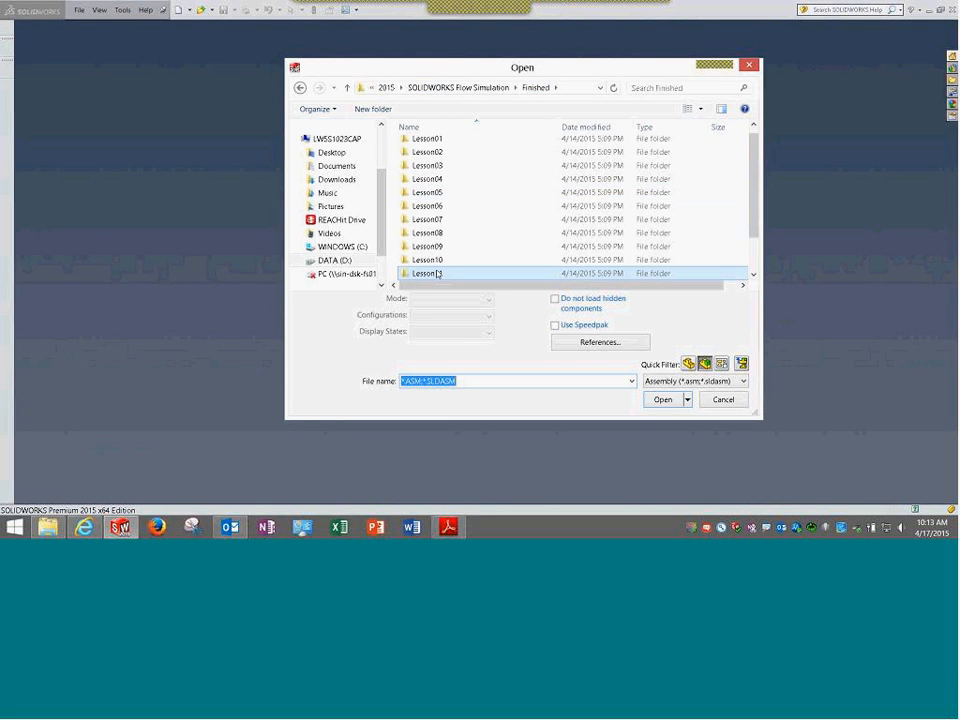
{"action": "scroll", "coordinate": [437, 273], "scroll_direction": "down", "scroll_amount": 1}
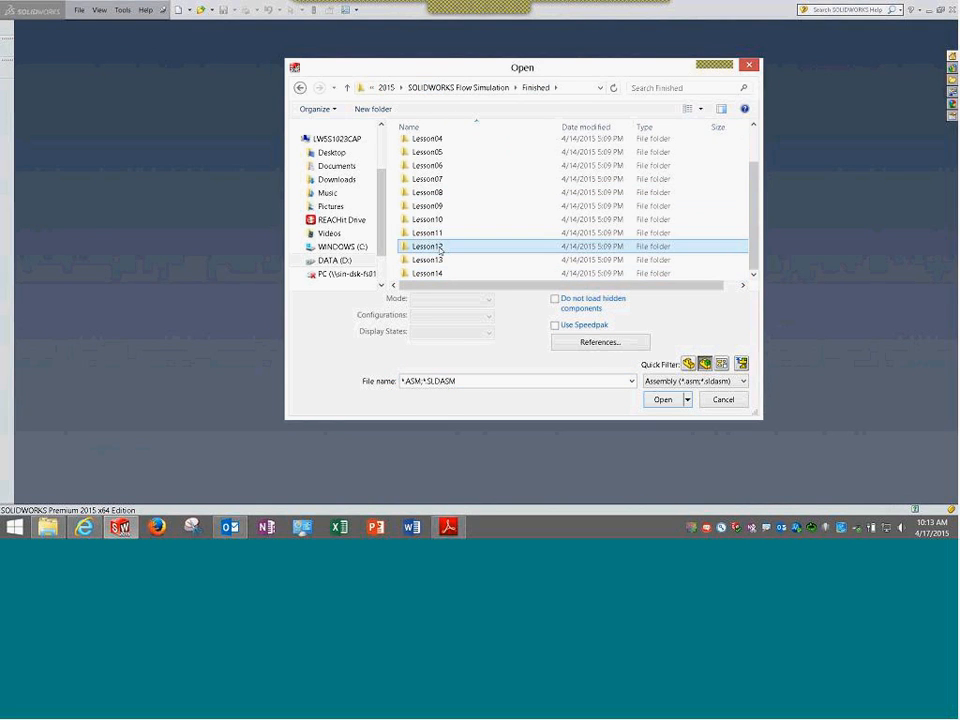
{"action": "double_click", "coordinate": [420, 247]}
{"action": "double_click", "coordinate": [446, 147]}
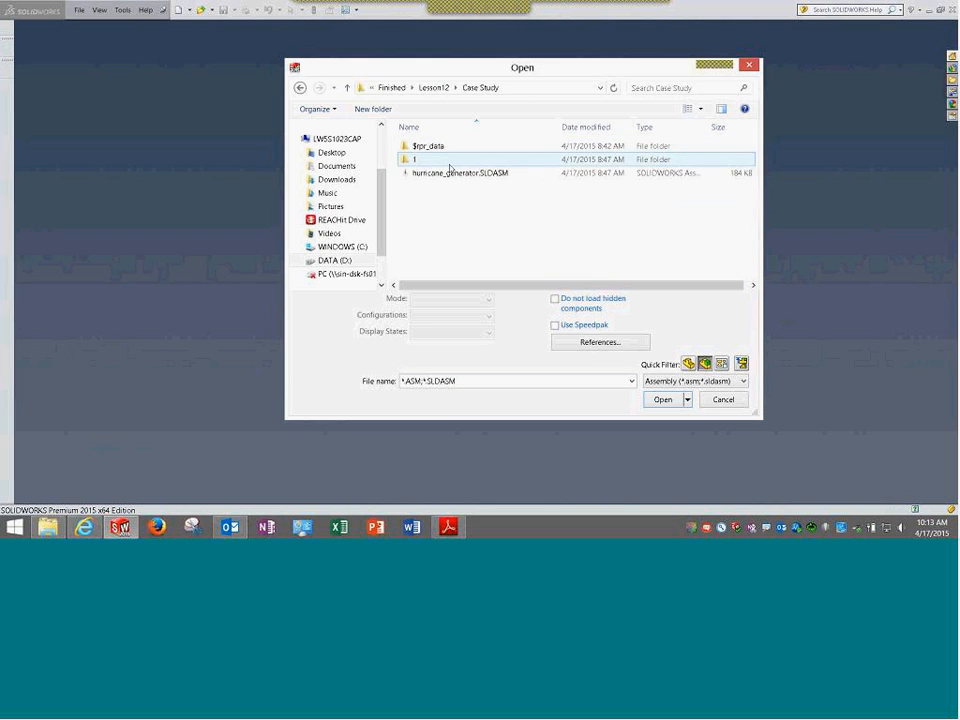
{"action": "double_click", "coordinate": [448, 176]}
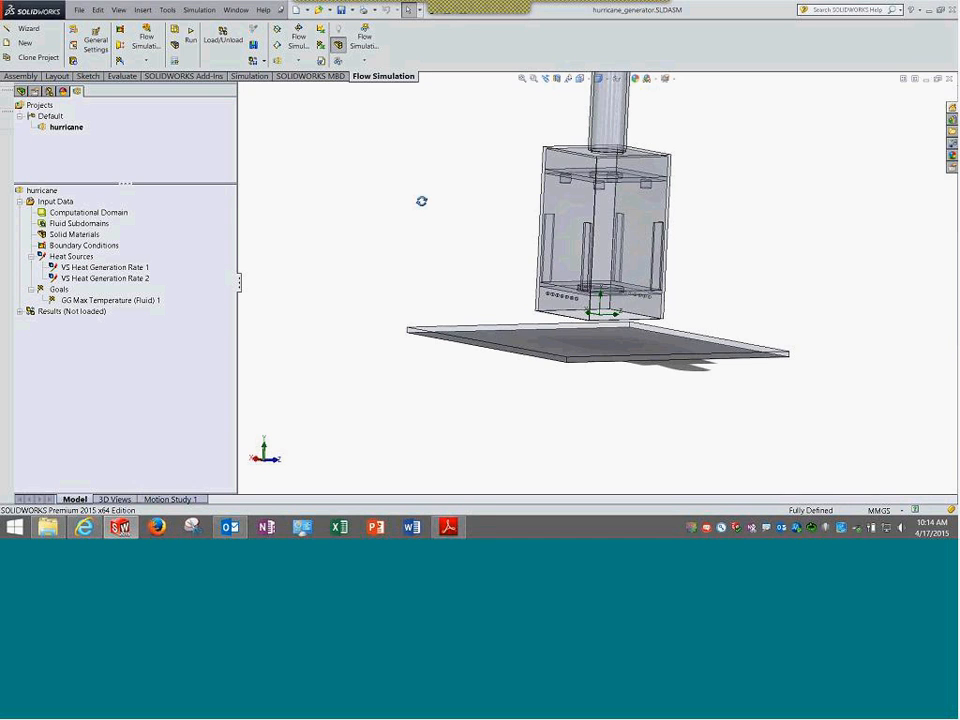
Load the results of the hurricane project
{"action": "mouse_move", "coordinate": [421, 201]}
{"action": "left_mouse_down"}
{"action": "mouse_move", "coordinate": [418, 236]}
{"action": "mouse_move", "coordinate": [405, 210]}
{"action": "left_mouse_up"}
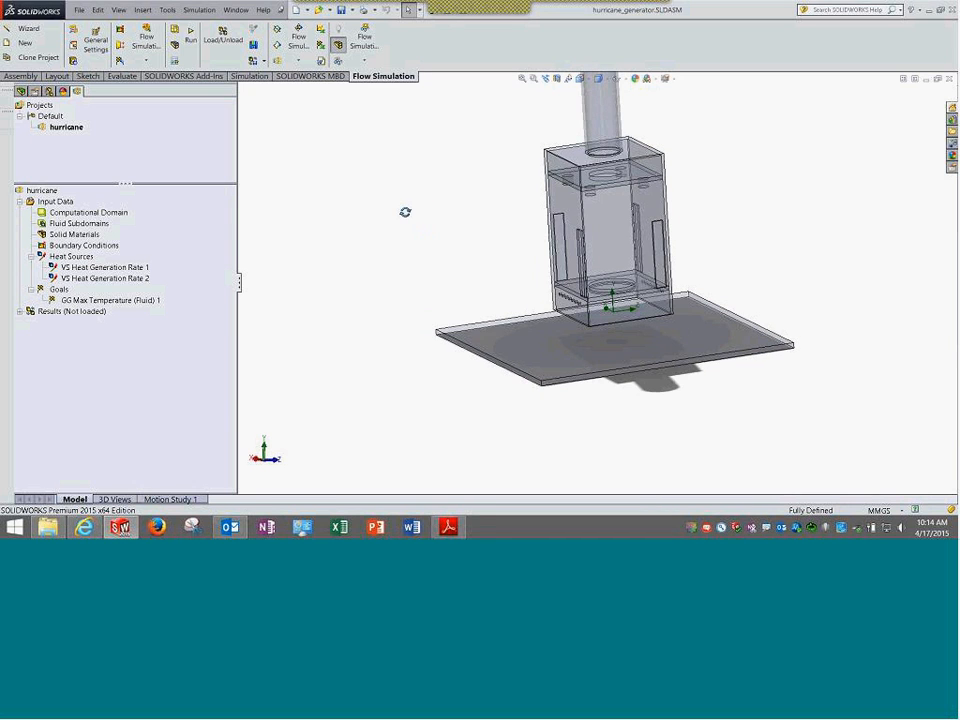
{"action": "left_click", "coordinate": [20, 312]}
{"action": "right_click", "coordinate": [95, 311]}
{"action": "left_click", "coordinate": [165, 318]}
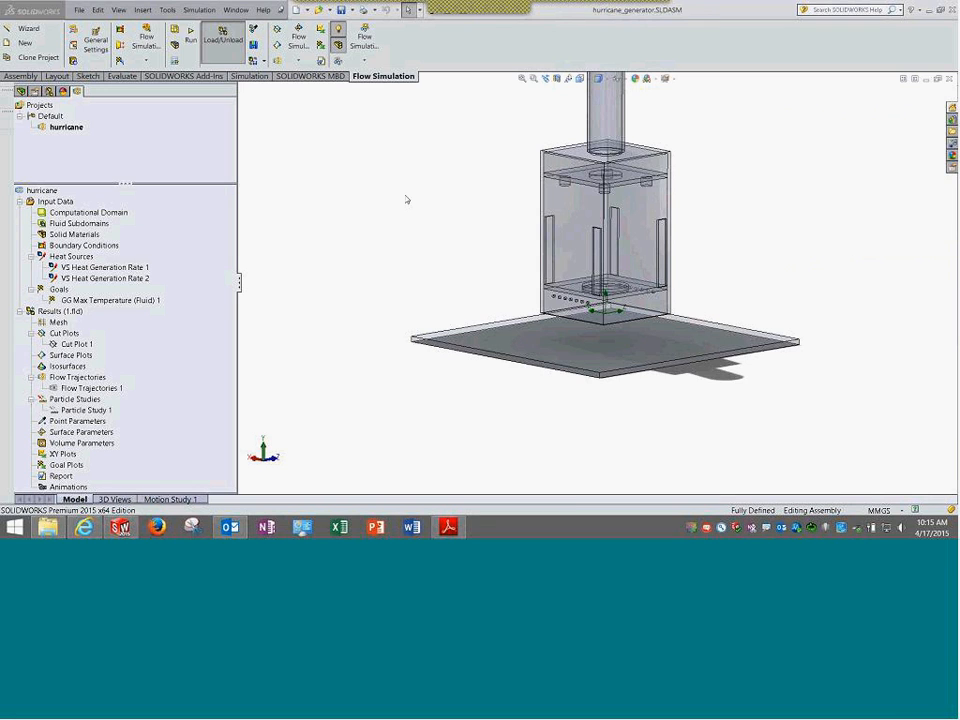
Examine the whole hurricane generator model, including its chimney, slotted chamber and base plate
{"action": "left_click", "coordinate": [521, 79]}
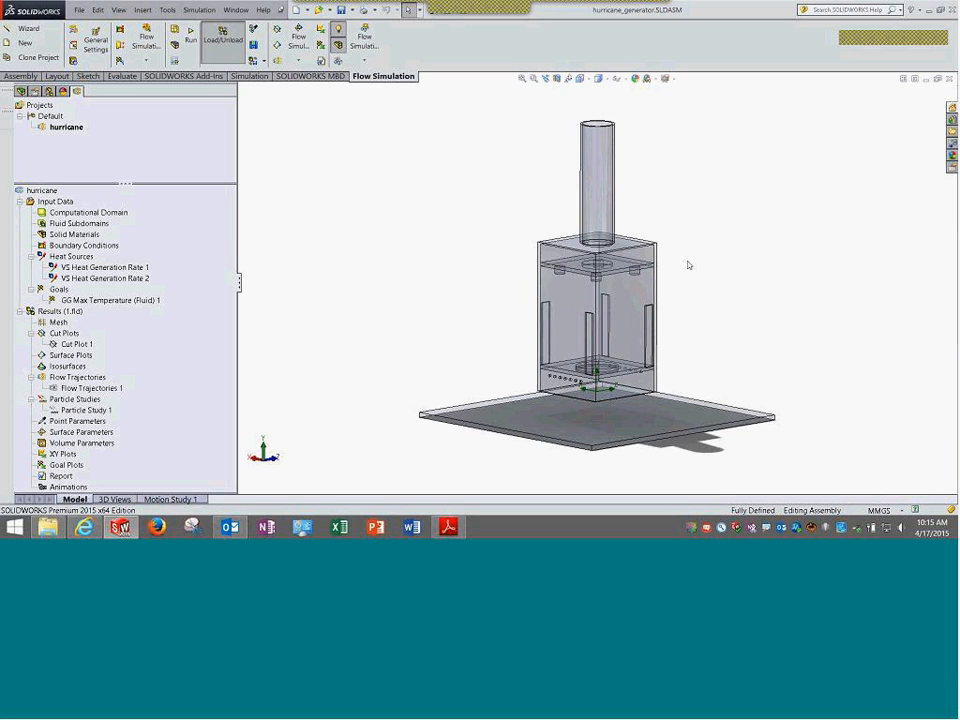
{"action": "mouse_move", "coordinate": [705, 347]}
{"action": "middle_mouse_down"}
{"action": "mouse_move", "coordinate": [660, 335]}
{"action": "mouse_move", "coordinate": [653, 293]}
{"action": "mouse_move", "coordinate": [709, 334]}
{"action": "middle_mouse_up"}
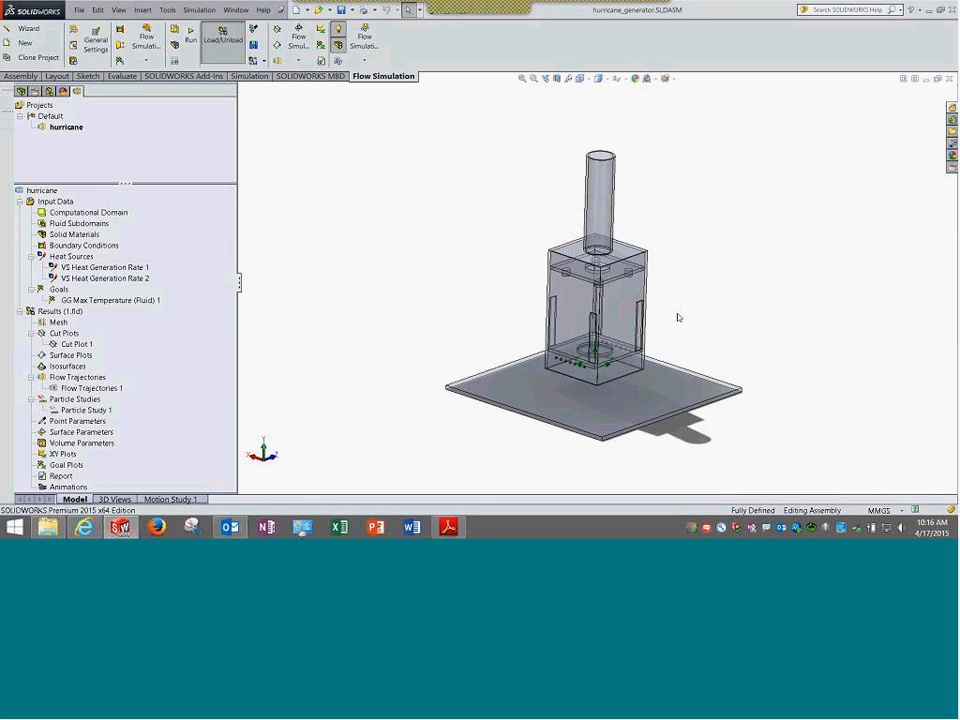
{"action": "scroll", "coordinate": [662, 332], "scroll_direction": "down", "scroll_amount": 2}
{"action": "scroll", "coordinate": [663, 332], "scroll_direction": "down", "scroll_amount": 2}
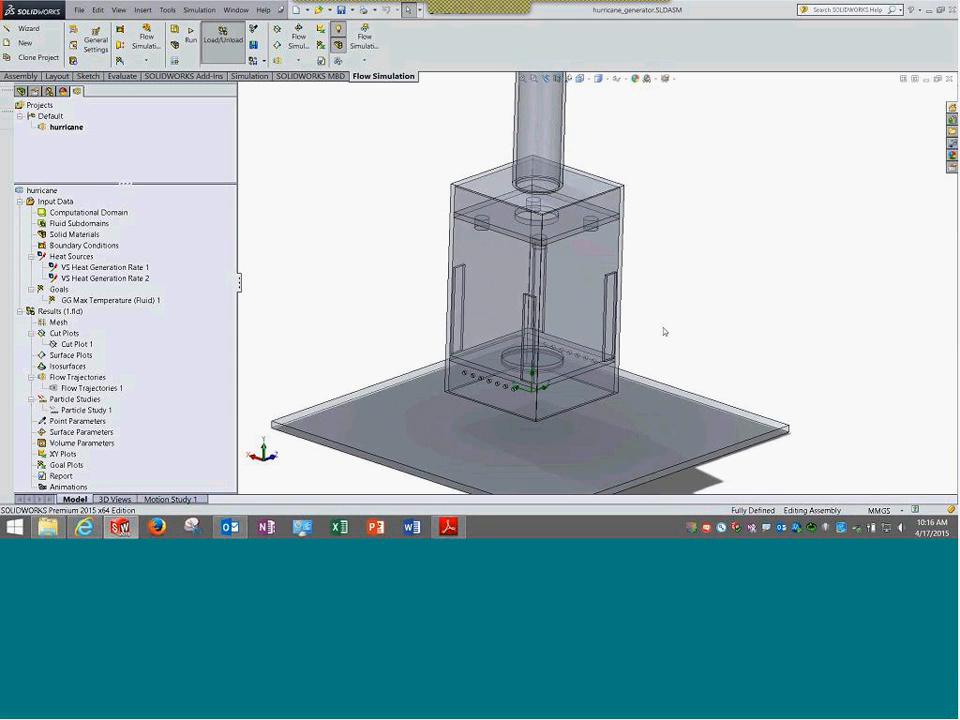
{"action": "scroll", "coordinate": [664, 332], "scroll_direction": "up", "scroll_amount": 2}
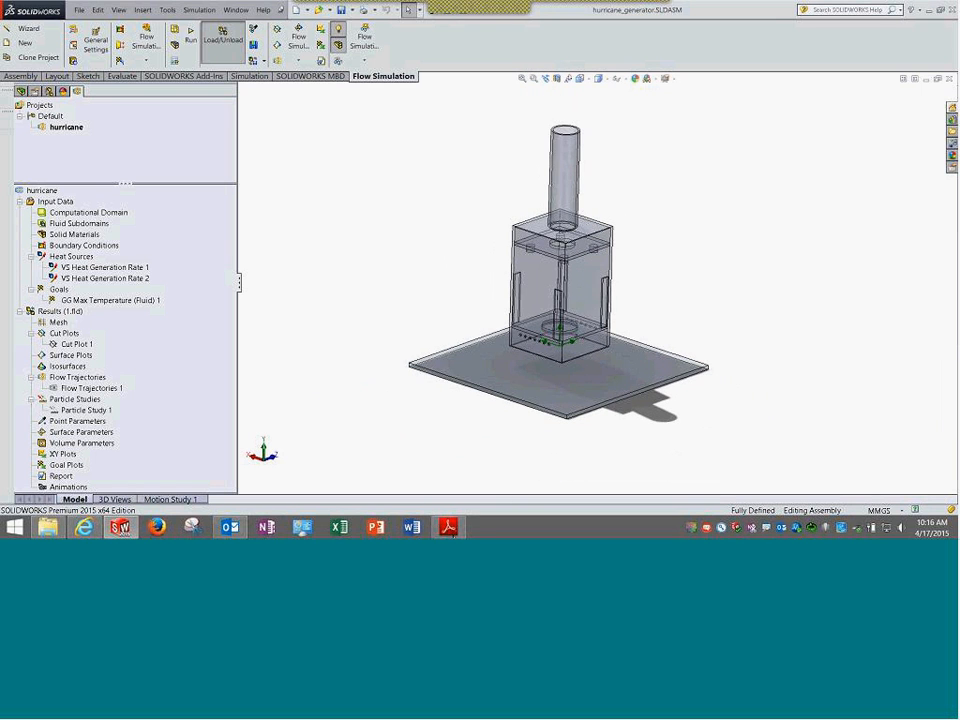
{"action": "left_click", "coordinate": [455, 526]}
{"action": "scroll", "coordinate": [421, 405], "scroll_direction": "down", "scroll_amount": 5}
{"action": "scroll", "coordinate": [699, 318], "scroll_direction": "down", "scroll_amount": 2}
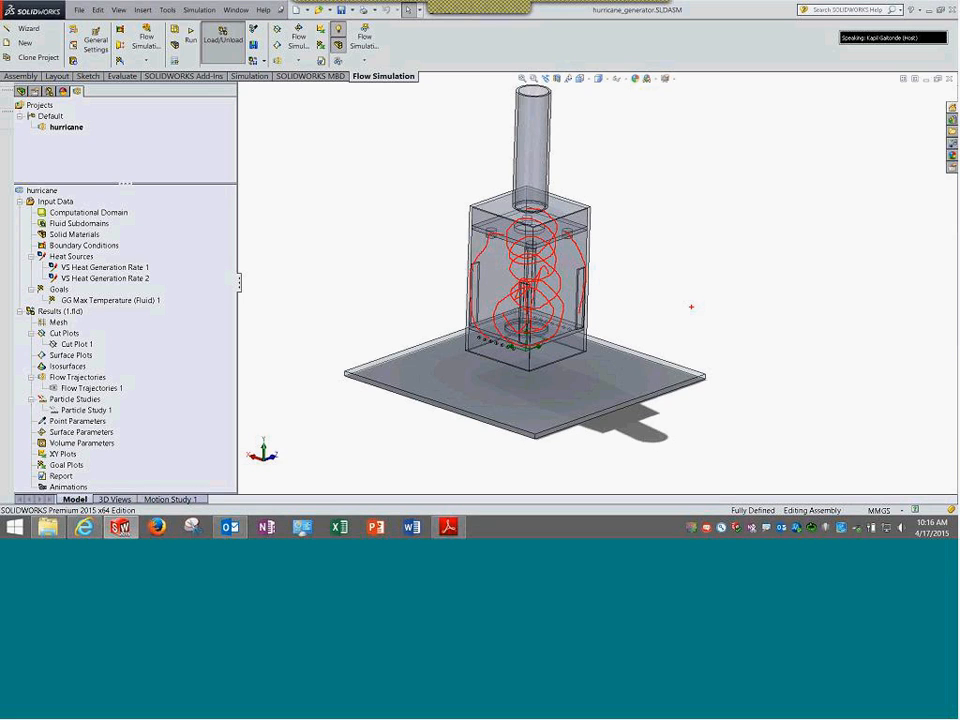
{"action": "key", "text": "Escape"}
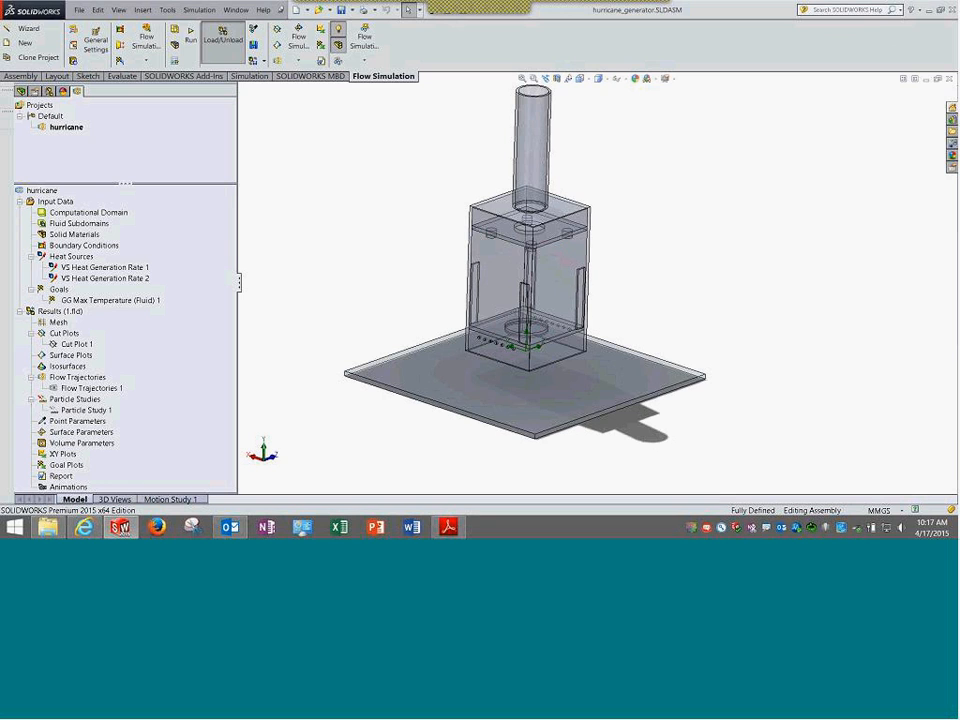
Review the project's general settings for analysis type, fluids, solids, wall conditions, and initial and ambient conditions including turbulence and solid parameters
{"action": "right_click", "coordinate": [60, 203]}
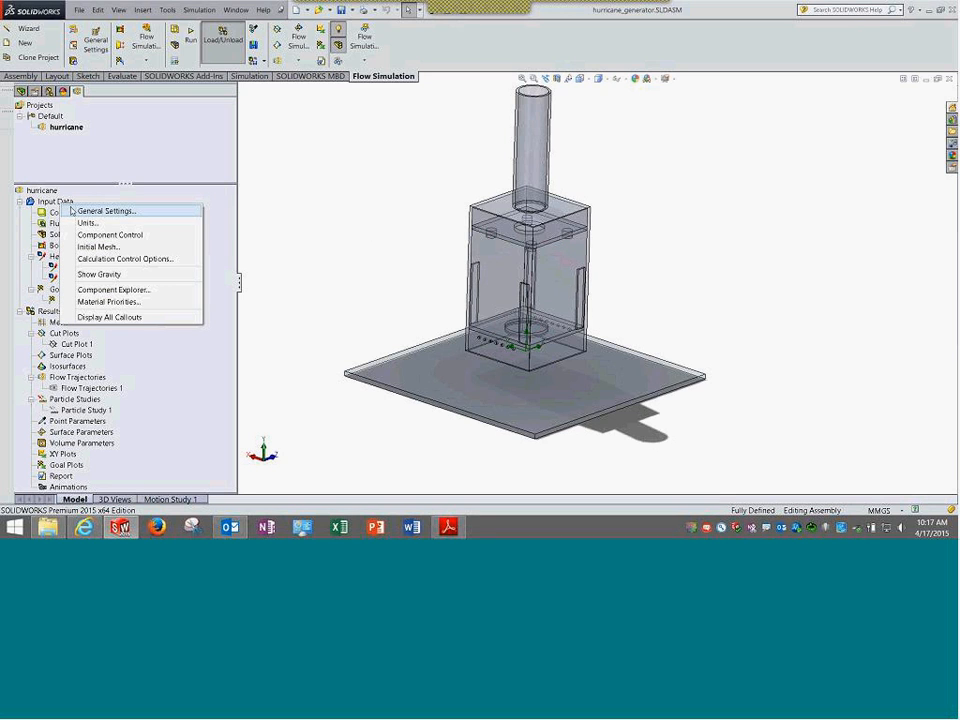
{"action": "left_click", "coordinate": [72, 210]}
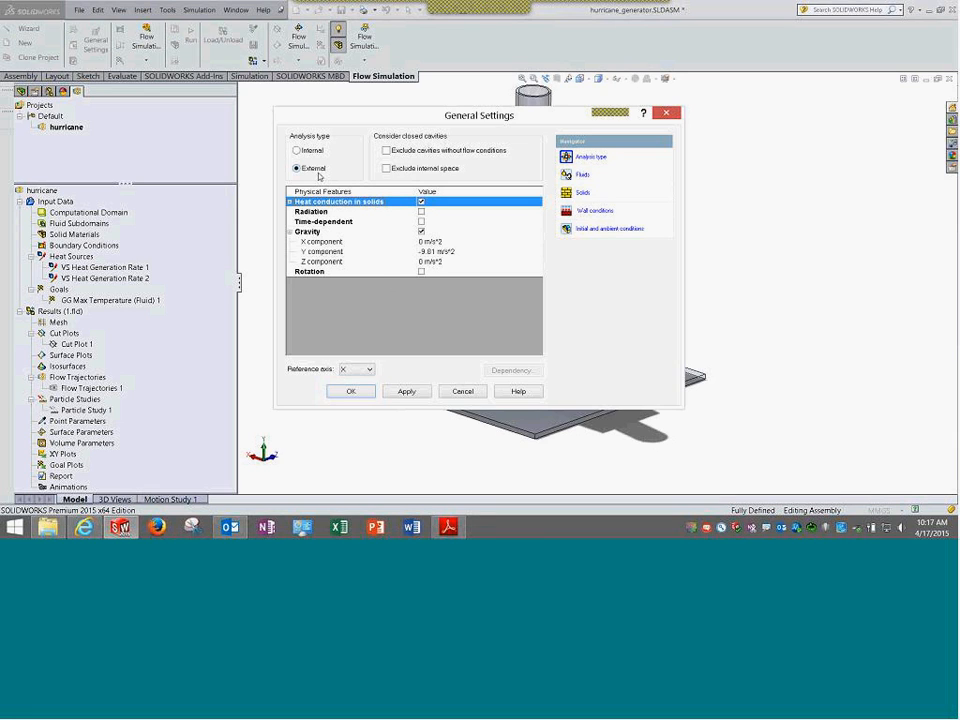
{"action": "left_click", "coordinate": [603, 182]}
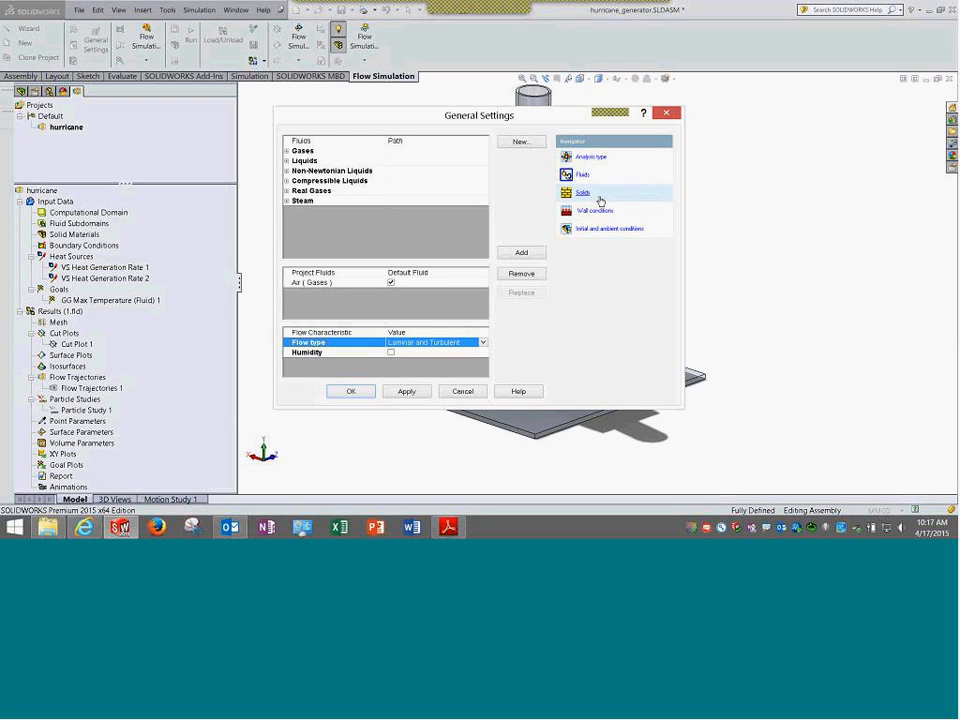
{"action": "left_click", "coordinate": [600, 199]}
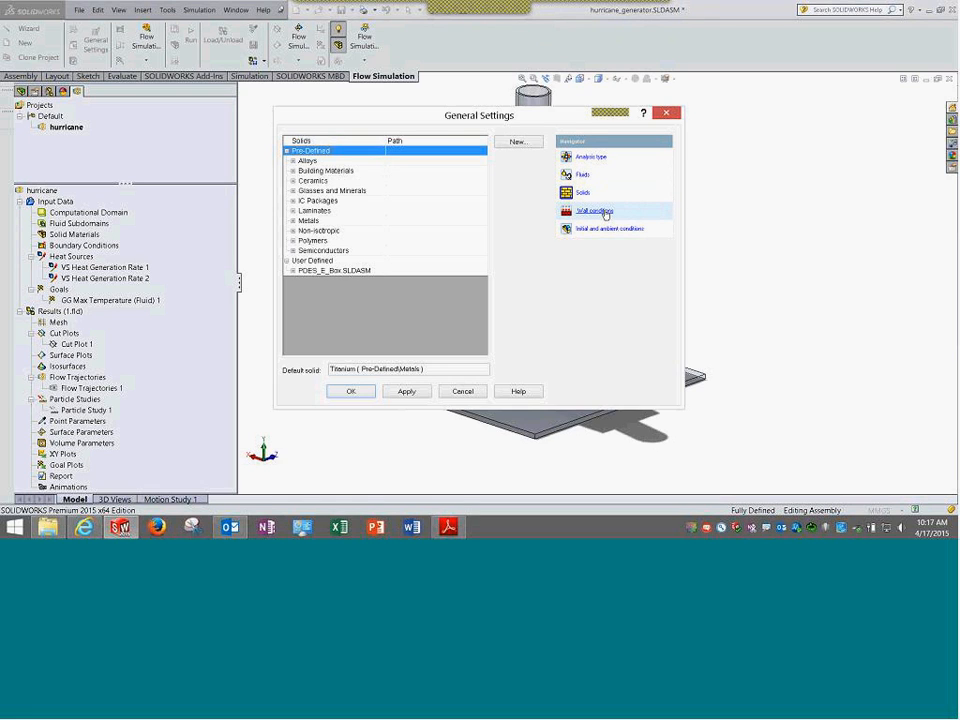
{"action": "left_click", "coordinate": [600, 212]}
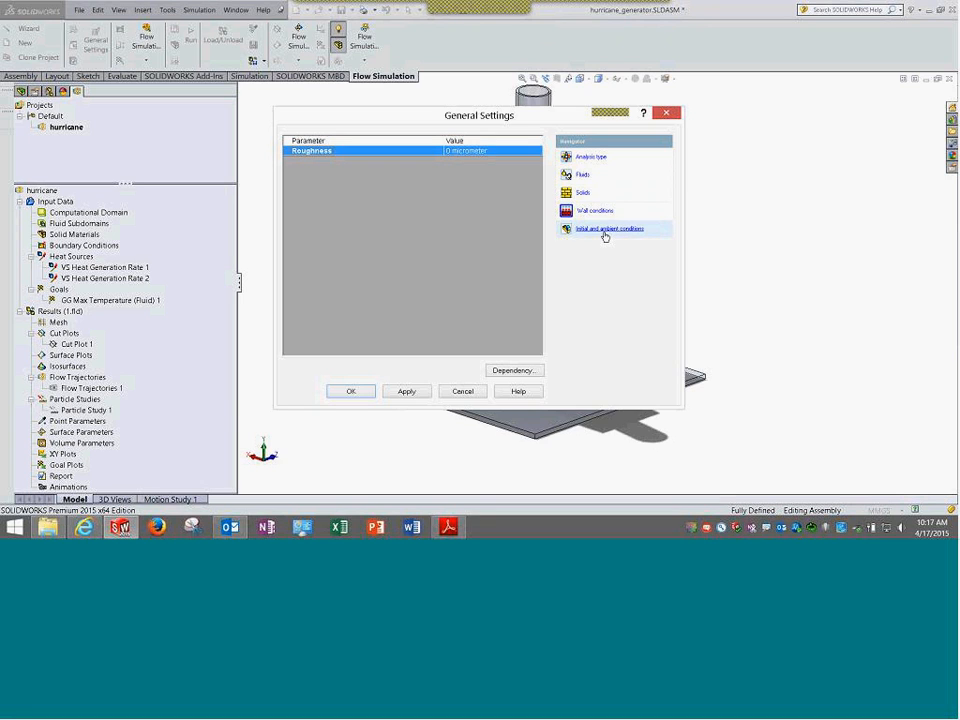
{"action": "left_click", "coordinate": [604, 236]}
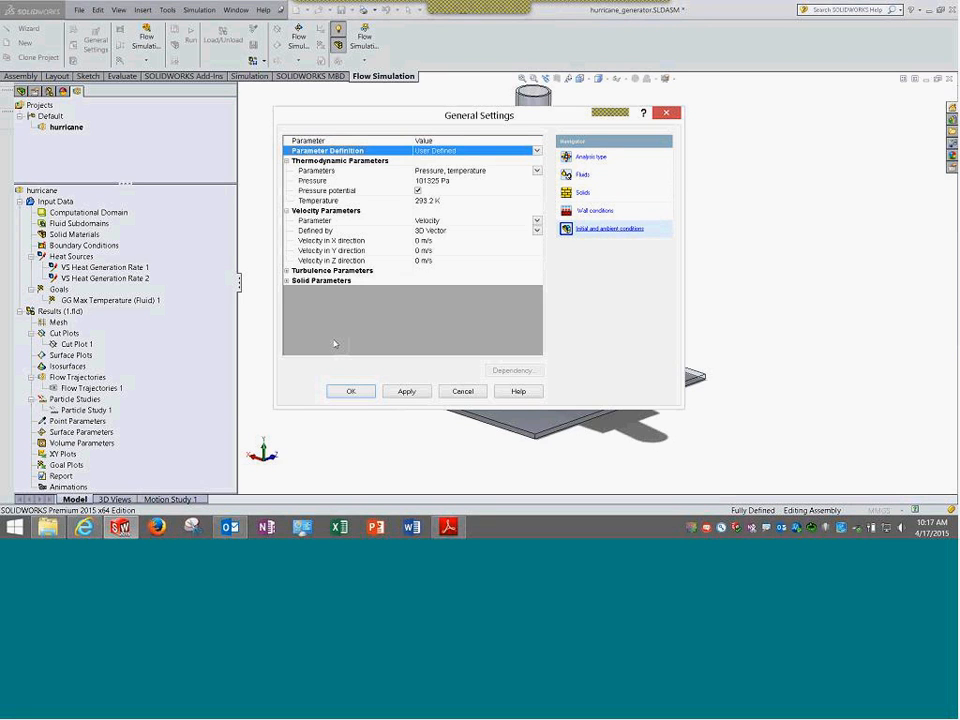
{"action": "left_click", "coordinate": [287, 271]}
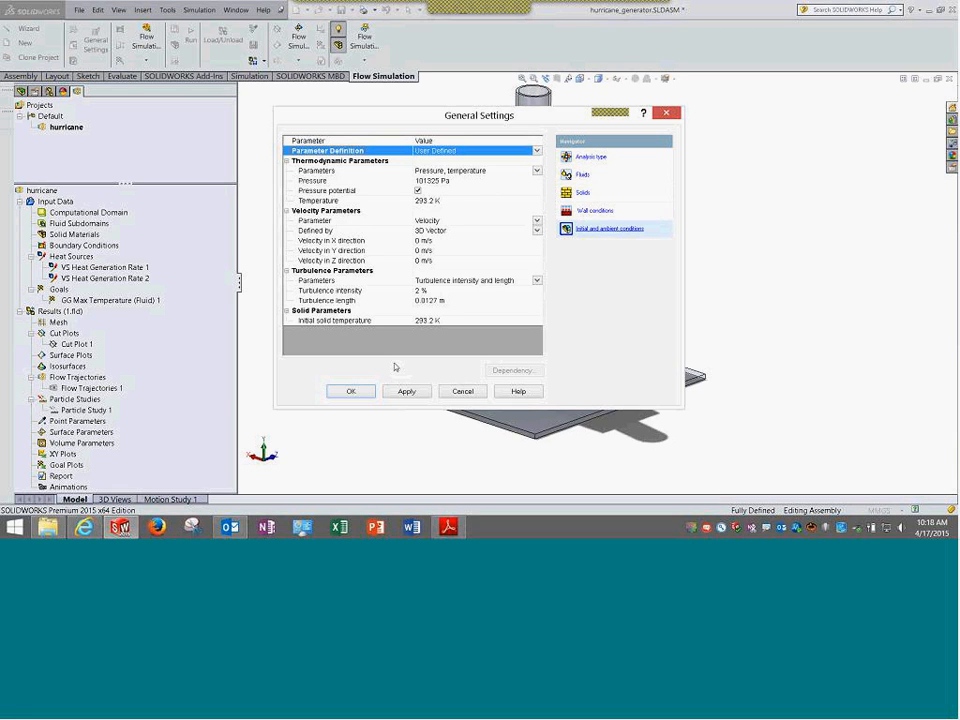
{"action": "left_click", "coordinate": [454, 396]}
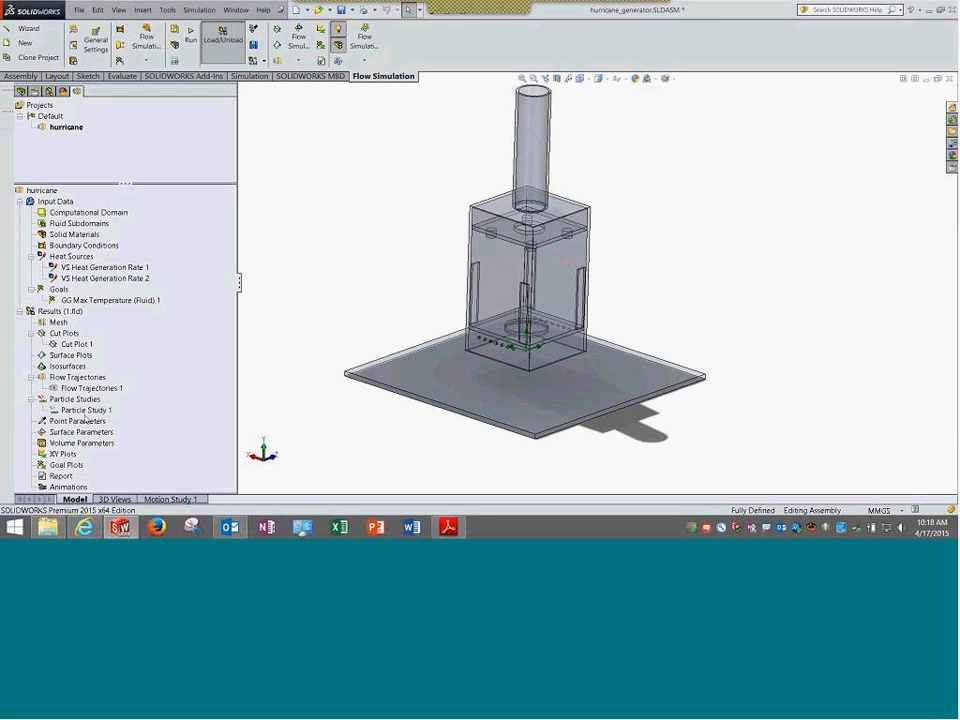
Review the definition of VS Heat Generation Rate 1 and locate the four bulbs it applies to
{"action": "right_click", "coordinate": [105, 269]}
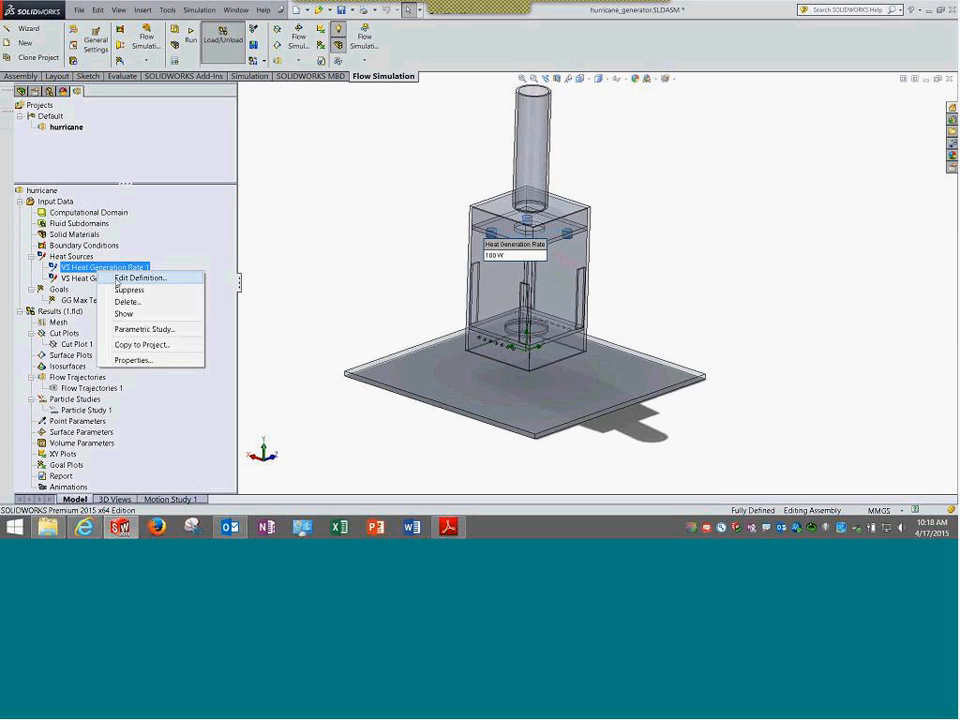
{"action": "left_click", "coordinate": [119, 280]}
{"action": "middle_click_drag", "start_coordinate": [370, 281], "coordinate": [337, 226]}
{"action": "middle_click_drag", "start_coordinate": [396, 191], "coordinate": [598, 241]}
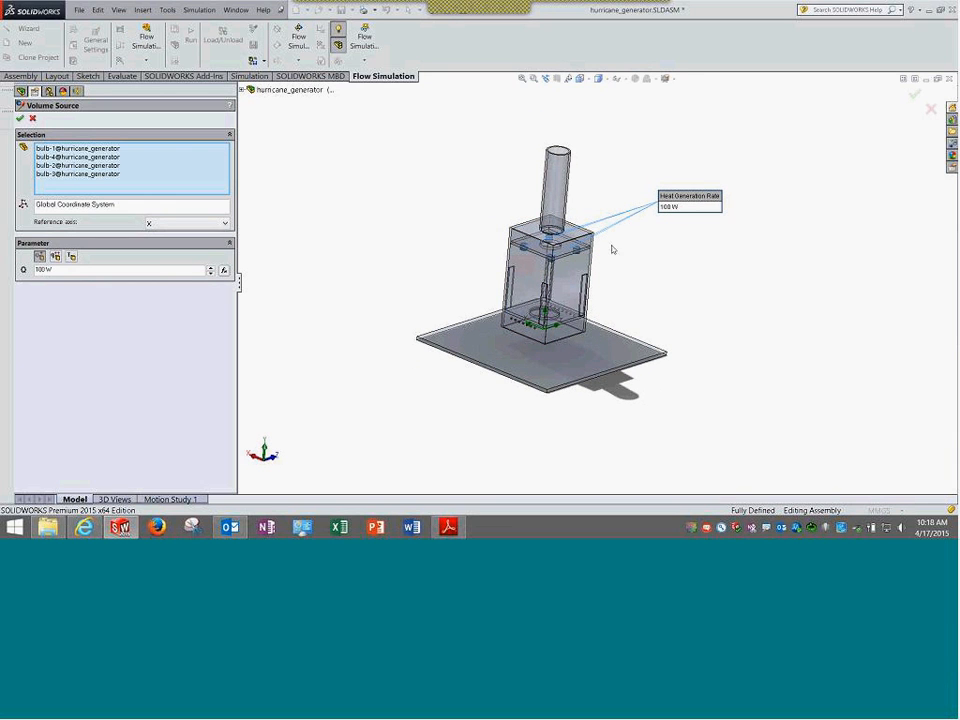
{"action": "scroll", "coordinate": [614, 250], "scroll_direction": "down", "scroll_amount": 2}
{"action": "scroll", "coordinate": [614, 250], "scroll_direction": "down", "scroll_amount": 1}
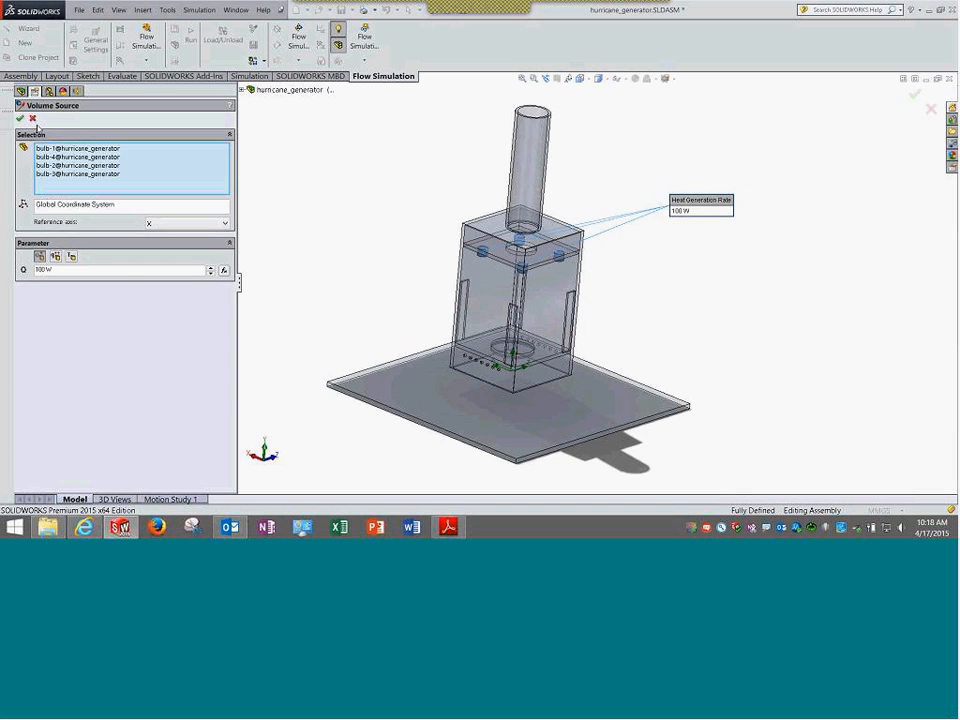
{"action": "key", "text": "Return"}
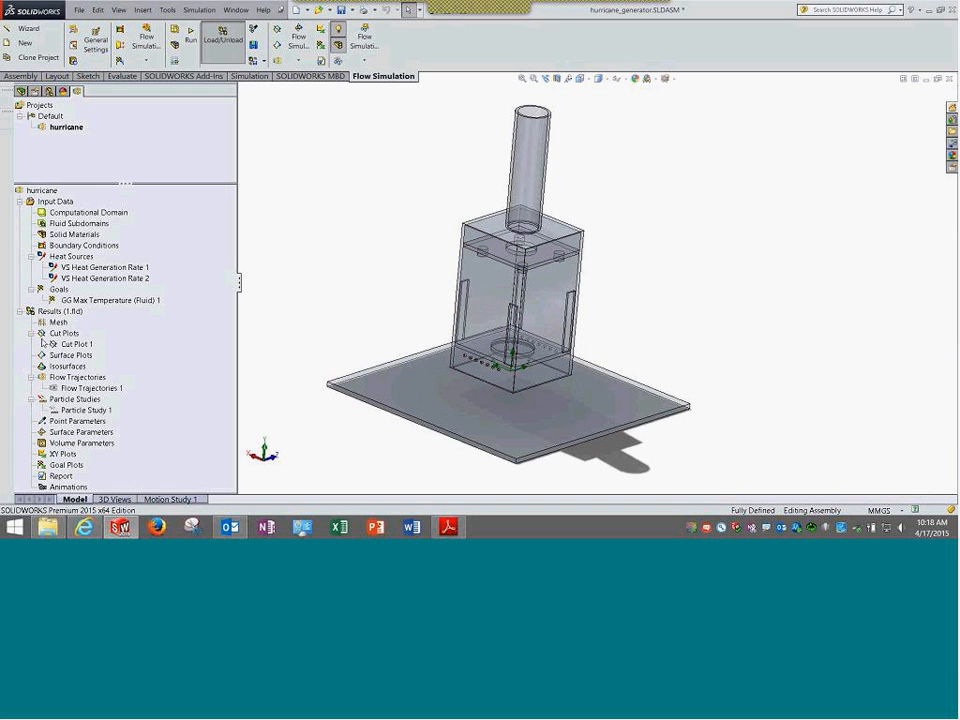
Review the definition of VS Heat Generation Rate 2 and inspect the heater disc in the chamber floor without changing it
{"action": "left_click", "coordinate": [100, 278]}
{"action": "right_click", "coordinate": [171, 279]}
{"action": "left_click", "coordinate": [200, 287]}
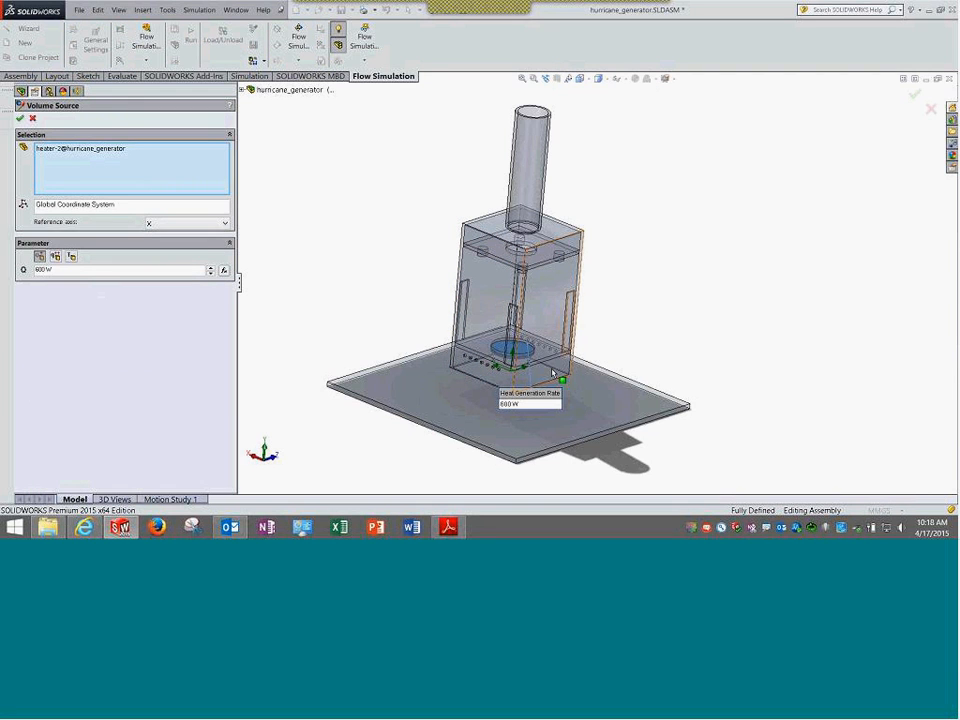
{"action": "scroll", "coordinate": [534, 357], "scroll_direction": "down", "scroll_amount": 8}
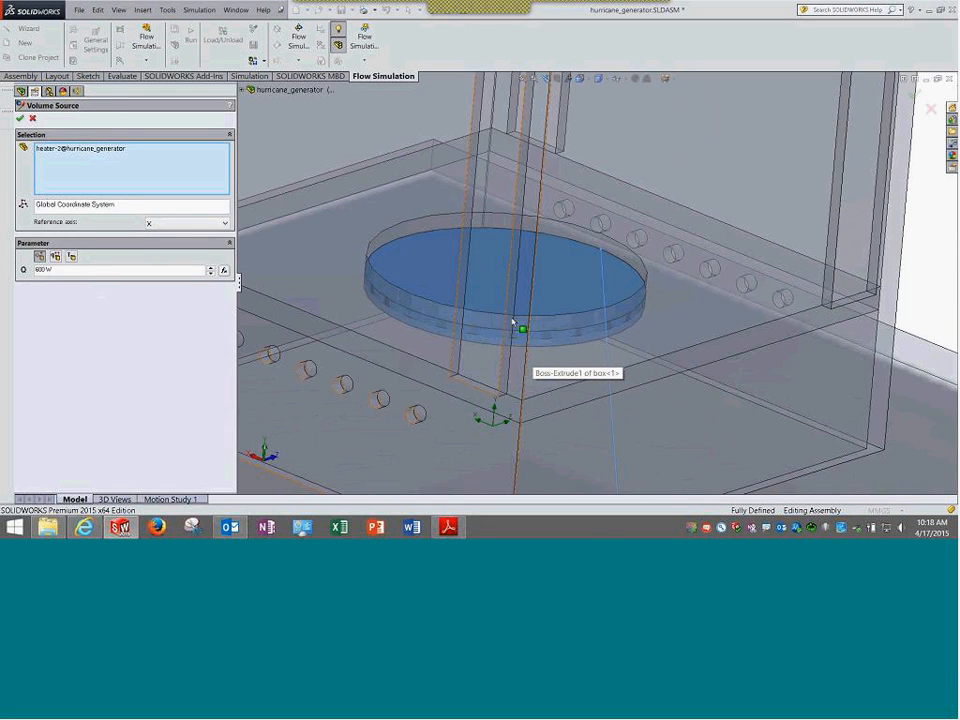
{"action": "scroll", "coordinate": [508, 312], "scroll_direction": "up", "scroll_amount": 10}
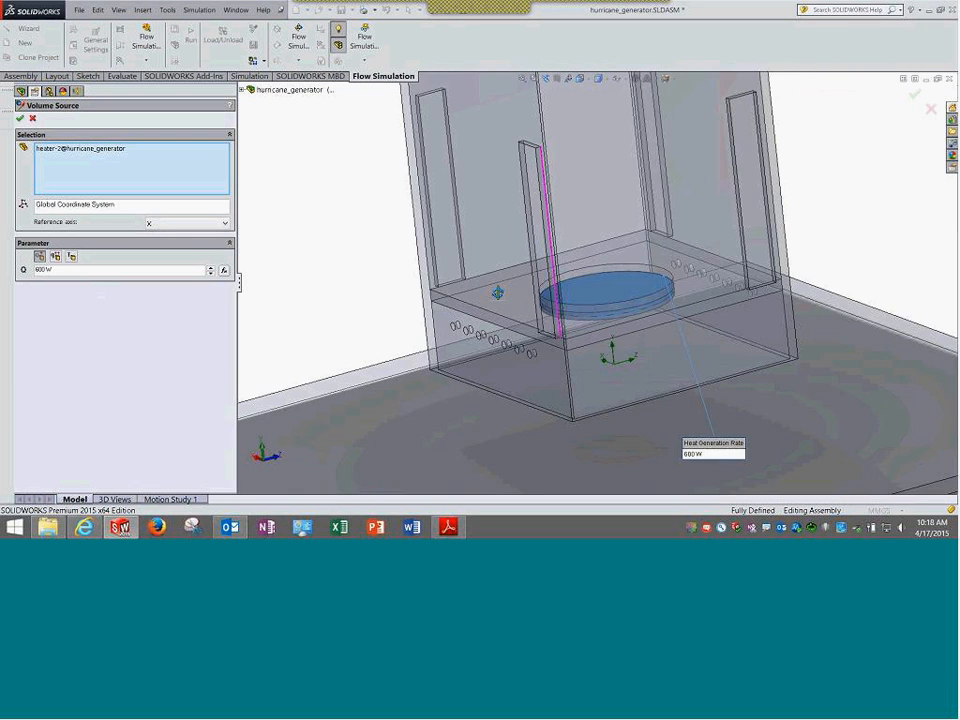
{"action": "middle_click_drag", "start_coordinate": [536, 312], "coordinate": [573, 354]}
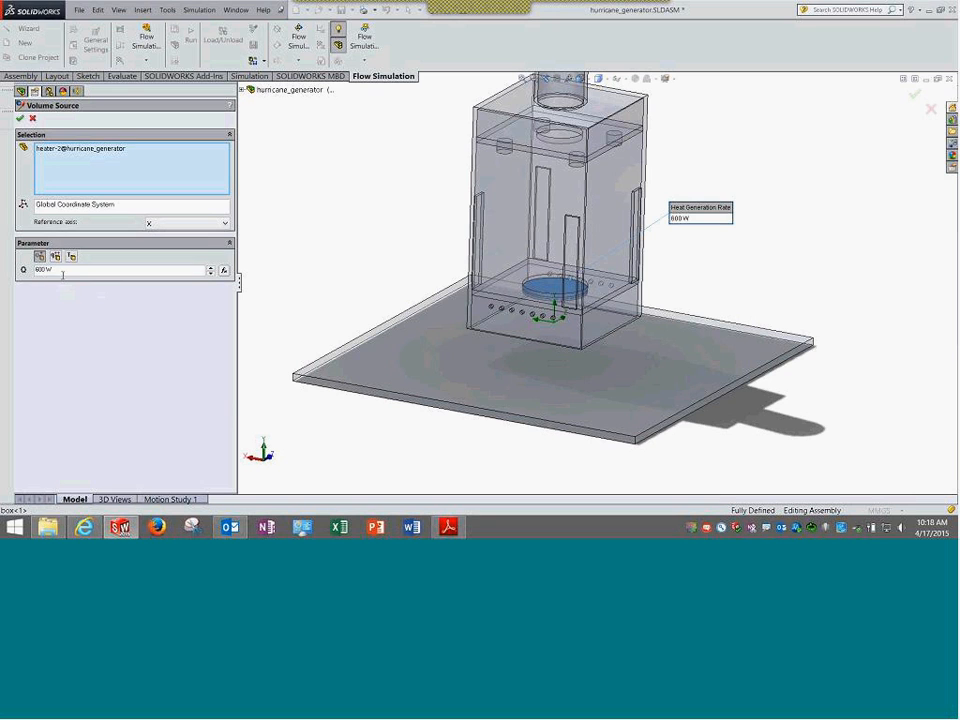
{"action": "left_click_drag", "start_coordinate": [58, 270], "coordinate": [26, 286]}
{"action": "scroll", "coordinate": [442, 139], "scroll_direction": "up", "scroll_amount": 5}
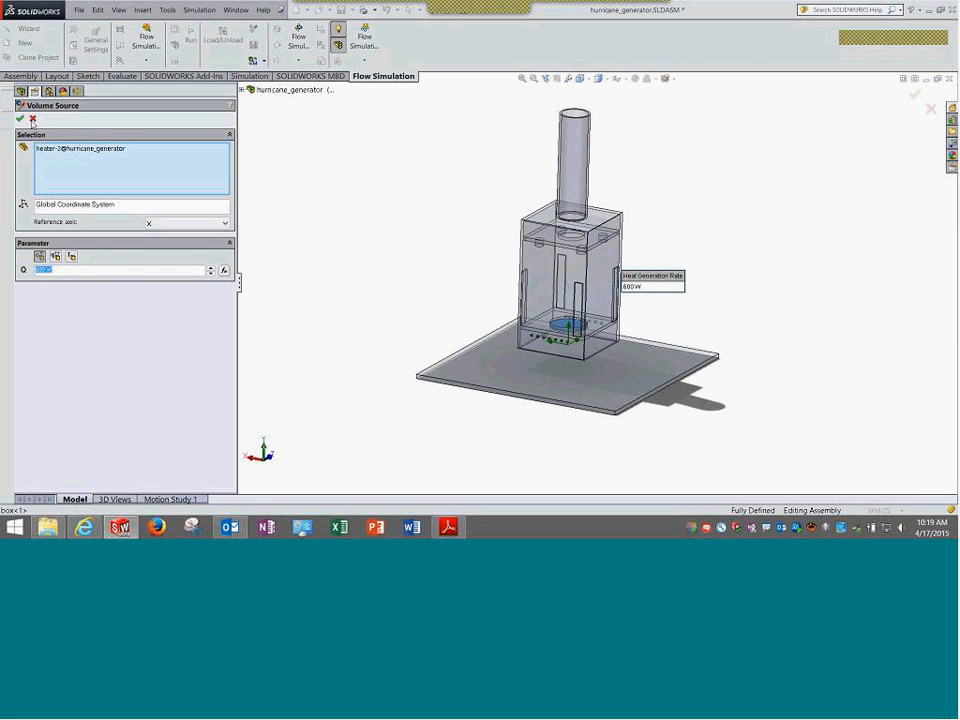
{"action": "left_click", "coordinate": [32, 120]}
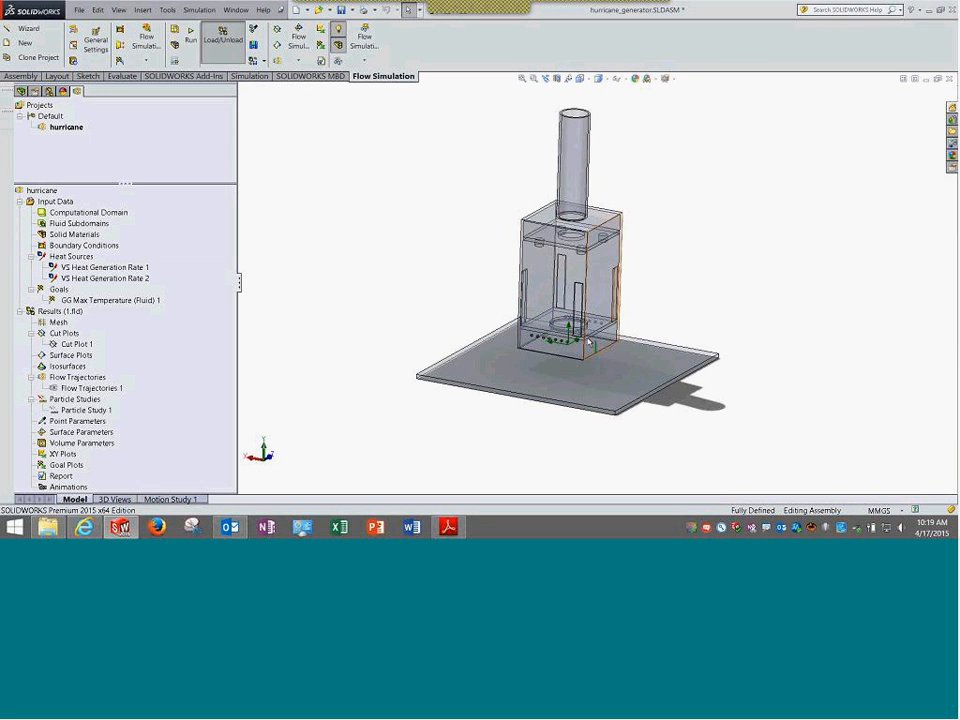
Display Cut Plot 1 to view the vectors across the chamber, and hide the plot again
{"action": "scroll", "coordinate": [588, 343], "scroll_direction": "down", "scroll_amount": 5}
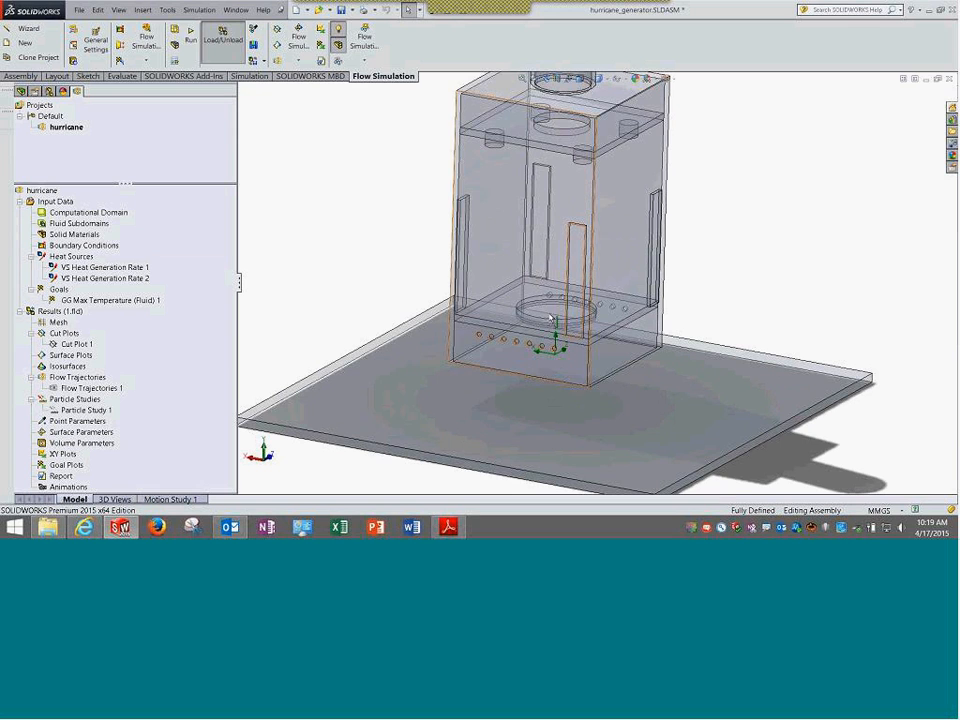
{"action": "left_click", "coordinate": [77, 343]}
{"action": "right_click", "coordinate": [77, 343]}
{"action": "left_click", "coordinate": [114, 364]}
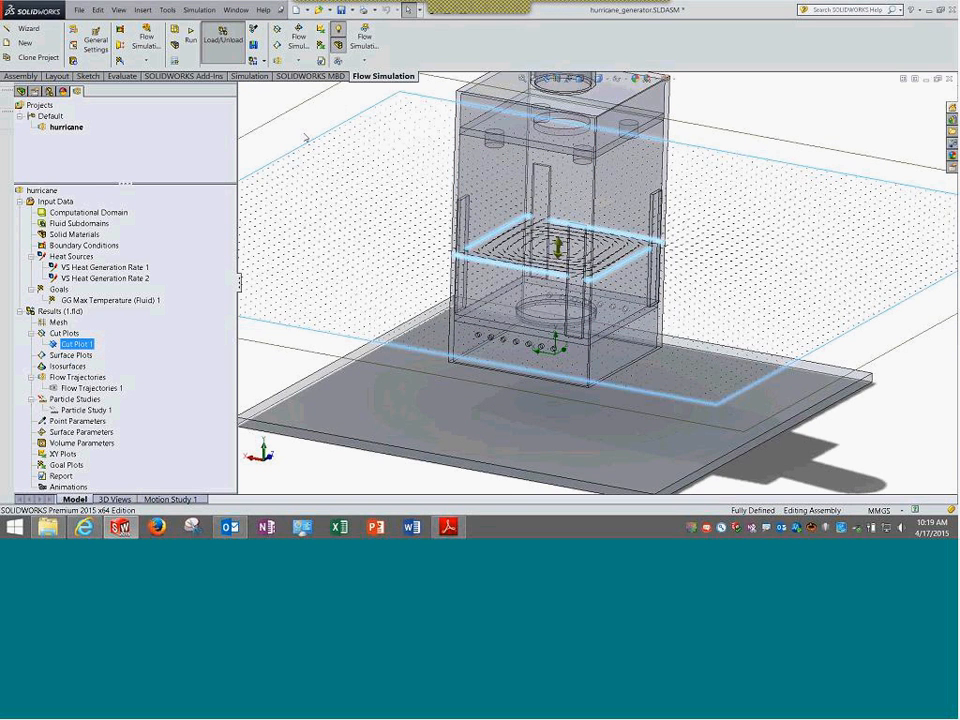
{"action": "left_click", "coordinate": [306, 138]}
{"action": "scroll", "coordinate": [306, 138], "scroll_direction": "up", "scroll_amount": 6}
{"action": "left_click", "coordinate": [77, 343]}
{"action": "right_click", "coordinate": [77, 343]}
{"action": "left_click", "coordinate": [148, 366]}
Insert a cut plot on the Front Plane showing Temperature (Fluid) contours
{"action": "left_click", "coordinate": [64, 333]}
{"action": "right_click", "coordinate": [65, 335]}
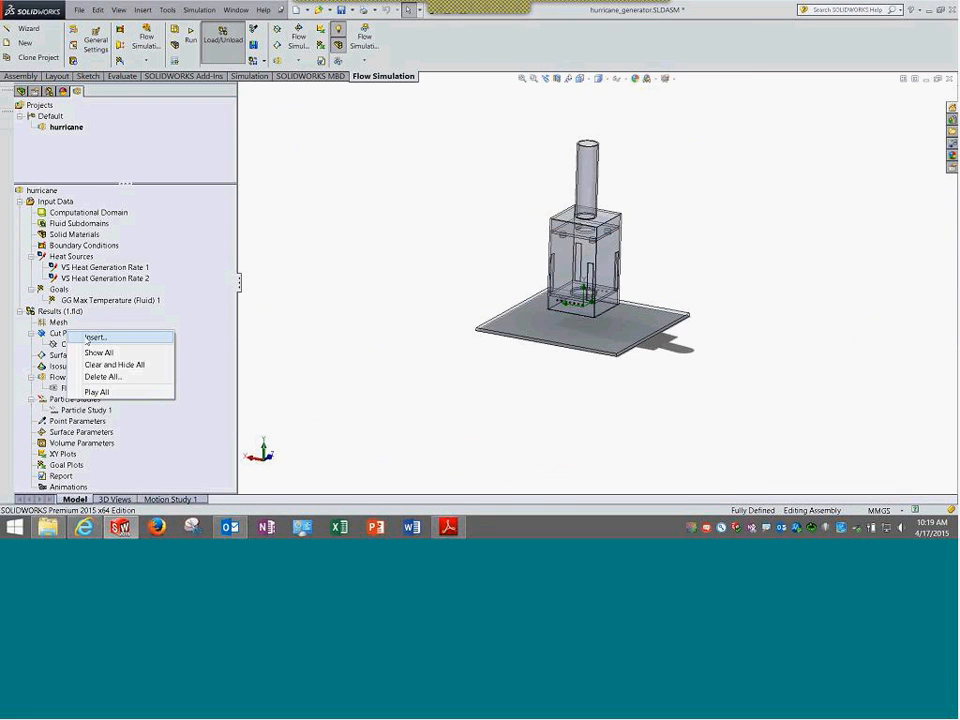
{"action": "left_click", "coordinate": [88, 340]}
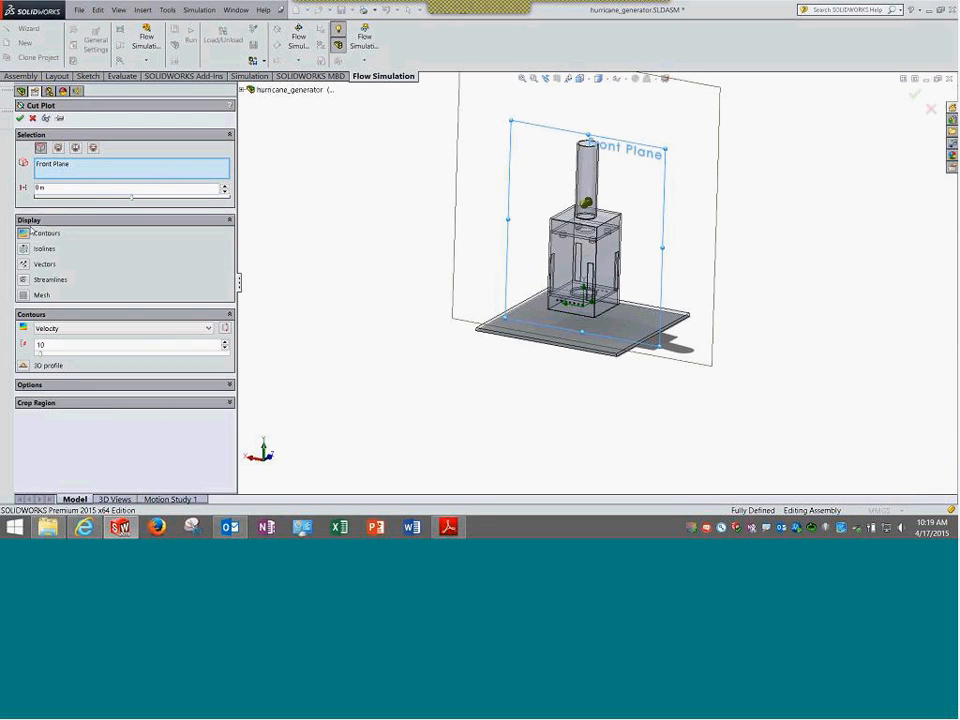
{"action": "left_click", "coordinate": [74, 328]}
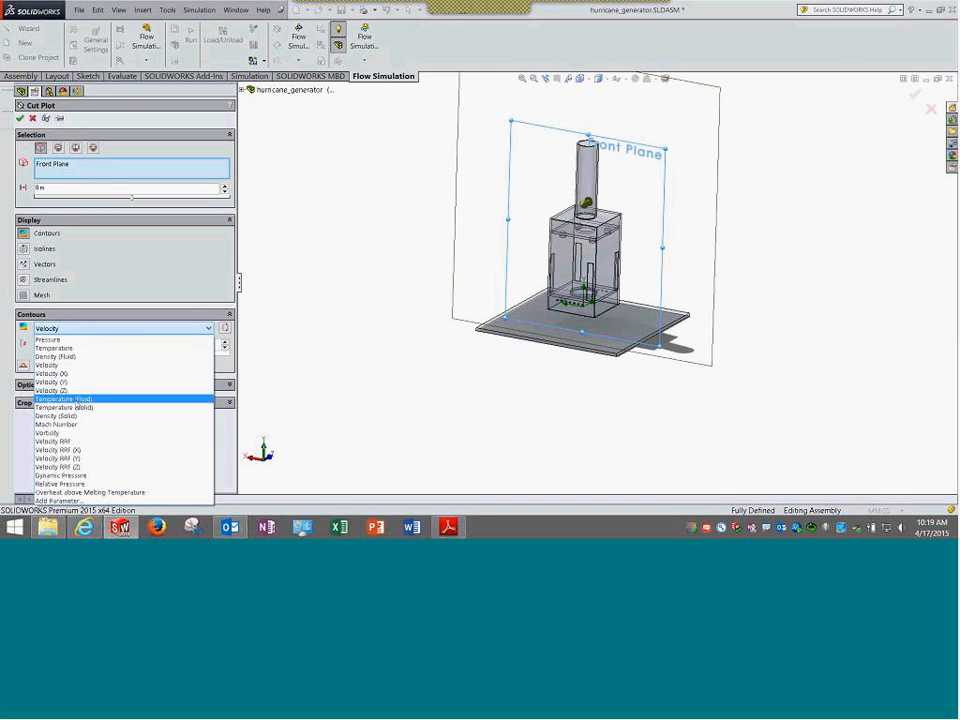
{"action": "left_click", "coordinate": [65, 399]}
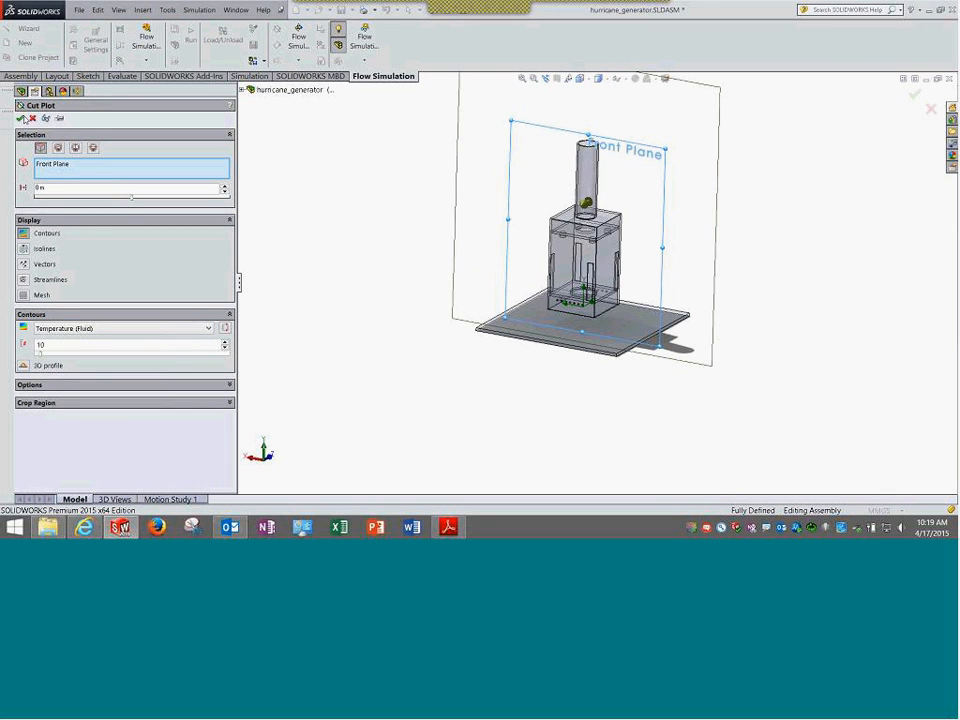
{"action": "left_click", "coordinate": [21, 118]}
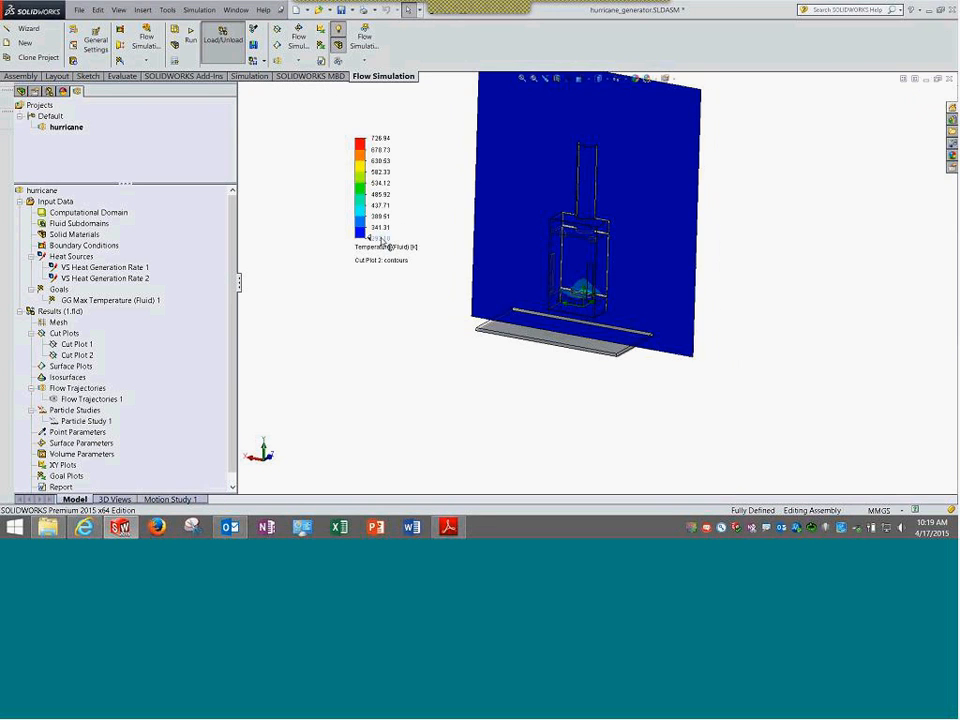
Reset the lower and upper limits of the fluid temperature legend to the cut plot's own minimum and maximum
{"action": "left_click", "coordinate": [382, 239]}
{"action": "left_click", "coordinate": [454, 246]}
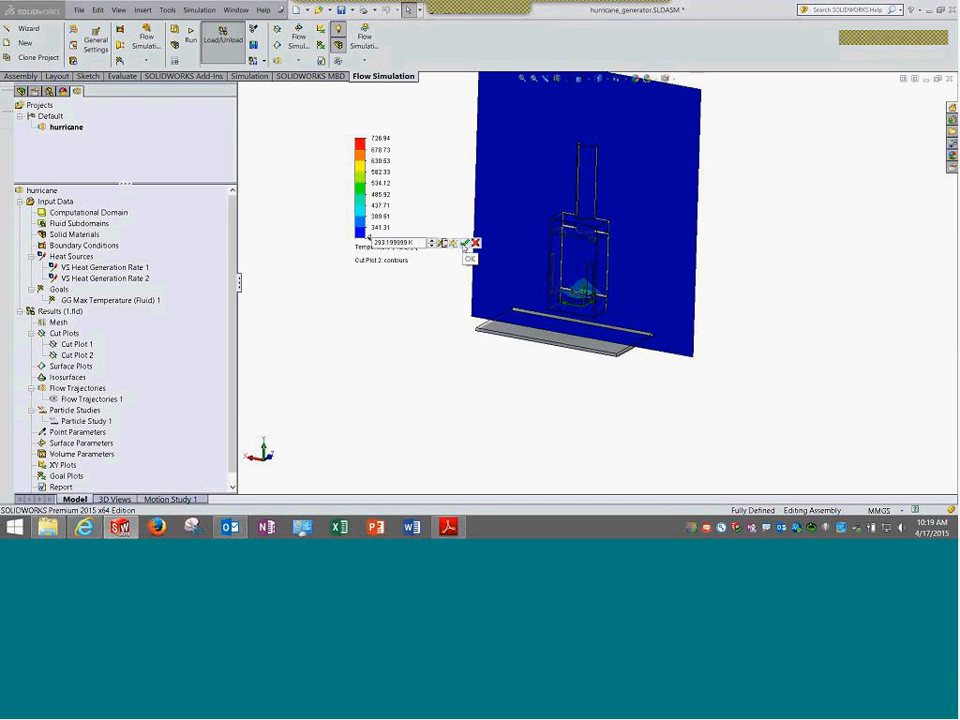
{"action": "left_click", "coordinate": [466, 245]}
{"action": "left_click", "coordinate": [381, 141]}
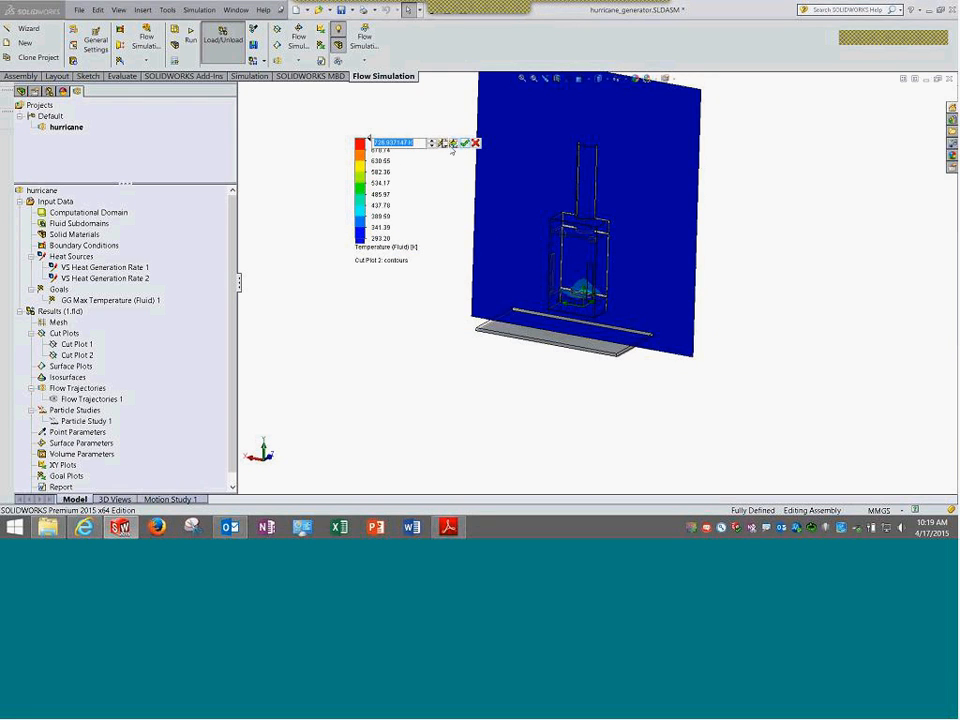
{"action": "left_click", "coordinate": [453, 143]}
{"action": "left_click", "coordinate": [464, 143]}
Inspect the fluid temperature contours above the heater and change the parameter displayed by the front-plane cut plot
{"action": "middle_click_drag", "start_coordinate": [445, 357], "coordinate": [493, 336]}
{"action": "scroll", "coordinate": [600, 288], "scroll_direction": "down", "scroll_amount": 3}
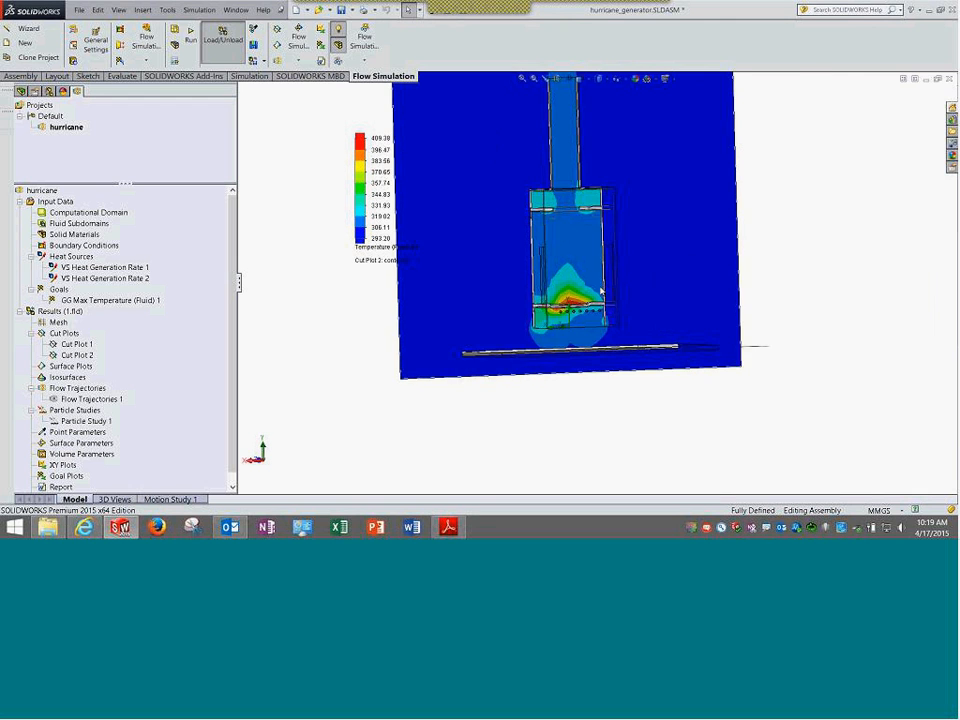
{"action": "scroll", "coordinate": [600, 290], "scroll_direction": "down", "scroll_amount": 2}
{"action": "scroll", "coordinate": [562, 314], "scroll_direction": "up", "scroll_amount": 3}
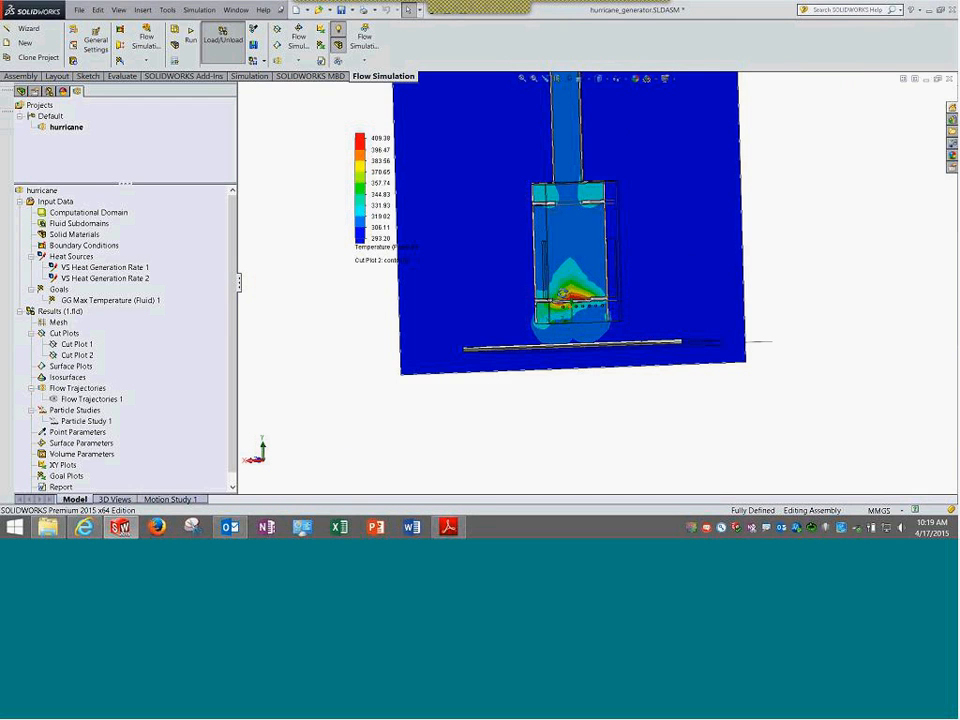
{"action": "middle_click_drag", "start_coordinate": [561, 309], "coordinate": [561, 285]}
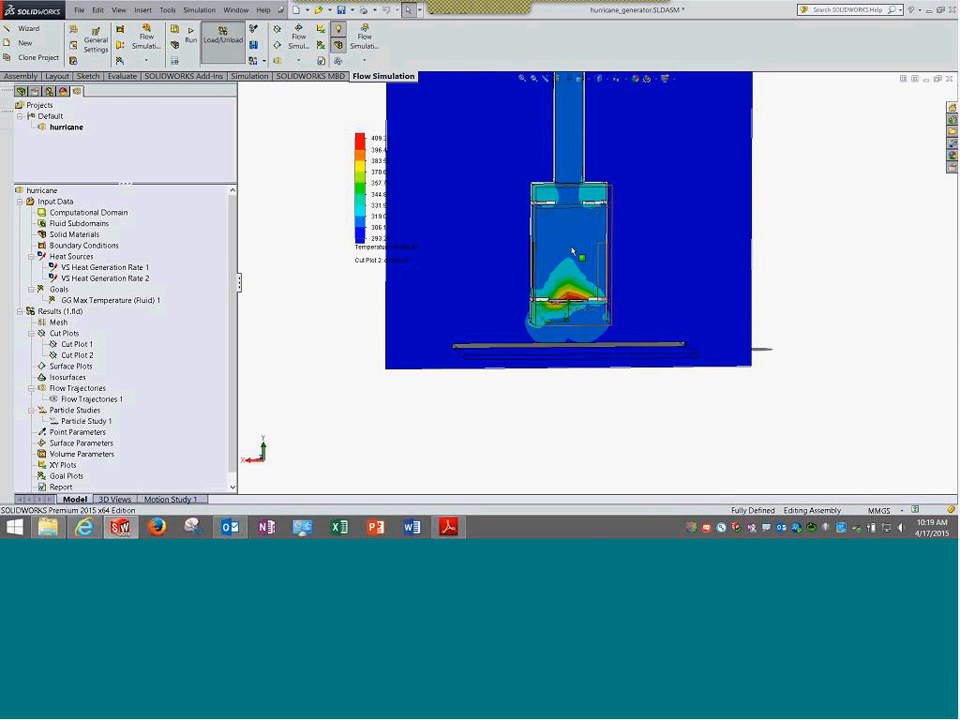
{"action": "scroll", "coordinate": [572, 251], "scroll_direction": "up", "scroll_amount": 3}
{"action": "left_click", "coordinate": [387, 251]}
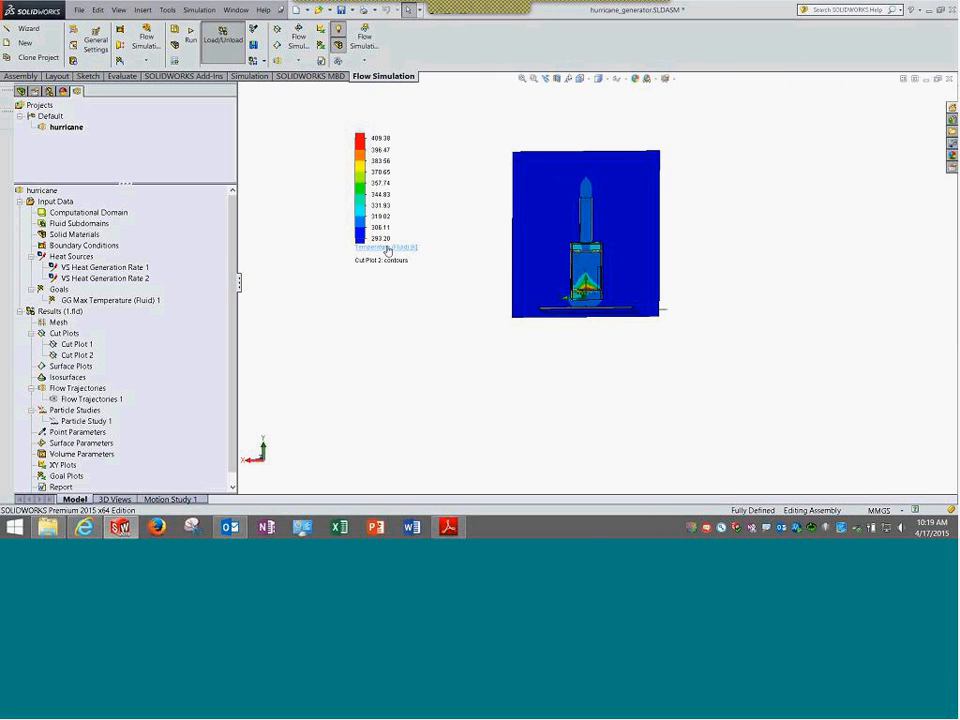
{"action": "left_click", "coordinate": [387, 251]}
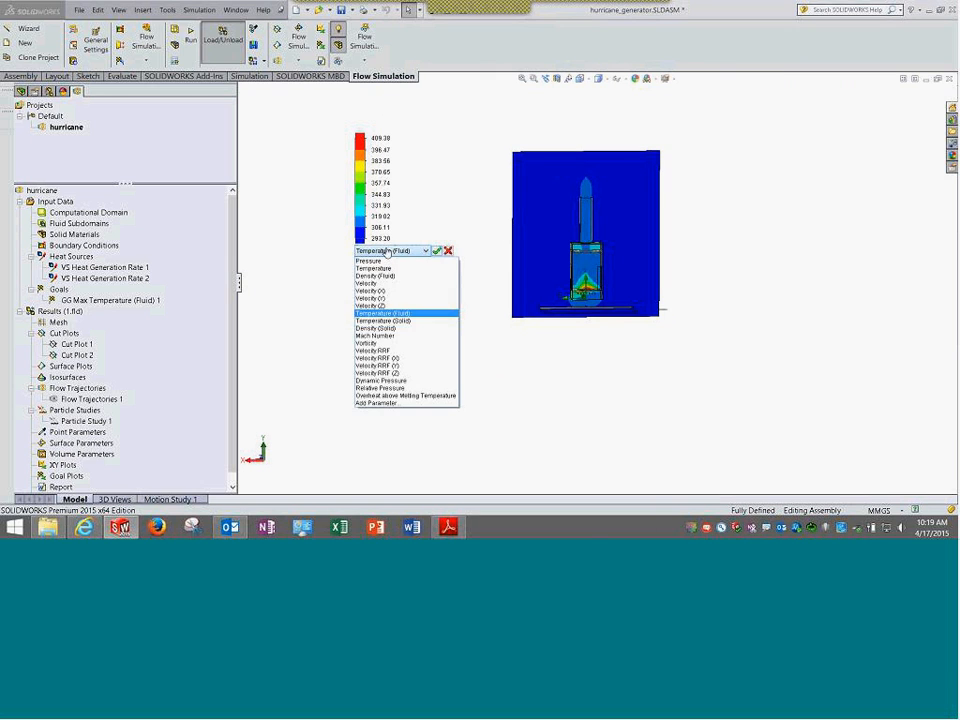
{"action": "left_click", "coordinate": [398, 328]}
{"action": "left_click", "coordinate": [437, 251]}
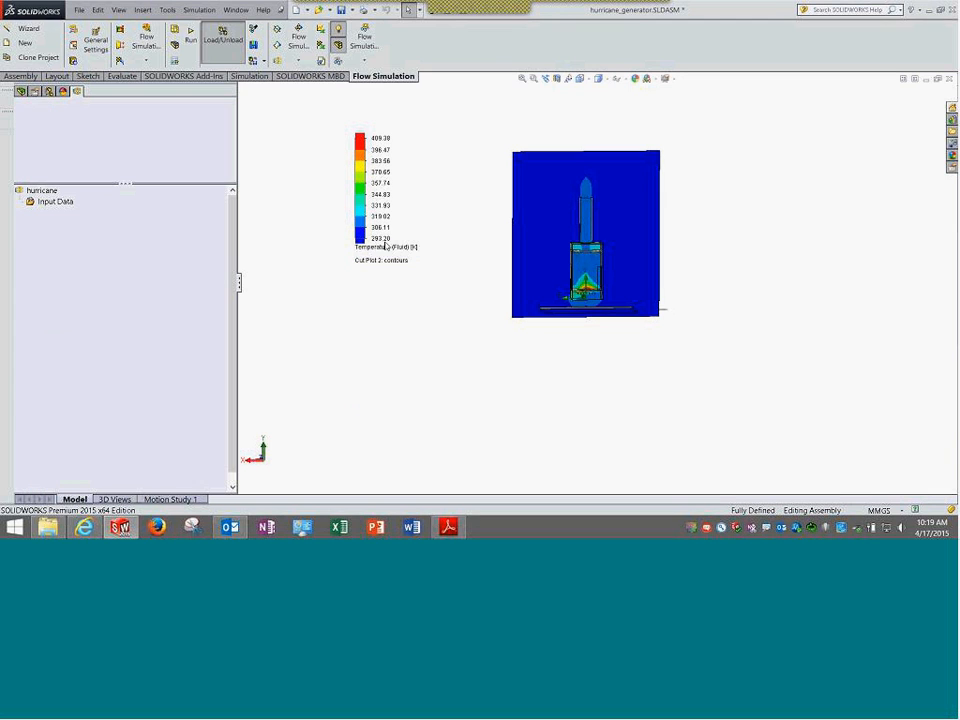
Accept the lower and upper limits of the Density (Solid) legend and view the front-plane cut plot on the model
{"action": "left_click", "coordinate": [400, 242]}
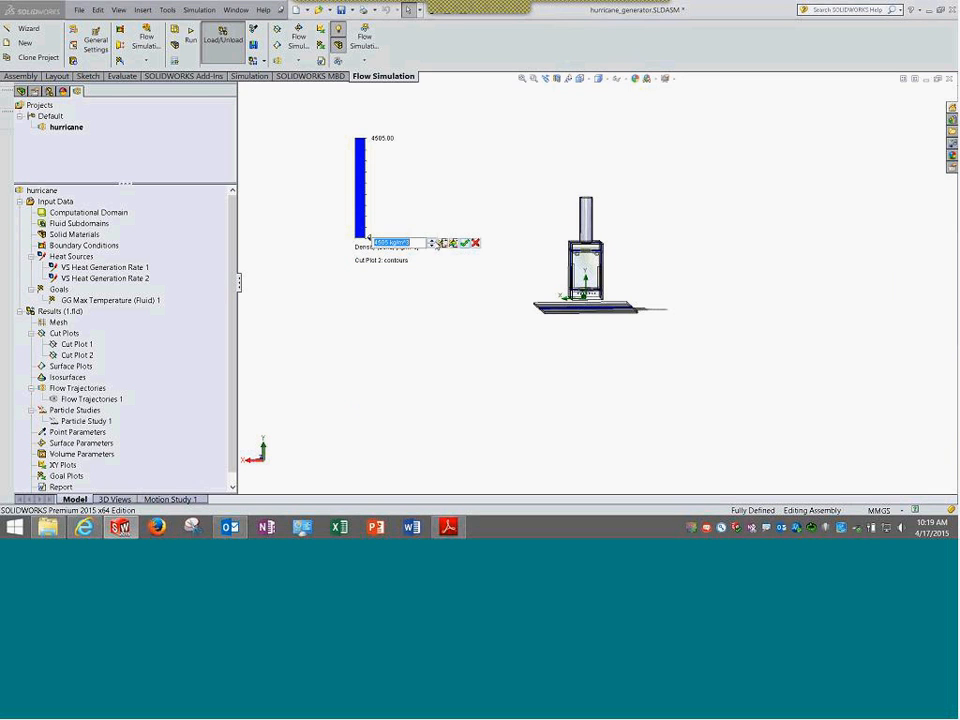
{"action": "left_click", "coordinate": [464, 243]}
{"action": "left_click", "coordinate": [385, 138]}
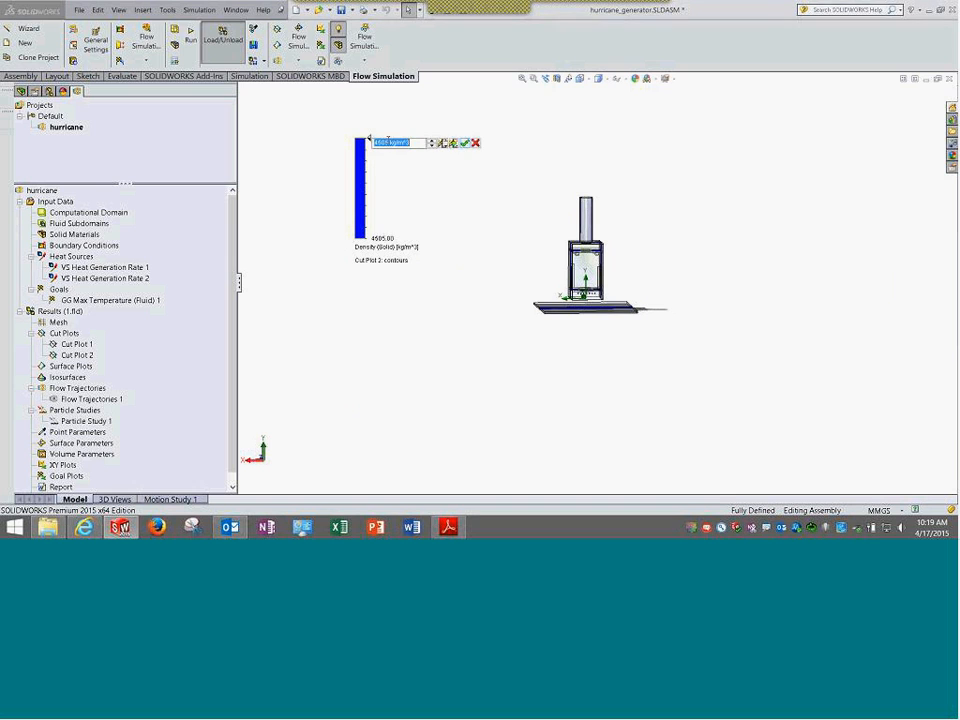
{"action": "left_click", "coordinate": [465, 145]}
{"action": "scroll", "coordinate": [594, 293], "scroll_direction": "down", "scroll_amount": 3}
{"action": "scroll", "coordinate": [594, 293], "scroll_direction": "down", "scroll_amount": 3}
{"action": "middle_click_drag", "start_coordinate": [595, 294], "coordinate": [618, 328]}
{"action": "scroll", "coordinate": [594, 319], "scroll_direction": "up", "scroll_amount": 1}
Switch the parameter displayed by the front-plane cut plot to Velocity
{"action": "left_click", "coordinate": [384, 249]}
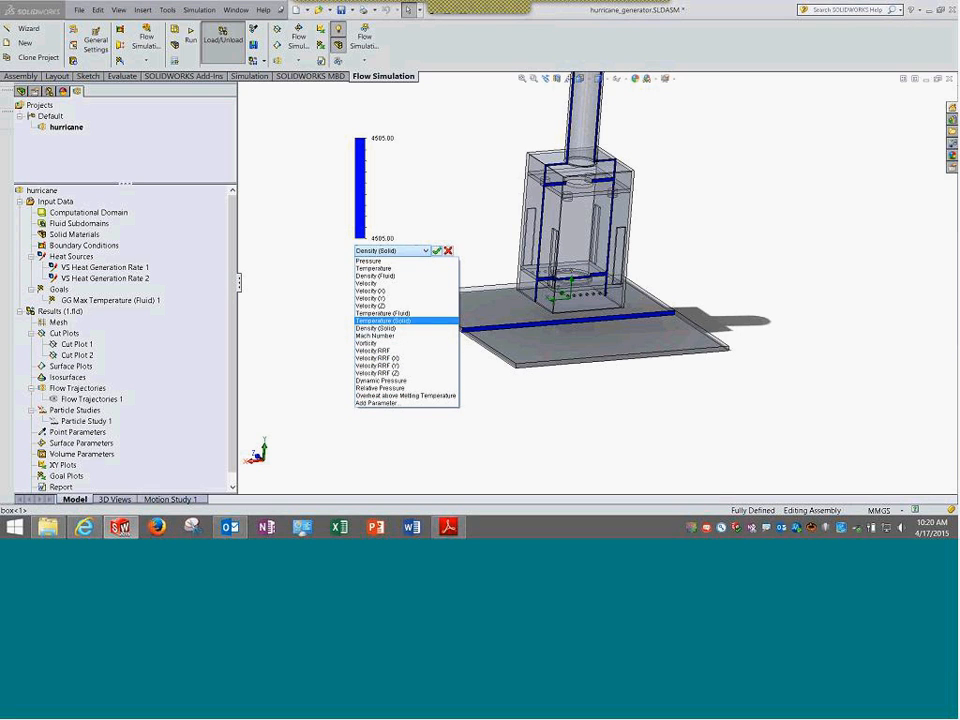
{"action": "left_click", "coordinate": [404, 283]}
{"action": "left_click", "coordinate": [437, 250]}
Reset the lower and upper limits of the velocity legend to the cut plot's own minimum and maximum
{"action": "double_click", "coordinate": [372, 241]}
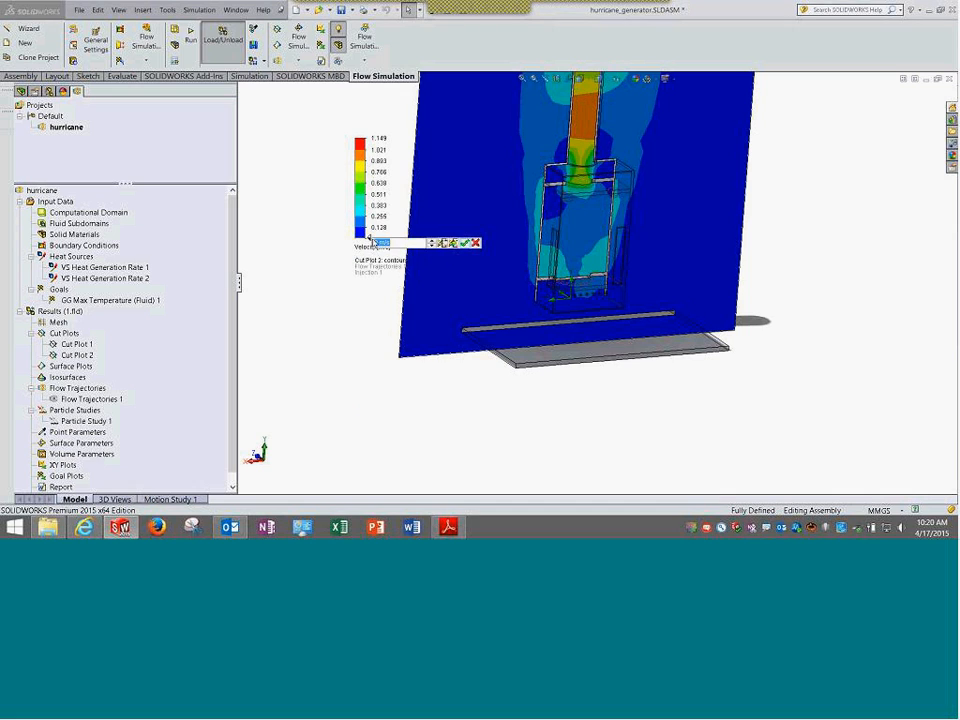
{"action": "left_click", "coordinate": [452, 244]}
{"action": "left_click", "coordinate": [464, 243]}
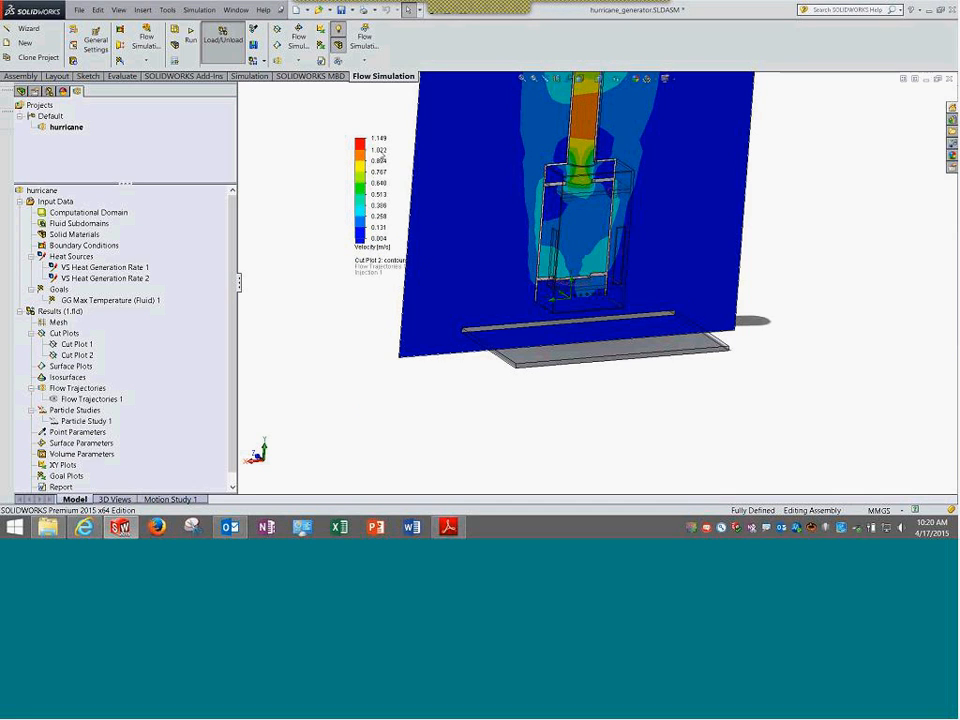
{"action": "double_click", "coordinate": [372, 139]}
{"action": "left_click", "coordinate": [453, 144]}
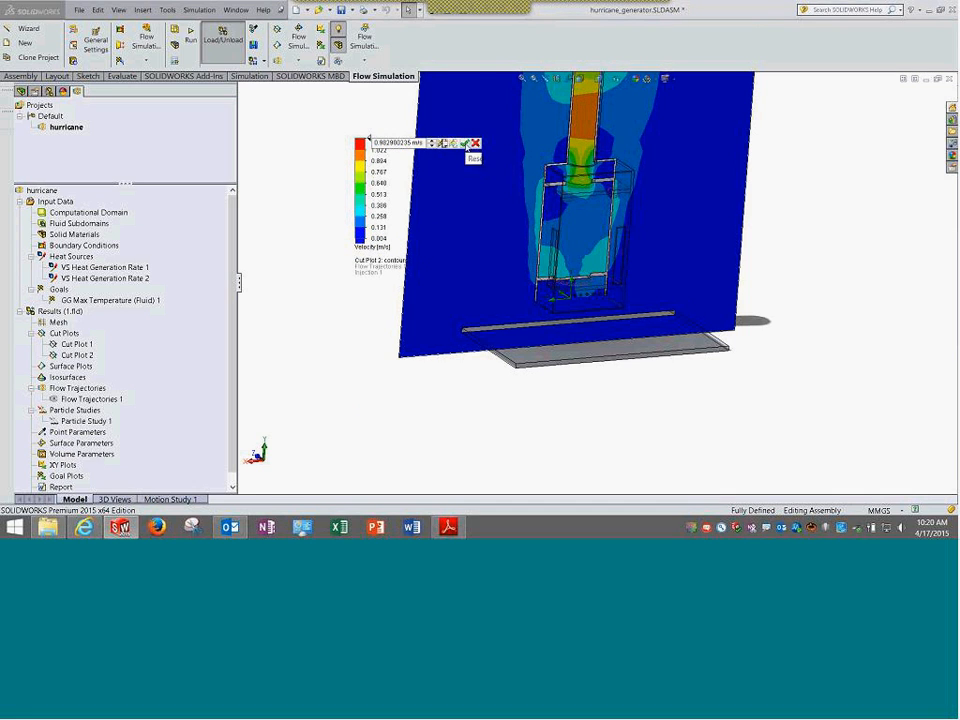
{"action": "left_click", "coordinate": [465, 143]}
Examine the velocity contours inside the chamber, through the chimney and above its outlet
{"action": "scroll", "coordinate": [508, 287], "scroll_direction": "up", "scroll_amount": 3}
{"action": "scroll", "coordinate": [508, 287], "scroll_direction": "up", "scroll_amount": 3}
{"action": "middle_click_drag", "start_coordinate": [484, 274], "coordinate": [595, 233]}
{"action": "scroll", "coordinate": [563, 242], "scroll_direction": "down", "scroll_amount": 2}
{"action": "scroll", "coordinate": [635, 205], "scroll_direction": "down", "scroll_amount": 2}
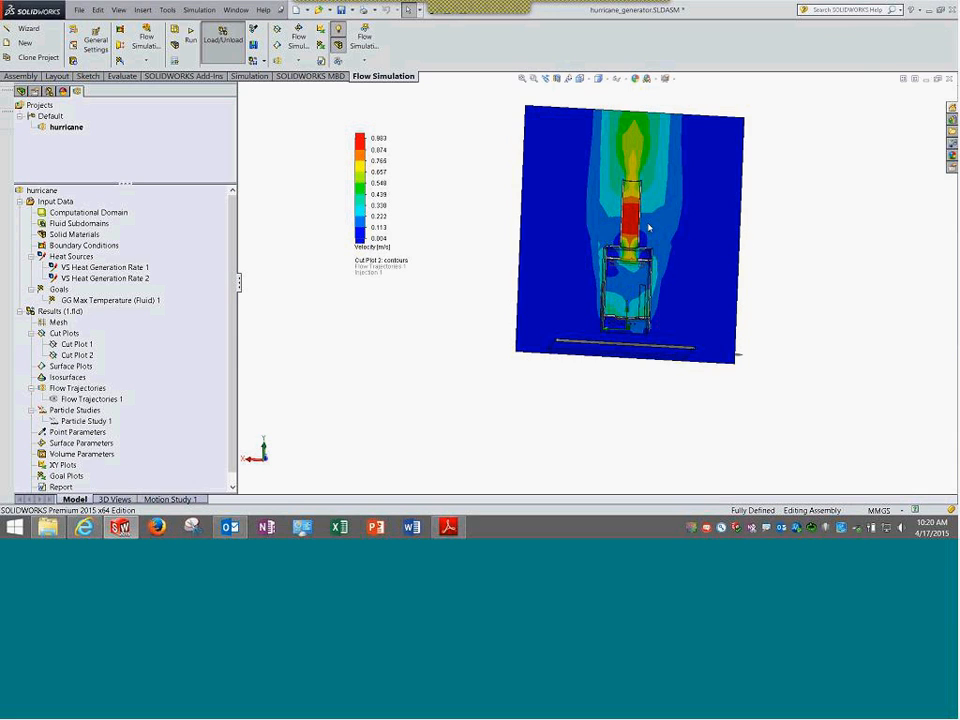
{"action": "scroll", "coordinate": [645, 226], "scroll_direction": "down", "scroll_amount": 2}
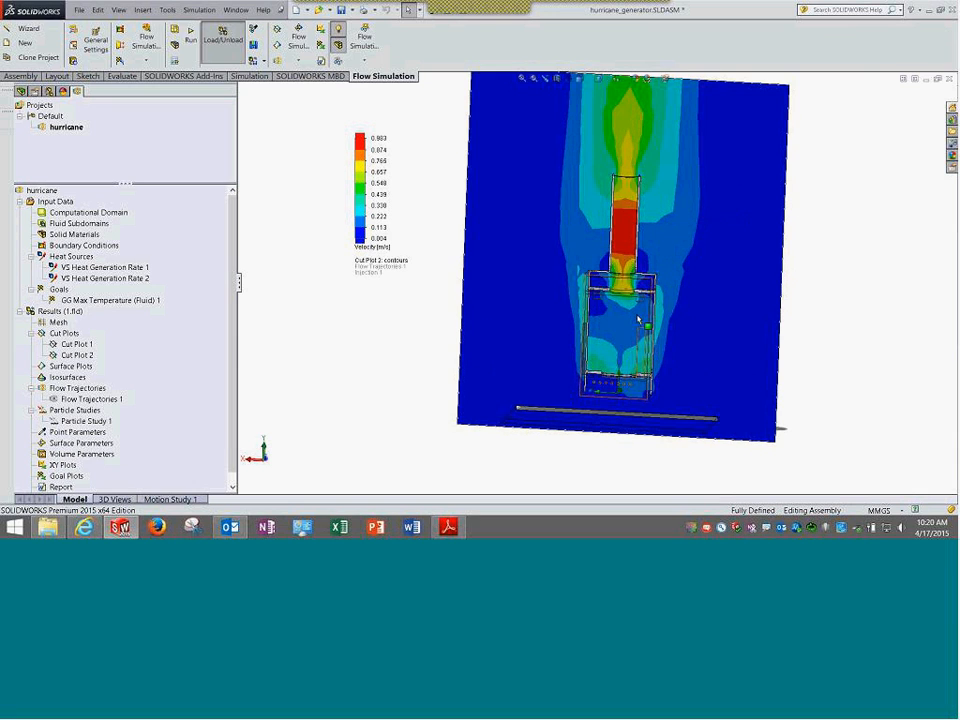
{"action": "middle_click_drag", "start_coordinate": [596, 313], "coordinate": [605, 360]}
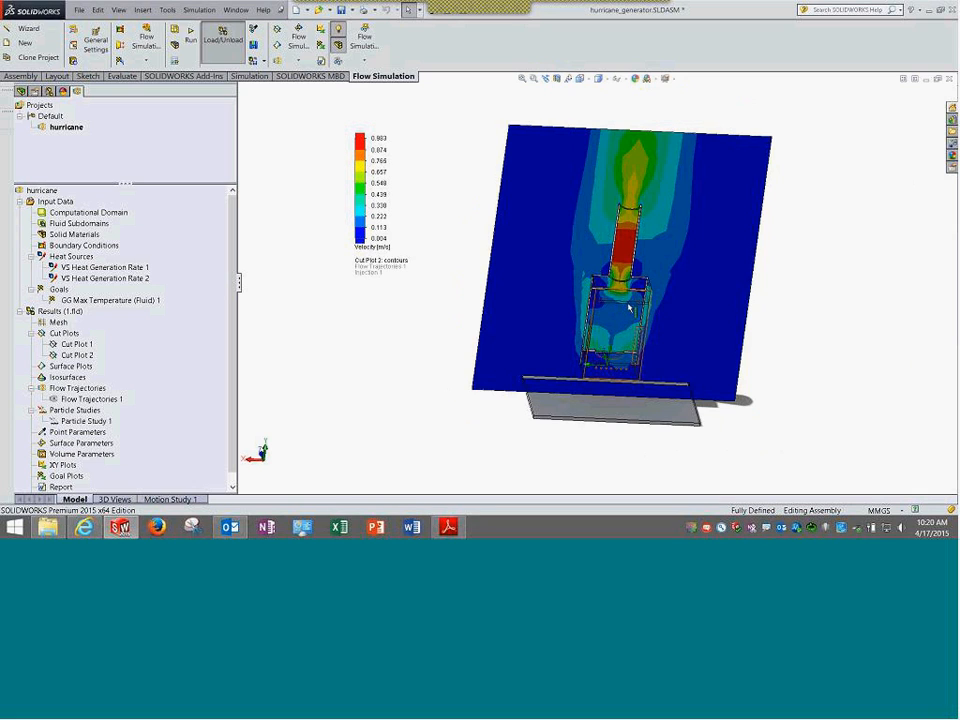
Edit Cut Plot 2 to display vectors on top of the velocity contours
{"action": "left_click", "coordinate": [84, 356]}
{"action": "right_click", "coordinate": [88, 357]}
{"action": "left_click", "coordinate": [150, 364]}
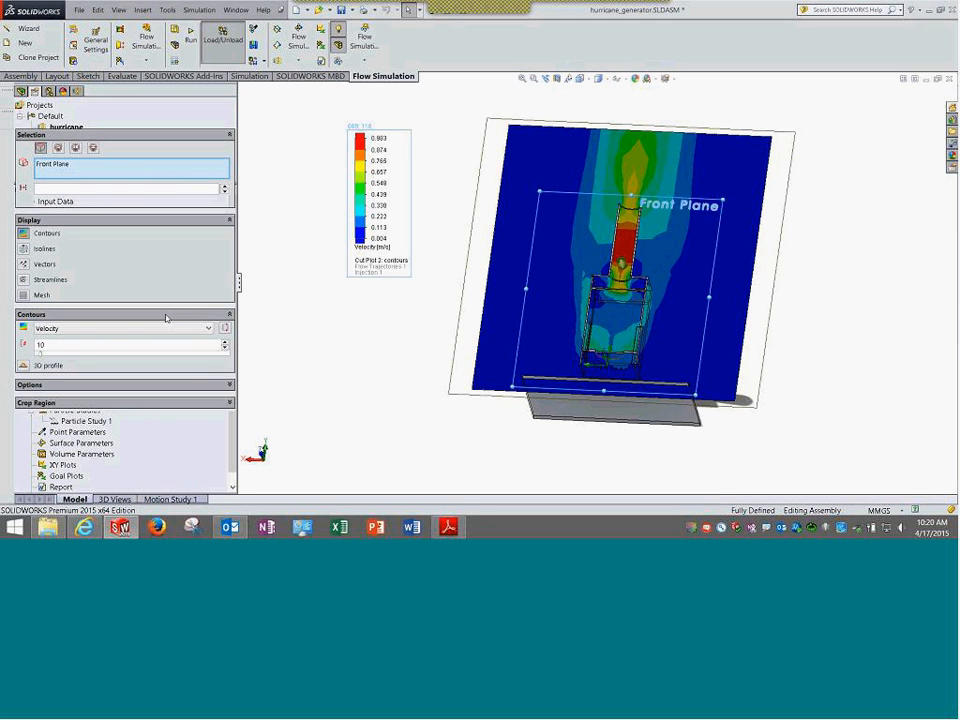
{"action": "left_click", "coordinate": [43, 265]}
{"action": "left_click", "coordinate": [20, 119]}
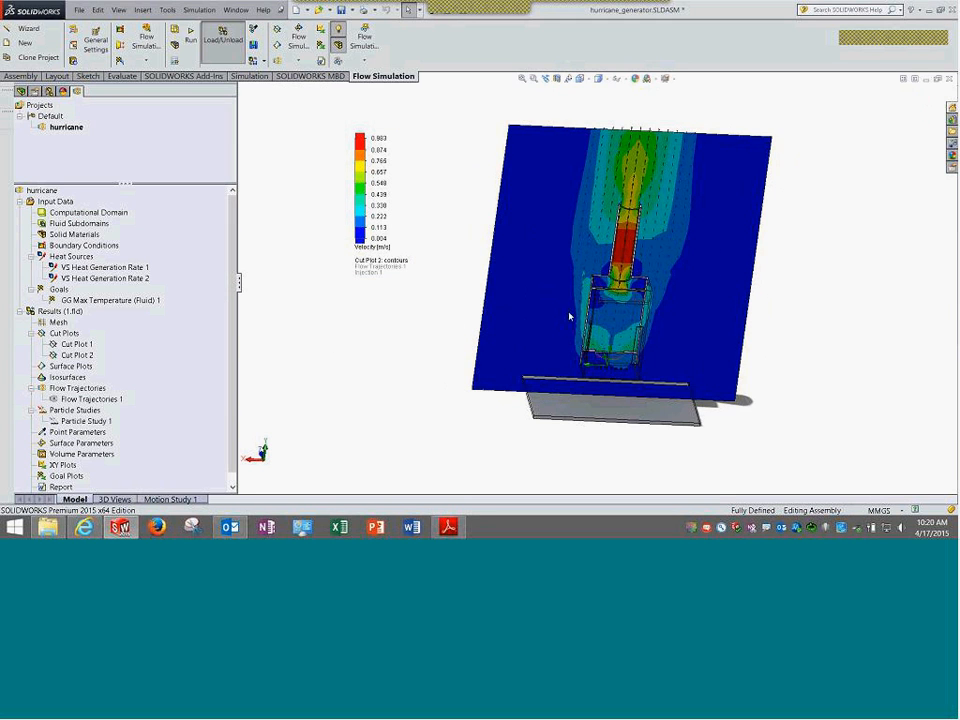
{"action": "scroll", "coordinate": [569, 317], "scroll_direction": "down", "scroll_amount": 6}
{"action": "scroll", "coordinate": [578, 279], "scroll_direction": "up", "scroll_amount": 6}
Hide Cut Plot 2 and show the horizontal vector plot, Cut Plot 1
{"action": "right_click", "coordinate": [90, 355]}
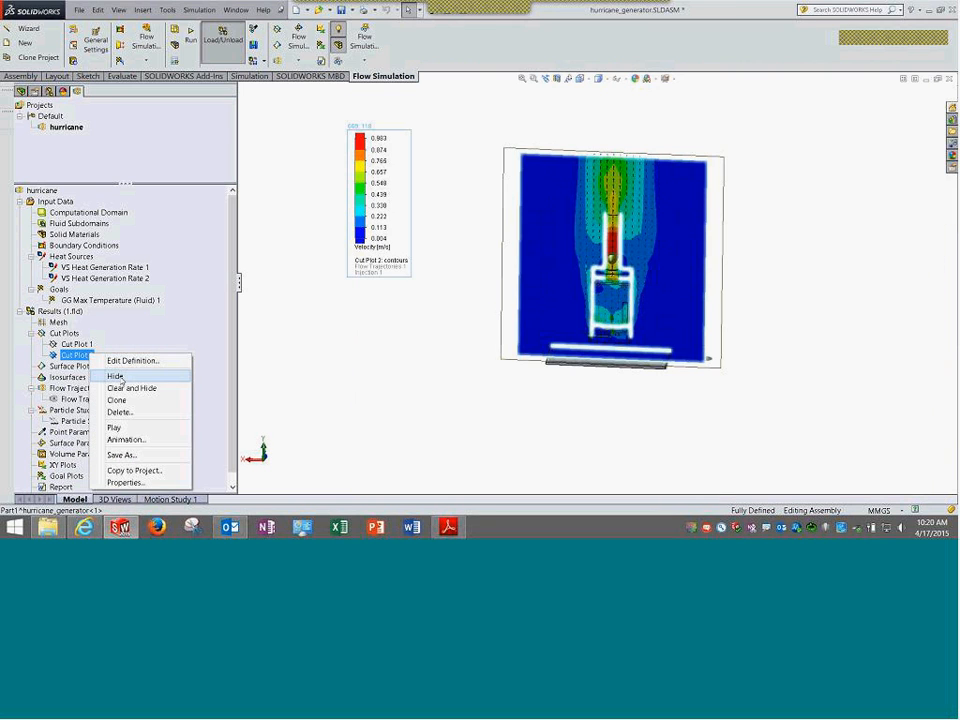
{"action": "left_click", "coordinate": [120, 376]}
{"action": "right_click", "coordinate": [77, 344]}
{"action": "left_click", "coordinate": [115, 365]}
Examine the direction of the flow vectors circulating inside the chamber from several angles
{"action": "middle_click_drag", "start_coordinate": [415, 328], "coordinate": [453, 350]}
{"action": "scroll", "coordinate": [613, 308], "scroll_direction": "down", "scroll_amount": 6}
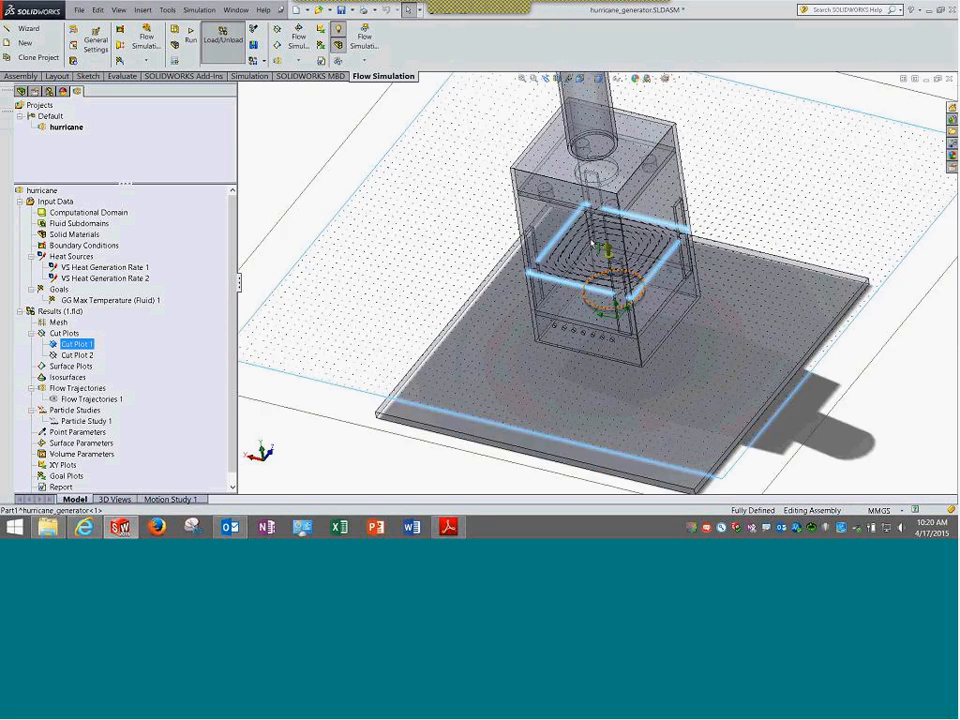
{"action": "scroll", "coordinate": [591, 230], "scroll_direction": "down", "scroll_amount": 4}
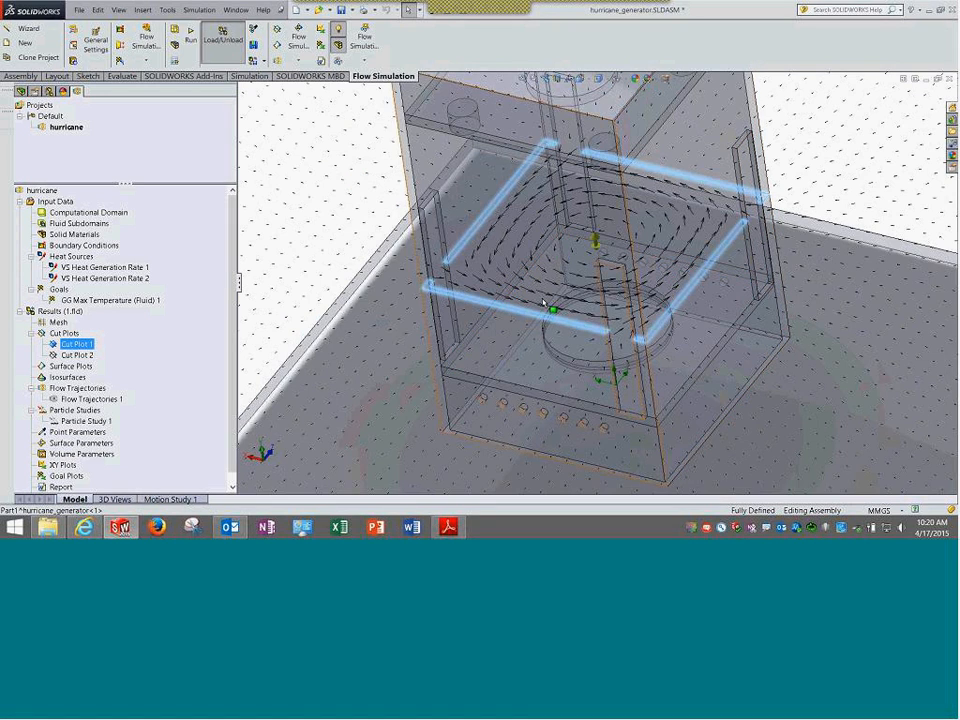
{"action": "scroll", "coordinate": [543, 302], "scroll_direction": "up", "scroll_amount": 5}
{"action": "middle_click_drag", "start_coordinate": [412, 230], "coordinate": [435, 206]}
{"action": "scroll", "coordinate": [480, 250], "scroll_direction": "up", "scroll_amount": 3}
{"action": "scroll", "coordinate": [590, 186], "scroll_direction": "up", "scroll_amount": 3}
{"action": "scroll", "coordinate": [590, 186], "scroll_direction": "up", "scroll_amount": 5}
{"action": "middle_click_drag", "start_coordinate": [590, 186], "coordinate": [597, 230]}
{"action": "scroll", "coordinate": [613, 286], "scroll_direction": "down", "scroll_amount": 2}
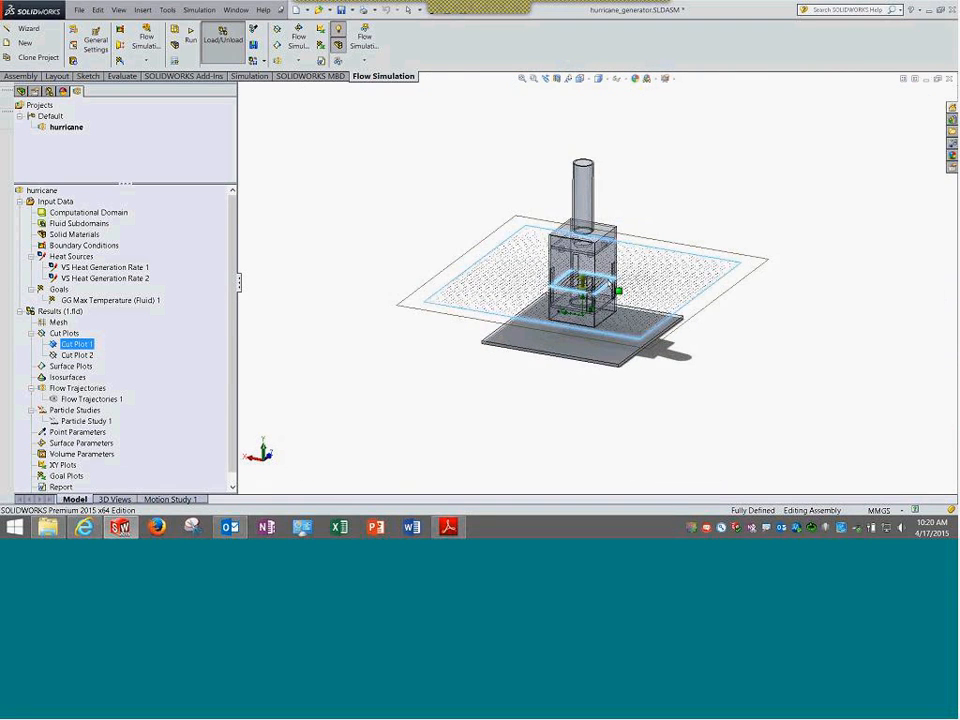
{"action": "scroll", "coordinate": [613, 286], "scroll_direction": "down", "scroll_amount": 3}
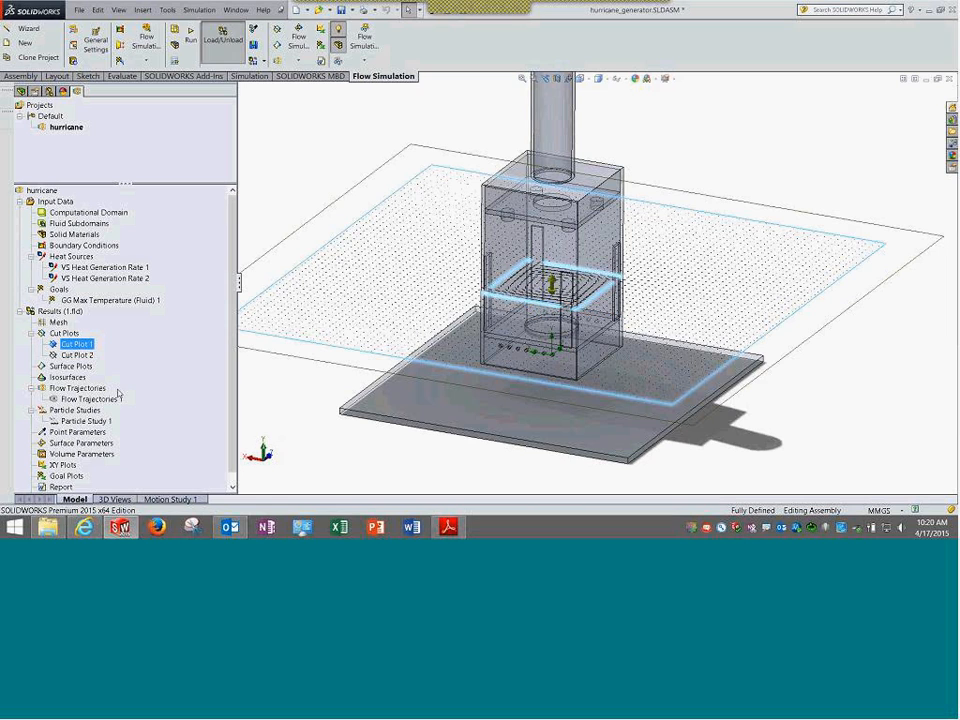
Hide Cut Plot 1 and collapse the Input Data branch of the hurricane project
{"action": "right_click", "coordinate": [84, 345]}
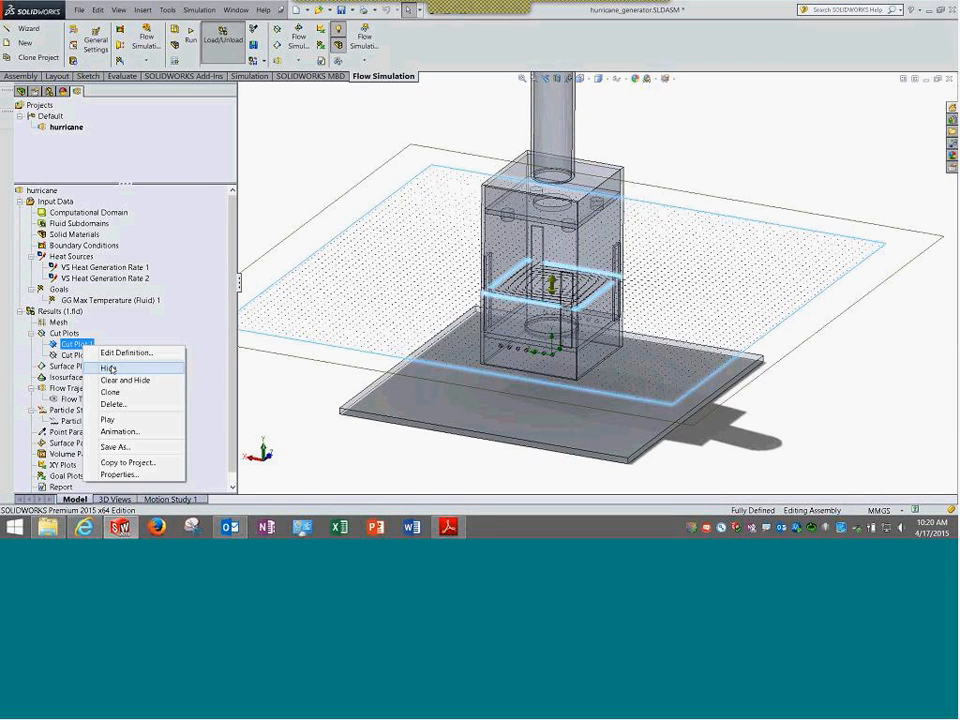
{"action": "left_click", "coordinate": [108, 368]}
{"action": "left_click", "coordinate": [31, 256]}
{"action": "left_click", "coordinate": [31, 267]}
{"action": "left_click", "coordinate": [19, 202]}
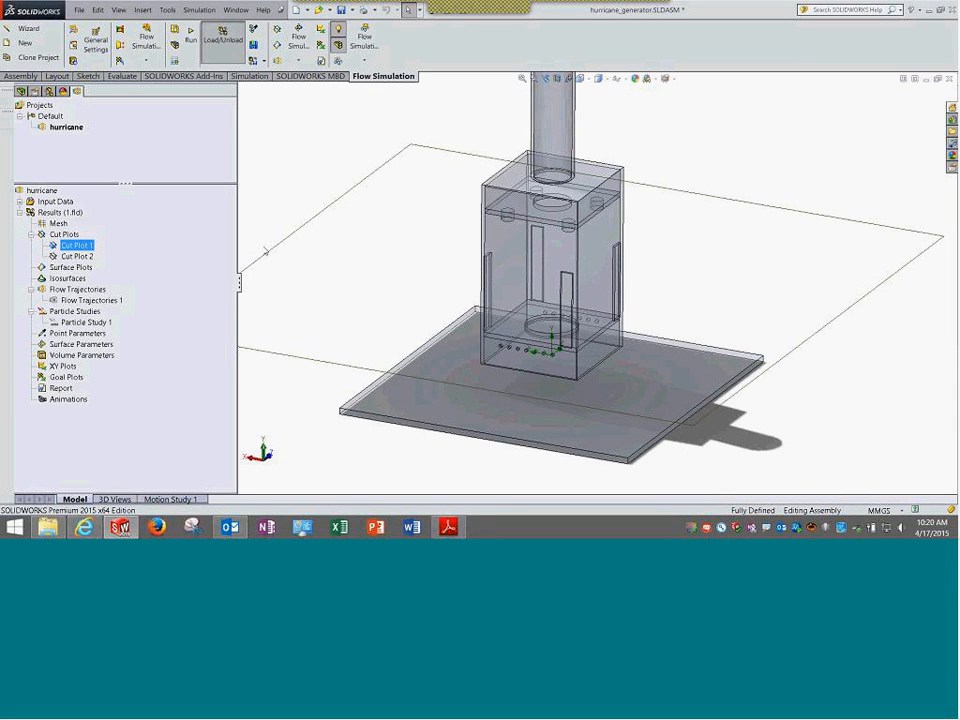
{"action": "left_click", "coordinate": [339, 163]}
{"action": "scroll", "coordinate": [355, 213], "scroll_direction": "up", "scroll_amount": 5}
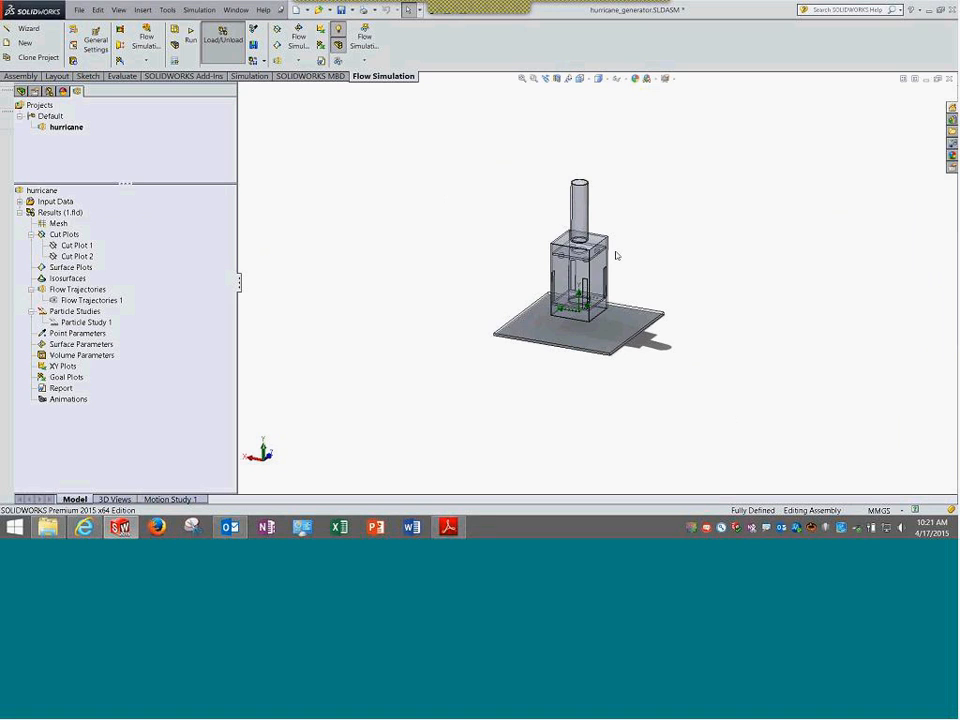
{"action": "scroll", "coordinate": [616, 255], "scroll_direction": "down", "scroll_amount": 3}
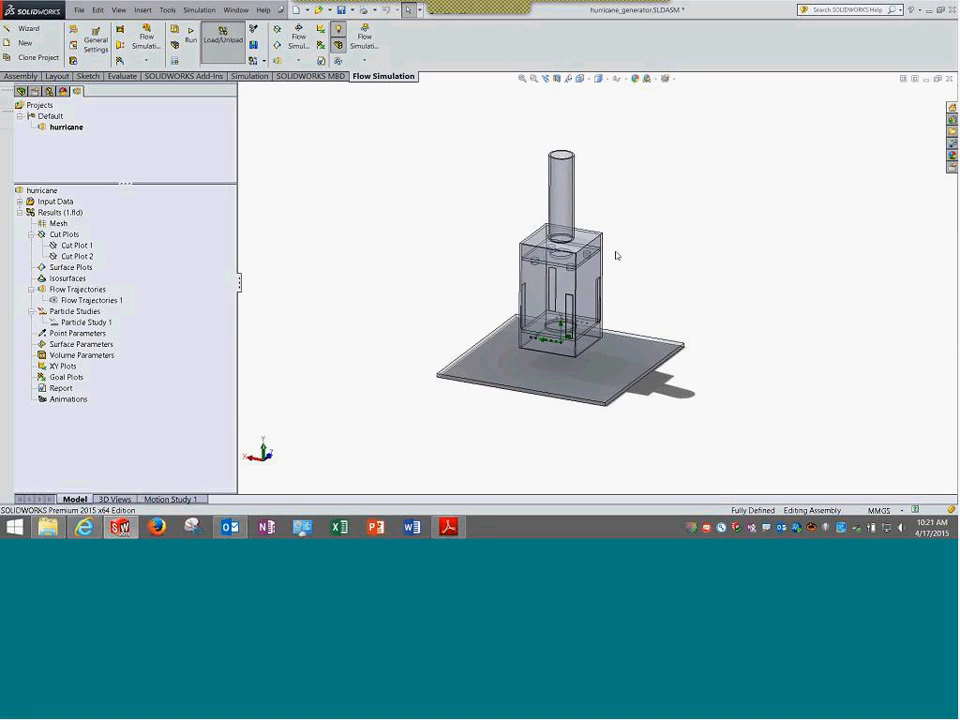
Show Flow Trajectories 1 and check the lower and upper limits of its velocity legend, accepting them
{"action": "left_click", "coordinate": [76, 298]}
{"action": "right_click", "coordinate": [92, 300]}
{"action": "left_click", "coordinate": [105, 323]}
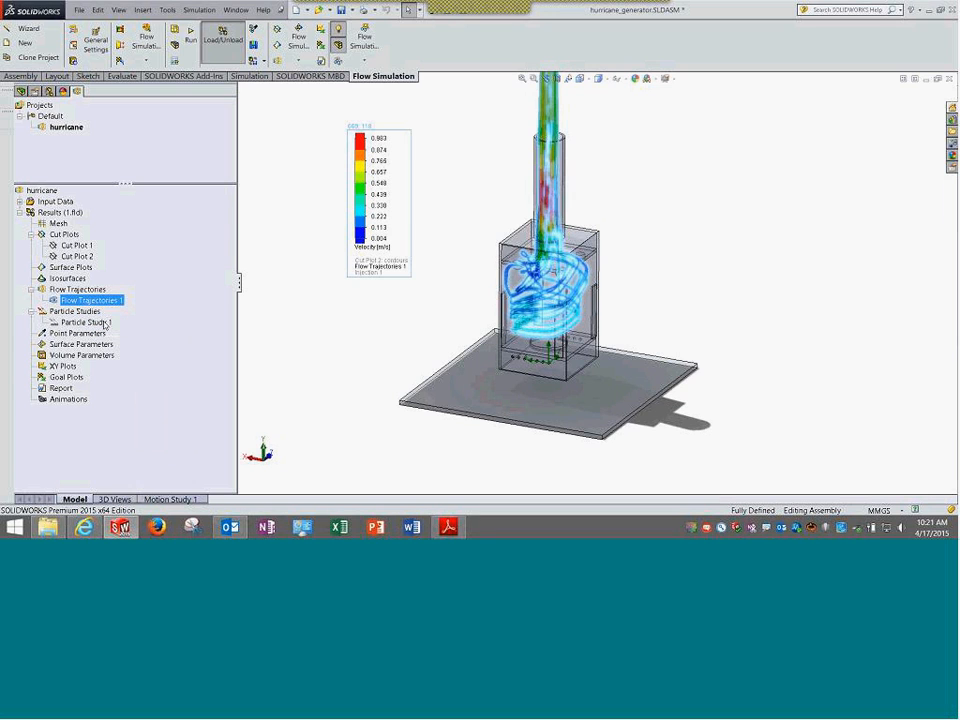
{"action": "left_click", "coordinate": [412, 340]}
{"action": "double_click", "coordinate": [375, 244]}
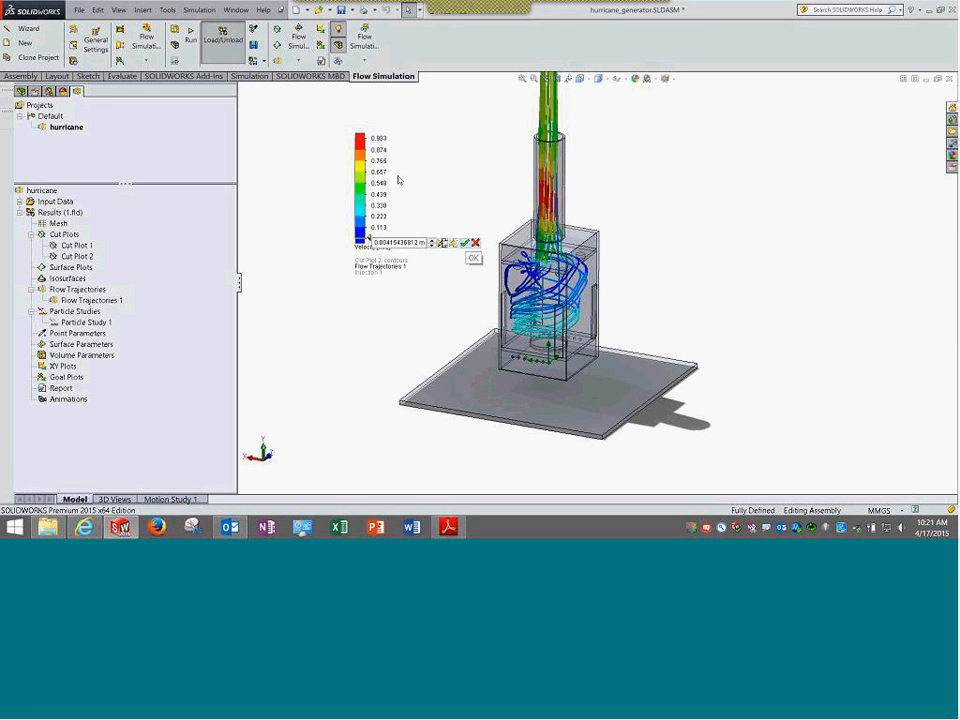
{"action": "double_click", "coordinate": [376, 138]}
{"action": "left_click", "coordinate": [464, 143]}
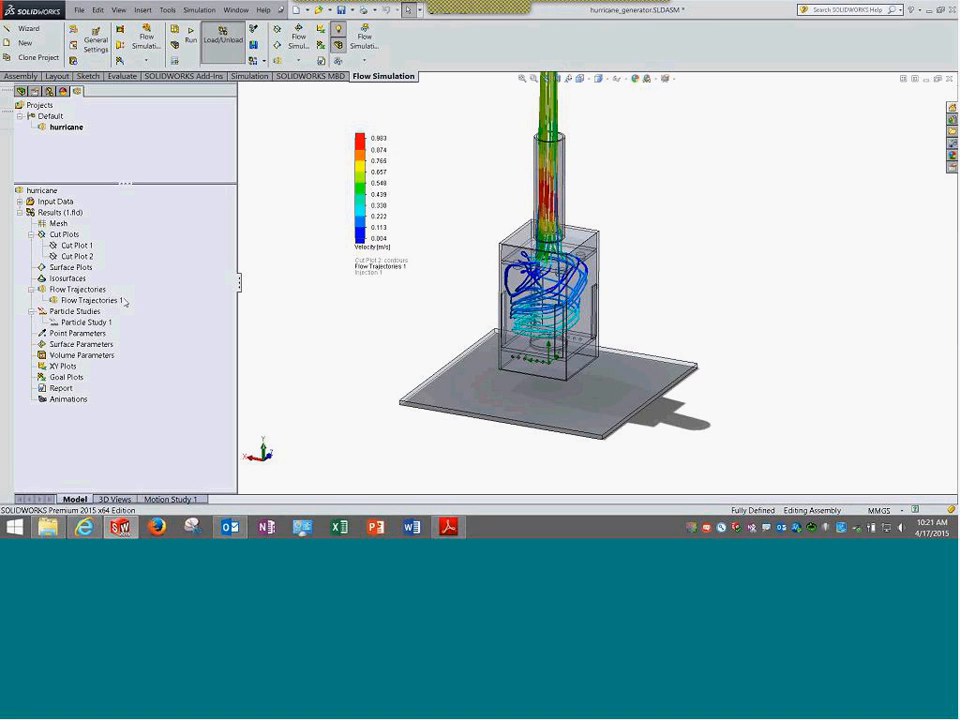
Play the animation of Flow Trajectories 1 to watch the air swirl up the chimney, and stop it
{"action": "right_click", "coordinate": [120, 302]}
{"action": "left_click", "coordinate": [167, 374]}
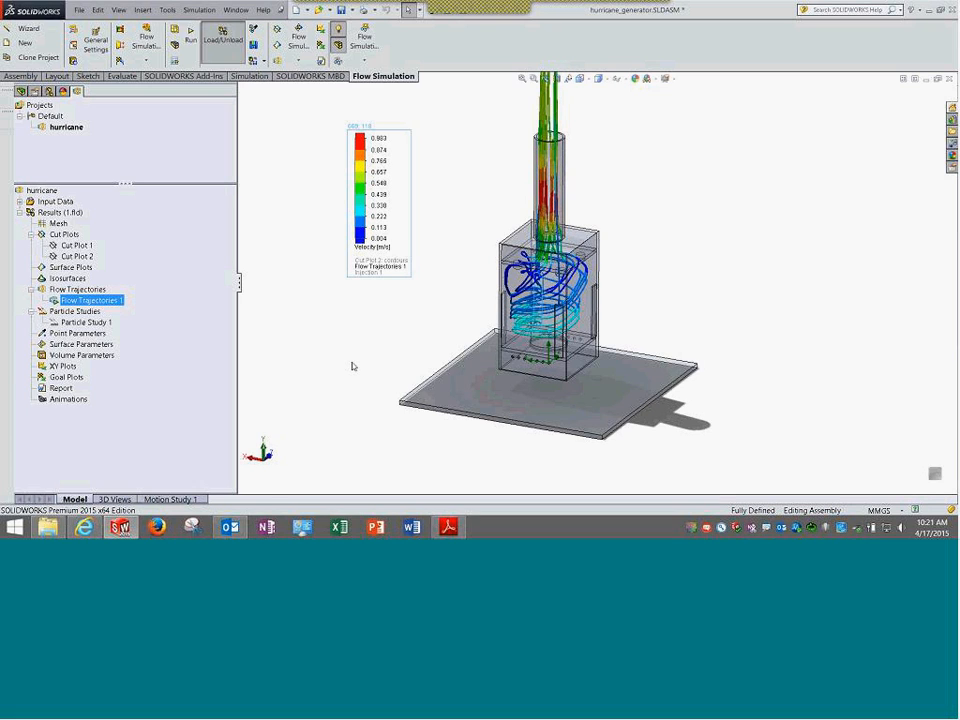
{"action": "right_click", "coordinate": [72, 302]}
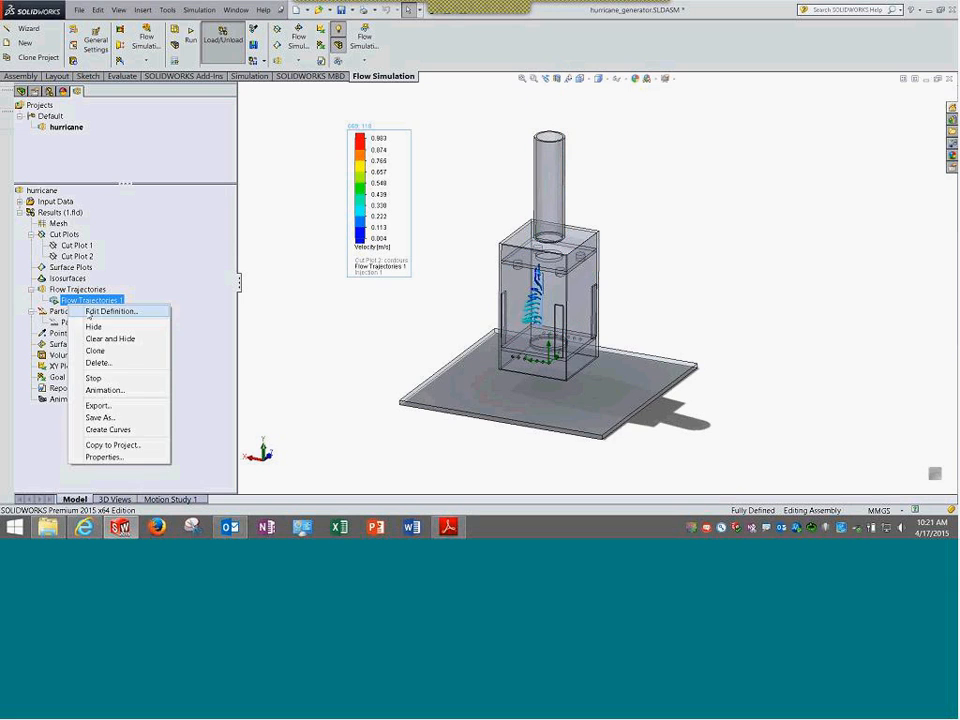
{"action": "left_click", "coordinate": [120, 377]}
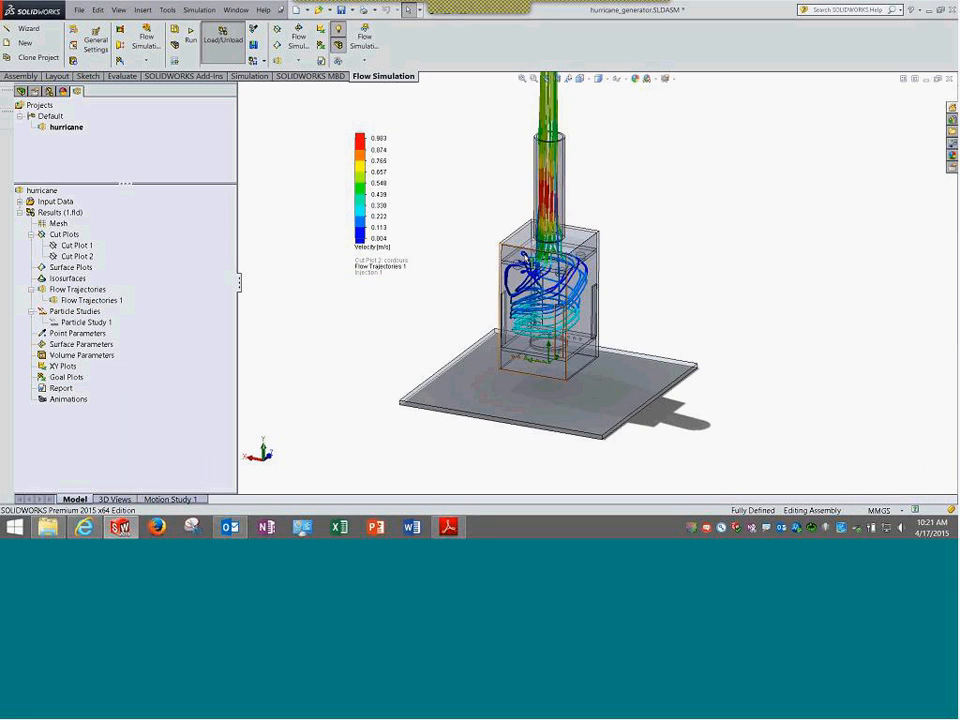
Hide Flow Trajectories 1
{"action": "scroll", "coordinate": [536, 229], "scroll_direction": "up", "scroll_amount": 5}
{"action": "right_click", "coordinate": [116, 300]}
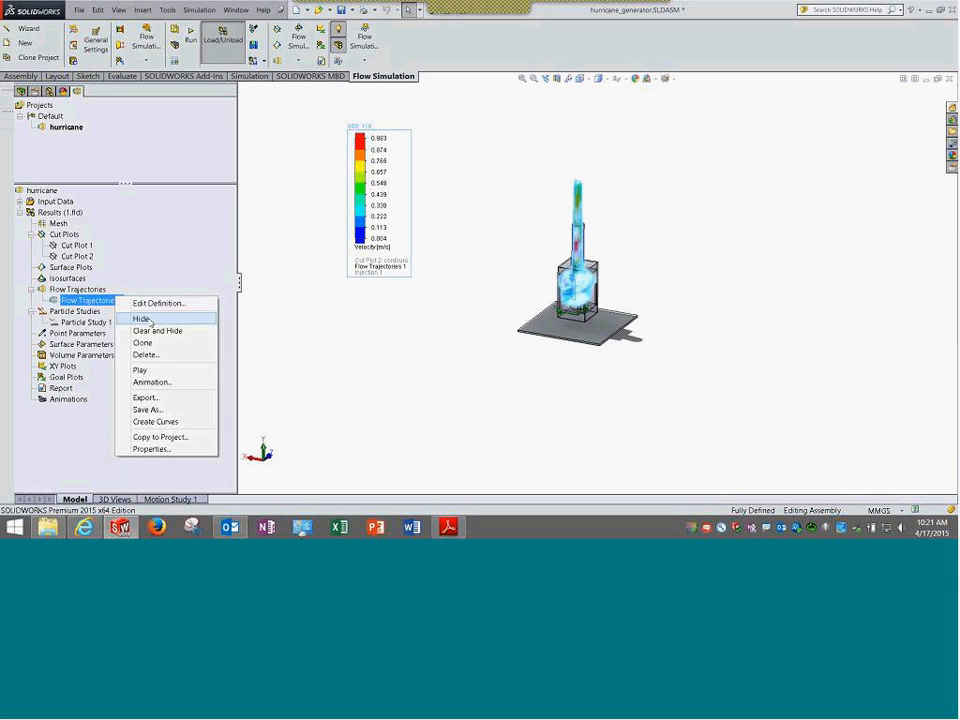
Hide the Flow Trajectories 1 plot
{"action": "left_click", "coordinate": [205, 320]}
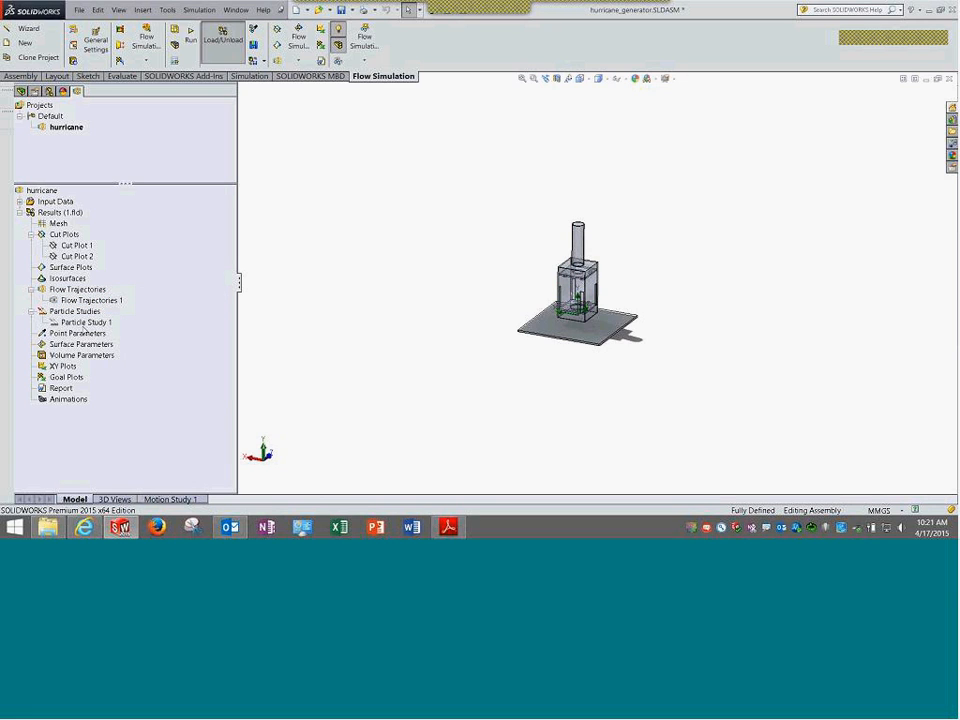
{"action": "right_click", "coordinate": [80, 314]}
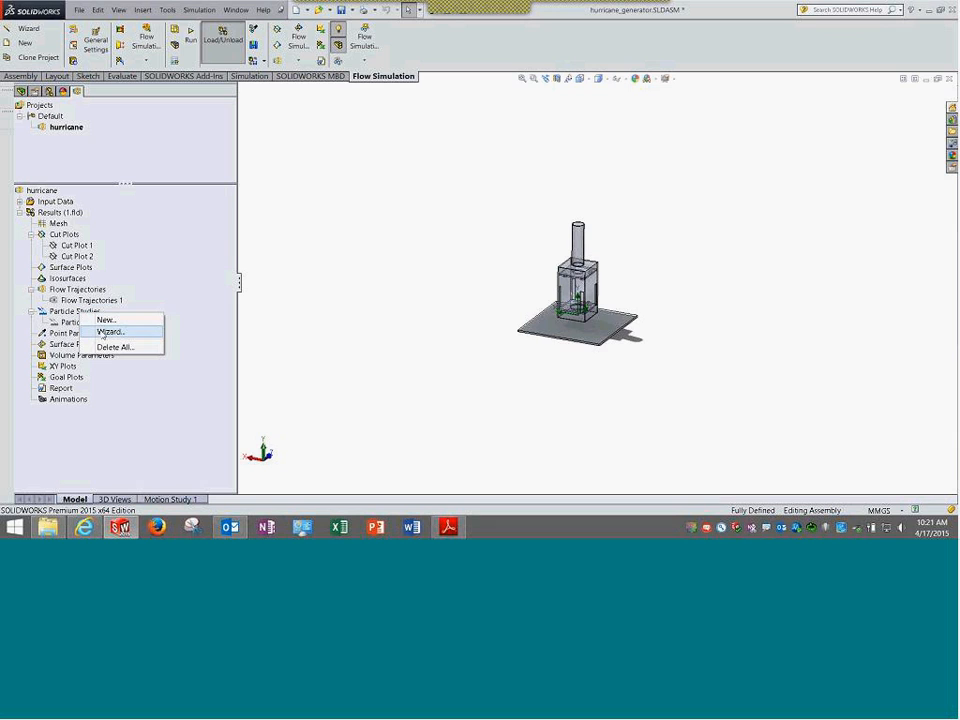
{"action": "left_click", "coordinate": [103, 332]}
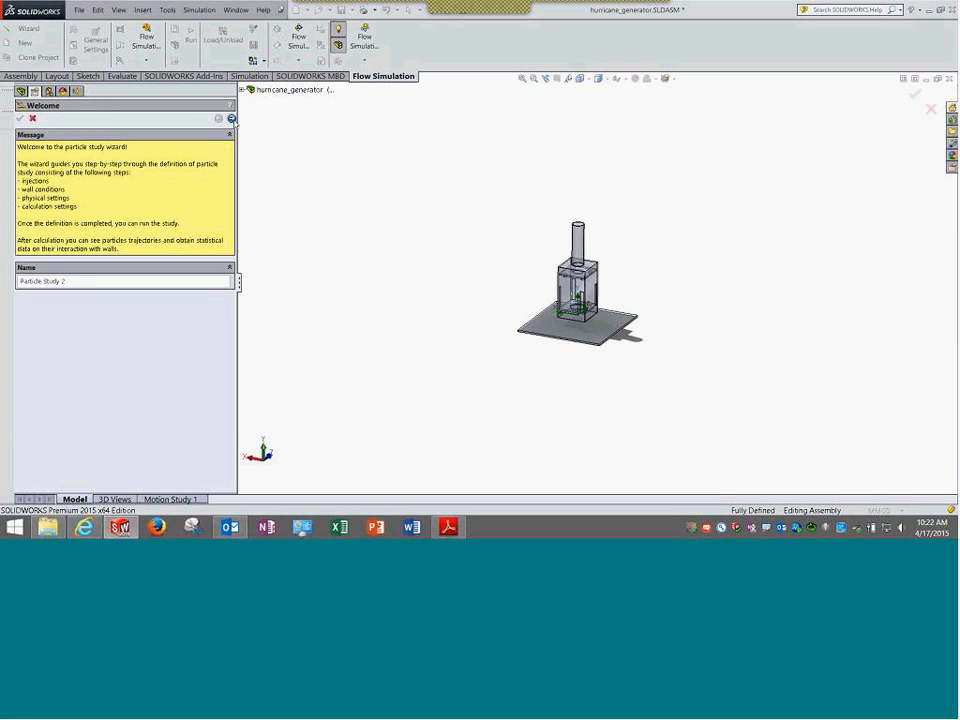
{"action": "left_click", "coordinate": [232, 118]}
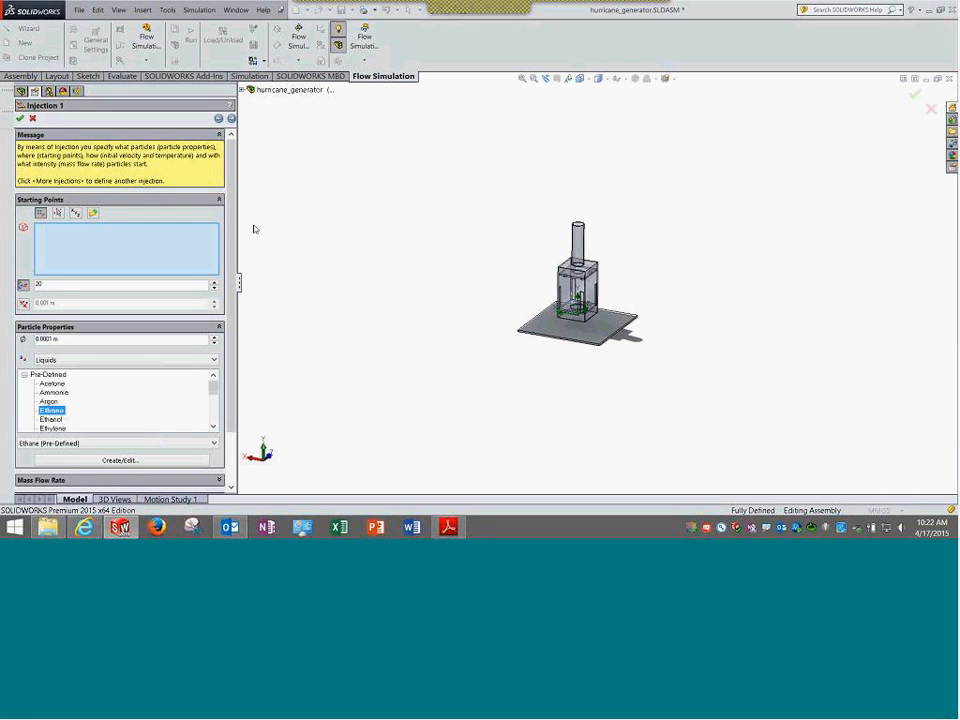
{"action": "left_click_drag", "start_coordinate": [235, 265], "coordinate": [237, 287]}
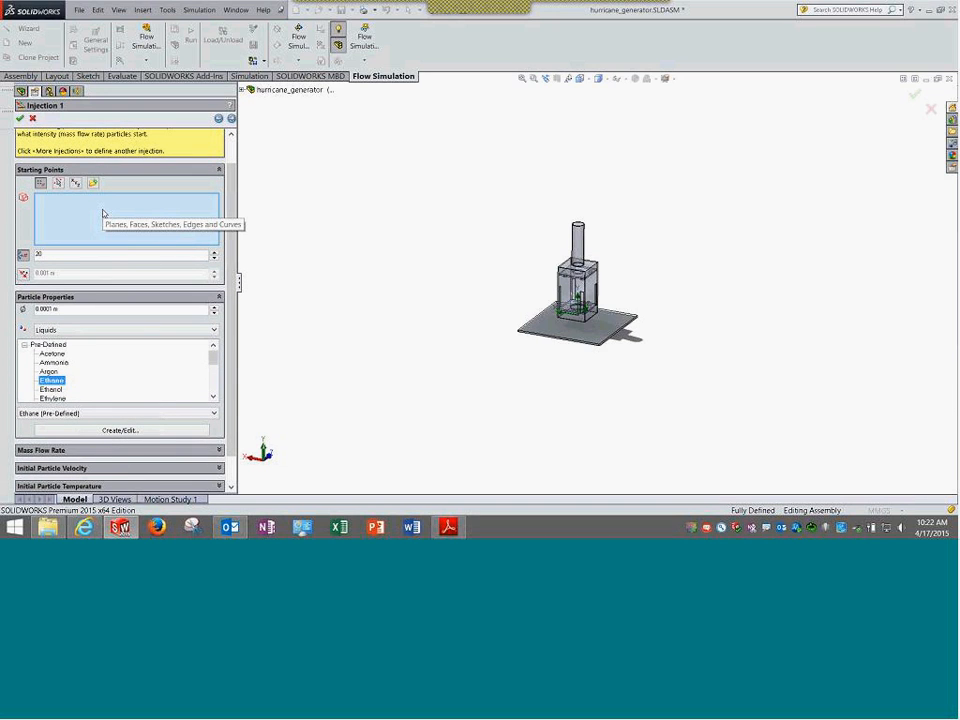
{"action": "scroll", "coordinate": [604, 313], "scroll_direction": "down", "scroll_amount": 5}
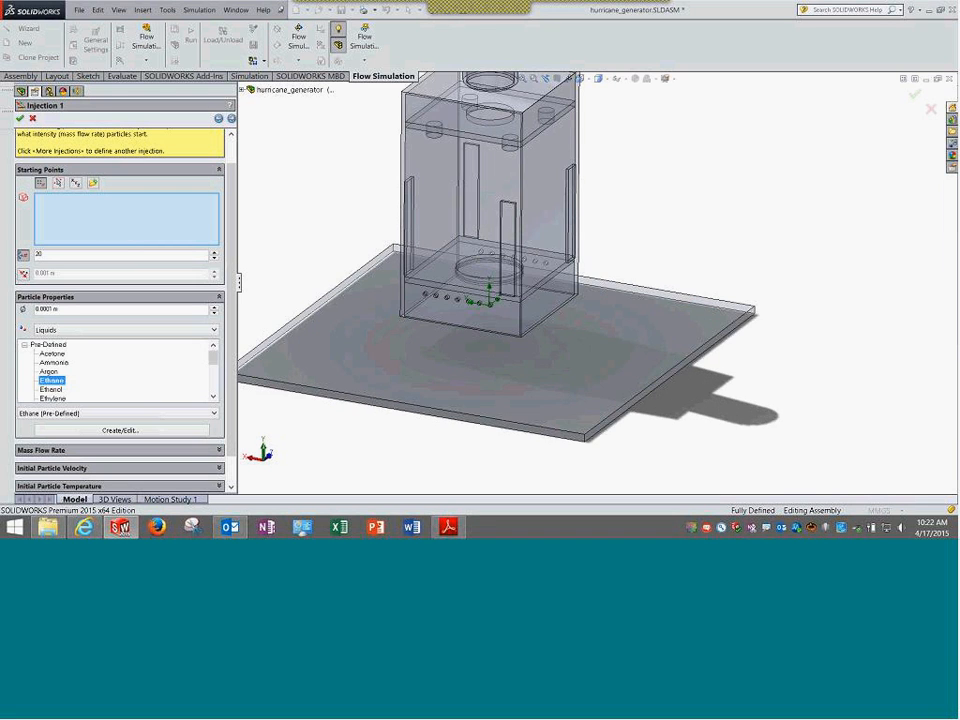
{"action": "scroll", "coordinate": [495, 280], "scroll_direction": "down", "scroll_amount": 5}
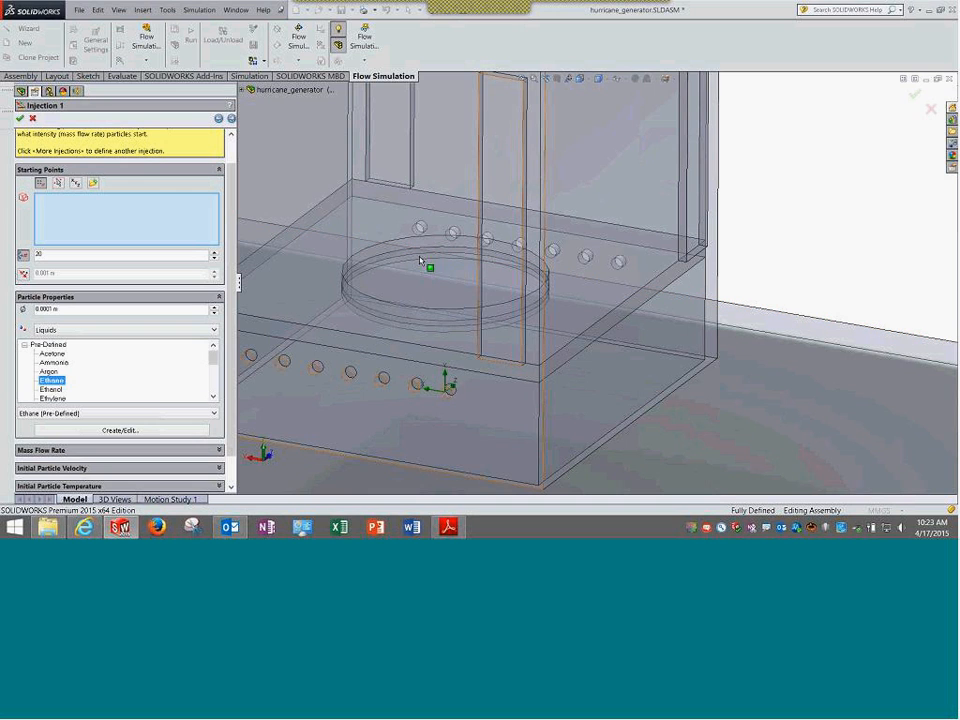
{"action": "right_click", "coordinate": [430, 283]}
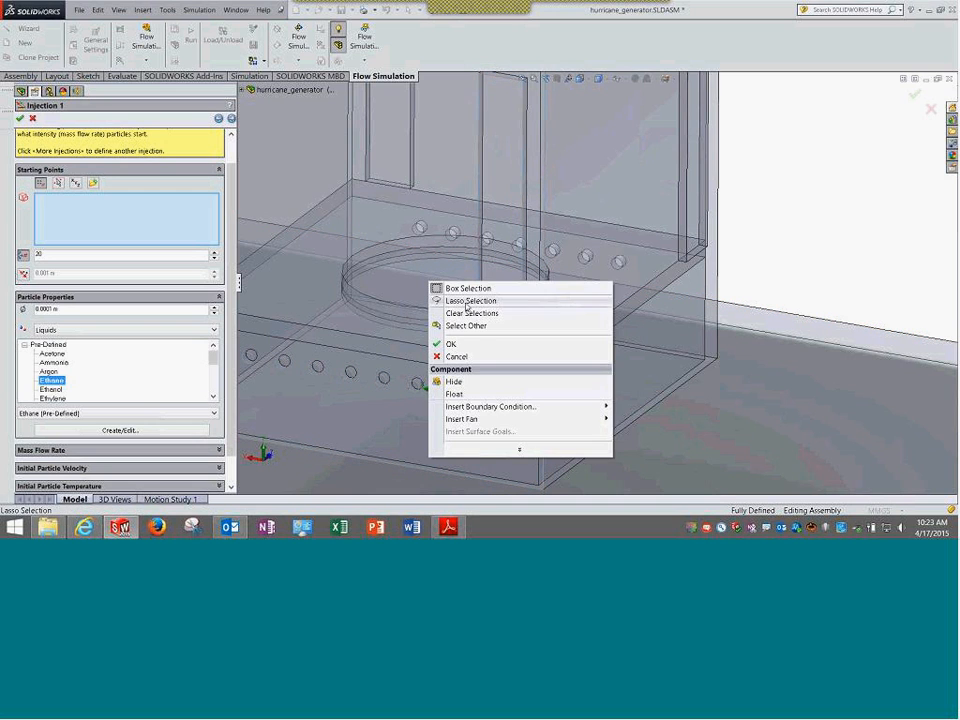
{"action": "left_click", "coordinate": [476, 325]}
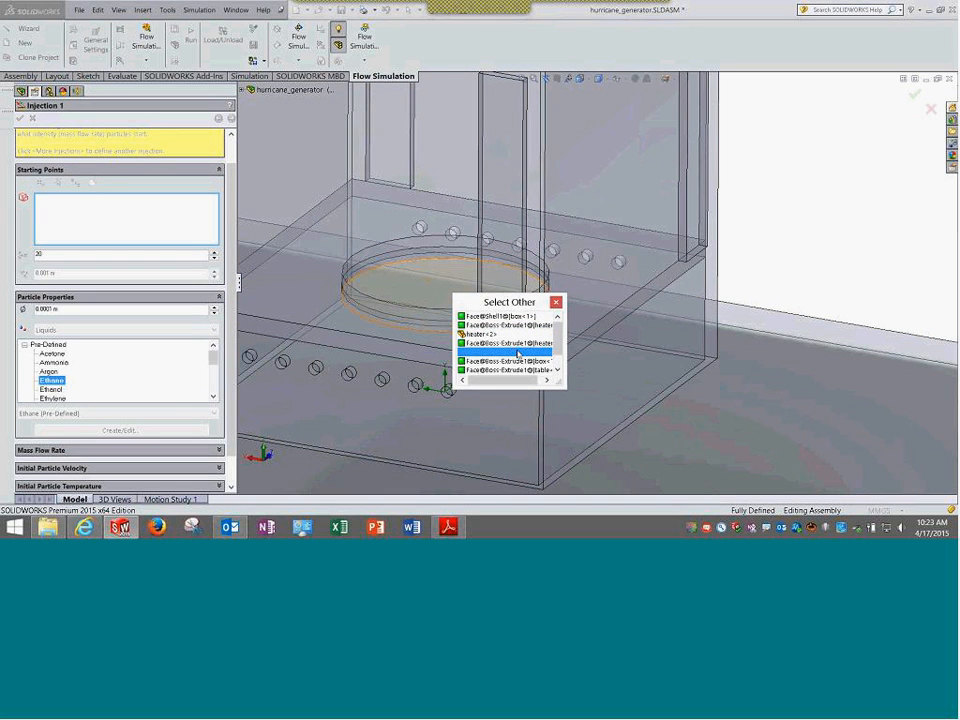
{"action": "scroll", "coordinate": [518, 371], "scroll_direction": "down", "scroll_amount": 1}
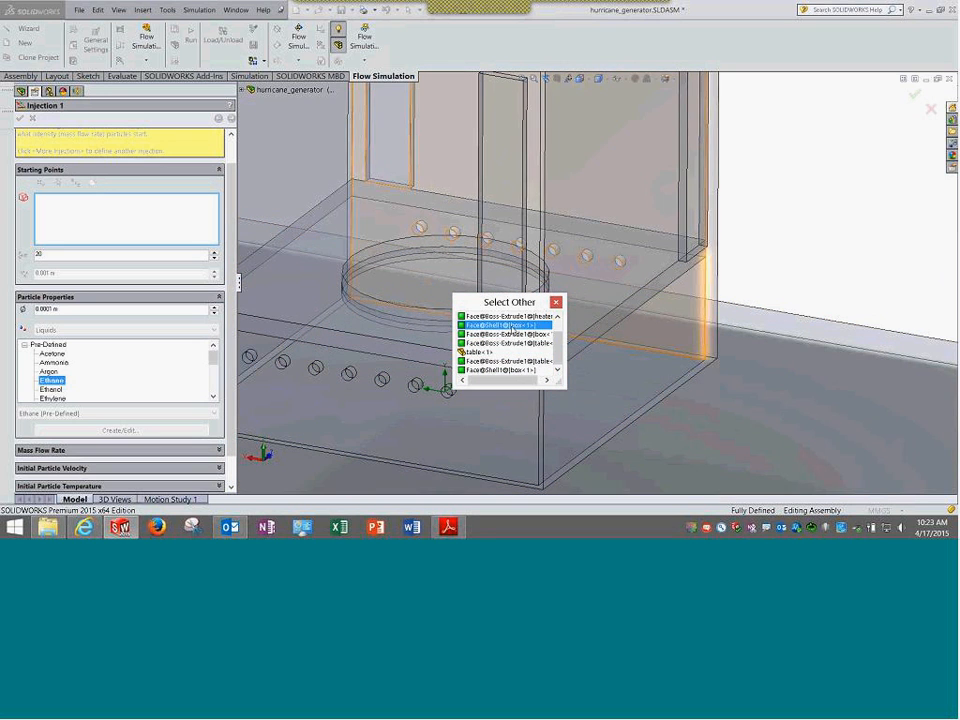
{"action": "scroll", "coordinate": [520, 318], "scroll_direction": "up", "scroll_amount": 2}
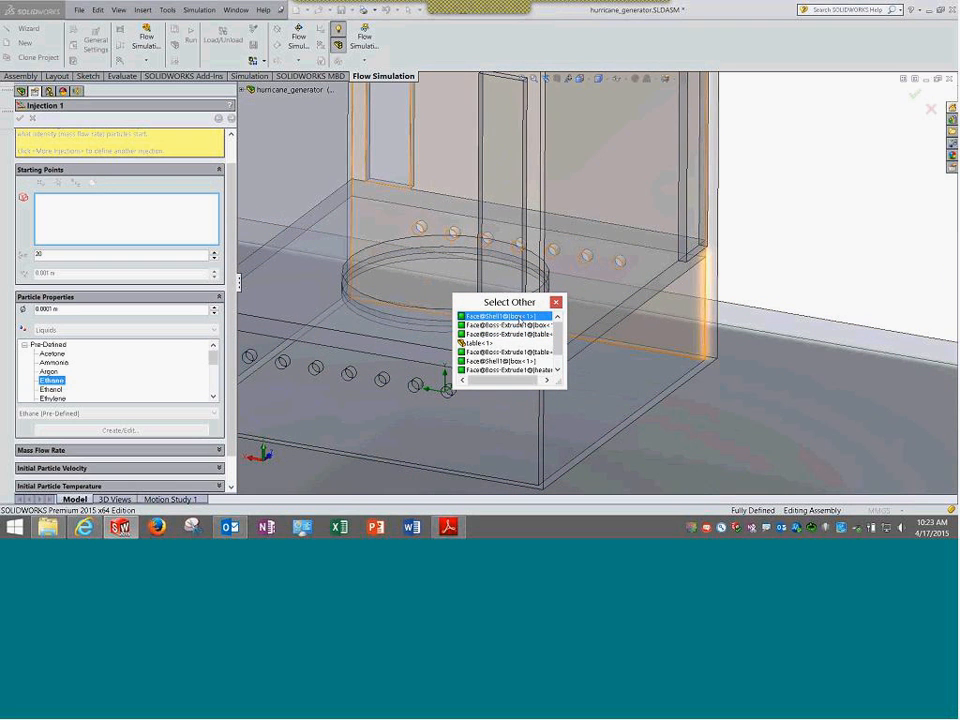
{"action": "left_click", "coordinate": [556, 302]}
{"action": "left_click", "coordinate": [32, 120]}
Hide the box component that encloses the floor and heater
{"action": "left_click", "coordinate": [90, 300]}
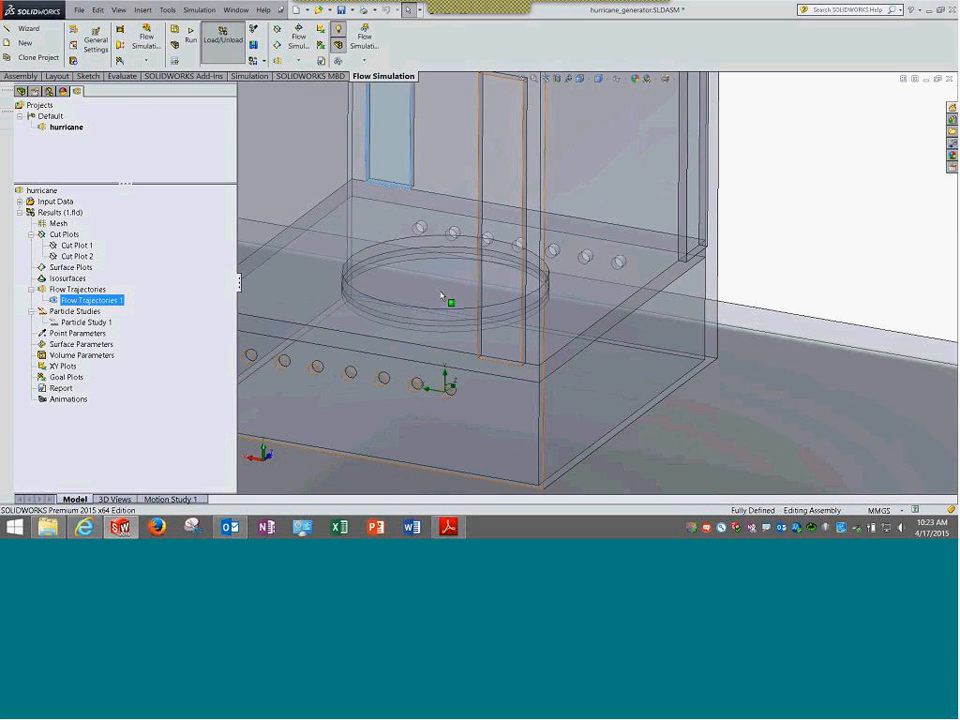
{"action": "left_click", "coordinate": [410, 297]}
{"action": "scroll", "coordinate": [407, 296], "scroll_direction": "up", "scroll_amount": 5}
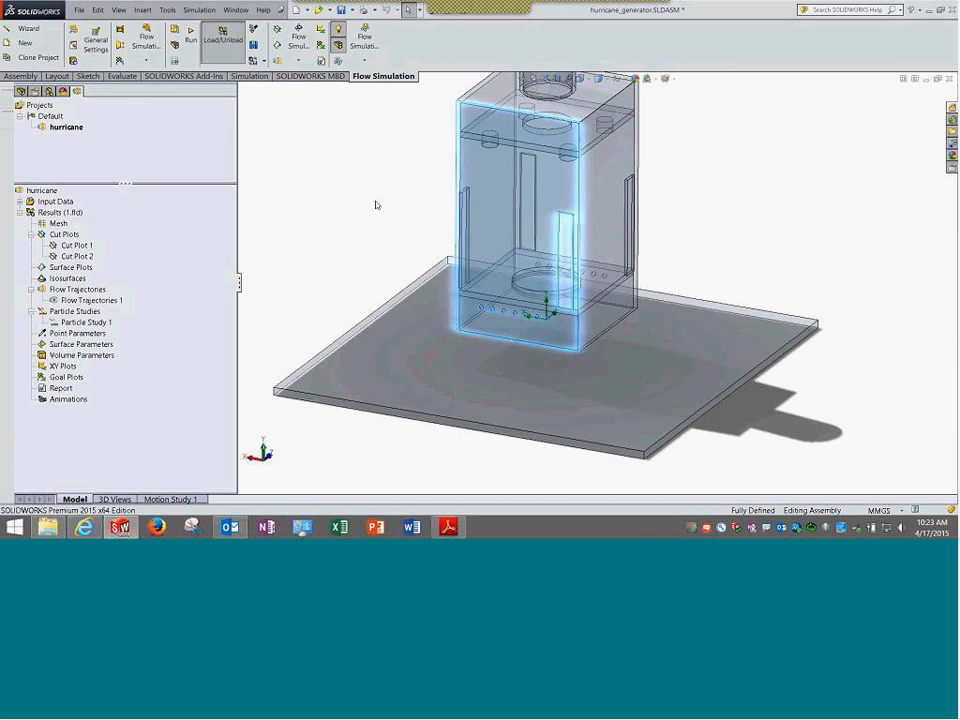
{"action": "right_click", "coordinate": [510, 225]}
{"action": "left_click", "coordinate": [562, 84]}
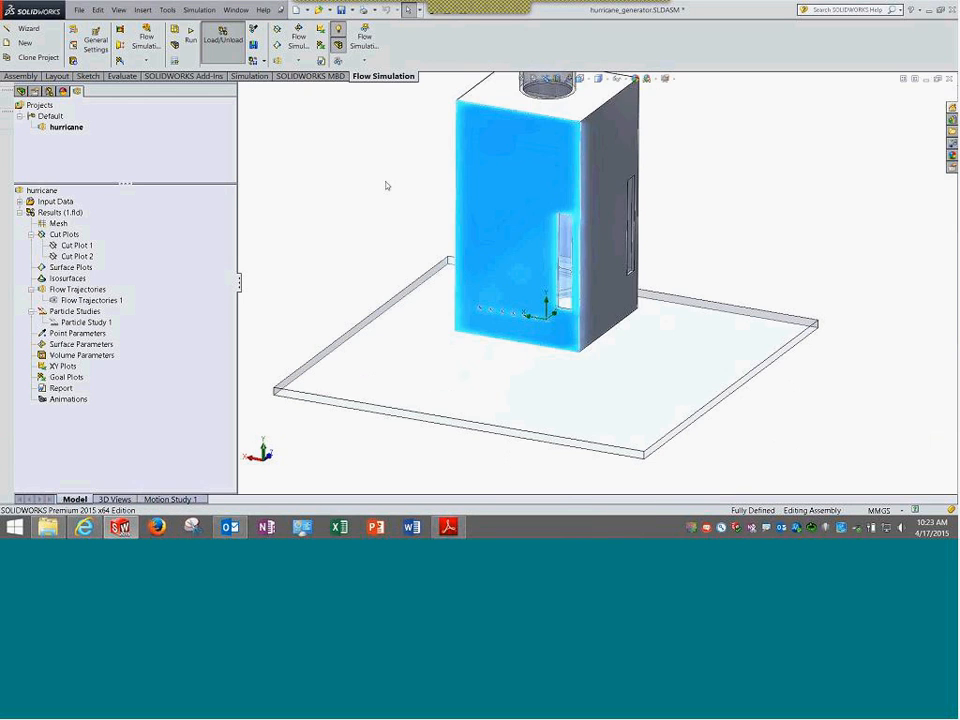
Start a new particle study with the wizard and use the cylindrical face of the floor's circular opening as the injection's starting points
{"action": "scroll", "coordinate": [555, 289], "scroll_direction": "down", "scroll_amount": 3}
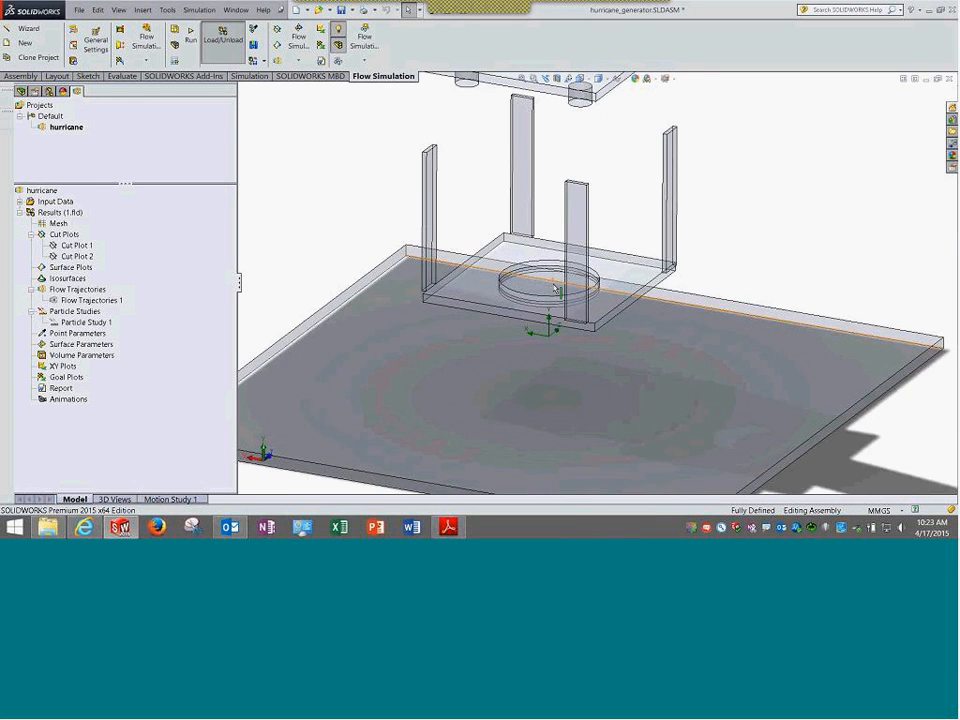
{"action": "scroll", "coordinate": [555, 288], "scroll_direction": "down", "scroll_amount": 3}
{"action": "left_click", "coordinate": [536, 225]}
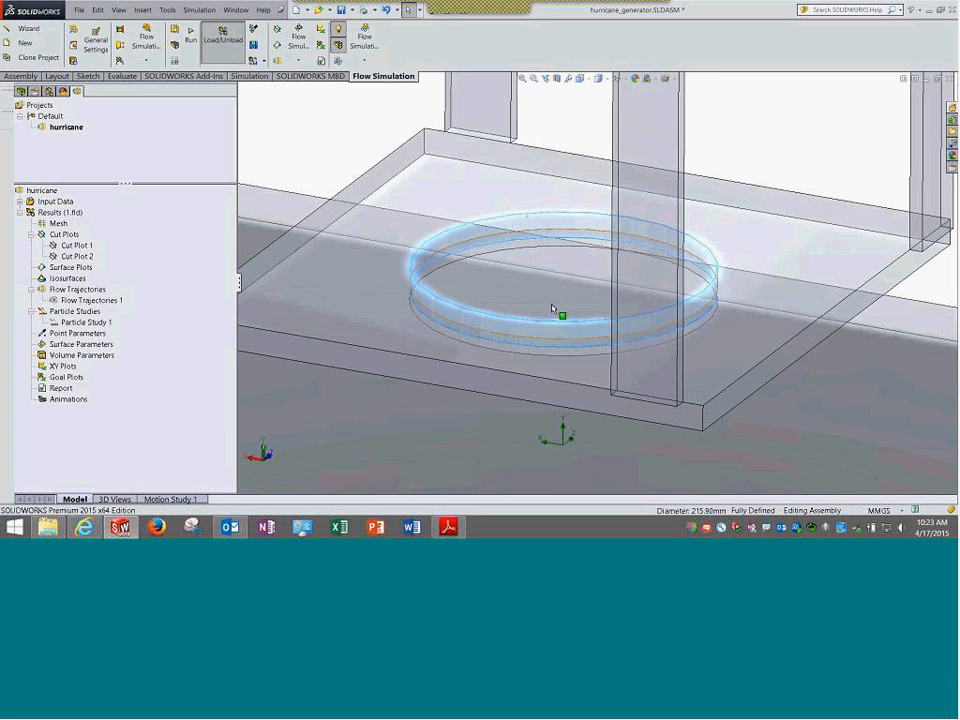
{"action": "scroll", "coordinate": [555, 310], "scroll_direction": "up", "scroll_amount": 3}
{"action": "scroll", "coordinate": [557, 311], "scroll_direction": "up", "scroll_amount": 3}
{"action": "right_click", "coordinate": [86, 313]}
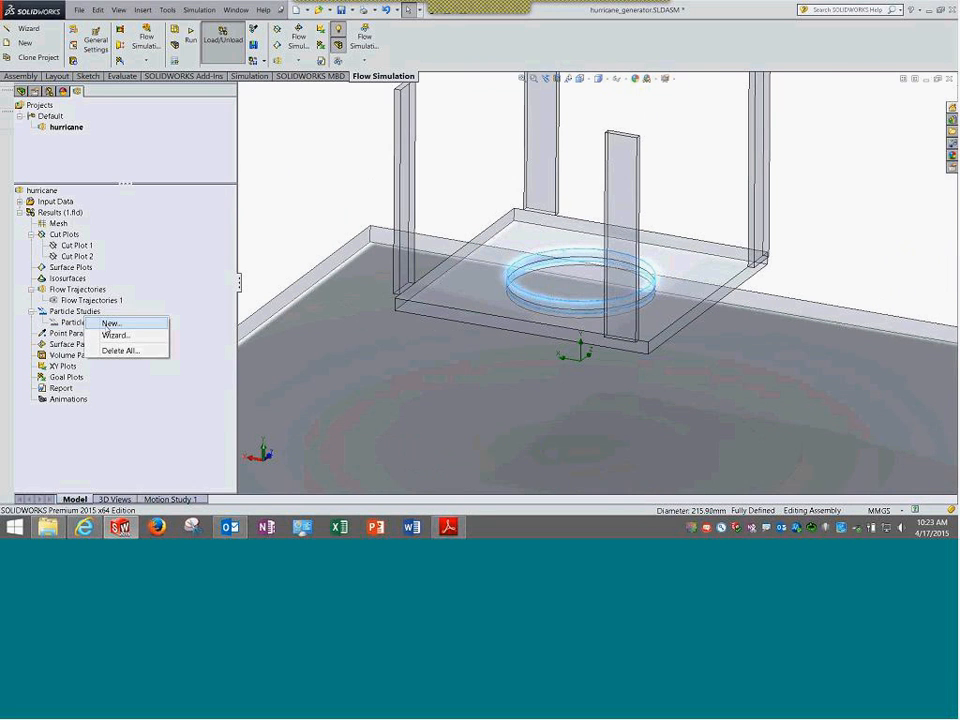
{"action": "left_click", "coordinate": [114, 335]}
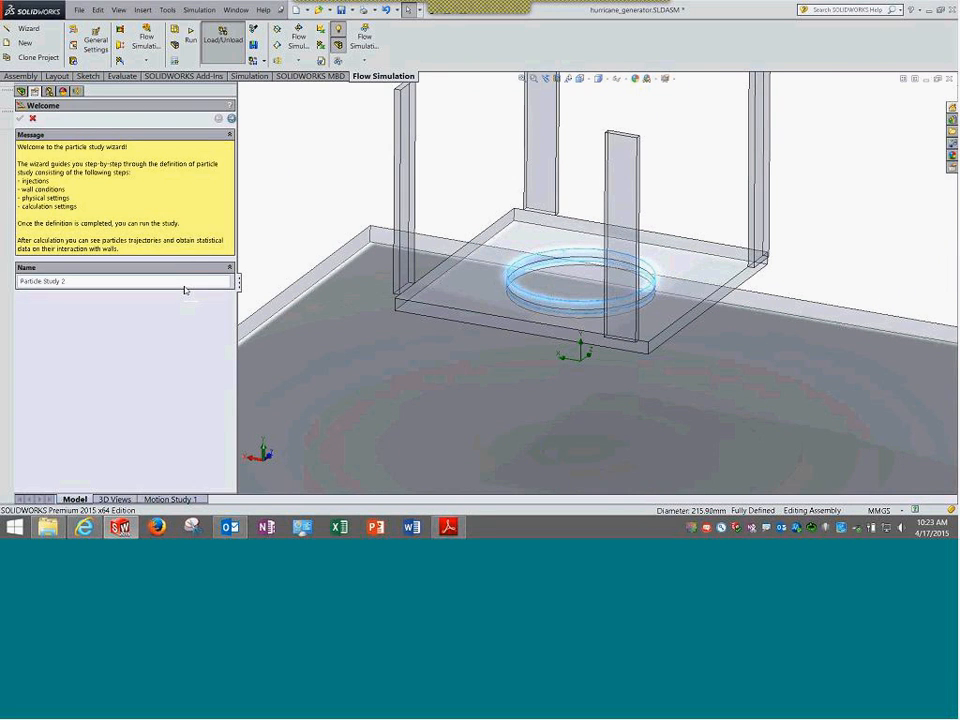
{"action": "left_click", "coordinate": [231, 118]}
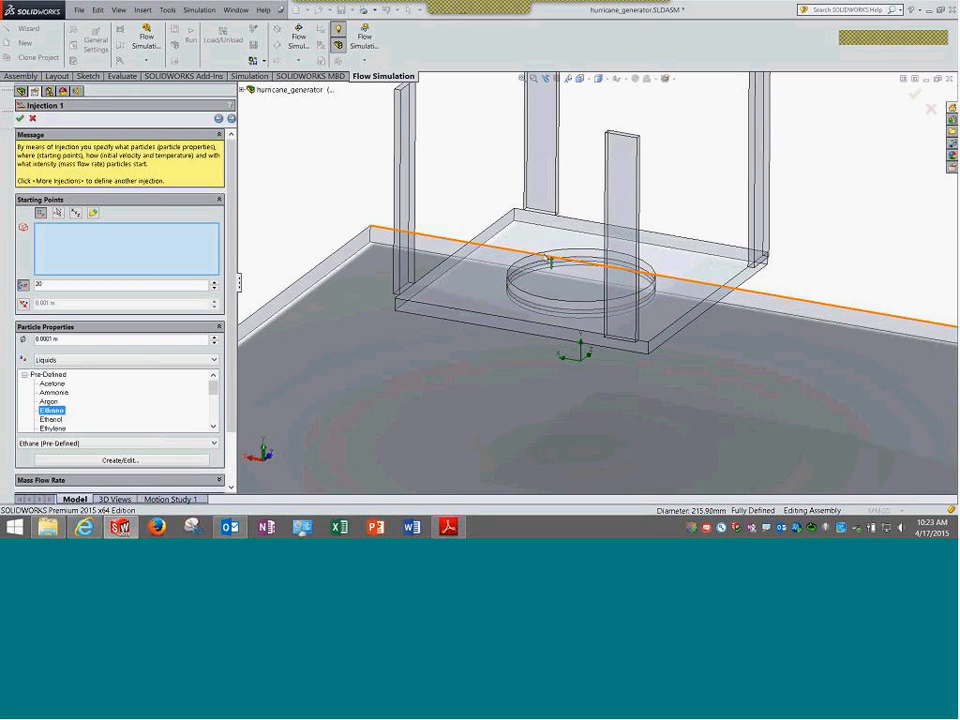
{"action": "left_click", "coordinate": [571, 259]}
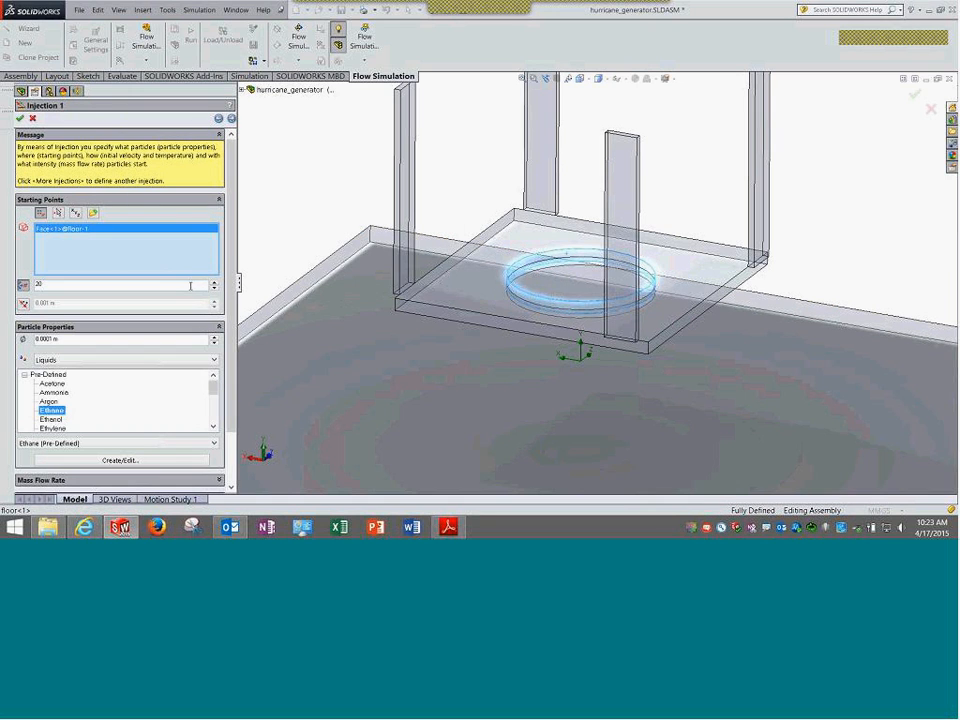
Browse the predefined solid and liquid materials available for the injected particles
{"action": "scroll", "coordinate": [215, 330], "scroll_direction": "down", "scroll_amount": 2}
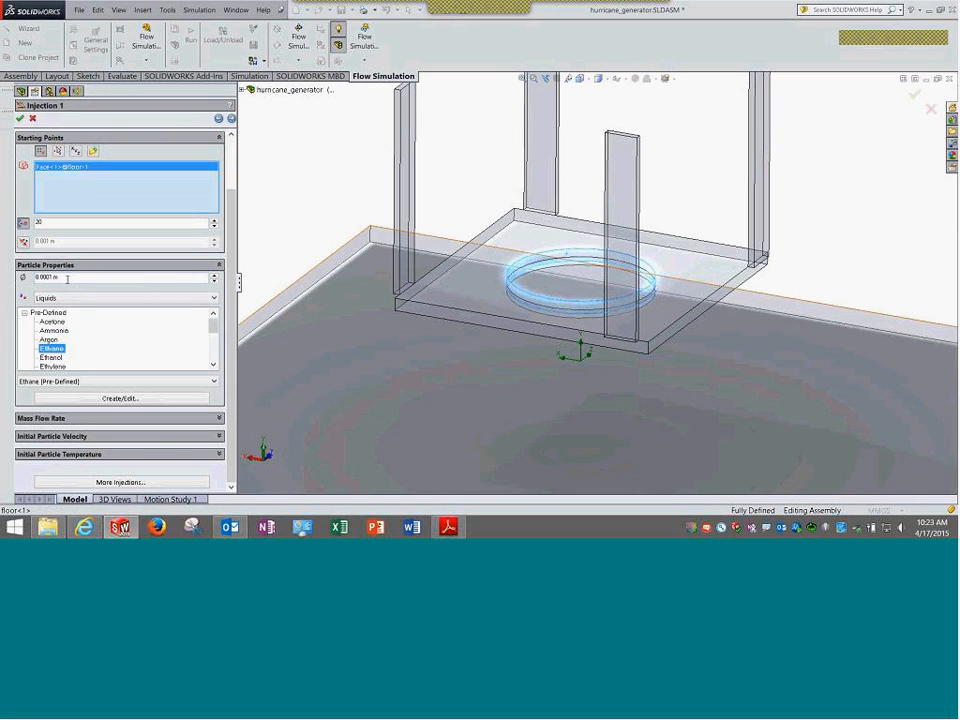
{"action": "left_click_drag", "start_coordinate": [67, 279], "coordinate": [8, 273]}
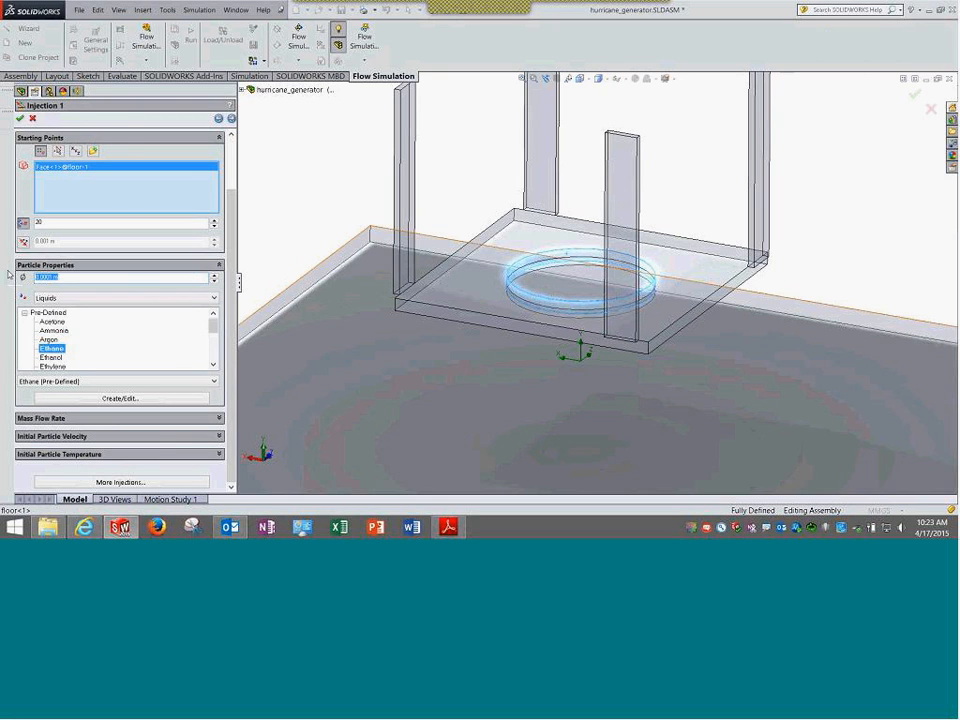
{"action": "left_click", "coordinate": [72, 298]}
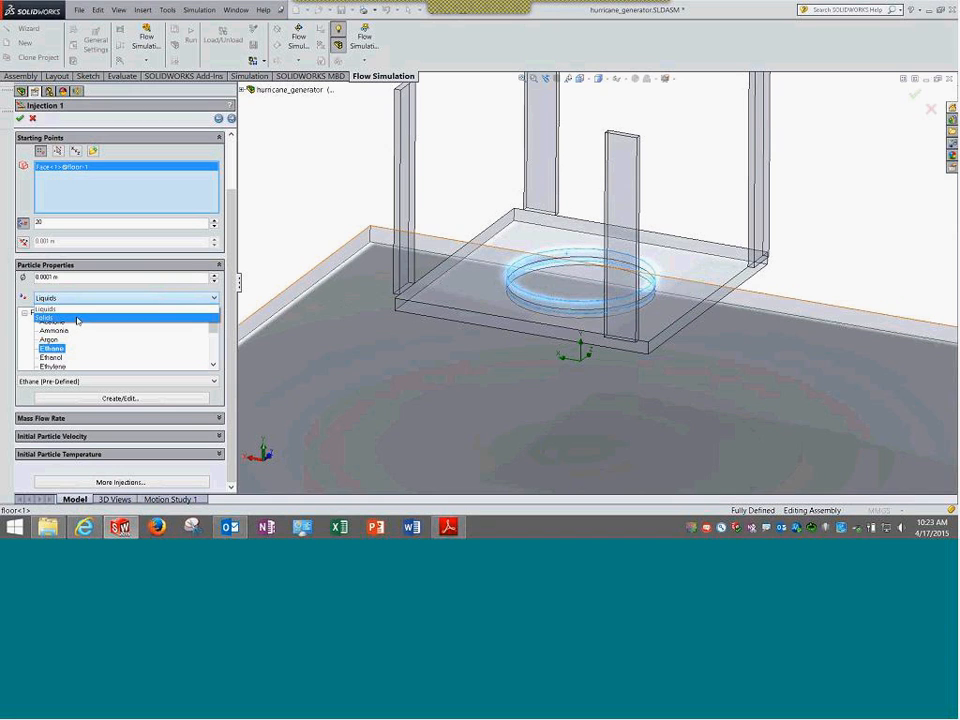
{"action": "left_click", "coordinate": [77, 318]}
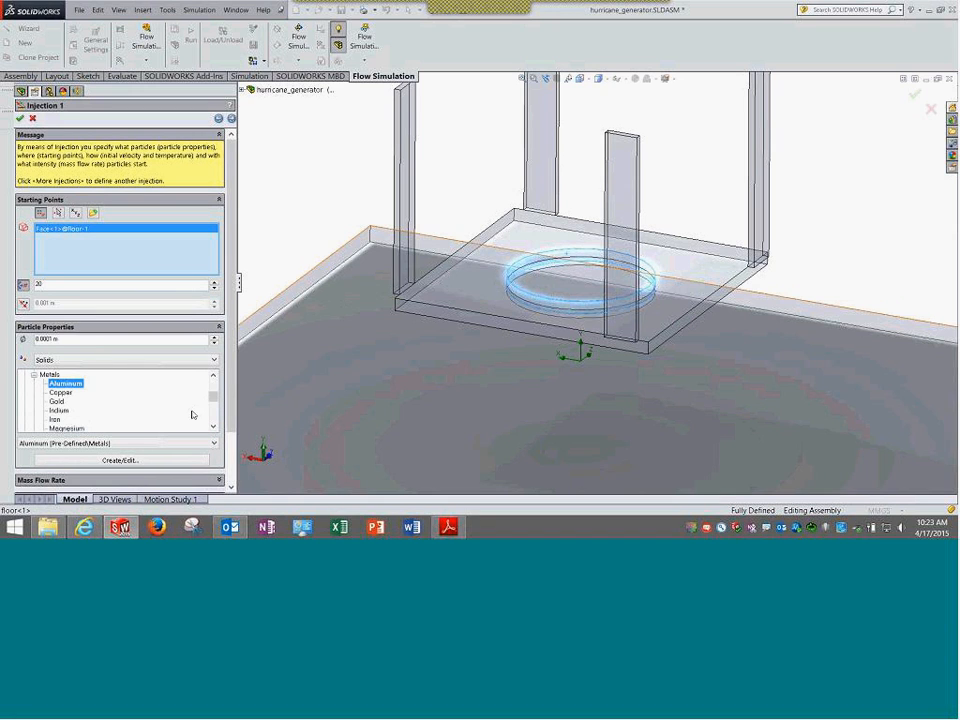
{"action": "left_click_drag", "start_coordinate": [216, 397], "coordinate": [212, 427]}
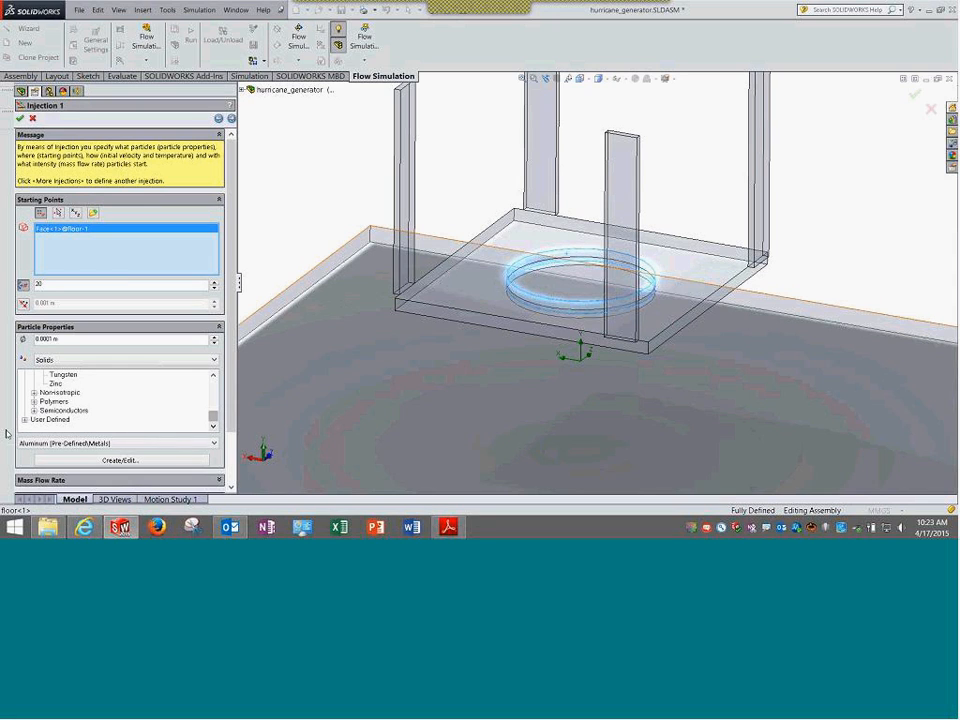
{"action": "left_click", "coordinate": [140, 360]}
{"action": "left_click", "coordinate": [135, 375]}
{"action": "left_click_drag", "start_coordinate": [214, 388], "coordinate": [214, 422]}
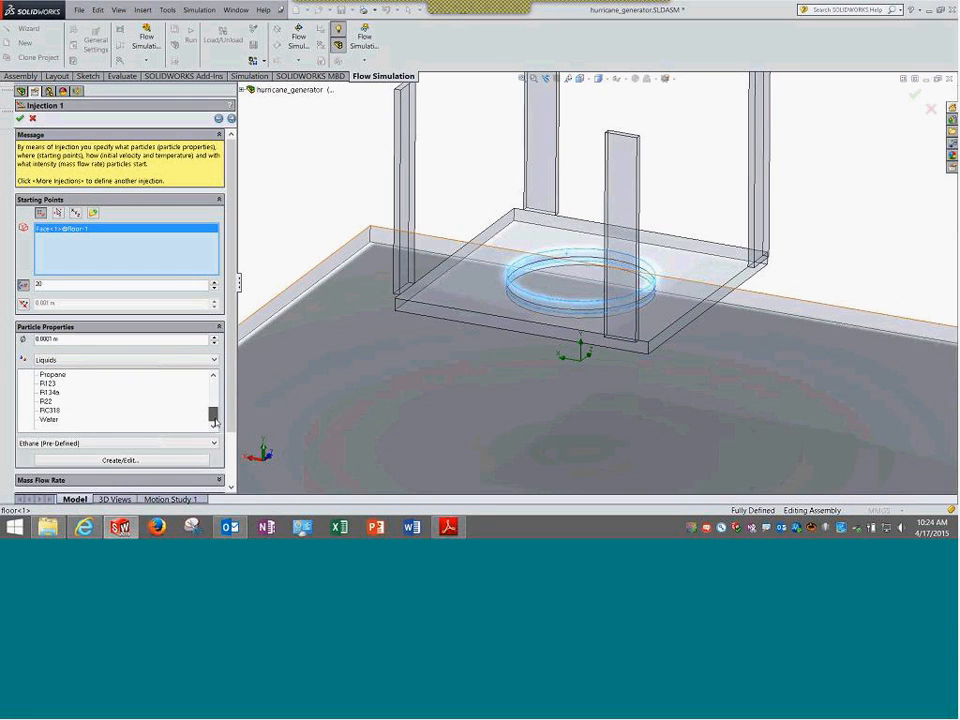
{"action": "left_click", "coordinate": [50, 393]}
{"action": "scroll", "coordinate": [51, 396], "scroll_direction": "up", "scroll_amount": 3}
{"action": "scroll", "coordinate": [51, 396], "scroll_direction": "down", "scroll_amount": 2}
Set the particle type of Injection 1 to Solids and choose Iron from the predefined metals
{"action": "left_click", "coordinate": [61, 361]}
{"action": "left_click", "coordinate": [70, 383]}
{"action": "scroll", "coordinate": [68, 405], "scroll_direction": "up", "scroll_amount": 7}
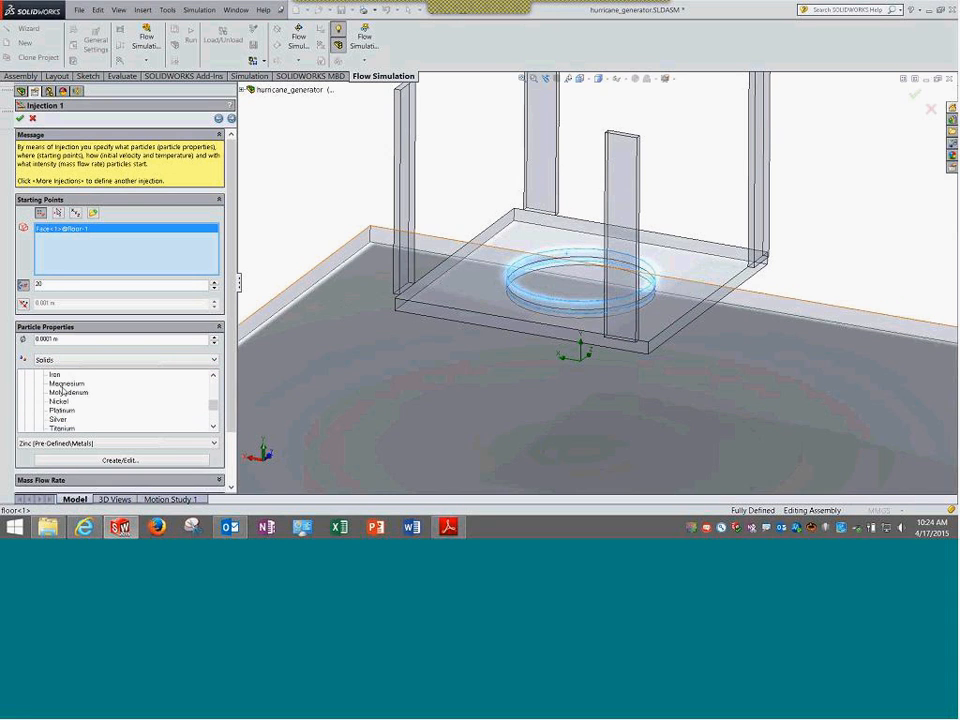
{"action": "scroll", "coordinate": [66, 408], "scroll_direction": "down", "scroll_amount": 2}
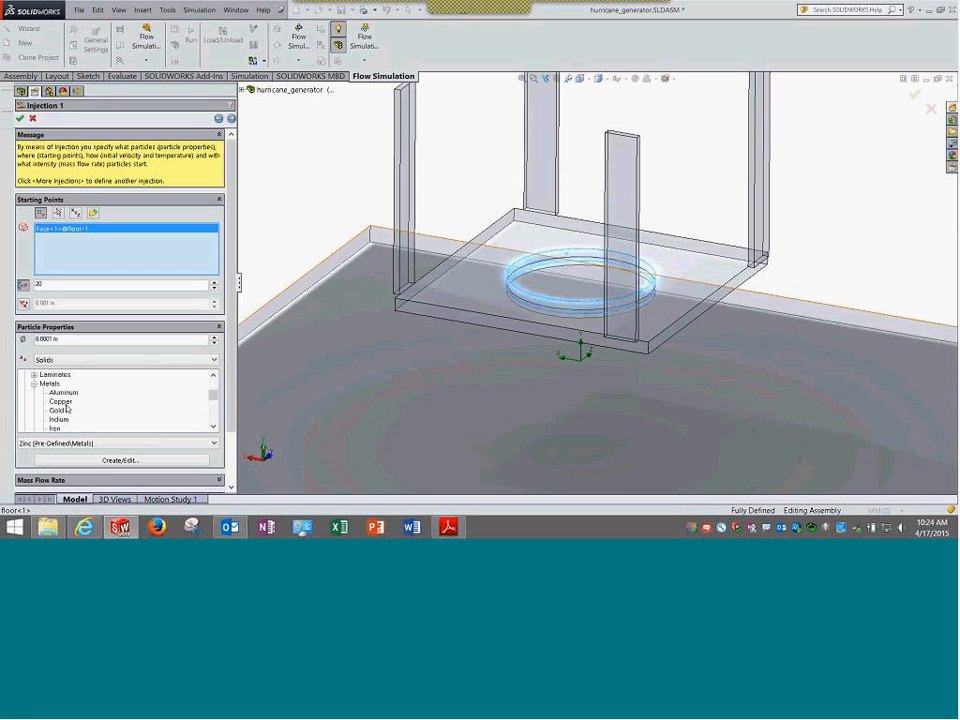
{"action": "scroll", "coordinate": [67, 405], "scroll_direction": "up", "scroll_amount": 2}
{"action": "scroll", "coordinate": [68, 405], "scroll_direction": "down", "scroll_amount": 2}
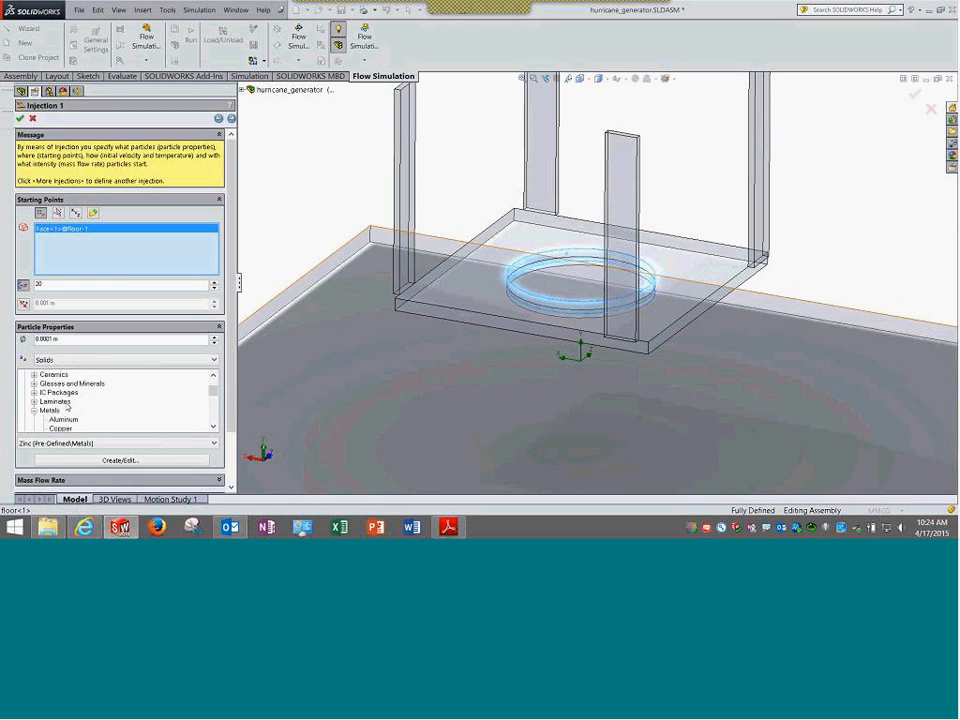
{"action": "scroll", "coordinate": [68, 408], "scroll_direction": "down", "scroll_amount": 2}
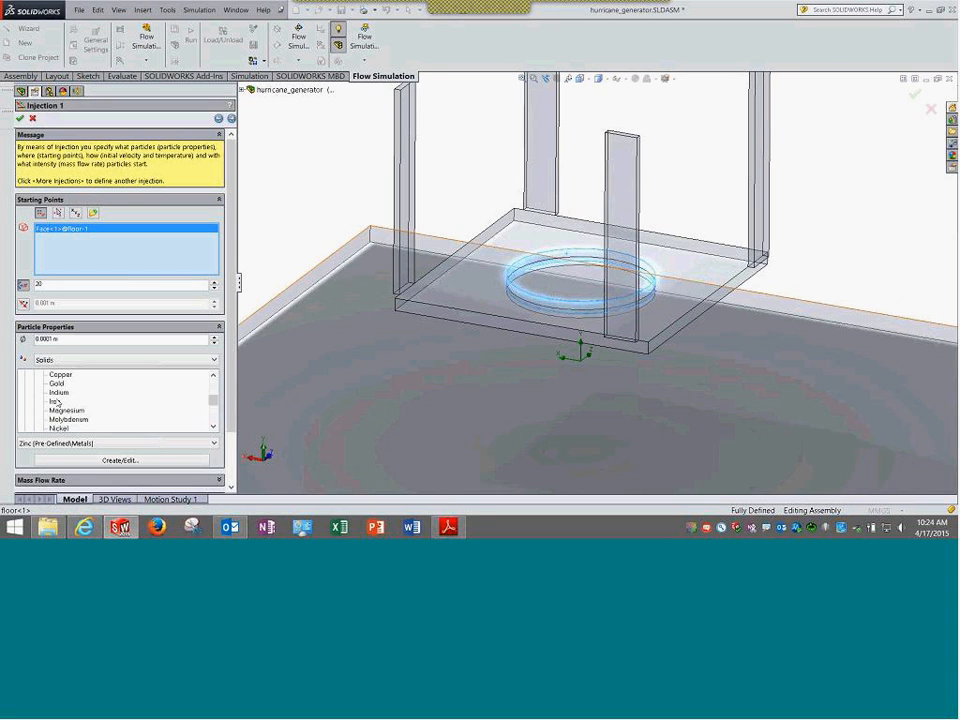
{"action": "left_click", "coordinate": [57, 401]}
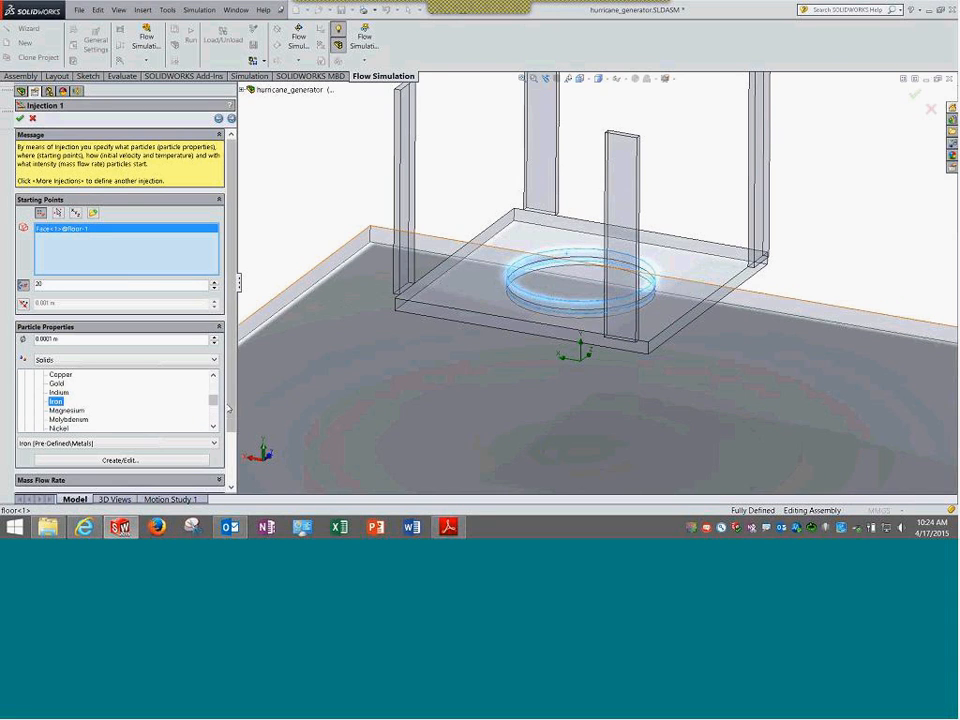
Expand the mass flow rate and initial particle velocity settings of Injection 1, and add another injection
{"action": "scroll", "coordinate": [234, 436], "scroll_direction": "down", "scroll_amount": 1}
{"action": "scroll", "coordinate": [234, 436], "scroll_direction": "down", "scroll_amount": 2}
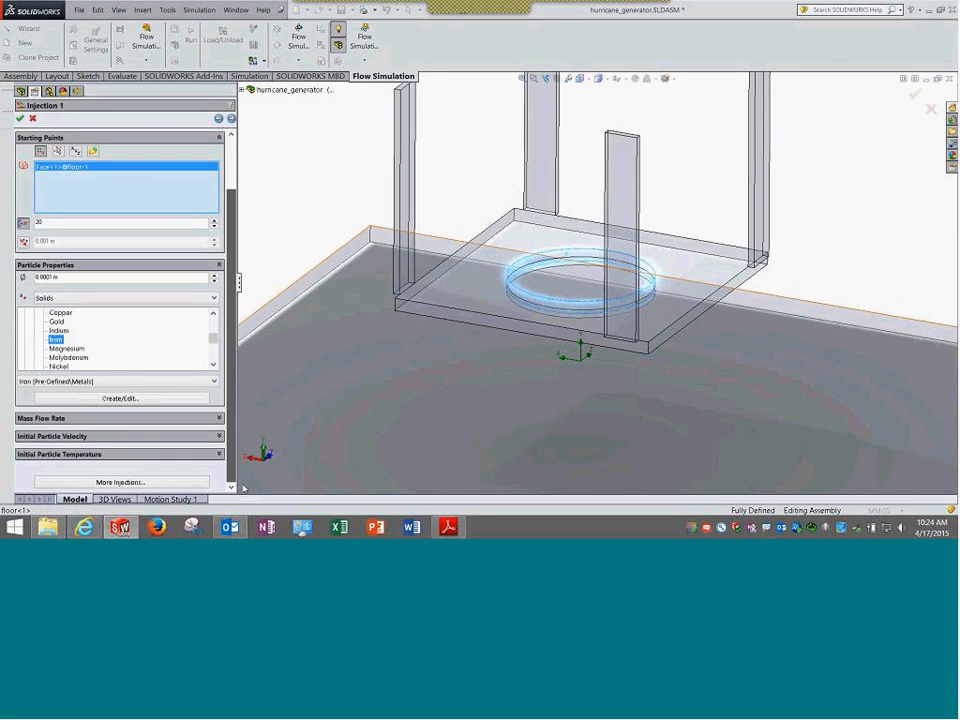
{"action": "left_click", "coordinate": [88, 421]}
{"action": "scroll", "coordinate": [103, 430], "scroll_direction": "down", "scroll_amount": 1}
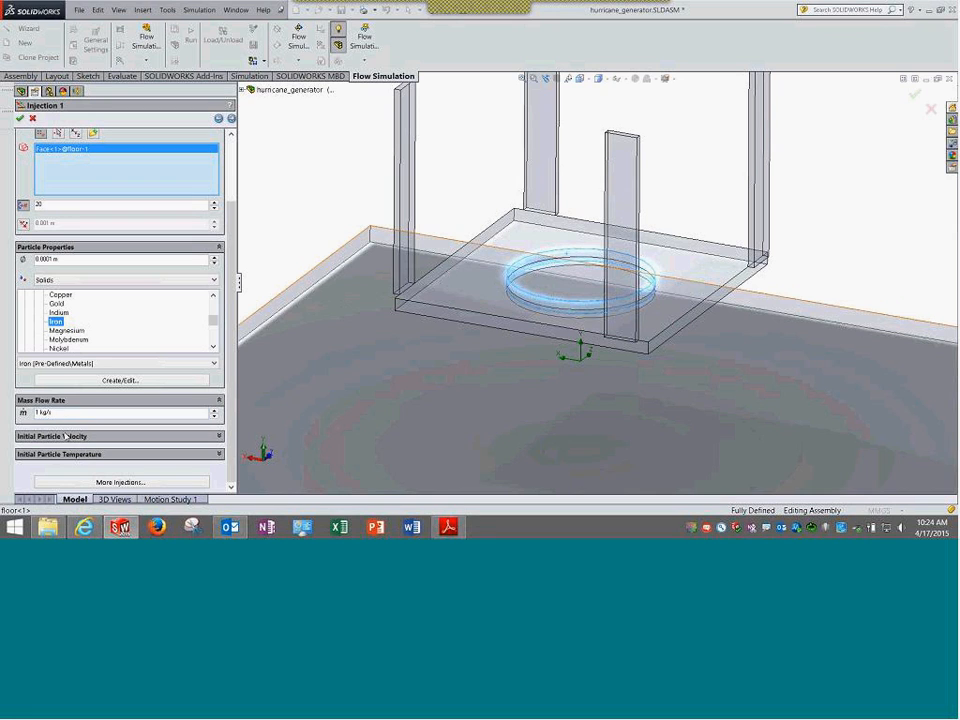
{"action": "left_click", "coordinate": [63, 436]}
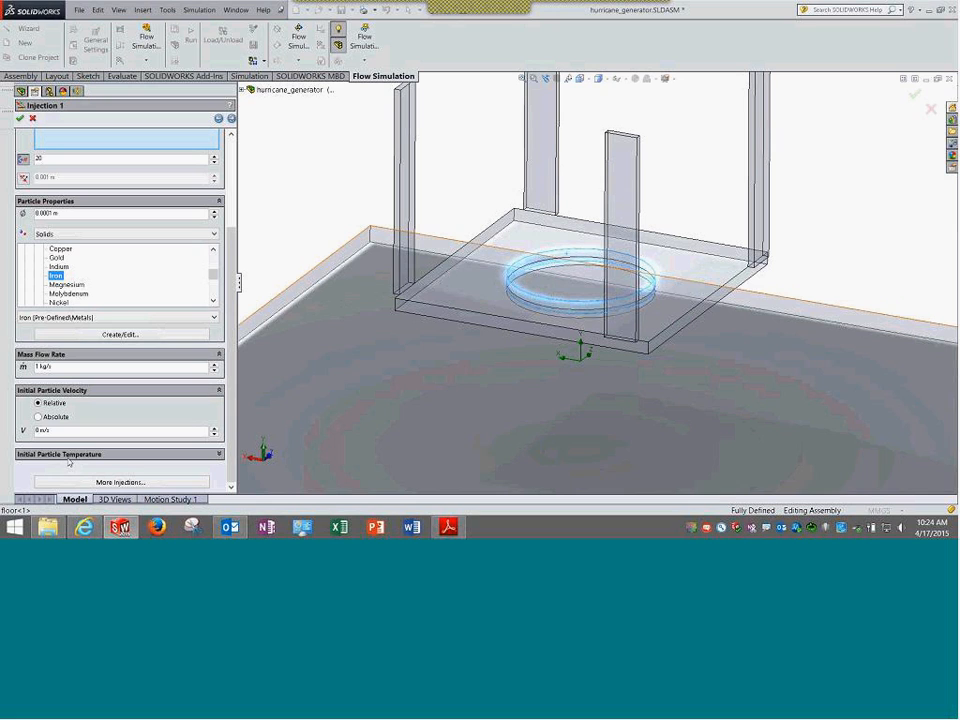
{"action": "left_click", "coordinate": [131, 484]}
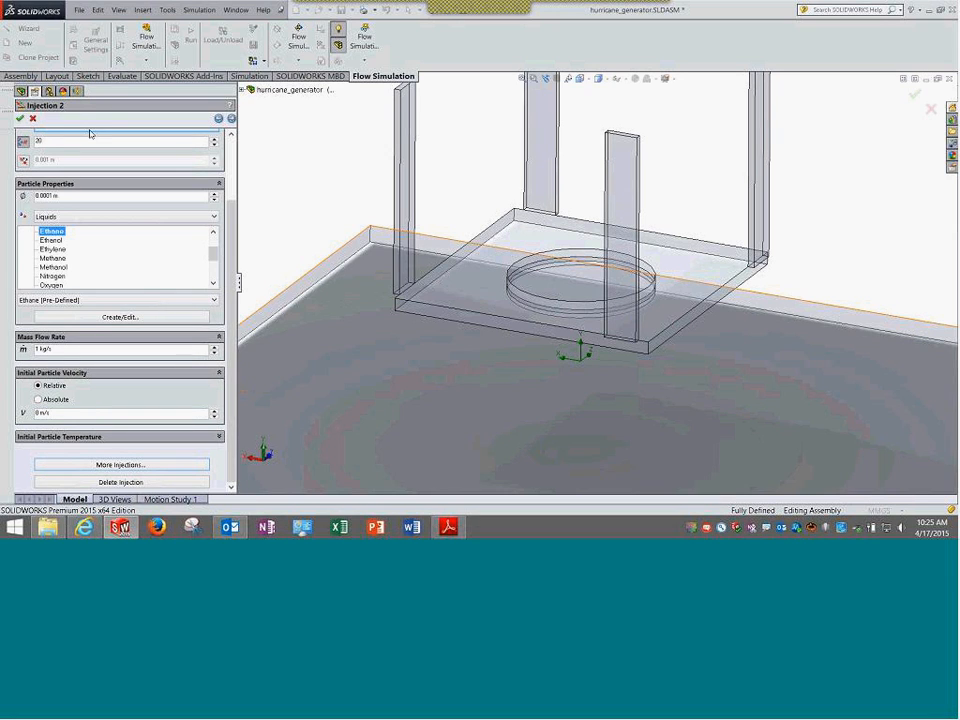
Delete Injection 2 from the particle study and proceed to the wizard's physical settings
{"action": "left_click", "coordinate": [231, 119]}
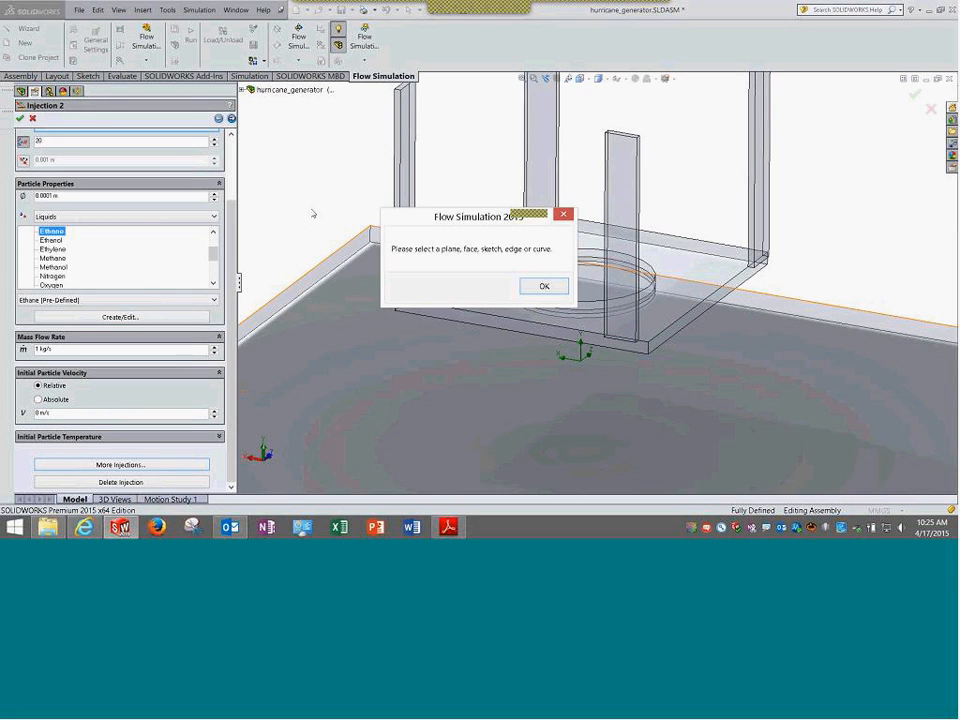
{"action": "left_click", "coordinate": [537, 287]}
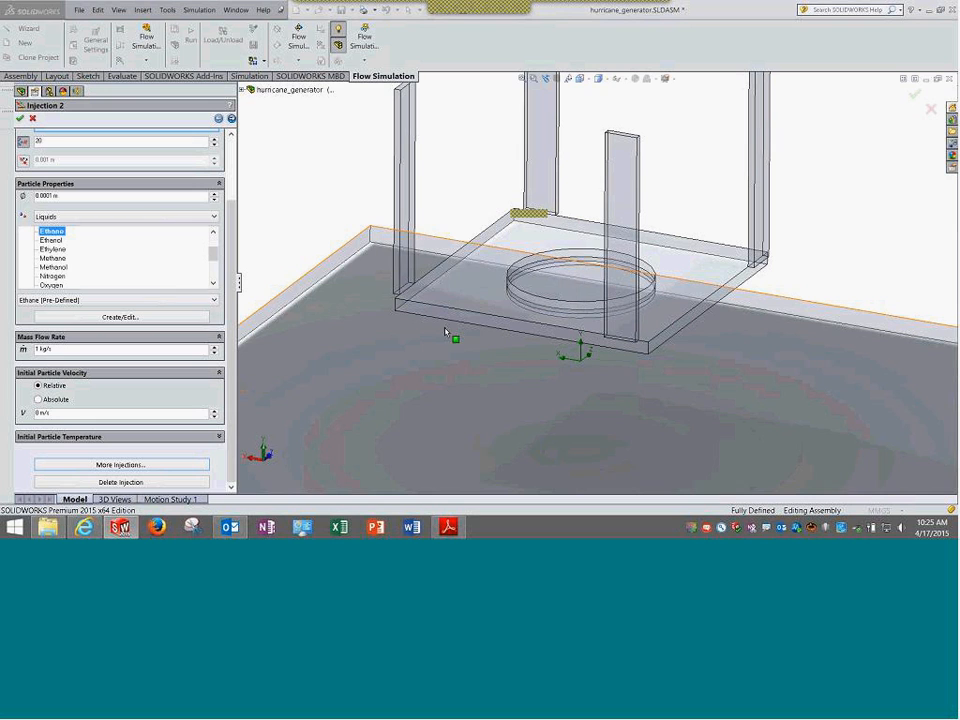
{"action": "left_click", "coordinate": [121, 482]}
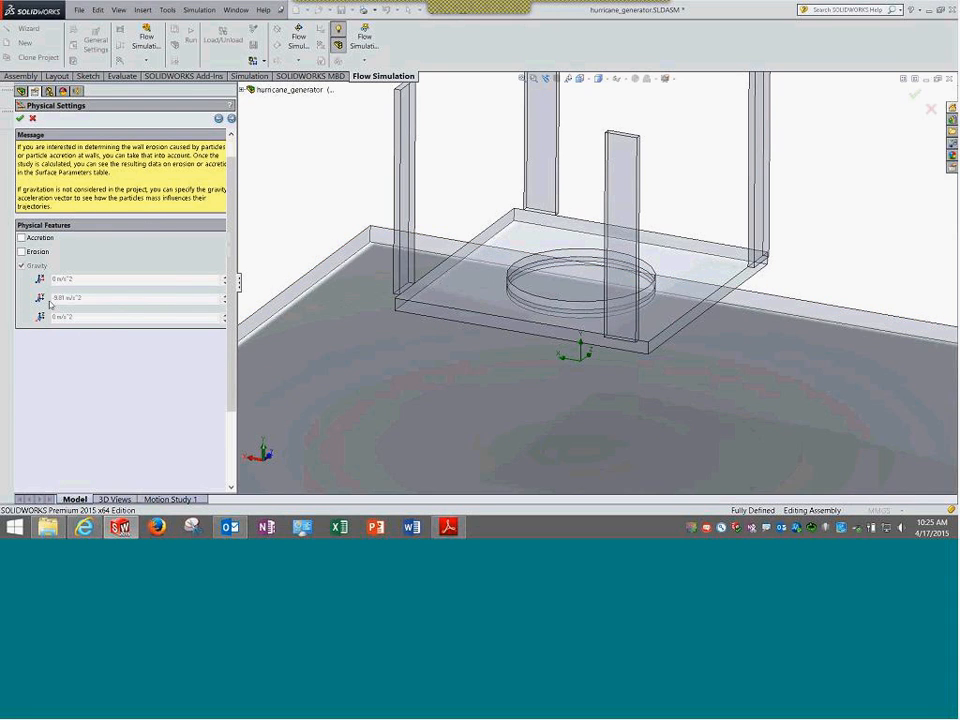
Try out the Accretion and Erosion physical features of the particle study
{"action": "left_click", "coordinate": [38, 253]}
{"action": "left_click", "coordinate": [40, 238]}
{"action": "left_click", "coordinate": [40, 238]}
{"action": "left_click", "coordinate": [41, 238]}
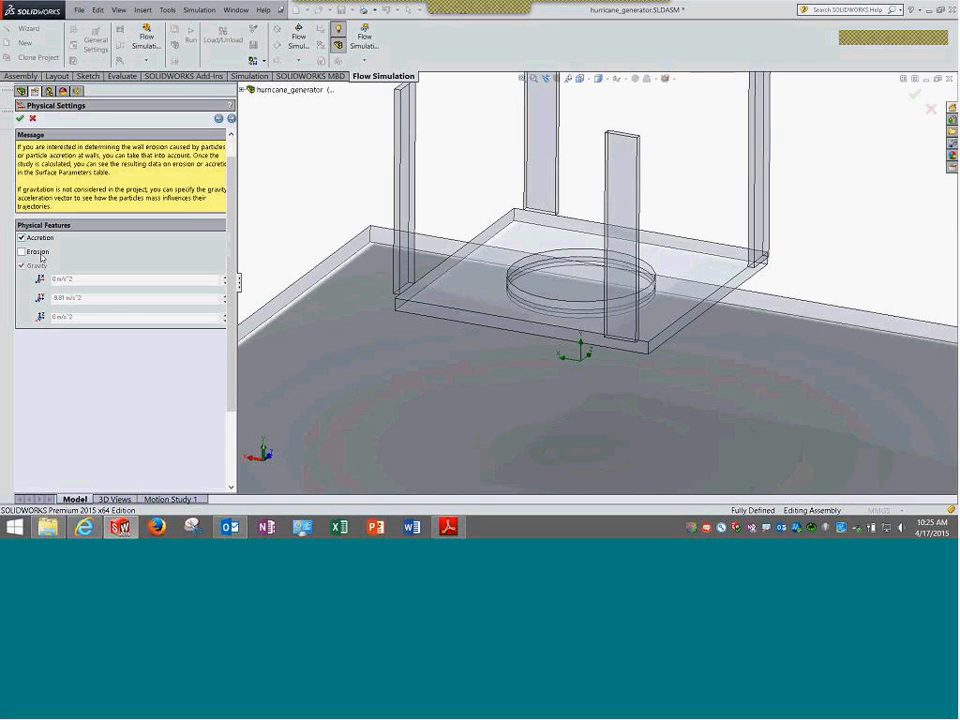
{"action": "left_click", "coordinate": [42, 239]}
{"action": "left_click", "coordinate": [39, 252]}
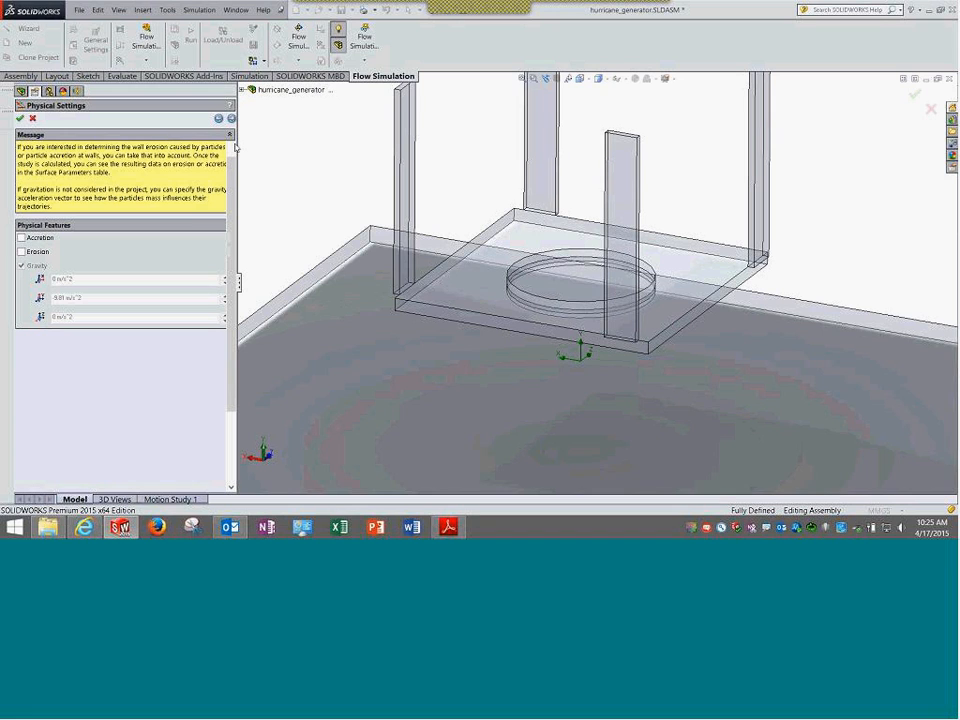
Widen the wizard's settings area and advance to the default wall condition, with the whole assembly in view
{"action": "left_click_drag", "start_coordinate": [236, 145], "coordinate": [311, 182]}
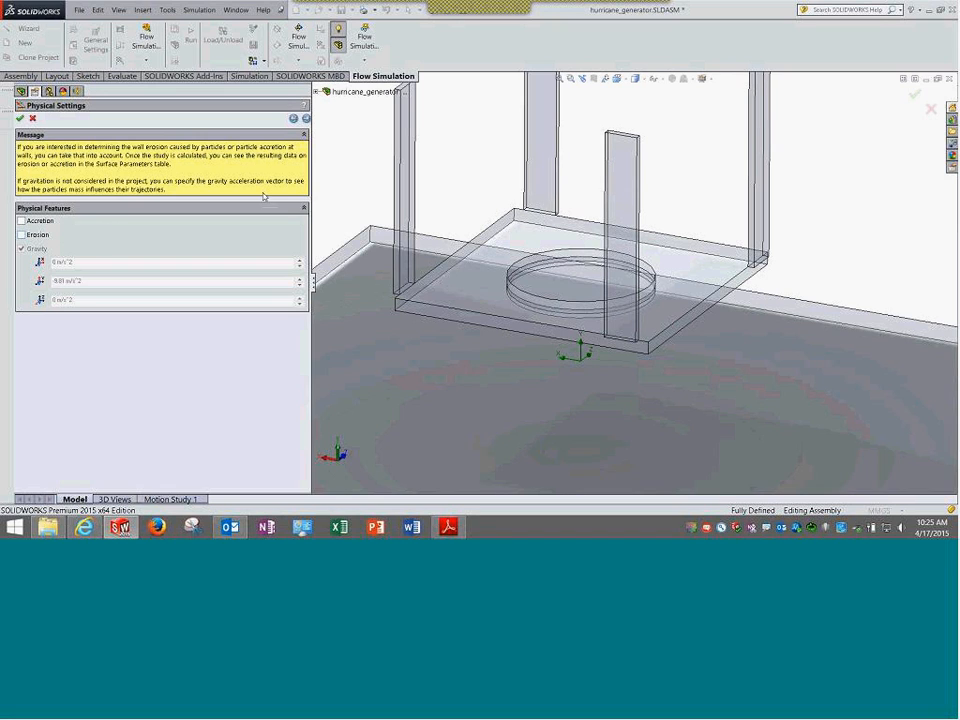
{"action": "left_click", "coordinate": [306, 119]}
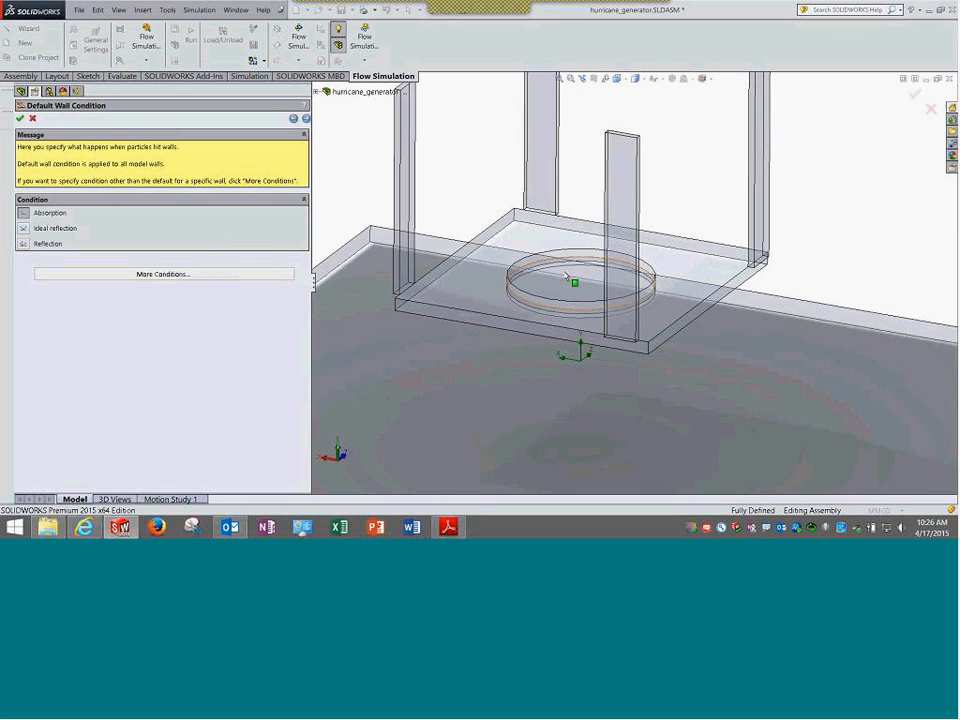
{"action": "scroll", "coordinate": [566, 265], "scroll_direction": "up", "scroll_amount": 5}
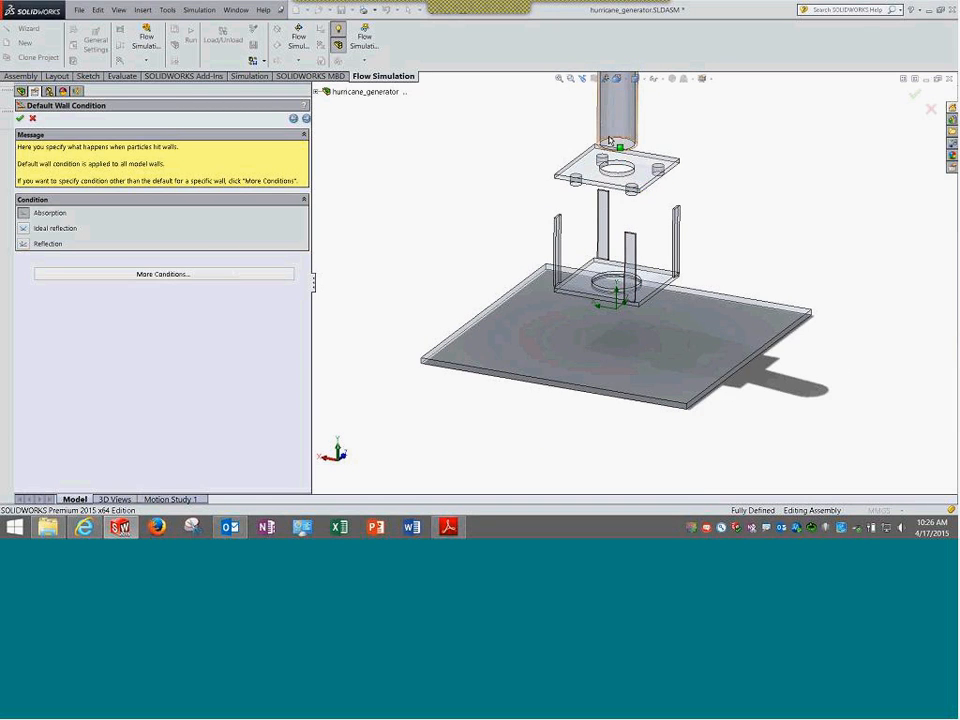
{"action": "scroll", "coordinate": [609, 141], "scroll_direction": "up", "scroll_amount": 4}
{"action": "scroll", "coordinate": [609, 141], "scroll_direction": "up", "scroll_amount": 1}
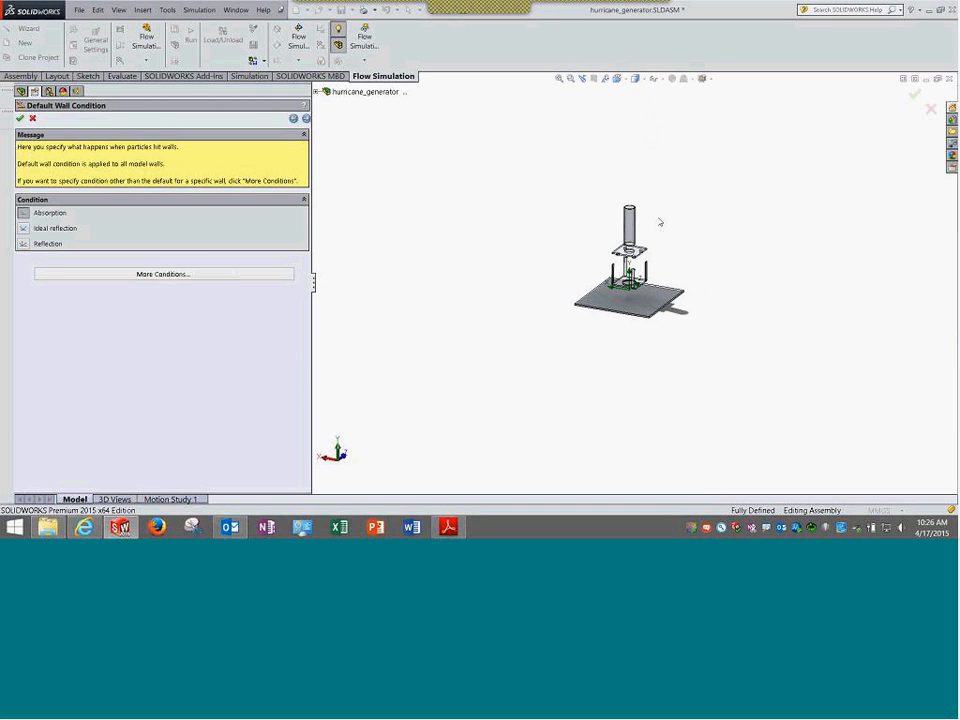
{"action": "scroll", "coordinate": [660, 222], "scroll_direction": "down", "scroll_amount": 1}
{"action": "scroll", "coordinate": [660, 222], "scroll_direction": "down", "scroll_amount": 3}
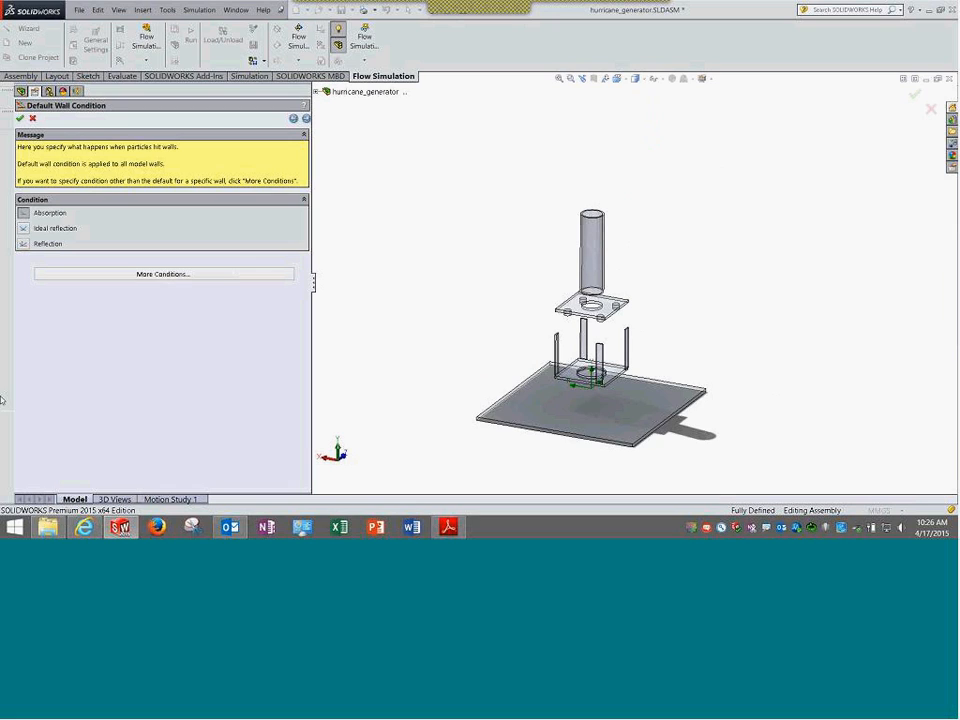
Compare the reflection conditions for particles hitting walls, keep Absorption as the default wall condition, and proceed to the calculation settings
{"action": "left_click", "coordinate": [23, 244]}
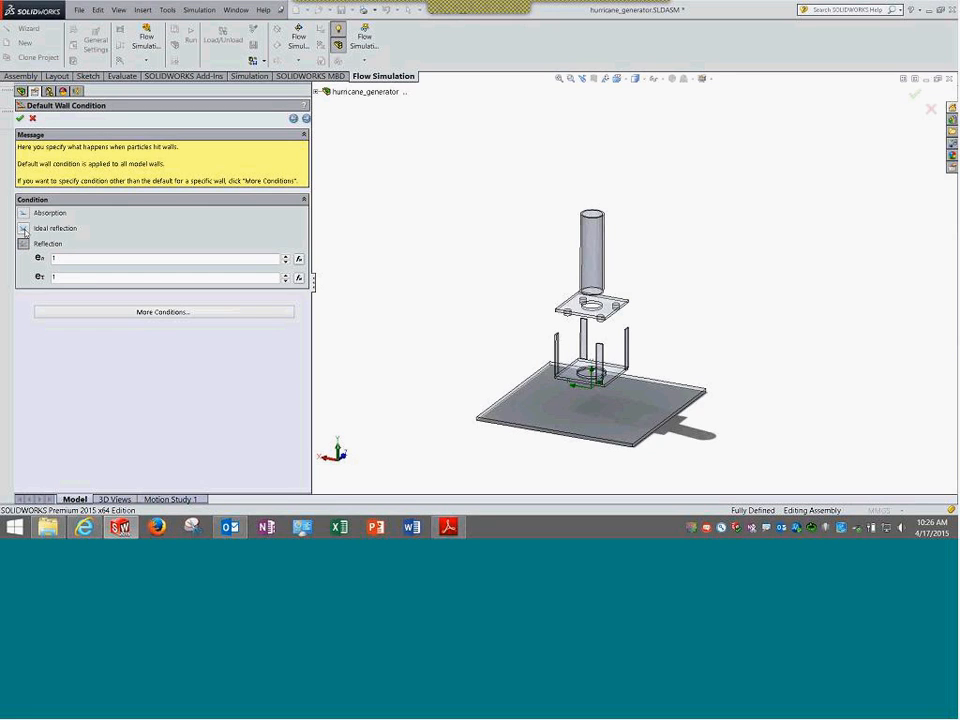
{"action": "double_click", "coordinate": [63, 256]}
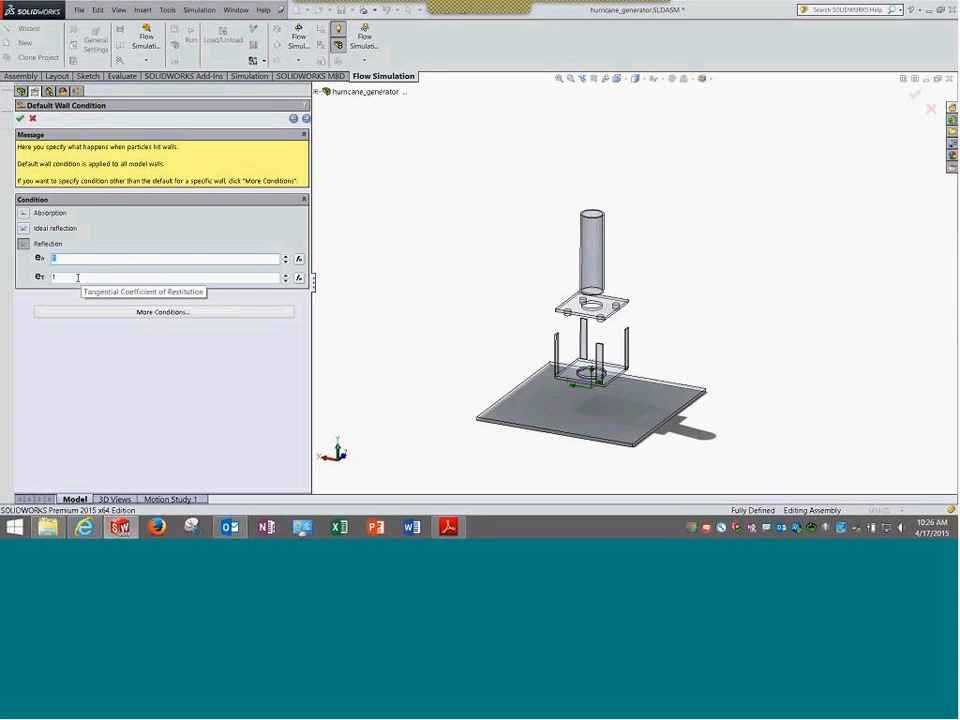
{"action": "left_click", "coordinate": [23, 228]}
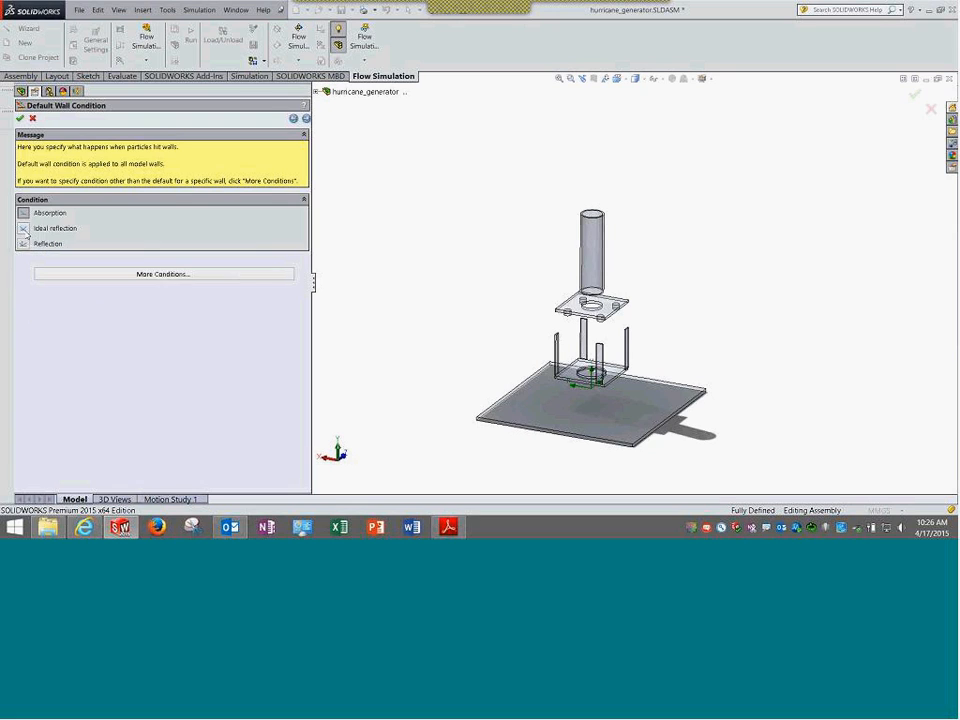
{"action": "left_click", "coordinate": [27, 244]}
{"action": "left_click", "coordinate": [23, 213]}
{"action": "left_click", "coordinate": [307, 119]}
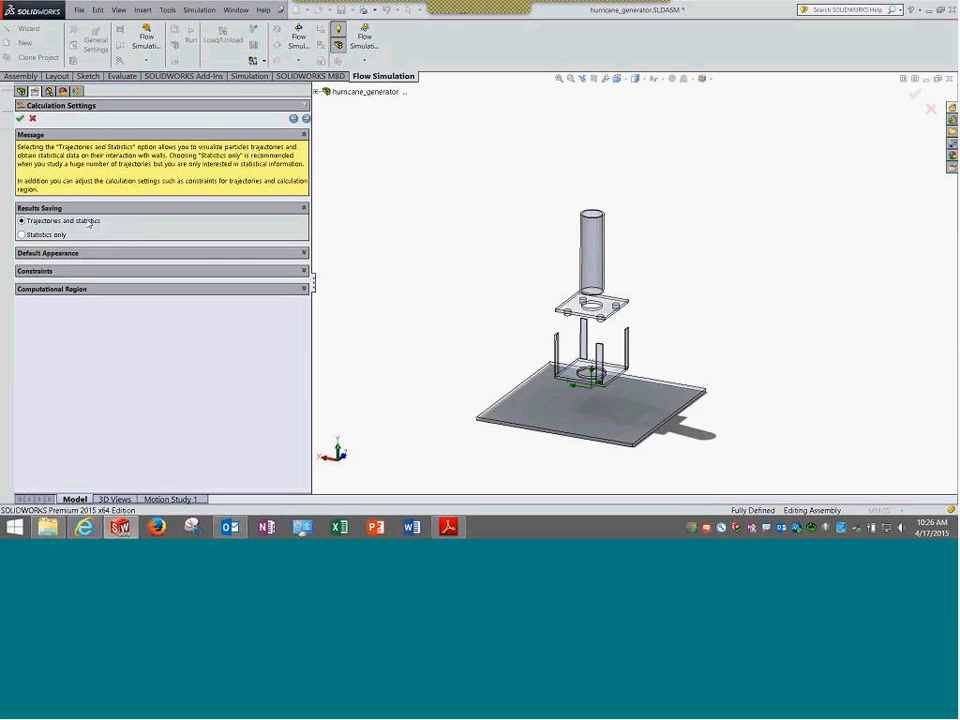
Review the default appearance, constraints and computational region in the study's calculation settings
{"action": "left_click", "coordinate": [87, 254]}
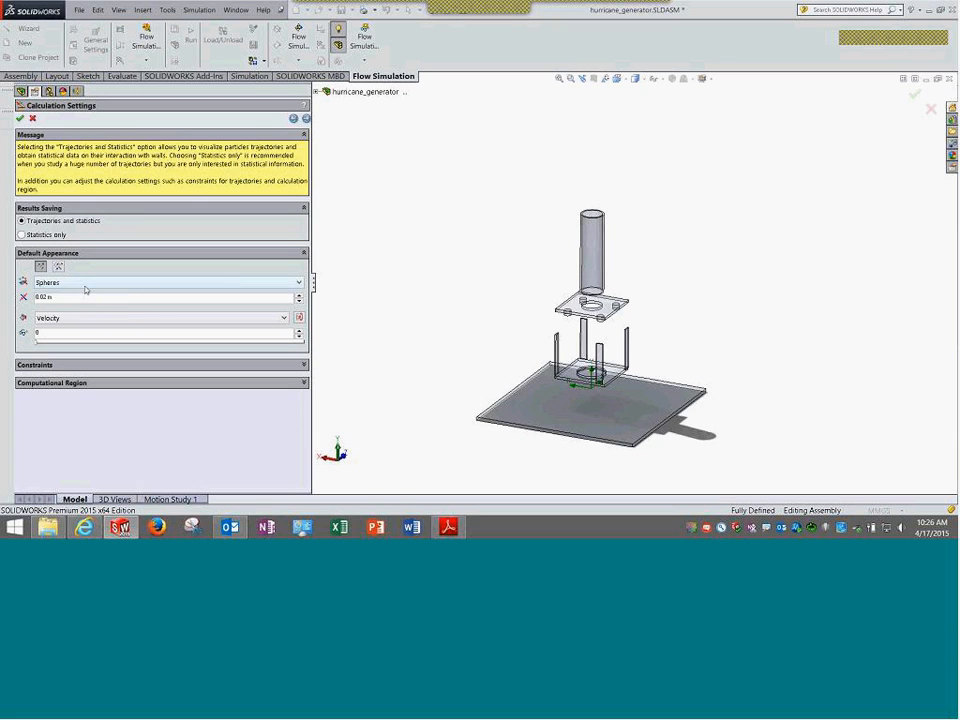
{"action": "left_click", "coordinate": [86, 285]}
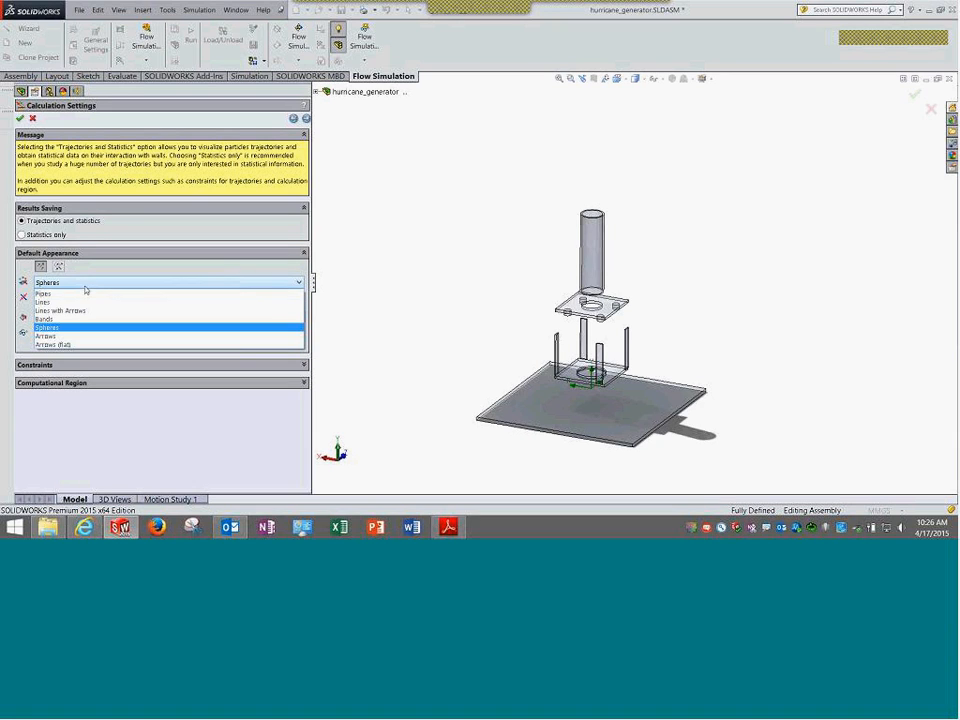
{"action": "left_click", "coordinate": [85, 287]}
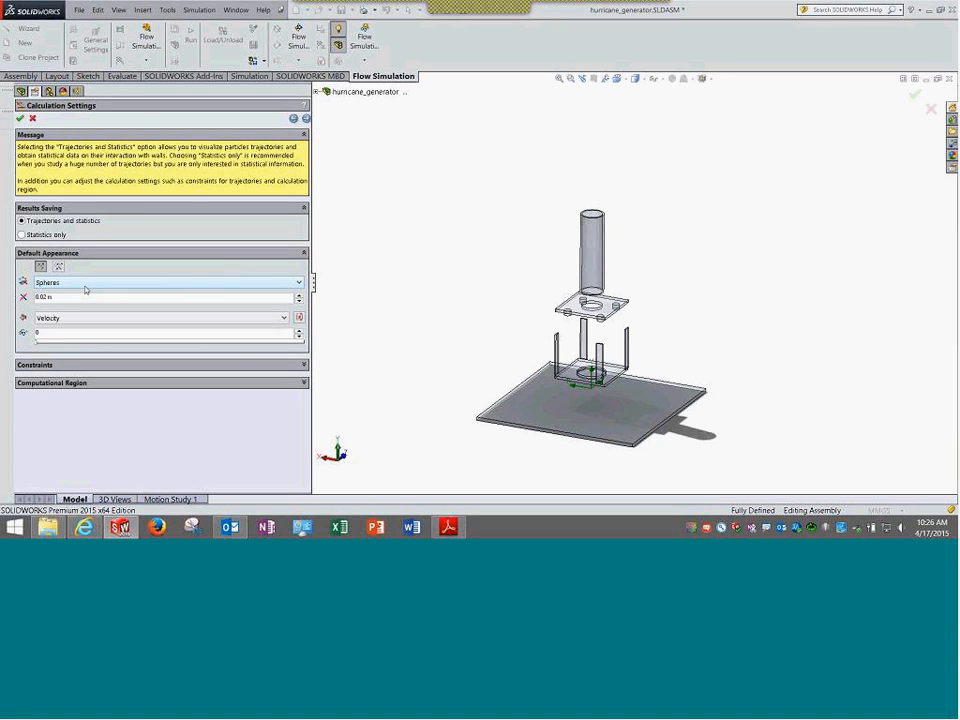
{"action": "left_click", "coordinate": [67, 366]}
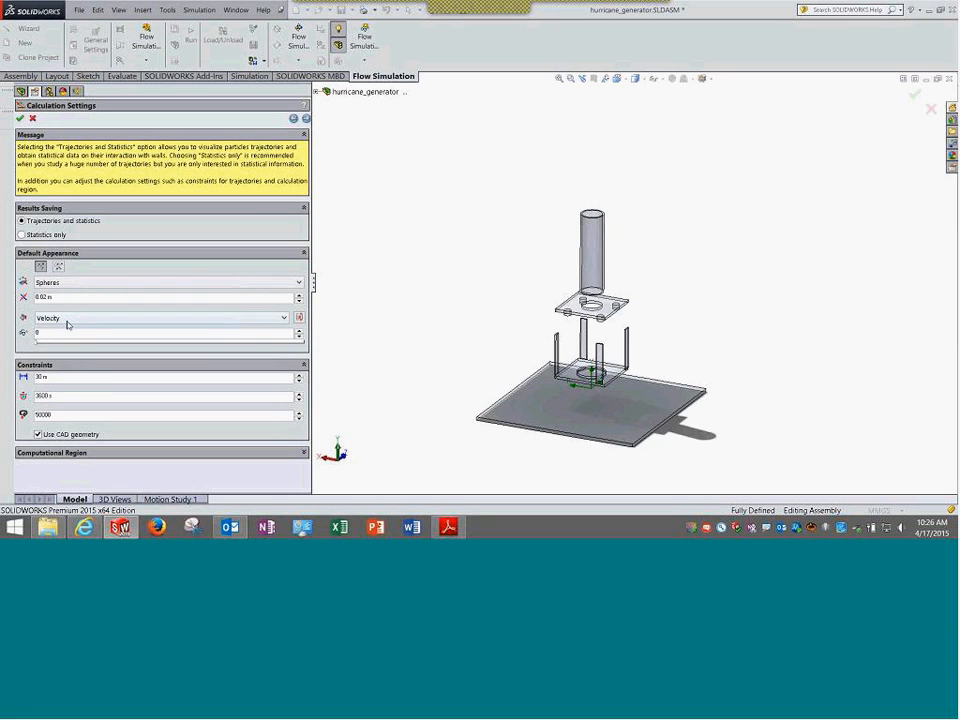
{"action": "left_click", "coordinate": [67, 320]}
{"action": "left_click", "coordinate": [67, 321]}
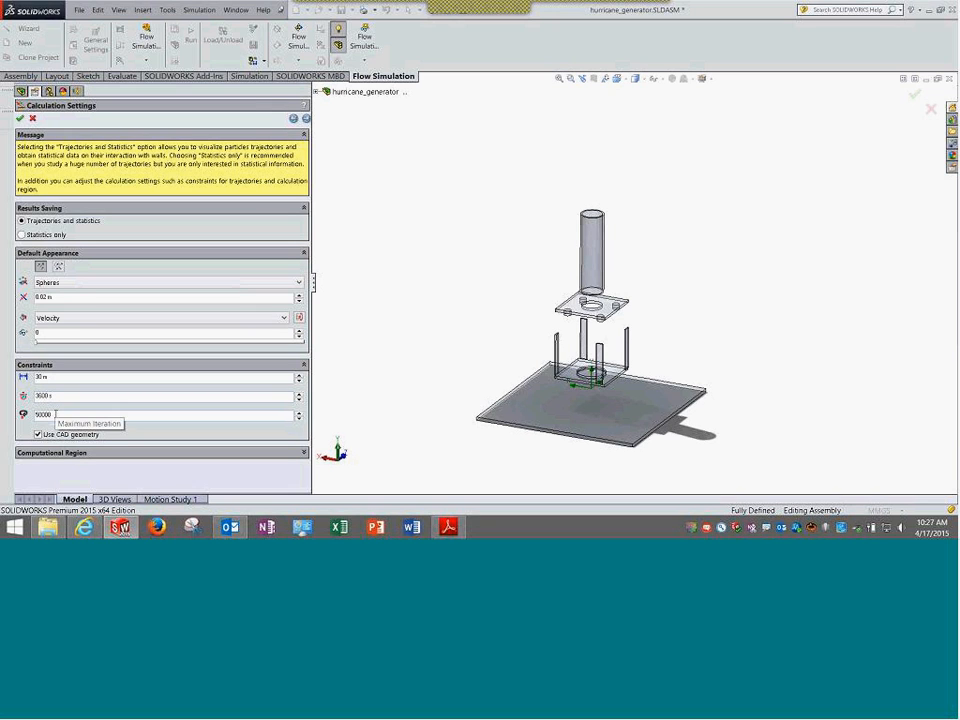
{"action": "left_click", "coordinate": [60, 453]}
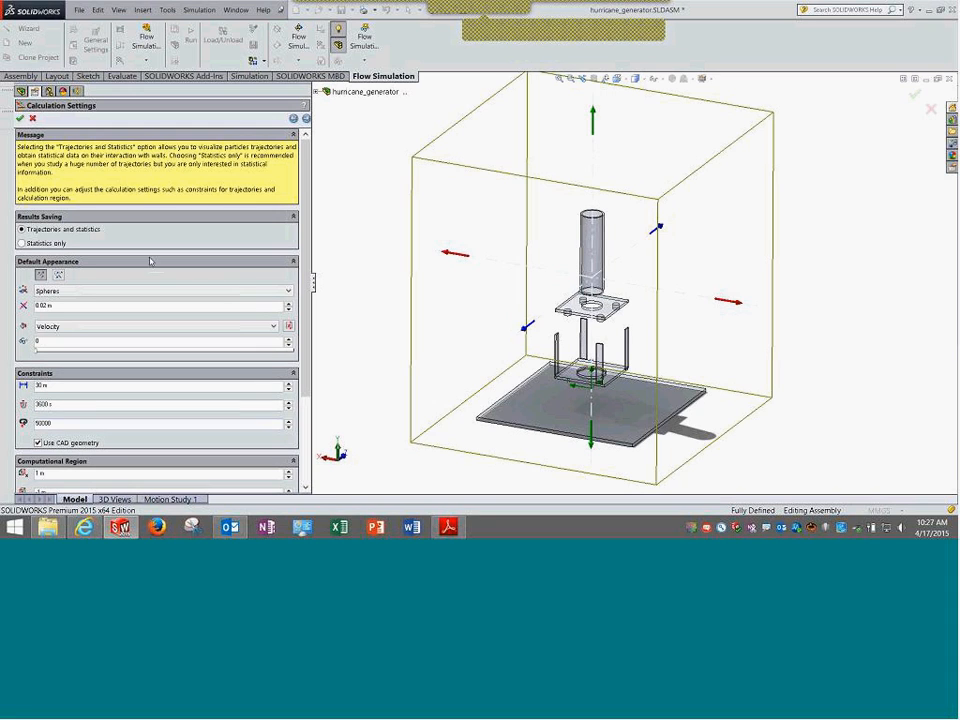
Finish the particle study definition and run its calculation
{"action": "left_click", "coordinate": [306, 118]}
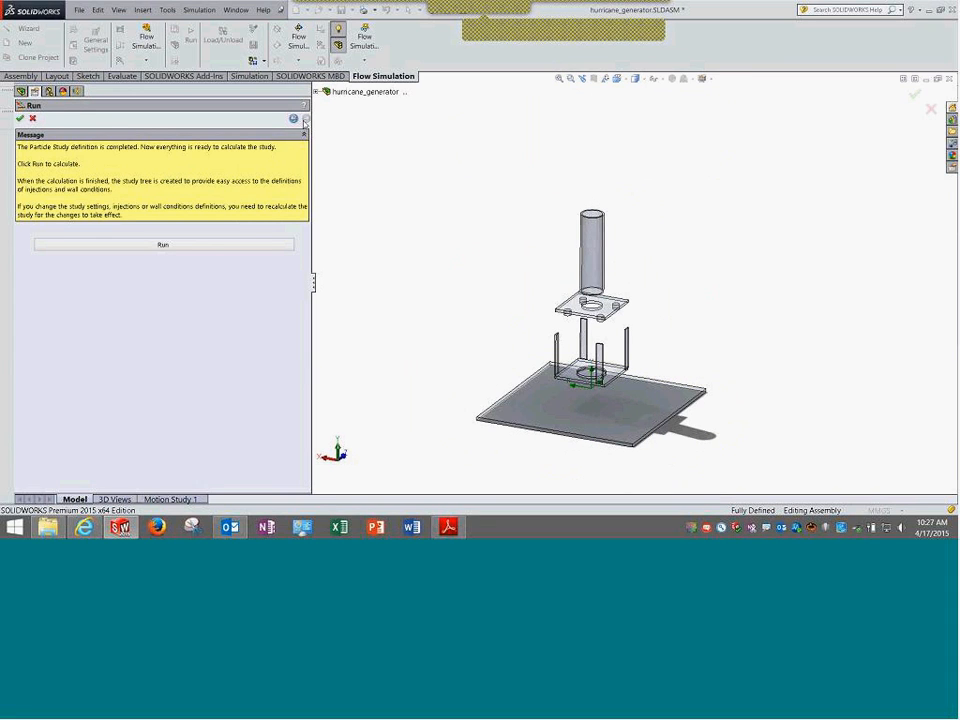
{"action": "left_click", "coordinate": [167, 245]}
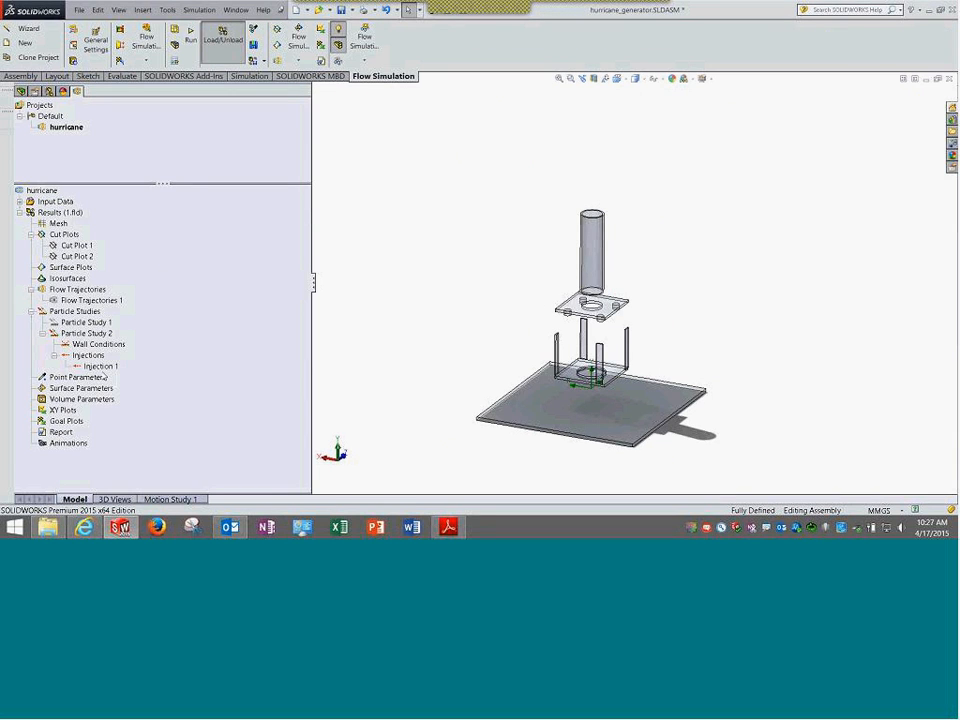
Activate Particle Study 1 and show the particle trajectories of its Injection 1
{"action": "left_click", "coordinate": [99, 322]}
{"action": "right_click", "coordinate": [100, 326]}
{"action": "left_click", "coordinate": [150, 332]}
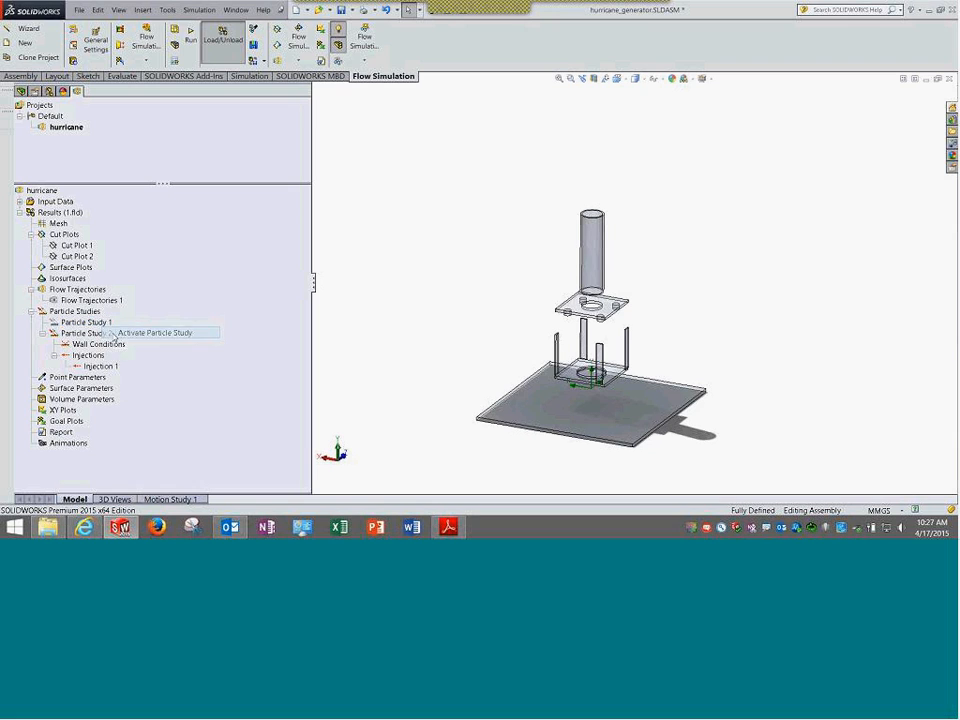
{"action": "right_click", "coordinate": [108, 356]}
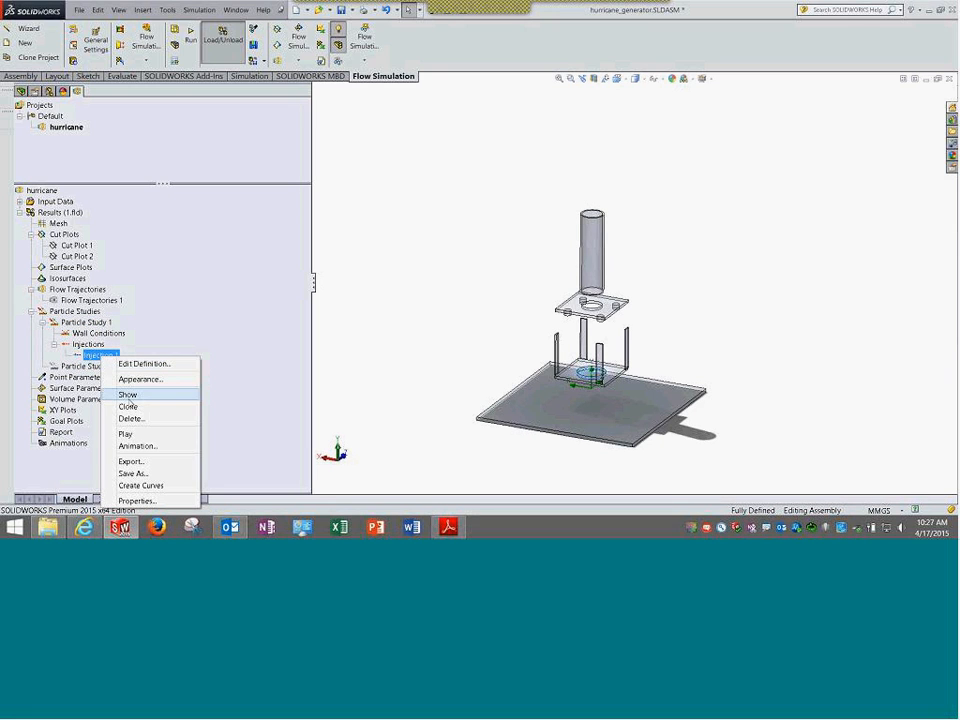
{"action": "left_click", "coordinate": [128, 396]}
Play the animation of Injection 1 and examine the particles' path from the floor opening up through the tube
{"action": "right_click", "coordinate": [113, 357]}
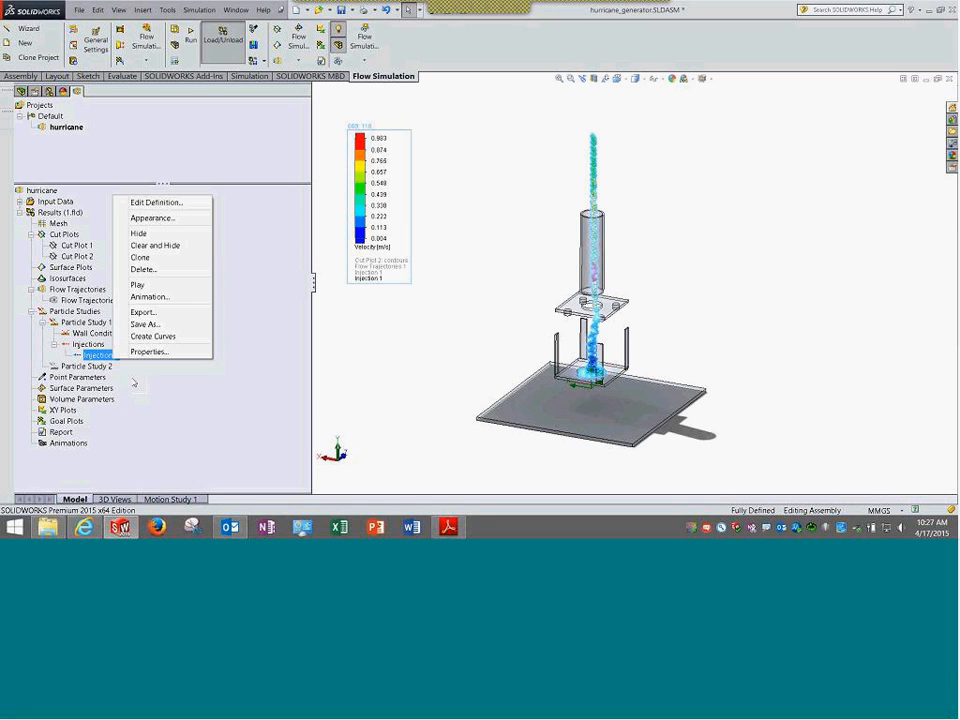
{"action": "left_click", "coordinate": [138, 285]}
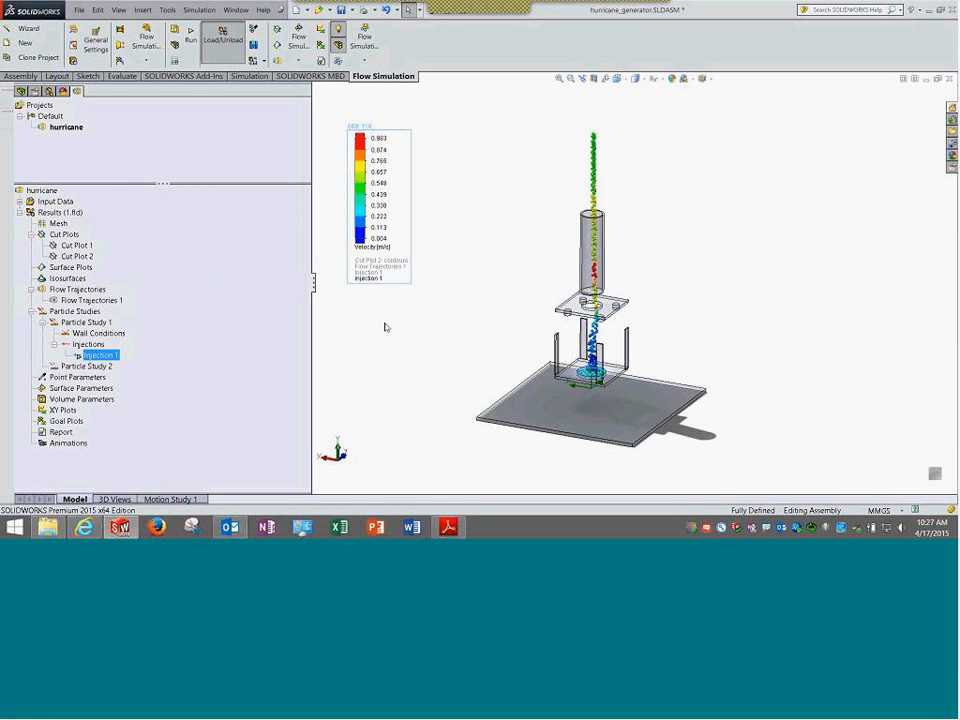
{"action": "middle_click_drag", "start_coordinate": [531, 272], "coordinate": [549, 285]}
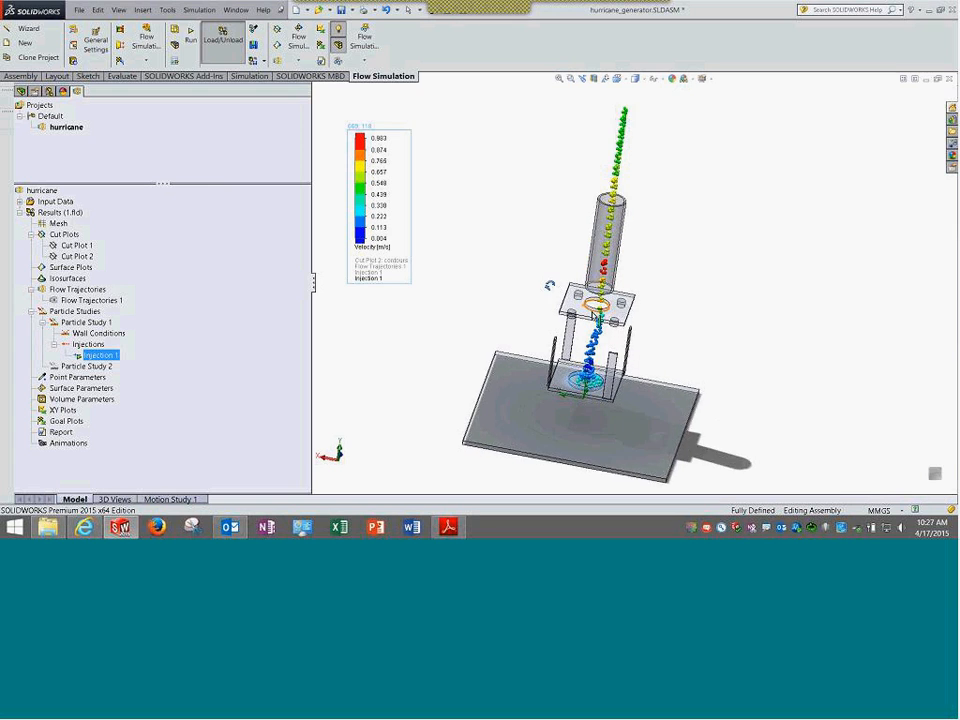
{"action": "scroll", "coordinate": [594, 316], "scroll_direction": "down", "scroll_amount": 5}
{"action": "scroll", "coordinate": [594, 316], "scroll_direction": "up", "scroll_amount": 4}
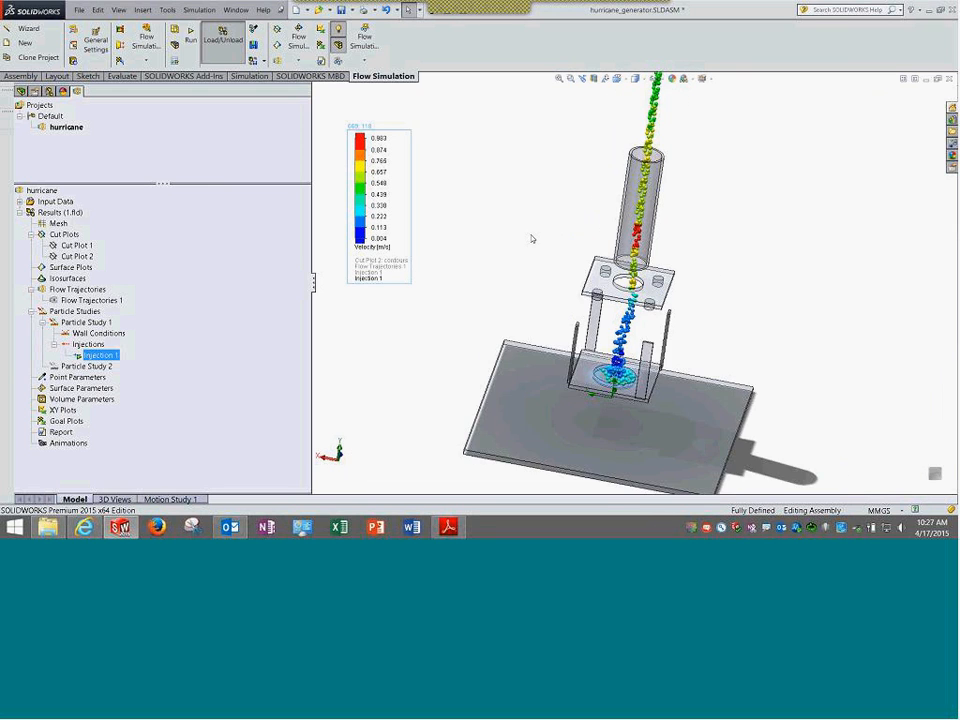
{"action": "scroll", "coordinate": [690, 368], "scroll_direction": "up", "scroll_amount": 3}
{"action": "scroll", "coordinate": [692, 364], "scroll_direction": "down", "scroll_amount": 3}
{"action": "scroll", "coordinate": [687, 377], "scroll_direction": "up", "scroll_amount": 2}
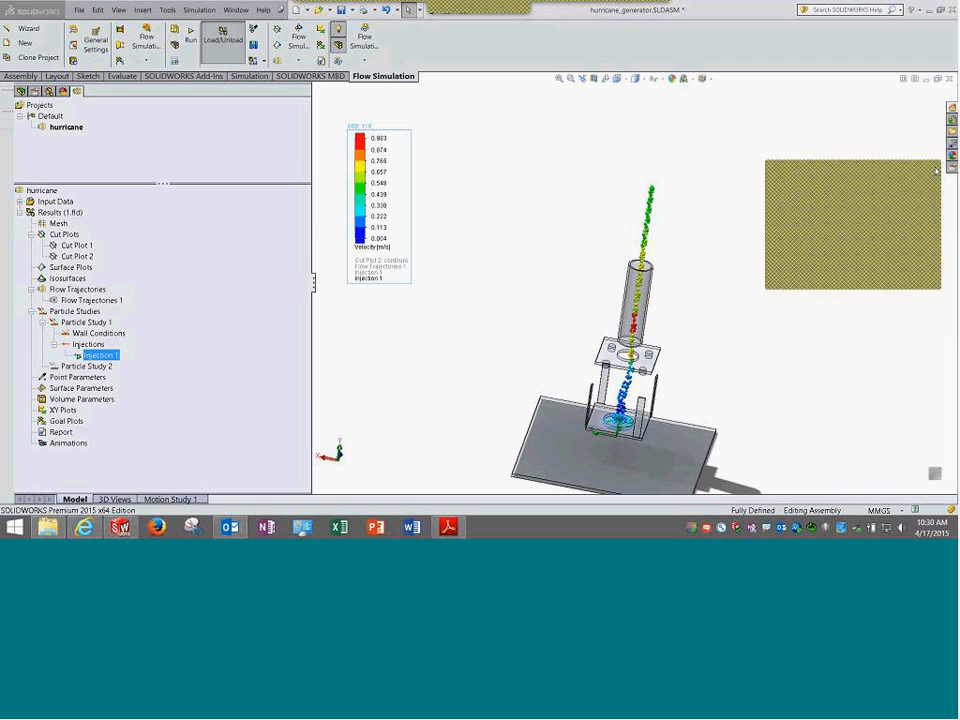
Stop the animation of Injection 1 and close the hurricane generator assembly
{"action": "right_click", "coordinate": [112, 358]}
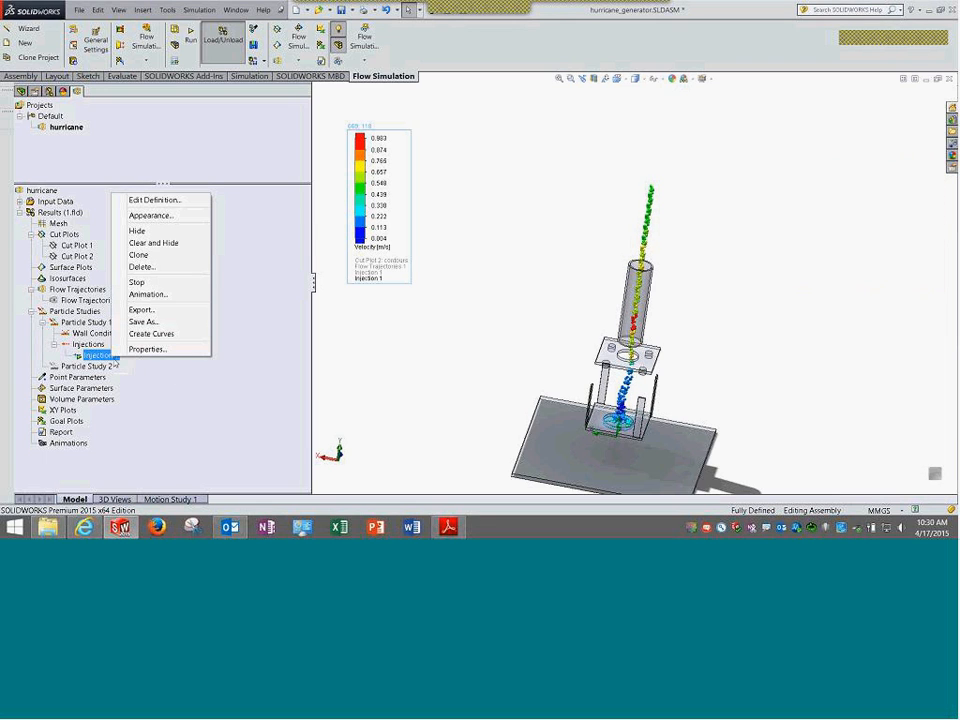
{"action": "left_click", "coordinate": [166, 283]}
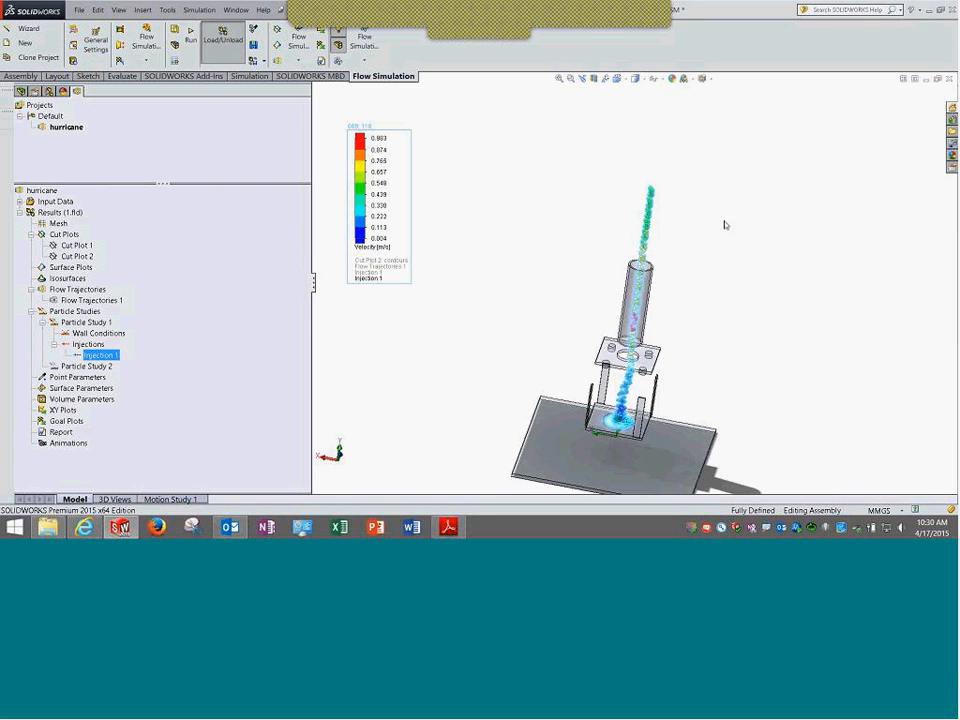
{"action": "left_click", "coordinate": [951, 80]}
{"action": "left_click", "coordinate": [521, 242]}
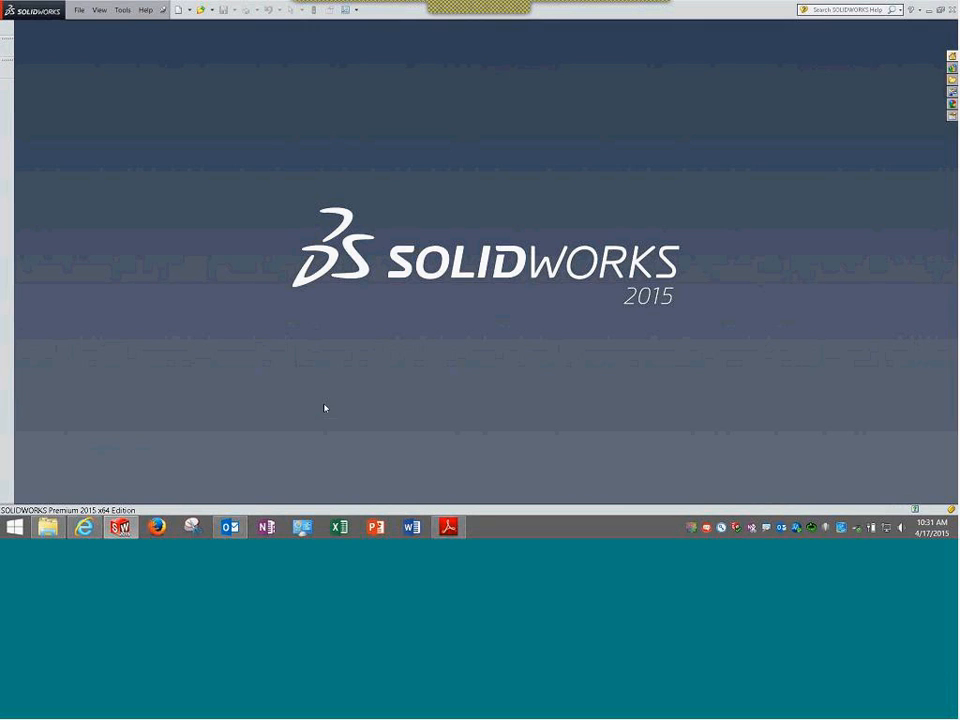
Open the recent document Cone assembly.SLDASM
{"action": "left_click", "coordinate": [80, 11]}
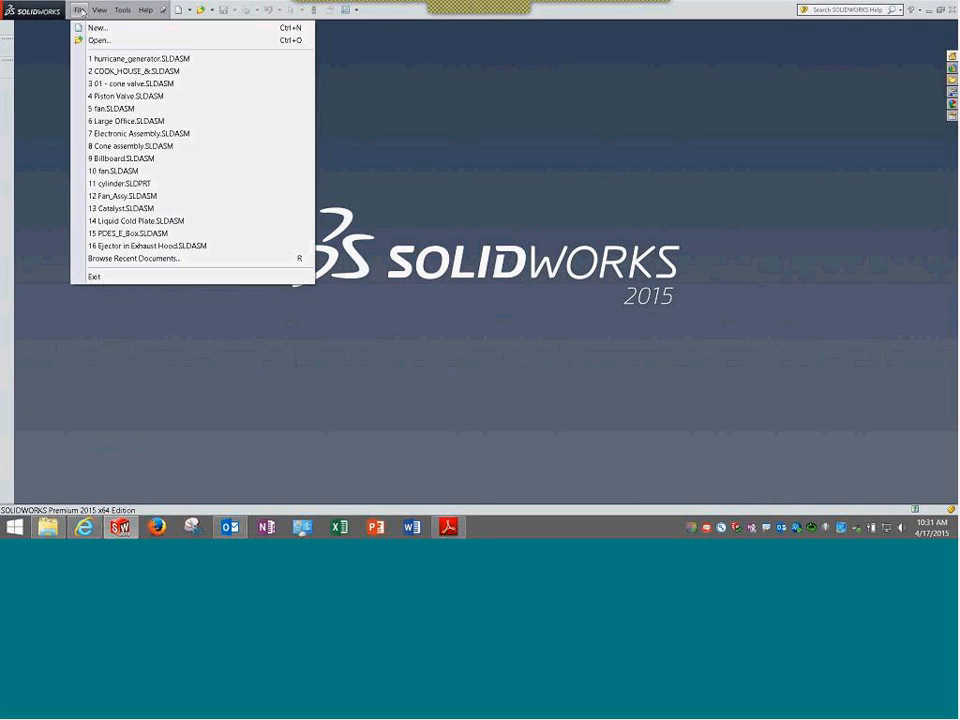
{"action": "mouse_move", "coordinate": [113, 74]}
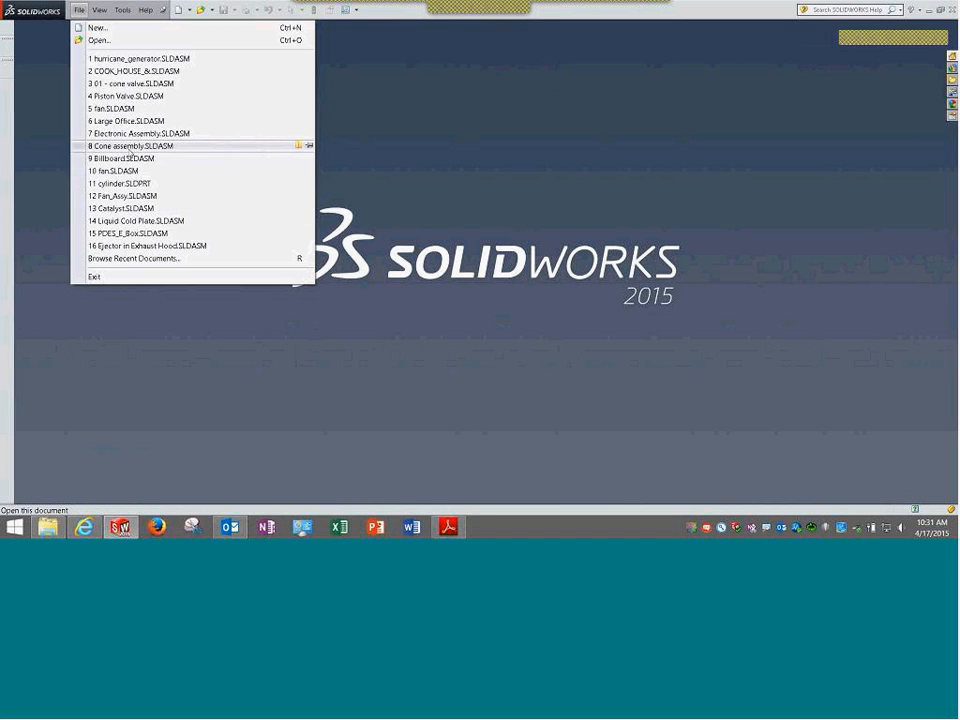
{"action": "left_click", "coordinate": [130, 146]}
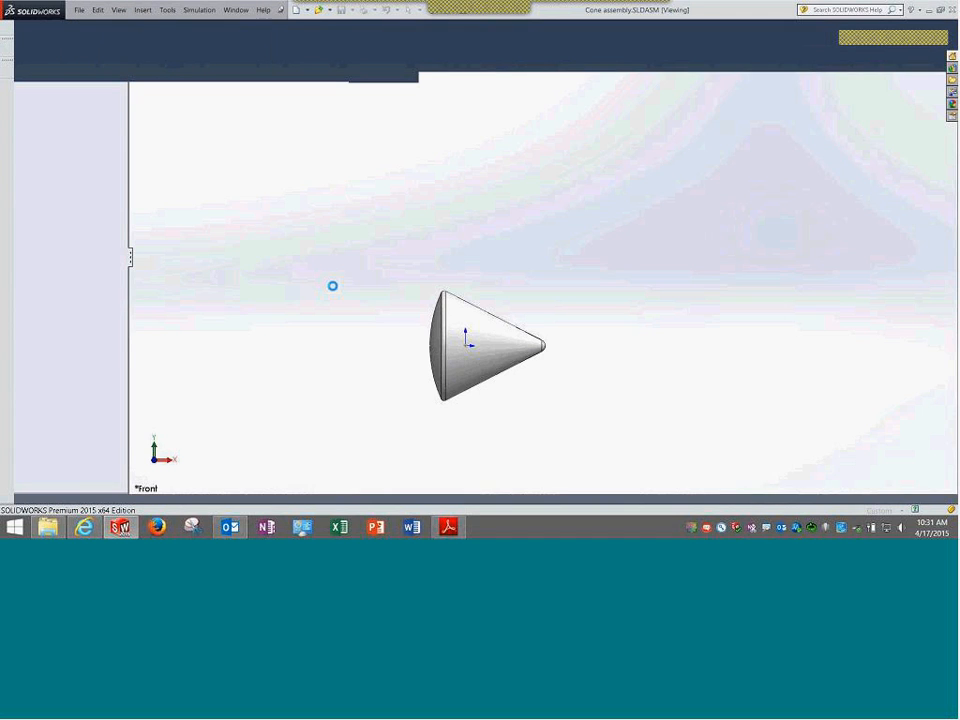
Examine the computational domain around the cone from its definition and close the definition
{"action": "middle_click_drag", "start_coordinate": [391, 342], "coordinate": [430, 305]}
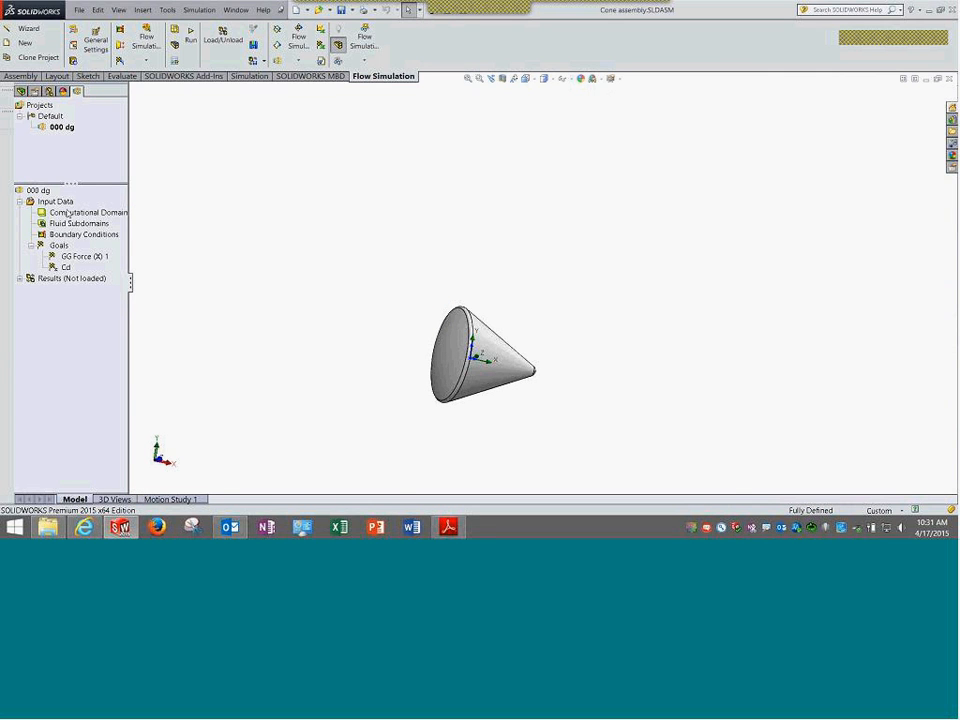
{"action": "right_click", "coordinate": [54, 212]}
{"action": "left_click", "coordinate": [85, 216]}
{"action": "middle_click_drag", "start_coordinate": [329, 263], "coordinate": [398, 285]}
{"action": "left_click", "coordinate": [31, 119]}
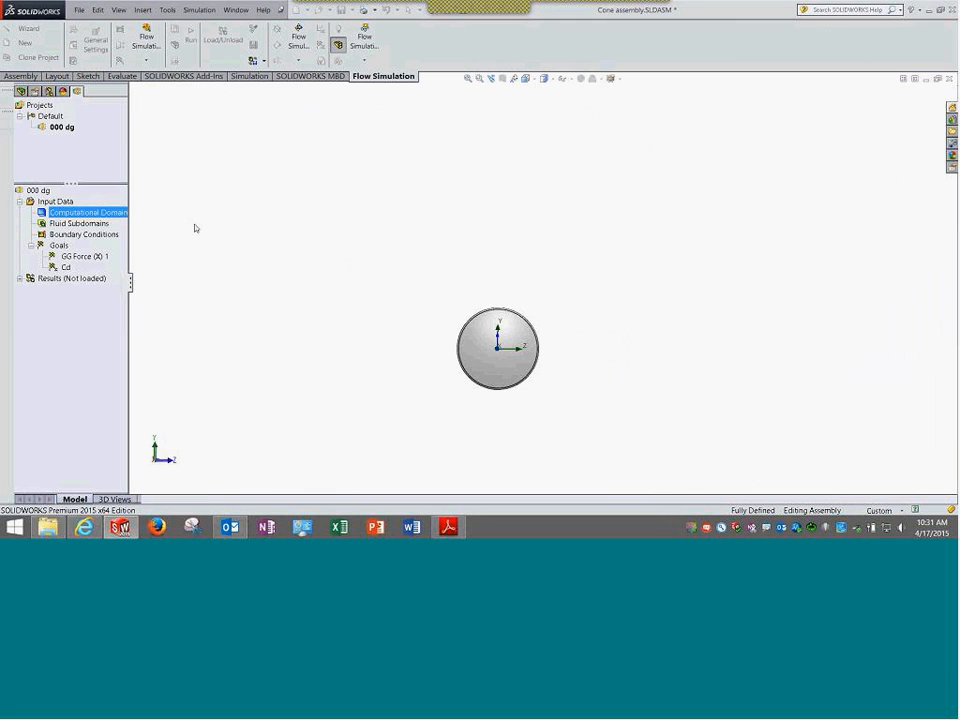
Review the project's general settings for analysis type, fluids, wall conditions, and initial and ambient conditions, and close them
{"action": "left_click", "coordinate": [64, 202]}
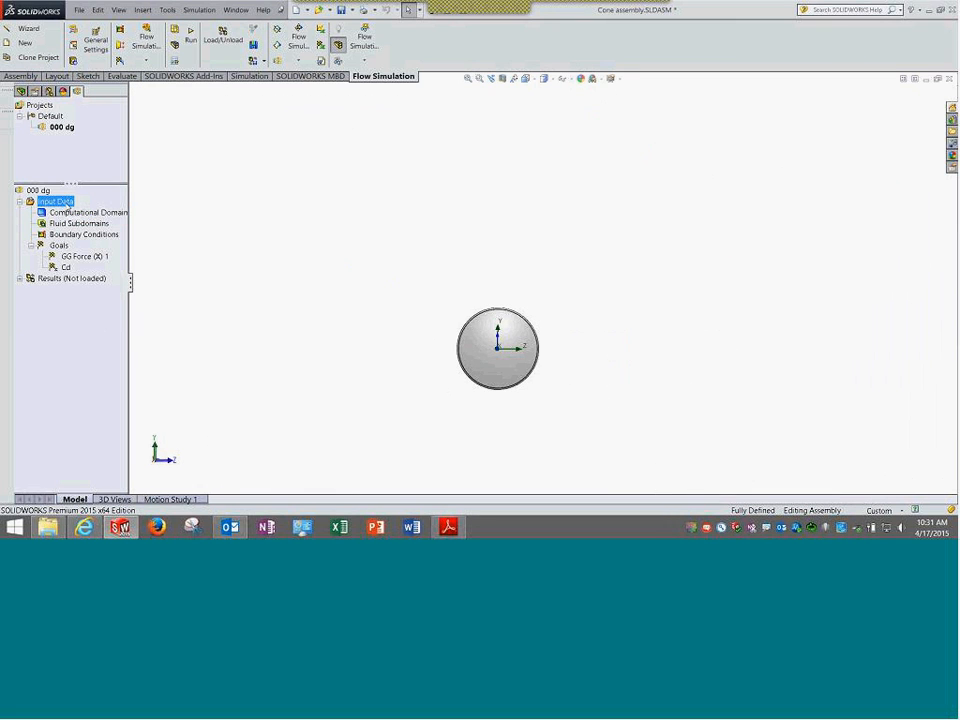
{"action": "double_click", "coordinate": [66, 205]}
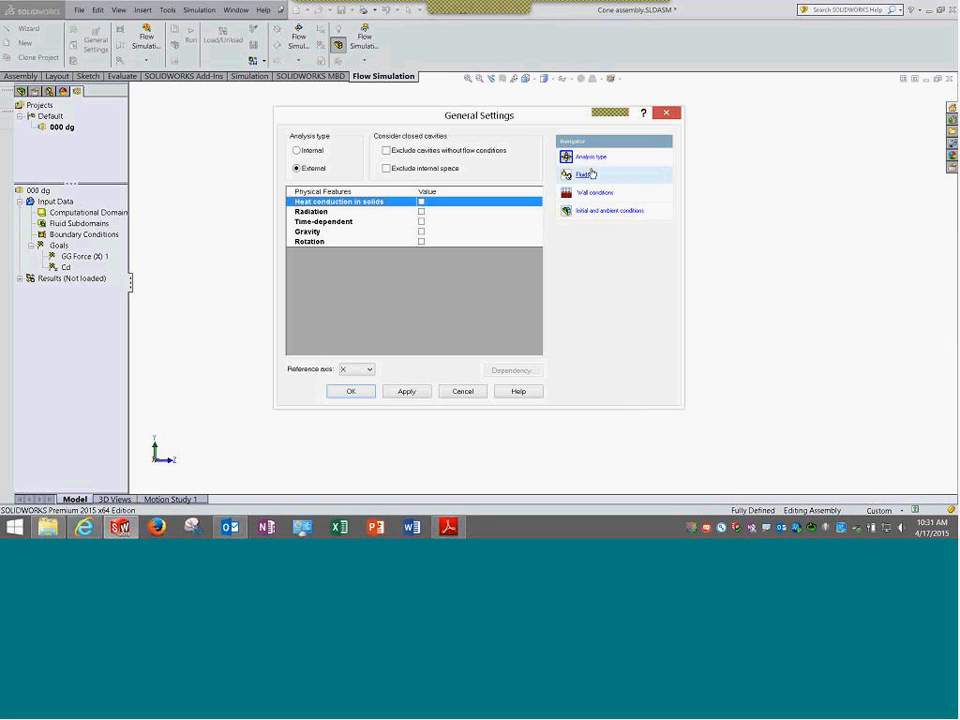
{"action": "left_click", "coordinate": [591, 174]}
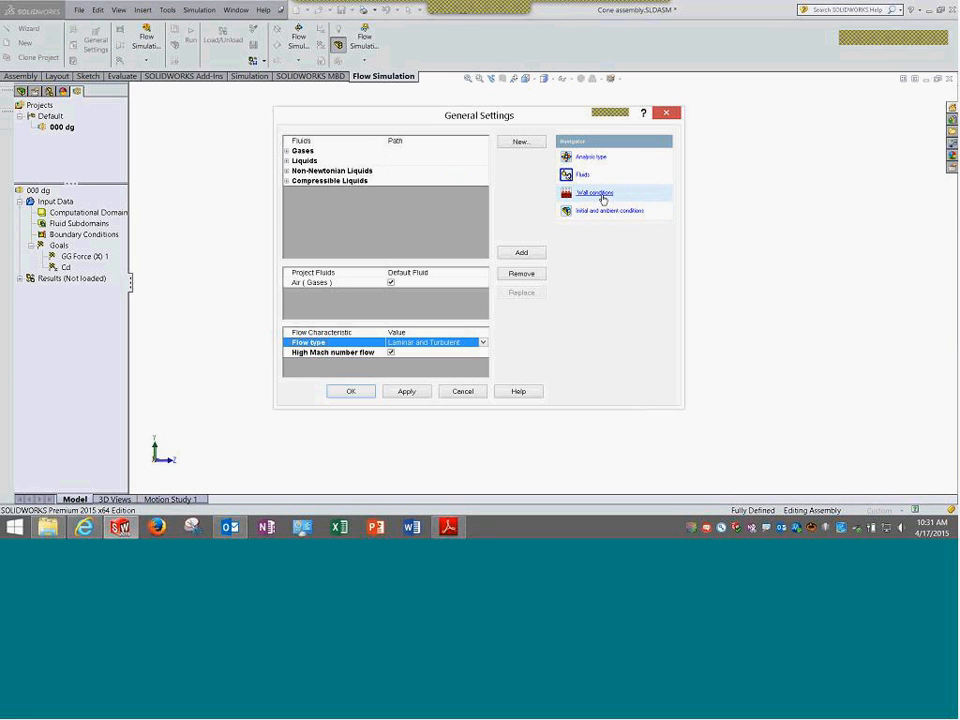
{"action": "left_click_drag", "start_coordinate": [388, 110], "coordinate": [366, 65]}
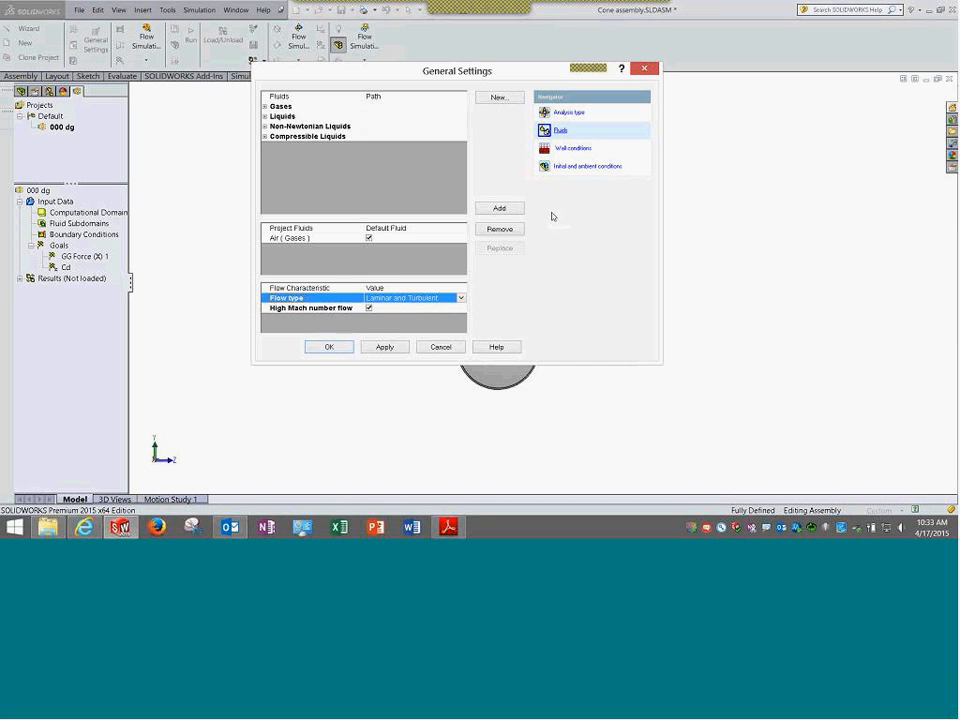
{"action": "left_click", "coordinate": [589, 149]}
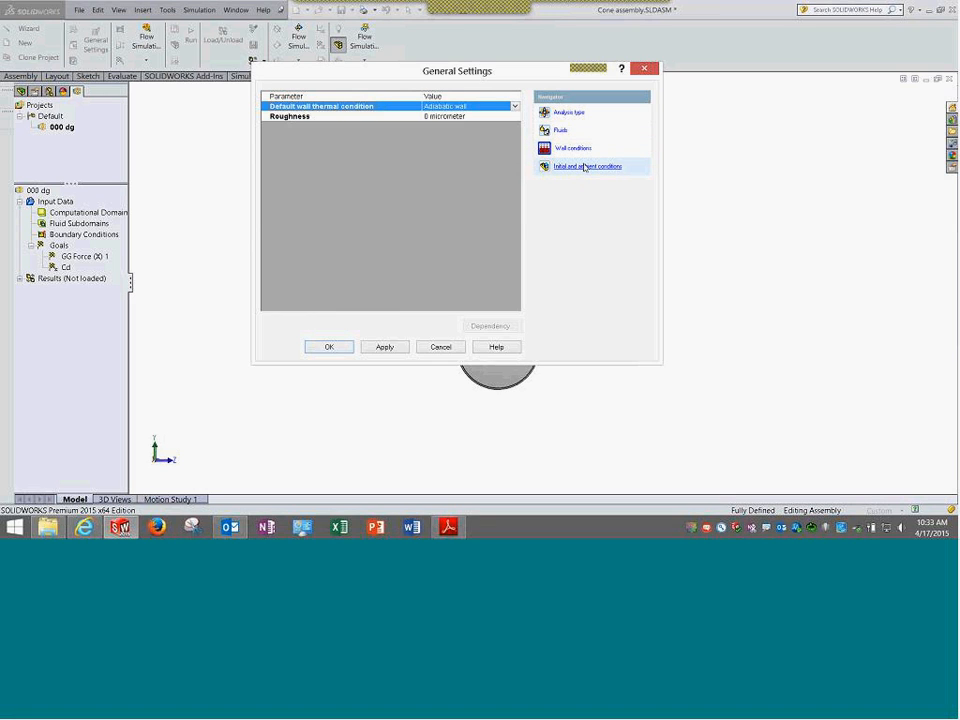
{"action": "left_click", "coordinate": [562, 166]}
{"action": "left_click", "coordinate": [266, 217]}
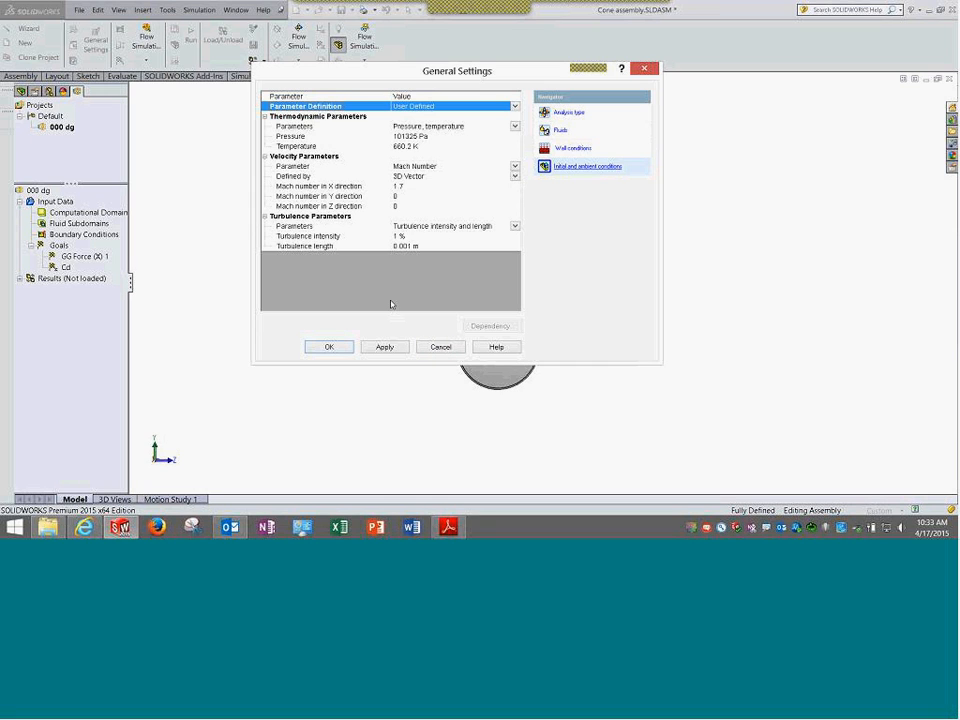
{"action": "left_click", "coordinate": [440, 347]}
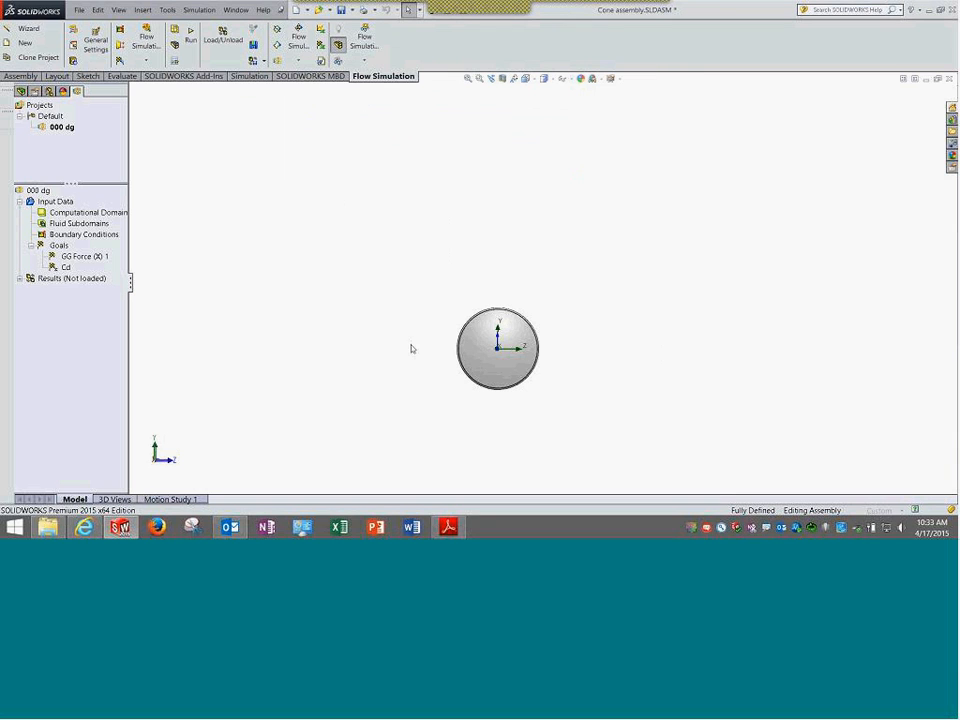
Inspect the Cd and GG Force (X) 1 goals of the 000 dg project
{"action": "middle_click_drag", "start_coordinate": [401, 261], "coordinate": [326, 358]}
{"action": "scroll", "coordinate": [327, 360], "scroll_direction": "down", "scroll_amount": 1}
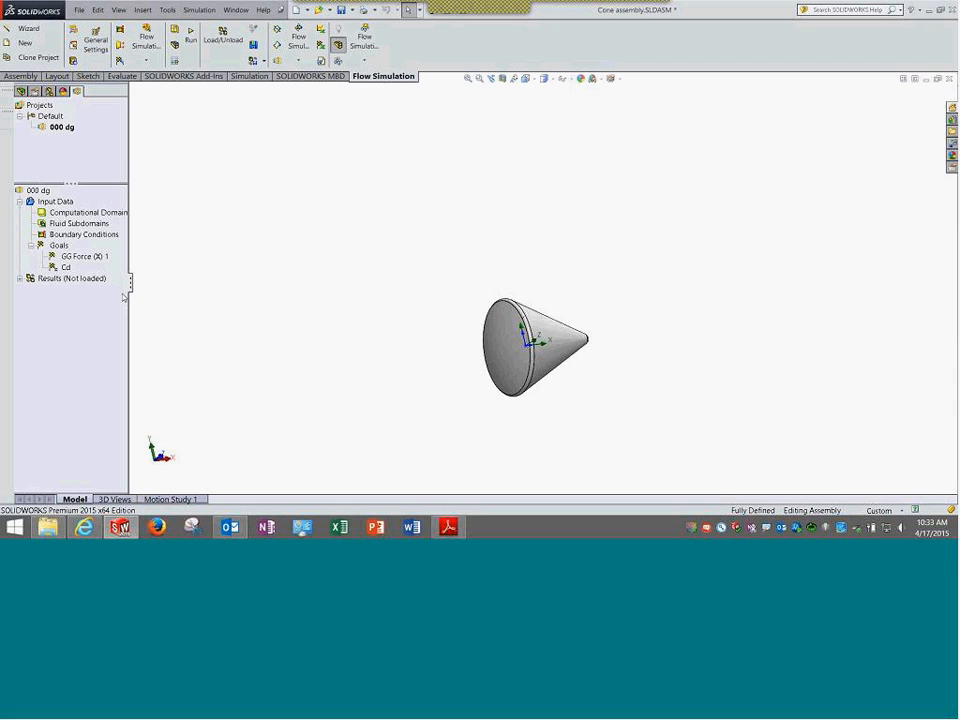
{"action": "left_click", "coordinate": [66, 267]}
{"action": "left_click", "coordinate": [92, 261]}
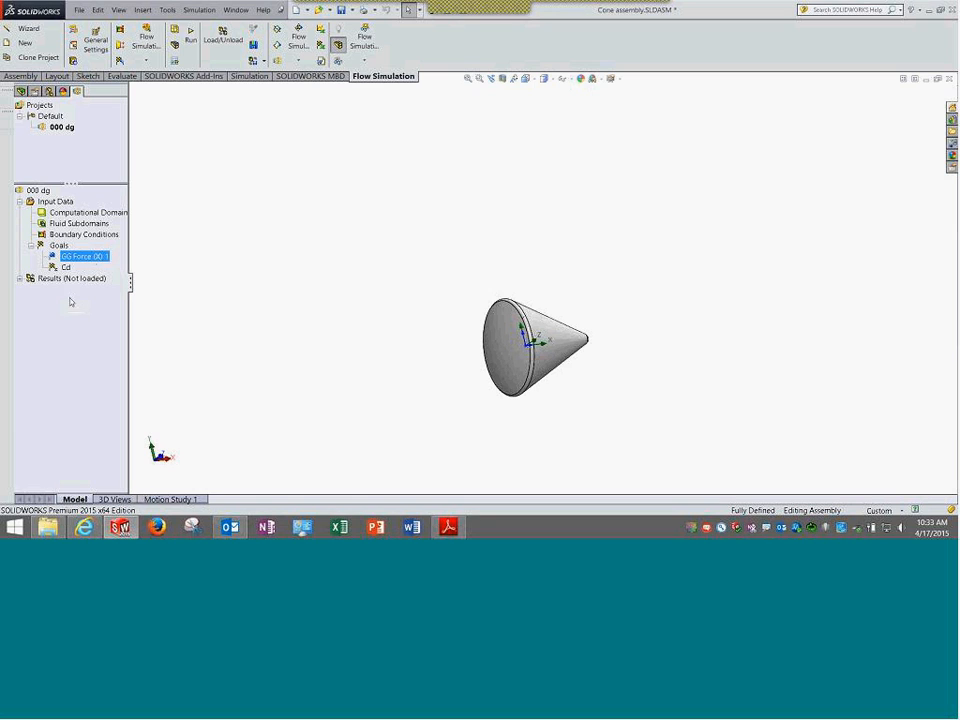
Load the calculated results of the 000 dg project and show the whole cone from above
{"action": "left_click", "coordinate": [77, 280]}
{"action": "double_click", "coordinate": [77, 280]}
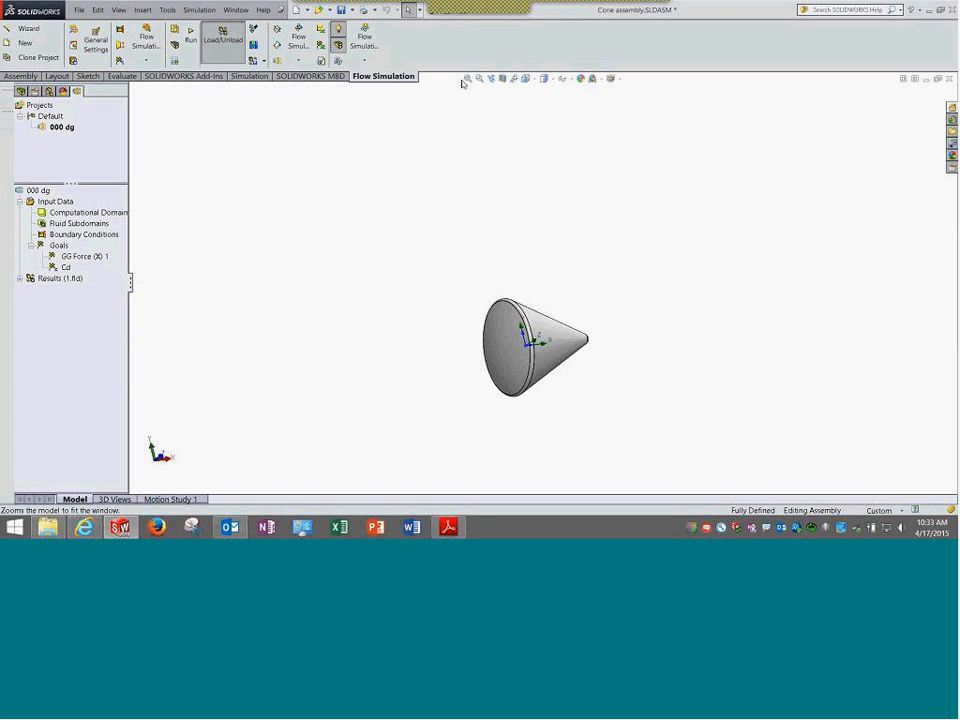
{"action": "left_click", "coordinate": [169, 461]}
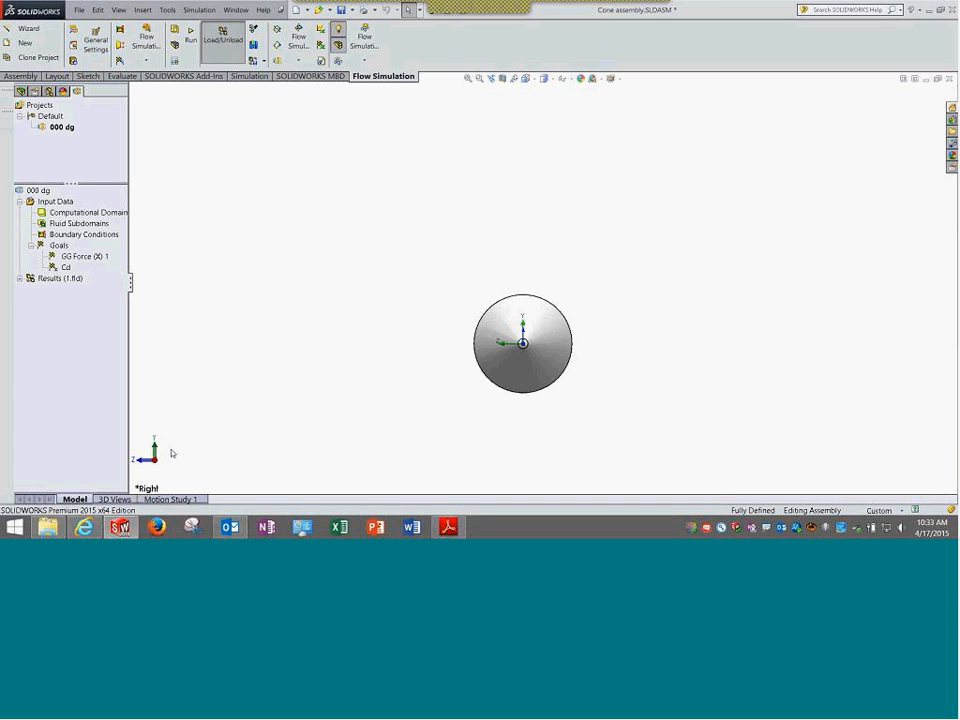
{"action": "left_click", "coordinate": [154, 445]}
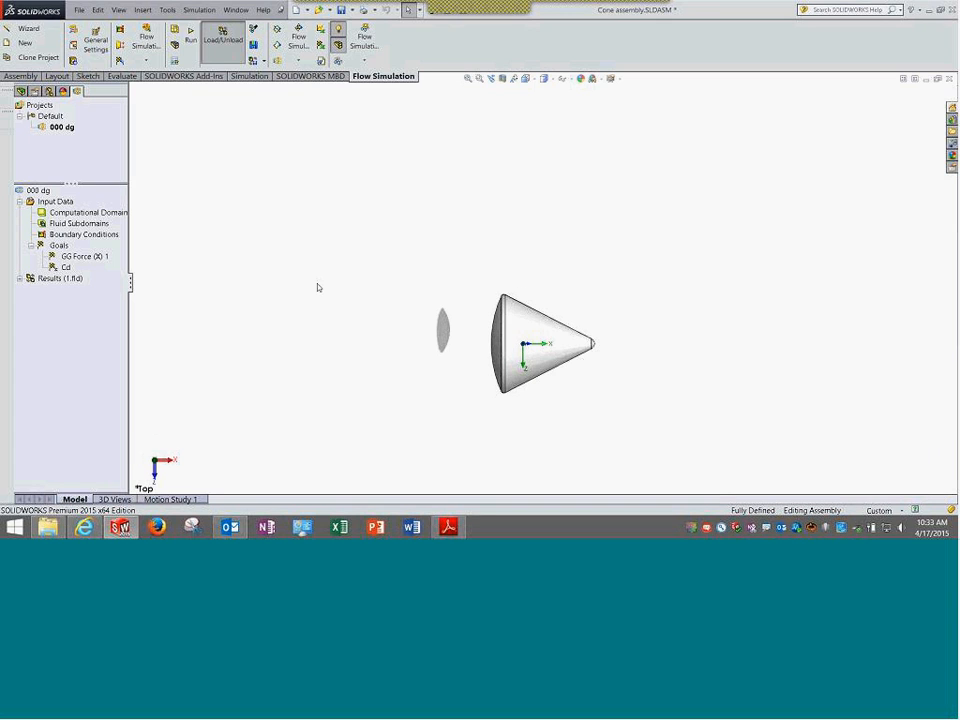
{"action": "left_click", "coordinate": [468, 79]}
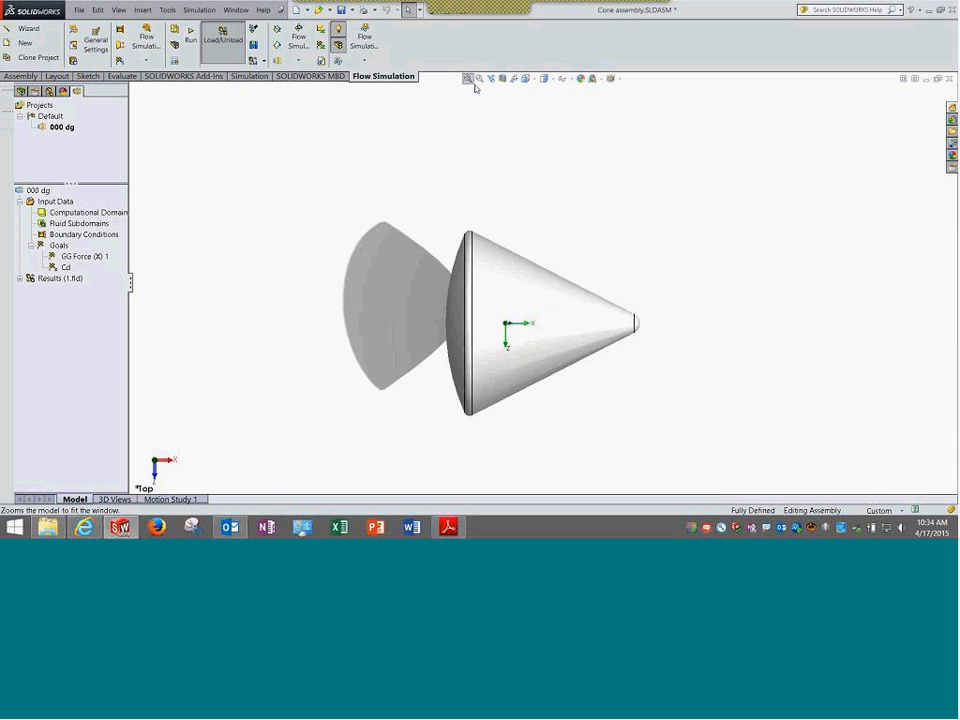
{"action": "scroll", "coordinate": [587, 216], "scroll_direction": "up", "scroll_amount": 3}
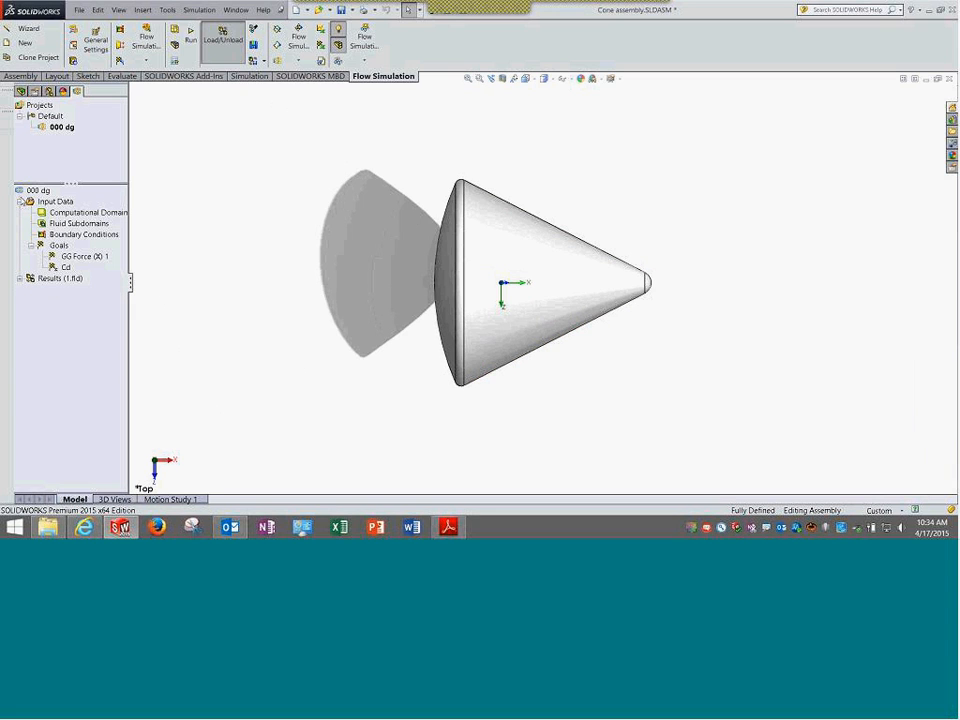
Show Cut Plot 1 from the results and view it from the front
{"action": "left_click", "coordinate": [19, 202]}
{"action": "left_click", "coordinate": [19, 212]}
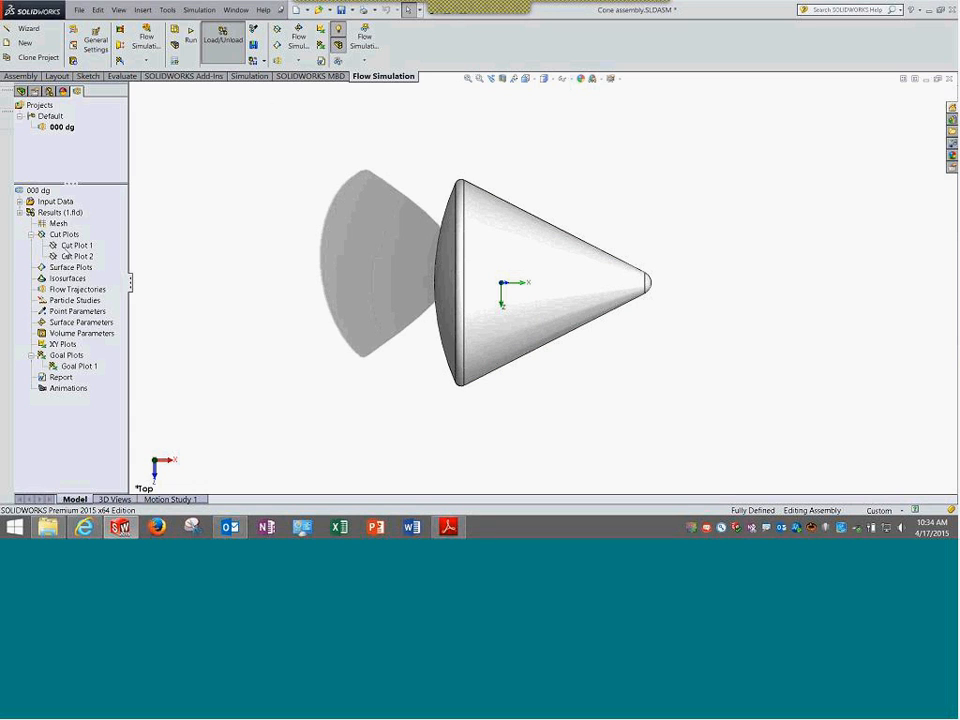
{"action": "right_click", "coordinate": [70, 245]}
{"action": "left_click", "coordinate": [95, 268]}
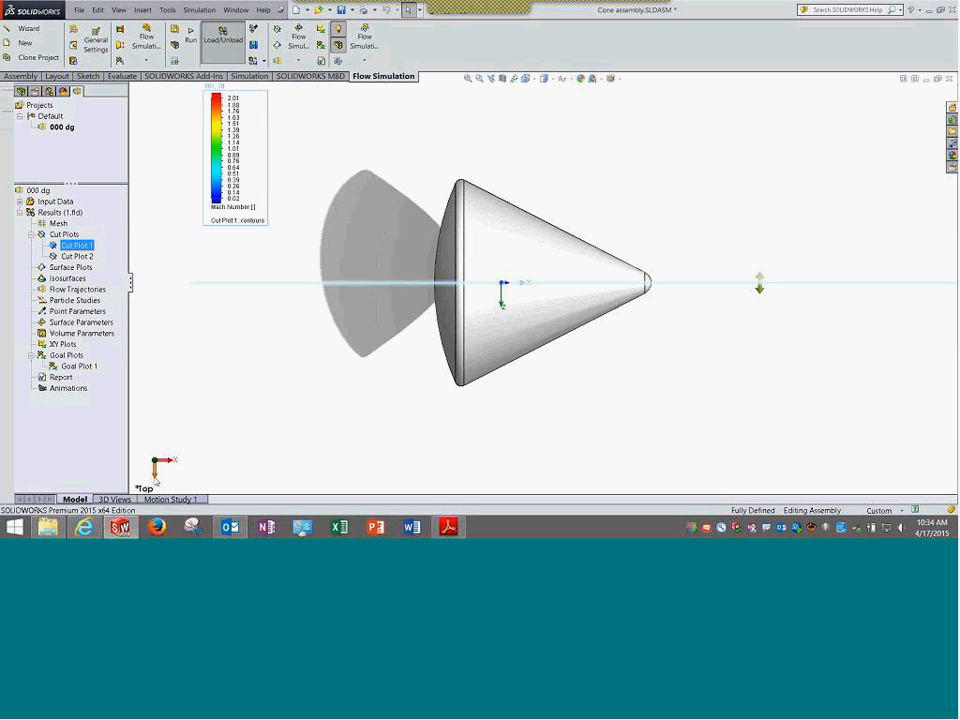
{"action": "left_click", "coordinate": [155, 478]}
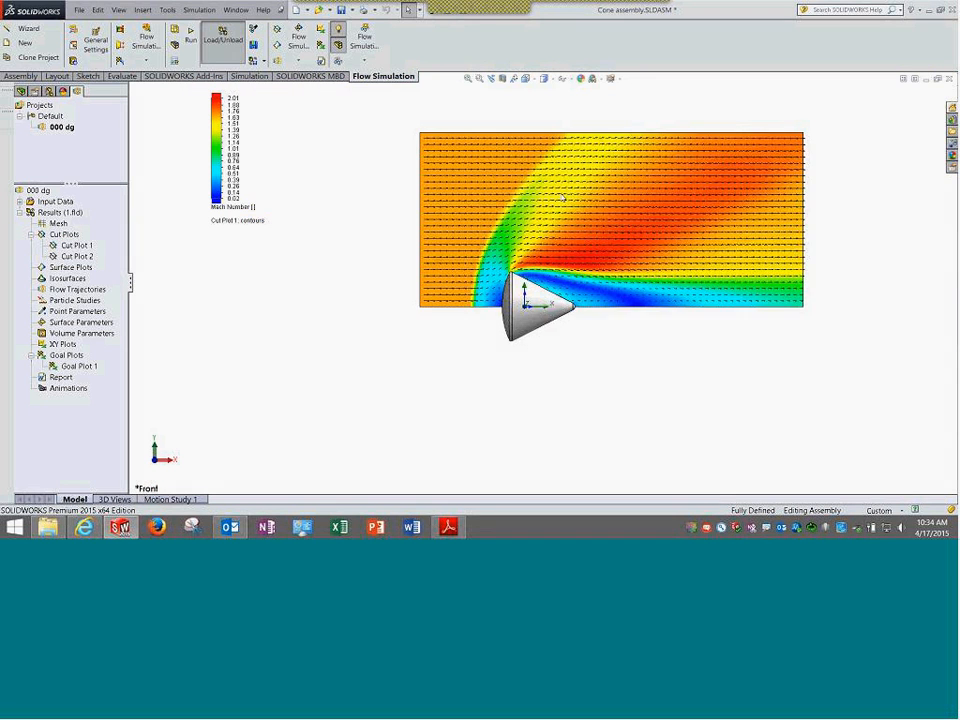
Check the minimum and maximum Mach number limits in the Cut Plot 1 legend and examine the contours around the cone
{"action": "left_click", "coordinate": [236, 199]}
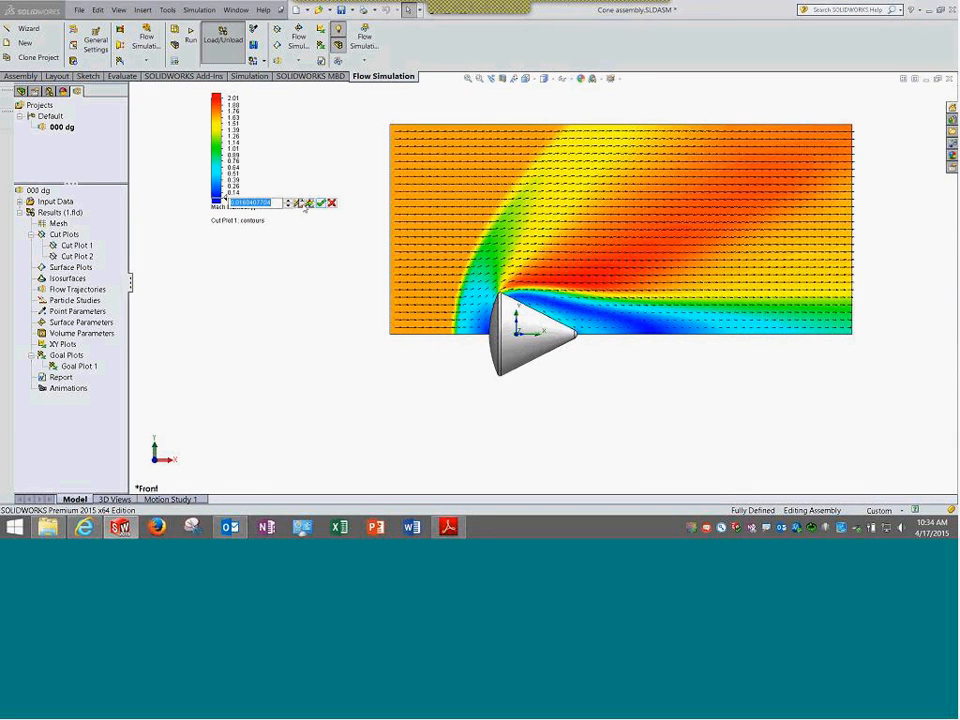
{"action": "left_click", "coordinate": [320, 203]}
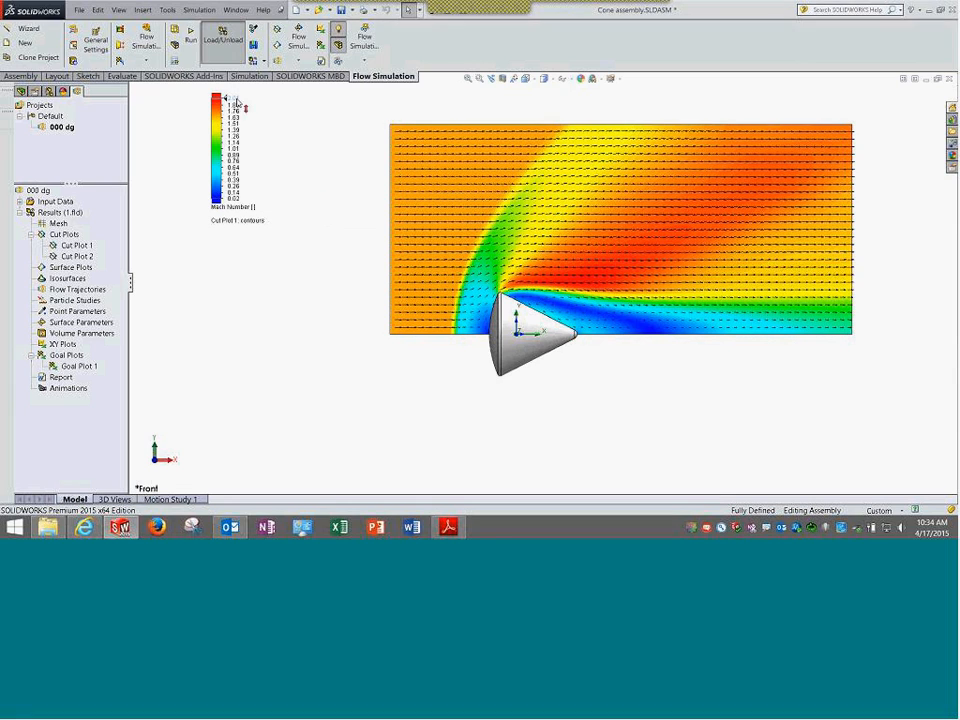
{"action": "left_click", "coordinate": [236, 101]}
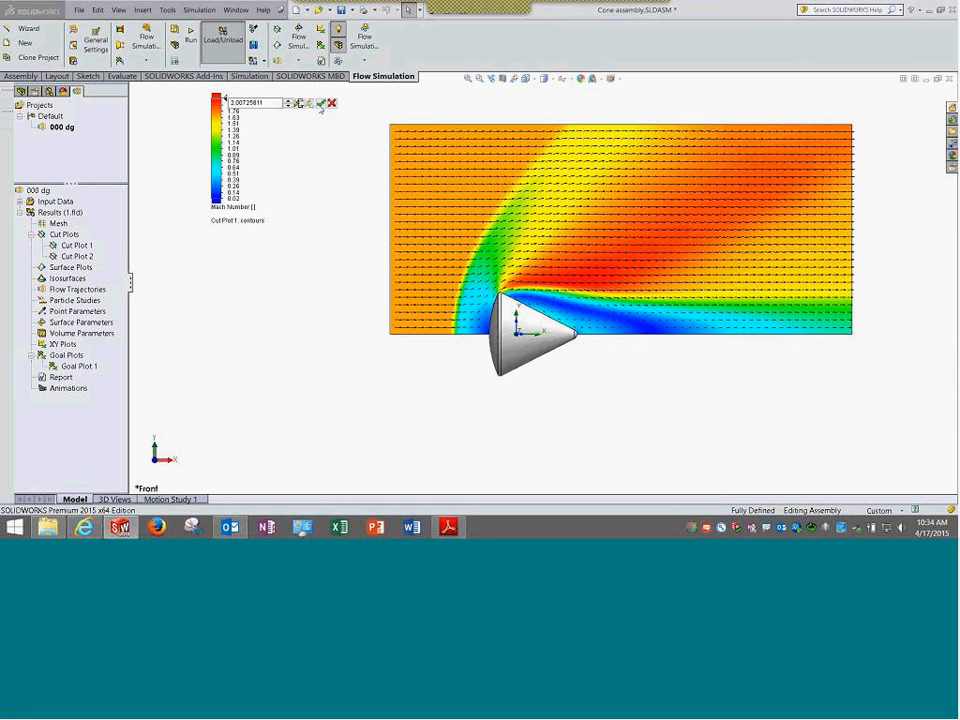
{"action": "left_click", "coordinate": [321, 103]}
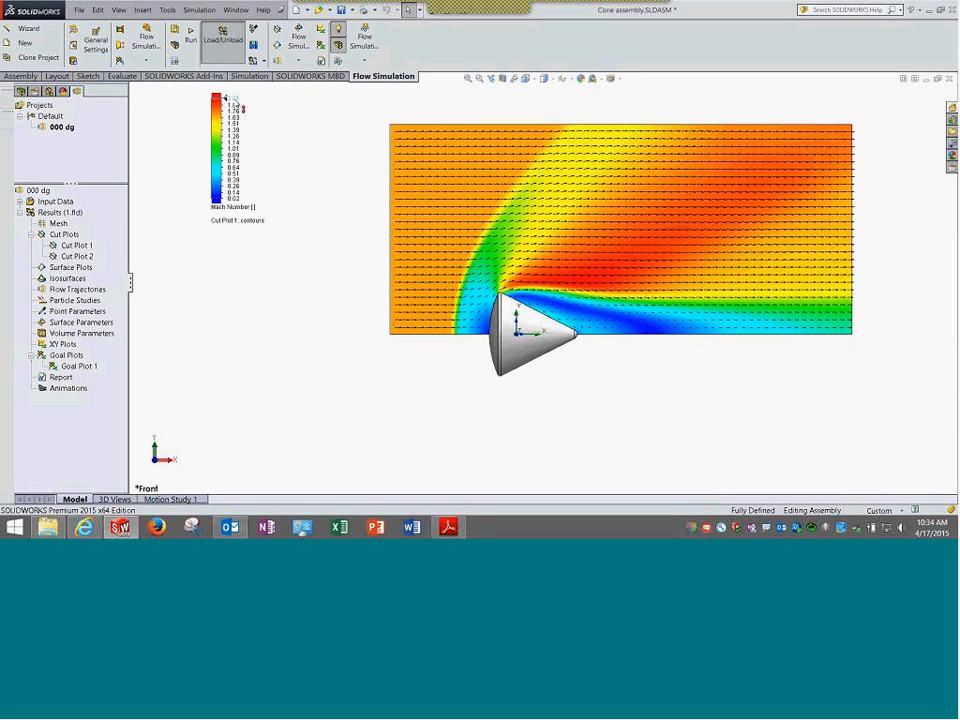
{"action": "scroll", "coordinate": [647, 247], "scroll_direction": "down", "scroll_amount": 2}
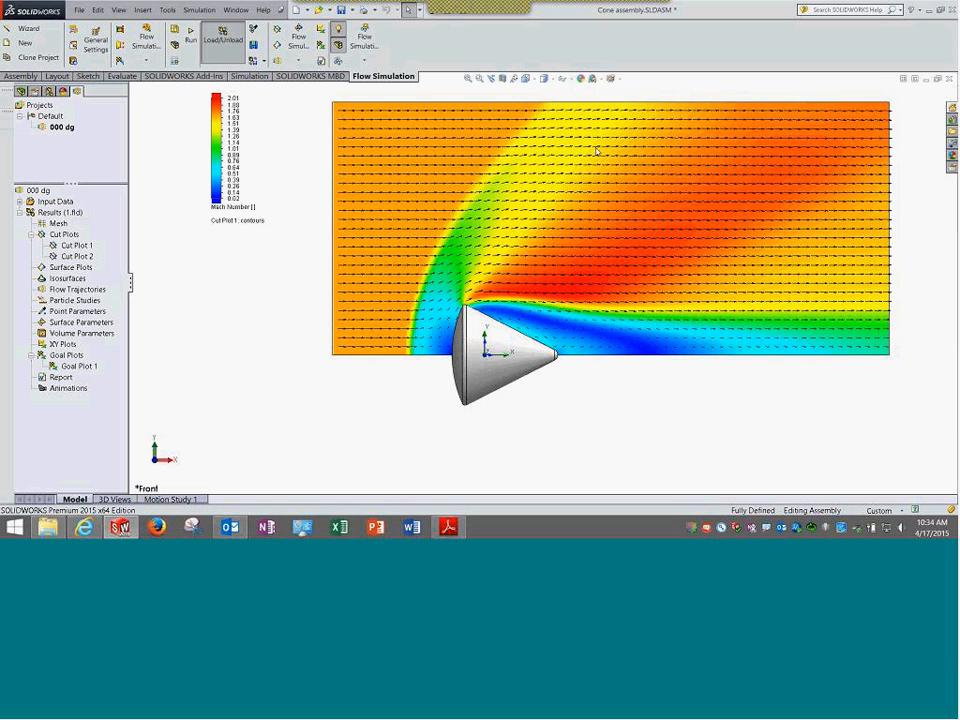
{"action": "scroll", "coordinate": [595, 150], "scroll_direction": "down", "scroll_amount": 1}
{"action": "scroll", "coordinate": [595, 150], "scroll_direction": "up", "scroll_amount": 2}
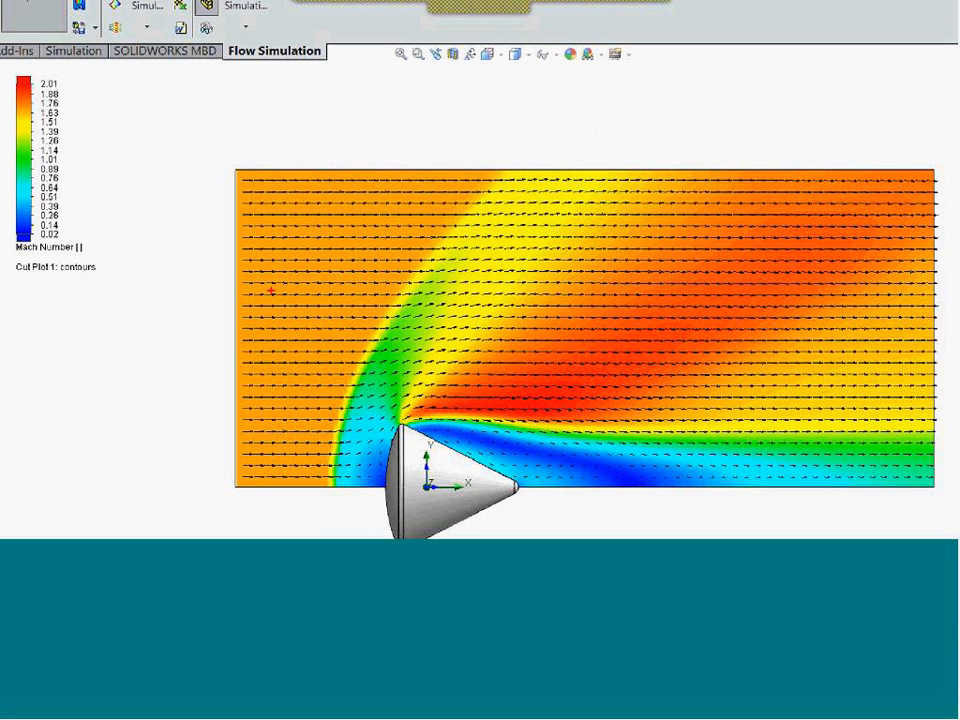
Draw red freehand lines and arrows over the enlarged Mach number plot to mark flow deflecting around the cone, and clear them
{"action": "mouse_move", "coordinate": [270, 292]}
{"action": "left_mouse_down"}
{"action": "mouse_move", "coordinate": [332, 303]}
{"action": "mouse_move", "coordinate": [415, 278]}
{"action": "mouse_move", "coordinate": [460, 205]}
{"action": "left_mouse_up"}
{"action": "mouse_move", "coordinate": [380, 382]}
{"action": "left_mouse_down"}
{"action": "mouse_move", "coordinate": [470, 260]}
{"action": "mouse_move", "coordinate": [484, 265]}
{"action": "left_mouse_up"}
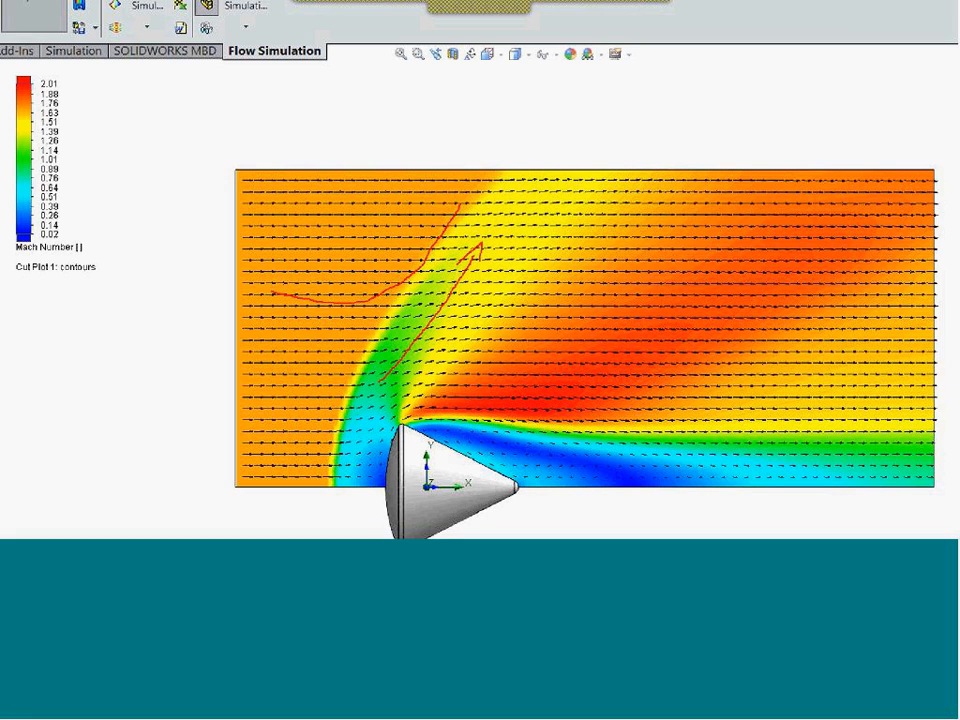
{"action": "mouse_move", "coordinate": [440, 378]}
{"action": "left_mouse_down"}
{"action": "mouse_move", "coordinate": [486, 303]}
{"action": "mouse_move", "coordinate": [514, 310]}
{"action": "left_mouse_up"}
{"action": "left_click_drag", "start_coordinate": [259, 398], "coordinate": [516, 186]}
{"action": "left_click_drag", "start_coordinate": [311, 456], "coordinate": [556, 201]}
{"action": "mouse_move", "coordinate": [275, 390]}
{"action": "left_mouse_down"}
{"action": "mouse_move", "coordinate": [467, 257]}
{"action": "mouse_move", "coordinate": [518, 155]}
{"action": "mouse_move", "coordinate": [411, 219]}
{"action": "left_mouse_up"}
{"action": "left_click_drag", "start_coordinate": [362, 248], "coordinate": [418, 225]}
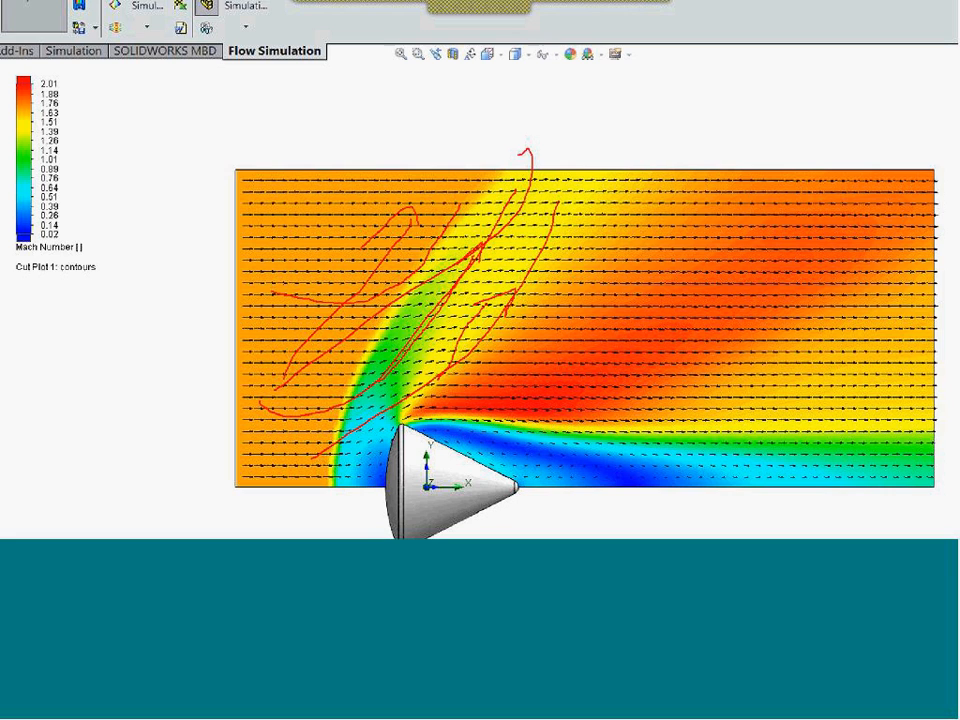
{"action": "mouse_move", "coordinate": [369, 404]}
{"action": "left_mouse_down"}
{"action": "mouse_move", "coordinate": [470, 318]}
{"action": "mouse_move", "coordinate": [548, 216]}
{"action": "mouse_move", "coordinate": [563, 228]}
{"action": "mouse_move", "coordinate": [547, 247]}
{"action": "left_mouse_up"}
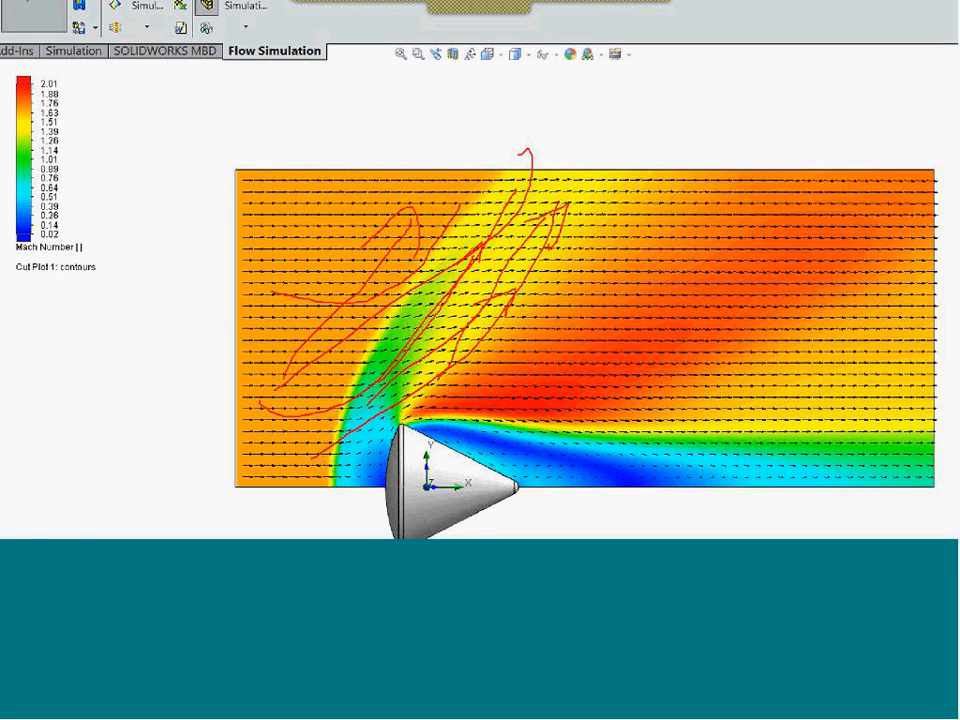
{"action": "key", "text": "Escape"}
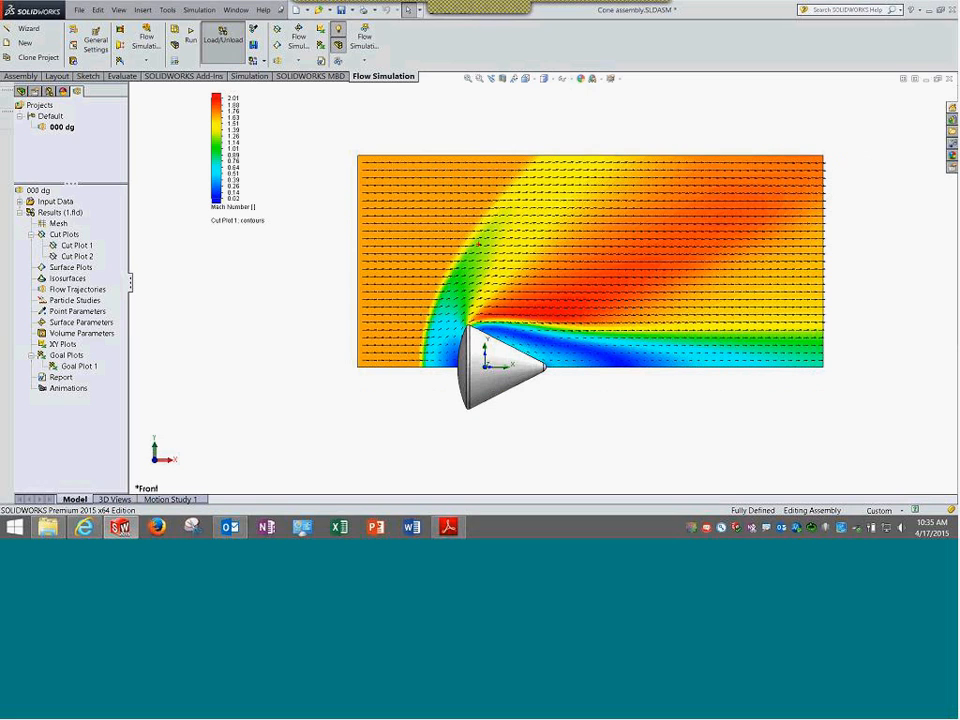
Mark a flow path and circle areas in front of and behind the shock front in red, and clear the marks
{"action": "left_click_drag", "start_coordinate": [628, 228], "coordinate": [613, 255]}
{"action": "left_click_drag", "start_coordinate": [475, 222], "coordinate": [490, 289]}
{"action": "left_click_drag", "start_coordinate": [552, 258], "coordinate": [541, 284]}
{"action": "mouse_move", "coordinate": [556, 208]}
{"action": "left_mouse_down"}
{"action": "mouse_move", "coordinate": [558, 216]}
{"action": "mouse_move", "coordinate": [547, 210]}
{"action": "left_mouse_up"}
{"action": "mouse_move", "coordinate": [452, 241]}
{"action": "left_mouse_down"}
{"action": "mouse_move", "coordinate": [440, 254]}
{"action": "mouse_move", "coordinate": [440, 302]}
{"action": "left_mouse_up"}
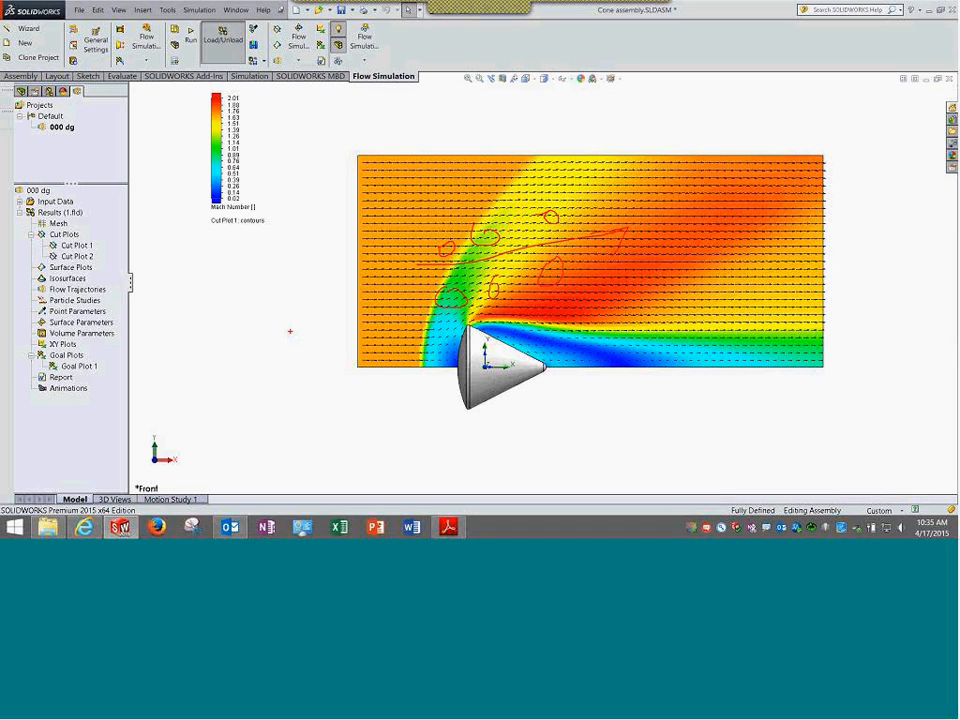
{"action": "key", "text": "Escape"}
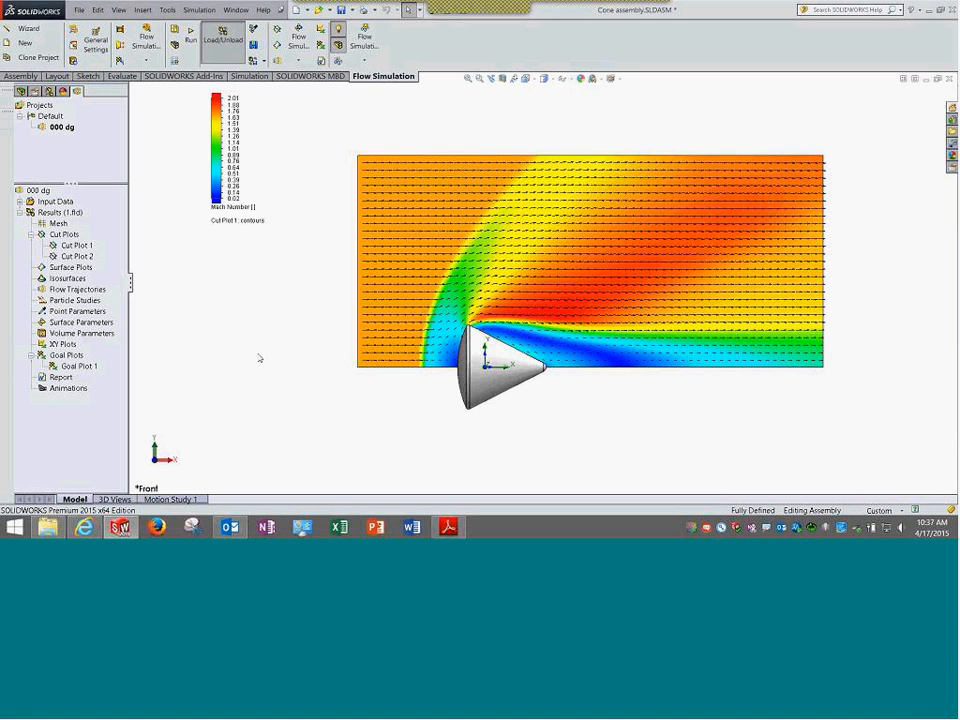
Edit Cut Plot 1 to turn off contours and vectors so that only the mesh is displayed on Plane1
{"action": "middle_click_drag", "start_coordinate": [300, 265], "coordinate": [320, 276]}
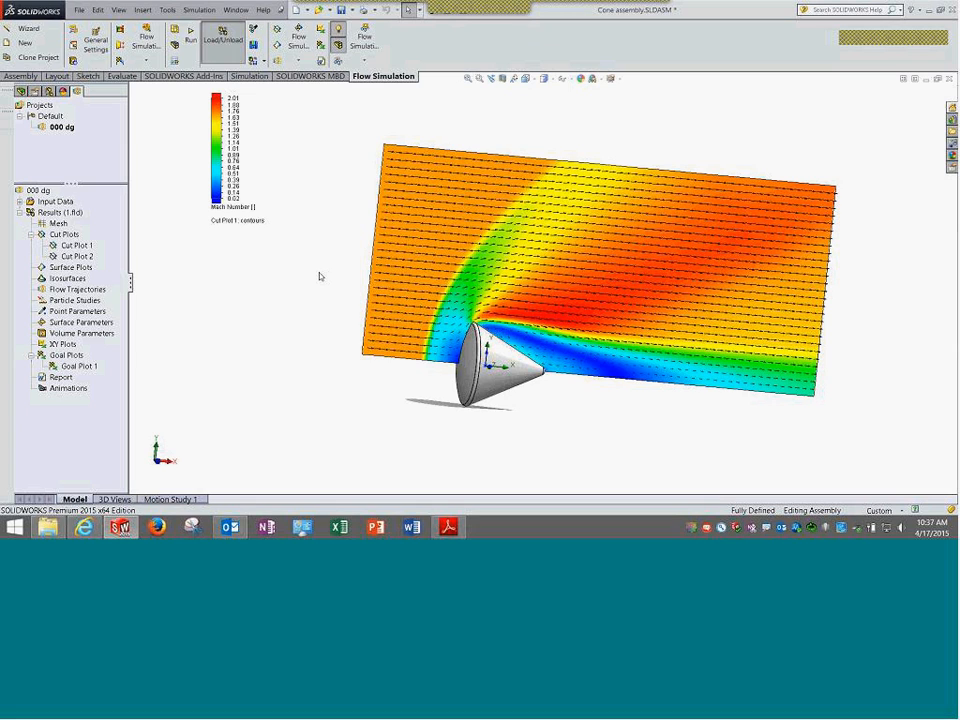
{"action": "right_click", "coordinate": [85, 246]}
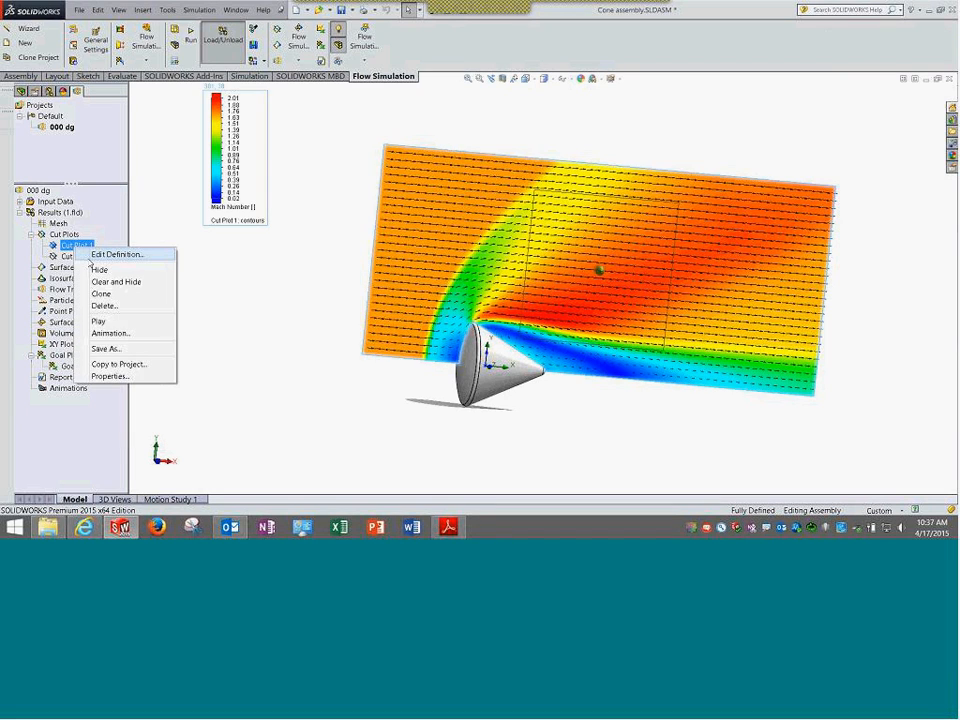
{"action": "left_click", "coordinate": [108, 254]}
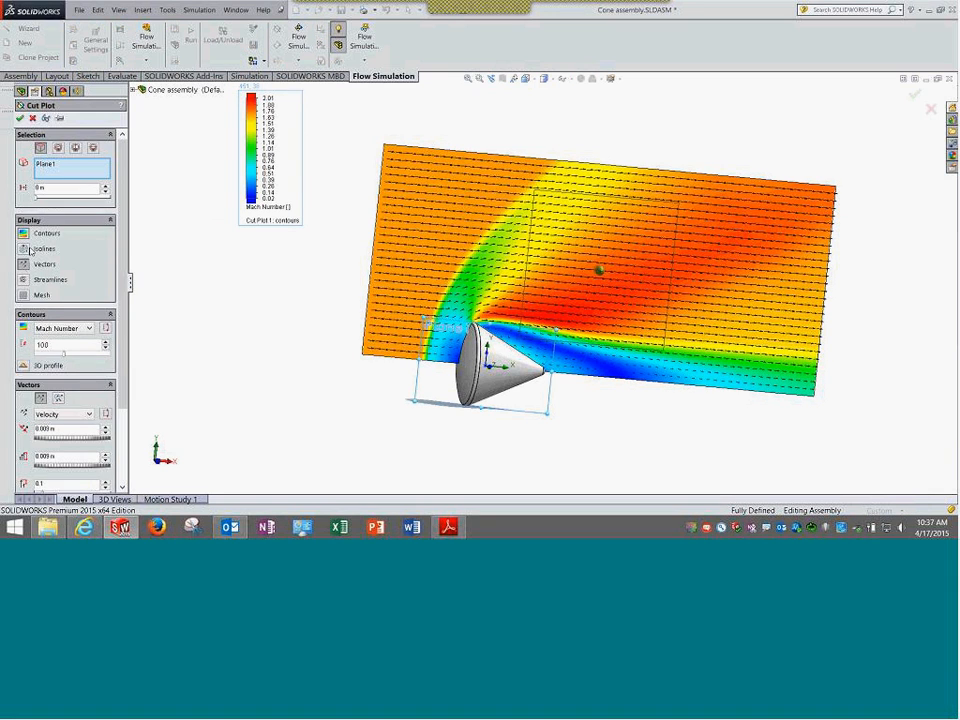
{"action": "left_click", "coordinate": [24, 234]}
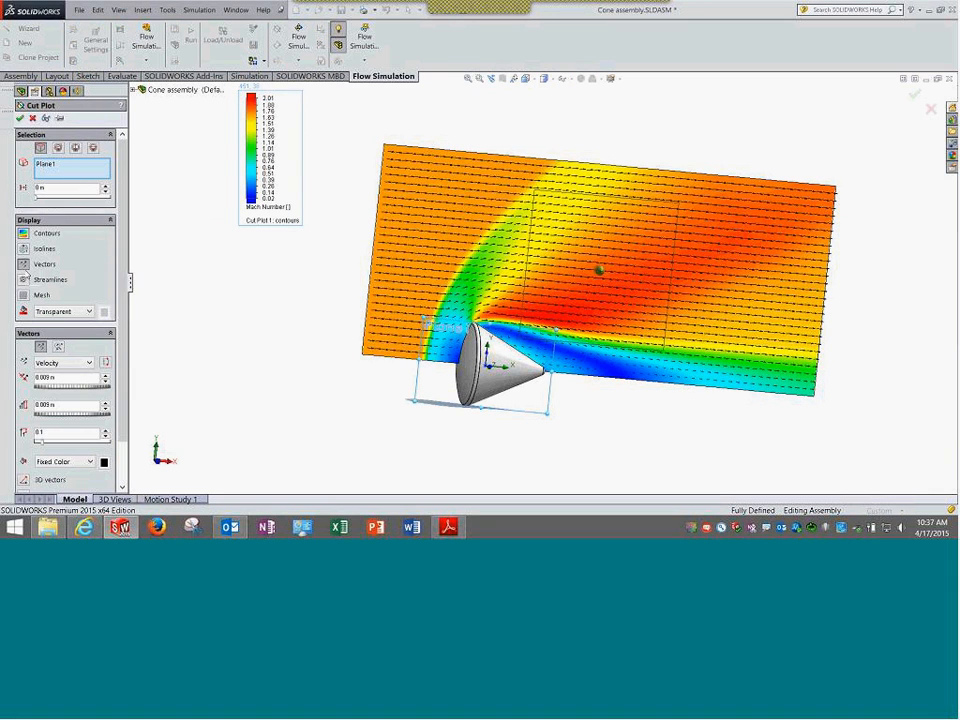
{"action": "left_click", "coordinate": [24, 264]}
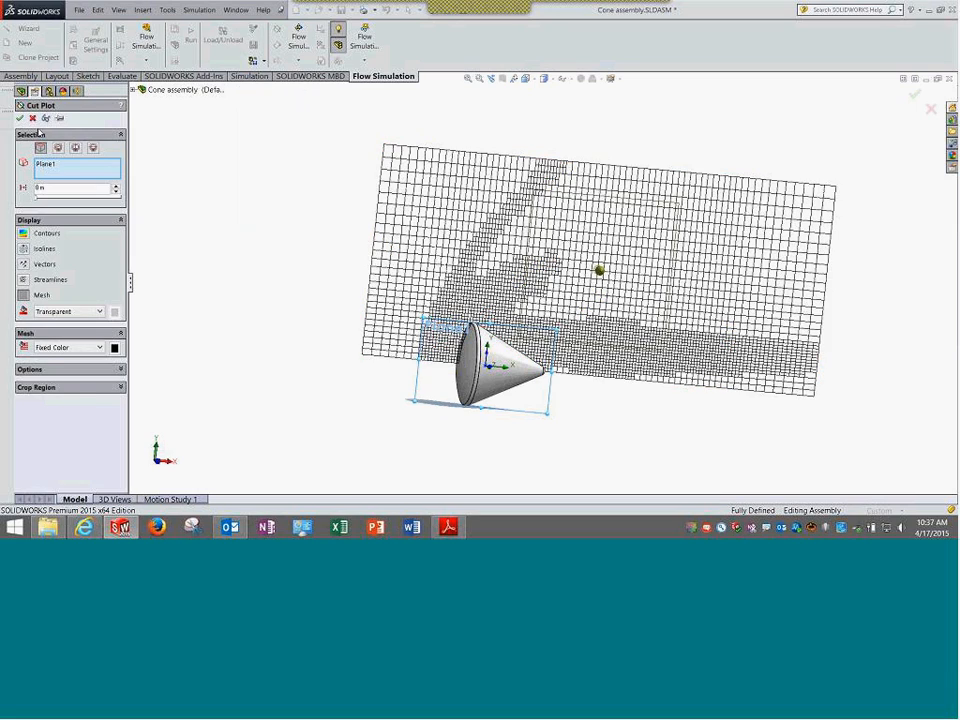
{"action": "left_click", "coordinate": [20, 118]}
{"action": "middle_click_drag", "start_coordinate": [278, 209], "coordinate": [322, 264]}
{"action": "scroll", "coordinate": [532, 376], "scroll_direction": "down", "scroll_amount": 3}
{"action": "middle_click_drag", "start_coordinate": [536, 376], "coordinate": [508, 383]}
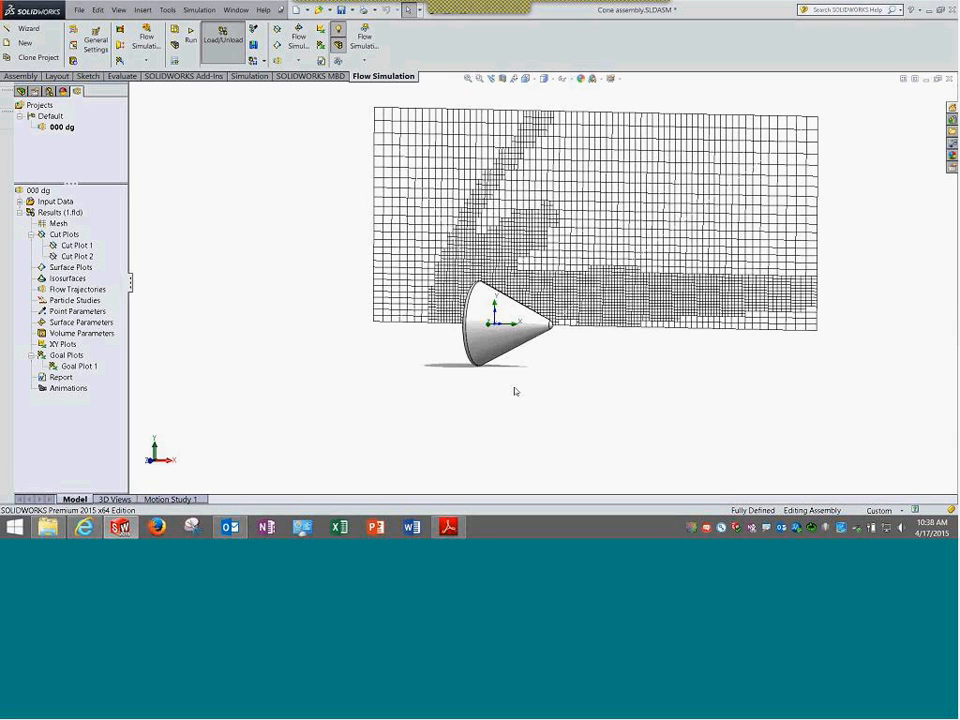
Switch to Outlook and search the current mail folder for "accepted"
{"action": "left_click", "coordinate": [235, 530]}
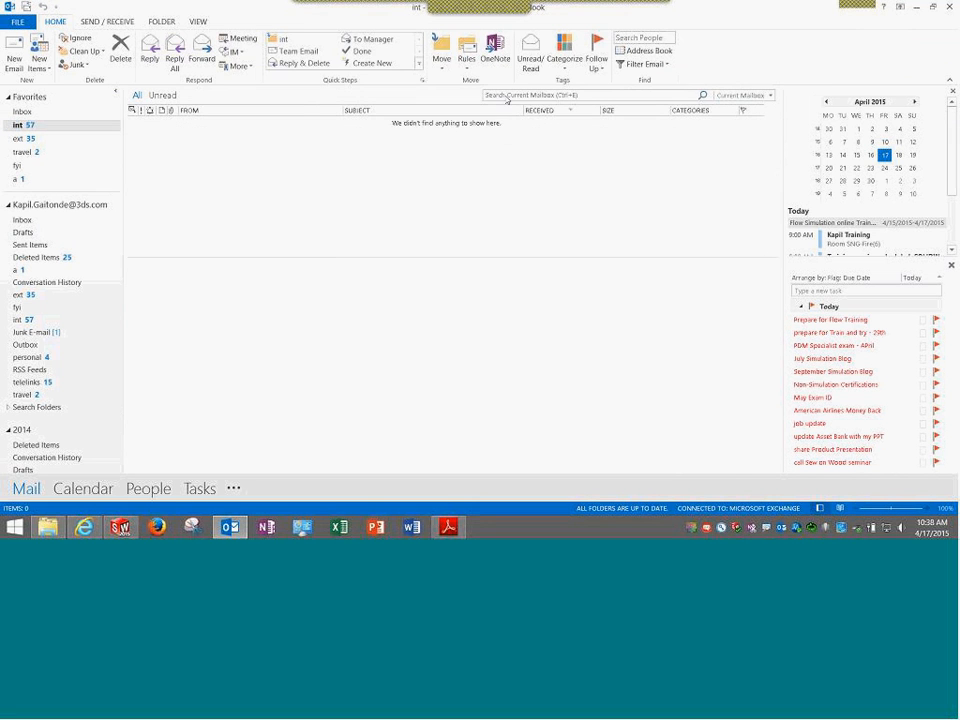
{"action": "left_click", "coordinate": [507, 96]}
{"action": "type", "text": "accepted"}
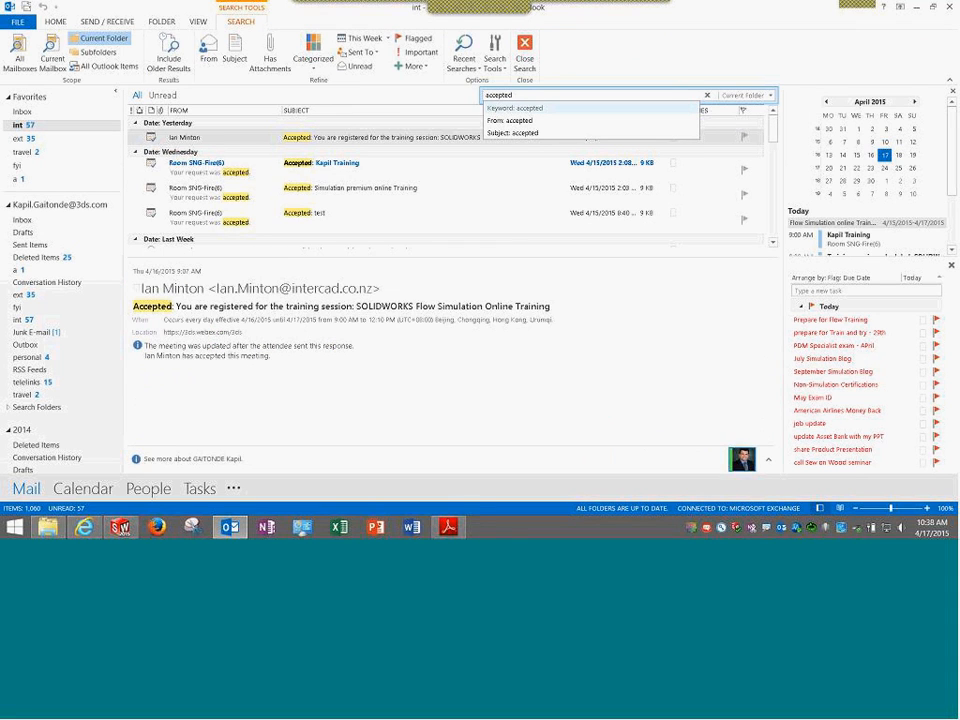
{"action": "key", "text": "Return"}
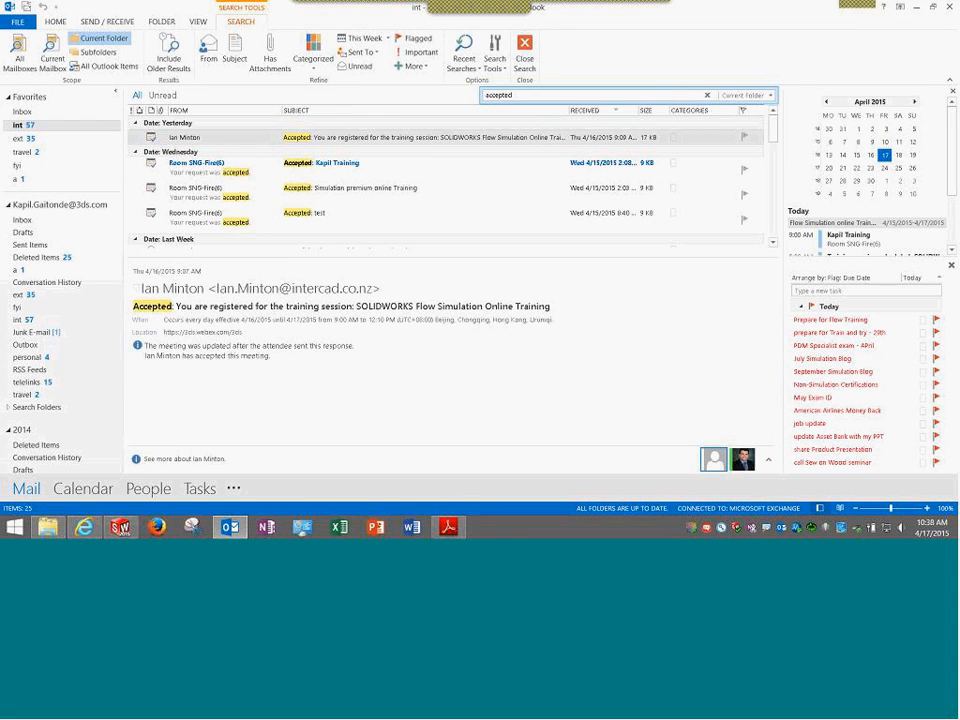
Read the three Room SNG-Fire(6) meeting acceptances from Wednesday for their dates, and return to SOLIDWORKS
{"action": "left_click", "coordinate": [536, 172]}
{"action": "scroll", "coordinate": [536, 172], "scroll_direction": "down", "scroll_amount": 2}
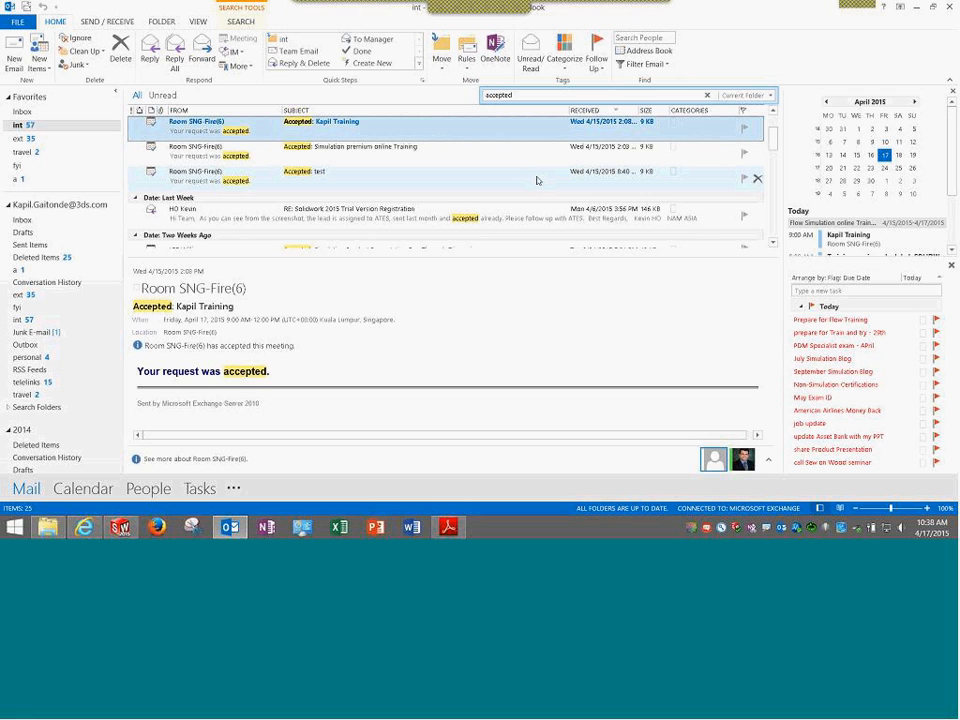
{"action": "left_click", "coordinate": [536, 180]}
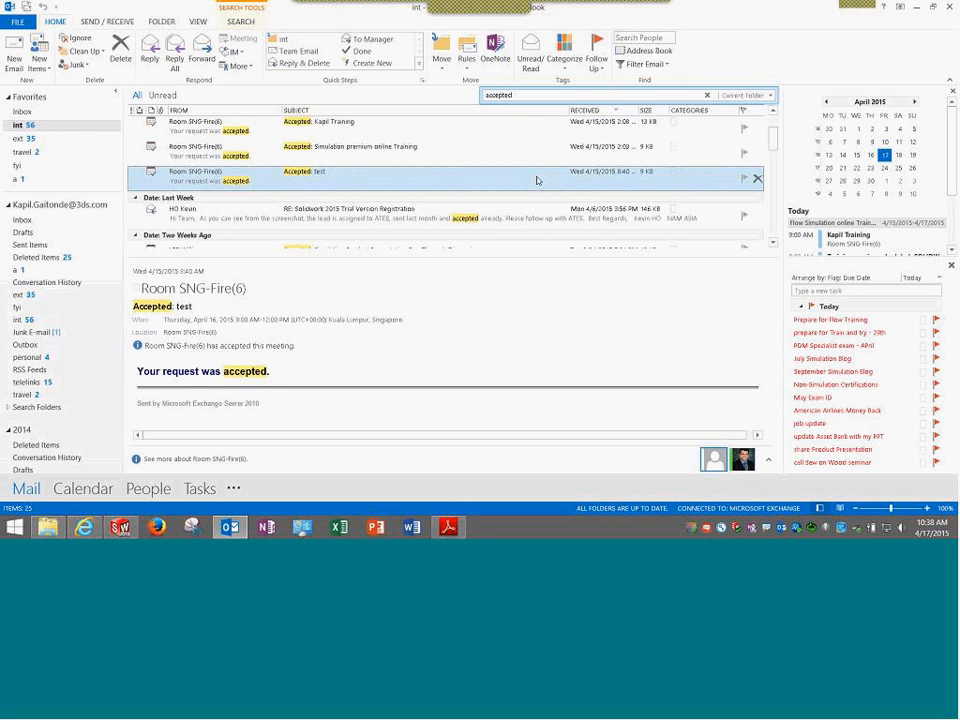
{"action": "double_click", "coordinate": [536, 180]}
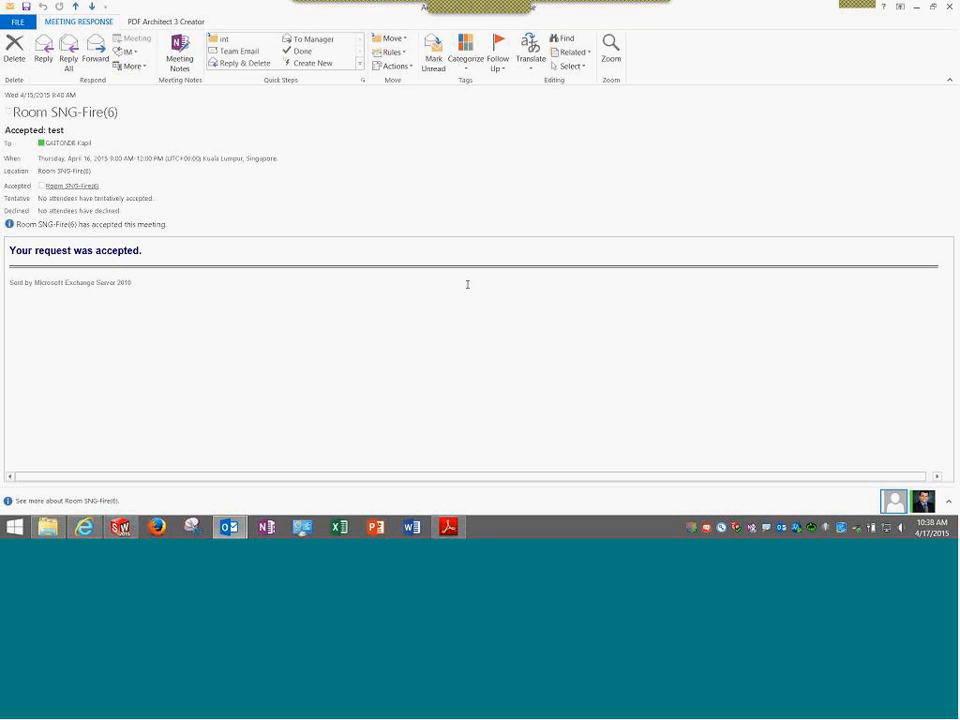
{"action": "key", "text": "Escape"}
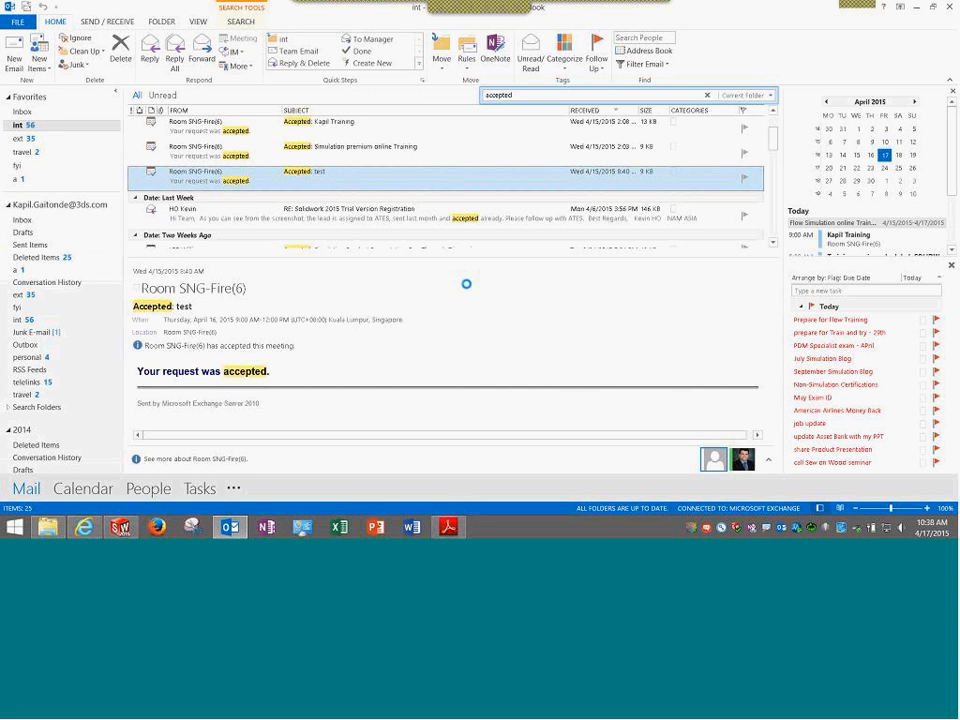
{"action": "double_click", "coordinate": [380, 150]}
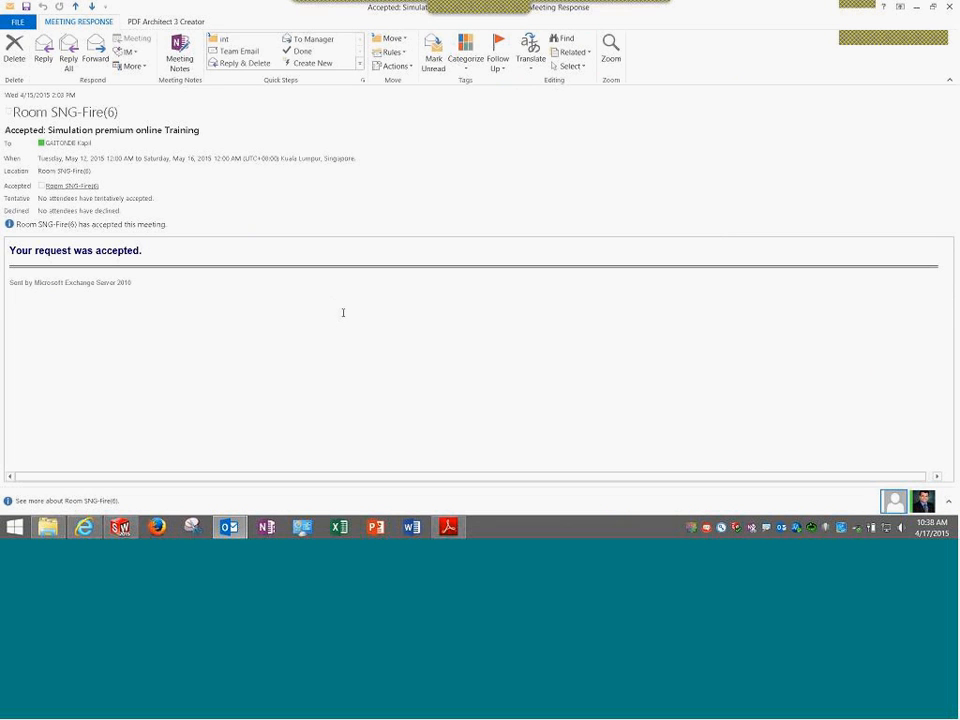
{"action": "key", "text": "Escape"}
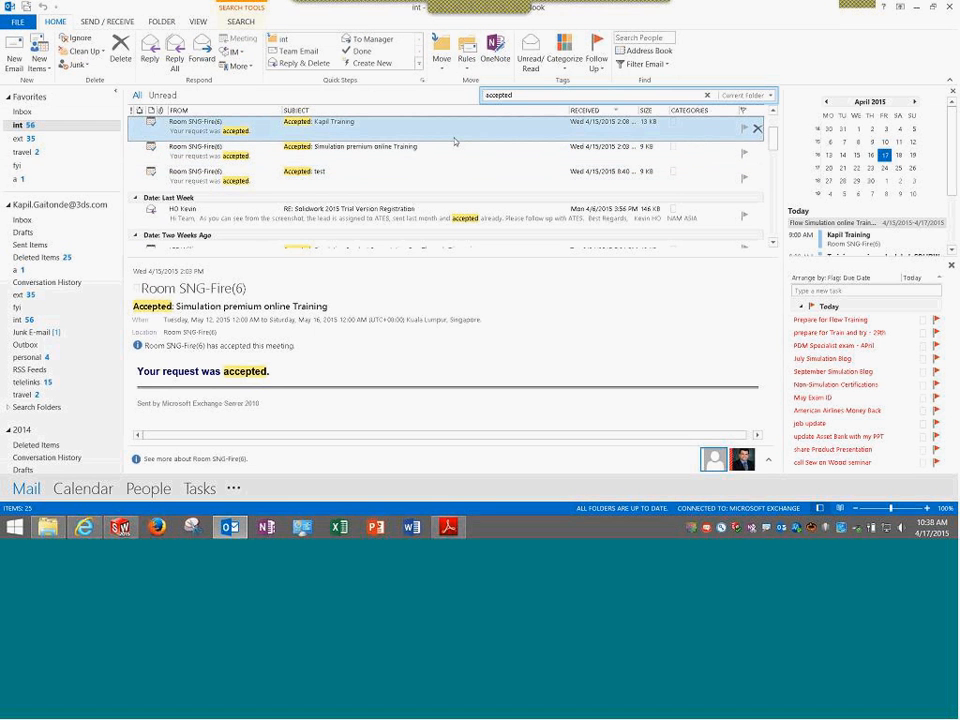
{"action": "key", "text": "Return"}
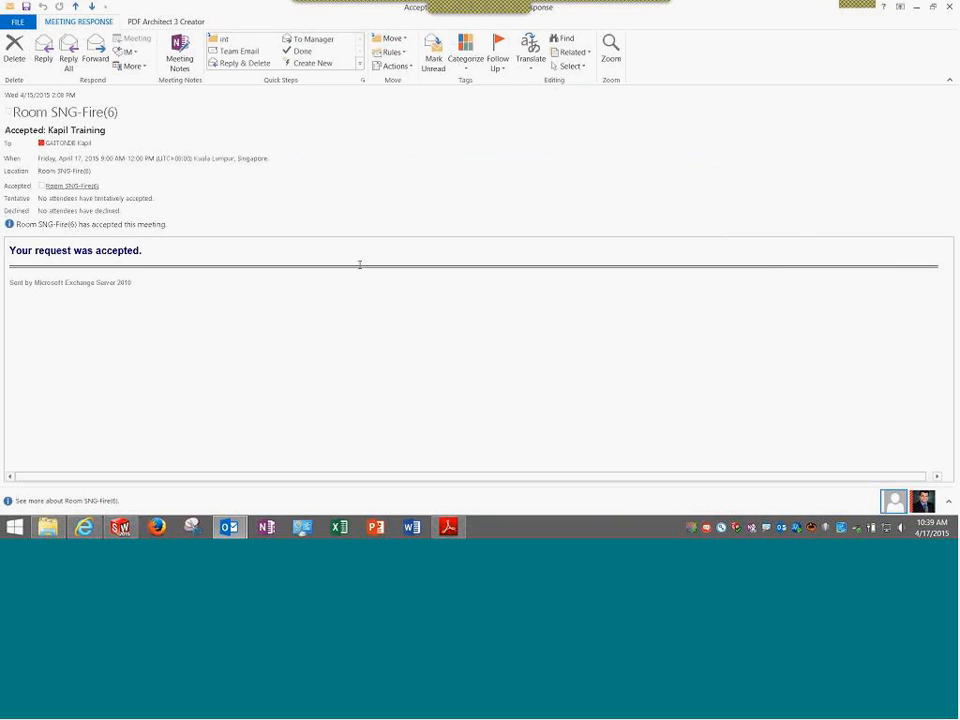
{"action": "key", "text": "Escape"}
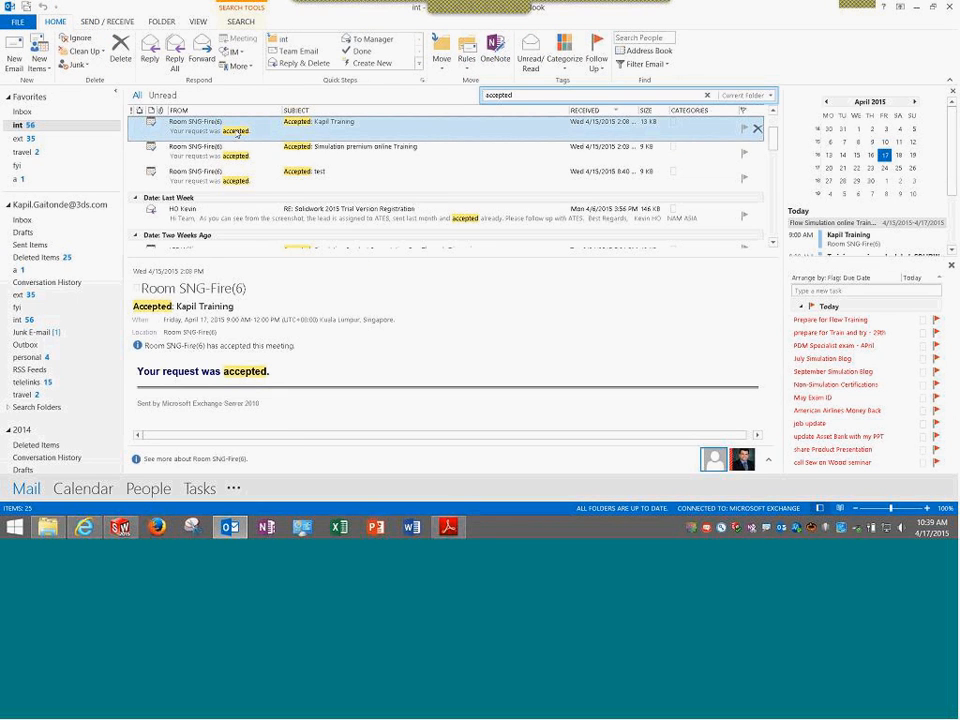
{"action": "left_click", "coordinate": [919, 7]}
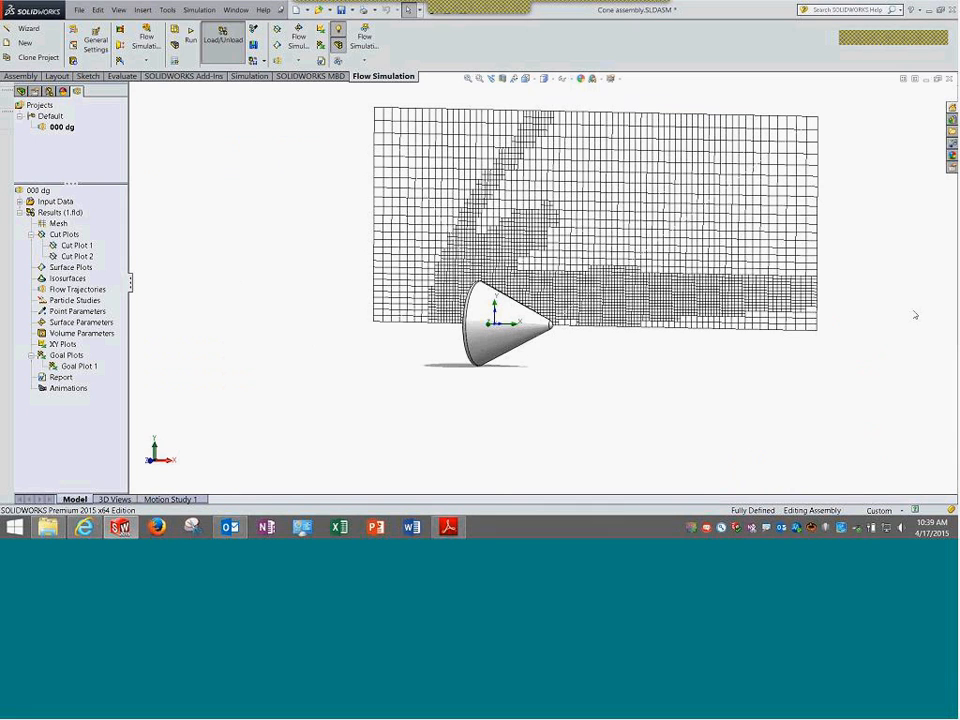
Fit the cone model in view and close the cone assembly
{"action": "left_click", "coordinate": [468, 79]}
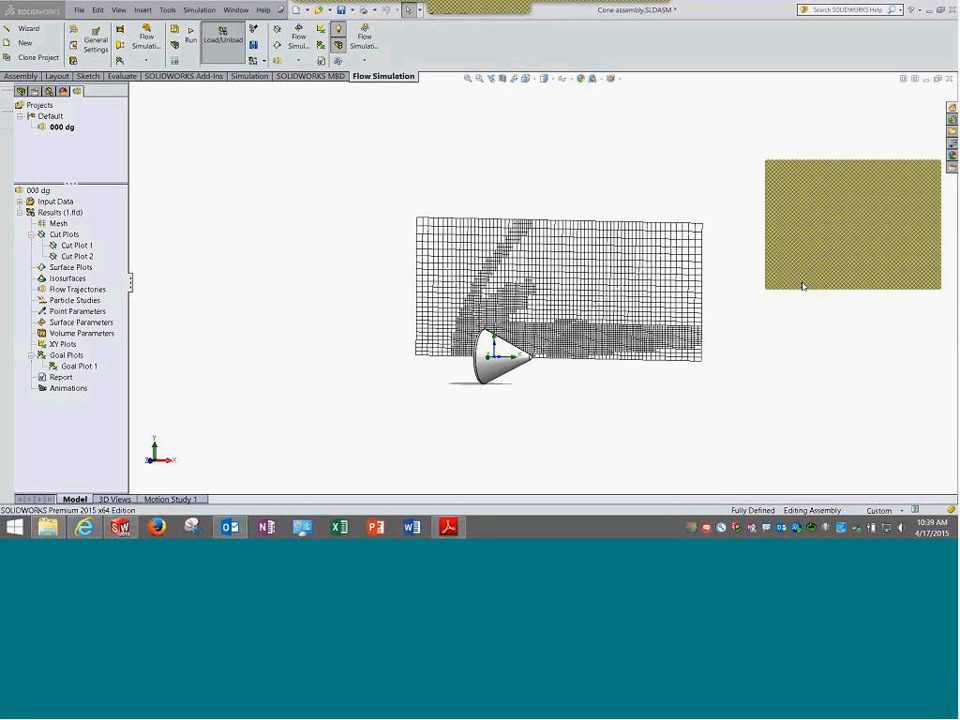
{"action": "left_click", "coordinate": [933, 172]}
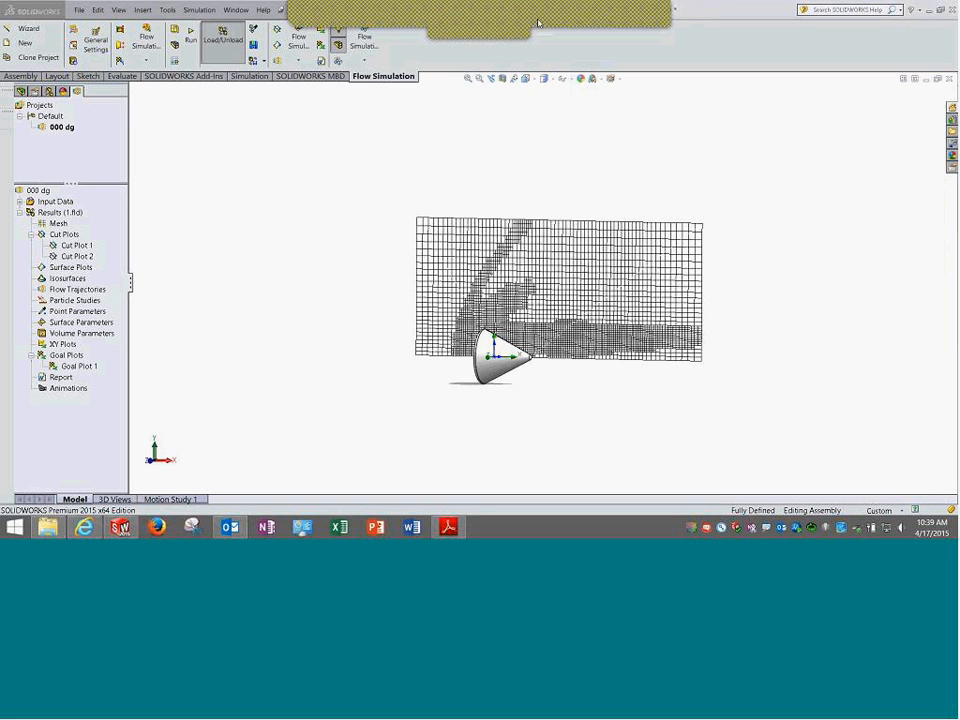
{"action": "left_click", "coordinate": [537, 21]}
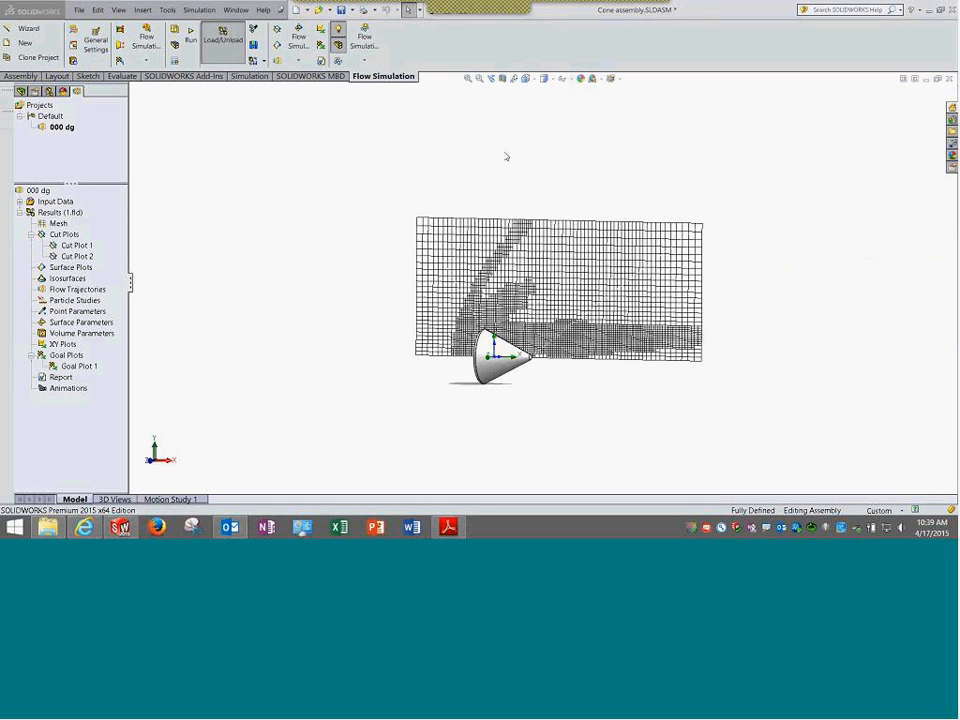
{"action": "left_click", "coordinate": [949, 79]}
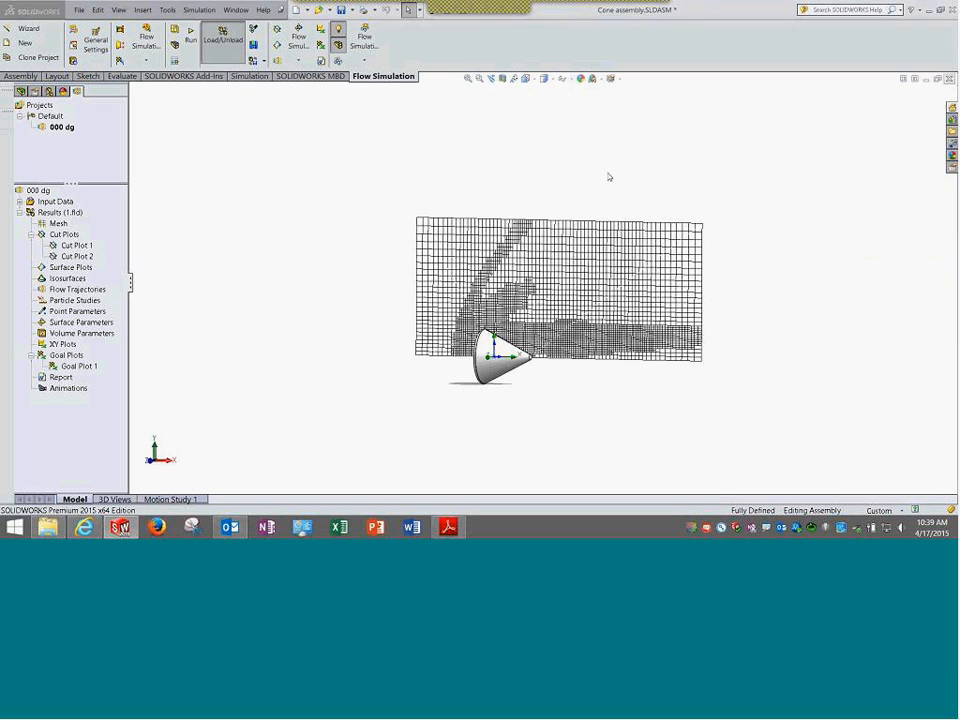
{"action": "left_click", "coordinate": [474, 239]}
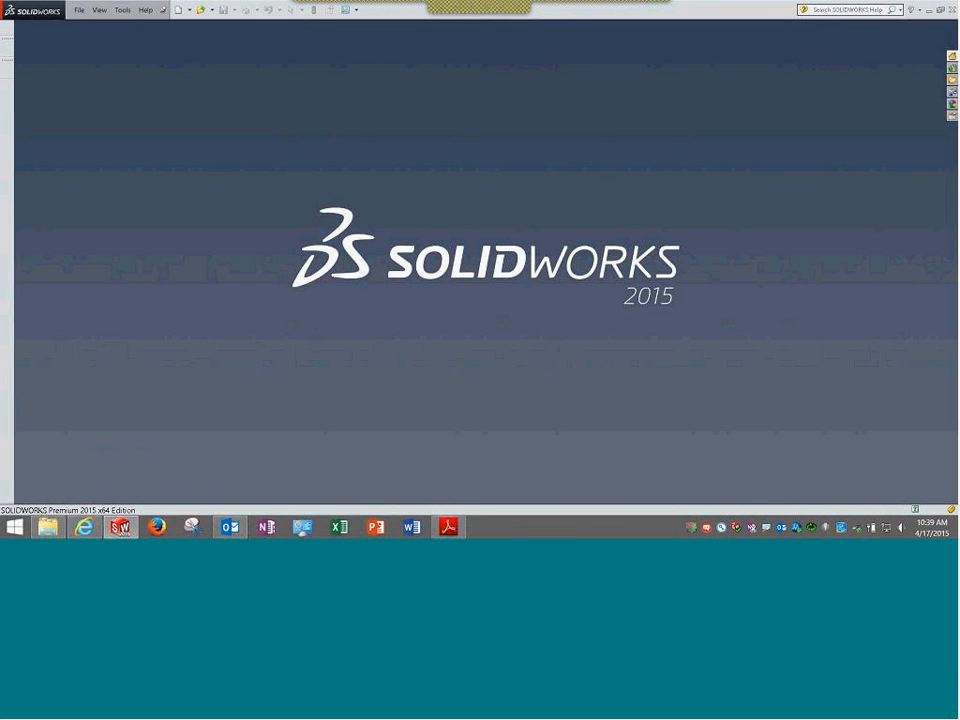
Open Billboard.SLDASM from the Case Study folder of Lesson14 in the Finished files
{"action": "left_click", "coordinate": [78, 11]}
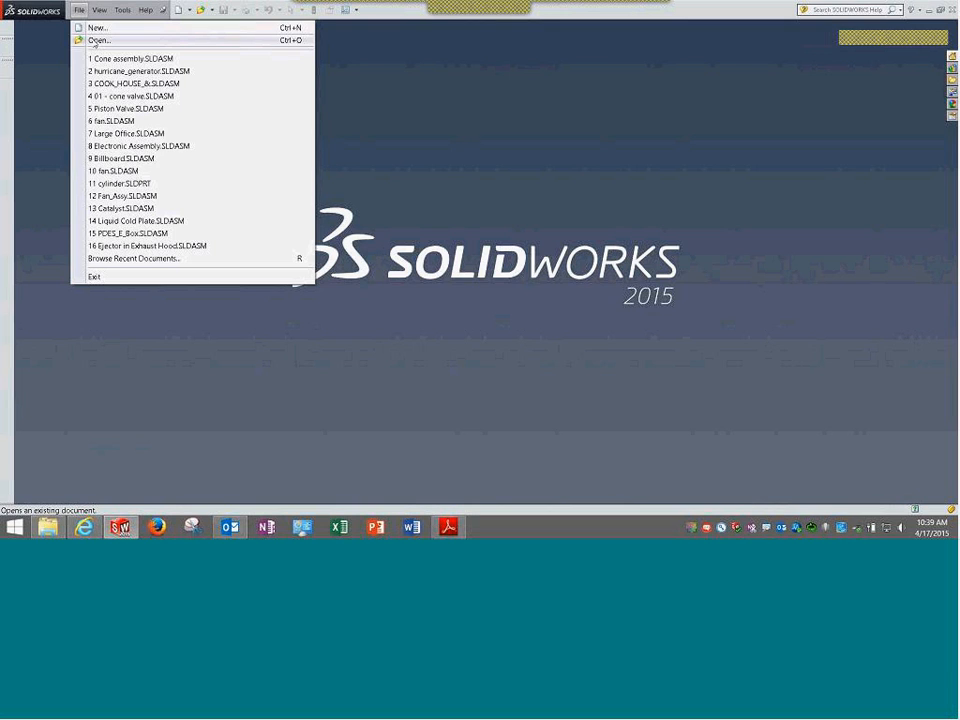
{"action": "left_click", "coordinate": [95, 41]}
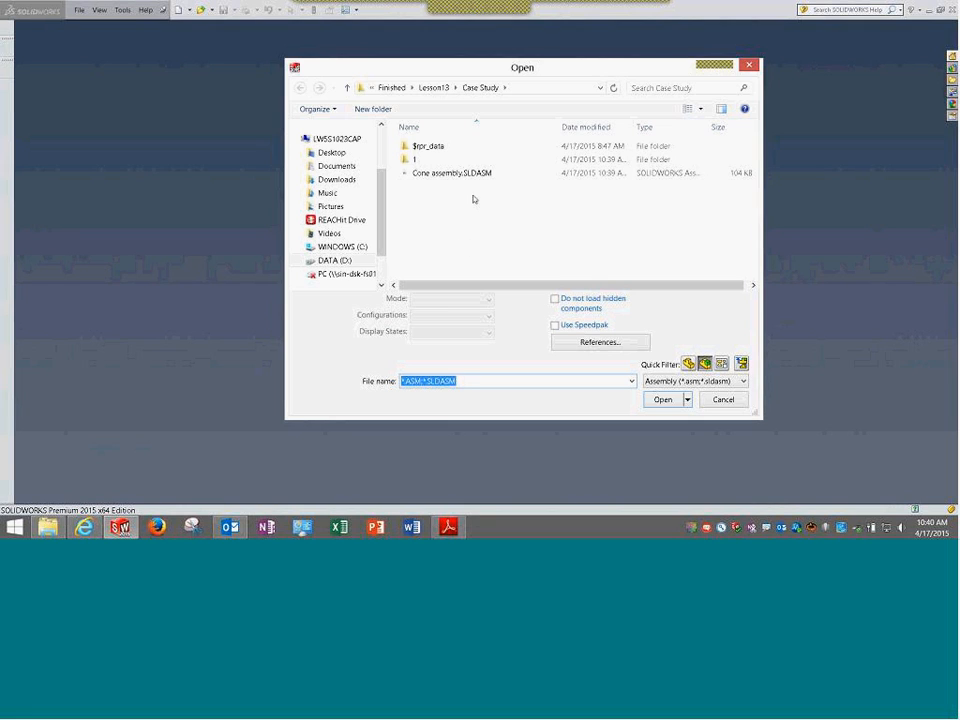
{"action": "left_click", "coordinate": [435, 89]}
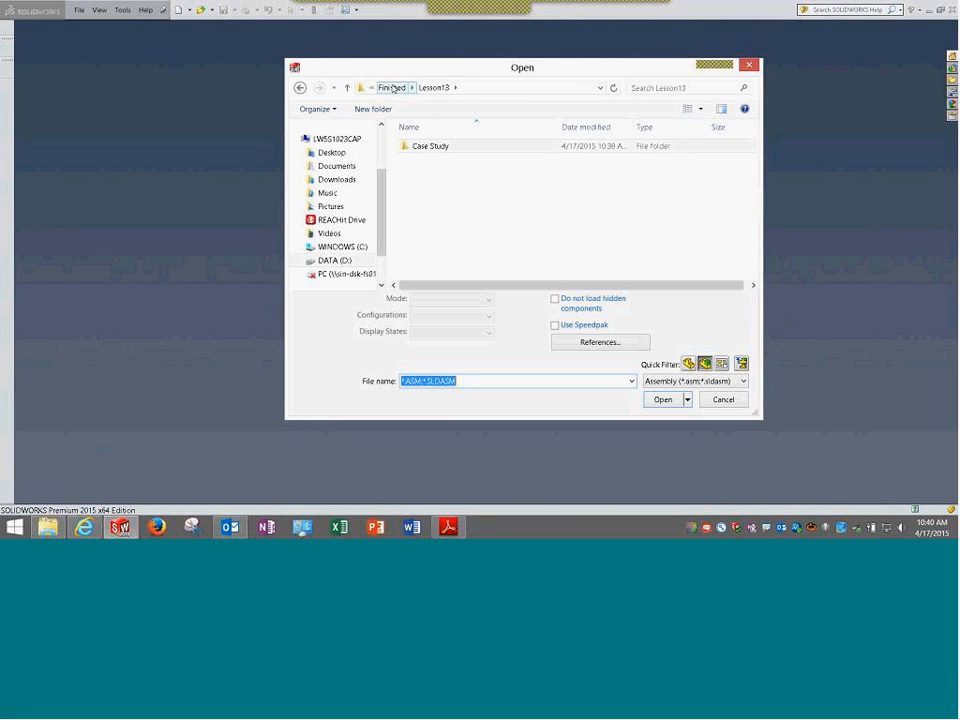
{"action": "left_click", "coordinate": [414, 89]}
{"action": "scroll", "coordinate": [437, 253], "scroll_direction": "down", "scroll_amount": 1}
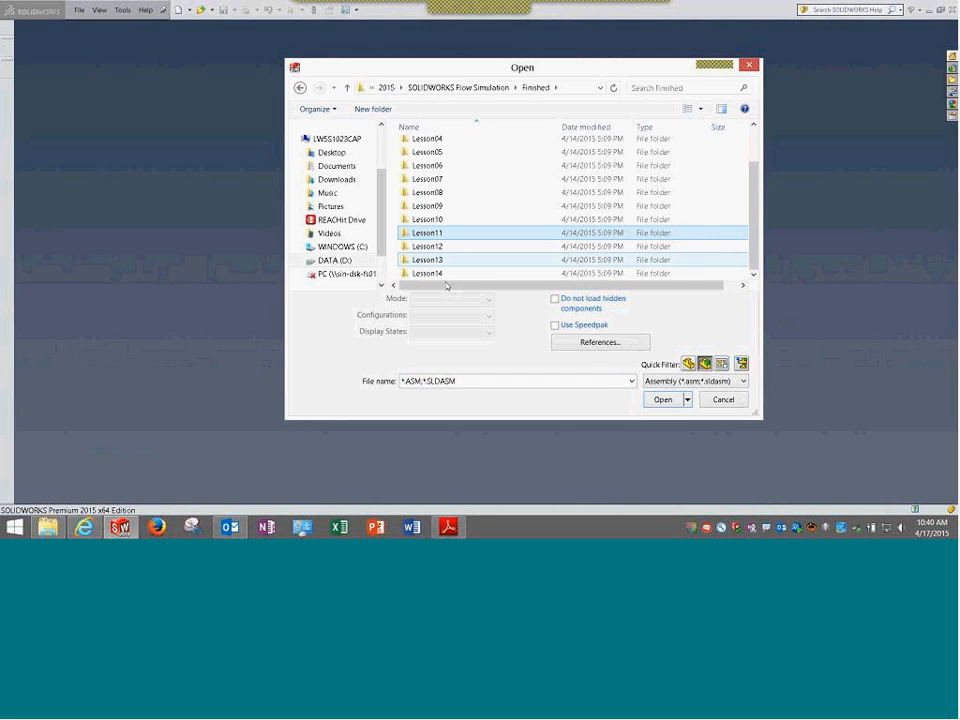
{"action": "double_click", "coordinate": [439, 273]}
{"action": "double_click", "coordinate": [432, 148]}
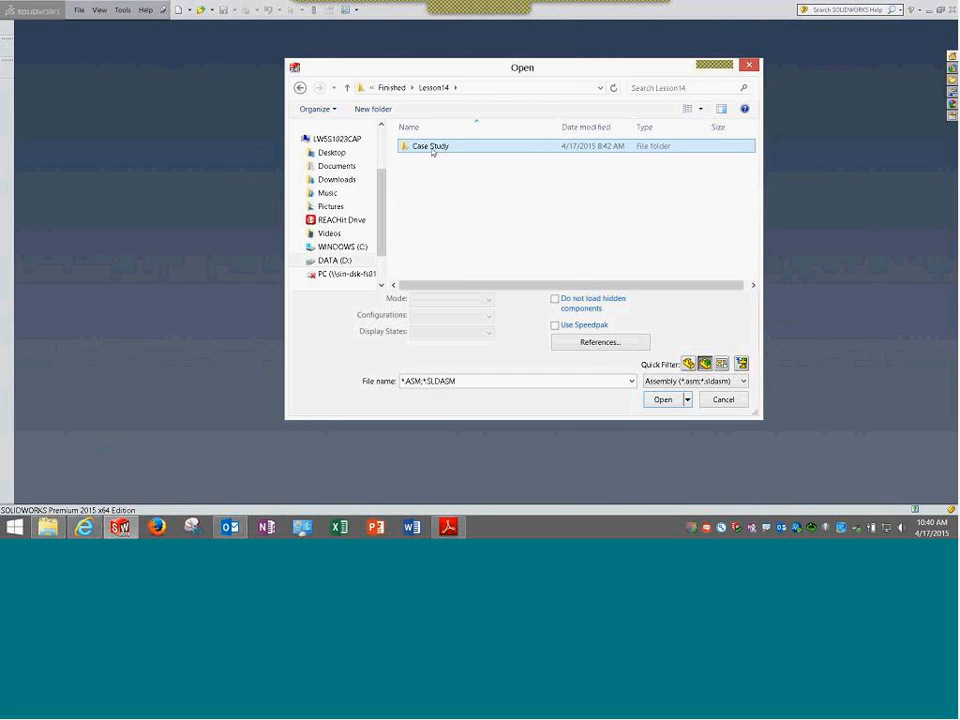
{"action": "double_click", "coordinate": [436, 176]}
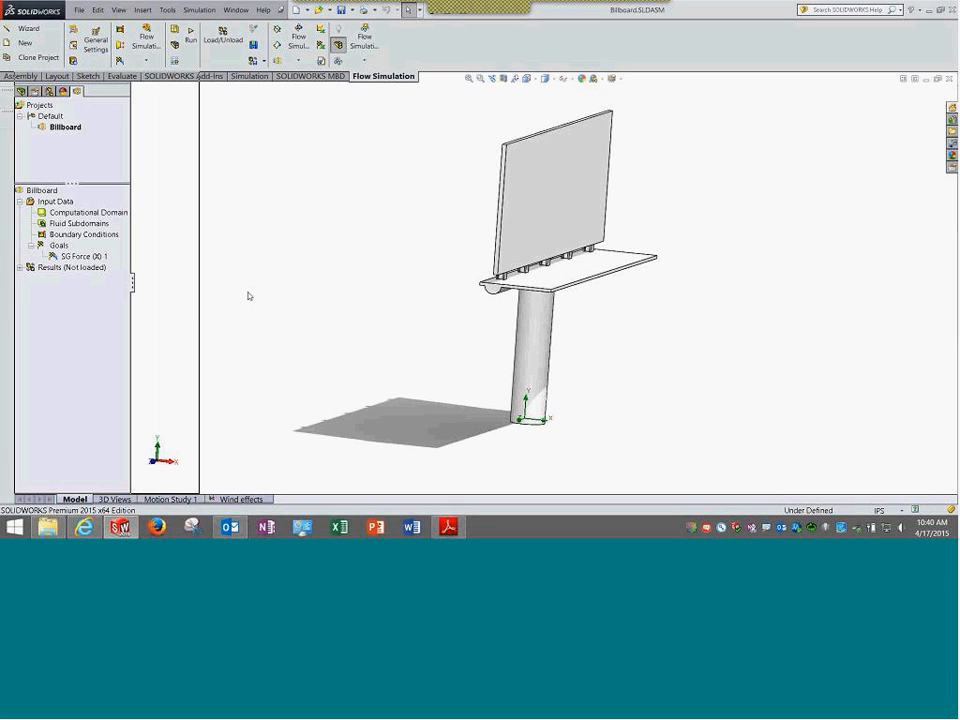
Review the Billboard project's General Settings pages for analysis type, fluids, wall conditions, and initial and ambient conditions
{"action": "middle_click_drag", "start_coordinate": [471, 197], "coordinate": [443, 211]}
{"action": "scroll", "coordinate": [448, 214], "scroll_direction": "up", "scroll_amount": 1}
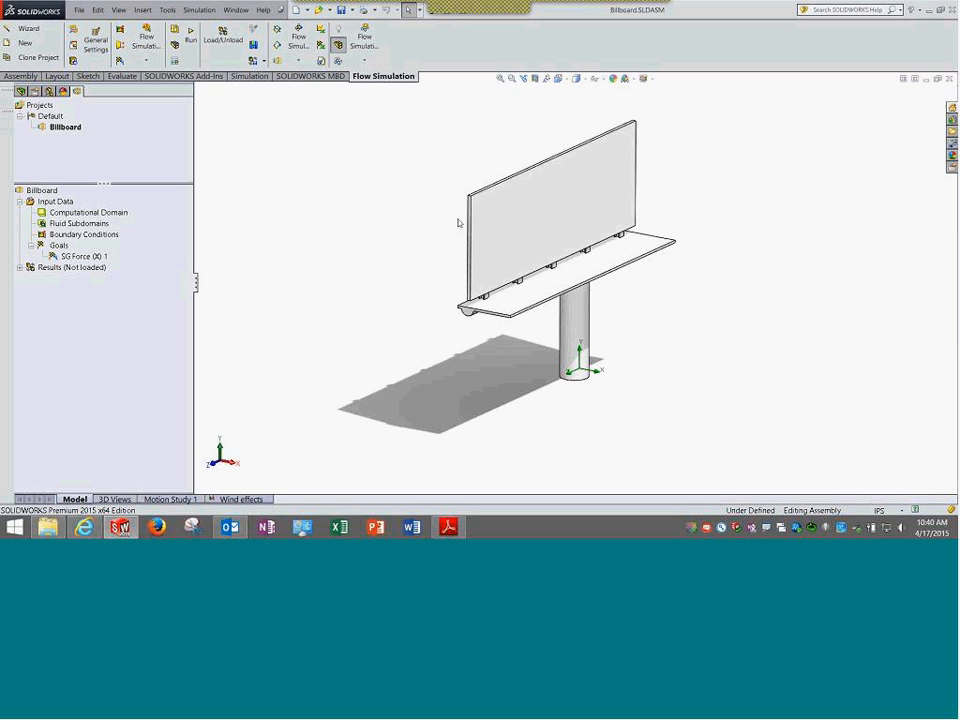
{"action": "middle_click_drag", "start_coordinate": [343, 242], "coordinate": [495, 225]}
{"action": "middle_click_drag", "start_coordinate": [420, 193], "coordinate": [350, 226]}
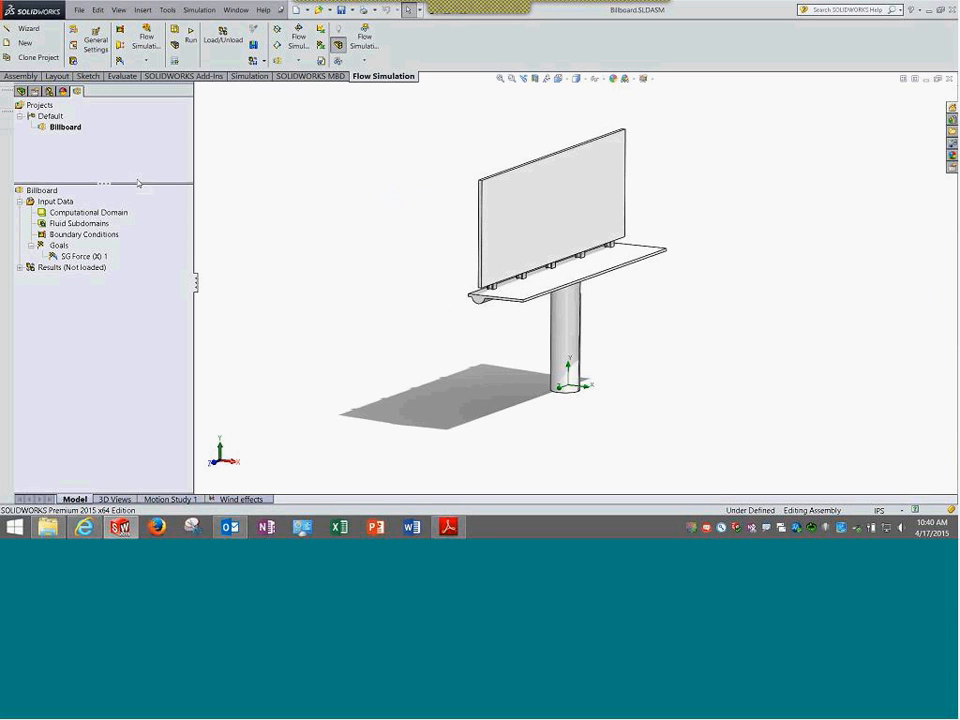
{"action": "right_click", "coordinate": [55, 201]}
{"action": "left_click", "coordinate": [103, 208]}
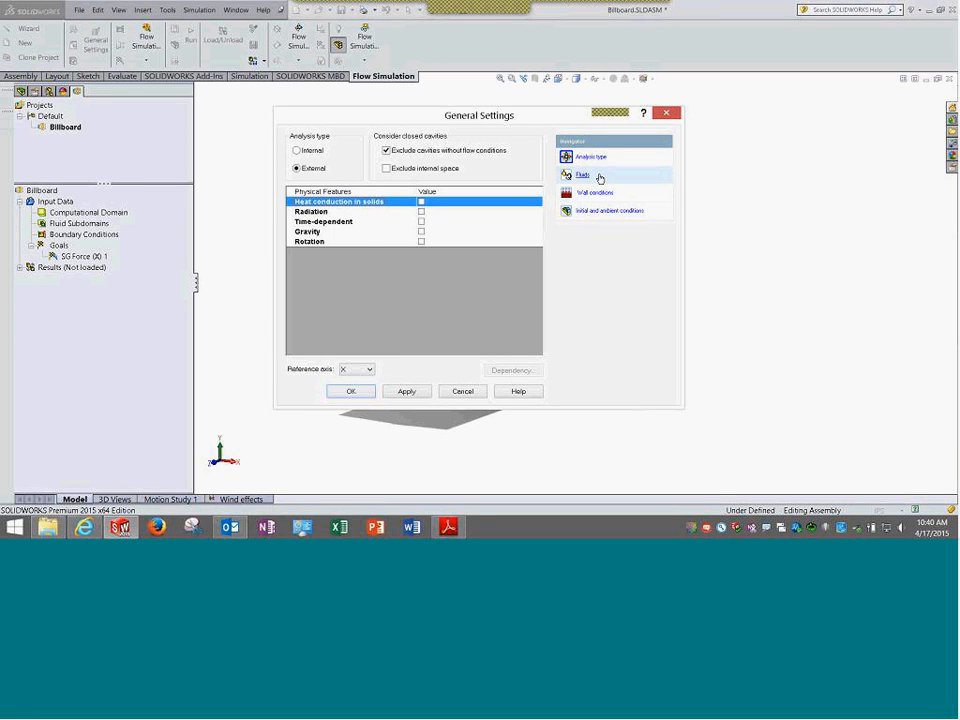
{"action": "left_click", "coordinate": [583, 175]}
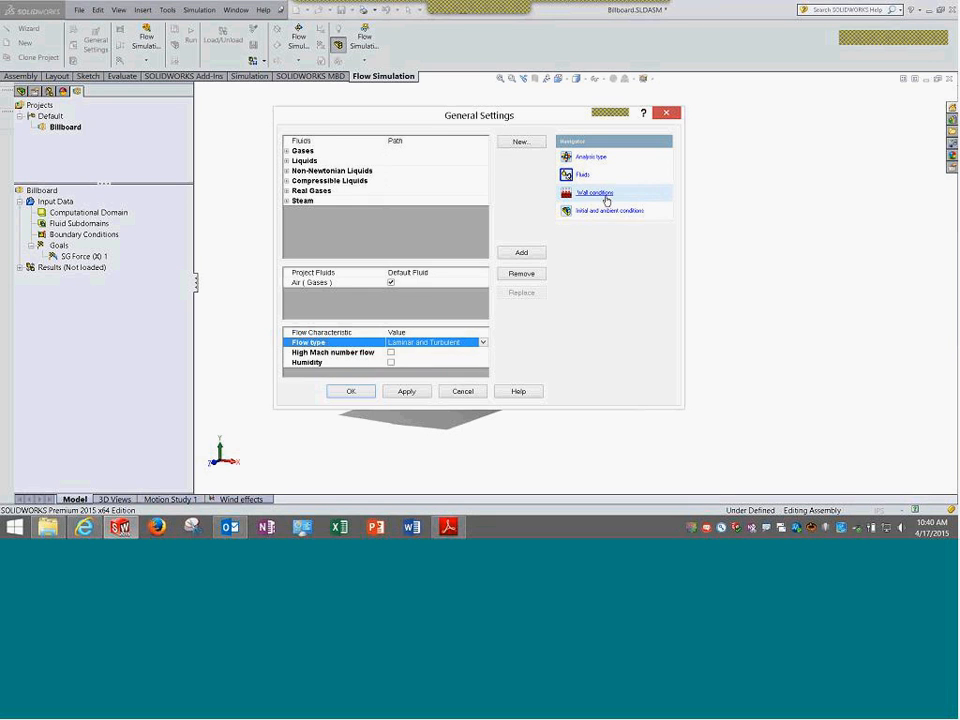
{"action": "left_click", "coordinate": [603, 193]}
{"action": "left_click", "coordinate": [611, 212]}
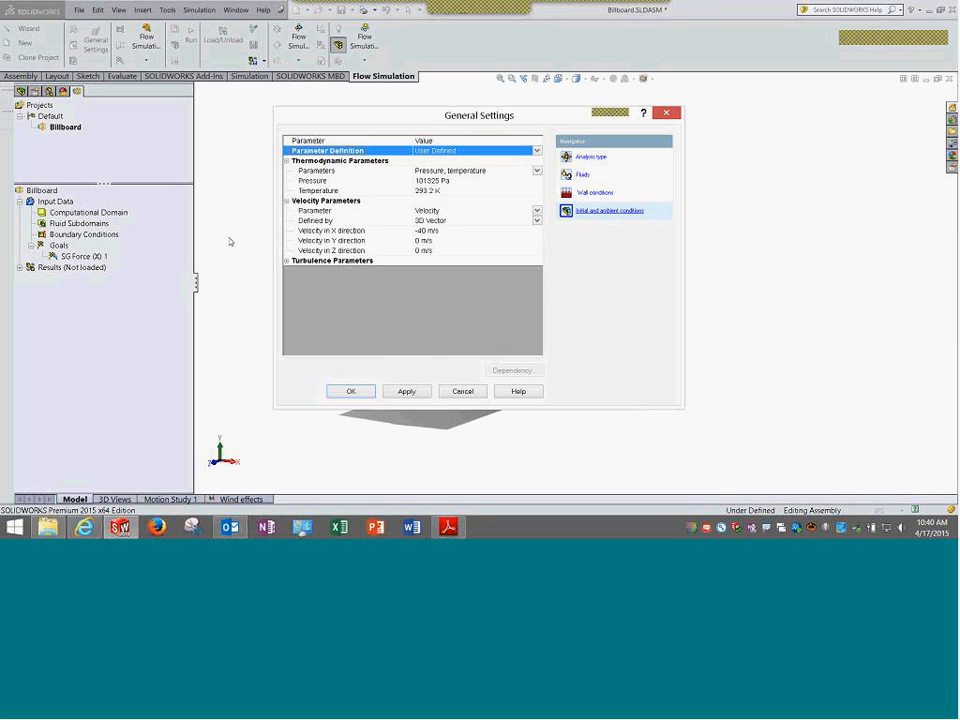
Check the ambient turbulence parameters and the X-direction velocity against the model, and close the settings without changes
{"action": "left_click", "coordinate": [287, 261]}
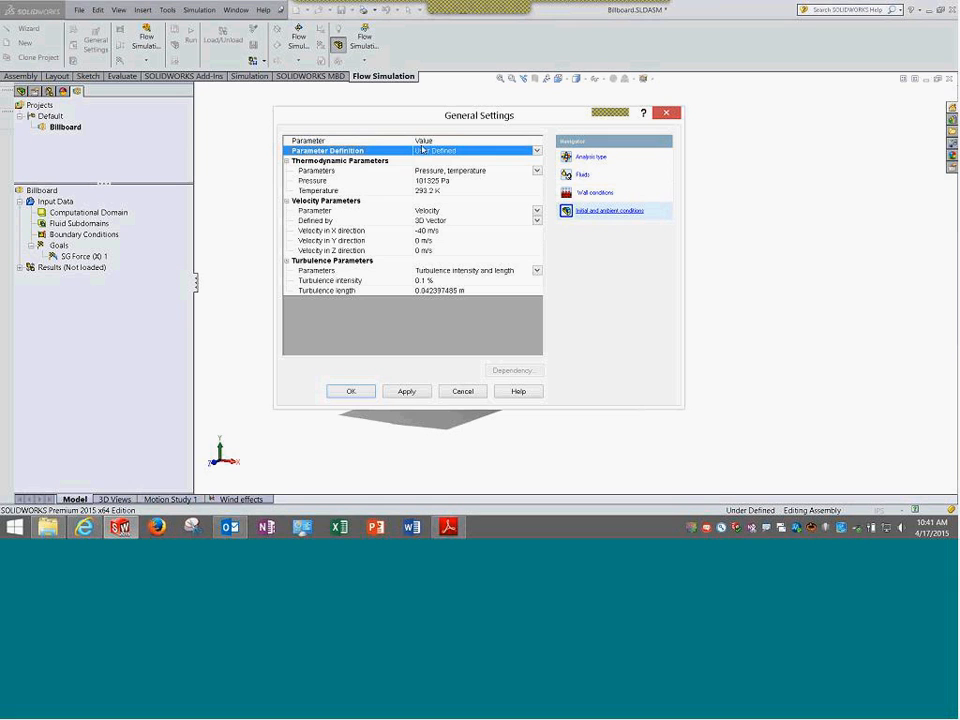
{"action": "left_click_drag", "start_coordinate": [800, 169], "coordinate": [752, 136]}
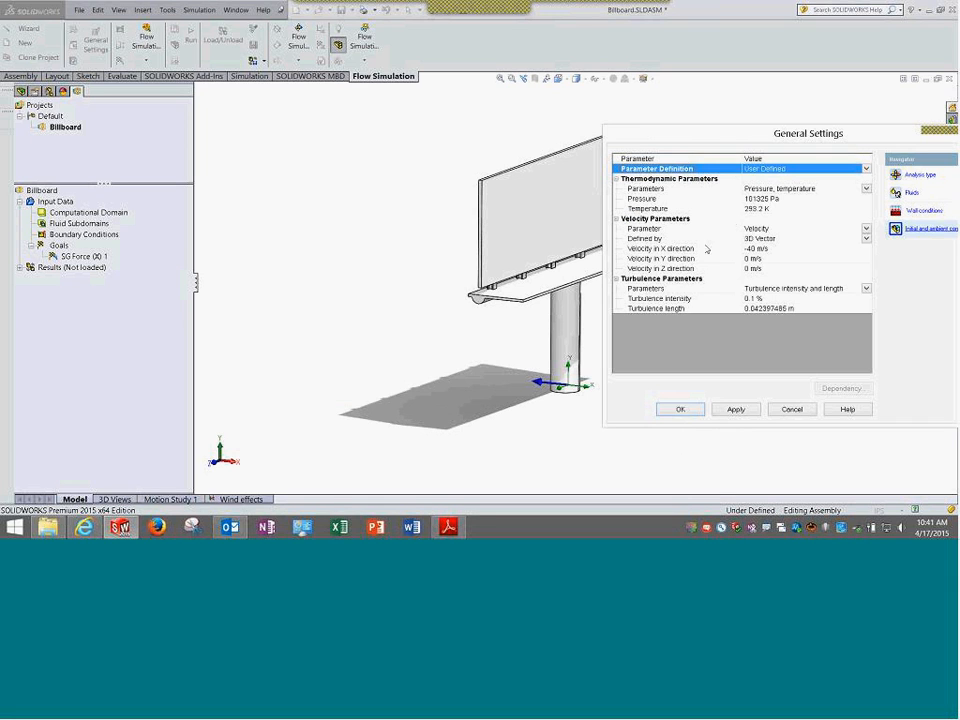
{"action": "left_click", "coordinate": [757, 249]}
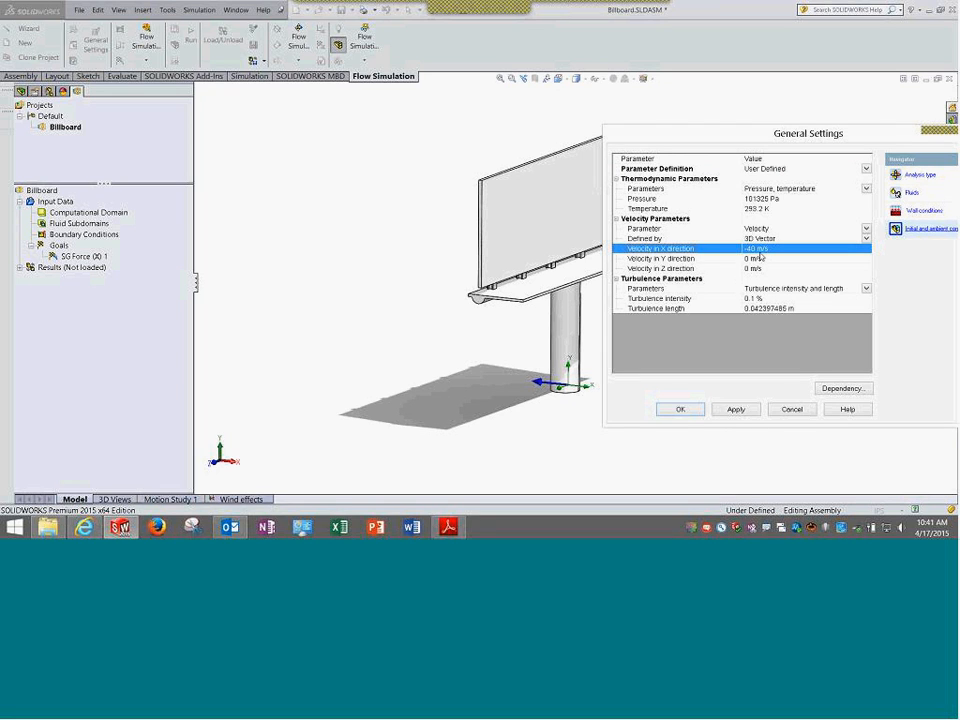
{"action": "left_click_drag", "start_coordinate": [778, 144], "coordinate": [484, 95]}
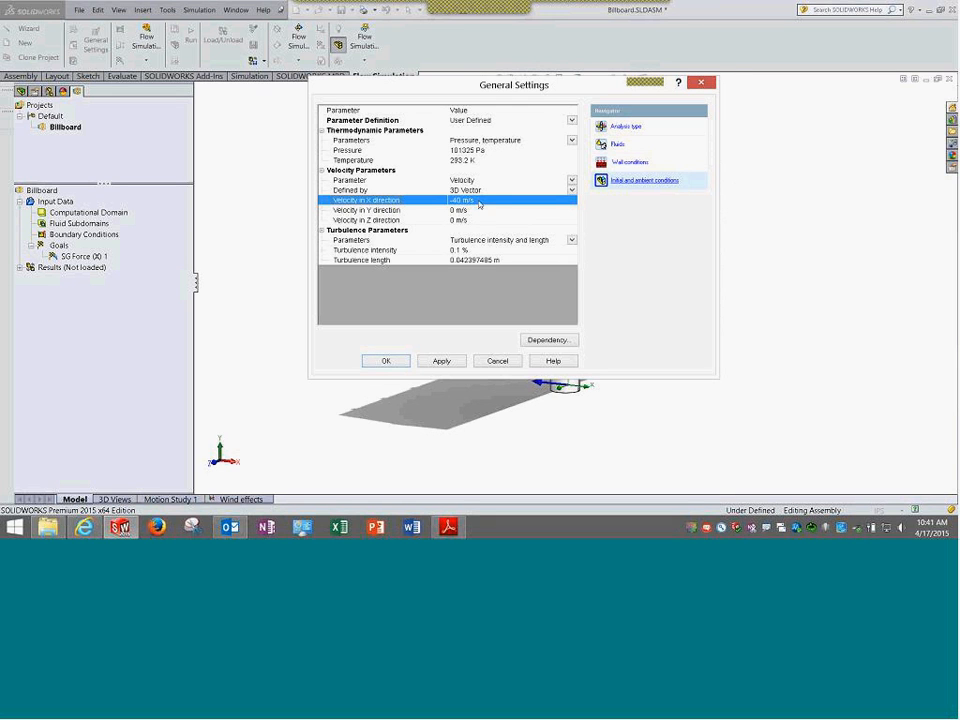
{"action": "left_click", "coordinate": [498, 361]}
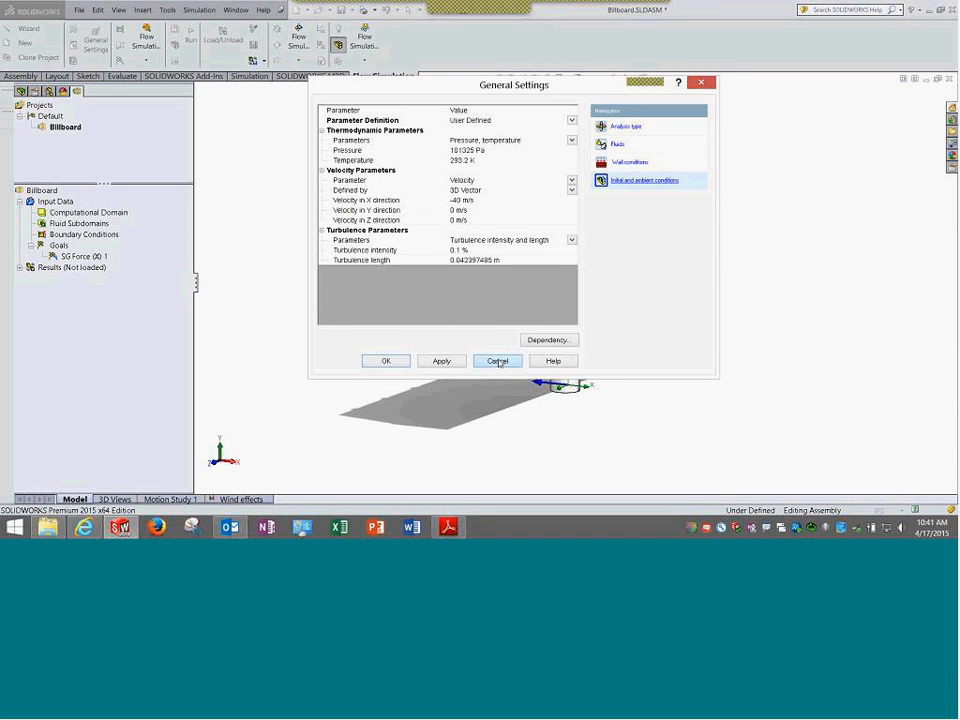
Review the X-force surface goal's definition and its selected sign face, and accept it as it is
{"action": "middle_click_drag", "start_coordinate": [345, 201], "coordinate": [358, 167]}
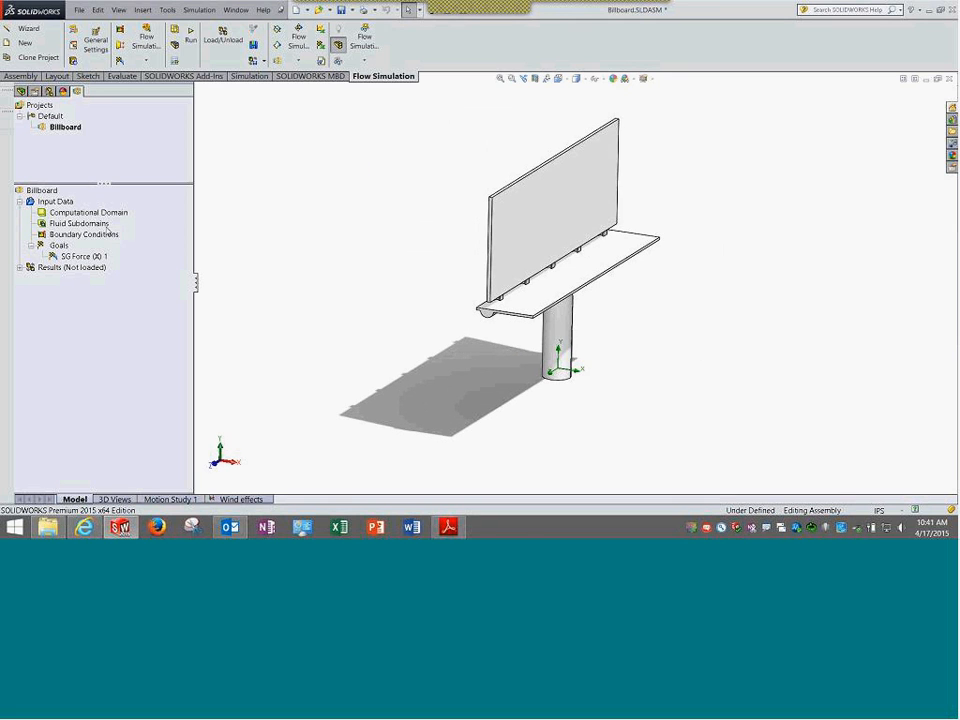
{"action": "right_click", "coordinate": [97, 257]}
{"action": "left_click", "coordinate": [135, 265]}
{"action": "middle_click_drag", "start_coordinate": [465, 355], "coordinate": [500, 245]}
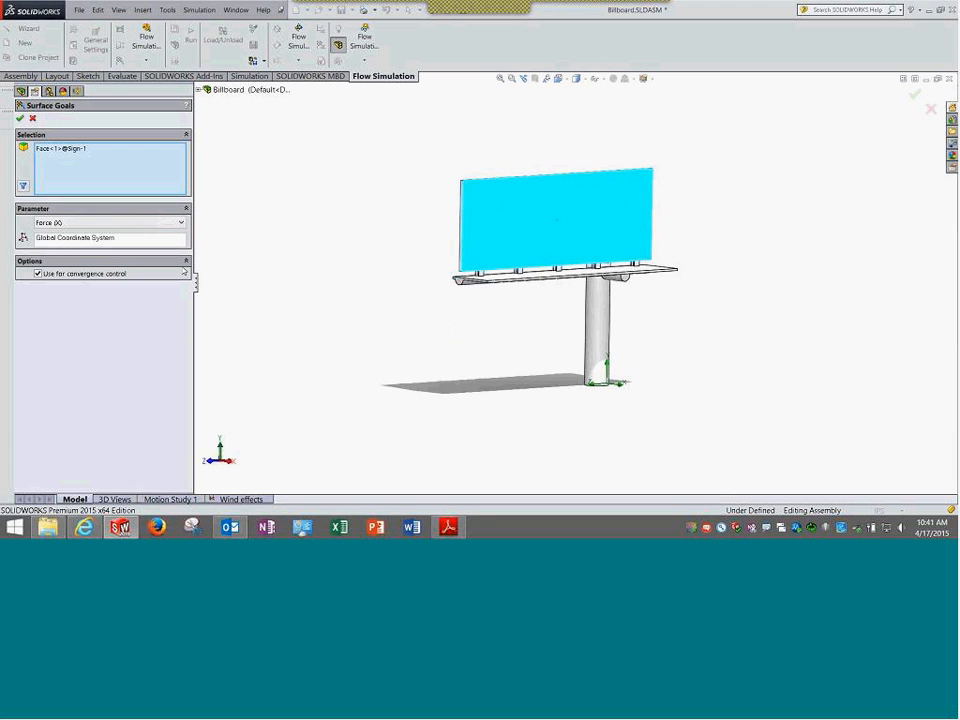
{"action": "left_click", "coordinate": [20, 118]}
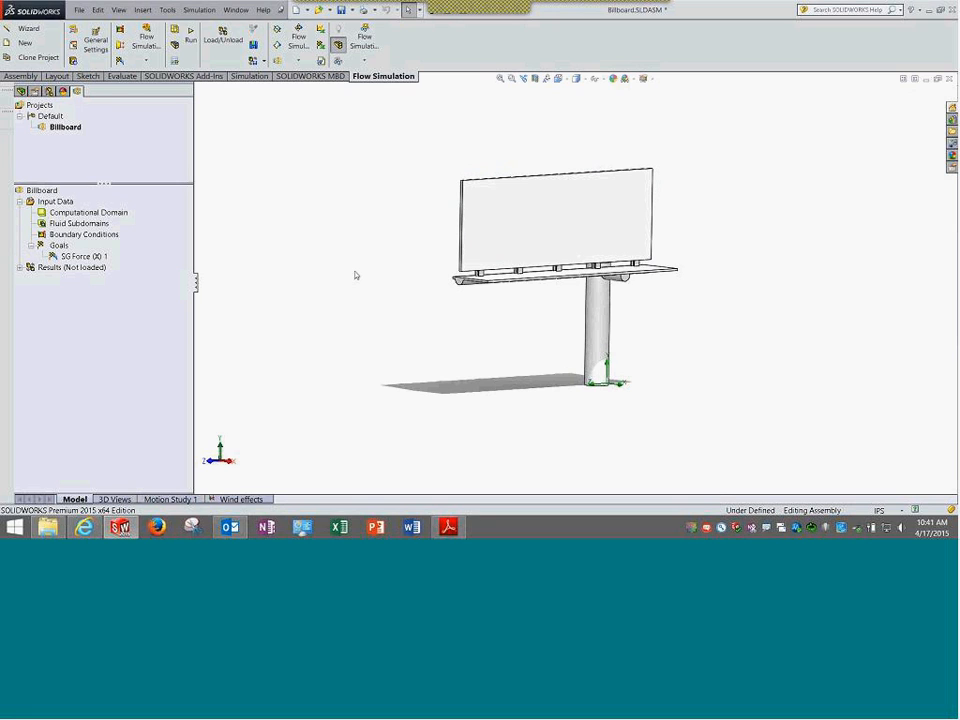
{"action": "scroll", "coordinate": [595, 245], "scroll_direction": "down", "scroll_amount": 3}
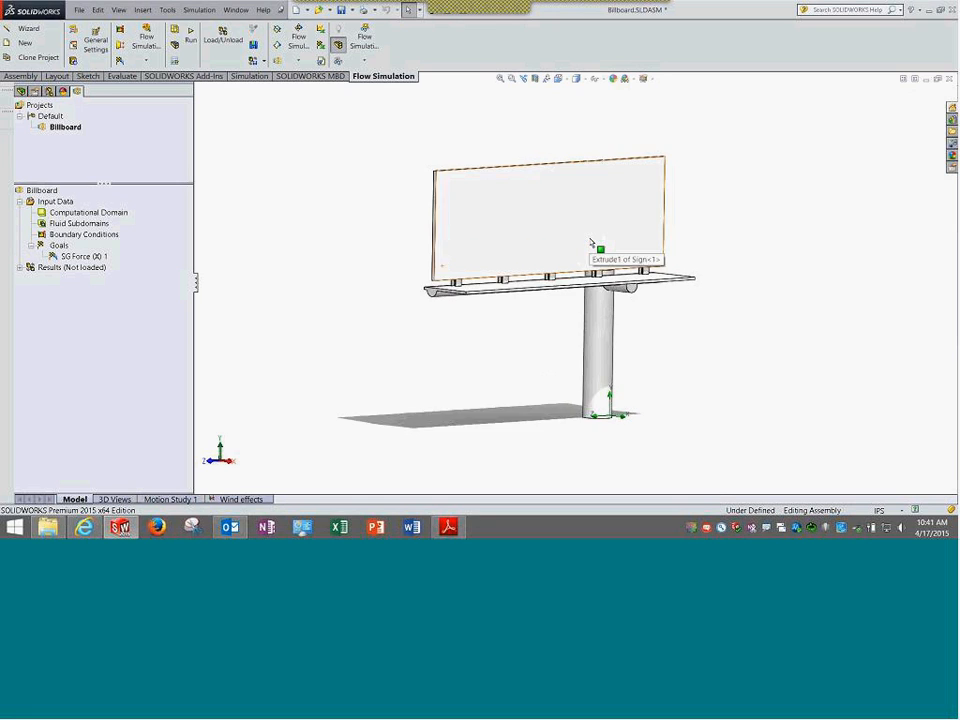
{"action": "left_click", "coordinate": [493, 214]}
{"action": "left_click", "coordinate": [336, 266]}
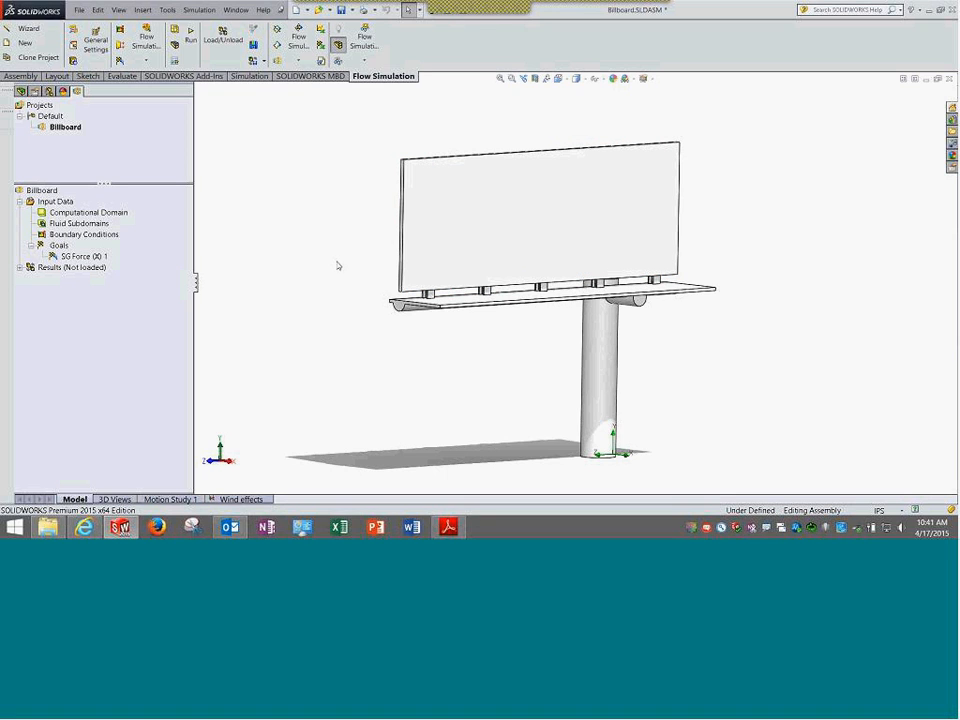
Load the Billboard project's results and show Cut Plot 1
{"action": "left_click", "coordinate": [19, 267]}
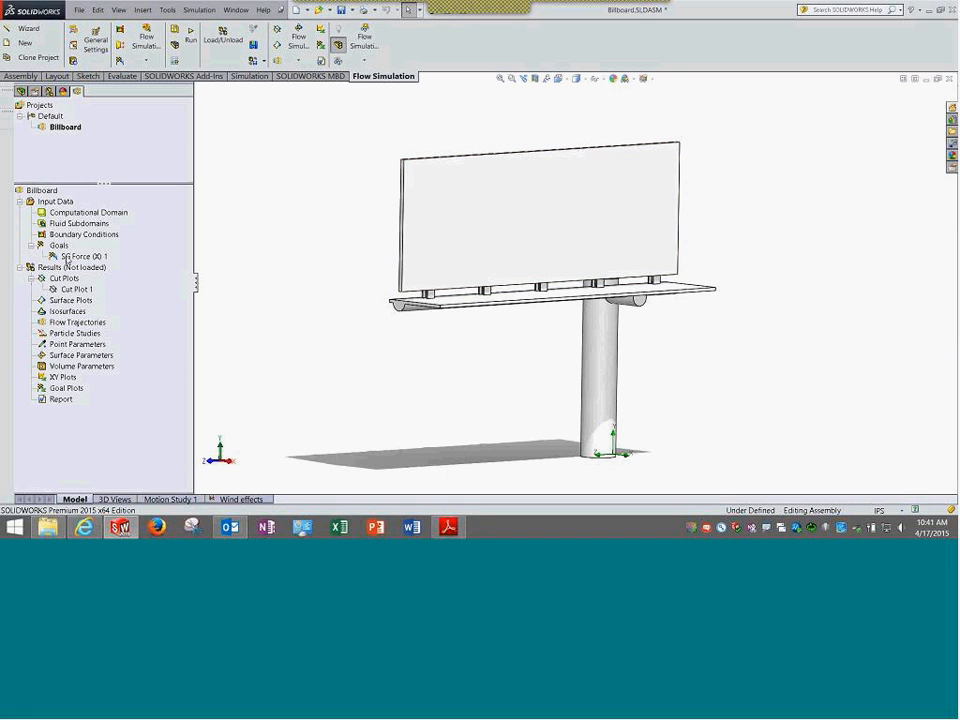
{"action": "right_click", "coordinate": [78, 289]}
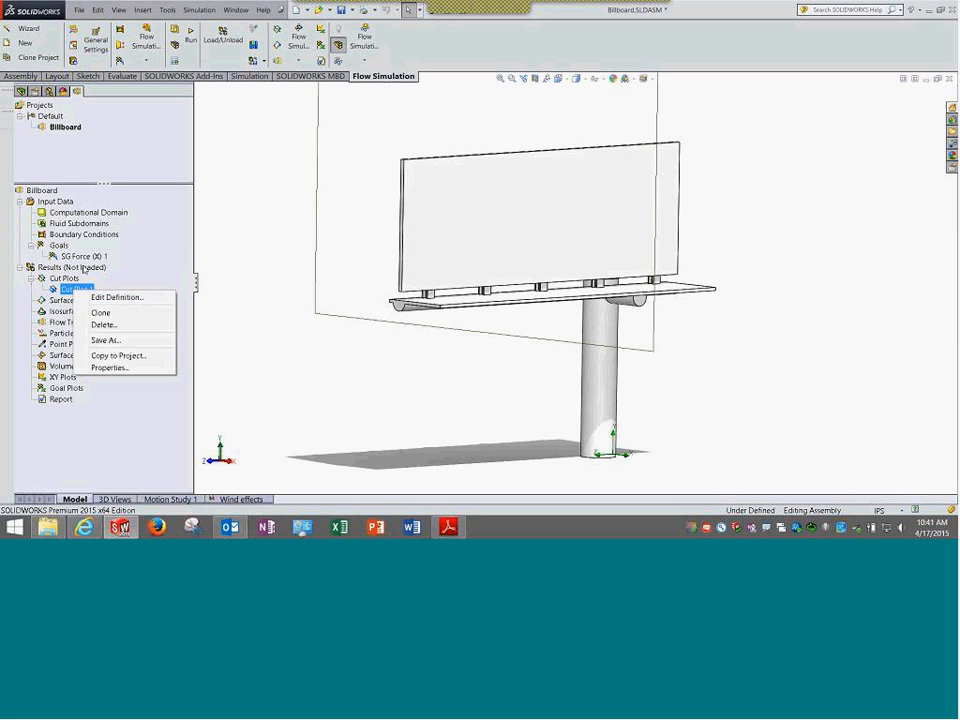
{"action": "right_click", "coordinate": [88, 267]}
{"action": "left_click", "coordinate": [97, 270]}
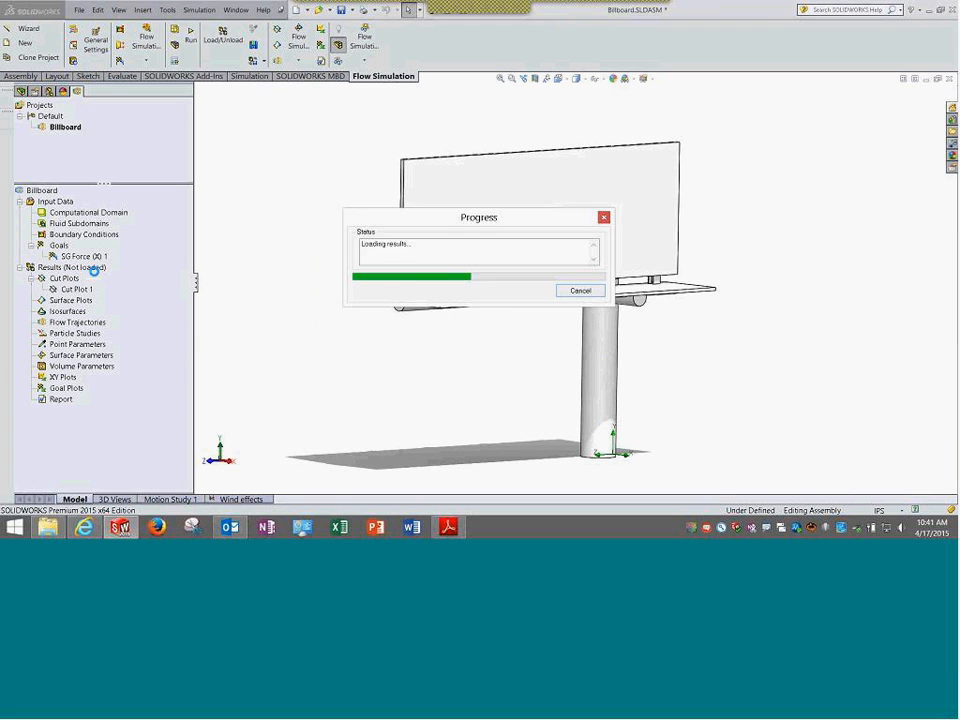
{"action": "right_click", "coordinate": [78, 301]}
{"action": "left_click", "coordinate": [160, 321]}
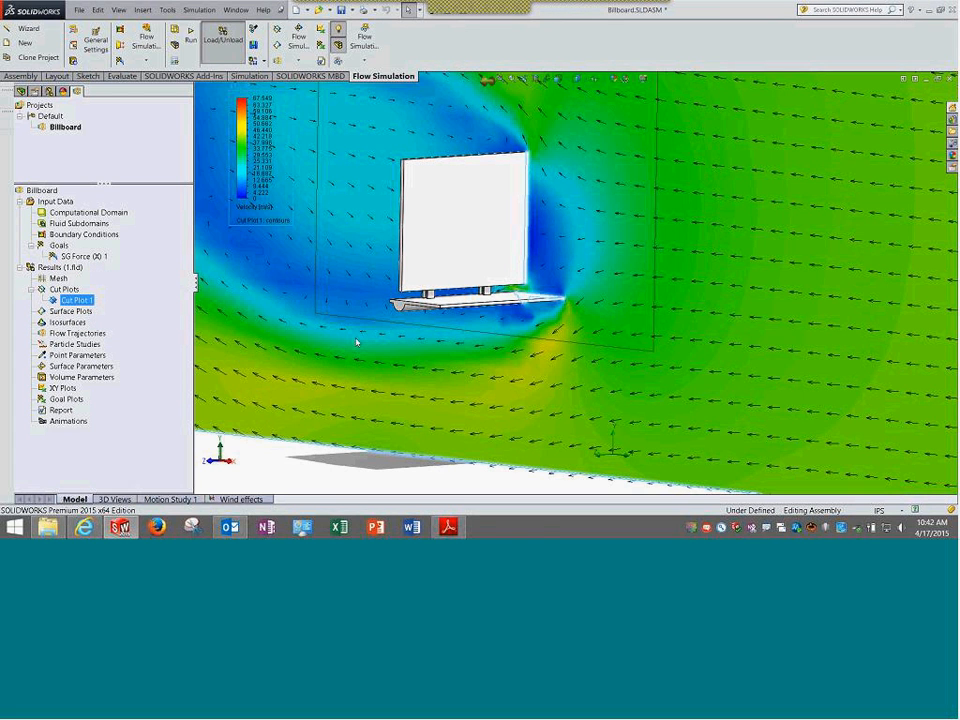
View the whole velocity cut plot from the front
{"action": "left_click", "coordinate": [356, 342]}
{"action": "scroll", "coordinate": [356, 342], "scroll_direction": "up", "scroll_amount": 6}
{"action": "middle_click_drag", "start_coordinate": [600, 356], "coordinate": [682, 340]}
{"action": "middle_click_drag", "start_coordinate": [600, 394], "coordinate": [325, 392]}
{"action": "key", "text": "ctrl+1"}
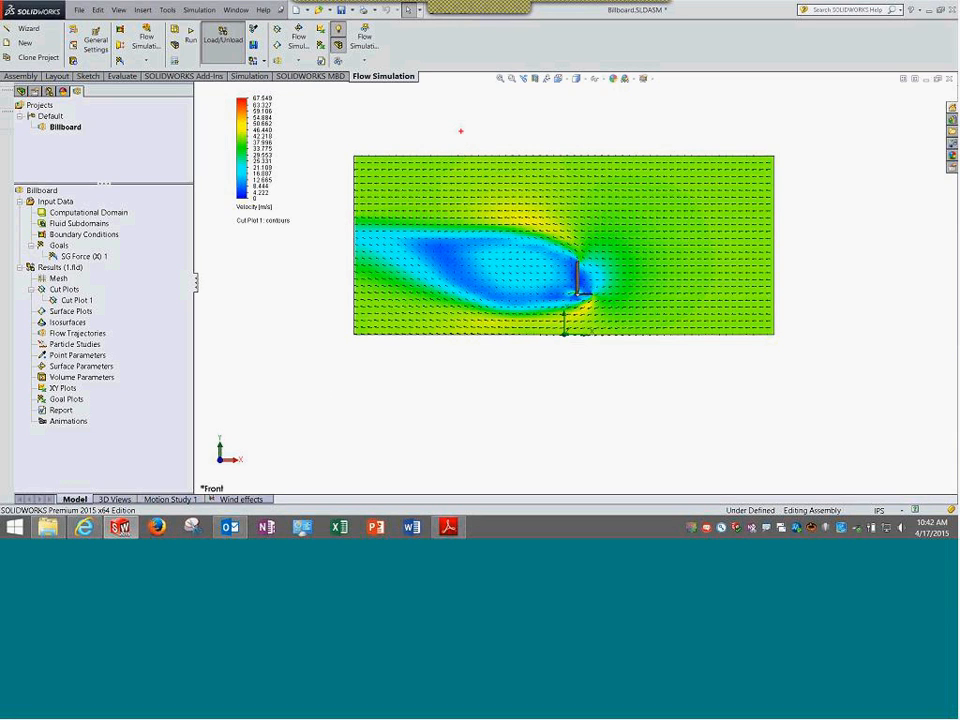
Mark up the cut plot in red around the billboard, wake outlet, upstream flow and possible domain limits, and clear the markings
{"action": "mouse_move", "coordinate": [583, 246]}
{"action": "left_mouse_down"}
{"action": "mouse_move", "coordinate": [580, 297]}
{"action": "mouse_move", "coordinate": [588, 235]}
{"action": "left_mouse_up"}
{"action": "left_click_drag", "start_coordinate": [467, 142], "coordinate": [485, 382]}
{"action": "mouse_move", "coordinate": [435, 190]}
{"action": "left_mouse_down"}
{"action": "mouse_move", "coordinate": [362, 182]}
{"action": "mouse_move", "coordinate": [470, 308]}
{"action": "left_mouse_up"}
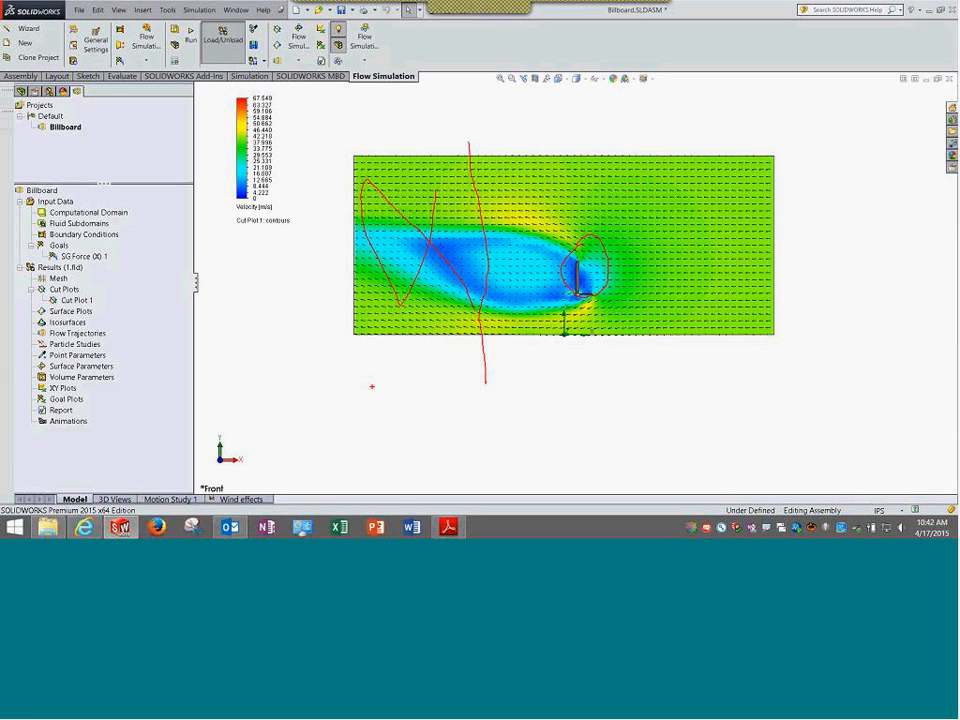
{"action": "mouse_move", "coordinate": [335, 237]}
{"action": "left_mouse_down"}
{"action": "mouse_move", "coordinate": [400, 225]}
{"action": "mouse_move", "coordinate": [395, 262]}
{"action": "mouse_move", "coordinate": [270, 268]}
{"action": "mouse_move", "coordinate": [320, 286]}
{"action": "left_mouse_up"}
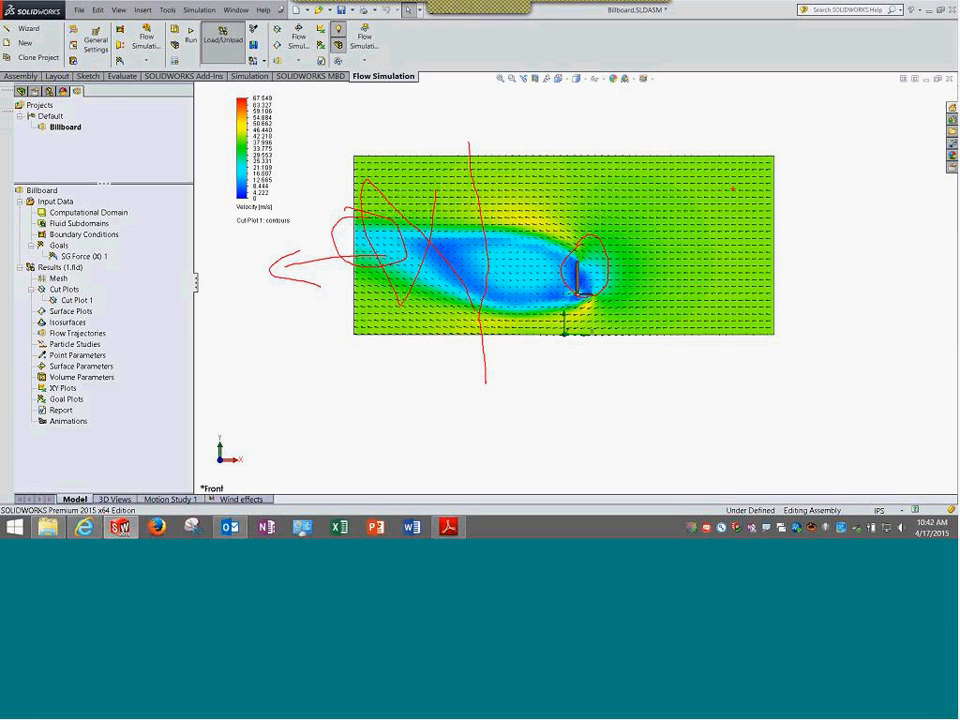
{"action": "mouse_move", "coordinate": [717, 130]}
{"action": "left_mouse_down"}
{"action": "mouse_move", "coordinate": [665, 189]}
{"action": "mouse_move", "coordinate": [739, 359]}
{"action": "mouse_move", "coordinate": [803, 185]}
{"action": "mouse_move", "coordinate": [720, 133]}
{"action": "left_mouse_up"}
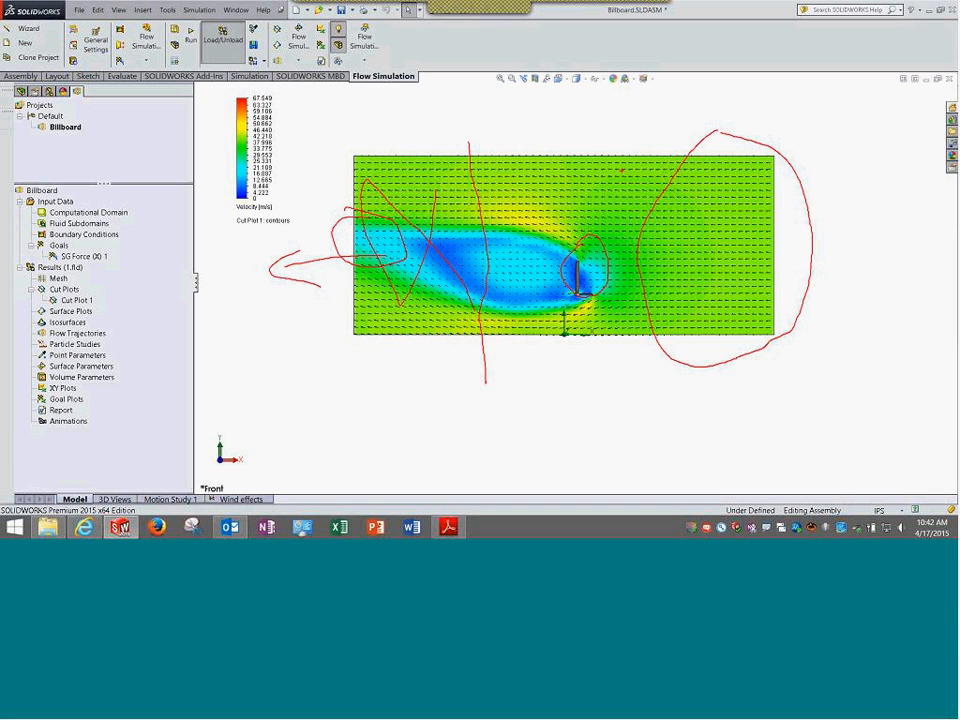
{"action": "left_click_drag", "start_coordinate": [614, 190], "coordinate": [628, 320]}
{"action": "left_click_drag", "start_coordinate": [326, 177], "coordinate": [823, 172]}
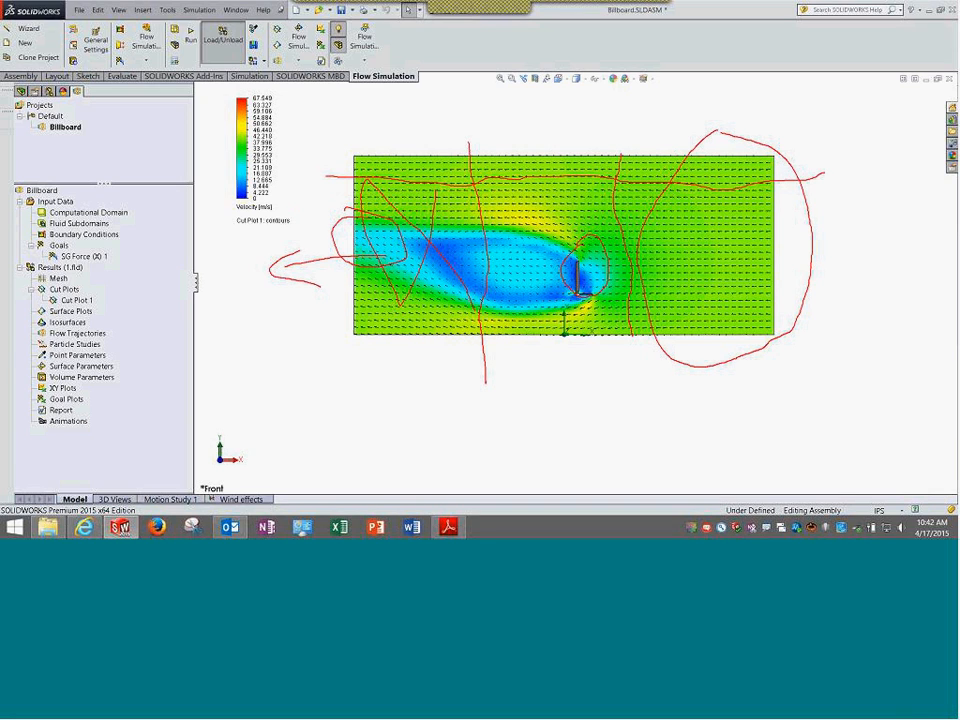
{"action": "mouse_move", "coordinate": [531, 201]}
{"action": "left_mouse_down"}
{"action": "mouse_move", "coordinate": [626, 335]}
{"action": "mouse_move", "coordinate": [455, 270]}
{"action": "left_mouse_up"}
{"action": "key", "text": "Escape"}
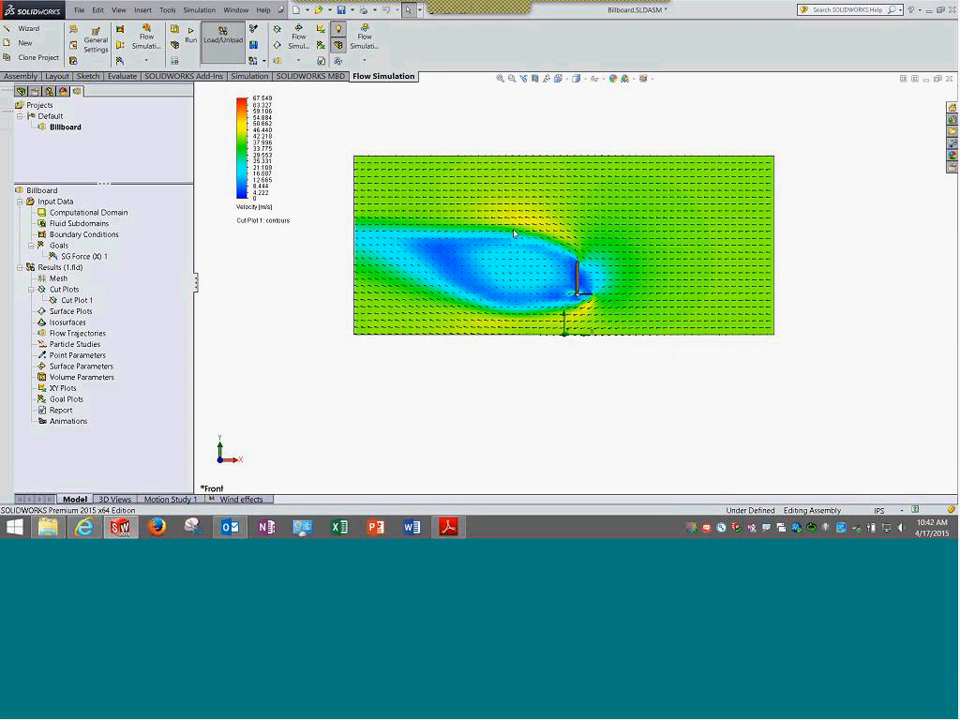
Edit Cut Plot 1 to set its offset from the Front Plane to 0 m, and move the velocity legend clear of the plot
{"action": "mouse_move", "coordinate": [544, 168]}
{"action": "middle_mouse_down"}
{"action": "mouse_move", "coordinate": [452, 231]}
{"action": "mouse_move", "coordinate": [469, 221]}
{"action": "mouse_move", "coordinate": [494, 228]}
{"action": "mouse_move", "coordinate": [440, 238]}
{"action": "middle_mouse_up"}
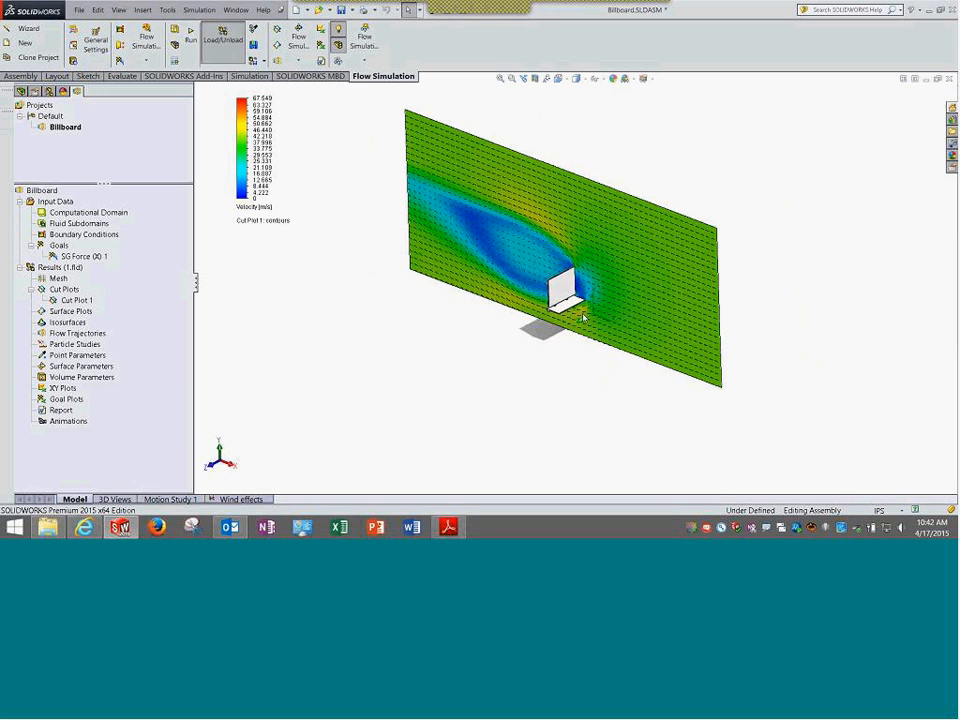
{"action": "left_click", "coordinate": [70, 300]}
{"action": "right_click", "coordinate": [64, 300]}
{"action": "left_click", "coordinate": [100, 309]}
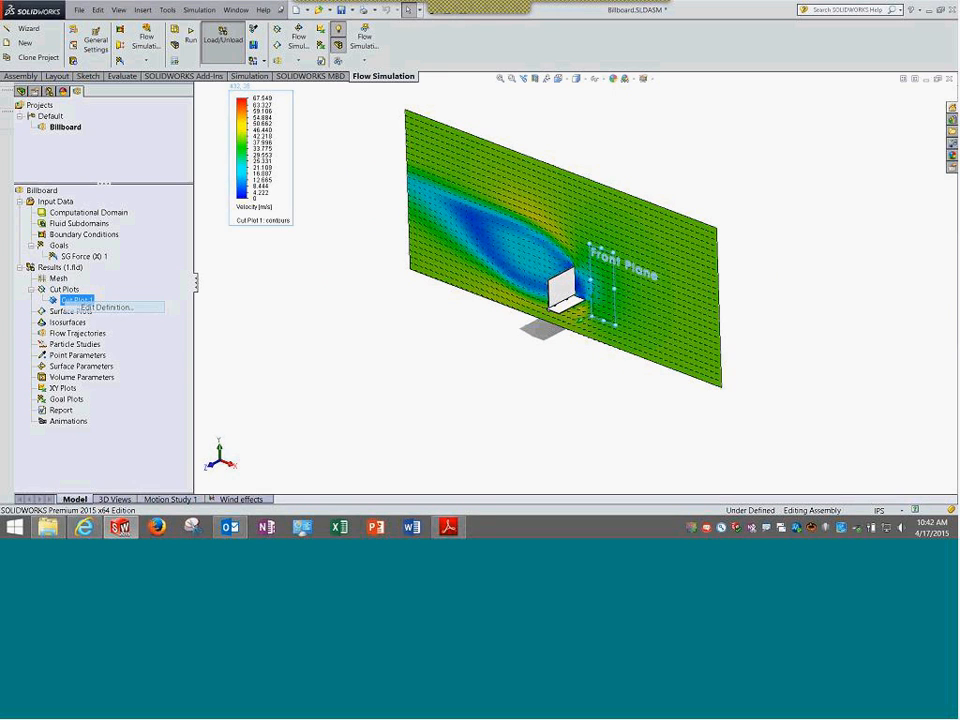
{"action": "left_click_drag", "start_coordinate": [561, 249], "coordinate": [436, 186]}
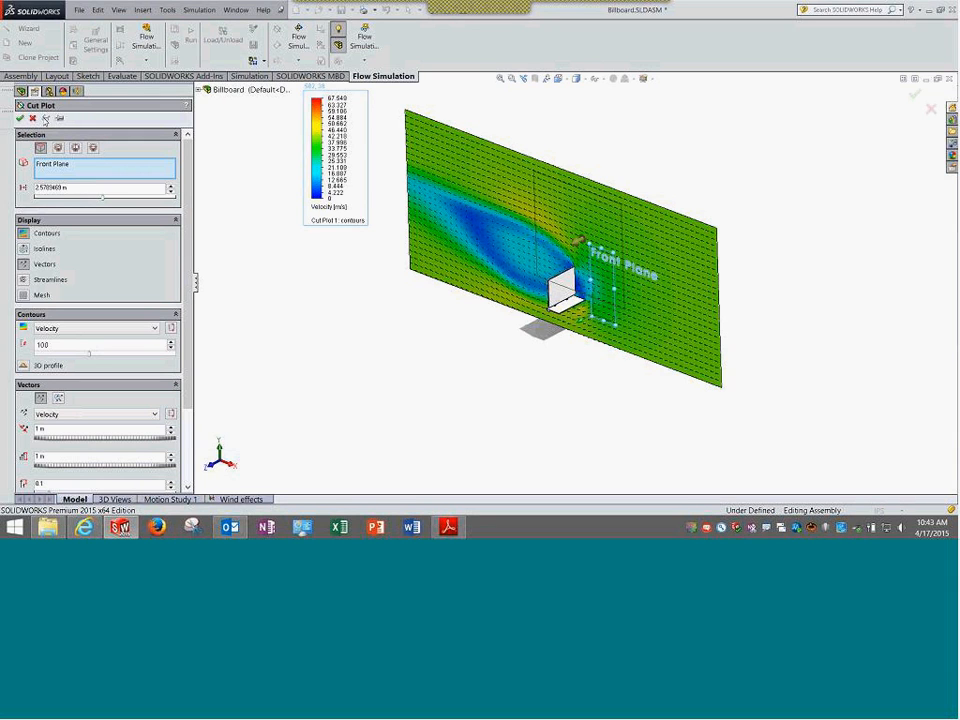
{"action": "mouse_move", "coordinate": [497, 326]}
{"action": "middle_mouse_down"}
{"action": "mouse_move", "coordinate": [488, 341]}
{"action": "mouse_move", "coordinate": [489, 323]}
{"action": "middle_mouse_up"}
{"action": "left_click_drag", "start_coordinate": [577, 250], "coordinate": [586, 245]}
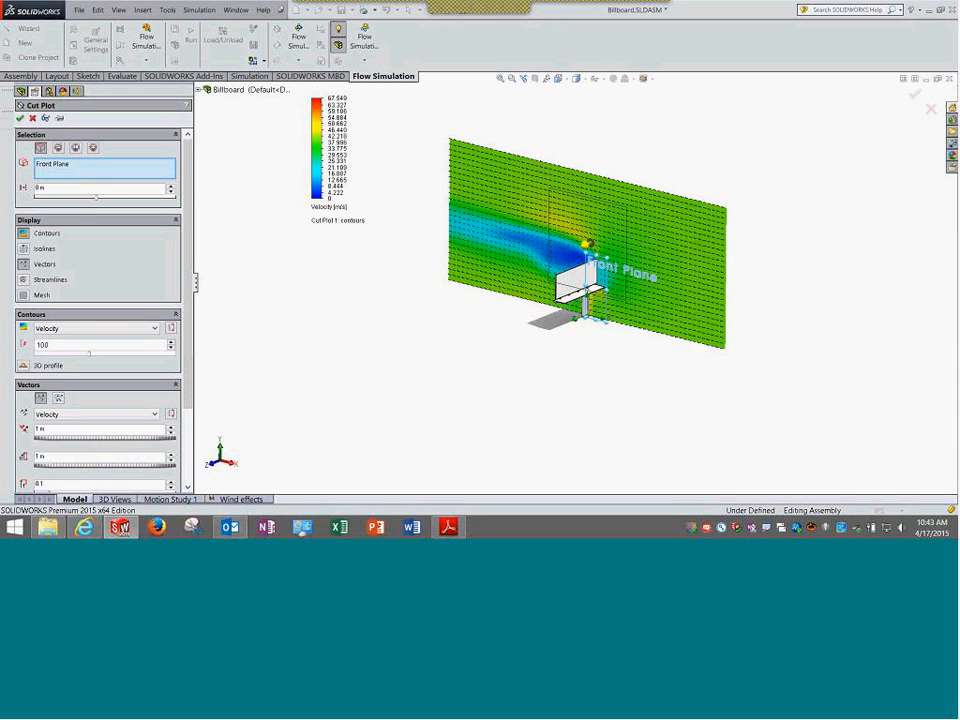
{"action": "left_click", "coordinate": [43, 118]}
{"action": "left_click", "coordinate": [19, 118]}
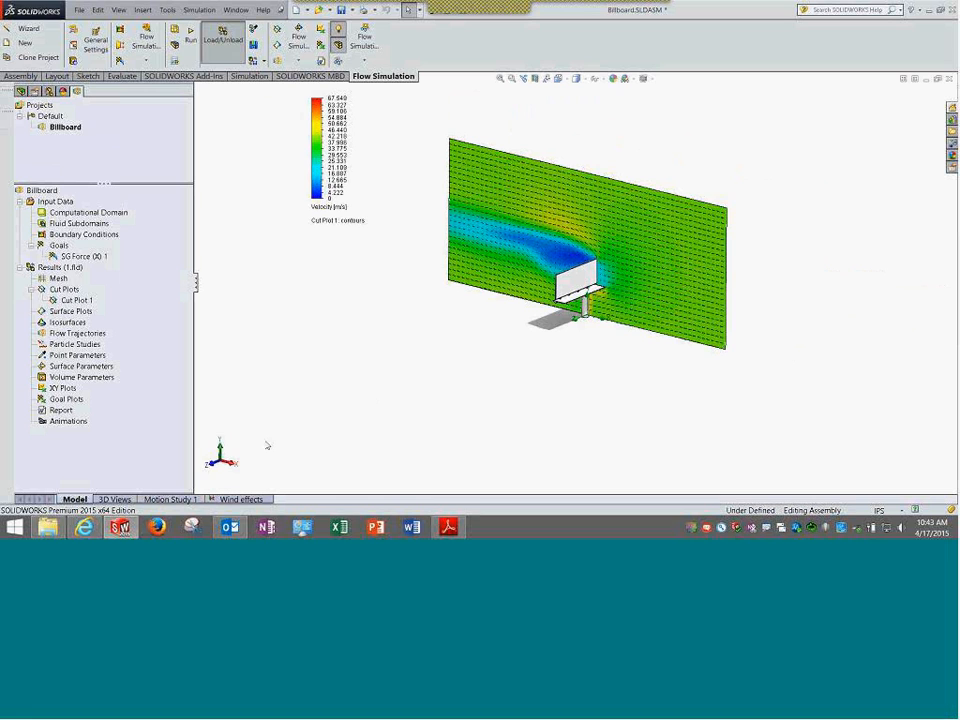
Examine the velocity contours and vectors around the billboard in the front view
{"action": "left_click", "coordinate": [214, 464]}
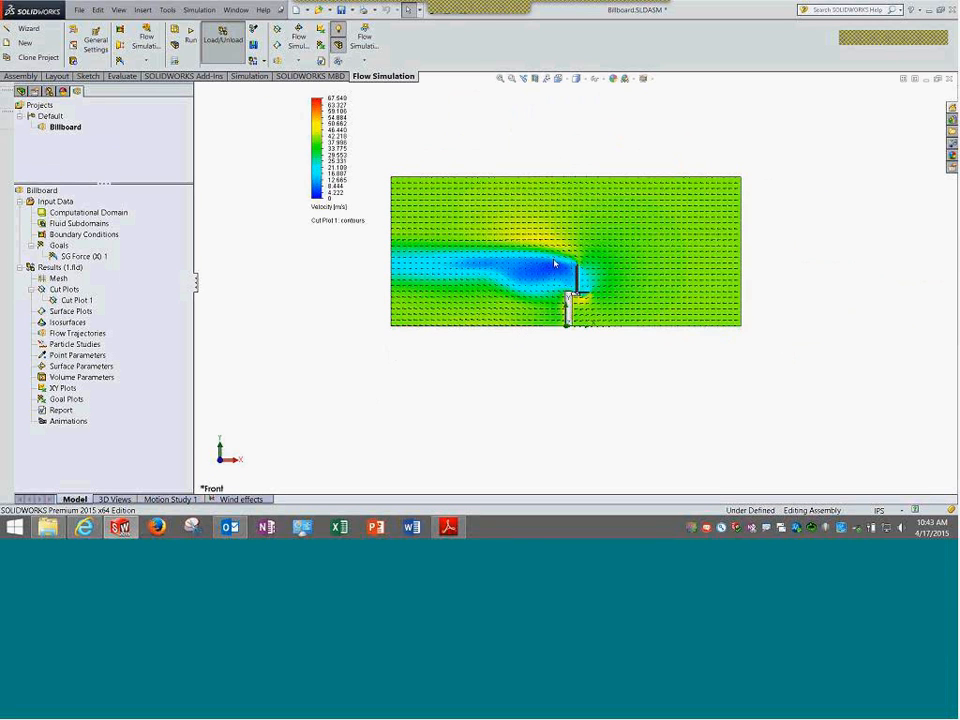
{"action": "scroll", "coordinate": [551, 265], "scroll_direction": "down", "scroll_amount": 2}
{"action": "scroll", "coordinate": [550, 265], "scroll_direction": "up", "scroll_amount": 1}
{"action": "scroll", "coordinate": [383, 180], "scroll_direction": "down", "scroll_amount": 2}
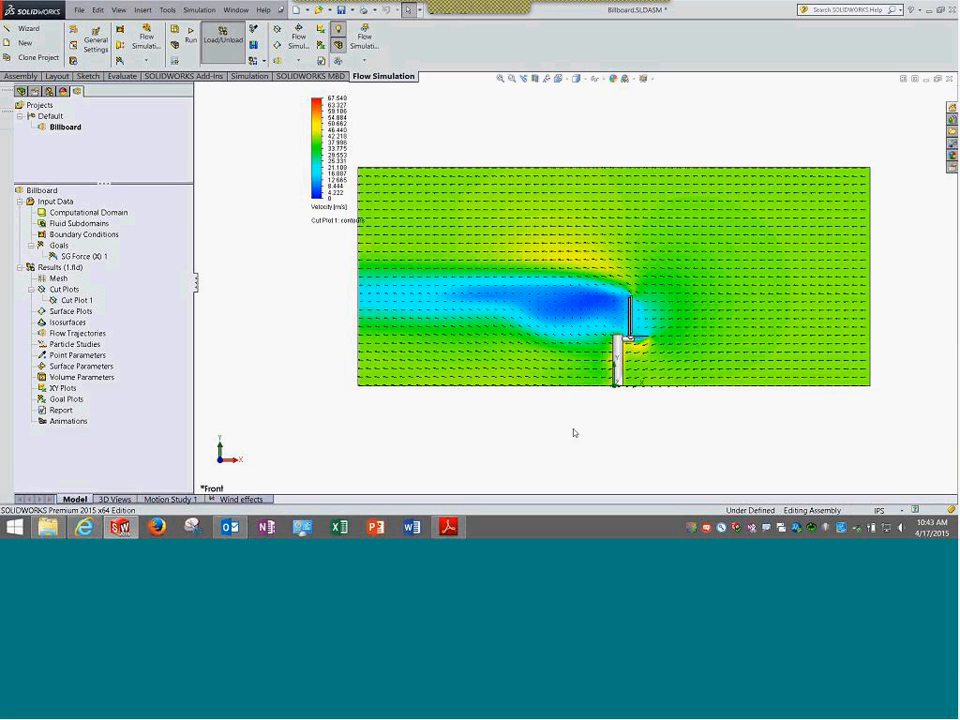
{"action": "scroll", "coordinate": [575, 282], "scroll_direction": "up", "scroll_amount": 3}
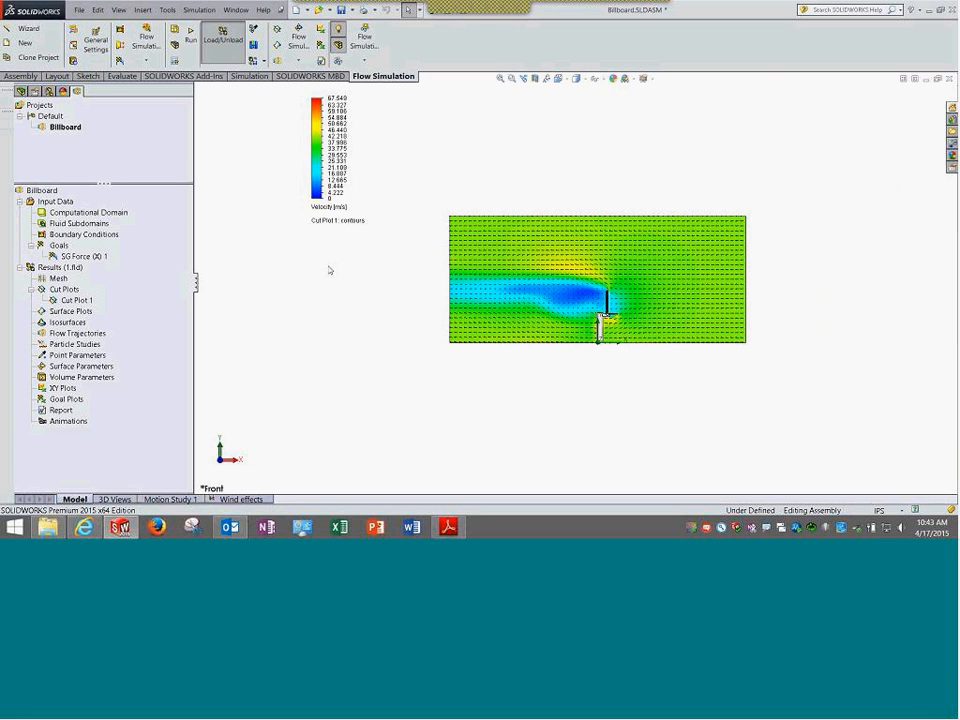
Insert flow trajectories starting from the Right Plane with 20 points, shown as Lines with Arrows and coloured by velocity
{"action": "right_click", "coordinate": [70, 333]}
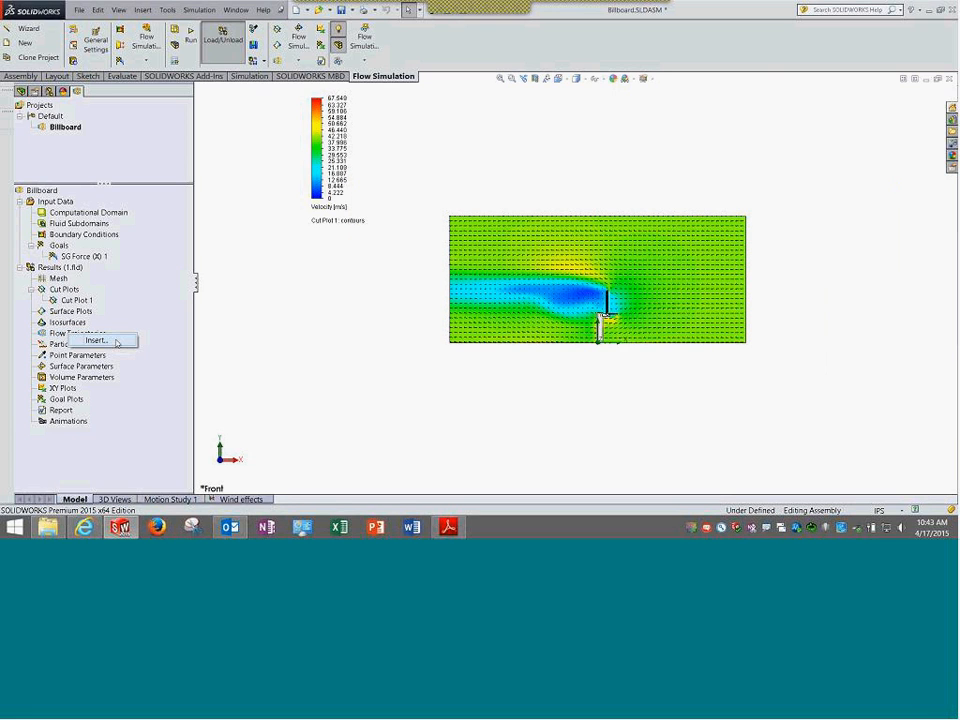
{"action": "left_click", "coordinate": [96, 341]}
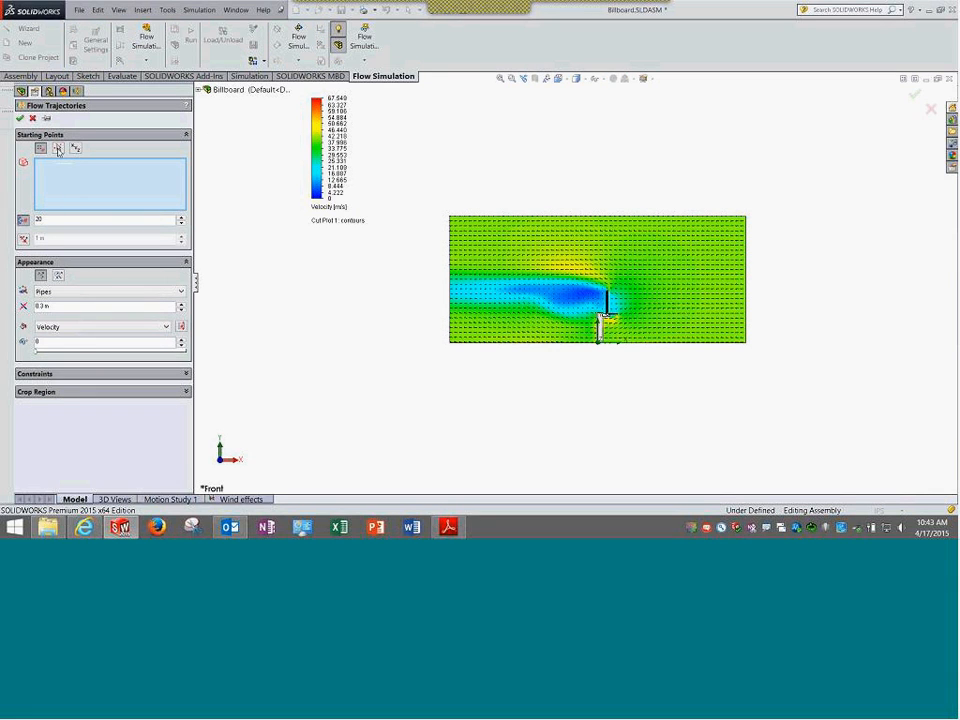
{"action": "left_click", "coordinate": [199, 91]}
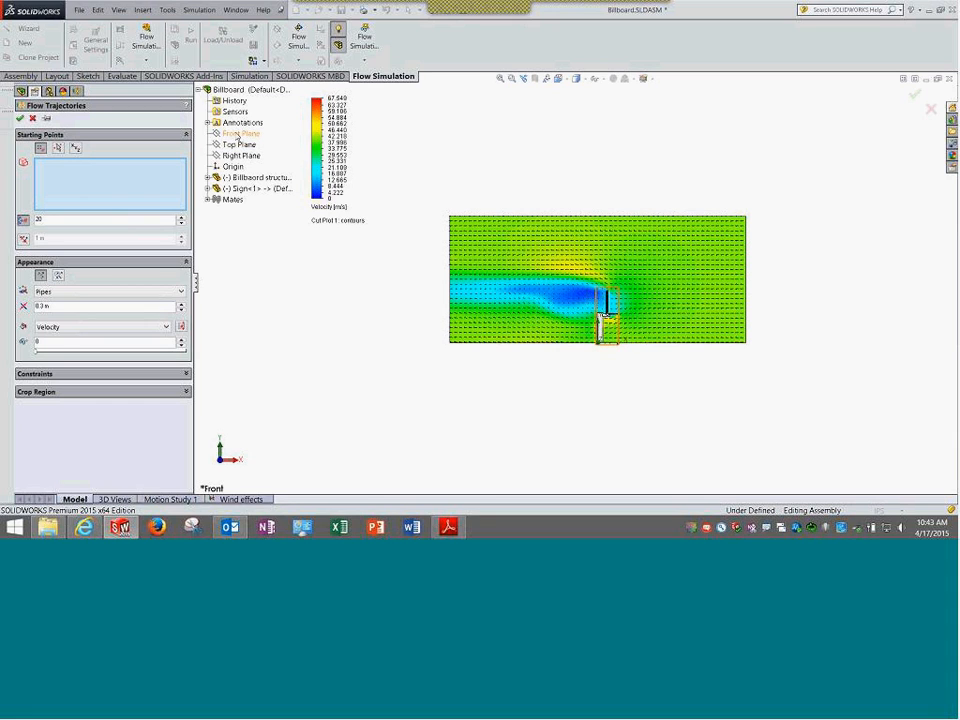
{"action": "left_click", "coordinate": [240, 156]}
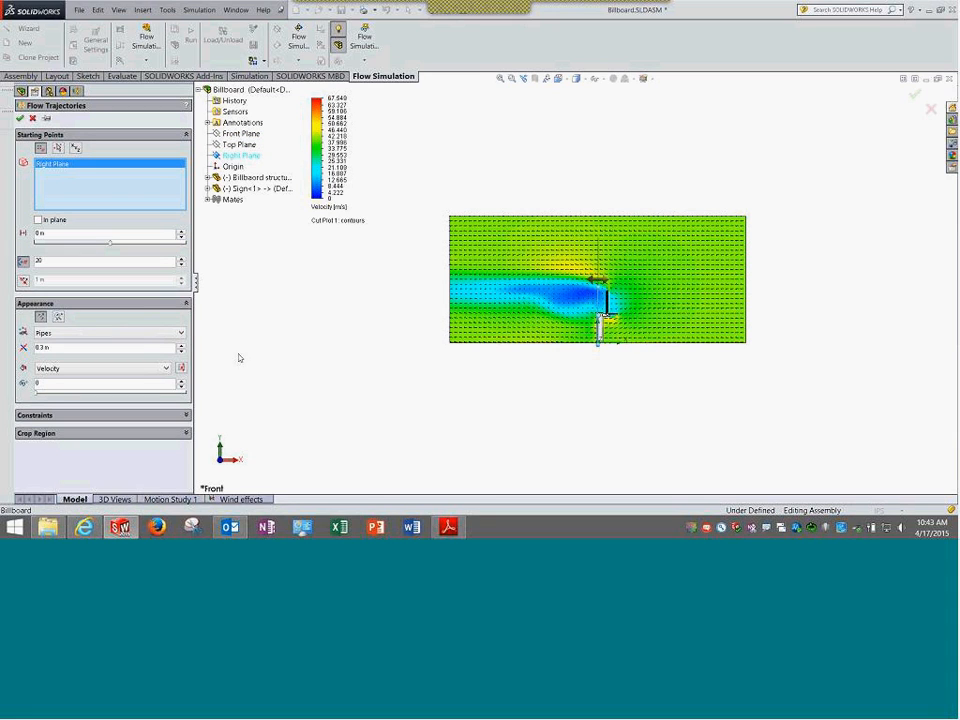
{"action": "left_click", "coordinate": [100, 333]}
{"action": "left_click", "coordinate": [86, 362]}
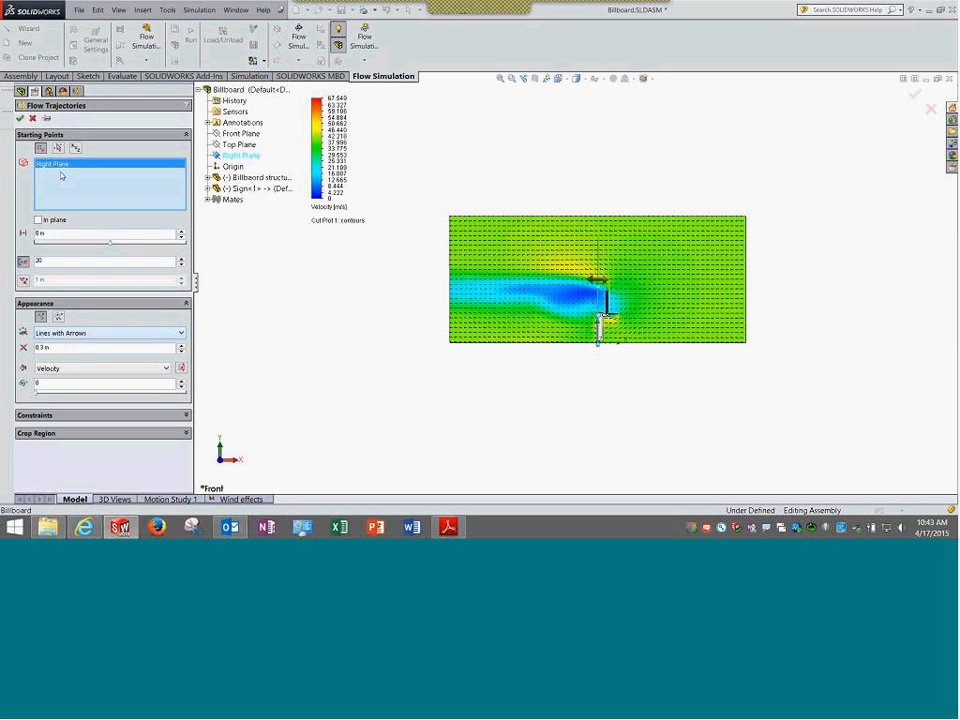
{"action": "left_click", "coordinate": [19, 118]}
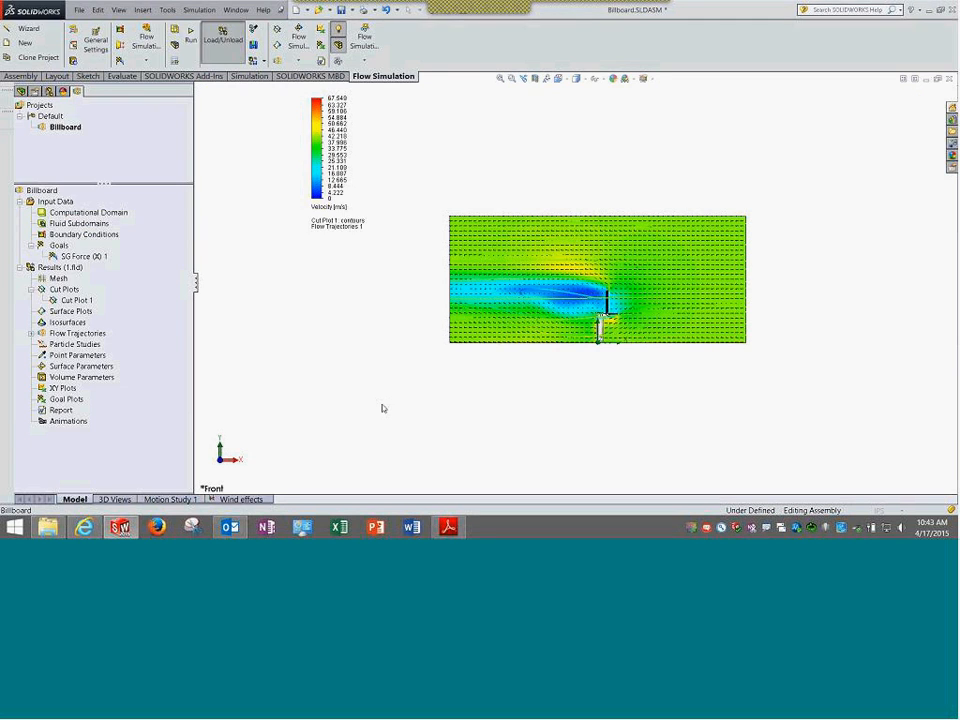
Hide Cut Plot 1 so that only the flow trajectories around the billboard are displayed
{"action": "middle_click_drag", "start_coordinate": [512, 411], "coordinate": [458, 435]}
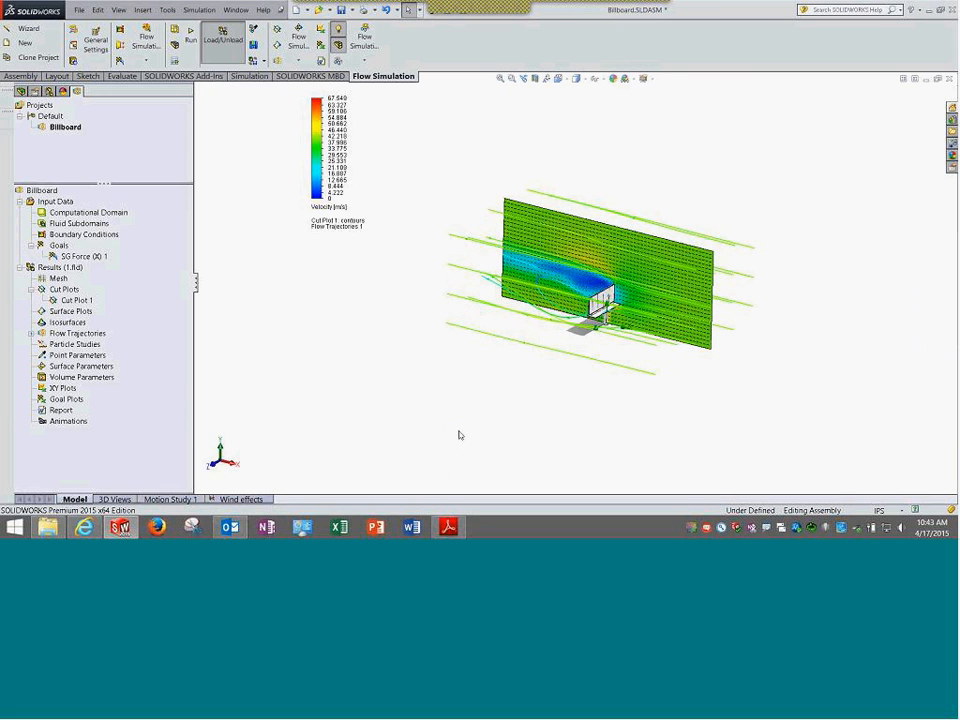
{"action": "right_click", "coordinate": [85, 301]}
{"action": "left_click", "coordinate": [100, 325]}
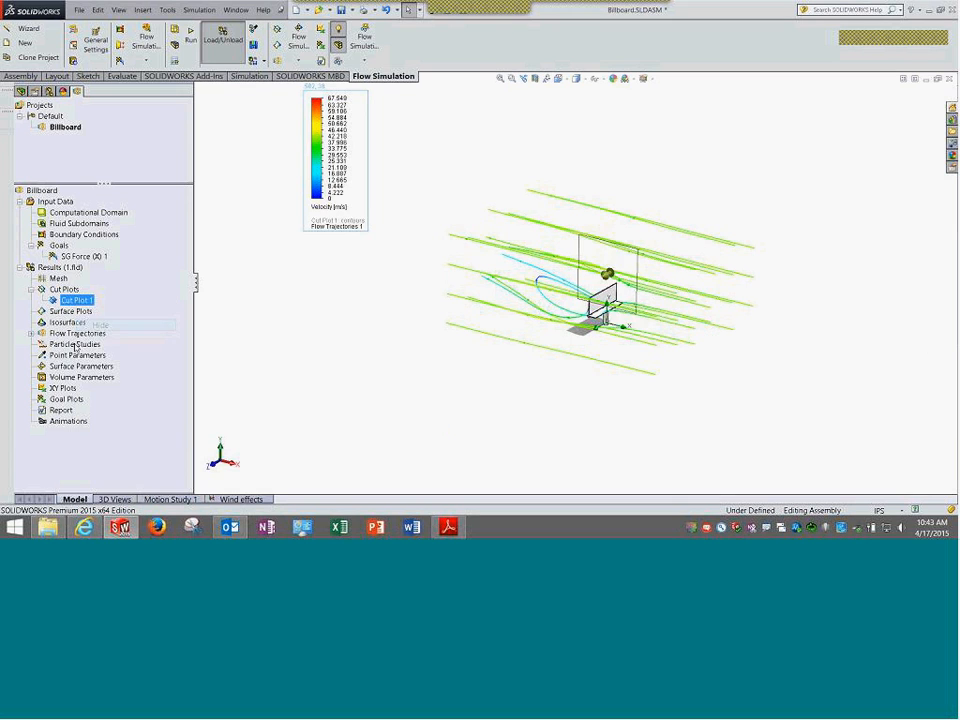
Edit Flow Trajectories 1 to use 50 starting points
{"action": "left_click", "coordinate": [31, 333]}
{"action": "right_click", "coordinate": [96, 345]}
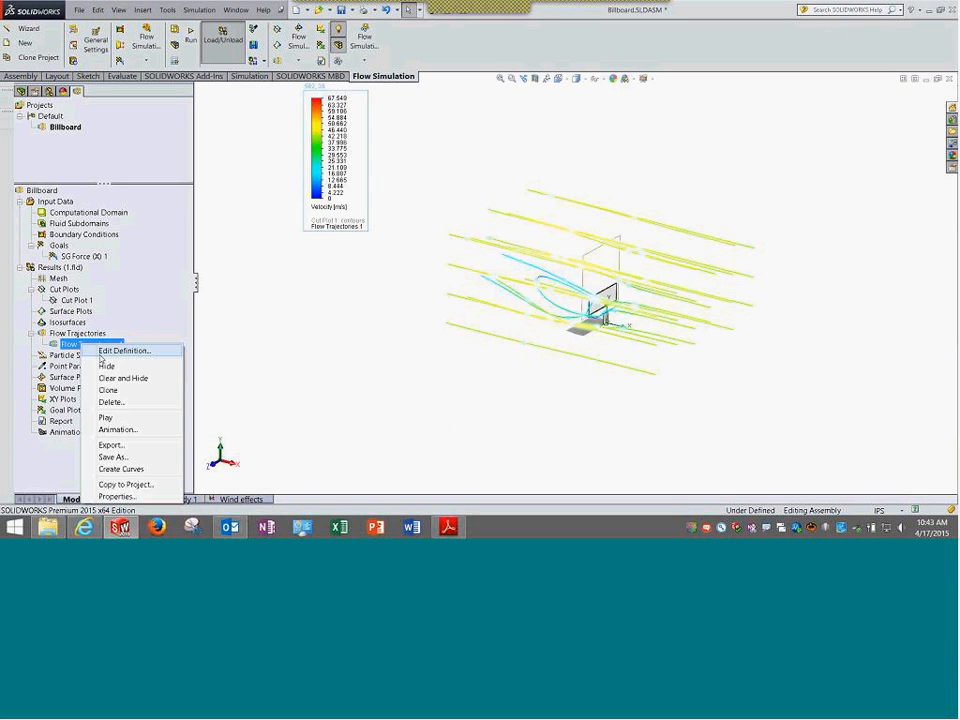
{"action": "left_click", "coordinate": [110, 351]}
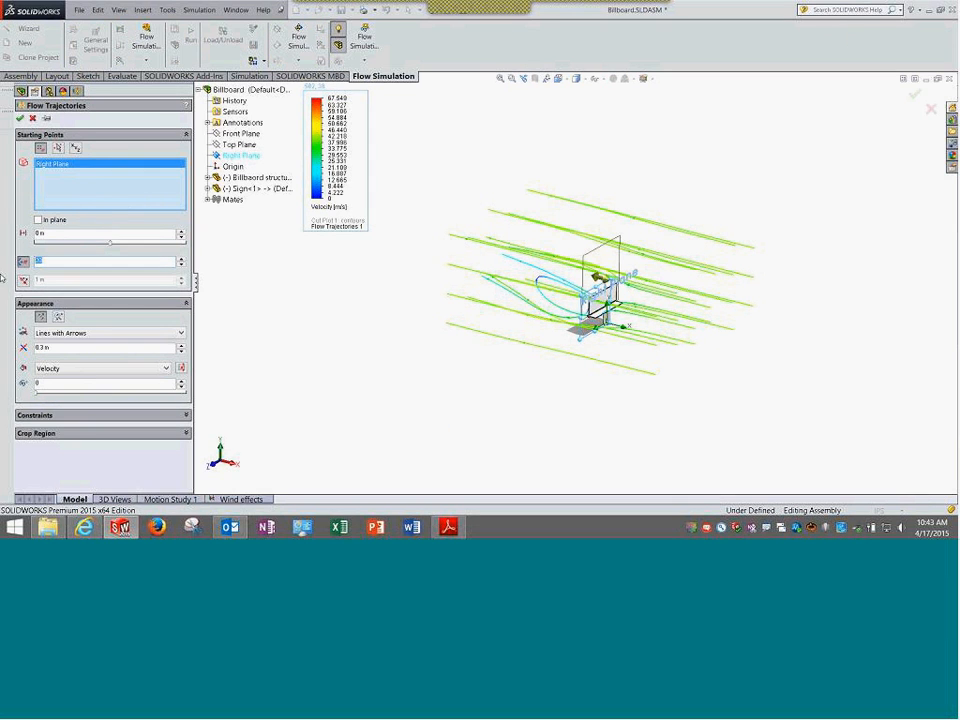
{"action": "type", "text": "50"}
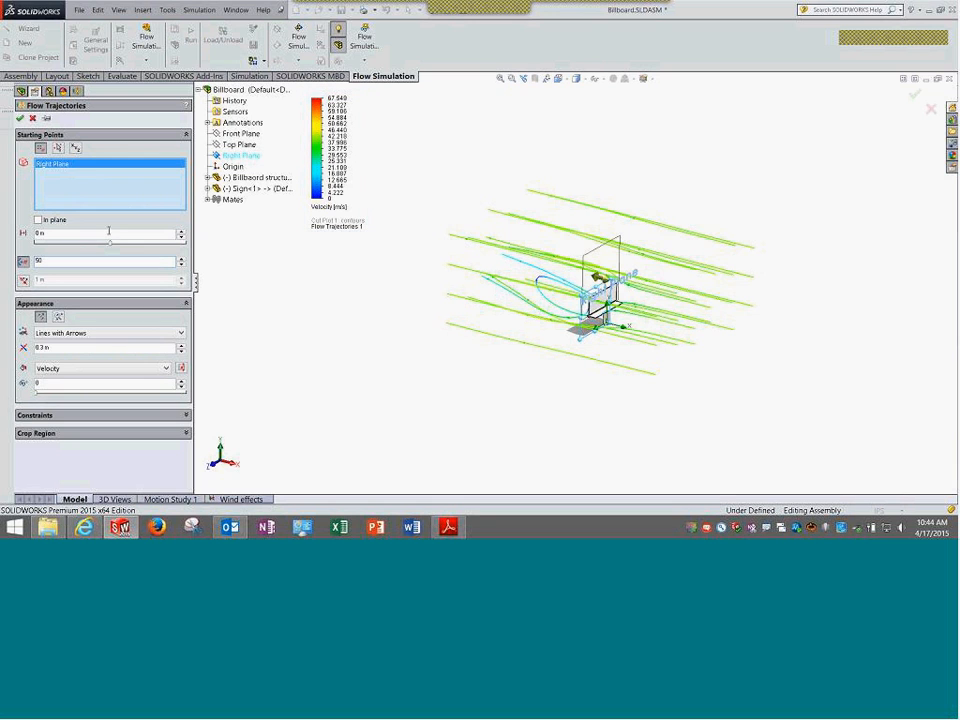
{"action": "left_click", "coordinate": [19, 118]}
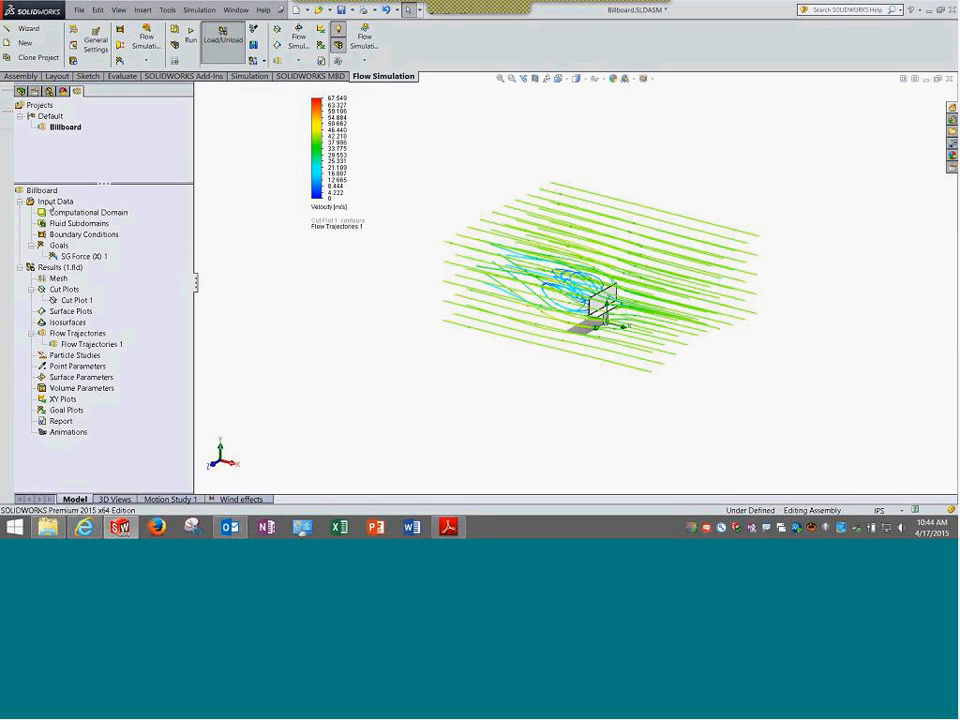
Play the Flow Trajectories 1 animation and examine the flow around and behind the billboard up close and as a whole
{"action": "right_click", "coordinate": [98, 344]}
{"action": "left_click", "coordinate": [143, 417]}
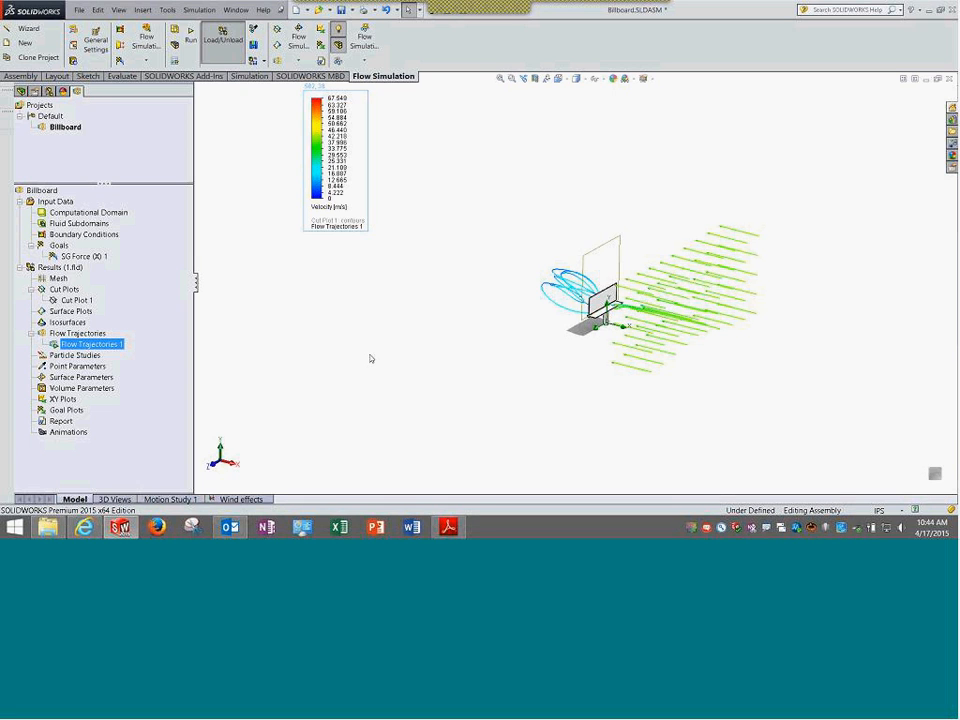
{"action": "middle_click_drag", "start_coordinate": [370, 358], "coordinate": [587, 266]}
{"action": "scroll", "coordinate": [589, 270], "scroll_direction": "down", "scroll_amount": 6}
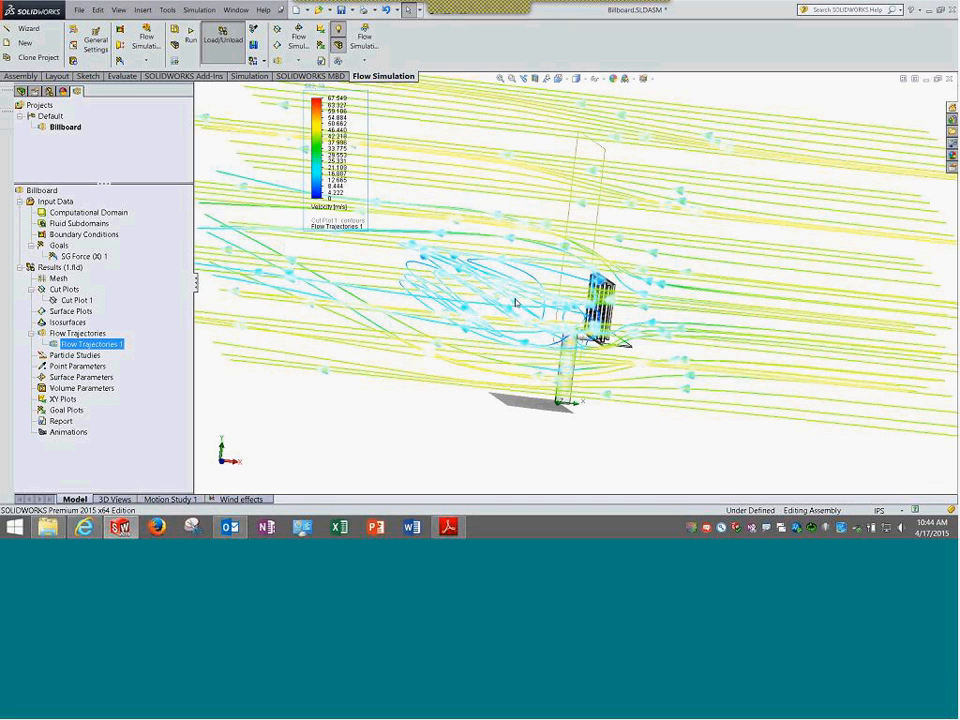
{"action": "left_click", "coordinate": [254, 418]}
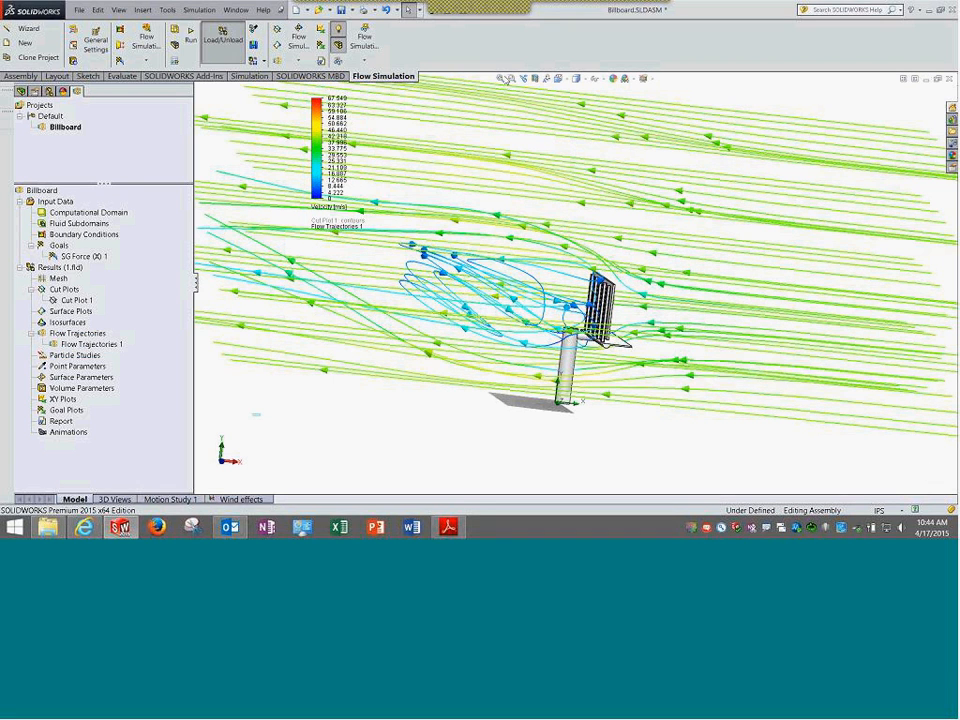
{"action": "left_click", "coordinate": [501, 79]}
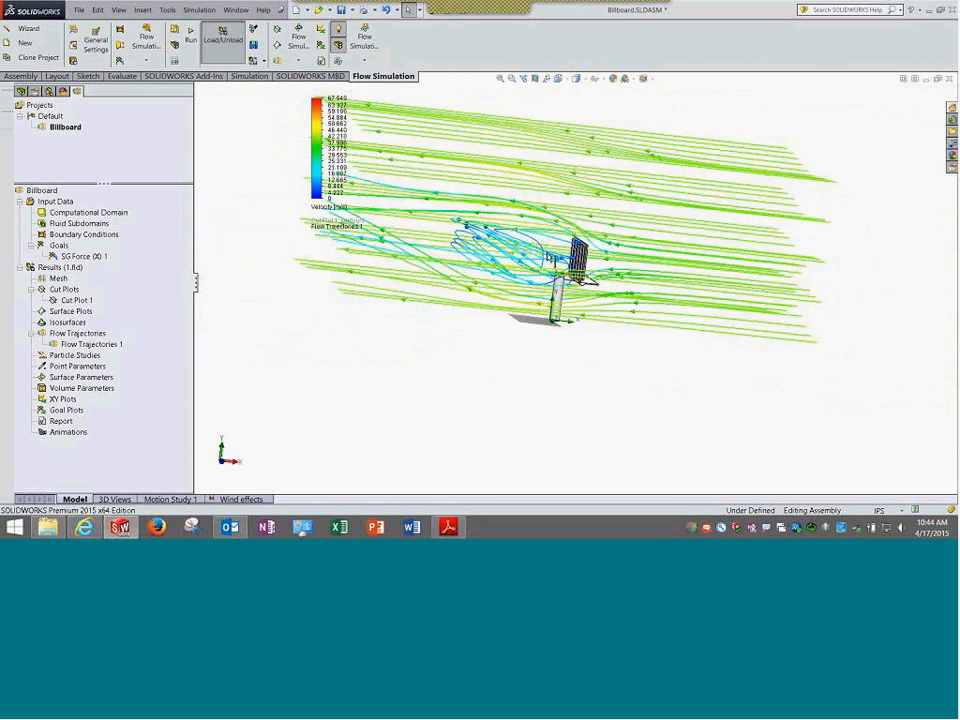
{"action": "left_click", "coordinate": [501, 79]}
{"action": "scroll", "coordinate": [461, 183], "scroll_direction": "down", "scroll_amount": 6}
{"action": "scroll", "coordinate": [450, 175], "scroll_direction": "up", "scroll_amount": 8}
{"action": "middle_click_drag", "start_coordinate": [428, 154], "coordinate": [437, 198]}
{"action": "scroll", "coordinate": [437, 198], "scroll_direction": "up", "scroll_amount": 4}
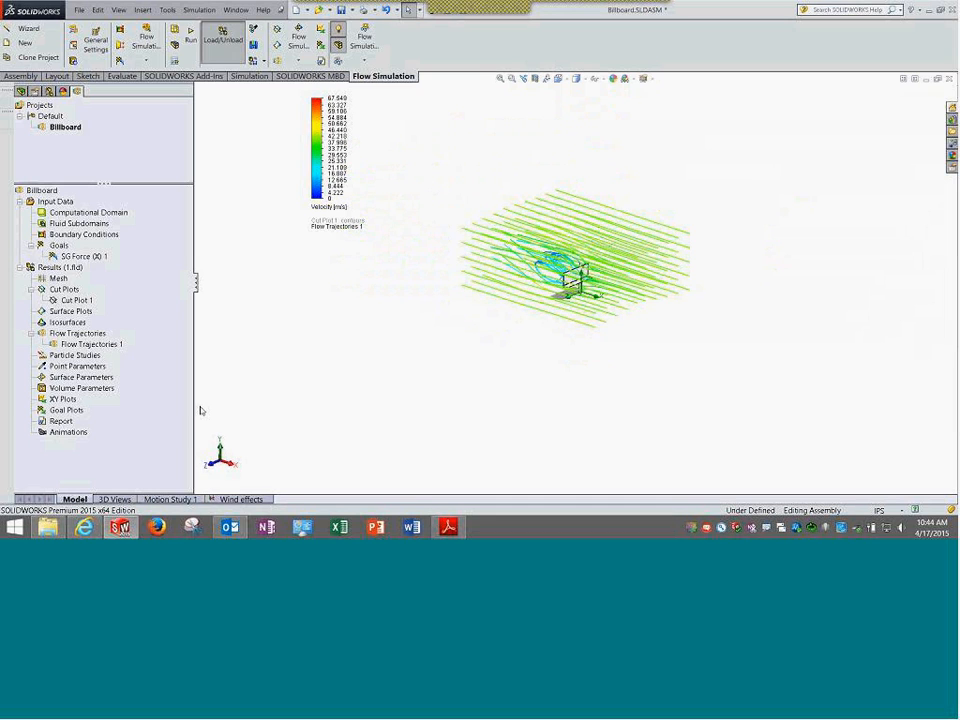
Hide Flow Trajectories 1 to leave only the billboard model displayed
{"action": "left_click", "coordinate": [20, 91]}
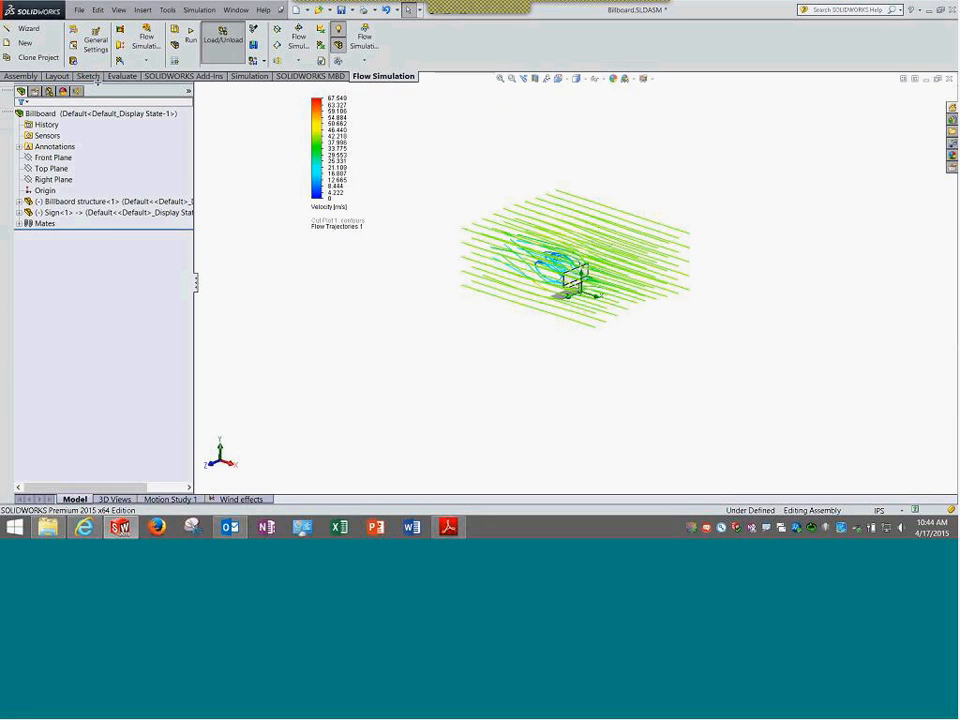
{"action": "left_click", "coordinate": [77, 92]}
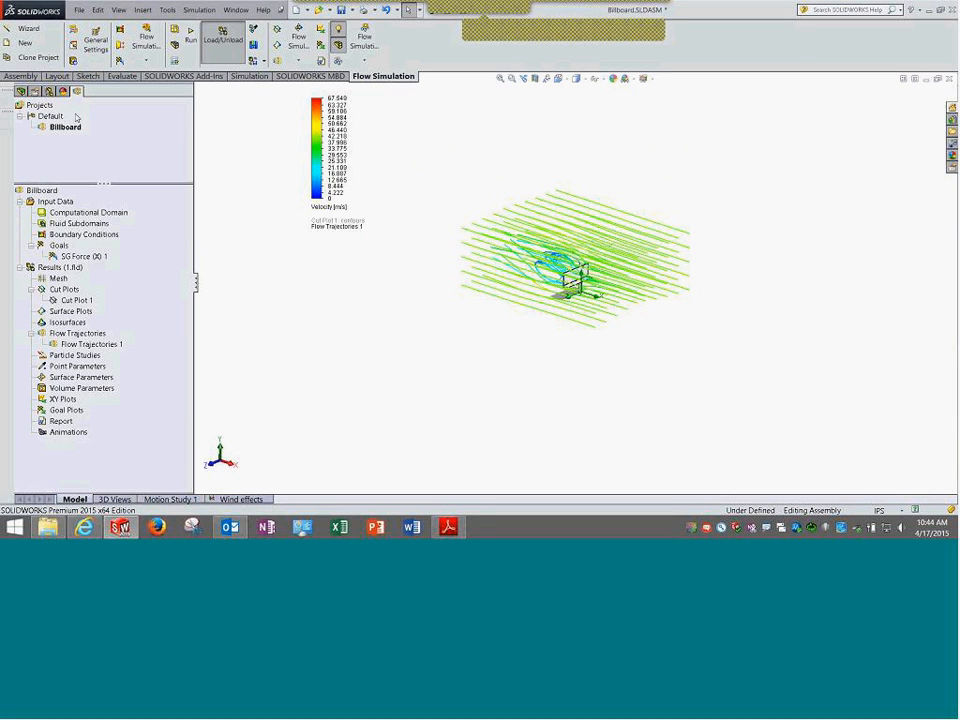
{"action": "right_click", "coordinate": [85, 344]}
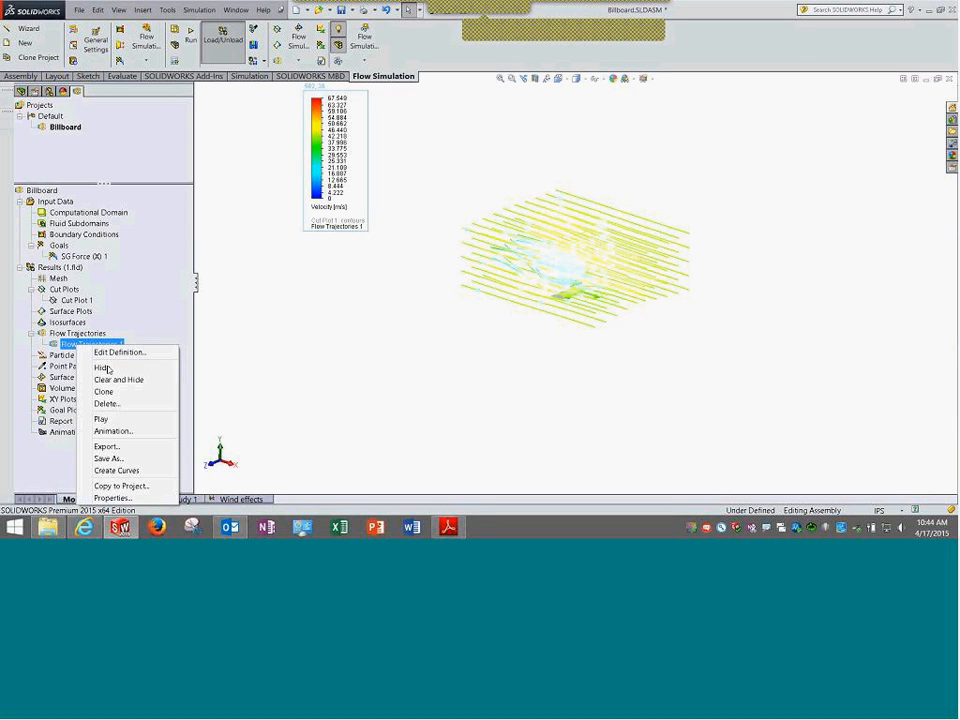
{"action": "left_click", "coordinate": [101, 367]}
{"action": "scroll", "coordinate": [542, 302], "scroll_direction": "down", "scroll_amount": 5}
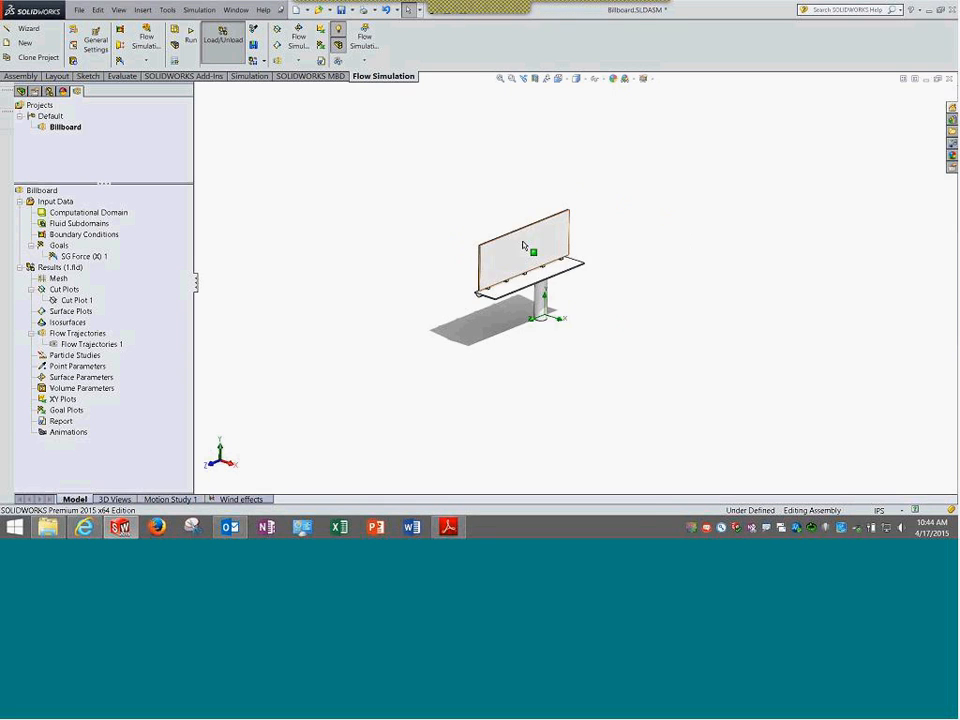
{"action": "right_click", "coordinate": [520, 255]}
{"action": "left_click", "coordinate": [531, 59]}
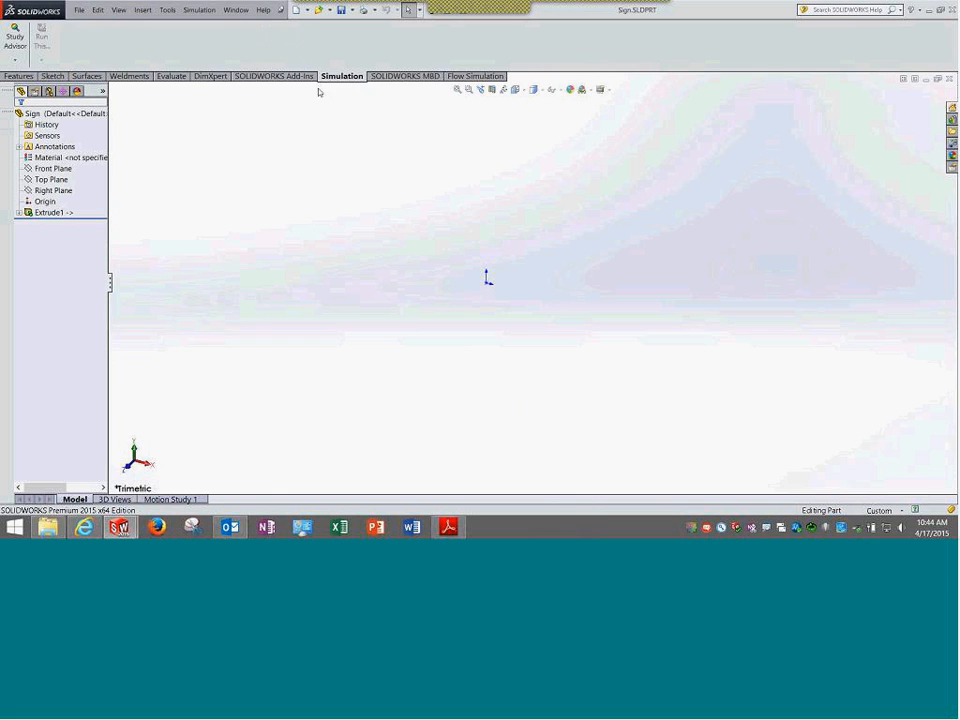
{"action": "right_click", "coordinate": [168, 500]}
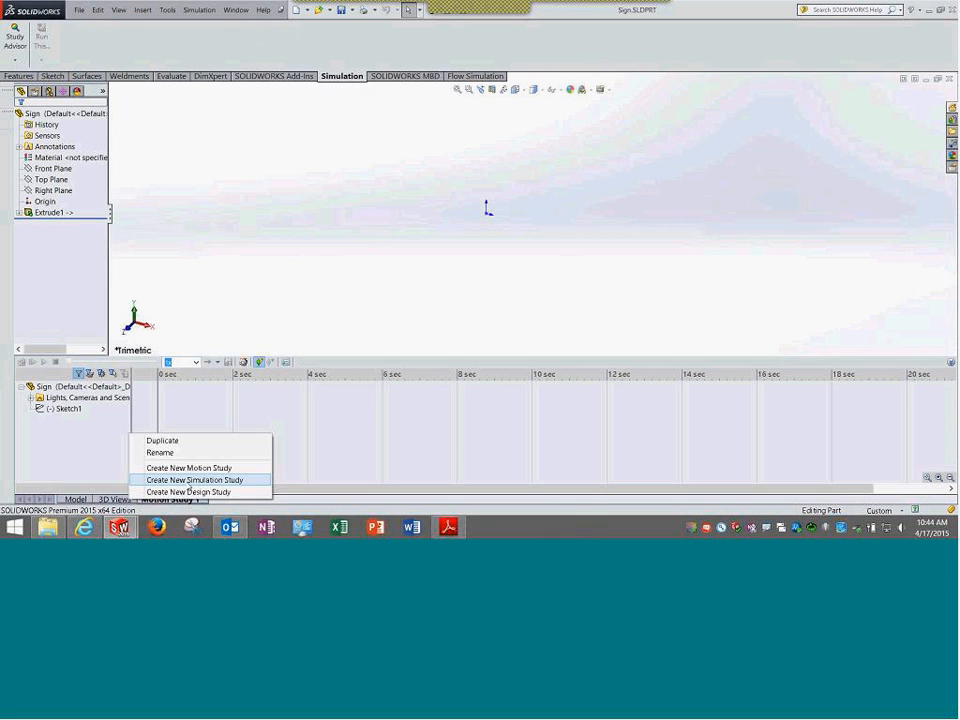
{"action": "left_click", "coordinate": [188, 482]}
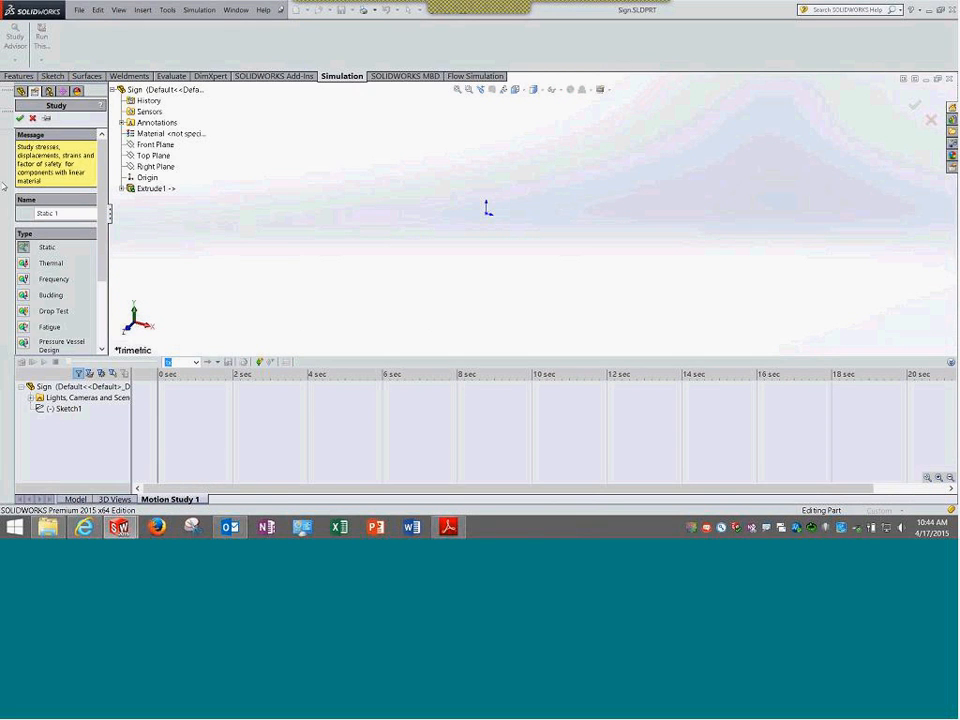
{"action": "left_click", "coordinate": [31, 118]}
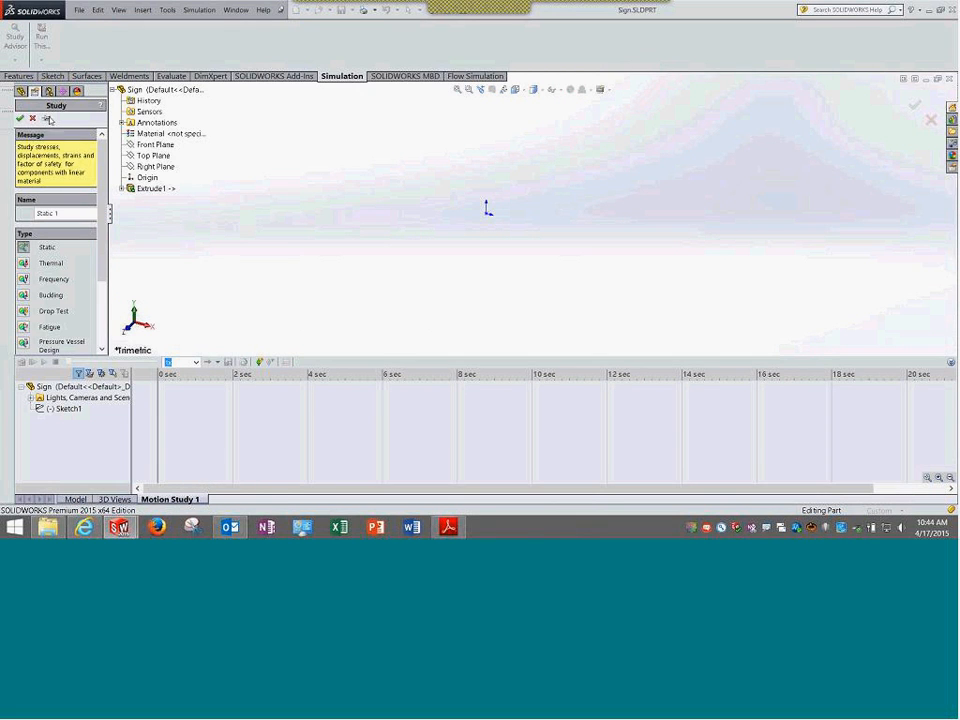
{"action": "left_click", "coordinate": [950, 80]}
{"action": "left_click", "coordinate": [520, 261]}
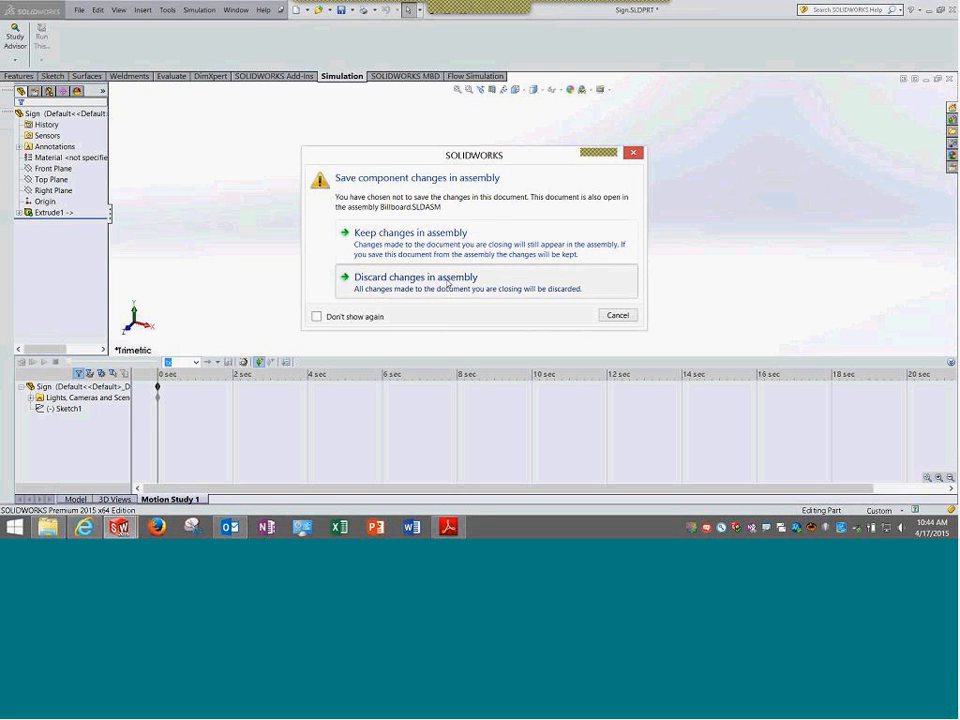
{"action": "left_click", "coordinate": [448, 280]}
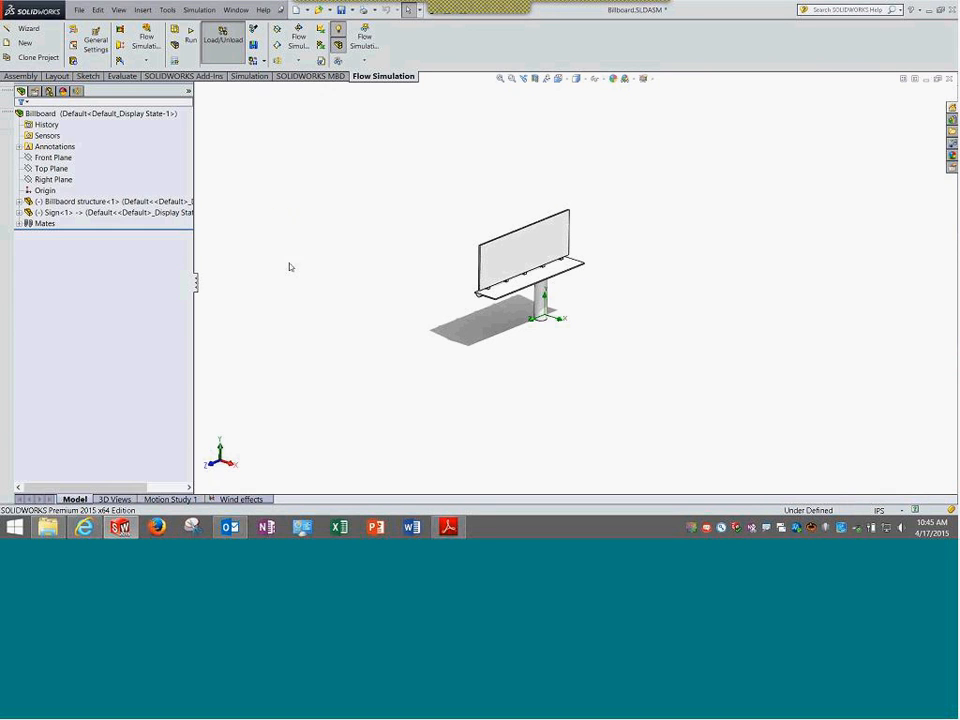
Create a new static simulation study in the Billboard assembly with the default name
{"action": "right_click", "coordinate": [247, 502]}
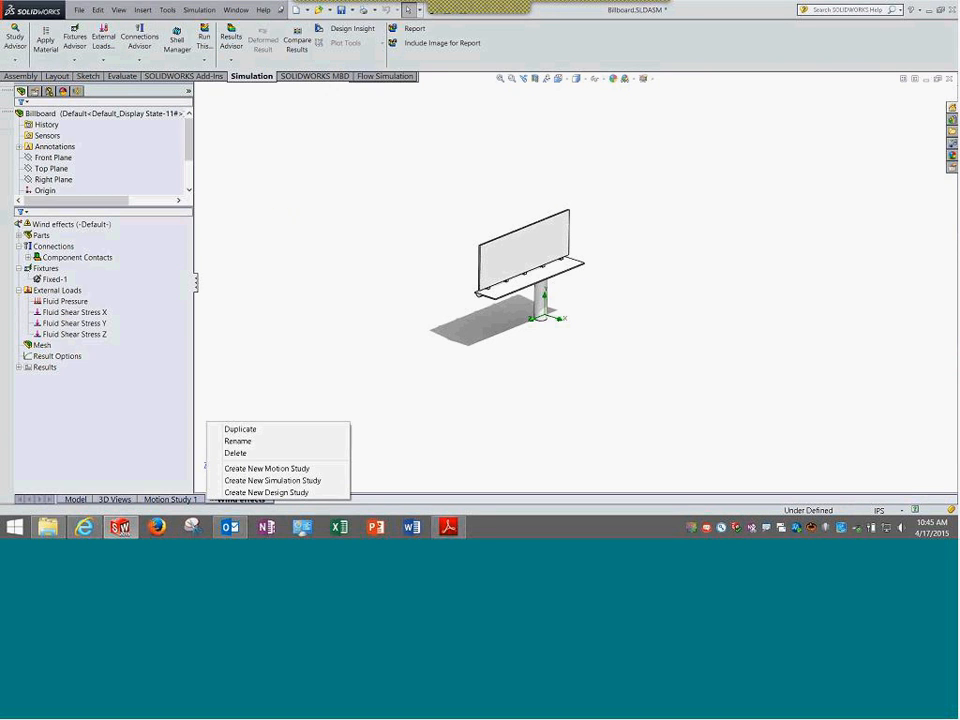
{"action": "left_click", "coordinate": [262, 478]}
{"action": "left_click", "coordinate": [20, 118]}
Include fluid pressure effects from the Flow Simulation results file 1.fld in the Static 2 study, using the file's reference pressure
{"action": "right_click", "coordinate": [50, 224]}
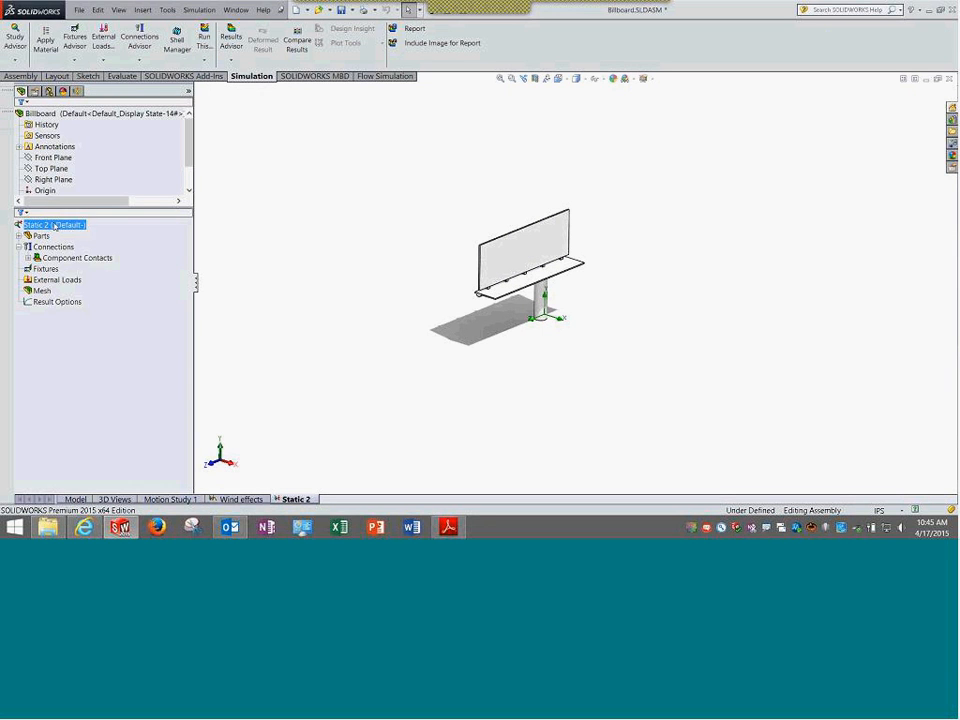
{"action": "left_click", "coordinate": [100, 347]}
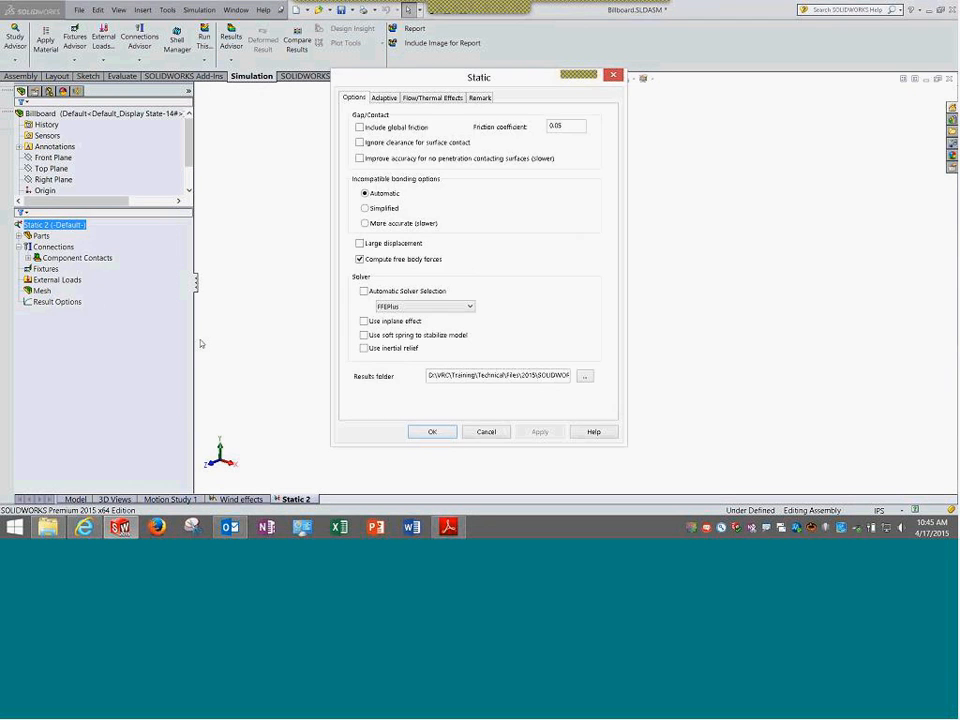
{"action": "left_click", "coordinate": [432, 99]}
{"action": "left_click", "coordinate": [362, 299]}
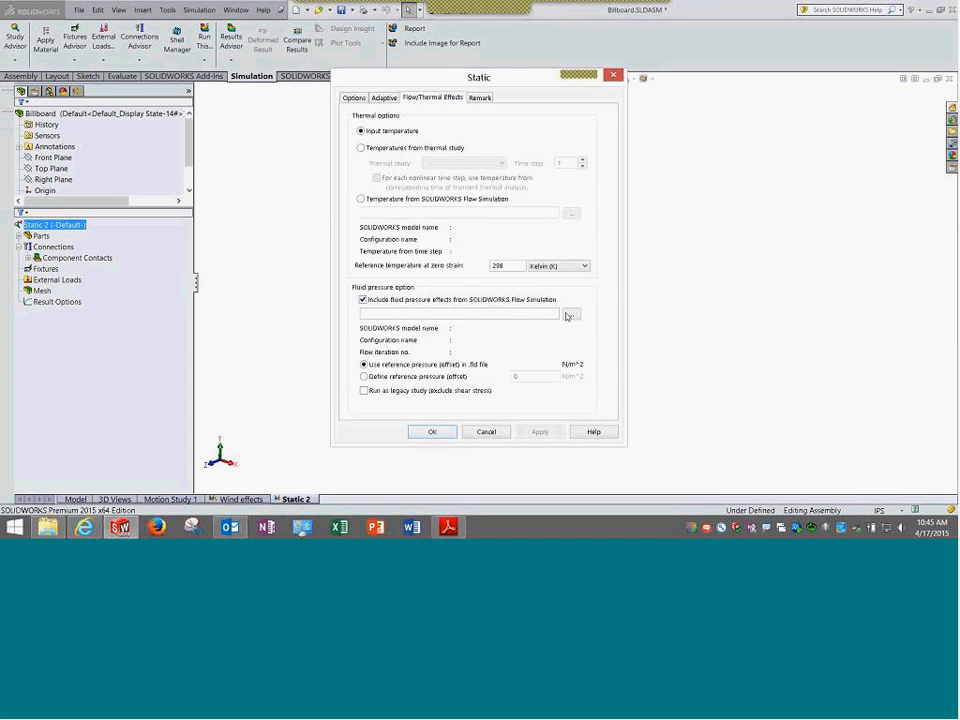
{"action": "left_click", "coordinate": [571, 314]}
{"action": "double_click", "coordinate": [427, 204]}
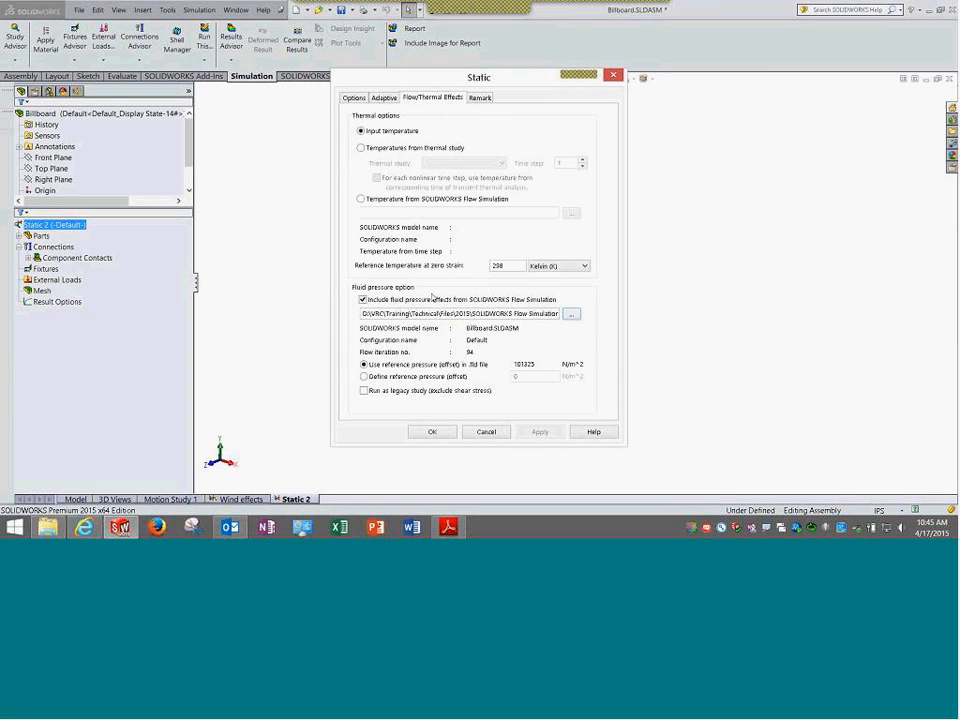
{"action": "left_click_drag", "start_coordinate": [407, 313], "coordinate": [639, 315]}
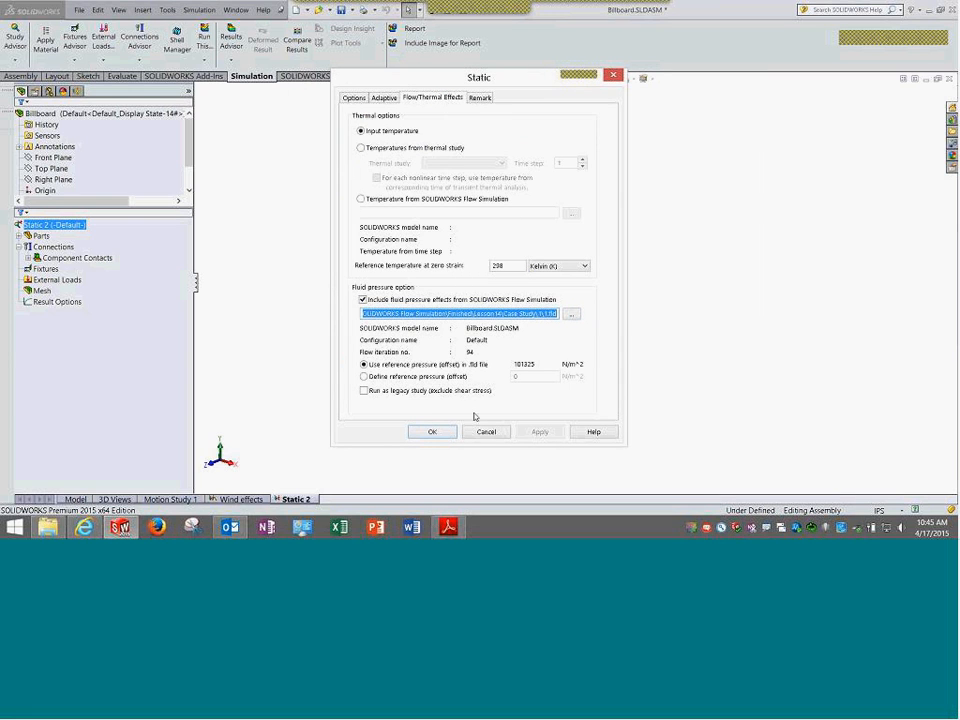
{"action": "left_click", "coordinate": [432, 431]}
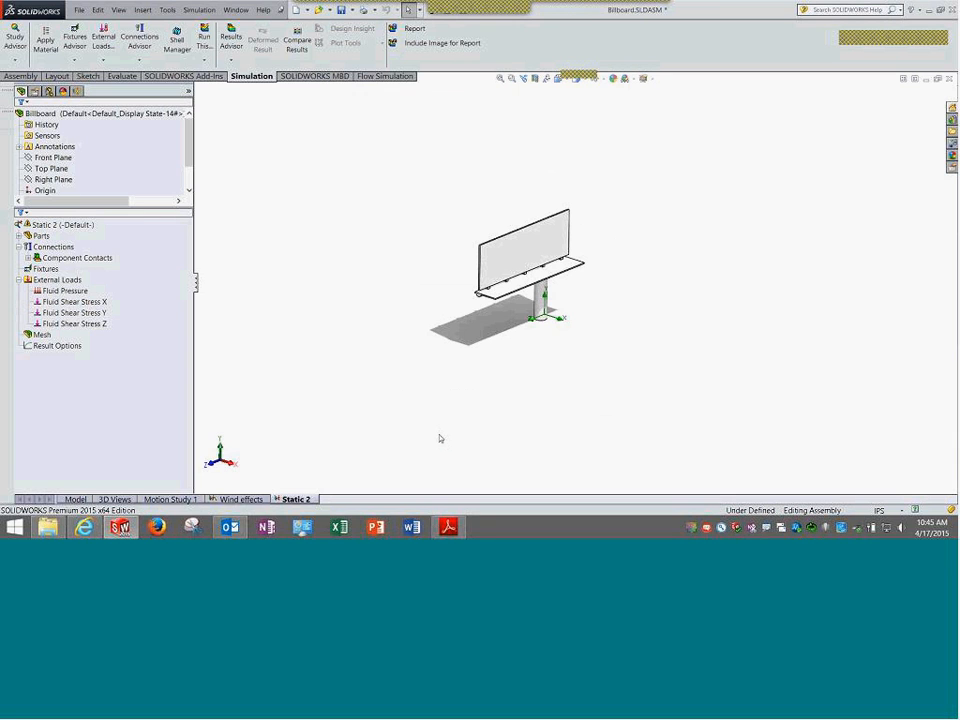
{"action": "left_click", "coordinate": [45, 291]}
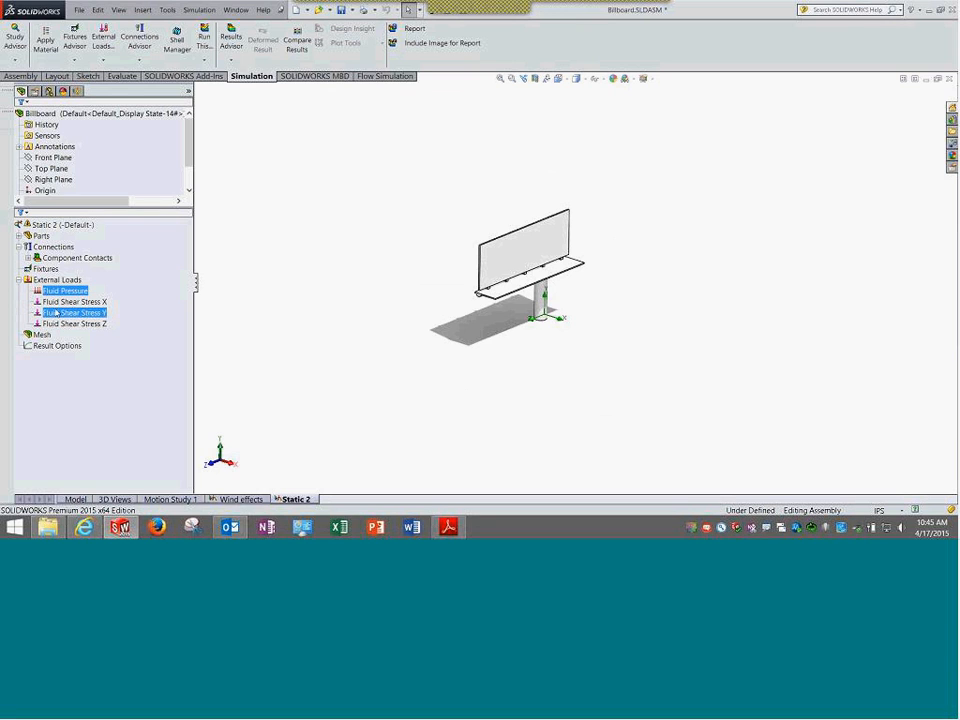
{"action": "left_click", "coordinate": [61, 323], "text": "ctrl"}
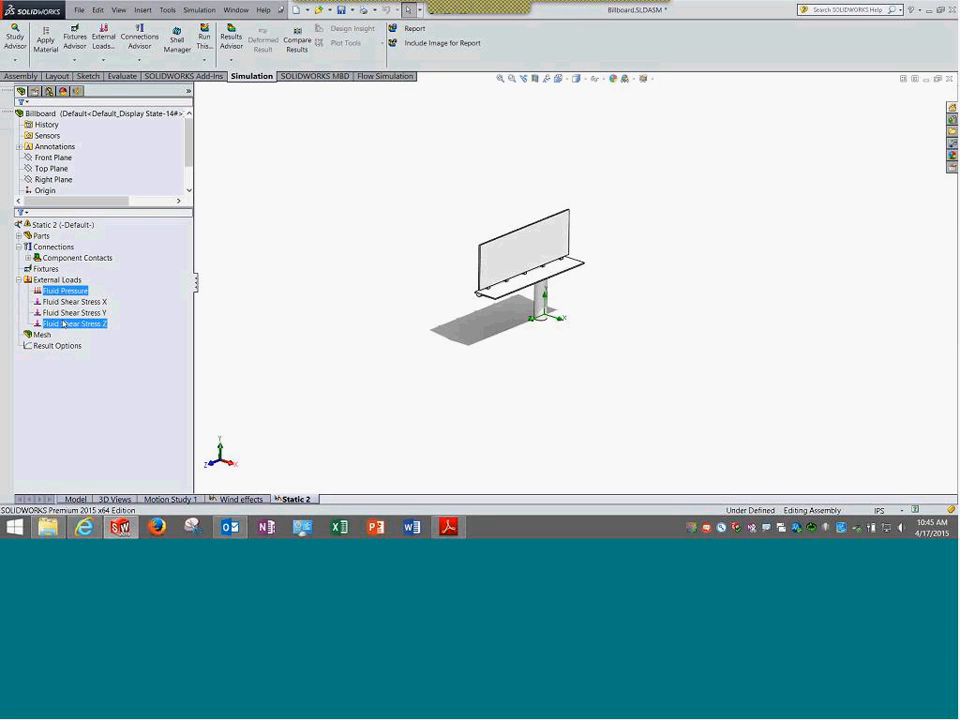
{"action": "left_click", "coordinate": [61, 323], "text": "ctrl"}
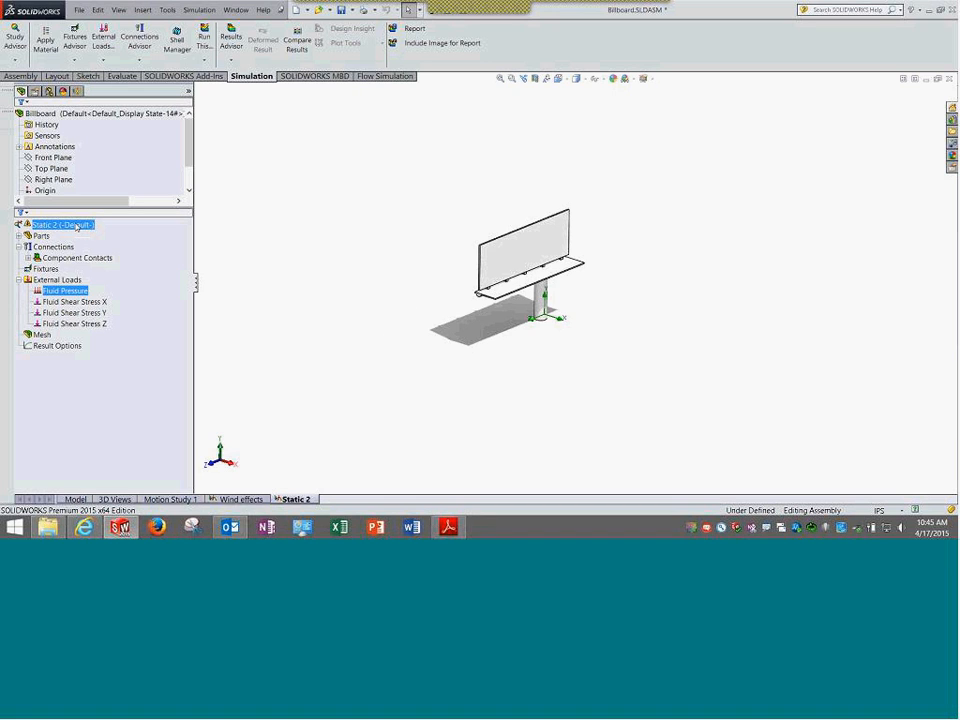
{"action": "right_click", "coordinate": [54, 281]}
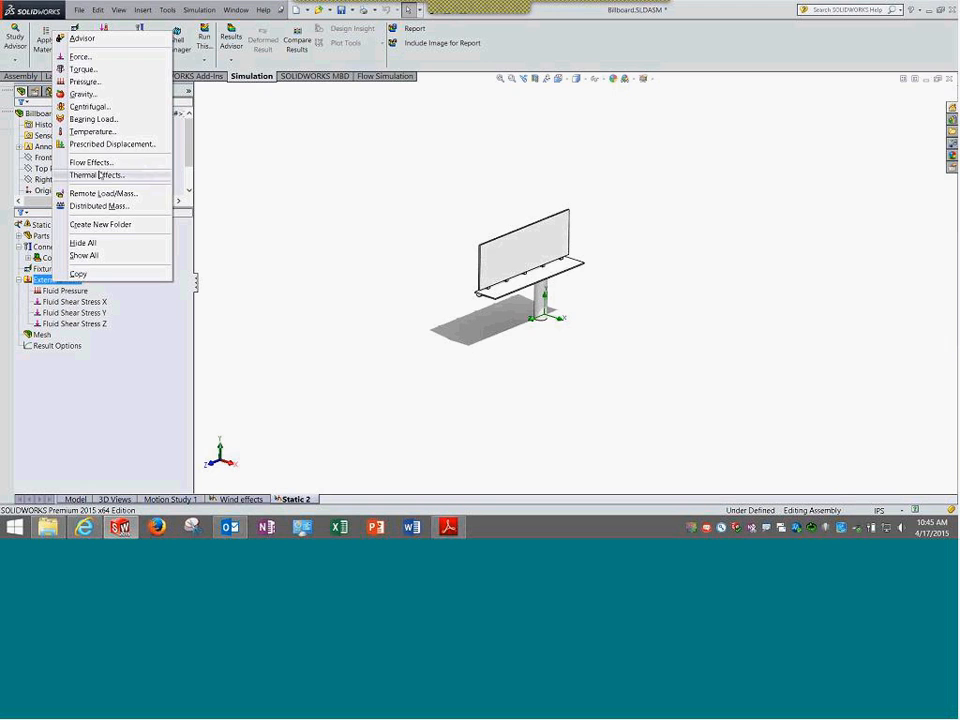
{"action": "left_click", "coordinate": [80, 226]}
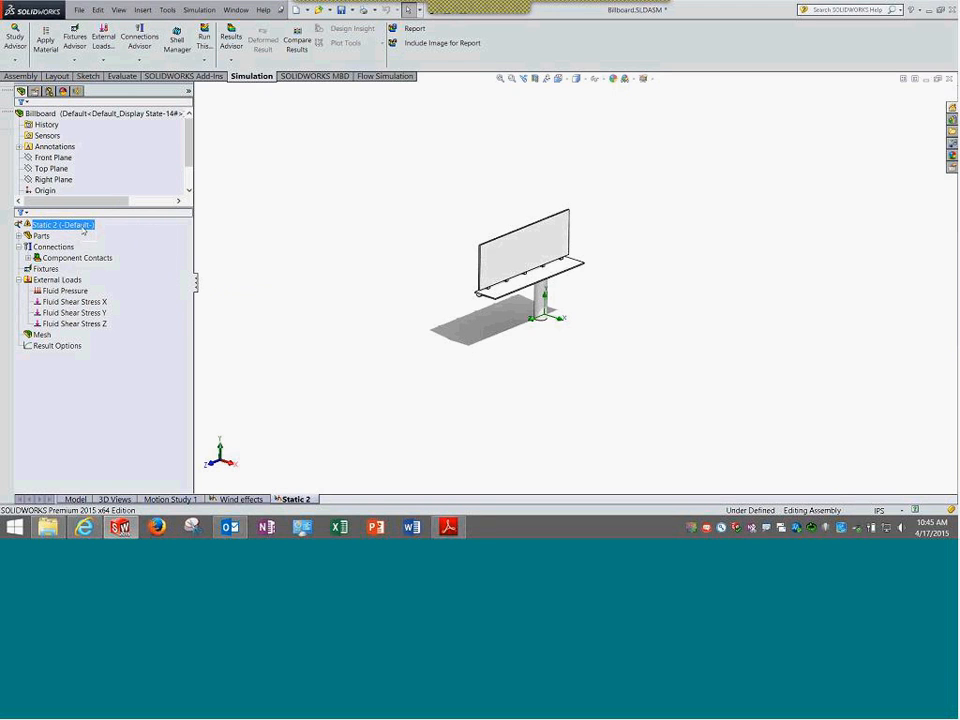
Apply a Fixed Geometry fixture to the bottom face of the billboard's support pole in the Static 2 study
{"action": "left_click", "coordinate": [45, 269]}
{"action": "double_click", "coordinate": [63, 258]}
{"action": "left_click", "coordinate": [45, 280]}
{"action": "right_click", "coordinate": [45, 280]}
{"action": "left_click", "coordinate": [92, 305]}
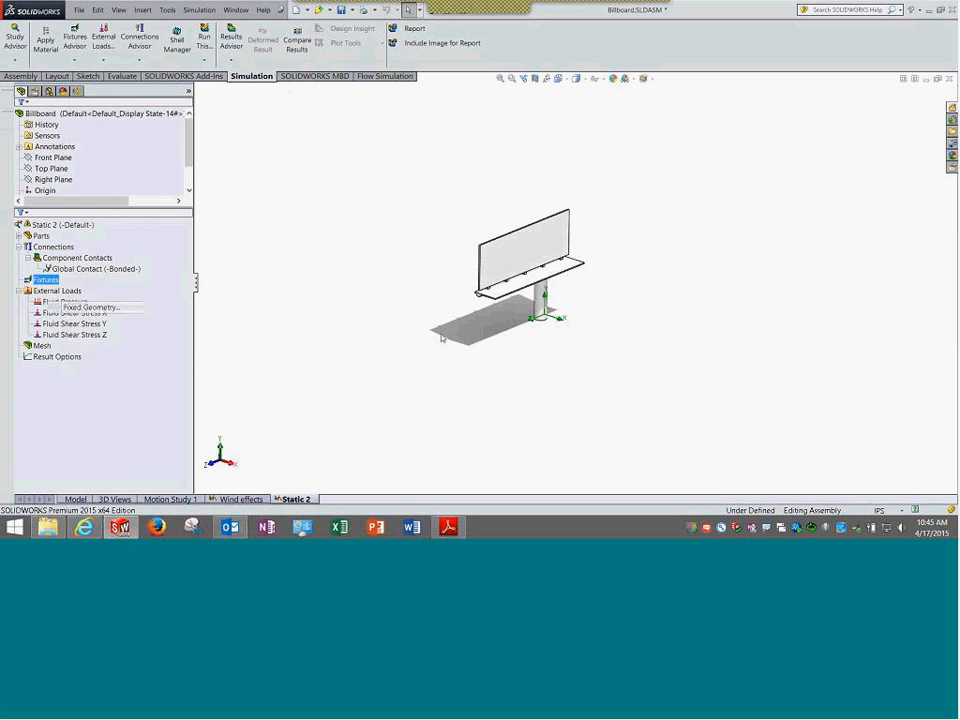
{"action": "scroll", "coordinate": [561, 364], "scroll_direction": "down", "scroll_amount": 8}
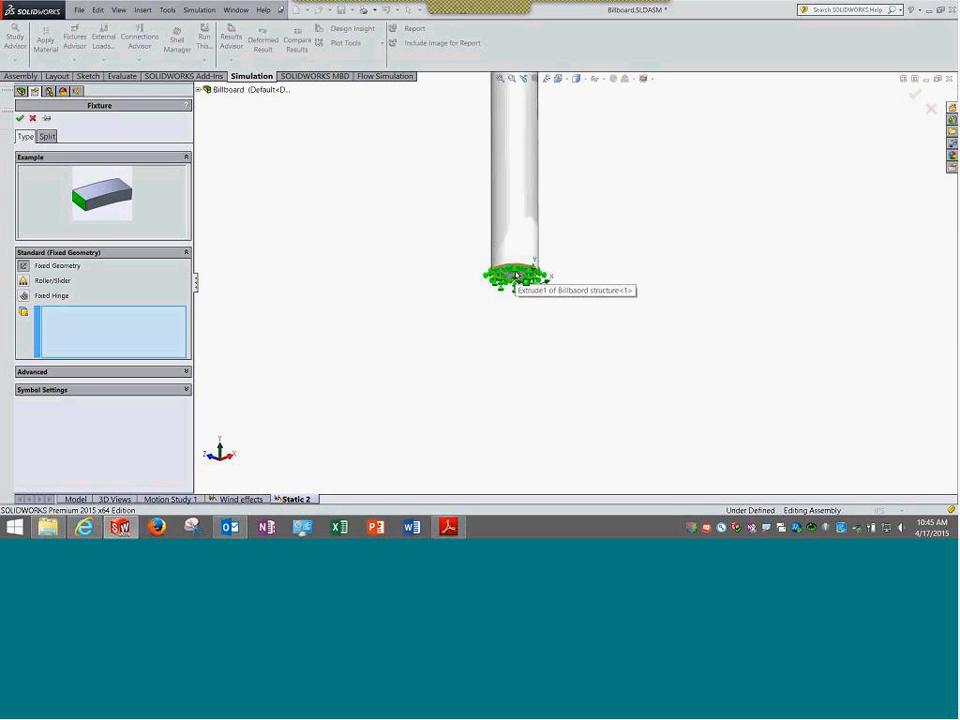
{"action": "left_click", "coordinate": [515, 276]}
{"action": "key", "text": "Return"}
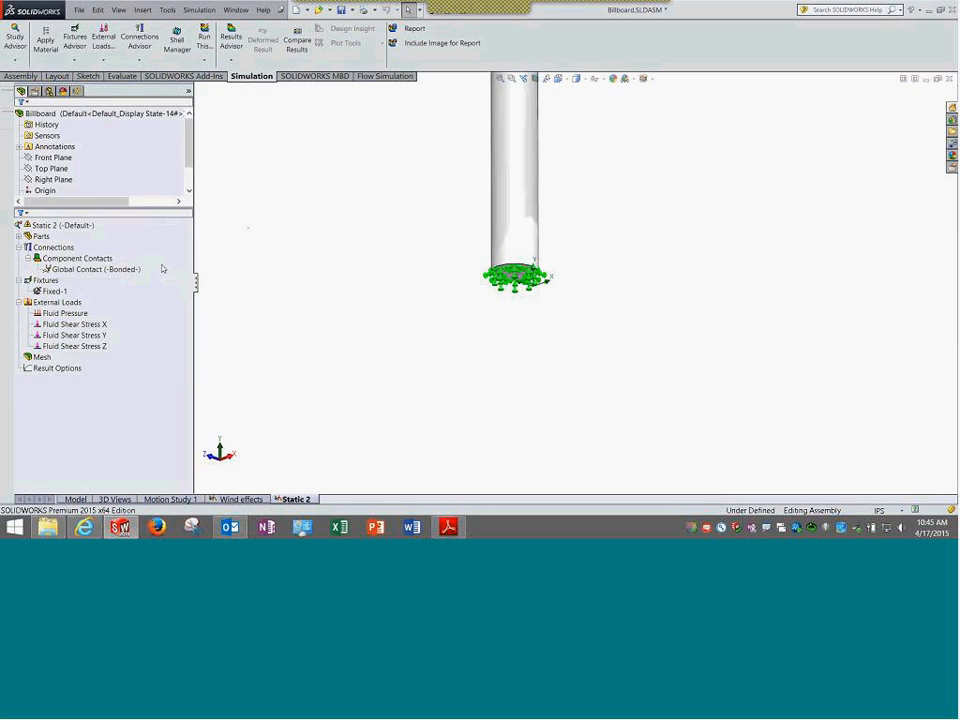
Apply one material to all parts of the Static 2 study
{"action": "right_click", "coordinate": [40, 236]}
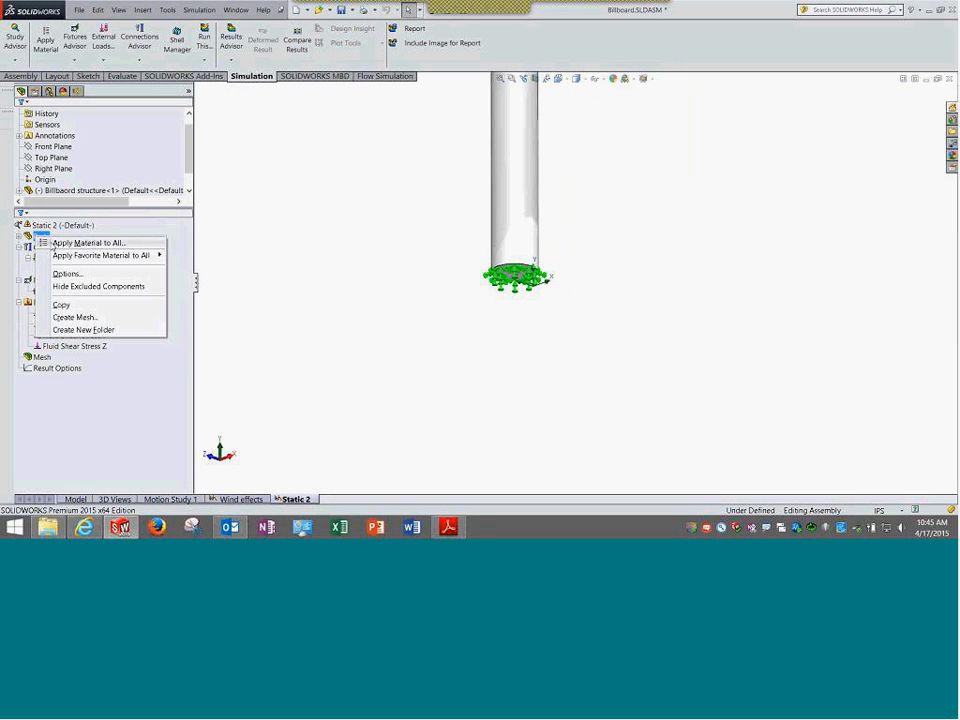
{"action": "left_click", "coordinate": [60, 243]}
{"action": "left_click", "coordinate": [275, 377]}
{"action": "left_click", "coordinate": [318, 378]}
{"action": "left_click", "coordinate": [70, 226]}
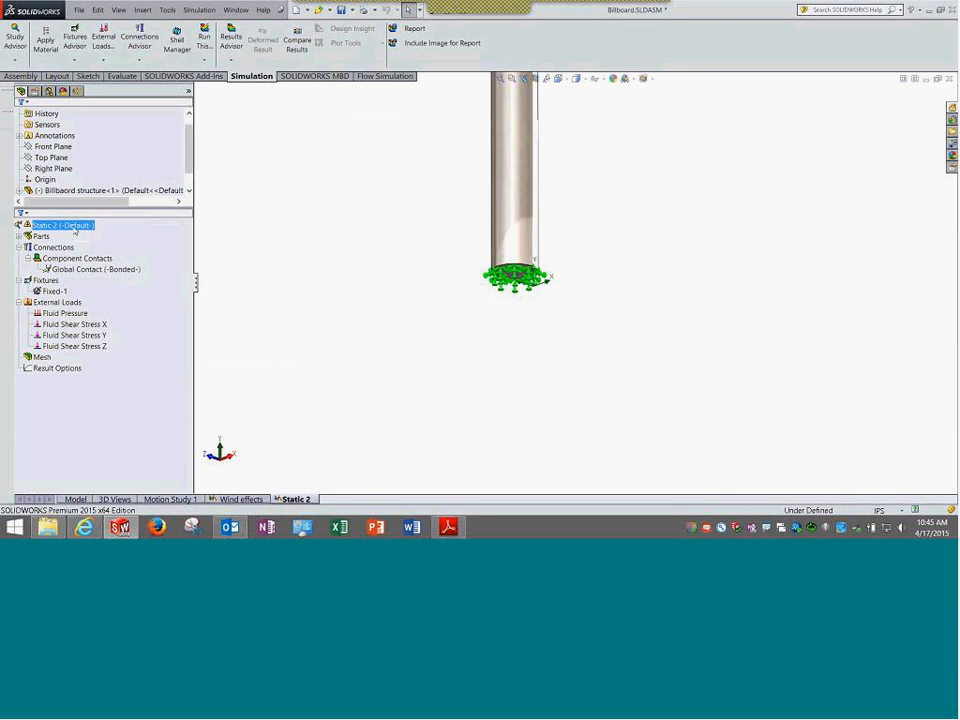
Create a curvature-based, draft-quality mesh with remeshing of failed parts with incompatible mesh enabled, and solve the analysis
{"action": "right_click", "coordinate": [42, 357]}
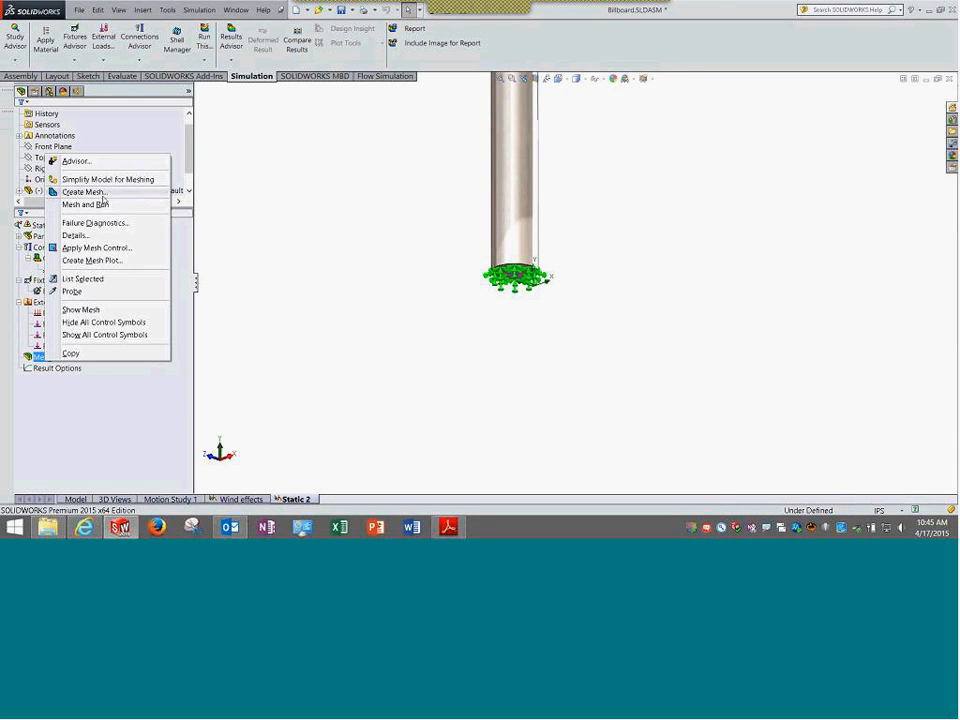
{"action": "left_click", "coordinate": [95, 192]}
{"action": "left_click", "coordinate": [75, 205]}
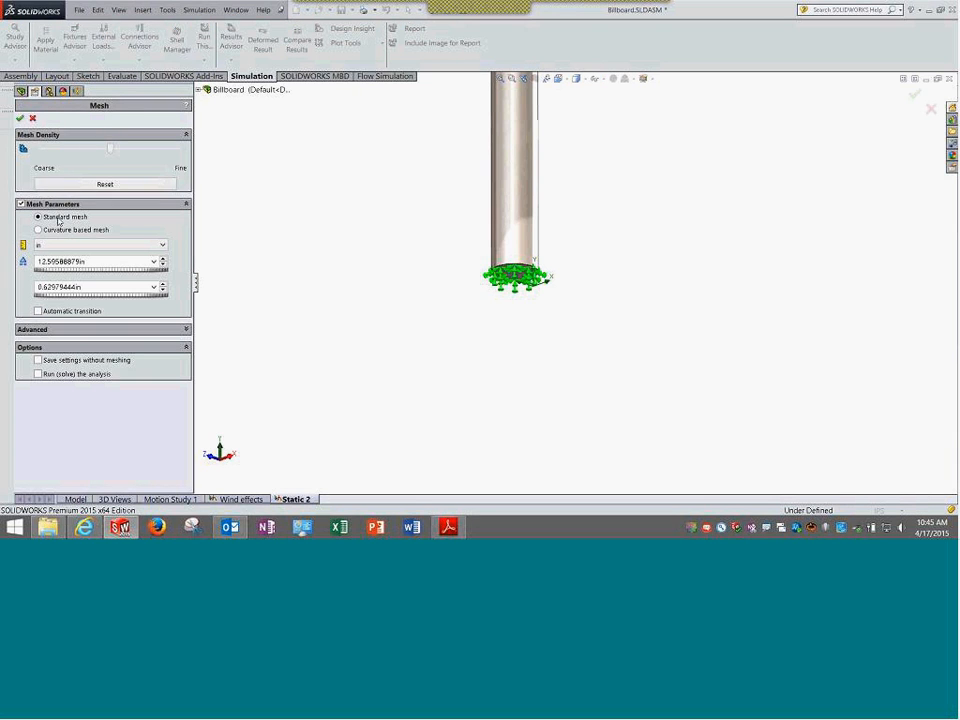
{"action": "left_click", "coordinate": [38, 229]}
{"action": "left_click", "coordinate": [32, 366]}
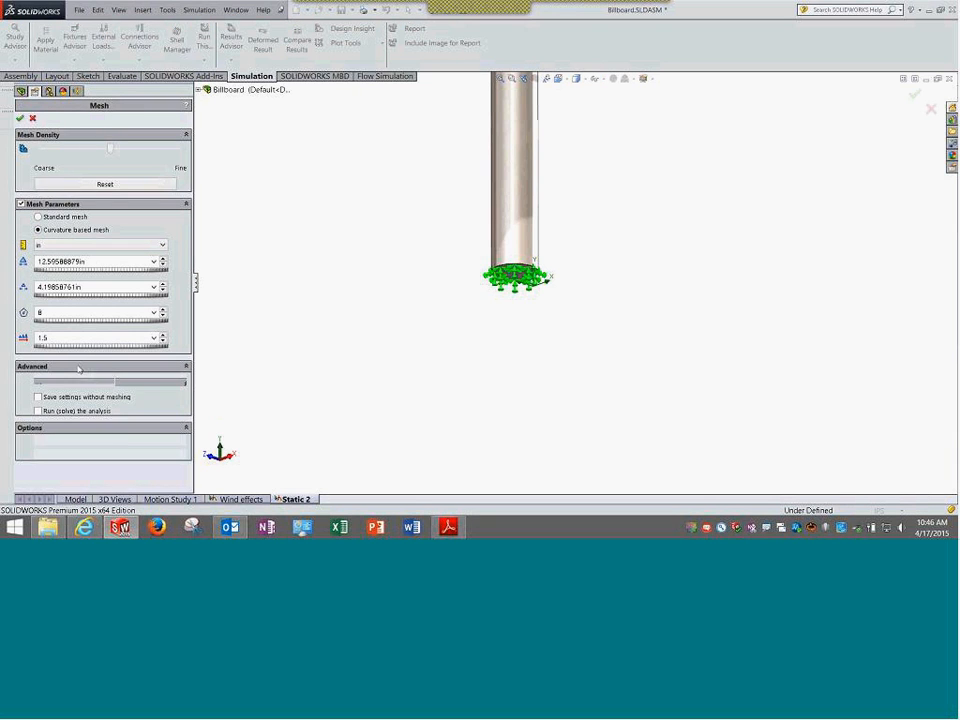
{"action": "left_click", "coordinate": [71, 397]}
{"action": "left_click", "coordinate": [104, 397]}
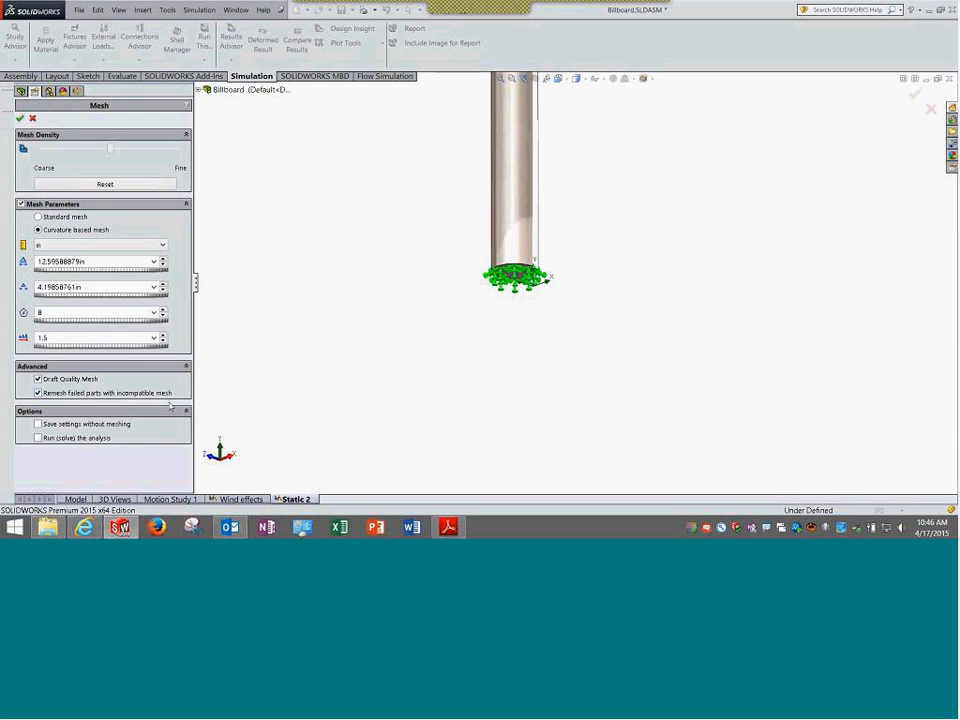
{"action": "left_click", "coordinate": [67, 441]}
{"action": "left_click", "coordinate": [20, 118]}
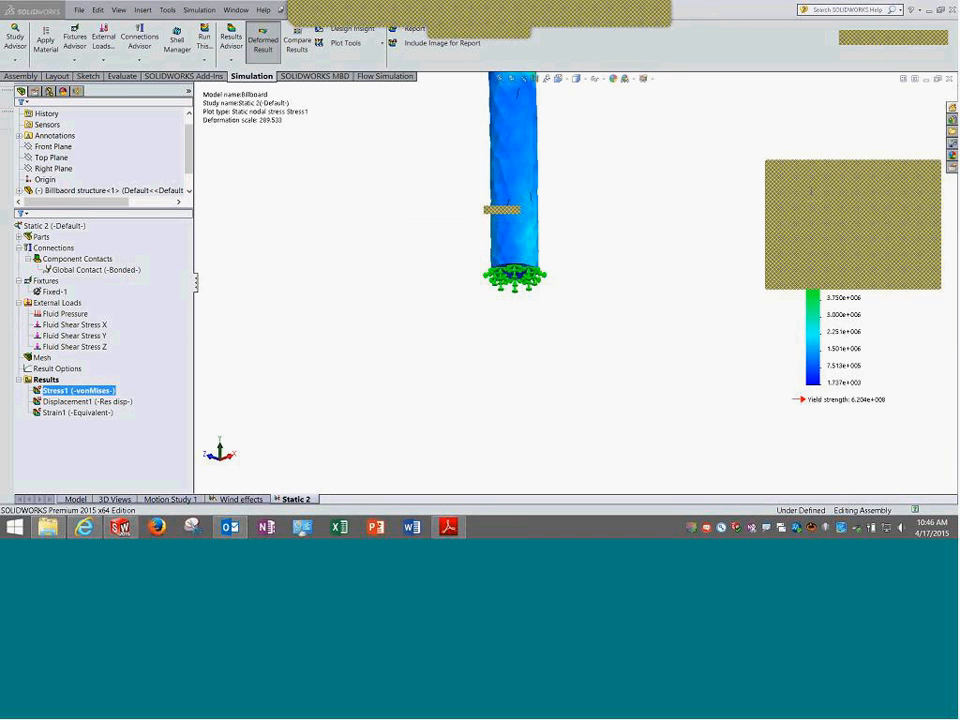
Display the Displacement1 plot and examine the whole deformed billboard from several angles, ending in the Front view
{"action": "left_click", "coordinate": [501, 79]}
{"action": "middle_click_drag", "start_coordinate": [594, 182], "coordinate": [585, 252]}
{"action": "double_click", "coordinate": [90, 403]}
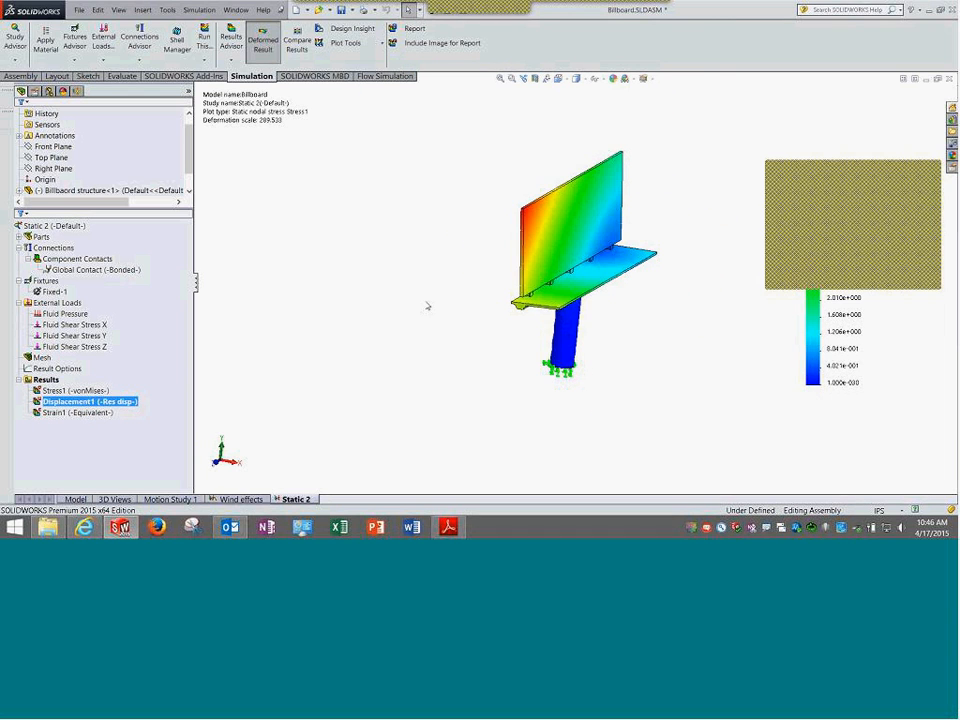
{"action": "middle_click_drag", "start_coordinate": [431, 274], "coordinate": [384, 284]}
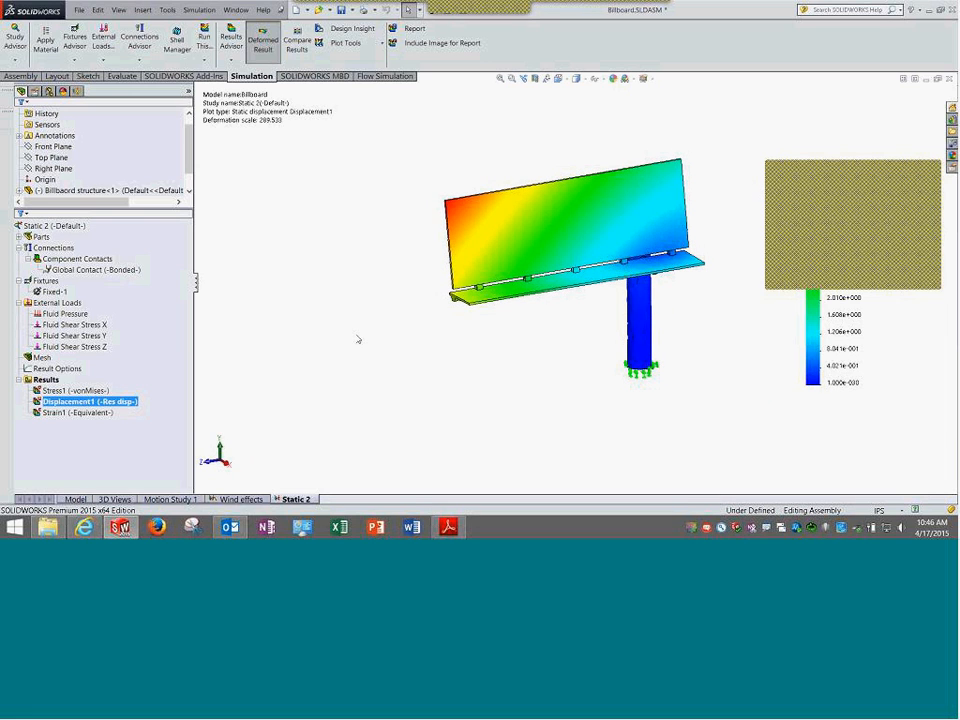
{"action": "left_click", "coordinate": [134, 413], "text": "ctrl"}
{"action": "left_click", "coordinate": [136, 414], "text": "ctrl"}
{"action": "left_click", "coordinate": [209, 461]}
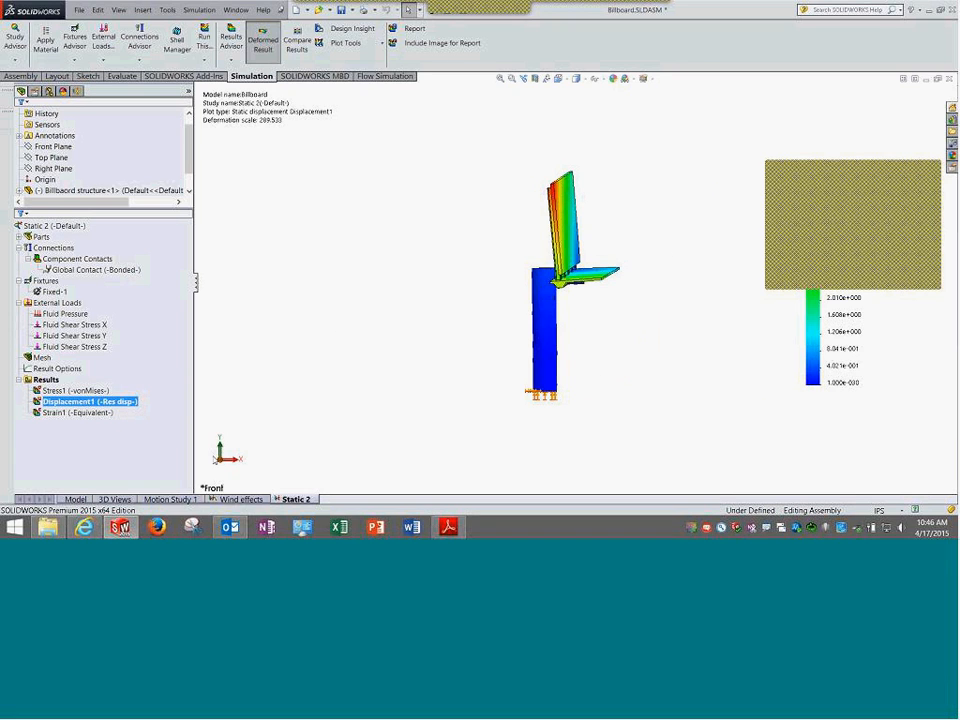
Animate the Displacement1 plot to watch the billboard deform, then close the animation and fit the model to the view
{"action": "right_click", "coordinate": [99, 409]}
{"action": "left_click", "coordinate": [142, 223]}
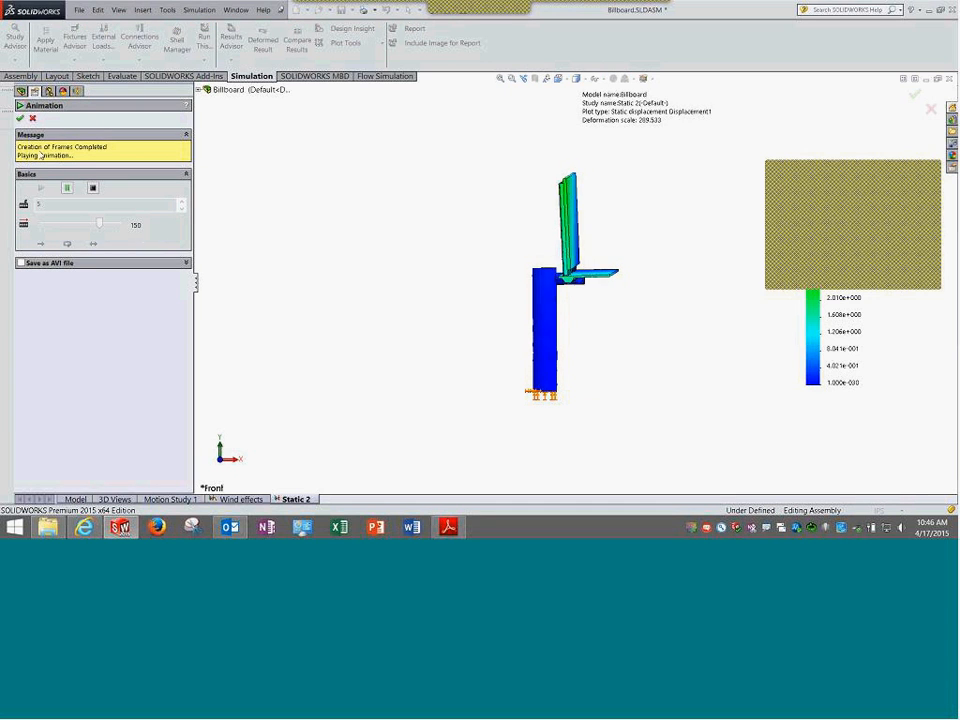
{"action": "left_click", "coordinate": [34, 119]}
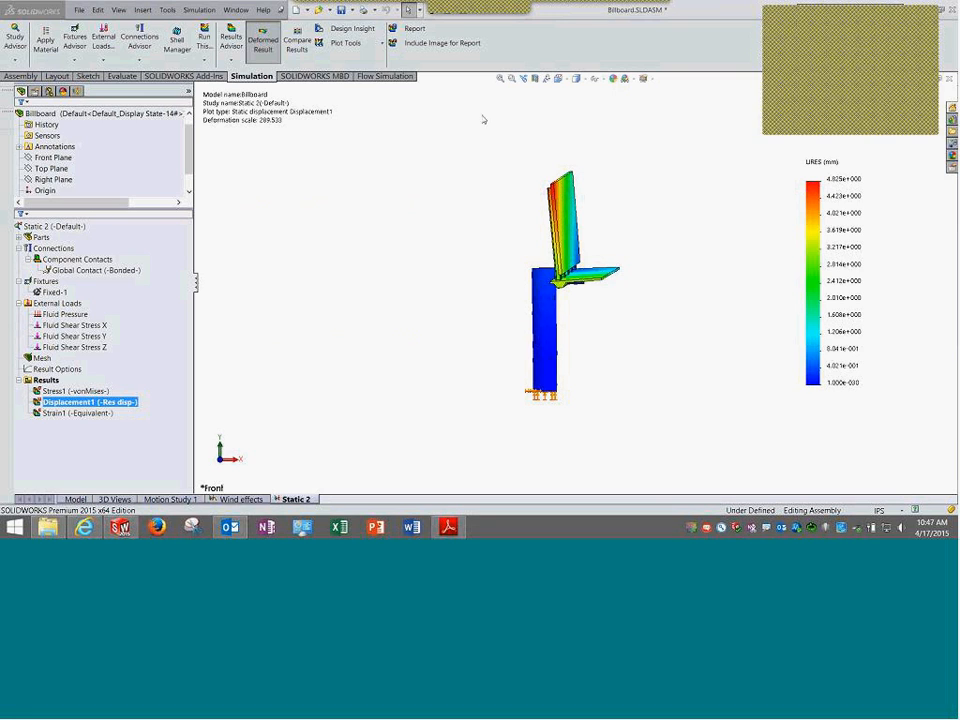
{"action": "left_click", "coordinate": [501, 78]}
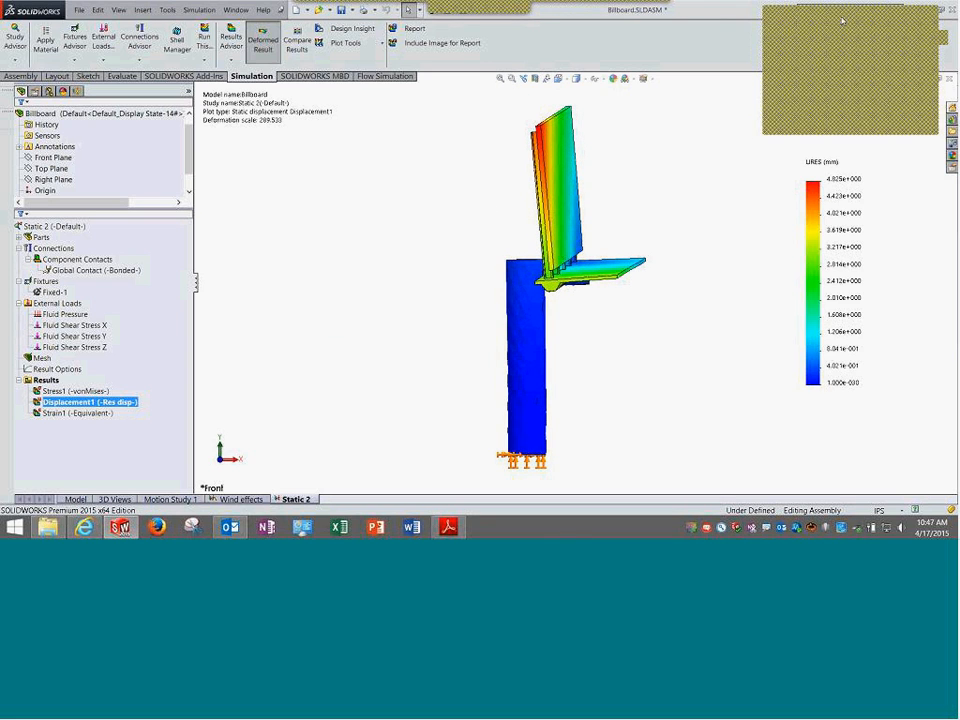
Close the Billboard assembly and open the recent document 01 - cone valve.SLDASM in the Top view
{"action": "left_click", "coordinate": [949, 80]}
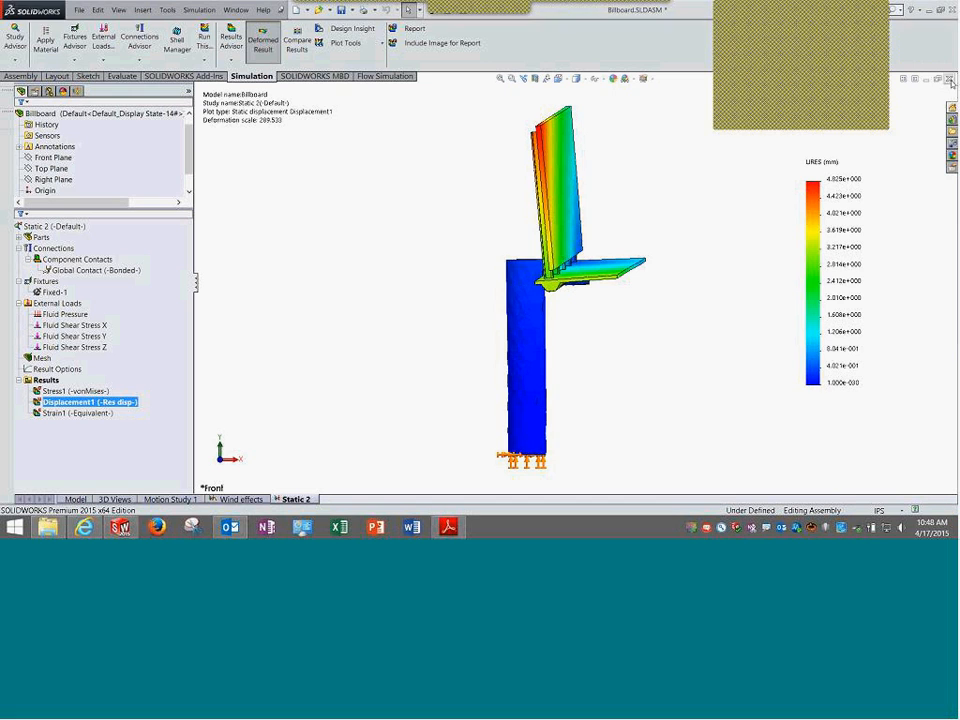
{"action": "left_click", "coordinate": [451, 243]}
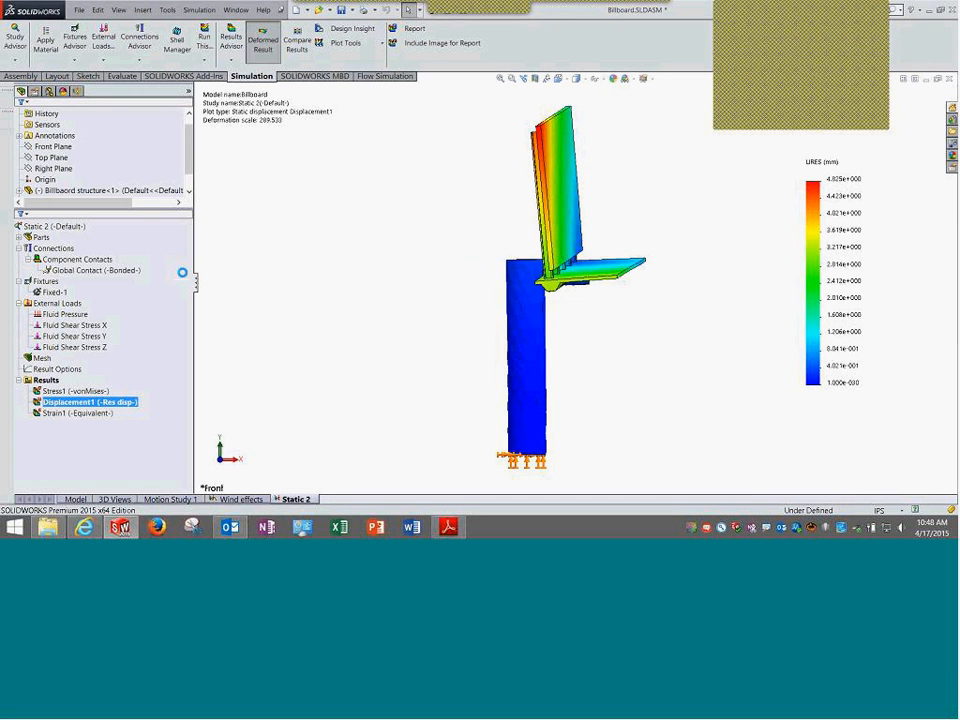
{"action": "left_click", "coordinate": [79, 10]}
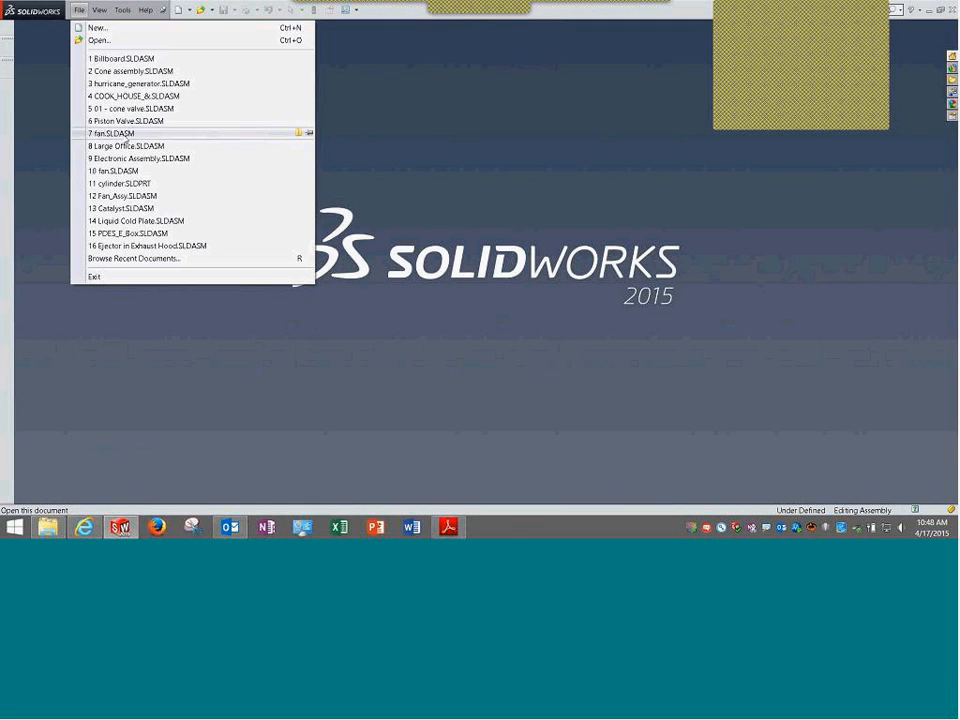
{"action": "mouse_move", "coordinate": [127, 122]}
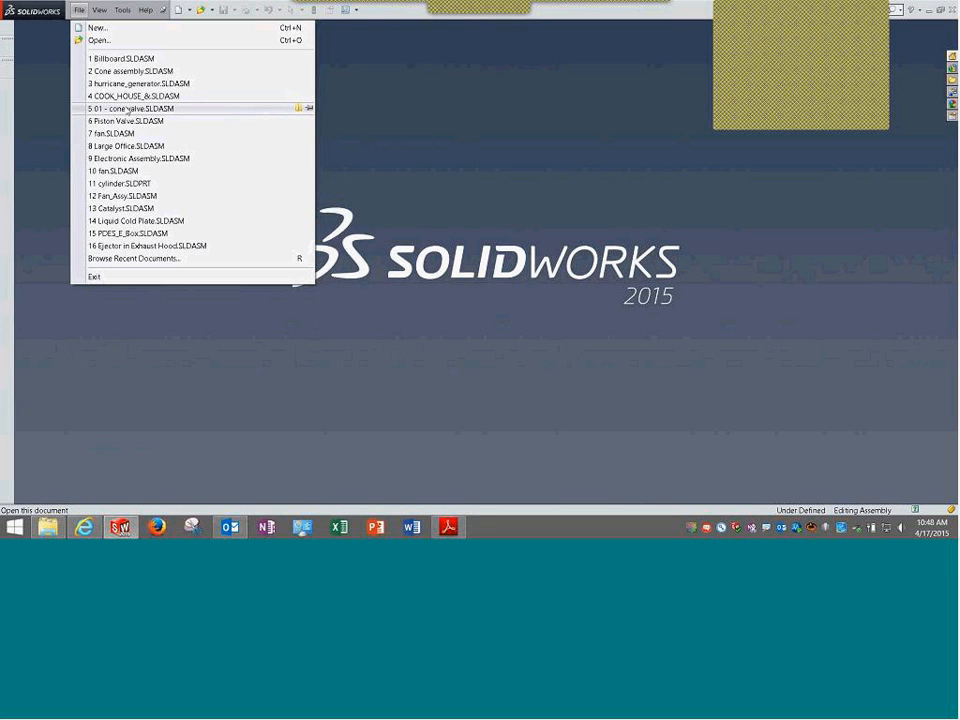
{"action": "left_click", "coordinate": [129, 110]}
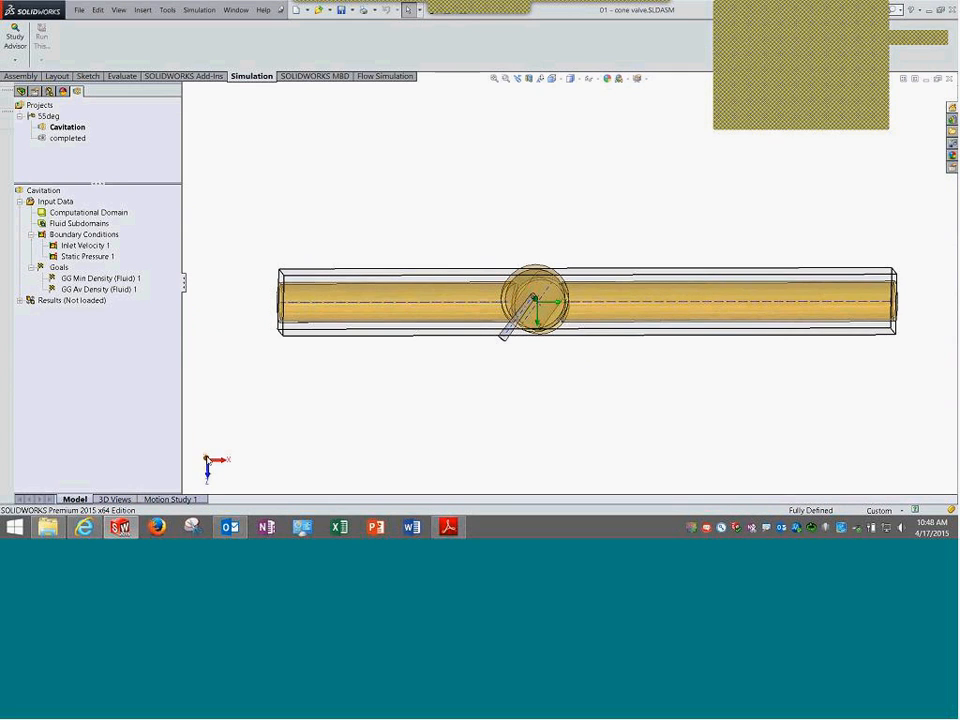
{"action": "left_click", "coordinate": [207, 460]}
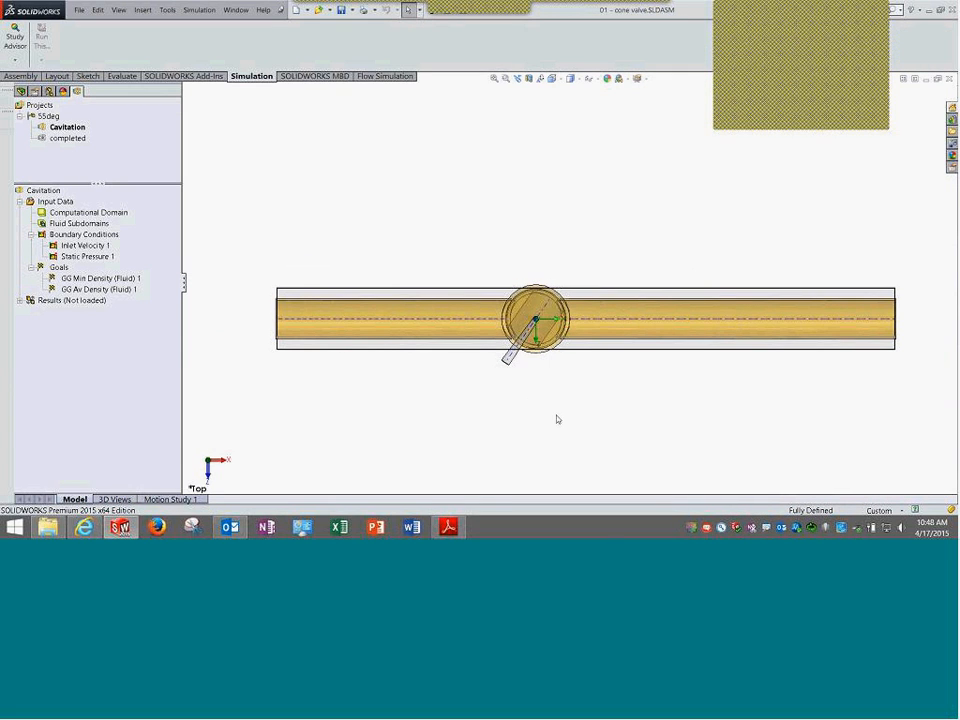
Open the flow training presentation from the desktop in PowerPoint and display slide 4 on absolute and gage pressure
{"action": "key", "text": "super+d"}
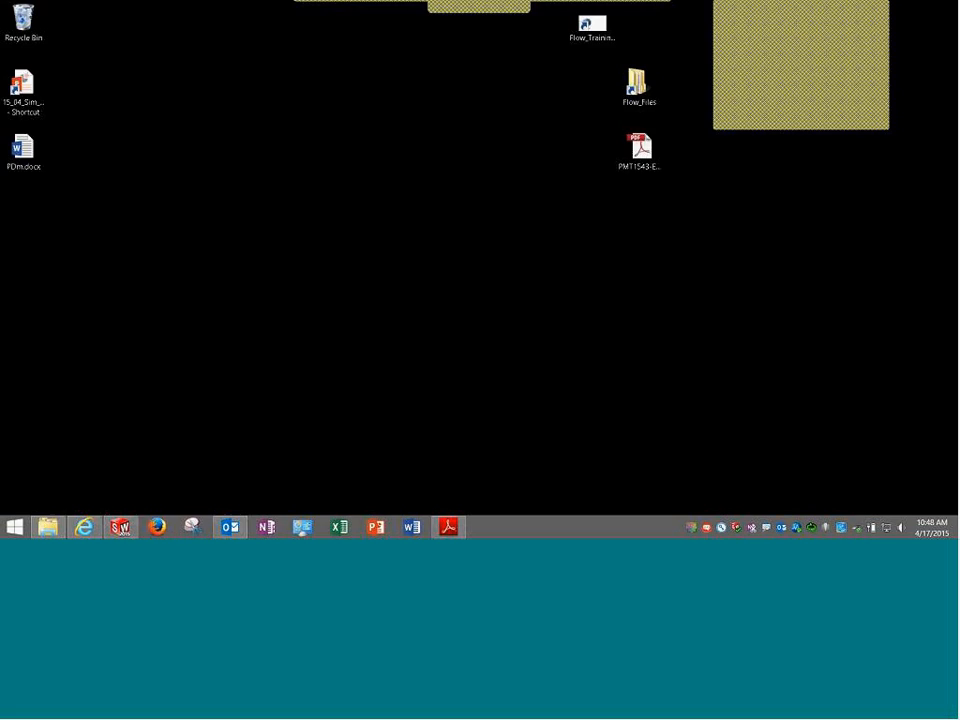
{"action": "double_click", "coordinate": [610, 37]}
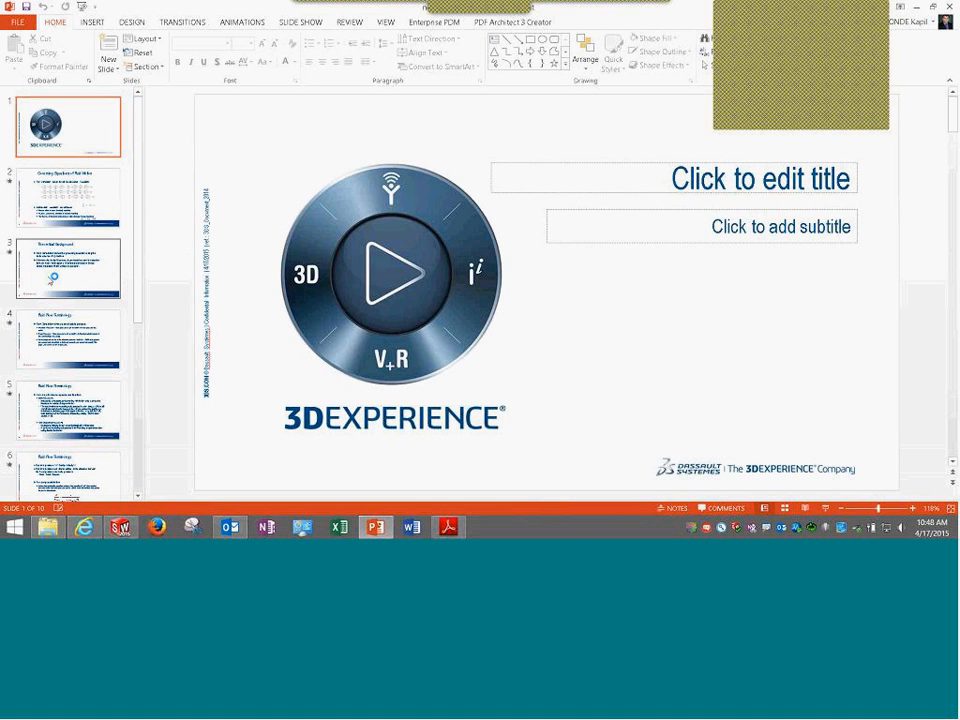
{"action": "left_click", "coordinate": [52, 272]}
{"action": "left_click", "coordinate": [60, 320]}
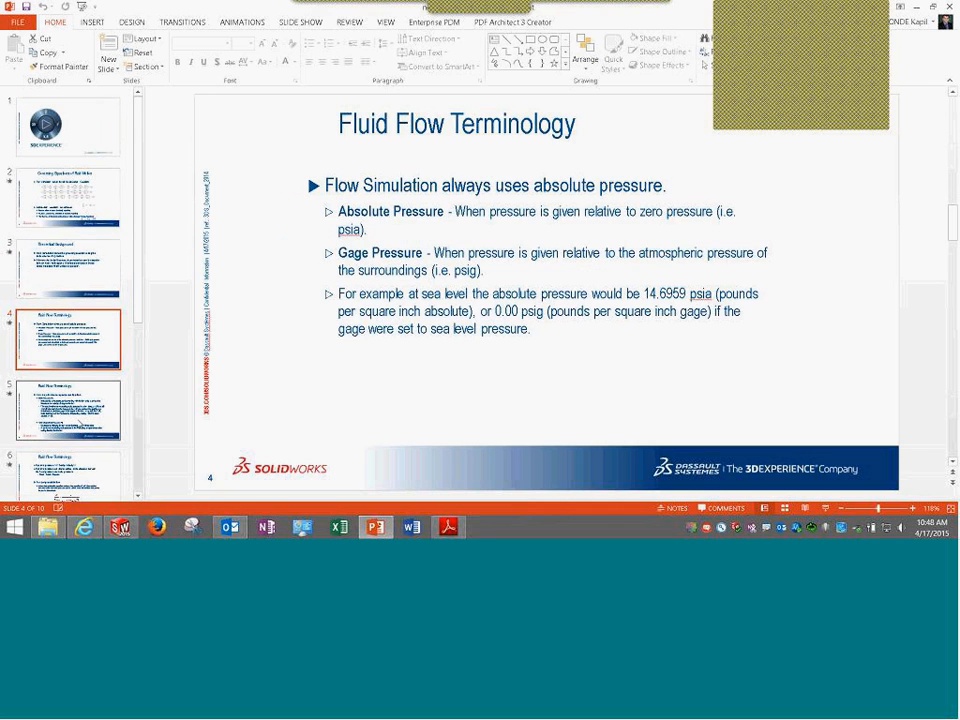
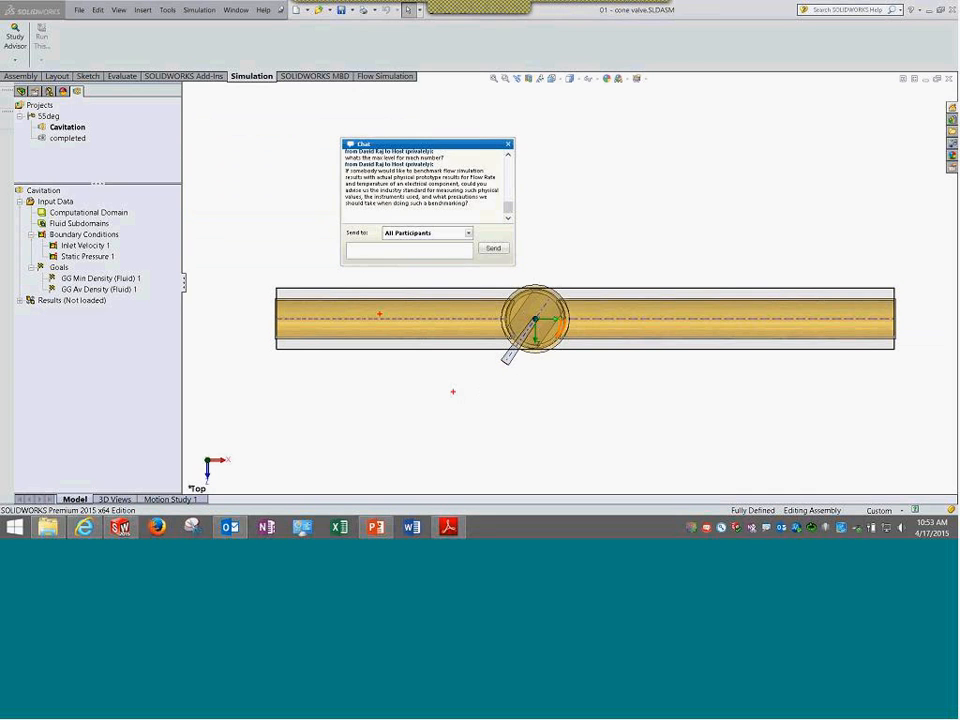
Annotate the cone valve with a freehand circle around the valve body and an arrow along the pipe on each side
{"action": "mouse_move", "coordinate": [572, 268]}
{"action": "left_mouse_down"}
{"action": "mouse_move", "coordinate": [538, 272]}
{"action": "mouse_move", "coordinate": [464, 321]}
{"action": "mouse_move", "coordinate": [472, 382]}
{"action": "mouse_move", "coordinate": [535, 400]}
{"action": "mouse_move", "coordinate": [601, 300]}
{"action": "mouse_move", "coordinate": [588, 268]}
{"action": "mouse_move", "coordinate": [566, 268]}
{"action": "left_mouse_up"}
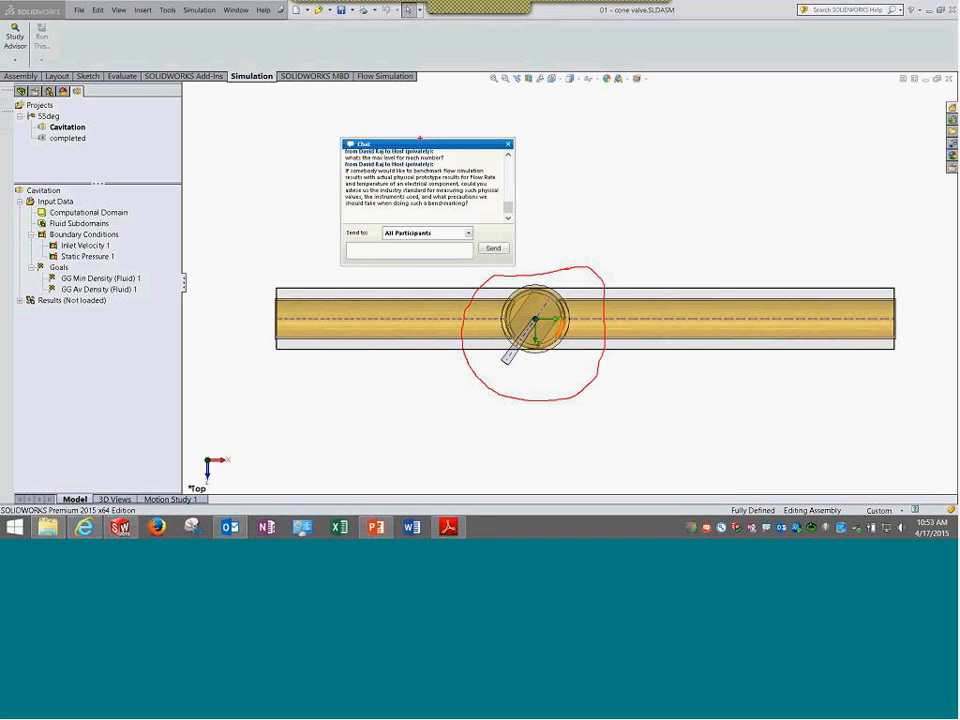
{"action": "key", "text": "Escape"}
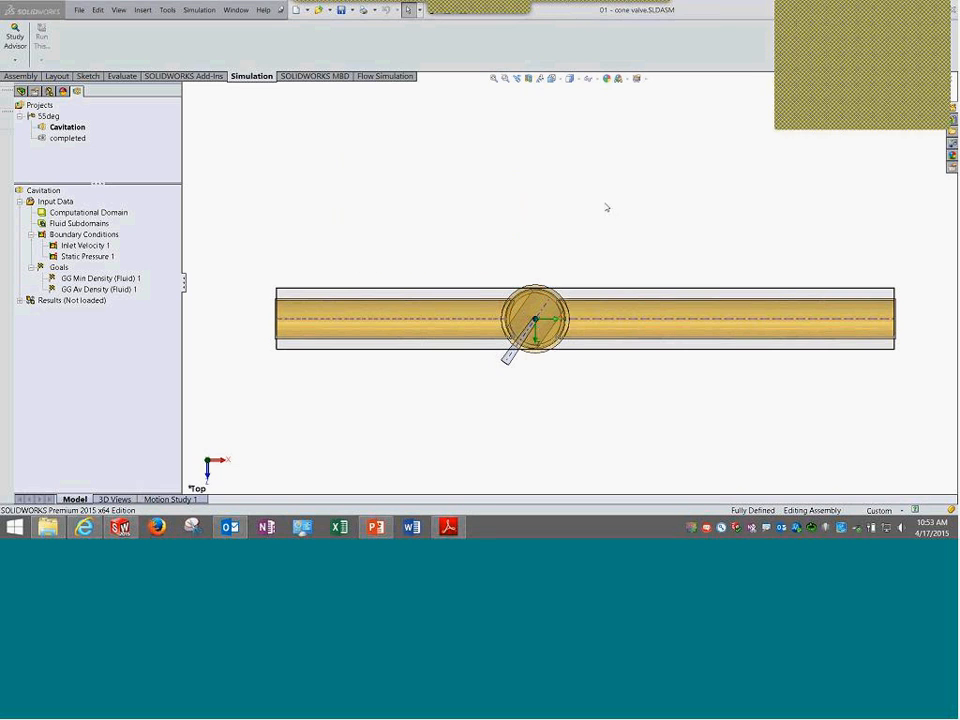
{"action": "mouse_move", "coordinate": [525, 261]}
{"action": "left_mouse_down"}
{"action": "mouse_move", "coordinate": [488, 281]}
{"action": "mouse_move", "coordinate": [525, 386]}
{"action": "mouse_move", "coordinate": [518, 262]}
{"action": "left_mouse_up"}
{"action": "left_click_drag", "start_coordinate": [618, 285], "coordinate": [877, 259]}
{"action": "mouse_move", "coordinate": [279, 262]}
{"action": "left_mouse_down"}
{"action": "mouse_move", "coordinate": [392, 248]}
{"action": "mouse_move", "coordinate": [463, 265]}
{"action": "mouse_move", "coordinate": [249, 273]}
{"action": "left_mouse_up"}
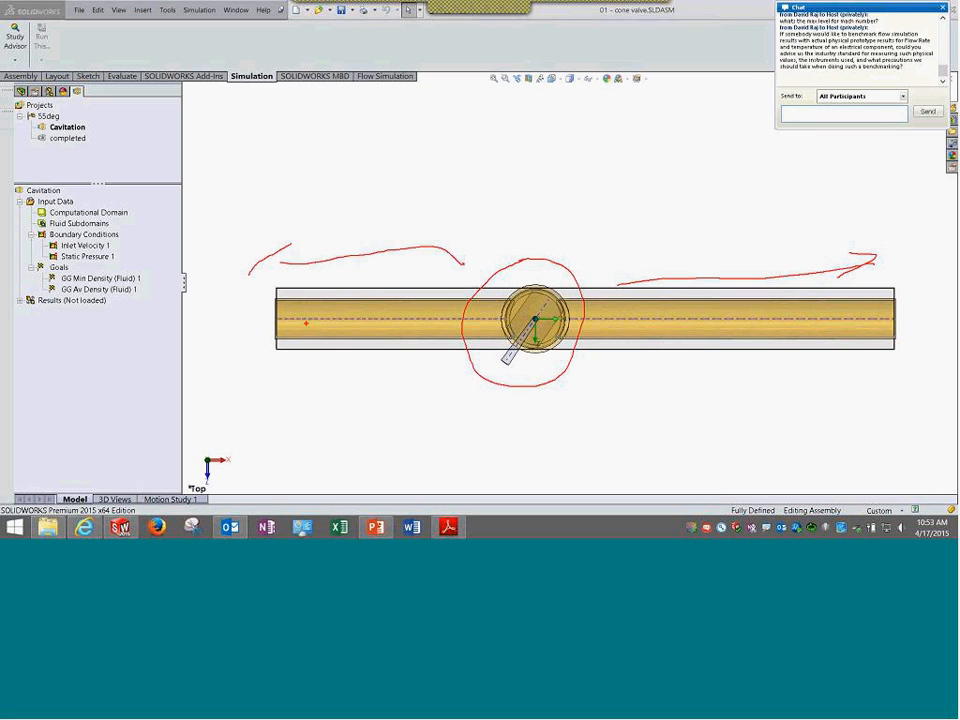
Mark a freehand point near each end of the pipe and add strokes just beside both sides of the valve
{"action": "mouse_move", "coordinate": [326, 208]}
{"action": "left_mouse_down"}
{"action": "mouse_move", "coordinate": [327, 322]}
{"action": "mouse_move", "coordinate": [316, 322]}
{"action": "mouse_move", "coordinate": [326, 304]}
{"action": "left_mouse_up"}
{"action": "mouse_move", "coordinate": [842, 183]}
{"action": "left_mouse_down"}
{"action": "mouse_move", "coordinate": [840, 247]}
{"action": "mouse_move", "coordinate": [862, 327]}
{"action": "mouse_move", "coordinate": [832, 323]}
{"action": "mouse_move", "coordinate": [838, 306]}
{"action": "left_mouse_up"}
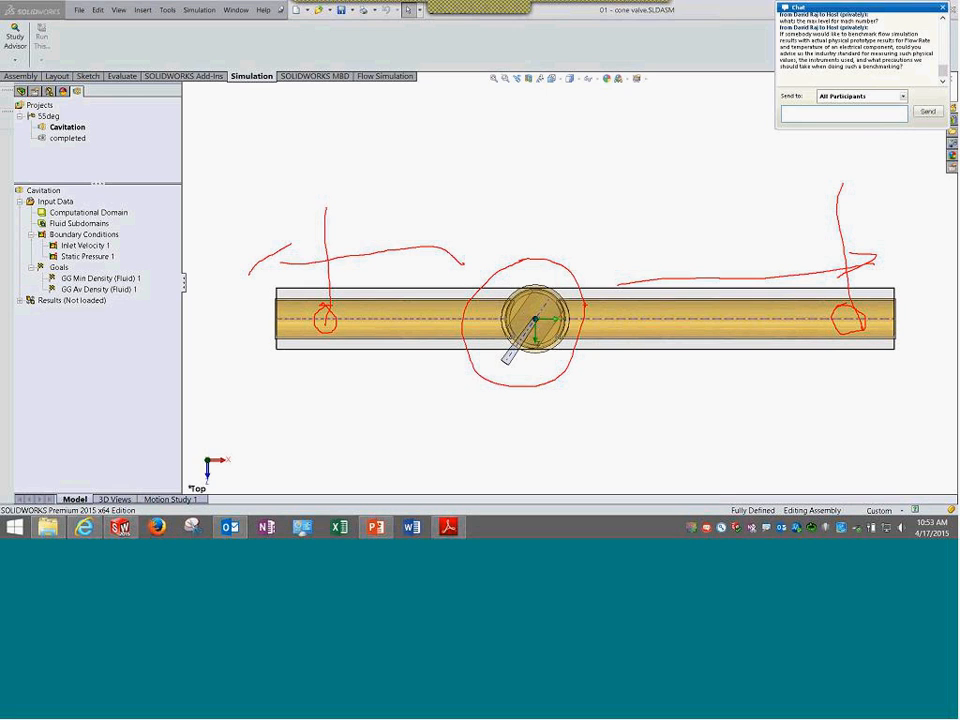
{"action": "mouse_move", "coordinate": [587, 305]}
{"action": "left_mouse_down"}
{"action": "mouse_move", "coordinate": [585, 368]}
{"action": "mouse_move", "coordinate": [583, 348]}
{"action": "left_mouse_up"}
{"action": "left_click_drag", "start_coordinate": [588, 277], "coordinate": [569, 309]}
{"action": "mouse_move", "coordinate": [478, 291]}
{"action": "left_mouse_down"}
{"action": "mouse_move", "coordinate": [480, 361]}
{"action": "mouse_move", "coordinate": [458, 338]}
{"action": "left_mouse_up"}
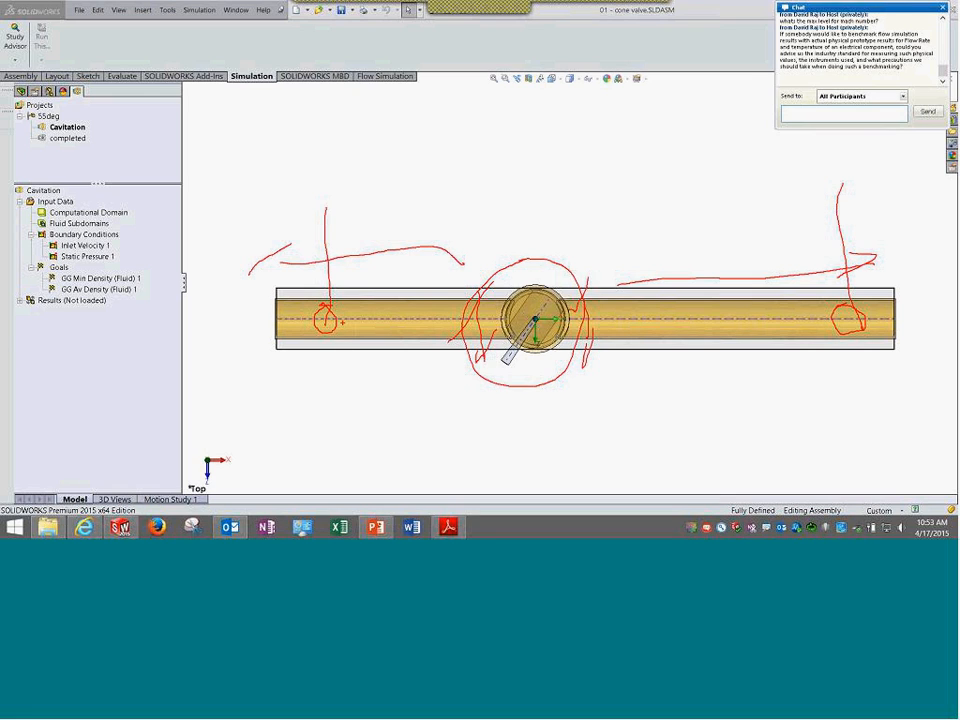
Add a freehand stroke at the vertical marker line near each end of the cone valve's pipe
{"action": "left_click_drag", "start_coordinate": [327, 233], "coordinate": [413, 193]}
{"action": "left_click_drag", "start_coordinate": [843, 212], "coordinate": [885, 188]}
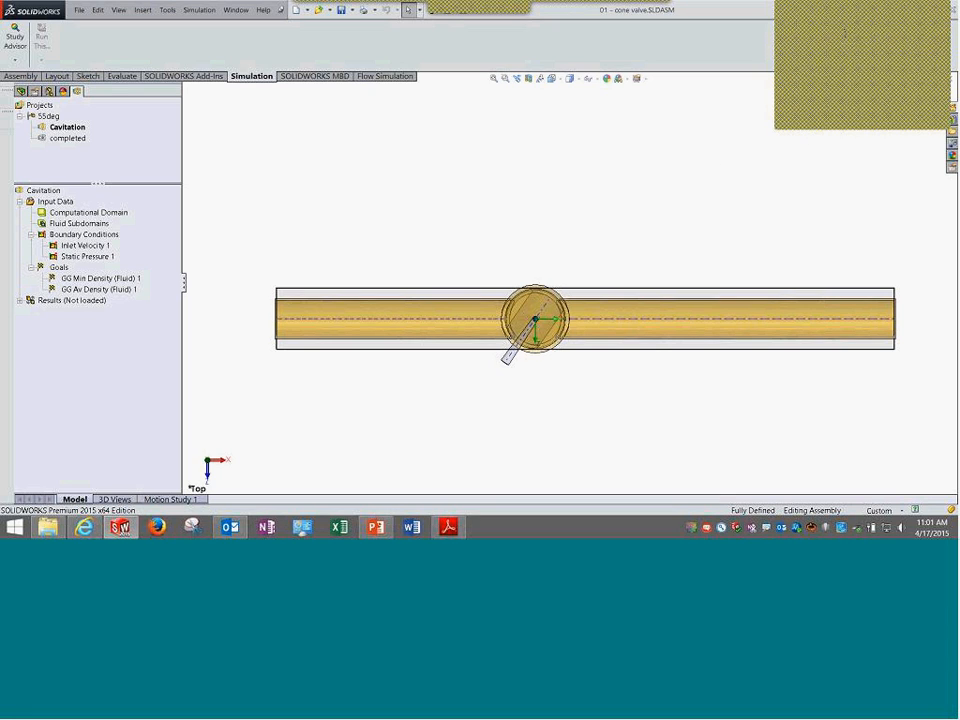
Close the cone valve assembly and open the recent document Electronic Assembly.SLDASM, fitted to the view
{"action": "left_click", "coordinate": [943, 11]}
{"action": "left_click", "coordinate": [949, 79]}
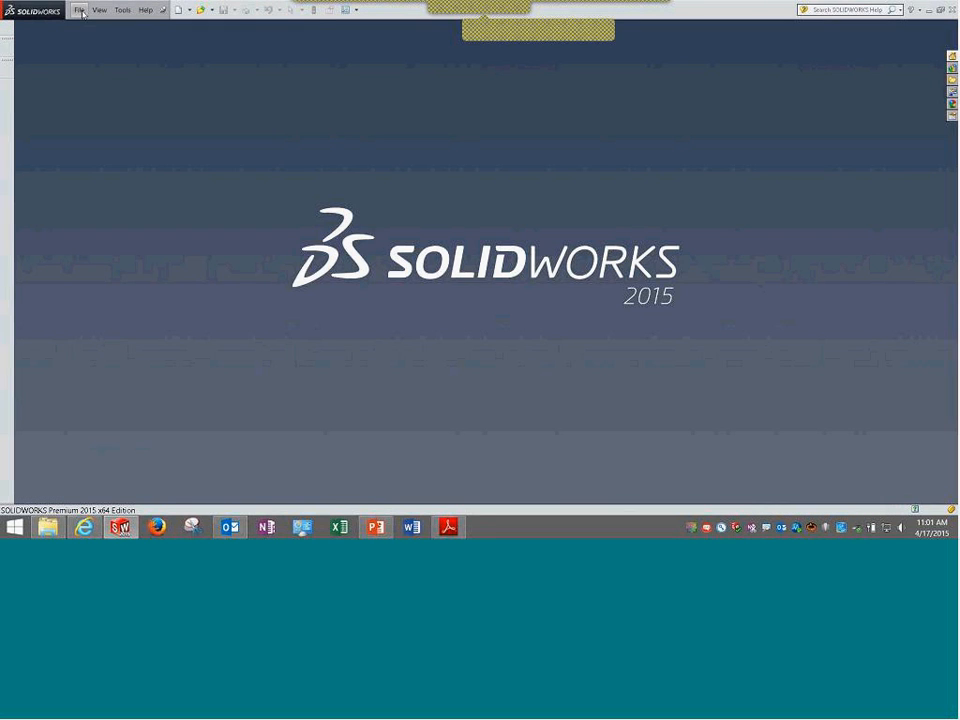
{"action": "left_click", "coordinate": [79, 10]}
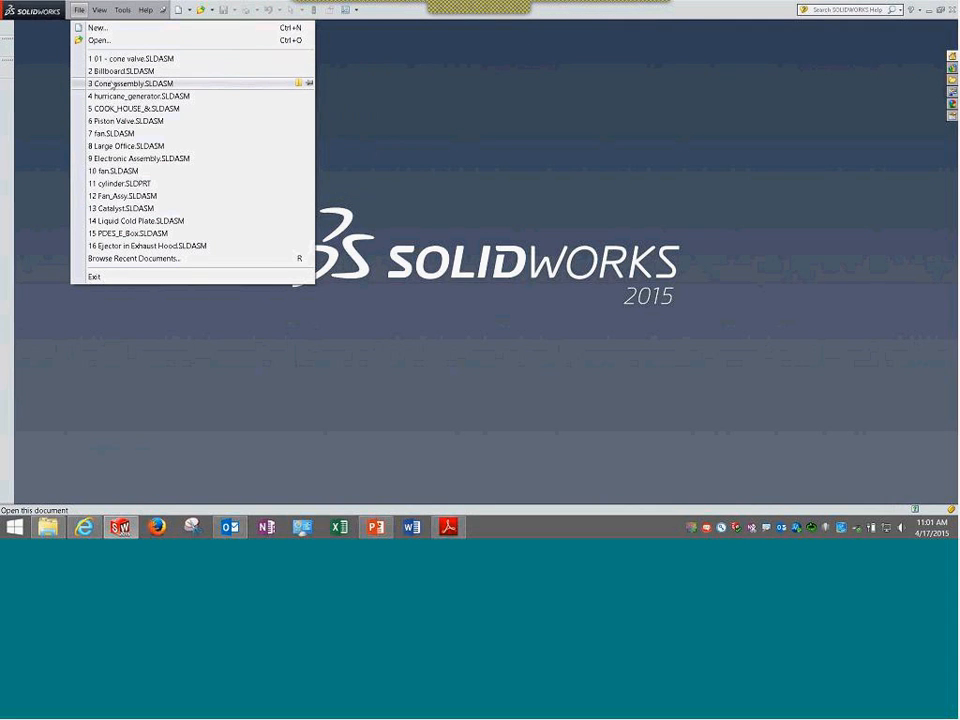
{"action": "mouse_move", "coordinate": [115, 84]}
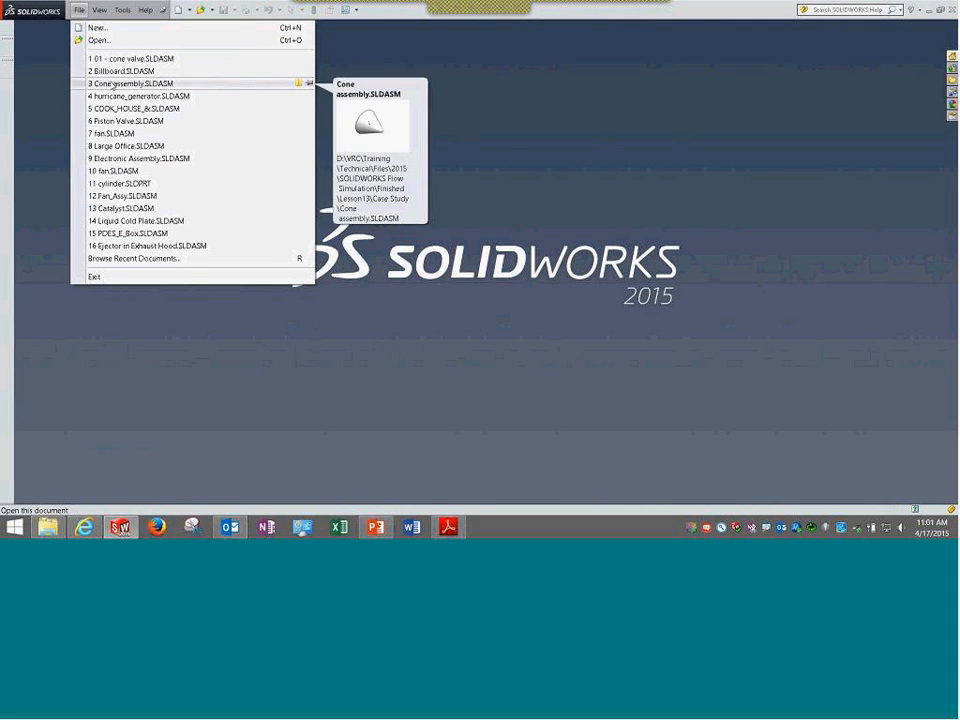
{"action": "left_click", "coordinate": [115, 159]}
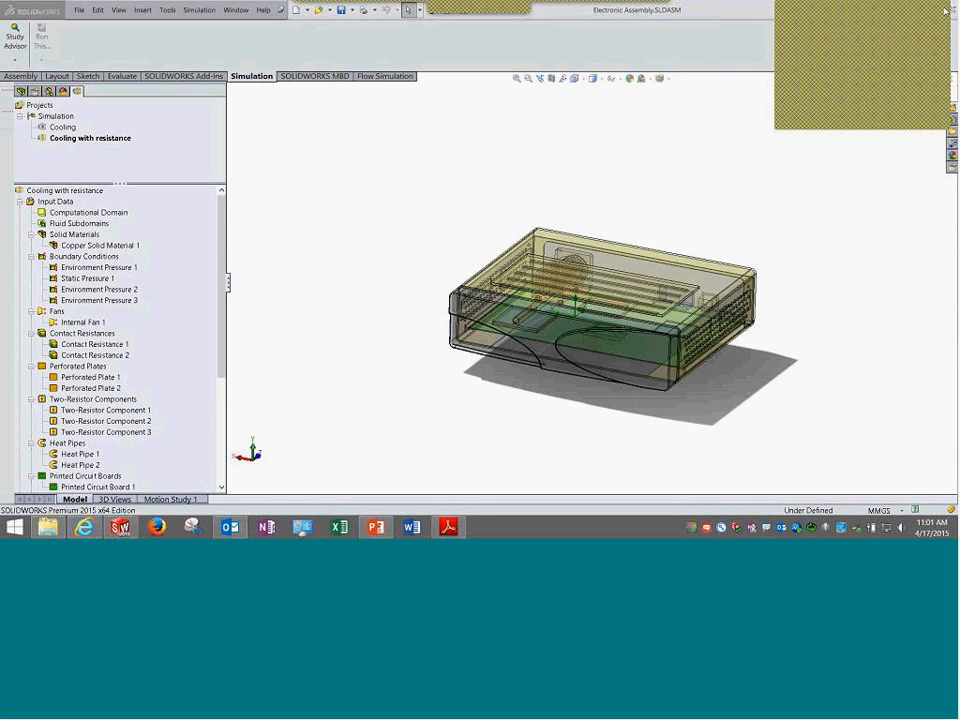
{"action": "left_click", "coordinate": [517, 78]}
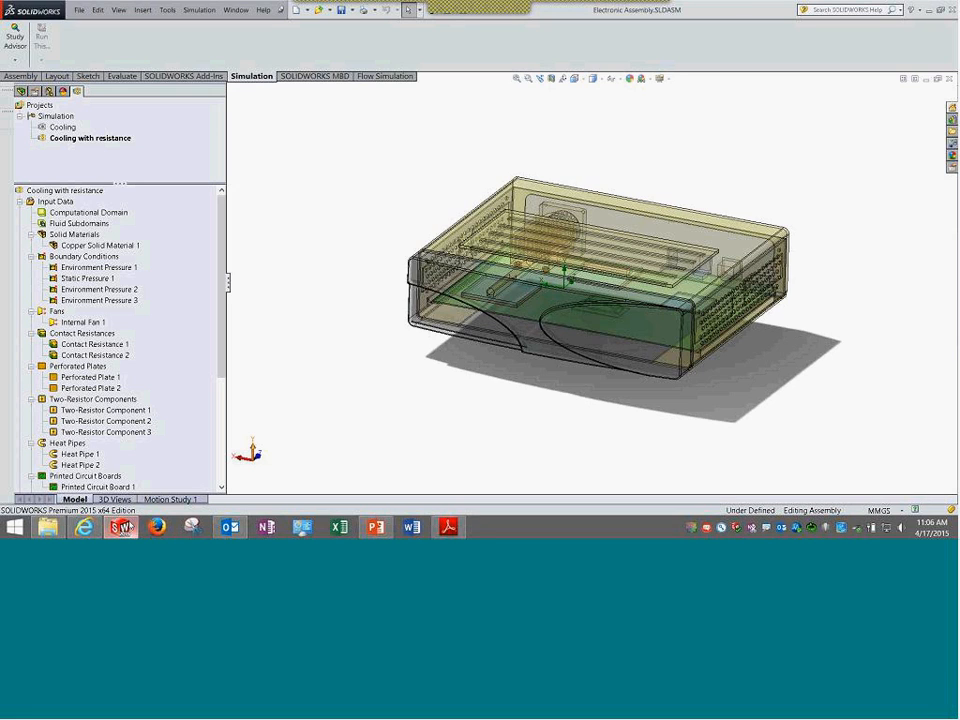
Switch to Firefox, load salesportal.solidworks.com in a new tab and close the Home tab
{"action": "left_click", "coordinate": [153, 528]}
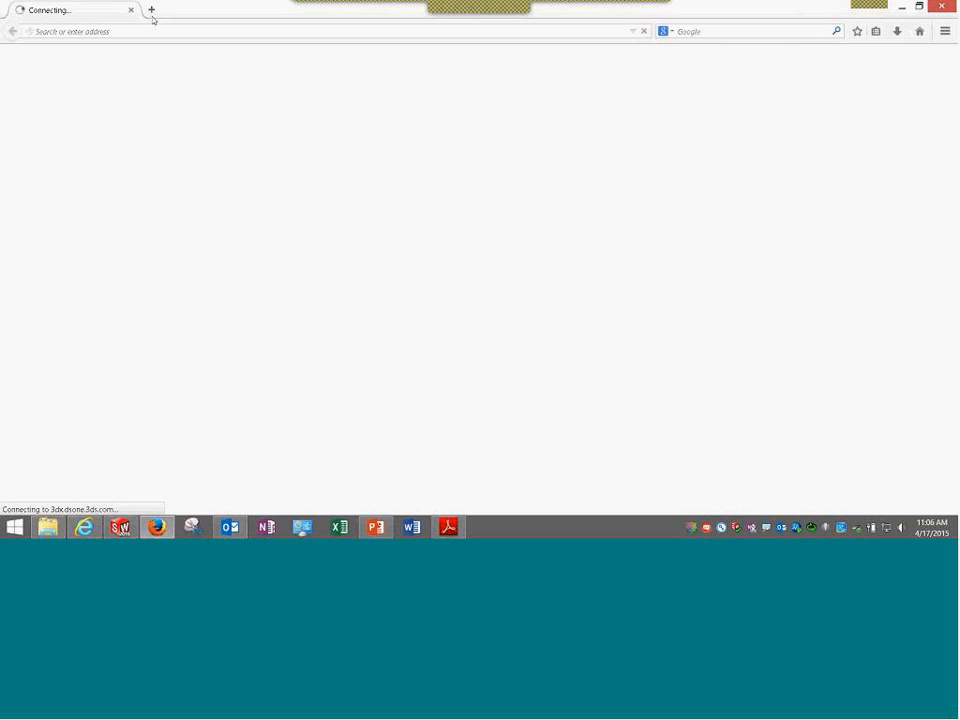
{"action": "left_click", "coordinate": [139, 32]}
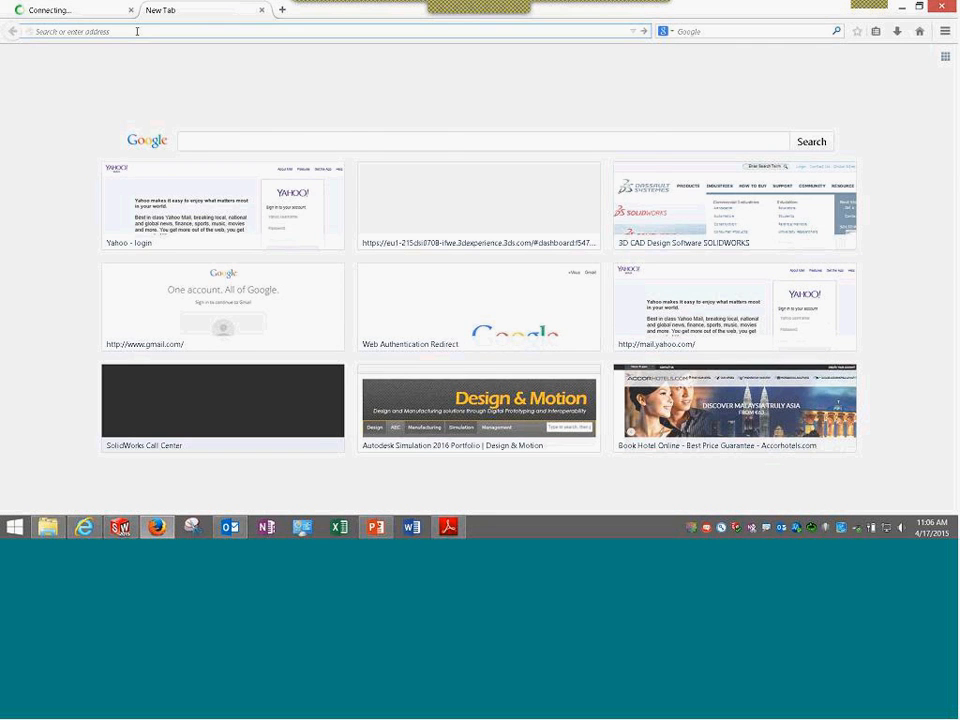
{"action": "type", "text": "salesportal.solidworks.com/"}
{"action": "key", "text": "Return"}
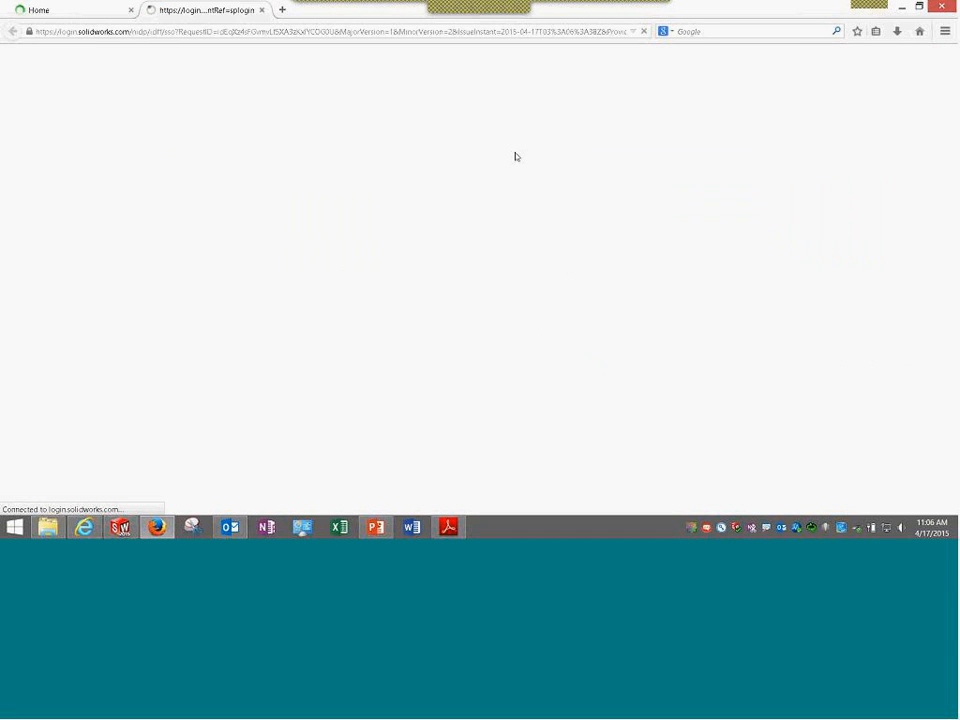
{"action": "left_click", "coordinate": [130, 10]}
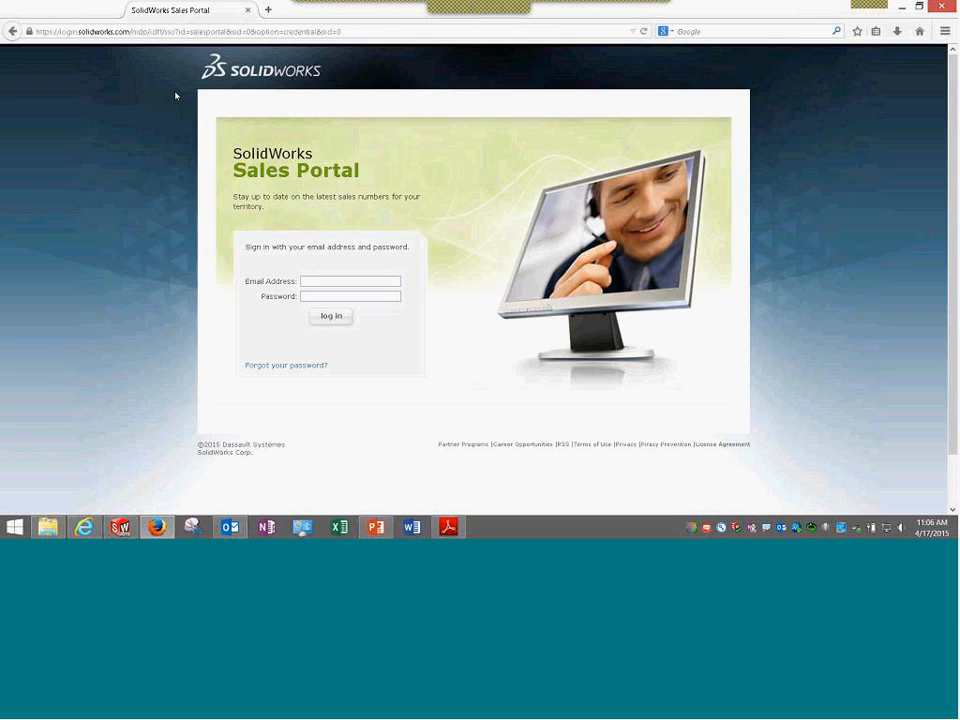
Log in to the SolidWorks Sales Portal with the saved email address and password
{"action": "left_click", "coordinate": [320, 281]}
{"action": "type", "text": "kapil"}
{"action": "key", "text": "Down"}
{"action": "key", "text": "Return"}
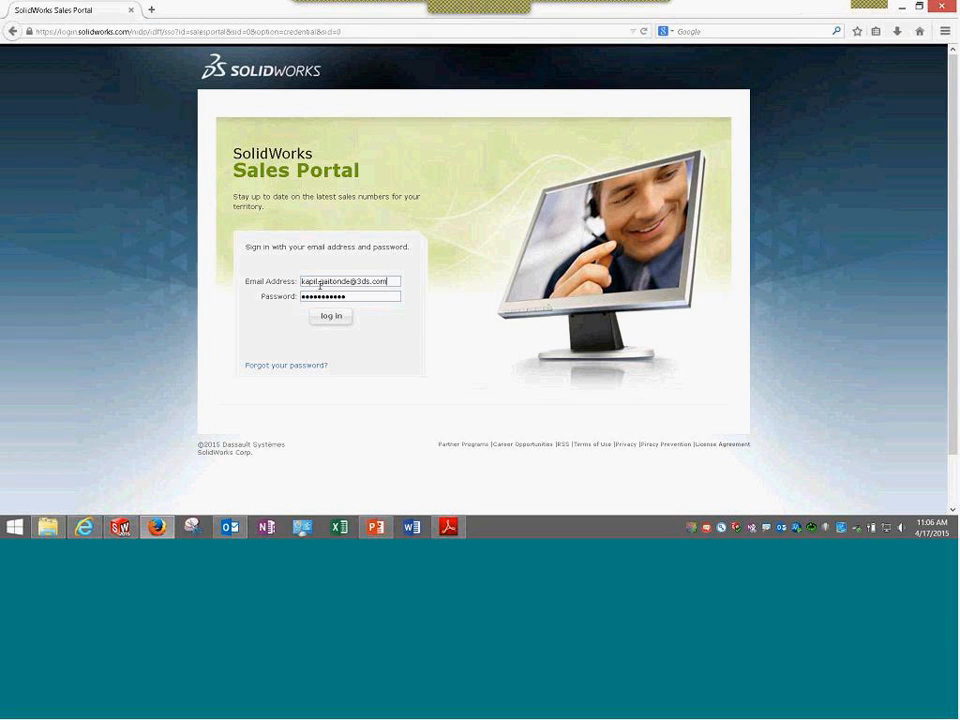
{"action": "left_click", "coordinate": [331, 320]}
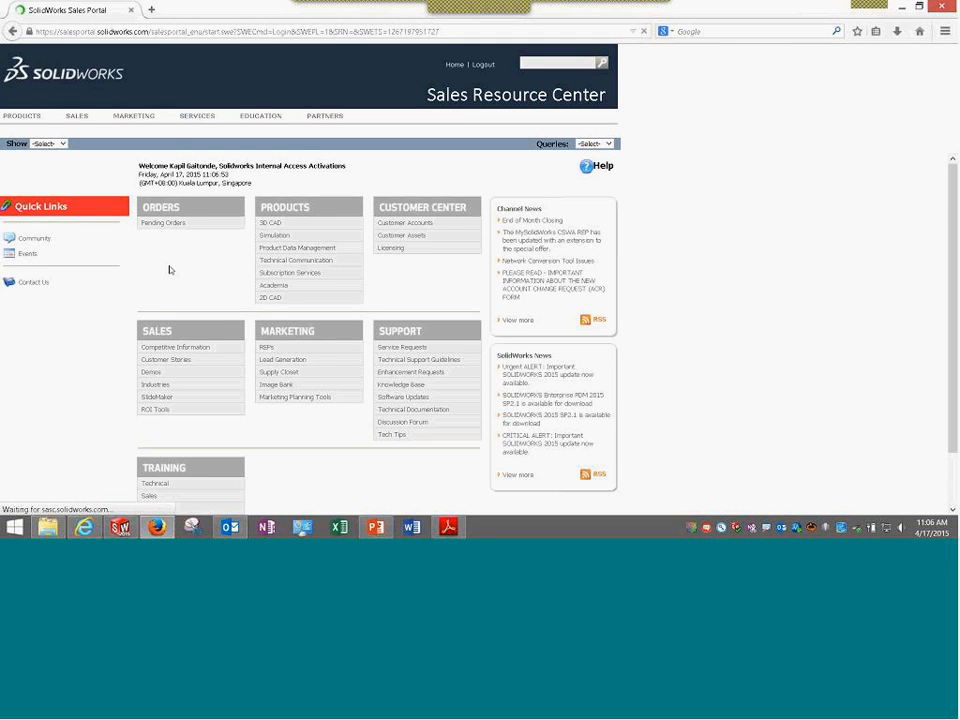
Open the Flow demo set within the Simulation Demos of the Sales section
{"action": "scroll", "coordinate": [169, 270], "scroll_direction": "down", "scroll_amount": 3}
{"action": "scroll", "coordinate": [171, 268], "scroll_direction": "up", "scroll_amount": 3}
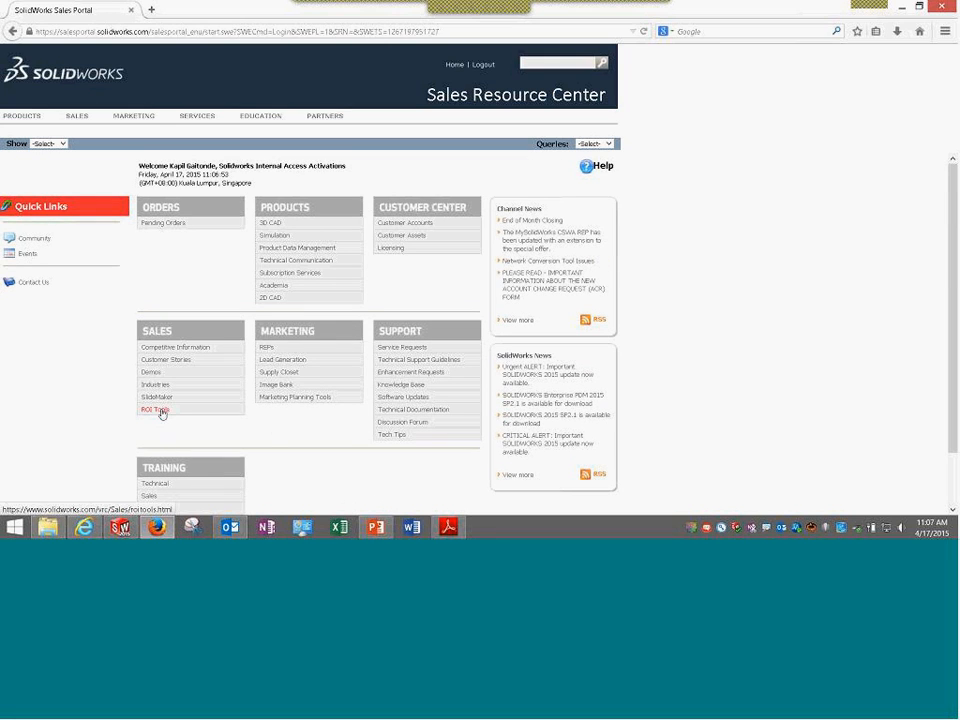
{"action": "scroll", "coordinate": [276, 429], "scroll_direction": "down", "scroll_amount": 1}
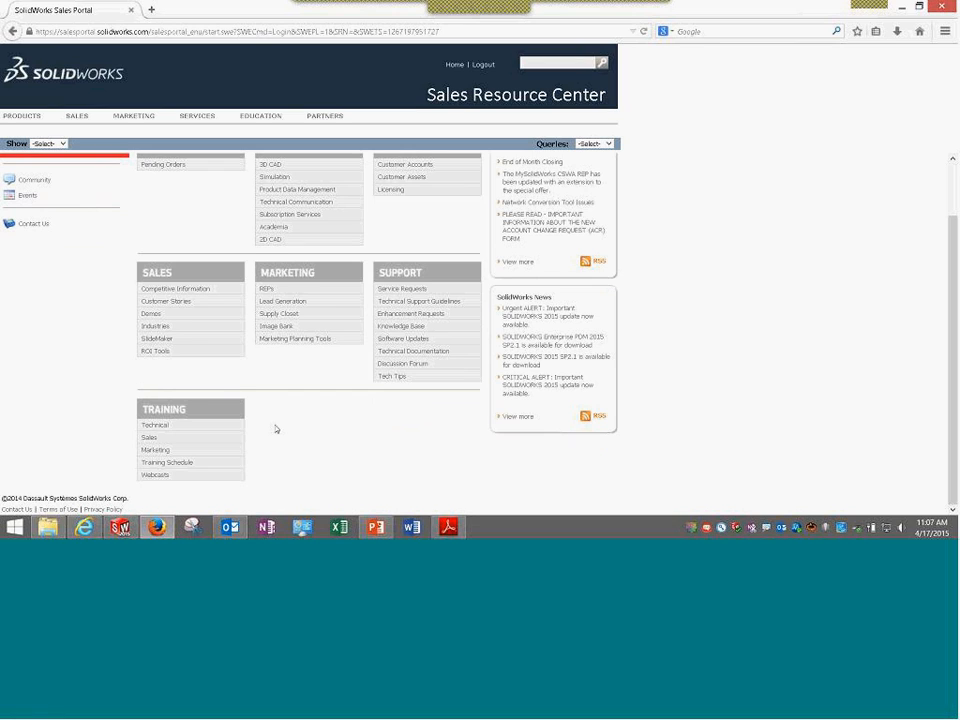
{"action": "left_click", "coordinate": [150, 316]}
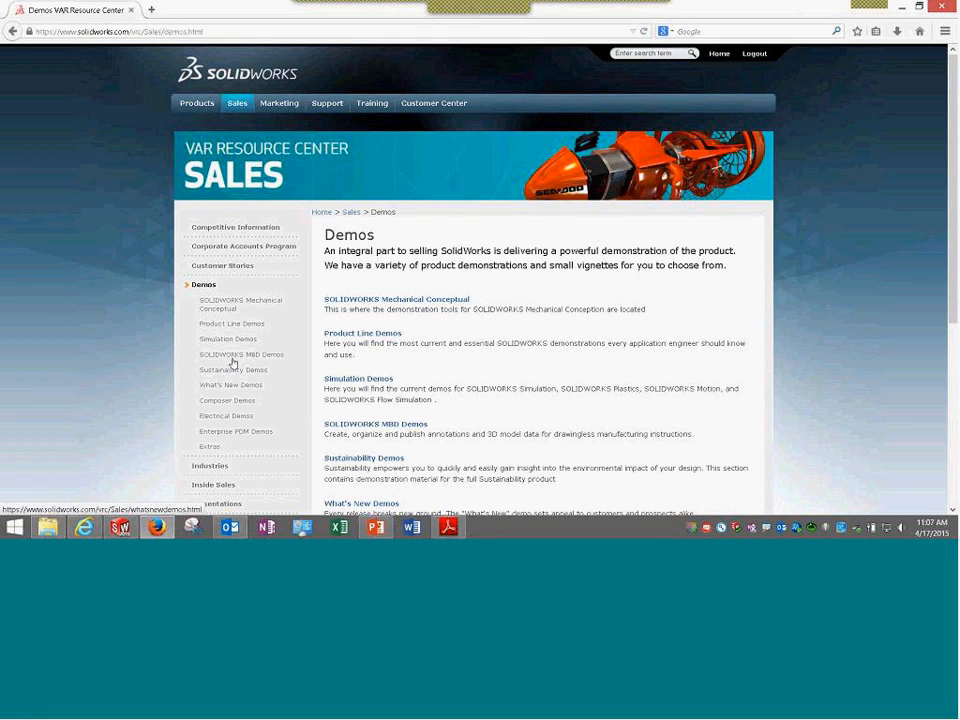
{"action": "left_click", "coordinate": [232, 343]}
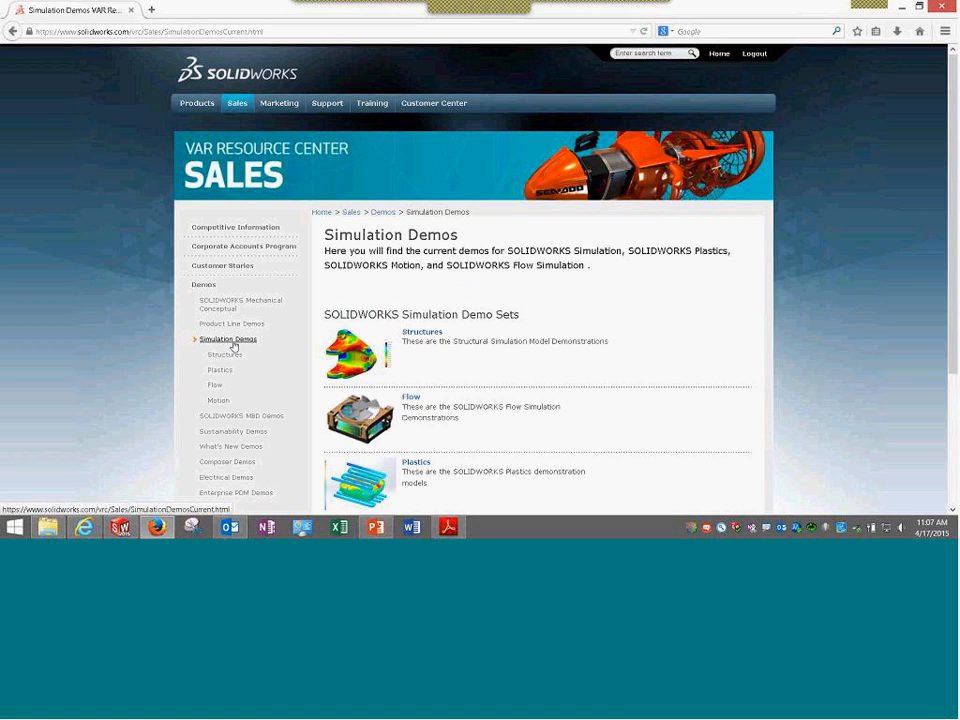
{"action": "scroll", "coordinate": [418, 222], "scroll_direction": "down", "scroll_amount": 1}
{"action": "left_click", "coordinate": [452, 228]}
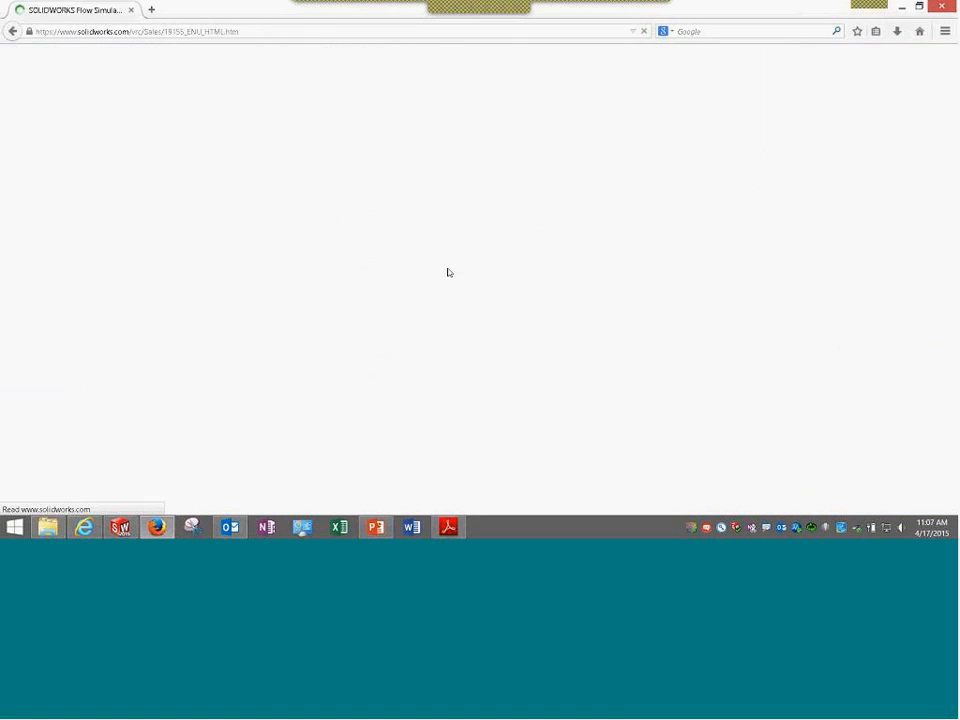
Look through the available Flow Simulation demos and their downloadable files
{"action": "scroll", "coordinate": [662, 317], "scroll_direction": "down", "scroll_amount": 7}
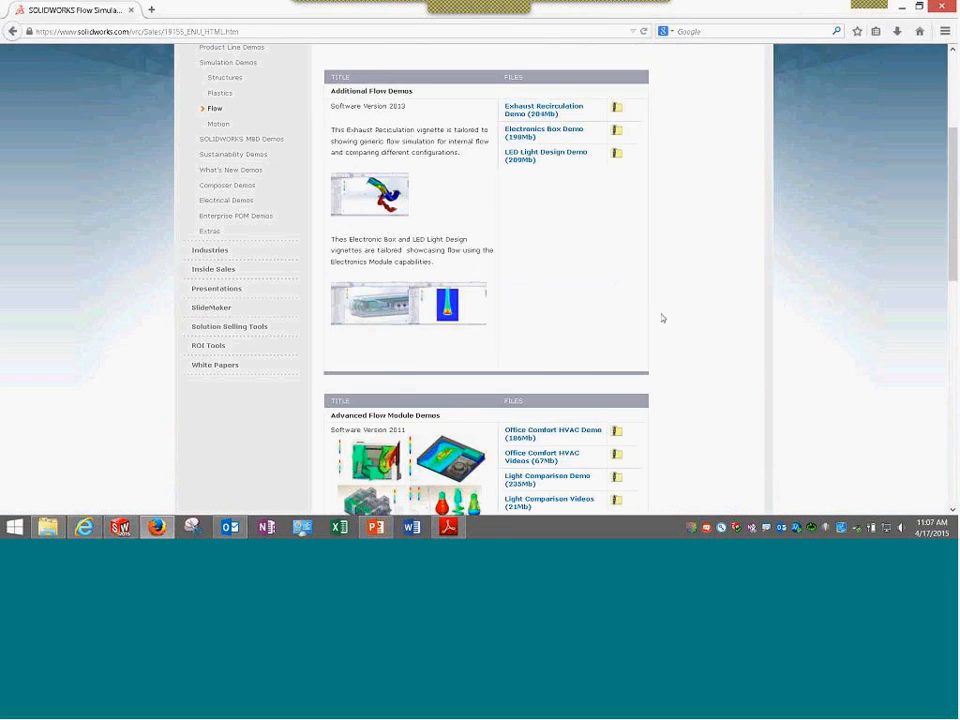
{"action": "scroll", "coordinate": [662, 318], "scroll_direction": "down", "scroll_amount": 10}
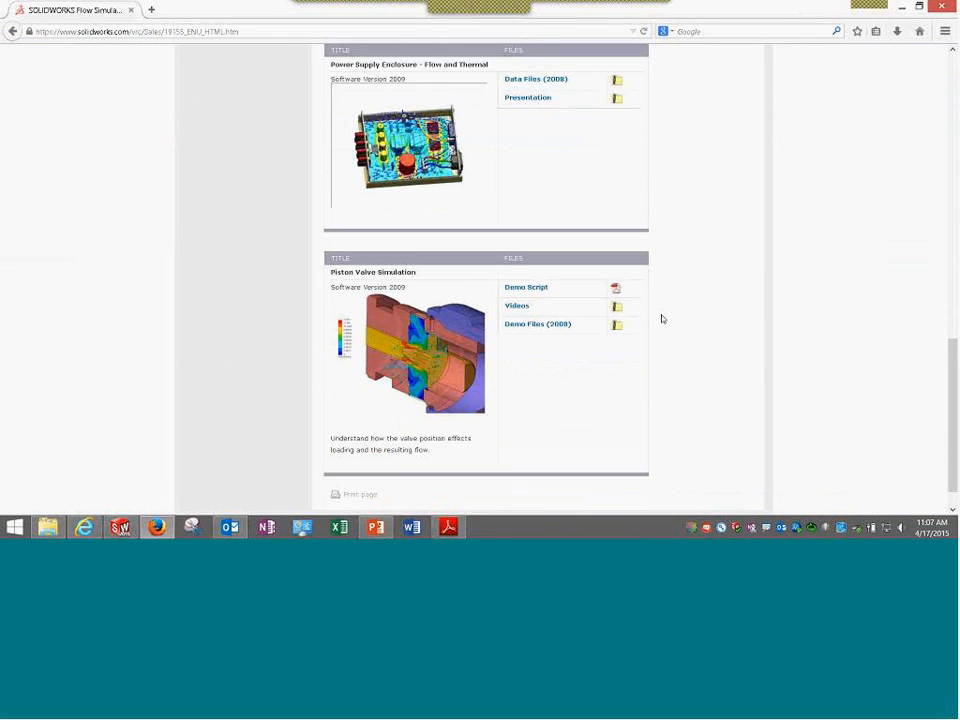
{"action": "scroll", "coordinate": [662, 318], "scroll_direction": "up", "scroll_amount": 7}
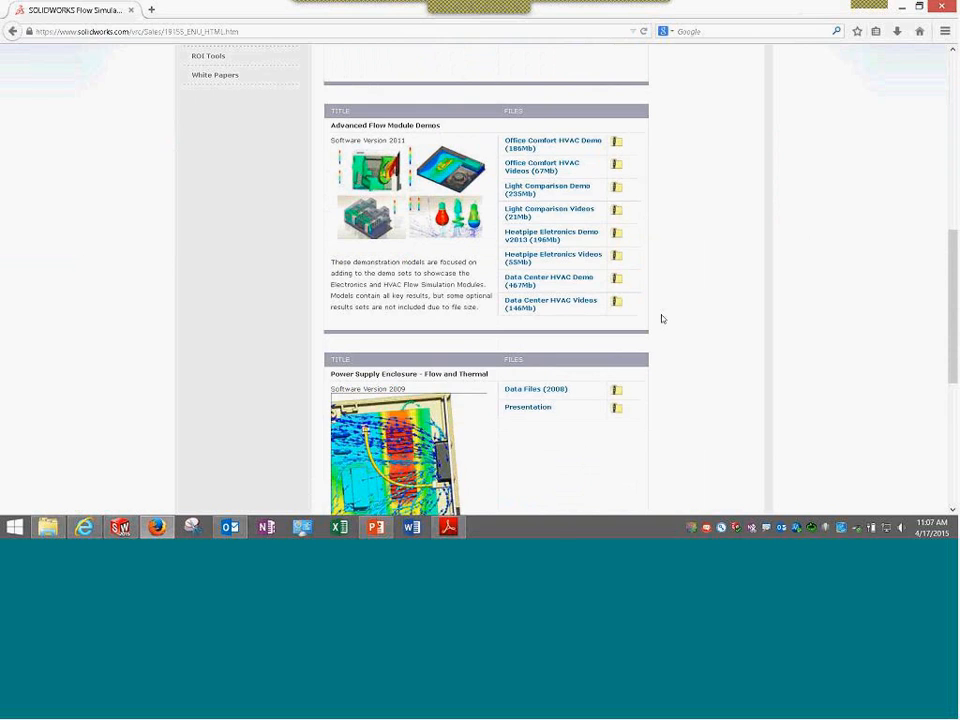
{"action": "scroll", "coordinate": [662, 318], "scroll_direction": "up", "scroll_amount": 4}
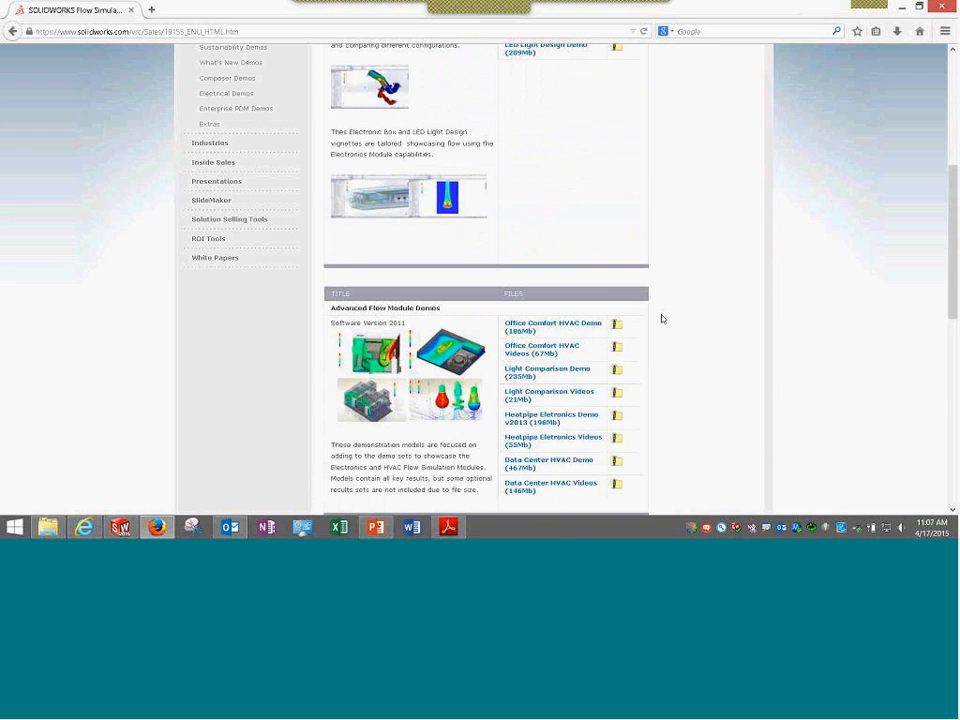
{"action": "scroll", "coordinate": [688, 322], "scroll_direction": "up", "scroll_amount": 3}
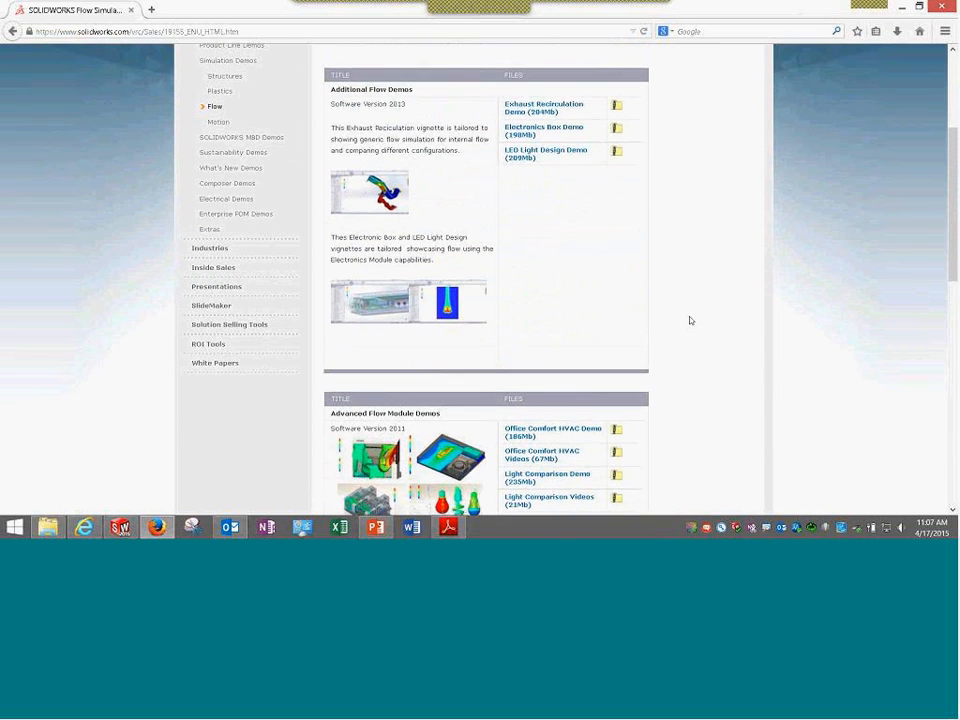
{"action": "scroll", "coordinate": [690, 320], "scroll_direction": "up", "scroll_amount": 3}
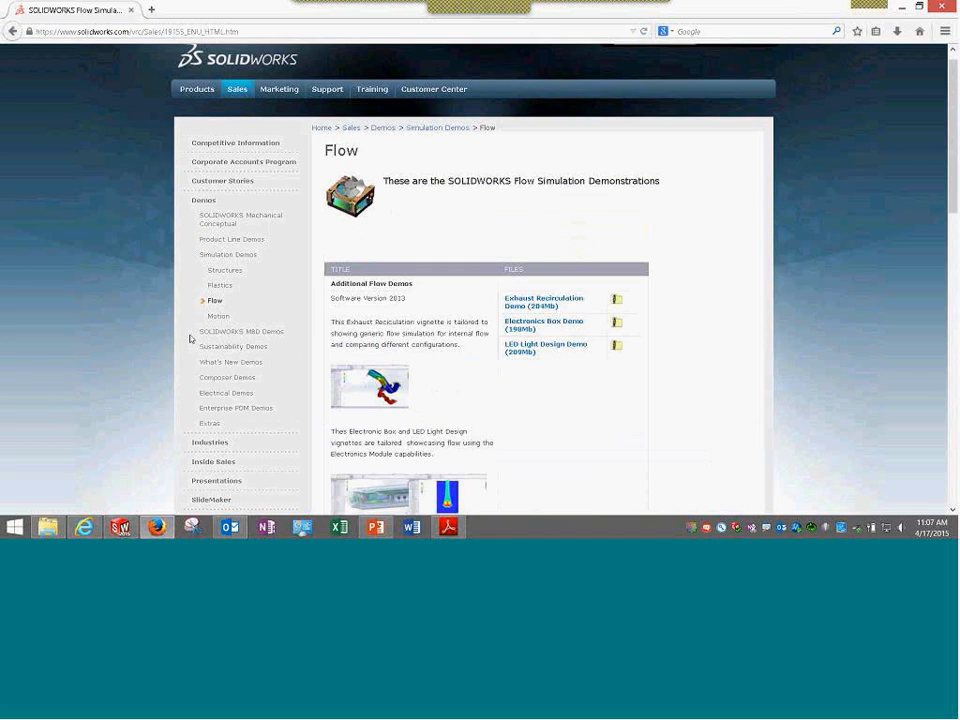
{"action": "scroll", "coordinate": [125, 362], "scroll_direction": "down", "scroll_amount": 2}
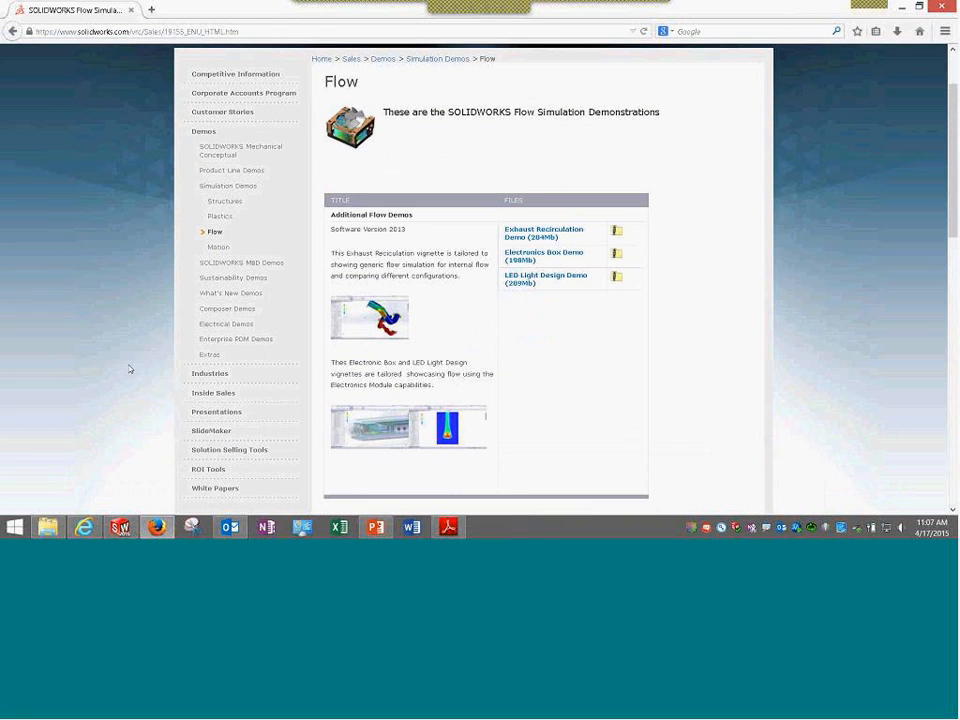
Open the Extras demo page and review the SOLIDWORKS Demo Library Models files
{"action": "left_click", "coordinate": [209, 357]}
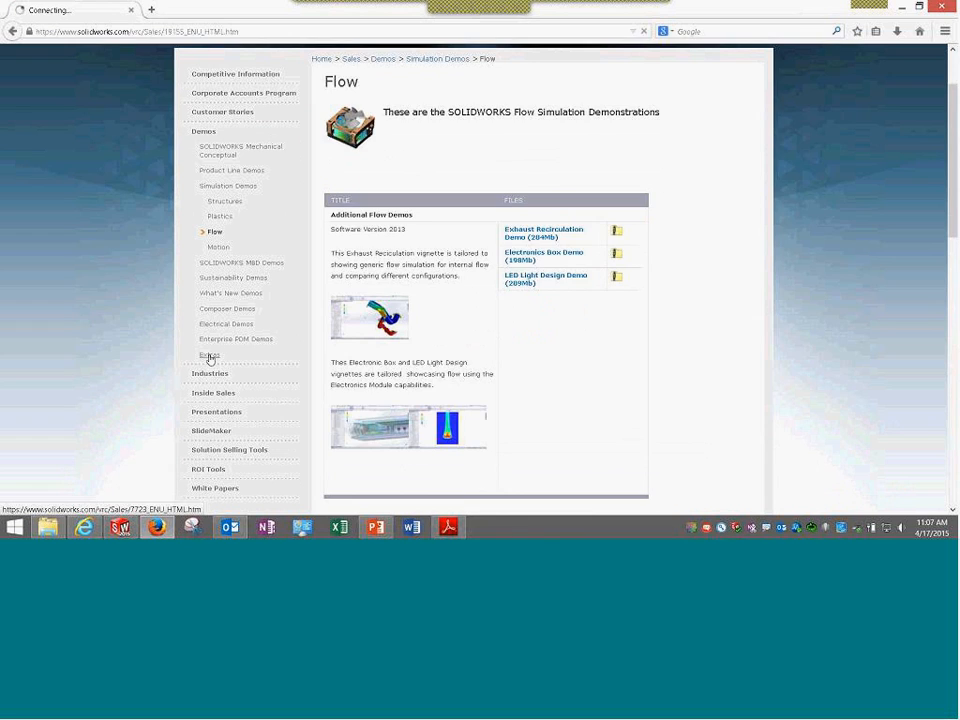
{"action": "scroll", "coordinate": [210, 360], "scroll_direction": "down", "scroll_amount": 3}
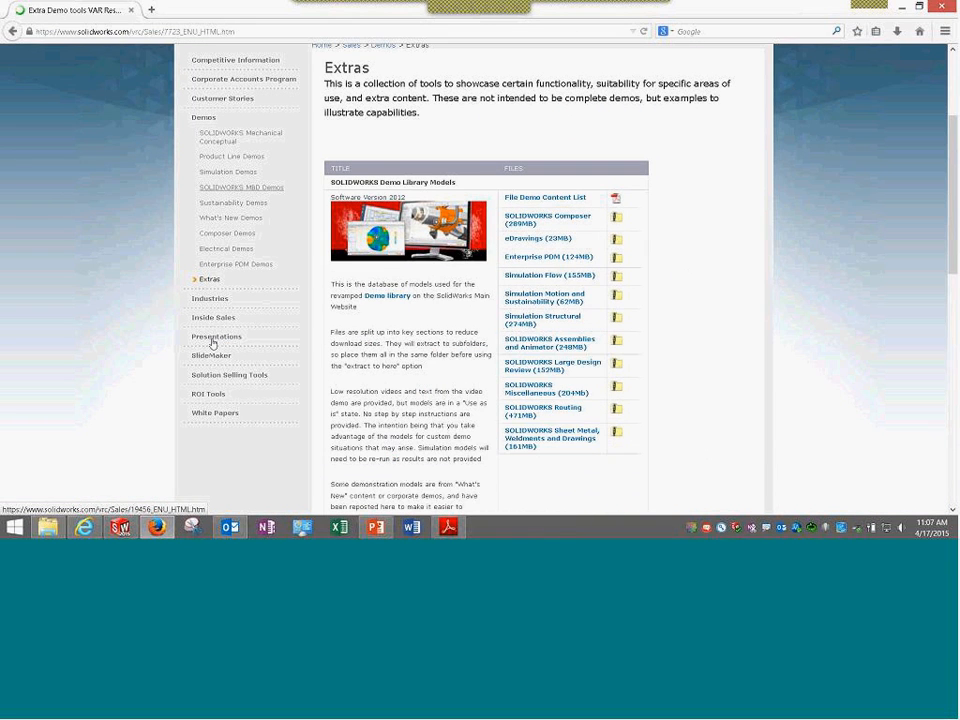
{"action": "scroll", "coordinate": [128, 156], "scroll_direction": "up", "scroll_amount": 2}
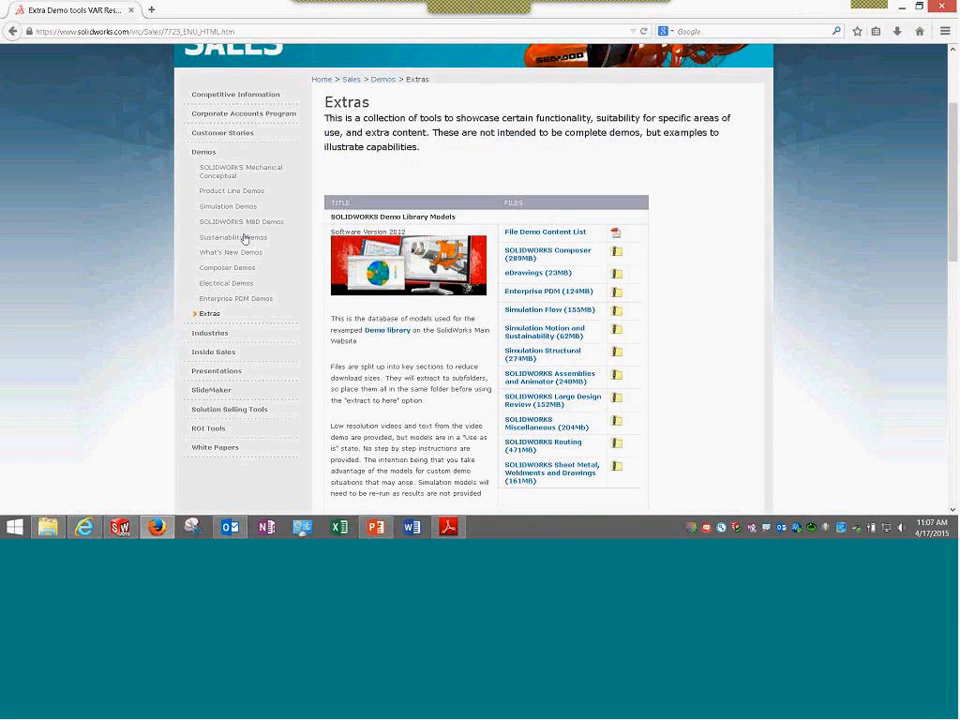
Return to the Simulation Demos page and open the Archived Simulation Demos
{"action": "left_click", "coordinate": [238, 271]}
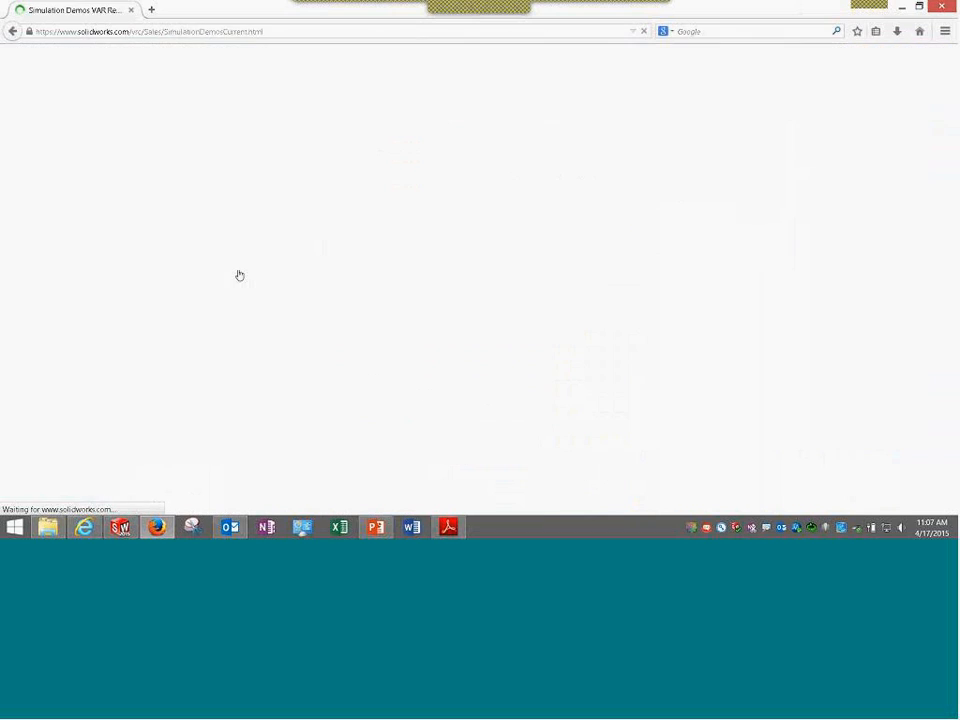
{"action": "scroll", "coordinate": [239, 273], "scroll_direction": "down", "scroll_amount": 2}
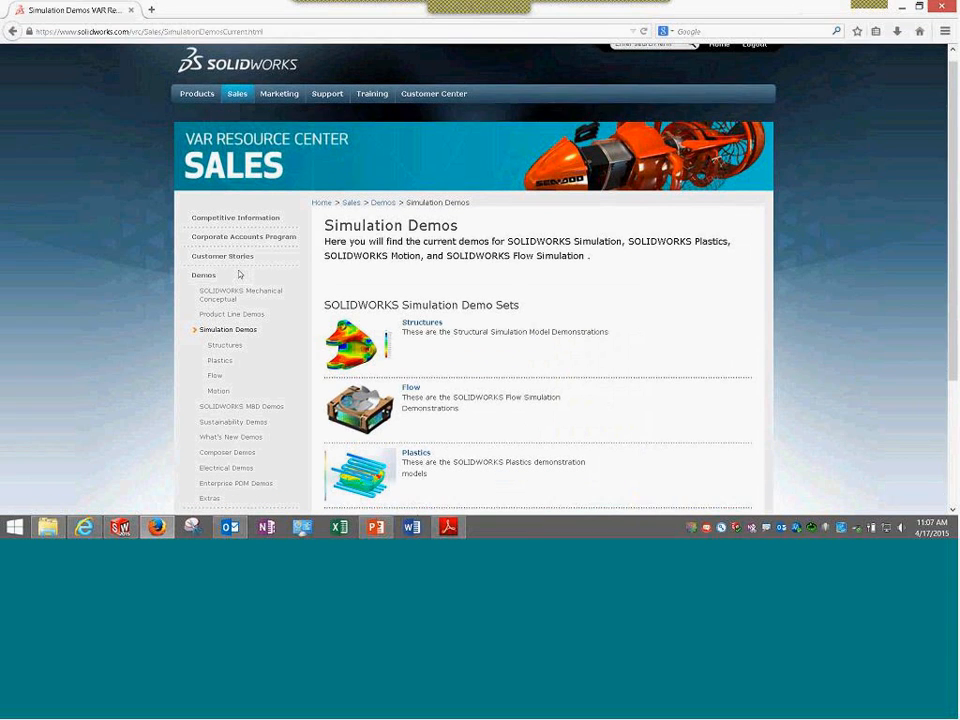
{"action": "scroll", "coordinate": [239, 273], "scroll_direction": "down", "scroll_amount": 1}
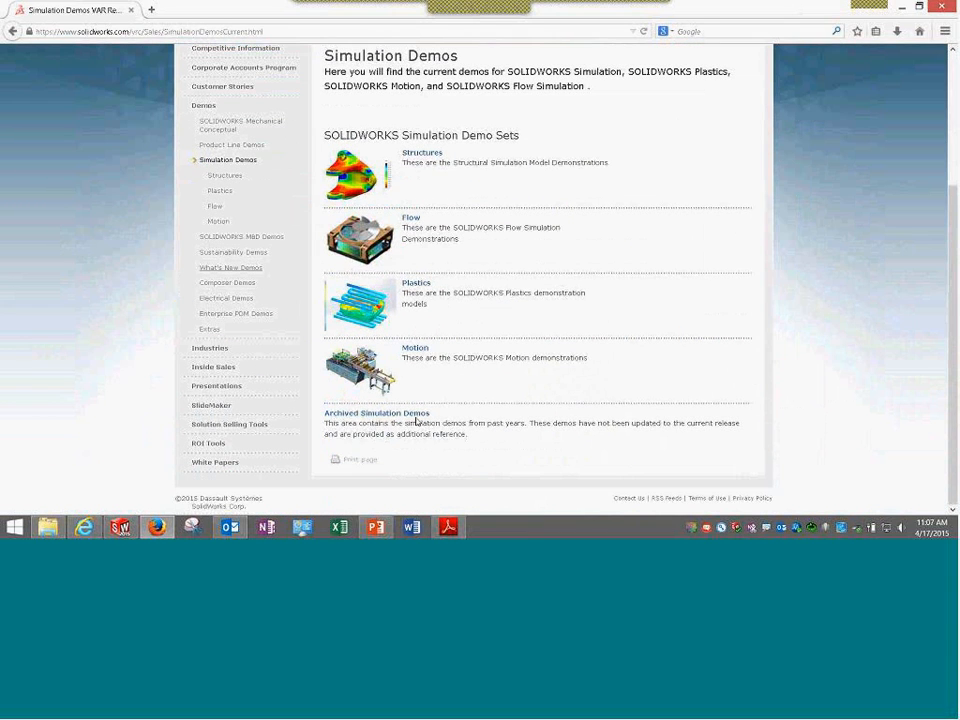
{"action": "left_click", "coordinate": [416, 415]}
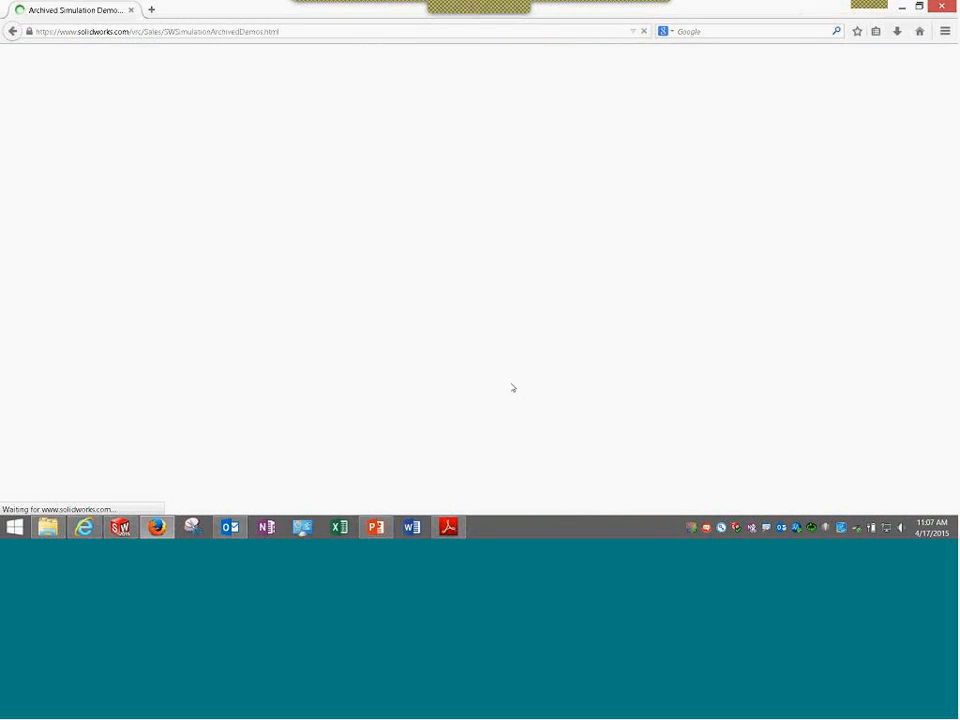
Look through the Archived Simulation Demos down to the TEC Beverage cooler and Pump fluid flow analysis entries
{"action": "scroll", "coordinate": [253, 384], "scroll_direction": "down", "scroll_amount": 15}
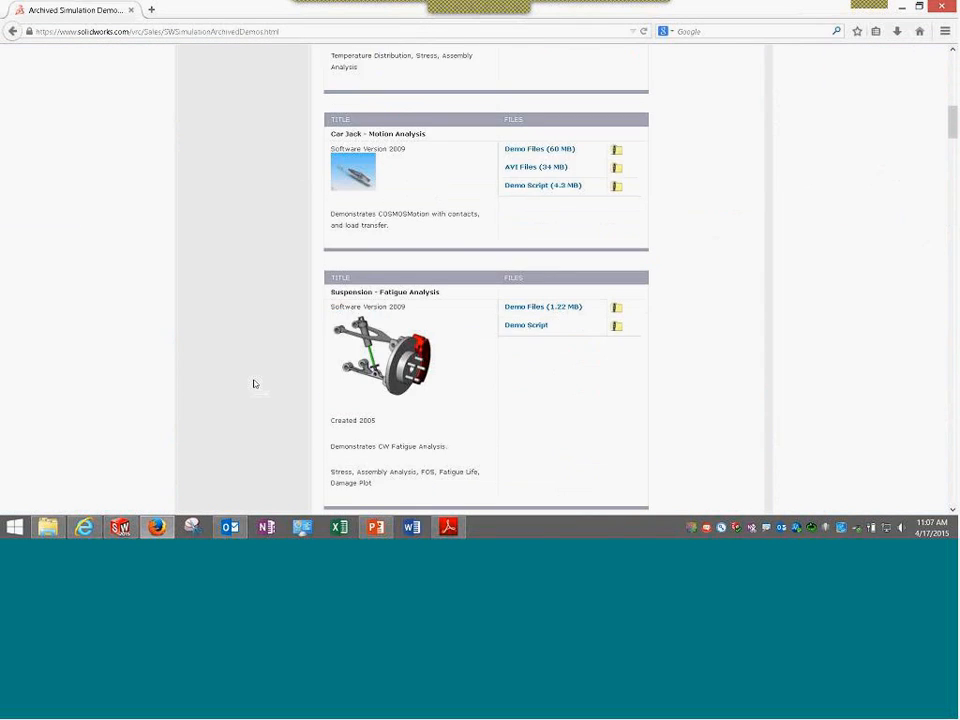
{"action": "scroll", "coordinate": [253, 384], "scroll_direction": "down", "scroll_amount": 8}
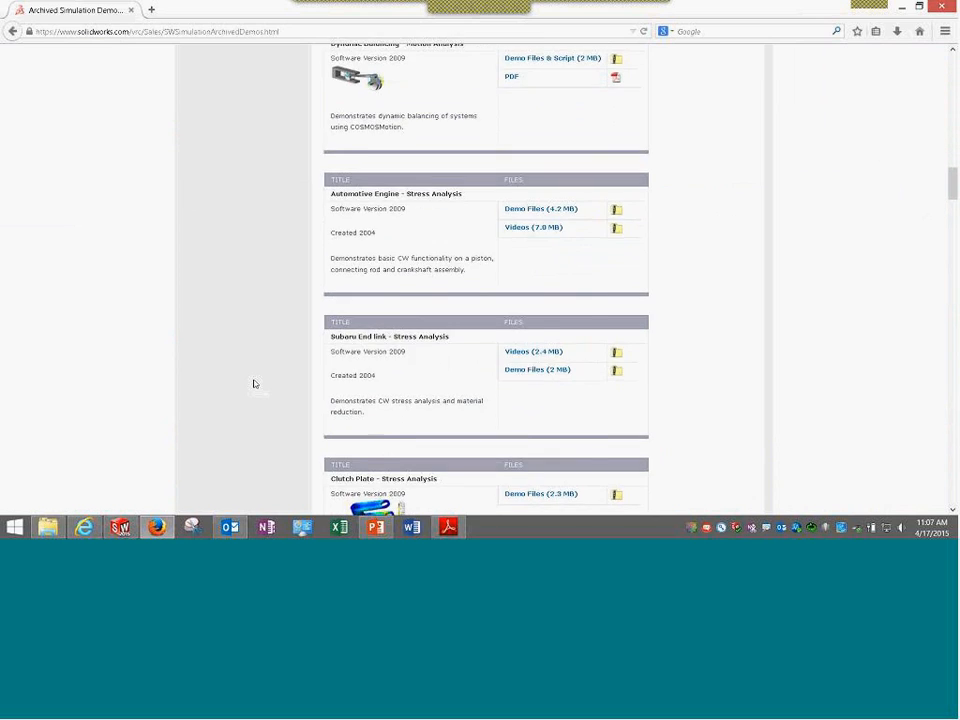
{"action": "scroll", "coordinate": [256, 383], "scroll_direction": "down", "scroll_amount": 7}
{"action": "scroll", "coordinate": [256, 383], "scroll_direction": "down", "scroll_amount": 10}
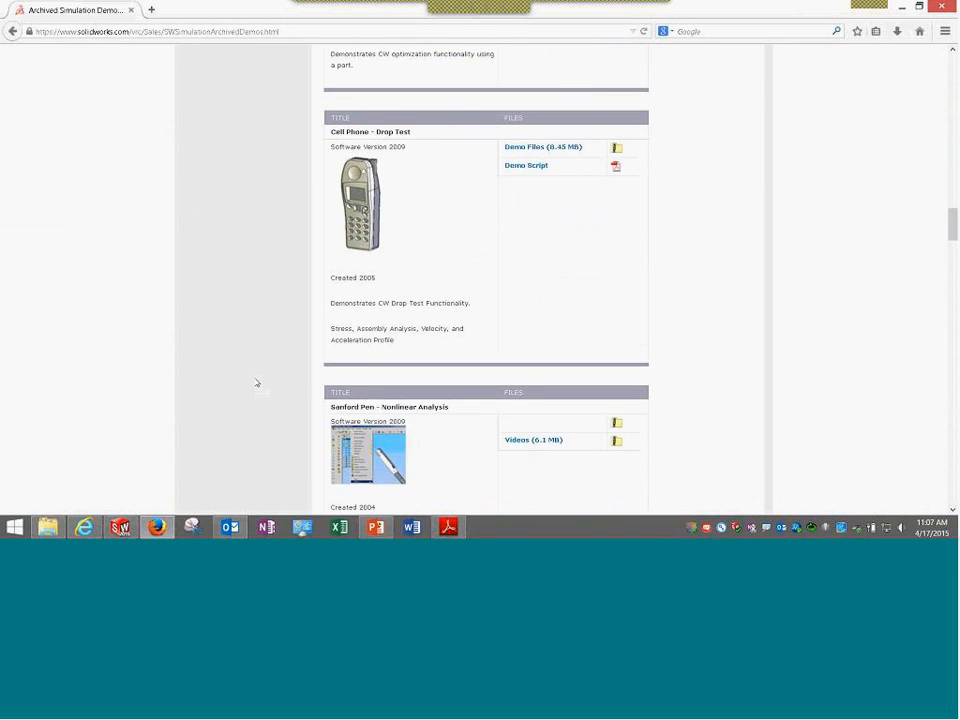
{"action": "scroll", "coordinate": [256, 383], "scroll_direction": "down", "scroll_amount": 4}
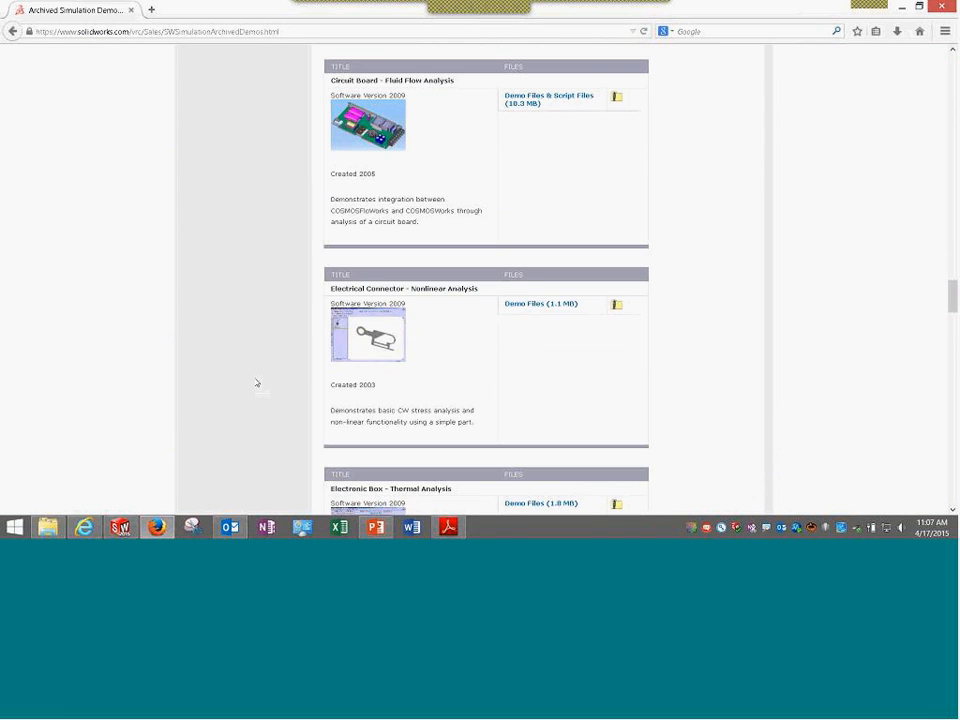
{"action": "scroll", "coordinate": [256, 383], "scroll_direction": "down", "scroll_amount": 6}
{"action": "scroll", "coordinate": [256, 383], "scroll_direction": "up", "scroll_amount": 5}
{"action": "scroll", "coordinate": [256, 383], "scroll_direction": "down", "scroll_amount": 11}
{"action": "scroll", "coordinate": [256, 383], "scroll_direction": "down", "scroll_amount": 11}
{"action": "scroll", "coordinate": [256, 383], "scroll_direction": "down", "scroll_amount": 6}
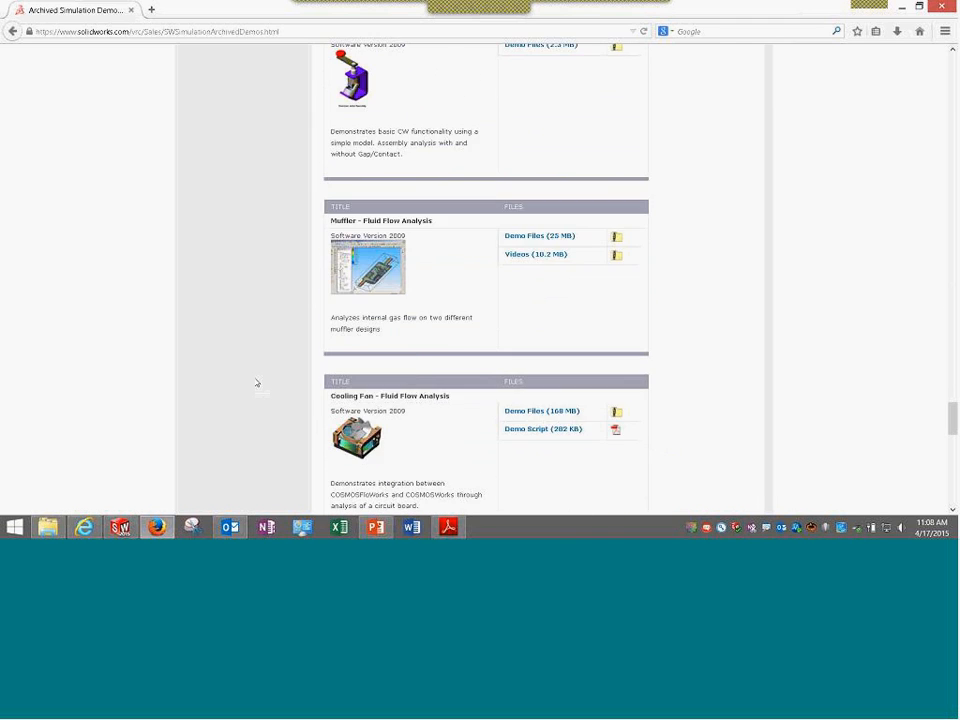
{"action": "scroll", "coordinate": [256, 383], "scroll_direction": "down", "scroll_amount": 3}
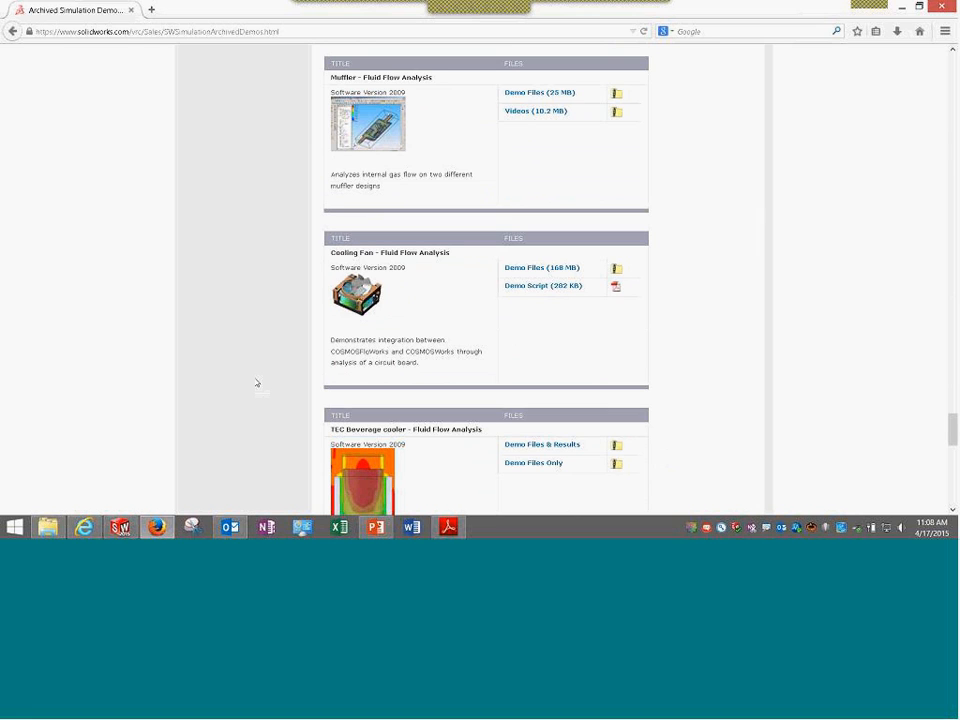
{"action": "scroll", "coordinate": [256, 383], "scroll_direction": "down", "scroll_amount": 4}
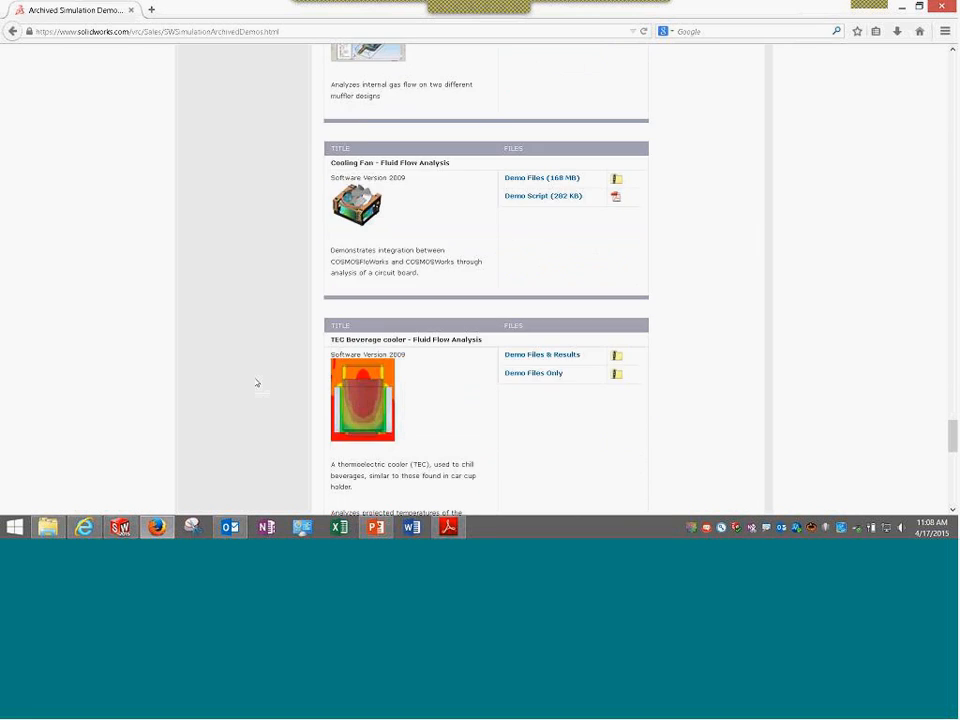
{"action": "scroll", "coordinate": [256, 383], "scroll_direction": "down", "scroll_amount": 2}
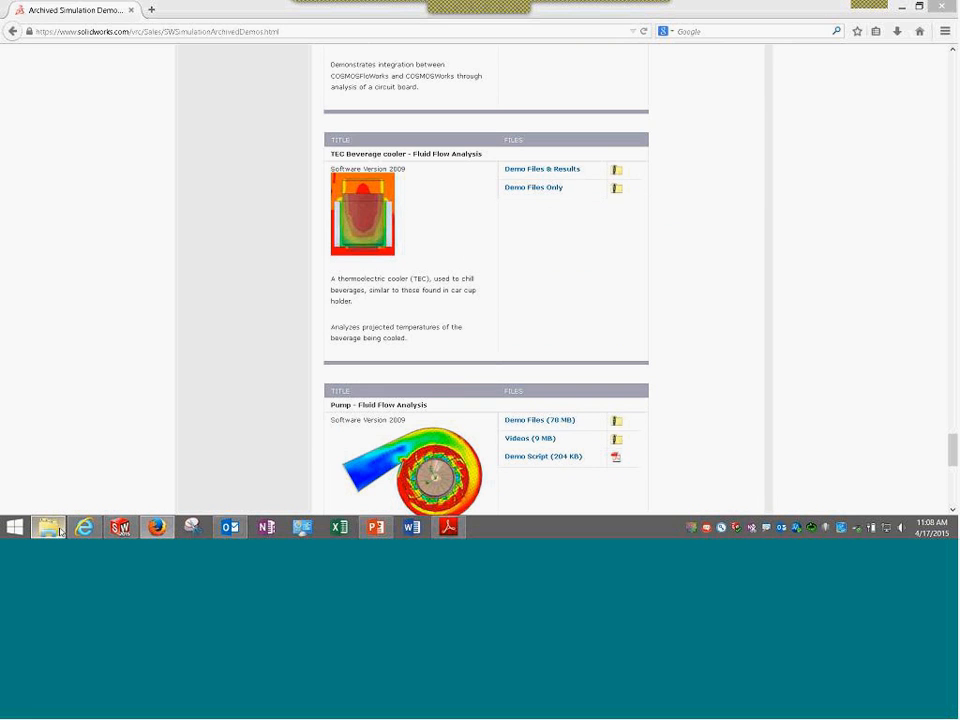
Switch to File Explorer and arrange its Case Study window side by side with the browser
{"action": "left_click", "coordinate": [48, 527]}
{"action": "left_click_drag", "start_coordinate": [229, 17], "coordinate": [957, 270]}
{"action": "left_click", "coordinate": [274, 293]}
{"action": "left_click_drag", "start_coordinate": [226, 13], "coordinate": [1, 129]}
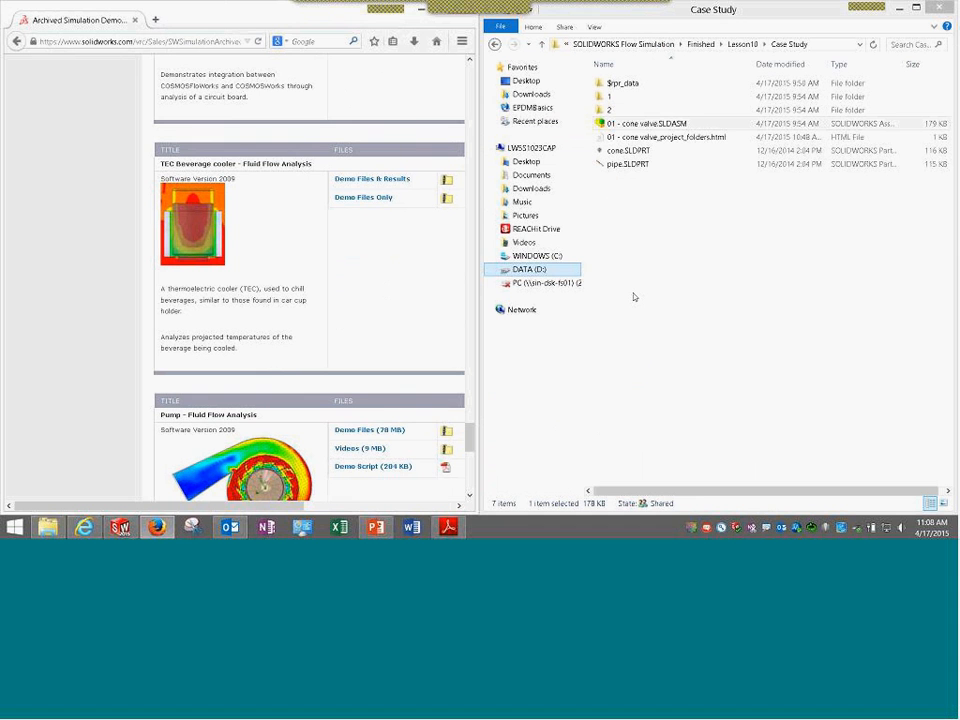
Open the VRC folder on the DATA (D:) drive
{"action": "left_click", "coordinate": [529, 270]}
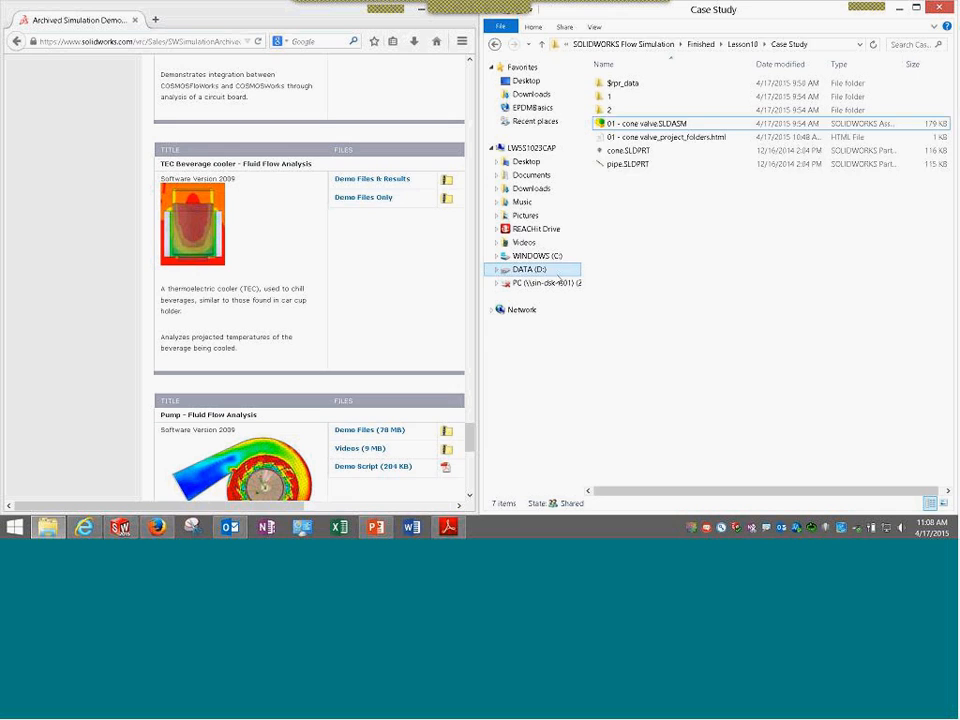
{"action": "left_click", "coordinate": [632, 300]}
{"action": "double_click", "coordinate": [632, 300]}
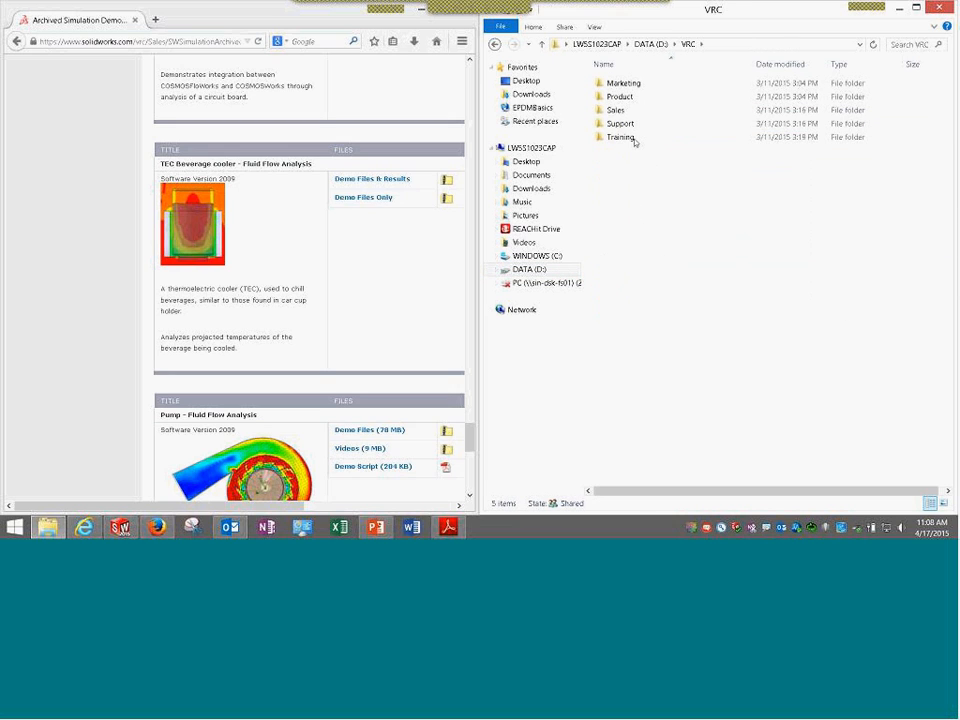
{"action": "double_click", "coordinate": [630, 137]}
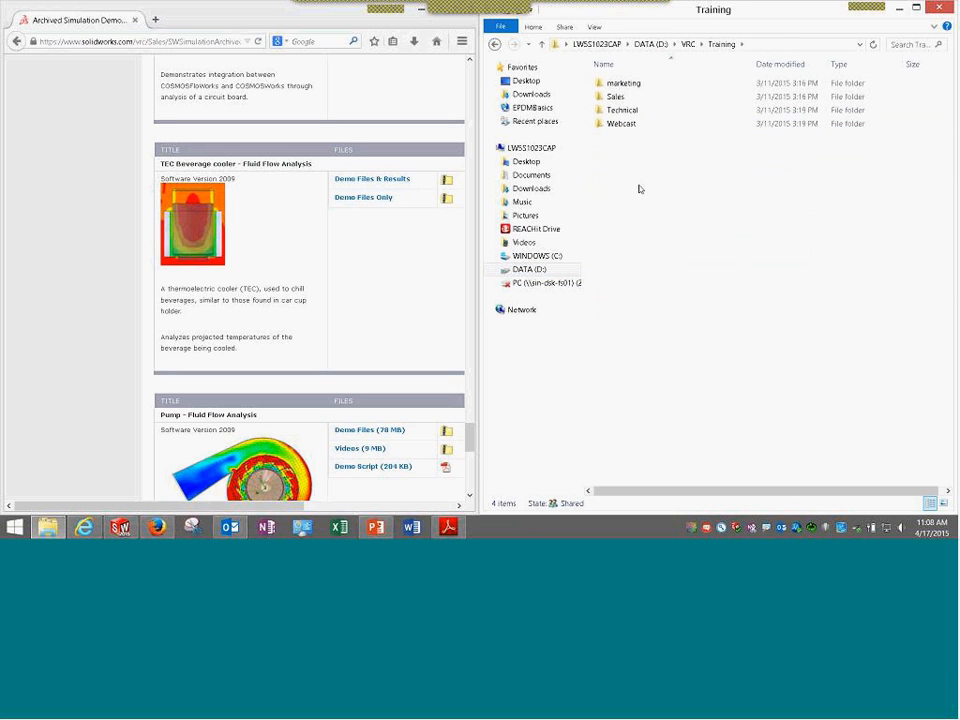
{"action": "double_click", "coordinate": [630, 98]}
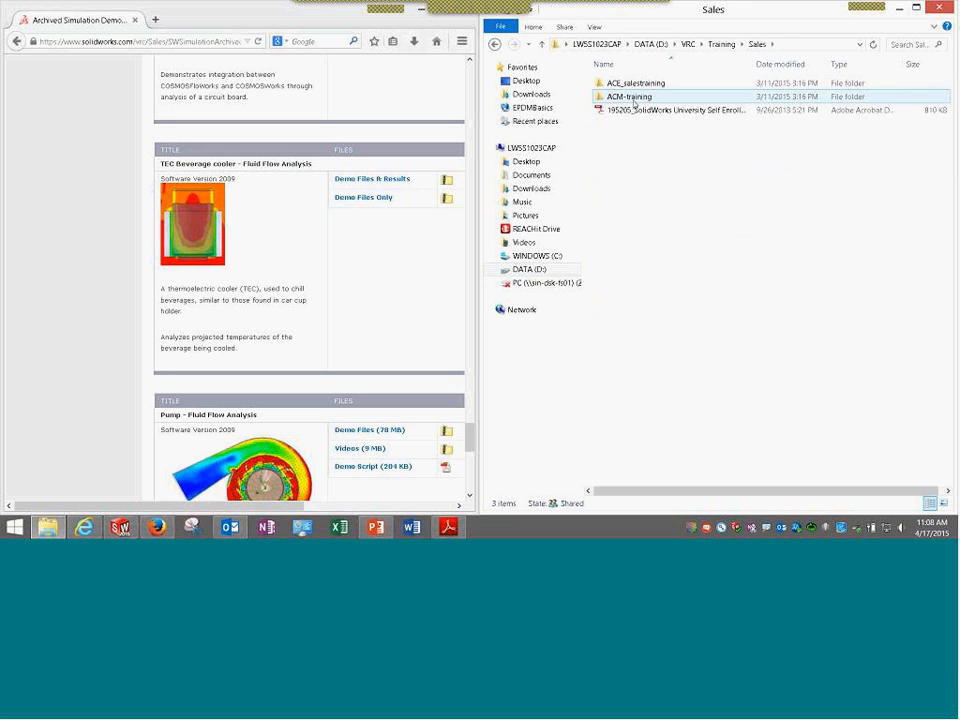
{"action": "left_click", "coordinate": [688, 44]}
Open the flow folder inside the VRC Sales > Demos > SImulation_demos folders
{"action": "left_click", "coordinate": [640, 110]}
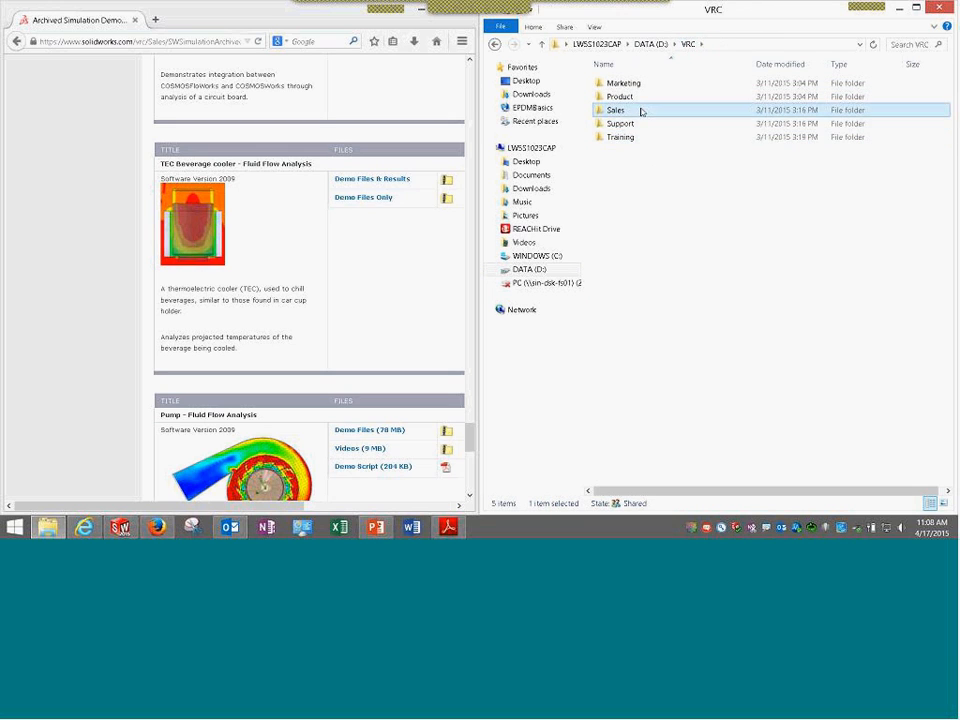
{"action": "double_click", "coordinate": [640, 110]}
{"action": "double_click", "coordinate": [630, 96]}
{"action": "left_click", "coordinate": [645, 112]}
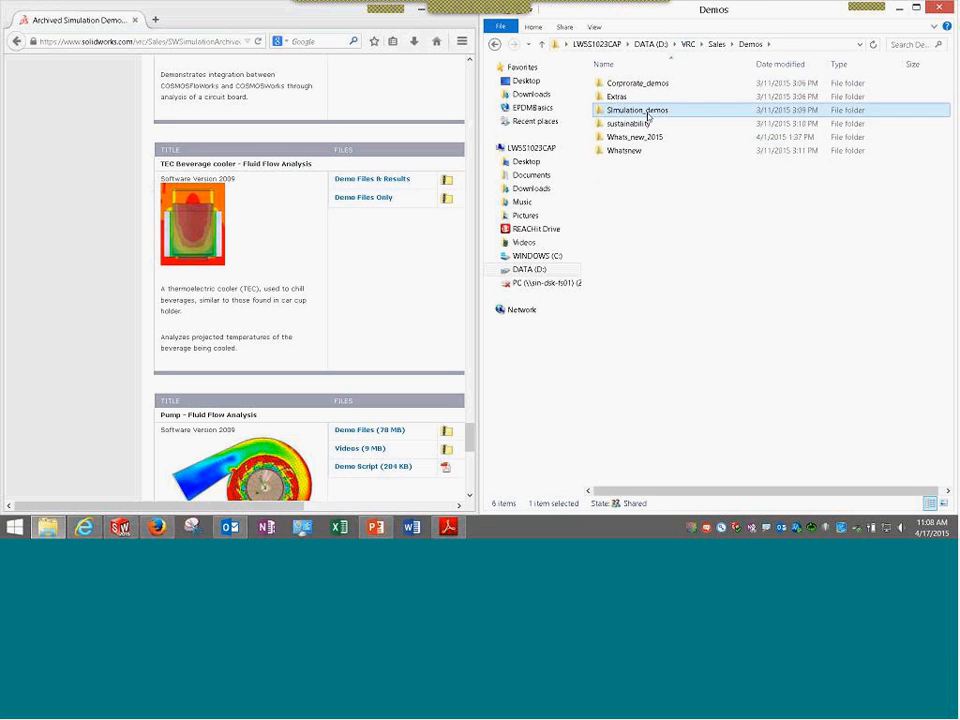
{"action": "double_click", "coordinate": [645, 112]}
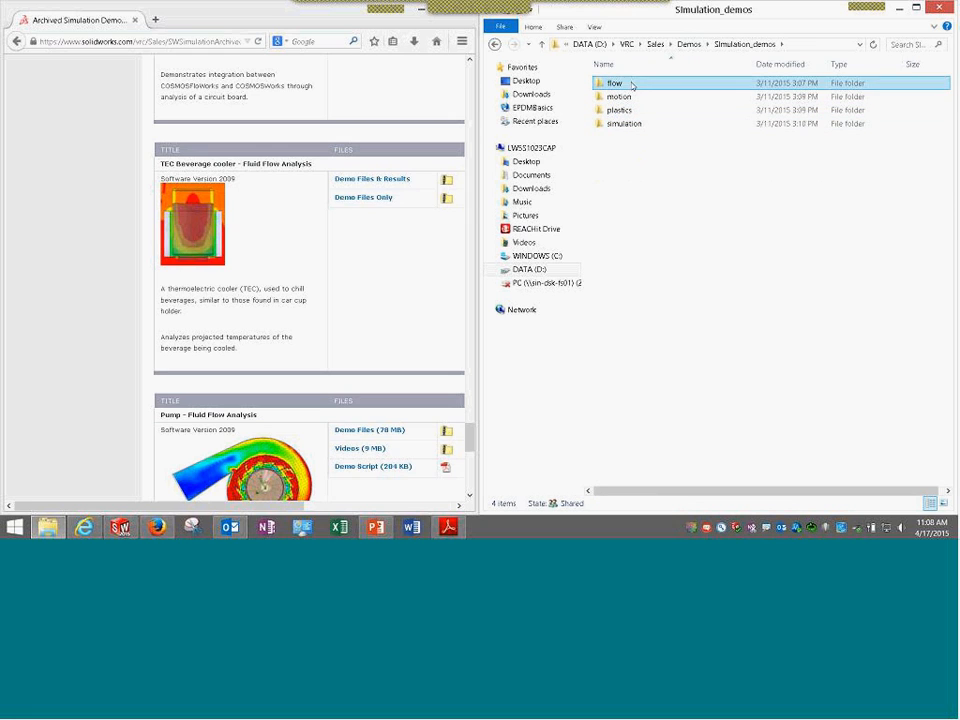
{"action": "double_click", "coordinate": [632, 86]}
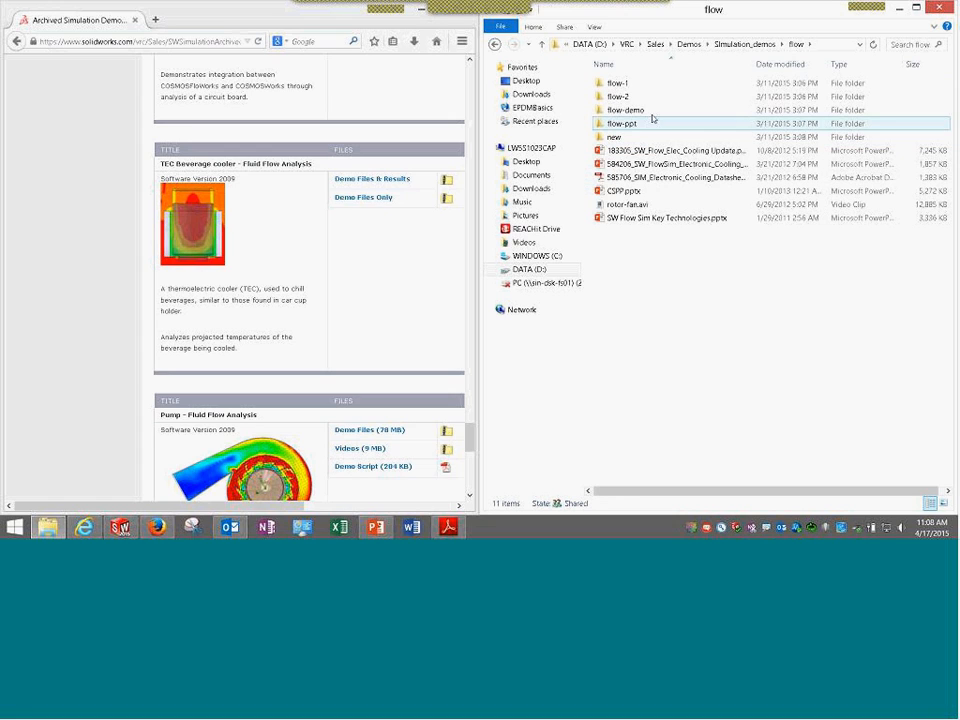
Open the thermoelectriccooler folder inside flow-demo
{"action": "left_click", "coordinate": [653, 110]}
{"action": "double_click", "coordinate": [653, 110]}
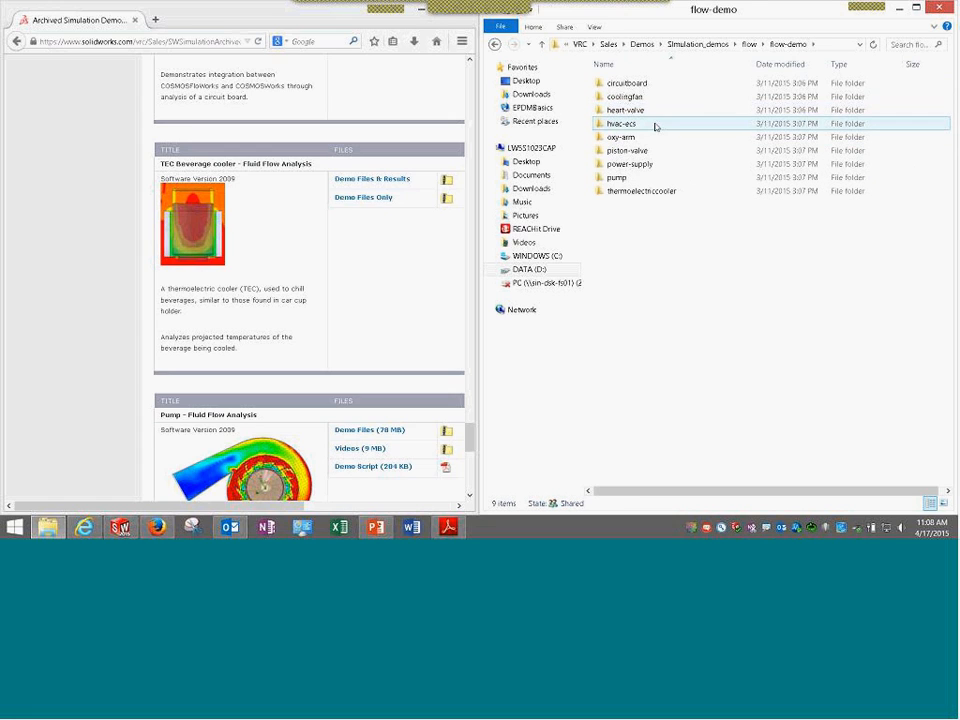
{"action": "double_click", "coordinate": [660, 191]}
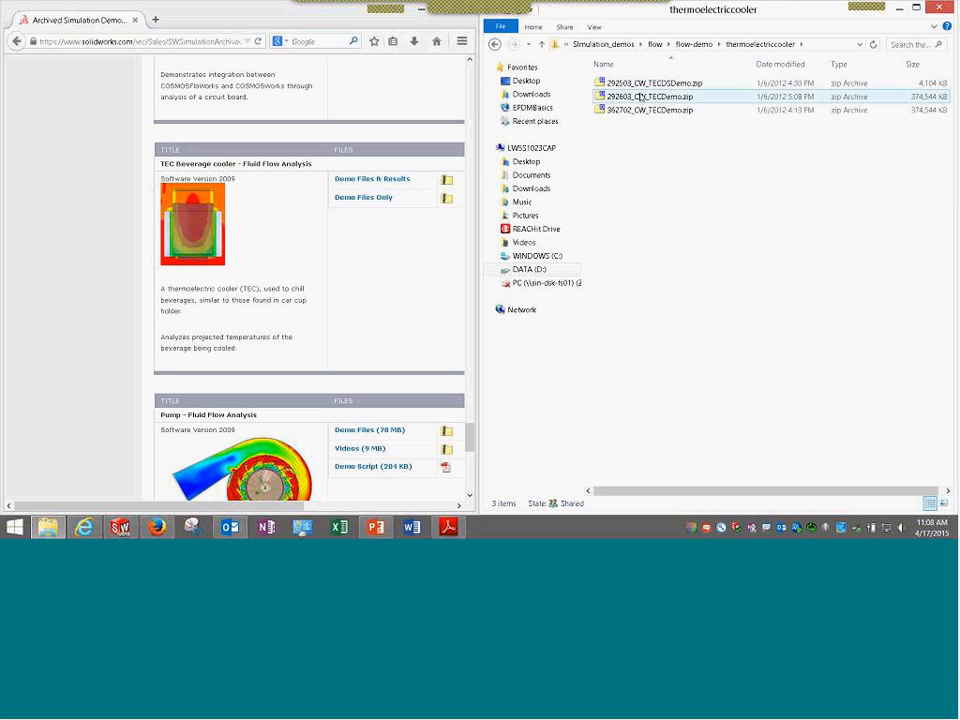
Extract 292503_CW_TECDSDemo.zip with 7-Zip into a folder of the same name
{"action": "left_click", "coordinate": [640, 84]}
{"action": "right_click", "coordinate": [641, 85]}
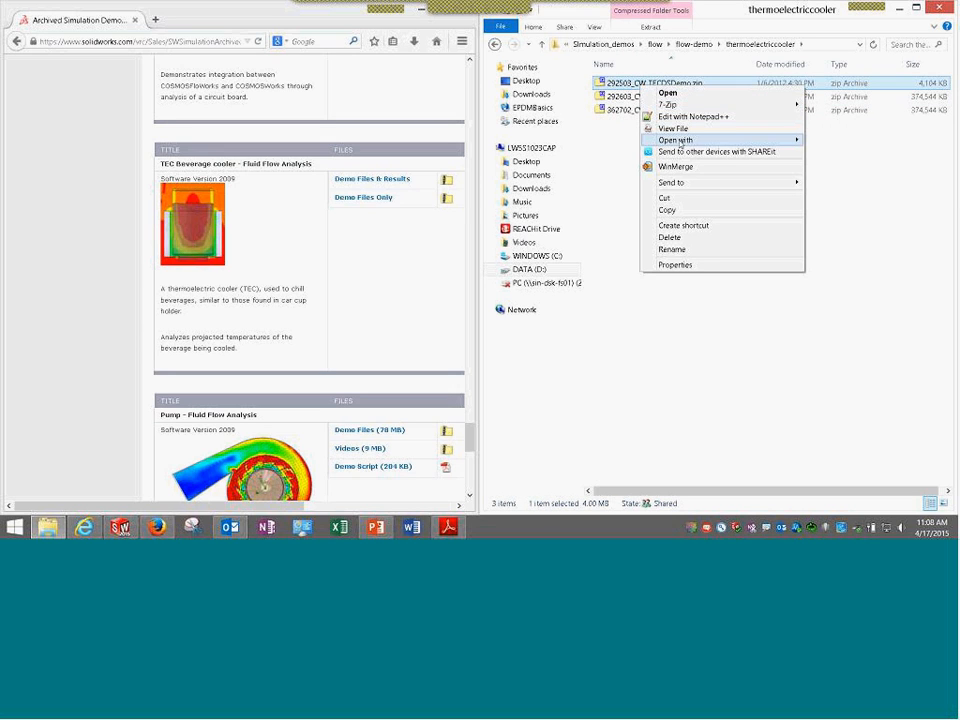
{"action": "mouse_move", "coordinate": [684, 106]}
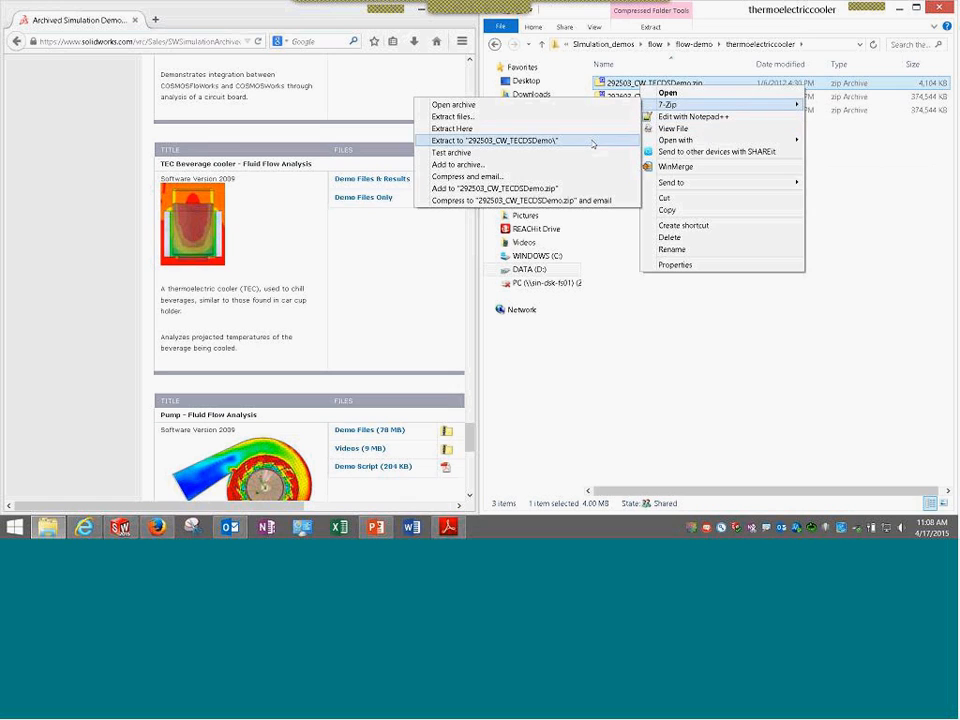
{"action": "left_click", "coordinate": [494, 140]}
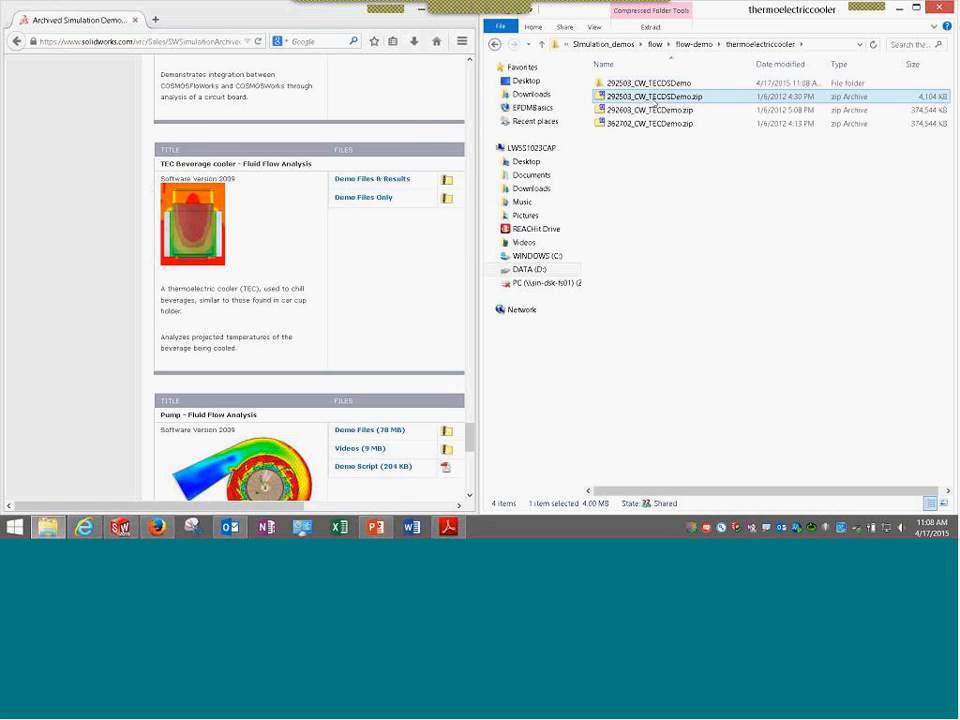
Extract 292603_CW_TECDemo.zip with 7-Zip into a folder of the same name
{"action": "left_click", "coordinate": [653, 110]}
{"action": "right_click", "coordinate": [654, 110]}
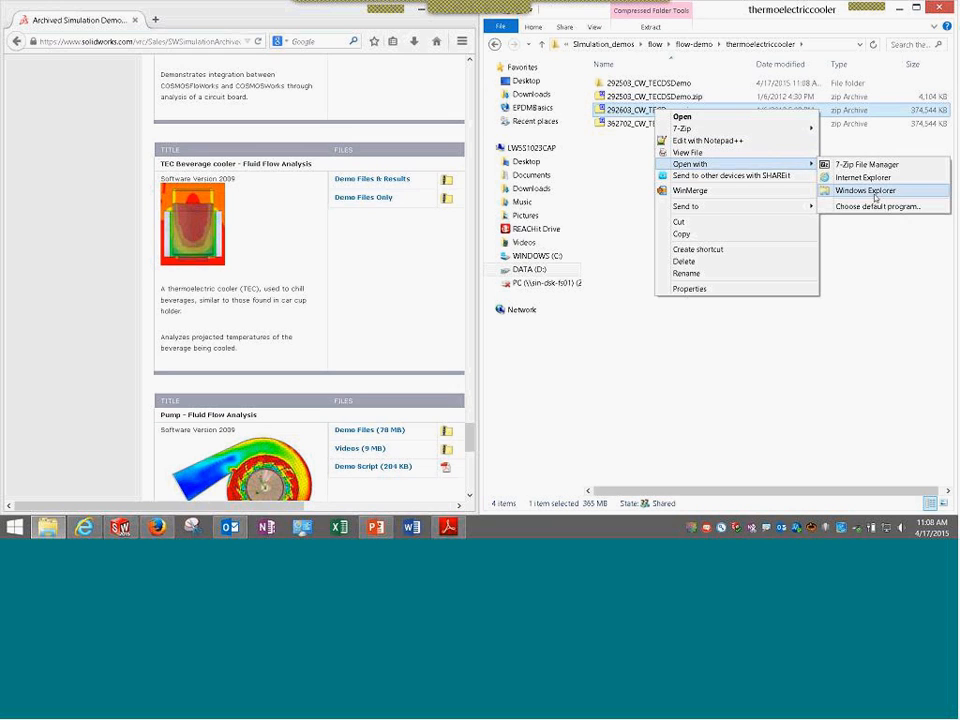
{"action": "mouse_move", "coordinate": [690, 128]}
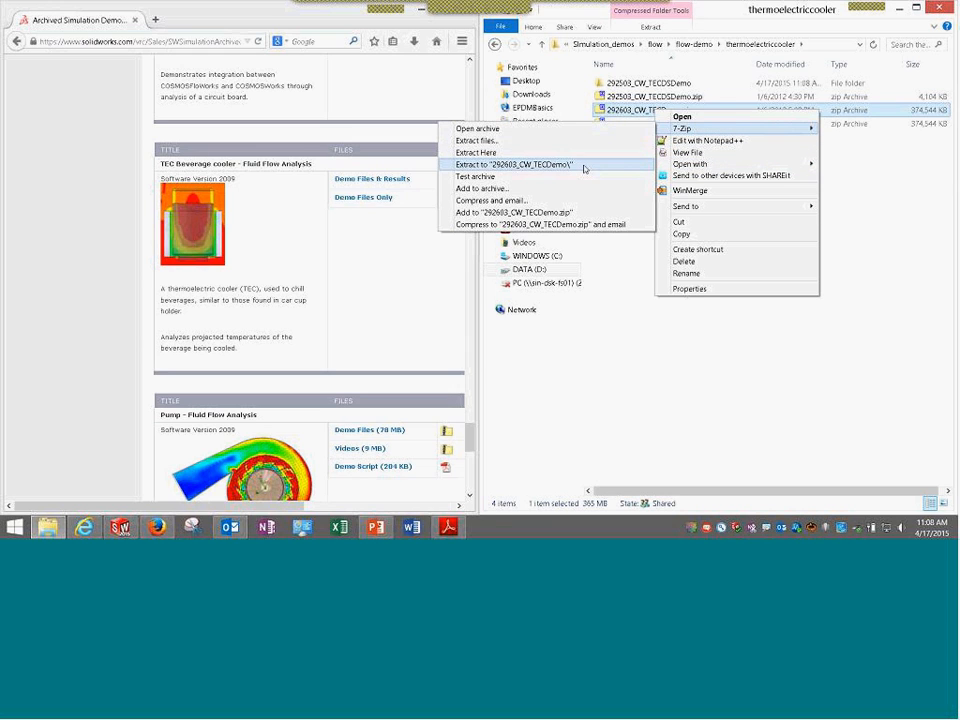
{"action": "left_click", "coordinate": [598, 164]}
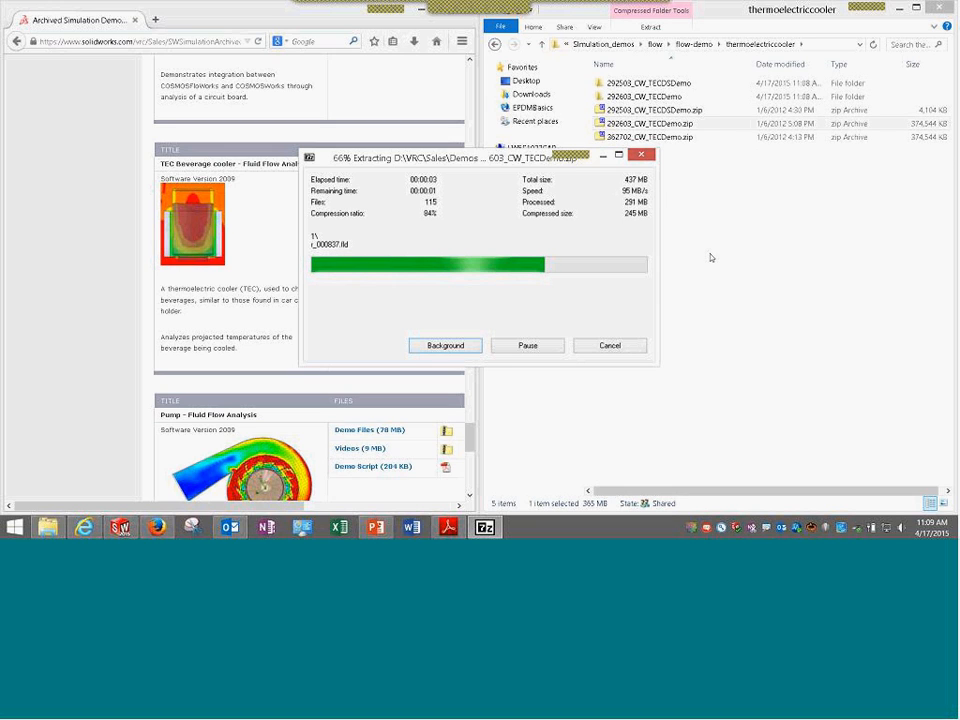
Extract 362702_CW_TECDemo.zip with 7-Zip into a folder of the same name
{"action": "left_click", "coordinate": [618, 139]}
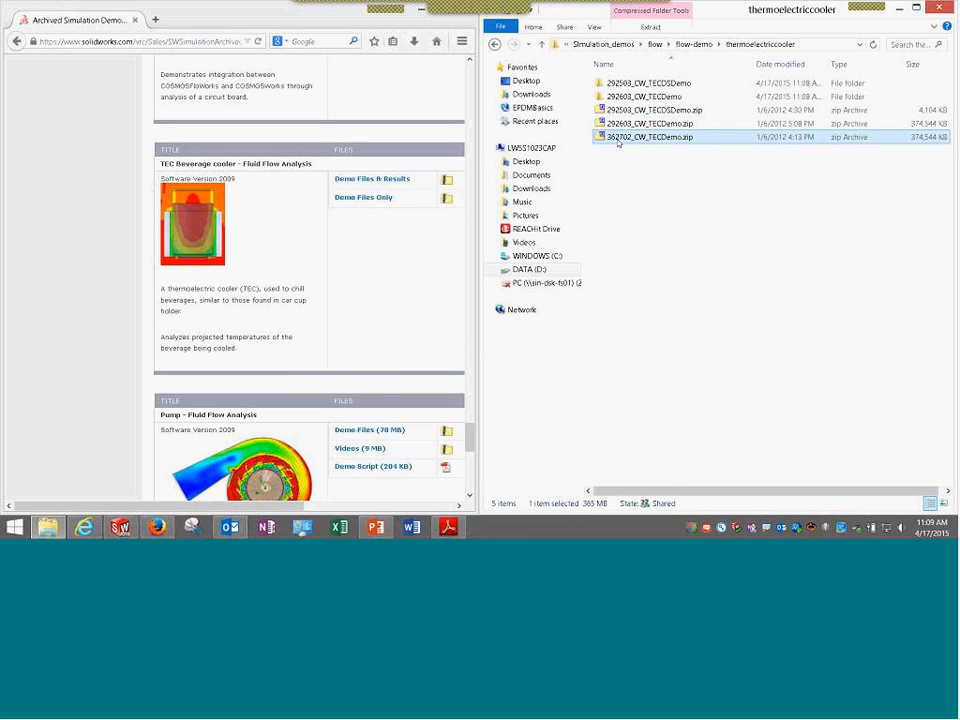
{"action": "right_click", "coordinate": [618, 142]}
{"action": "mouse_move", "coordinate": [660, 158]}
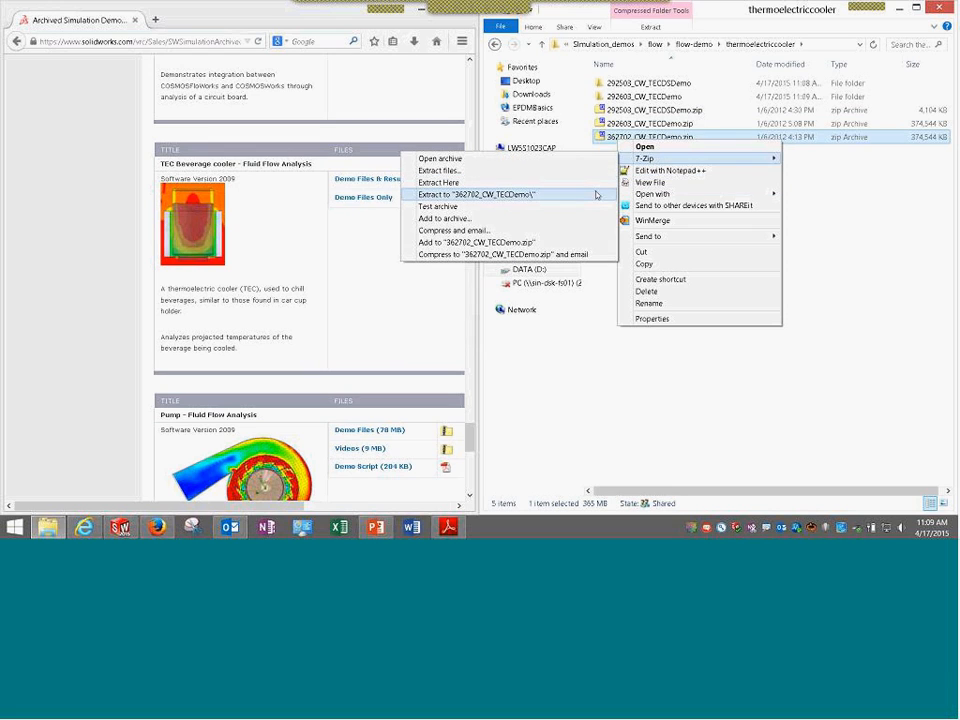
{"action": "left_click", "coordinate": [596, 194]}
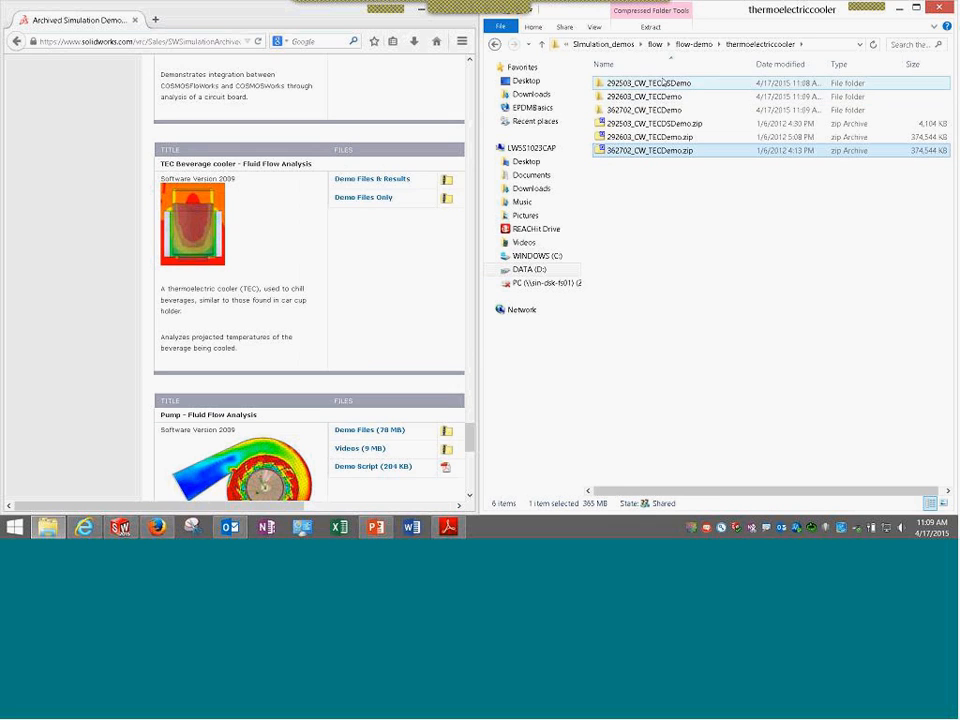
Open the extracted 292503_CW_TECDSDemo folder, sort its files by type with full type names shown, and point out cooler.SLDASM and TEC_Demo_Script.pdf
{"action": "double_click", "coordinate": [666, 86]}
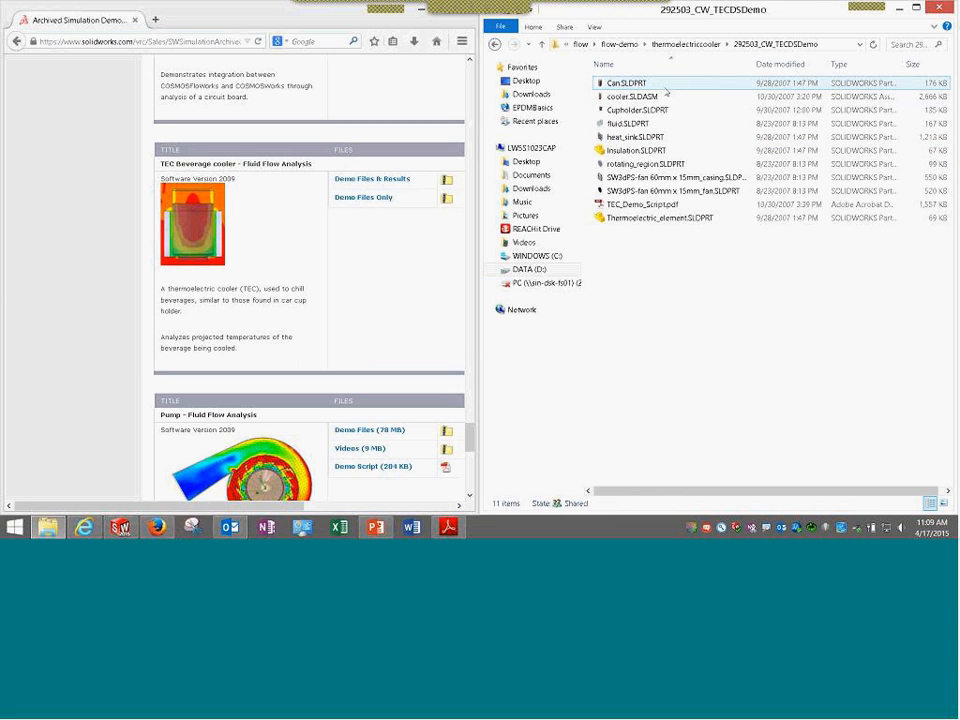
{"action": "left_click", "coordinate": [862, 65]}
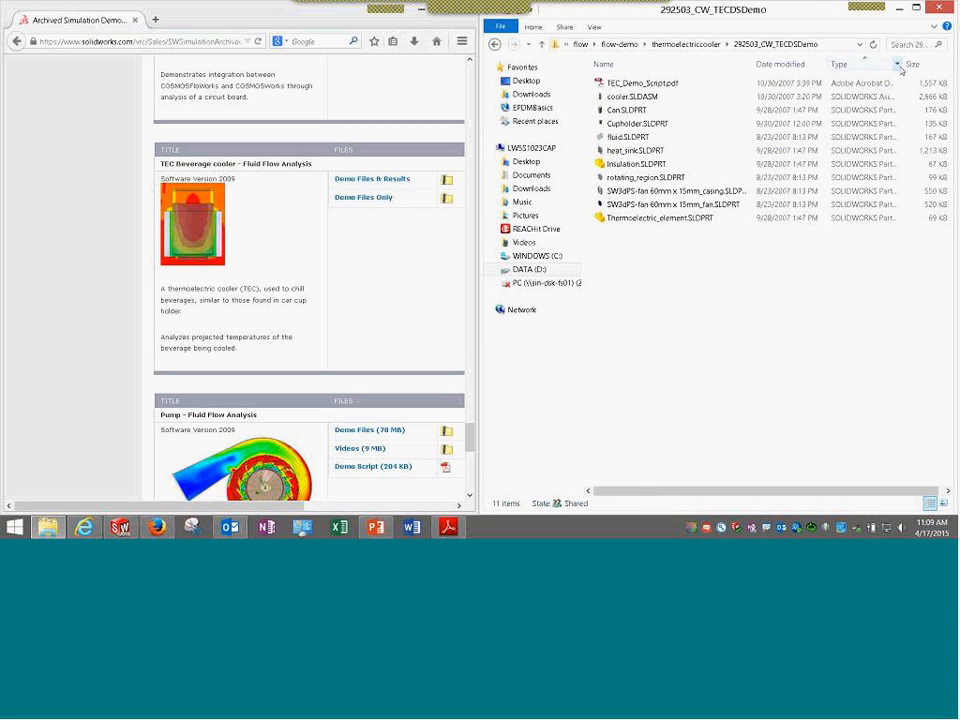
{"action": "double_click", "coordinate": [903, 64]}
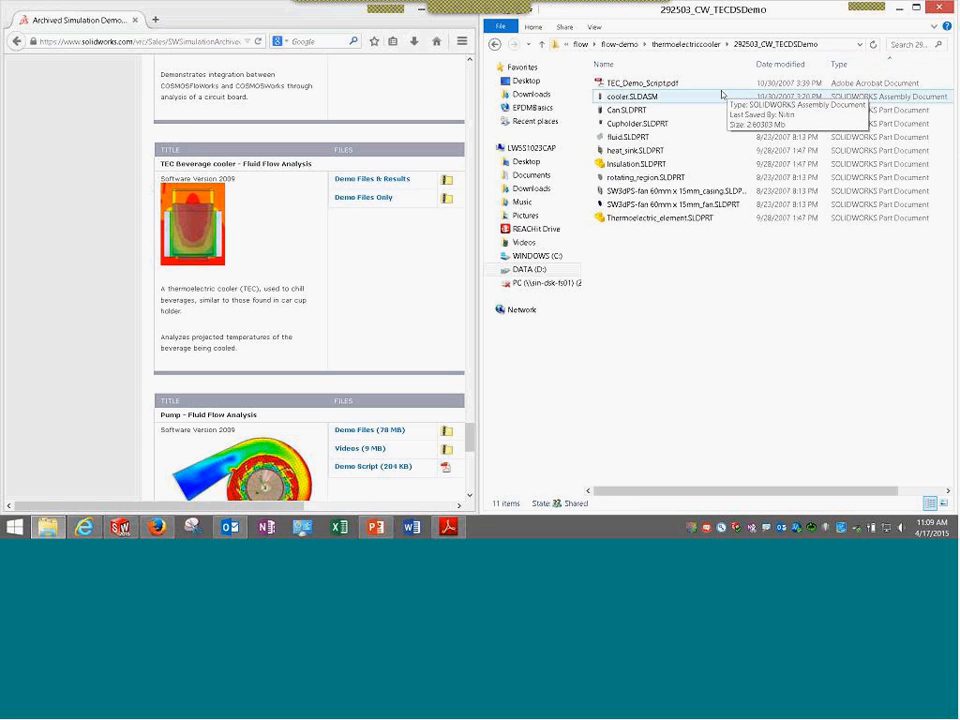
{"action": "left_click", "coordinate": [655, 99]}
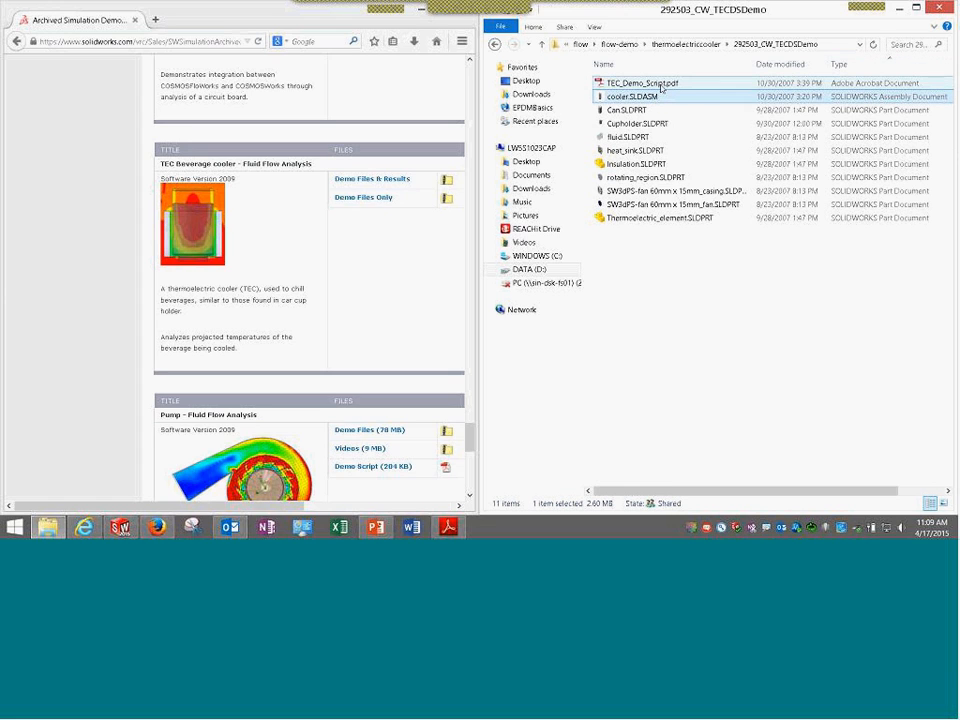
{"action": "left_click", "coordinate": [660, 84]}
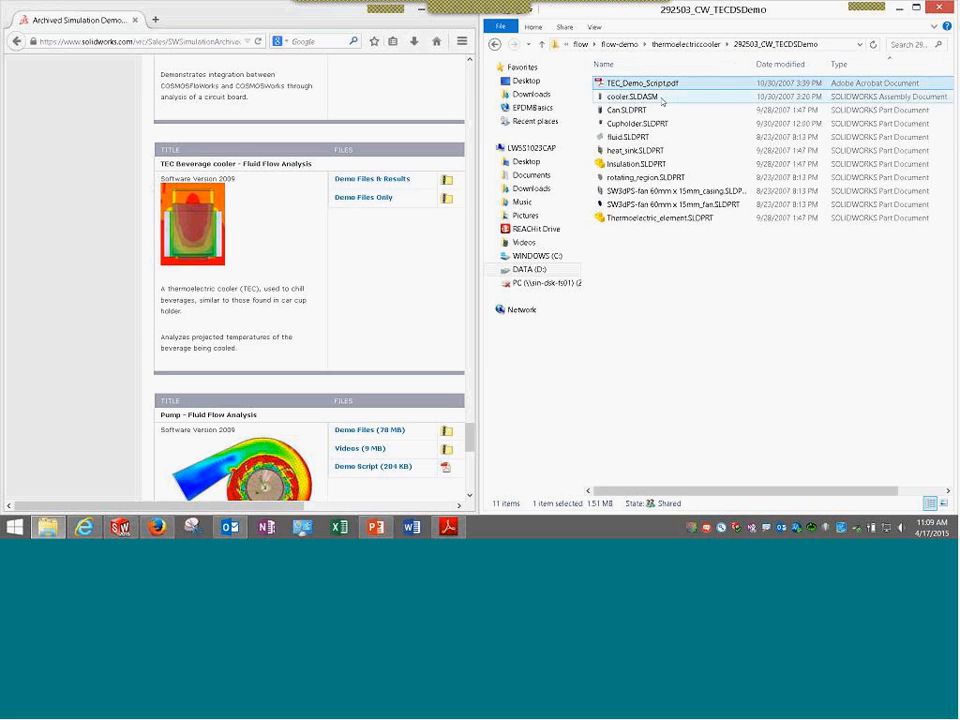
Open cooler.SLDASM in SOLIDWORKS, converting only the RealView appearances and accepting the Flow Simulation project format conversion
{"action": "left_click", "coordinate": [634, 98]}
{"action": "left_click_drag", "start_coordinate": [634, 100], "coordinate": [677, 60]}
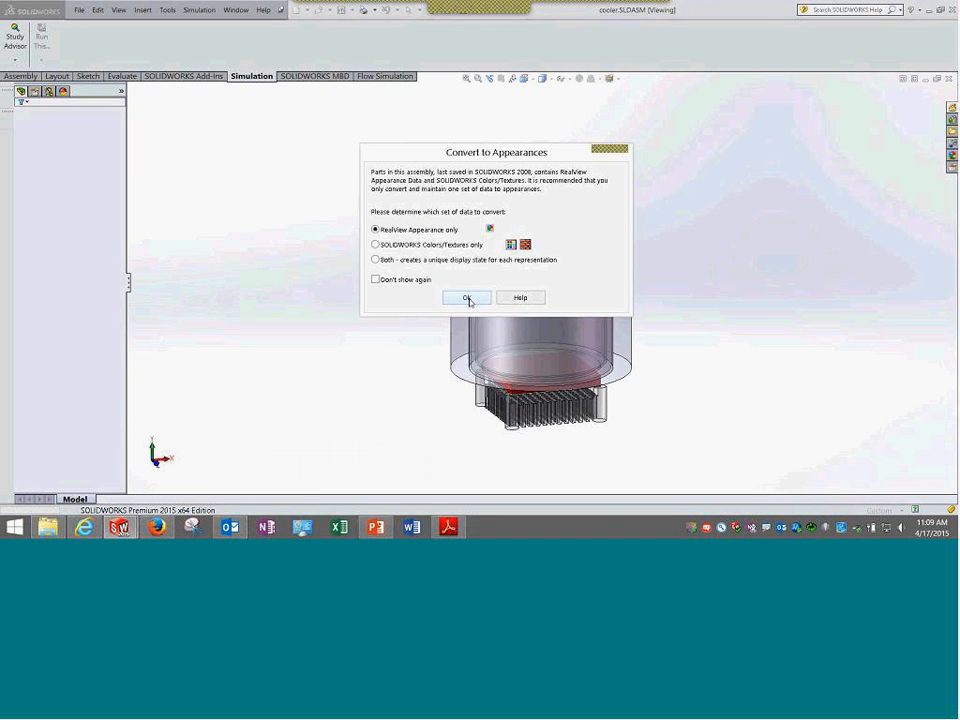
{"action": "left_click", "coordinate": [467, 298]}
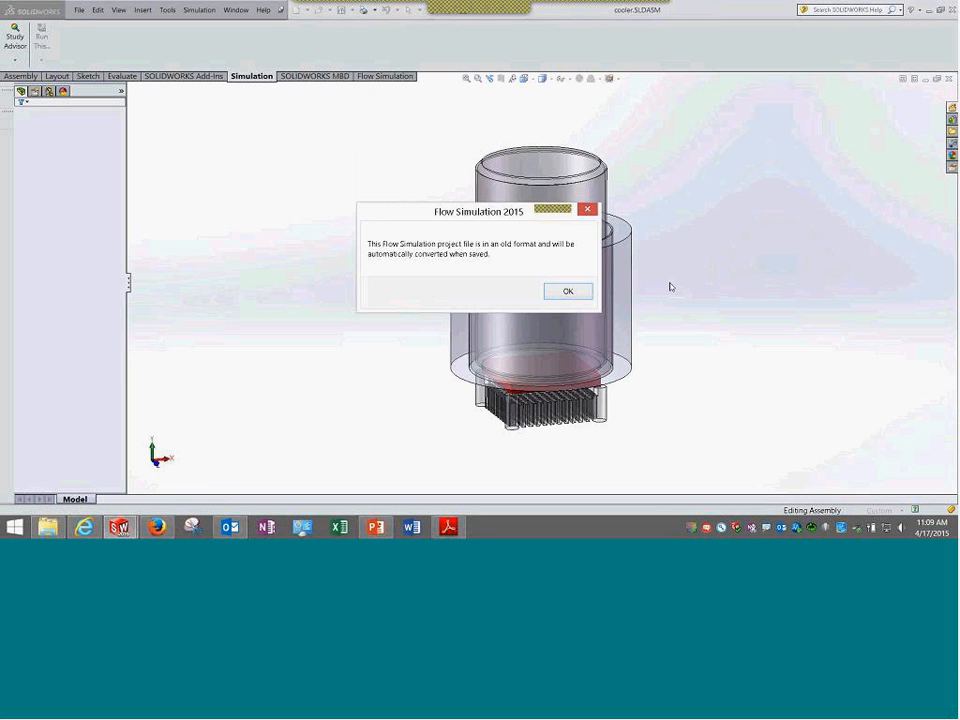
{"action": "left_click", "coordinate": [557, 292]}
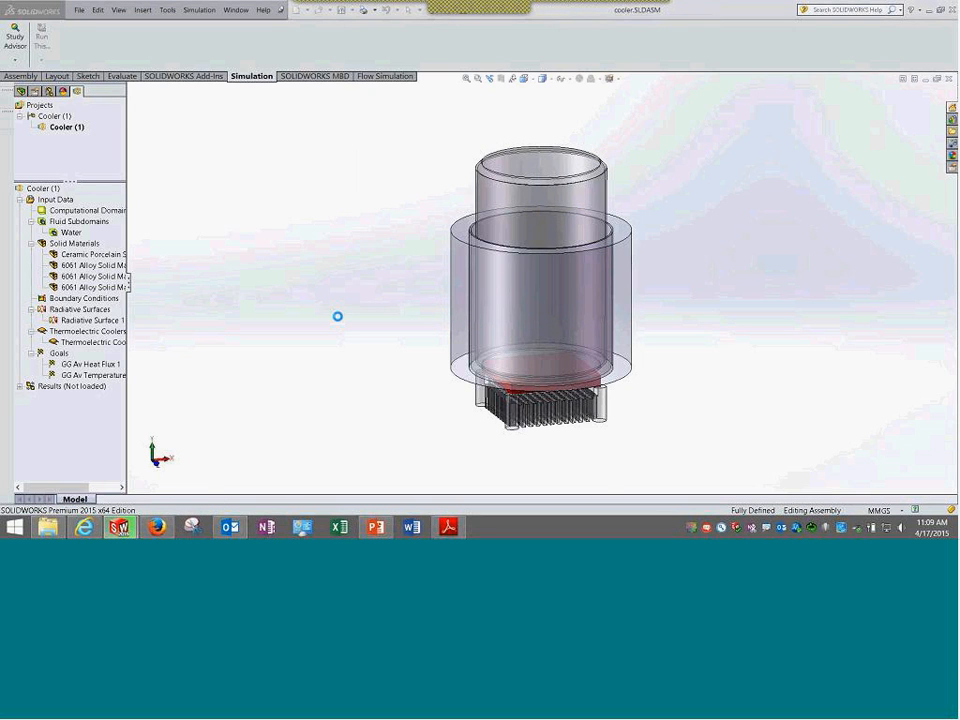
Open the Thermoelectric Cooler 1 definition for editing, adding all missing substances to the engineering database, and point out its component and hot face
{"action": "left_click_drag", "start_coordinate": [127, 284], "coordinate": [263, 280]}
{"action": "left_click", "coordinate": [110, 345]}
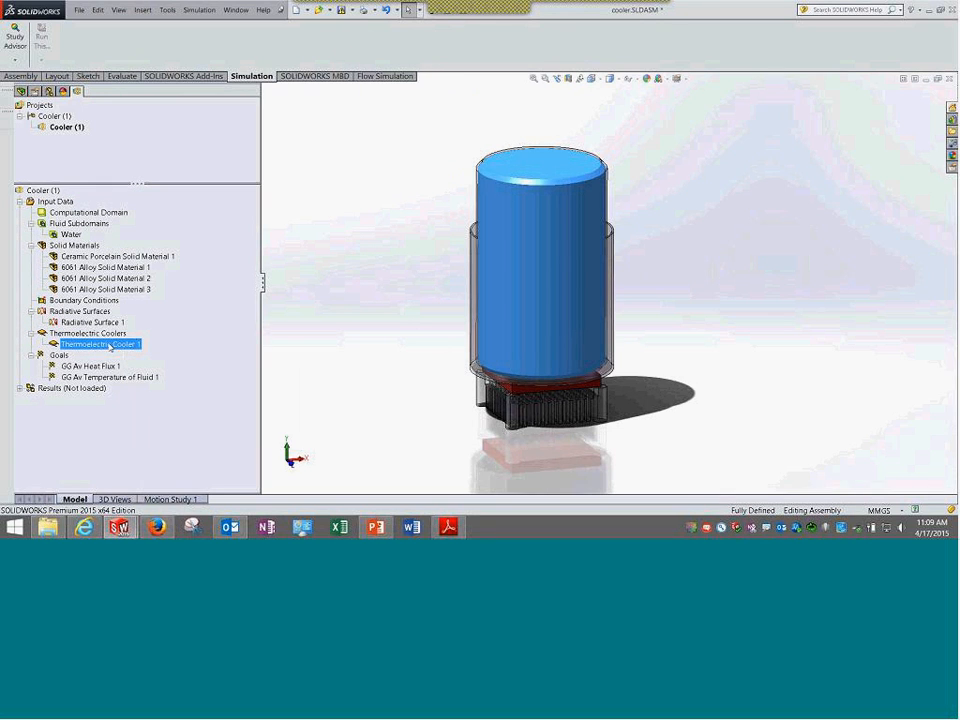
{"action": "right_click", "coordinate": [110, 345]}
{"action": "left_click", "coordinate": [145, 349]}
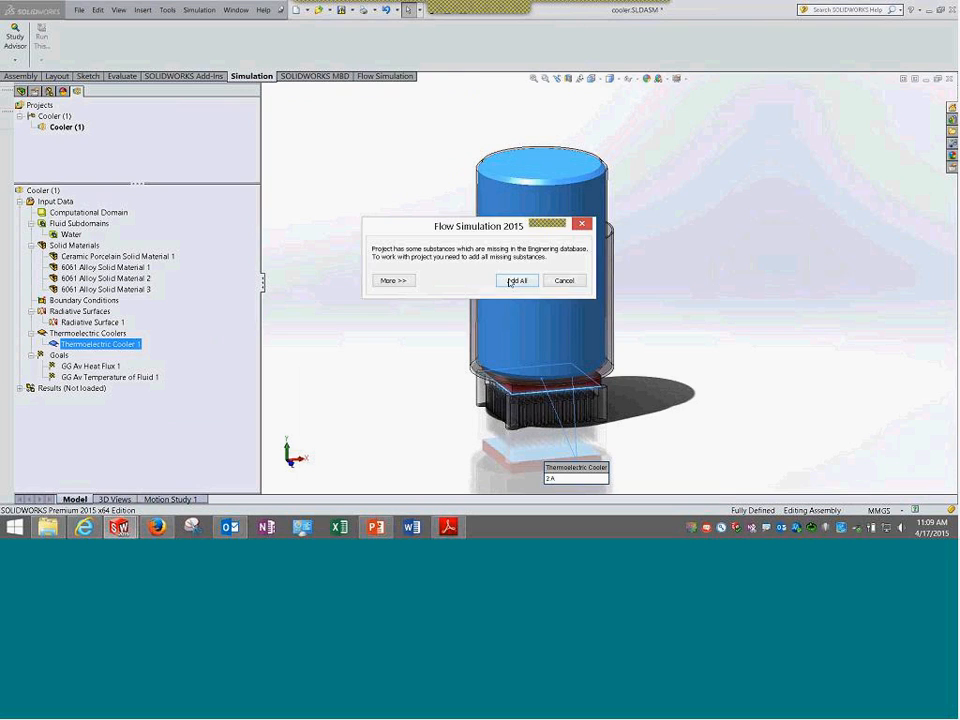
{"action": "left_click", "coordinate": [512, 281]}
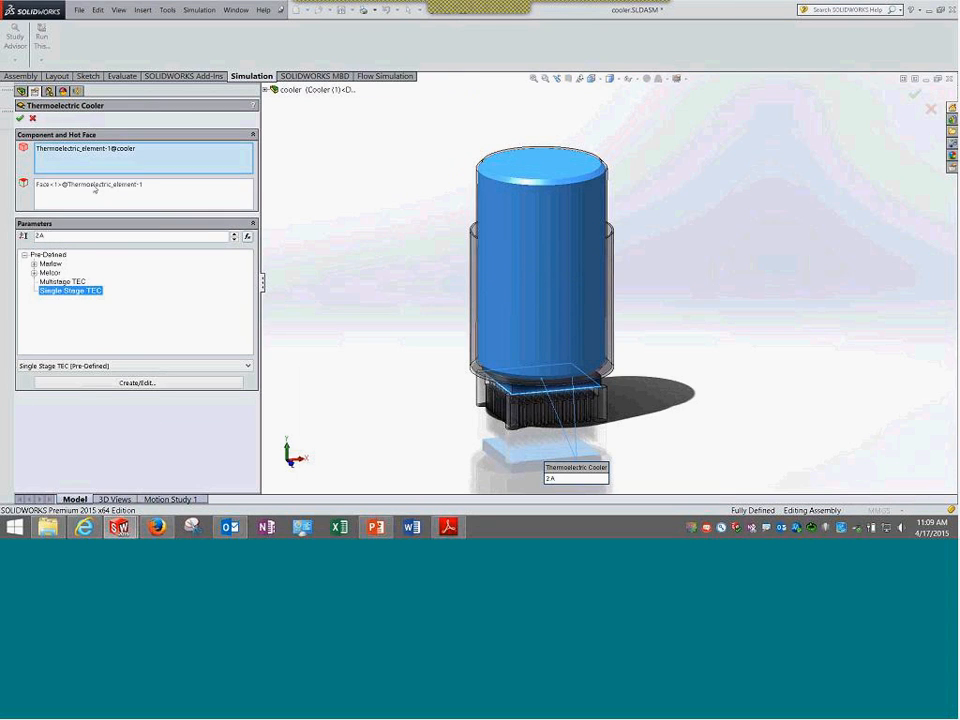
{"action": "left_click", "coordinate": [101, 150]}
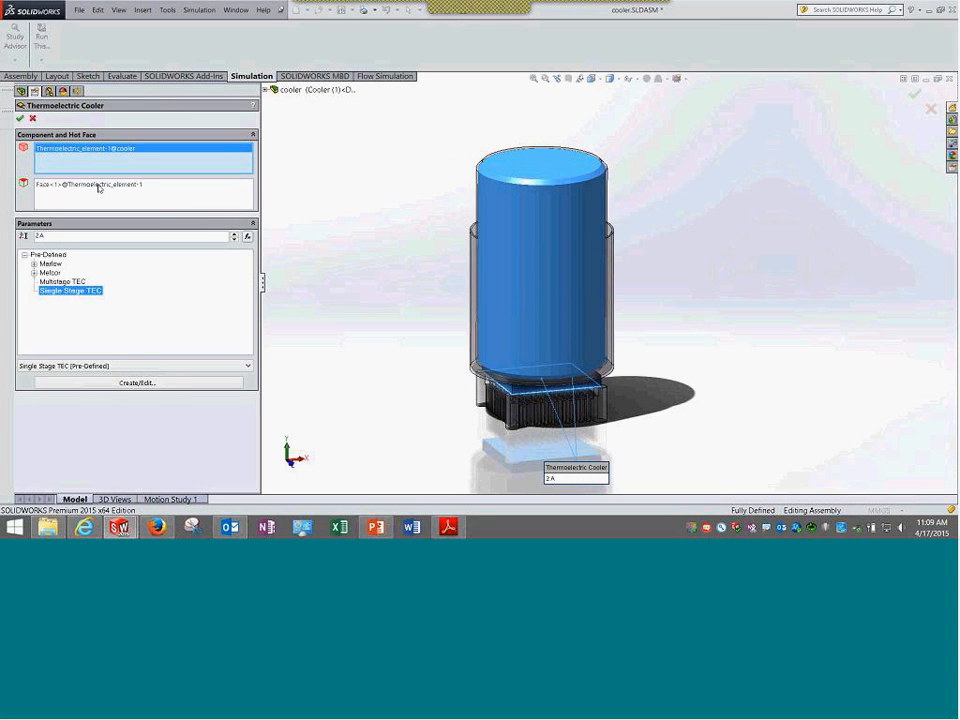
{"action": "left_click", "coordinate": [99, 187]}
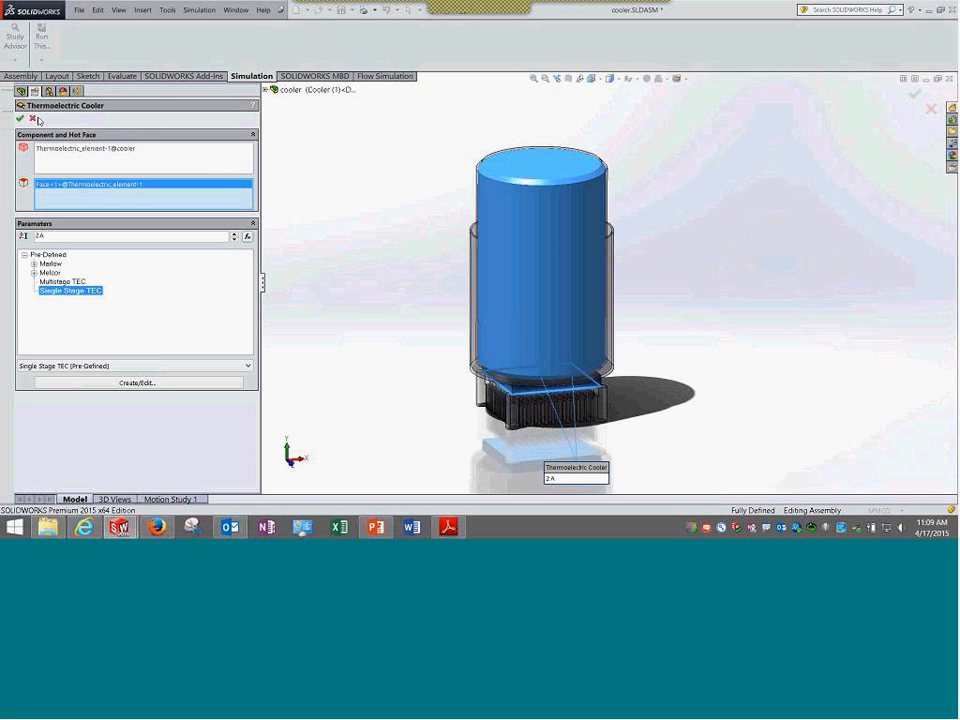
Read the Thermoelectric Cooler - Overview help topic from the cooler definition, and accept the definition
{"action": "left_click", "coordinate": [255, 106]}
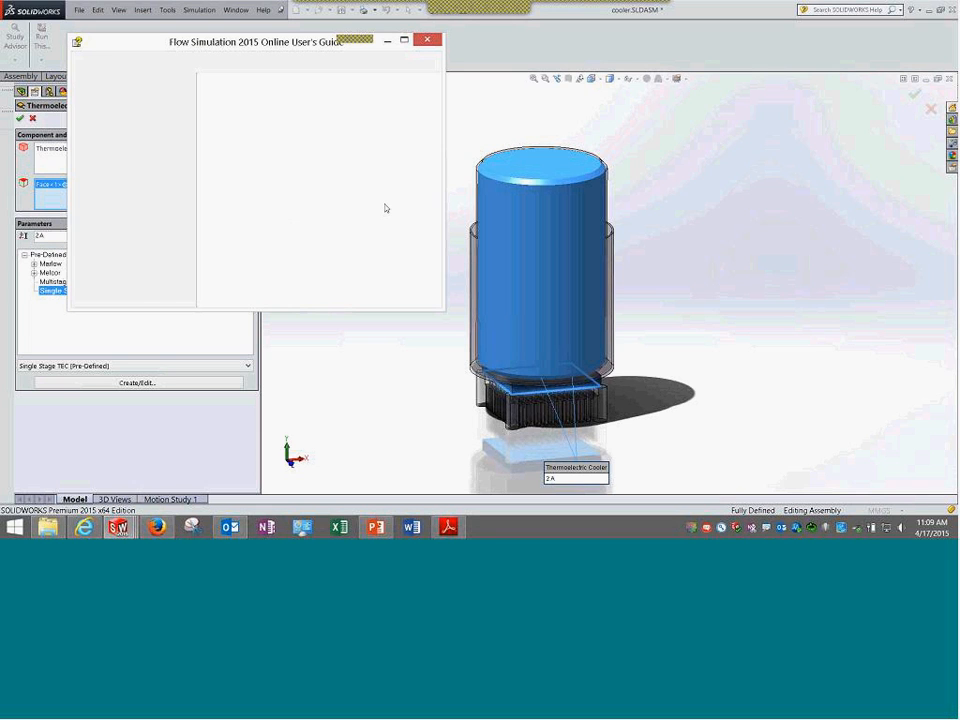
{"action": "double_click", "coordinate": [298, 48]}
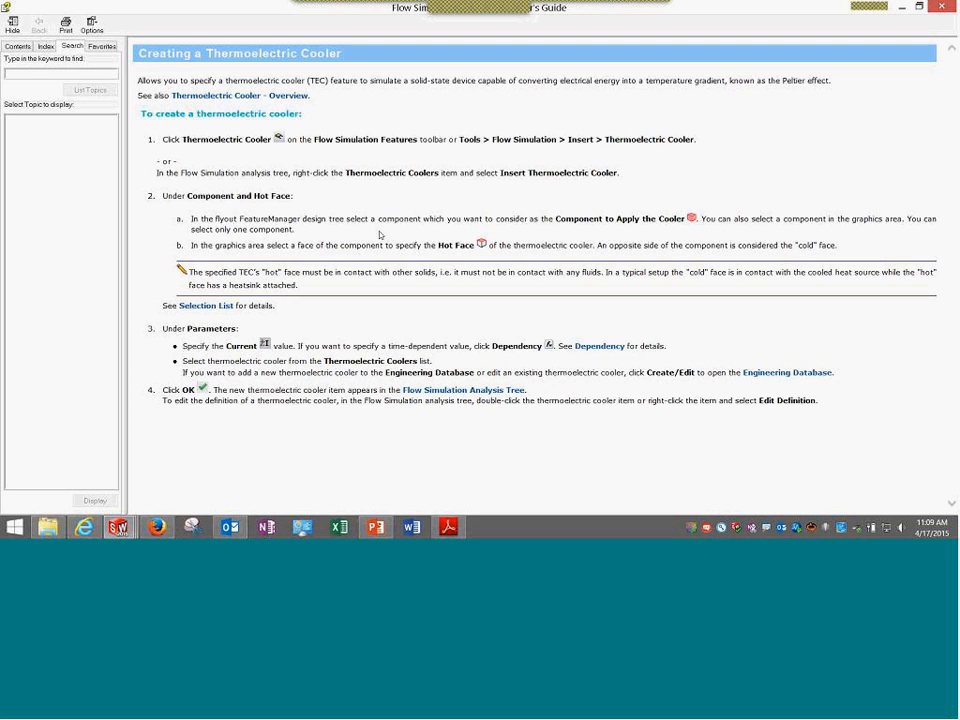
{"action": "left_click", "coordinate": [246, 96]}
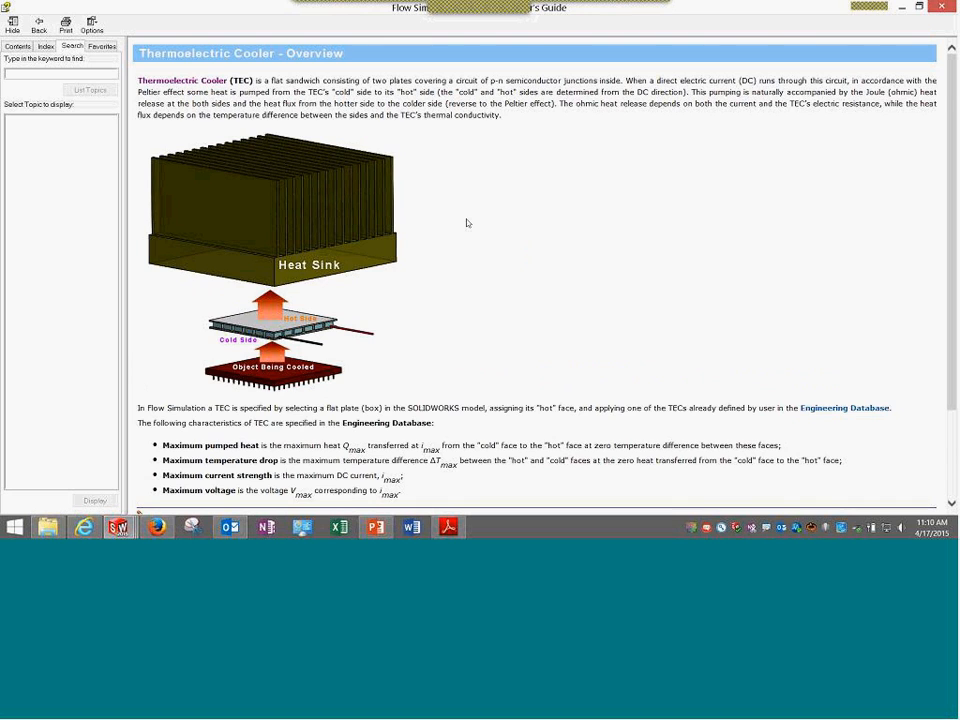
{"action": "scroll", "coordinate": [466, 223], "scroll_direction": "down", "scroll_amount": 1}
{"action": "scroll", "coordinate": [468, 225], "scroll_direction": "up", "scroll_amount": 1}
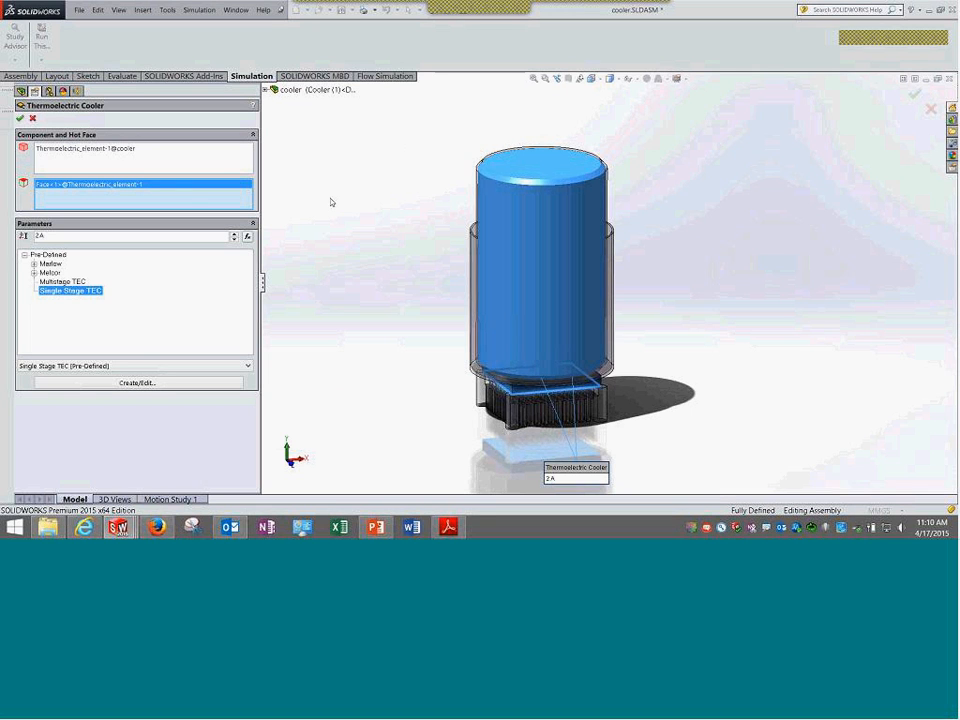
{"action": "left_click", "coordinate": [19, 118]}
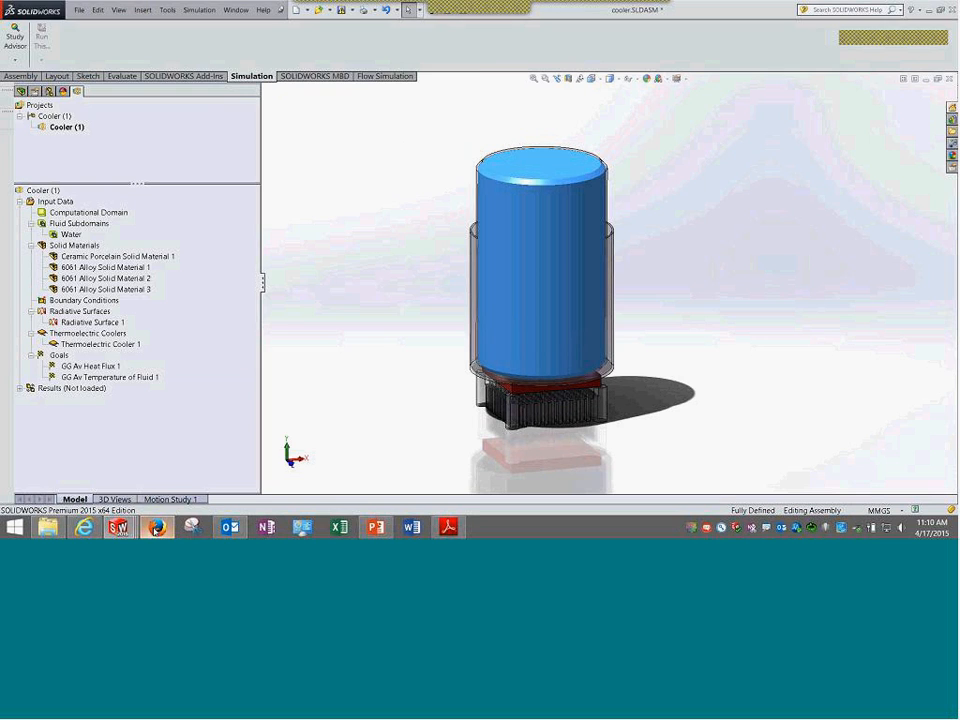
Switch to Firefox, maximize its window, and highlight the Archived Simulation Demos page heading
{"action": "left_click", "coordinate": [155, 531]}
{"action": "left_click_drag", "start_coordinate": [295, 28], "coordinate": [391, 162]}
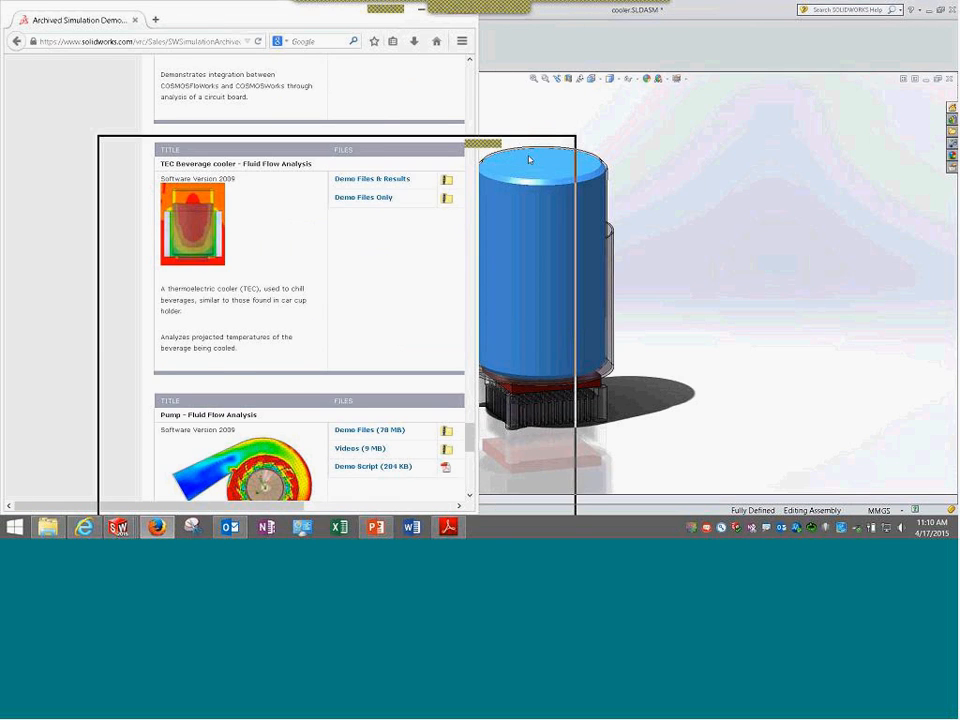
{"action": "left_click", "coordinate": [535, 143]}
{"action": "scroll", "coordinate": [190, 257], "scroll_direction": "up", "scroll_amount": 20}
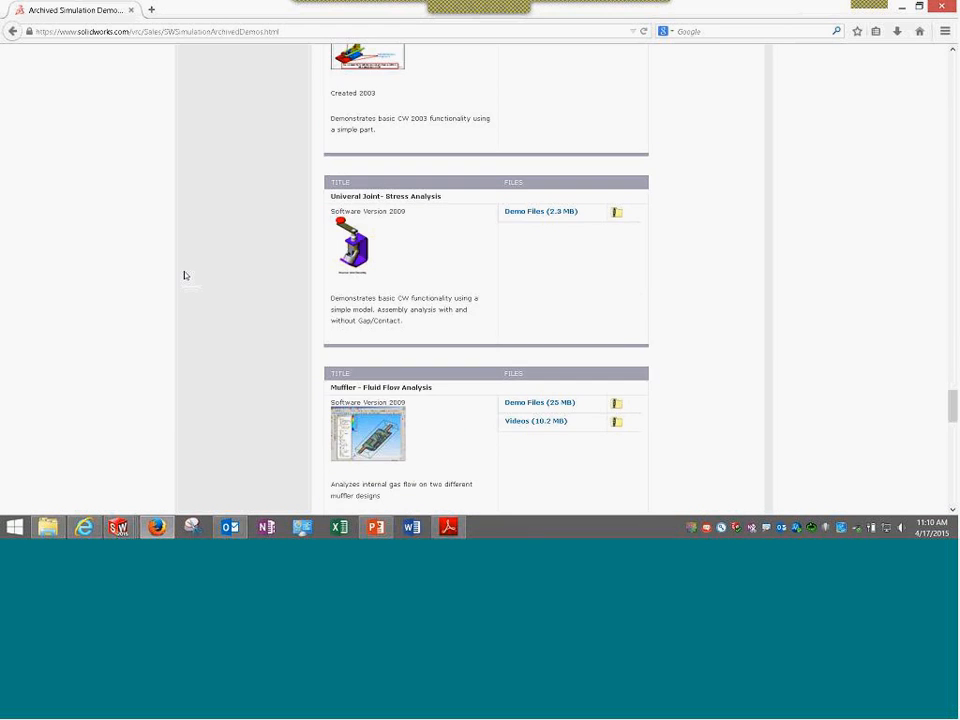
{"action": "scroll", "coordinate": [163, 307], "scroll_direction": "up", "scroll_amount": 15}
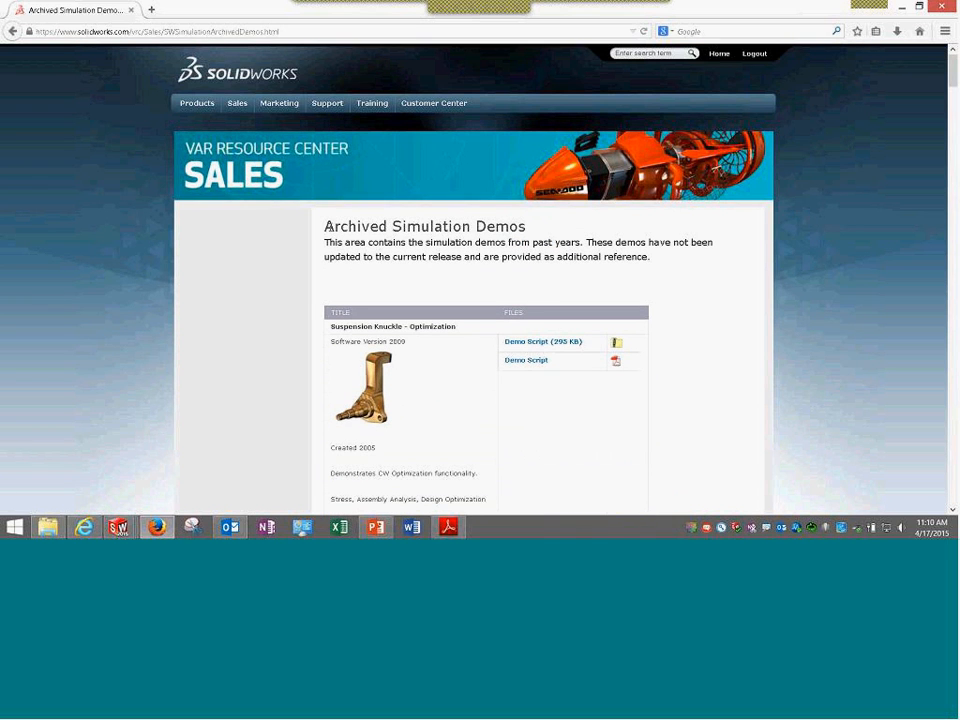
{"action": "left_click_drag", "start_coordinate": [324, 227], "coordinate": [526, 227]}
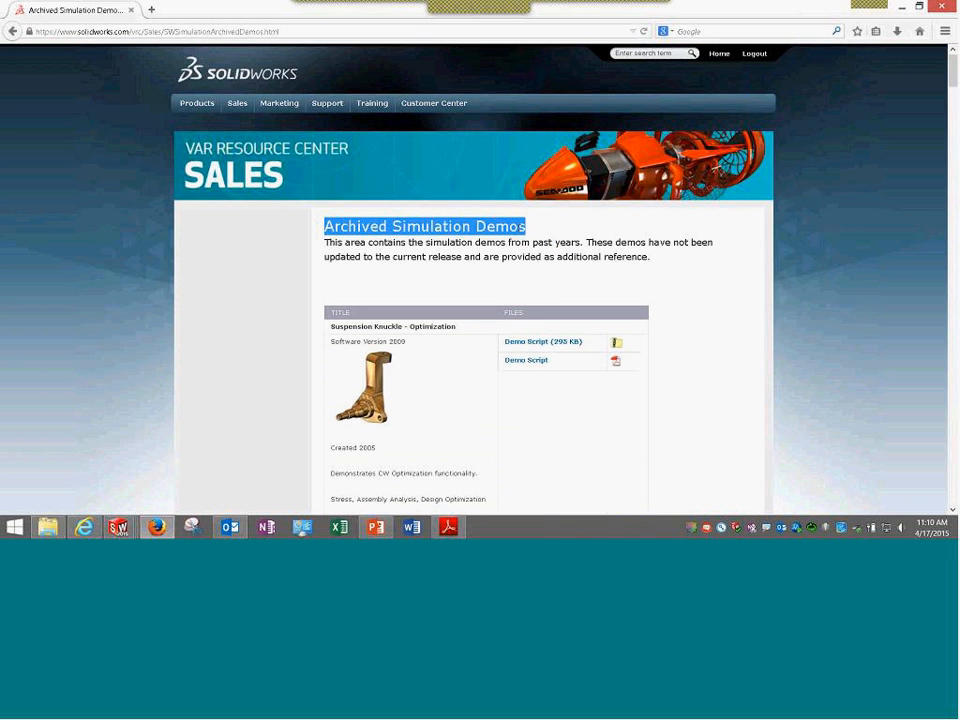
Navigate from the Sales product demos through Simulation Demos to the Archived Simulation Demos page
{"action": "mouse_move", "coordinate": [237, 104]}
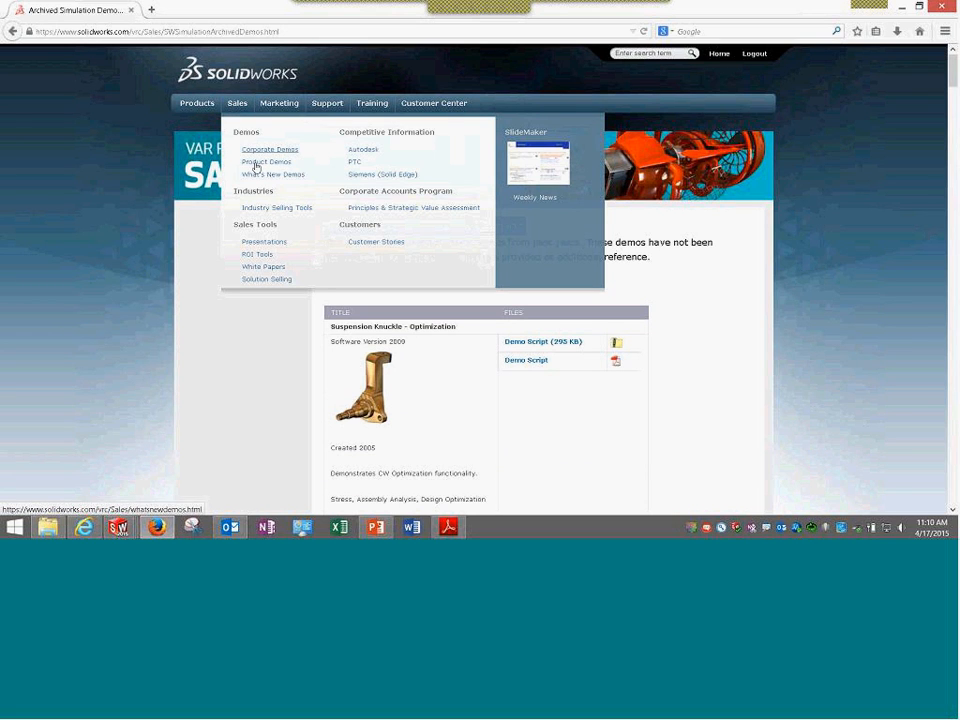
{"action": "left_click", "coordinate": [256, 164]}
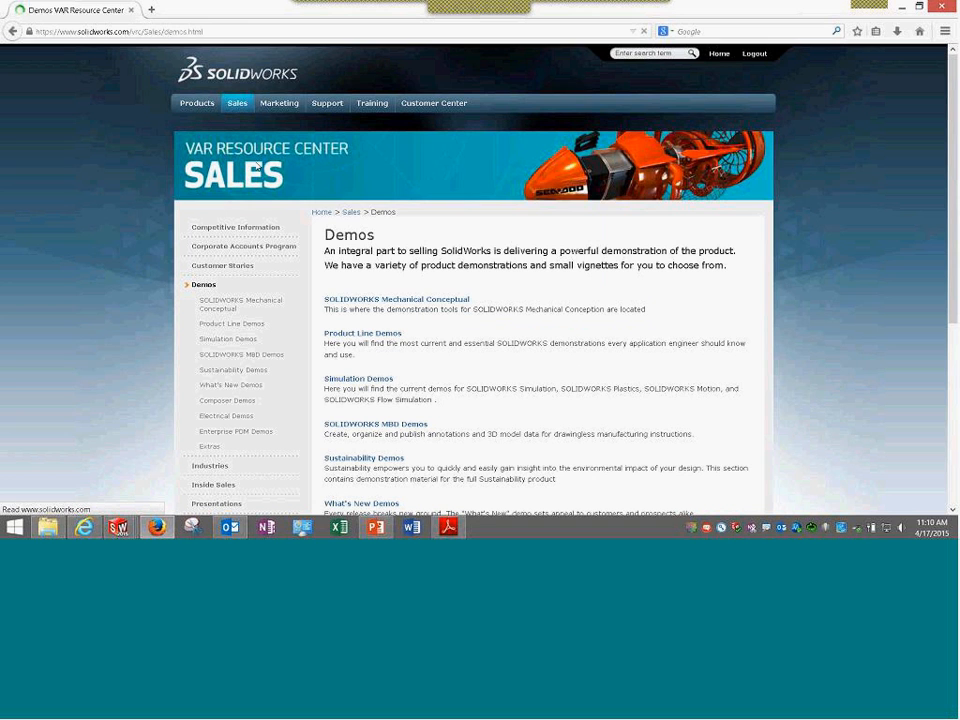
{"action": "scroll", "coordinate": [164, 345], "scroll_direction": "down", "scroll_amount": 3}
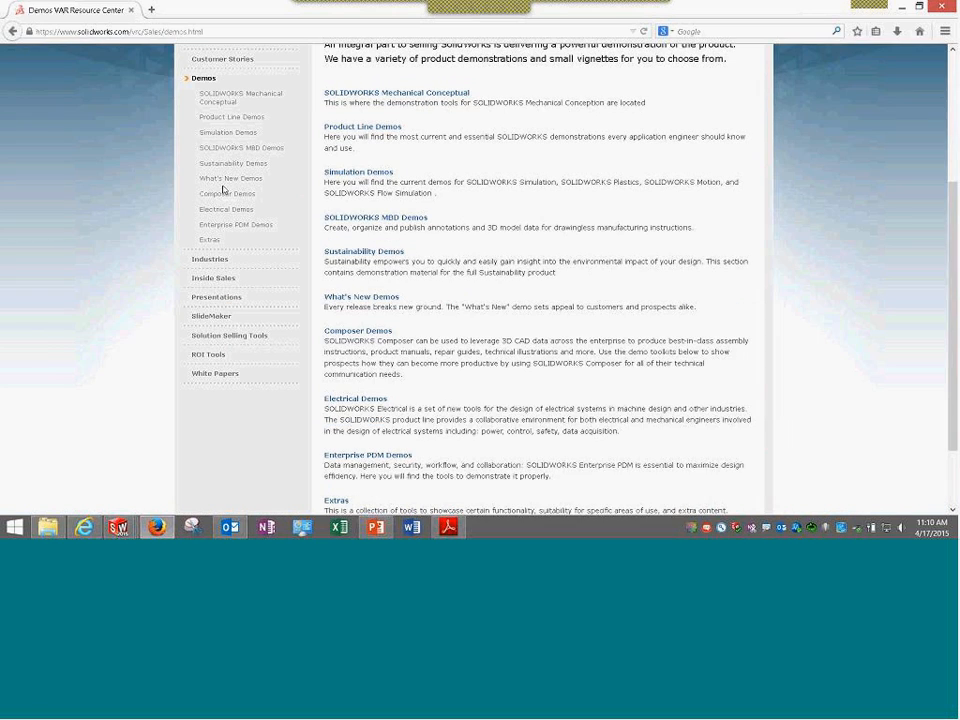
{"action": "left_click", "coordinate": [223, 134]}
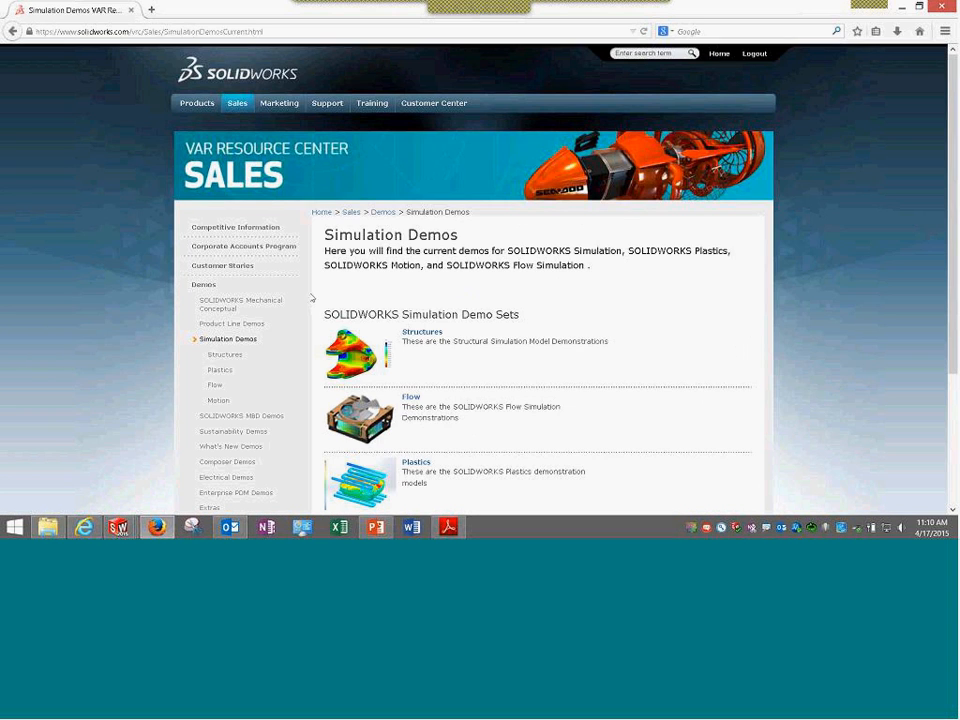
{"action": "scroll", "coordinate": [312, 297], "scroll_direction": "down", "scroll_amount": 3}
{"action": "left_click", "coordinate": [380, 415]}
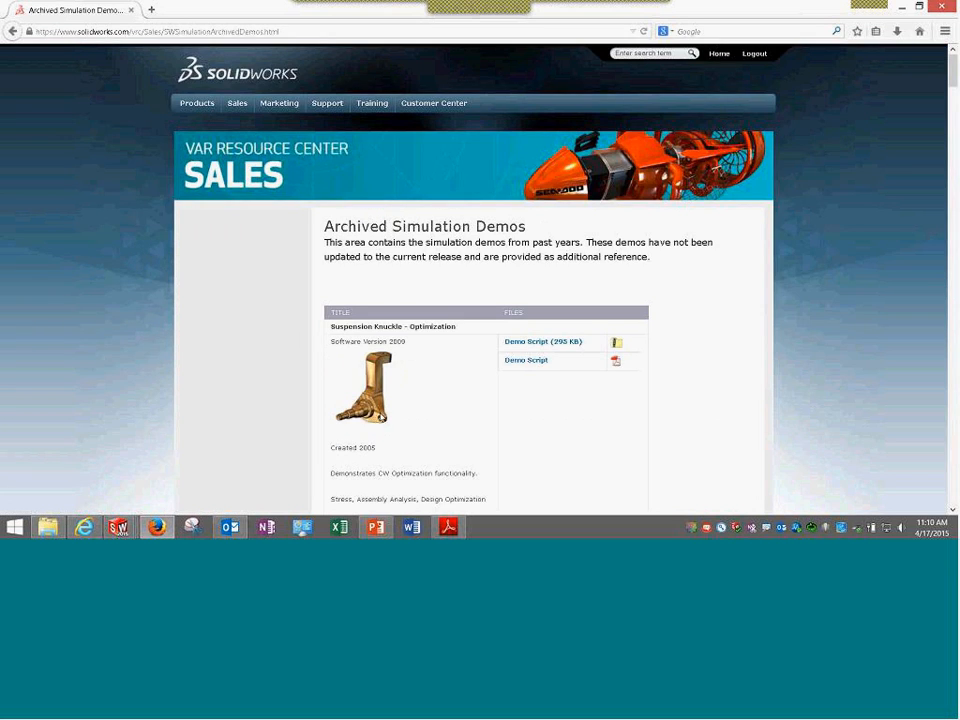
Find the TEC Beverage cooler - Fluid Flow Analysis entry among the archived demos and highlight its title
{"action": "scroll", "coordinate": [381, 418], "scroll_direction": "down", "scroll_amount": 15}
{"action": "scroll", "coordinate": [381, 418], "scroll_direction": "down", "scroll_amount": 15}
{"action": "scroll", "coordinate": [380, 418], "scroll_direction": "down", "scroll_amount": 10}
{"action": "scroll", "coordinate": [380, 415], "scroll_direction": "down", "scroll_amount": 5}
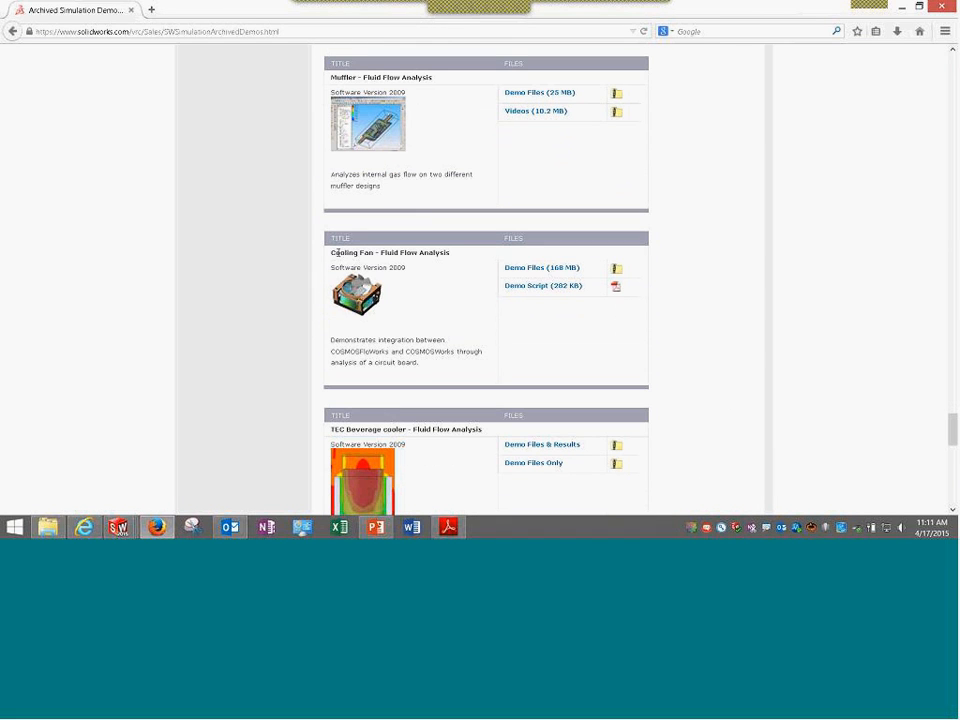
{"action": "scroll", "coordinate": [338, 253], "scroll_direction": "down", "scroll_amount": 4}
{"action": "scroll", "coordinate": [338, 253], "scroll_direction": "down", "scroll_amount": 4}
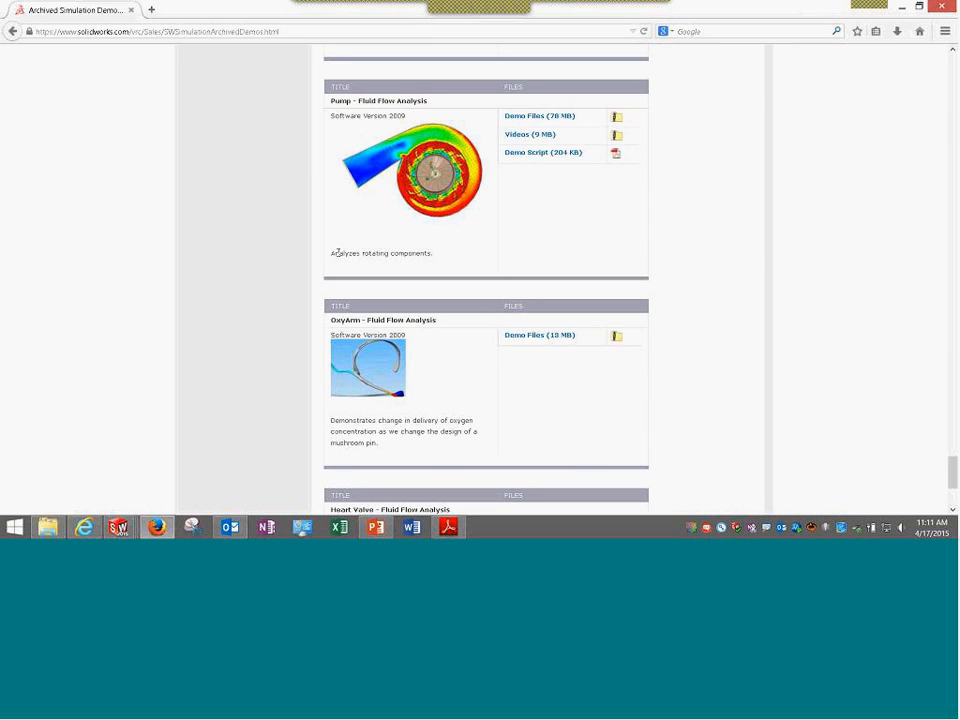
{"action": "scroll", "coordinate": [337, 225], "scroll_direction": "up", "scroll_amount": 3}
{"action": "scroll", "coordinate": [338, 225], "scroll_direction": "up", "scroll_amount": 2}
{"action": "triple_click", "coordinate": [400, 153]}
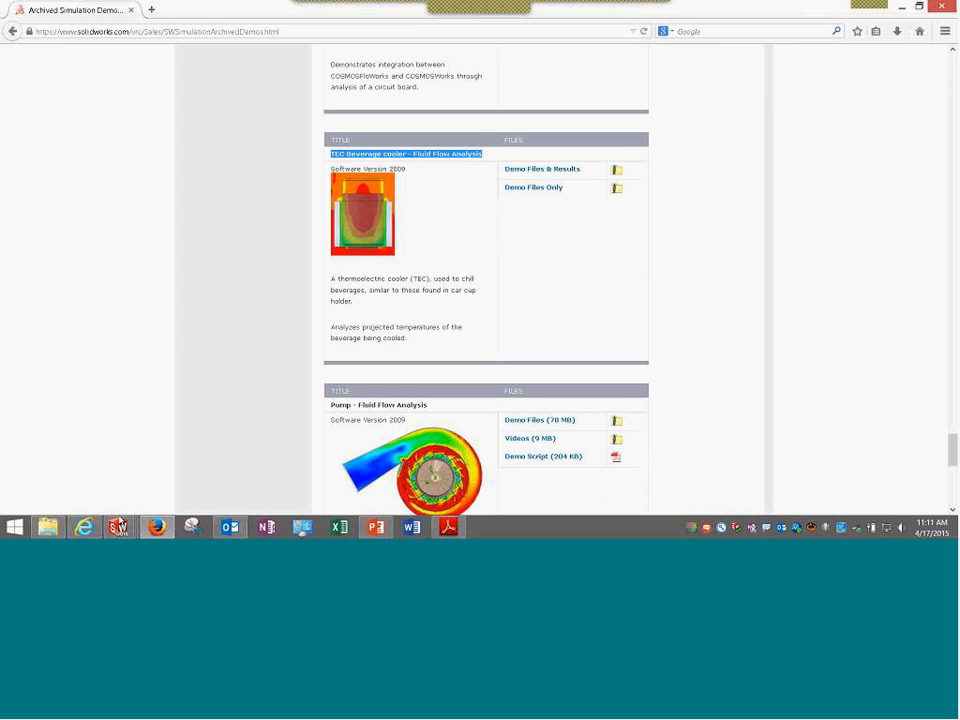
Switch to the 292503_CW_TECDSDemo folder in File Explorer and open TEC_Demo_Script.pdf
{"action": "left_click", "coordinate": [48, 527]}
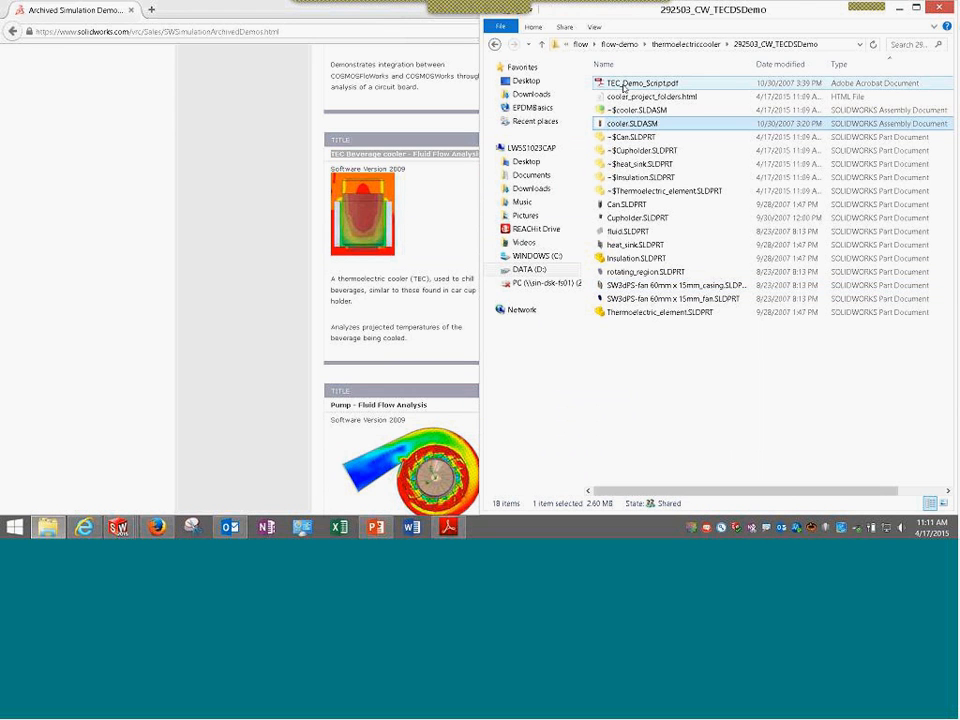
{"action": "left_click", "coordinate": [449, 528]}
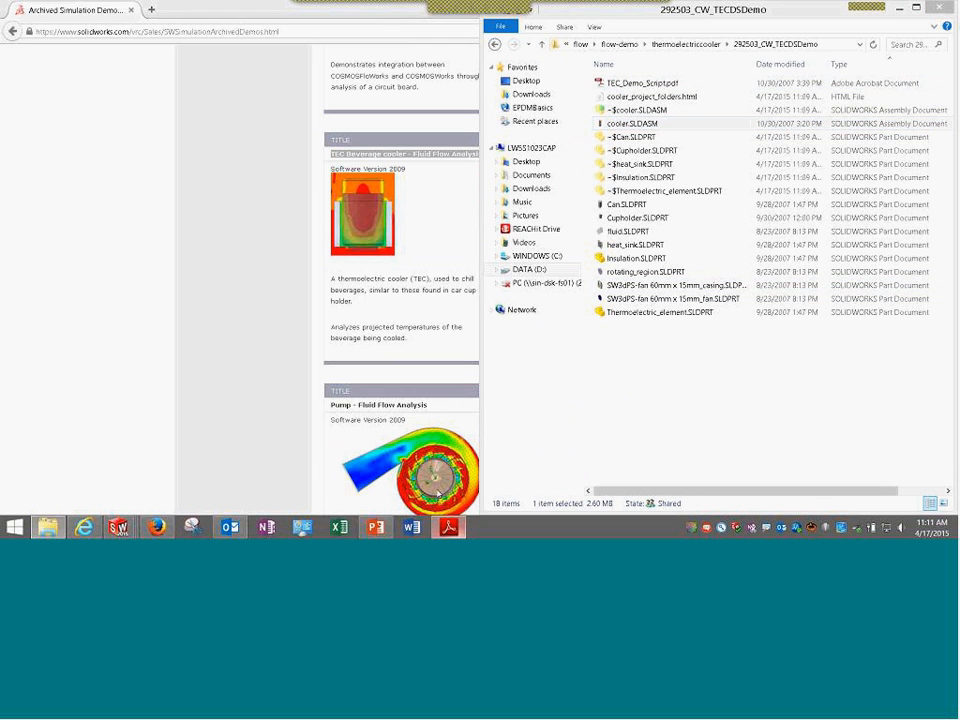
{"action": "left_click", "coordinate": [902, 7]}
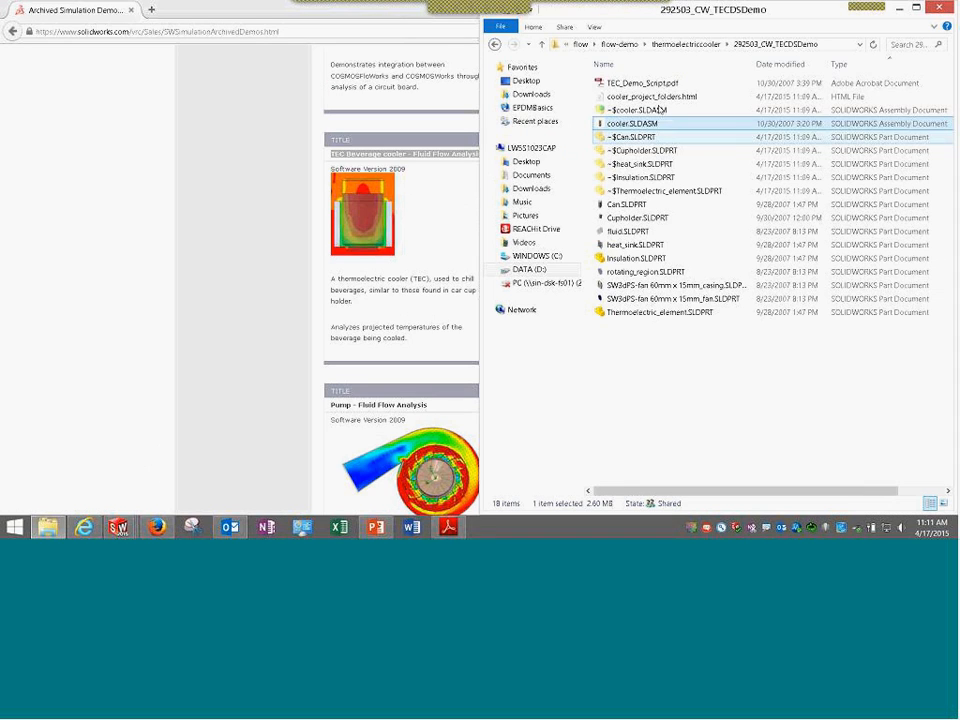
{"action": "left_click", "coordinate": [649, 85]}
{"action": "double_click", "coordinate": [649, 85]}
Examine the demo script's TEC input properties, example manufacturer specifications and Peltier device diagrams
{"action": "scroll", "coordinate": [302, 240], "scroll_direction": "down", "scroll_amount": 10}
{"action": "scroll", "coordinate": [301, 230], "scroll_direction": "down", "scroll_amount": 15}
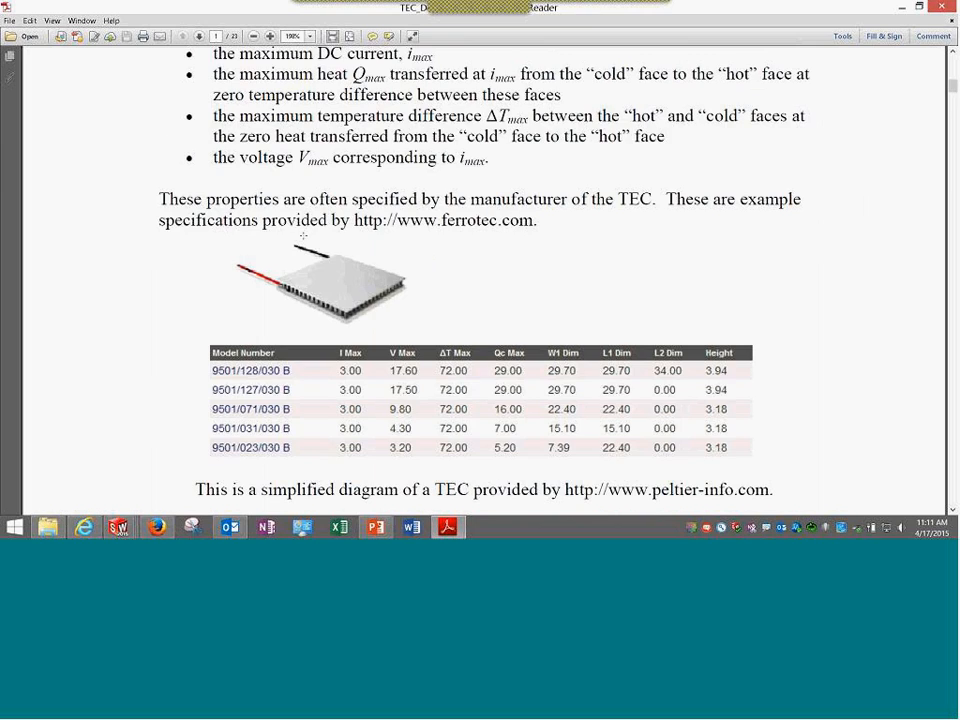
{"action": "scroll", "coordinate": [304, 235], "scroll_direction": "up", "scroll_amount": 5}
{"action": "scroll", "coordinate": [304, 235], "scroll_direction": "up", "scroll_amount": 4}
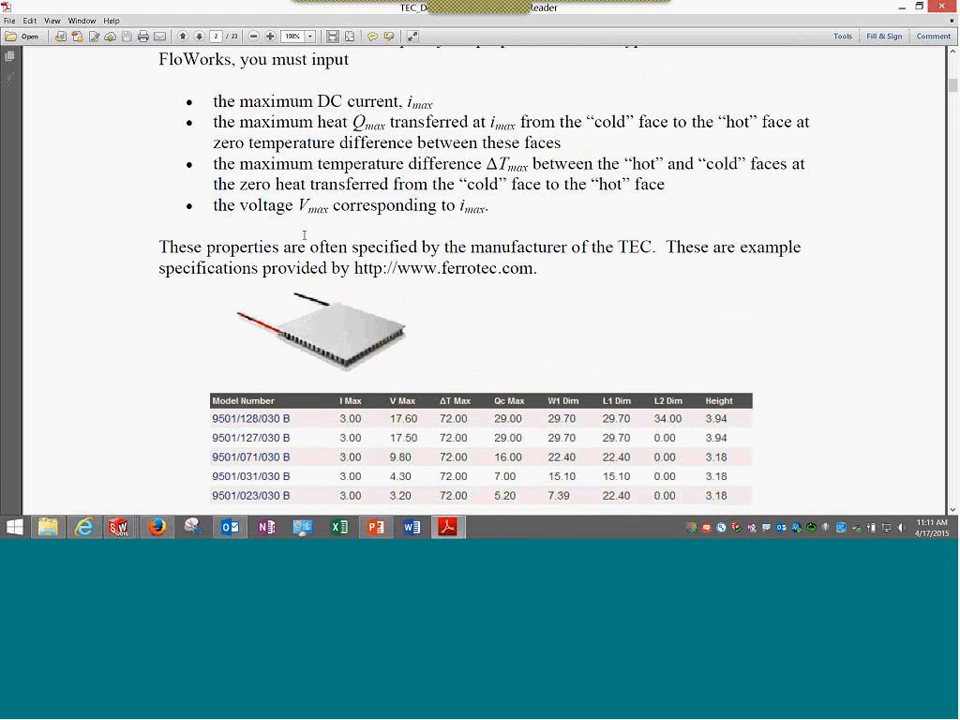
{"action": "scroll", "coordinate": [304, 235], "scroll_direction": "down", "scroll_amount": 2}
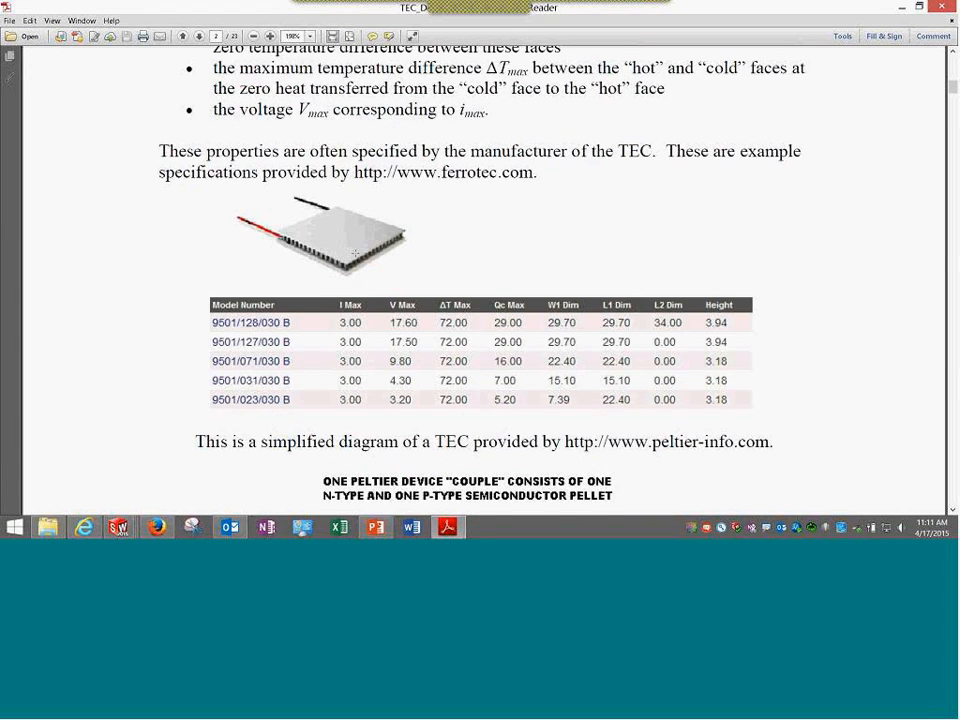
{"action": "scroll", "coordinate": [332, 342], "scroll_direction": "down", "scroll_amount": 4}
{"action": "scroll", "coordinate": [332, 342], "scroll_direction": "down", "scroll_amount": 8}
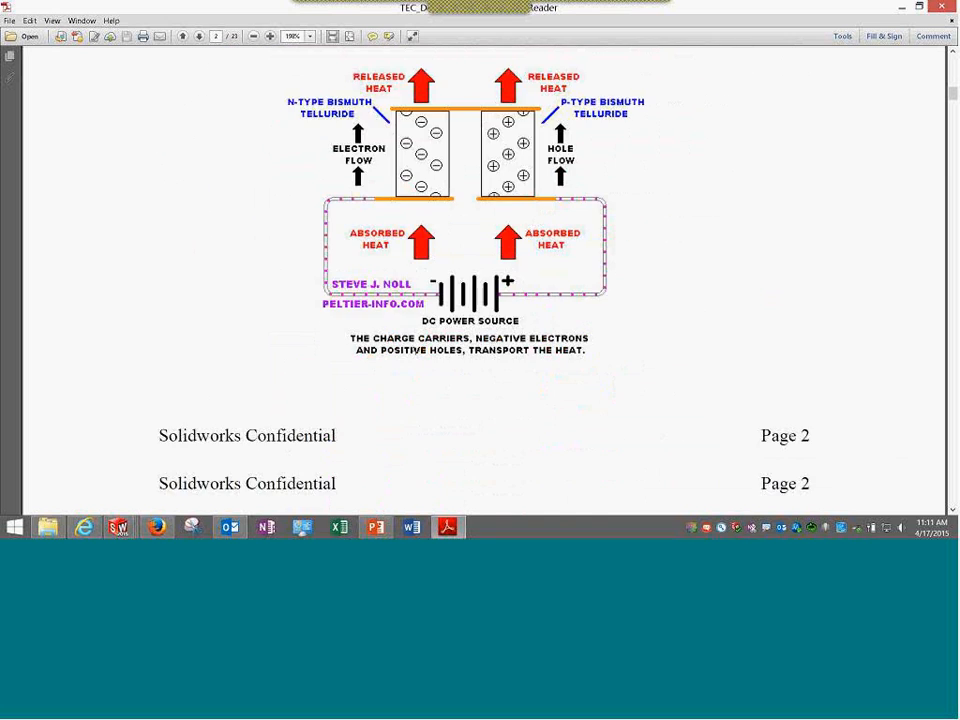
{"action": "scroll", "coordinate": [413, 351], "scroll_direction": "down", "scroll_amount": 8}
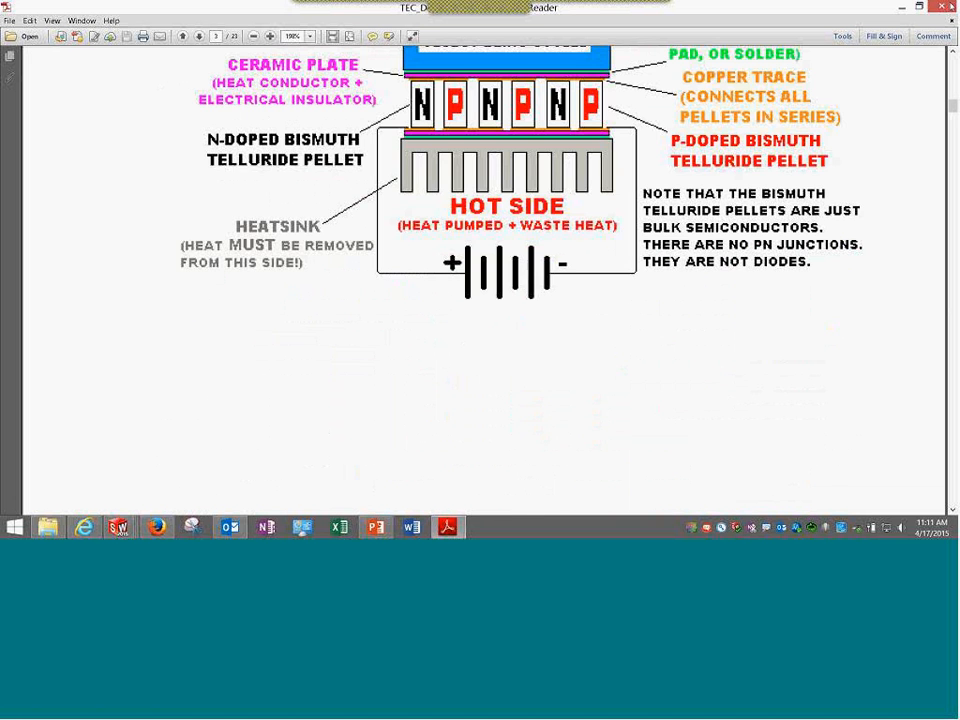
Minimize the demo script and switch back to the Flow Simulation help's Thermoelectric Cooler - Overview topic
{"action": "left_click", "coordinate": [902, 7]}
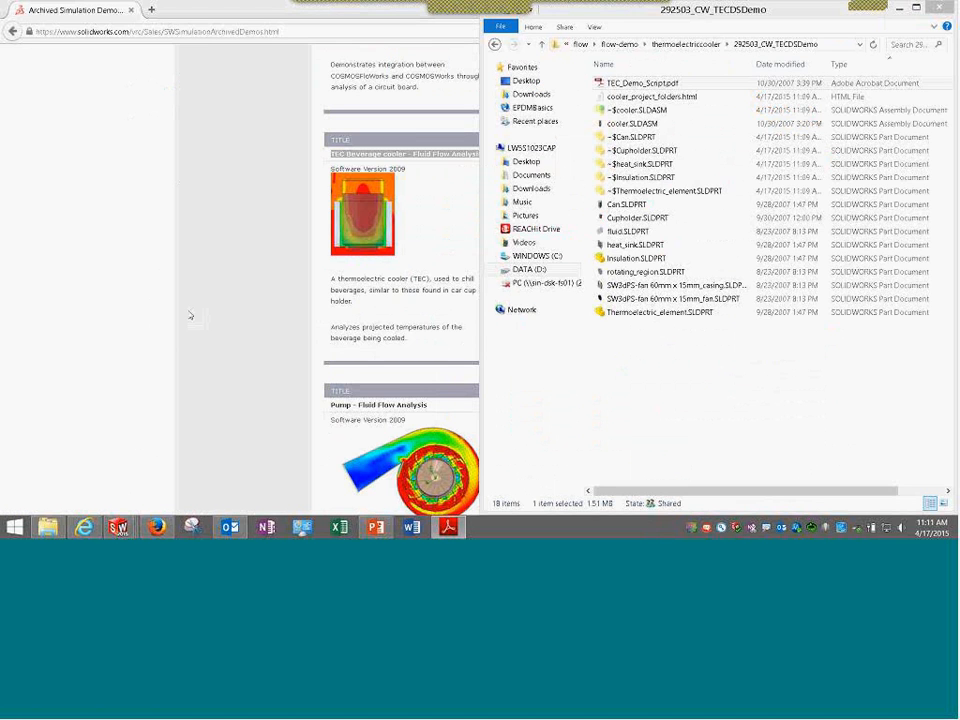
{"action": "left_click", "coordinate": [189, 313]}
{"action": "left_click", "coordinate": [121, 529]}
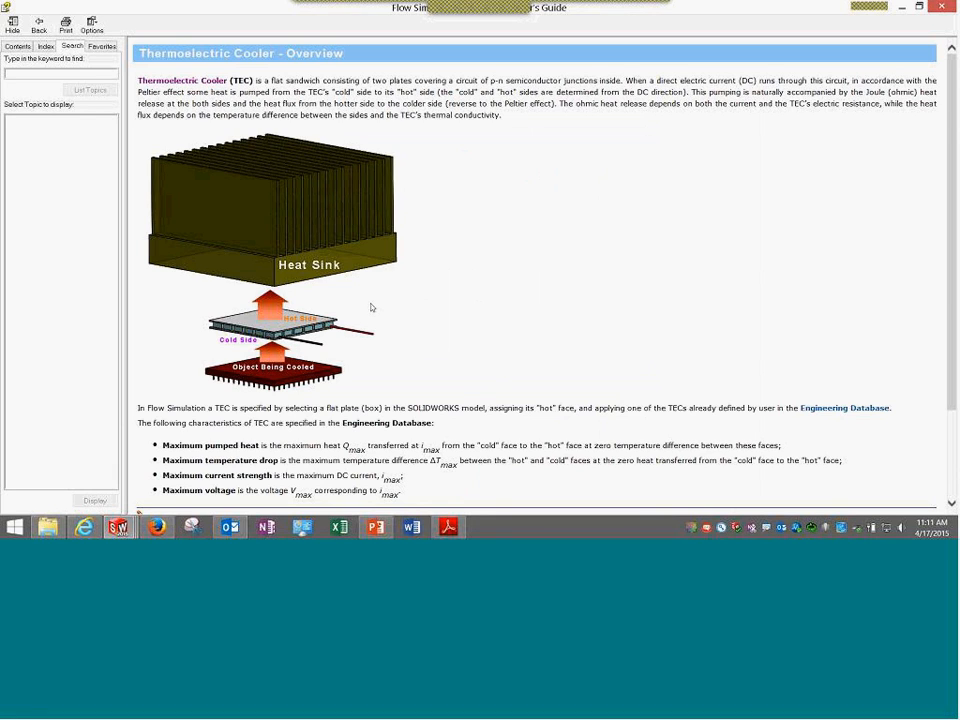
Review the Thermoelectric Cooler - Overview topic, close the help, minimize the browser and bring SOLIDWORKS to the front
{"action": "scroll", "coordinate": [371, 307], "scroll_direction": "down", "scroll_amount": 2}
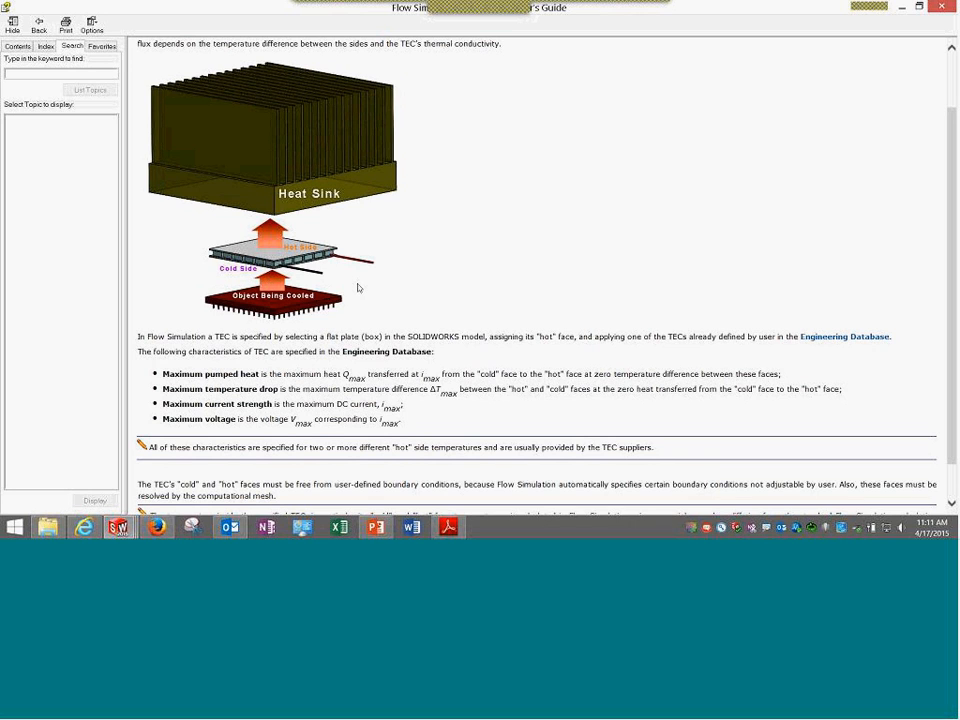
{"action": "scroll", "coordinate": [358, 286], "scroll_direction": "down", "scroll_amount": 1}
{"action": "scroll", "coordinate": [358, 286], "scroll_direction": "up", "scroll_amount": 3}
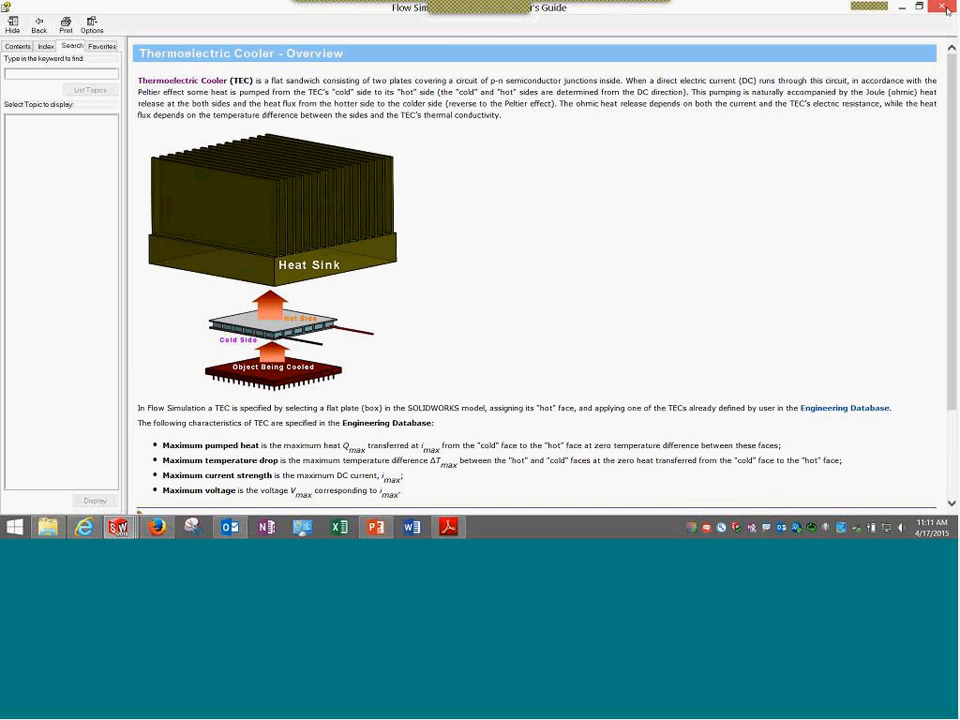
{"action": "left_click", "coordinate": [944, 8]}
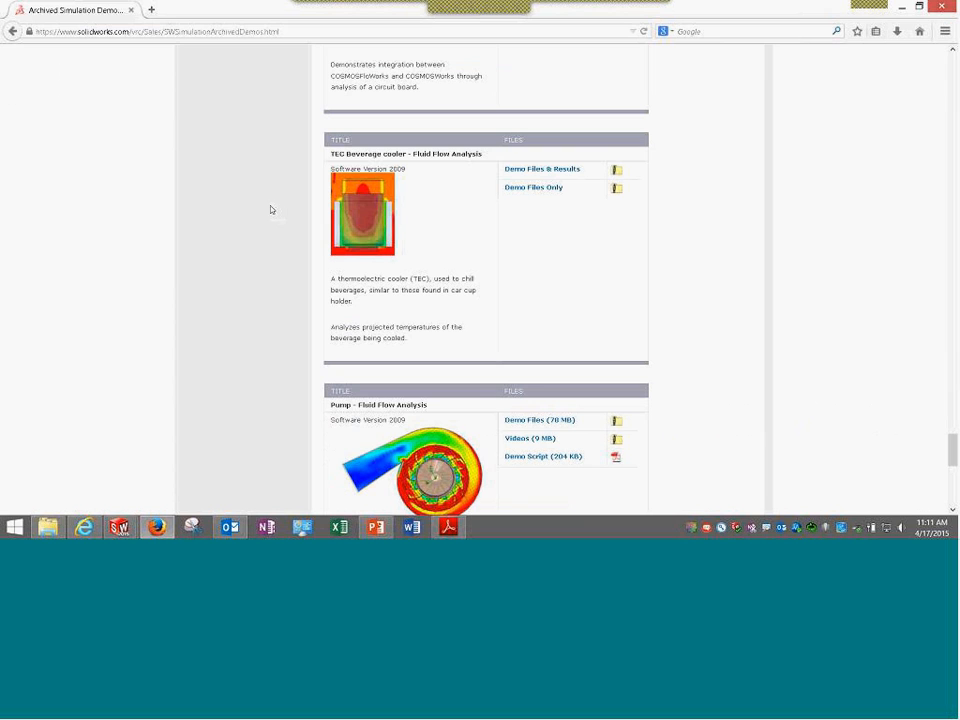
{"action": "left_click", "coordinate": [902, 6]}
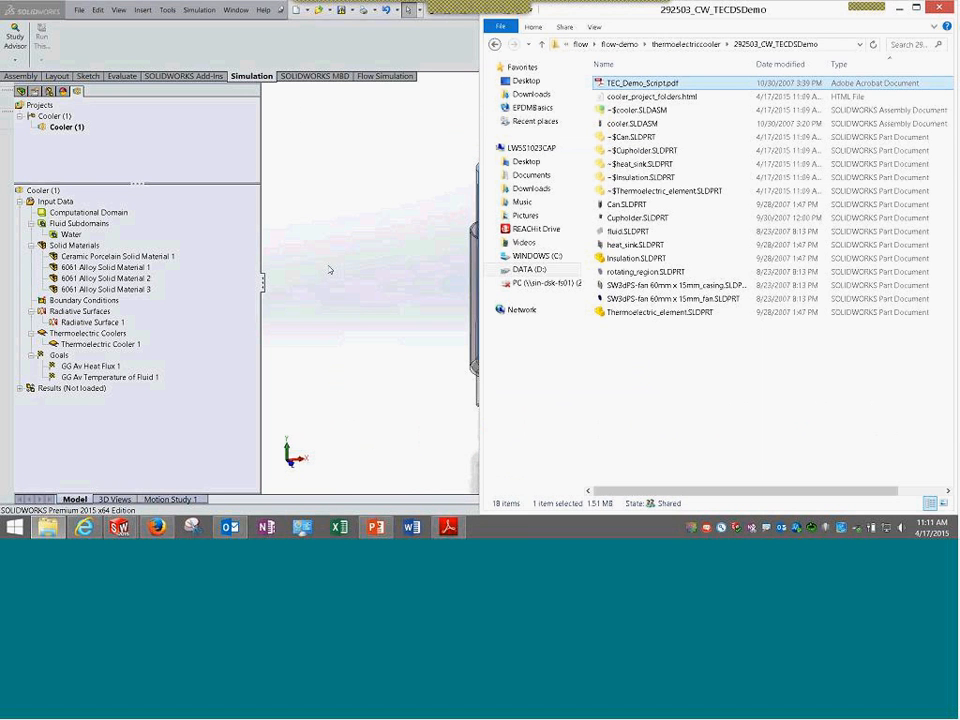
{"action": "left_click", "coordinate": [330, 270]}
Open the definition of Thermoelectric Cooler 1, inspect its assigned component and hot face, and accept it without changes
{"action": "left_click", "coordinate": [100, 345]}
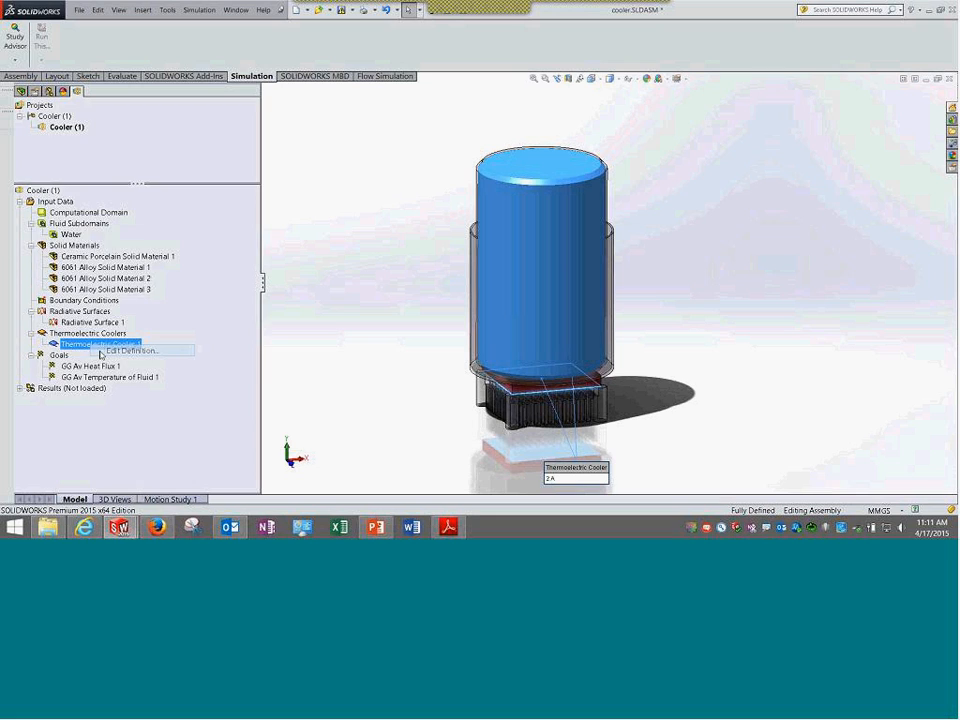
{"action": "left_click", "coordinate": [102, 351]}
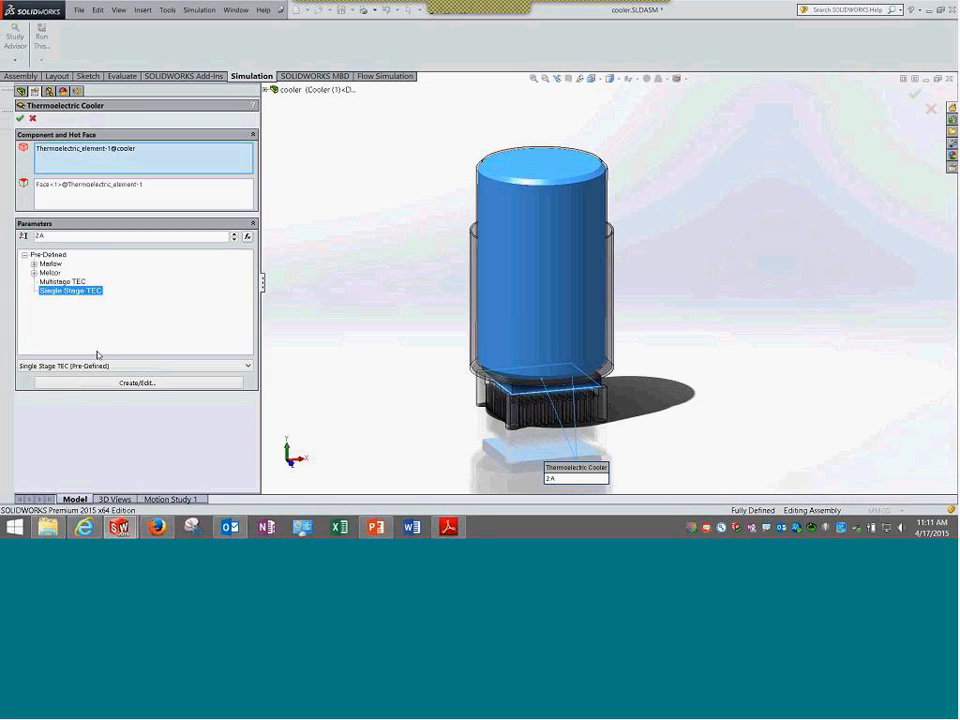
{"action": "left_click", "coordinate": [61, 150]}
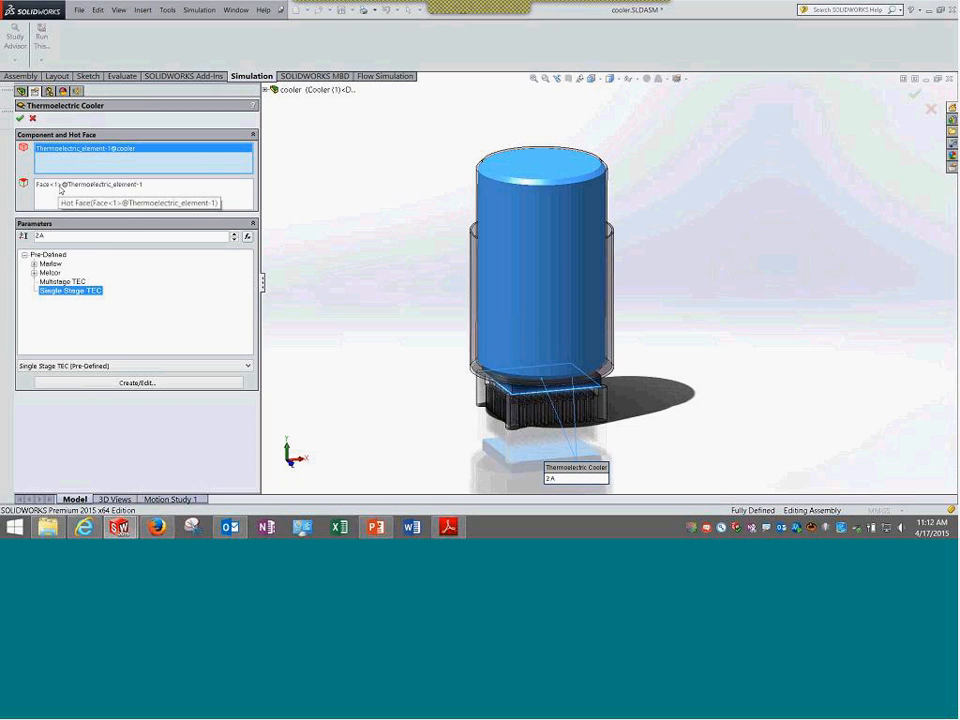
{"action": "left_click", "coordinate": [60, 187]}
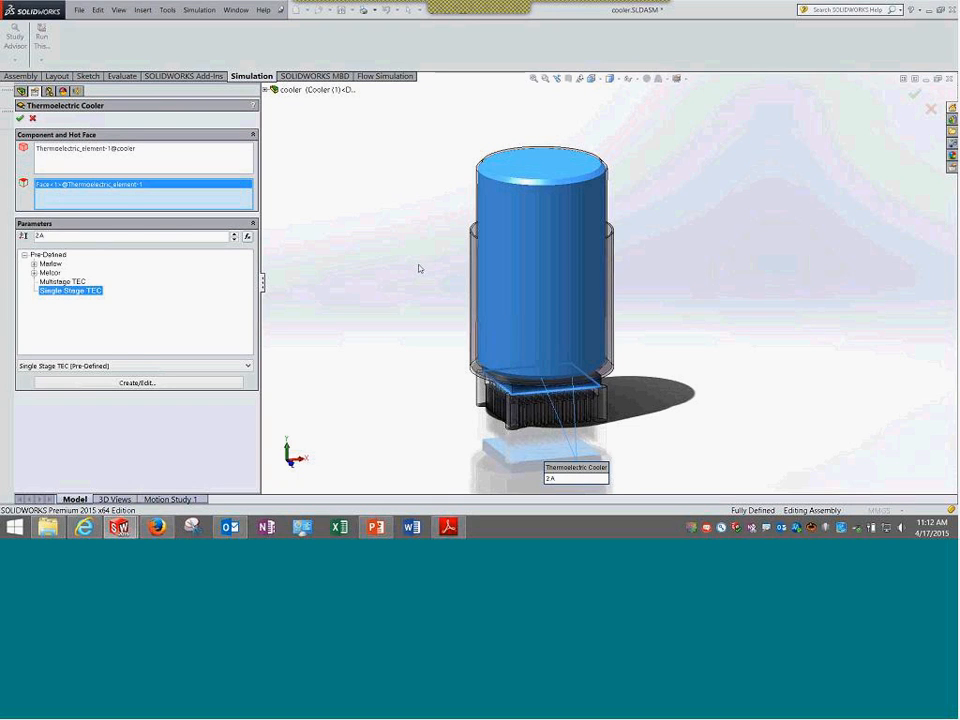
{"action": "middle_click_drag", "start_coordinate": [420, 268], "coordinate": [420, 223]}
{"action": "left_click", "coordinate": [19, 118]}
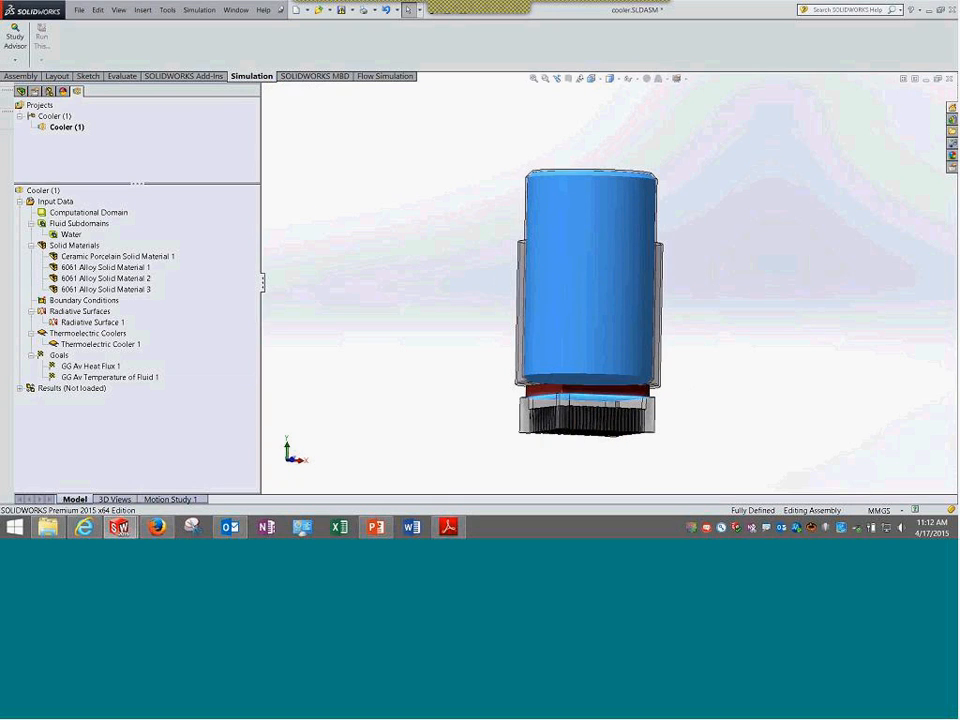
Hide the Can component in the cooler assembly
{"action": "right_click", "coordinate": [574, 221]}
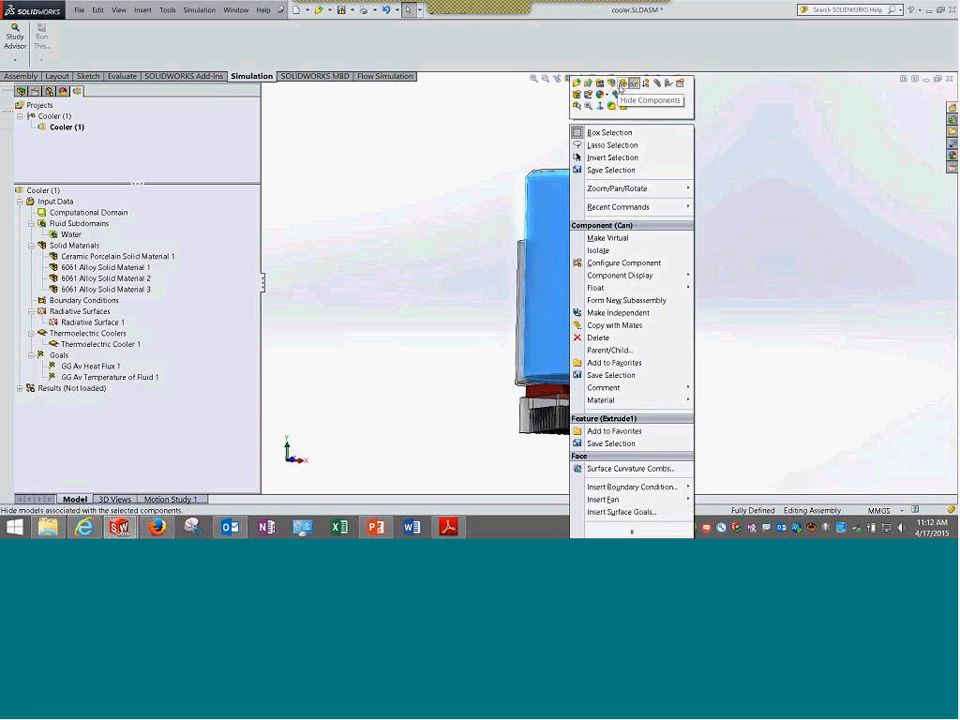
{"action": "left_click", "coordinate": [620, 87]}
{"action": "middle_click_drag", "start_coordinate": [722, 285], "coordinate": [727, 307]}
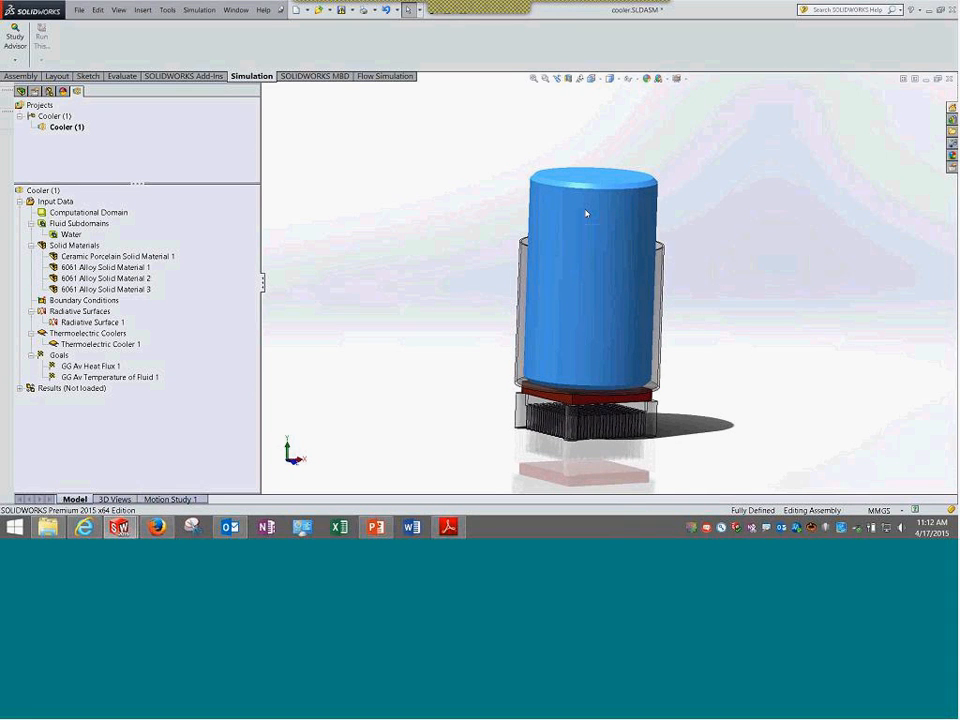
{"action": "right_click", "coordinate": [90, 212]}
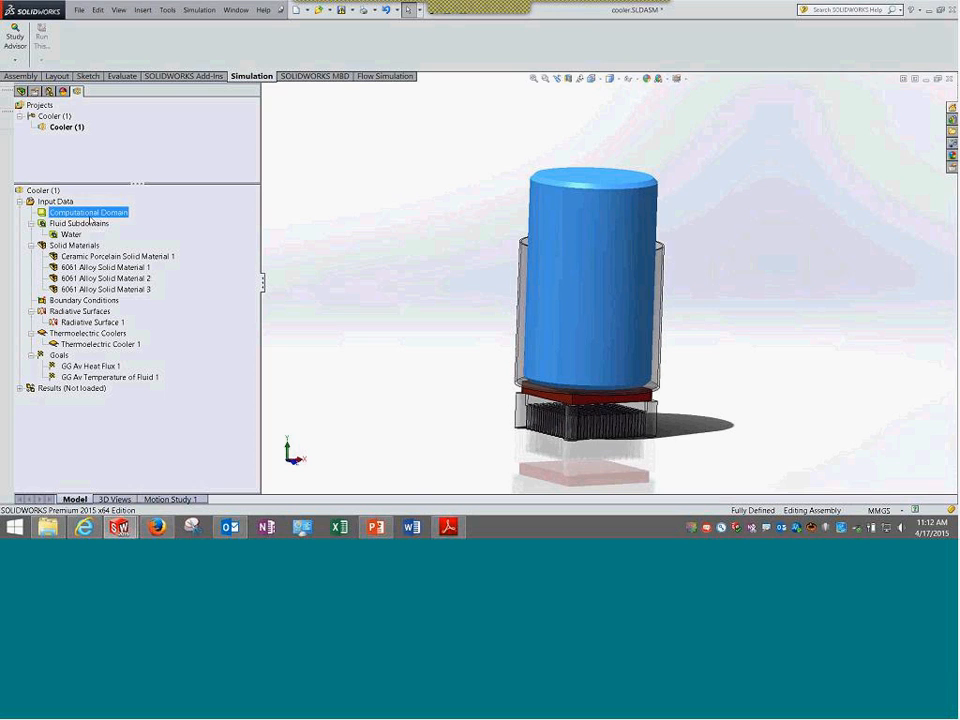
{"action": "left_click", "coordinate": [354, 236]}
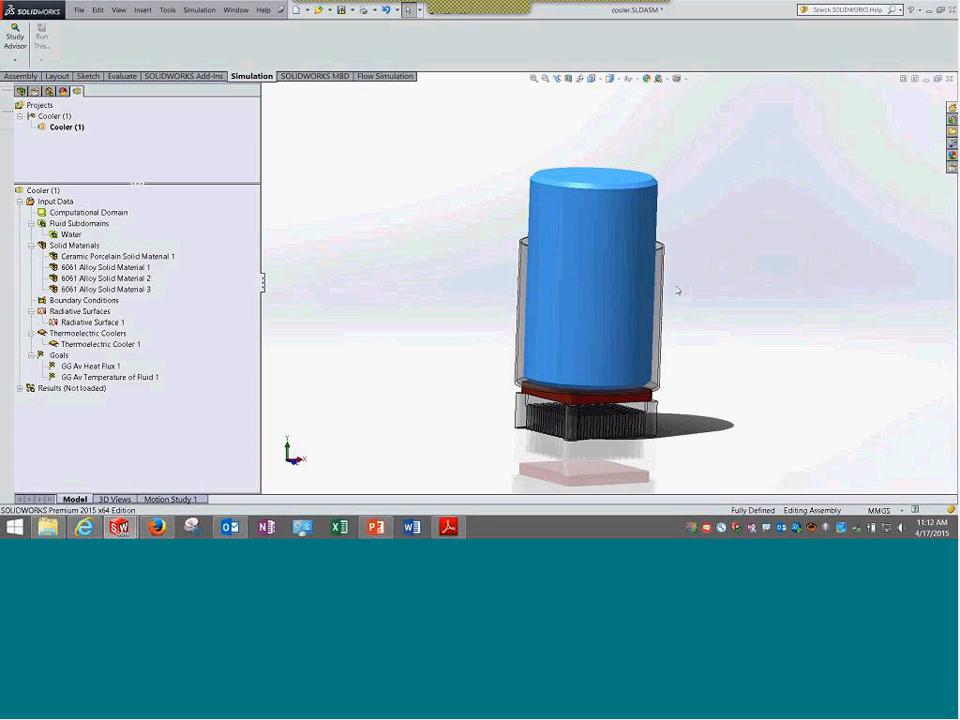
Hide the Cupholder component and bring the thermoelectric element and heat sink into close view
{"action": "right_click", "coordinate": [640, 204]}
{"action": "left_click", "coordinate": [528, 196]}
{"action": "right_click", "coordinate": [529, 272]}
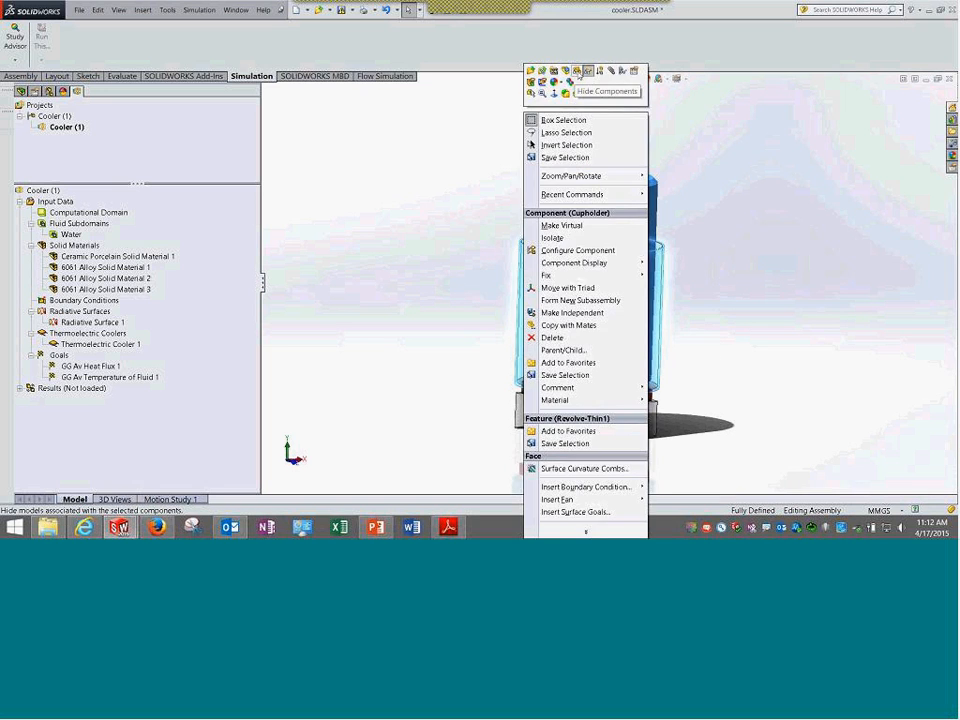
{"action": "left_click", "coordinate": [588, 72]}
{"action": "scroll", "coordinate": [610, 405], "scroll_direction": "up", "scroll_amount": 1}
{"action": "middle_click_drag", "start_coordinate": [608, 400], "coordinate": [615, 382]}
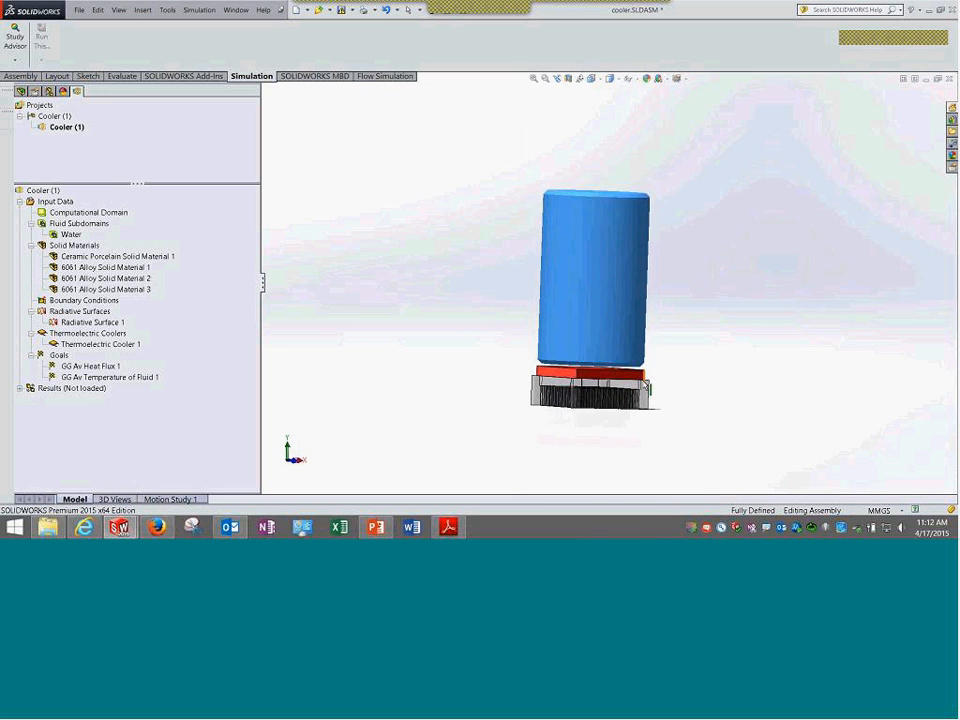
{"action": "scroll", "coordinate": [617, 385], "scroll_direction": "down", "scroll_amount": 5}
{"action": "mouse_move", "coordinate": [464, 354]}
{"action": "middle_mouse_down"}
{"action": "mouse_move", "coordinate": [471, 346]}
{"action": "mouse_move", "coordinate": [468, 366]}
{"action": "mouse_move", "coordinate": [461, 333]}
{"action": "mouse_move", "coordinate": [469, 358]}
{"action": "mouse_move", "coordinate": [466, 340]}
{"action": "middle_mouse_up"}
{"action": "scroll", "coordinate": [465, 354], "scroll_direction": "up", "scroll_amount": 3}
Reopen the definition of Thermoelectric Cooler 1 and highlight its hot face selection
{"action": "right_click", "coordinate": [133, 346]}
{"action": "left_click", "coordinate": [152, 356]}
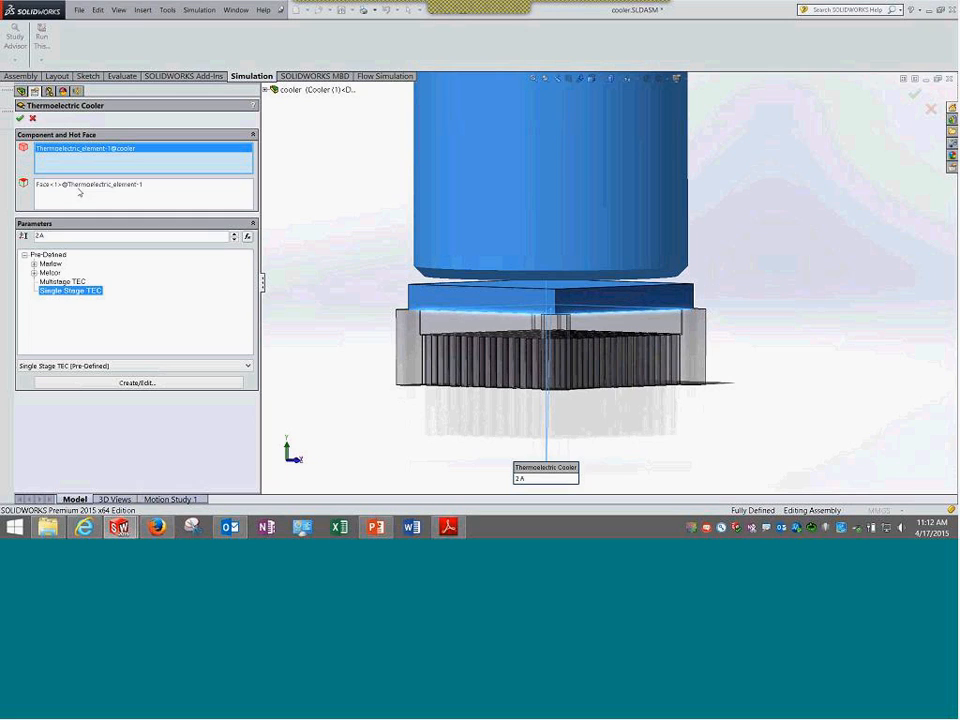
{"action": "left_click", "coordinate": [80, 188]}
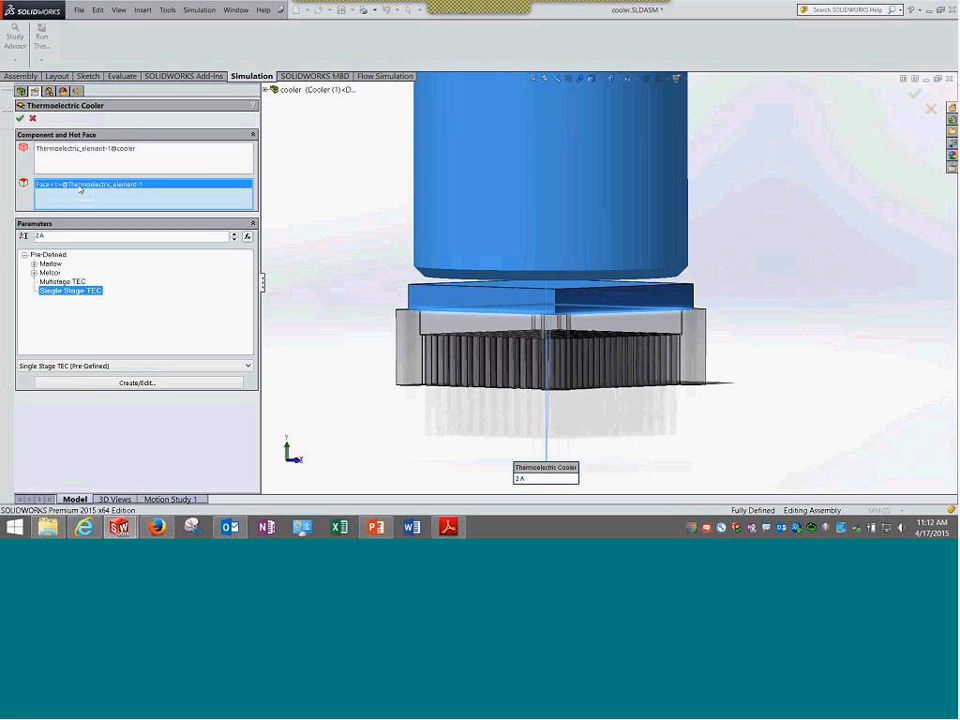
Browse the predefined Marlow DT12 coolers, trying DT12-2.5, DT12-2.5-10 and DT12-4
{"action": "left_click", "coordinate": [34, 263]}
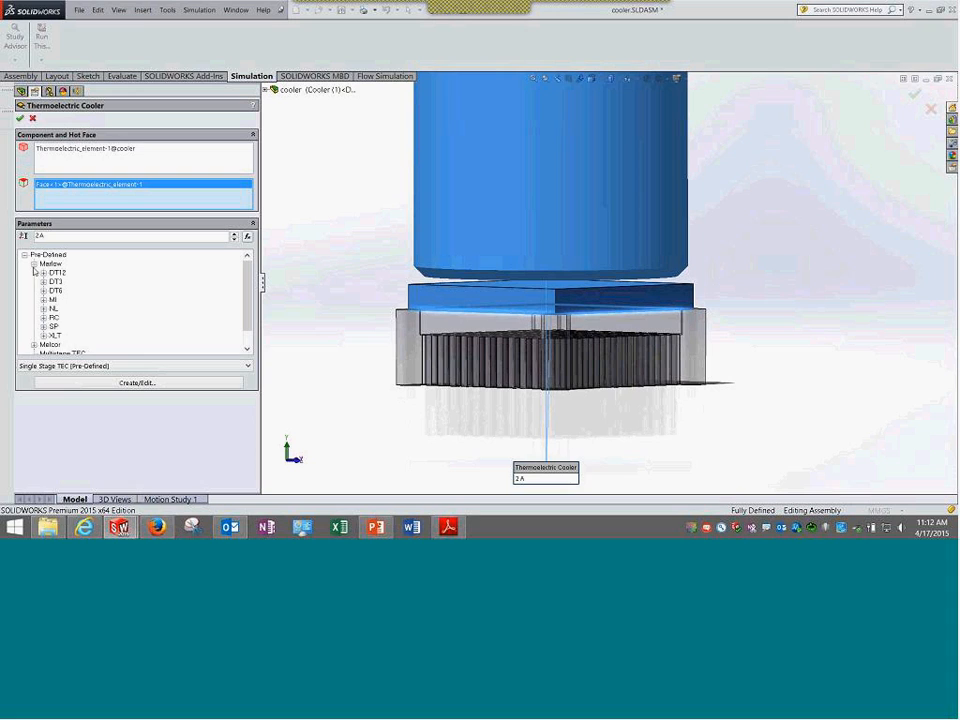
{"action": "left_click", "coordinate": [44, 272]}
{"action": "left_click", "coordinate": [74, 281]}
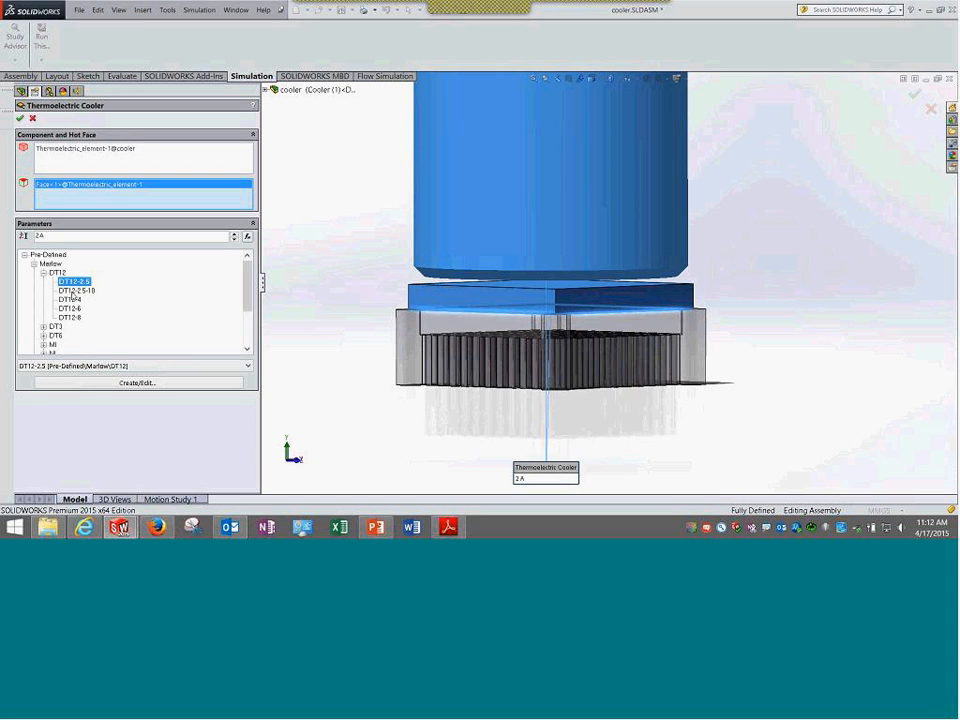
{"action": "left_click", "coordinate": [72, 292]}
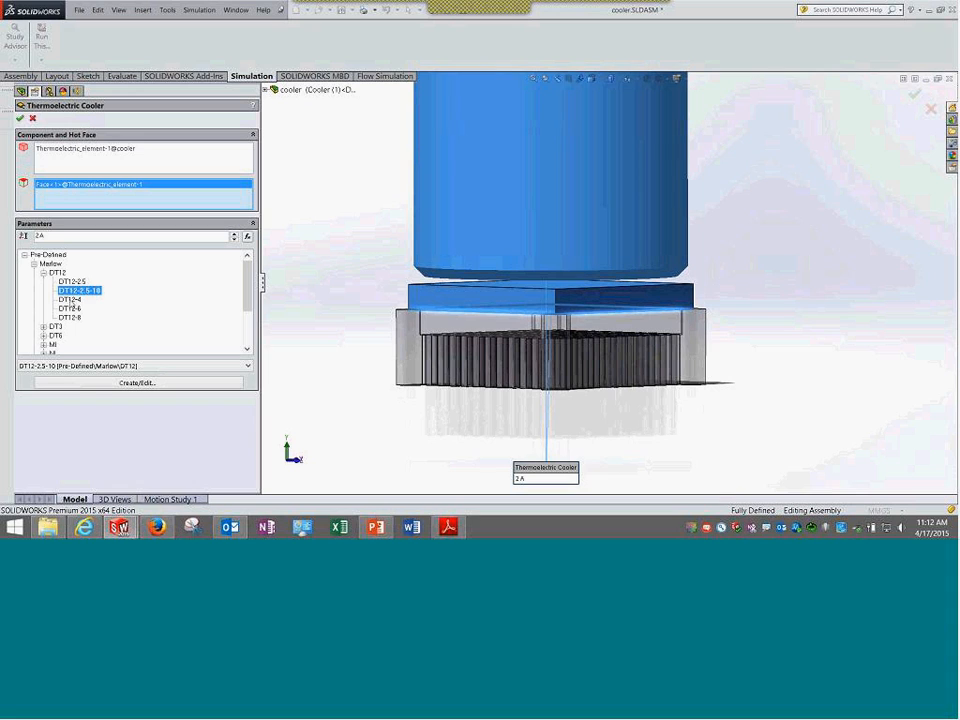
{"action": "left_click", "coordinate": [71, 300]}
{"action": "left_click", "coordinate": [60, 282]}
{"action": "left_click", "coordinate": [43, 273]}
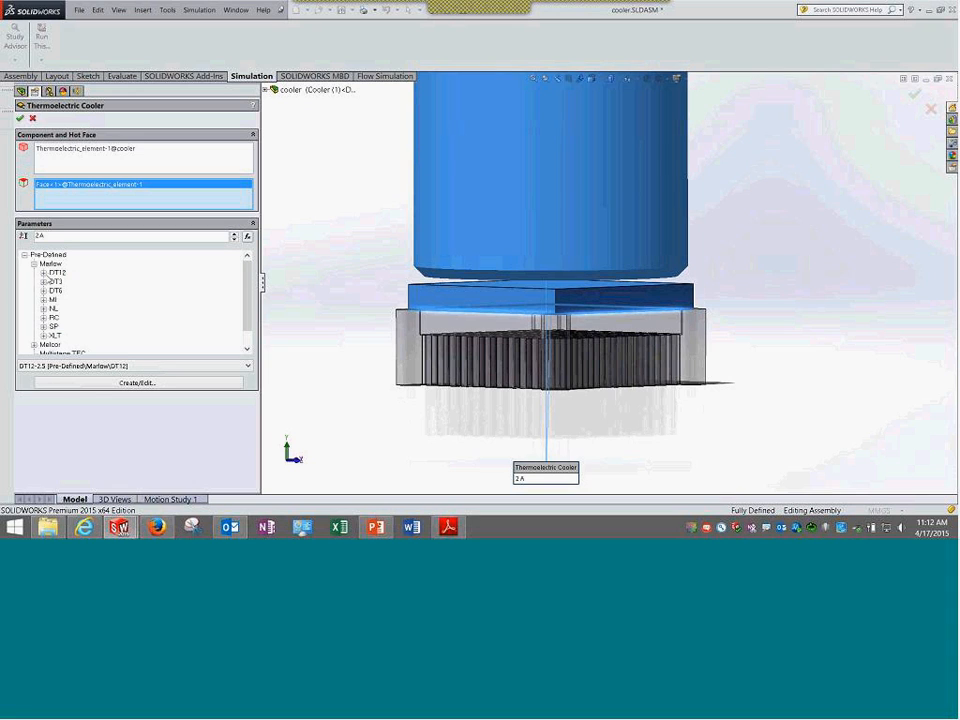
{"action": "left_click", "coordinate": [34, 264]}
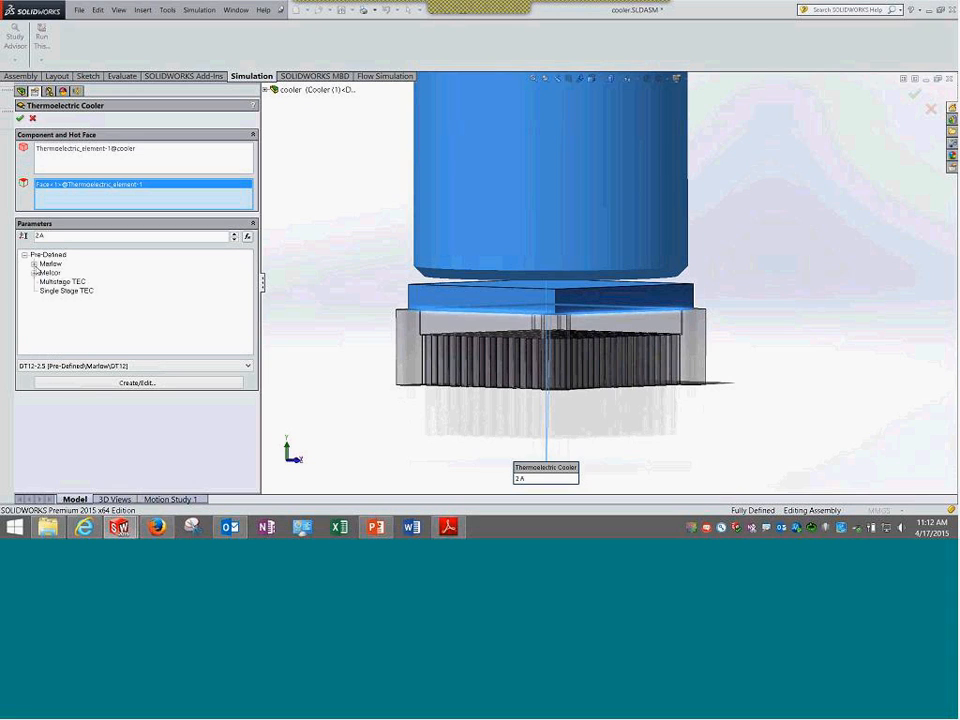
Check the Melcor group and the Multistage TEC entry, and set the cooler type to the predefined Single Stage TEC
{"action": "left_click", "coordinate": [34, 273]}
{"action": "left_click", "coordinate": [34, 273]}
{"action": "left_click", "coordinate": [62, 281]}
{"action": "left_click", "coordinate": [92, 290]}
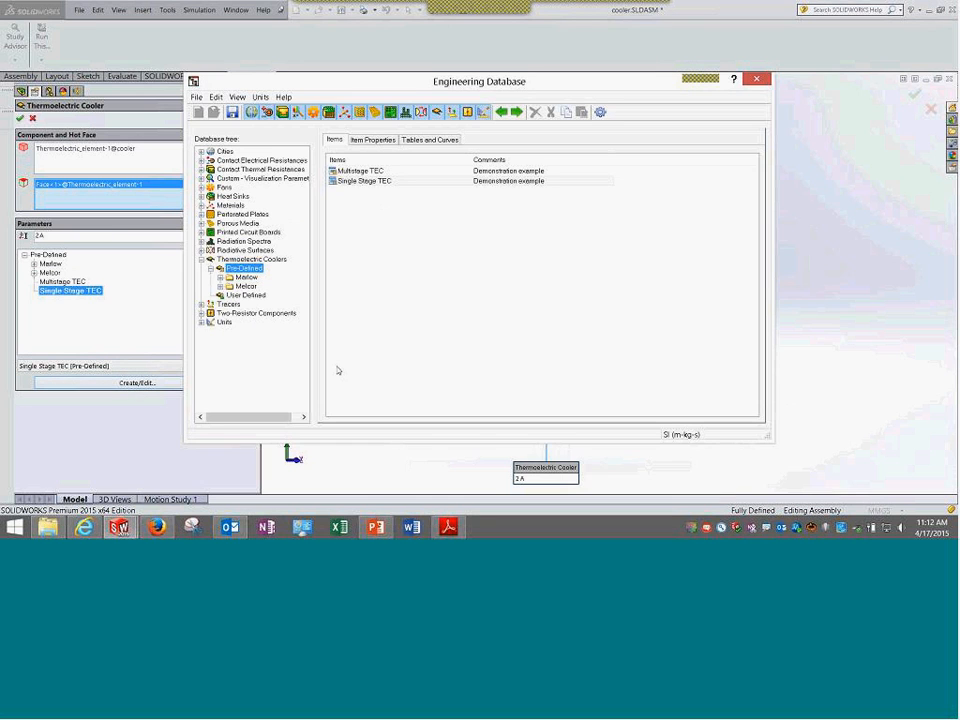
Examine the Single Stage TEC's item properties, maximum pumped heat curve and list of tabulated properties in the Engineering Database, and close it
{"action": "double_click", "coordinate": [368, 181]}
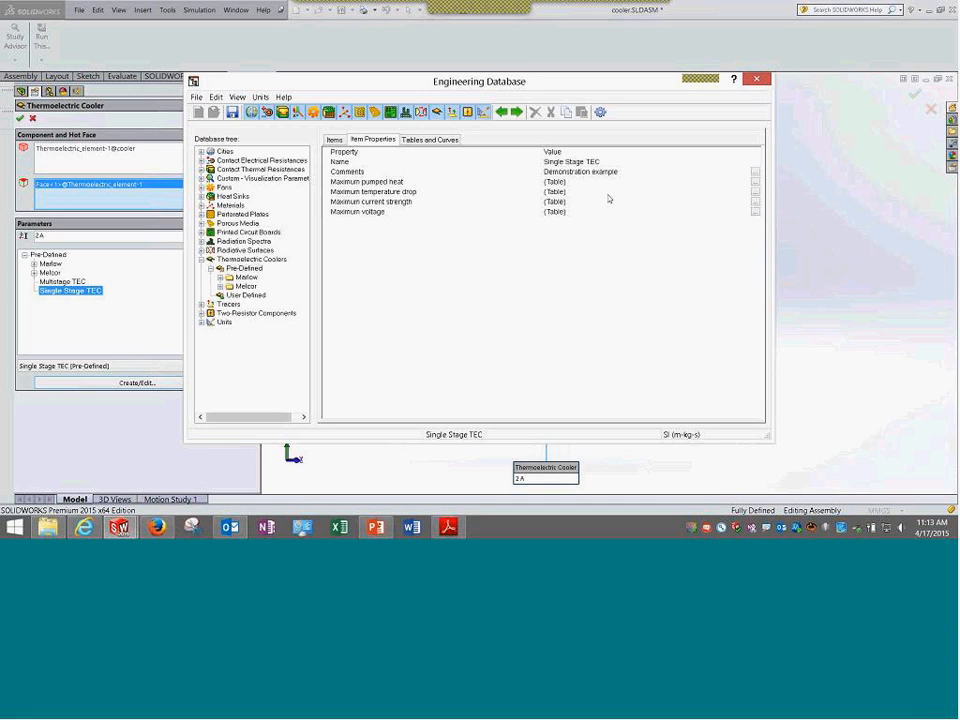
{"action": "left_click", "coordinate": [434, 141]}
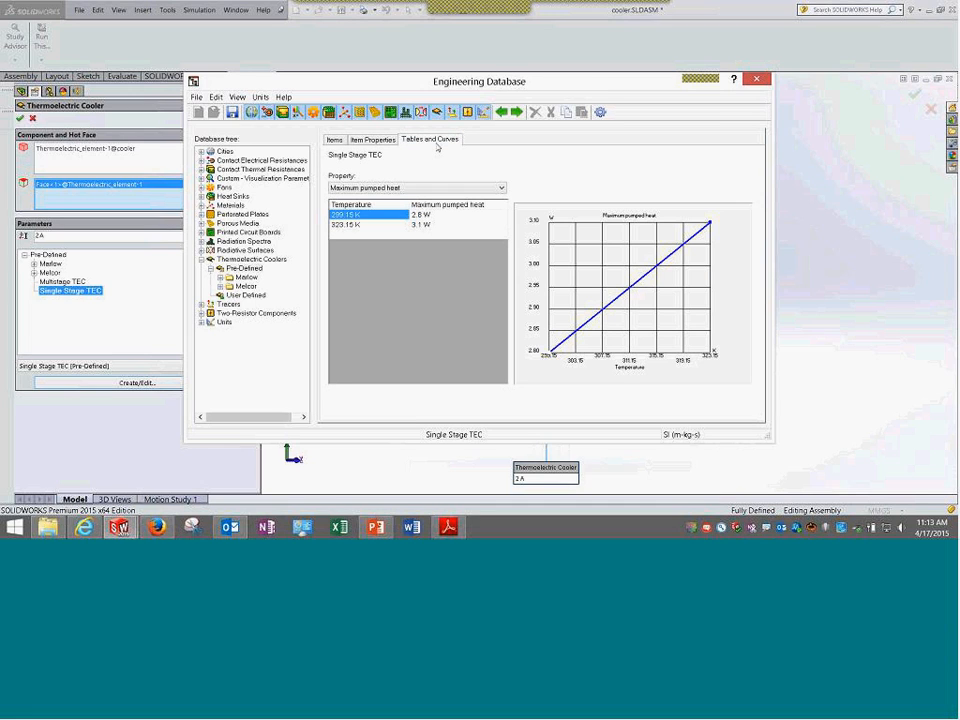
{"action": "left_click", "coordinate": [442, 188]}
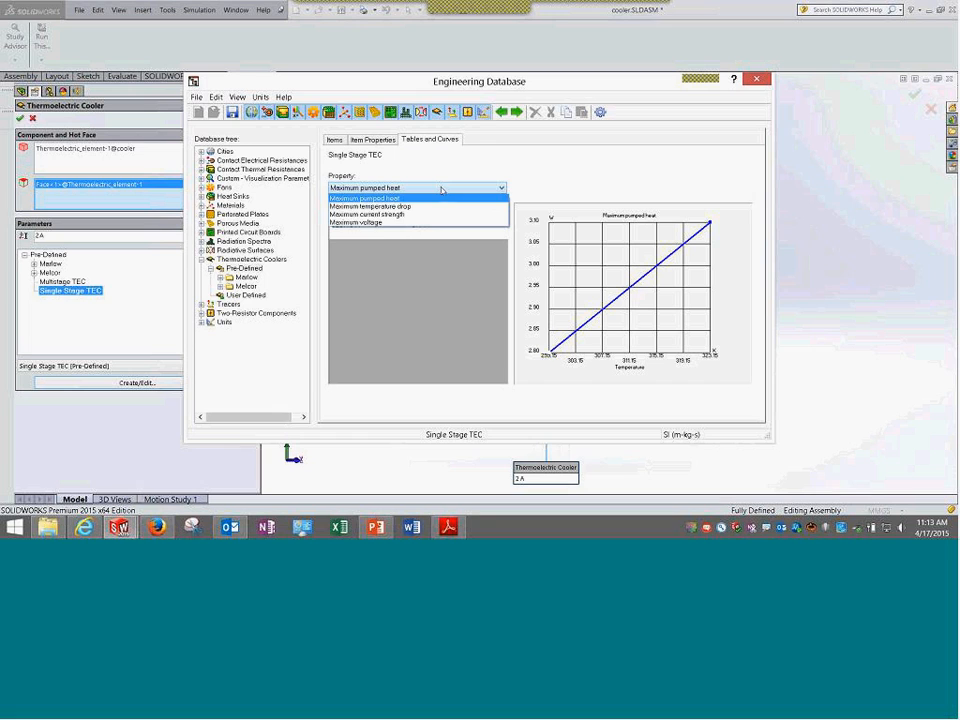
{"action": "left_click", "coordinate": [435, 321]}
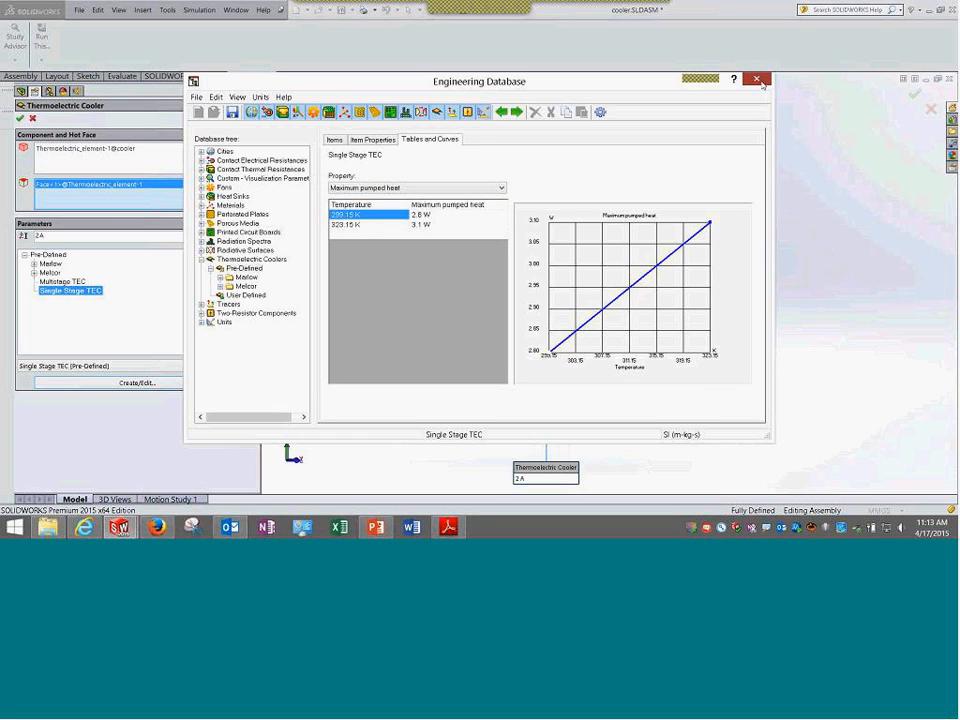
{"action": "left_click", "coordinate": [757, 80]}
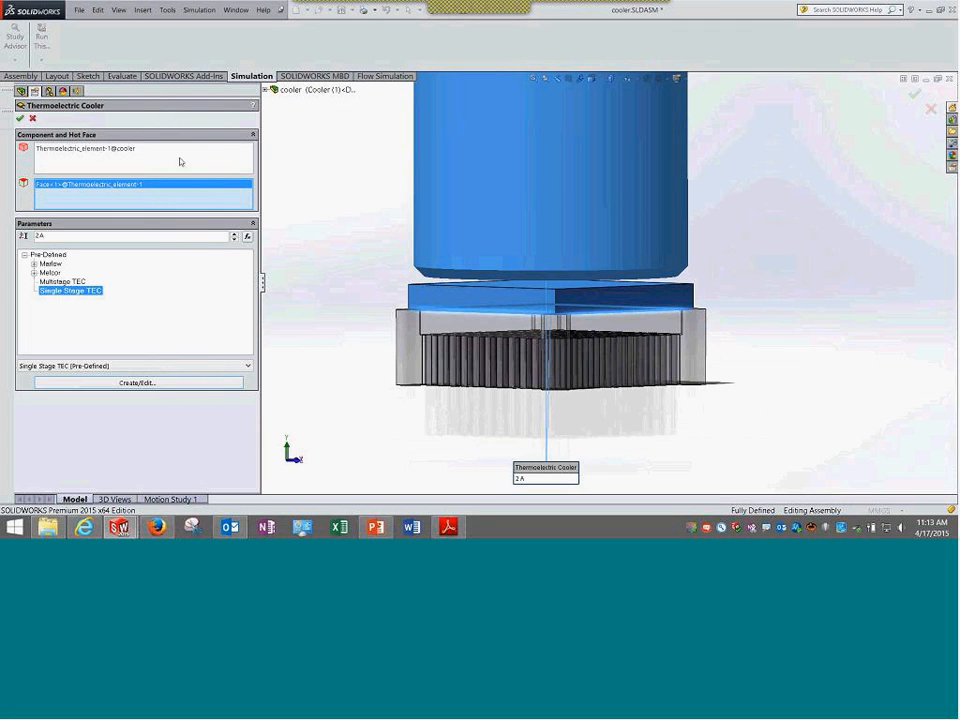
Open the help for the Thermoelectric Cooler feature in a maximized window and review its Thermoelectric Cooler - Overview topic
{"action": "left_click", "coordinate": [253, 105]}
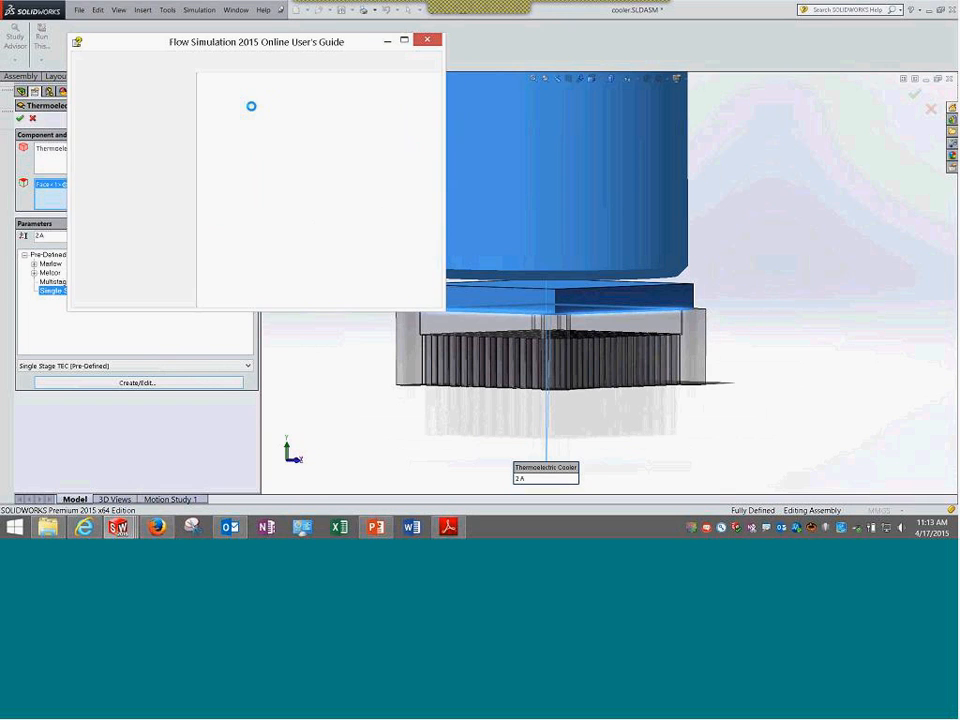
{"action": "double_click", "coordinate": [293, 47]}
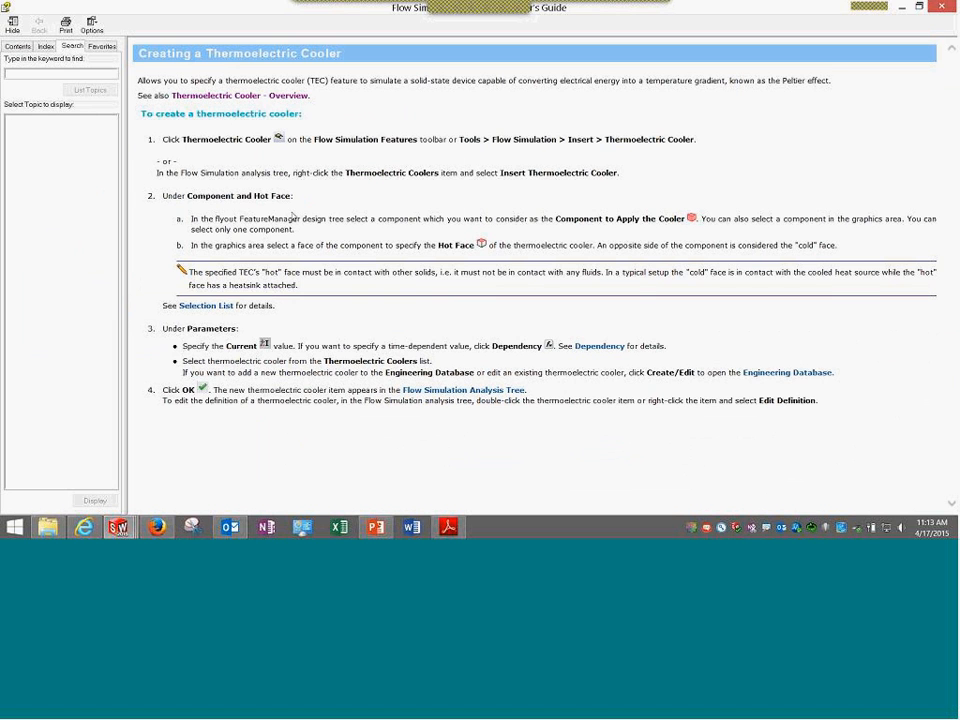
{"action": "left_click", "coordinate": [259, 96]}
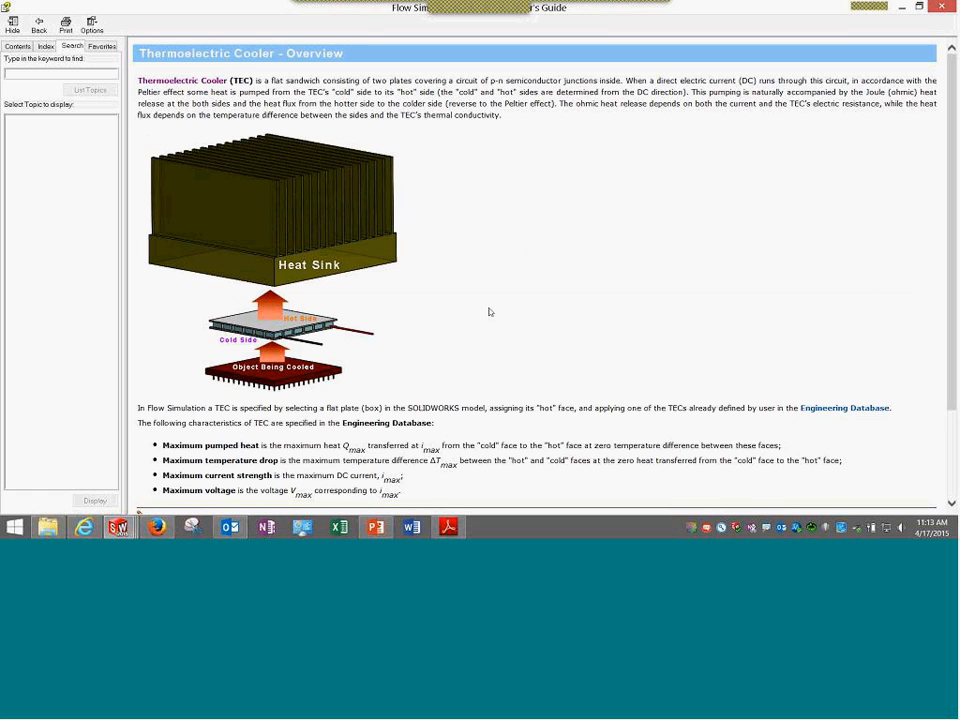
{"action": "scroll", "coordinate": [490, 312], "scroll_direction": "down", "scroll_amount": 3}
{"action": "scroll", "coordinate": [490, 315], "scroll_direction": "up", "scroll_amount": 3}
Look through the Engineering Database Items help topic and follow its link for Thermoelectric Coolers
{"action": "left_click", "coordinate": [822, 409]}
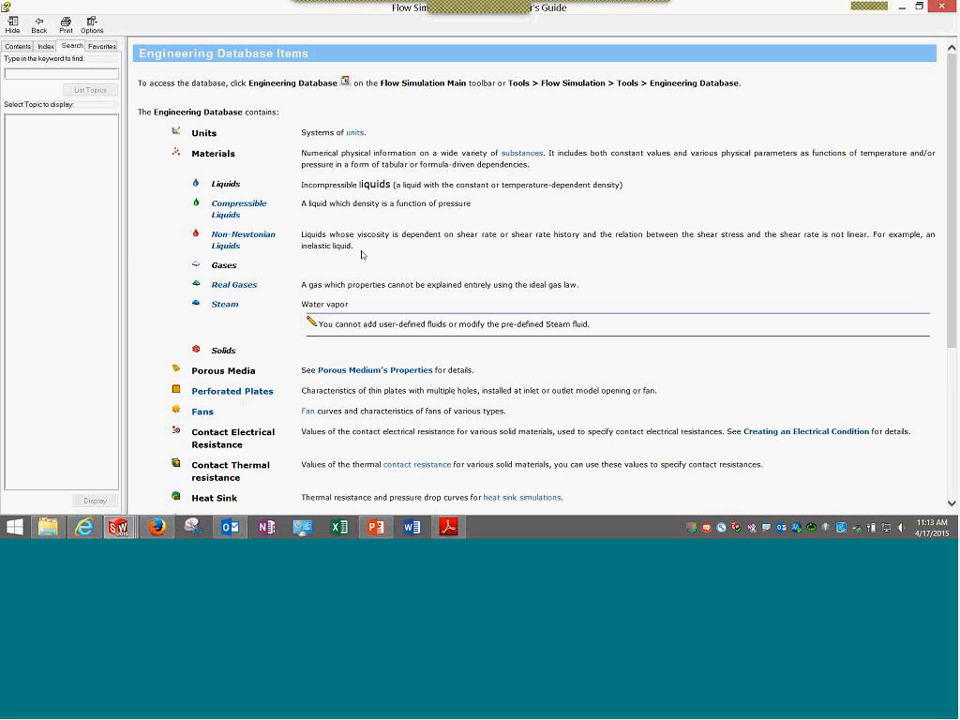
{"action": "scroll", "coordinate": [362, 255], "scroll_direction": "down", "scroll_amount": 1}
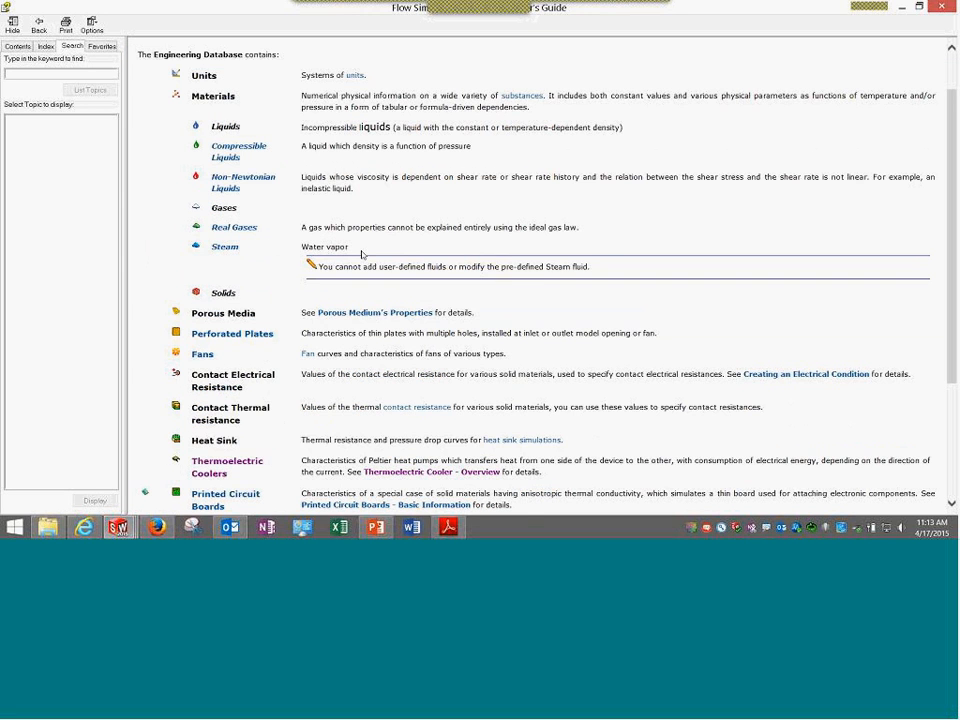
{"action": "scroll", "coordinate": [362, 255], "scroll_direction": "up", "scroll_amount": 1}
{"action": "scroll", "coordinate": [364, 256], "scroll_direction": "down", "scroll_amount": 4}
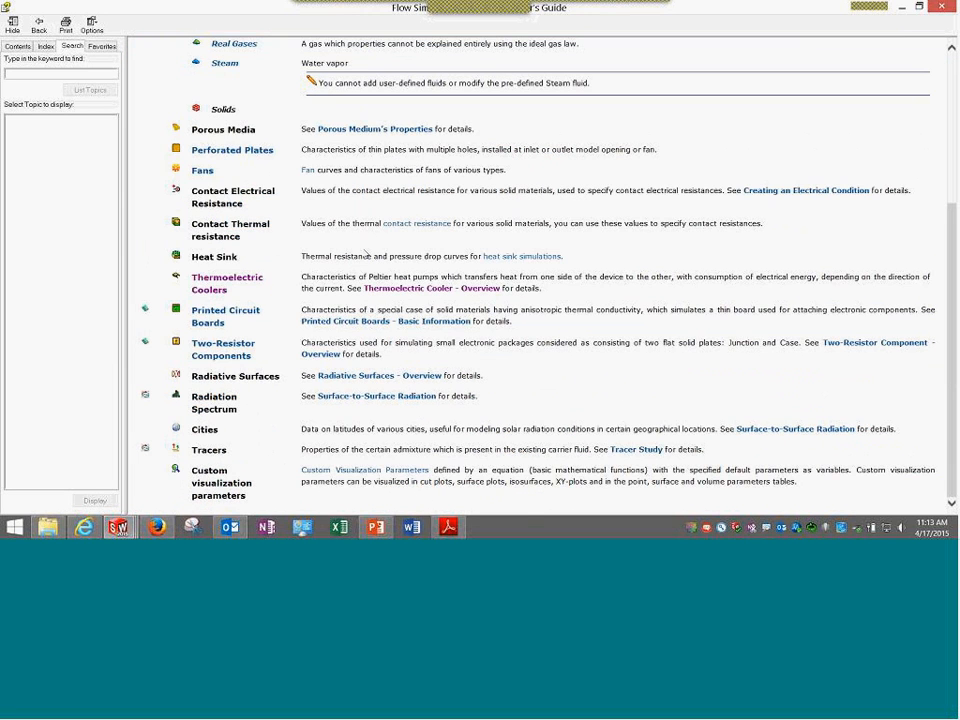
{"action": "left_click", "coordinate": [229, 280]}
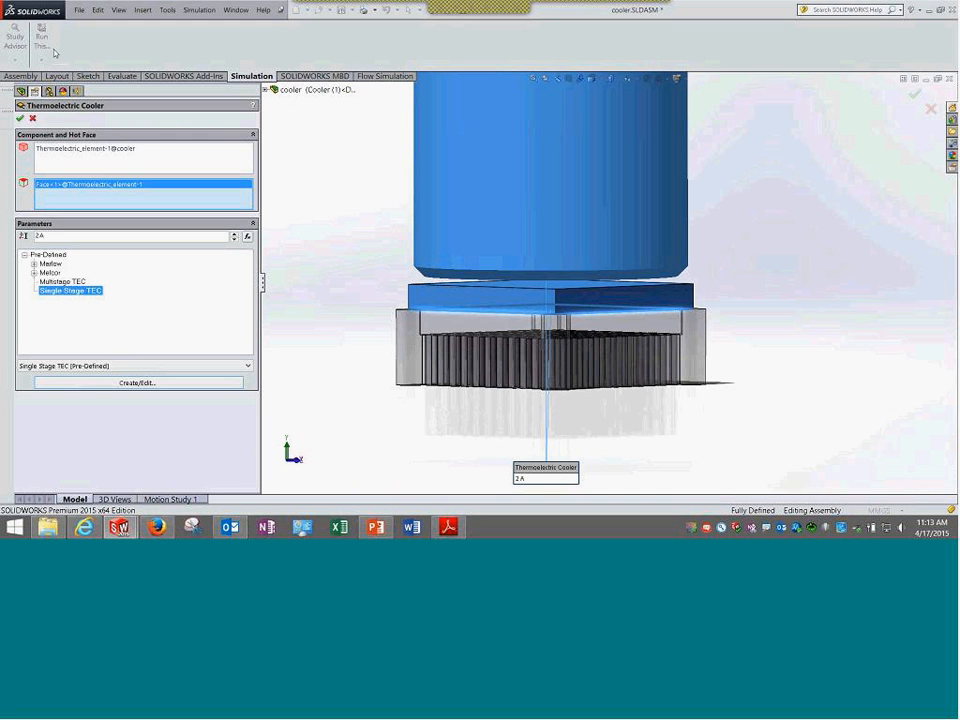
Accept the Thermoelectric Cooler definition and check the Flow Simulation help and tutorial resources offered under SOLIDWORKS Simulation
{"action": "left_click", "coordinate": [19, 118]}
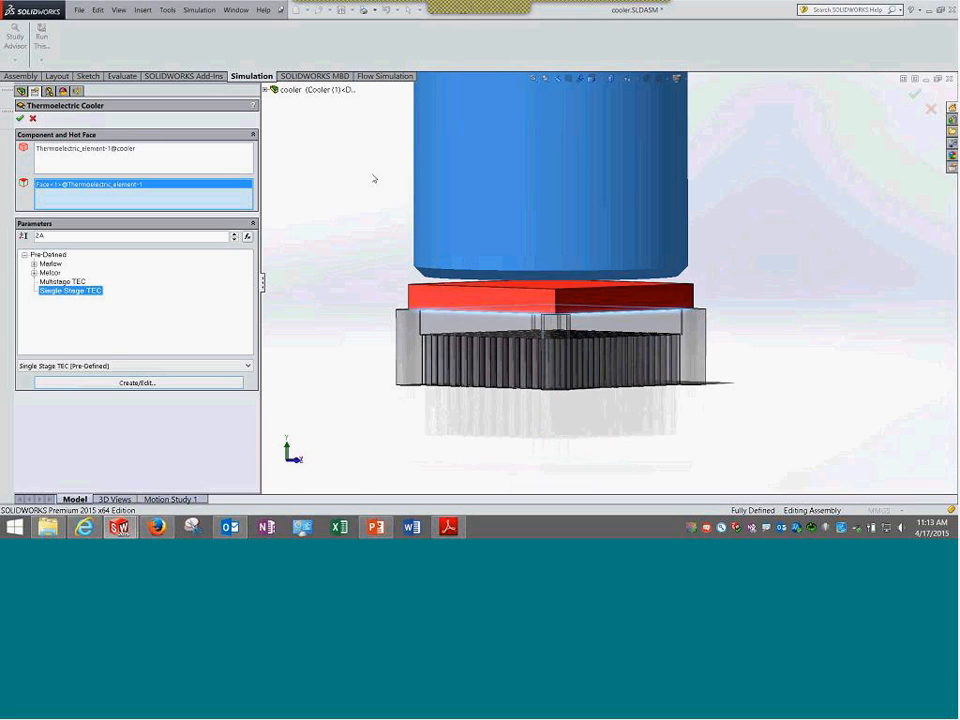
{"action": "left_click", "coordinate": [262, 9]}
{"action": "mouse_move", "coordinate": [330, 52]}
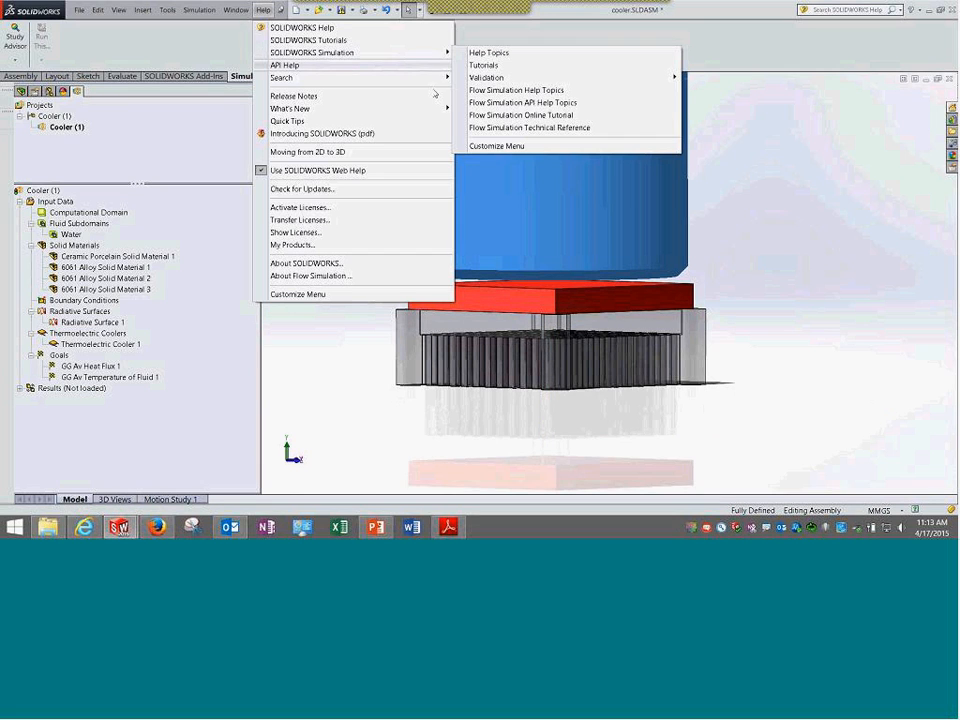
{"action": "left_click", "coordinate": [626, 119]}
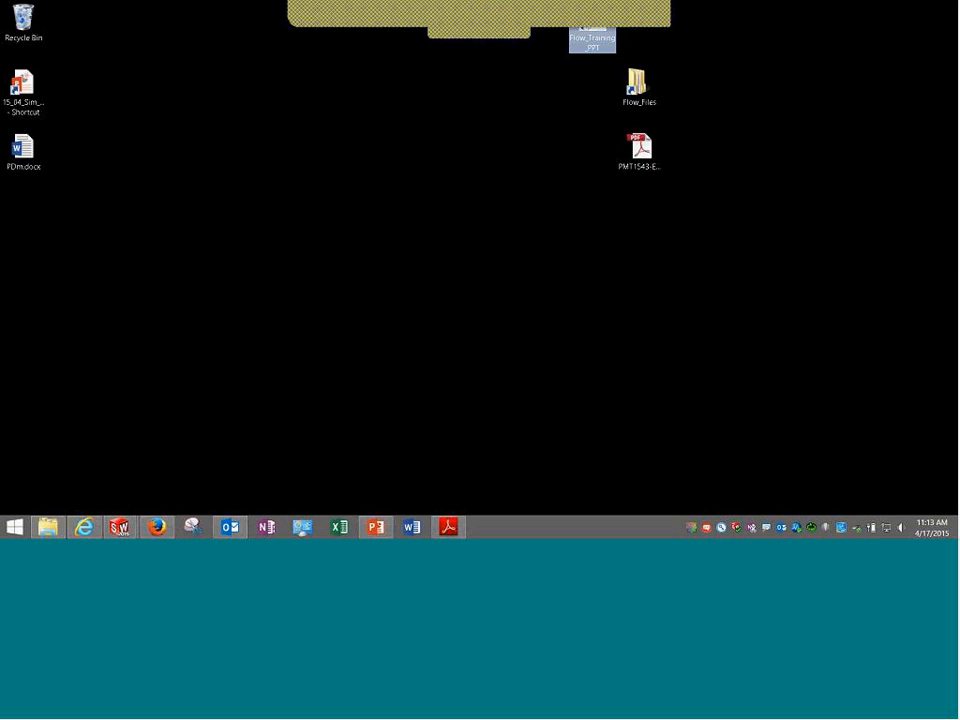
Switch to File Explorer, open KnowledgeBase.chm from the DATA (D:) drive, and search the knowledge base for TEC
{"action": "key", "text": "super+e"}
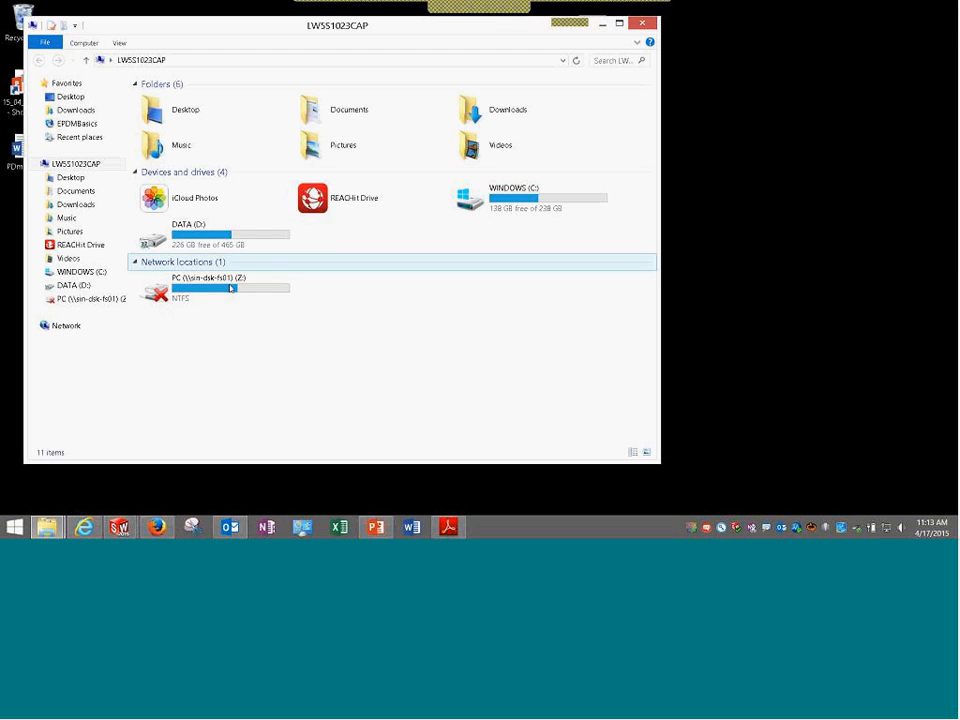
{"action": "left_click", "coordinate": [227, 221]}
{"action": "double_click", "coordinate": [227, 221]}
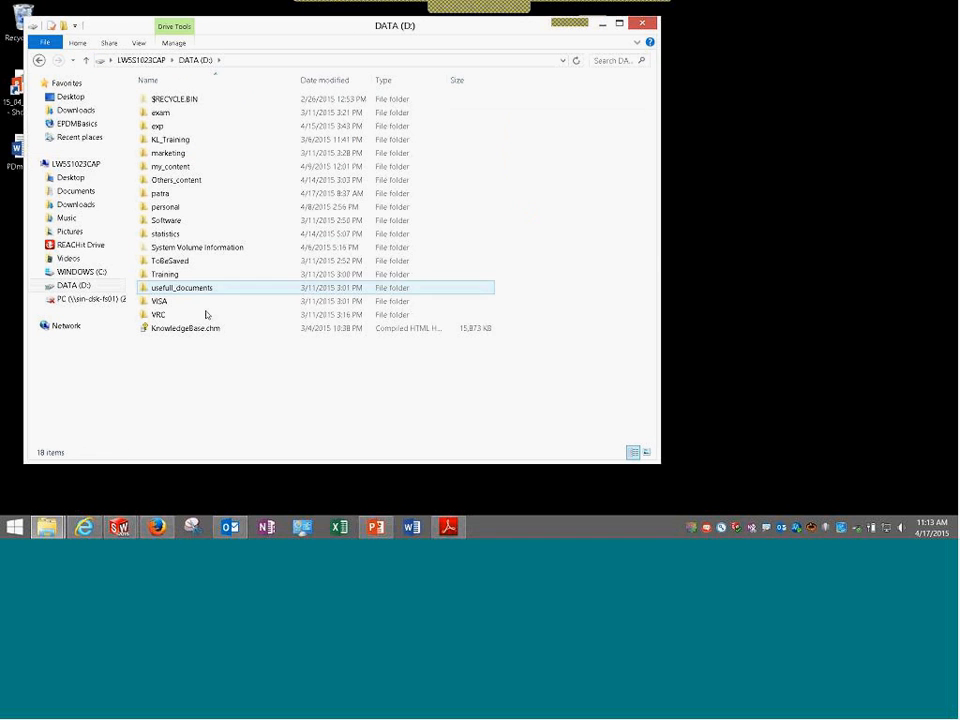
{"action": "double_click", "coordinate": [193, 331]}
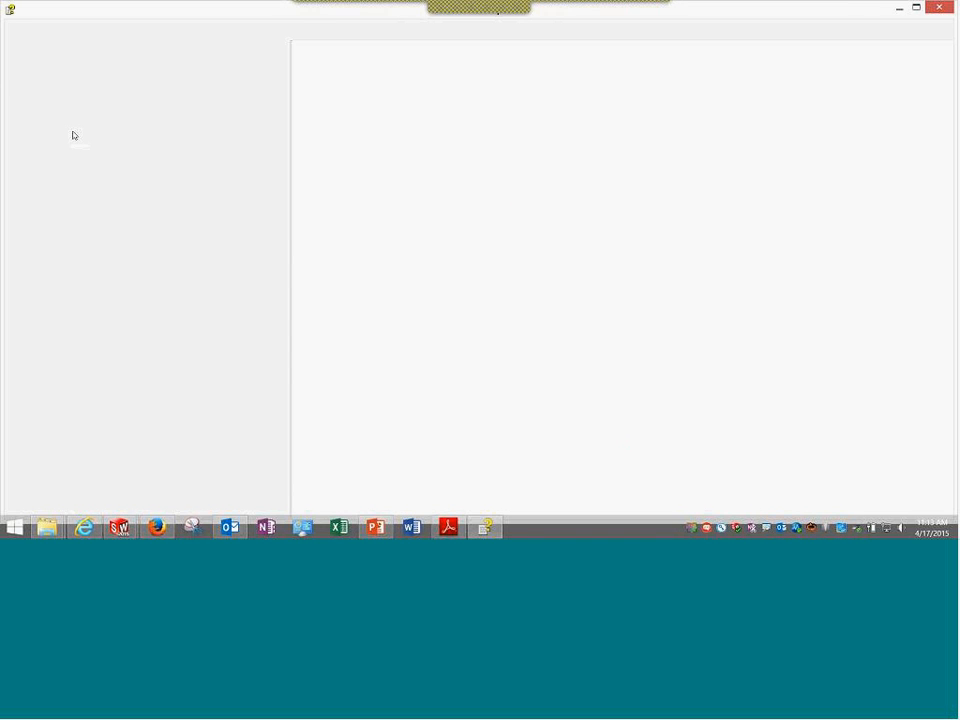
{"action": "type", "text": "TEC"}
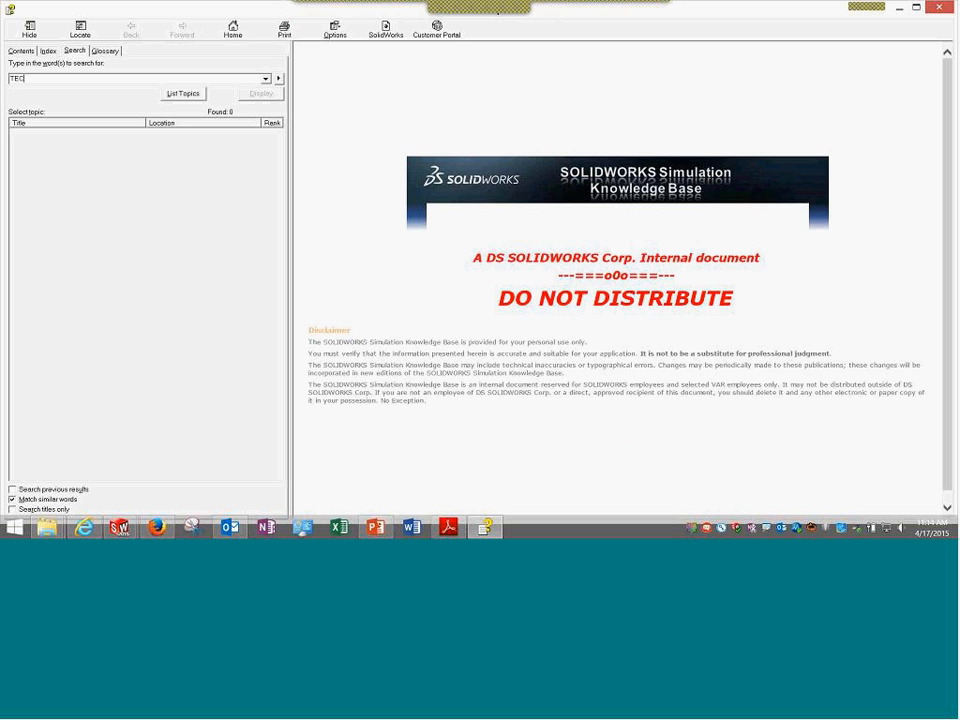
Search the knowledge base for TEC and read the article on thermoelectric cooler properties
{"action": "key", "text": "Return"}
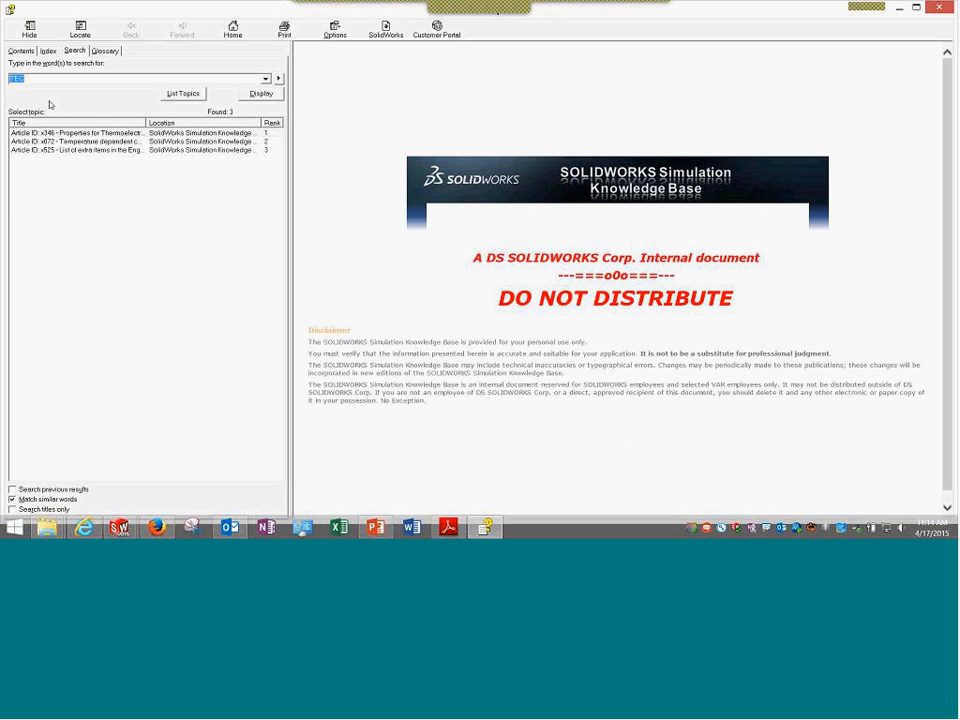
{"action": "left_click", "coordinate": [128, 133]}
{"action": "double_click", "coordinate": [128, 134]}
{"action": "scroll", "coordinate": [380, 285], "scroll_direction": "down", "scroll_amount": 5}
Look through the temperature-dependent coefficient article and the list of extra database items, and reopen the thermoelectric cooler properties article
{"action": "left_click", "coordinate": [35, 142]}
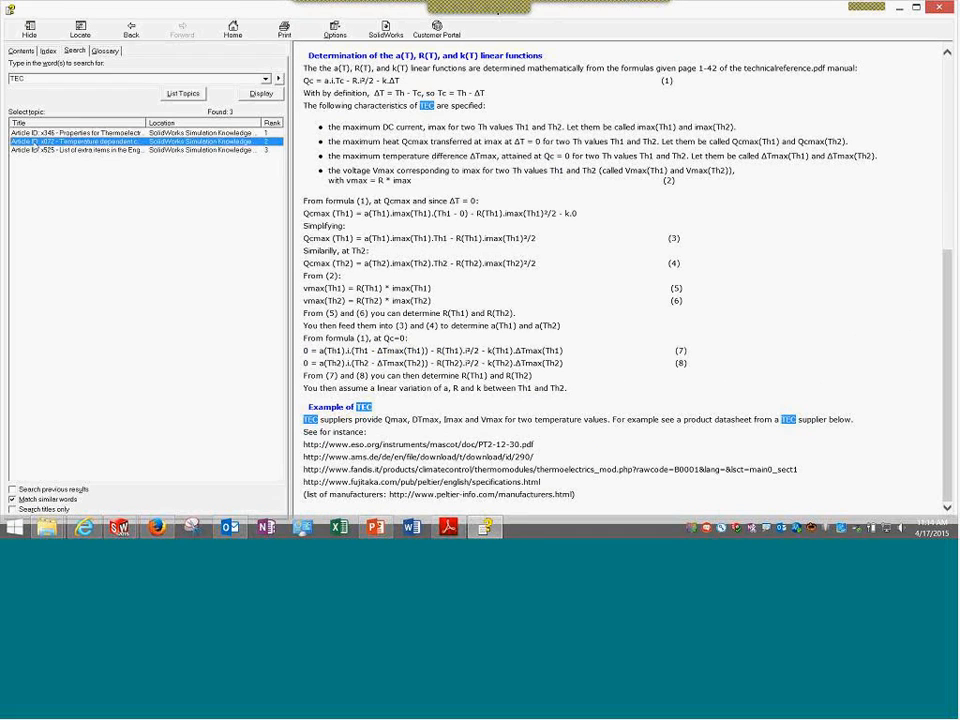
{"action": "double_click", "coordinate": [35, 143]}
{"action": "scroll", "coordinate": [375, 303], "scroll_direction": "down", "scroll_amount": 5}
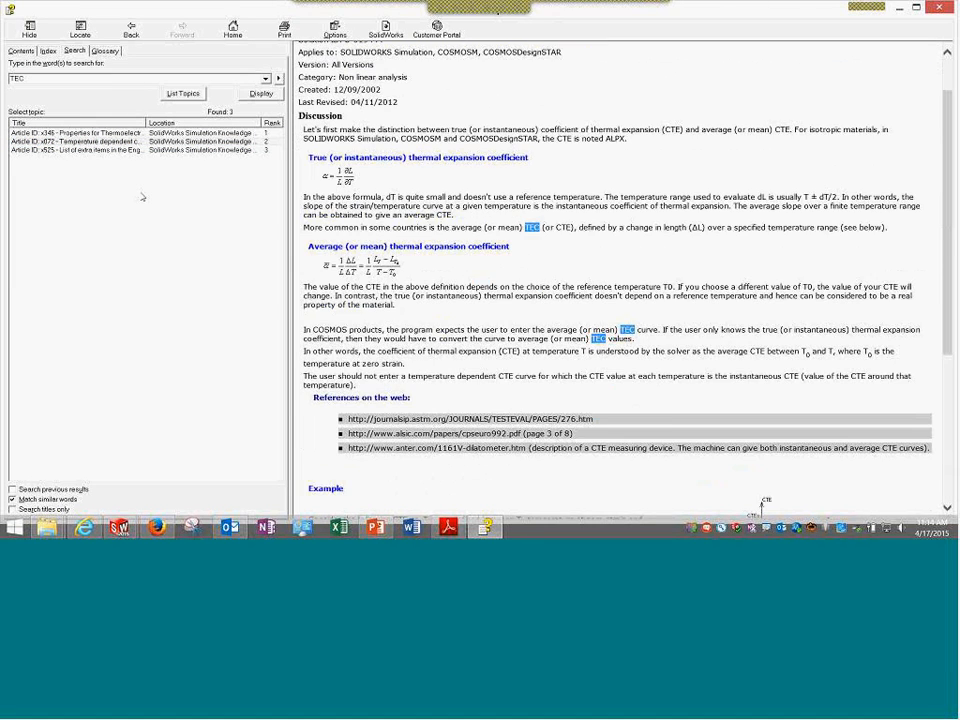
{"action": "double_click", "coordinate": [111, 151]}
{"action": "left_click", "coordinate": [115, 135]}
{"action": "double_click", "coordinate": [115, 135]}
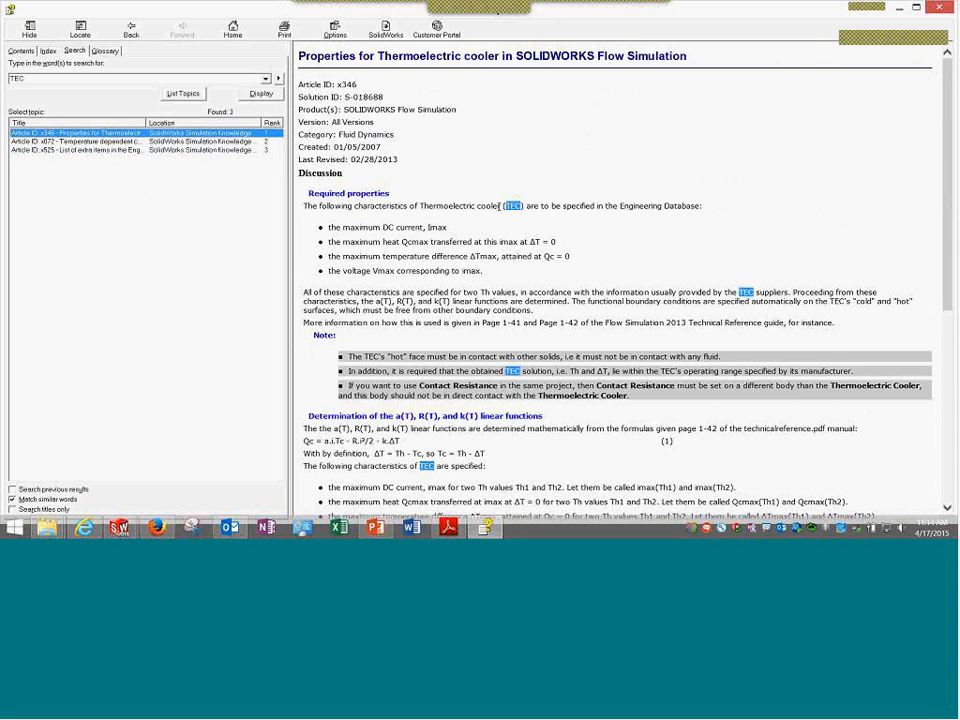
Search the knowledge base for "Thermoelectric cooler" and read the required properties and linear function derivation in the open article
{"action": "left_click_drag", "start_coordinate": [523, 206], "coordinate": [421, 206]}
{"action": "double_click", "coordinate": [55, 78]}
{"action": "type", "text": "Thermoelectric cooler"}
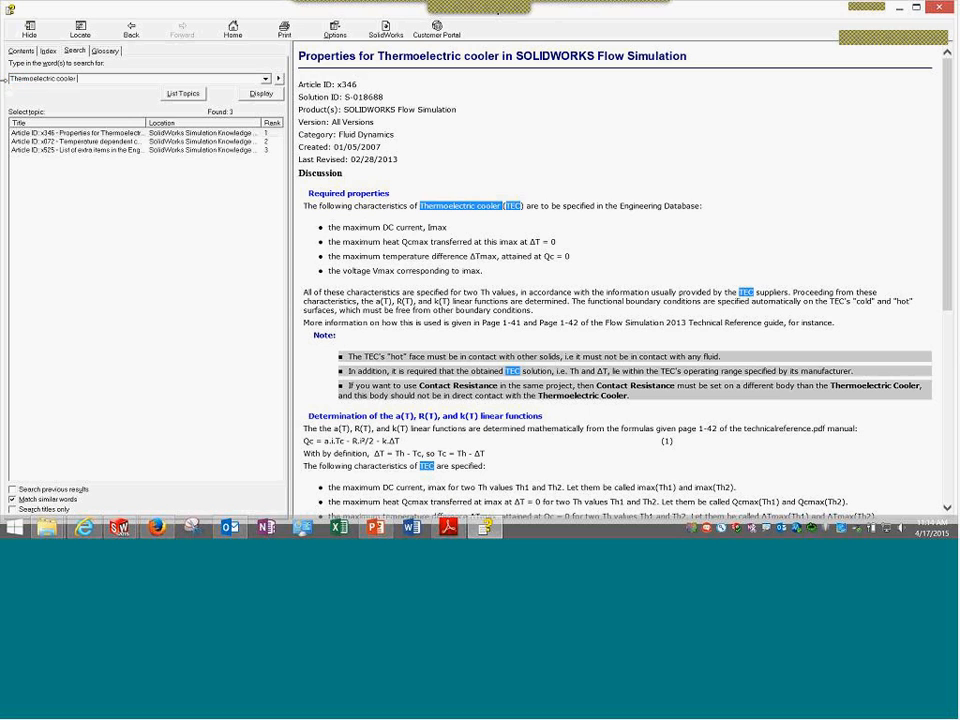
{"action": "key", "text": "Return"}
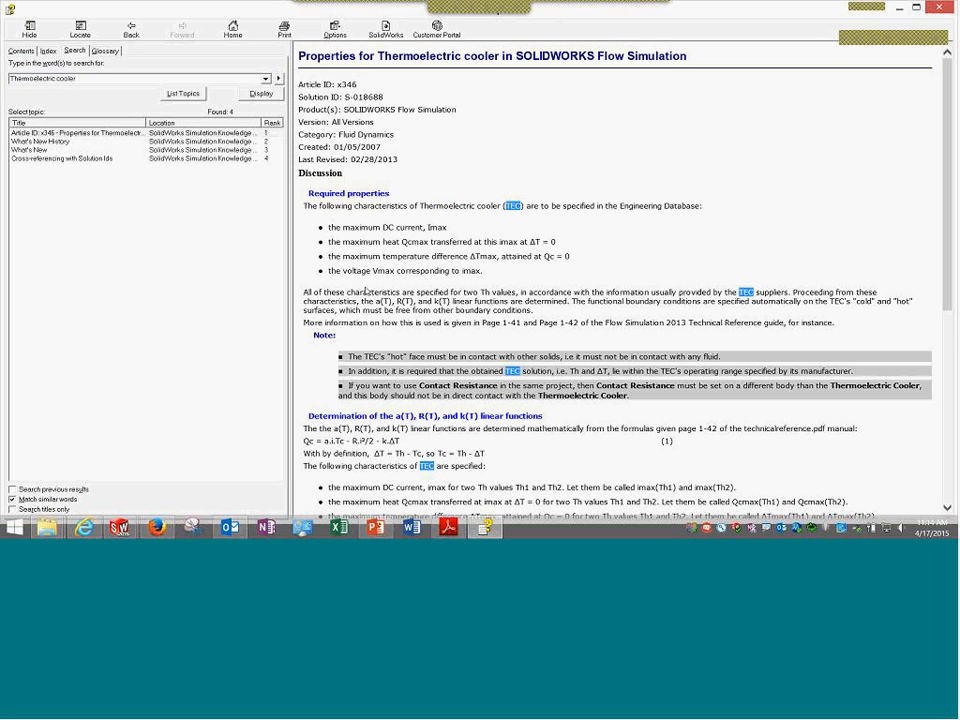
{"action": "scroll", "coordinate": [423, 240], "scroll_direction": "down", "scroll_amount": 1}
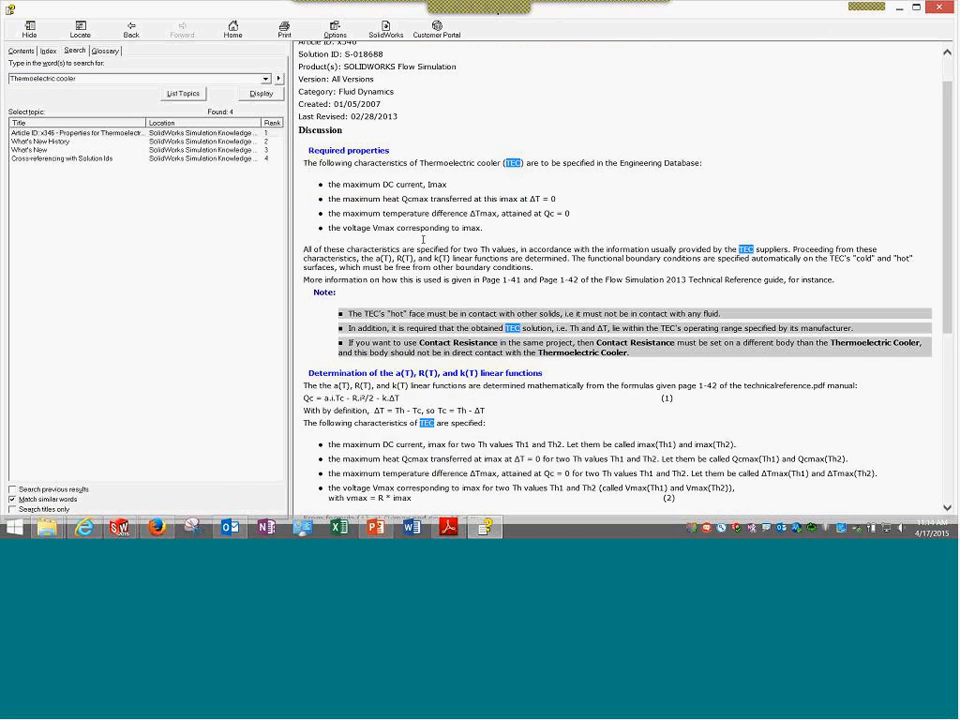
{"action": "scroll", "coordinate": [423, 240], "scroll_direction": "down", "scroll_amount": 7}
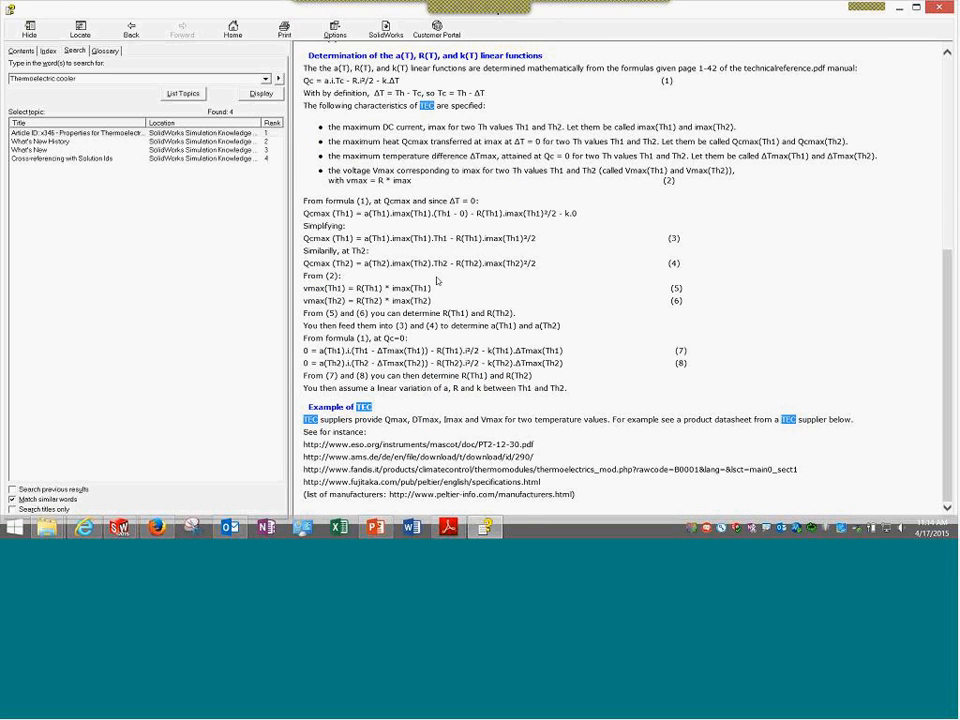
{"action": "scroll", "coordinate": [436, 281], "scroll_direction": "up", "scroll_amount": 8}
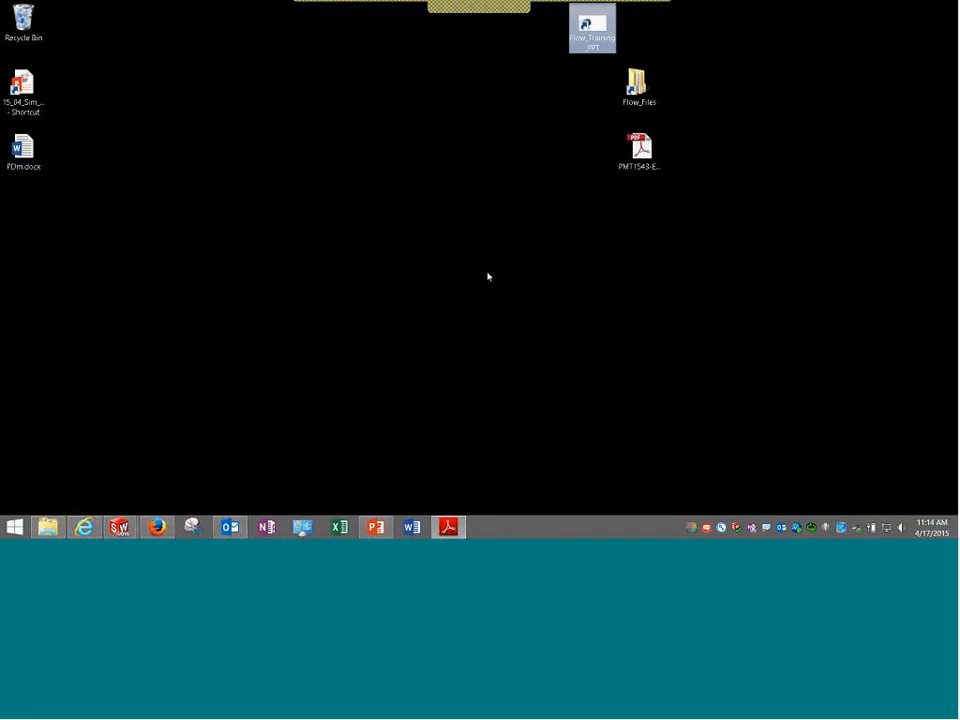
Switch to the Electronic Assembly window in SOLIDWORKS and show the flow project tree of the Cooling with resistance project
{"action": "left_click", "coordinate": [489, 276]}
{"action": "left_click", "coordinate": [568, 13]}
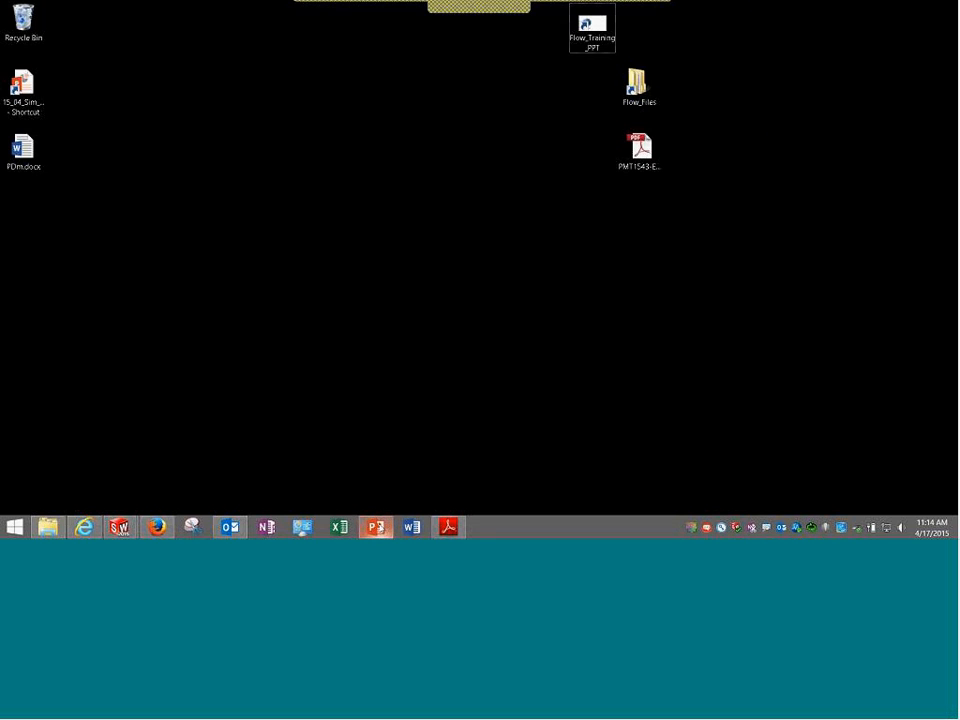
{"action": "mouse_move", "coordinate": [120, 526]}
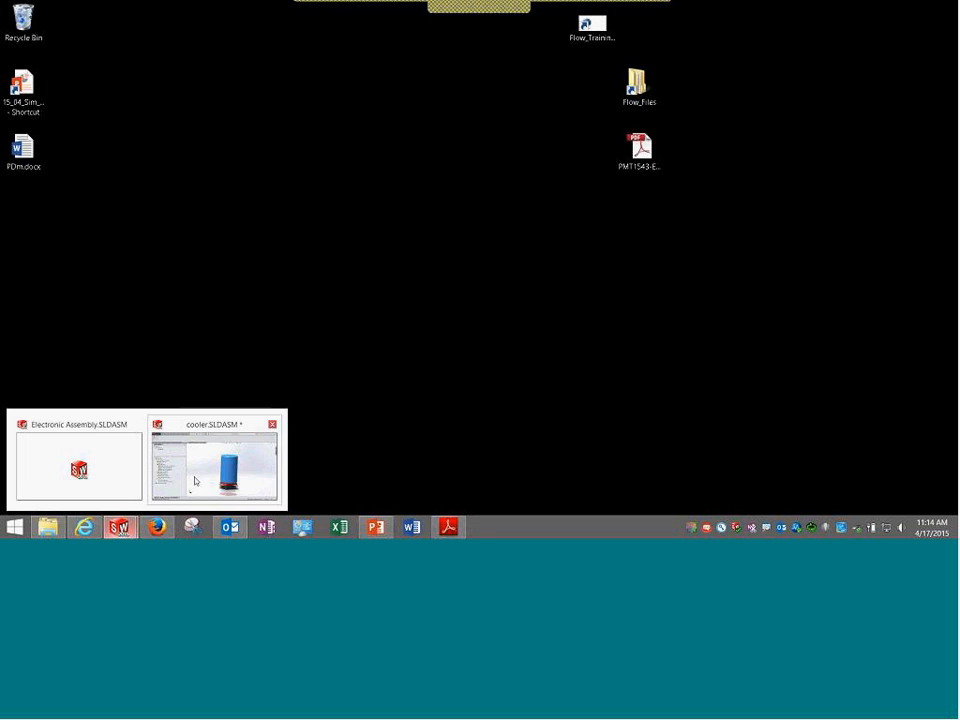
{"action": "left_click", "coordinate": [114, 481]}
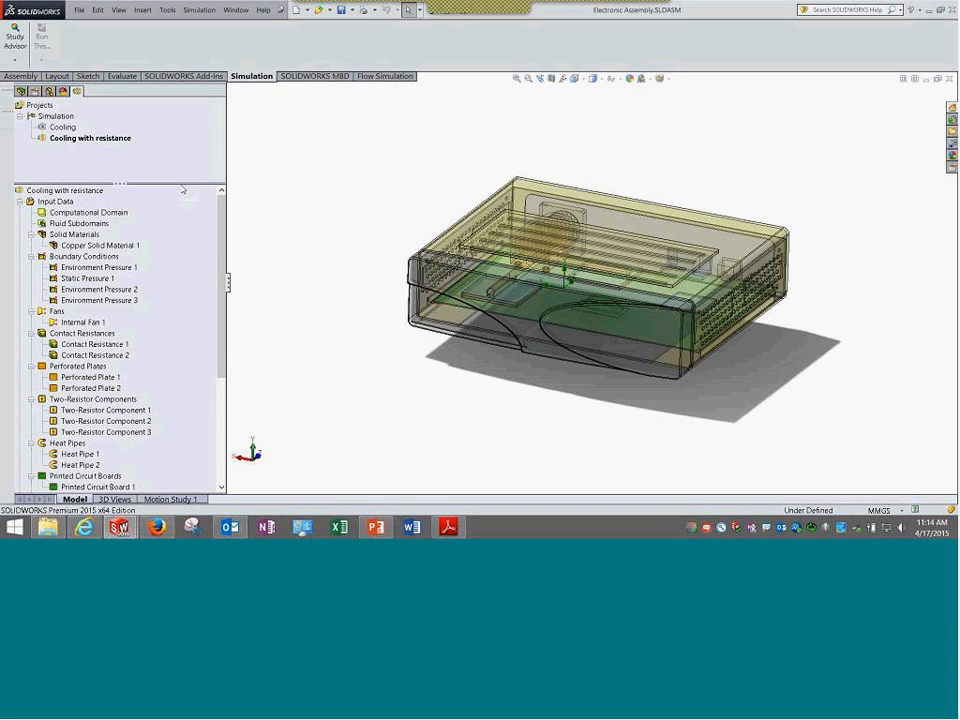
{"action": "left_click_drag", "start_coordinate": [181, 189], "coordinate": [189, 154]}
{"action": "middle_click_drag", "start_coordinate": [440, 291], "coordinate": [392, 261]}
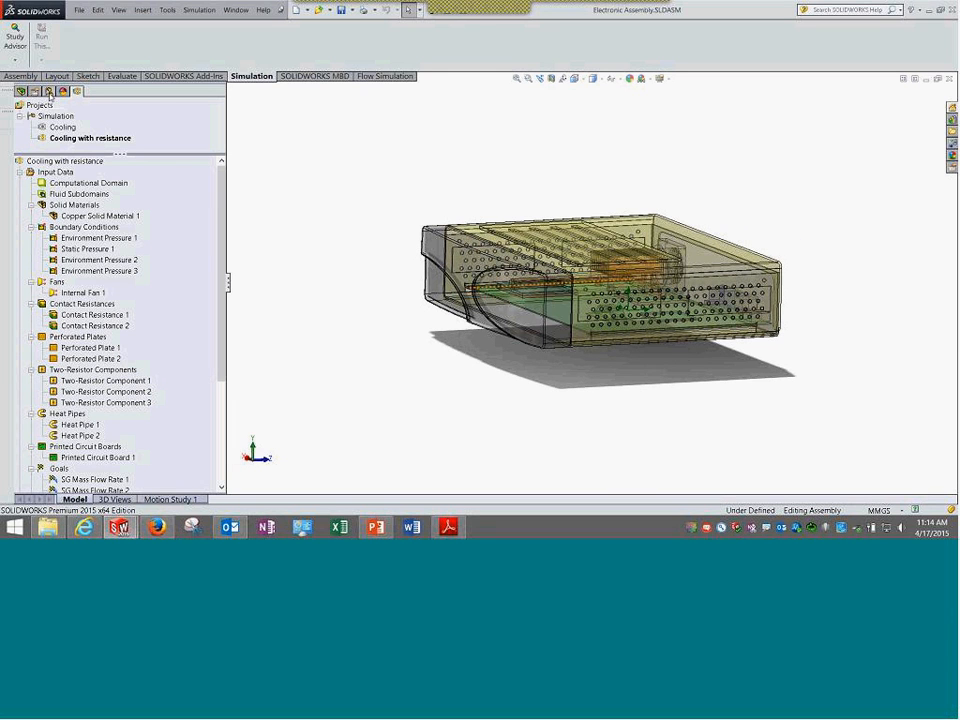
{"action": "left_click", "coordinate": [48, 91]}
{"action": "left_click", "coordinate": [77, 91]}
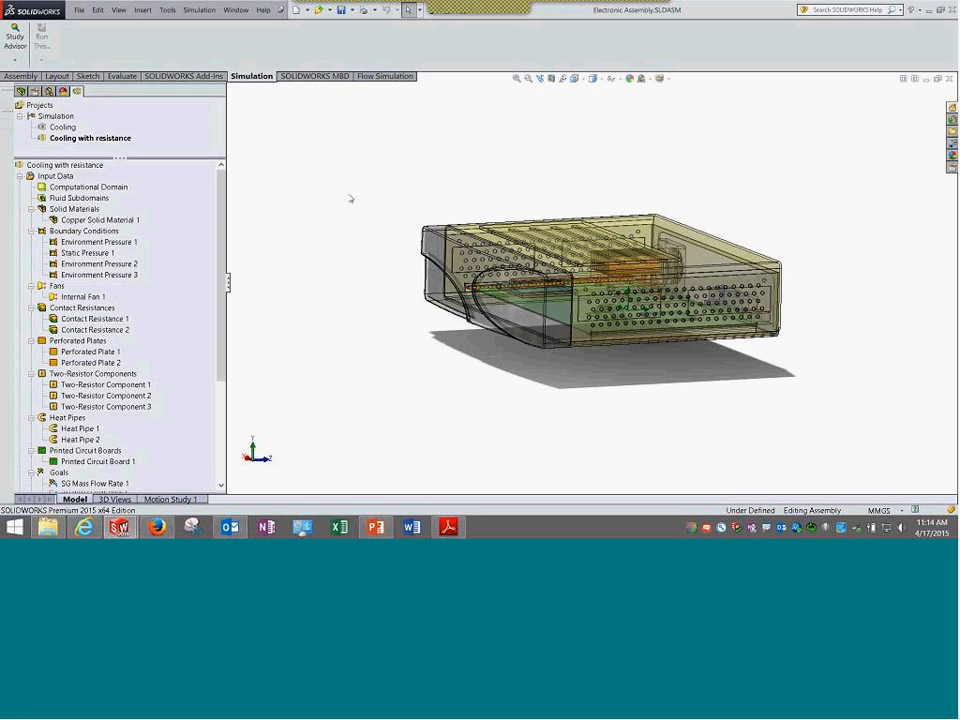
{"action": "middle_click_drag", "start_coordinate": [349, 197], "coordinate": [479, 271]}
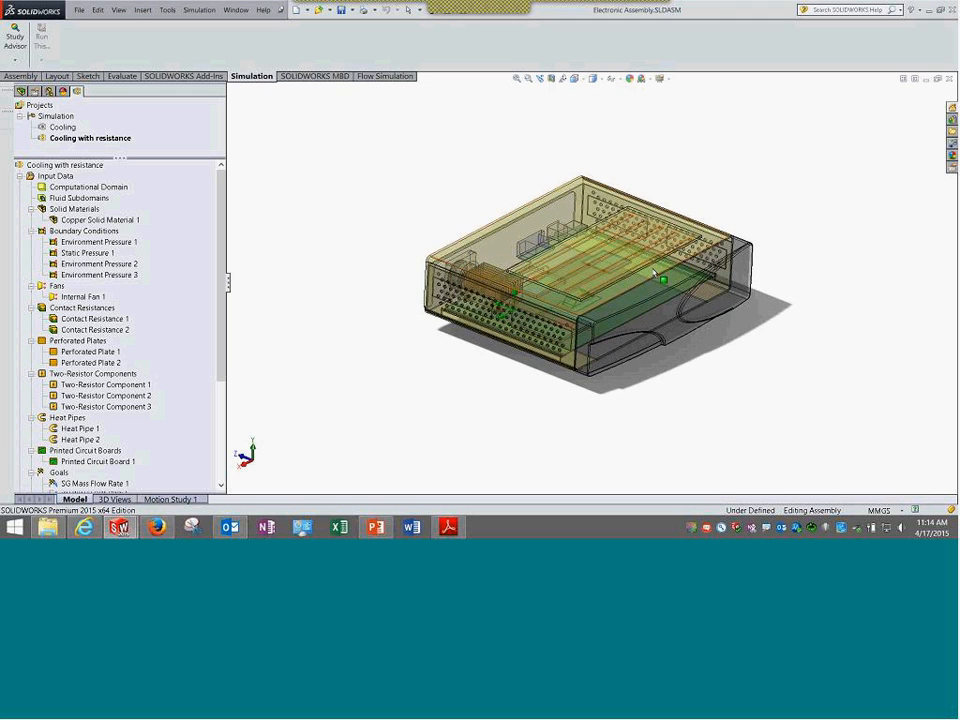
Hide the Cover component of the Electronic Assembly to expose the circuit board and heat sink
{"action": "scroll", "coordinate": [653, 275], "scroll_direction": "down", "scroll_amount": 2}
{"action": "scroll", "coordinate": [653, 275], "scroll_direction": "down", "scroll_amount": 3}
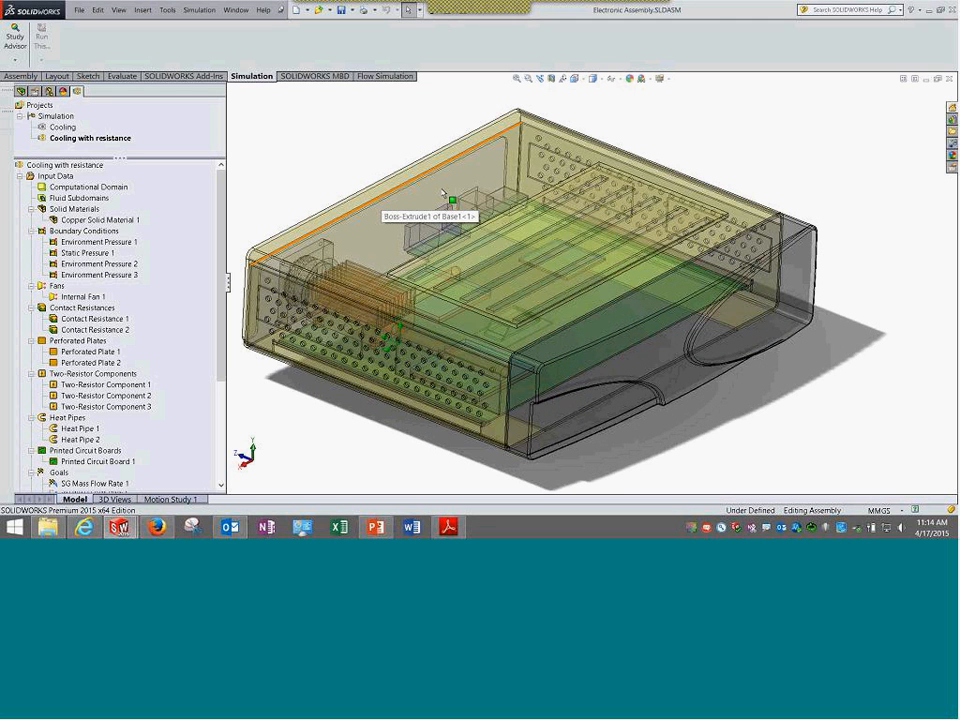
{"action": "right_click", "coordinate": [509, 124]}
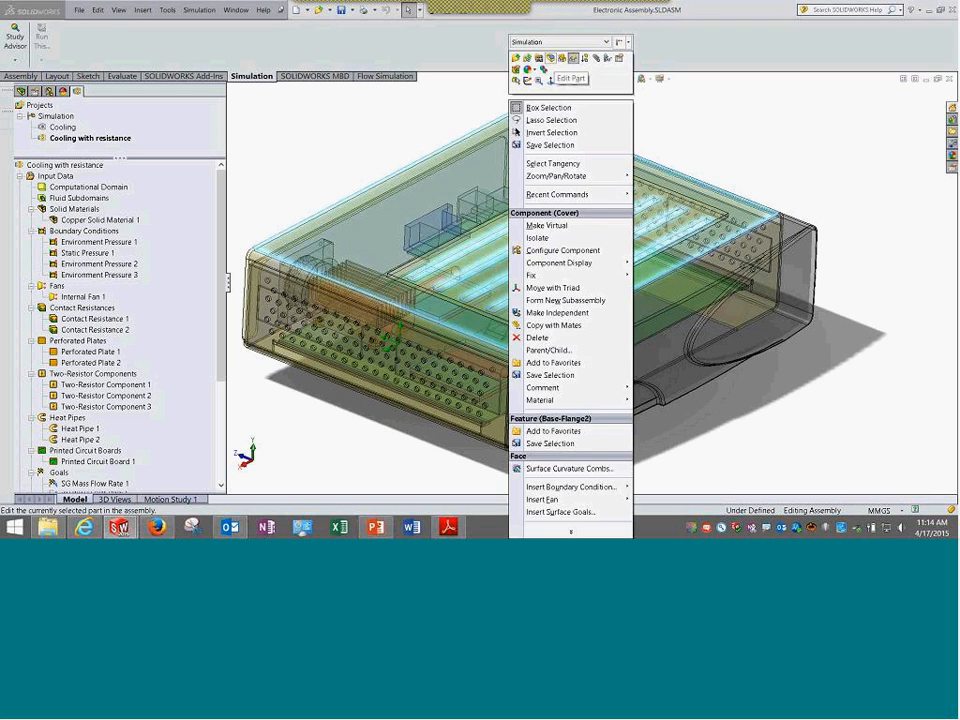
{"action": "left_click", "coordinate": [570, 66]}
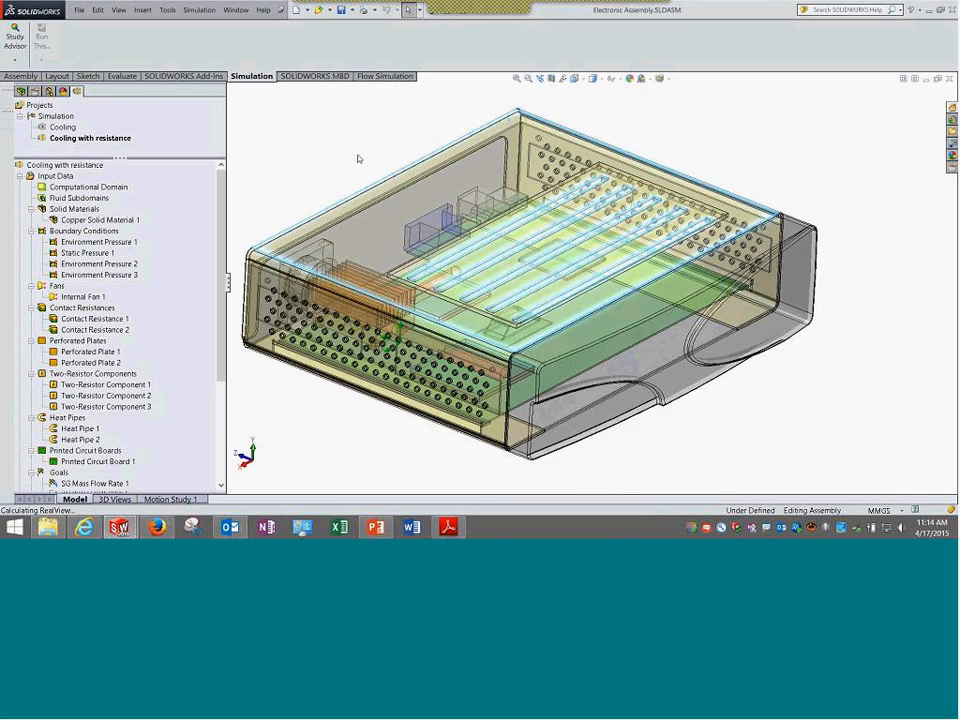
{"action": "scroll", "coordinate": [380, 177], "scroll_direction": "up", "scroll_amount": 4}
{"action": "middle_click_drag", "start_coordinate": [380, 177], "coordinate": [360, 176]}
{"action": "middle_click_drag", "start_coordinate": [521, 281], "coordinate": [566, 312]}
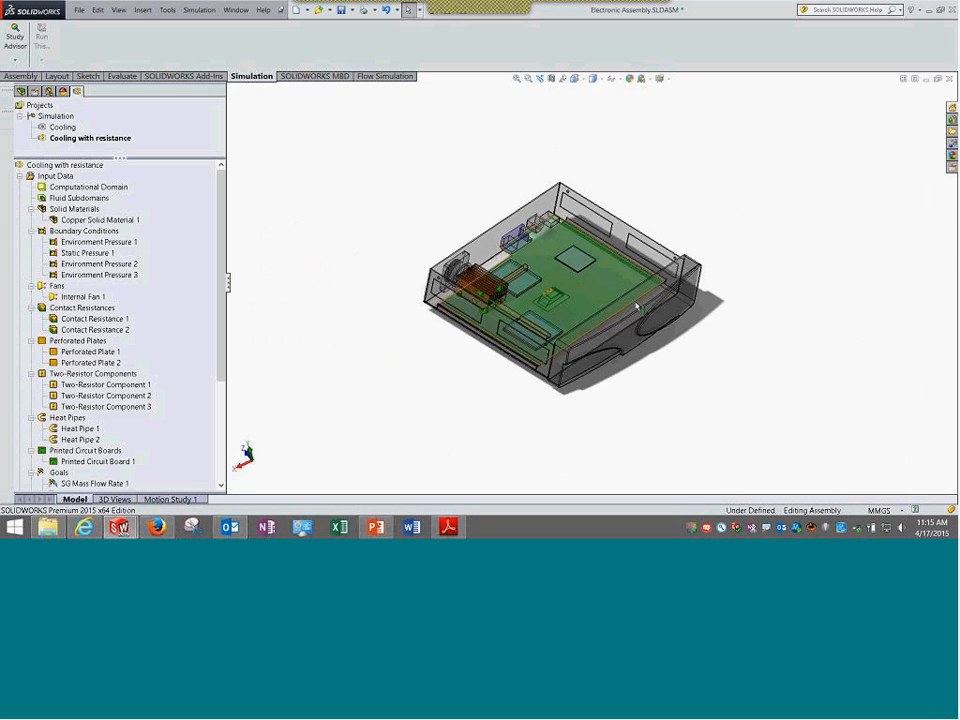
{"action": "scroll", "coordinate": [627, 292], "scroll_direction": "down", "scroll_amount": 3}
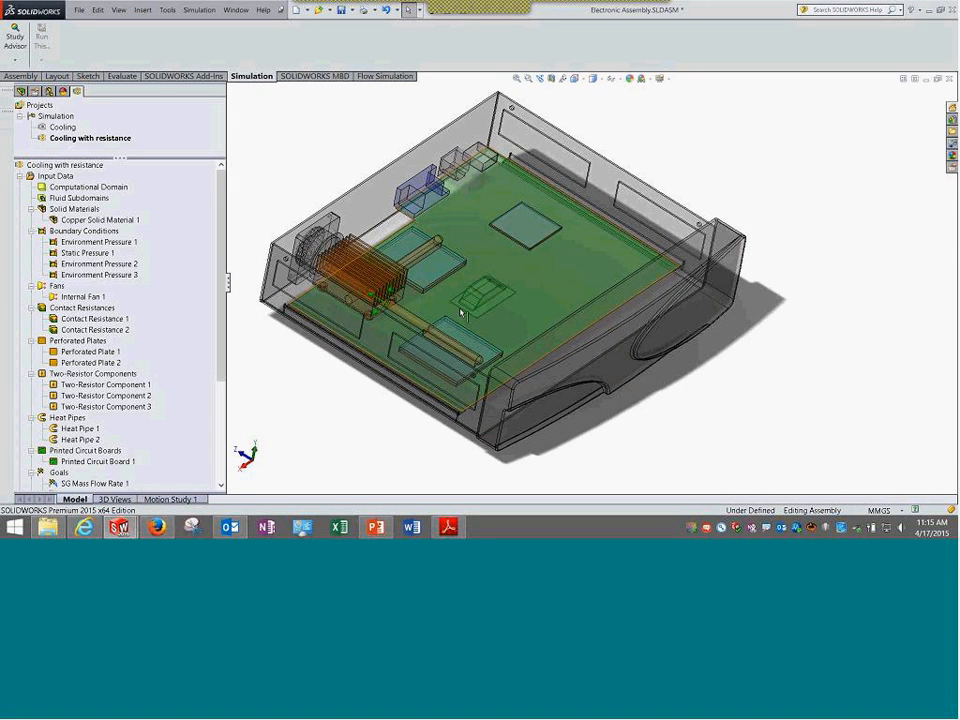
{"action": "middle_click_drag", "start_coordinate": [456, 313], "coordinate": [463, 262]}
{"action": "middle_click_drag", "start_coordinate": [407, 369], "coordinate": [452, 320]}
Open the project's General Settings and examine the heat conduction in solids and gravity options under the analysis type
{"action": "right_click", "coordinate": [65, 176]}
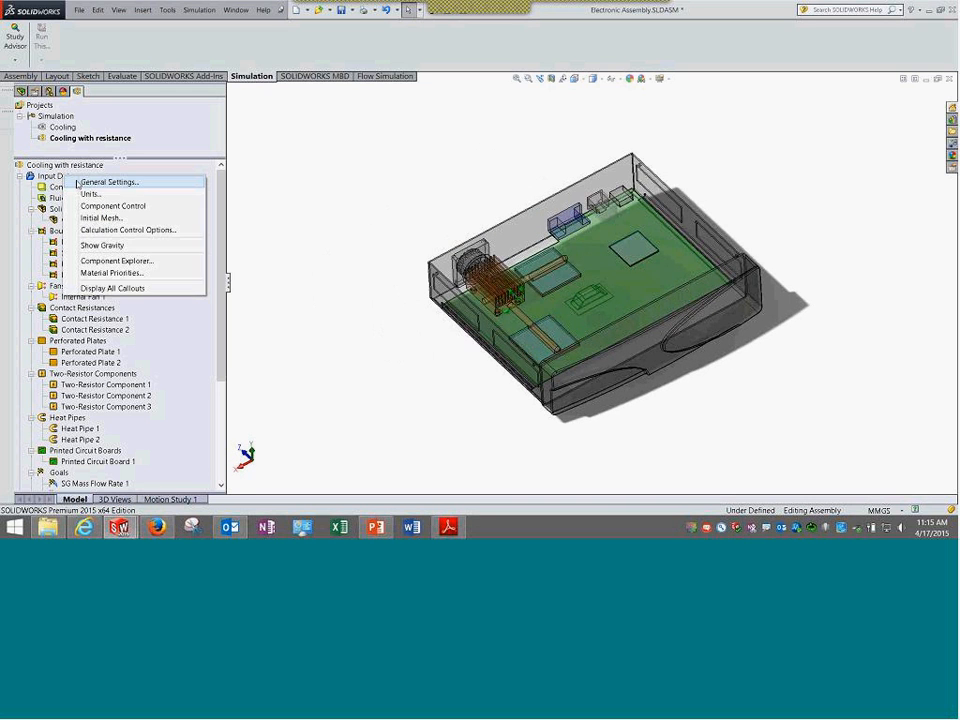
{"action": "left_click", "coordinate": [77, 183]}
{"action": "left_click_drag", "start_coordinate": [494, 118], "coordinate": [264, 54]}
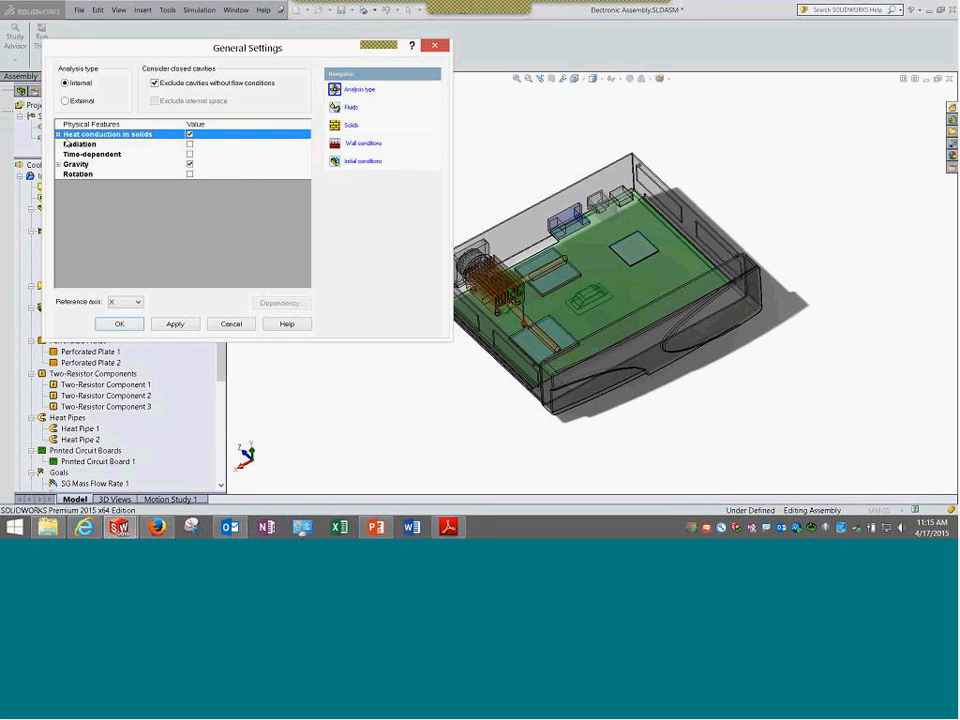
{"action": "left_click", "coordinate": [58, 134]}
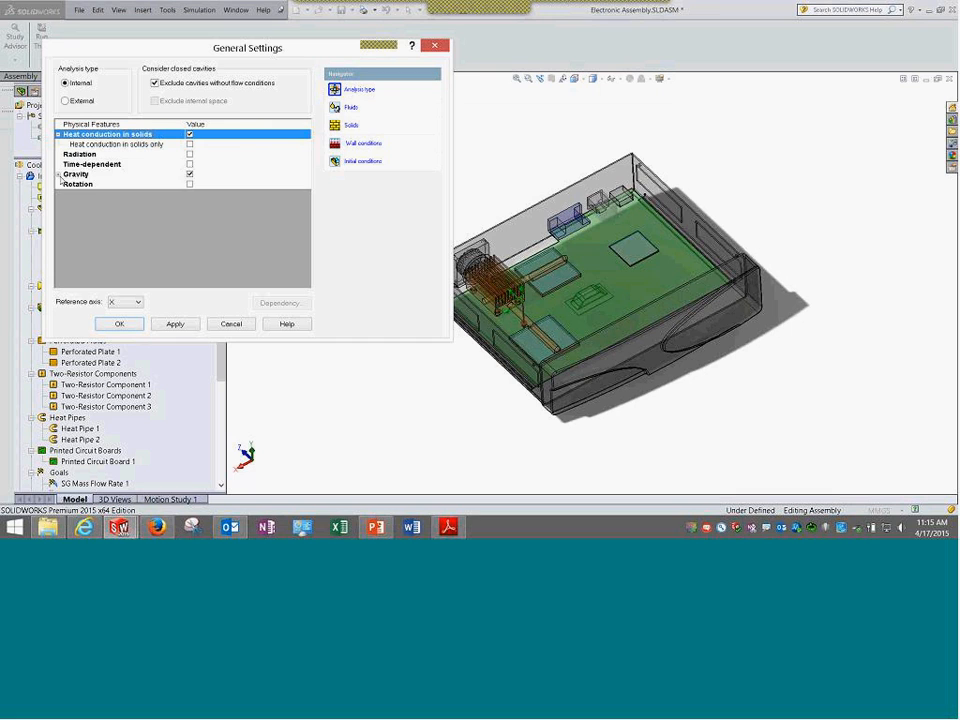
{"action": "left_click", "coordinate": [58, 174]}
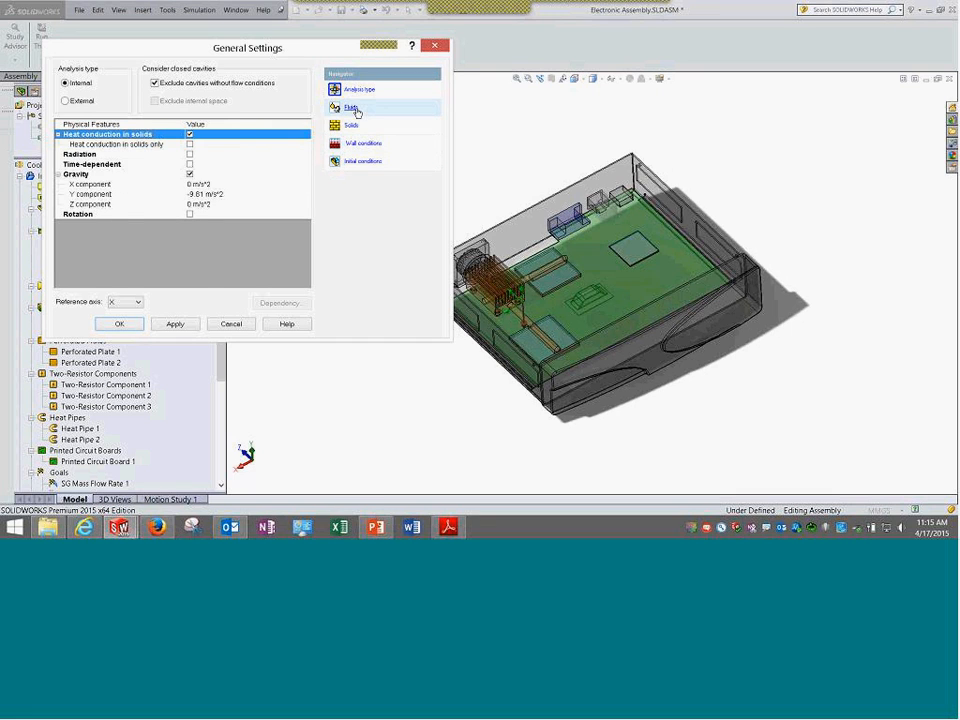
Review the fluids, solids, wall and initial conditions, including turbulence and solid parameters, and close General Settings without changes
{"action": "left_click", "coordinate": [351, 107]}
{"action": "left_click", "coordinate": [365, 130]}
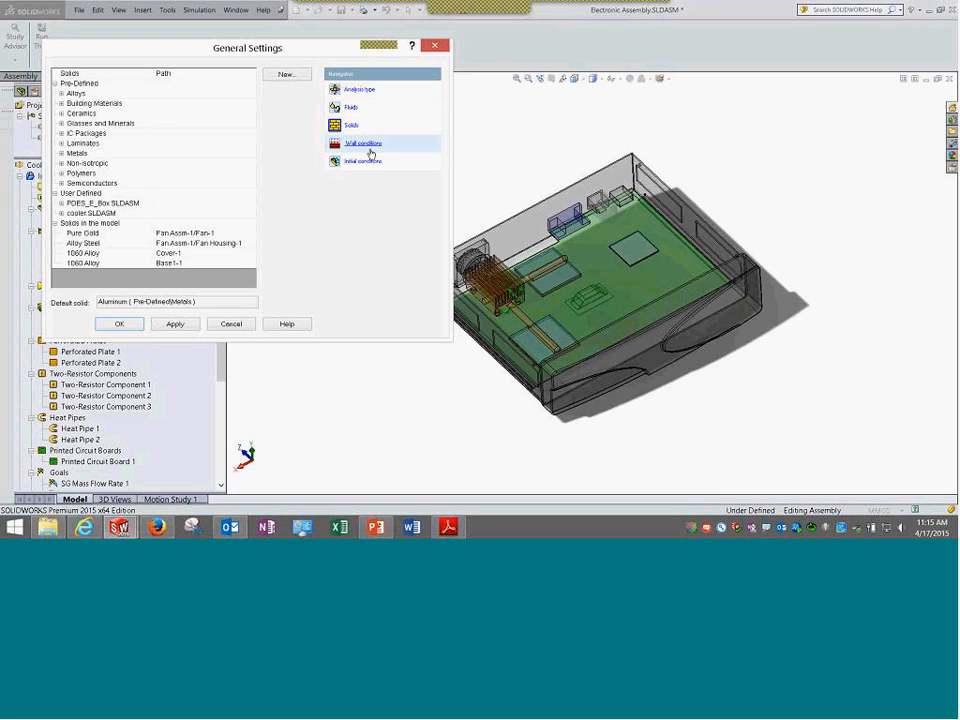
{"action": "left_click", "coordinate": [369, 152]}
{"action": "left_click", "coordinate": [367, 162]}
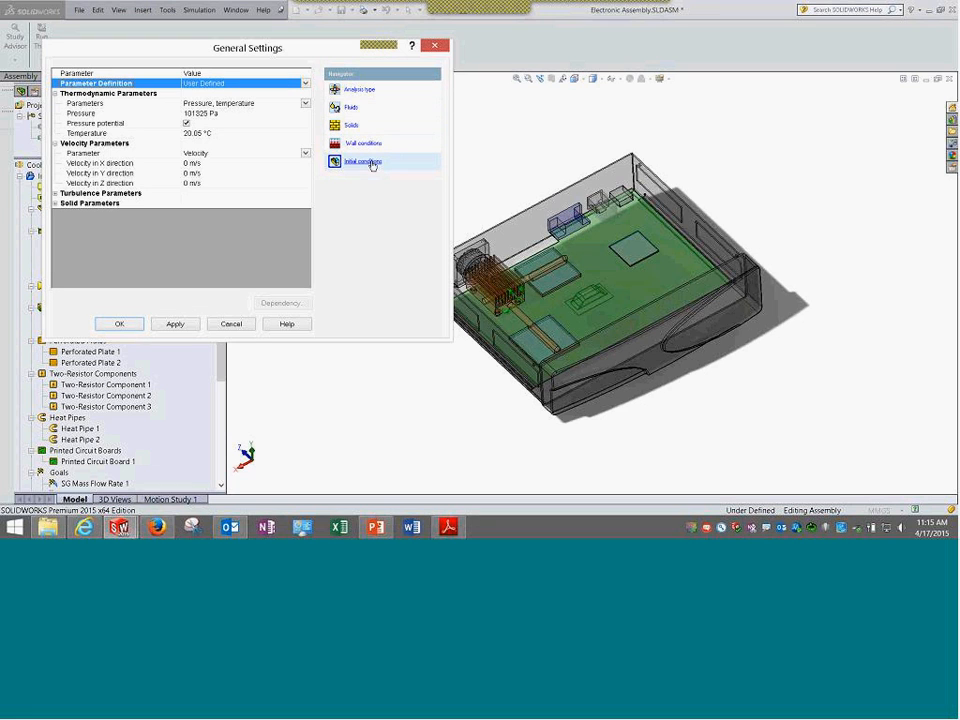
{"action": "left_click", "coordinate": [56, 204]}
{"action": "left_click", "coordinate": [56, 194]}
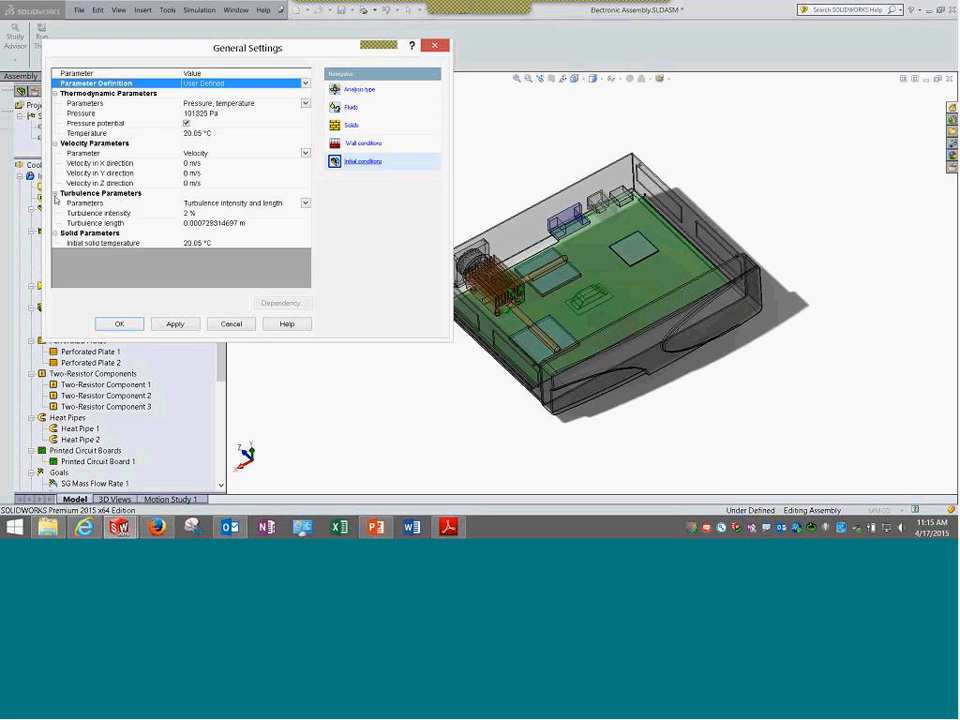
{"action": "left_click", "coordinate": [221, 328]}
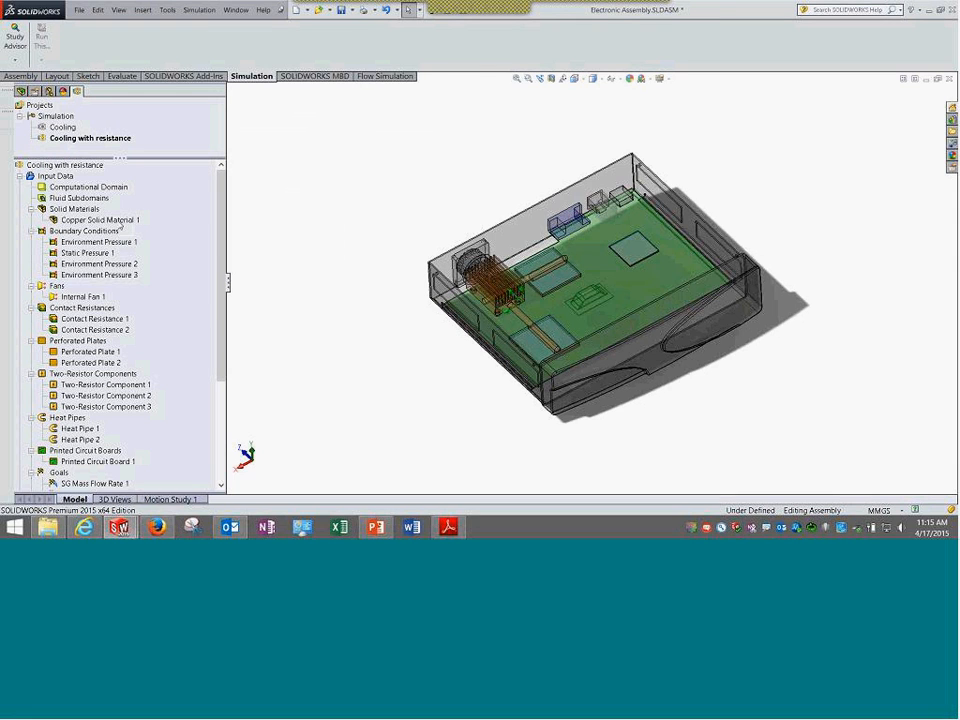
Open the Copper Solid Material 1 definition, inspect its assigned component and material, and close it without changes
{"action": "left_click", "coordinate": [110, 219]}
{"action": "right_click", "coordinate": [124, 220]}
{"action": "left_click", "coordinate": [131, 230]}
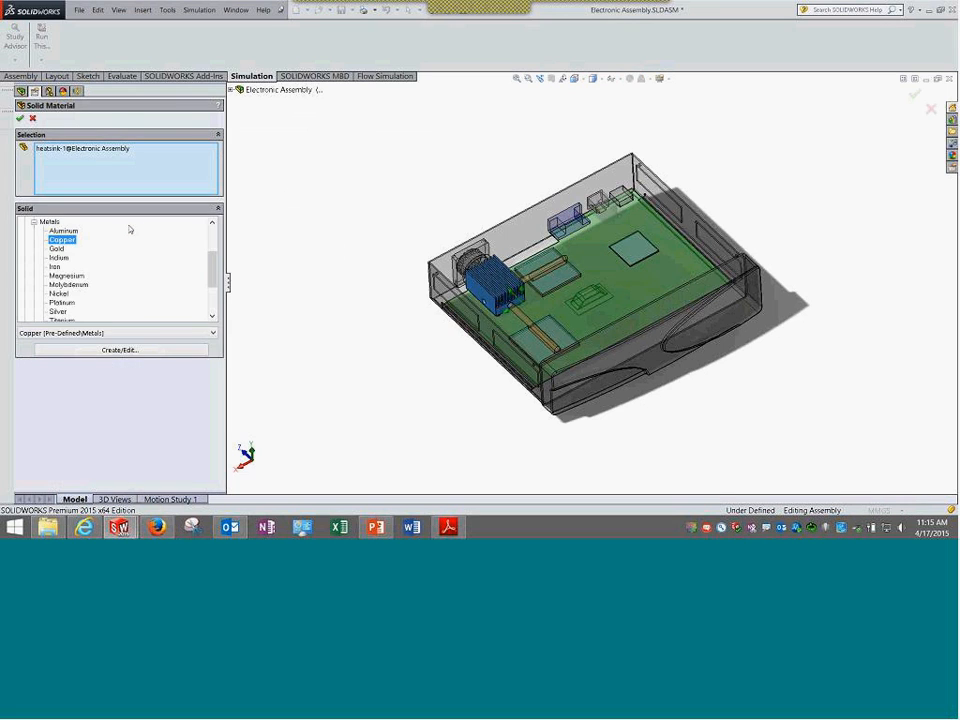
{"action": "middle_click_drag", "start_coordinate": [375, 281], "coordinate": [551, 305]}
{"action": "scroll", "coordinate": [551, 305], "scroll_direction": "down", "scroll_amount": 2}
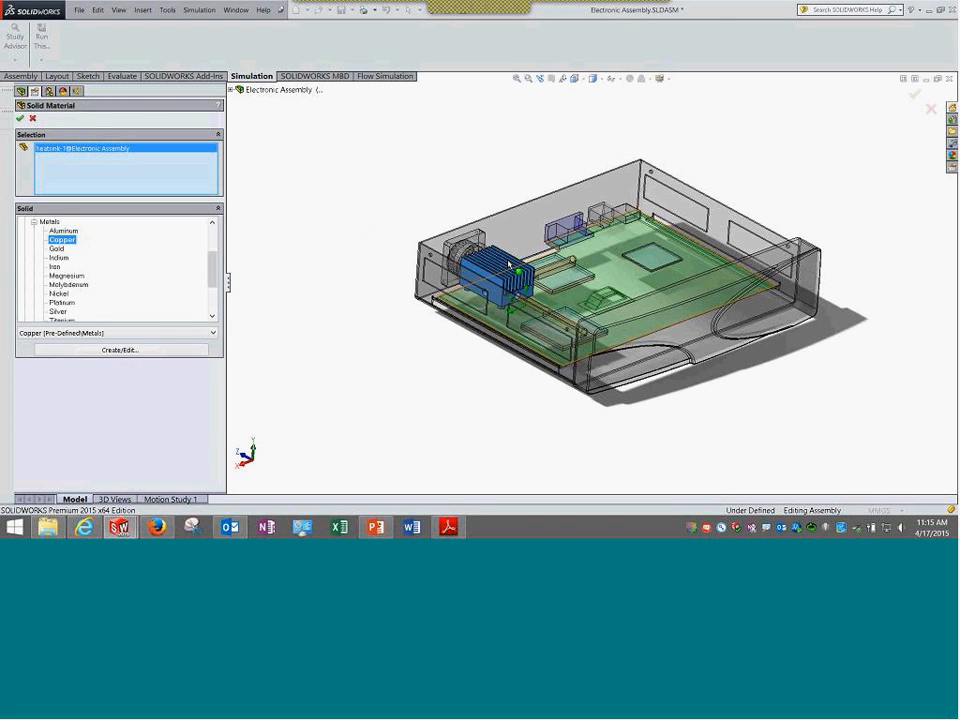
{"action": "scroll", "coordinate": [509, 265], "scroll_direction": "down", "scroll_amount": 4}
{"action": "left_click", "coordinate": [32, 118]}
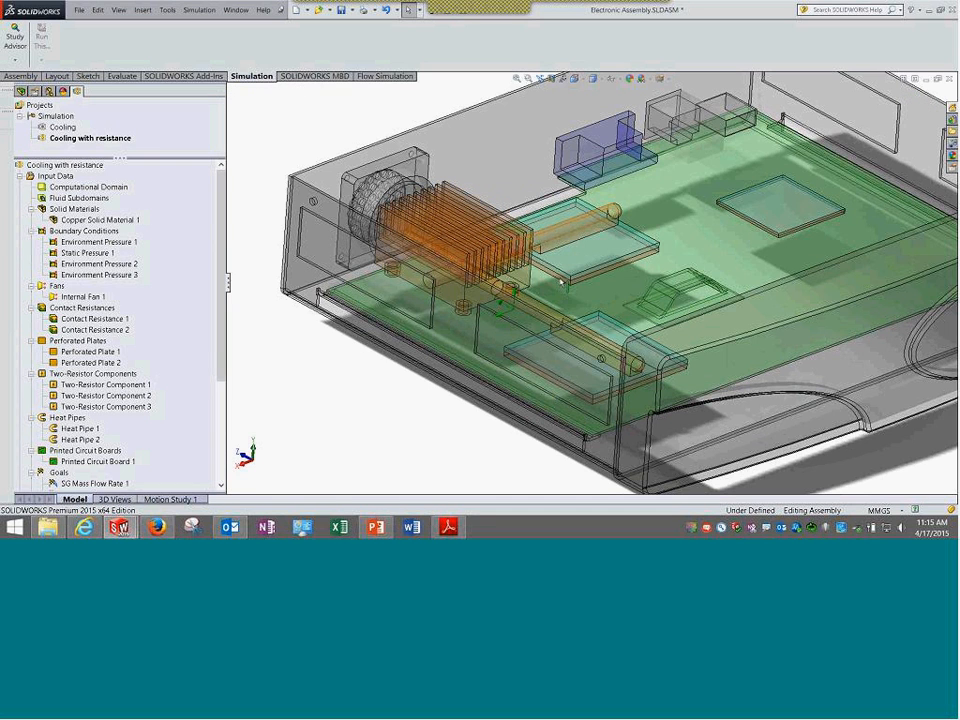
Zoom in on the heat sink and inspect the attached heat pipe and the northbridge case beneath it by selecting each
{"action": "middle_click_drag", "start_coordinate": [530, 292], "coordinate": [465, 285]}
{"action": "scroll", "coordinate": [465, 285], "scroll_direction": "down", "scroll_amount": 2}
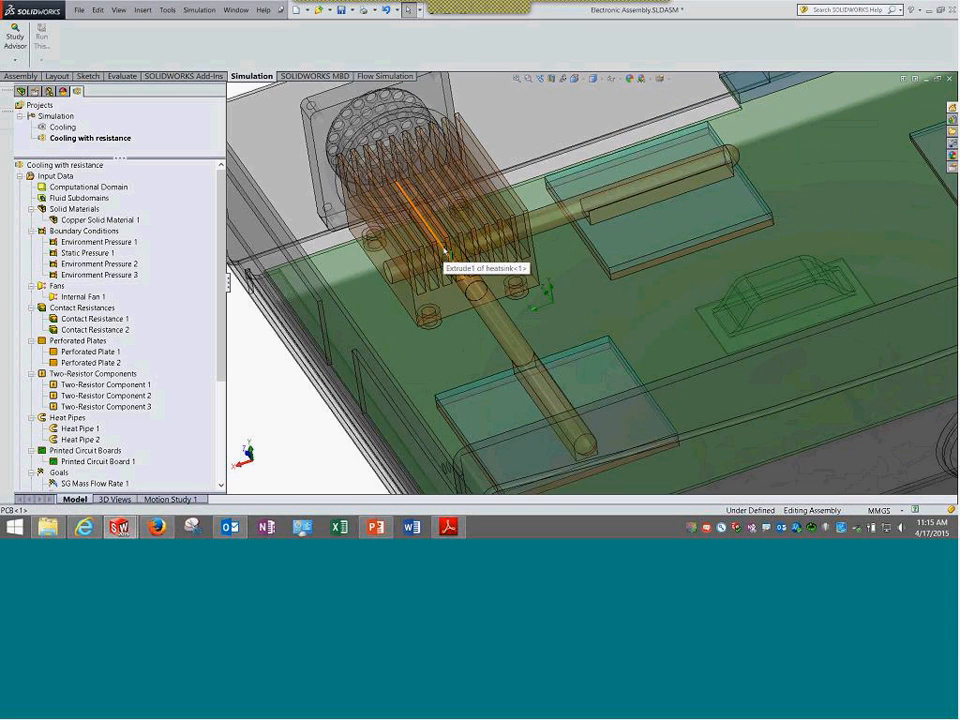
{"action": "scroll", "coordinate": [490, 335], "scroll_direction": "down", "scroll_amount": 2}
{"action": "middle_click_drag", "start_coordinate": [490, 340], "coordinate": [575, 205]}
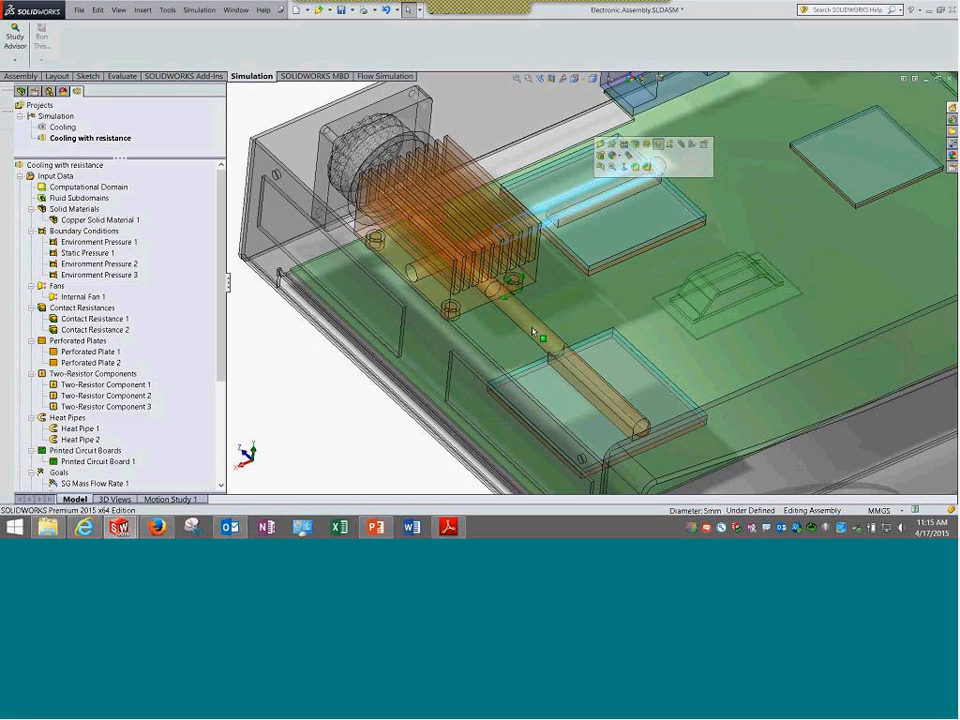
{"action": "left_click", "coordinate": [588, 215]}
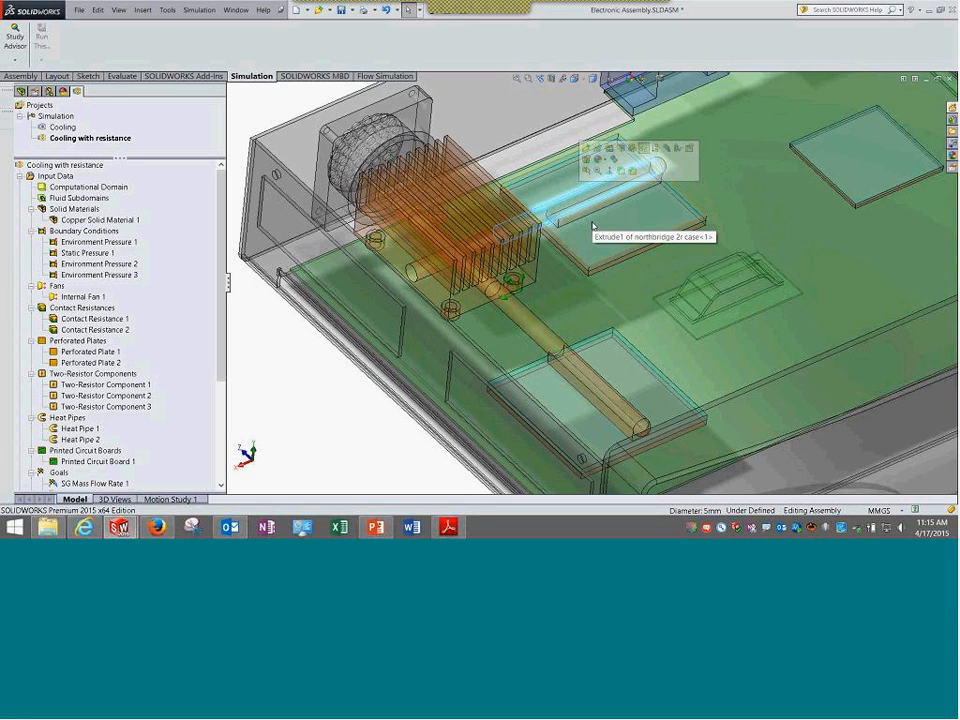
{"action": "left_click", "coordinate": [595, 225]}
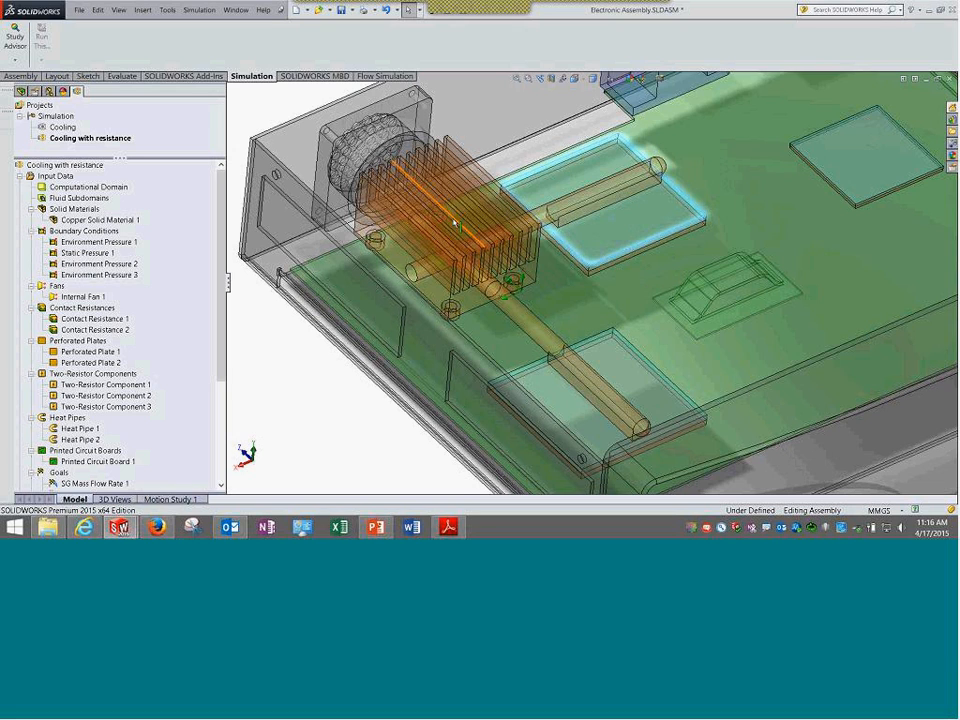
Examine the heat sink area from another angle and highlight Internal Fan 1 in the model, then clear the selection
{"action": "left_click", "coordinate": [320, 408]}
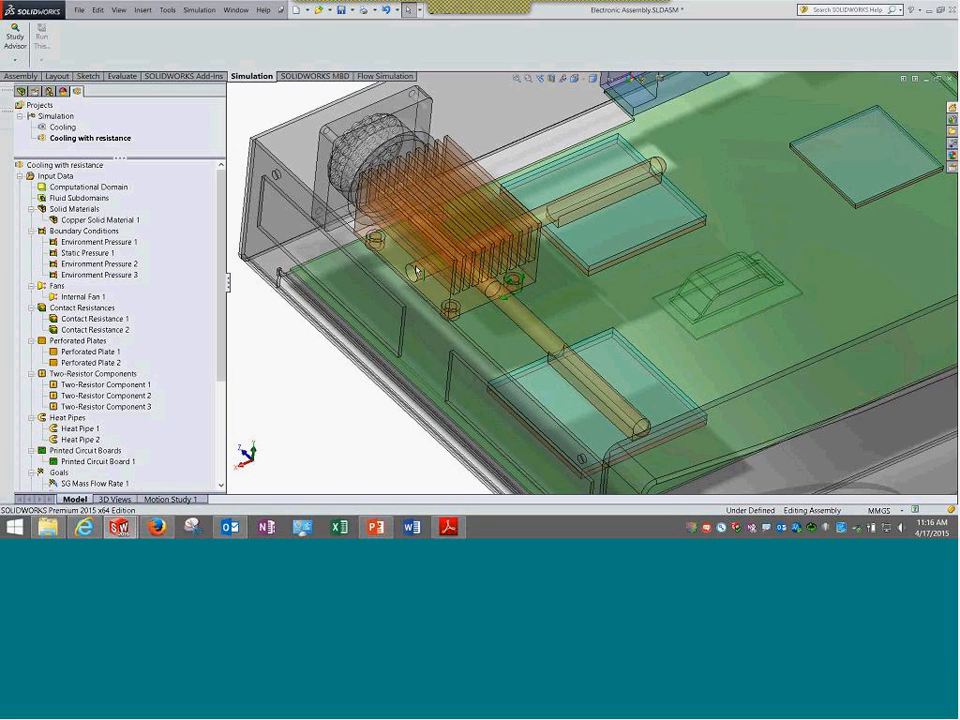
{"action": "middle_click_drag", "start_coordinate": [416, 268], "coordinate": [428, 222]}
{"action": "scroll", "coordinate": [337, 195], "scroll_direction": "down", "scroll_amount": 4}
{"action": "scroll", "coordinate": [379, 221], "scroll_direction": "up", "scroll_amount": 4}
{"action": "scroll", "coordinate": [467, 230], "scroll_direction": "down", "scroll_amount": 2}
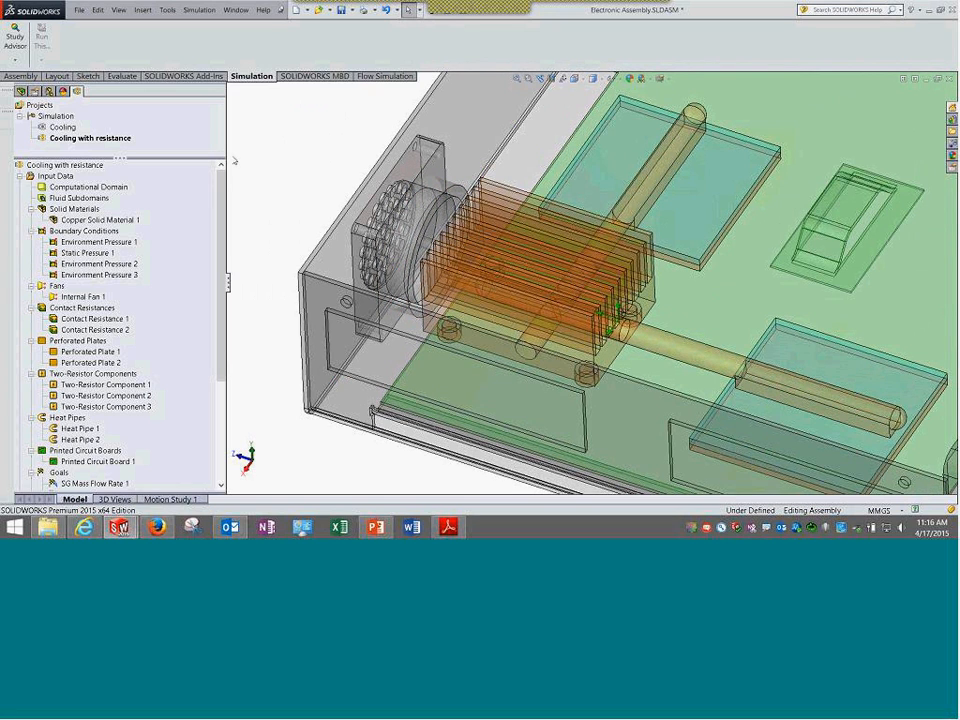
{"action": "left_click", "coordinate": [82, 297]}
{"action": "left_click", "coordinate": [274, 186]}
Highlight Environment Pressure 1, Static Pressure 1 and Environment Pressures 2 and 3 in turn on the whole assembly, and collapse the boundary conditions
{"action": "scroll", "coordinate": [322, 195], "scroll_direction": "up", "scroll_amount": 2}
{"action": "scroll", "coordinate": [592, 273], "scroll_direction": "up", "scroll_amount": 5}
{"action": "middle_click_drag", "start_coordinate": [592, 273], "coordinate": [580, 255]}
{"action": "mouse_move", "coordinate": [692, 158]}
{"action": "middle_mouse_down"}
{"action": "mouse_move", "coordinate": [634, 156]}
{"action": "mouse_move", "coordinate": [718, 166]}
{"action": "mouse_move", "coordinate": [620, 176]}
{"action": "mouse_move", "coordinate": [611, 212]}
{"action": "middle_mouse_up"}
{"action": "scroll", "coordinate": [611, 212], "scroll_direction": "up", "scroll_amount": 1}
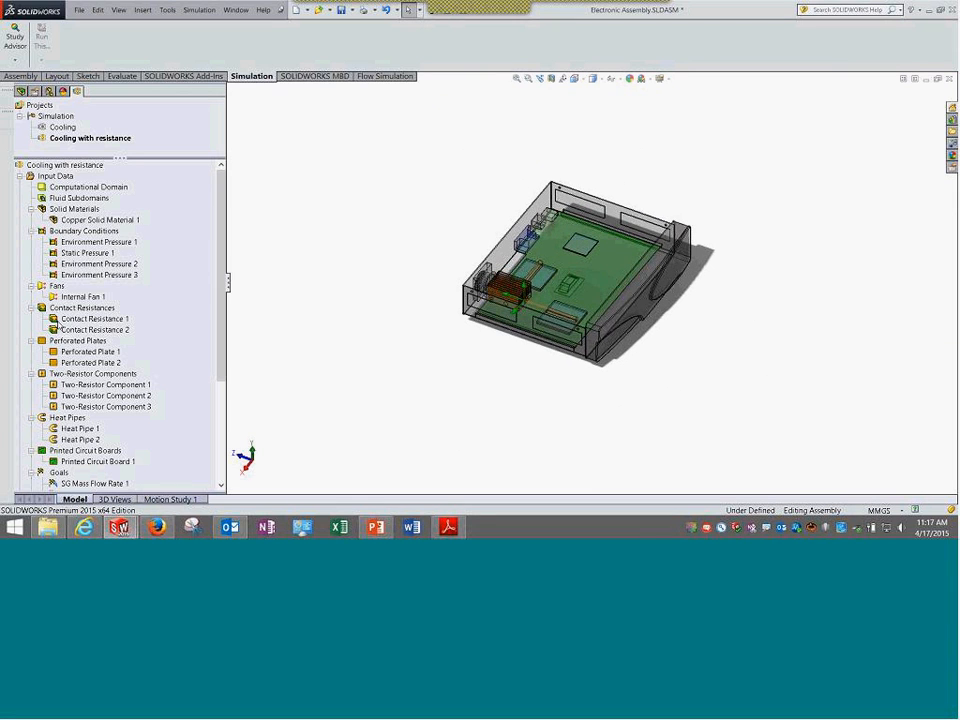
{"action": "left_click", "coordinate": [31, 209]}
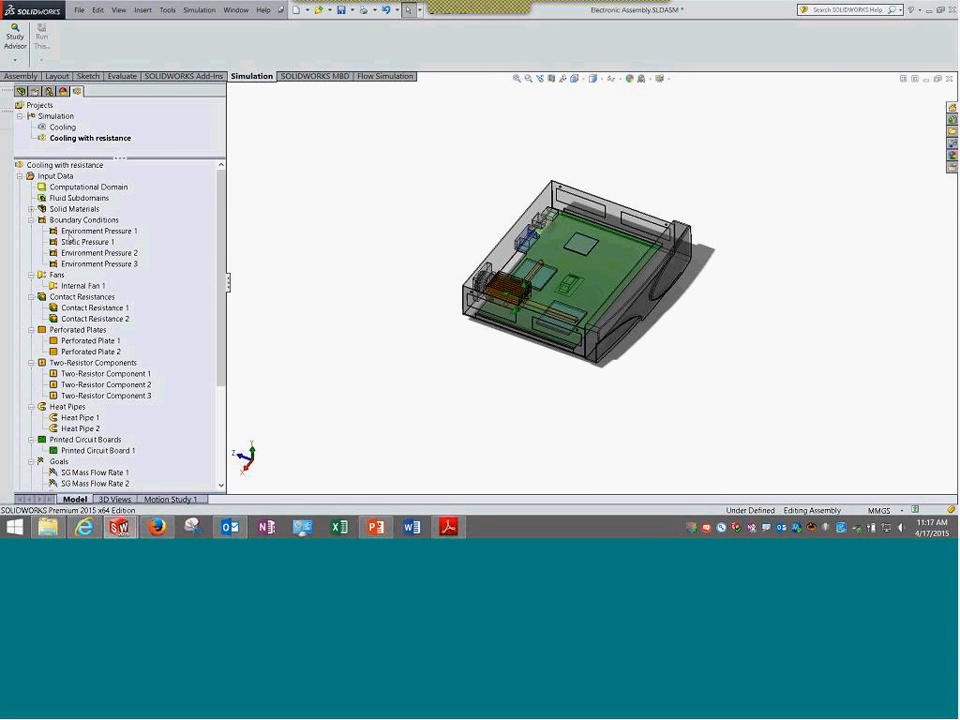
{"action": "left_click", "coordinate": [68, 232]}
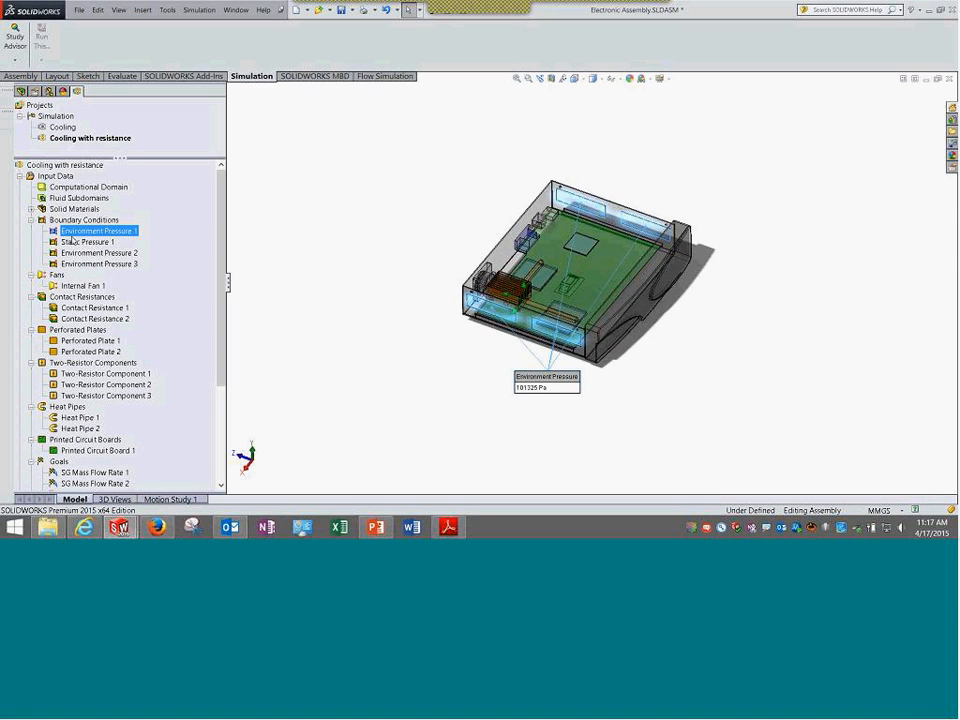
{"action": "left_click", "coordinate": [77, 244]}
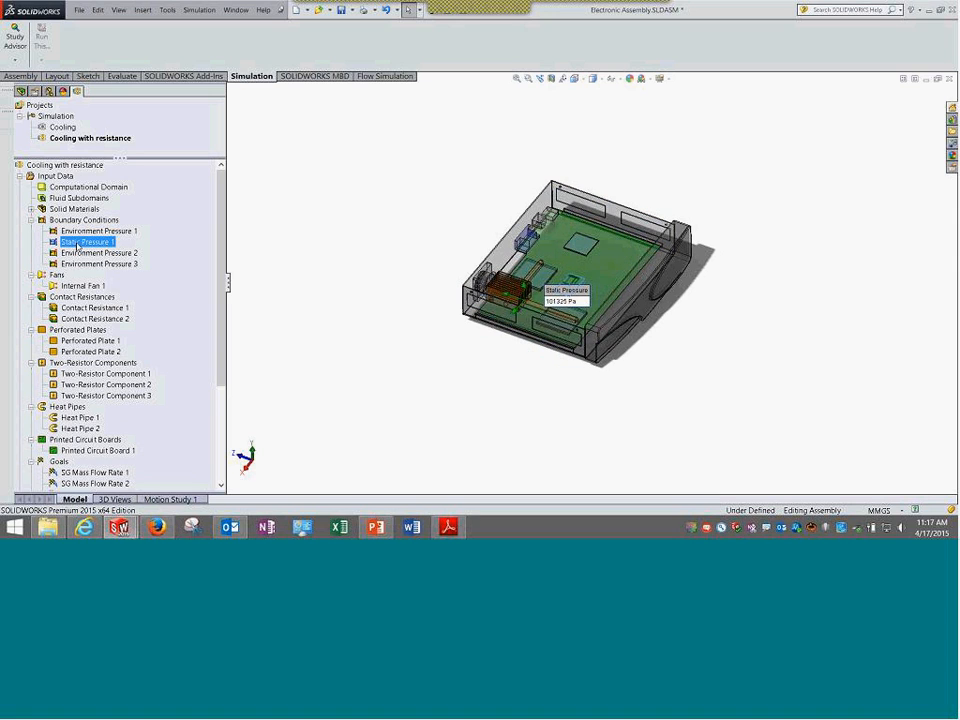
{"action": "mouse_move", "coordinate": [424, 319]}
{"action": "middle_mouse_down"}
{"action": "mouse_move", "coordinate": [416, 176]}
{"action": "mouse_move", "coordinate": [434, 318]}
{"action": "middle_mouse_up"}
{"action": "left_click", "coordinate": [95, 253]}
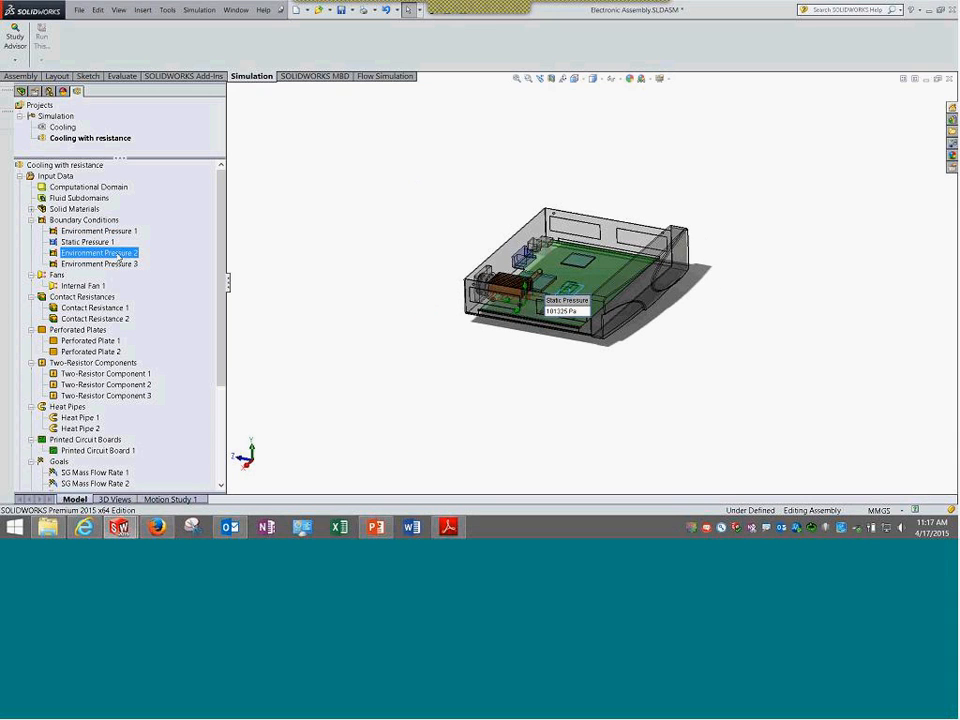
{"action": "left_click", "coordinate": [110, 264]}
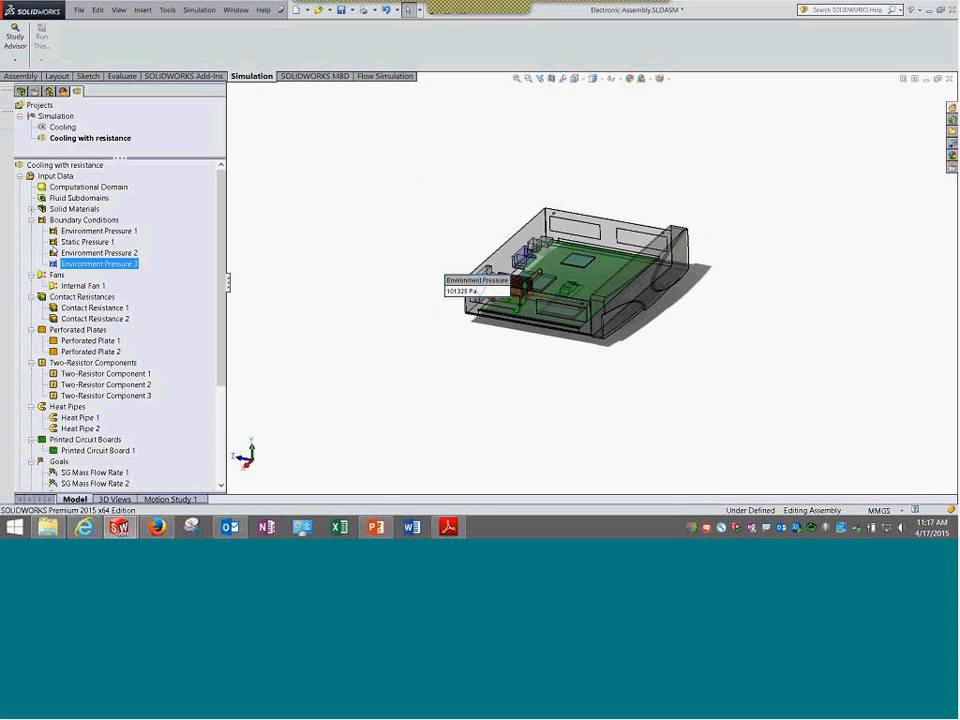
{"action": "left_click", "coordinate": [31, 220]}
Open the Internal Fan 1 definition, review its faces and the predefined fan list, and close it without changes
{"action": "right_click", "coordinate": [61, 243]}
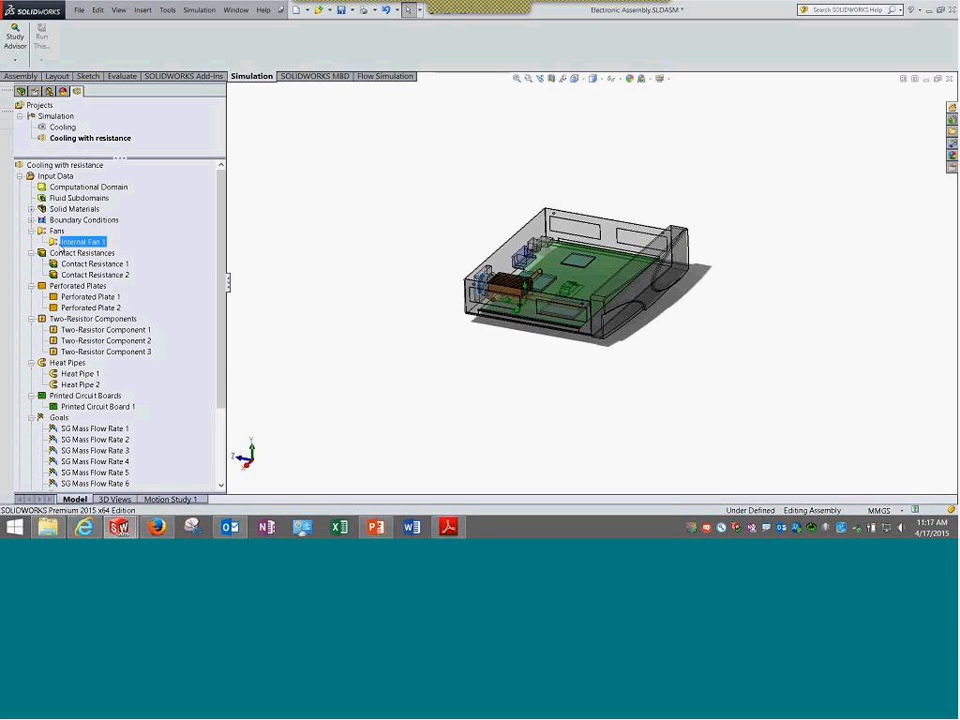
{"action": "left_click", "coordinate": [83, 250]}
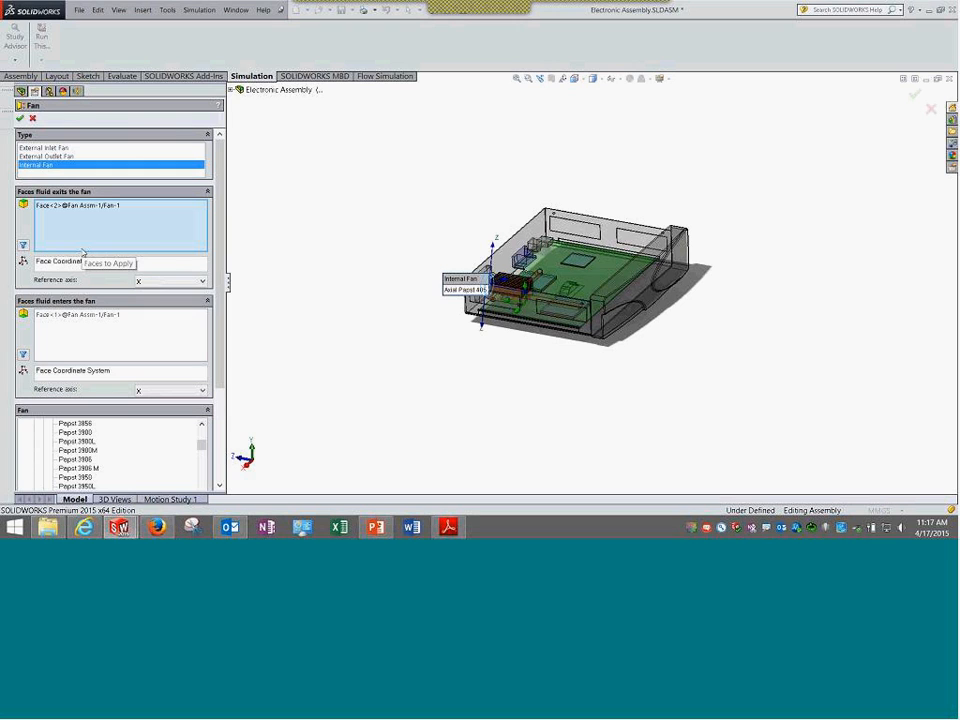
{"action": "left_click_drag", "start_coordinate": [222, 310], "coordinate": [238, 410]}
{"action": "left_click_drag", "start_coordinate": [202, 314], "coordinate": [214, 395]}
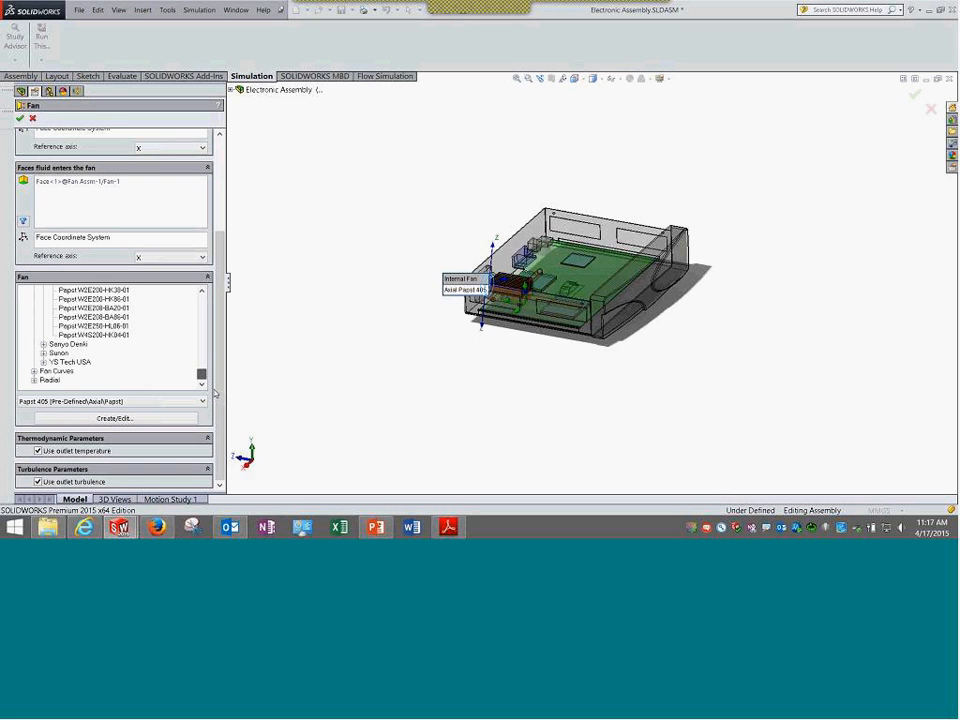
{"action": "left_click_drag", "start_coordinate": [201, 374], "coordinate": [200, 313]}
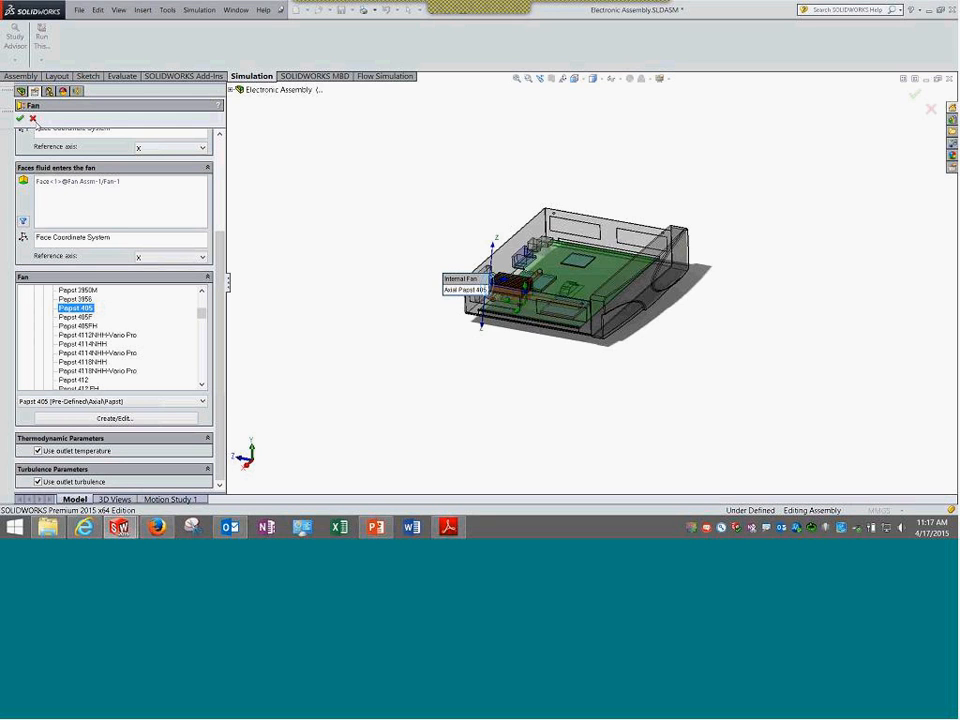
{"action": "left_click", "coordinate": [32, 119]}
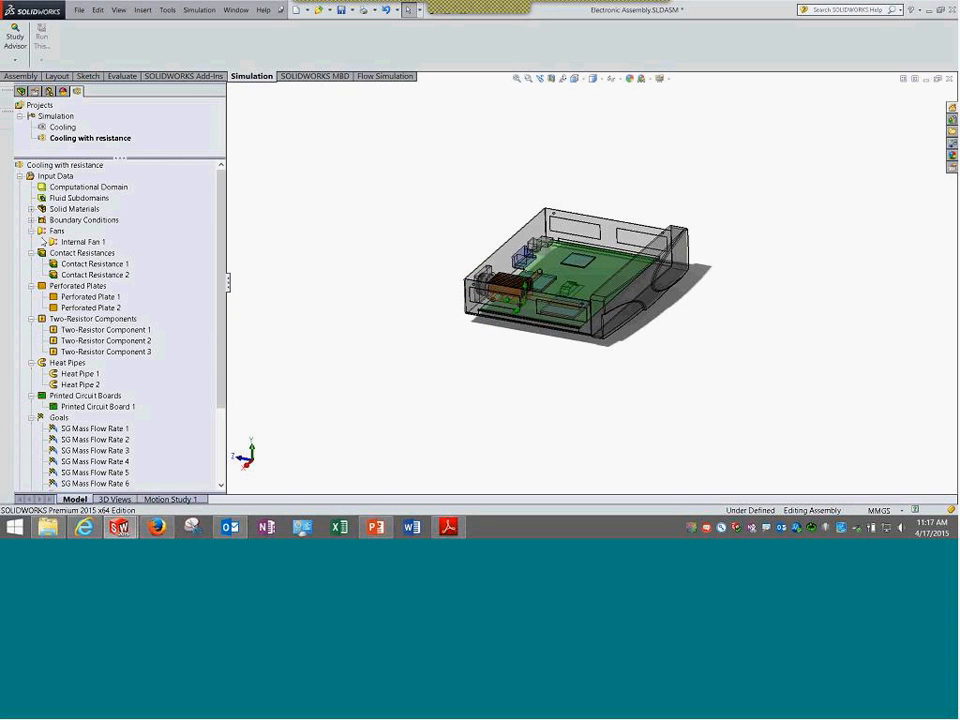
{"action": "left_click", "coordinate": [31, 231]}
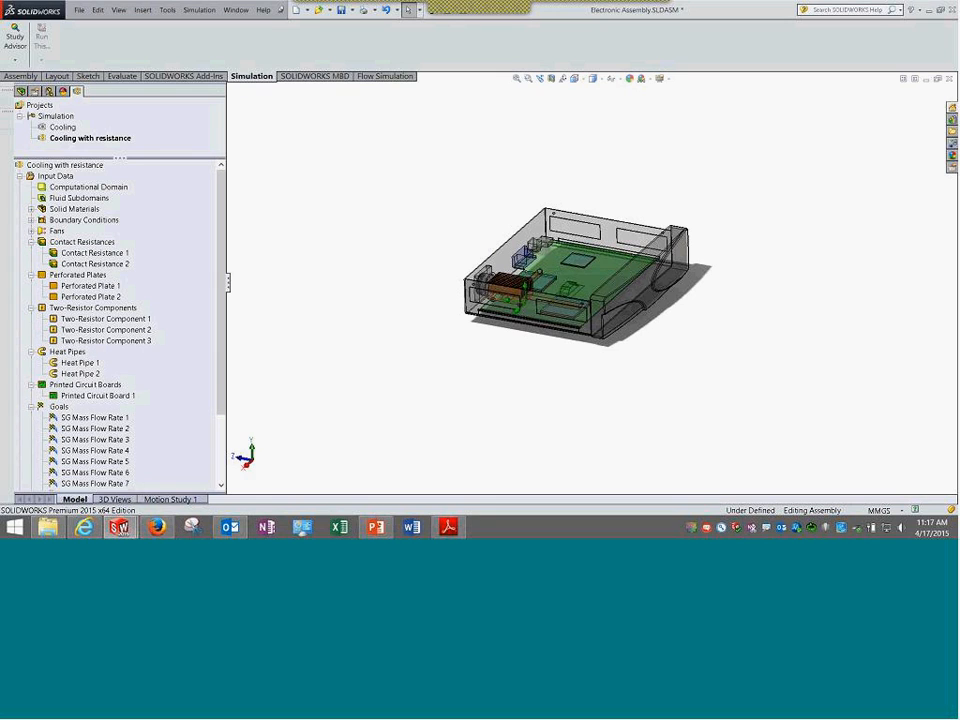
Open the Contact Resistance 1 definition and examine up close the highlighted faces between the heat pipes and chips
{"action": "left_click", "coordinate": [69, 254]}
{"action": "right_click", "coordinate": [69, 256]}
{"action": "left_click", "coordinate": [110, 259]}
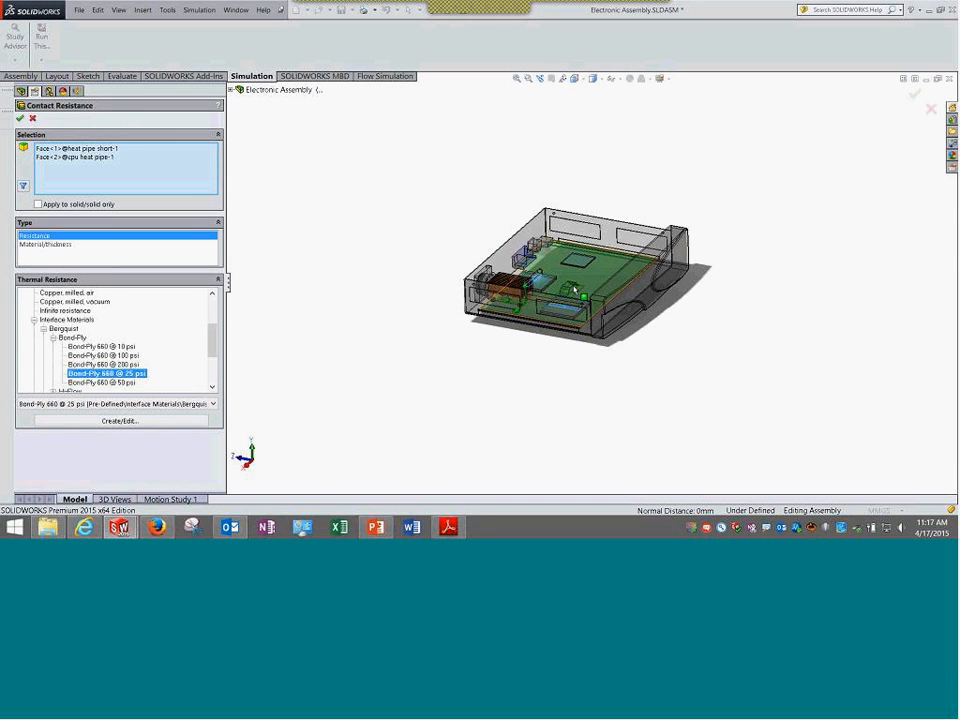
{"action": "scroll", "coordinate": [575, 290], "scroll_direction": "down", "scroll_amount": 5}
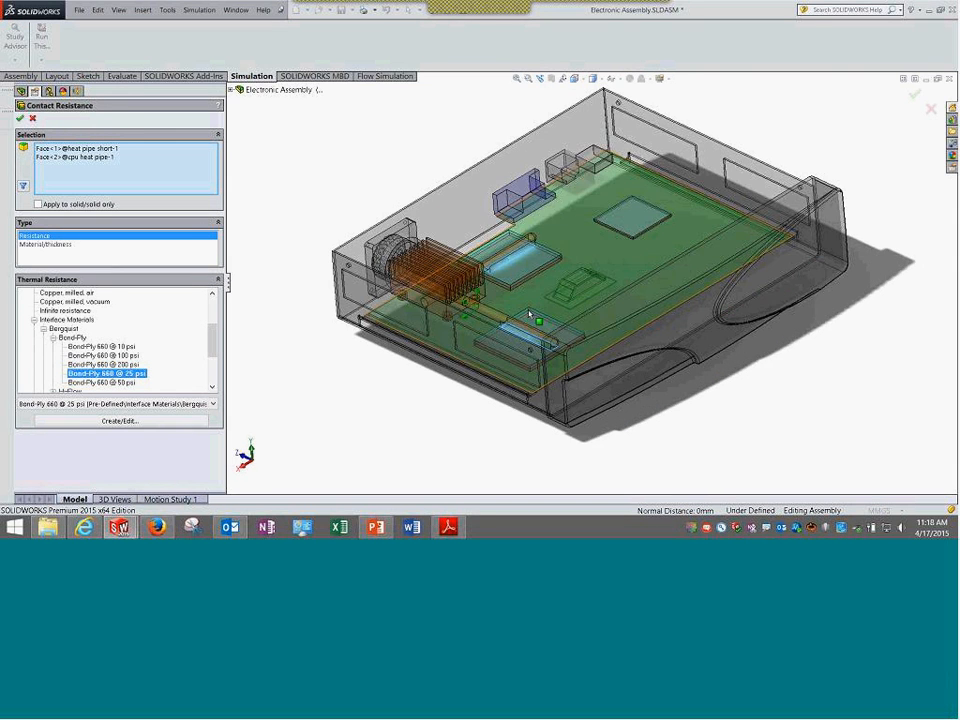
{"action": "scroll", "coordinate": [530, 318], "scroll_direction": "down", "scroll_amount": 3}
{"action": "scroll", "coordinate": [517, 228], "scroll_direction": "down", "scroll_amount": 3}
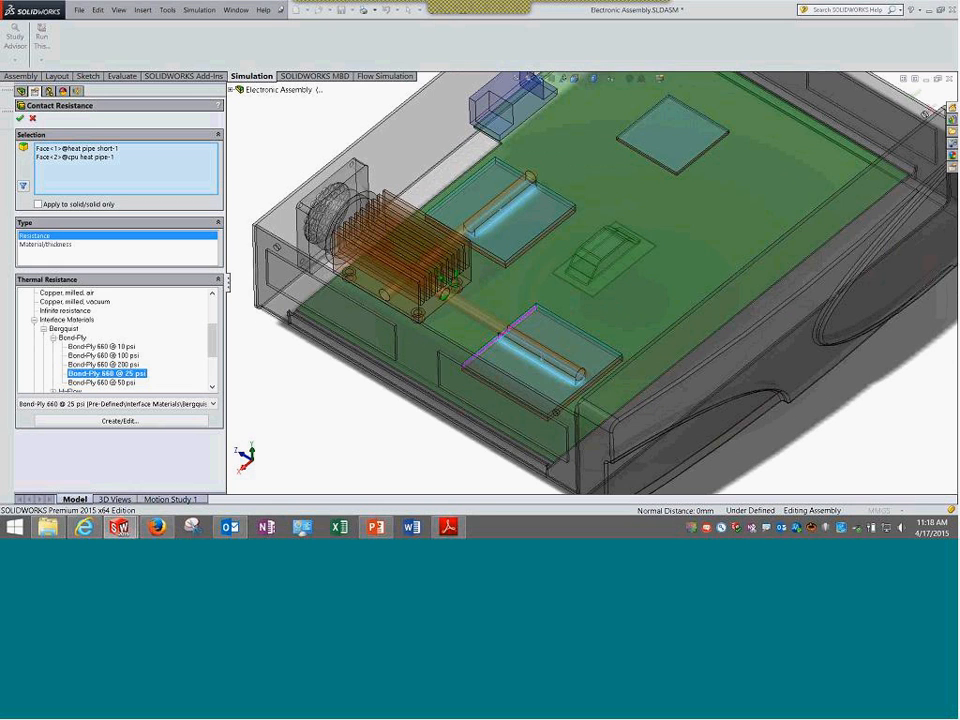
{"action": "scroll", "coordinate": [512, 193], "scroll_direction": "up", "scroll_amount": 2}
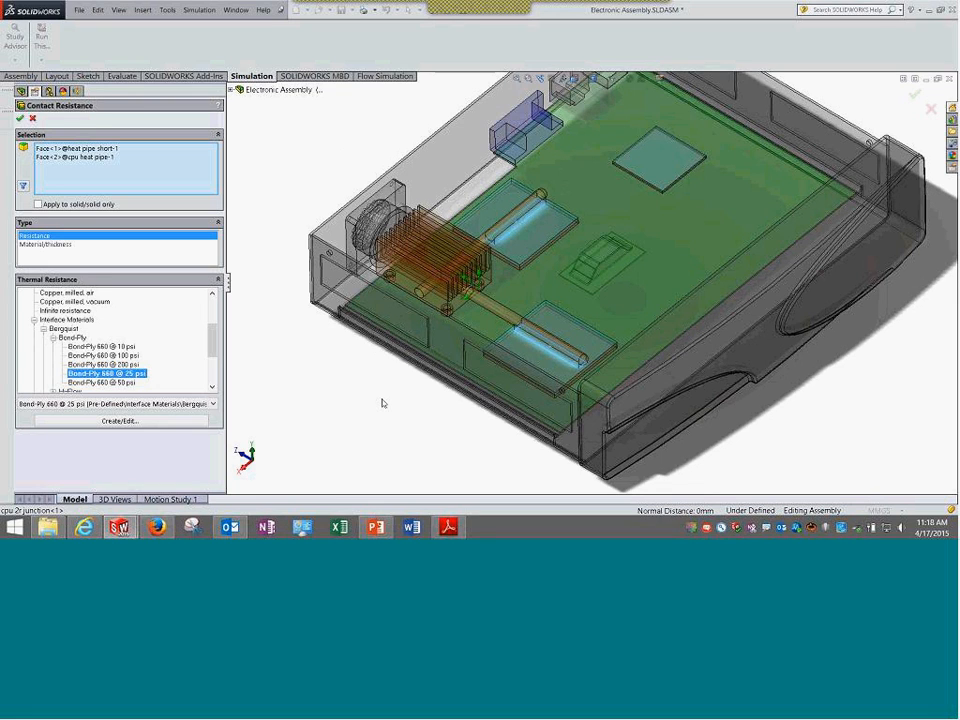
Review the selected heat pipe faces and the predefined interface materials of Contact Resistance 1, and close it without changes
{"action": "left_click", "coordinate": [78, 149]}
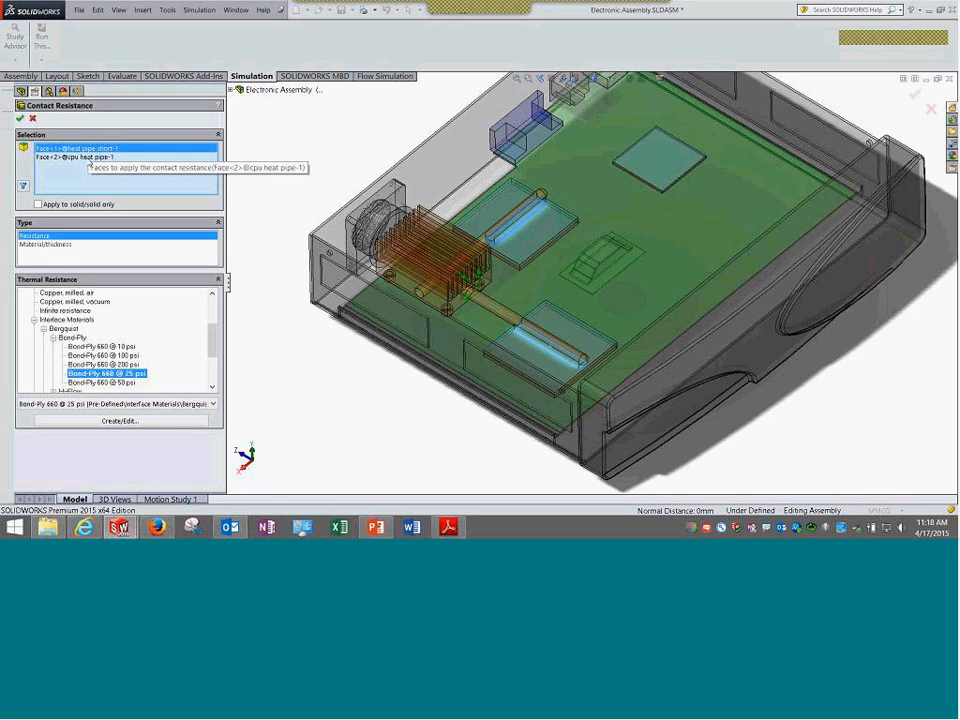
{"action": "left_click", "coordinate": [89, 157]}
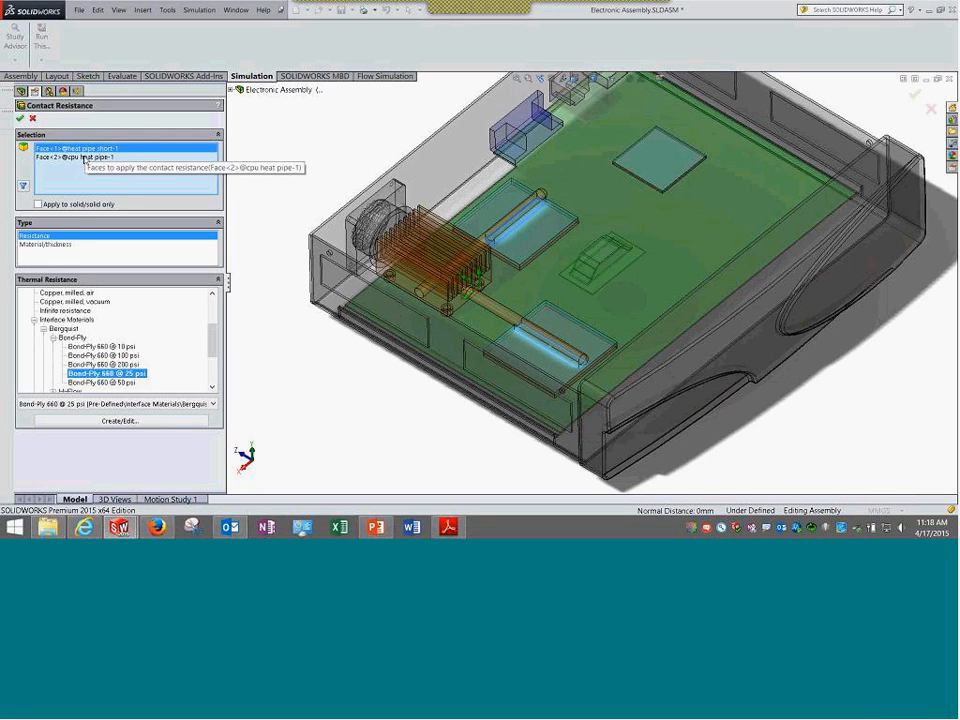
{"action": "left_click", "coordinate": [86, 149]}
{"action": "mouse_move", "coordinate": [213, 339]}
{"action": "left_mouse_down"}
{"action": "mouse_move", "coordinate": [213, 375]}
{"action": "mouse_move", "coordinate": [213, 305]}
{"action": "mouse_move", "coordinate": [221, 343]}
{"action": "left_mouse_up"}
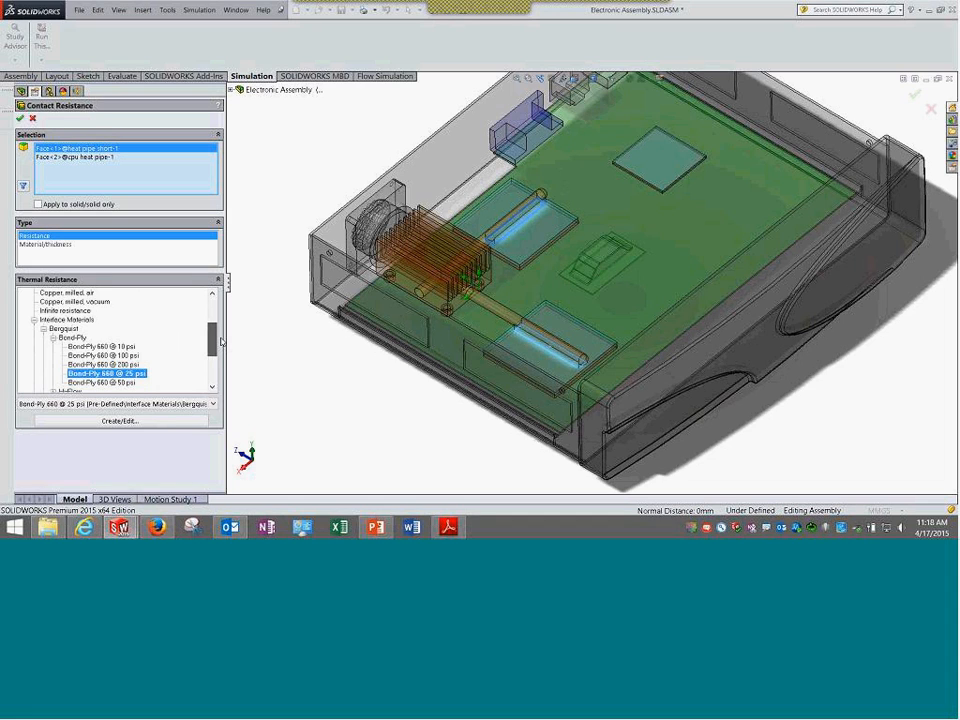
{"action": "left_click_drag", "start_coordinate": [221, 343], "coordinate": [219, 378]}
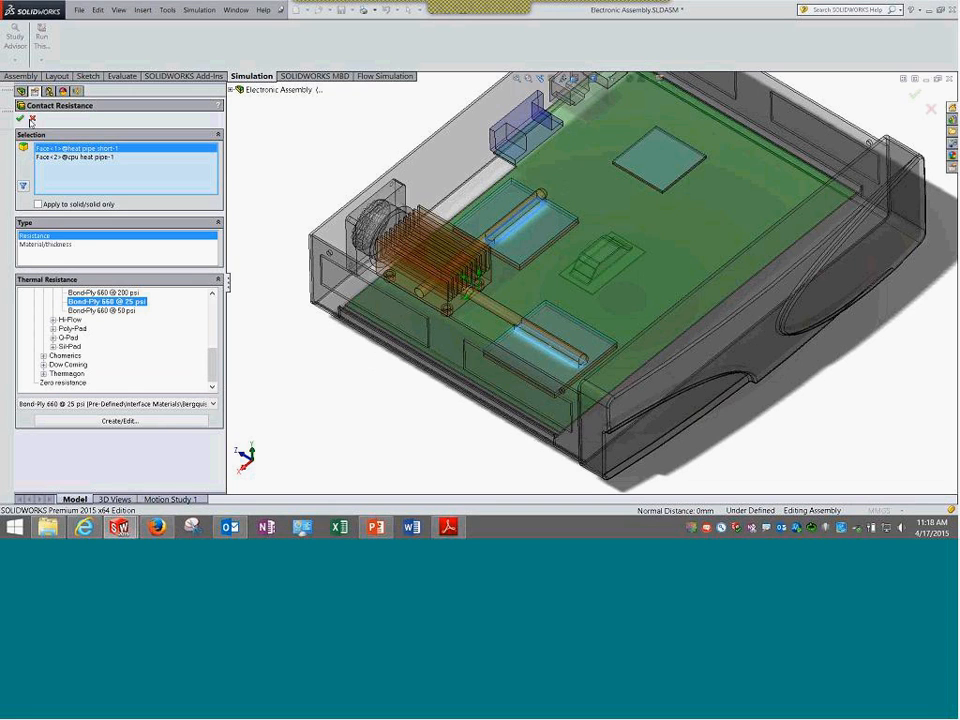
{"action": "key", "text": "Return"}
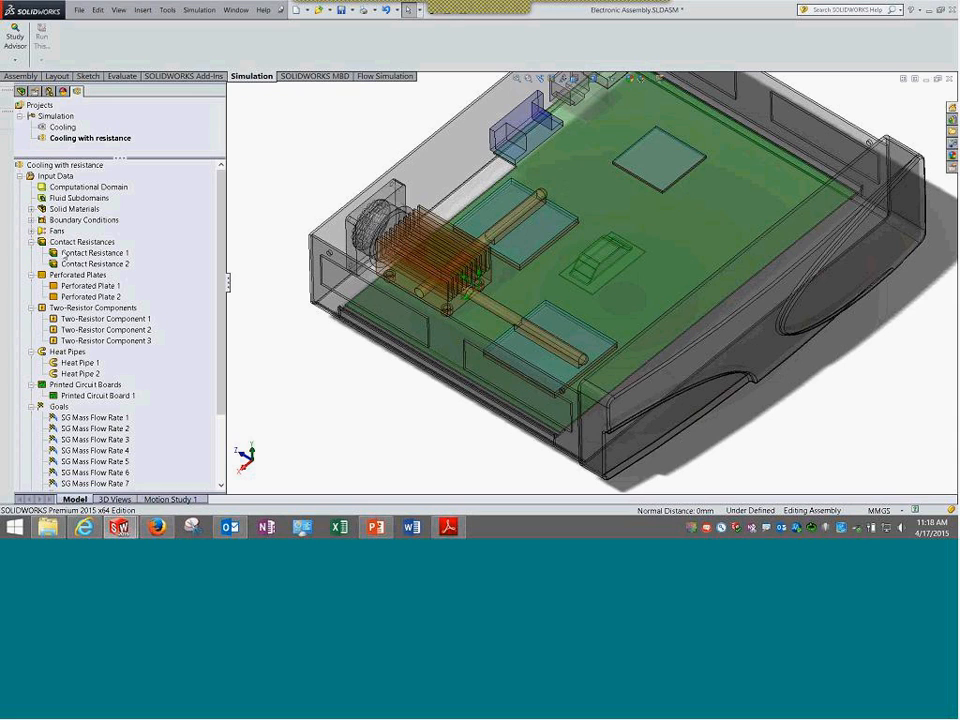
Highlight the faces of Contact Resistance 1, clear the selection, and examine the heat pipe's seat on the northbridge chip up close
{"action": "left_click", "coordinate": [75, 254]}
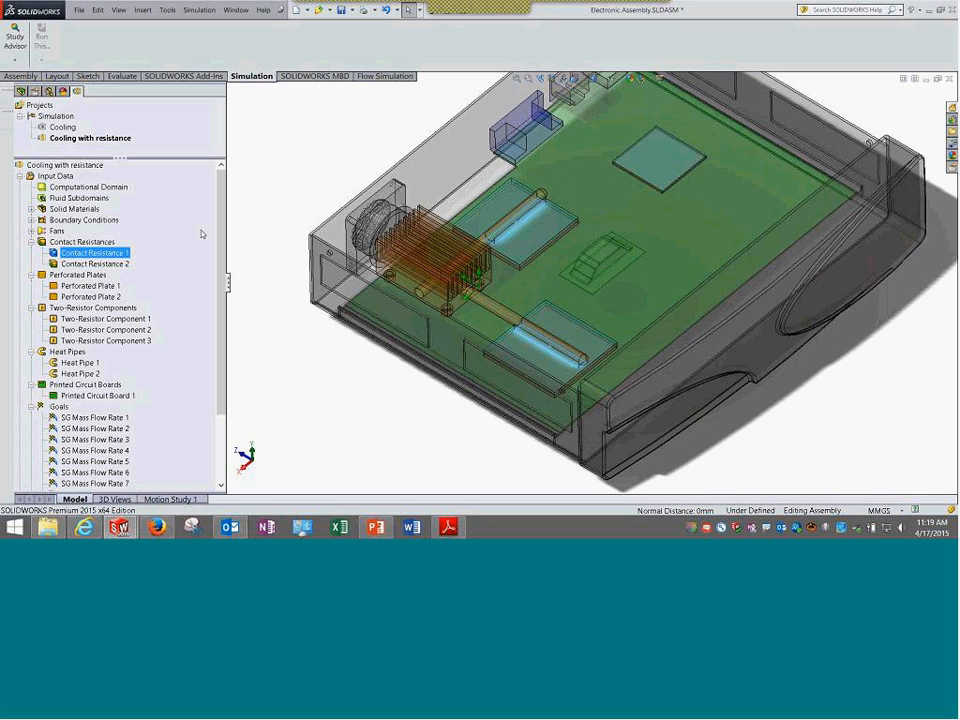
{"action": "left_click", "coordinate": [277, 162]}
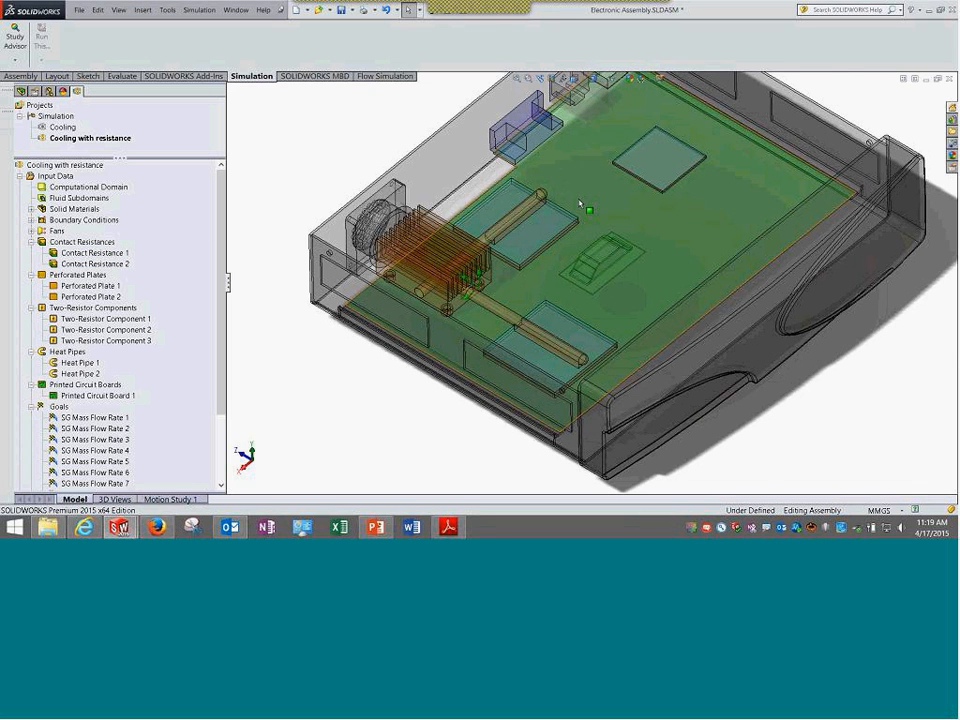
{"action": "scroll", "coordinate": [570, 208], "scroll_direction": "down", "scroll_amount": 2}
{"action": "scroll", "coordinate": [478, 277], "scroll_direction": "down", "scroll_amount": 4}
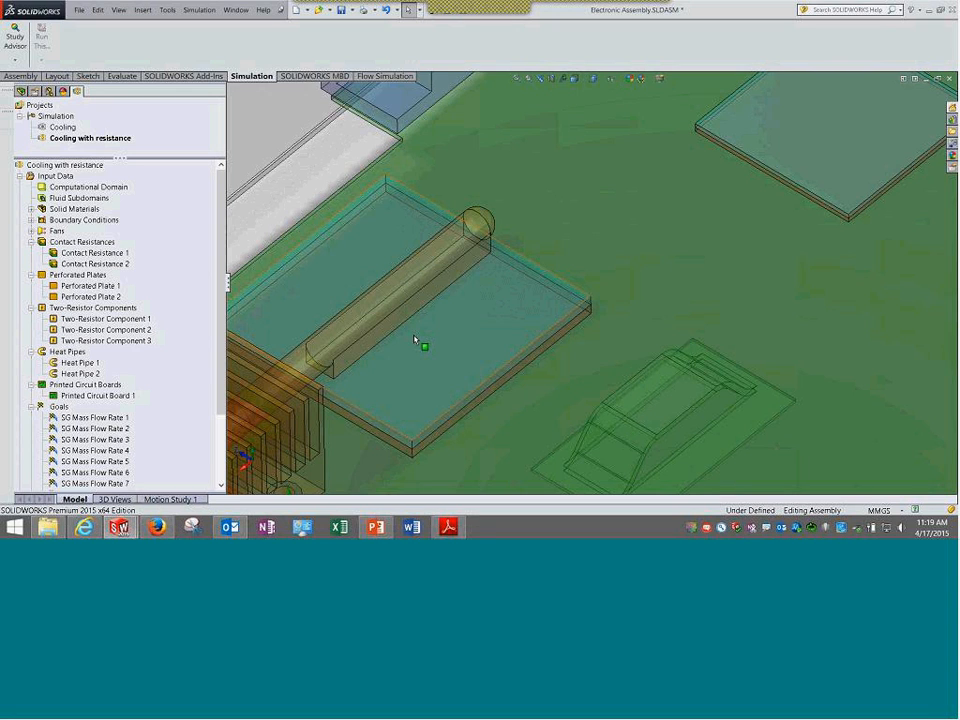
Reopen the Contact Resistance 1 definition to view its contact face up close, close it without changes, and collapse the contact resistances
{"action": "left_click", "coordinate": [111, 254]}
{"action": "right_click", "coordinate": [111, 254]}
{"action": "left_click", "coordinate": [150, 256]}
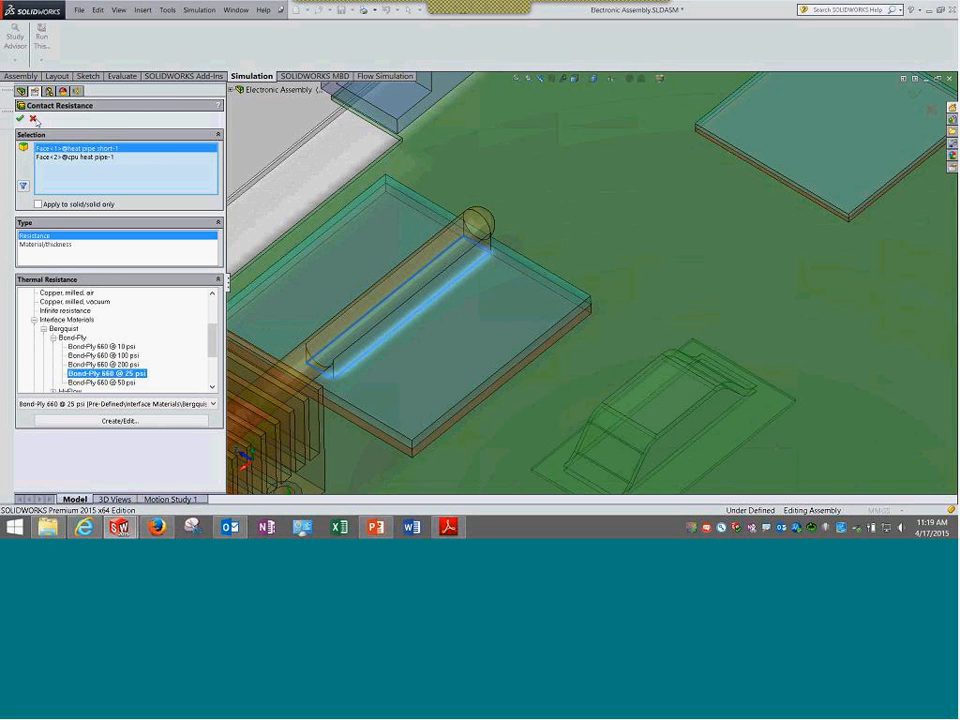
{"action": "left_click", "coordinate": [34, 119]}
{"action": "left_click", "coordinate": [30, 242]}
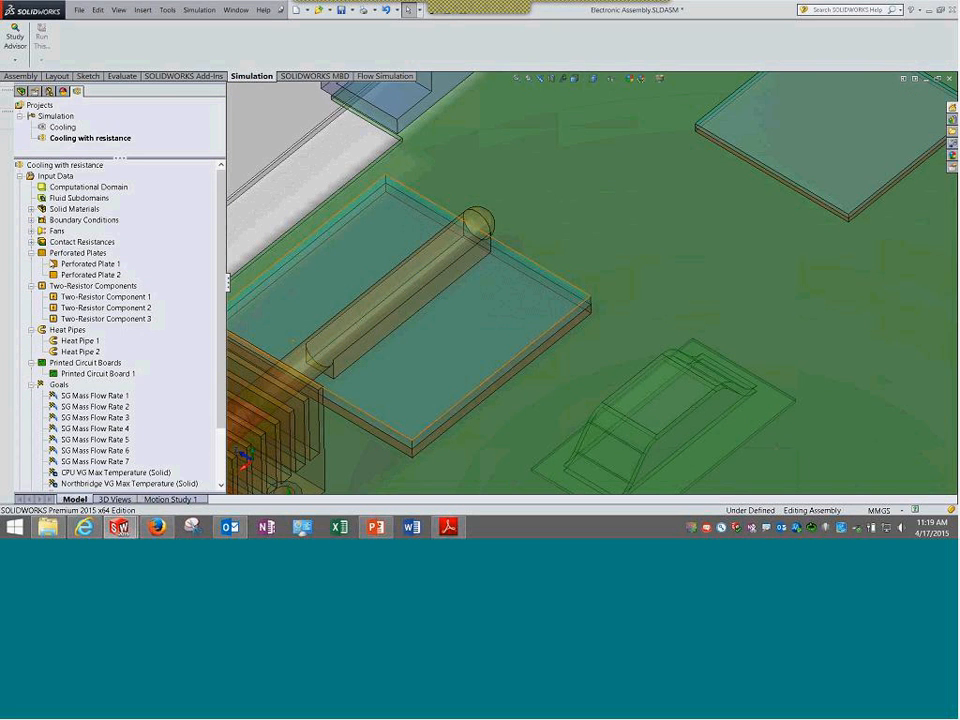
Select Perforated Plate 1 to look at its available options, dismiss them, and collapse the perforated plates
{"action": "left_click", "coordinate": [64, 264]}
{"action": "right_click", "coordinate": [65, 265]}
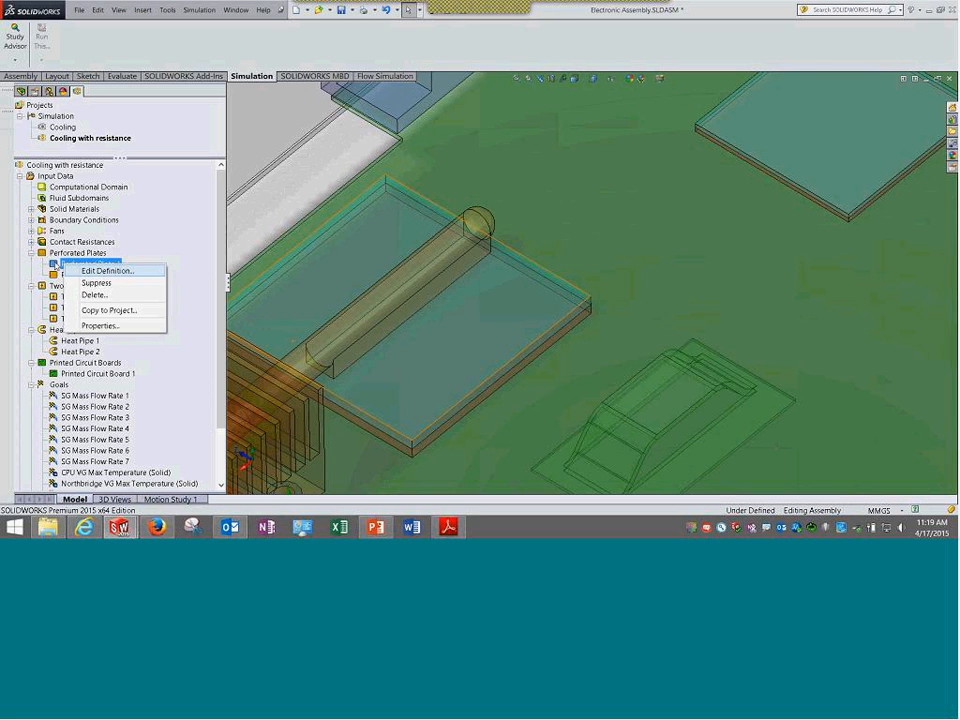
{"action": "key", "text": "Escape"}
{"action": "left_click", "coordinate": [30, 253]}
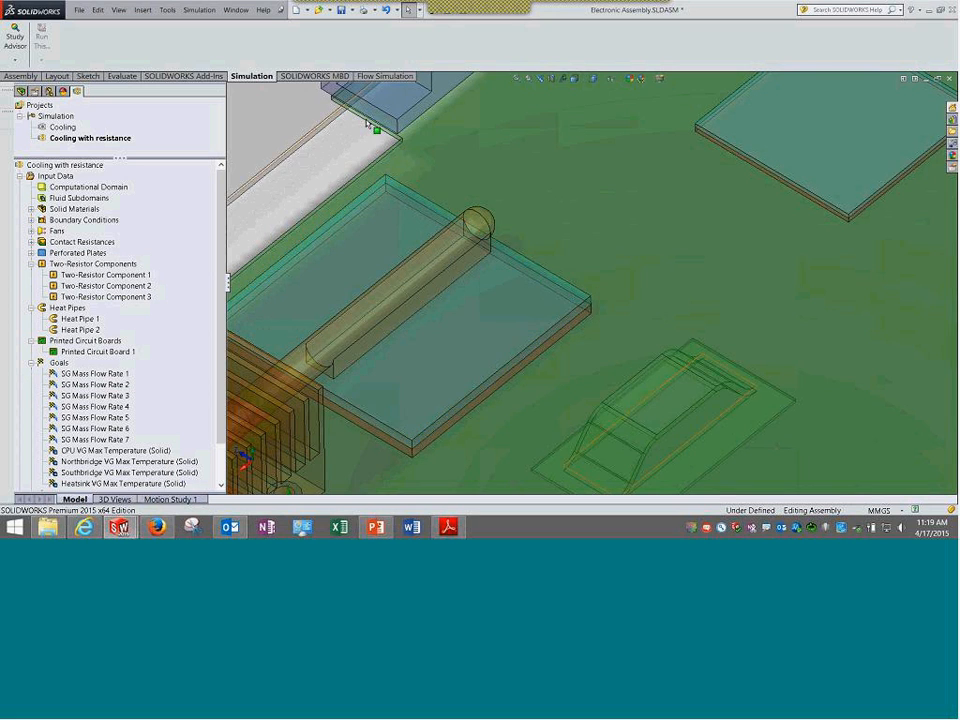
Open the Two-Resistor Component 1 definition and review its predefined component list and heat generation rate
{"action": "left_click", "coordinate": [516, 78]}
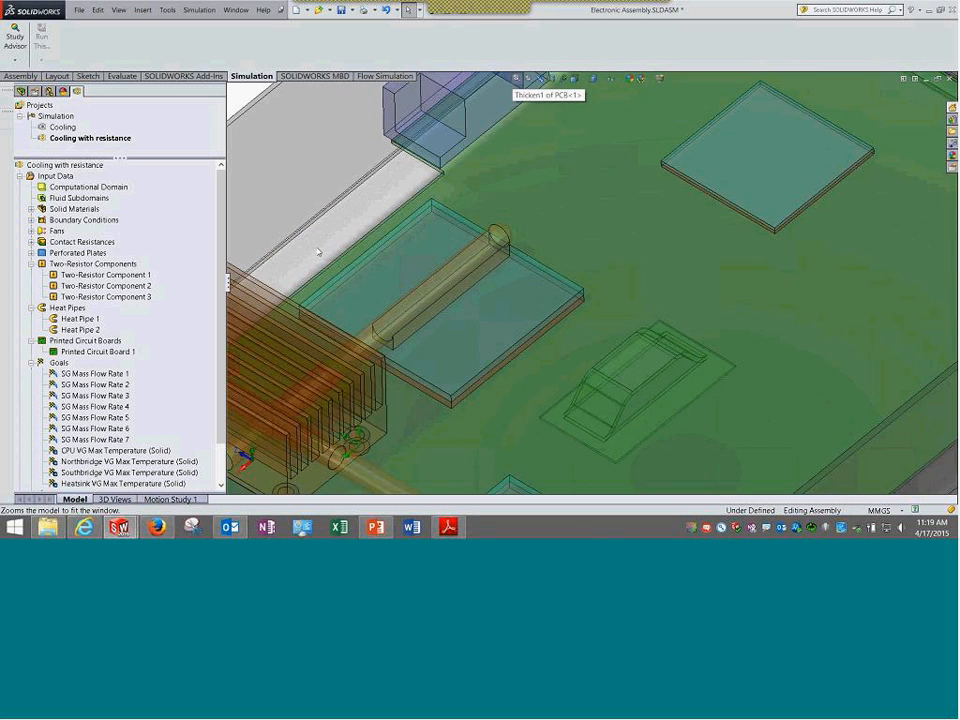
{"action": "left_click", "coordinate": [138, 278]}
{"action": "right_click", "coordinate": [138, 279]}
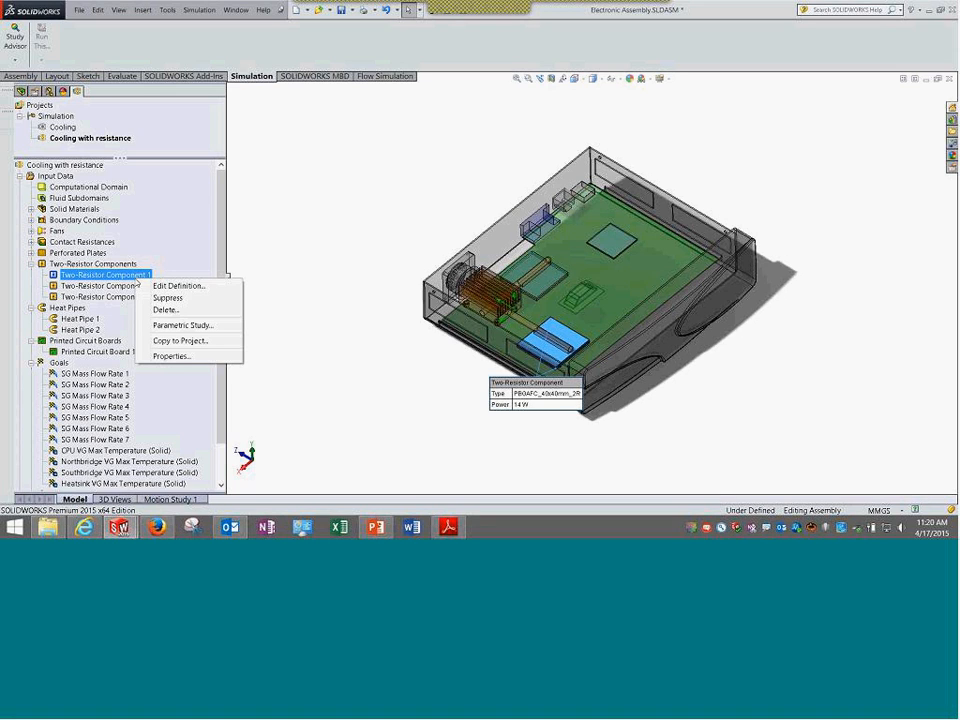
{"action": "left_click", "coordinate": [160, 286]}
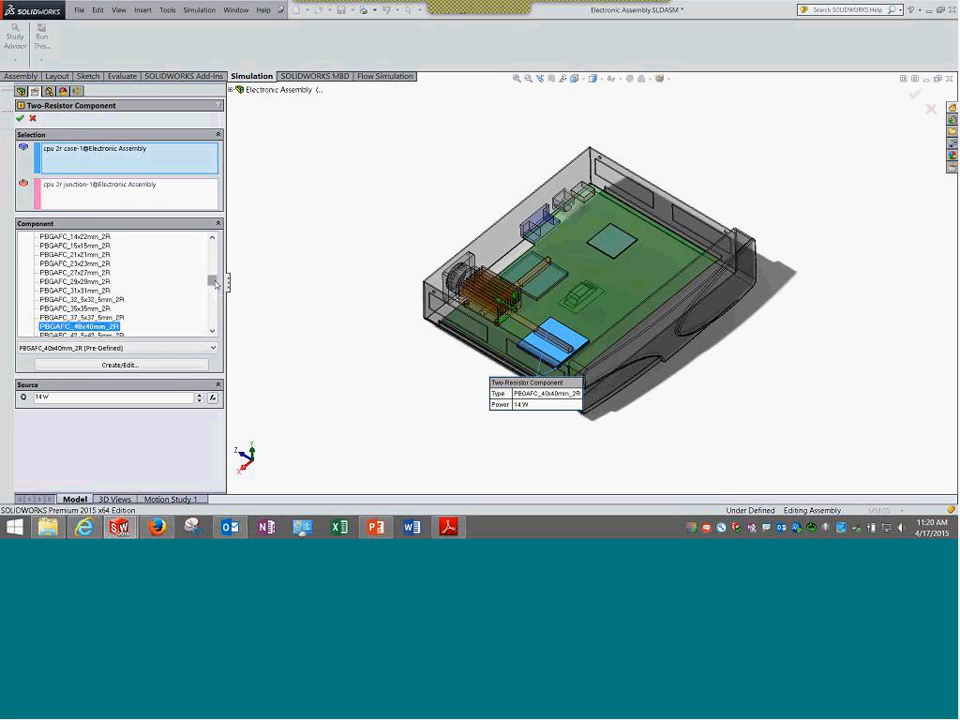
{"action": "mouse_move", "coordinate": [215, 285]}
{"action": "left_mouse_down"}
{"action": "mouse_move", "coordinate": [215, 245]}
{"action": "mouse_move", "coordinate": [221, 318]}
{"action": "mouse_move", "coordinate": [223, 289]}
{"action": "left_mouse_up"}
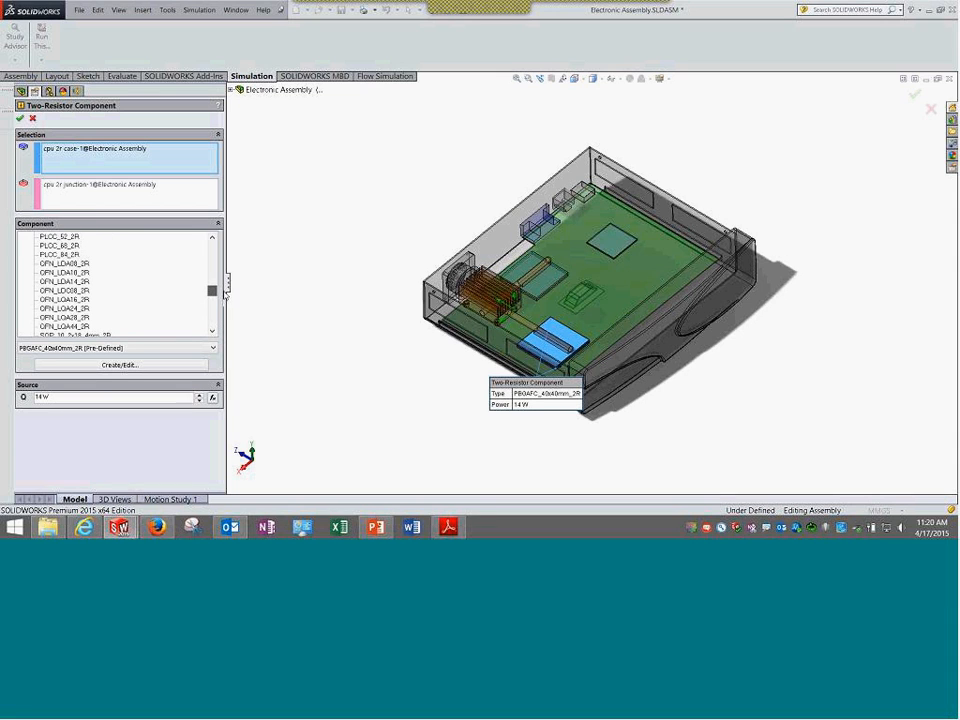
{"action": "left_click_drag", "start_coordinate": [69, 398], "coordinate": [17, 402]}
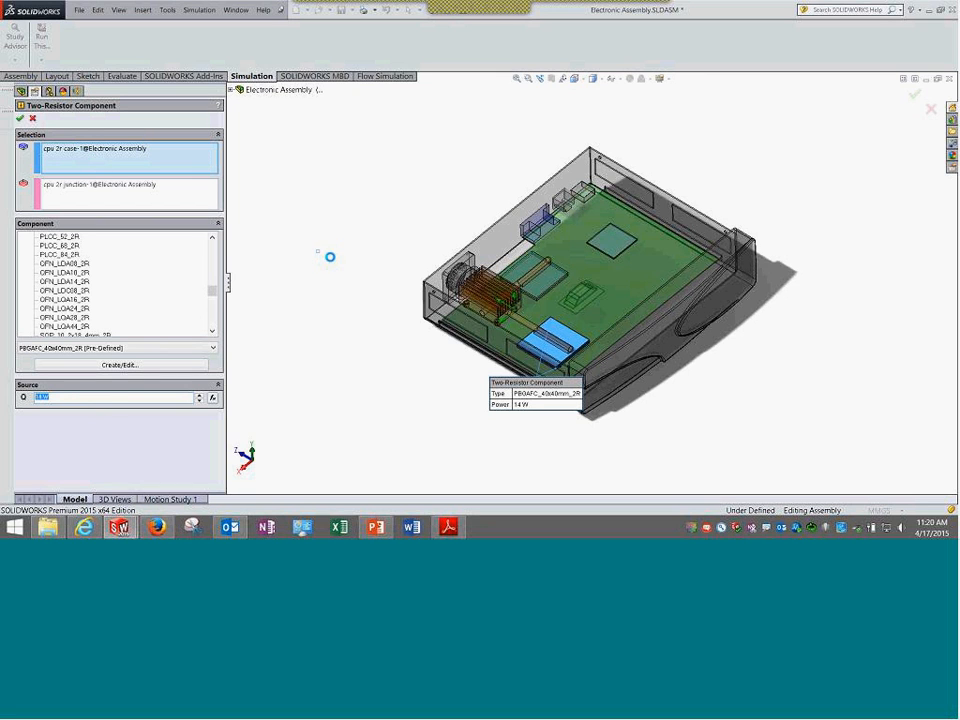
Examine the CPU chip up close, highlighting the case body and junction body of Two-Resistor Component 1 in turn
{"action": "scroll", "coordinate": [560, 355], "scroll_direction": "down", "scroll_amount": 1}
{"action": "scroll", "coordinate": [560, 355], "scroll_direction": "down", "scroll_amount": 3}
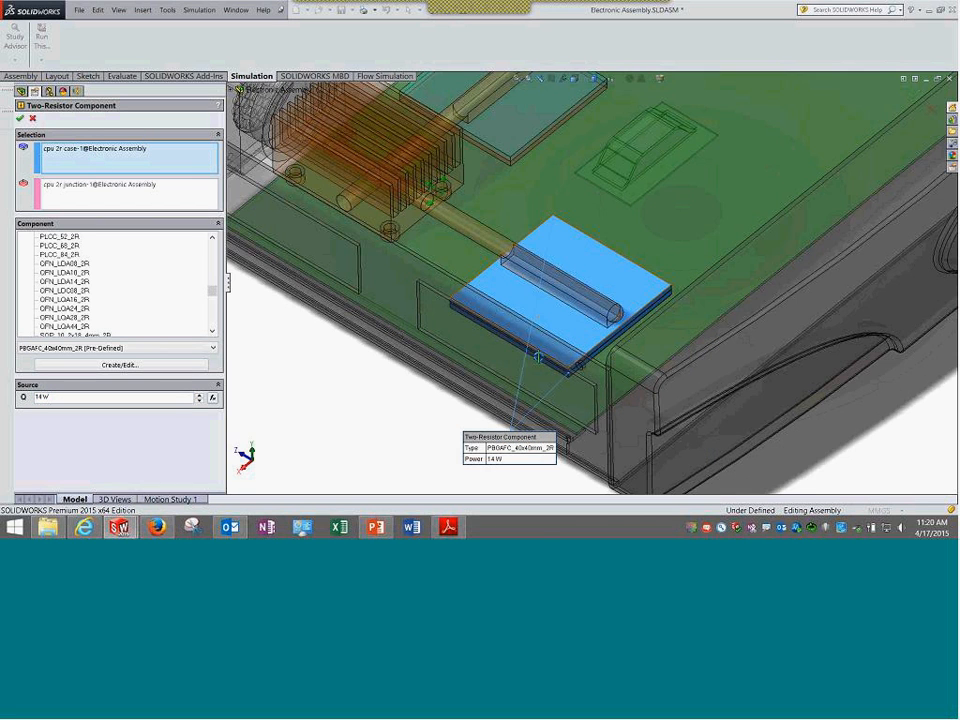
{"action": "scroll", "coordinate": [540, 354], "scroll_direction": "down", "scroll_amount": 3}
{"action": "middle_click_drag", "start_coordinate": [543, 352], "coordinate": [550, 339]}
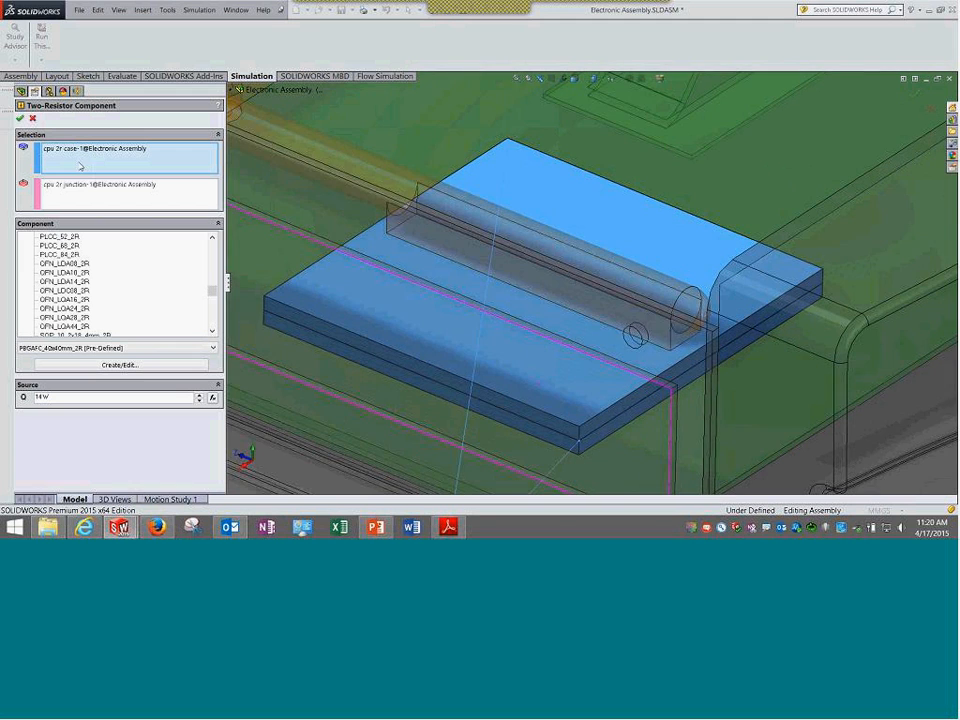
{"action": "left_click", "coordinate": [66, 163]}
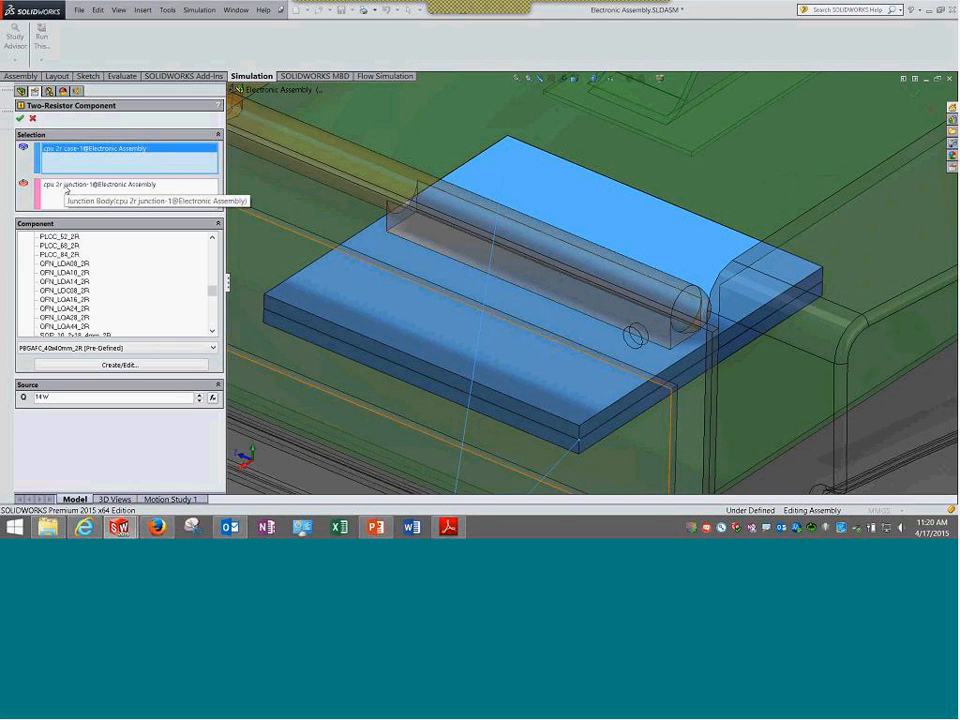
{"action": "left_click", "coordinate": [66, 188]}
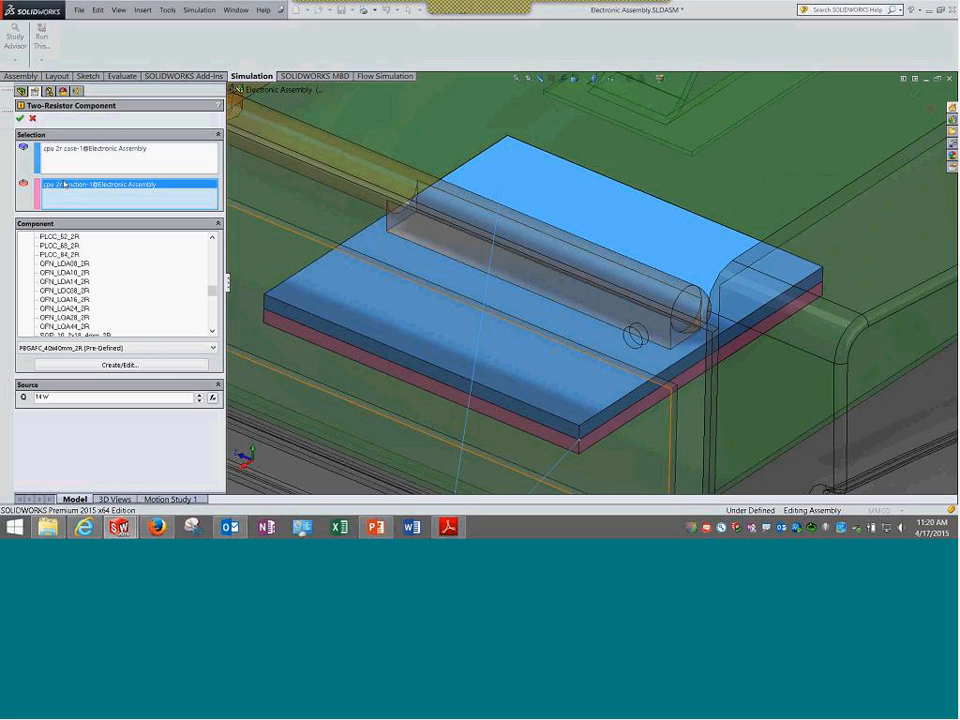
{"action": "left_click", "coordinate": [71, 152]}
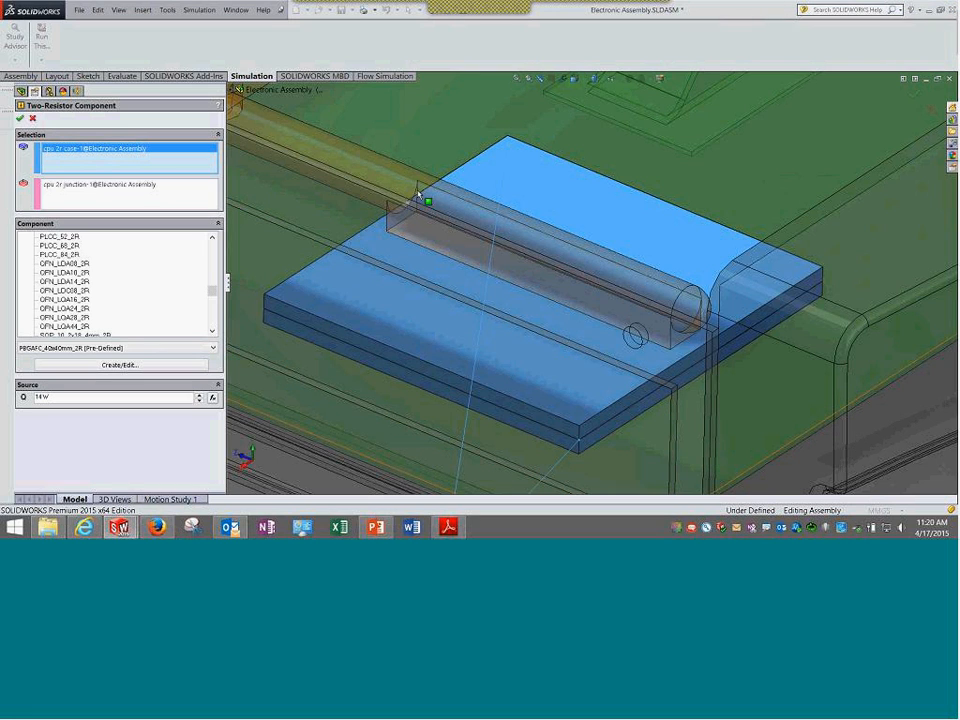
{"action": "left_click", "coordinate": [120, 184]}
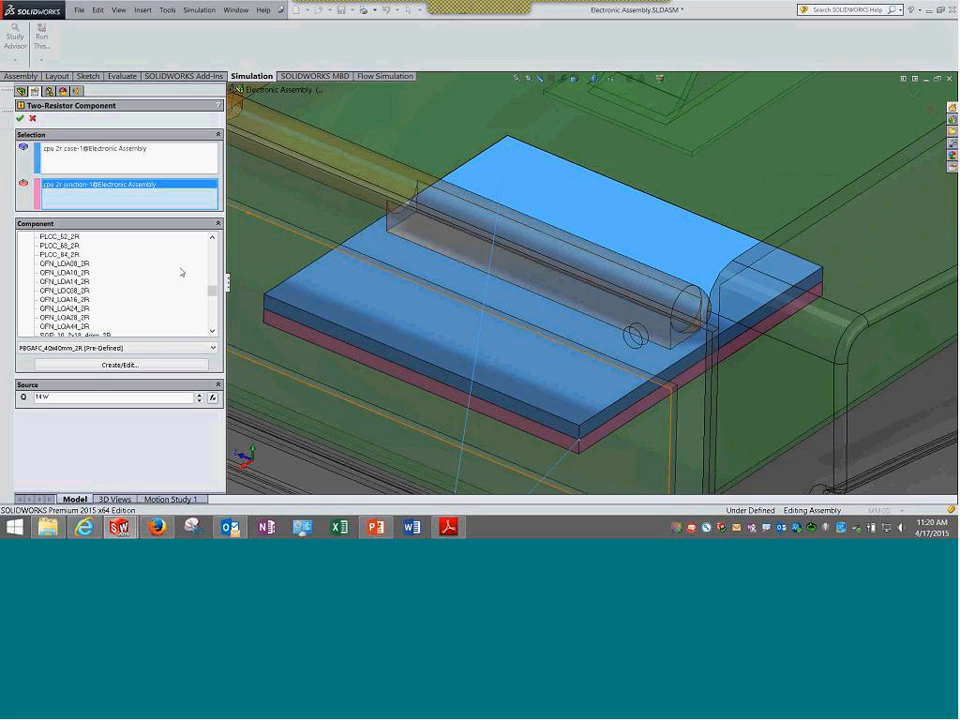
Look through the whole predefined component list from start to end and check the source's heat generation rate
{"action": "left_click_drag", "start_coordinate": [210, 294], "coordinate": [212, 247]}
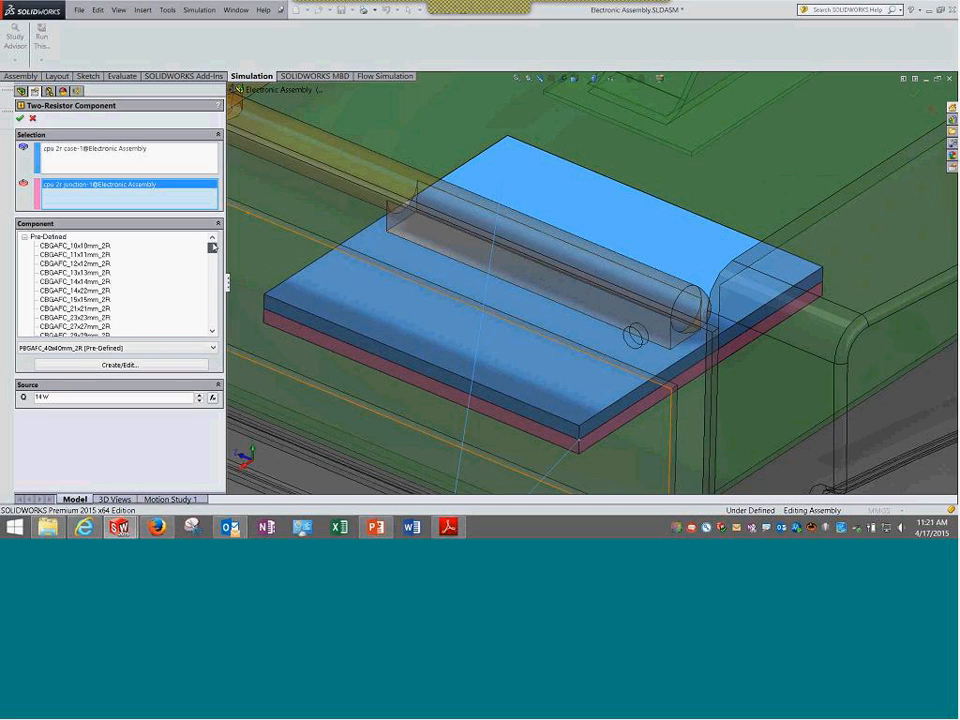
{"action": "left_click_drag", "start_coordinate": [212, 247], "coordinate": [216, 335]}
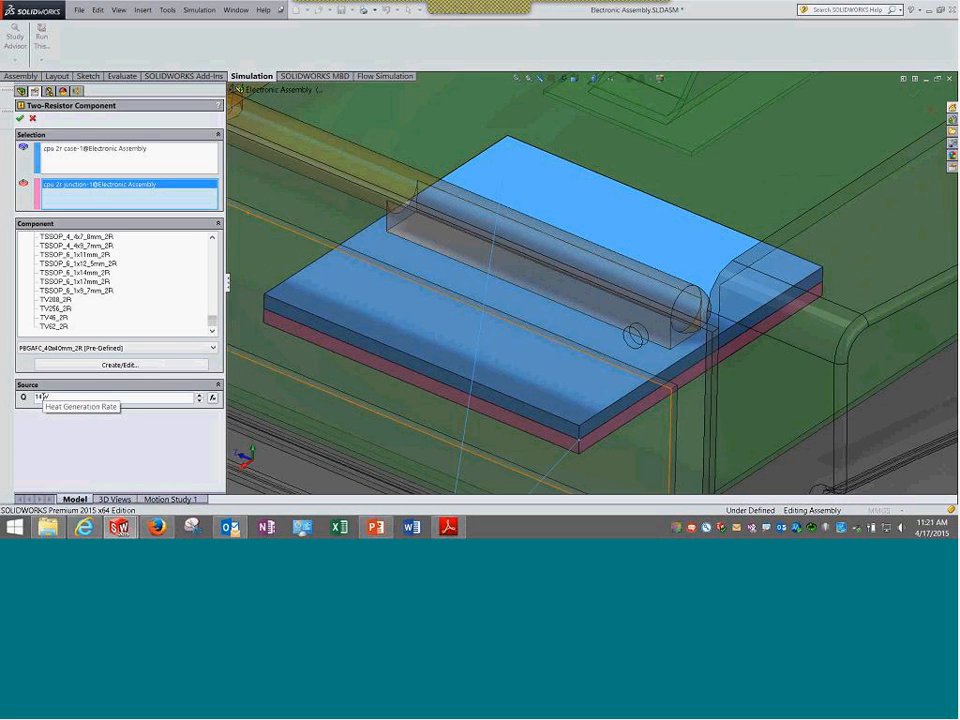
{"action": "left_click_drag", "start_coordinate": [44, 397], "coordinate": [13, 403]}
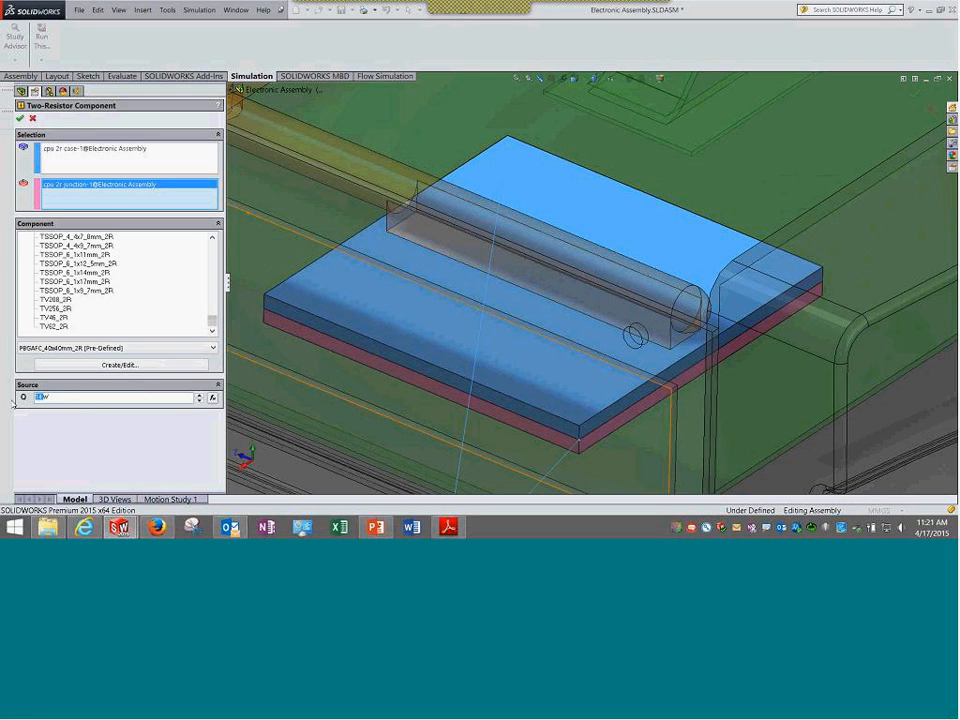
Open the help on creating a two-resistor component, enlarge it, and consult the linked Two-Resistor Component - Overview topic
{"action": "left_click", "coordinate": [218, 106]}
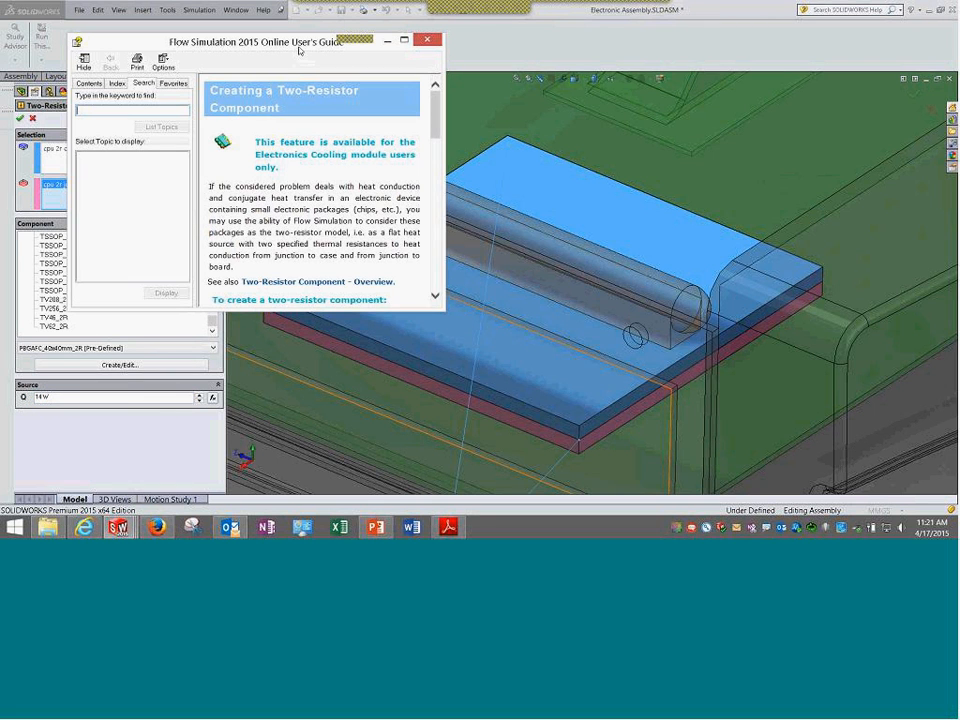
{"action": "double_click", "coordinate": [298, 50]}
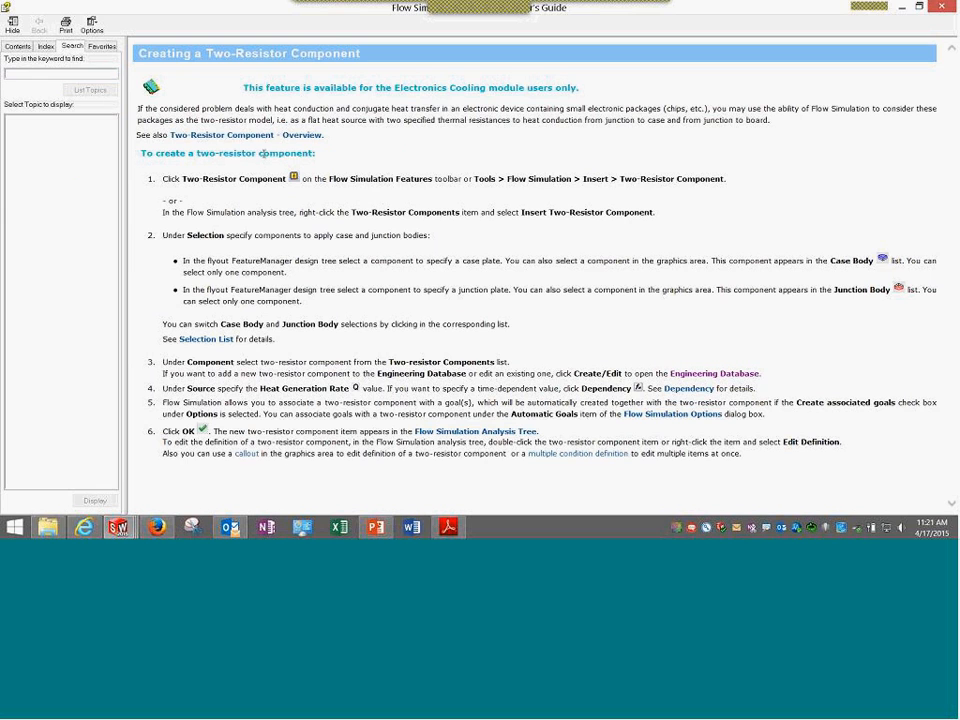
{"action": "left_click", "coordinate": [261, 135]}
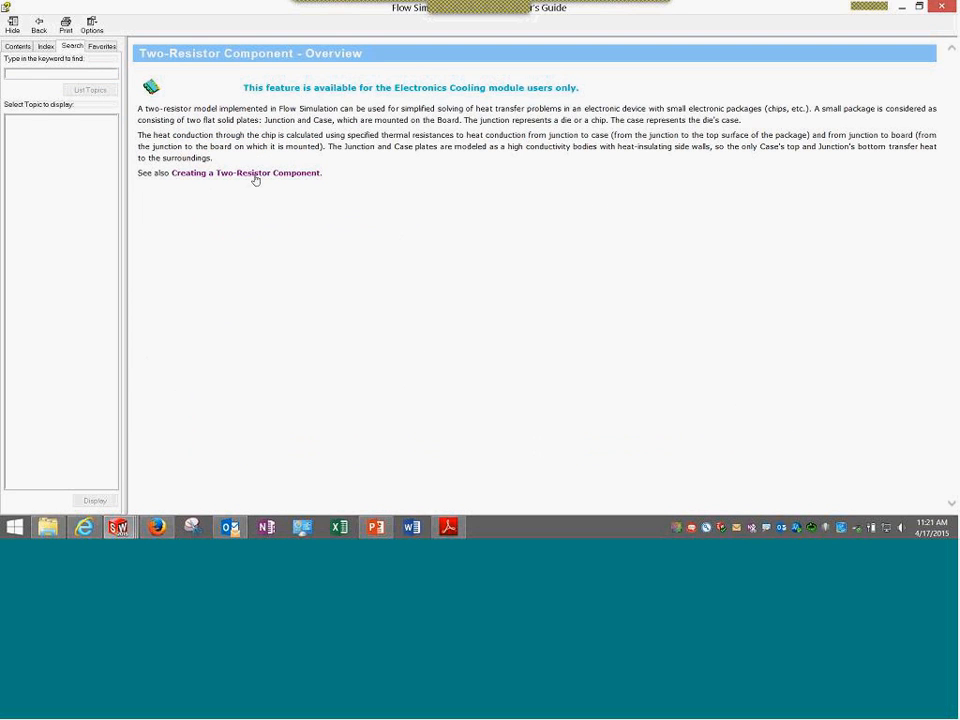
{"action": "left_click", "coordinate": [255, 175]}
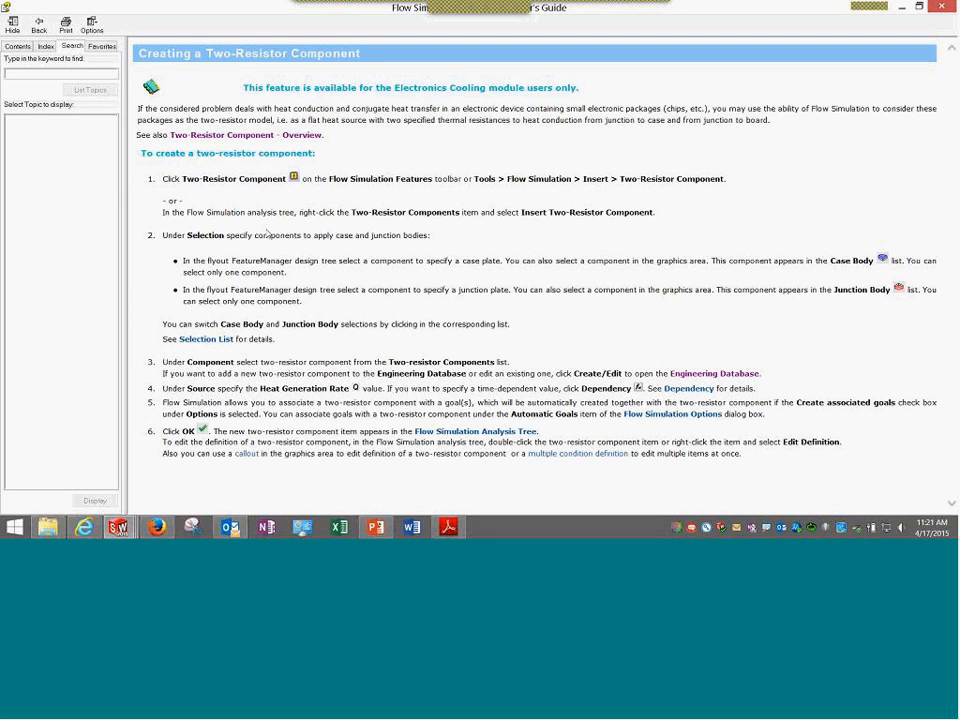
{"action": "left_click", "coordinate": [242, 136]}
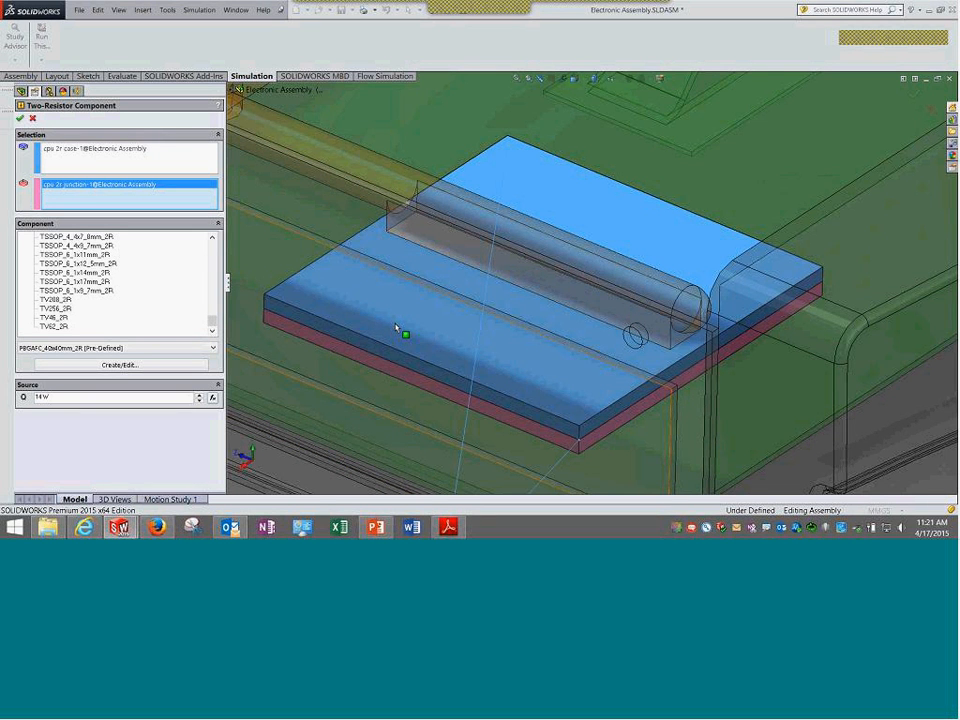
Inspect the CPU chip again, browse the predefined two-resistor packages once more, and close the definition without changes
{"action": "scroll", "coordinate": [395, 327], "scroll_direction": "up", "scroll_amount": 1}
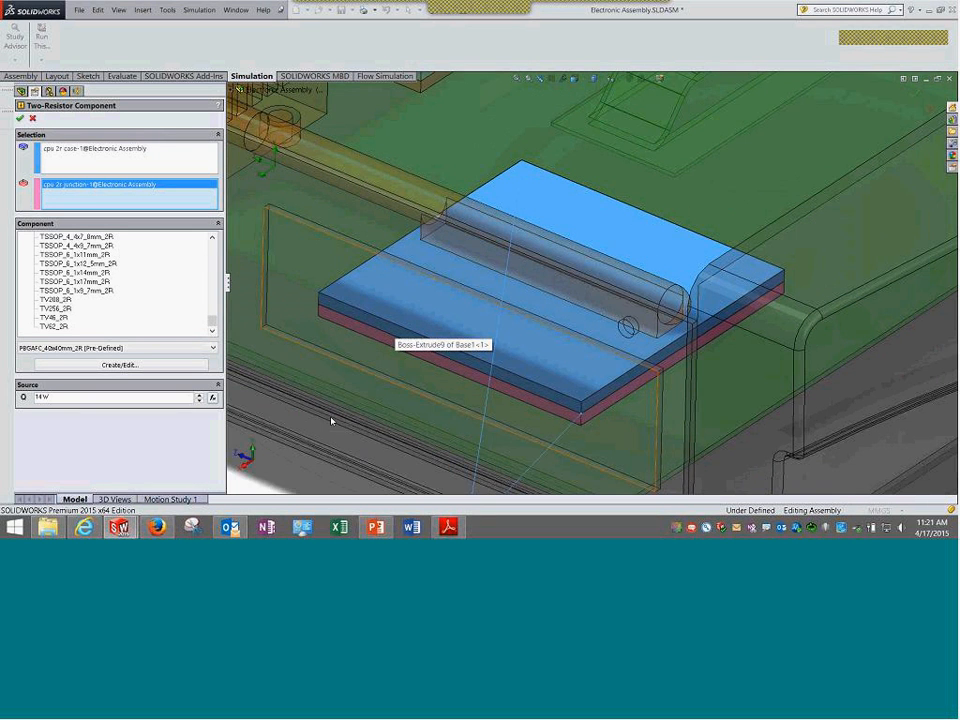
{"action": "scroll", "coordinate": [596, 283], "scroll_direction": "up", "scroll_amount": 3}
{"action": "scroll", "coordinate": [598, 283], "scroll_direction": "down", "scroll_amount": 1}
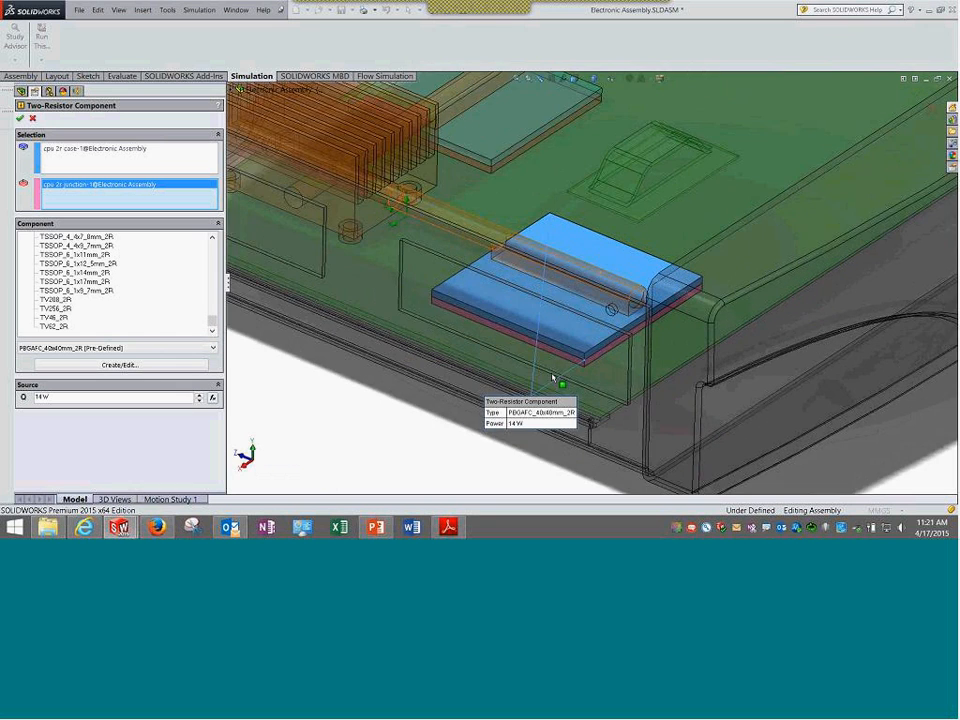
{"action": "scroll", "coordinate": [552, 378], "scroll_direction": "down", "scroll_amount": 2}
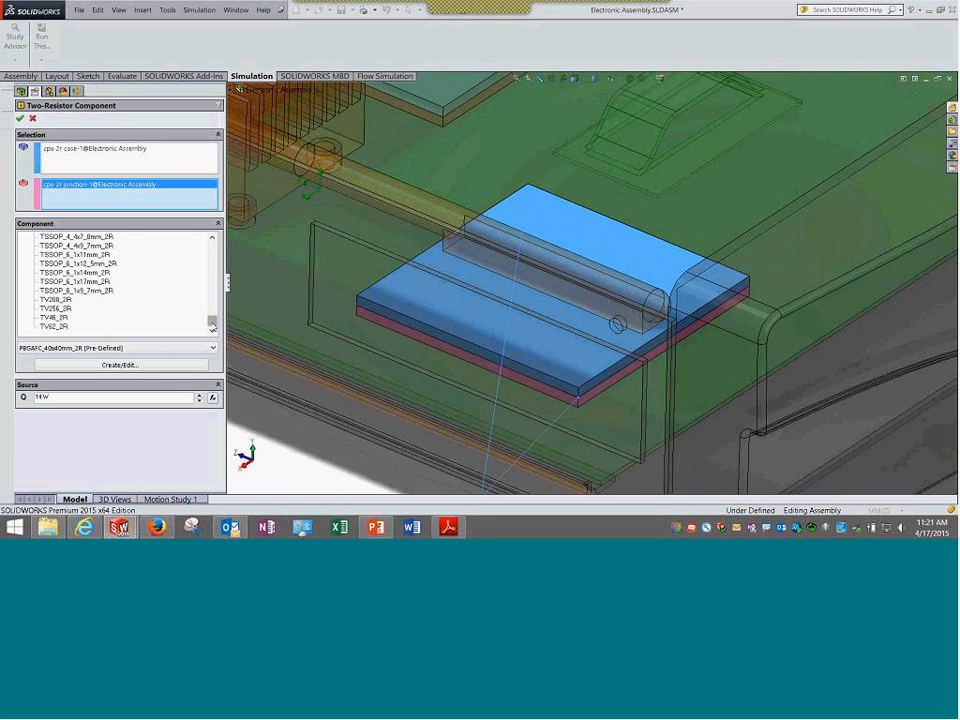
{"action": "left_click_drag", "start_coordinate": [212, 322], "coordinate": [211, 246]}
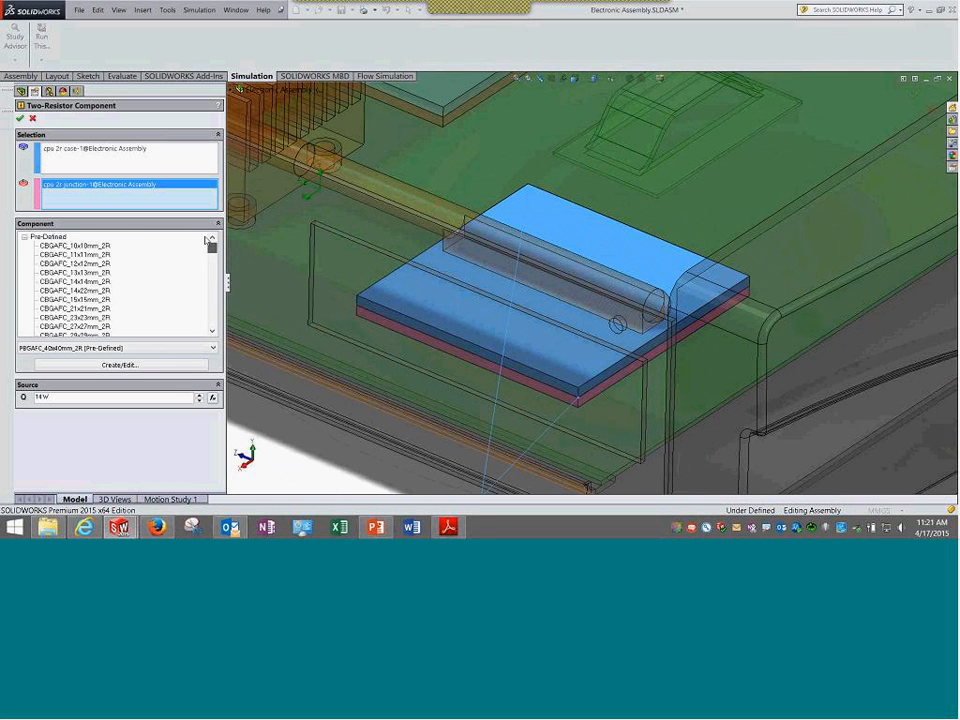
{"action": "left_click", "coordinate": [25, 238]}
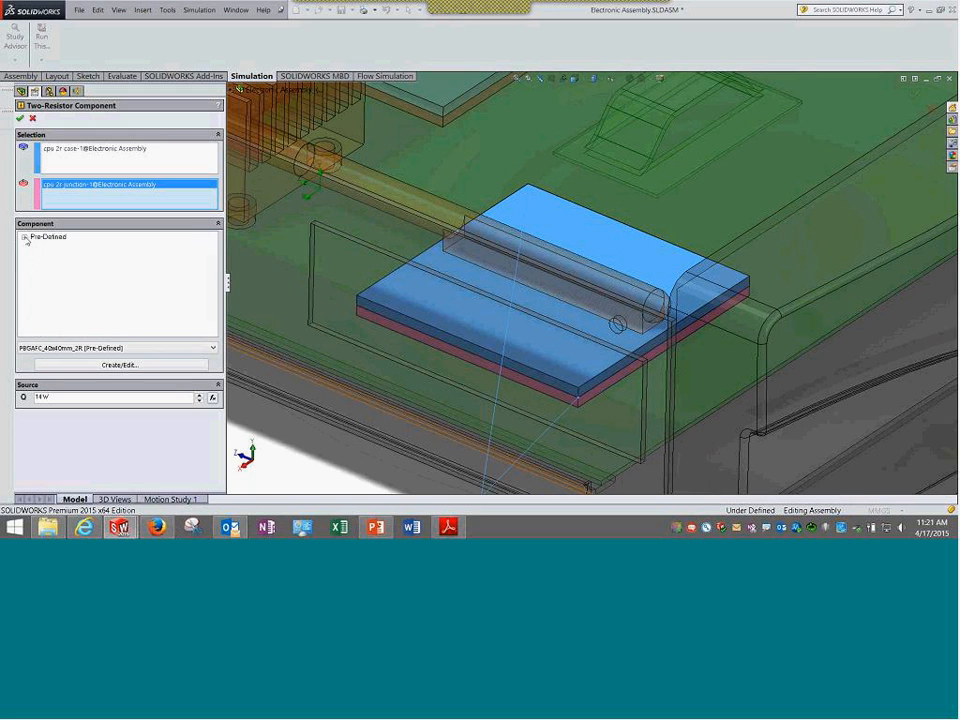
{"action": "left_click", "coordinate": [25, 238]}
{"action": "scroll", "coordinate": [46, 243], "scroll_direction": "down", "scroll_amount": 5}
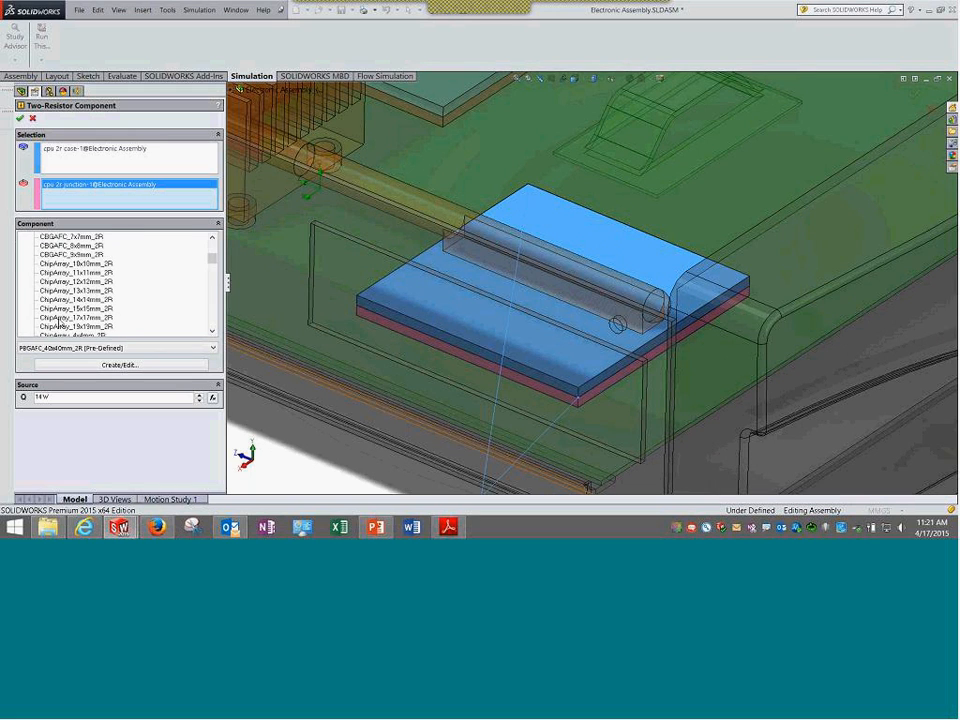
{"action": "scroll", "coordinate": [62, 326], "scroll_direction": "down", "scroll_amount": 10}
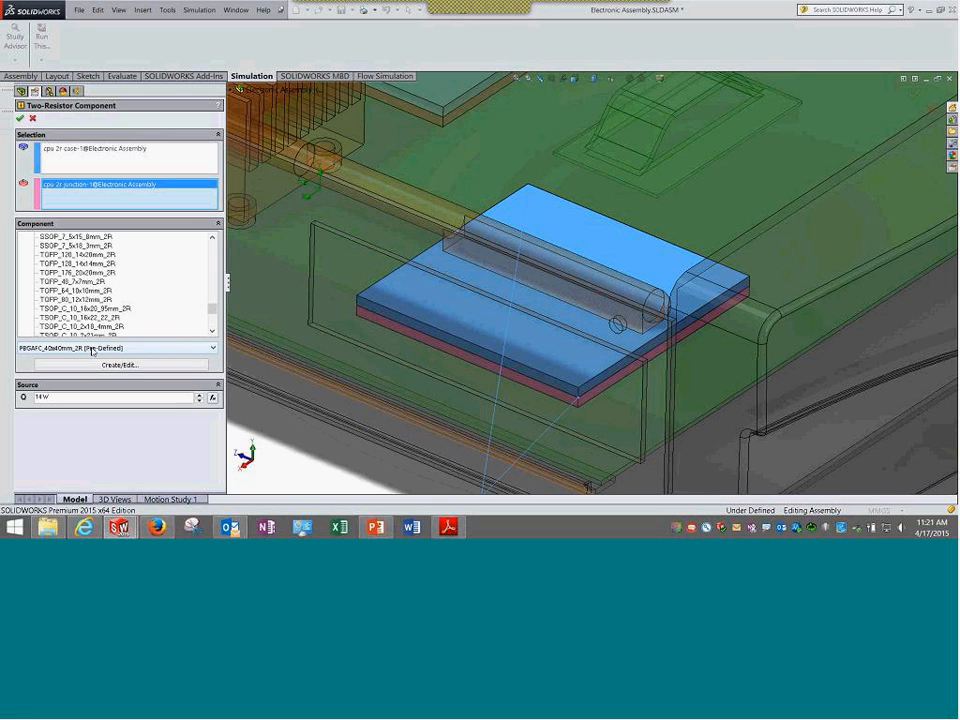
{"action": "left_click", "coordinate": [33, 119]}
Select Two-Resistor Components 2 and 3 to locate them, clear the selection, and bring the whole enclosure into view
{"action": "left_click", "coordinate": [83, 286]}
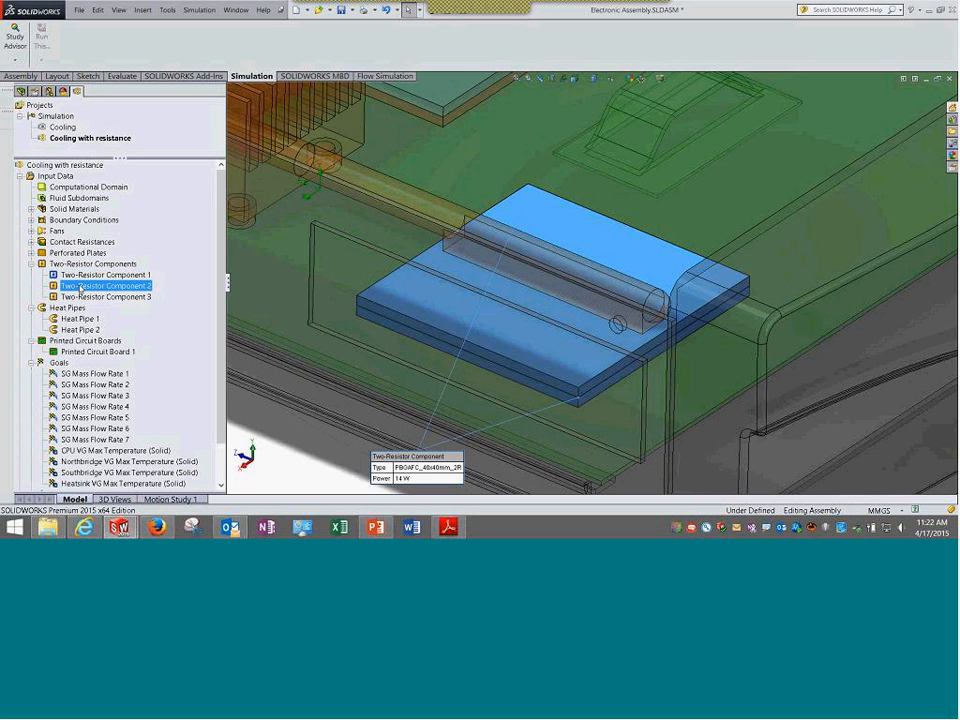
{"action": "left_click", "coordinate": [82, 297]}
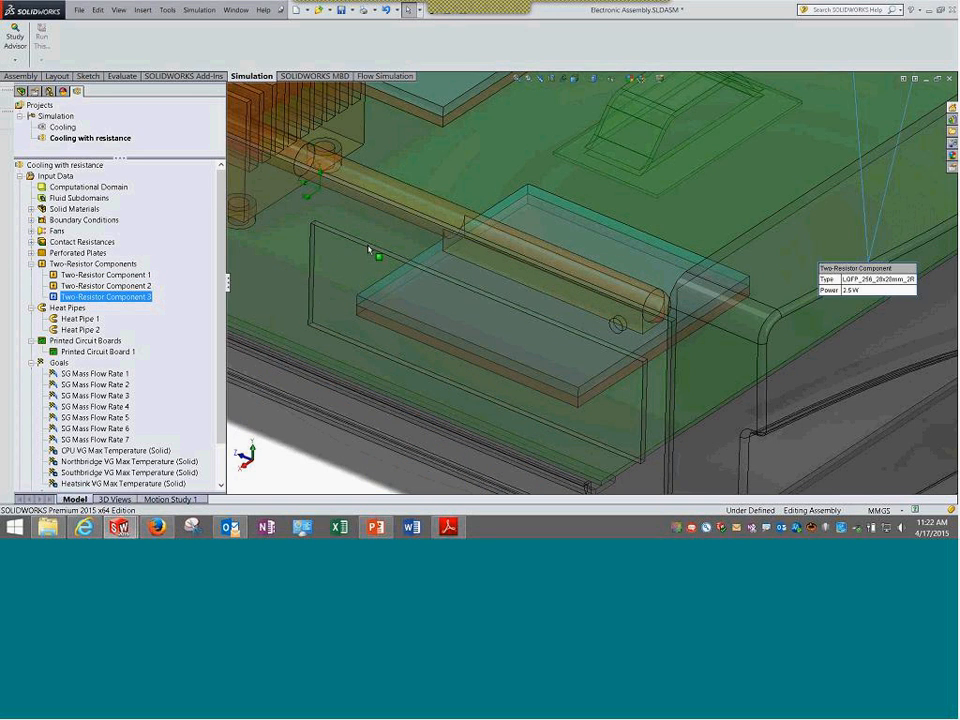
{"action": "left_click", "coordinate": [319, 470]}
{"action": "scroll", "coordinate": [332, 418], "scroll_direction": "up", "scroll_amount": 8}
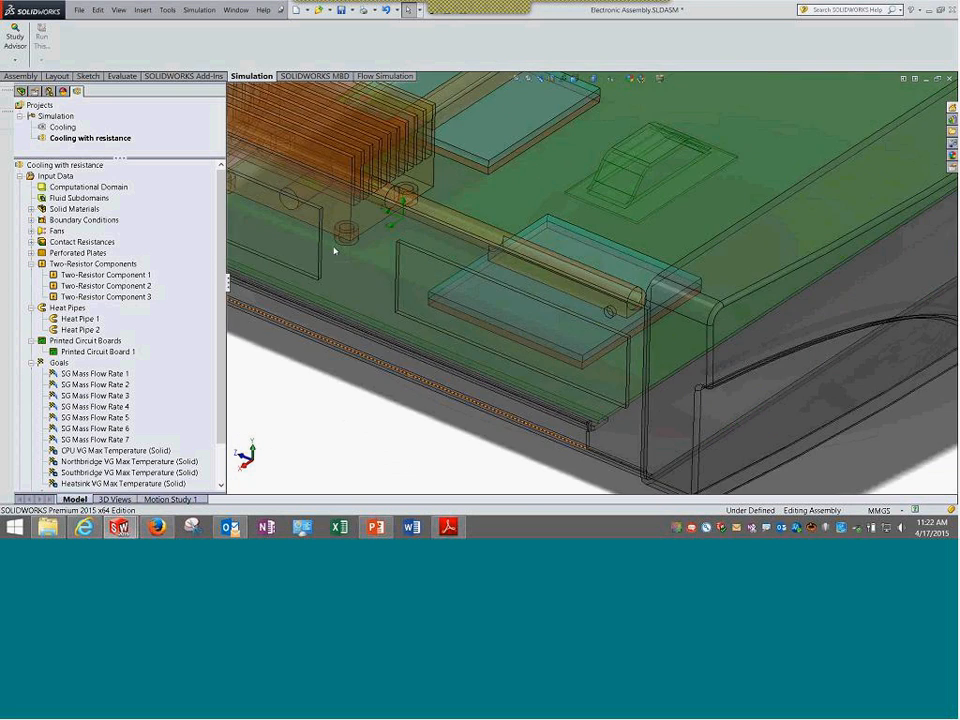
{"action": "scroll", "coordinate": [618, 218], "scroll_direction": "down", "scroll_amount": 2}
Highlight each of the three two-resistor components on the board to compare type and power, and collapse their group
{"action": "left_click", "coordinate": [131, 277]}
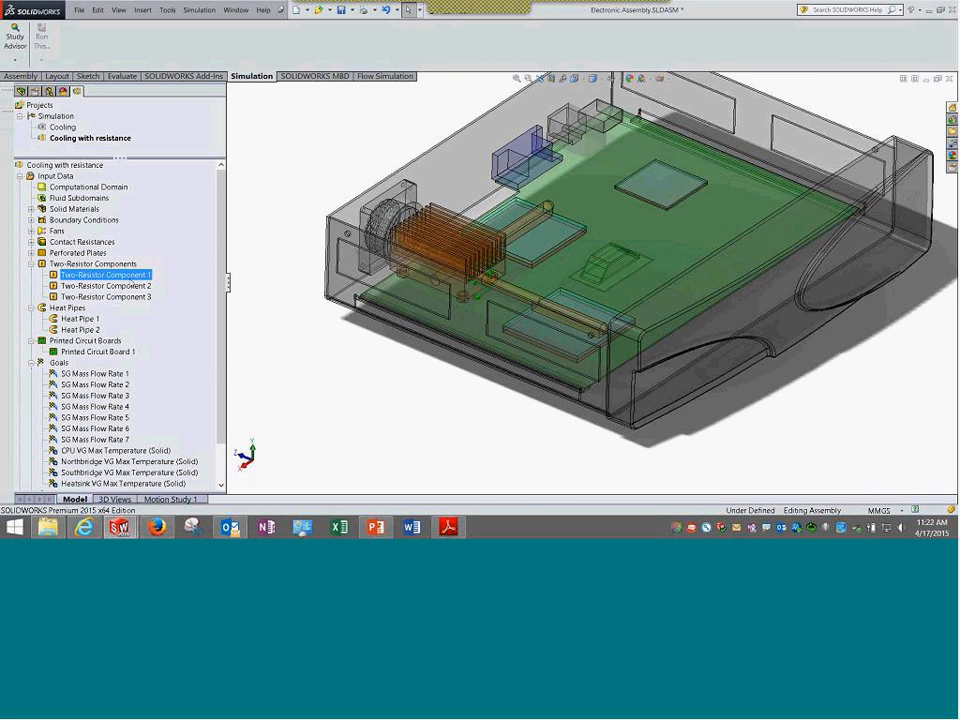
{"action": "left_click", "coordinate": [130, 287]}
{"action": "left_click", "coordinate": [128, 298]}
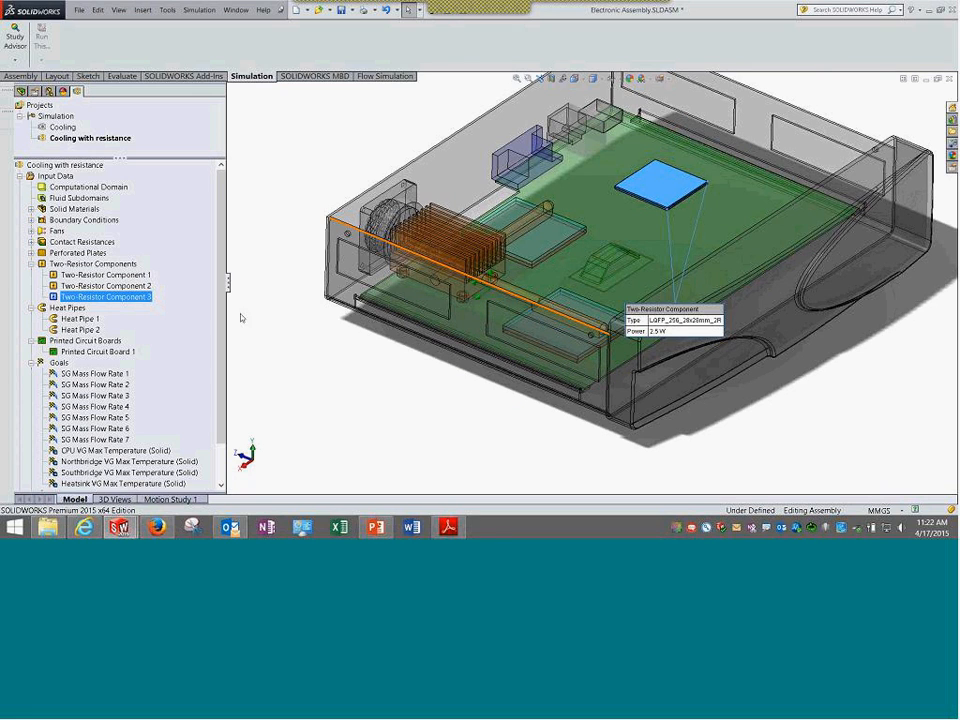
{"action": "left_click", "coordinate": [128, 287]}
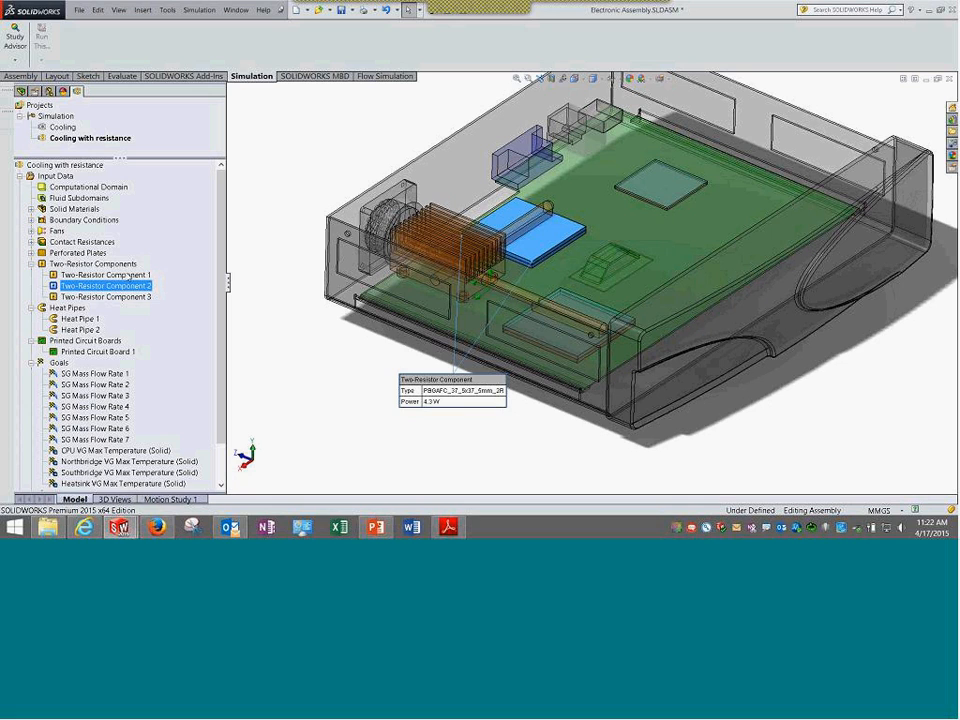
{"action": "left_click", "coordinate": [105, 275]}
{"action": "left_click", "coordinate": [298, 367]}
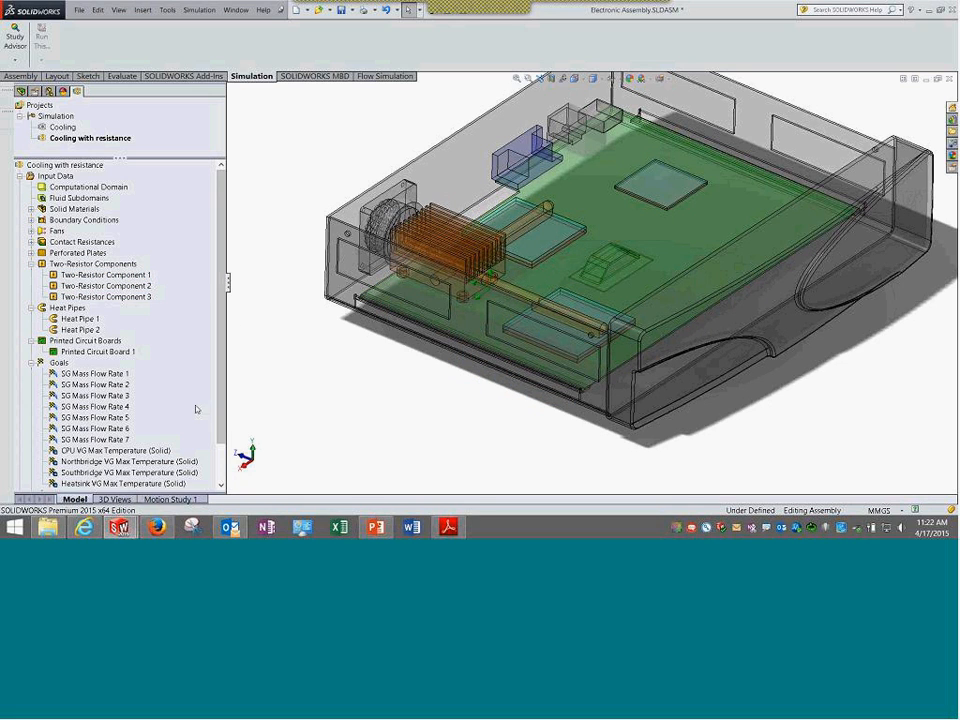
{"action": "left_click", "coordinate": [31, 264]}
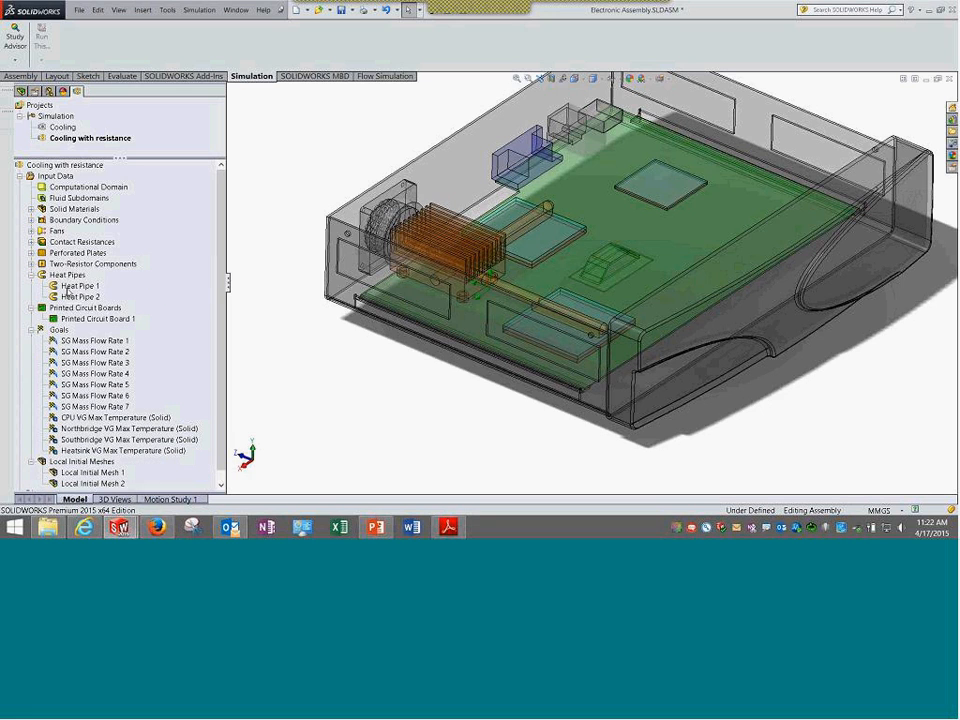
Open the definition of Heat Pipe 1 and examine its heat input face and both heat output faces on the CPU heat pipe
{"action": "left_click", "coordinate": [84, 286]}
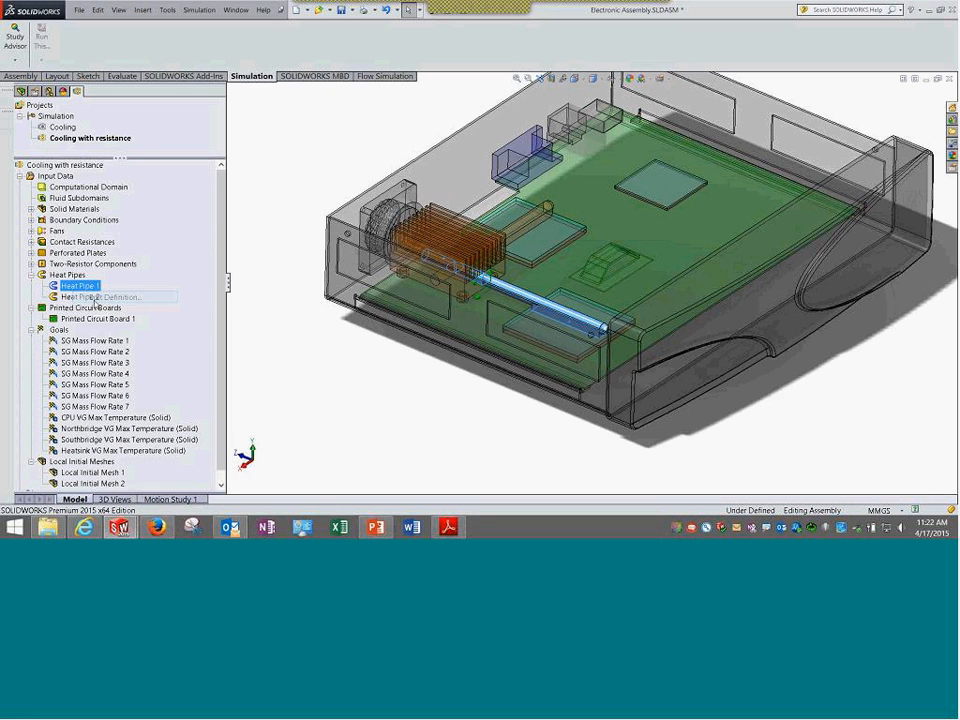
{"action": "left_click", "coordinate": [100, 297]}
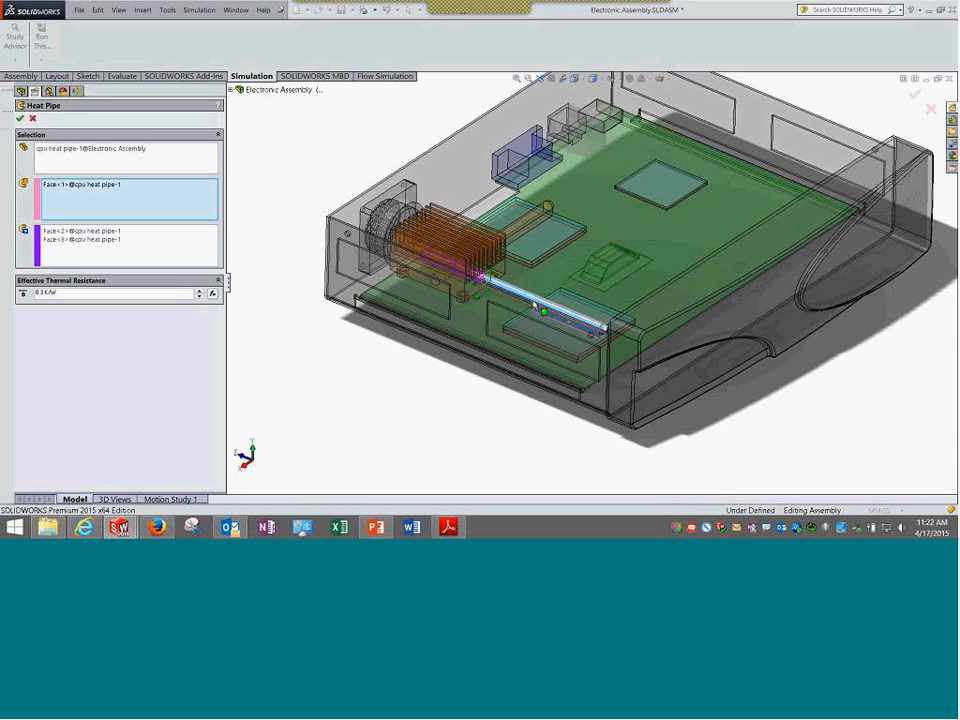
{"action": "scroll", "coordinate": [535, 305], "scroll_direction": "down", "scroll_amount": 2}
{"action": "scroll", "coordinate": [551, 318], "scroll_direction": "down", "scroll_amount": 2}
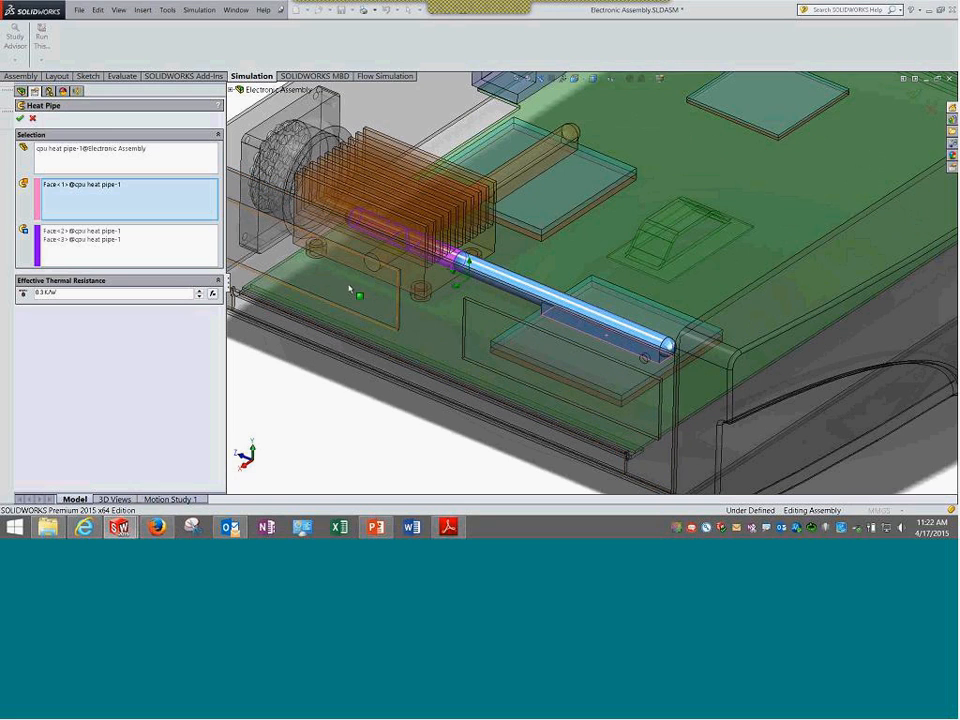
{"action": "left_click", "coordinate": [56, 188]}
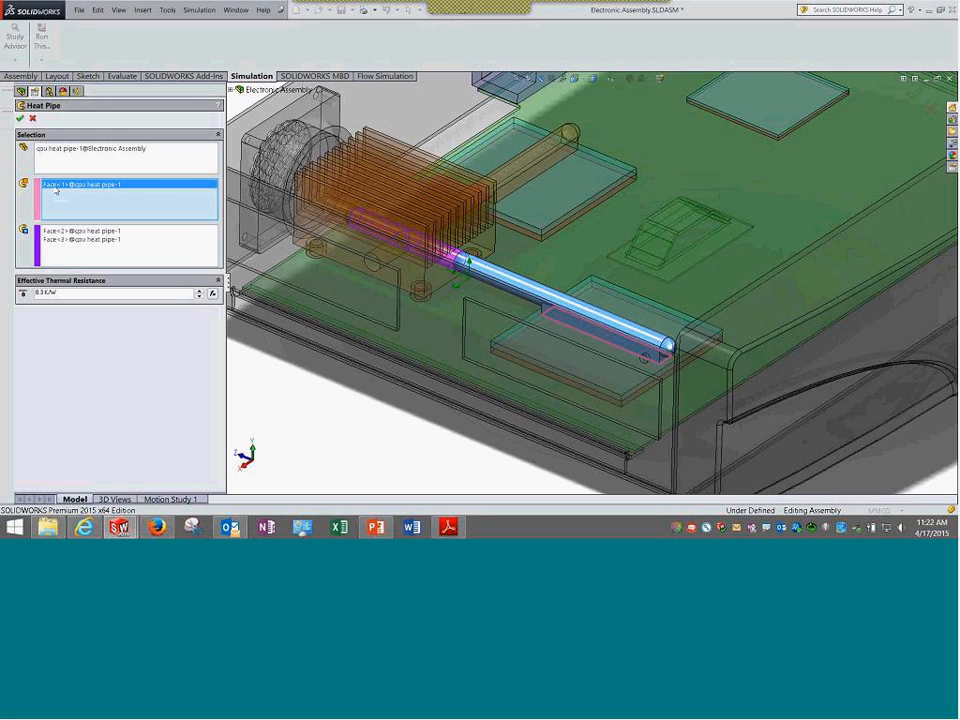
{"action": "left_click", "coordinate": [62, 234]}
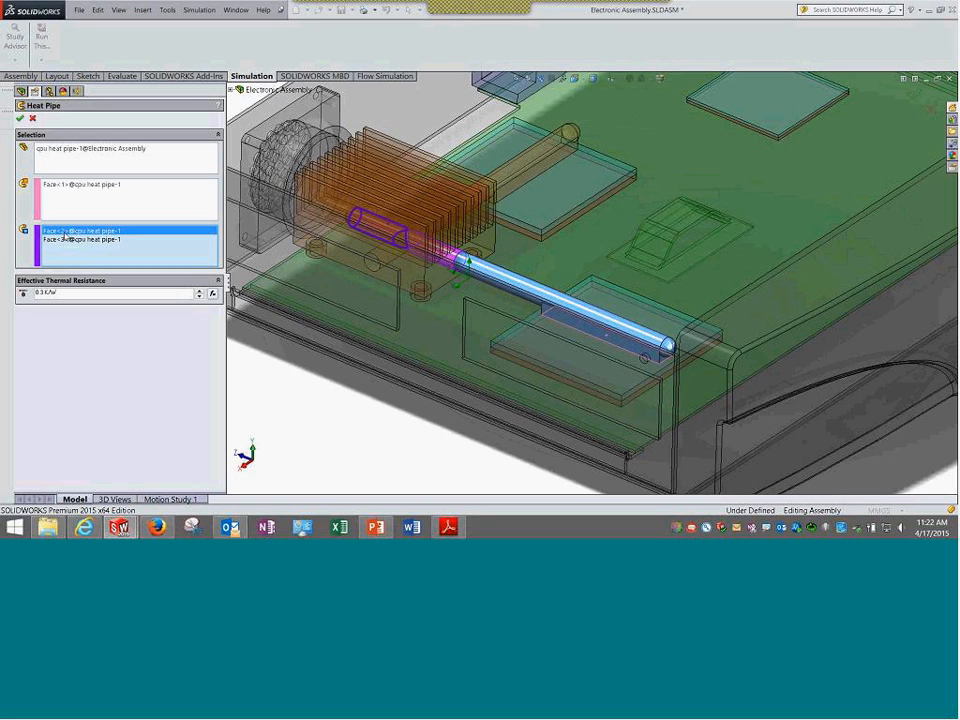
{"action": "left_click", "coordinate": [63, 241]}
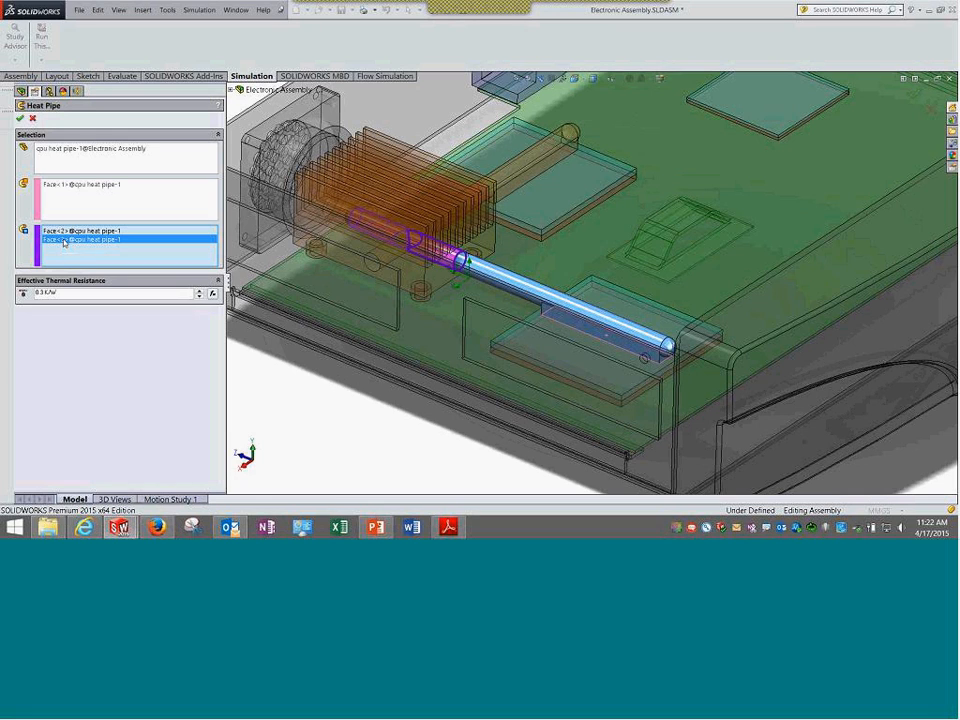
Inspect Heat Pipe 1's effective thermal resistance and assigned component, and close the definition without changes
{"action": "double_click", "coordinate": [70, 293]}
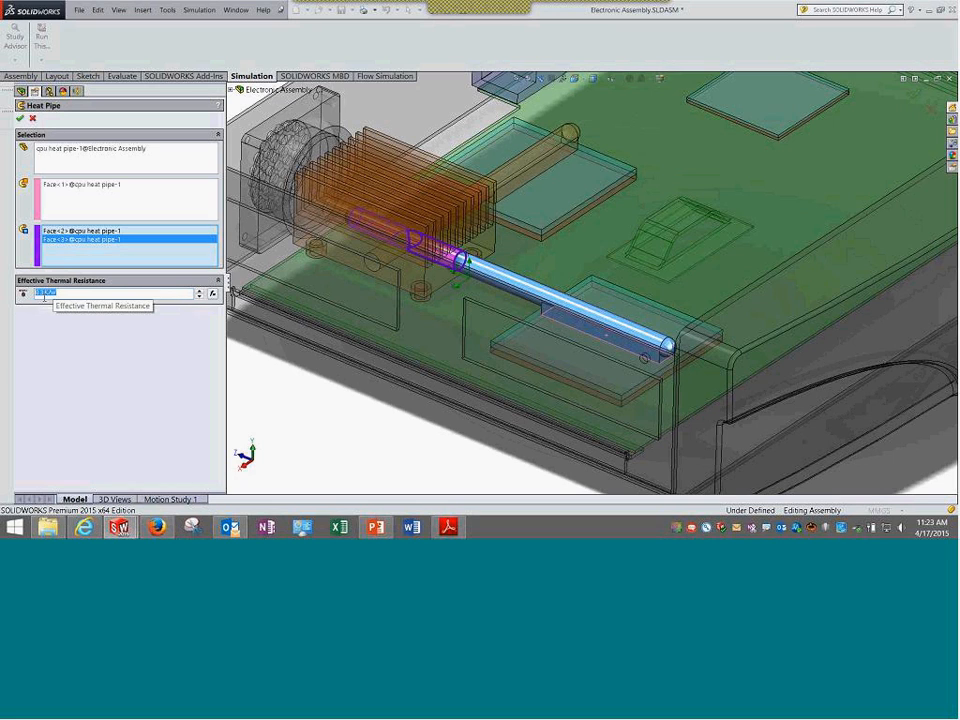
{"action": "left_click_drag", "start_coordinate": [44, 294], "coordinate": [14, 292]}
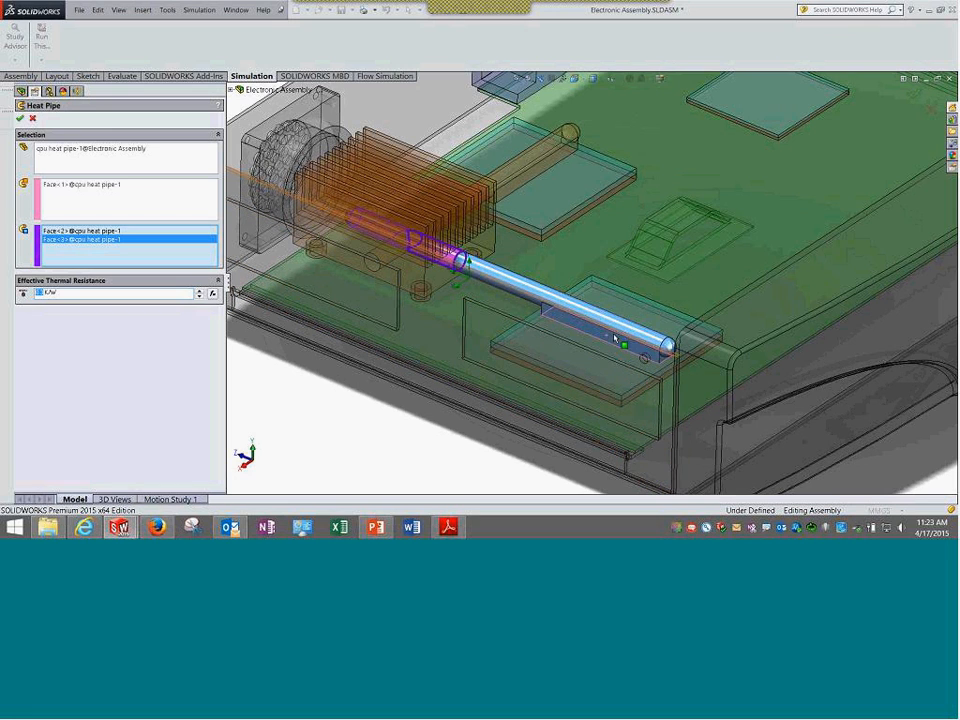
{"action": "left_click", "coordinate": [58, 153]}
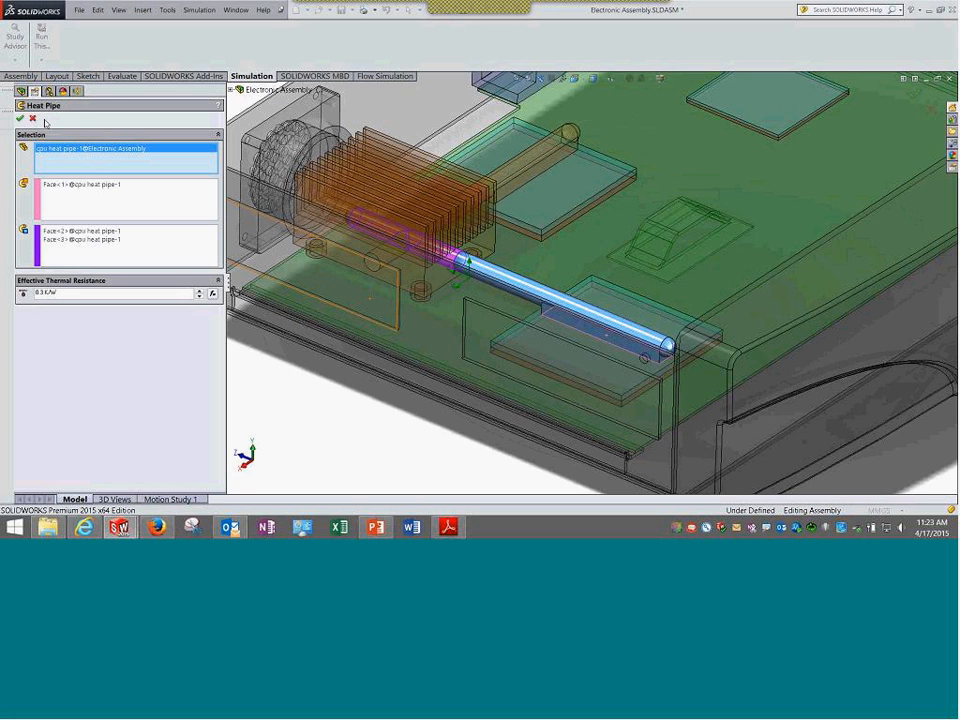
{"action": "key", "text": "Escape"}
Highlight Heat Pipe 1 and Heat Pipe 2 in the model to locate them, and collapse the heat pipes group
{"action": "left_click", "coordinate": [86, 297]}
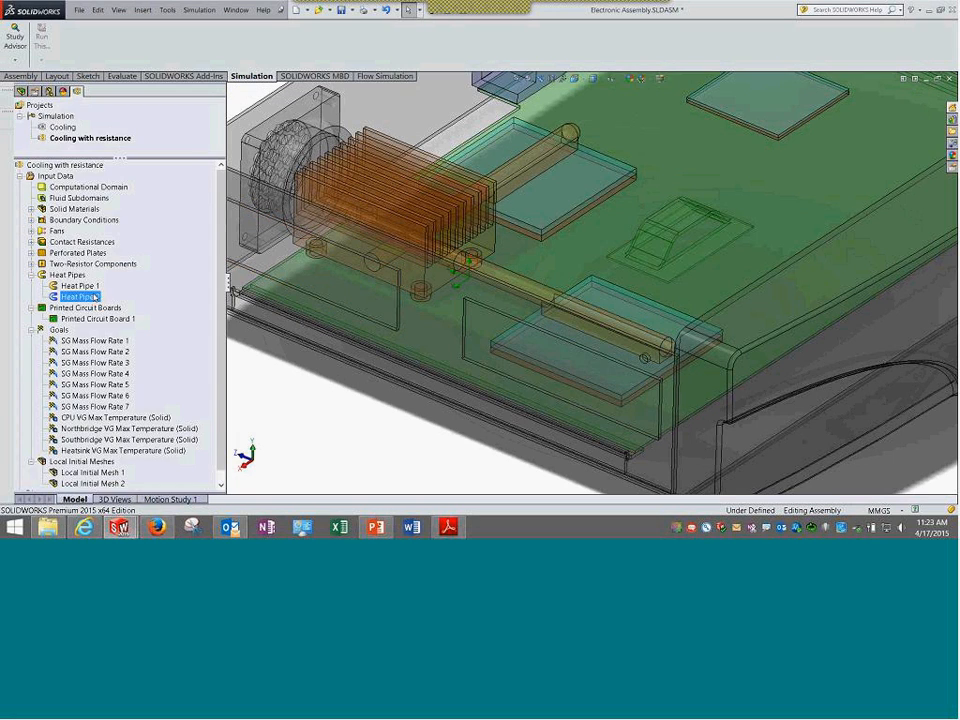
{"action": "left_click", "coordinate": [86, 287]}
{"action": "left_click", "coordinate": [88, 297]}
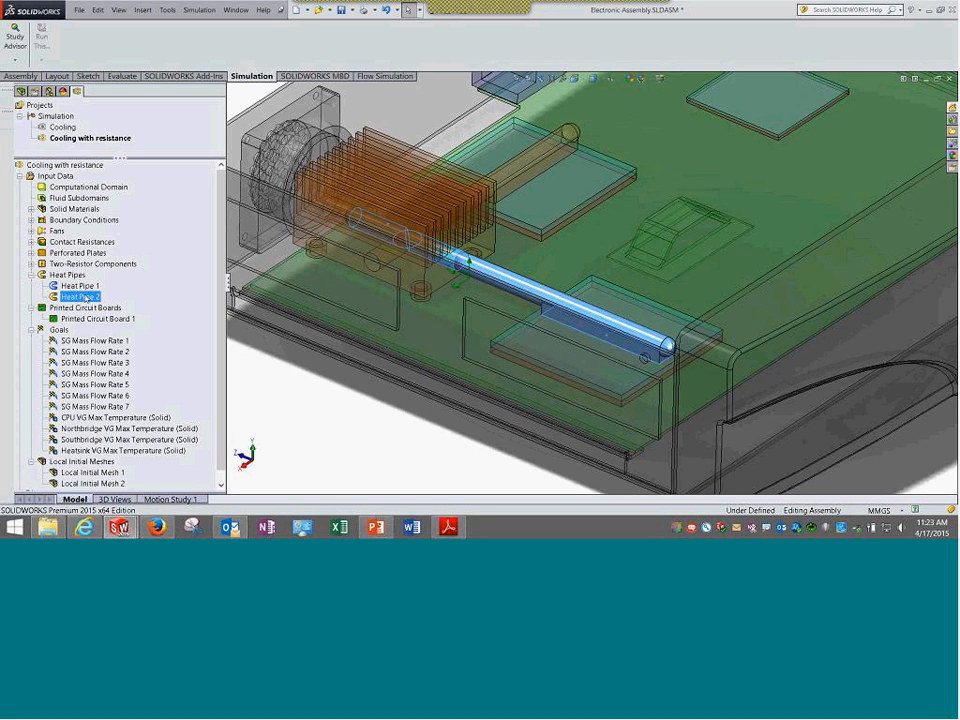
{"action": "left_click", "coordinate": [31, 275]}
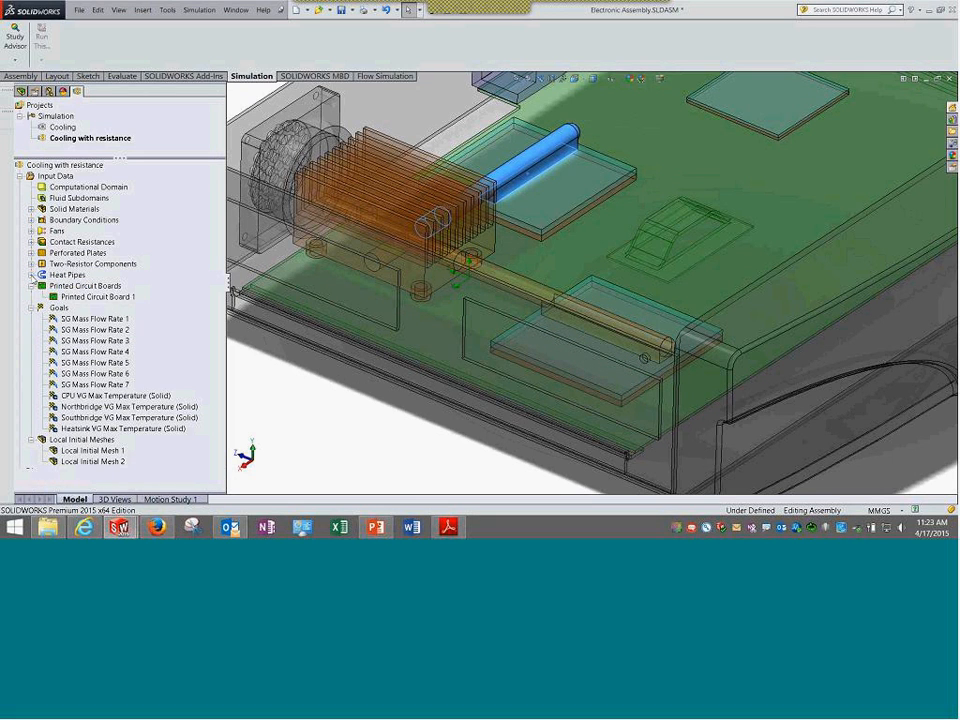
Open the definition of Printed Circuit Board 1 and examine the highlighted board inside the enclosure, close up and as a whole
{"action": "left_click", "coordinate": [106, 298]}
{"action": "double_click", "coordinate": [106, 298]}
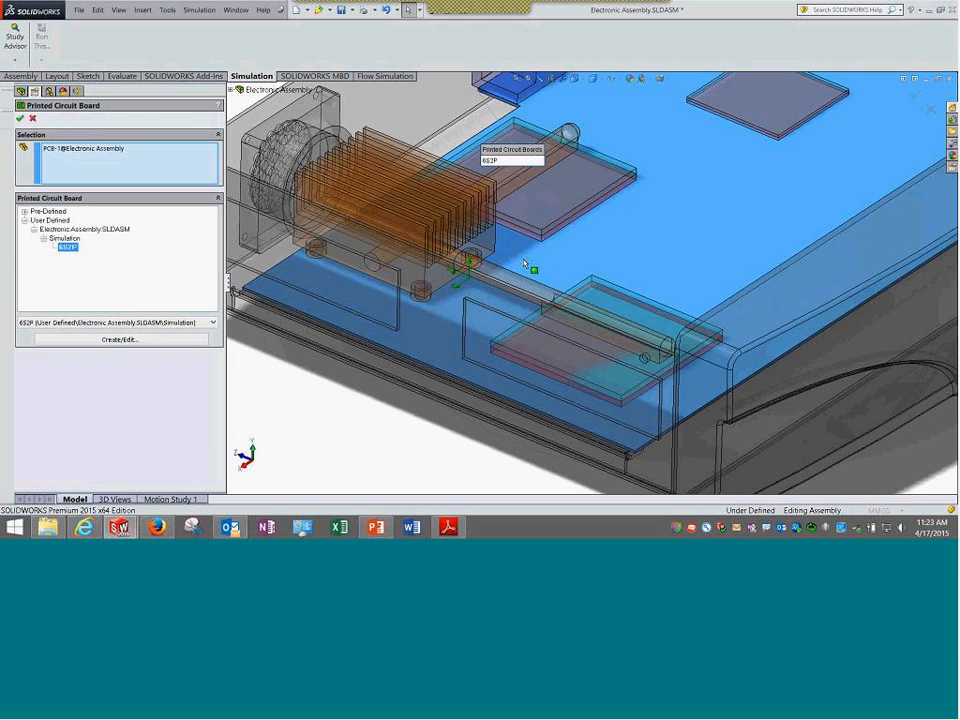
{"action": "scroll", "coordinate": [524, 264], "scroll_direction": "up", "scroll_amount": 6}
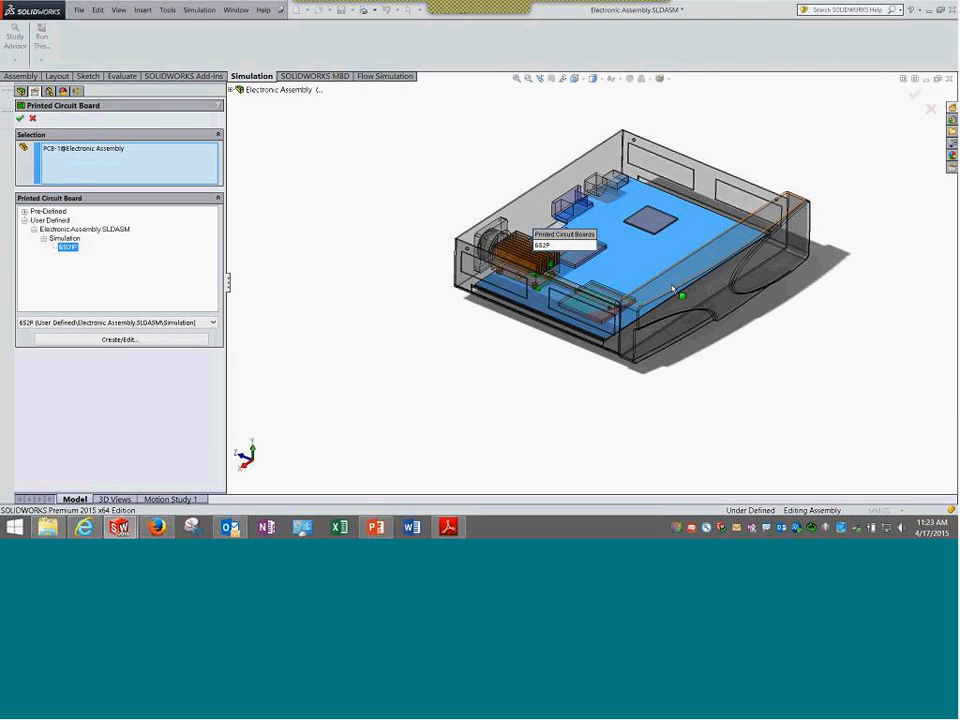
{"action": "scroll", "coordinate": [673, 290], "scroll_direction": "down", "scroll_amount": 2}
{"action": "middle_click_drag", "start_coordinate": [497, 398], "coordinate": [503, 366]}
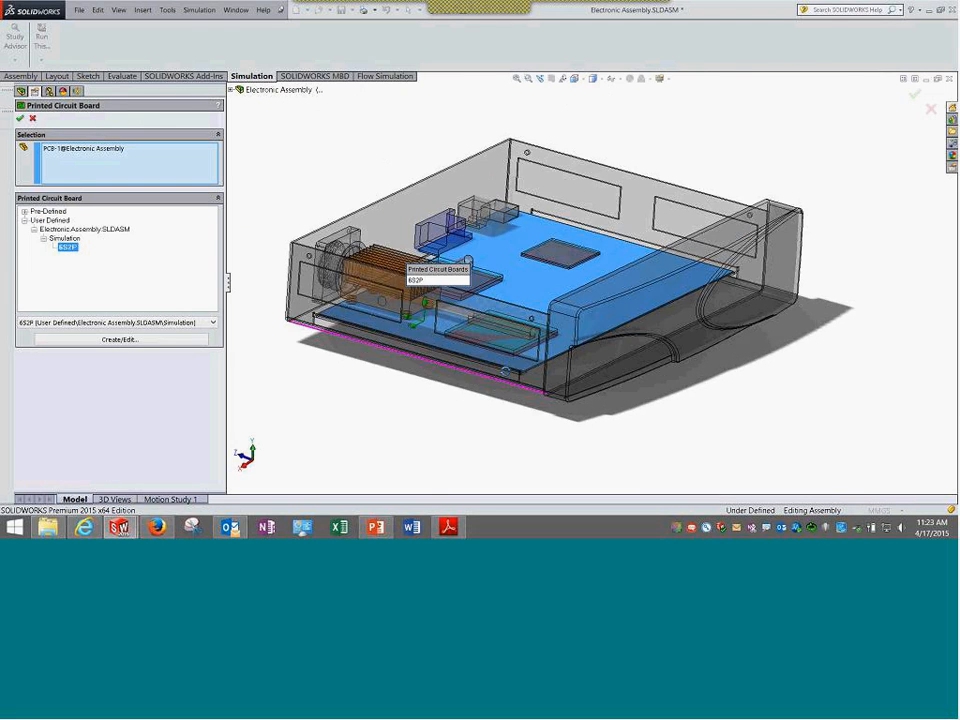
{"action": "scroll", "coordinate": [517, 373], "scroll_direction": "down", "scroll_amount": 5}
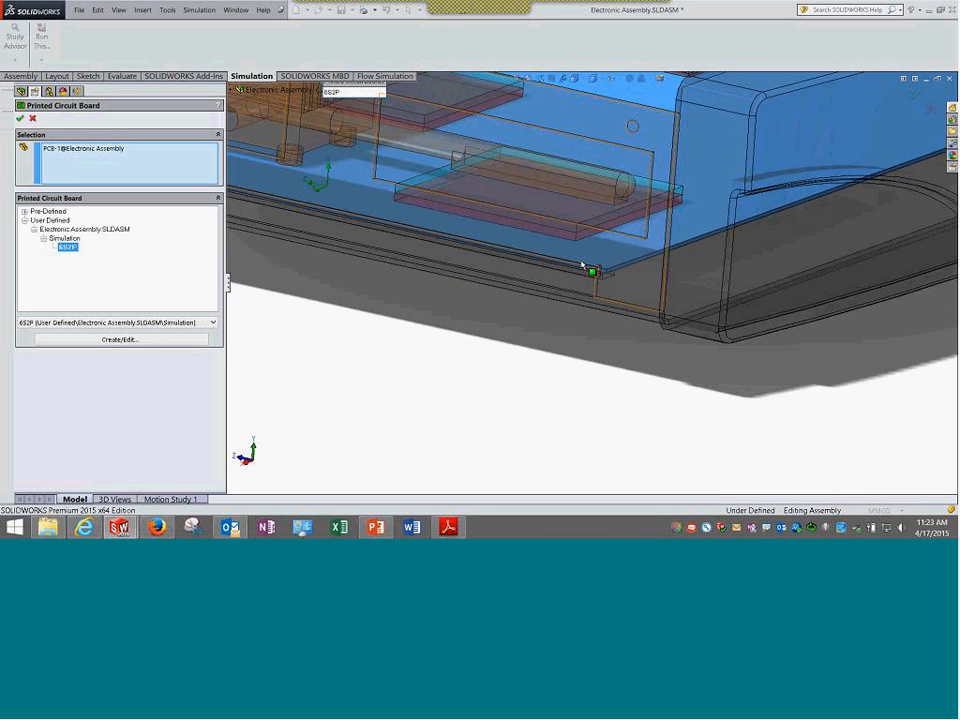
{"action": "scroll", "coordinate": [581, 180], "scroll_direction": "up", "scroll_amount": 3}
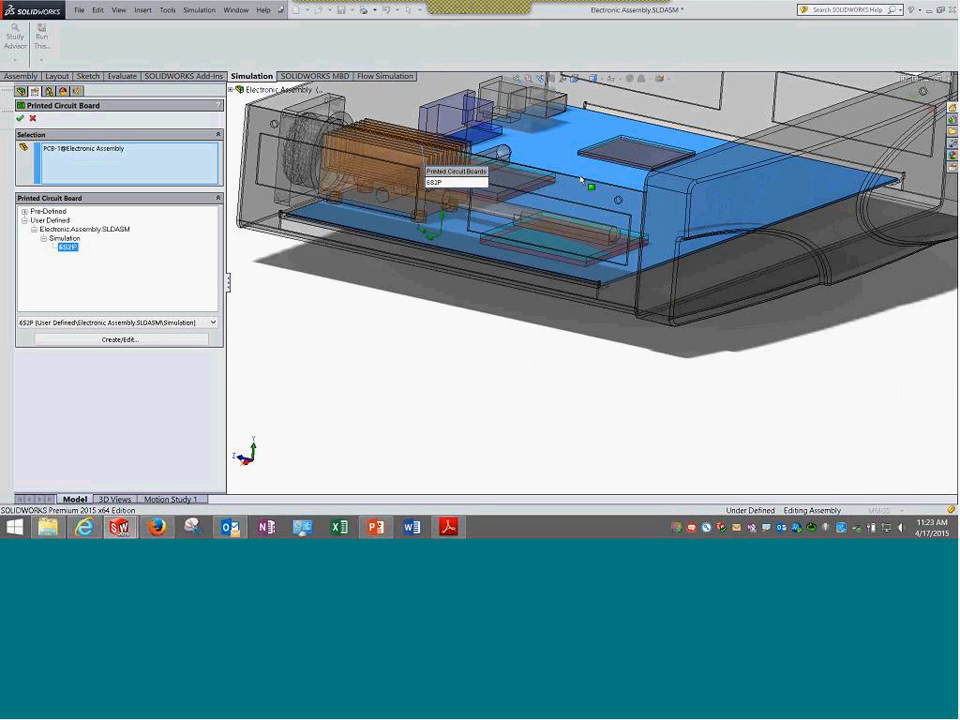
{"action": "scroll", "coordinate": [581, 180], "scroll_direction": "up", "scroll_amount": 1}
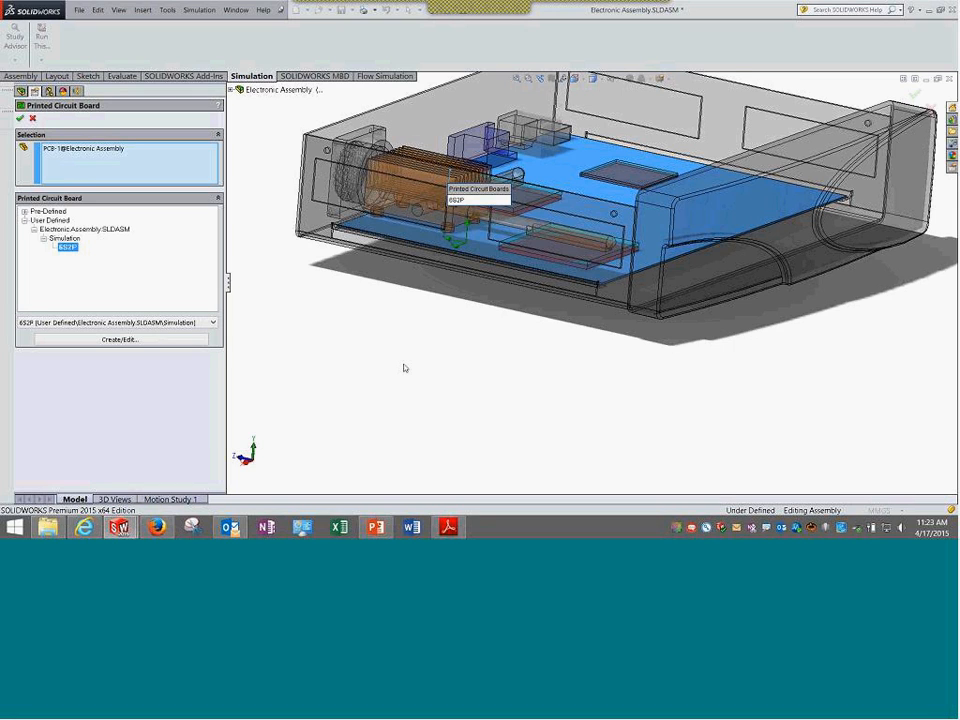
Open the 6S2P board in the Engineering Database and review its conducting layers table and item properties
{"action": "left_click", "coordinate": [120, 340]}
{"action": "double_click", "coordinate": [354, 172]}
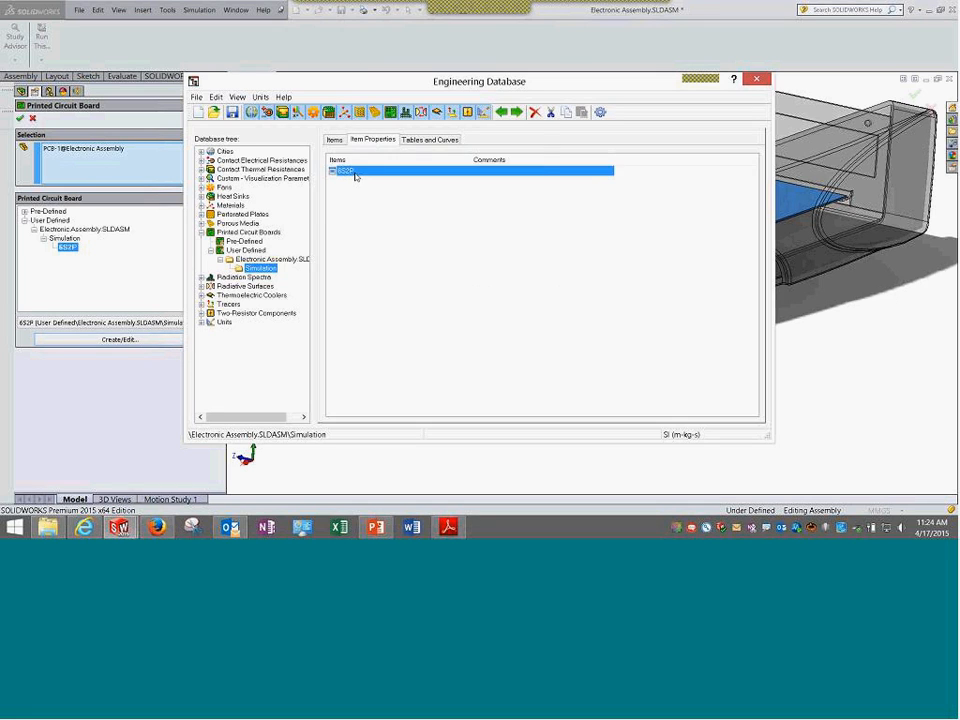
{"action": "left_click", "coordinate": [429, 140]}
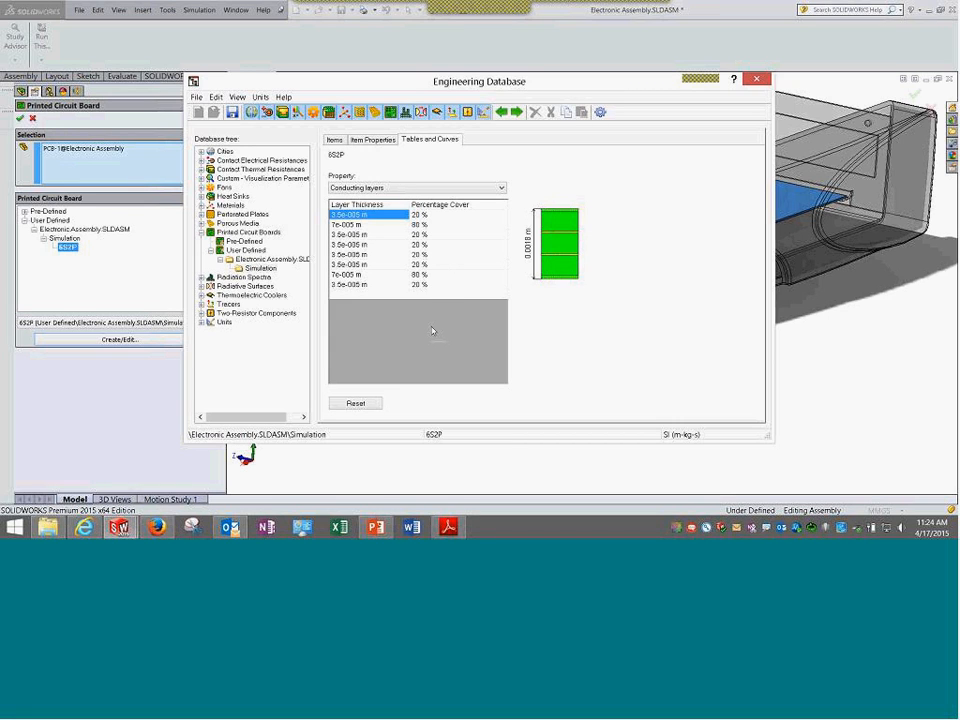
{"action": "left_click", "coordinate": [412, 190]}
{"action": "left_click", "coordinate": [414, 186]}
{"action": "left_click", "coordinate": [381, 142]}
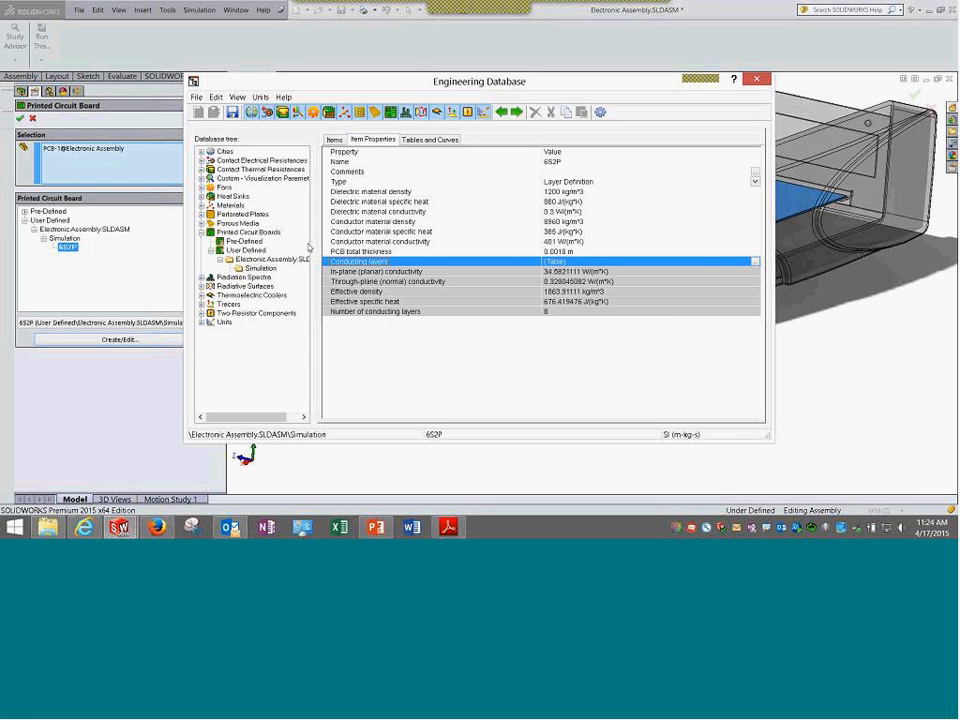
Review the properties of the predefined 2S2P board, and close the Engineering Database and the printed circuit board definition
{"action": "left_click", "coordinate": [246, 242]}
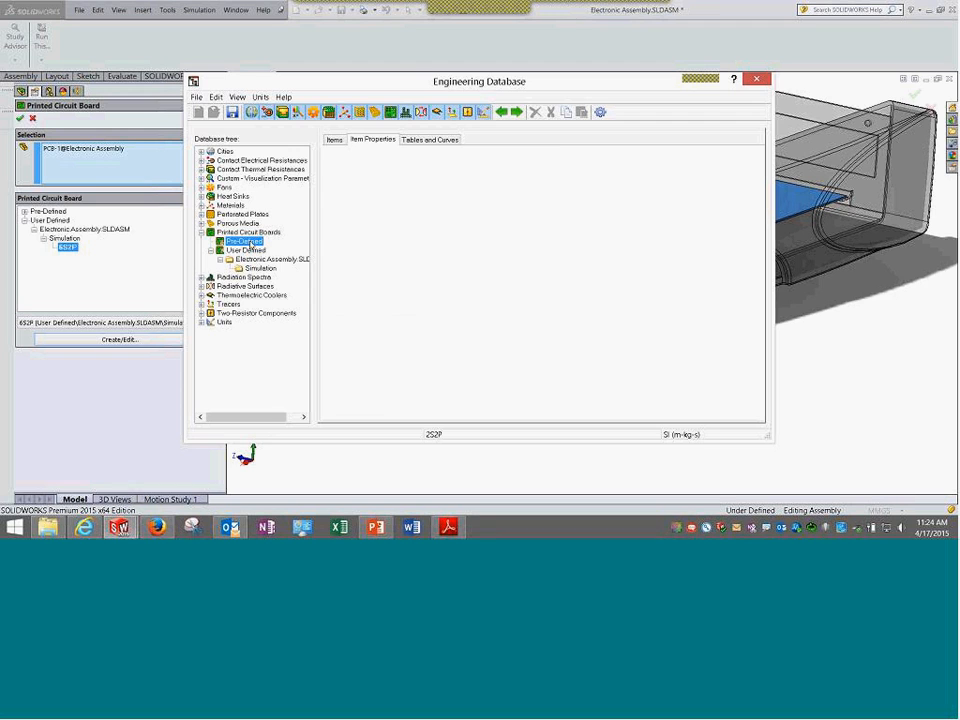
{"action": "left_click", "coordinate": [334, 140]}
{"action": "left_click", "coordinate": [355, 172]}
{"action": "double_click", "coordinate": [355, 172]}
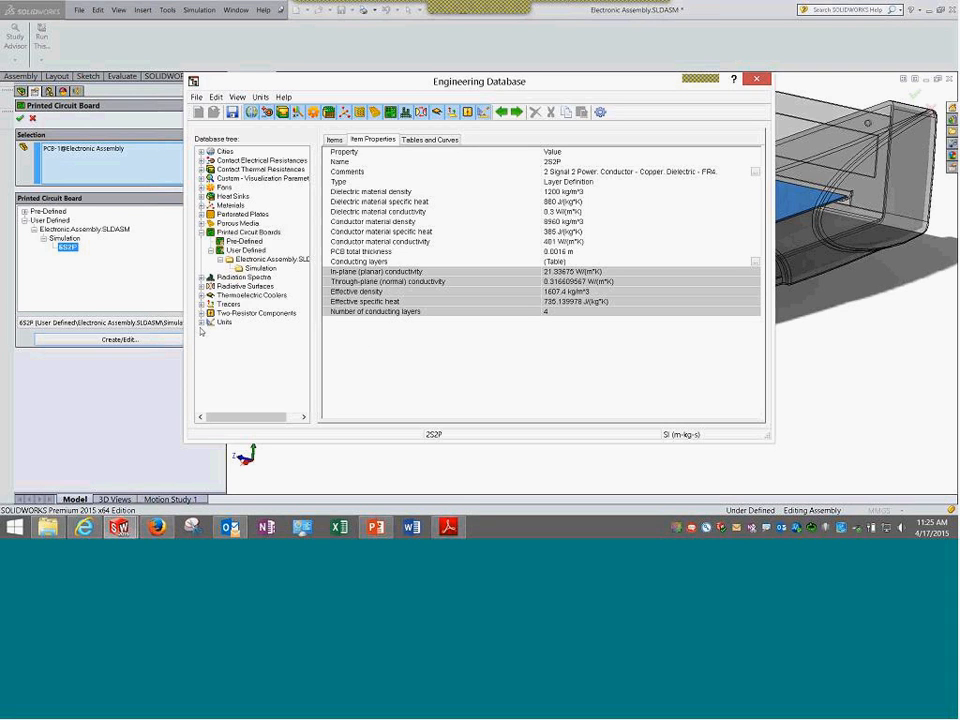
{"action": "left_click", "coordinate": [757, 79]}
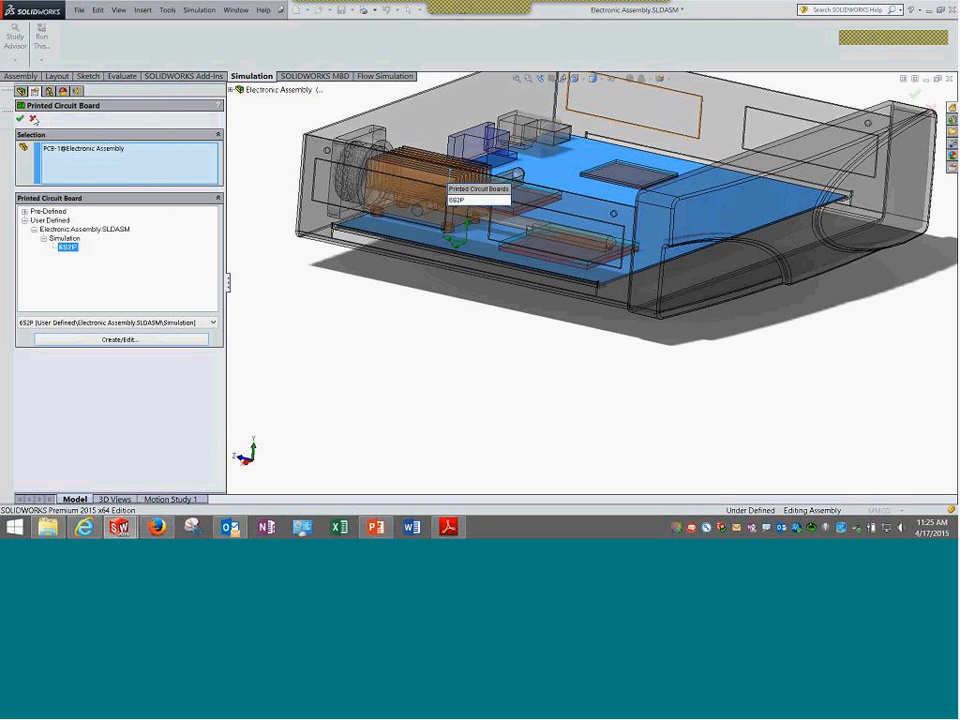
{"action": "left_click", "coordinate": [20, 118]}
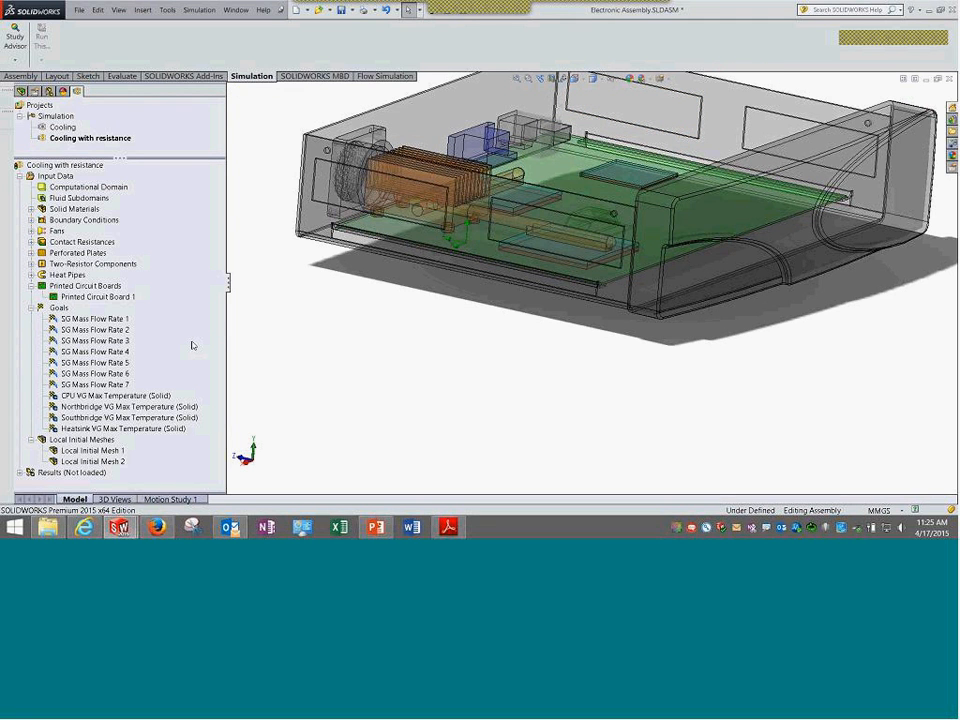
Reopen the definition of Printed Circuit Board 1 and its Engineering Database entry, and move the database window clear of the definition
{"action": "left_click", "coordinate": [30, 286]}
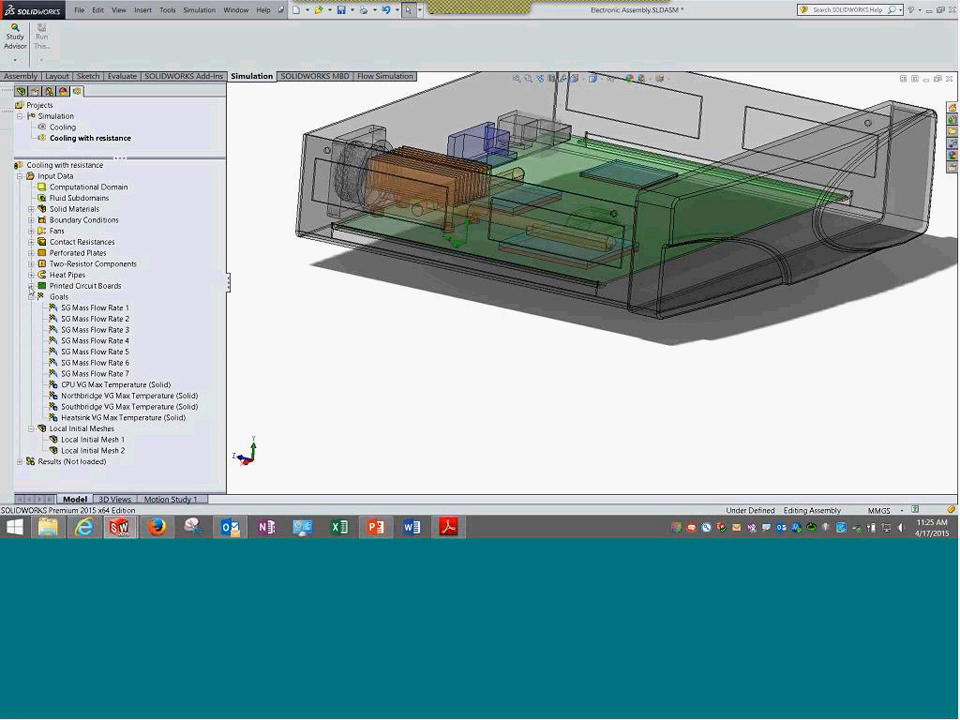
{"action": "left_click", "coordinate": [30, 286]}
{"action": "right_click", "coordinate": [85, 297]}
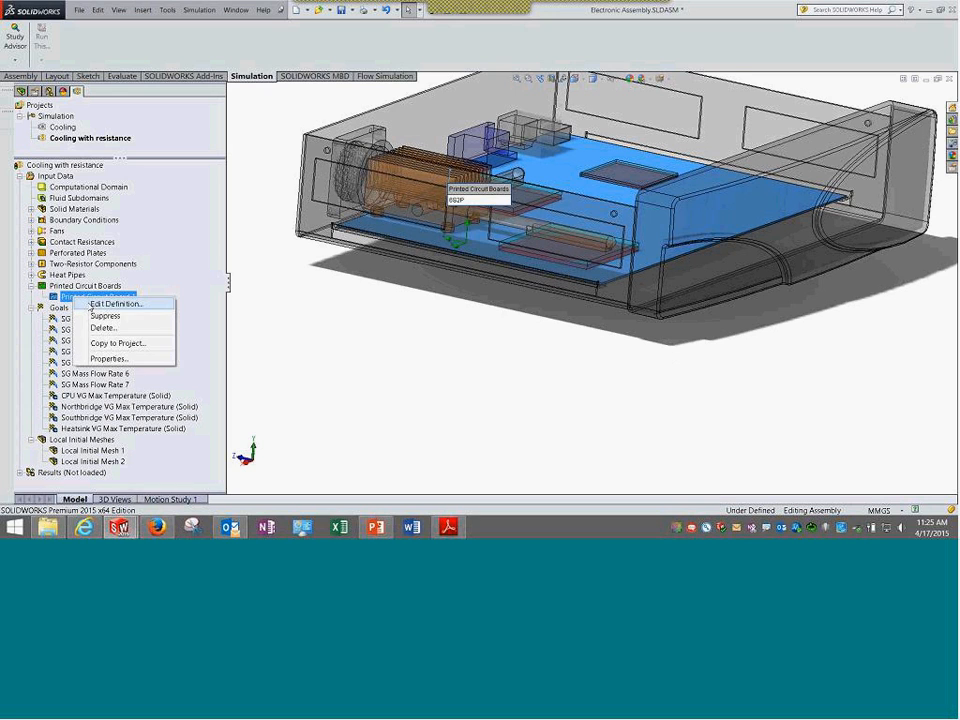
{"action": "left_click", "coordinate": [112, 304]}
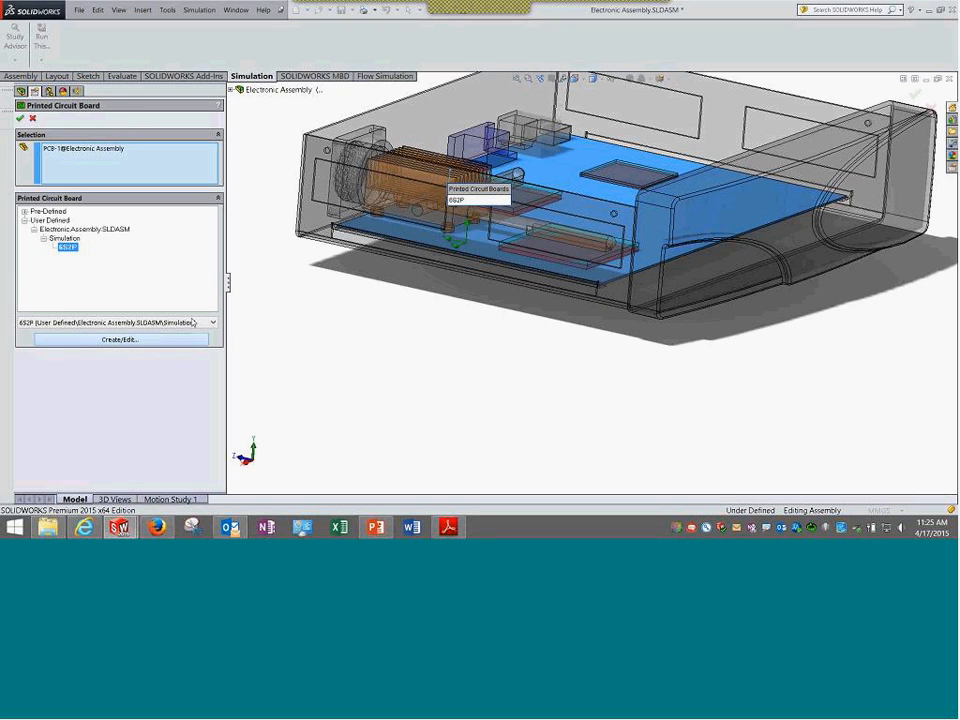
{"action": "left_click_drag", "start_coordinate": [335, 83], "coordinate": [378, 64]}
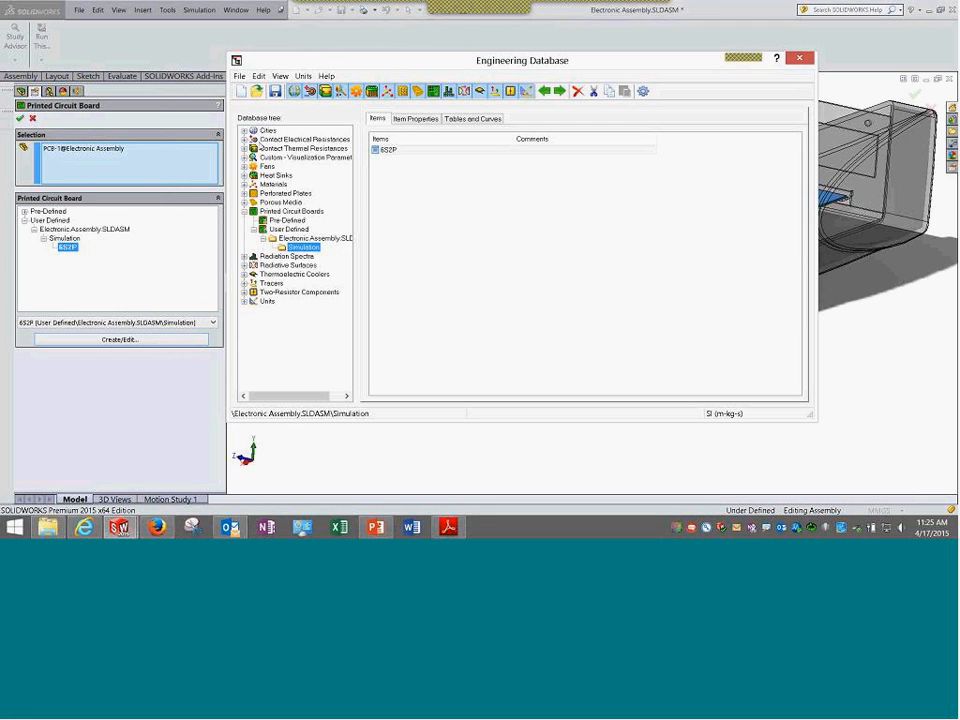
Examine the predefined Infinite resistance entry under contact electrical resistances and the 1671 entry under contact thermal resistances
{"action": "left_click", "coordinate": [244, 139]}
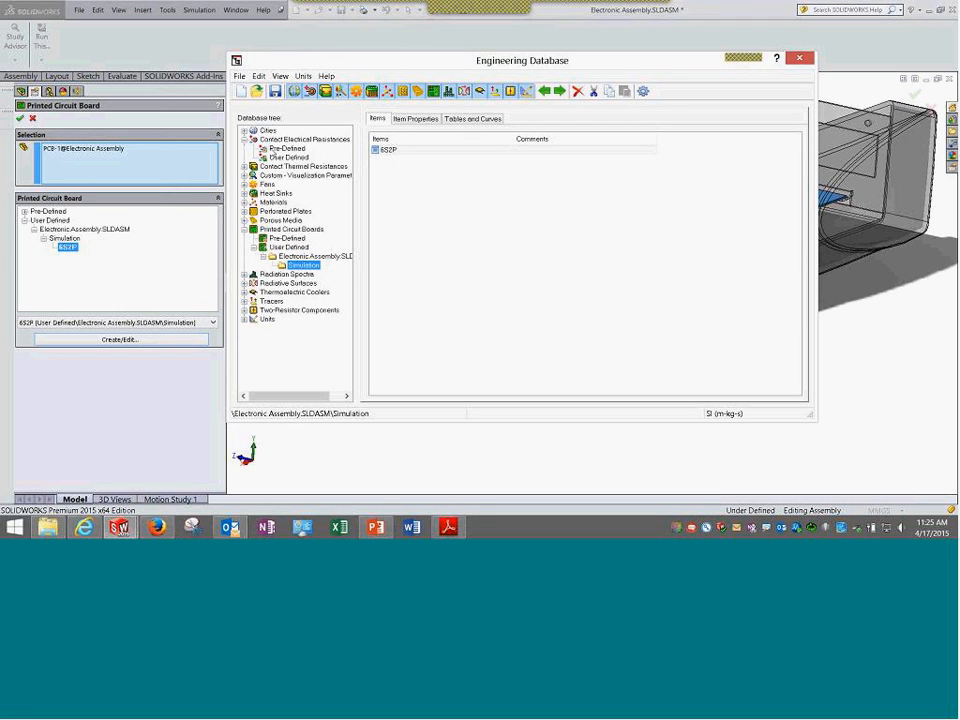
{"action": "left_click", "coordinate": [262, 149]}
{"action": "left_click", "coordinate": [424, 151]}
{"action": "double_click", "coordinate": [424, 151]}
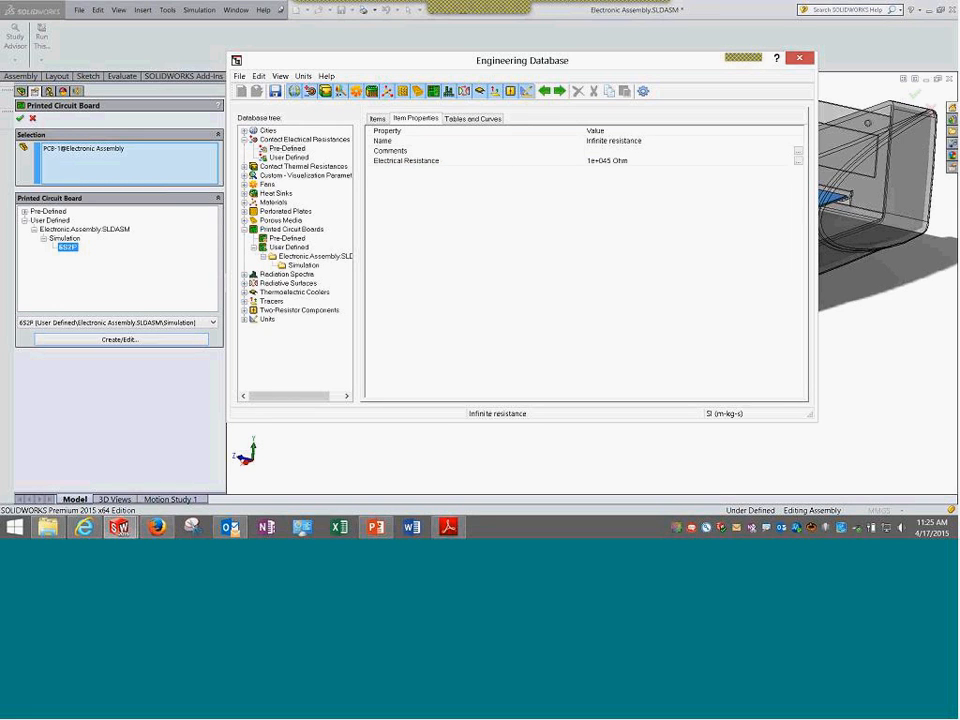
{"action": "double_click", "coordinate": [292, 166]}
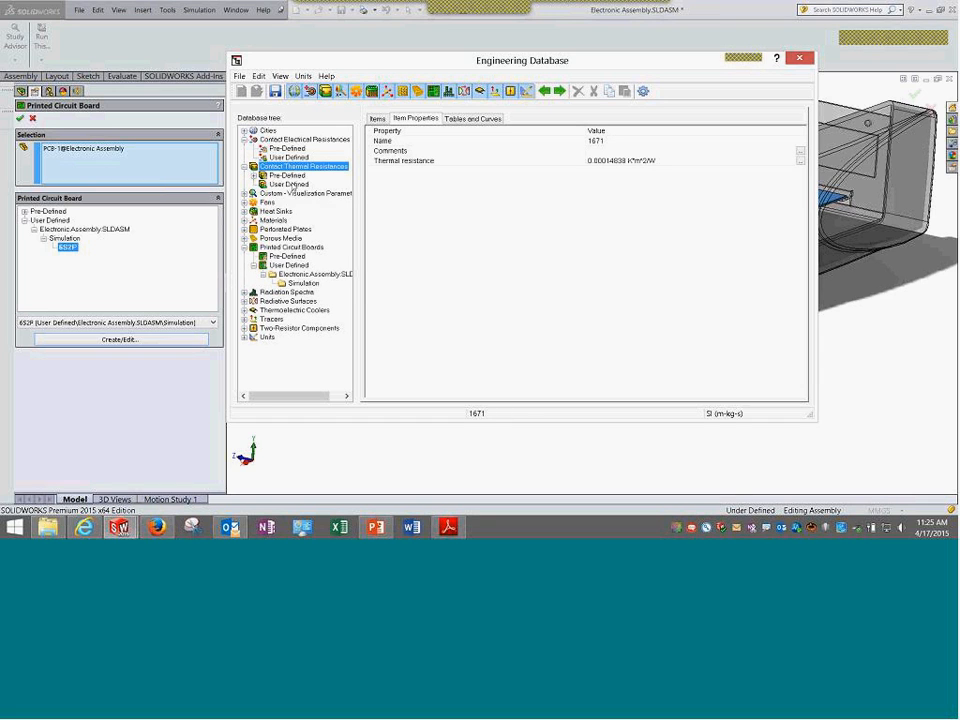
Browse the custom visualization parameters, the heat sinks and the predefined fans, including the Radial Papst and Fan Curves folders
{"action": "double_click", "coordinate": [294, 195]}
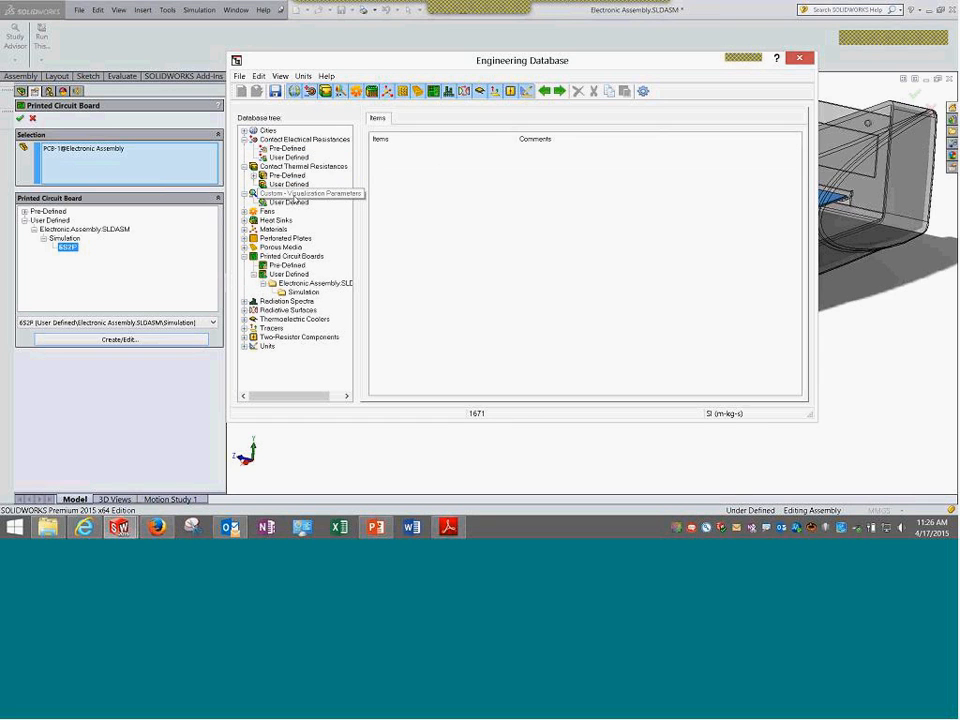
{"action": "double_click", "coordinate": [269, 212]}
{"action": "double_click", "coordinate": [288, 220]}
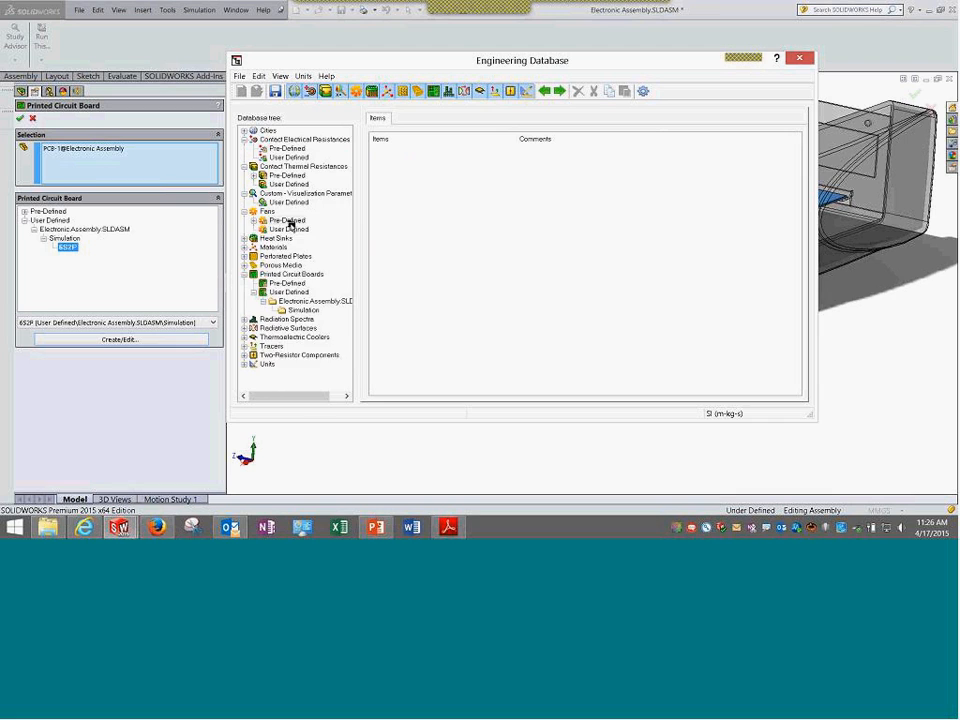
{"action": "double_click", "coordinate": [290, 247]}
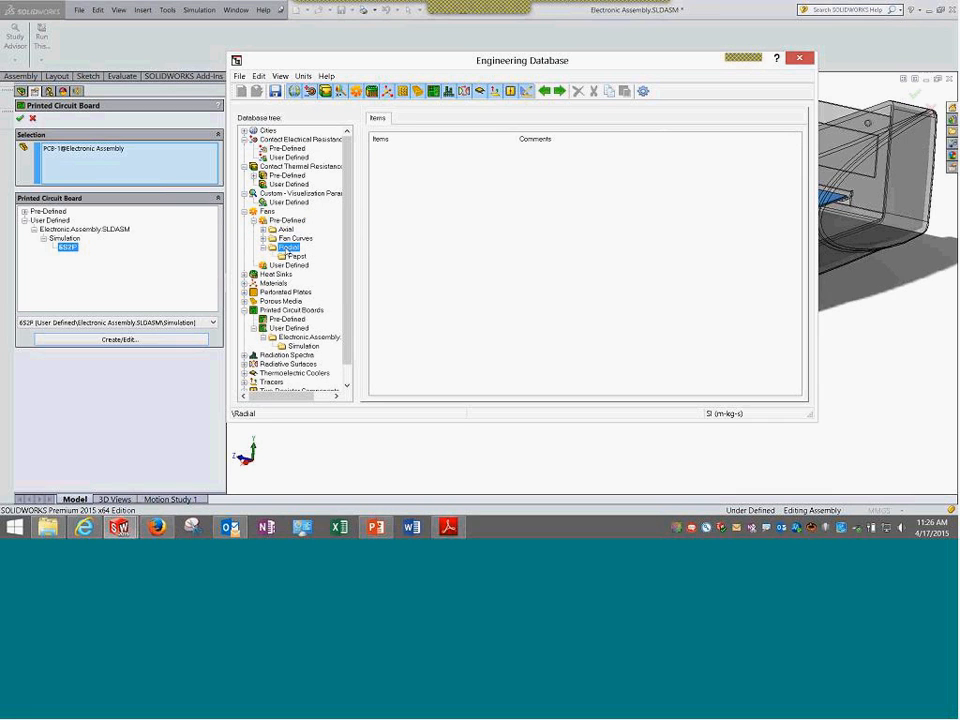
{"action": "left_click", "coordinate": [296, 258]}
{"action": "left_click", "coordinate": [290, 240]}
{"action": "left_click", "coordinate": [263, 247]}
{"action": "left_click", "coordinate": [244, 211]}
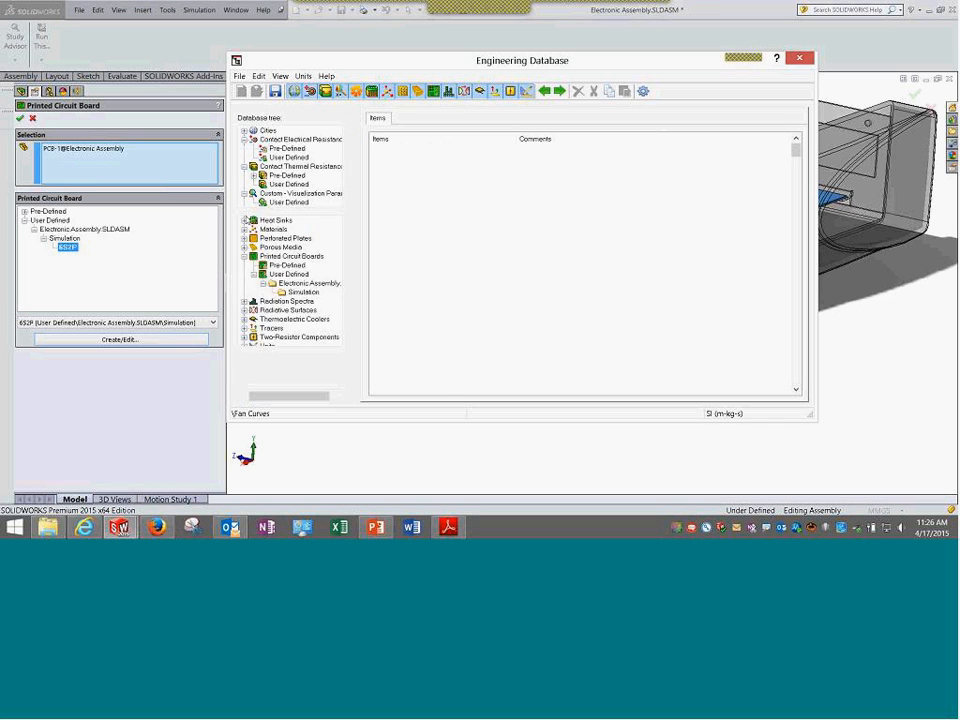
{"action": "left_click", "coordinate": [244, 220]}
{"action": "left_click", "coordinate": [244, 220]}
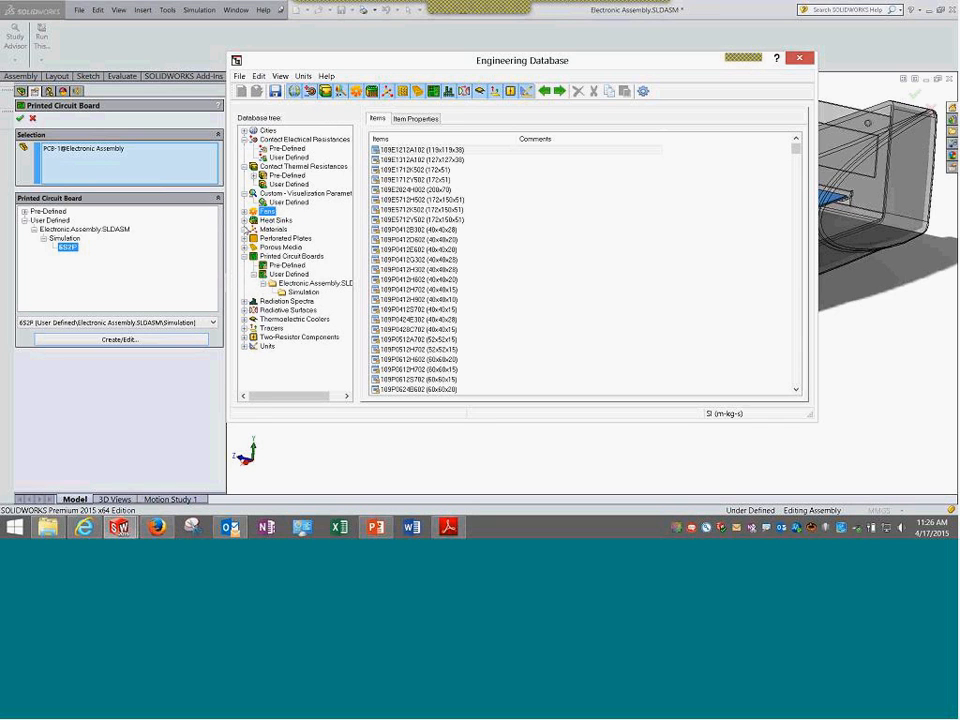
Browse the predefined solid materials, looking at the Building Materials, IC Packages and Semiconductors folders, and collapse the materials
{"action": "left_click", "coordinate": [244, 229]}
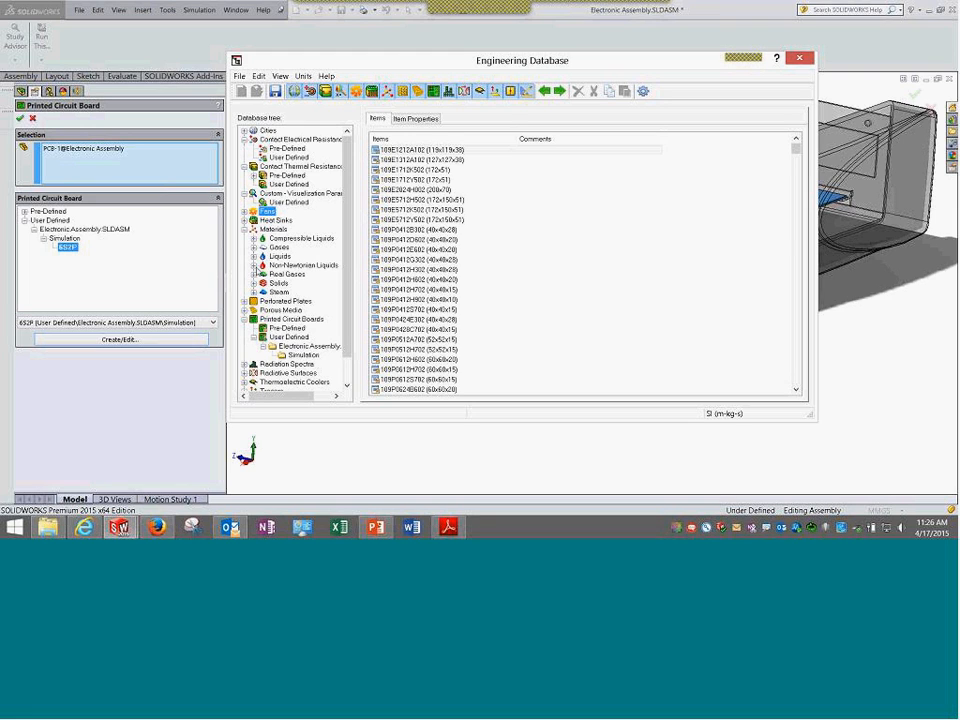
{"action": "left_click", "coordinate": [253, 284]}
{"action": "left_click", "coordinate": [263, 292]}
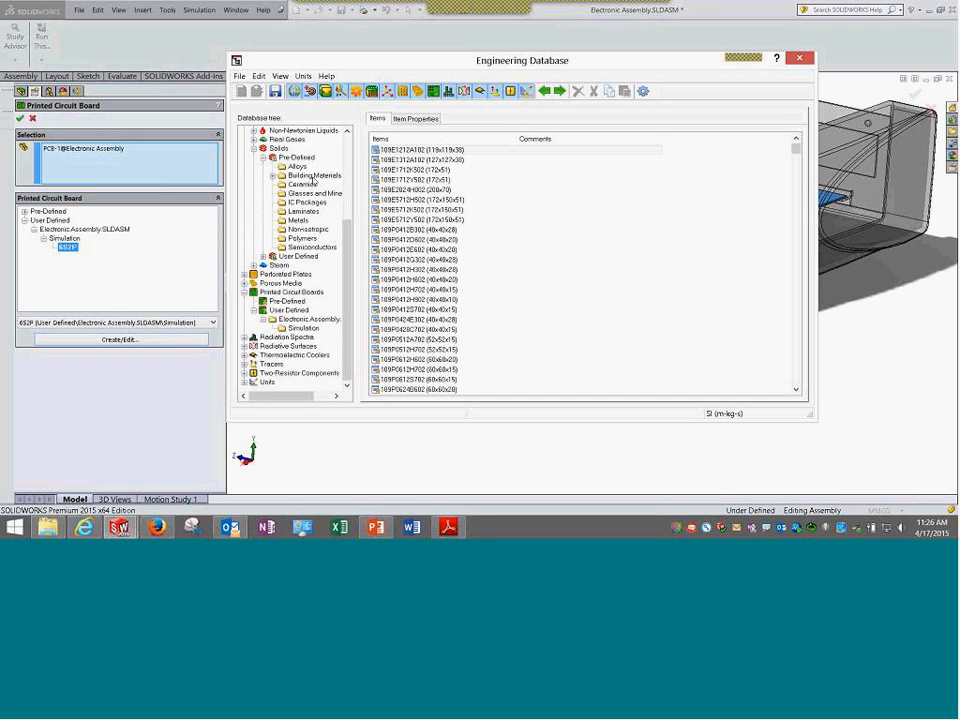
{"action": "left_click", "coordinate": [313, 176]}
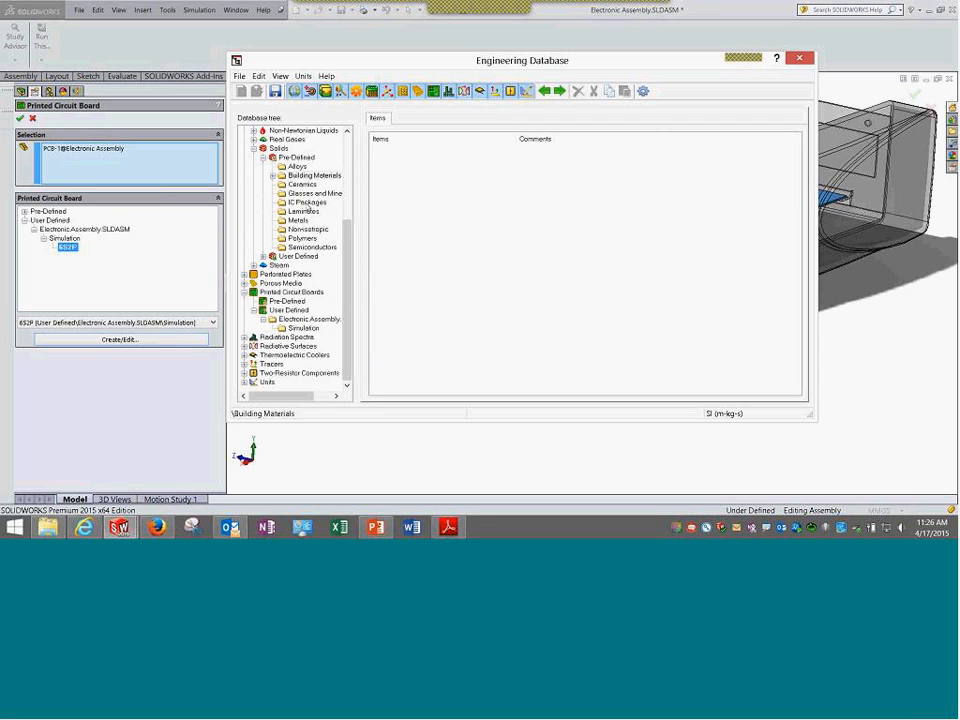
{"action": "left_click", "coordinate": [307, 202]}
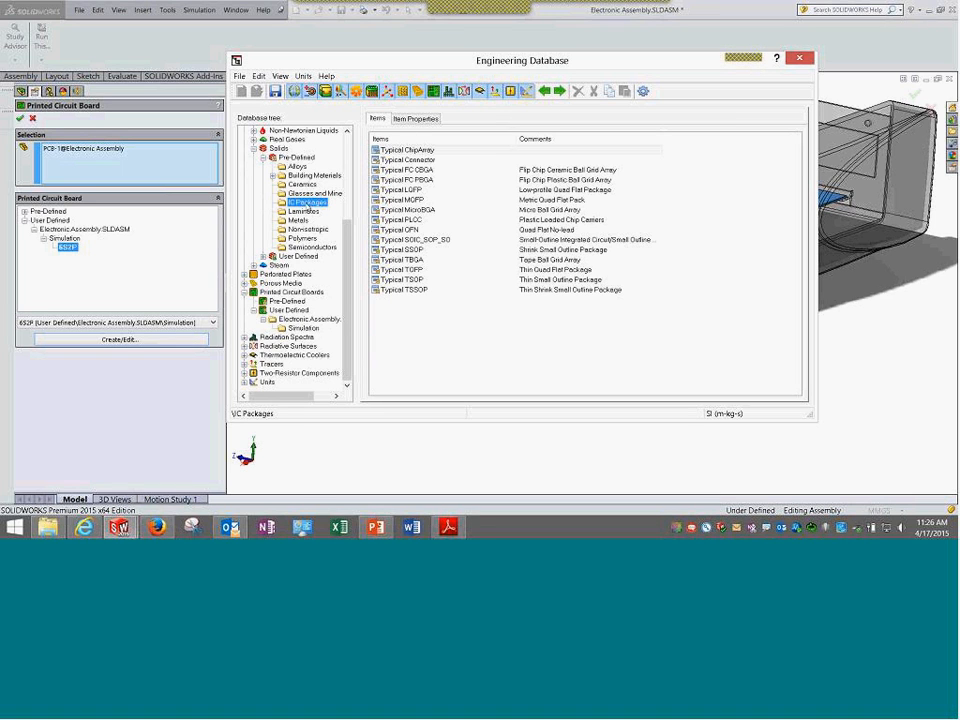
{"action": "left_click", "coordinate": [310, 247]}
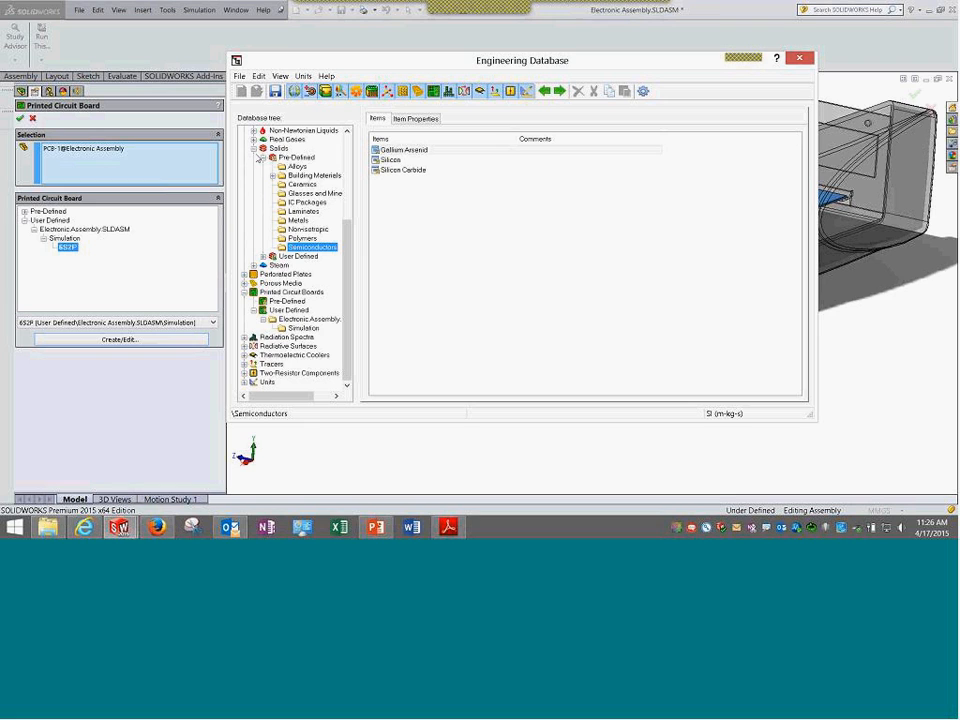
{"action": "left_click", "coordinate": [254, 149]}
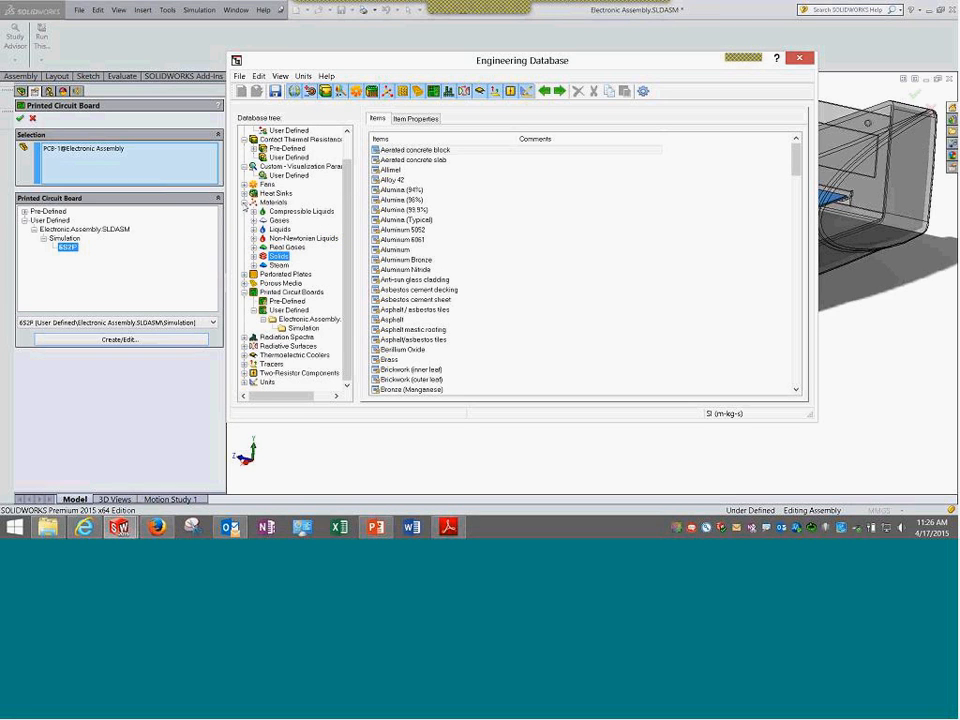
{"action": "left_click", "coordinate": [244, 229]}
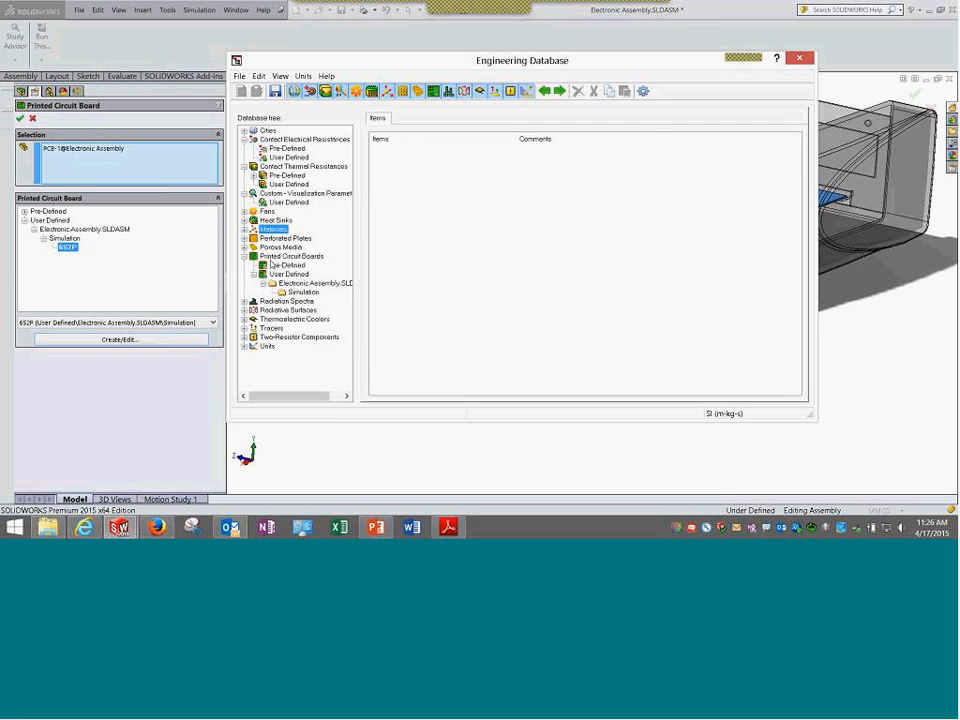
Review the perforated plates list and the properties of the predefined Daylight Spectrum under radiation spectra
{"action": "left_click", "coordinate": [244, 239]}
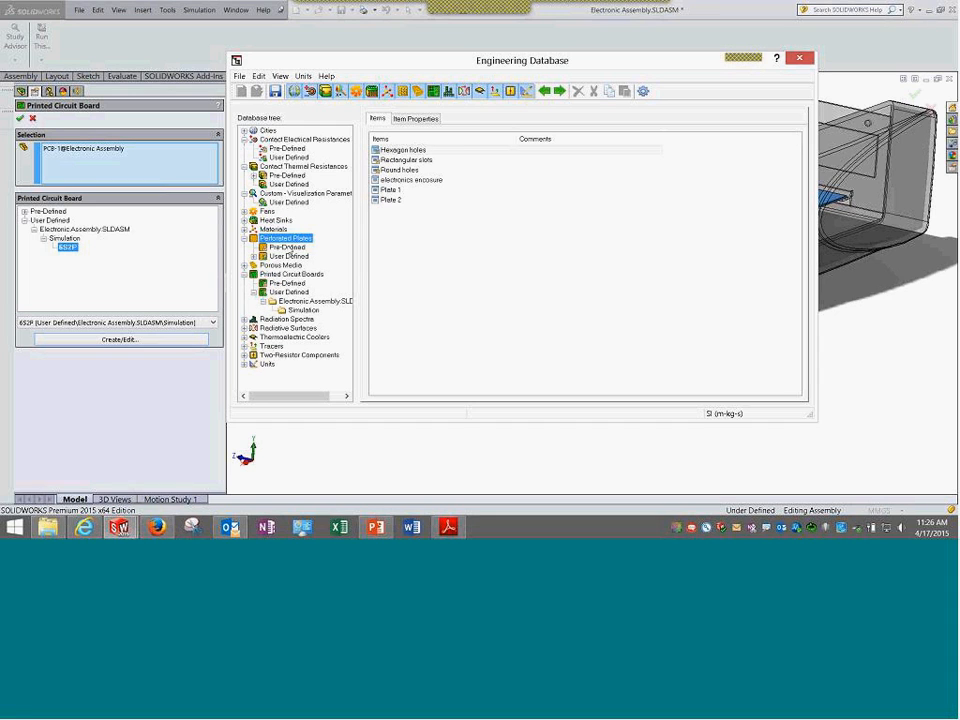
{"action": "left_click", "coordinate": [244, 240]}
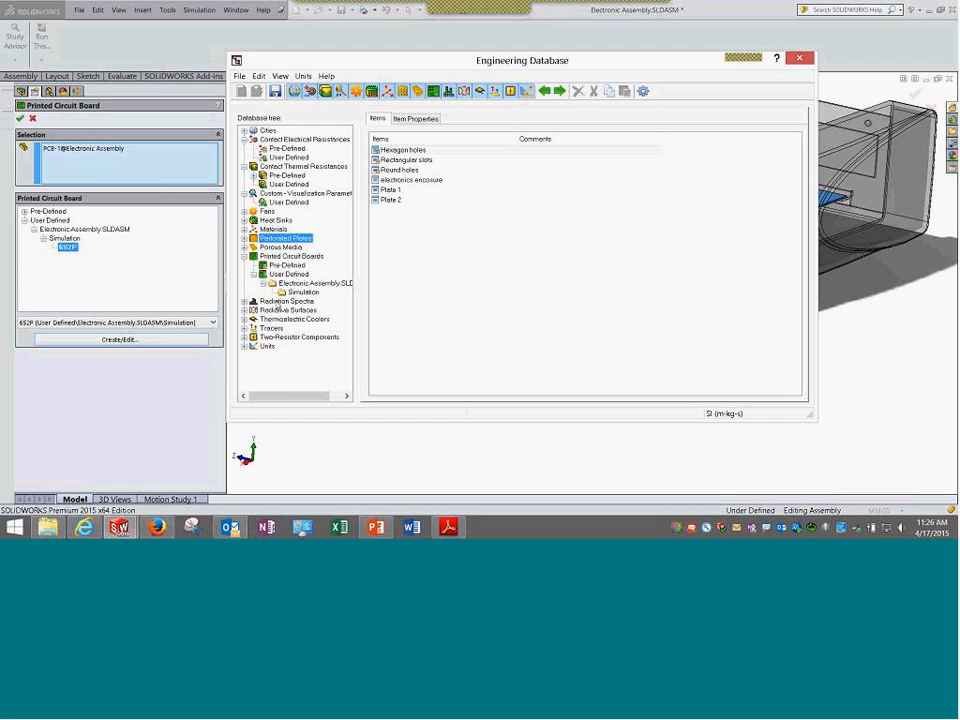
{"action": "left_click", "coordinate": [244, 256]}
{"action": "left_click", "coordinate": [244, 265]}
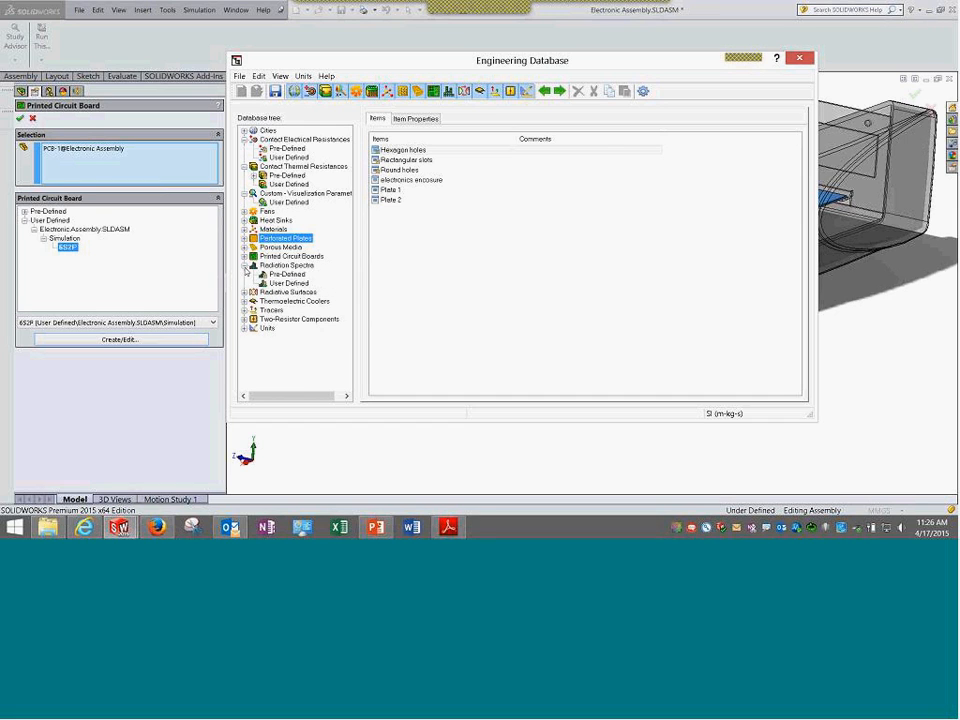
{"action": "left_click", "coordinate": [286, 274]}
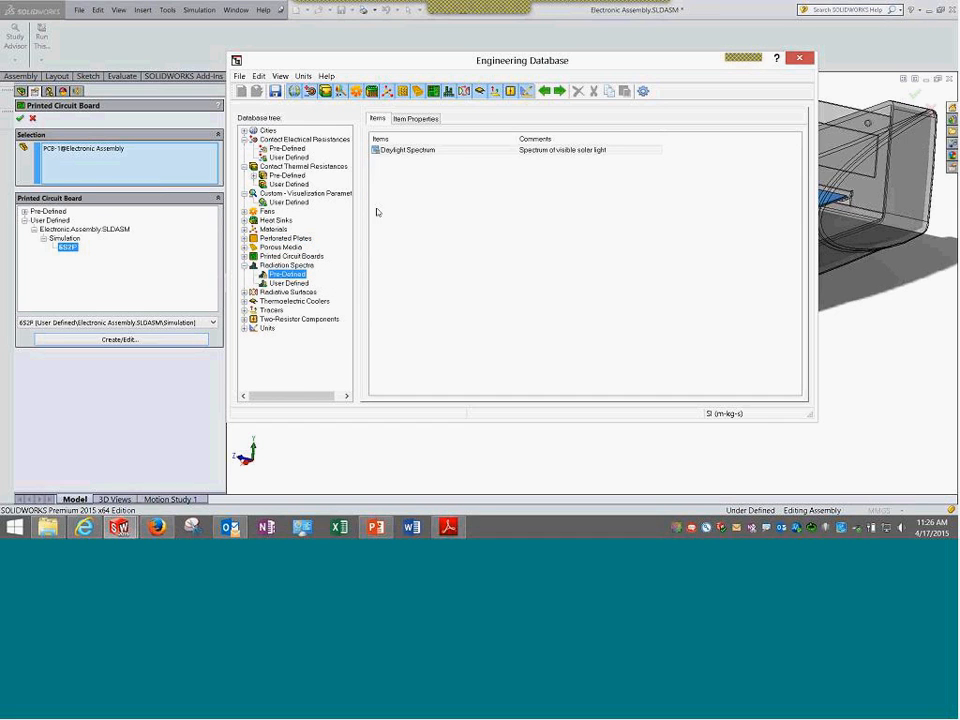
{"action": "double_click", "coordinate": [395, 151]}
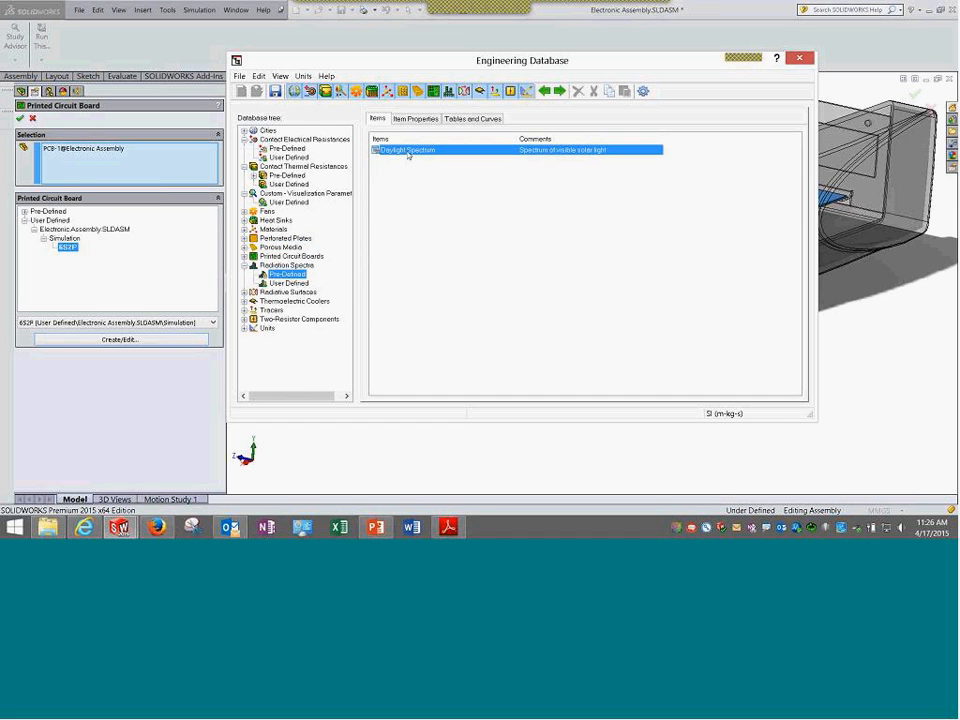
Expand the radiative surfaces and thermoelectric coolers, and examine the predefined tracer entry
{"action": "left_click", "coordinate": [244, 292]}
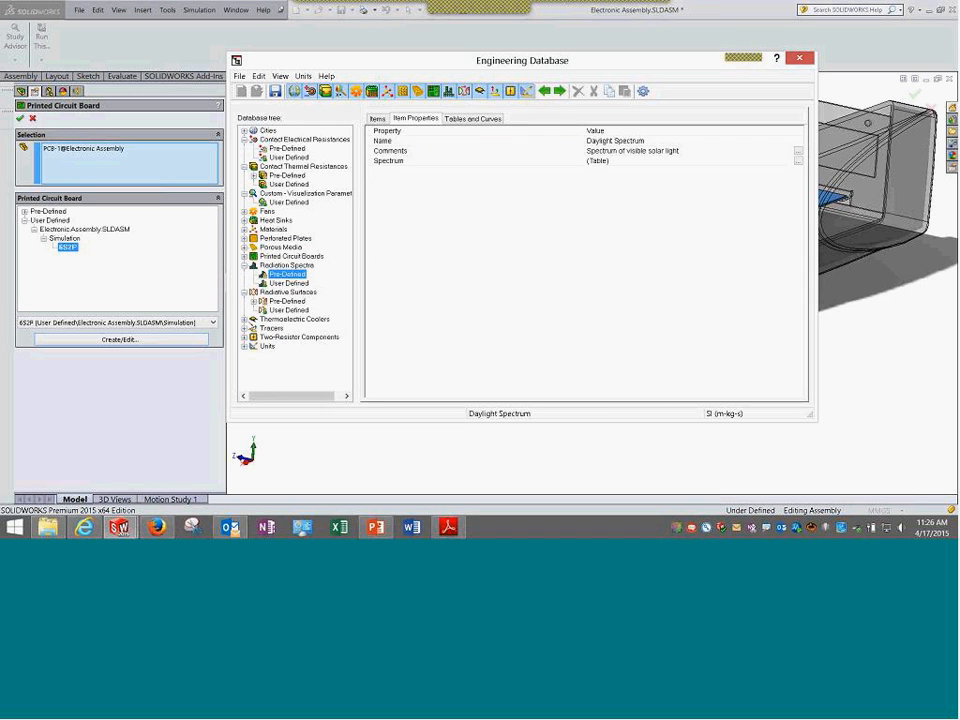
{"action": "left_click", "coordinate": [244, 319]}
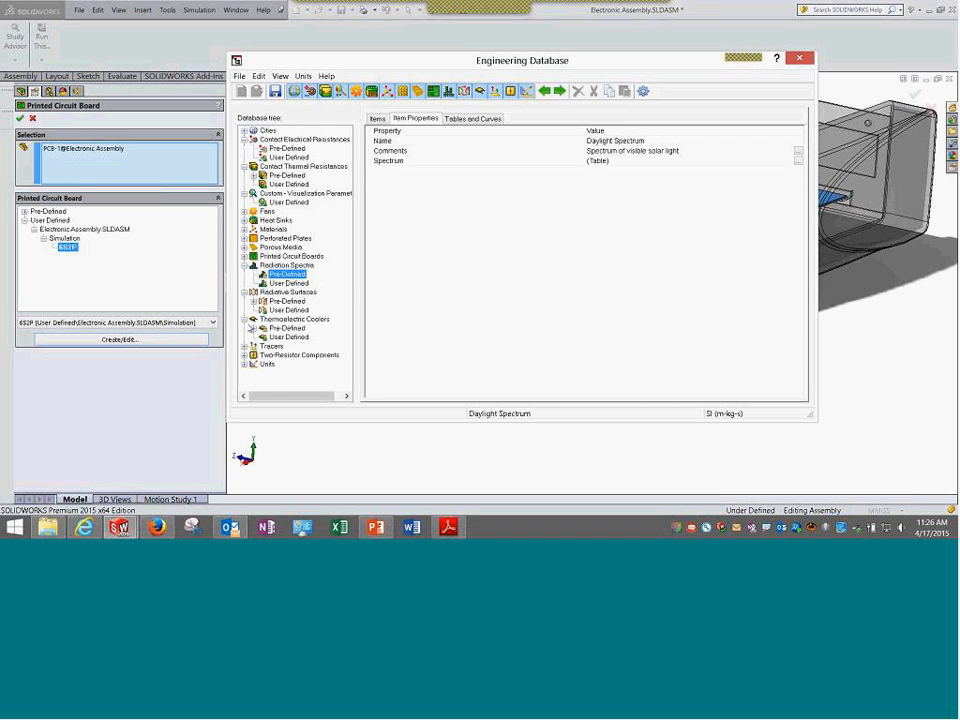
{"action": "left_click", "coordinate": [244, 346]}
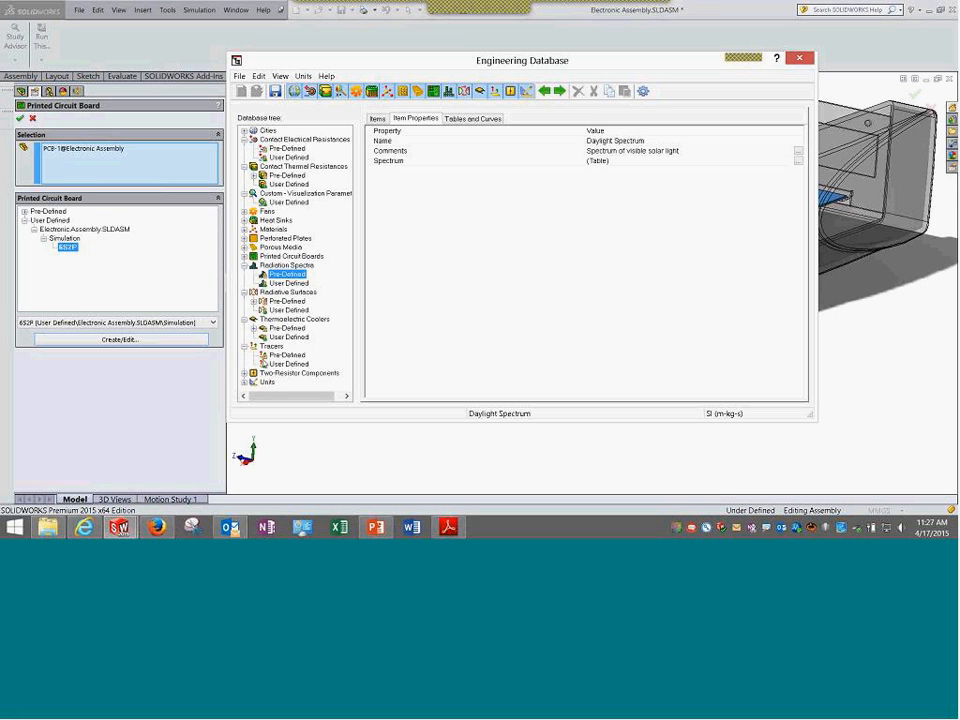
{"action": "left_click", "coordinate": [271, 347]}
{"action": "left_click", "coordinate": [277, 355]}
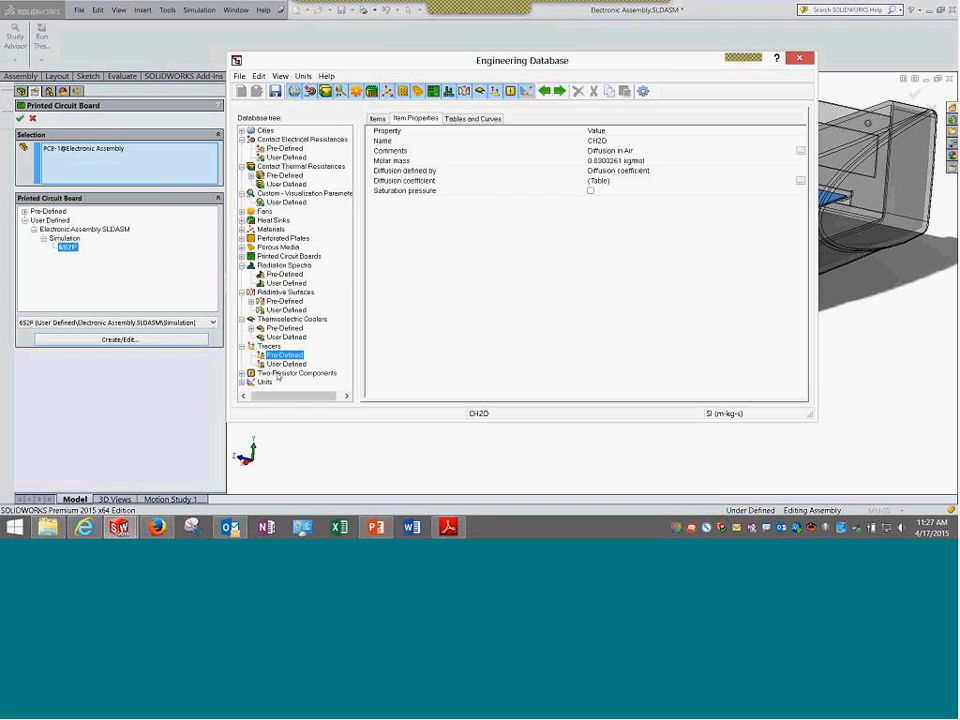
Expand the two-resistor components and review the predefined CGS unit system's properties
{"action": "left_click", "coordinate": [244, 373]}
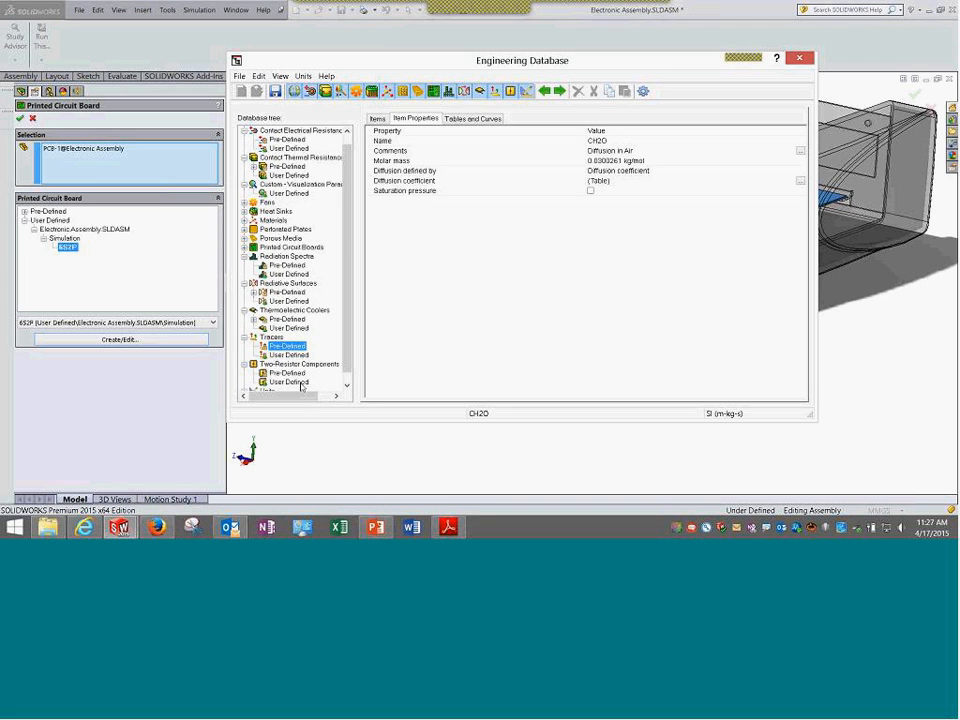
{"action": "scroll", "coordinate": [244, 380], "scroll_direction": "down", "scroll_amount": 1}
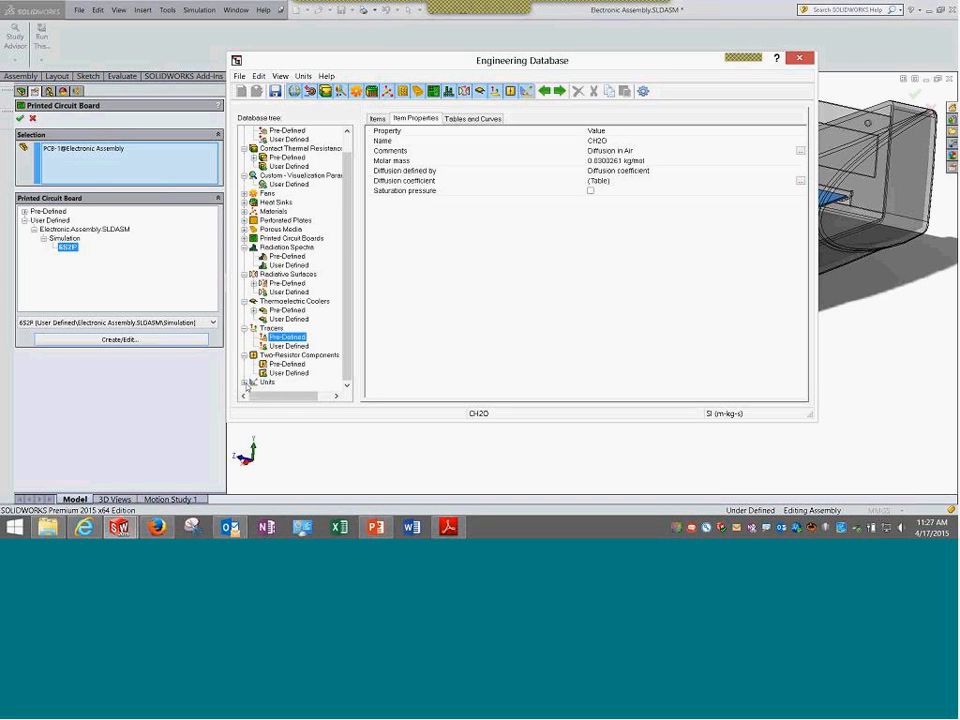
{"action": "left_click", "coordinate": [244, 382]}
{"action": "left_click", "coordinate": [287, 373]}
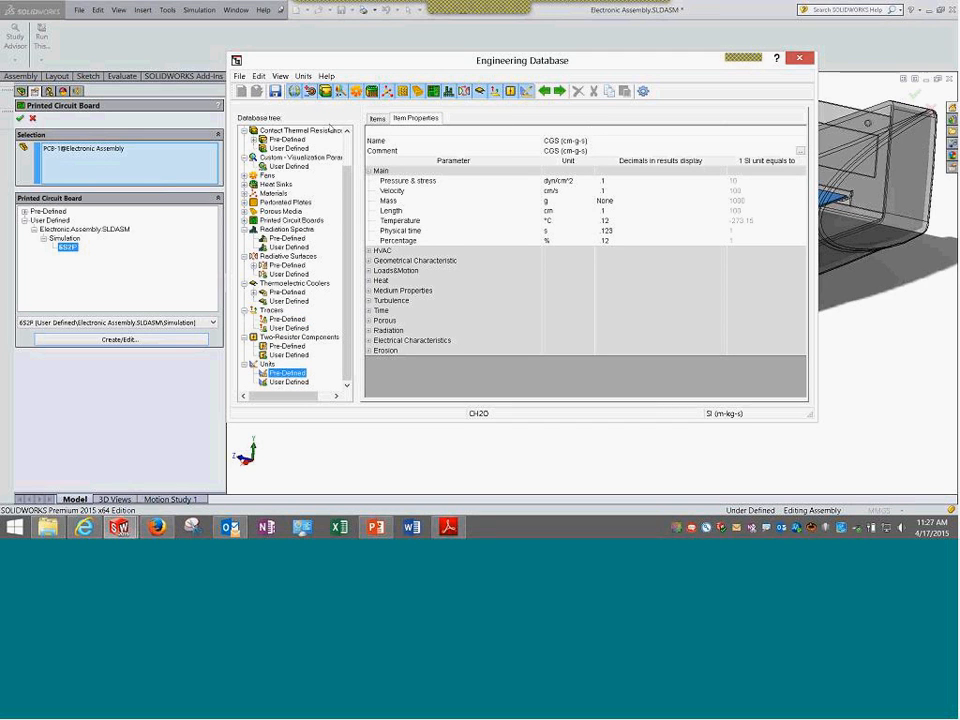
Exit the Engineering Database and close the printed circuit board definition
{"action": "left_click", "coordinate": [241, 76]}
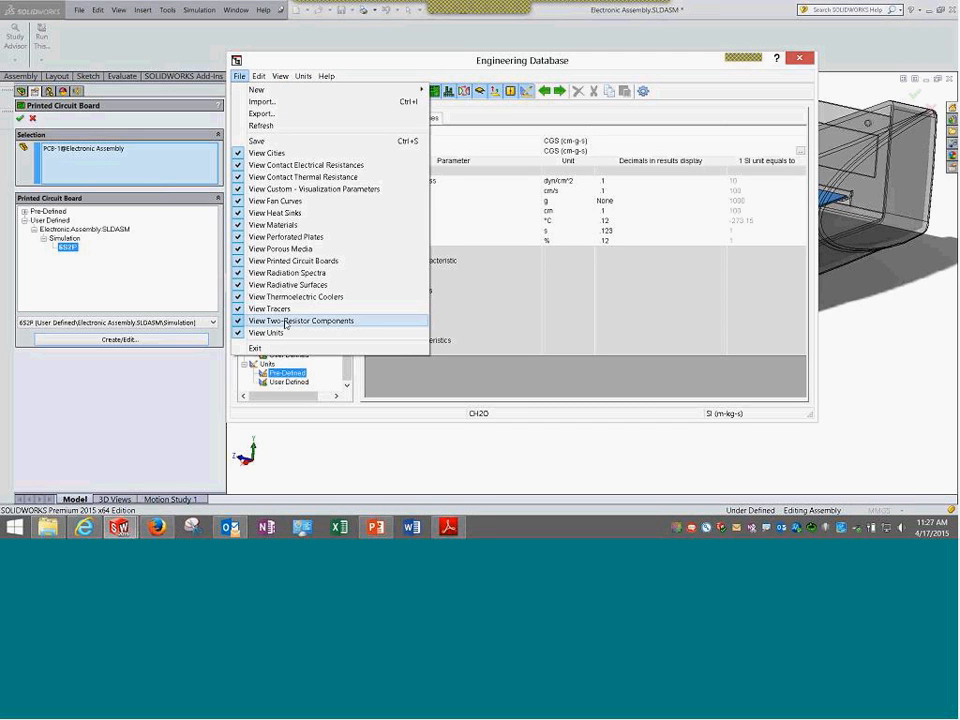
{"action": "left_click", "coordinate": [276, 349]}
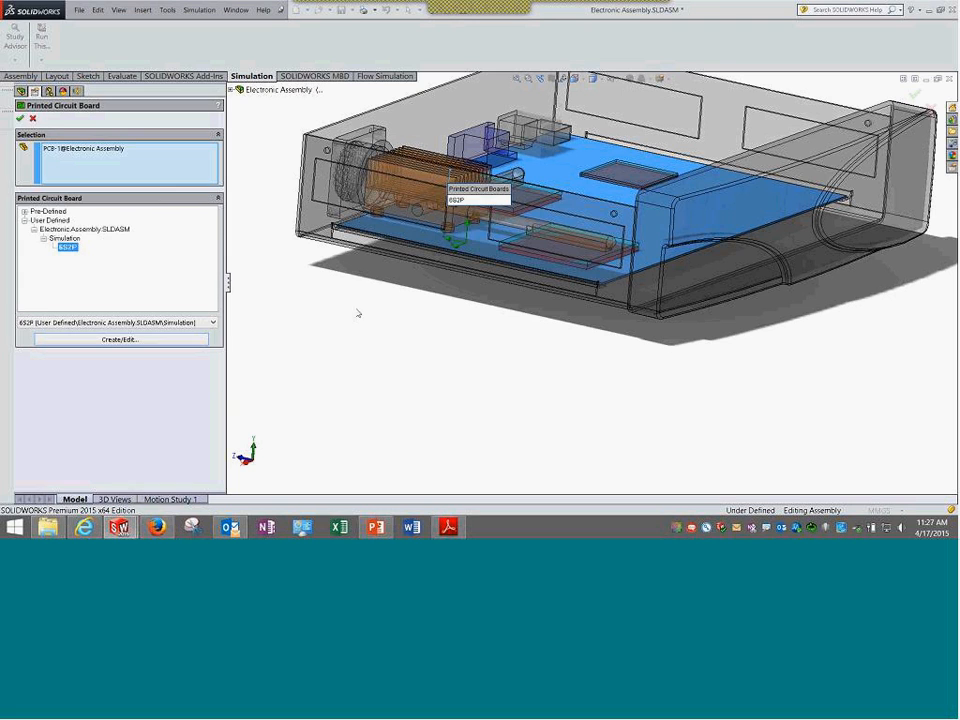
{"action": "key", "text": "Return"}
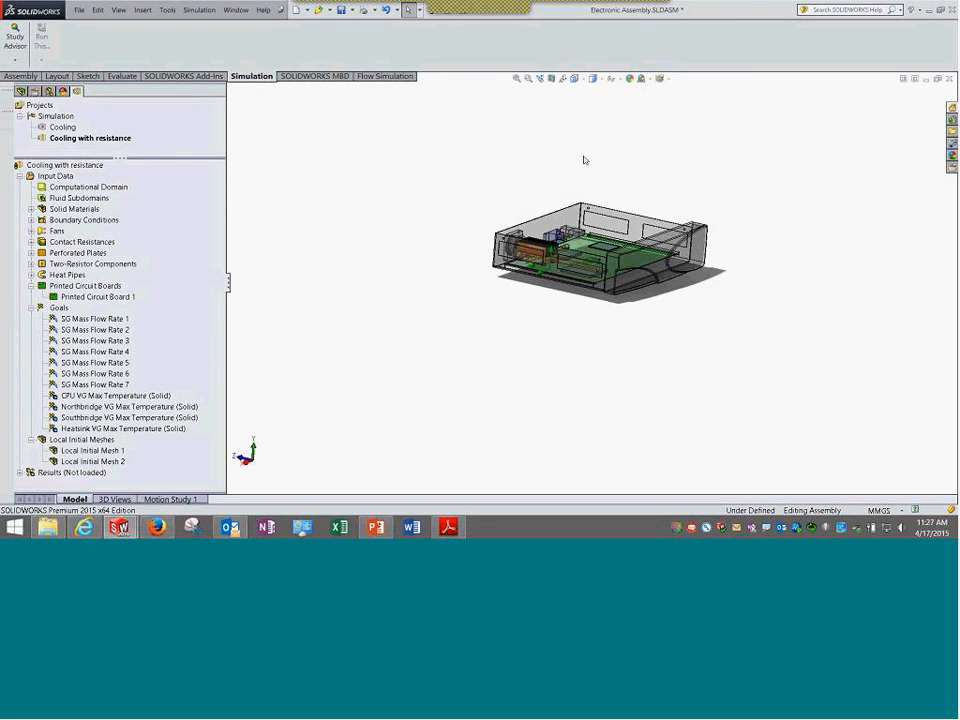
Collapse the Cooling with resistance project's input data, load its results and expand the results list
{"action": "left_click", "coordinate": [519, 81]}
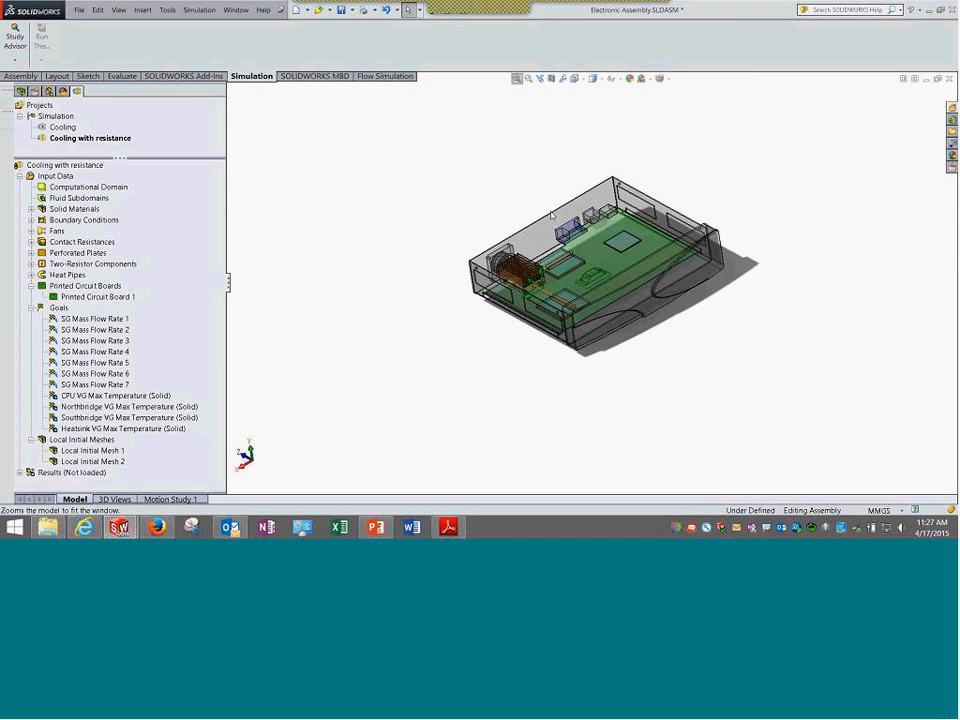
{"action": "middle_click_drag", "start_coordinate": [433, 244], "coordinate": [448, 246]}
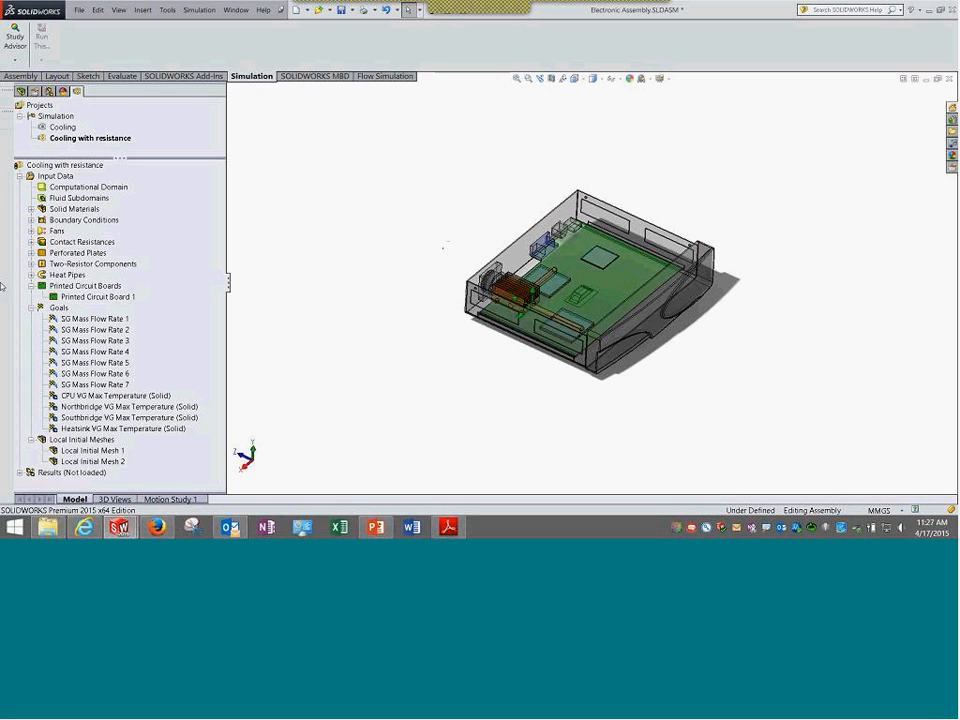
{"action": "left_click", "coordinate": [31, 286]}
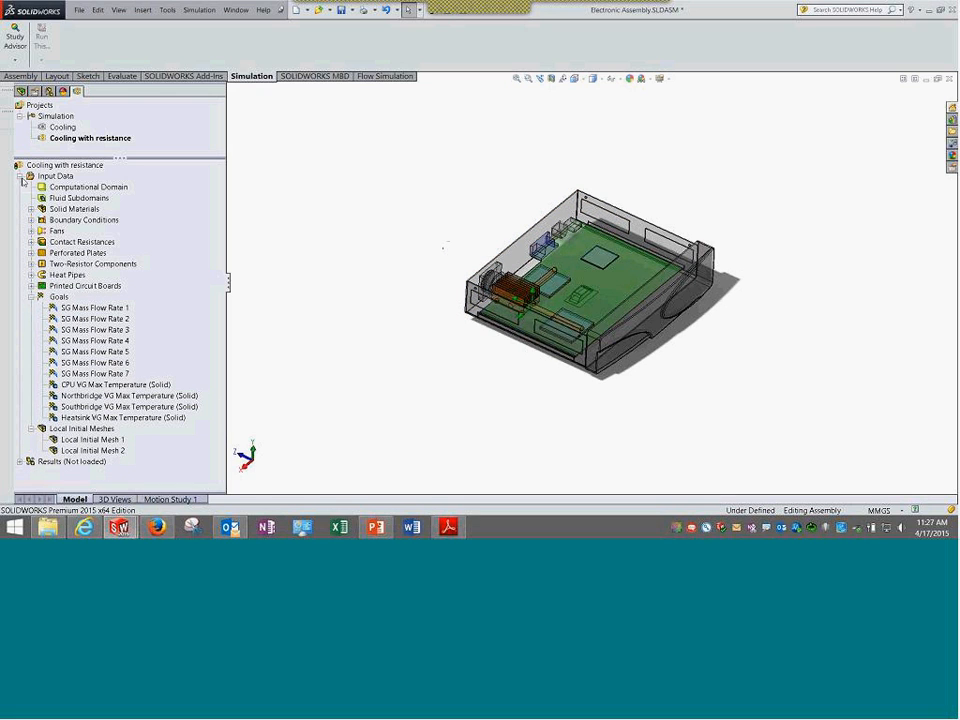
{"action": "left_click", "coordinate": [20, 177]}
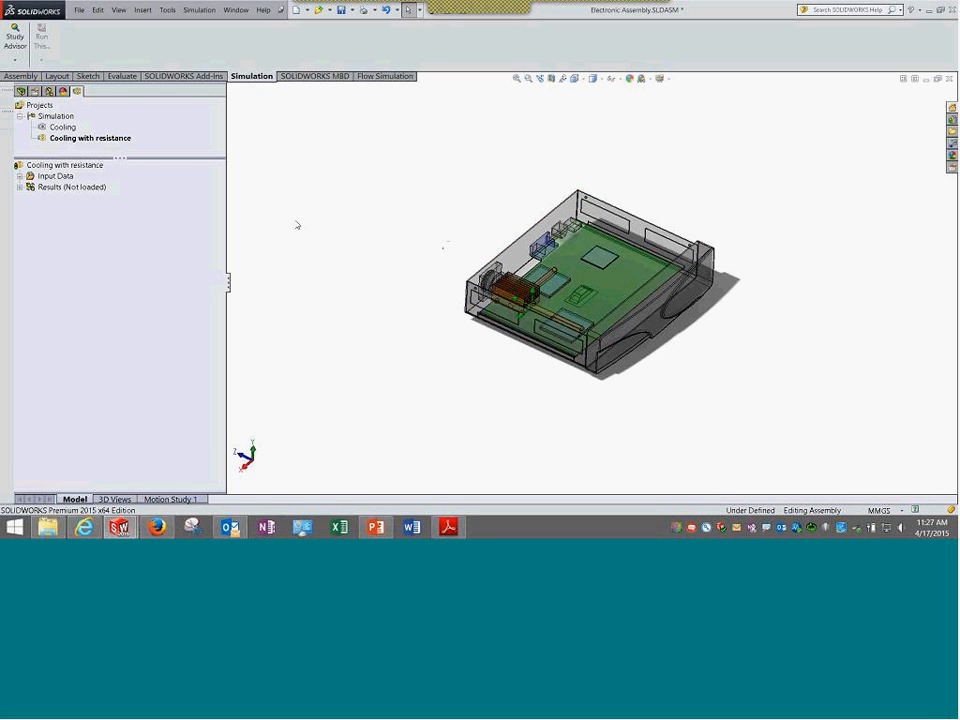
{"action": "right_click", "coordinate": [72, 187]}
{"action": "left_click", "coordinate": [100, 196]}
{"action": "left_click", "coordinate": [19, 187]}
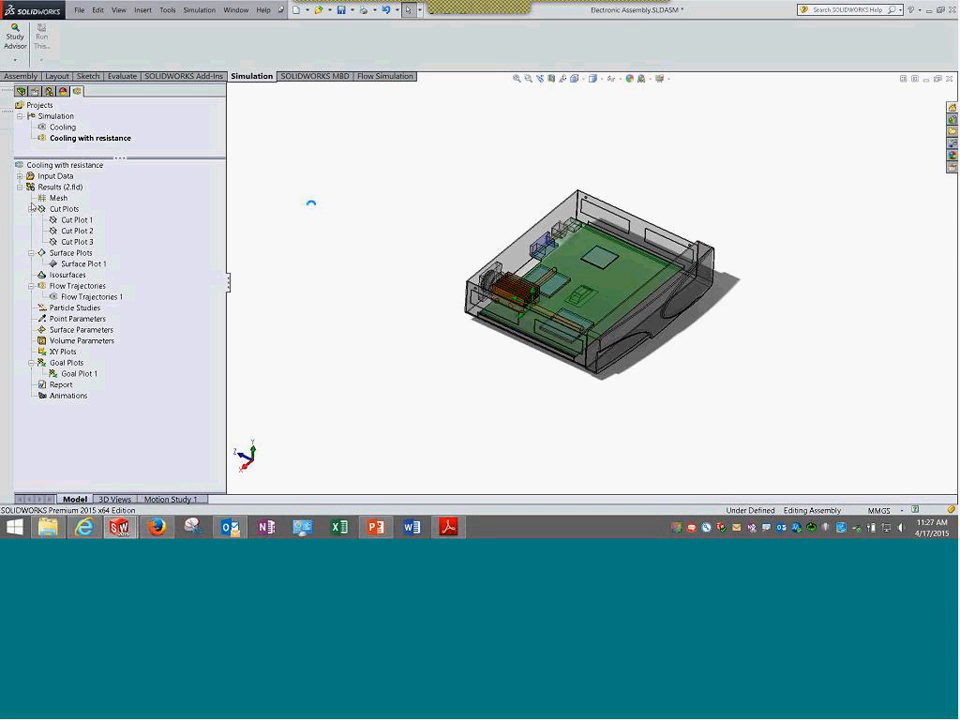
Examine the current, voltage and contact resistance types of a new Flow Simulation electrical condition and cancel its definition
{"action": "left_click", "coordinate": [167, 10]}
{"action": "mouse_move", "coordinate": [206, 63]}
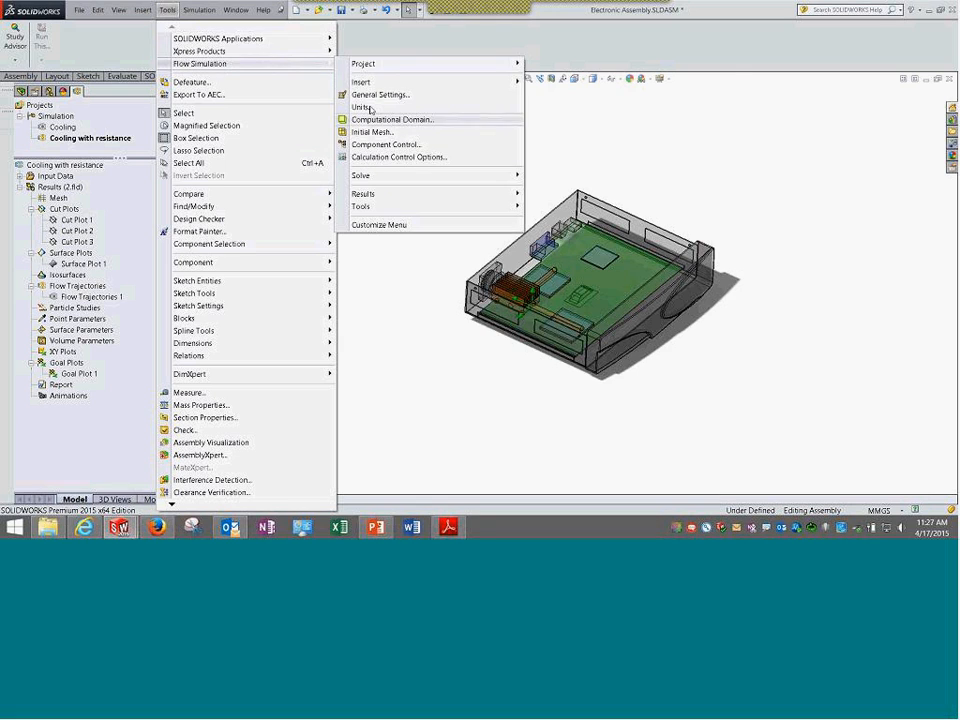
{"action": "mouse_move", "coordinate": [367, 84]}
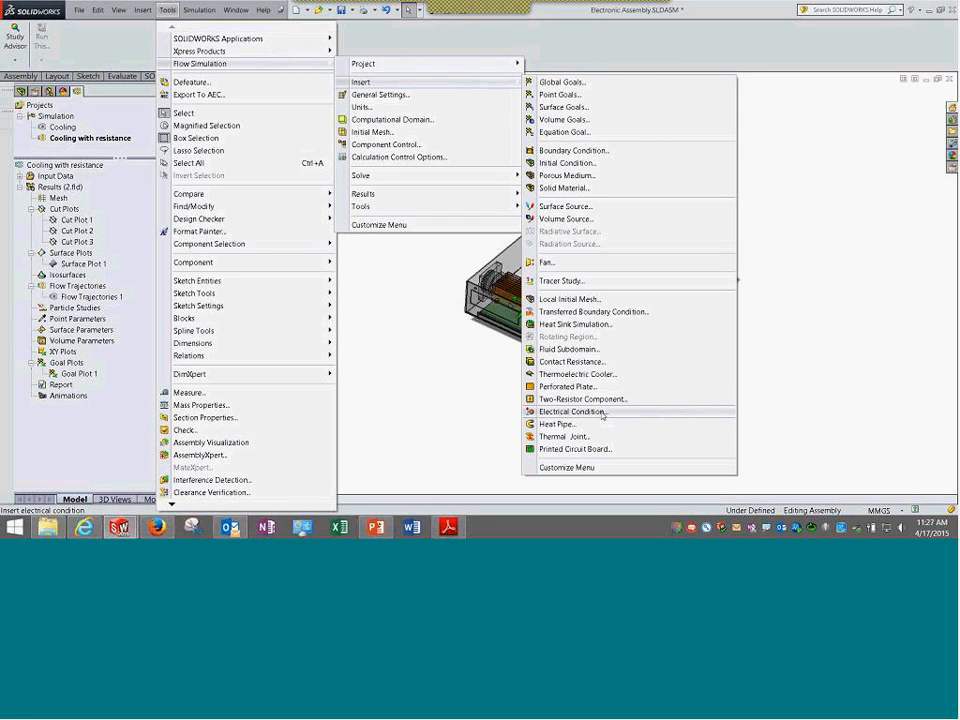
{"action": "left_click", "coordinate": [603, 412]}
{"action": "left_click", "coordinate": [40, 156]}
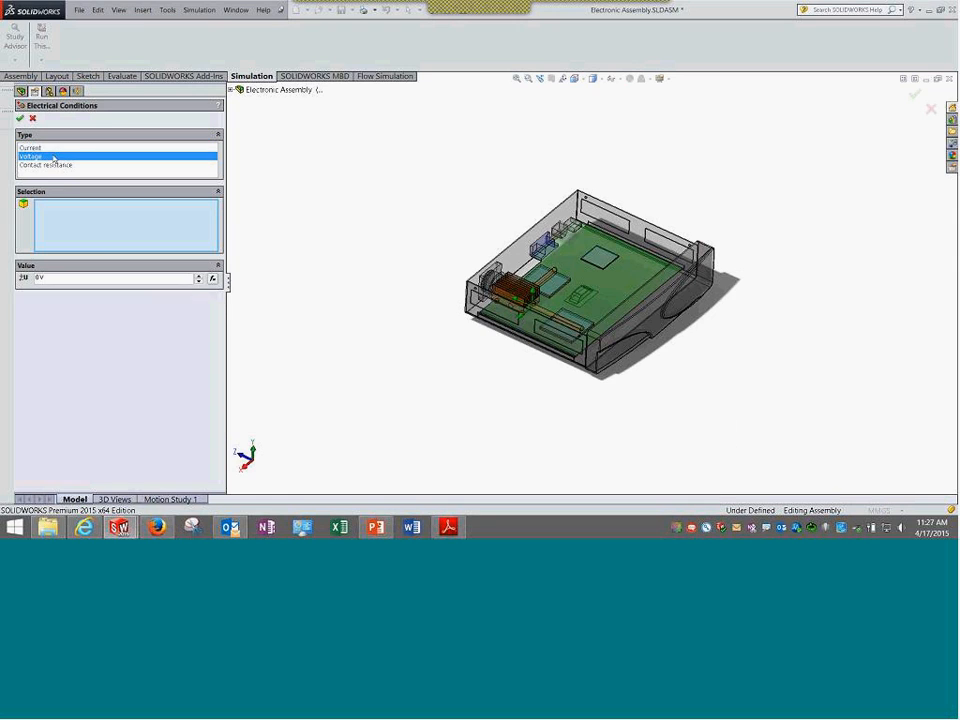
{"action": "left_click", "coordinate": [60, 166]}
{"action": "left_click", "coordinate": [61, 149]}
{"action": "left_click", "coordinate": [59, 158]}
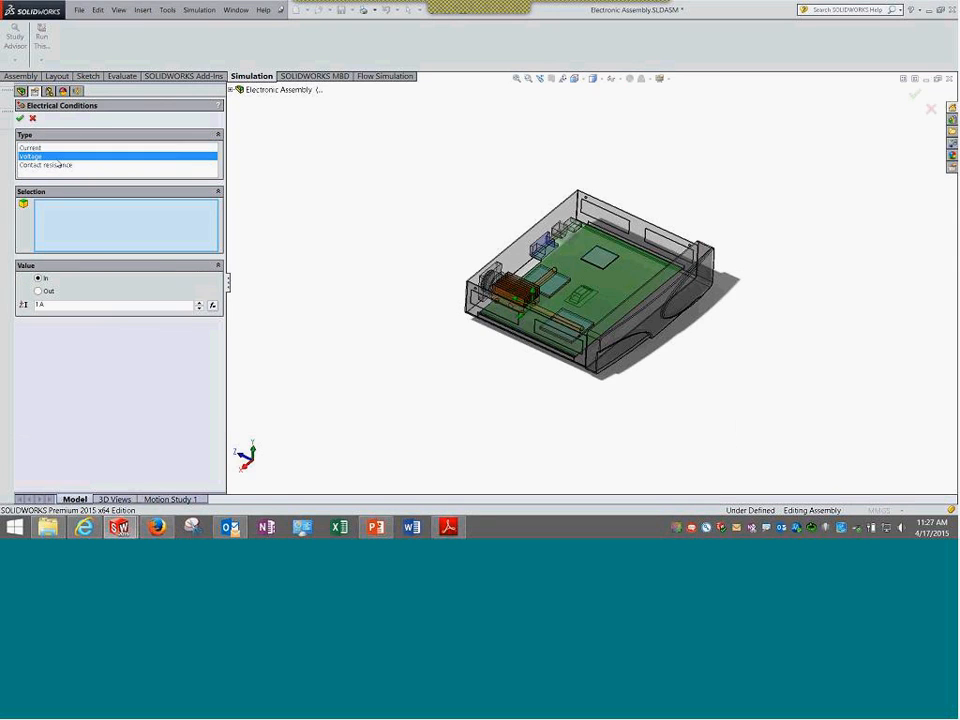
{"action": "left_click", "coordinate": [56, 166]}
{"action": "left_click", "coordinate": [33, 119]}
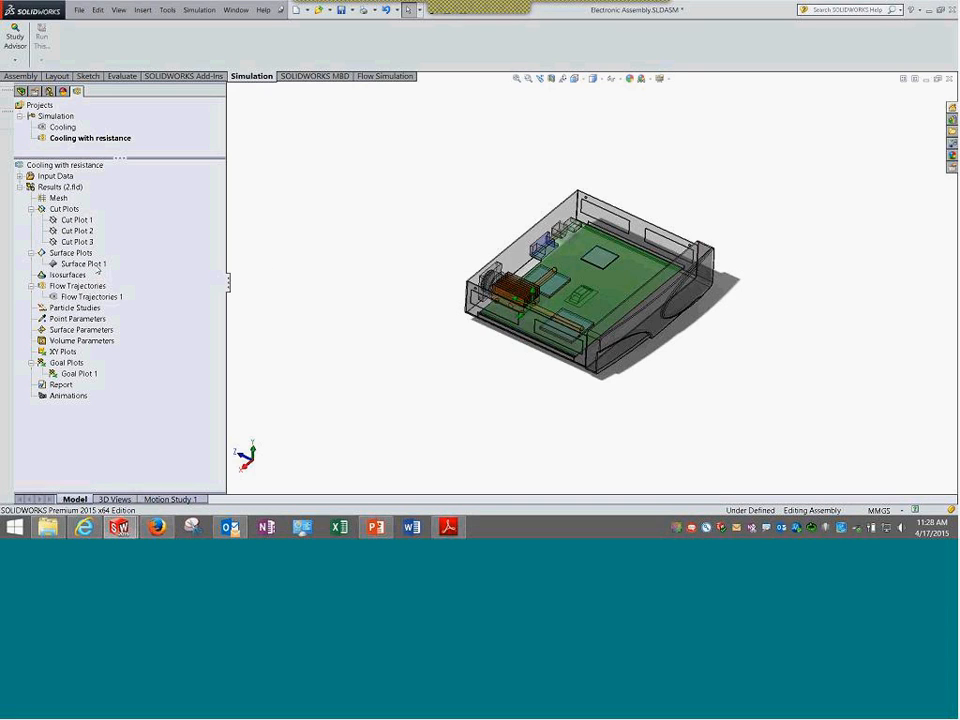
Show the Flow Trajectories 1 plot on the electronic assembly
{"action": "left_click", "coordinate": [90, 296]}
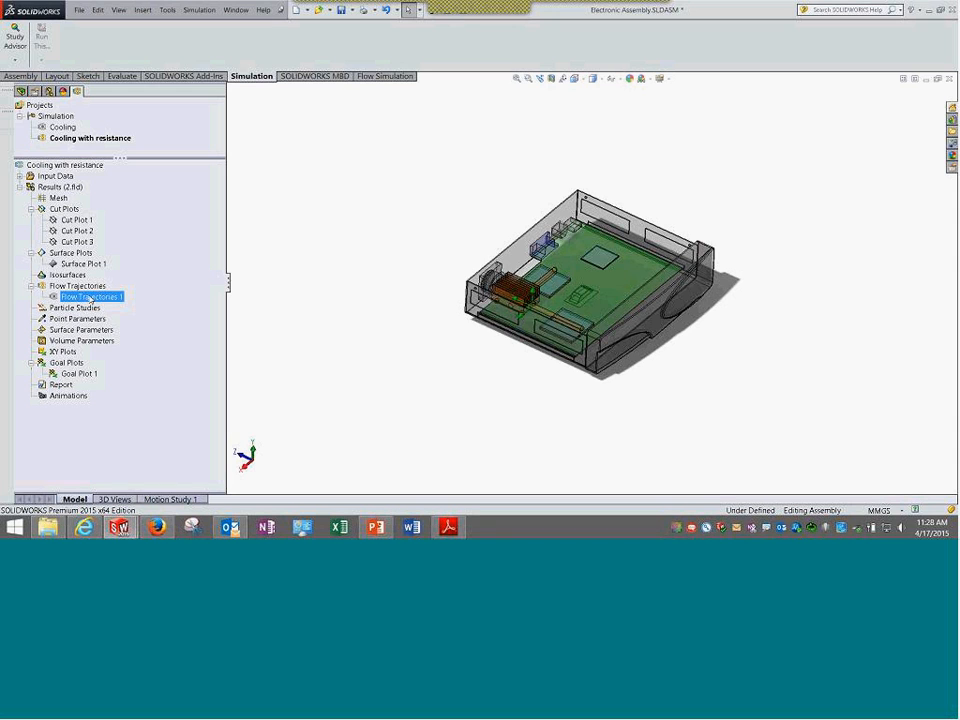
{"action": "right_click", "coordinate": [118, 297]}
{"action": "left_click", "coordinate": [121, 319]}
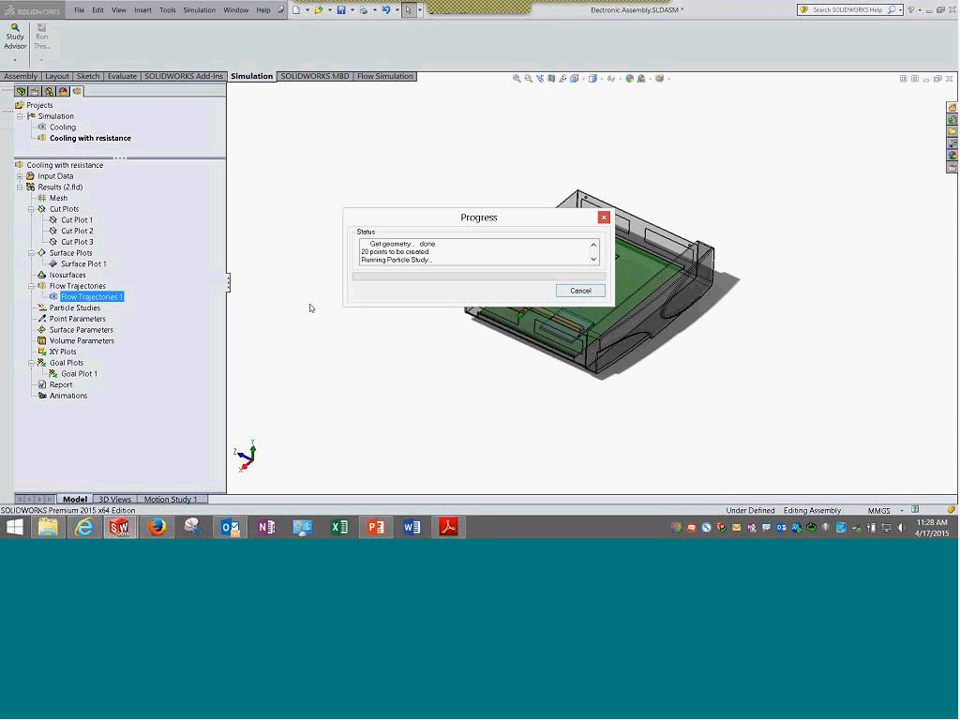
{"action": "left_click", "coordinate": [476, 386]}
Set the pressure legend's minimum to 101305.645 Pa and maximum to 101339.985 Pa, and inspect the flow trajectories through the enclosure
{"action": "left_click", "coordinate": [280, 351]}
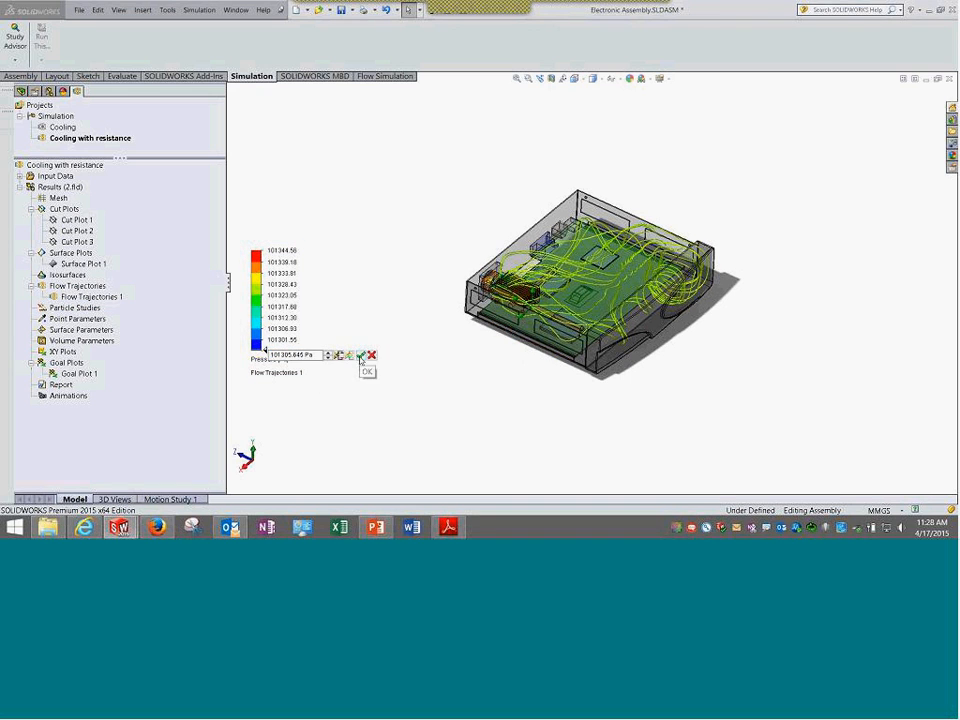
{"action": "left_click", "coordinate": [360, 355]}
{"action": "left_click", "coordinate": [282, 251]}
{"action": "type", "text": "101339.985 Pa"}
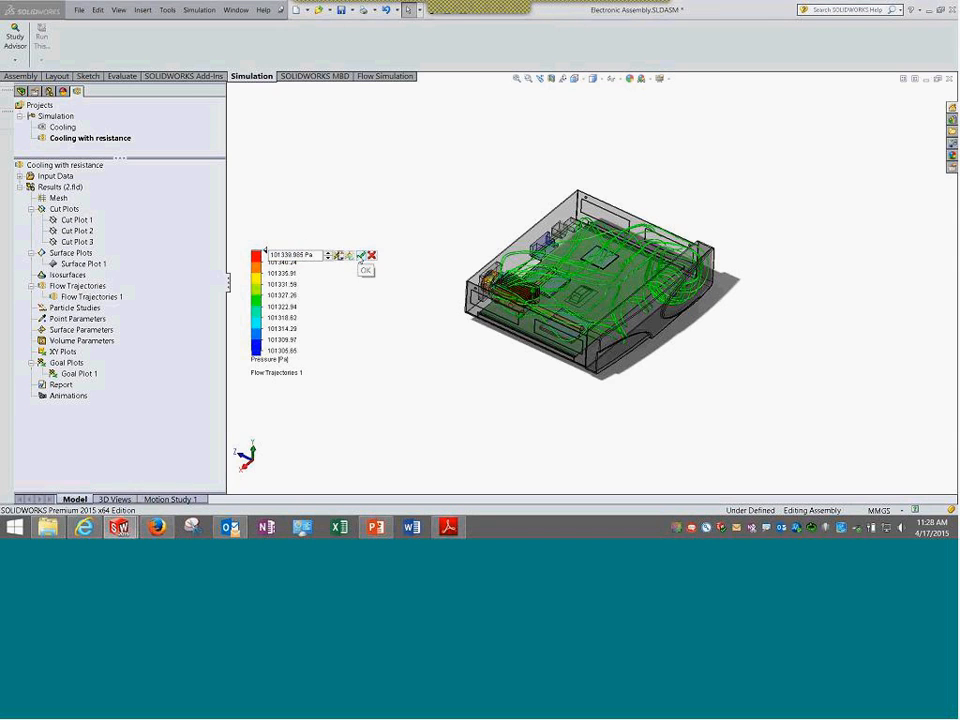
{"action": "left_click", "coordinate": [361, 255]}
{"action": "middle_click_drag", "start_coordinate": [466, 328], "coordinate": [466, 355]}
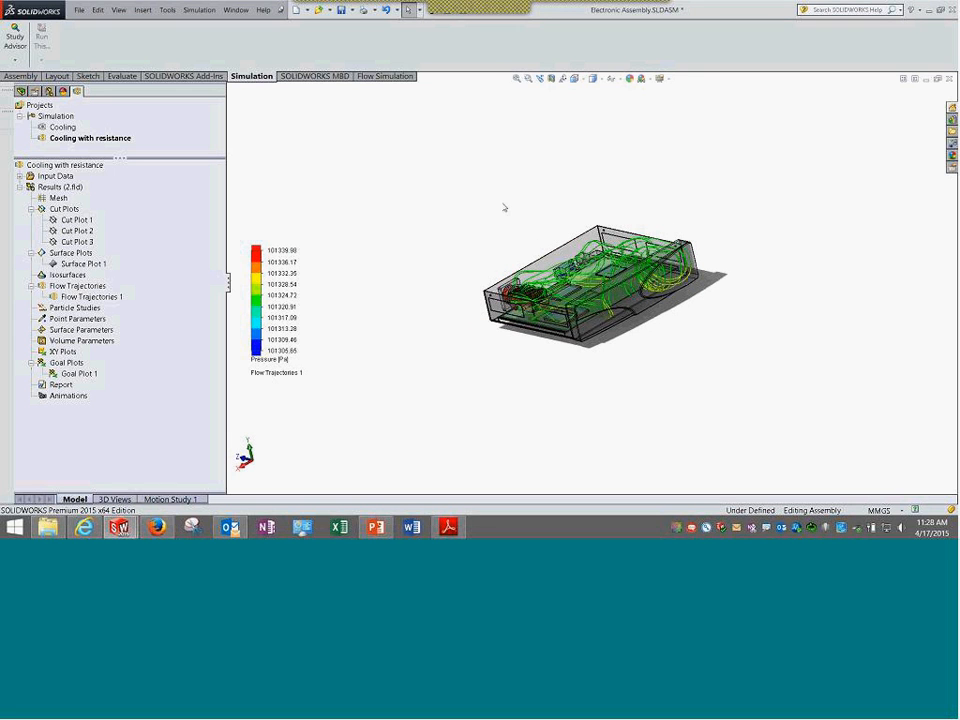
{"action": "scroll", "coordinate": [538, 243], "scroll_direction": "down", "scroll_amount": 2}
{"action": "middle_click_drag", "start_coordinate": [538, 243], "coordinate": [437, 283]}
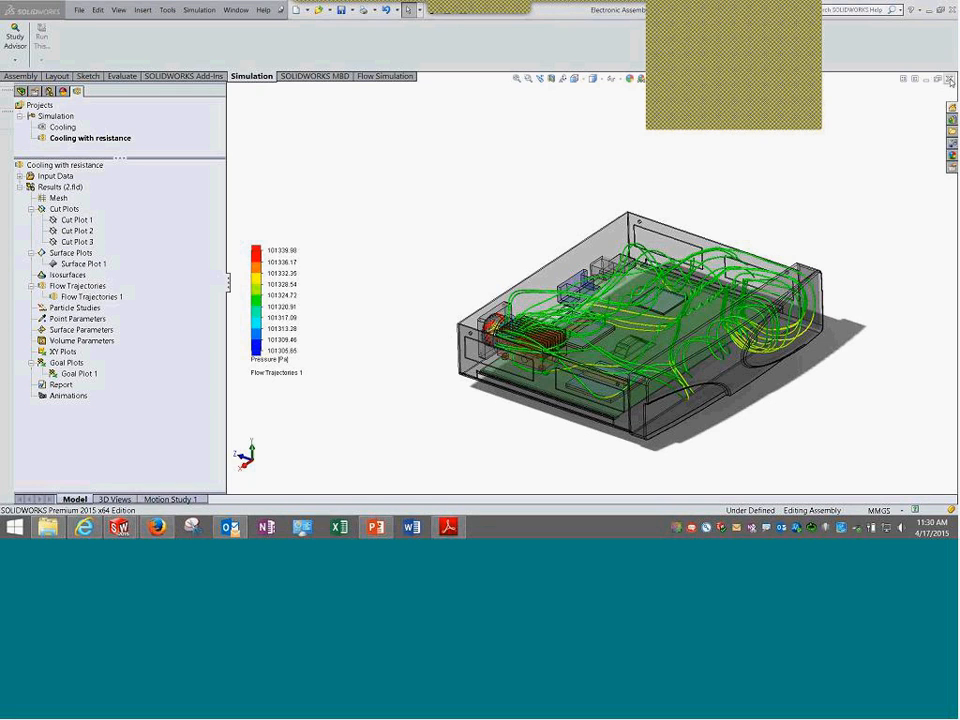
Close the Electronic Assembly with all modified documents saved, and close the cooler assembly without saving it
{"action": "left_click", "coordinate": [950, 79]}
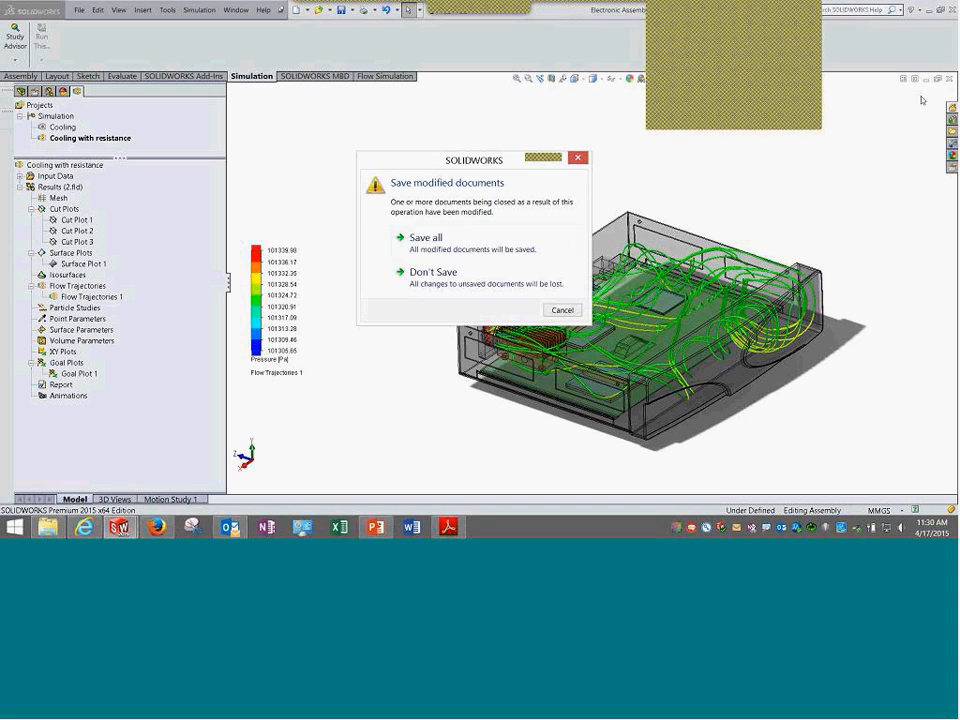
{"action": "left_click", "coordinate": [466, 238]}
{"action": "left_click", "coordinate": [468, 219]}
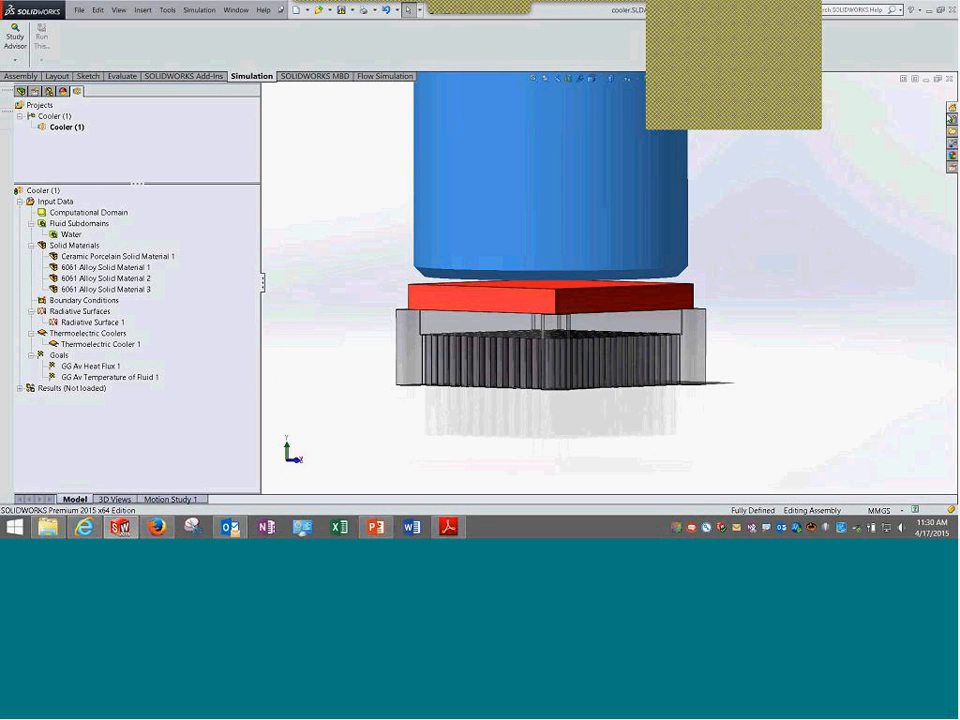
{"action": "left_click", "coordinate": [948, 80]}
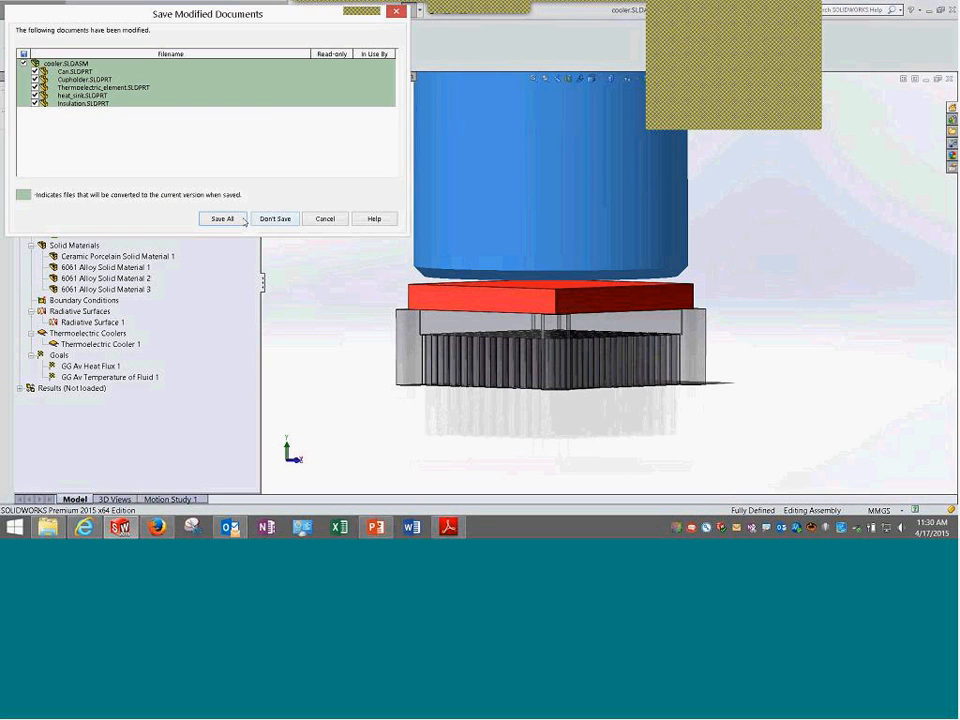
{"action": "left_click", "coordinate": [272, 219]}
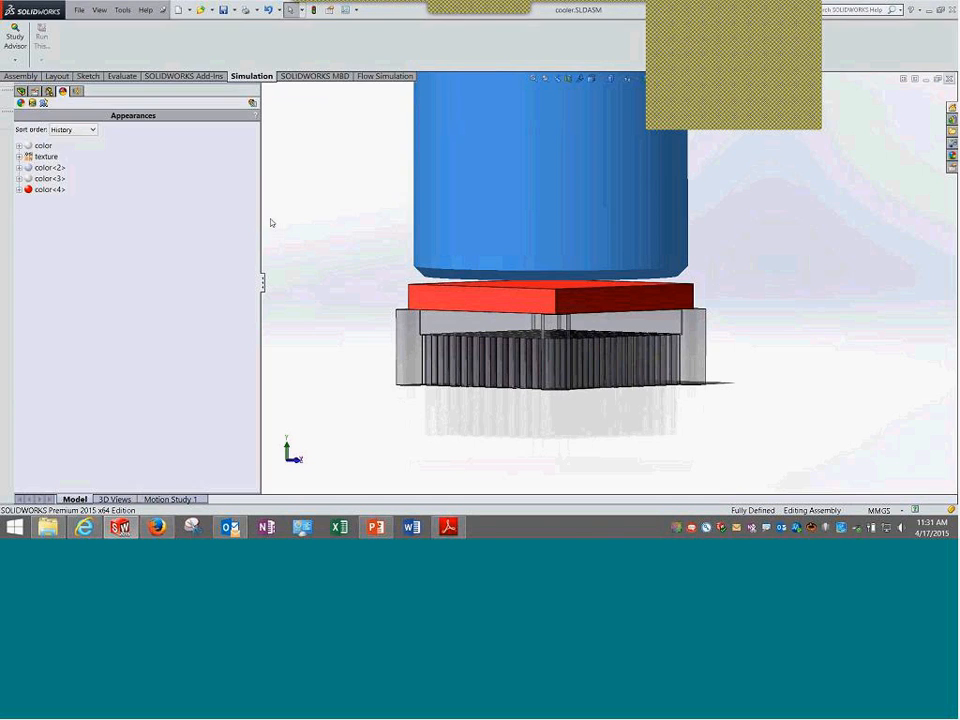
Open the recent Large Office.SLDASM assembly, fit and orient the room model, and widen the simulation tree to show full names
{"action": "left_click", "coordinate": [79, 10]}
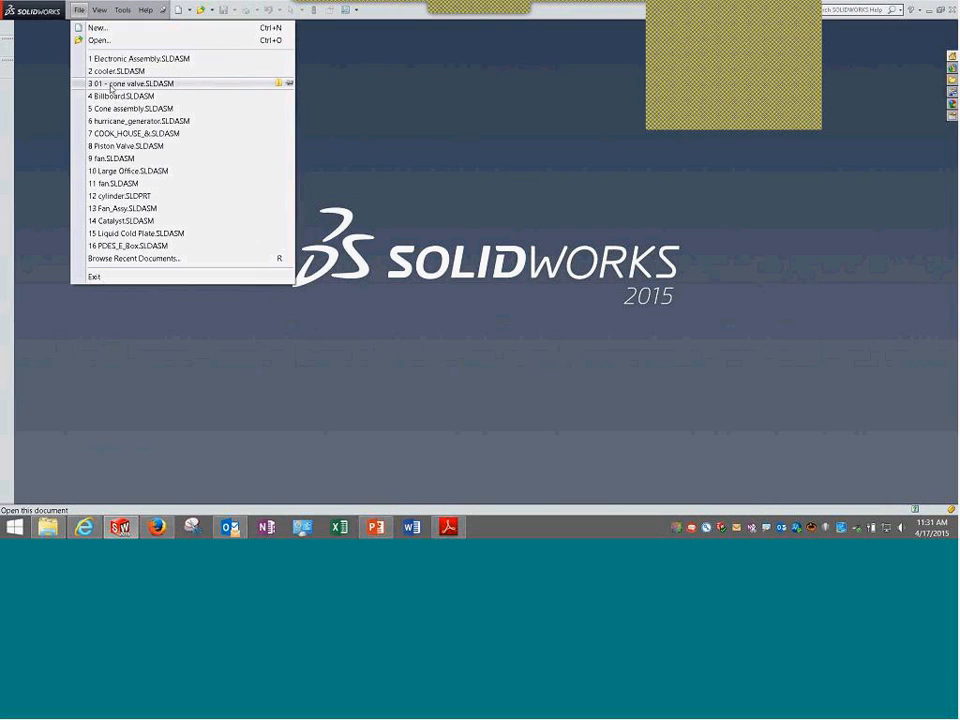
{"action": "mouse_move", "coordinate": [112, 101]}
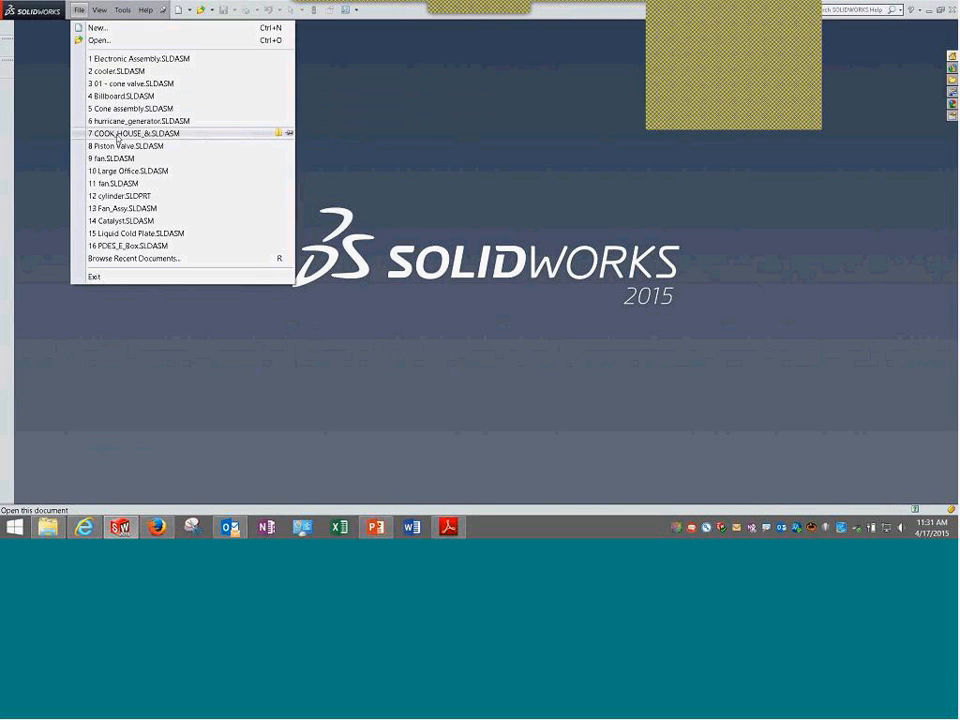
{"action": "left_click", "coordinate": [125, 171]}
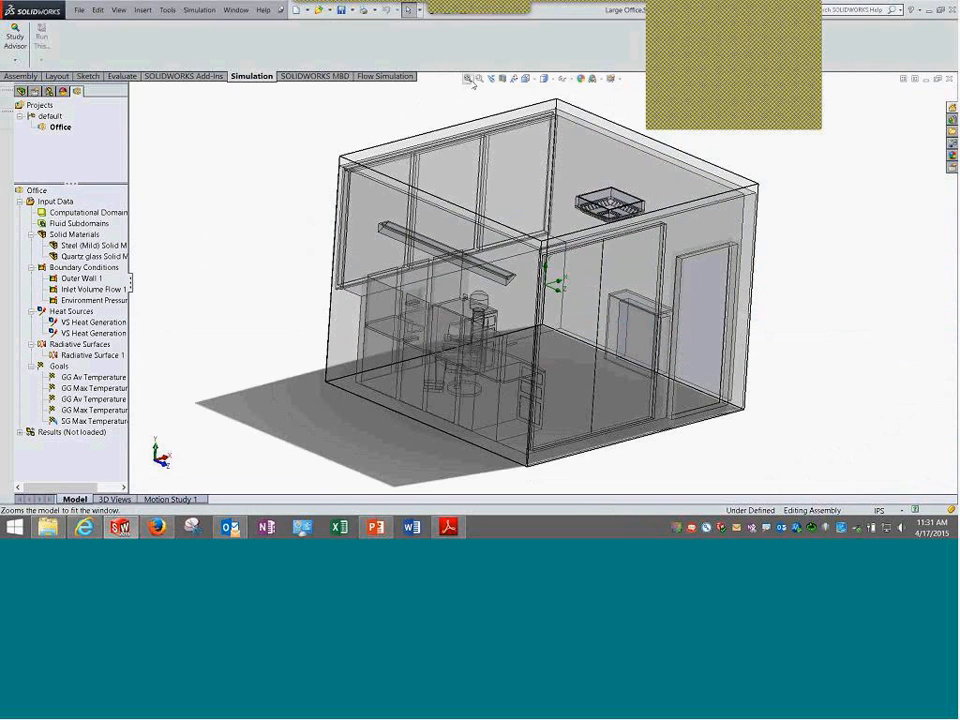
{"action": "left_click", "coordinate": [471, 80]}
{"action": "scroll", "coordinate": [296, 184], "scroll_direction": "up", "scroll_amount": 1}
{"action": "middle_click_drag", "start_coordinate": [298, 180], "coordinate": [405, 221]}
{"action": "left_click_drag", "start_coordinate": [131, 289], "coordinate": [229, 290]}
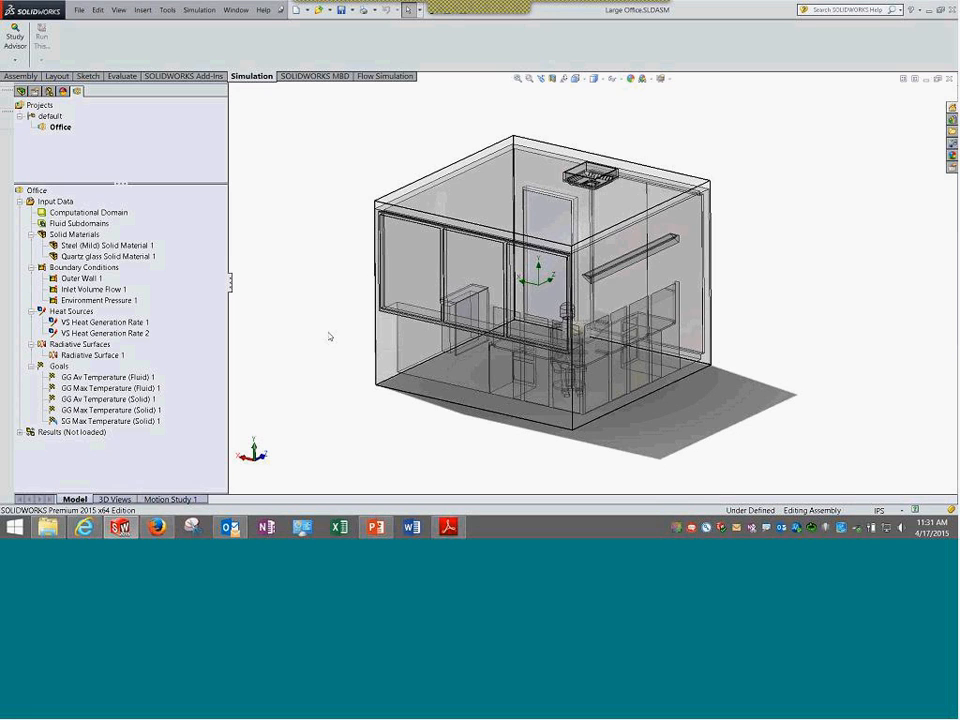
Open the Office project's general settings and expand the gravity, radiation and heat conduction in solids features
{"action": "right_click", "coordinate": [57, 202]}
{"action": "left_click", "coordinate": [79, 208]}
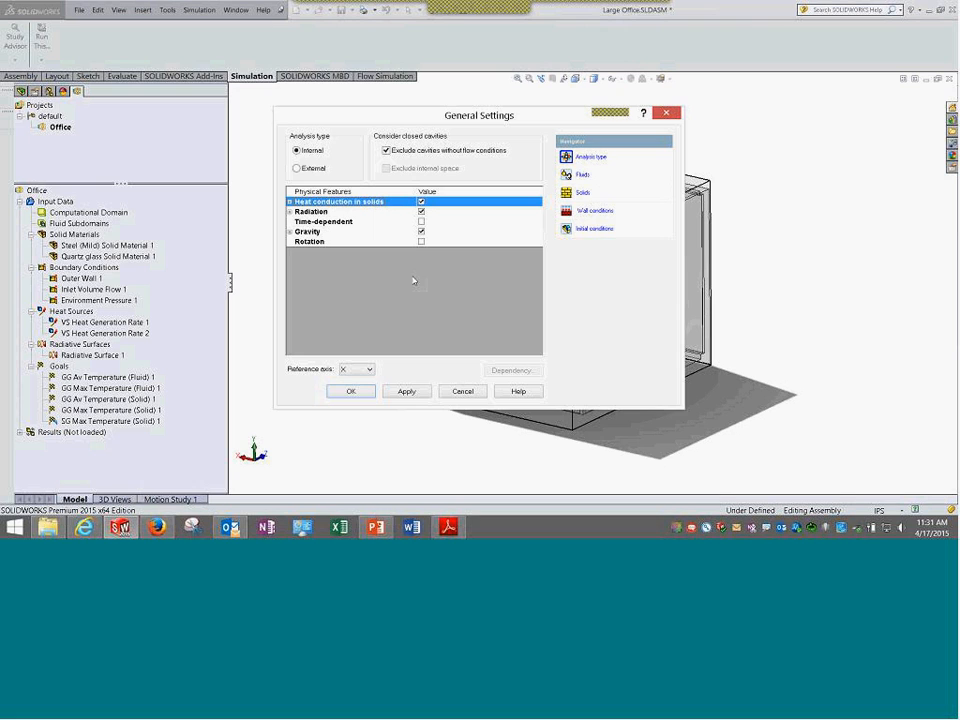
{"action": "left_click", "coordinate": [289, 231]}
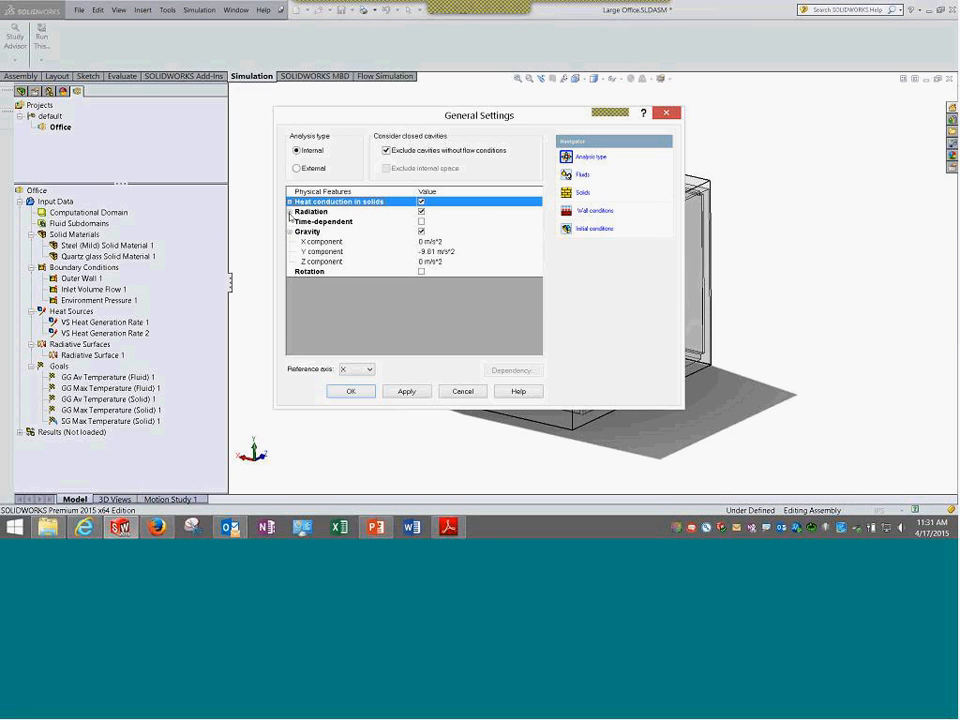
{"action": "left_click", "coordinate": [290, 212]}
{"action": "left_click", "coordinate": [289, 201]}
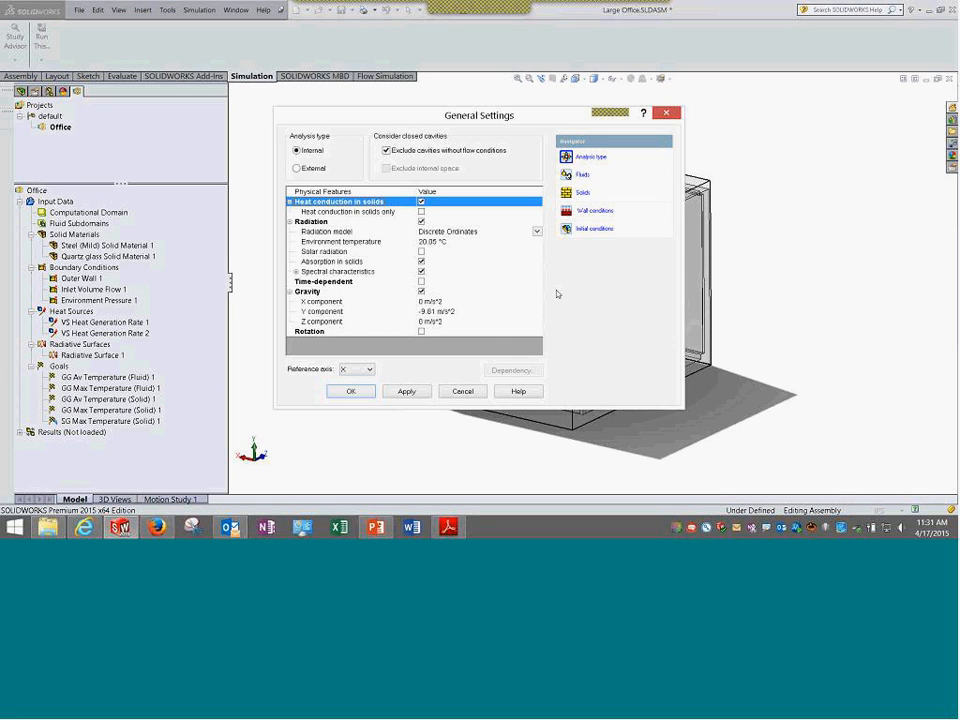
Review the available radiation models and keep Discrete Ordinates selected
{"action": "left_click", "coordinate": [538, 233]}
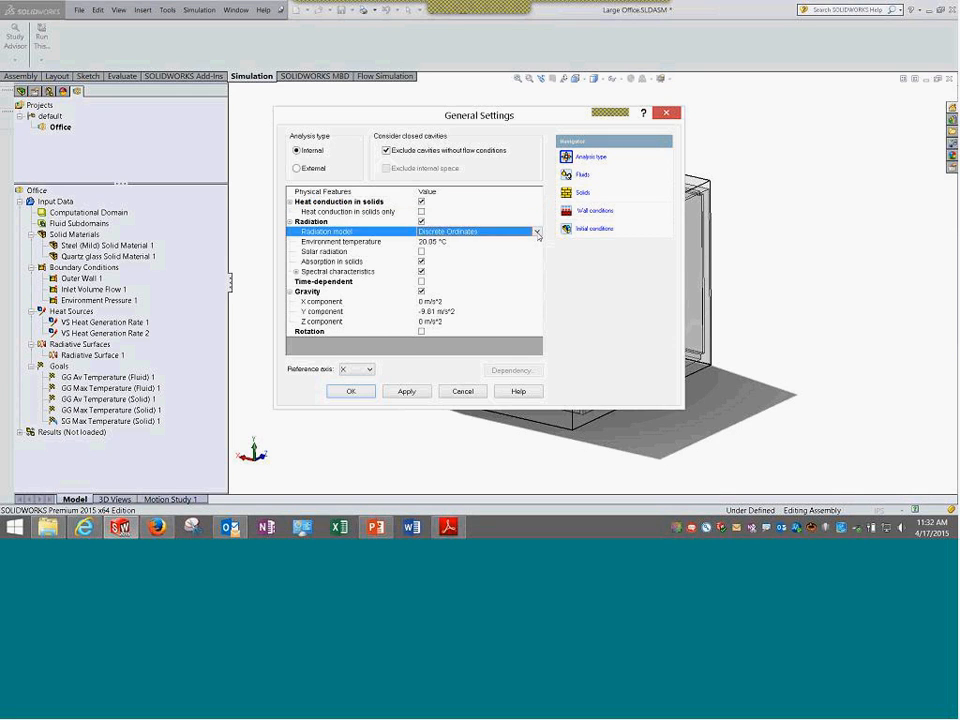
{"action": "left_click", "coordinate": [537, 232]}
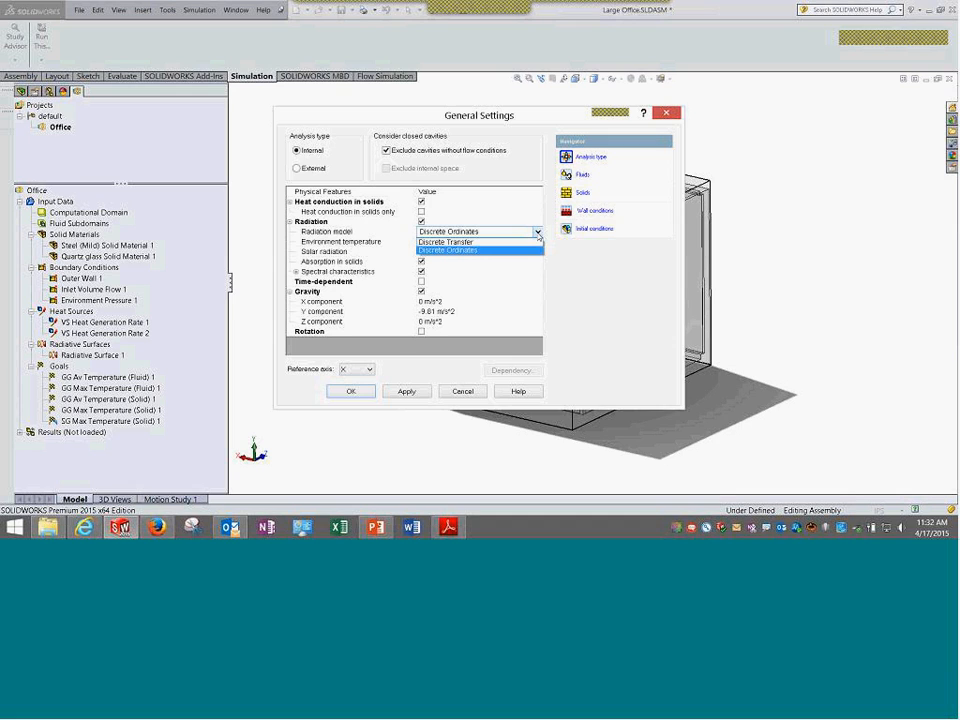
{"action": "left_click", "coordinate": [471, 251]}
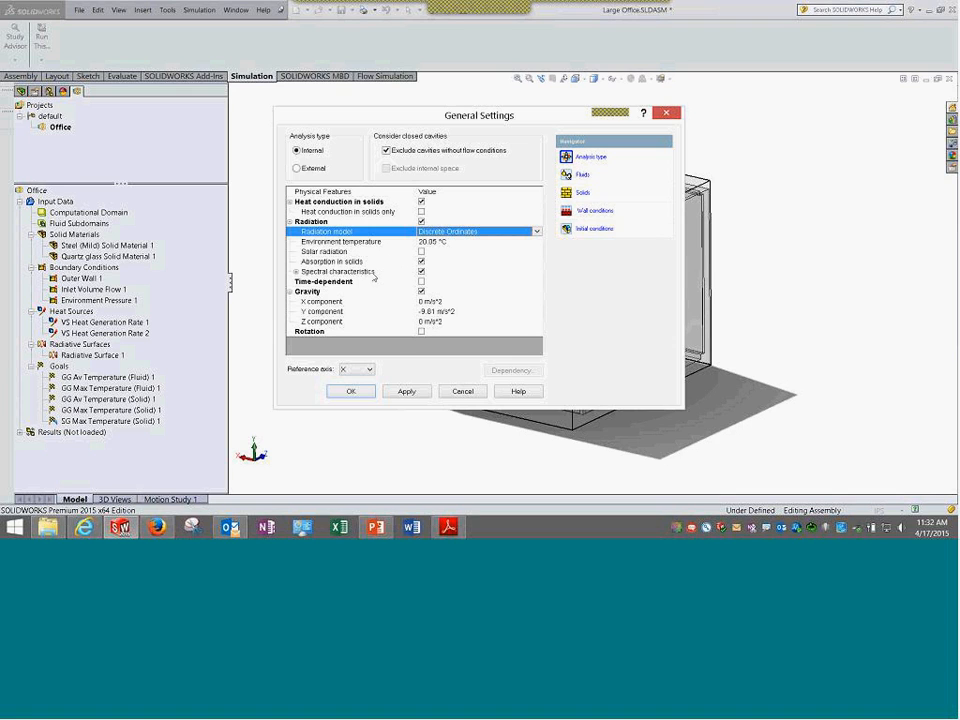
Expand the radiation's spectral characteristics and examine the choices for the number of bands
{"action": "left_click", "coordinate": [296, 272]}
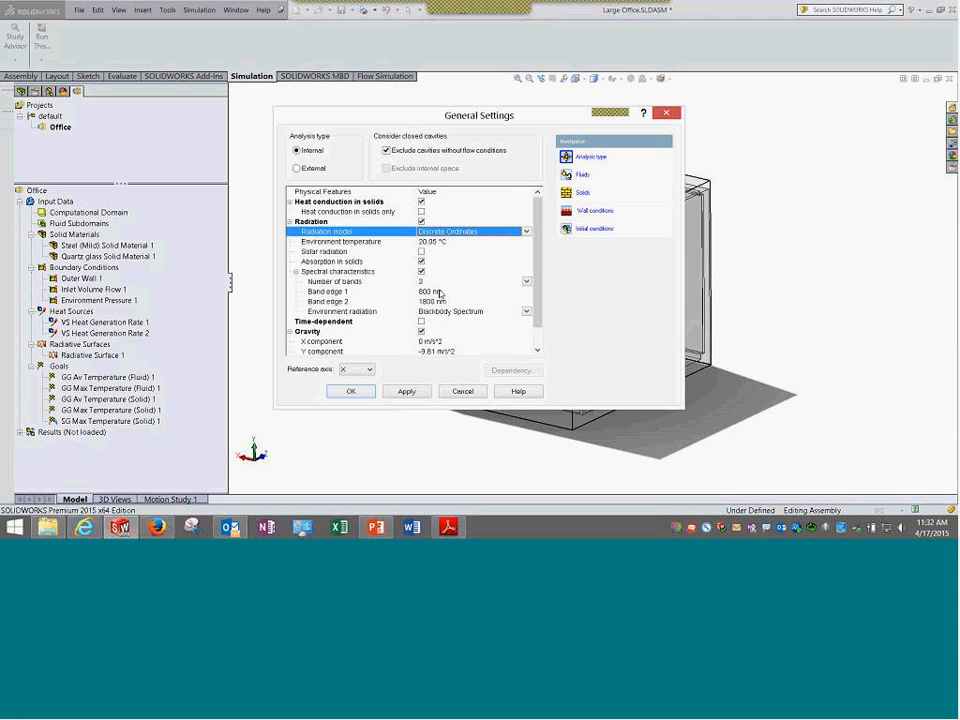
{"action": "left_click", "coordinate": [524, 282]}
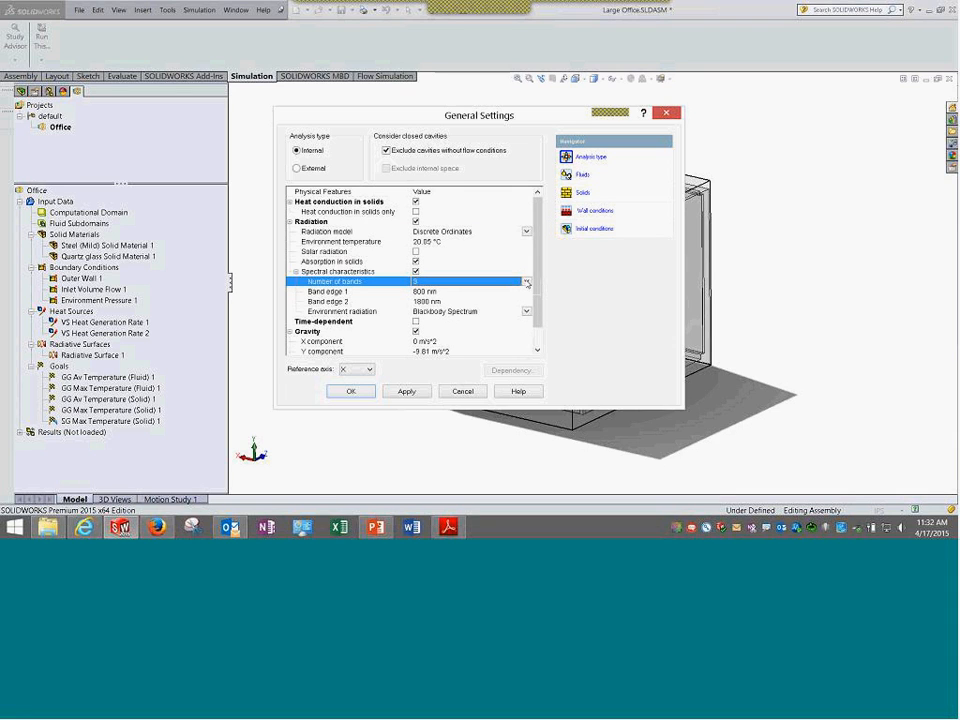
{"action": "left_click", "coordinate": [527, 283]}
{"action": "left_click", "coordinate": [527, 283]}
{"action": "left_click_drag", "start_coordinate": [537, 291], "coordinate": [538, 260]}
Examine the project's fluids, solids and default wall conditions beside the room model, and cancel the general settings
{"action": "left_click", "coordinate": [584, 176]}
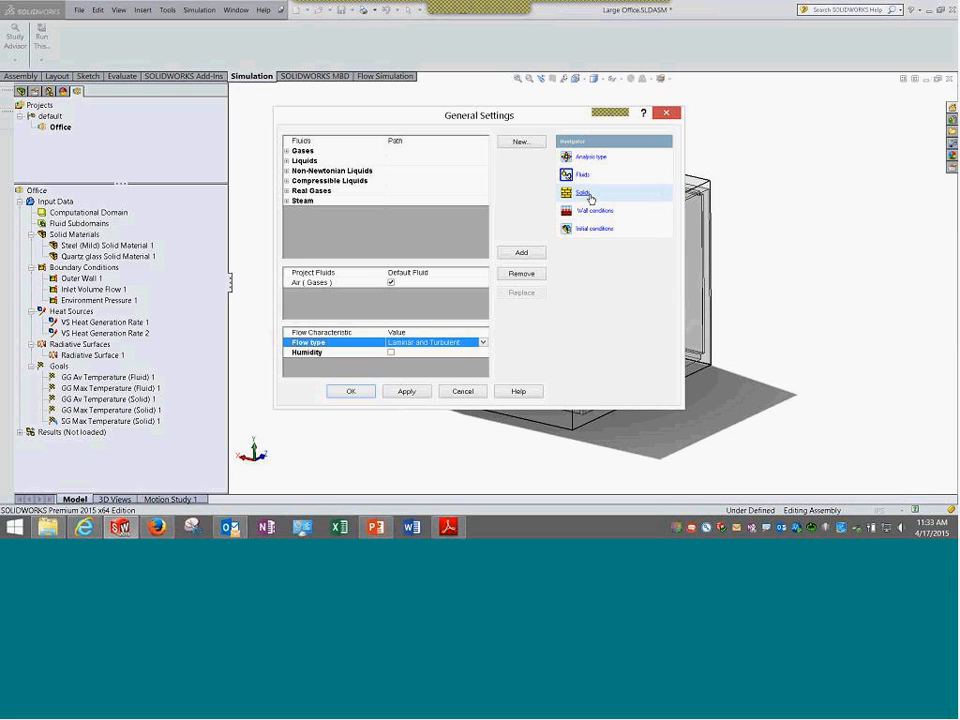
{"action": "left_click", "coordinate": [589, 196]}
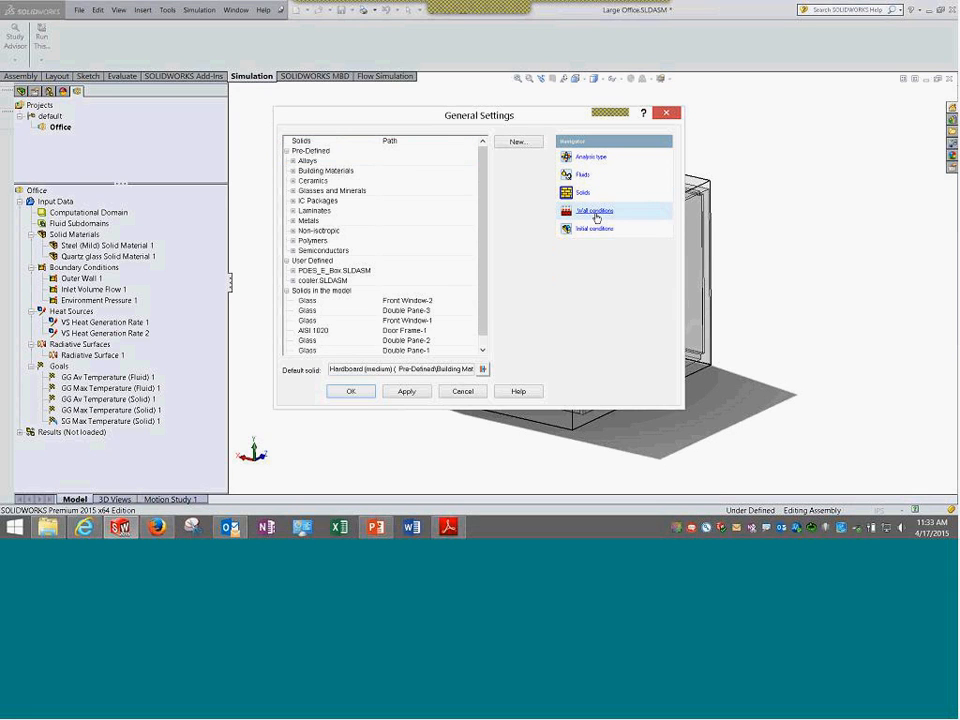
{"action": "left_click", "coordinate": [595, 212]}
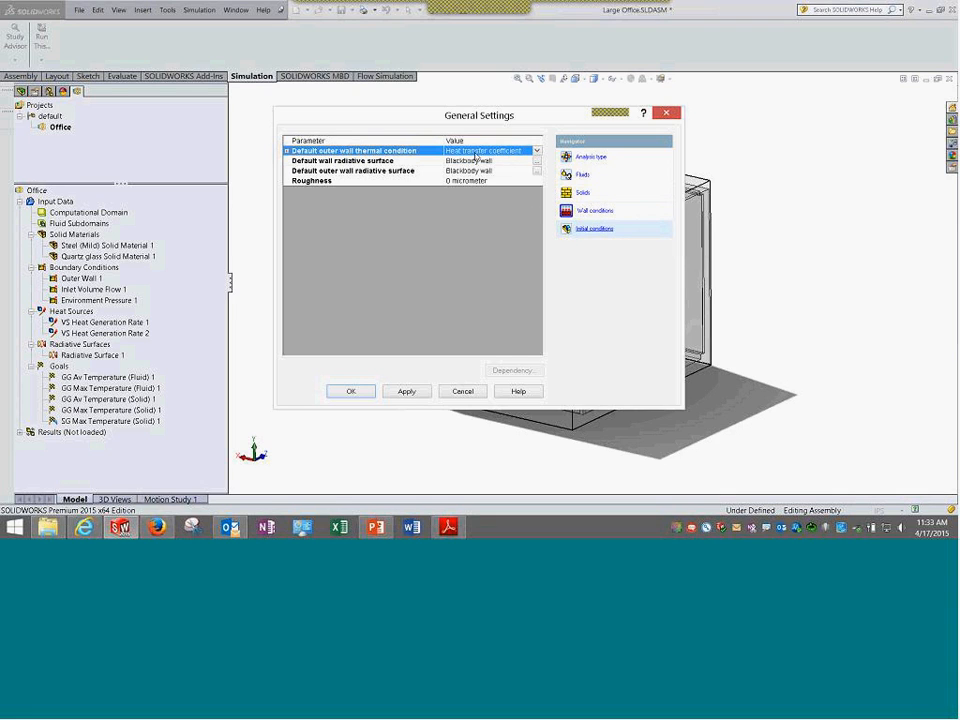
{"action": "left_click_drag", "start_coordinate": [481, 118], "coordinate": [240, 57]}
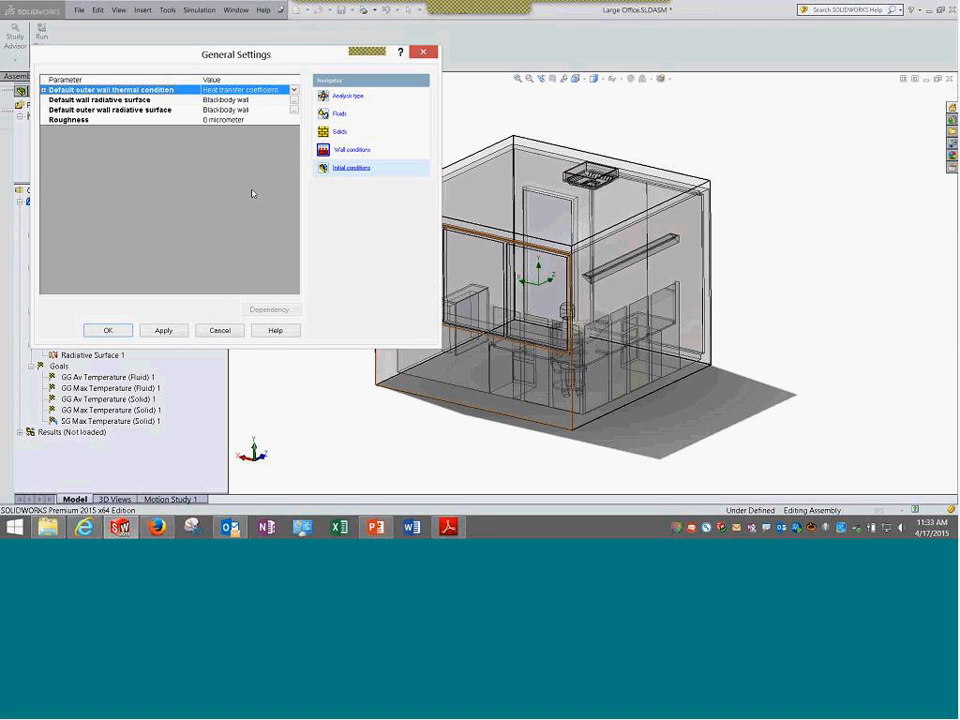
{"action": "left_click", "coordinate": [219, 330]}
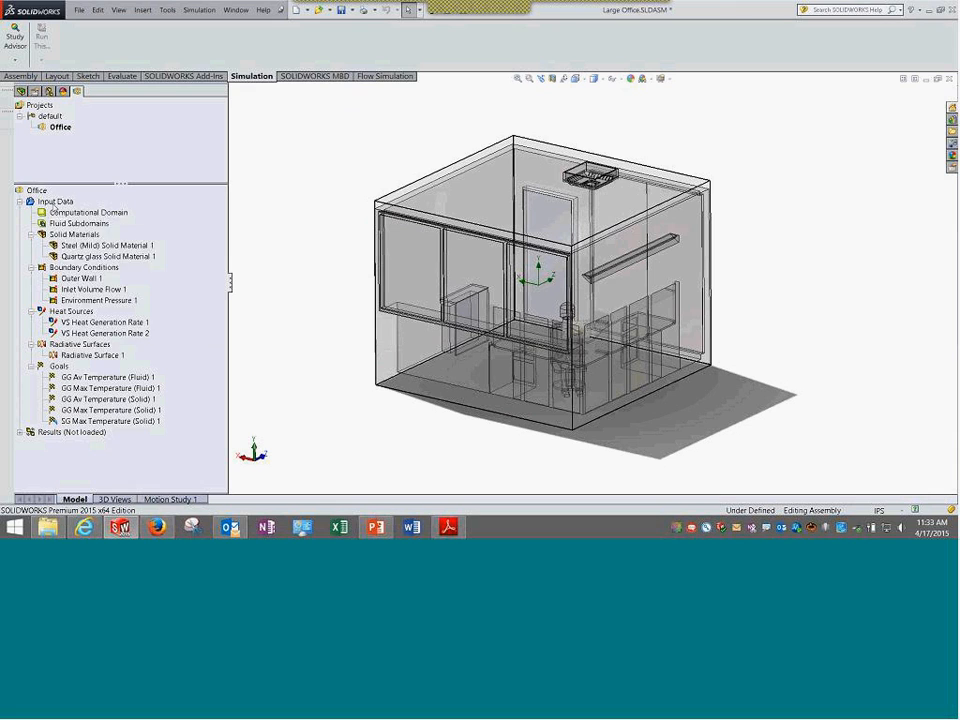
Open the Office project's calculation control options and display the solving parameters
{"action": "right_click", "coordinate": [56, 202]}
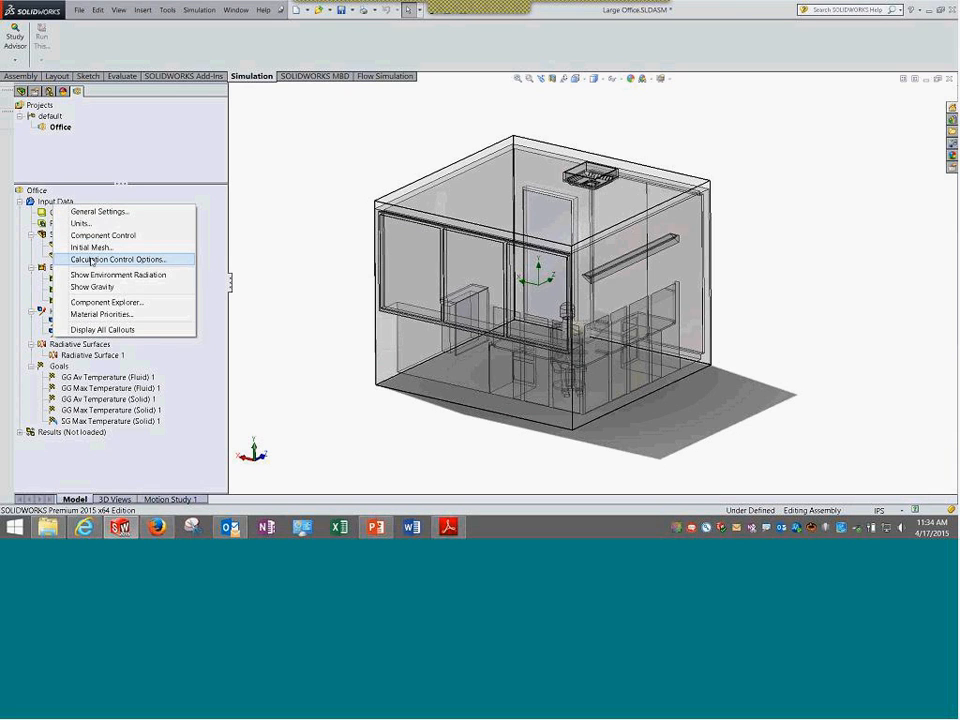
{"action": "left_click", "coordinate": [91, 260]}
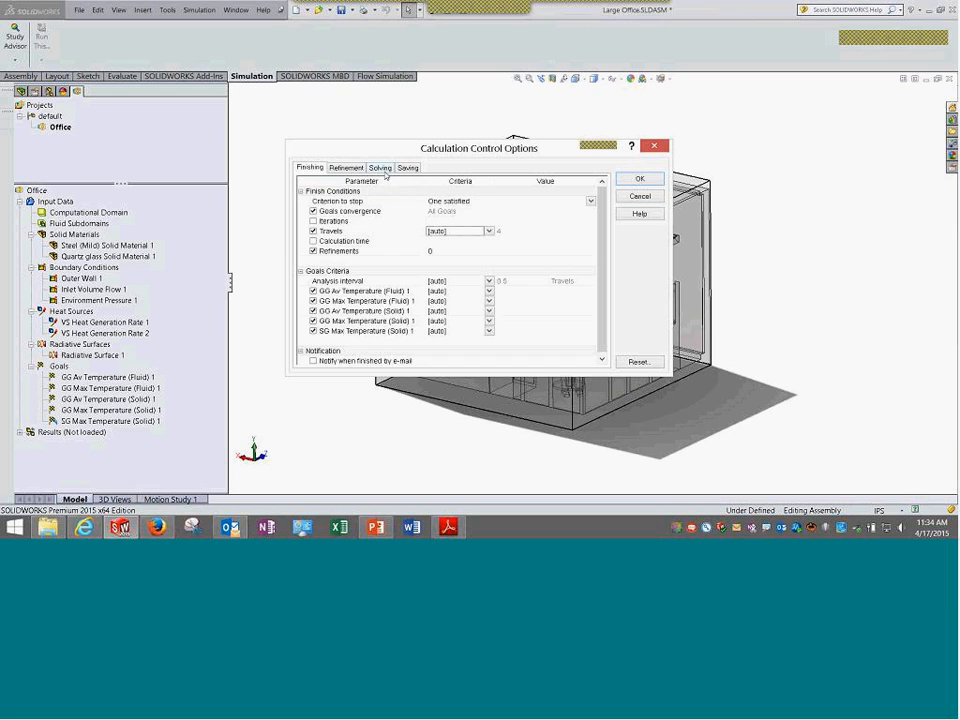
{"action": "left_click", "coordinate": [385, 170]}
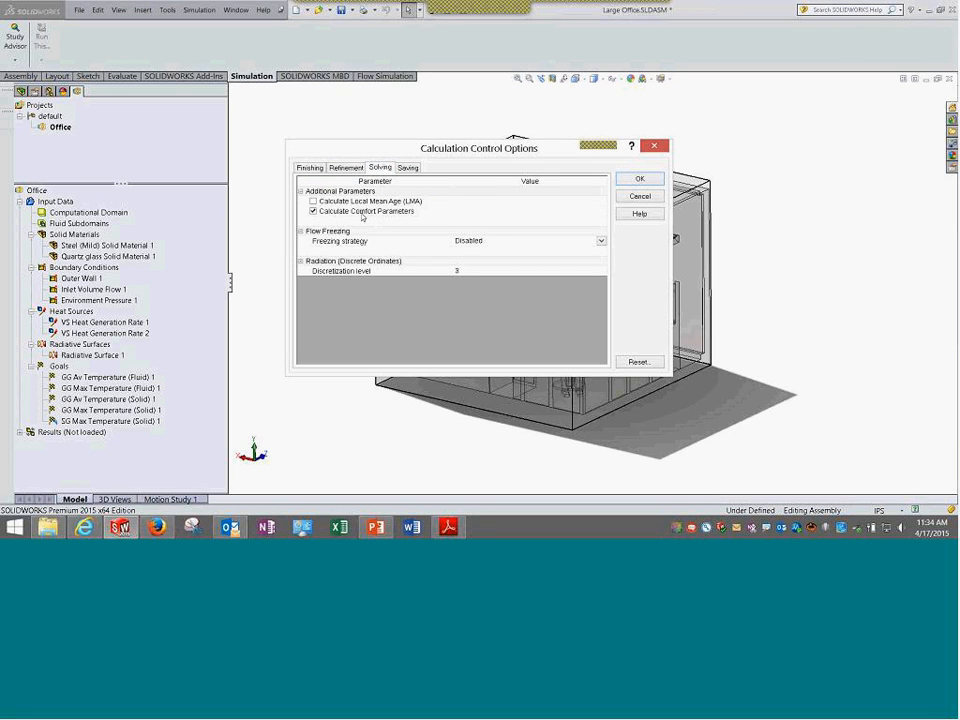
Review the calculation's saving, refinement and finishing settings, and cancel the calculation control options
{"action": "left_click", "coordinate": [375, 218]}
{"action": "left_click", "coordinate": [408, 167]}
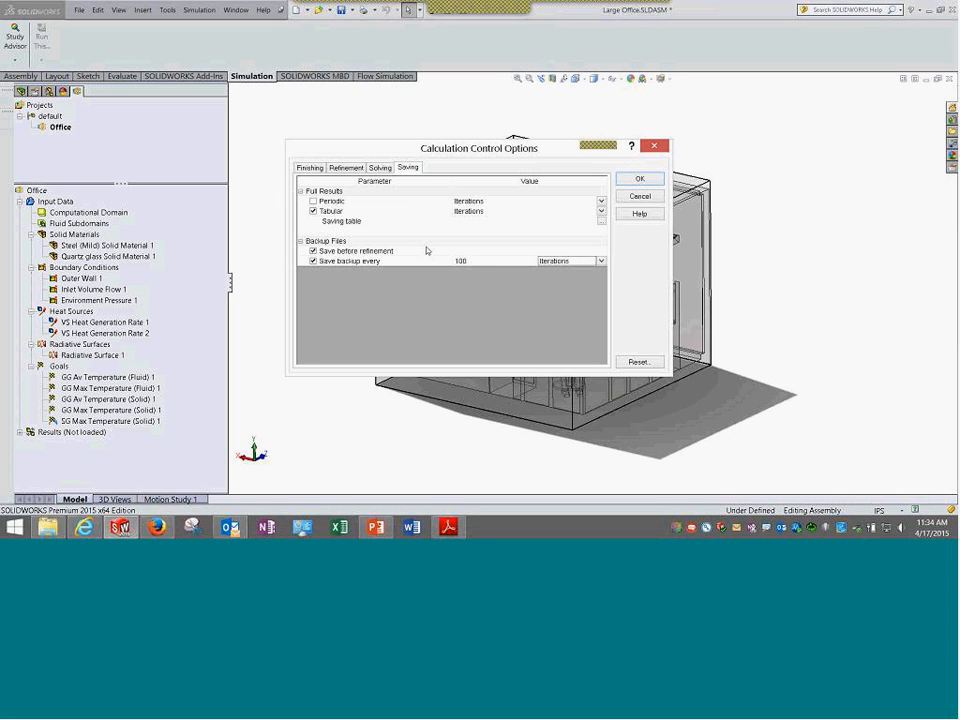
{"action": "left_click", "coordinate": [346, 167]}
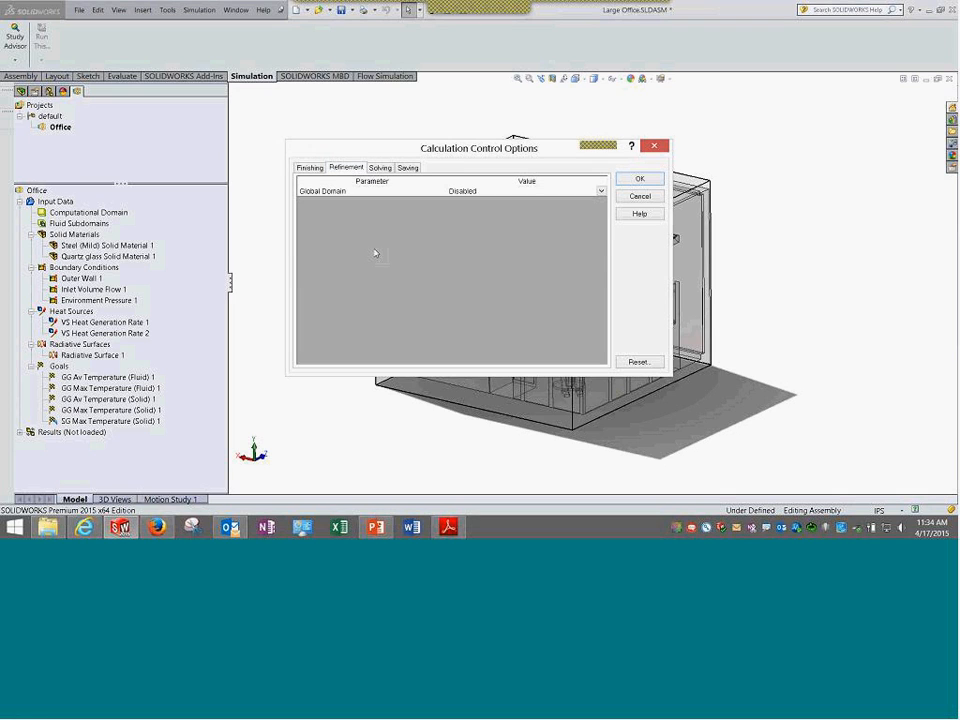
{"action": "left_click", "coordinate": [313, 168]}
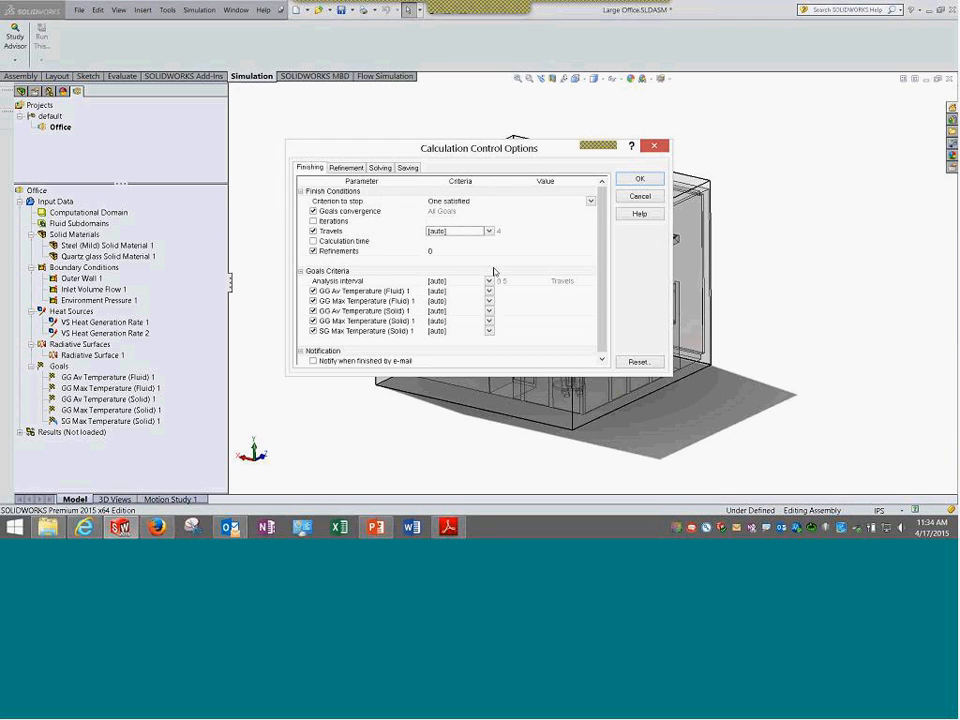
{"action": "left_click", "coordinate": [641, 198]}
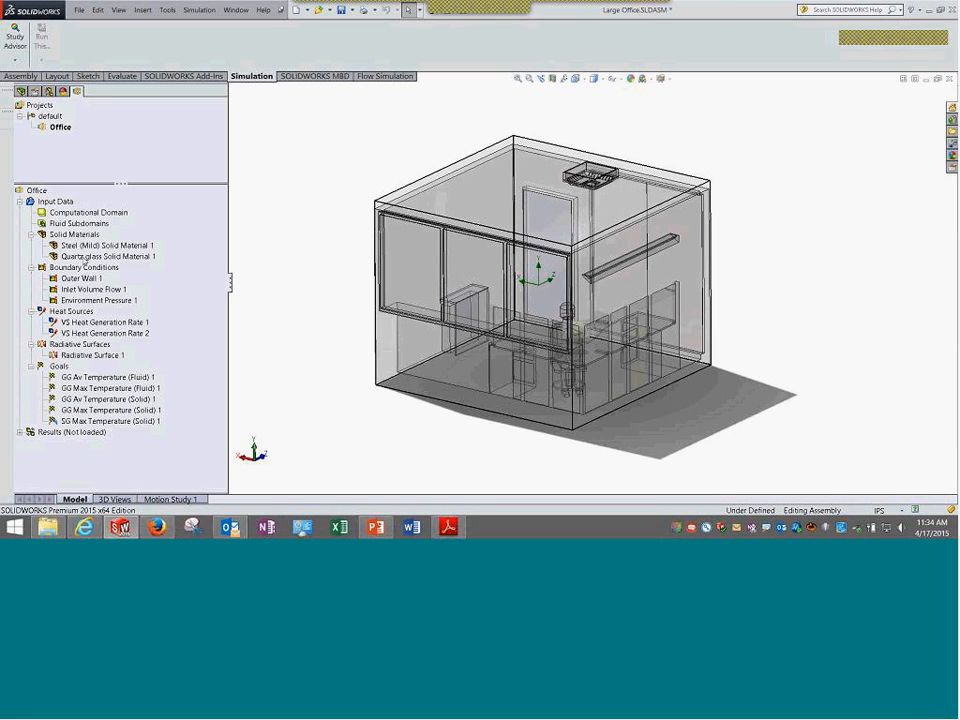
Highlight the steel and quartz glass parts, open the quartz glass material definition, and examine the predefined glasses and absorption values
{"action": "left_click", "coordinate": [87, 247]}
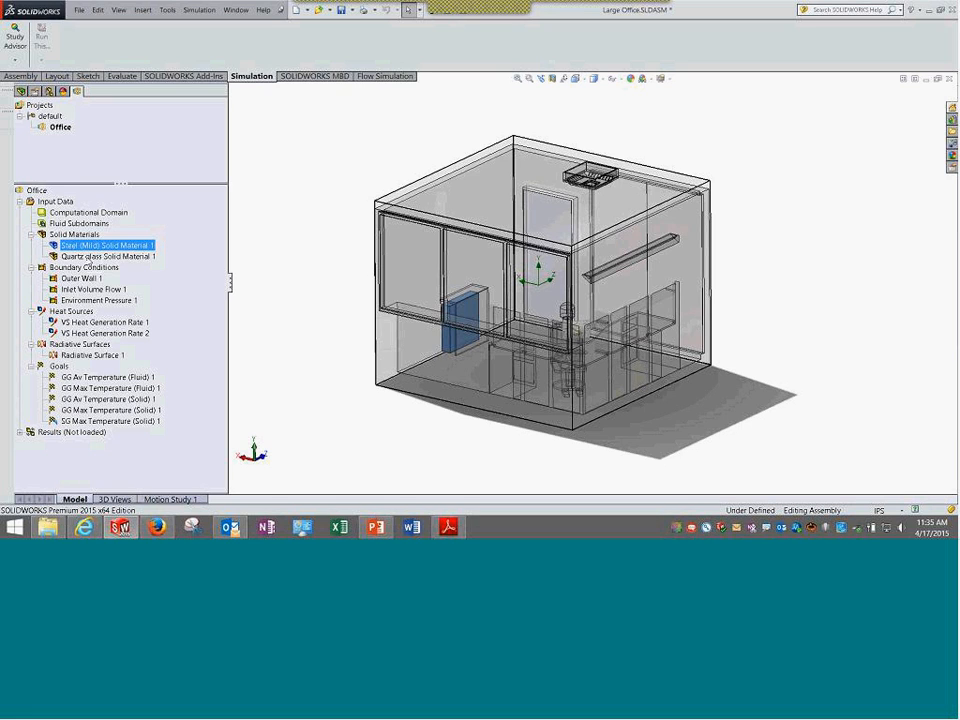
{"action": "left_click", "coordinate": [95, 256]}
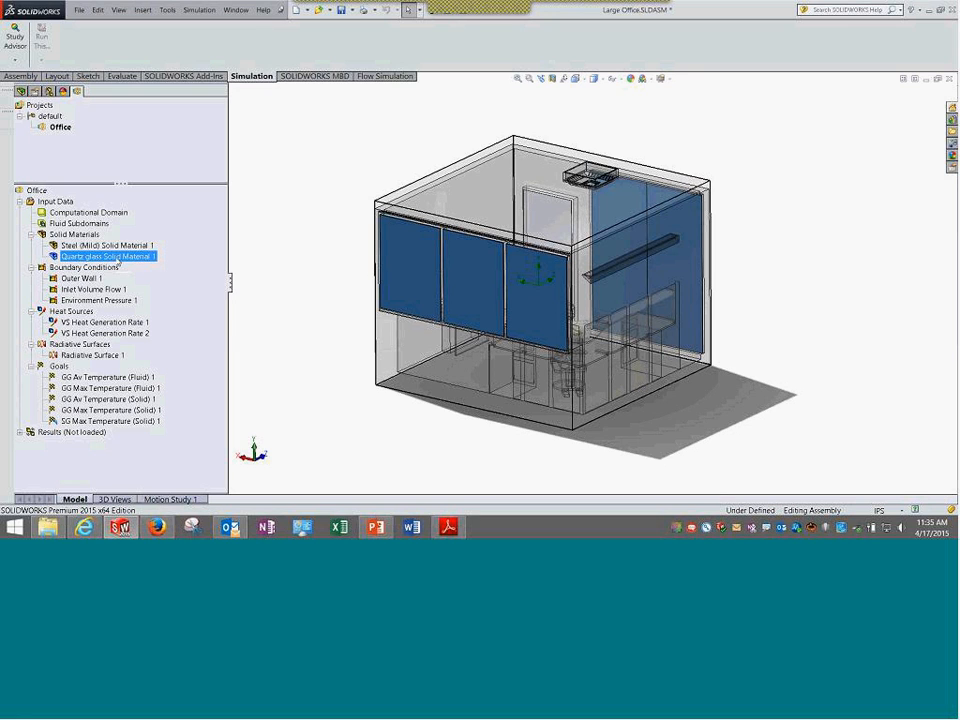
{"action": "right_click", "coordinate": [117, 259]}
{"action": "left_click", "coordinate": [158, 265]}
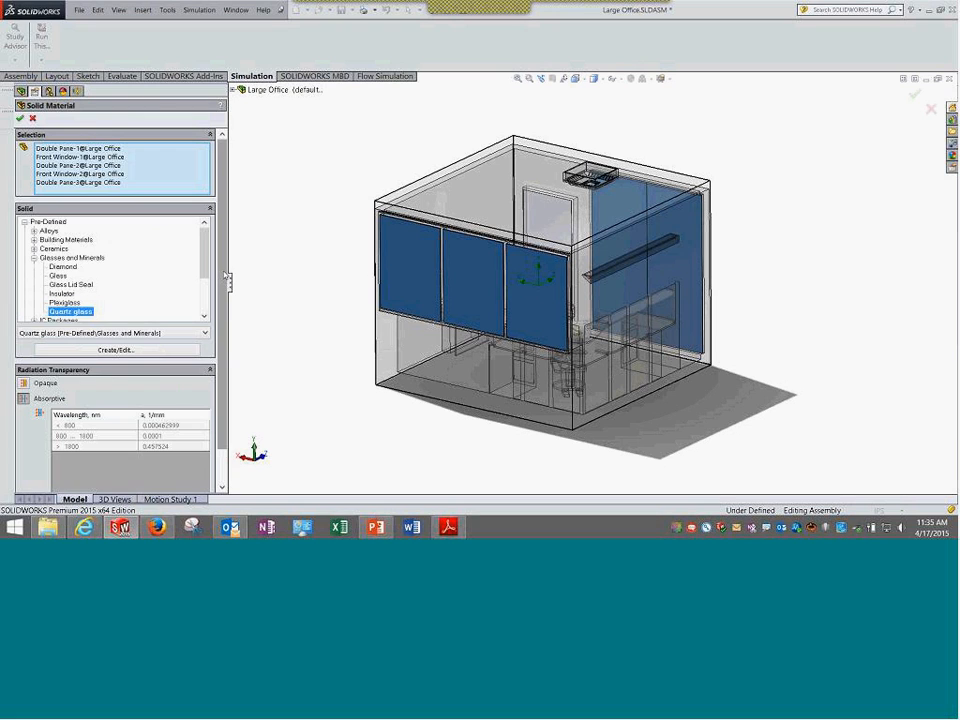
{"action": "scroll", "coordinate": [113, 238], "scroll_direction": "down", "scroll_amount": 2}
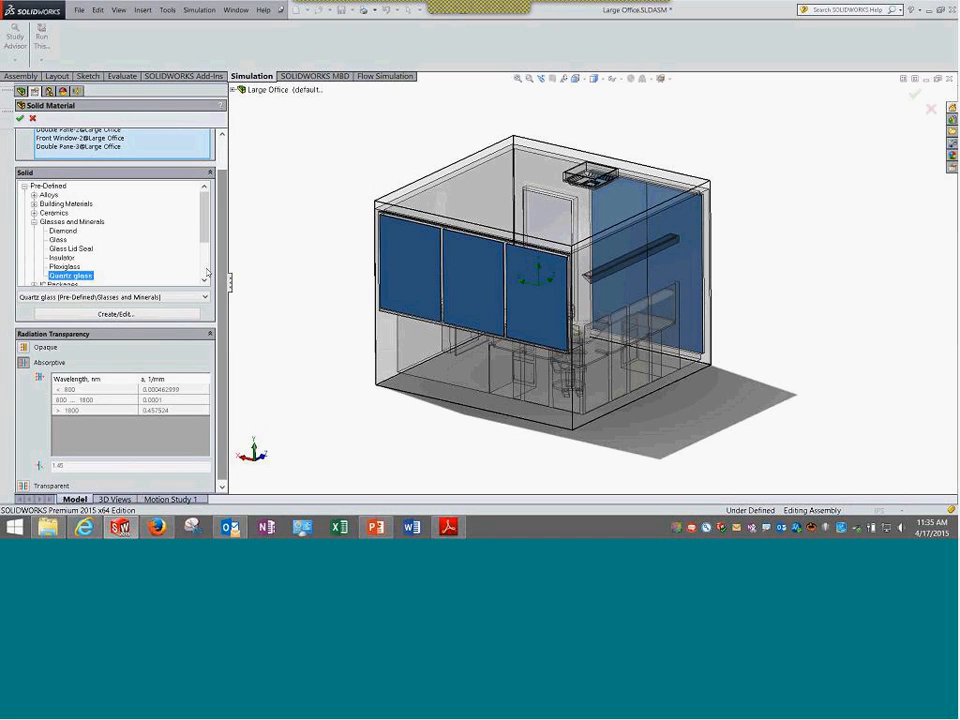
{"action": "left_click", "coordinate": [34, 221]}
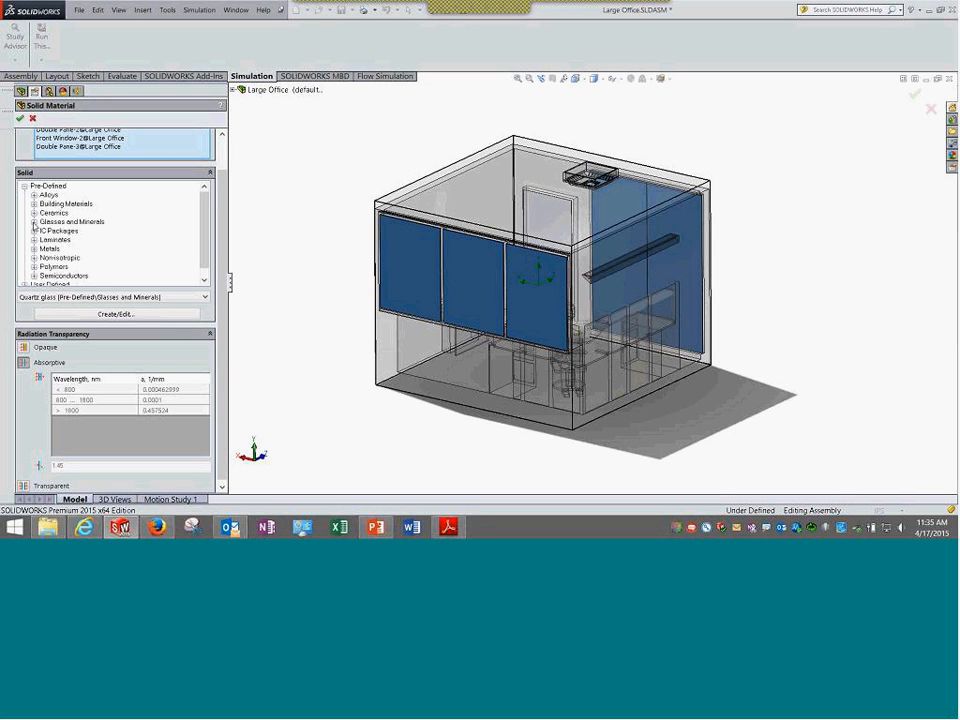
{"action": "left_click", "coordinate": [34, 221]}
{"action": "mouse_move", "coordinate": [310, 229]}
{"action": "middle_mouse_down"}
{"action": "mouse_move", "coordinate": [345, 238]}
{"action": "mouse_move", "coordinate": [377, 274]}
{"action": "mouse_move", "coordinate": [300, 232]}
{"action": "middle_mouse_up"}
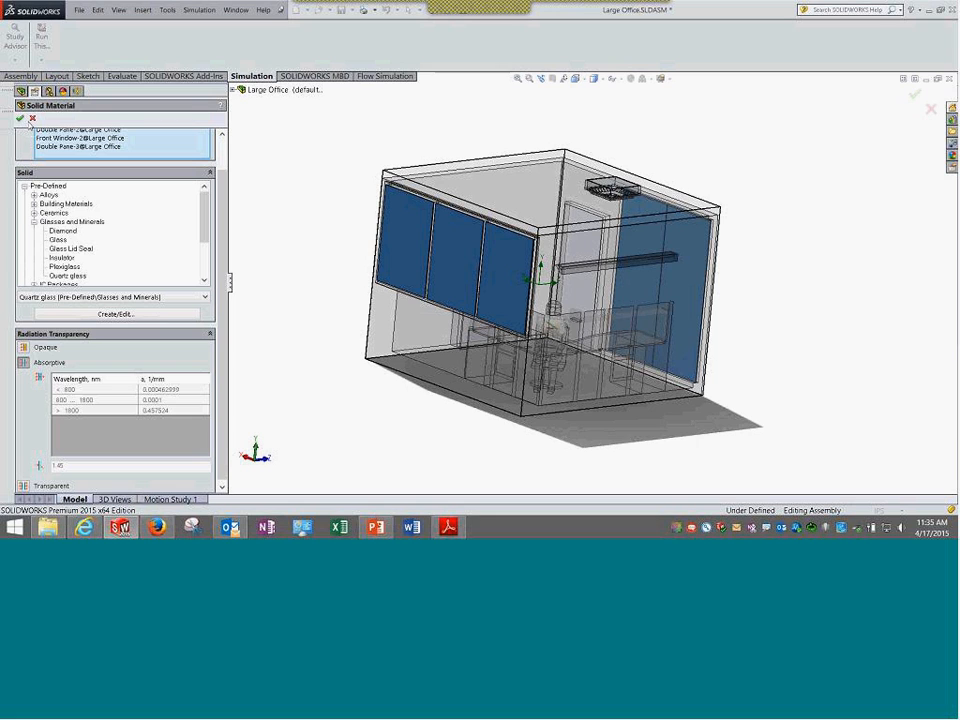
{"action": "left_click_drag", "start_coordinate": [231, 281], "coordinate": [258, 290]}
{"action": "scroll", "coordinate": [250, 242], "scroll_direction": "down", "scroll_amount": 1}
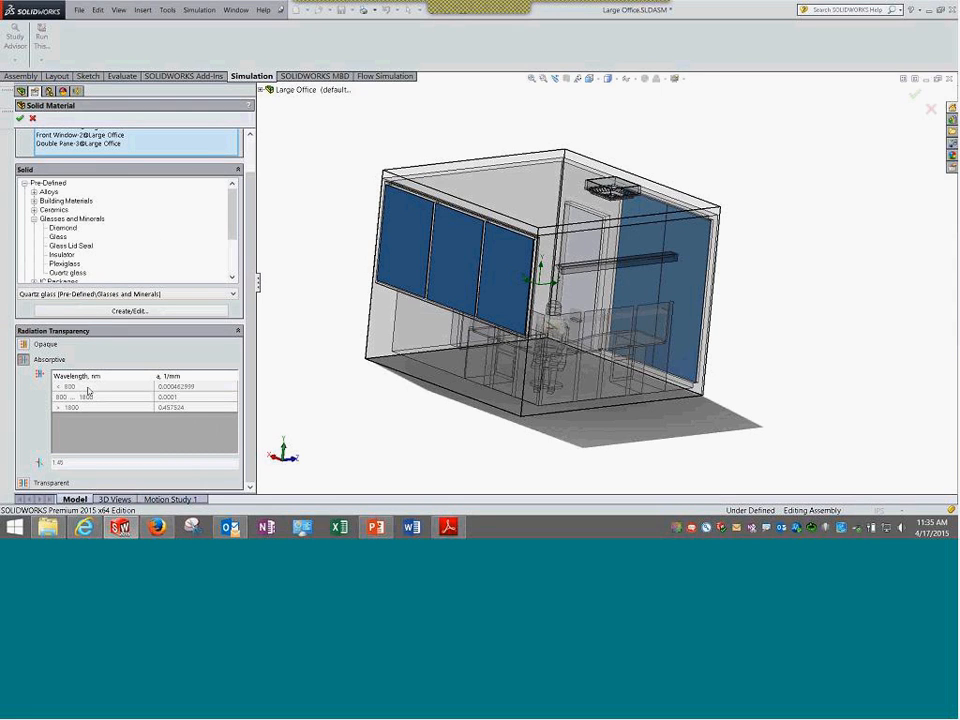
Compare the Opaque, Absorptive and Transparent radiation options for the window panes, return to Absorptive, and cancel the material definition
{"action": "left_click", "coordinate": [23, 345]}
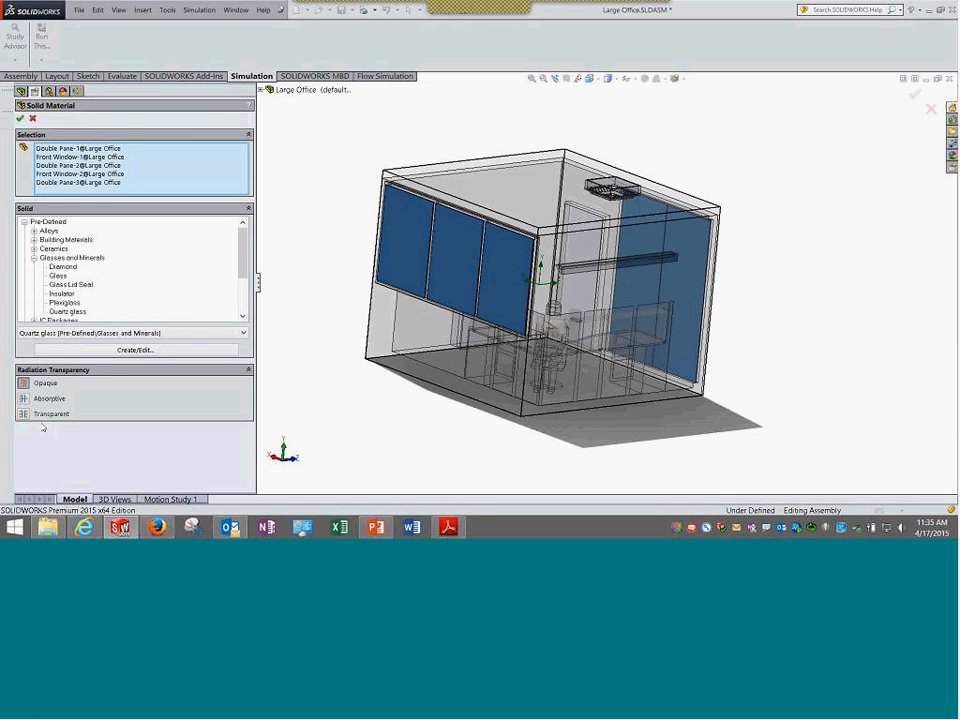
{"action": "left_click", "coordinate": [23, 399]}
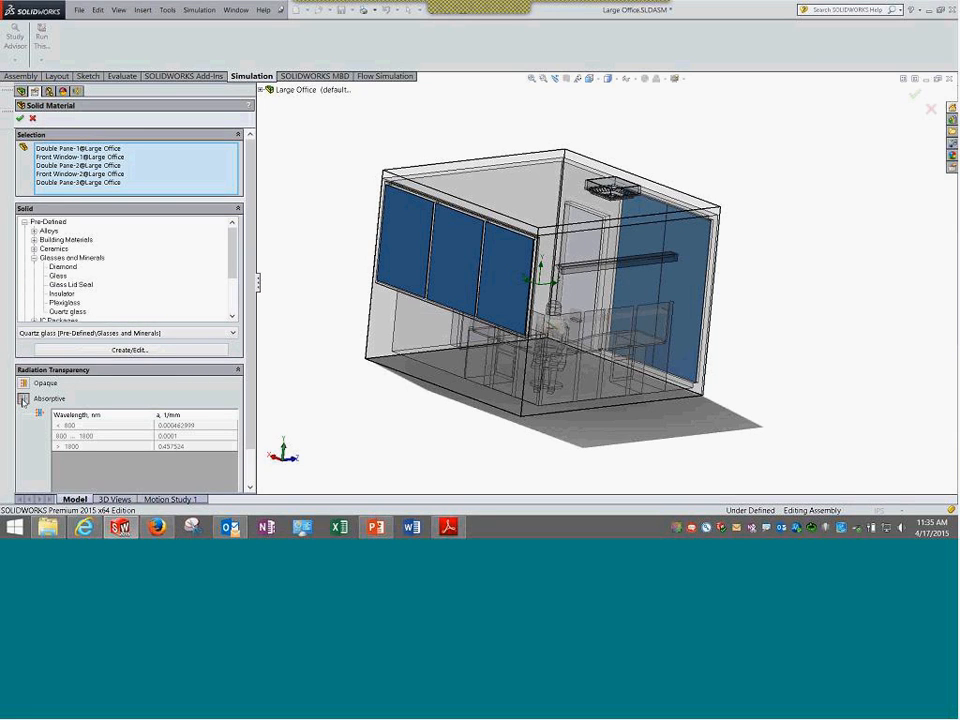
{"action": "scroll", "coordinate": [22, 400], "scroll_direction": "down", "scroll_amount": 1}
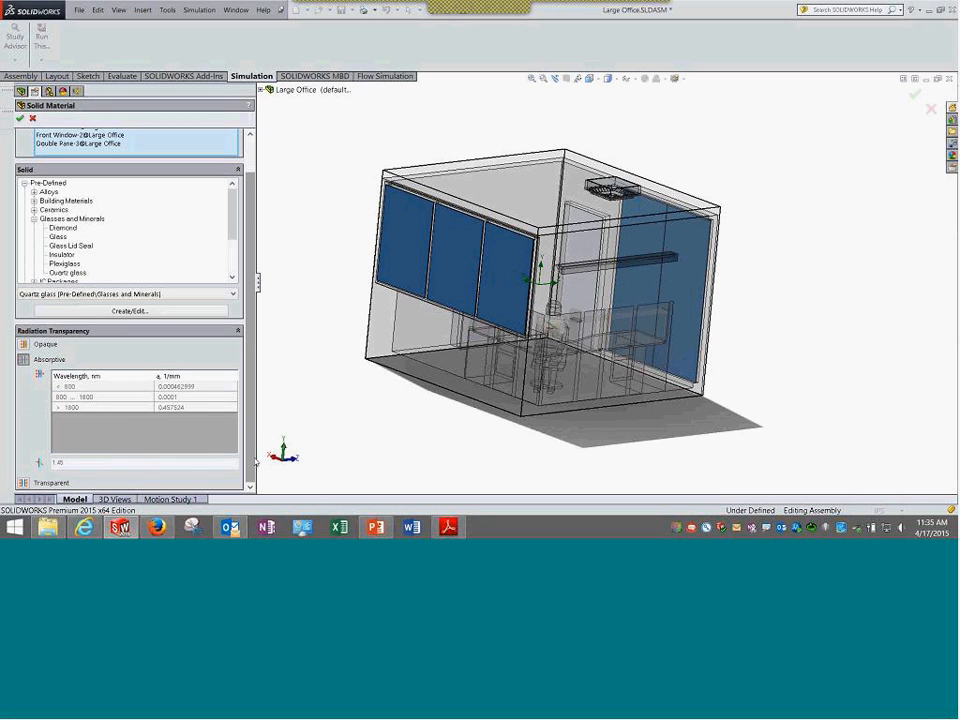
{"action": "left_click", "coordinate": [25, 483]}
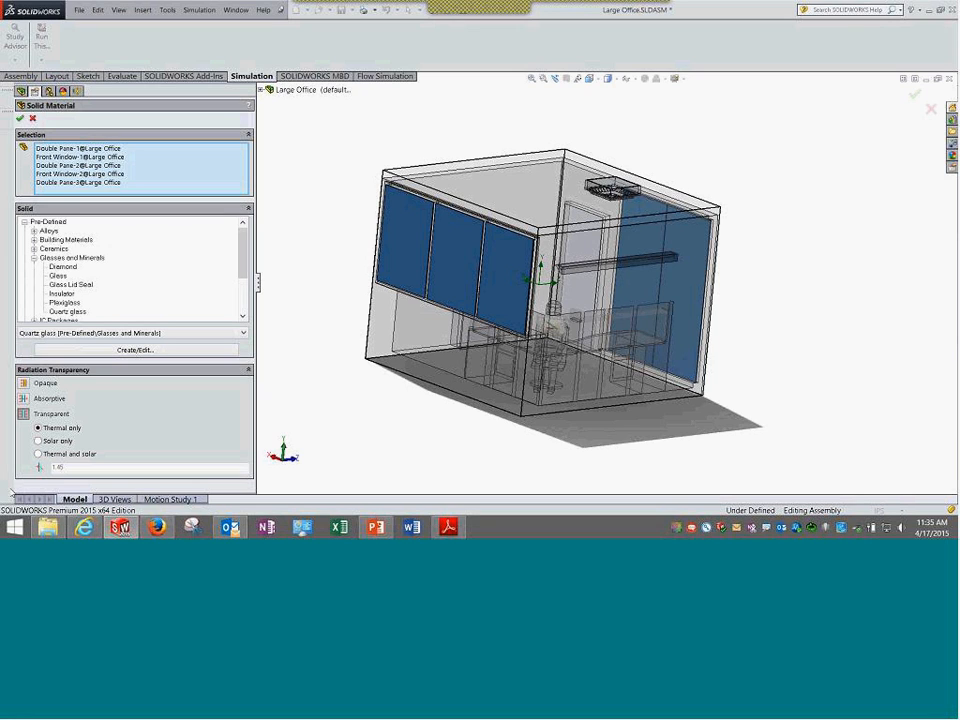
{"action": "left_click", "coordinate": [39, 454]}
{"action": "left_click", "coordinate": [38, 427]}
{"action": "left_click", "coordinate": [22, 399]}
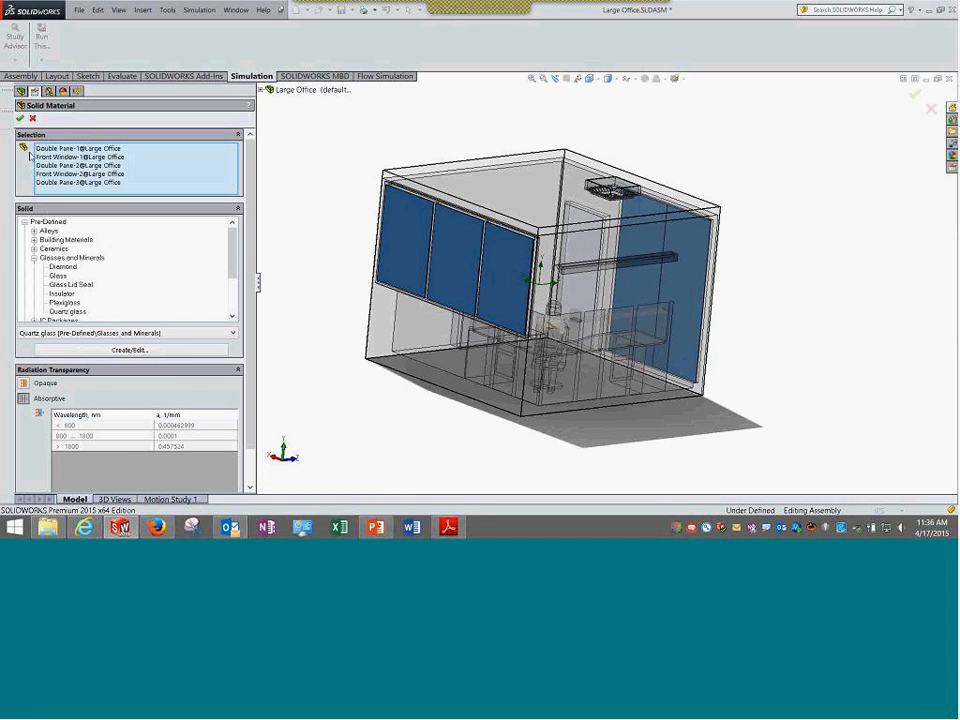
{"action": "left_click", "coordinate": [32, 118]}
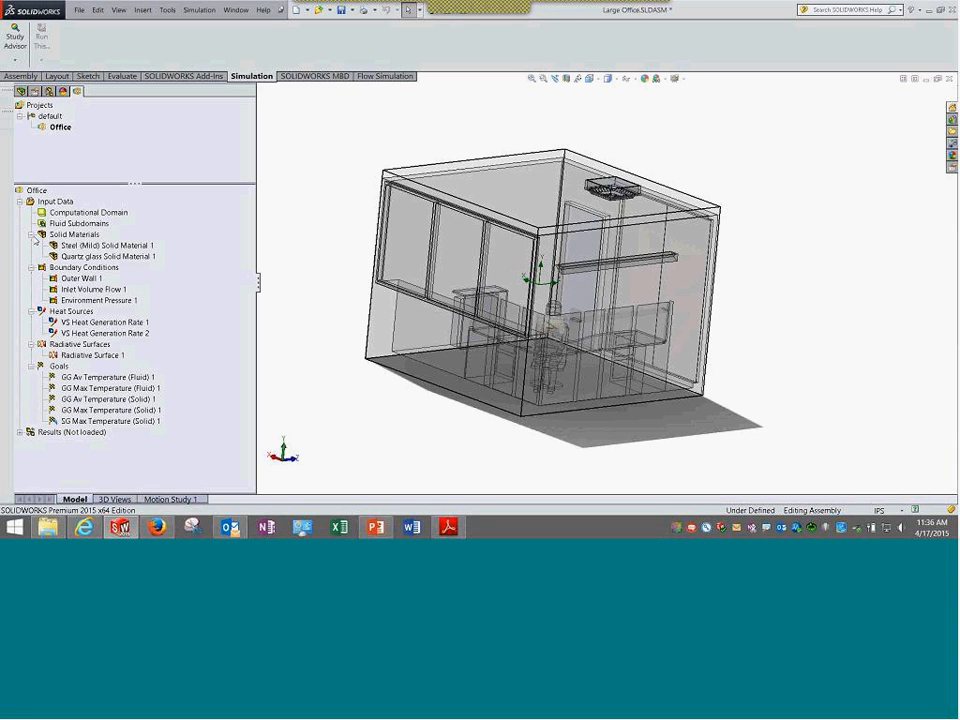
Collapse the solid materials, display the Outer Wall 1 condition on the window wall, and place its callout clear of the model
{"action": "left_click", "coordinate": [31, 234]}
{"action": "left_click", "coordinate": [73, 258]}
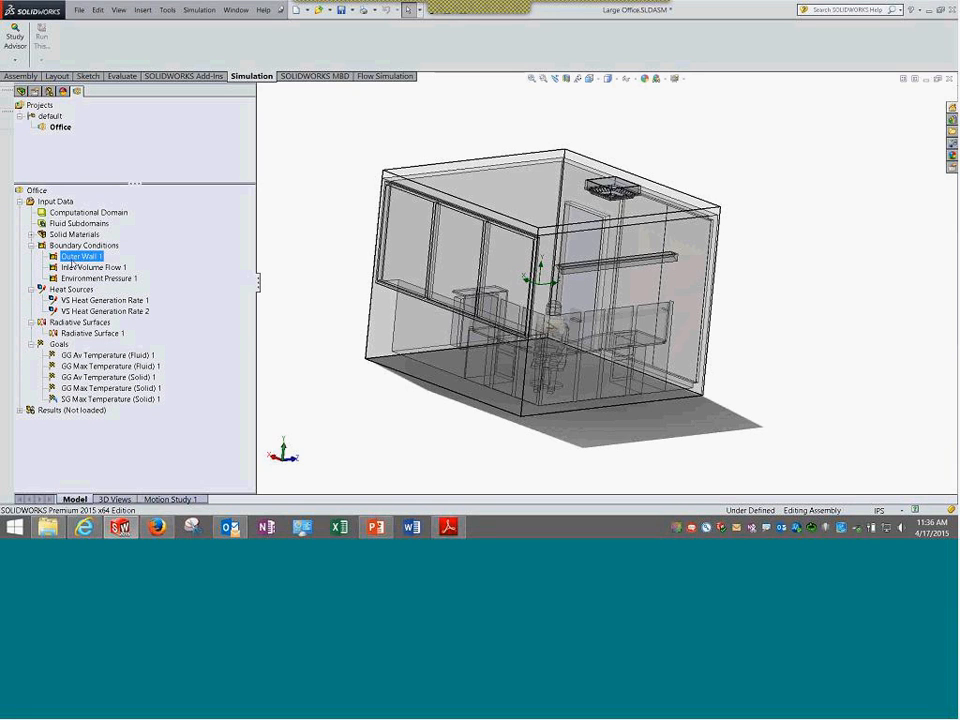
{"action": "left_click", "coordinate": [313, 366]}
{"action": "scroll", "coordinate": [313, 366], "scroll_direction": "up", "scroll_amount": 6}
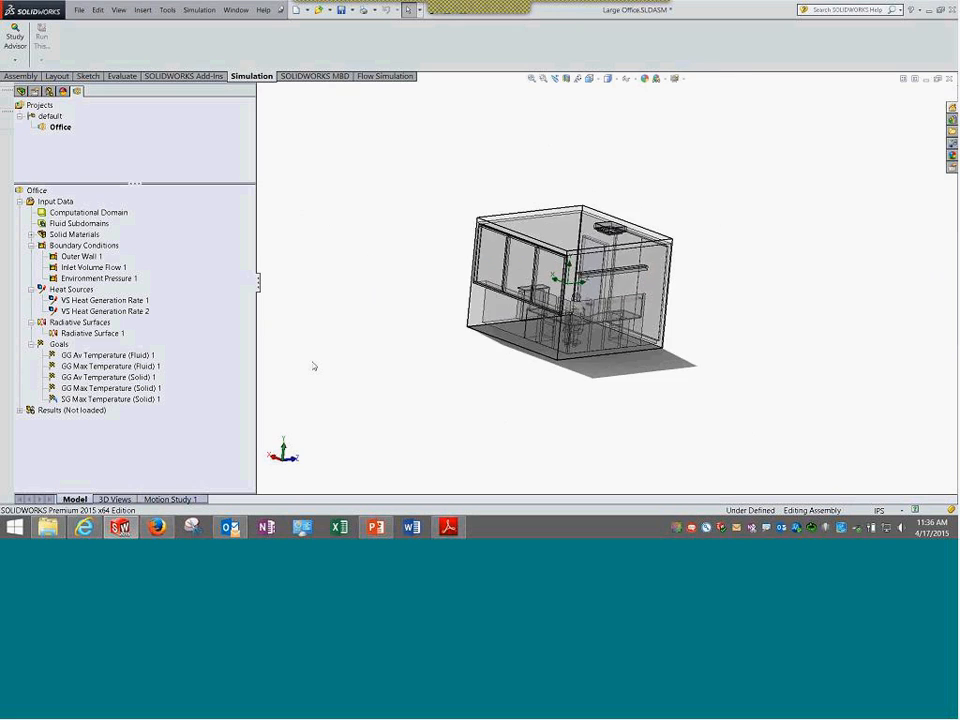
{"action": "left_click", "coordinate": [80, 256]}
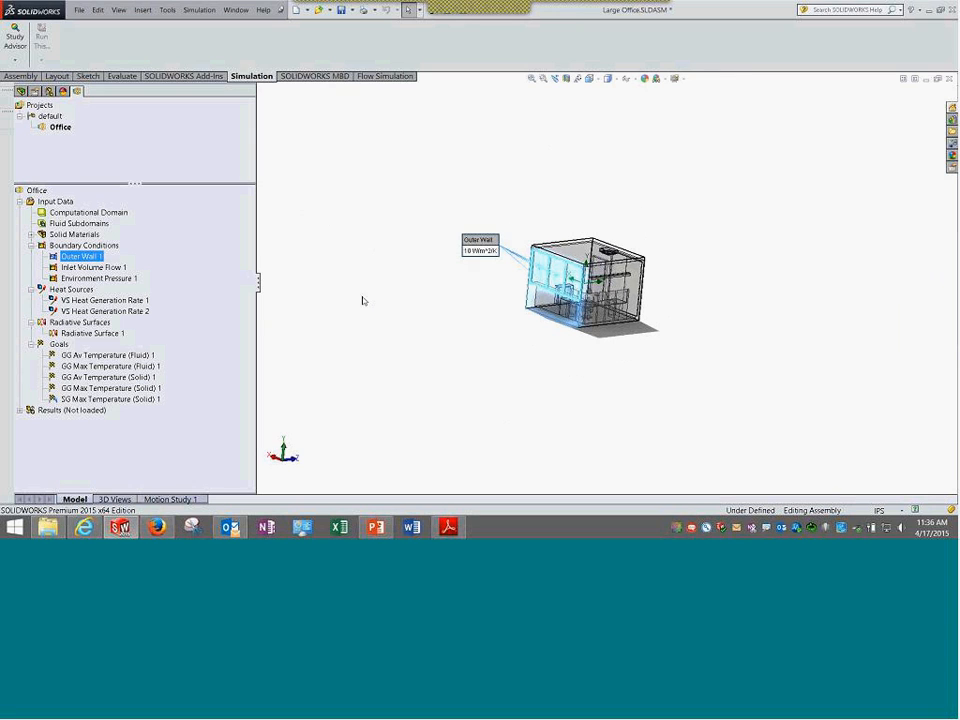
{"action": "left_click_drag", "start_coordinate": [471, 242], "coordinate": [491, 294]}
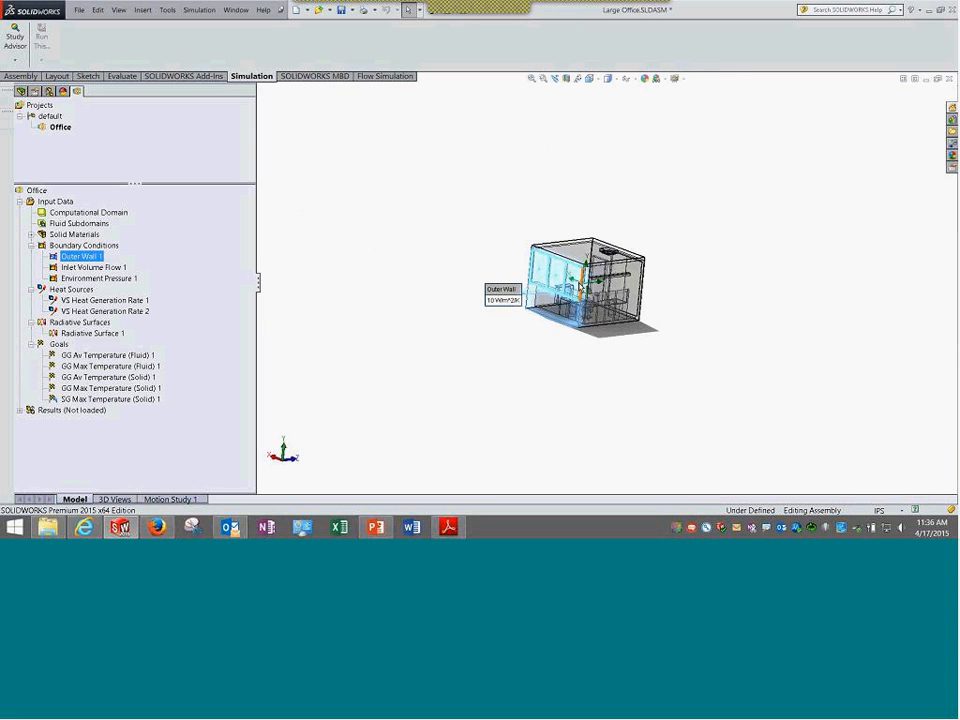
{"action": "scroll", "coordinate": [575, 282], "scroll_direction": "down", "scroll_amount": 4}
{"action": "scroll", "coordinate": [541, 308], "scroll_direction": "down", "scroll_amount": 2}
{"action": "middle_click_drag", "start_coordinate": [399, 362], "coordinate": [352, 375]}
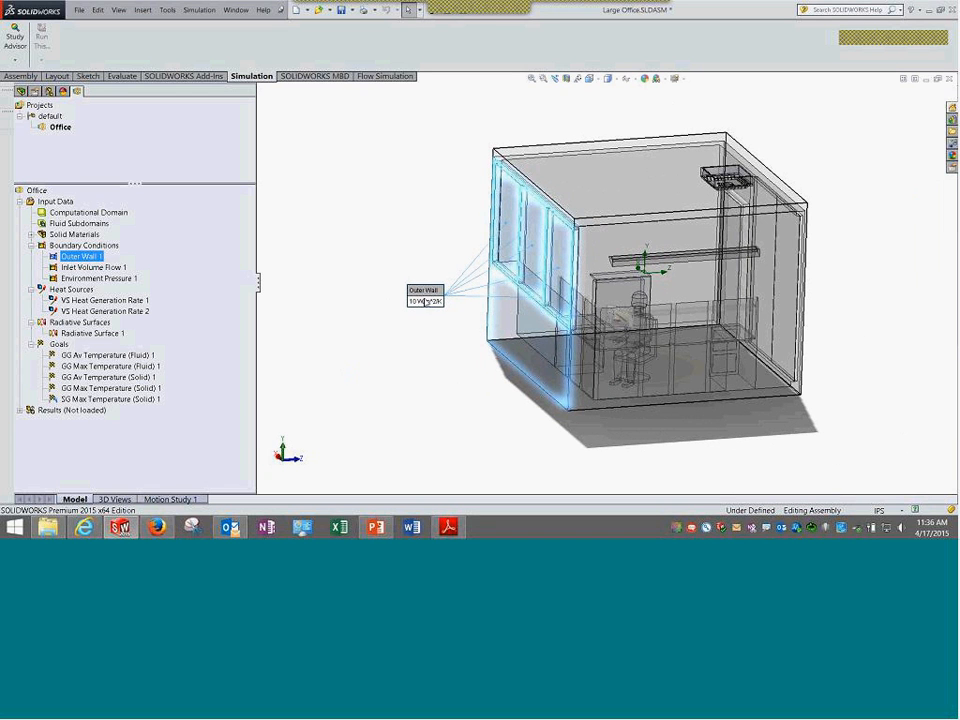
{"action": "left_click_drag", "start_coordinate": [421, 289], "coordinate": [398, 222]}
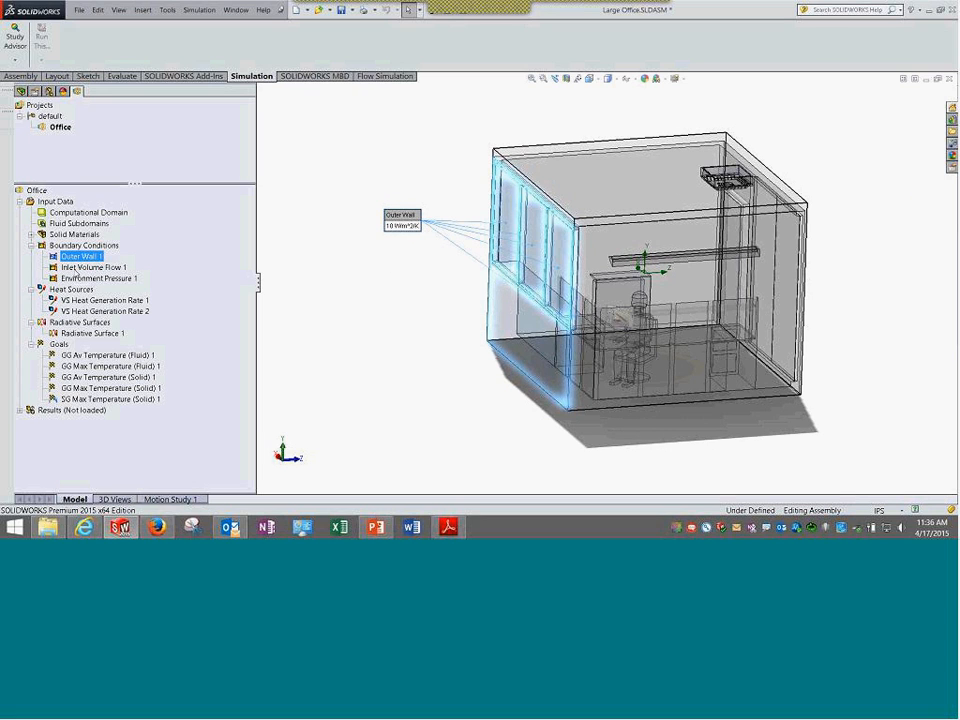
Review the Inlet Volume Flow 1 definition on the ceiling vent and accept it without changes
{"action": "left_click", "coordinate": [80, 267]}
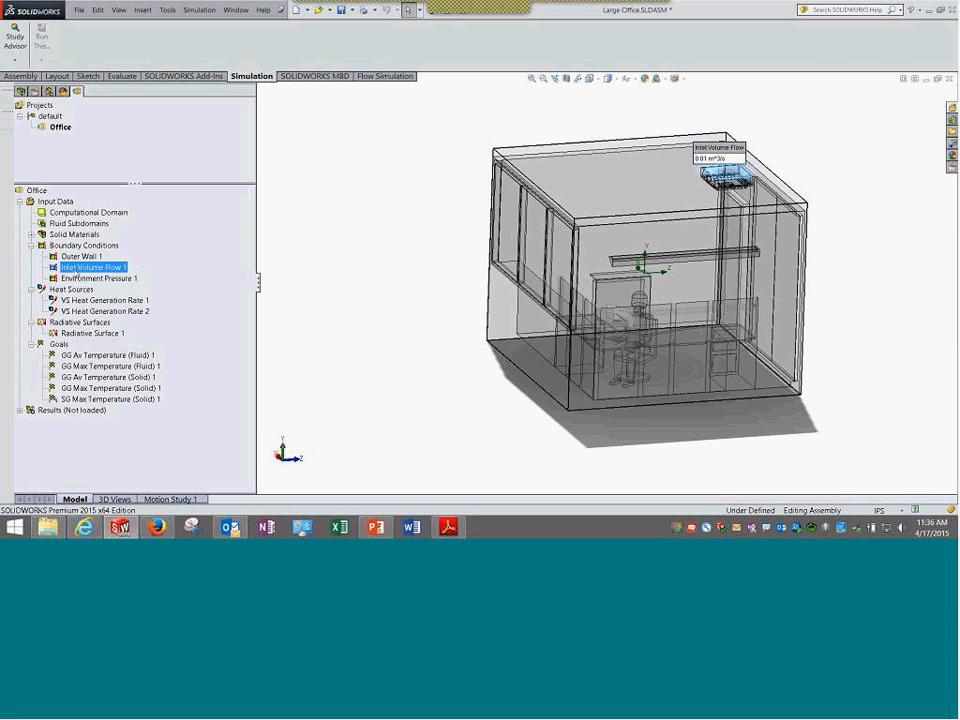
{"action": "right_click", "coordinate": [76, 270]}
{"action": "left_click", "coordinate": [90, 276]}
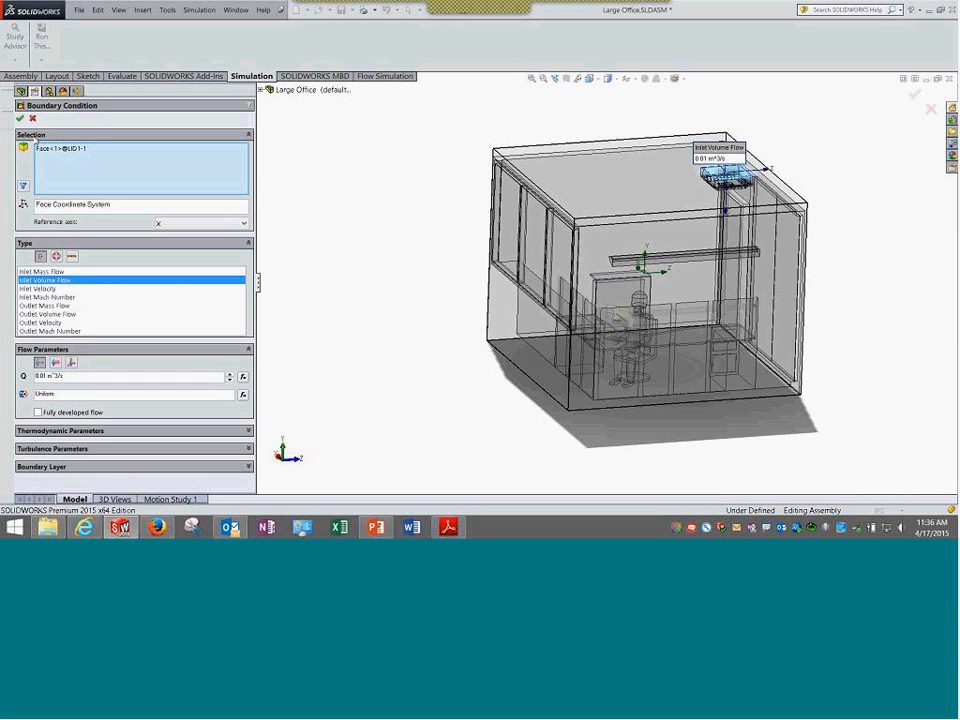
{"action": "left_click", "coordinate": [19, 118]}
Highlight the ceiling inlet flow and the door's environment pressure condition on the room model, and collapse the boundary conditions
{"action": "middle_click_drag", "start_coordinate": [866, 374], "coordinate": [657, 249]}
{"action": "scroll", "coordinate": [688, 232], "scroll_direction": "down", "scroll_amount": 6}
{"action": "scroll", "coordinate": [680, 245], "scroll_direction": "up", "scroll_amount": 4}
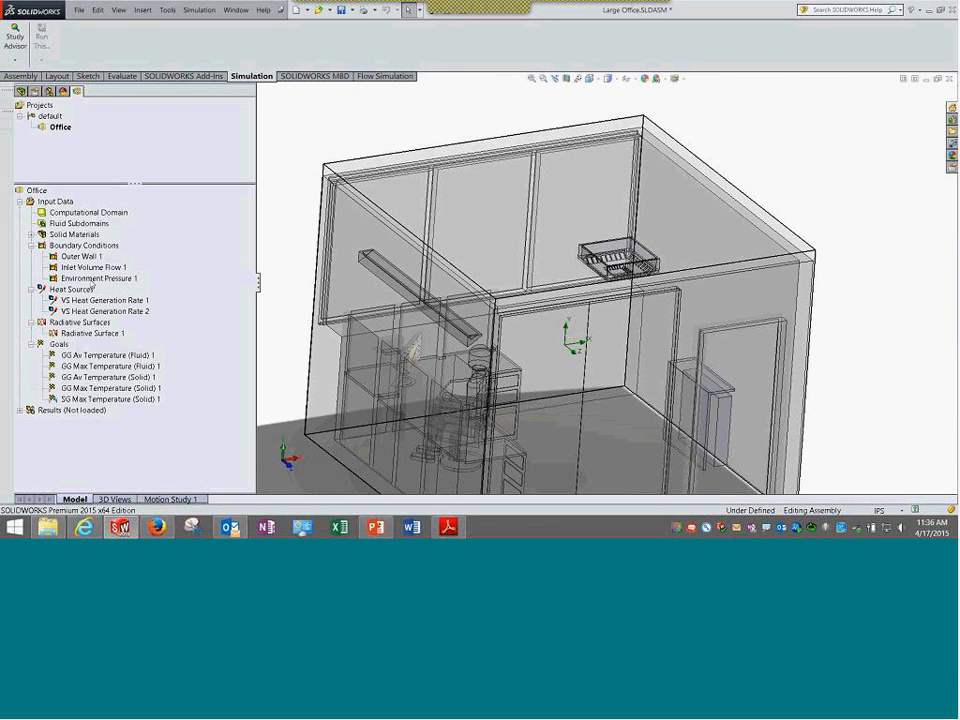
{"action": "left_click", "coordinate": [80, 279]}
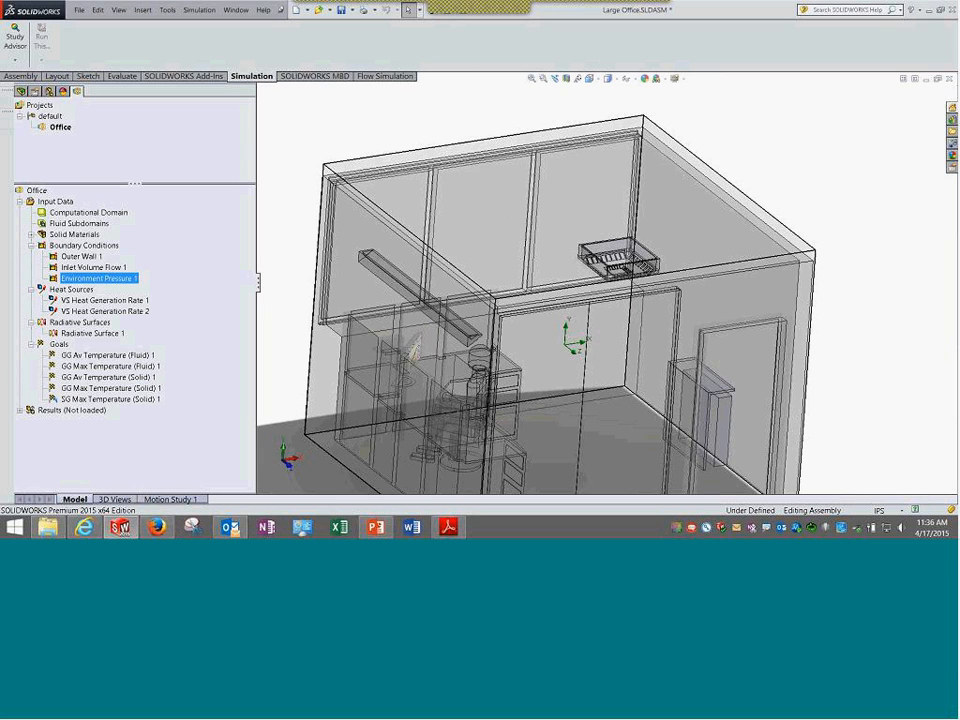
{"action": "left_click", "coordinate": [295, 280]}
{"action": "scroll", "coordinate": [461, 355], "scroll_direction": "up", "scroll_amount": 3}
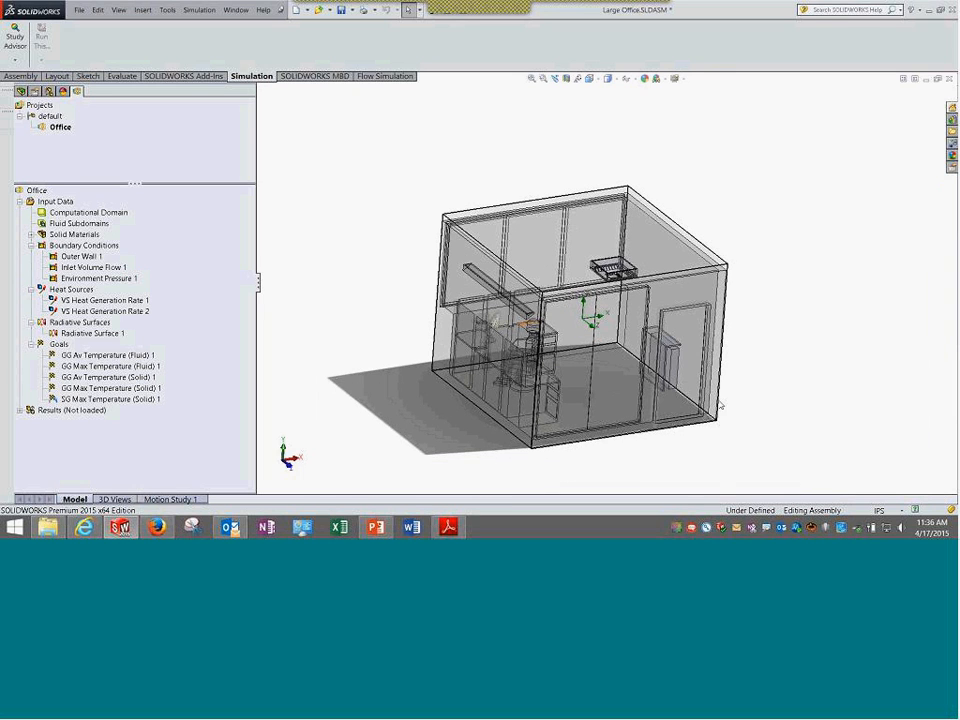
{"action": "left_click", "coordinate": [76, 268]}
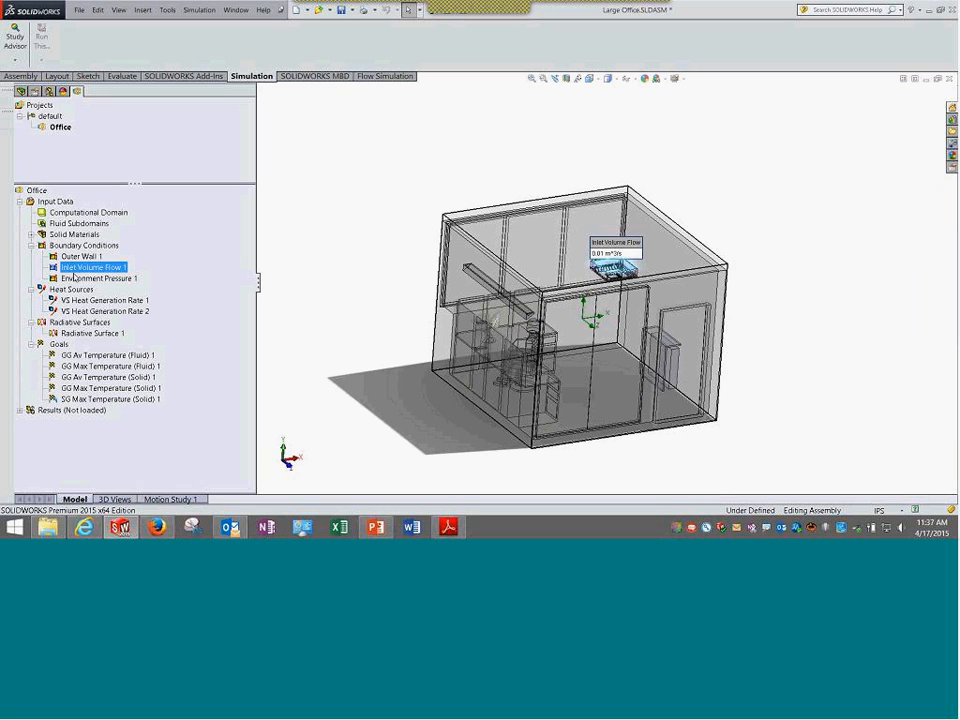
{"action": "left_click", "coordinate": [77, 279]}
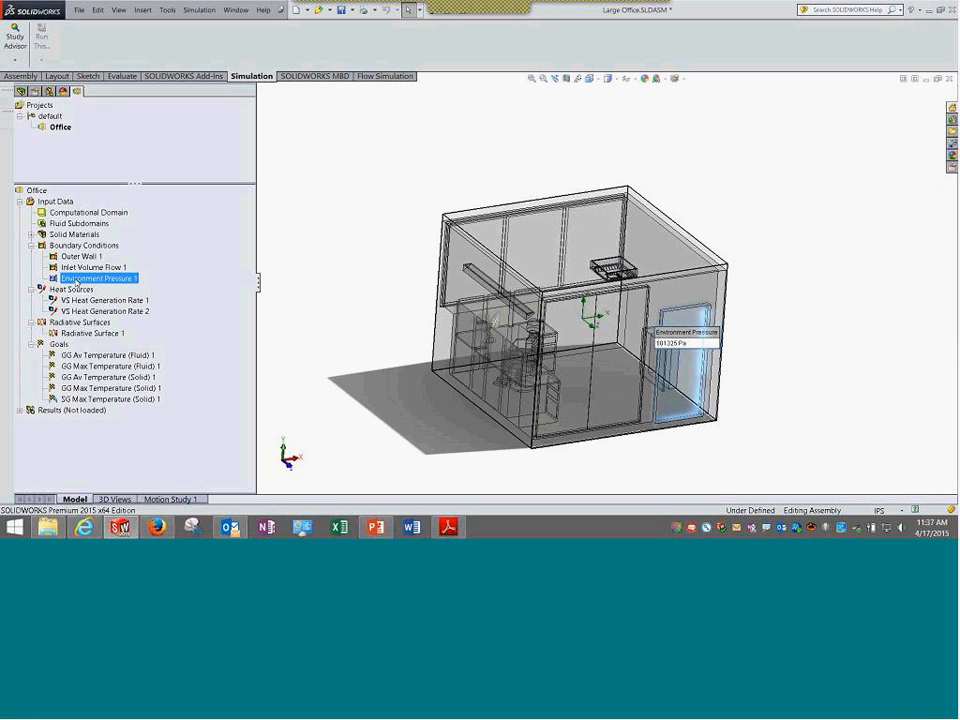
{"action": "left_click", "coordinate": [31, 245]}
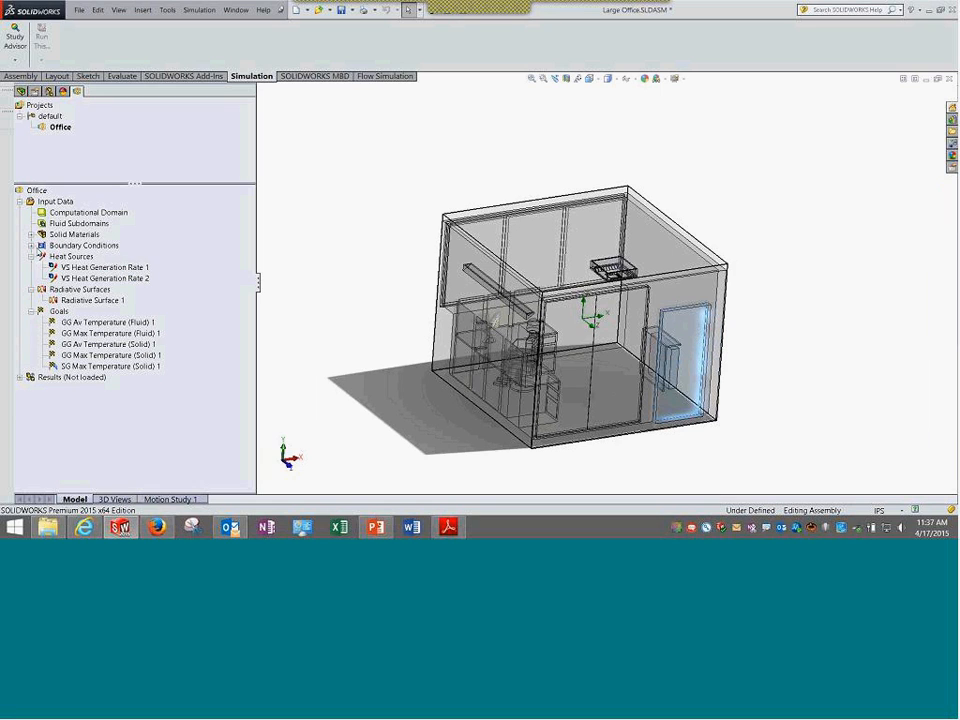
Examine the radiator's heat generation source and its volume source definition, and cancel without changes
{"action": "left_click", "coordinate": [84, 269]}
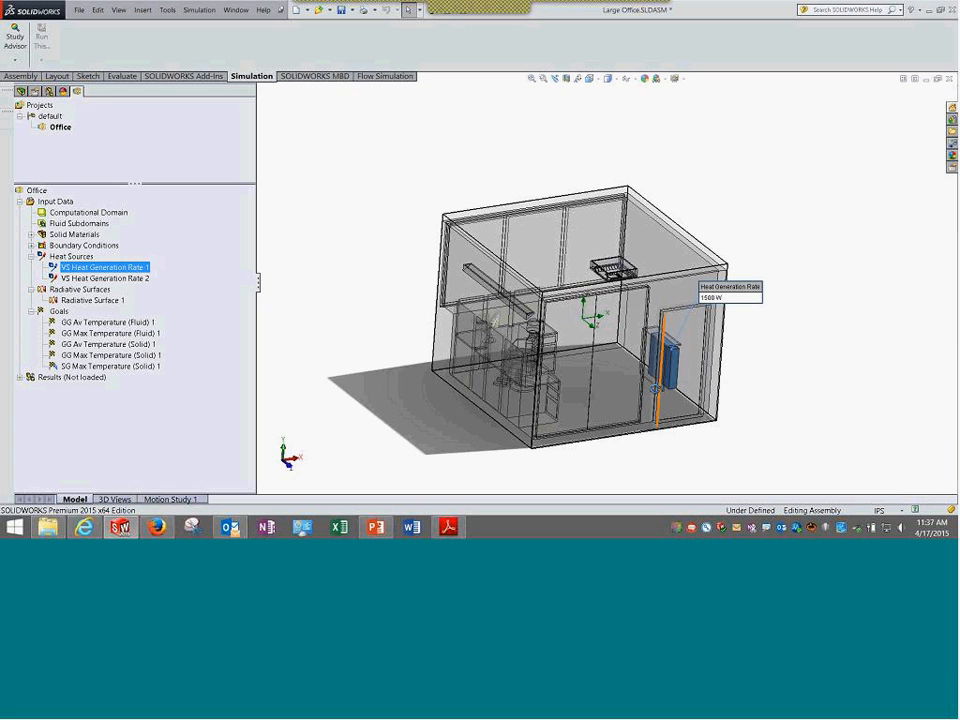
{"action": "middle_click_drag", "start_coordinate": [656, 389], "coordinate": [677, 401]}
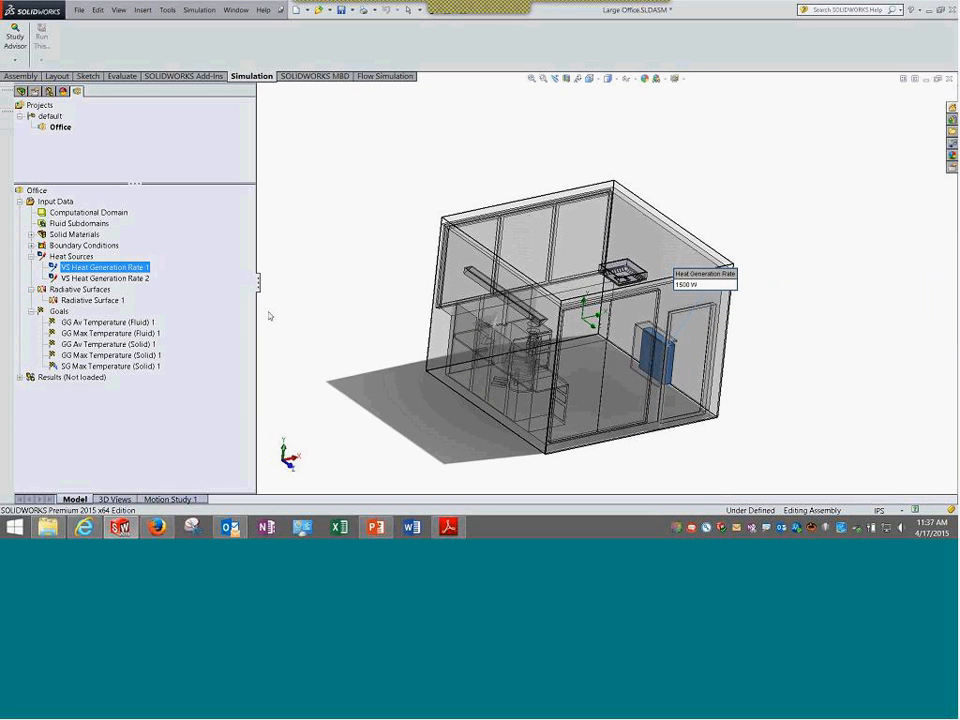
{"action": "right_click", "coordinate": [123, 270]}
{"action": "left_click", "coordinate": [165, 275]}
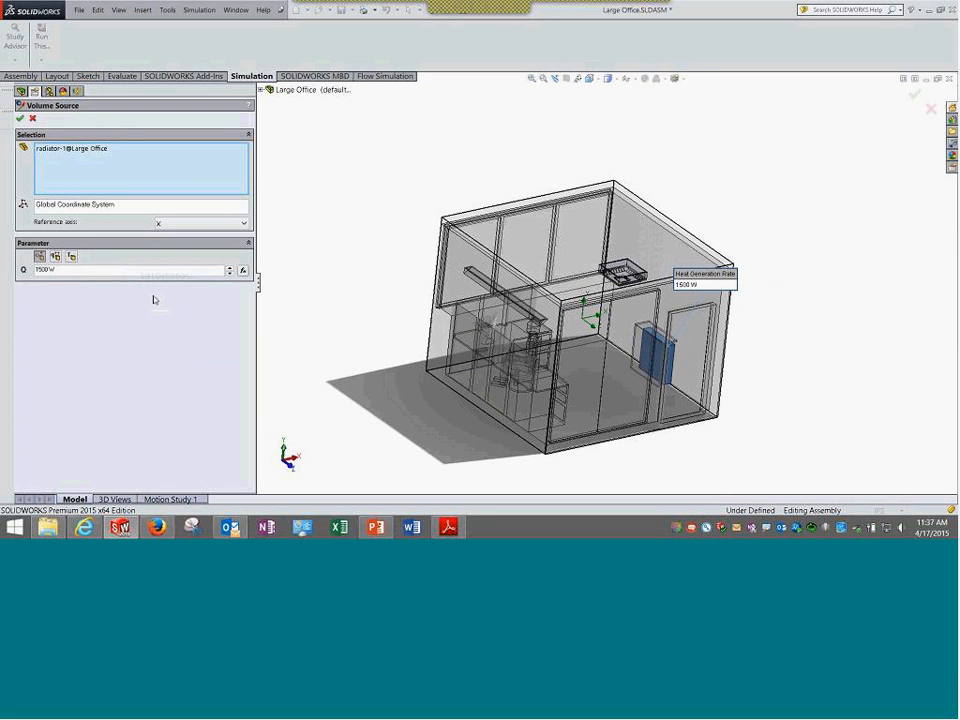
{"action": "left_click", "coordinate": [33, 119]}
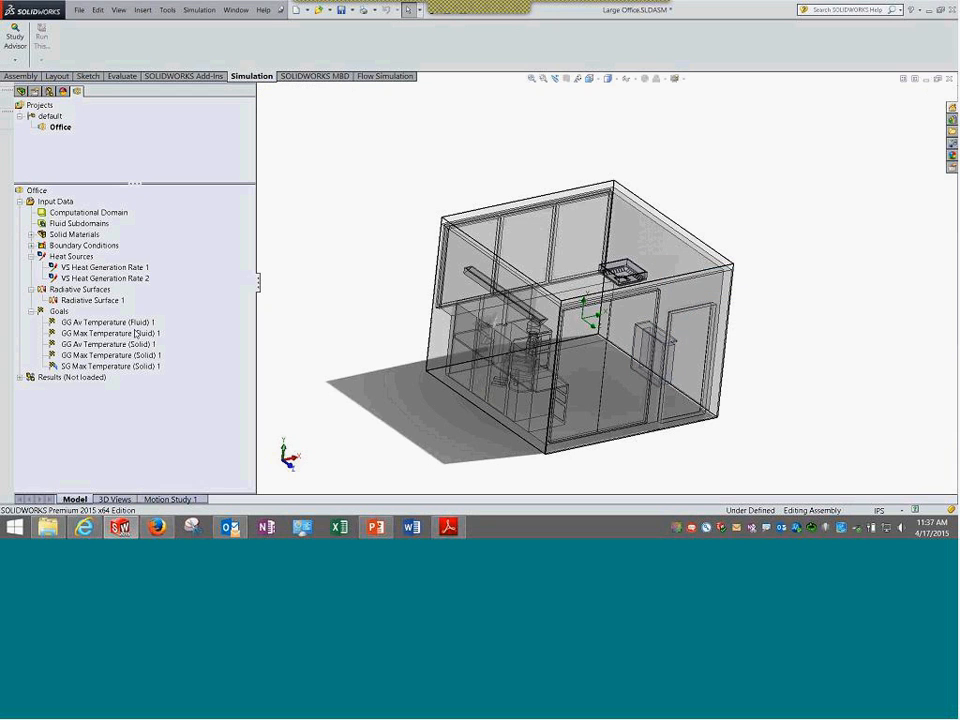
Examine the seated person's heat generation source and its volume source definition, cancel without changes, and collapse the heat sources
{"action": "left_click", "coordinate": [110, 278]}
{"action": "right_click", "coordinate": [125, 279]}
{"action": "left_click", "coordinate": [140, 287]}
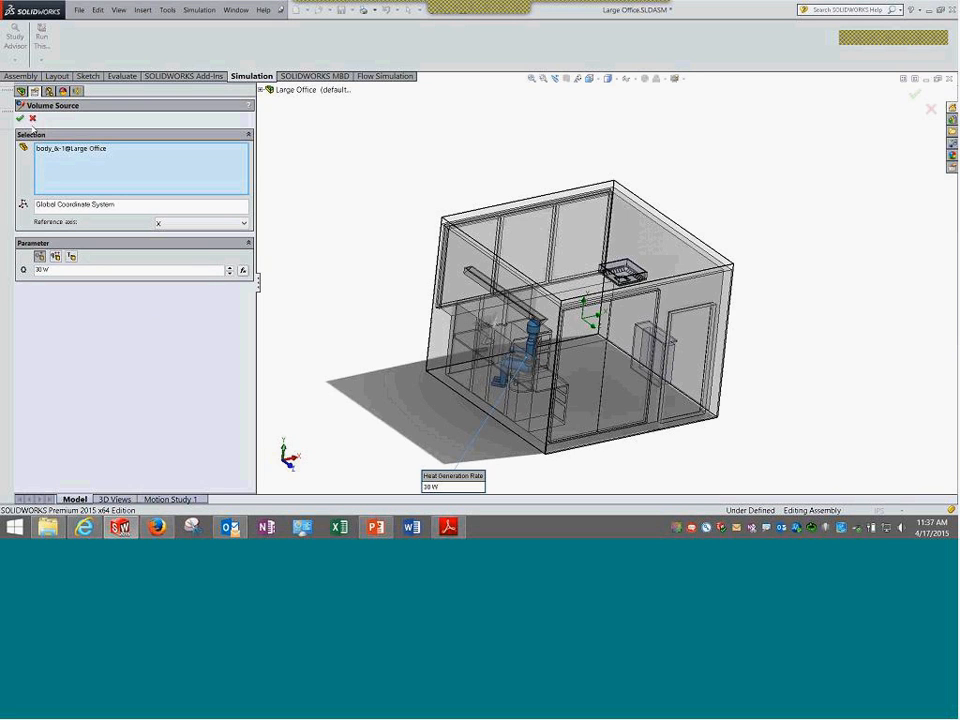
{"action": "left_click", "coordinate": [32, 118]}
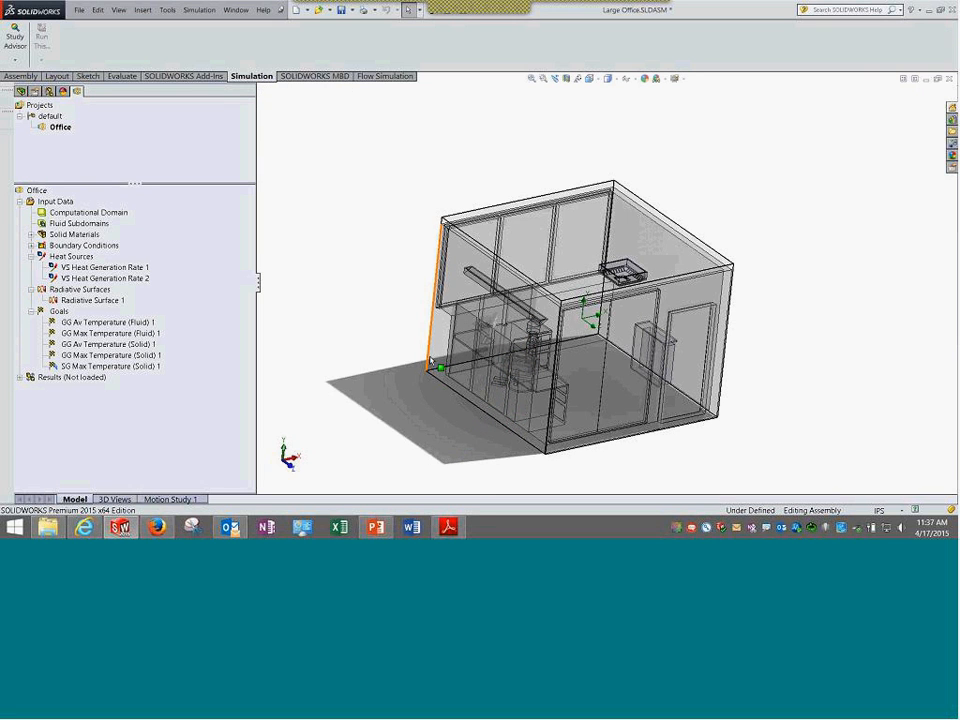
{"action": "middle_click_drag", "start_coordinate": [432, 358], "coordinate": [405, 251]}
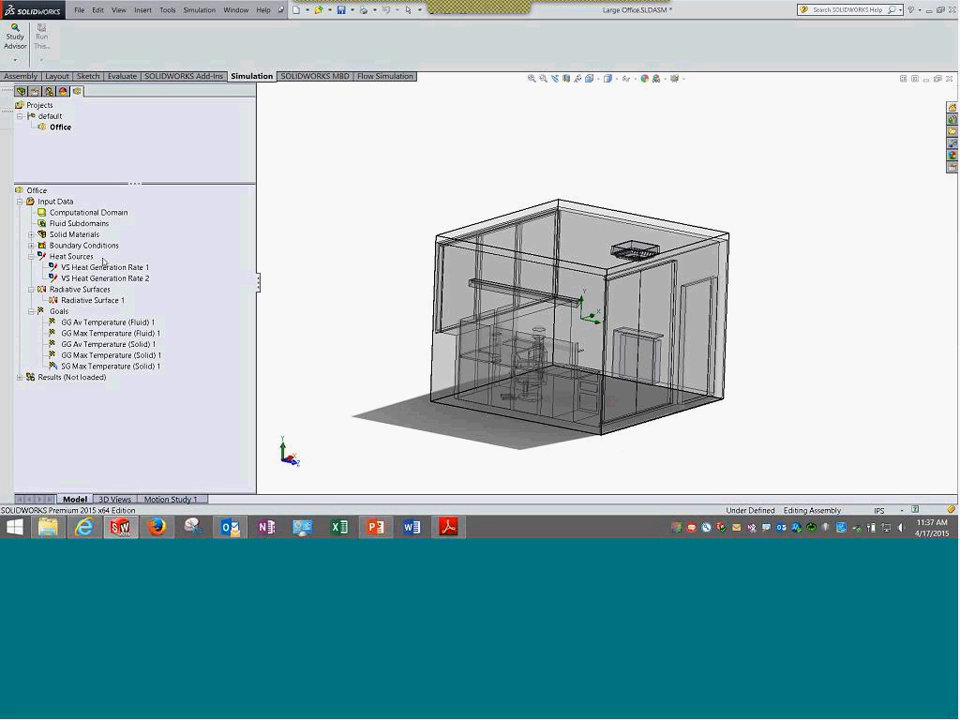
{"action": "left_click", "coordinate": [31, 256]}
Open the Radiative Surface 1 definition and examine the radiator faces and the surface type assigned to them
{"action": "right_click", "coordinate": [90, 280]}
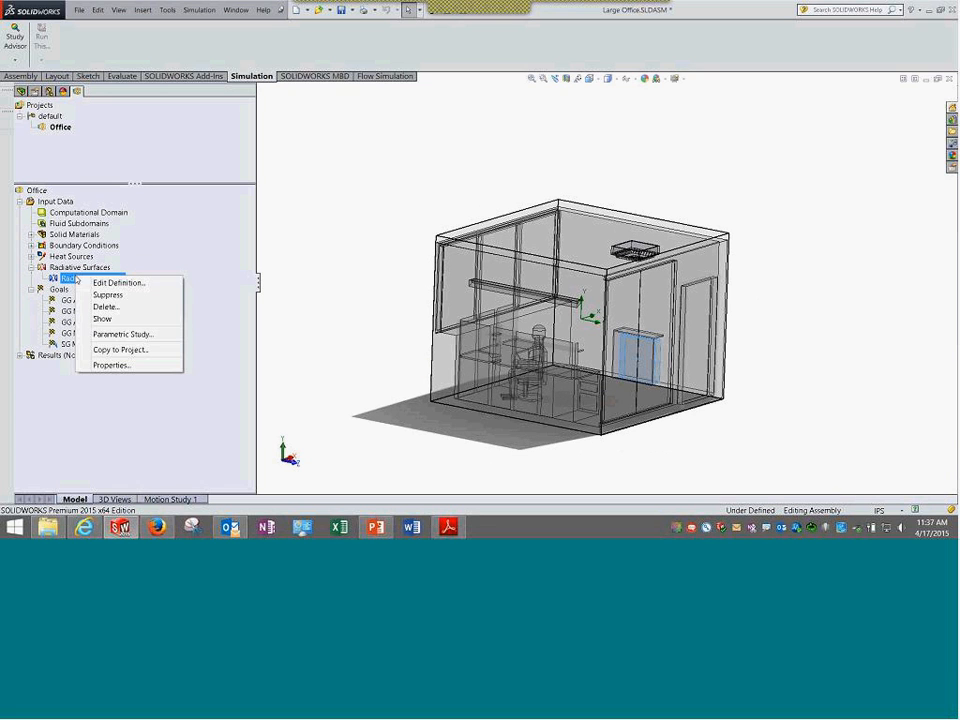
{"action": "left_click", "coordinate": [95, 286]}
{"action": "mouse_move", "coordinate": [406, 340]}
{"action": "middle_mouse_down"}
{"action": "mouse_move", "coordinate": [388, 311]}
{"action": "mouse_move", "coordinate": [392, 349]}
{"action": "middle_mouse_up"}
{"action": "scroll", "coordinate": [725, 370], "scroll_direction": "down", "scroll_amount": 6}
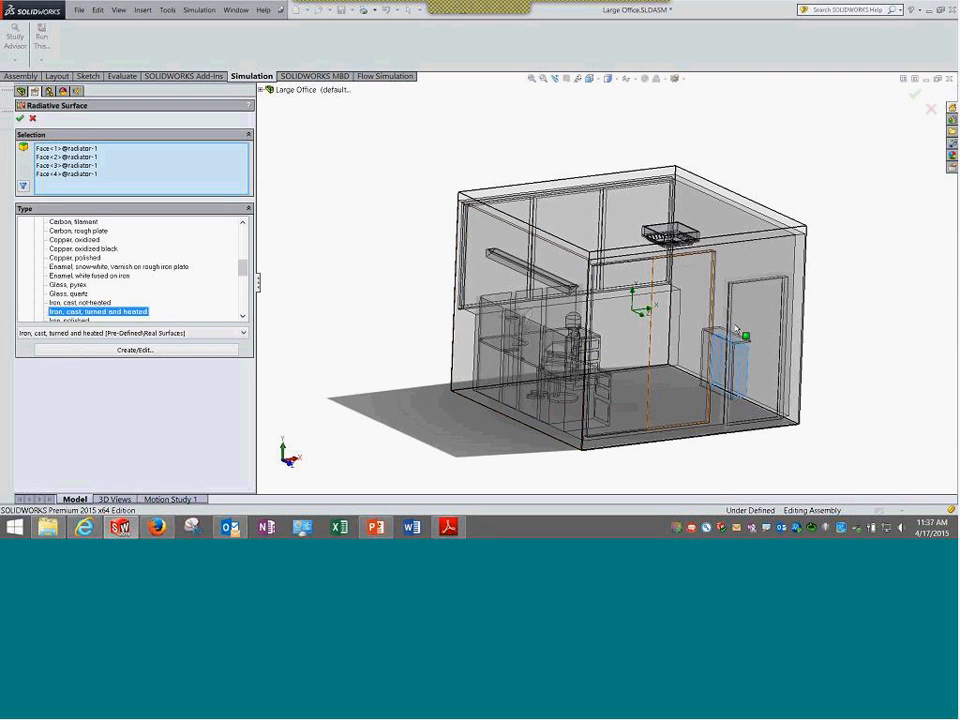
{"action": "key", "text": "f"}
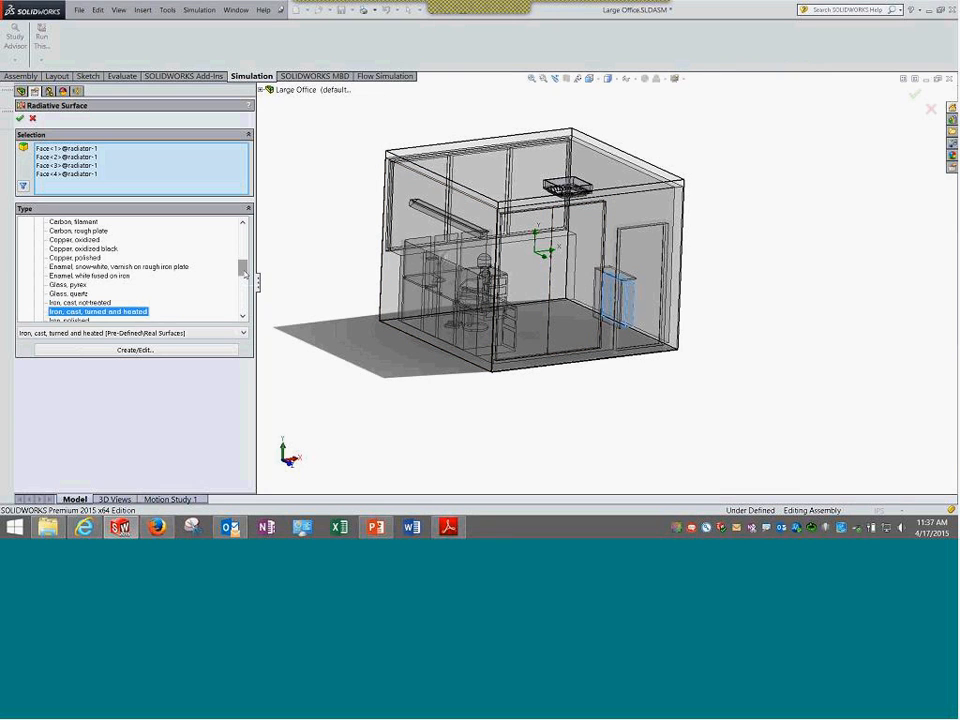
Examine the cast iron surface's emissivity curve in the Engineering Database, close it, and accept the radiative surface definition without changes
{"action": "left_click", "coordinate": [127, 355]}
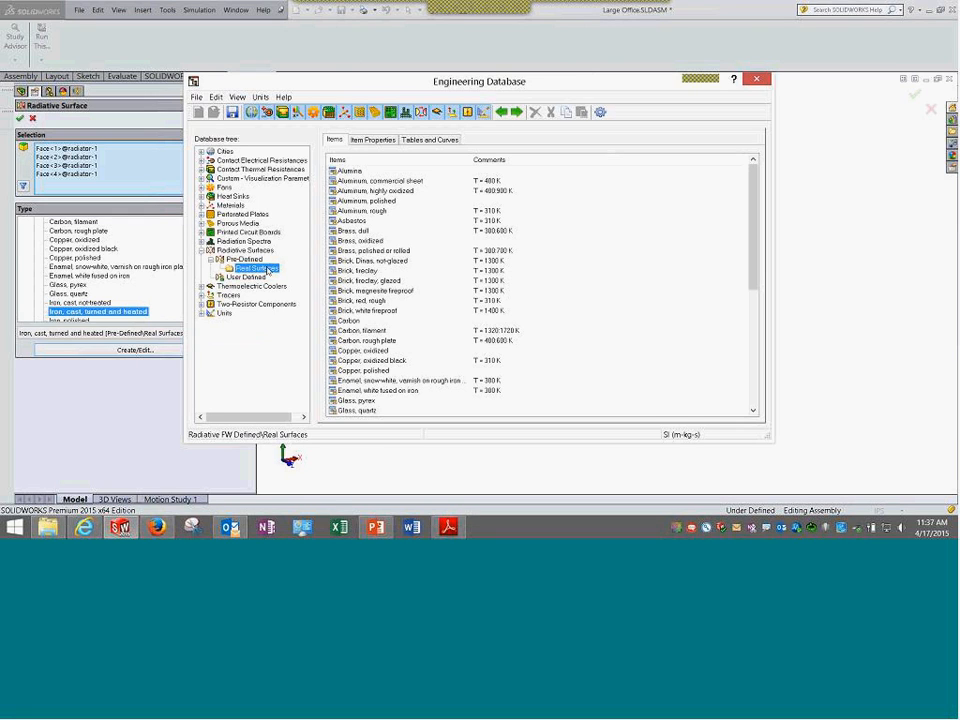
{"action": "left_click", "coordinate": [367, 142]}
{"action": "left_click", "coordinate": [426, 139]}
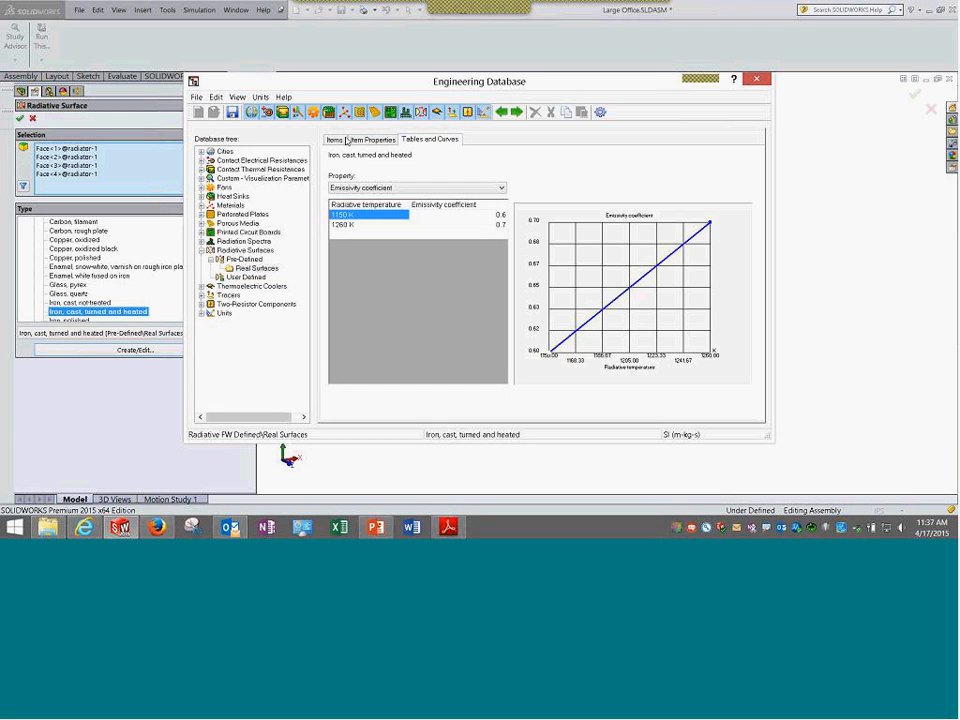
{"action": "left_click", "coordinate": [336, 140]}
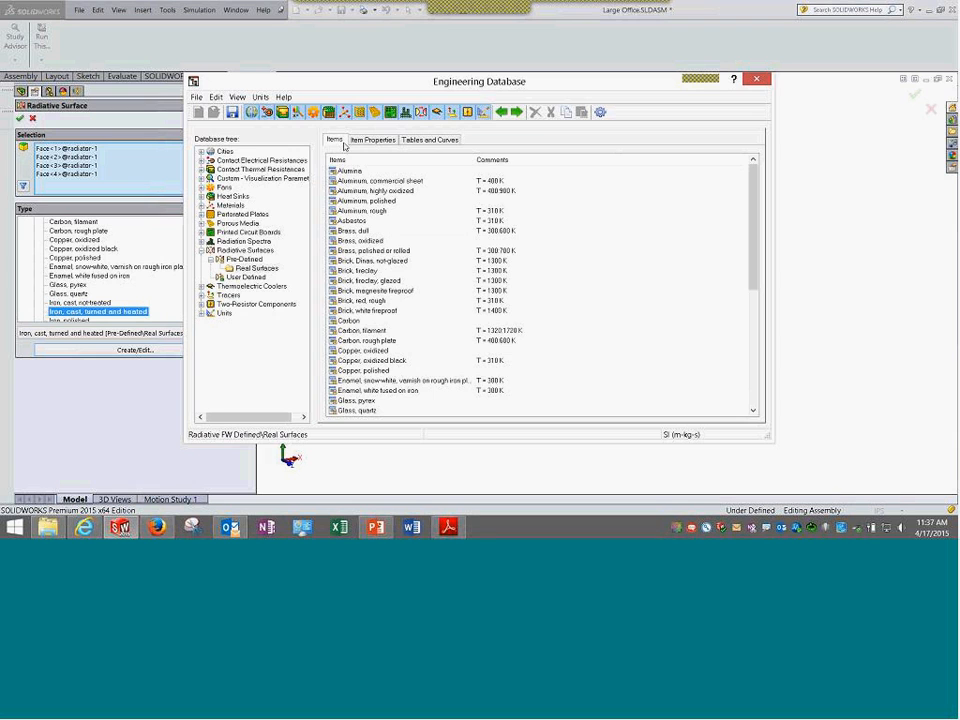
{"action": "left_click", "coordinate": [433, 141]}
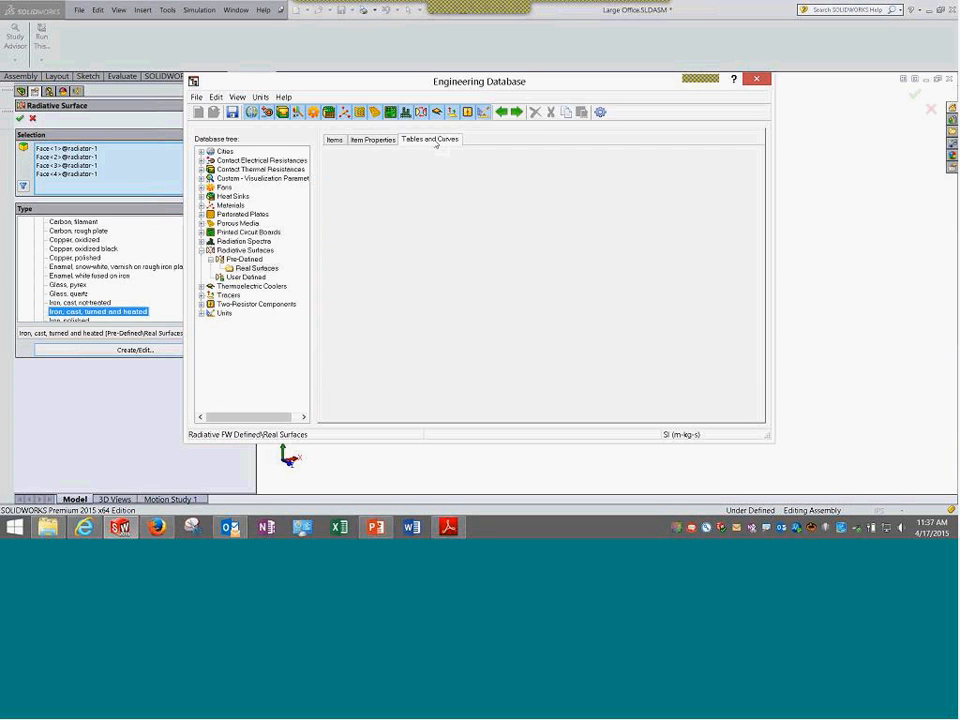
{"action": "left_click", "coordinate": [755, 79]}
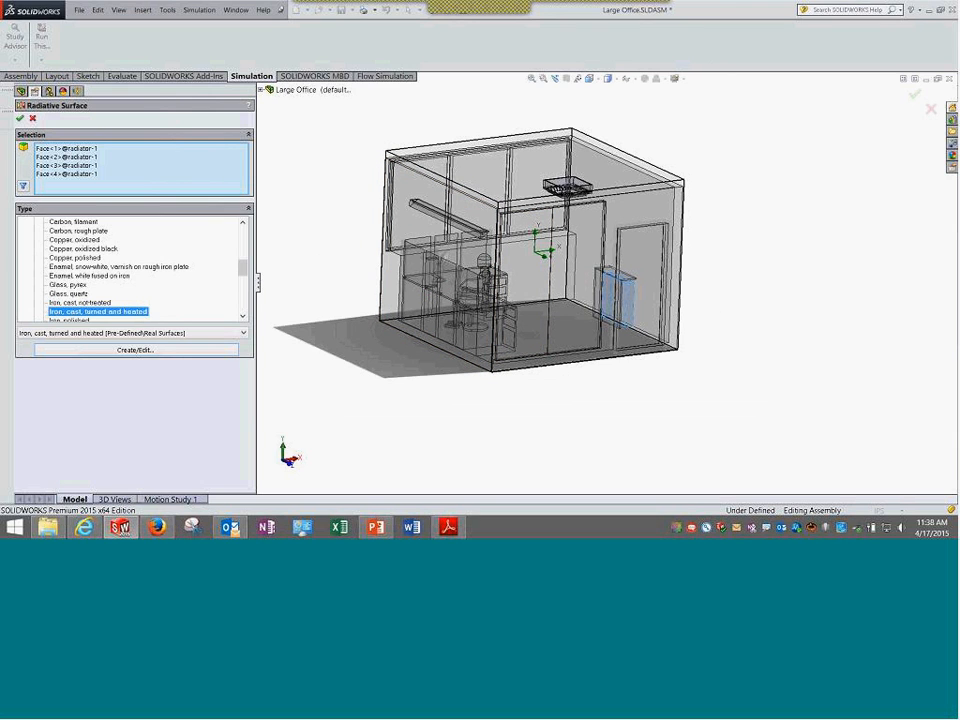
{"action": "left_click", "coordinate": [19, 118]}
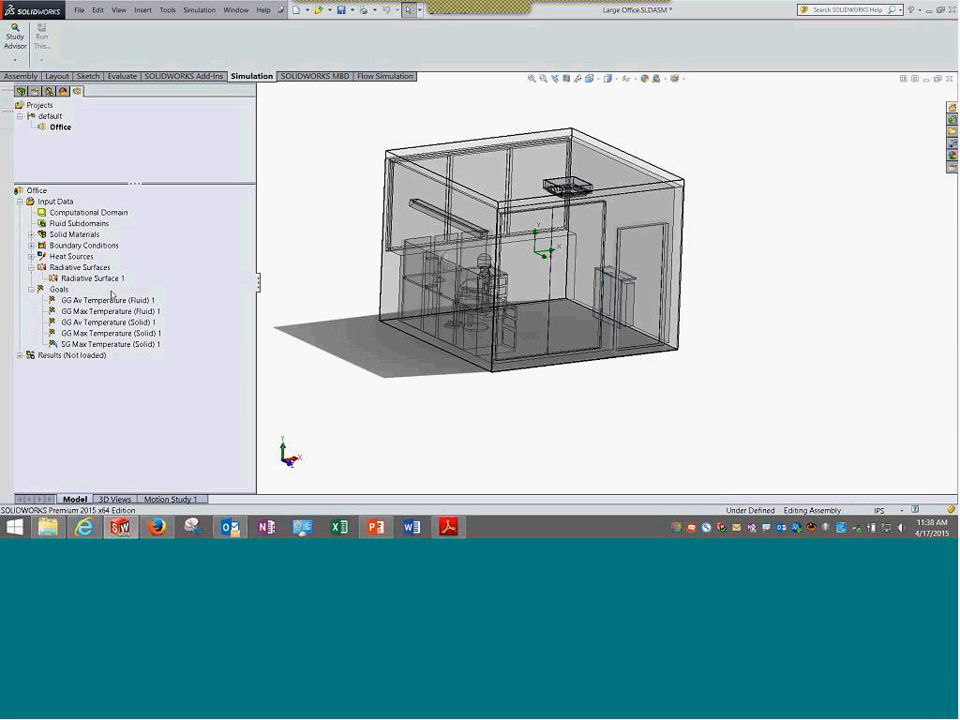
Collapse the radiative surfaces, review the project's temperature goals one after another, and collapse the goals and input data
{"action": "left_click", "coordinate": [31, 268]}
{"action": "left_click", "coordinate": [100, 289]}
{"action": "left_click", "coordinate": [87, 301]}
{"action": "left_click", "coordinate": [87, 311]}
{"action": "left_click", "coordinate": [88, 322]}
{"action": "left_click", "coordinate": [88, 342]}
{"action": "left_click", "coordinate": [31, 278]}
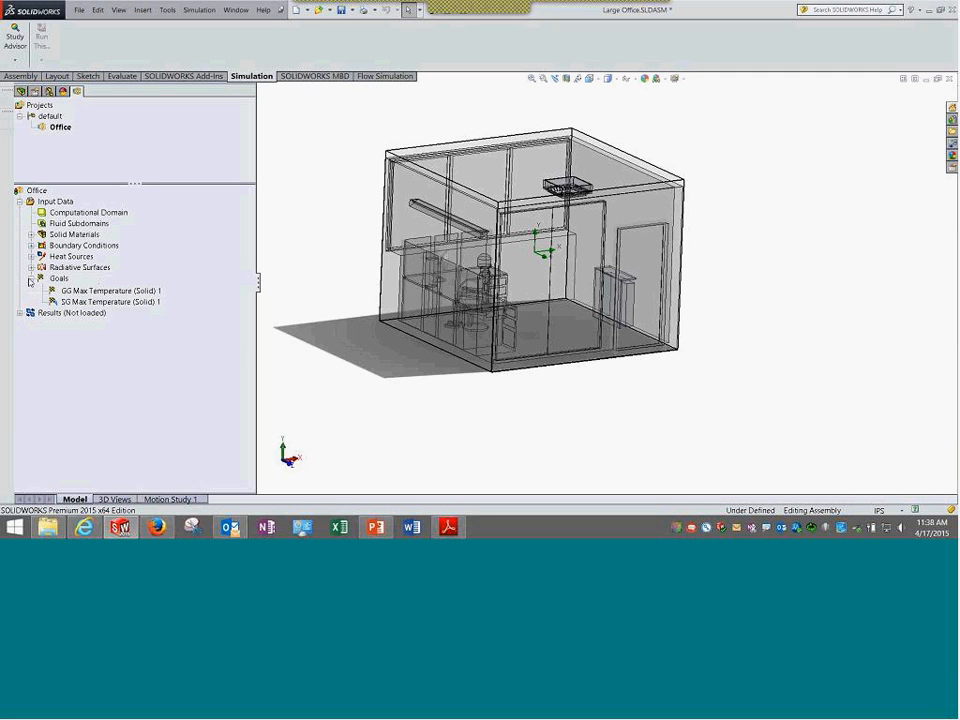
{"action": "left_click", "coordinate": [19, 201]}
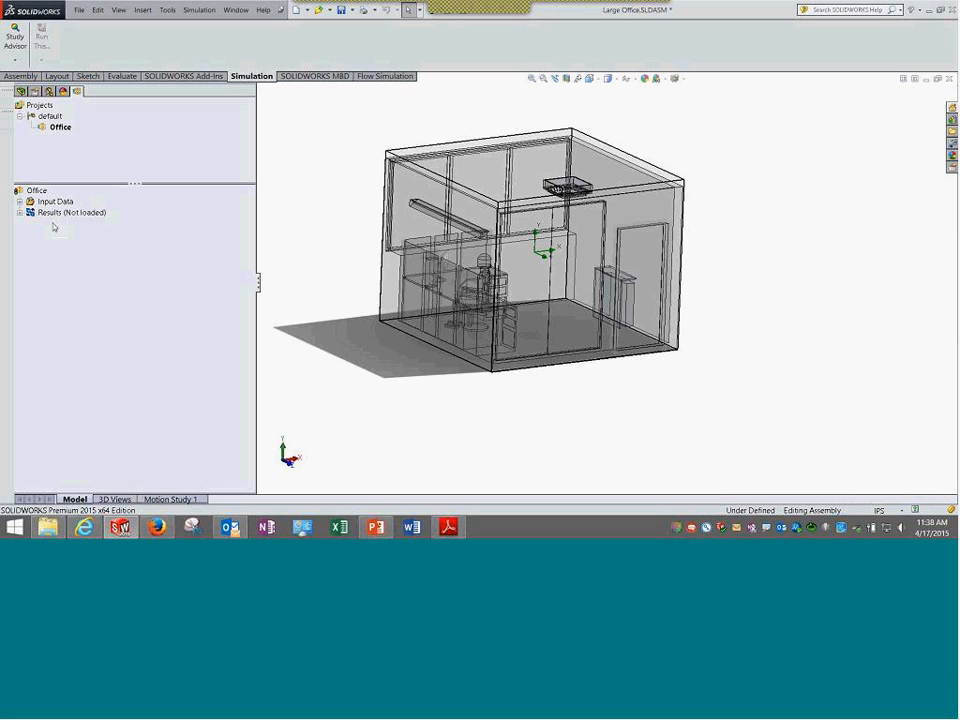
Load the calculation results of the Office project and expand the list of result plots
{"action": "right_click", "coordinate": [58, 213]}
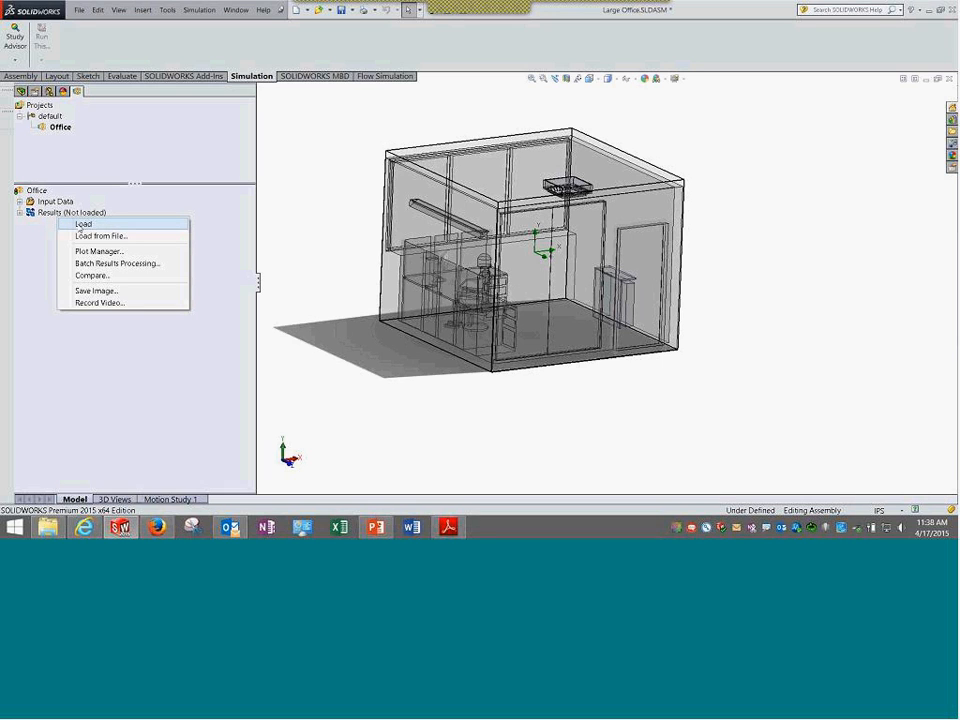
{"action": "left_click", "coordinate": [80, 226]}
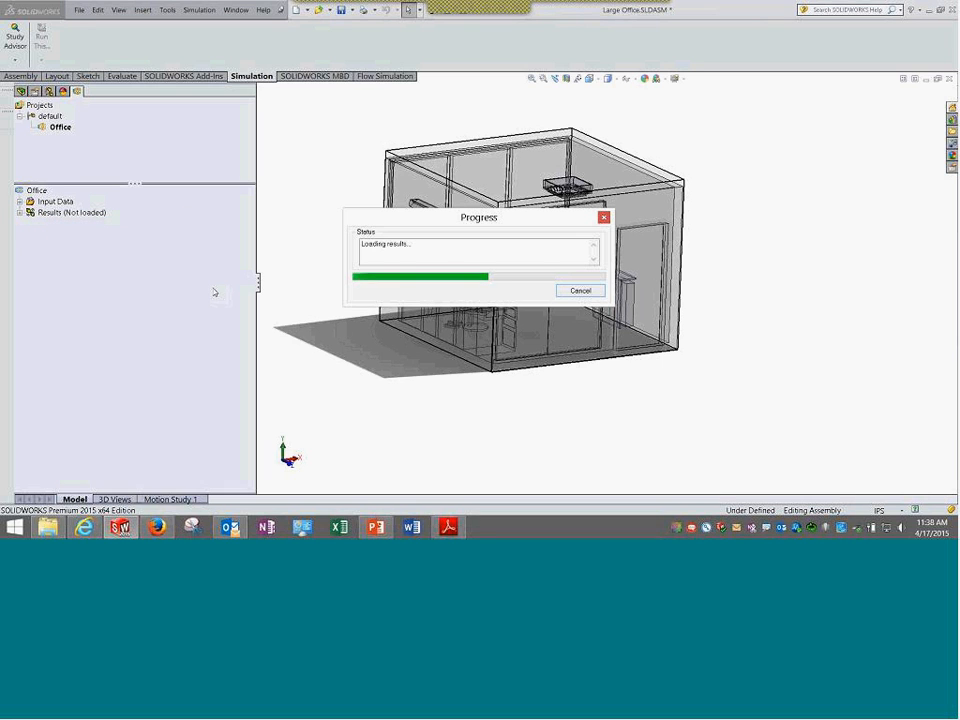
{"action": "left_click", "coordinate": [19, 213]}
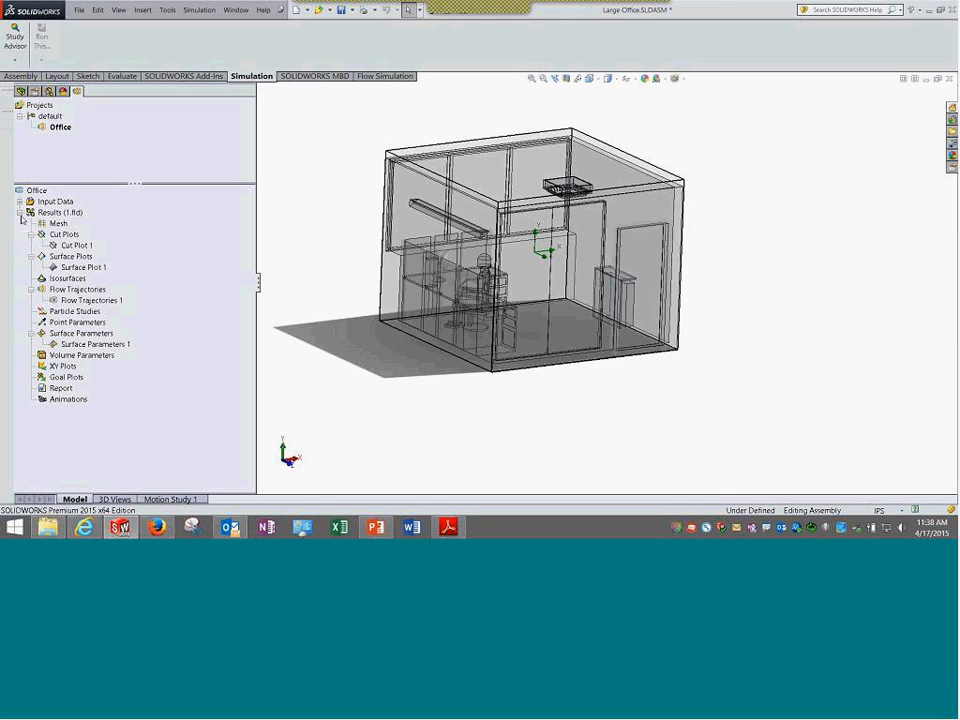
Show Cut Plot 1 inside the room and move its draft temperature legend clear of the model
{"action": "left_click", "coordinate": [78, 245]}
{"action": "right_click", "coordinate": [84, 251]}
{"action": "left_click", "coordinate": [108, 269]}
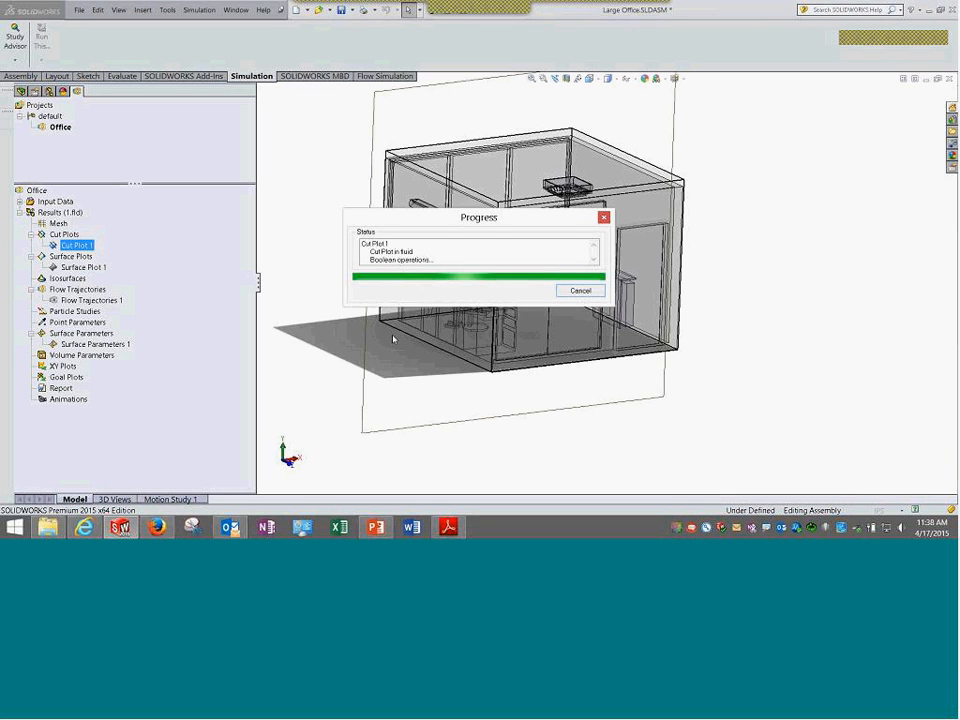
{"action": "left_click", "coordinate": [317, 287]}
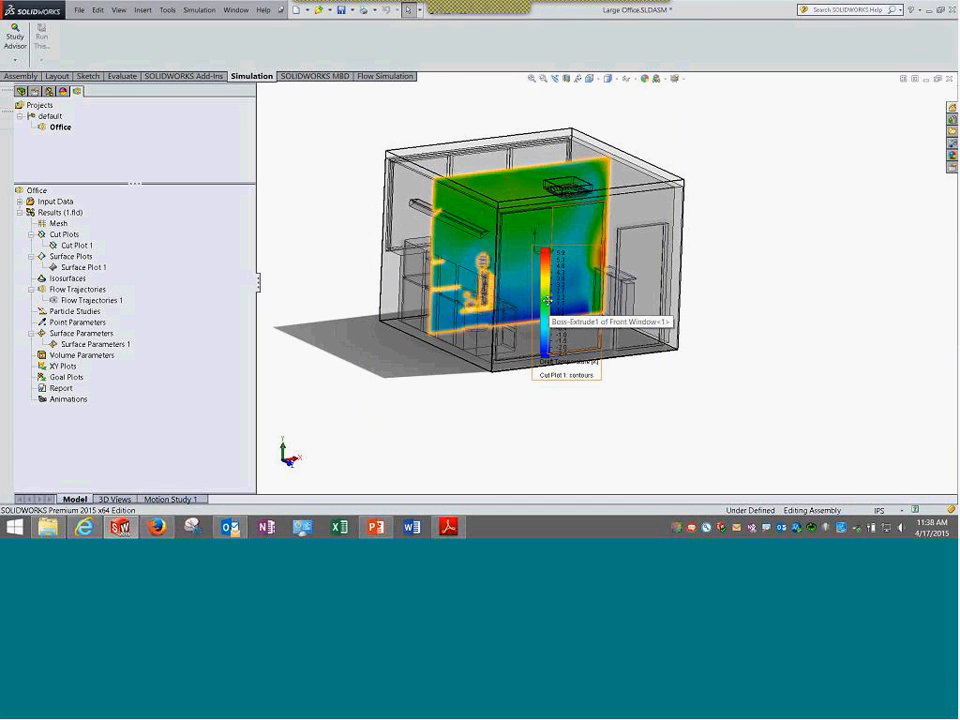
{"action": "left_click", "coordinate": [447, 265]}
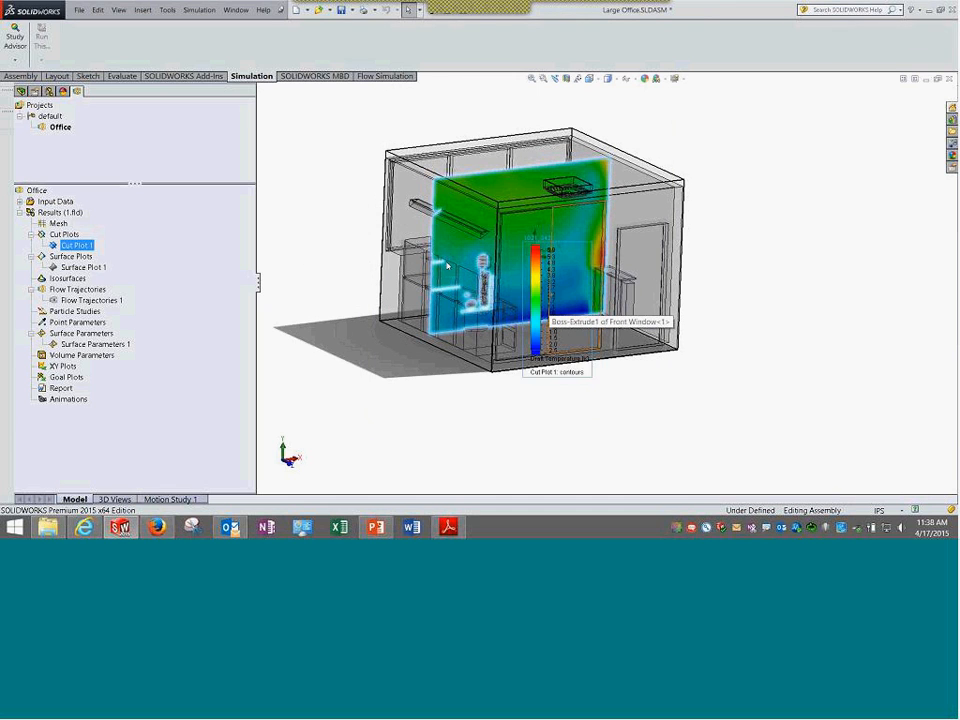
{"action": "left_click", "coordinate": [400, 133]}
{"action": "middle_click_drag", "start_coordinate": [402, 133], "coordinate": [498, 176], "text": "ctrl"}
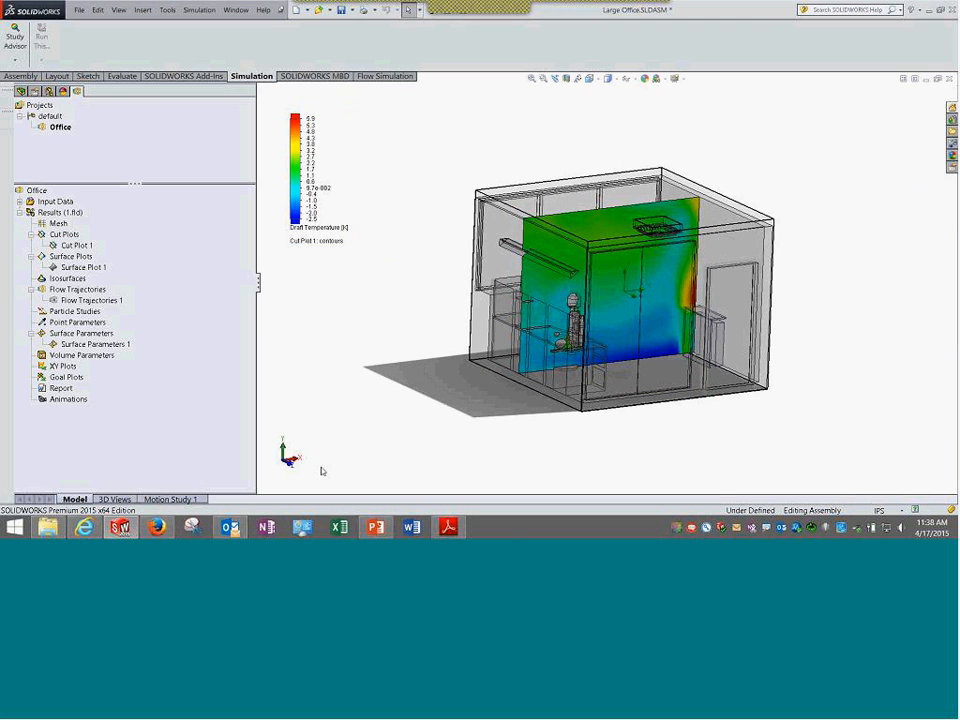
View the cut plot from the front and set the draft temperature scale limits to about -2.5 K and 6.3 K
{"action": "left_click", "coordinate": [289, 463]}
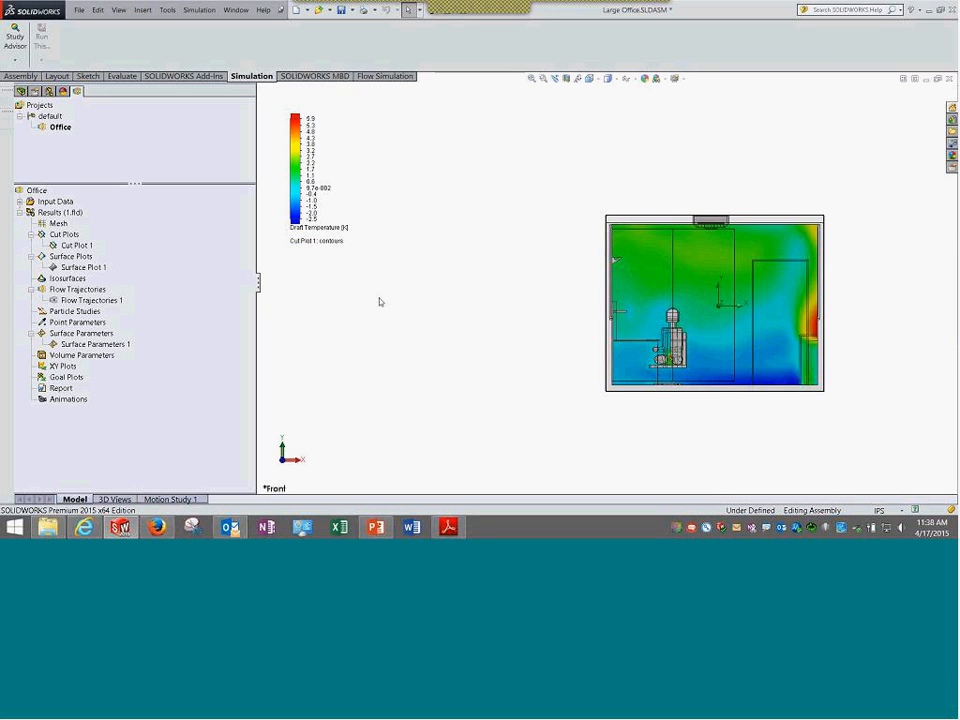
{"action": "left_click", "coordinate": [307, 214]}
{"action": "type", "text": "-2.5492476 K"}
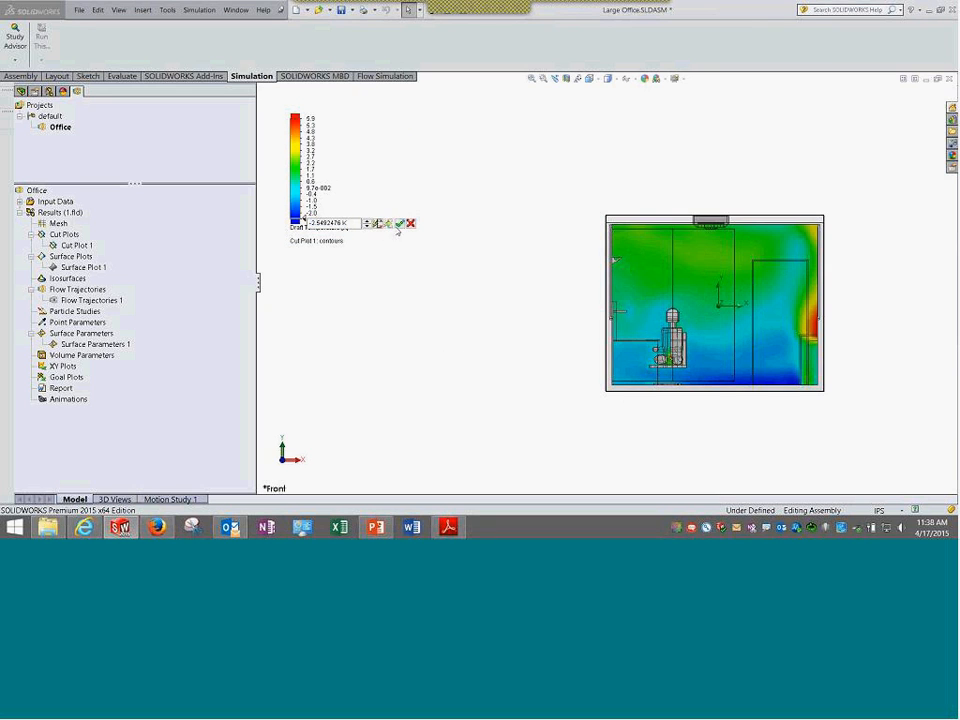
{"action": "left_click", "coordinate": [397, 222]}
{"action": "left_click", "coordinate": [311, 118]}
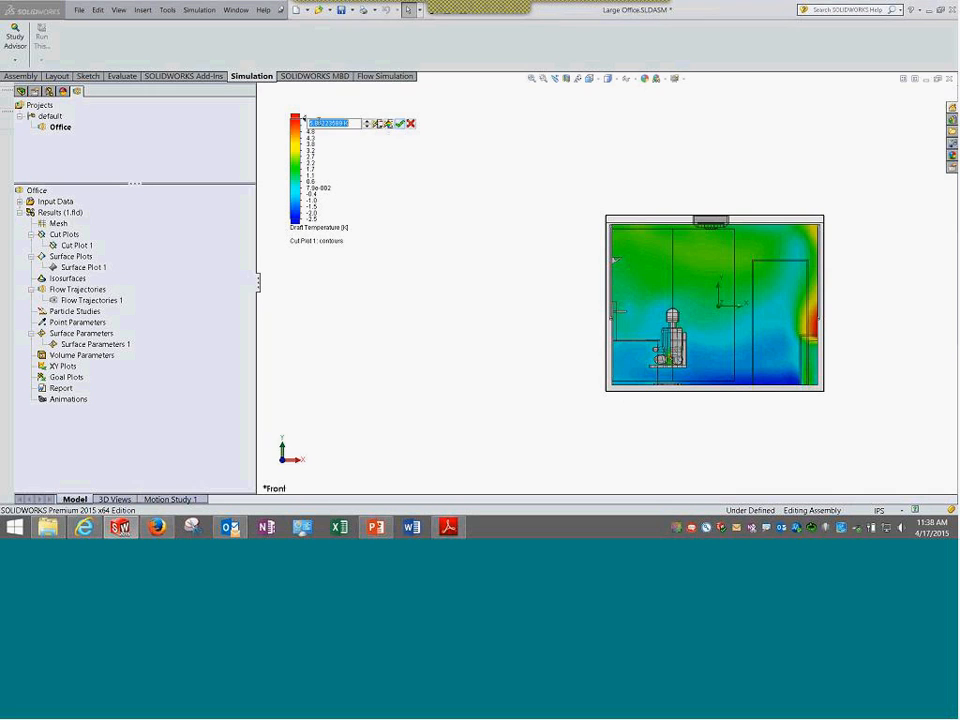
{"action": "left_click", "coordinate": [400, 124]}
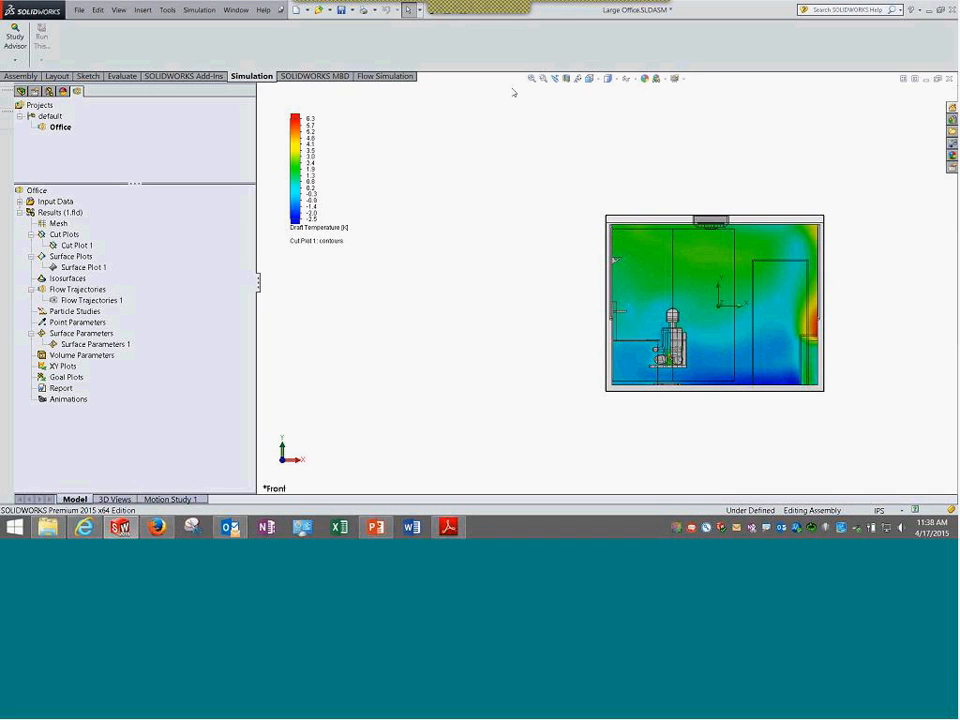
{"action": "left_click", "coordinate": [531, 78]}
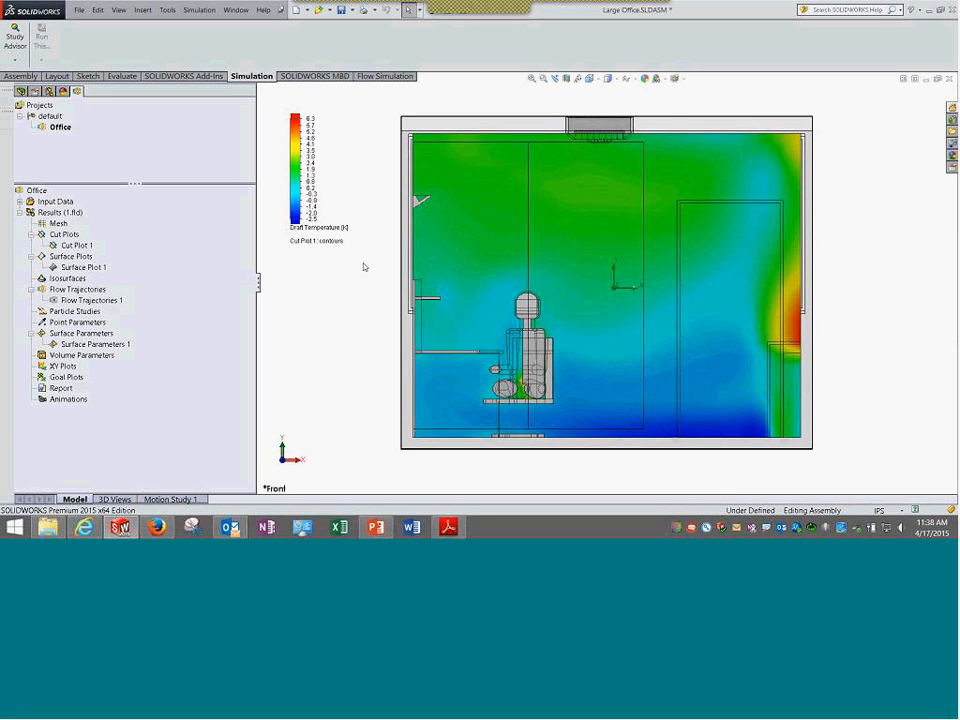
Display PPD on the cut plot and reset its scale limits to a 5.0 % minimum and a 99.0774217 % maximum
{"action": "left_click", "coordinate": [341, 230]}
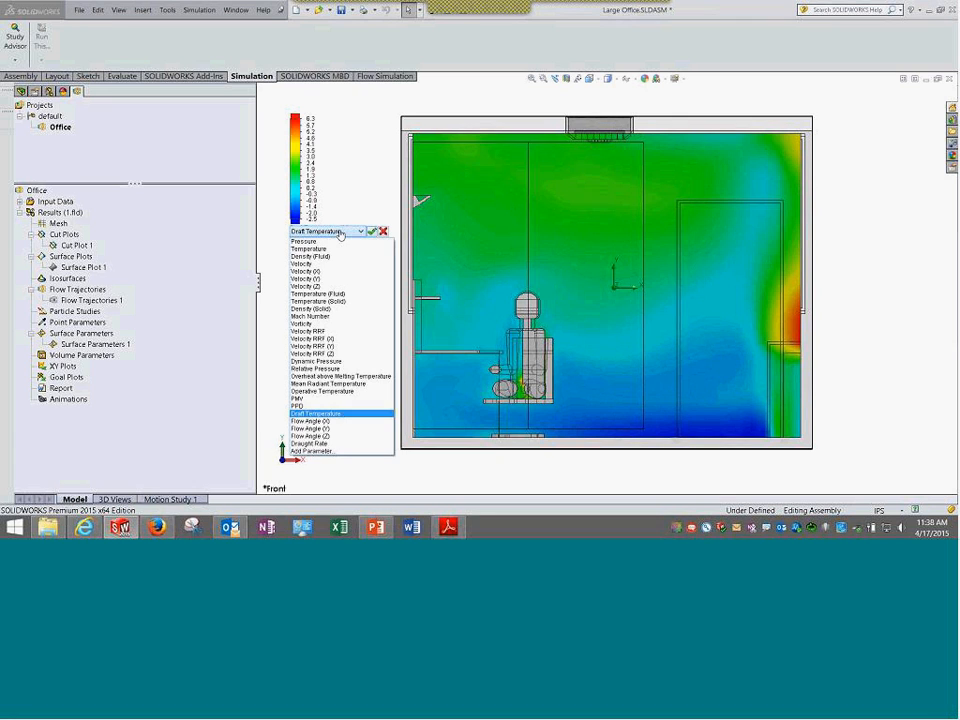
{"action": "left_click", "coordinate": [344, 407]}
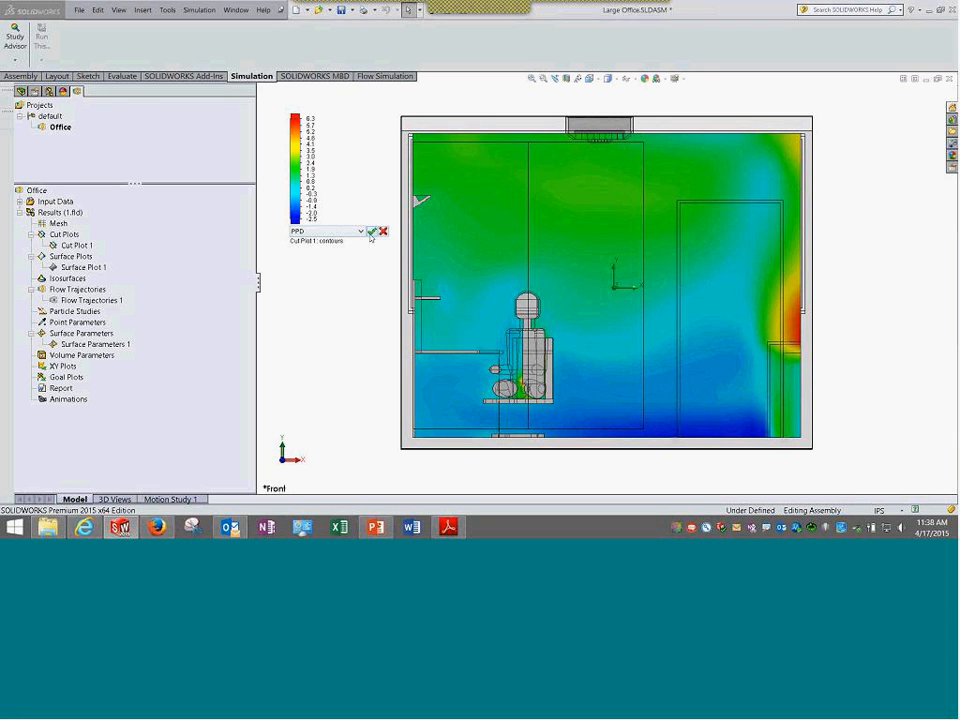
{"action": "left_click", "coordinate": [371, 231]}
{"action": "left_click", "coordinate": [312, 221]}
{"action": "left_click", "coordinate": [389, 224]}
{"action": "left_click", "coordinate": [399, 224]}
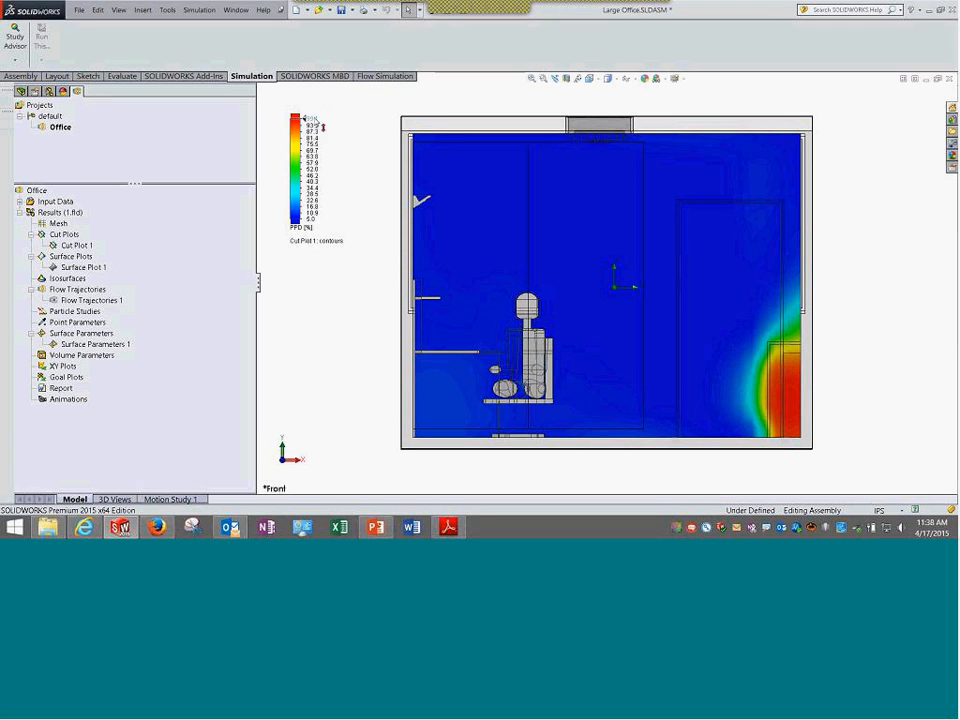
{"action": "left_click", "coordinate": [305, 117]}
{"action": "left_click", "coordinate": [389, 123]}
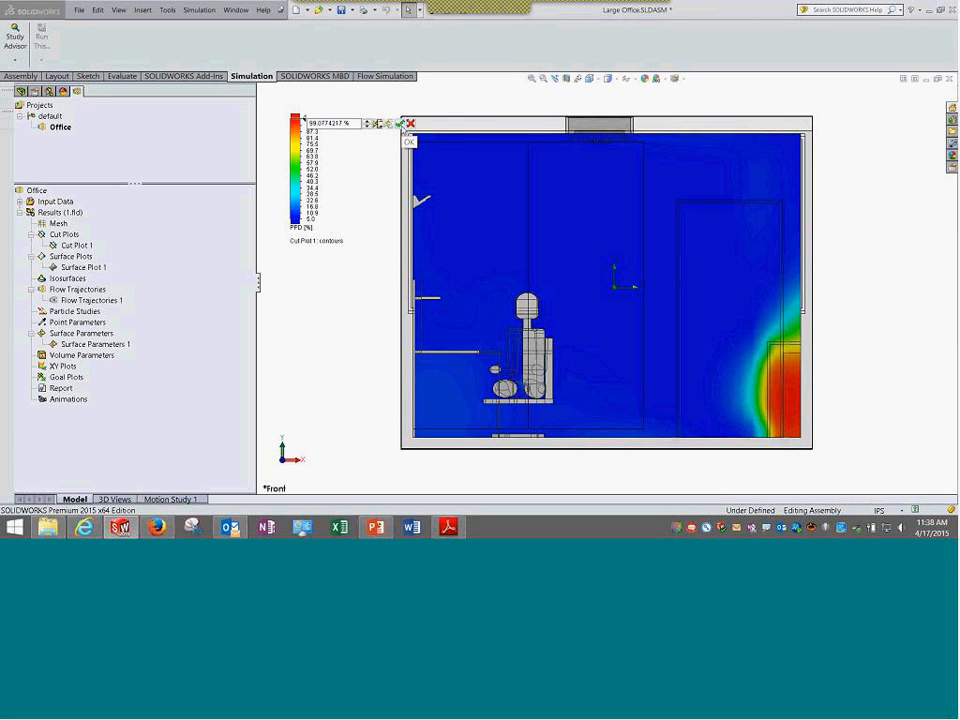
{"action": "left_click", "coordinate": [401, 123]}
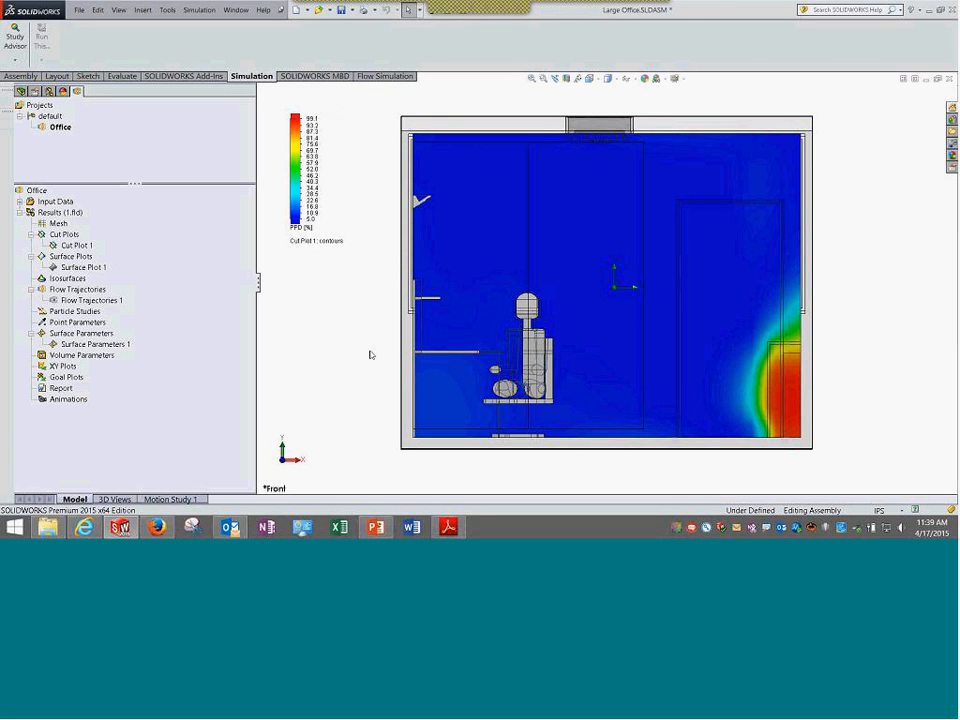
Display PMV on the cut plot and reset its scale limits to the plot minimum of about -0.55 and maximum of 3.99474501
{"action": "left_click", "coordinate": [309, 229]}
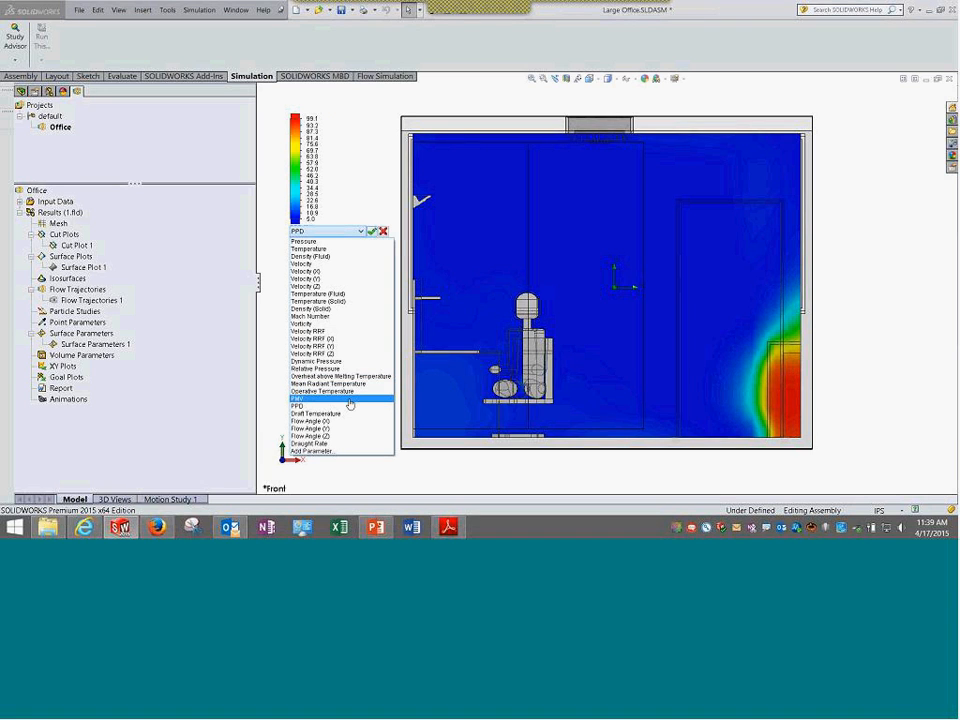
{"action": "left_click", "coordinate": [350, 399]}
{"action": "left_click", "coordinate": [370, 232]}
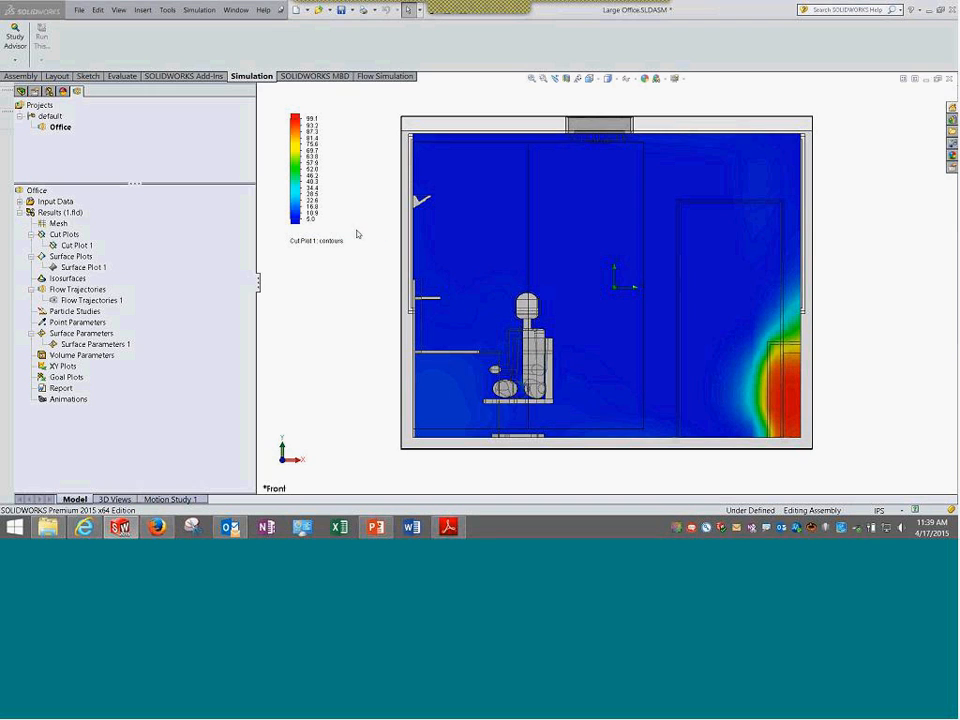
{"action": "left_click", "coordinate": [311, 220]}
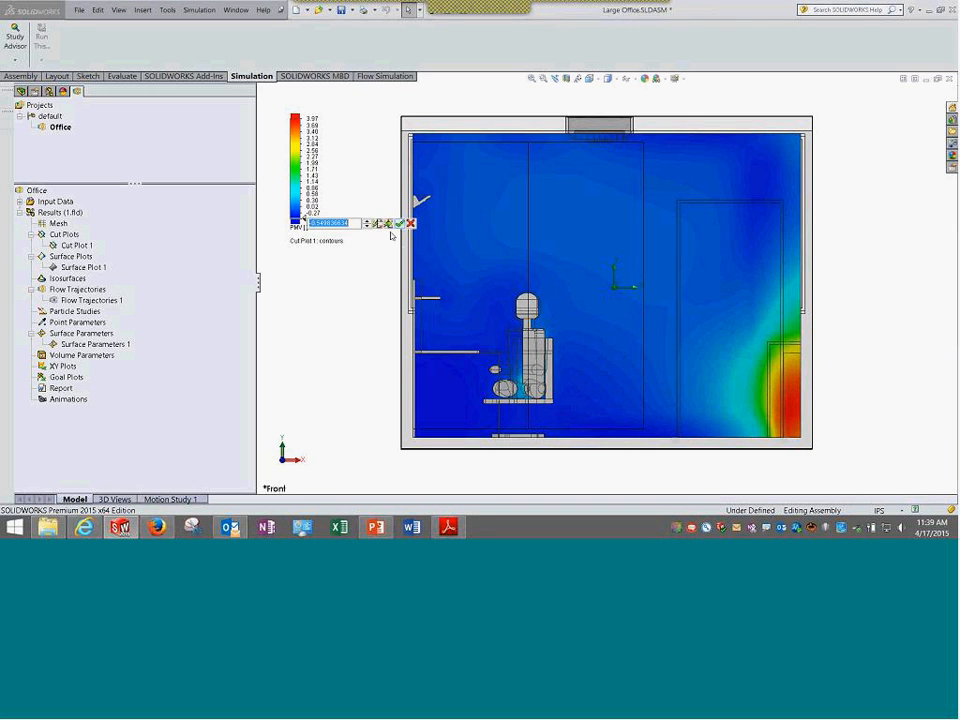
{"action": "left_click", "coordinate": [399, 223]}
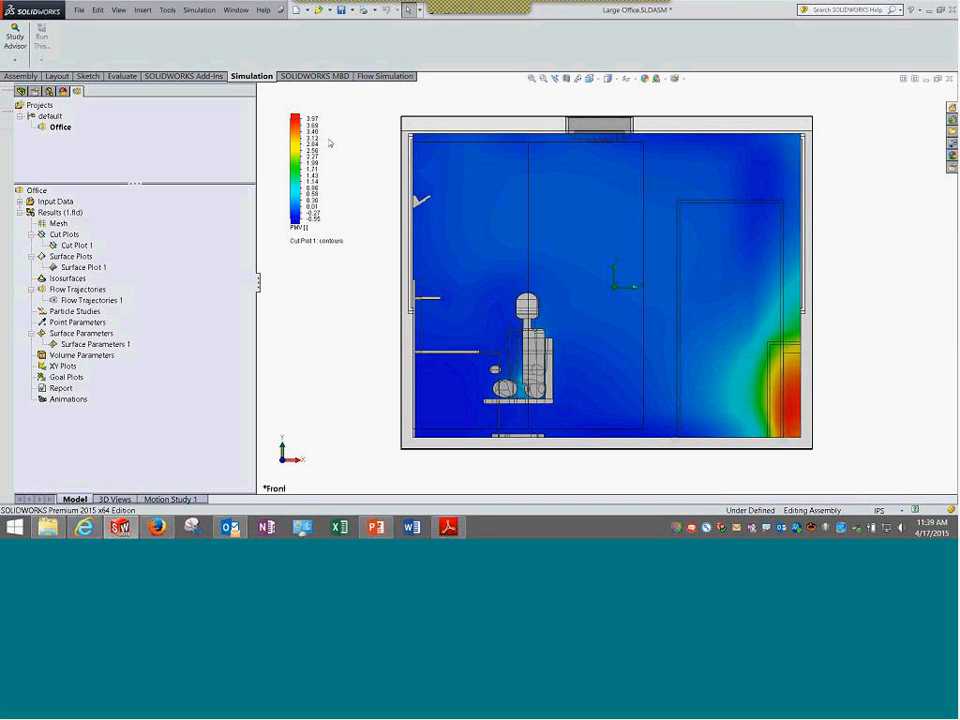
{"action": "left_click", "coordinate": [314, 119]}
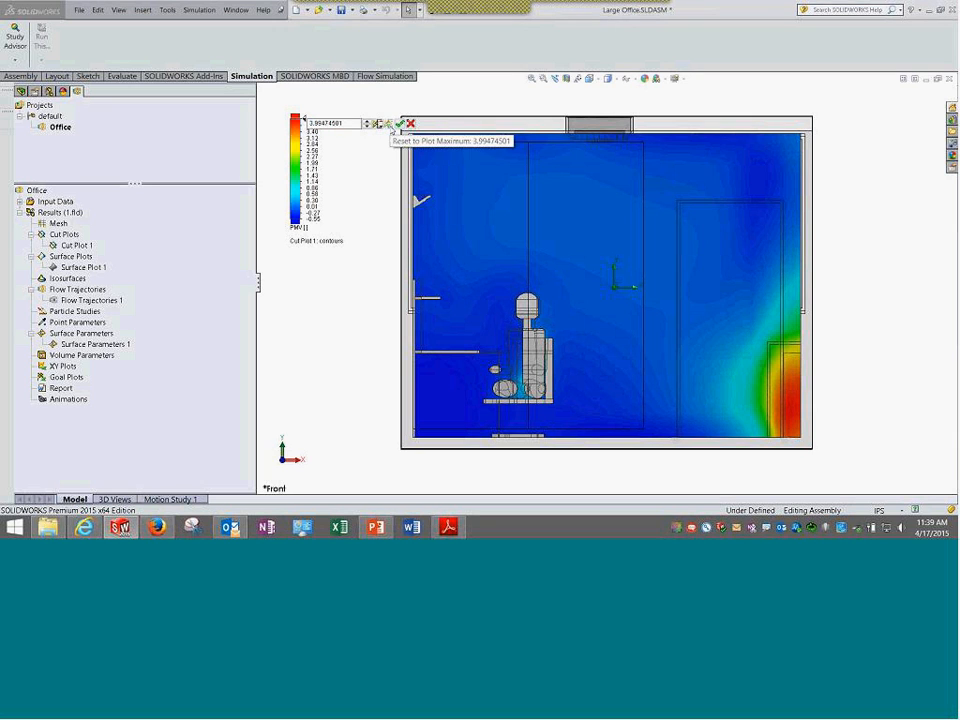
{"action": "left_click", "coordinate": [399, 123]}
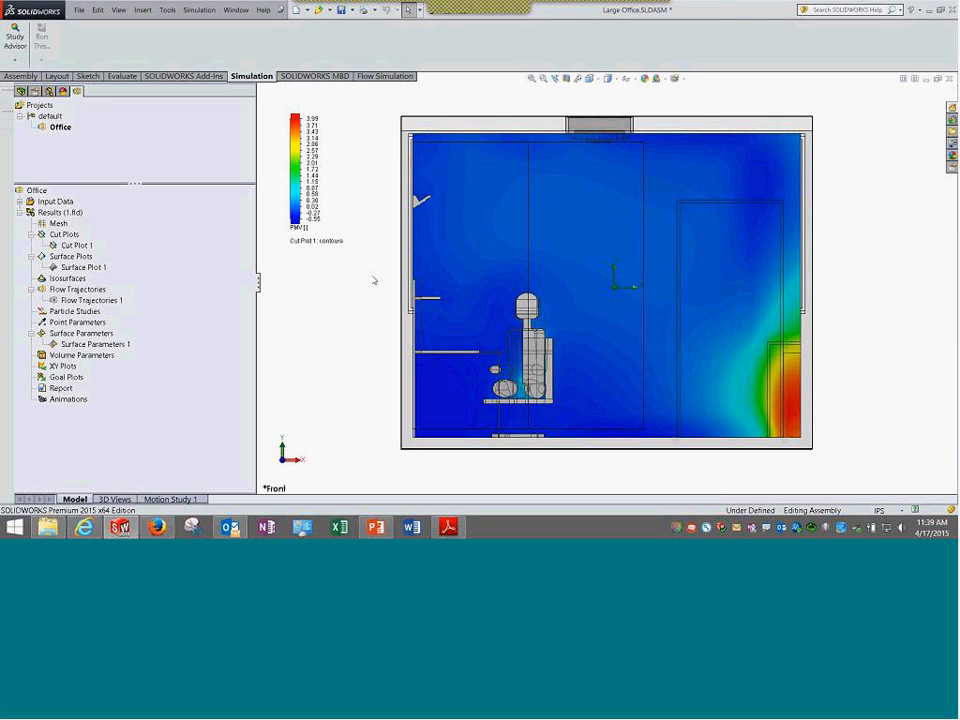
Mark the radiator and the seated person on the PMV cut plot with temporary freehand annotations, and clear them
{"action": "scroll", "coordinate": [374, 280], "scroll_direction": "up", "scroll_amount": 2}
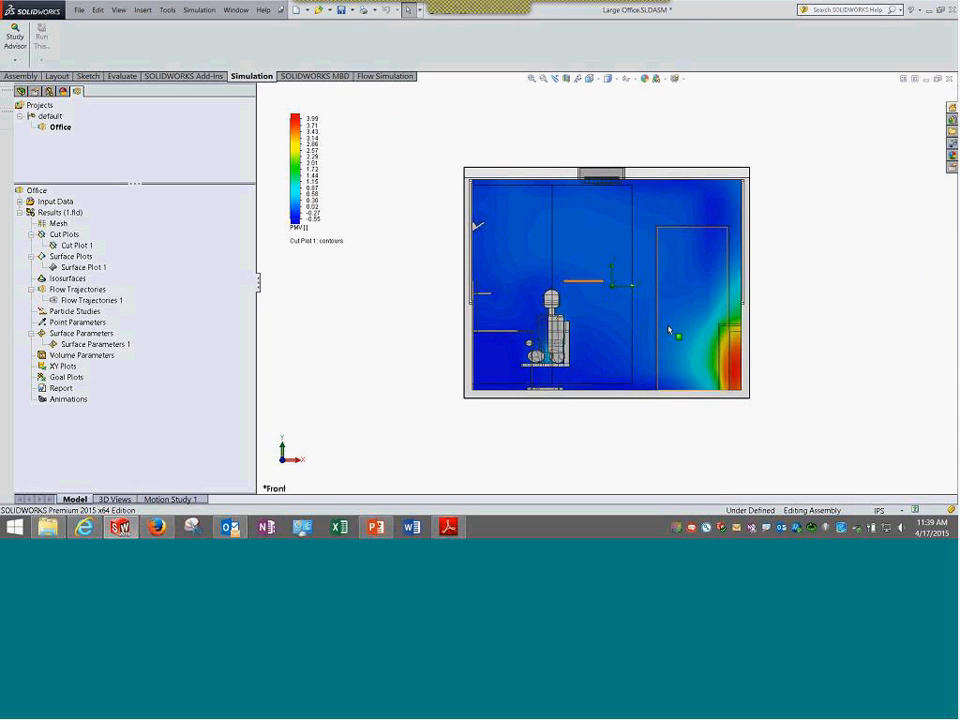
{"action": "scroll", "coordinate": [600, 275], "scroll_direction": "down", "scroll_amount": 3}
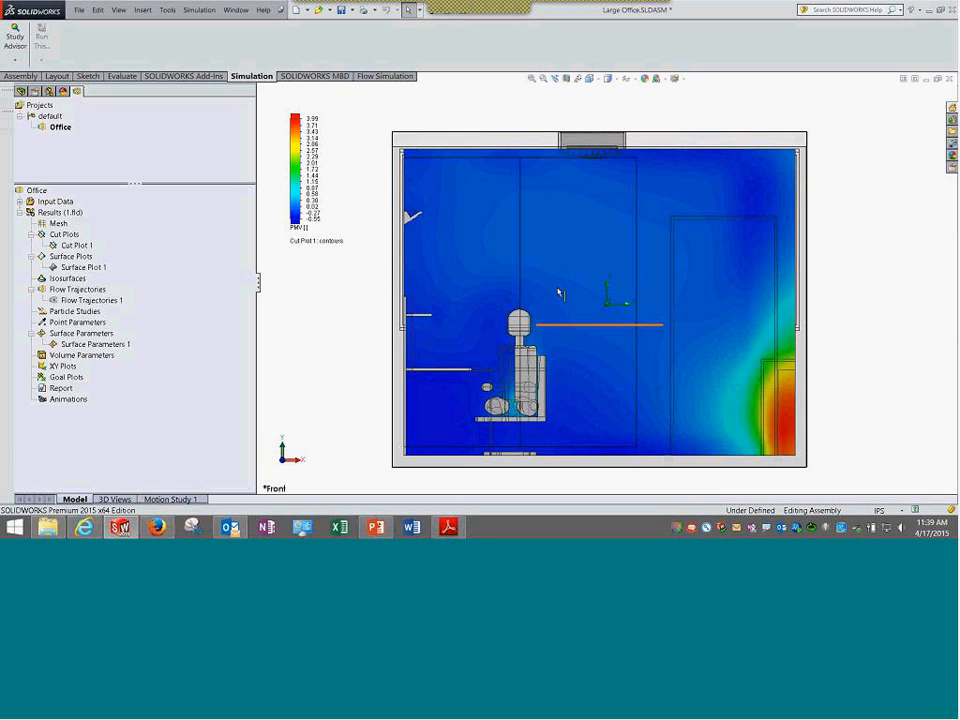
{"action": "mouse_move", "coordinate": [602, 115]}
{"action": "left_mouse_down"}
{"action": "mouse_move", "coordinate": [711, 139]}
{"action": "mouse_move", "coordinate": [745, 119]}
{"action": "mouse_move", "coordinate": [786, 330]}
{"action": "mouse_move", "coordinate": [758, 362]}
{"action": "mouse_move", "coordinate": [776, 368]}
{"action": "left_mouse_up"}
{"action": "mouse_move", "coordinate": [583, 271]}
{"action": "left_mouse_down"}
{"action": "mouse_move", "coordinate": [475, 400]}
{"action": "mouse_move", "coordinate": [535, 262]}
{"action": "left_mouse_up"}
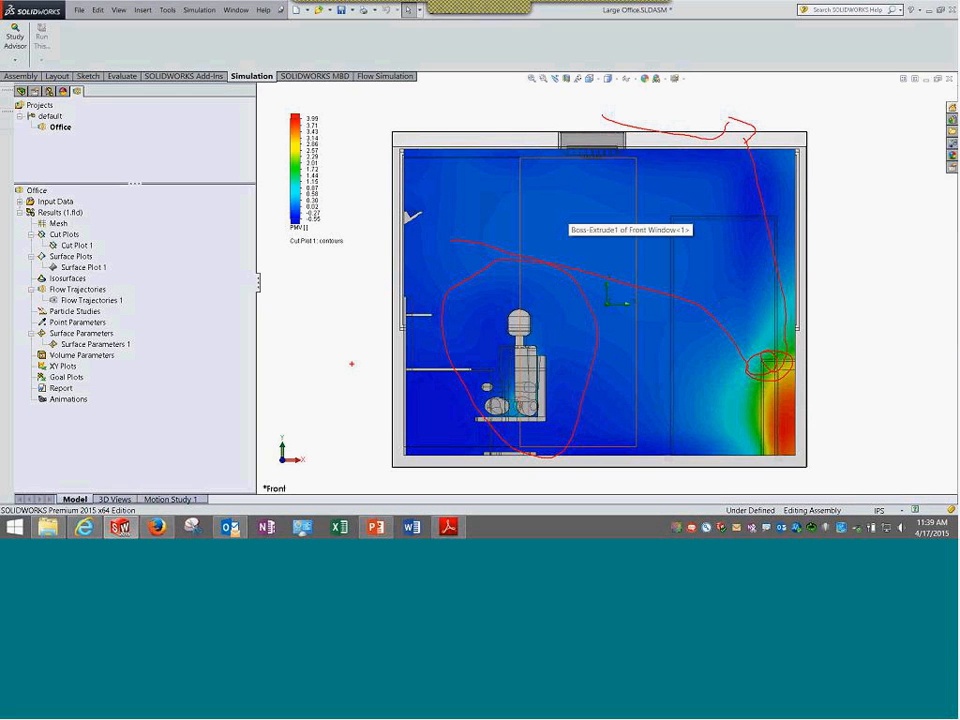
{"action": "key", "text": "Escape"}
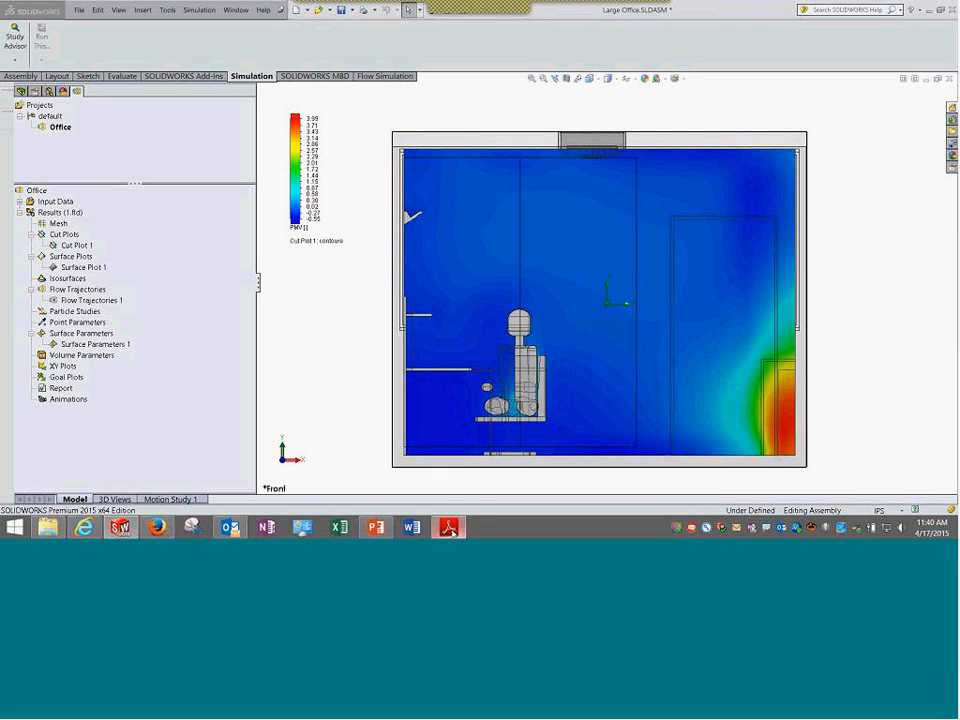
Switch to Adobe Reader and close the document open there
{"action": "left_click", "coordinate": [450, 527]}
{"action": "scroll", "coordinate": [467, 229], "scroll_direction": "up", "scroll_amount": 5}
{"action": "left_click", "coordinate": [941, 6]}
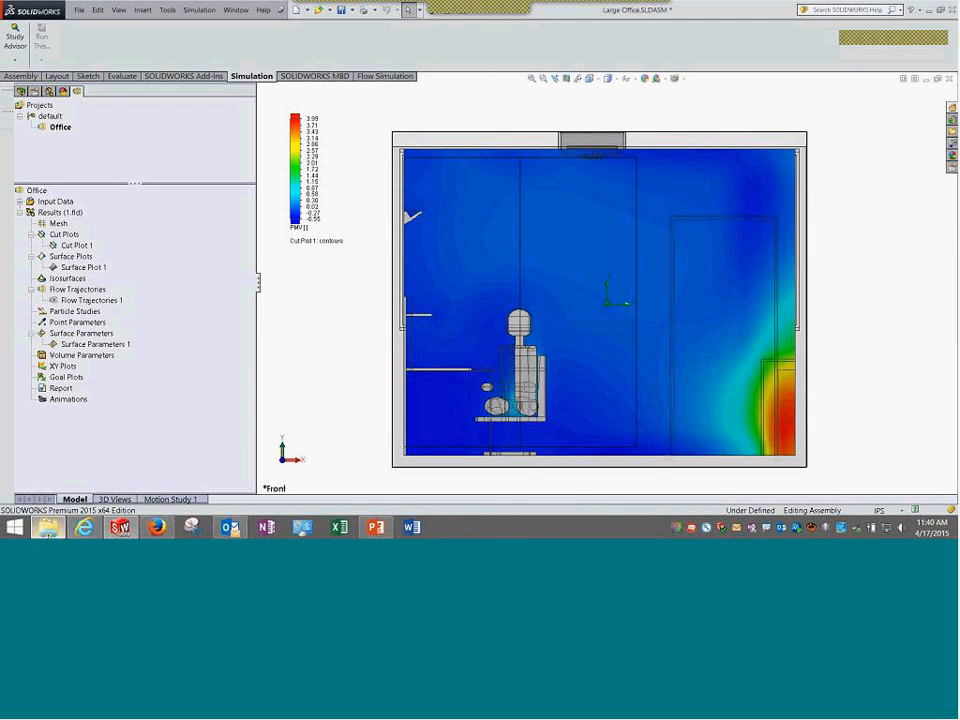
Switch to File Explorer and browse from the desktop's Flow_Files shortcut to the instructor_resources folder under Technical to look for the HVAC training material
{"action": "left_click", "coordinate": [47, 527]}
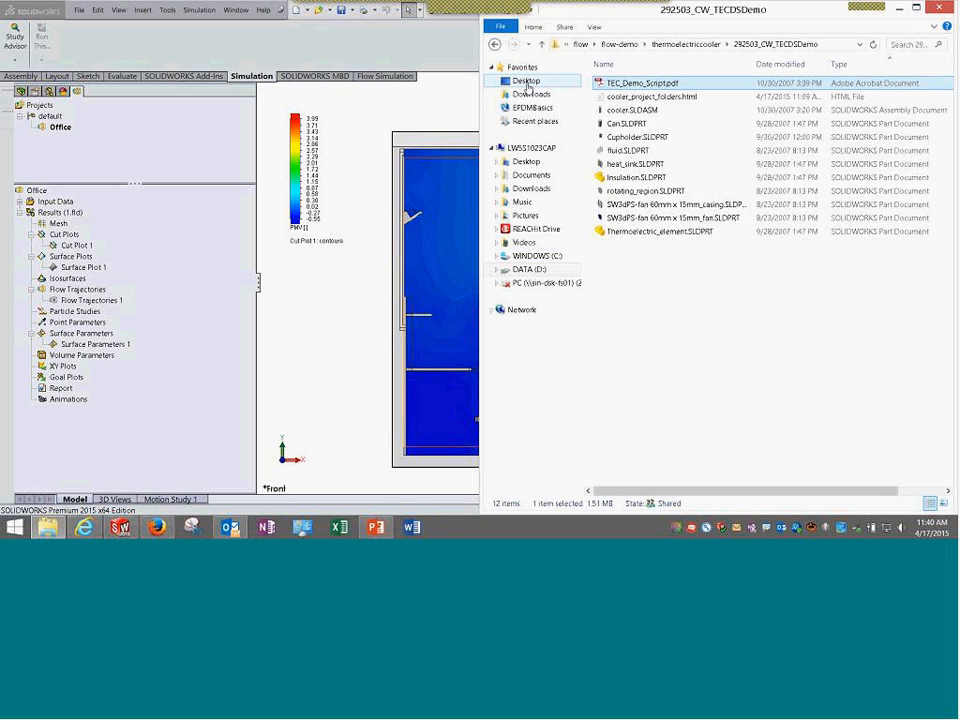
{"action": "left_click", "coordinate": [528, 82]}
{"action": "left_click", "coordinate": [768, 188]}
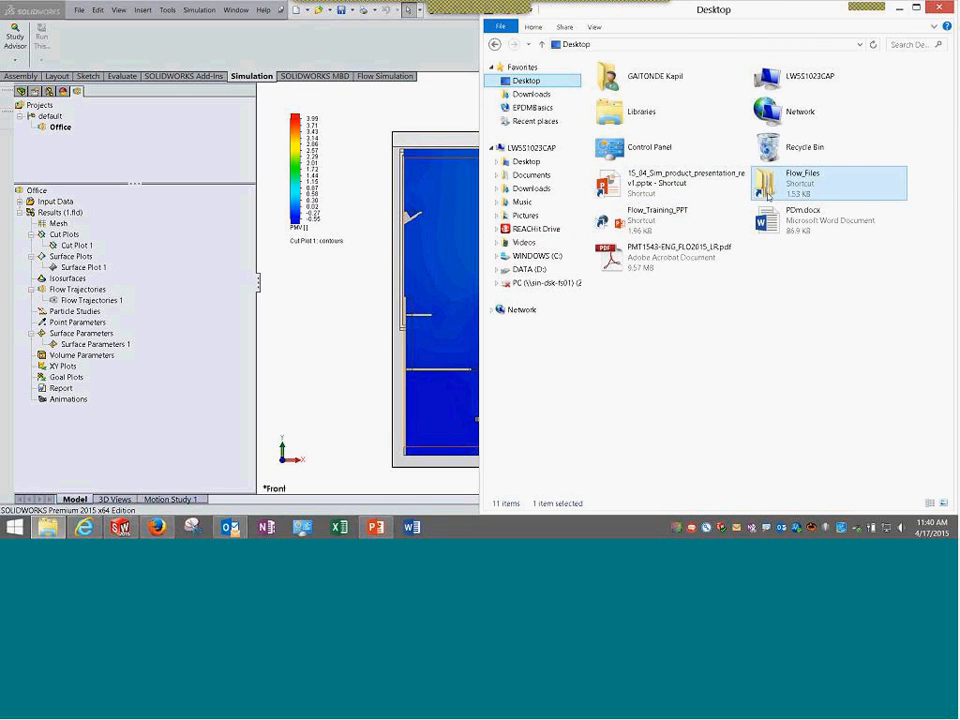
{"action": "double_click", "coordinate": [768, 192]}
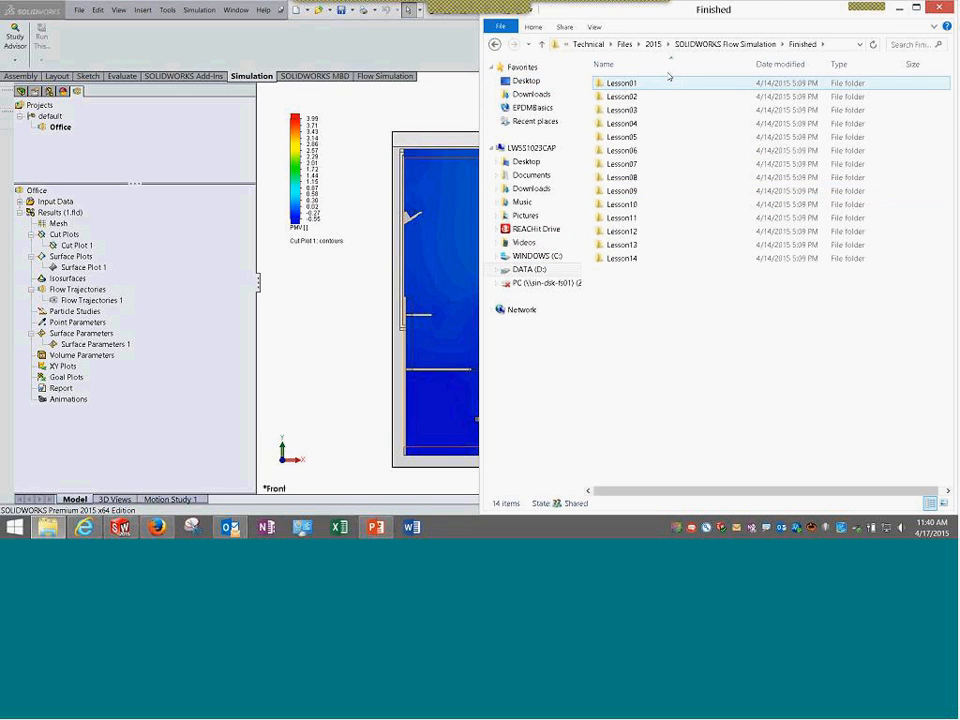
{"action": "left_click", "coordinate": [590, 44]}
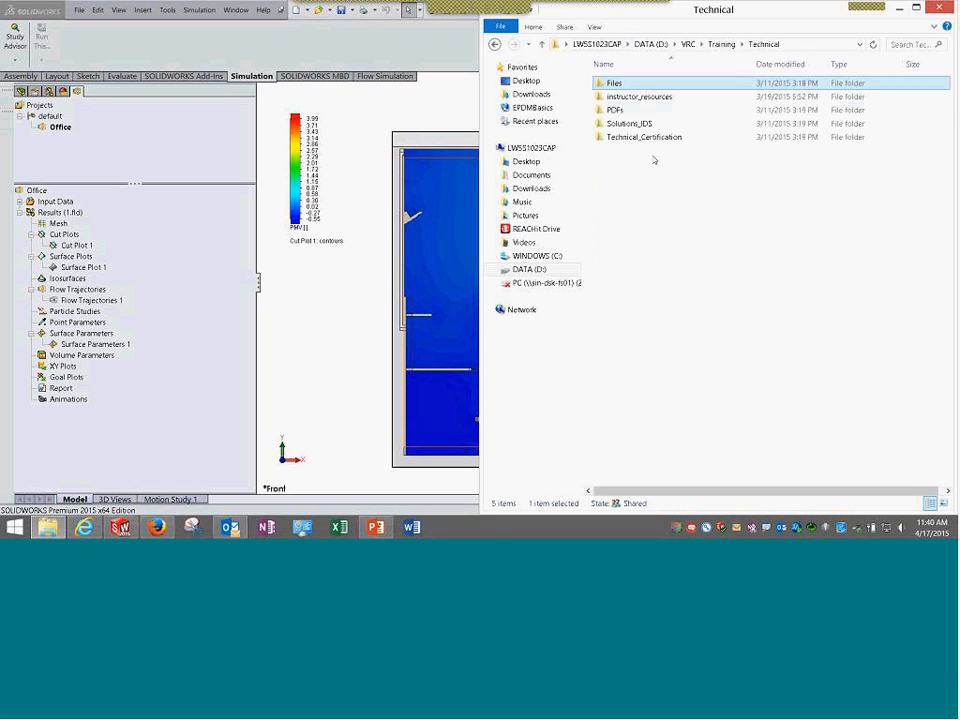
{"action": "double_click", "coordinate": [642, 97]}
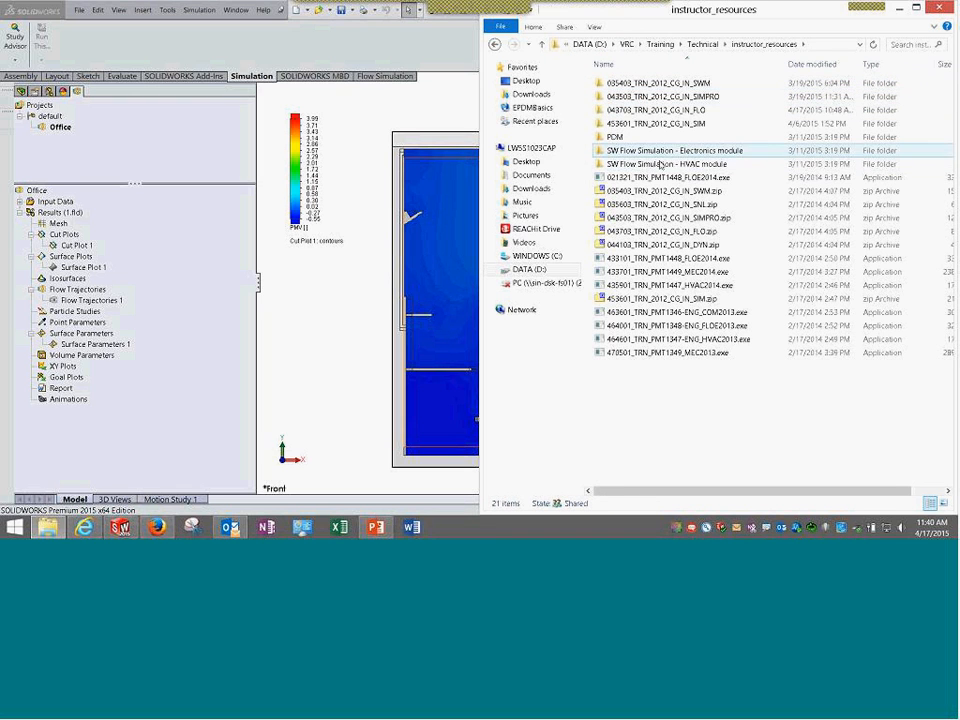
Look for the HVAC manual in the Simulation folder of the 2015 PDFs under Training\Technical
{"action": "left_click", "coordinate": [662, 44]}
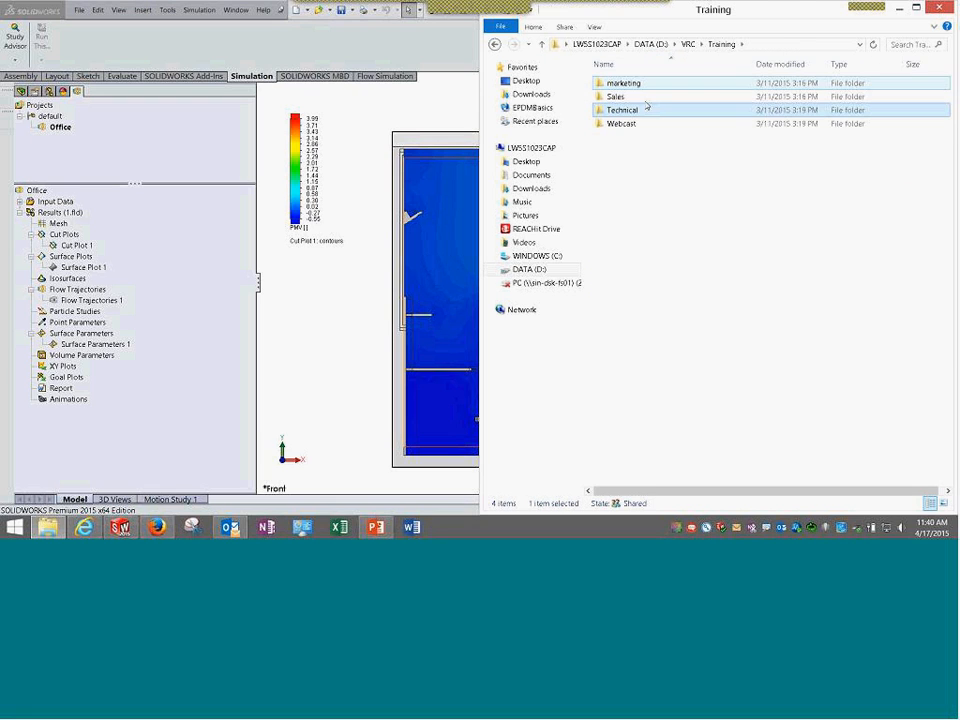
{"action": "double_click", "coordinate": [638, 112]}
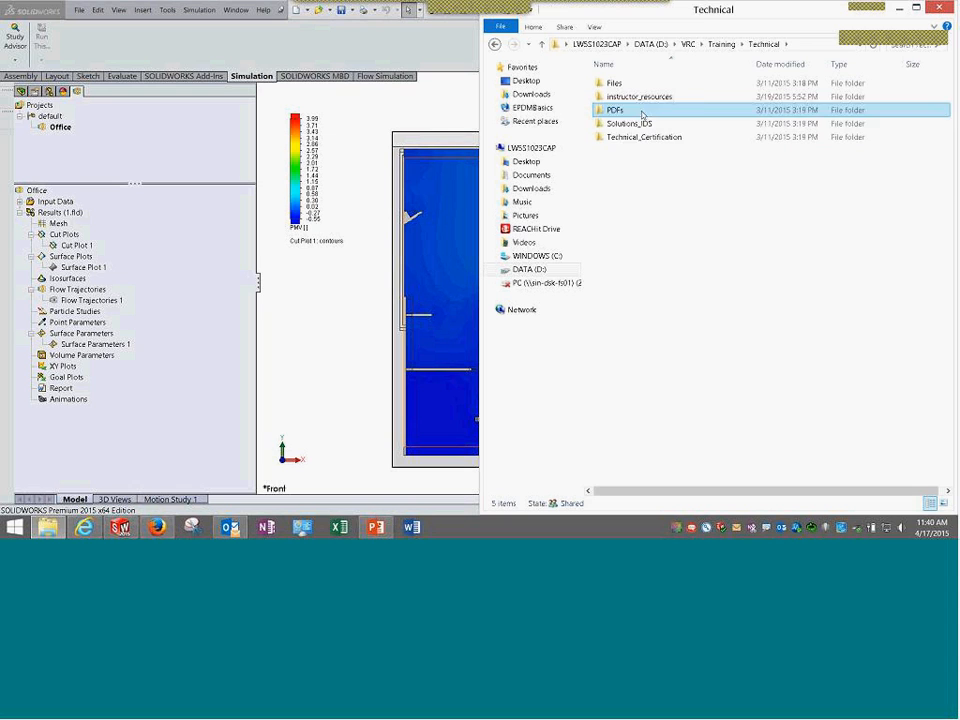
{"action": "double_click", "coordinate": [642, 112]}
{"action": "double_click", "coordinate": [642, 86]}
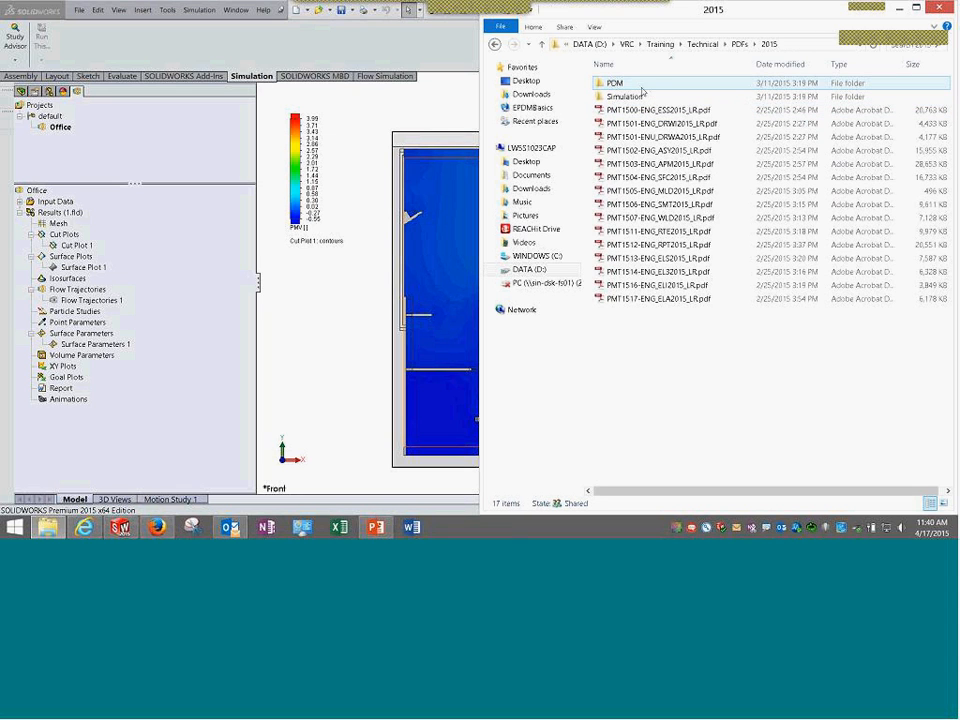
{"action": "double_click", "coordinate": [645, 97]}
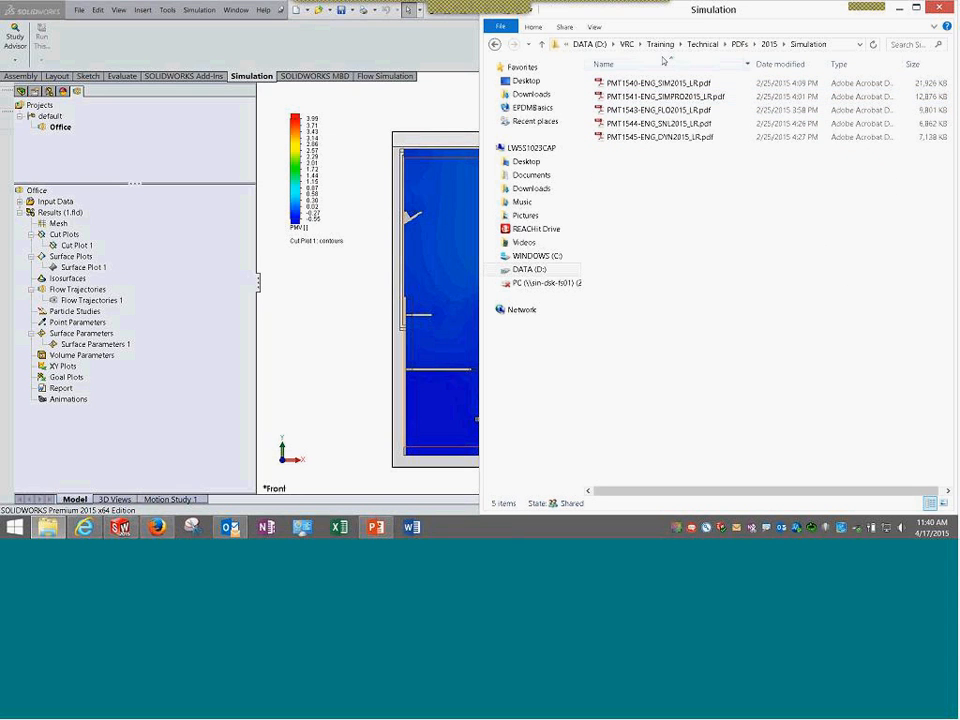
Open PMT1547-ENG_HVAC2015.pdf from Technical\Files\2015\SOLIDWORKS Flow Simulation - HVAC module and maximize its window
{"action": "left_click", "coordinate": [660, 44]}
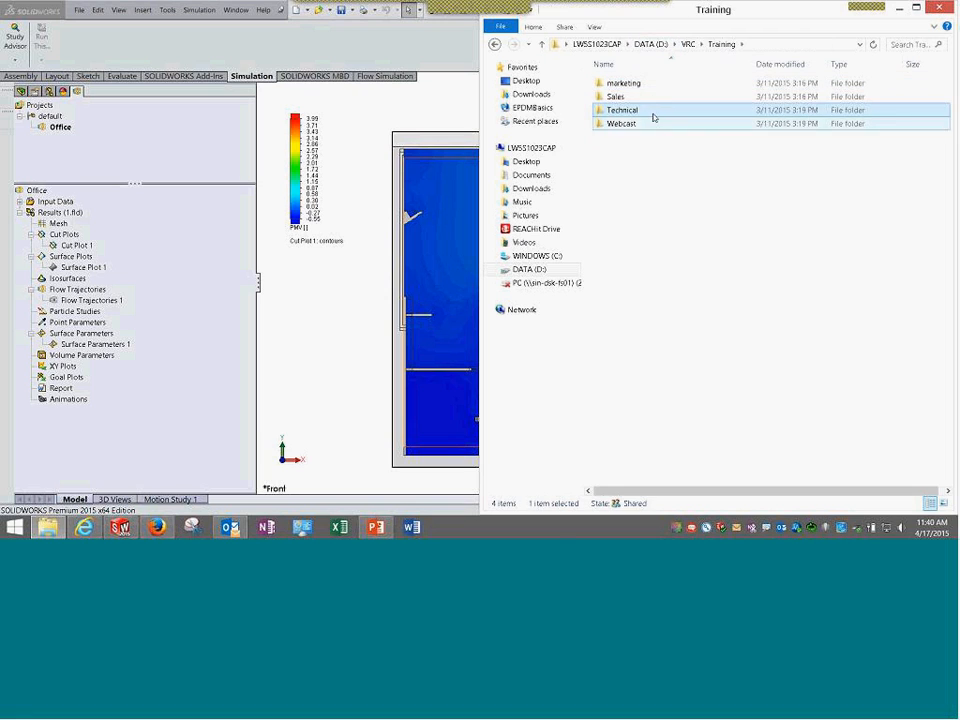
{"action": "double_click", "coordinate": [652, 112]}
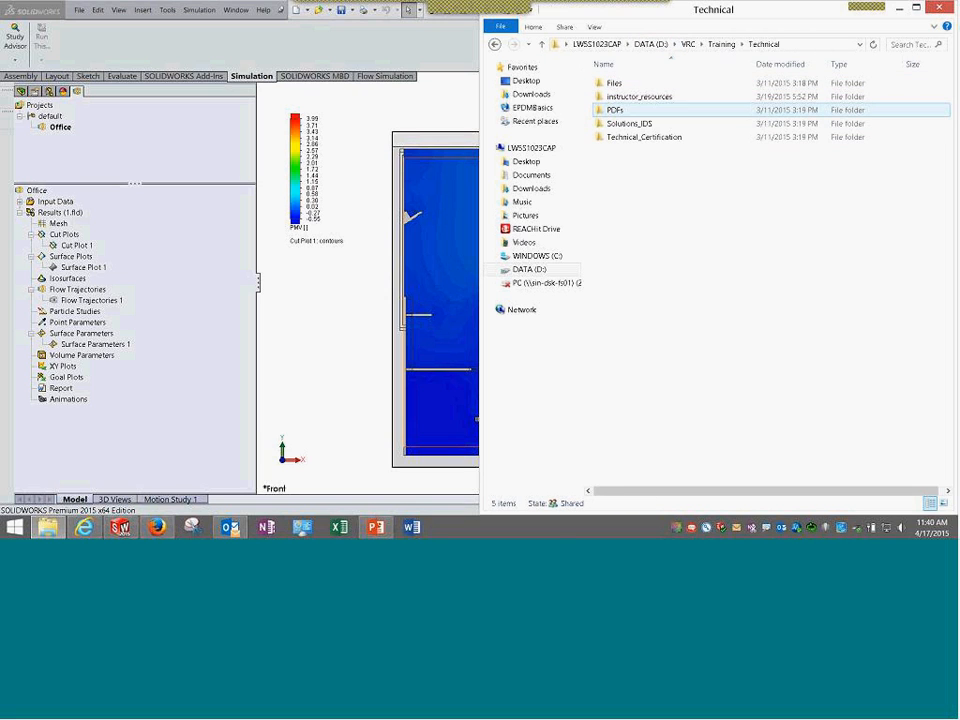
{"action": "double_click", "coordinate": [645, 86]}
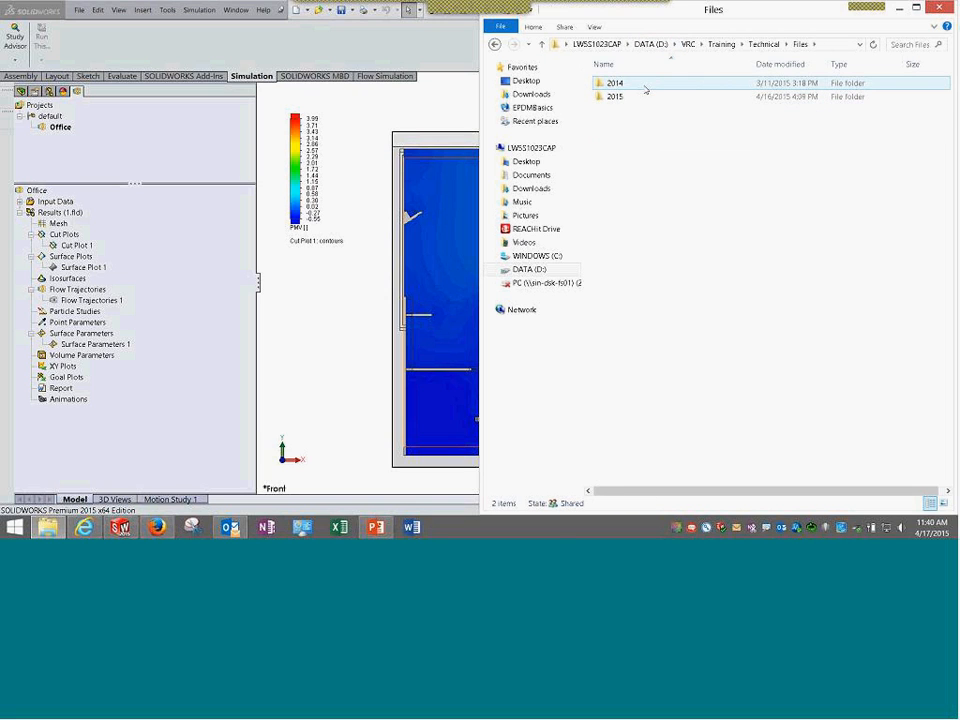
{"action": "double_click", "coordinate": [645, 96]}
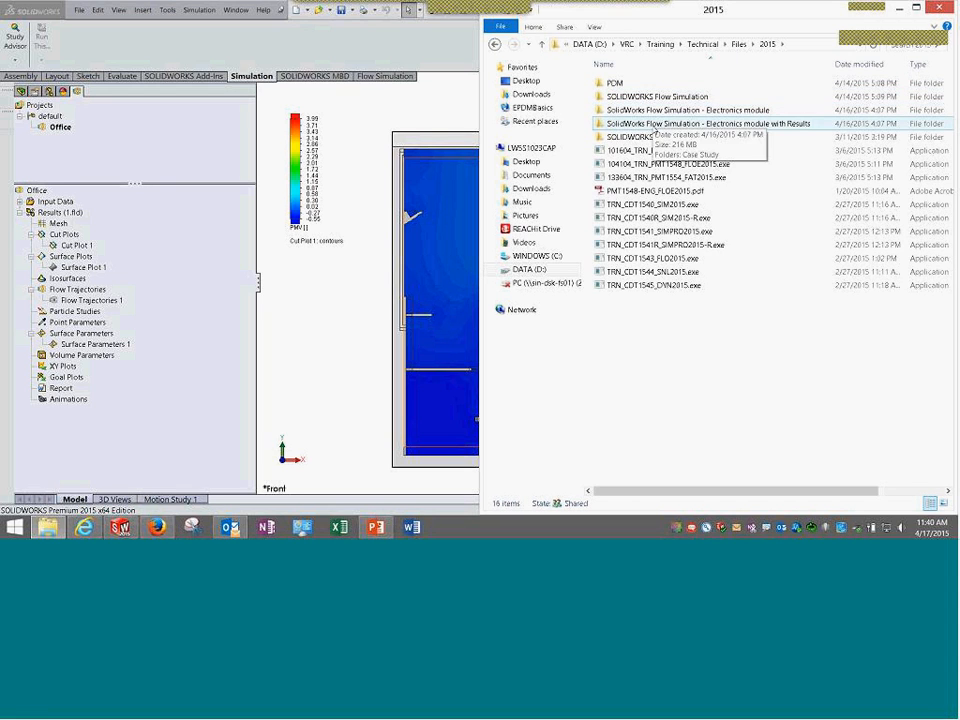
{"action": "double_click", "coordinate": [652, 136]}
{"action": "left_click", "coordinate": [645, 111]}
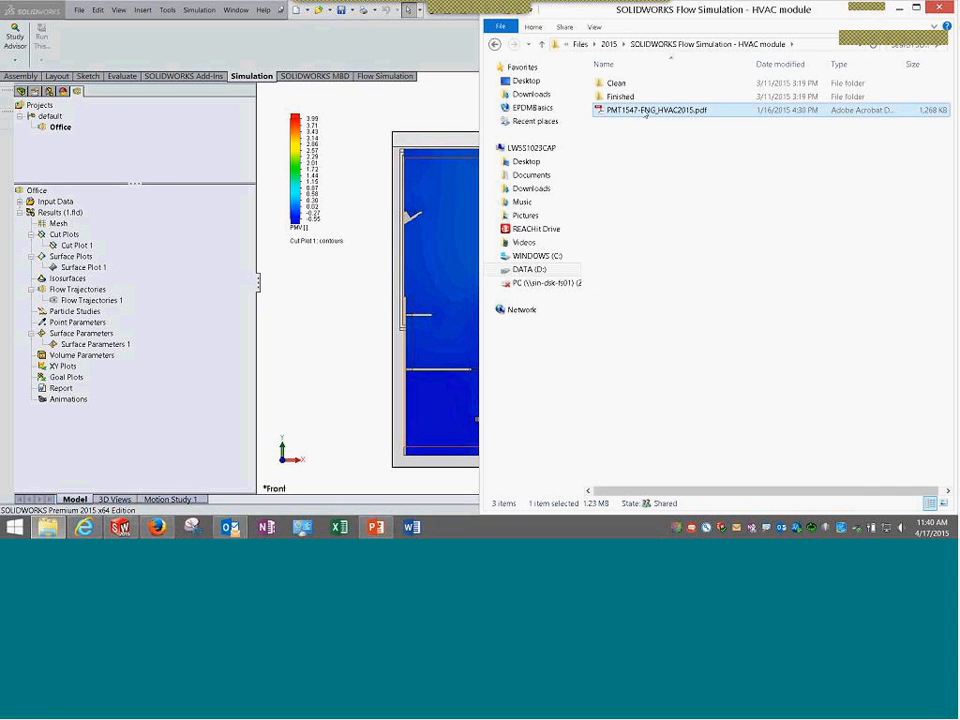
{"action": "double_click", "coordinate": [645, 111]}
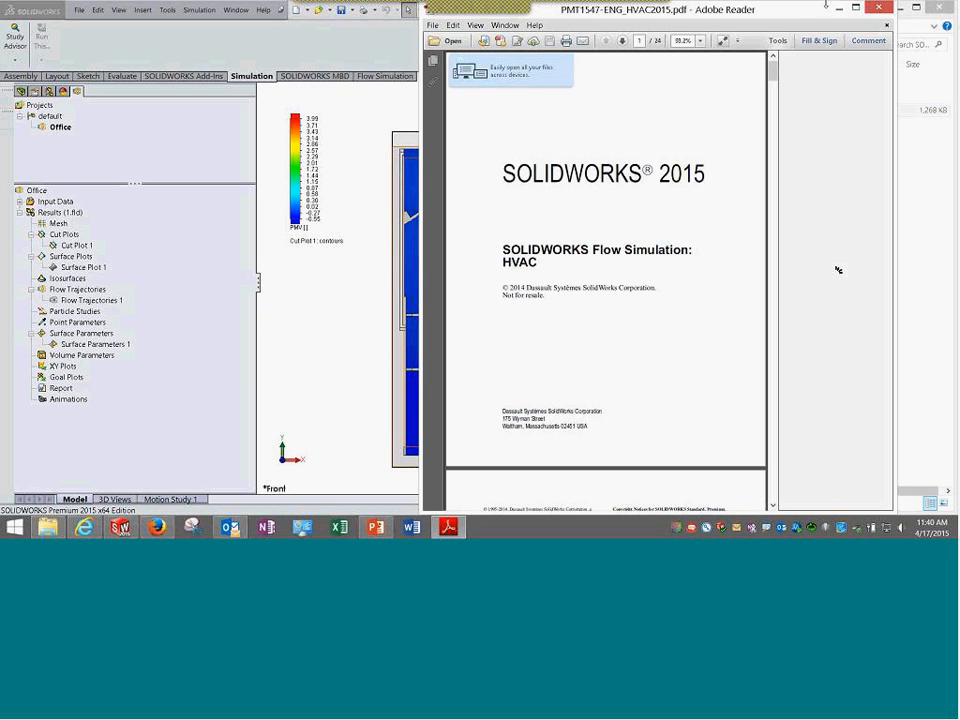
{"action": "left_click", "coordinate": [856, 8]}
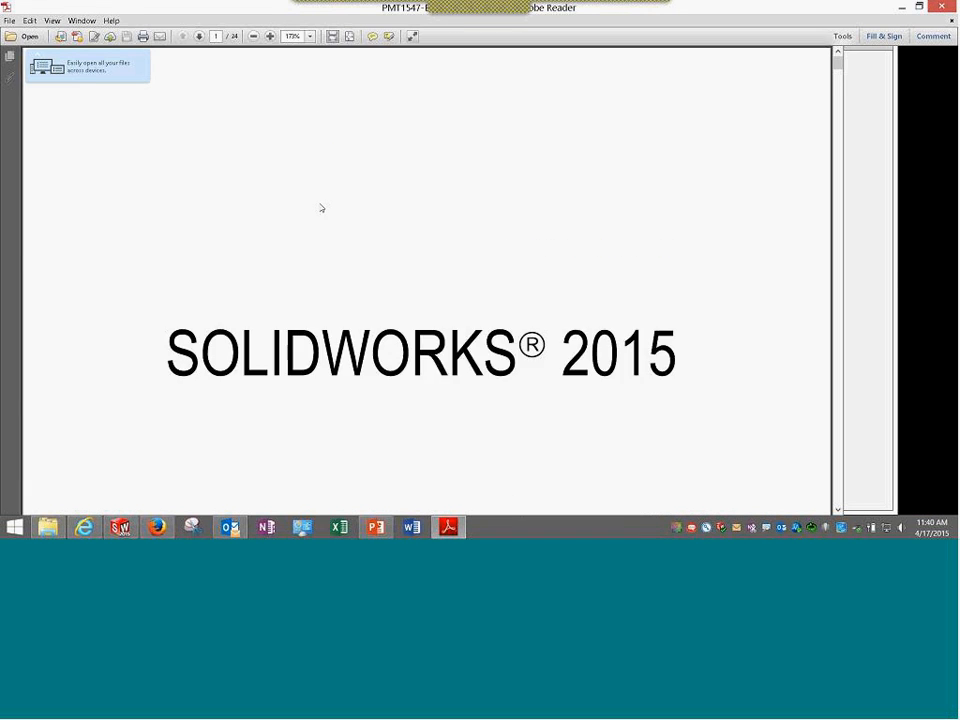
Skim the HVAC manual's Office case study, from the lesson objectives through materials, boundary conditions and radiative surfaces to the comfort parameter plots
{"action": "scroll", "coordinate": [330, 225], "scroll_direction": "down", "scroll_amount": 5}
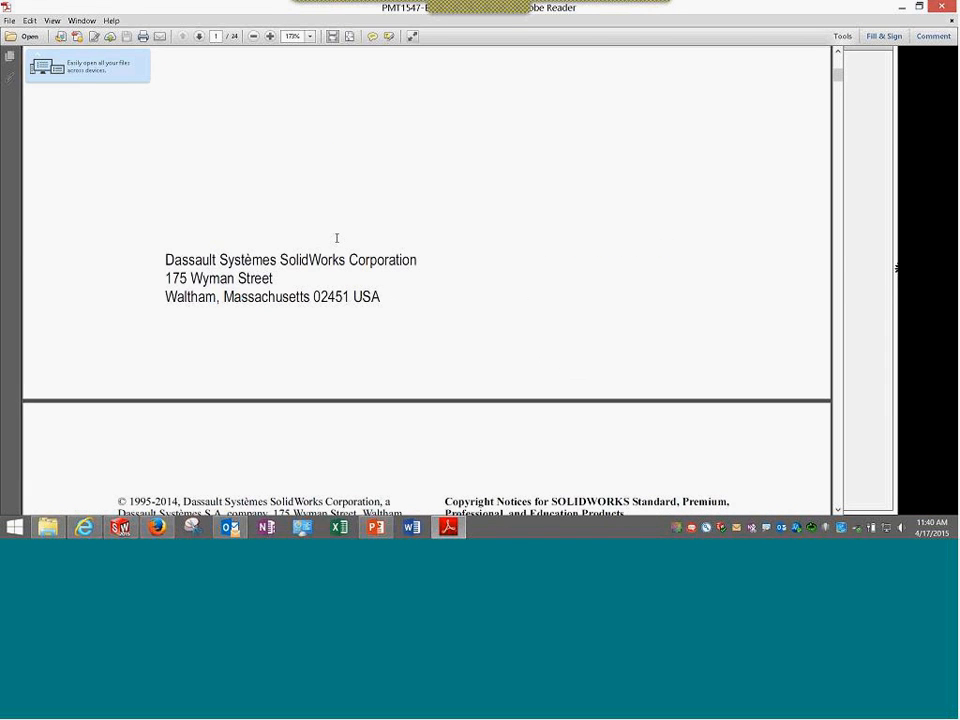
{"action": "scroll", "coordinate": [337, 230], "scroll_direction": "down", "scroll_amount": 10}
{"action": "scroll", "coordinate": [336, 219], "scroll_direction": "down", "scroll_amount": 15}
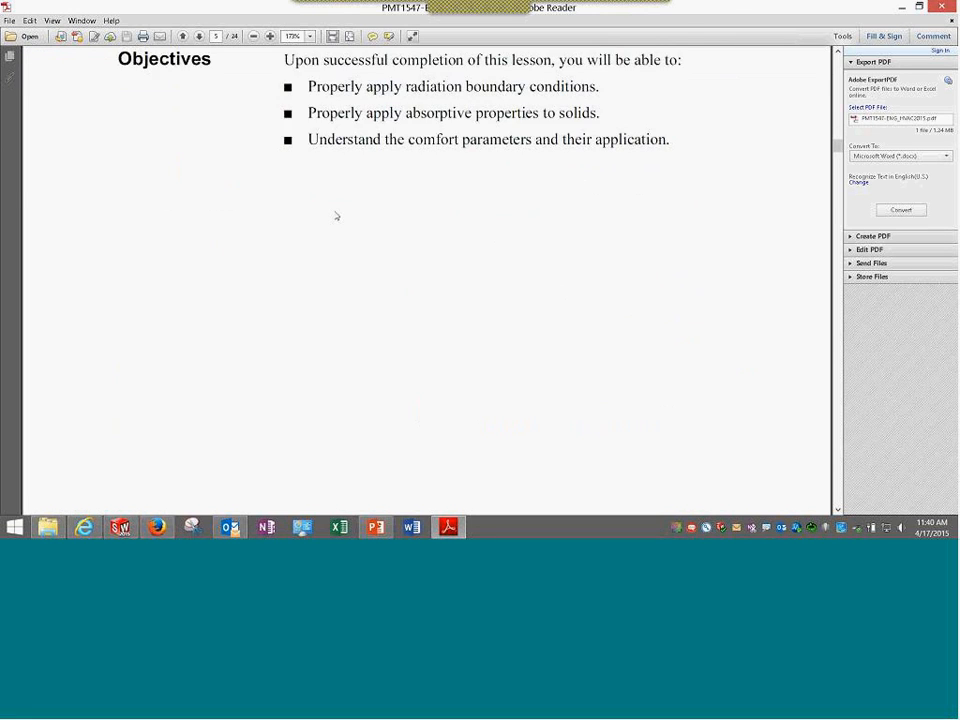
{"action": "scroll", "coordinate": [336, 216], "scroll_direction": "down", "scroll_amount": 10}
{"action": "scroll", "coordinate": [334, 212], "scroll_direction": "down", "scroll_amount": 6}
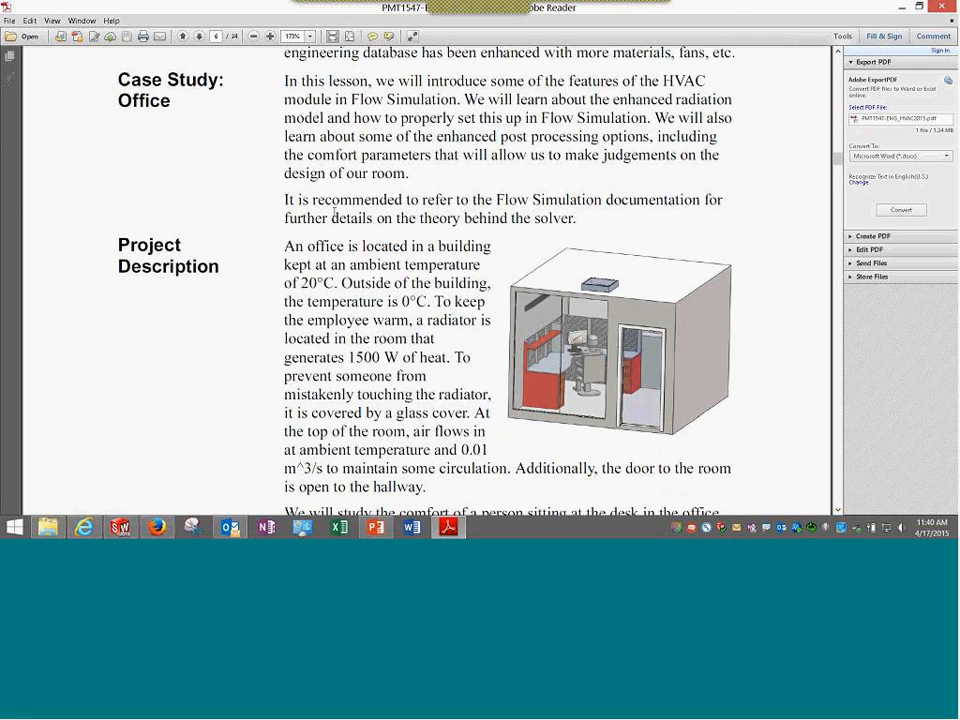
{"action": "scroll", "coordinate": [334, 212], "scroll_direction": "down", "scroll_amount": 12}
{"action": "scroll", "coordinate": [336, 210], "scroll_direction": "down", "scroll_amount": 6}
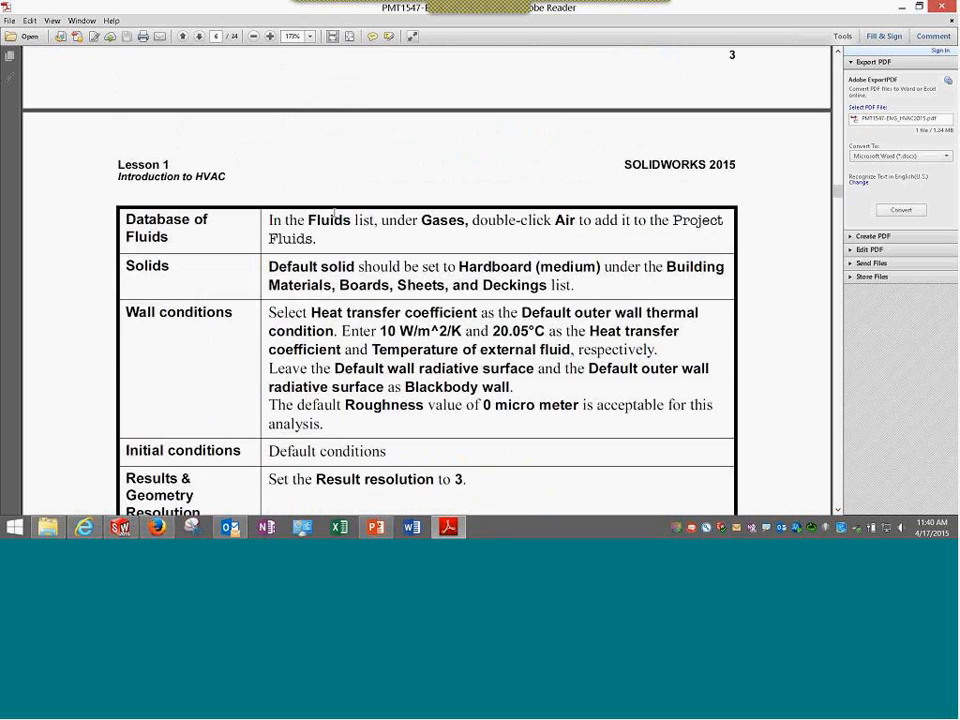
{"action": "scroll", "coordinate": [334, 213], "scroll_direction": "down", "scroll_amount": 10}
{"action": "scroll", "coordinate": [337, 222], "scroll_direction": "down", "scroll_amount": 20}
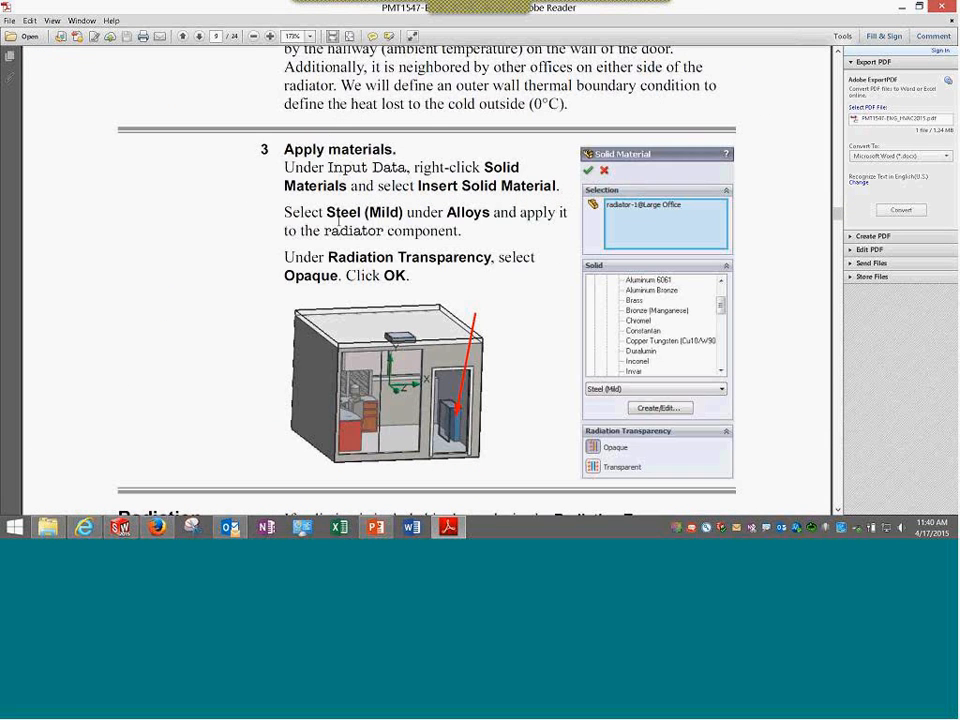
{"action": "scroll", "coordinate": [339, 222], "scroll_direction": "down", "scroll_amount": 10}
{"action": "scroll", "coordinate": [340, 224], "scroll_direction": "down", "scroll_amount": 15}
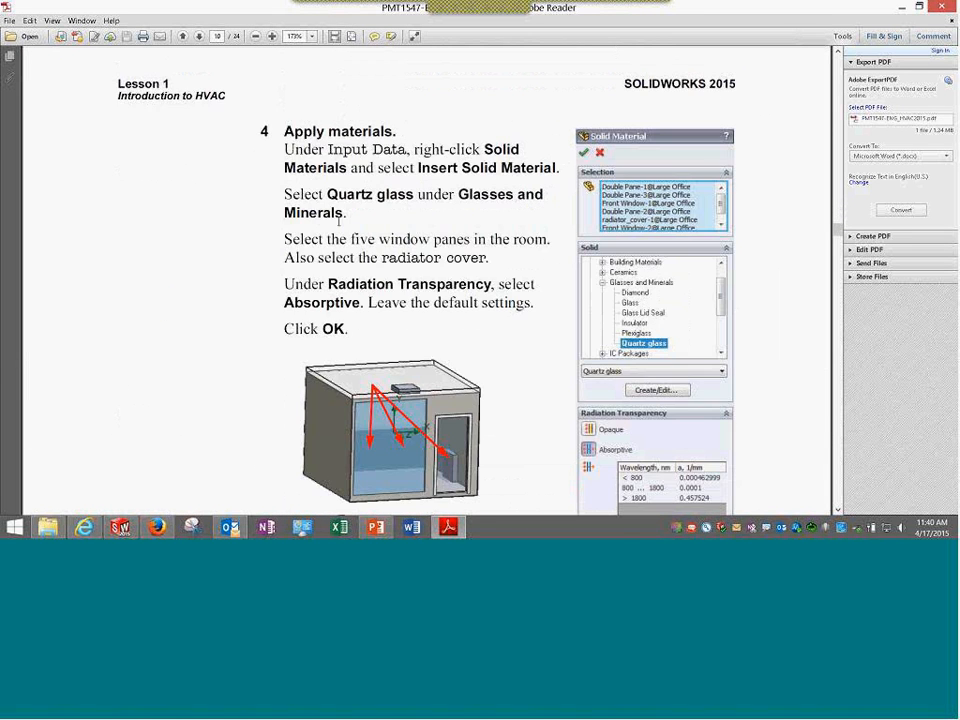
{"action": "scroll", "coordinate": [340, 230], "scroll_direction": "down", "scroll_amount": 5}
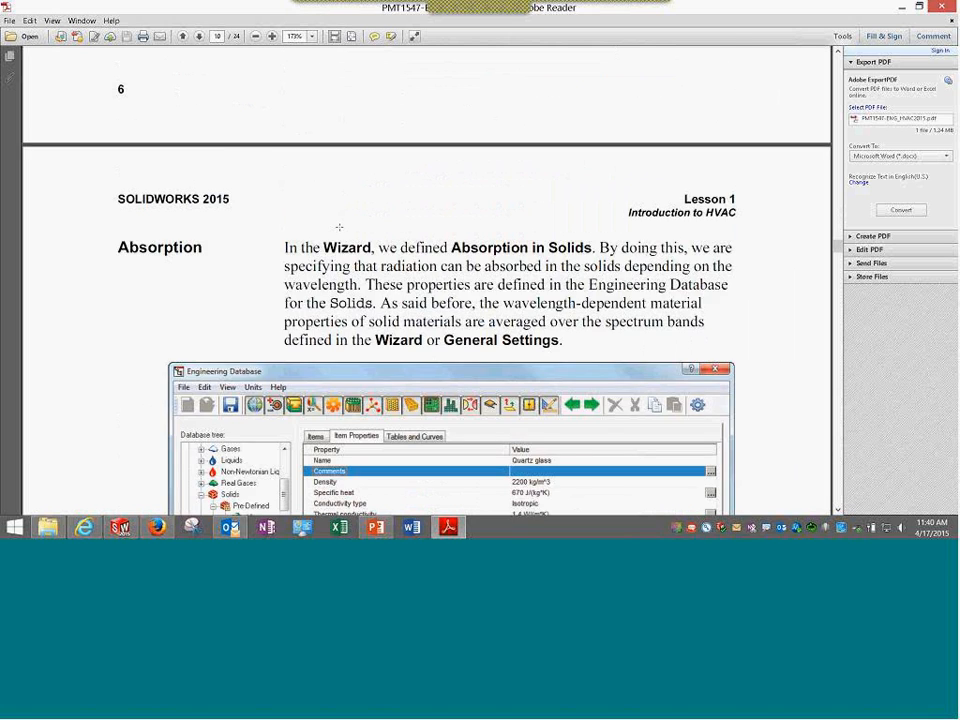
{"action": "scroll", "coordinate": [339, 227], "scroll_direction": "down", "scroll_amount": 15}
{"action": "scroll", "coordinate": [344, 231], "scroll_direction": "down", "scroll_amount": 15}
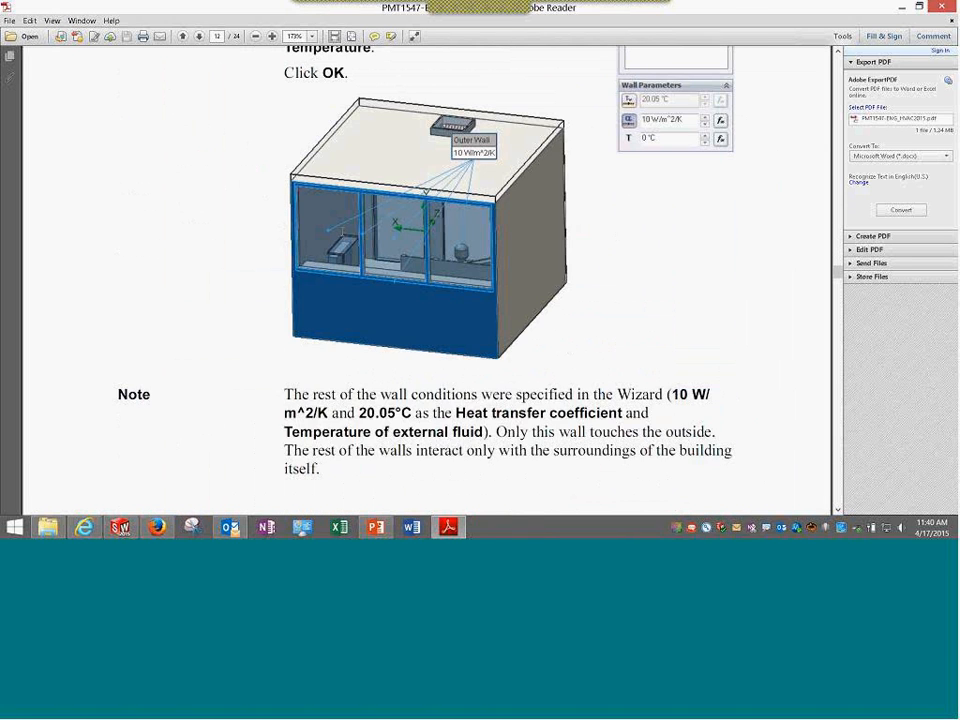
{"action": "scroll", "coordinate": [344, 231], "scroll_direction": "down", "scroll_amount": 3}
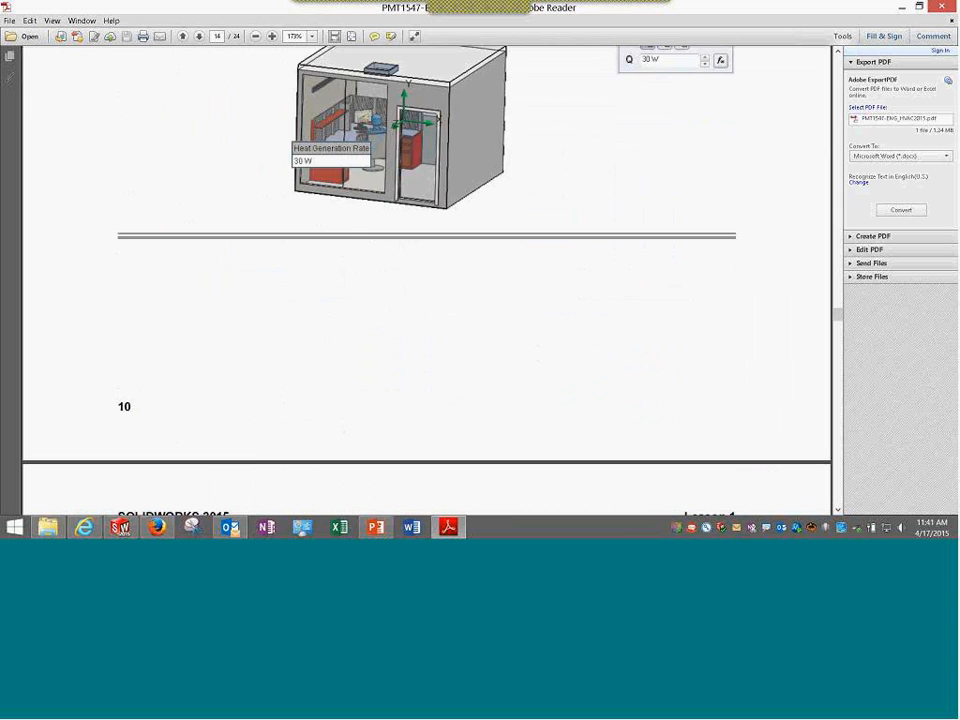
{"action": "scroll", "coordinate": [344, 231], "scroll_direction": "down", "scroll_amount": 3}
{"action": "scroll", "coordinate": [344, 231], "scroll_direction": "down", "scroll_amount": 3}
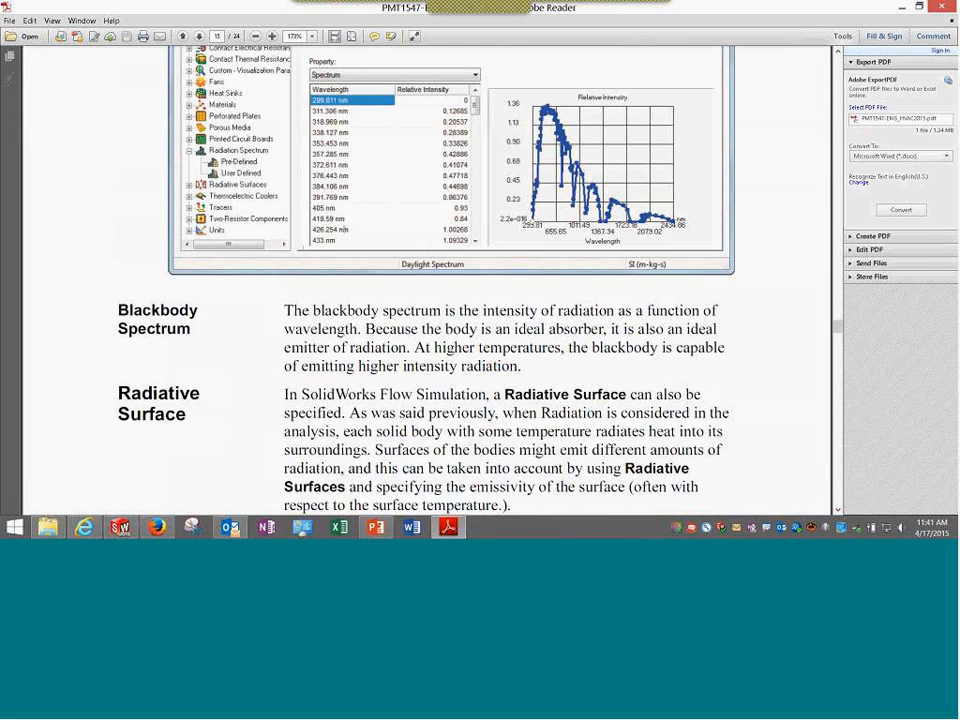
{"action": "scroll", "coordinate": [344, 231], "scroll_direction": "down", "scroll_amount": 6}
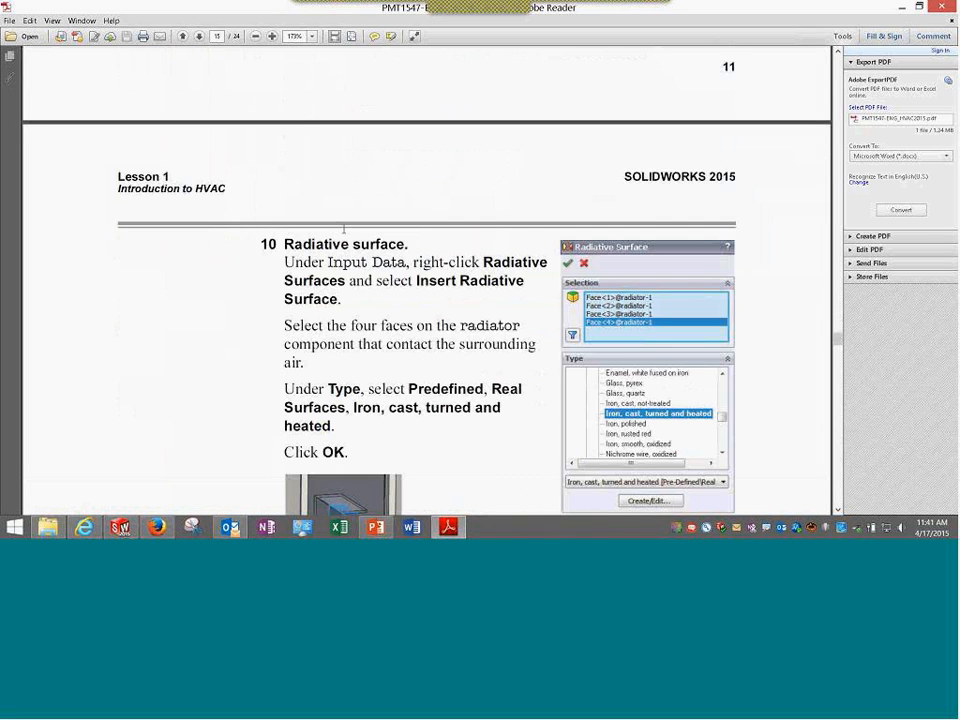
{"action": "scroll", "coordinate": [344, 231], "scroll_direction": "down", "scroll_amount": 3}
{"action": "scroll", "coordinate": [344, 231], "scroll_direction": "down", "scroll_amount": 6}
{"action": "scroll", "coordinate": [344, 231], "scroll_direction": "down", "scroll_amount": 10}
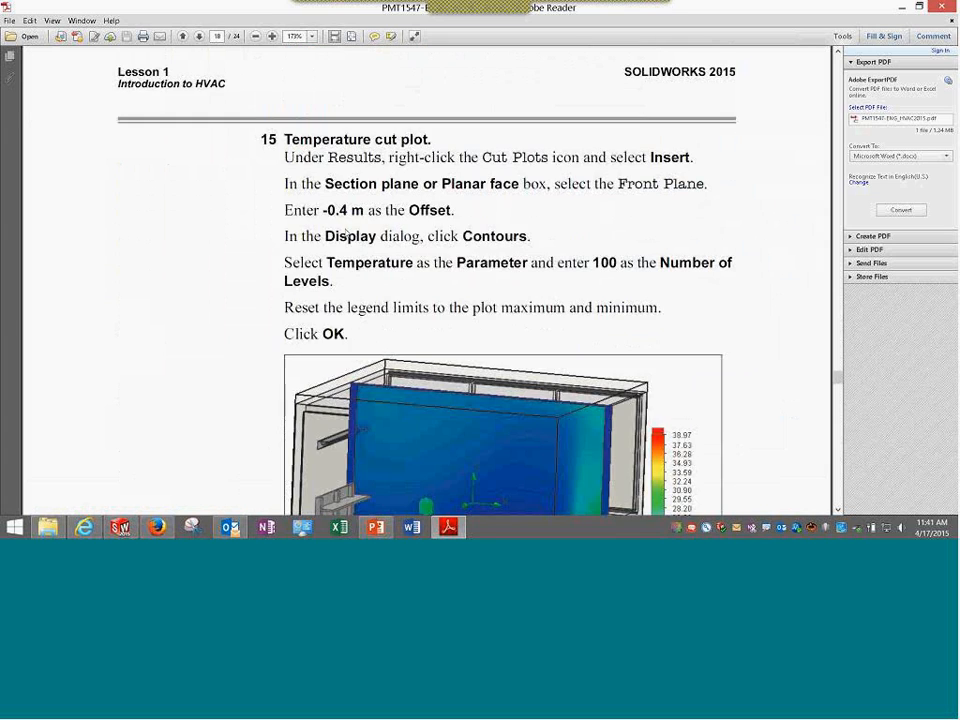
{"action": "scroll", "coordinate": [344, 228], "scroll_direction": "down", "scroll_amount": 10}
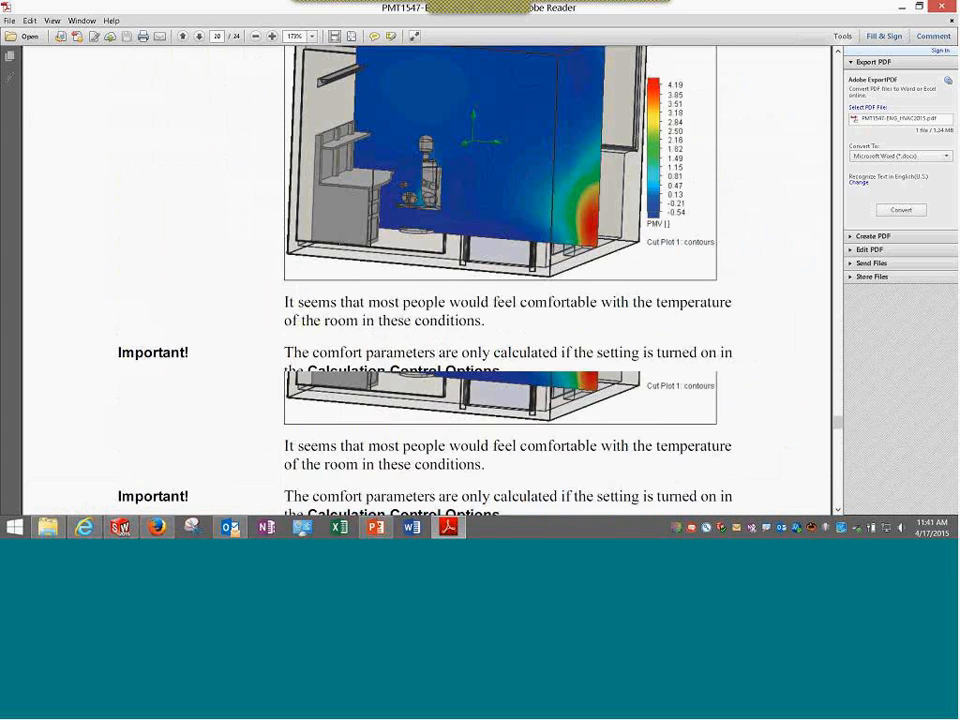
{"action": "scroll", "coordinate": [333, 234], "scroll_direction": "down", "scroll_amount": 5}
Search the manual for "ppd"
{"action": "key", "text": "ctrl+f"}
{"action": "type", "text": "pp"}
{"action": "type", "text": "t"}
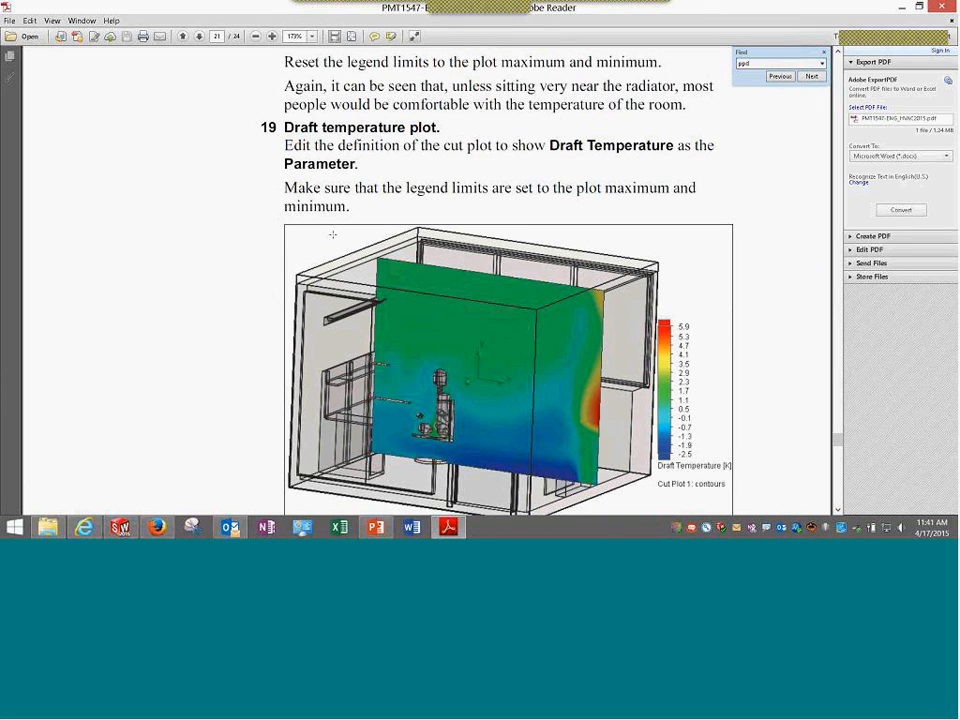
{"action": "key", "text": "ctrl+f"}
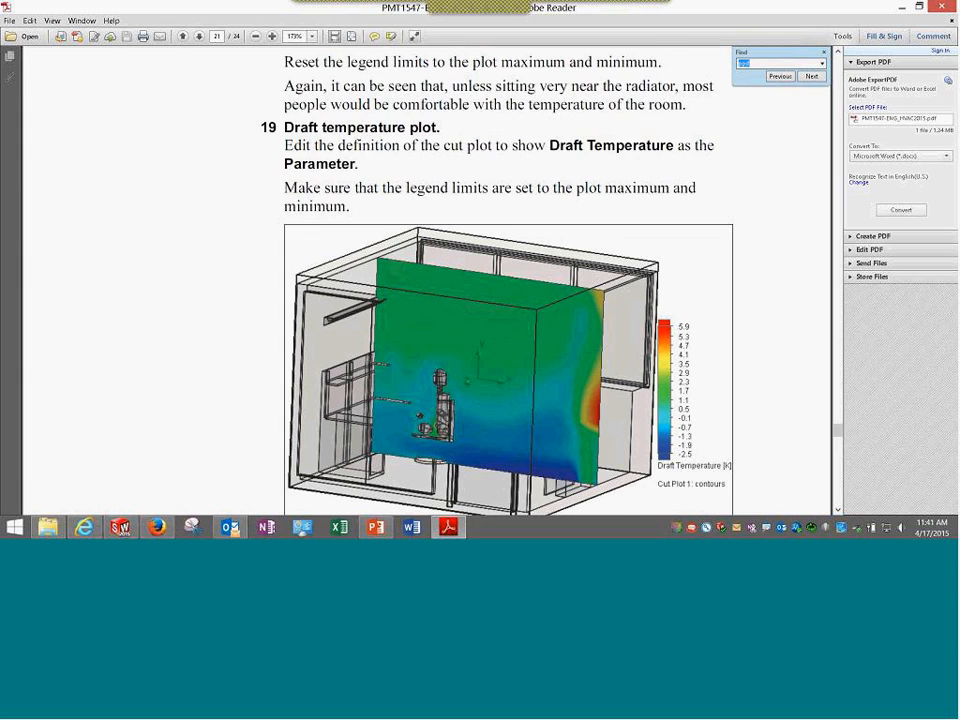
{"action": "key", "text": "Return"}
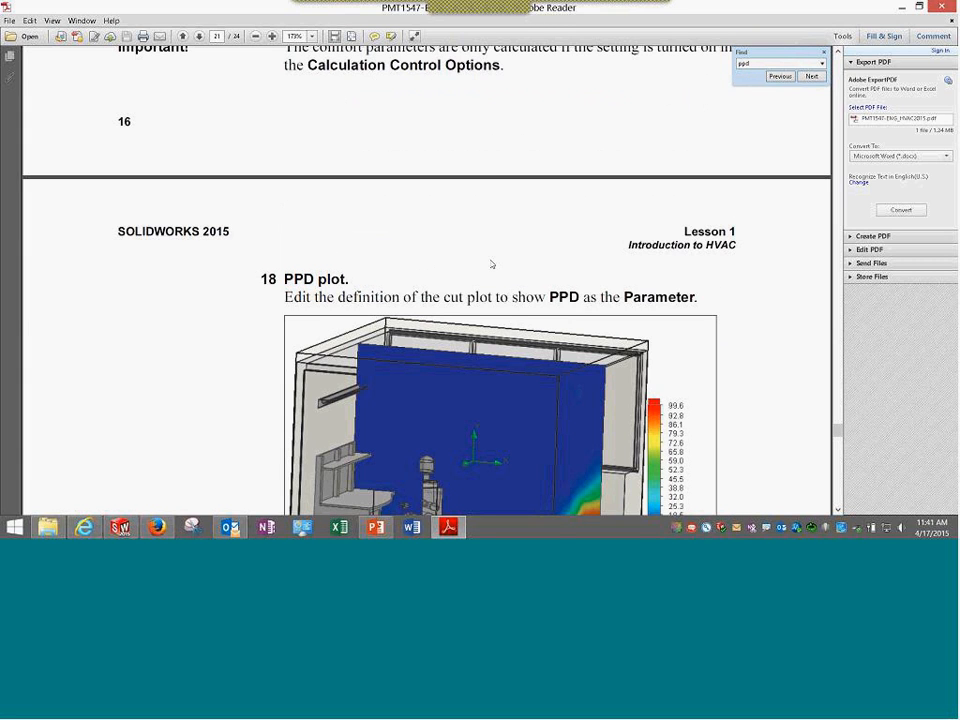
Return to the project settings table on page 8 and look through the radiation, materials, goals and plot sections for the Comfort Parameters explanation
{"action": "scroll", "coordinate": [491, 264], "scroll_direction": "up", "scroll_amount": 3}
{"action": "scroll", "coordinate": [487, 274], "scroll_direction": "up", "scroll_amount": 6}
{"action": "left_click_drag", "start_coordinate": [838, 422], "coordinate": [840, 200]}
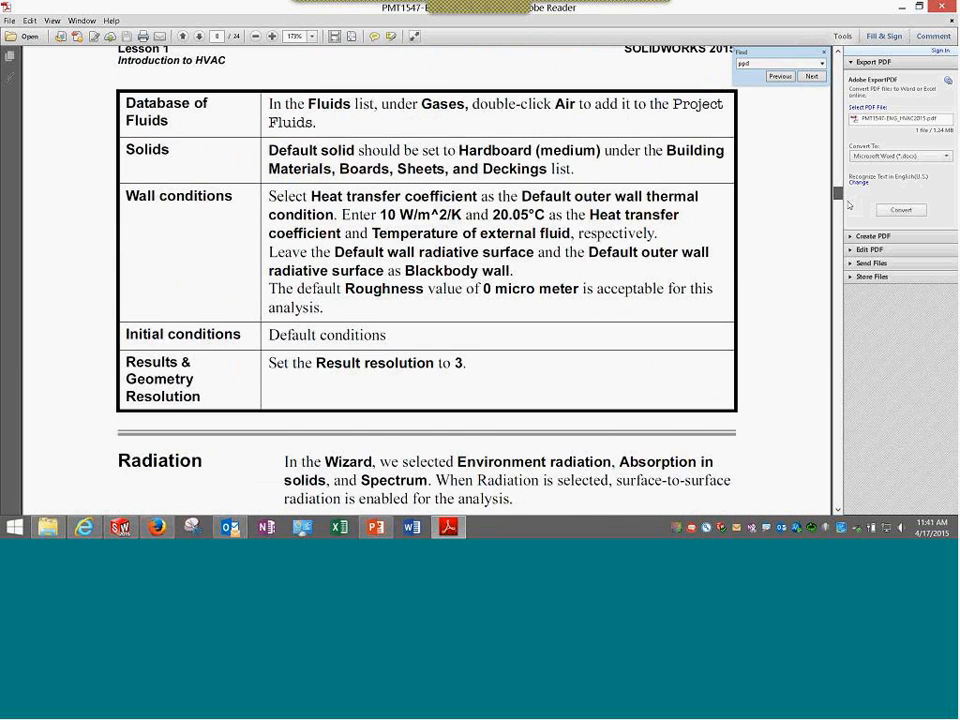
{"action": "scroll", "coordinate": [406, 375], "scroll_direction": "down", "scroll_amount": 5}
{"action": "scroll", "coordinate": [406, 375], "scroll_direction": "down", "scroll_amount": 3}
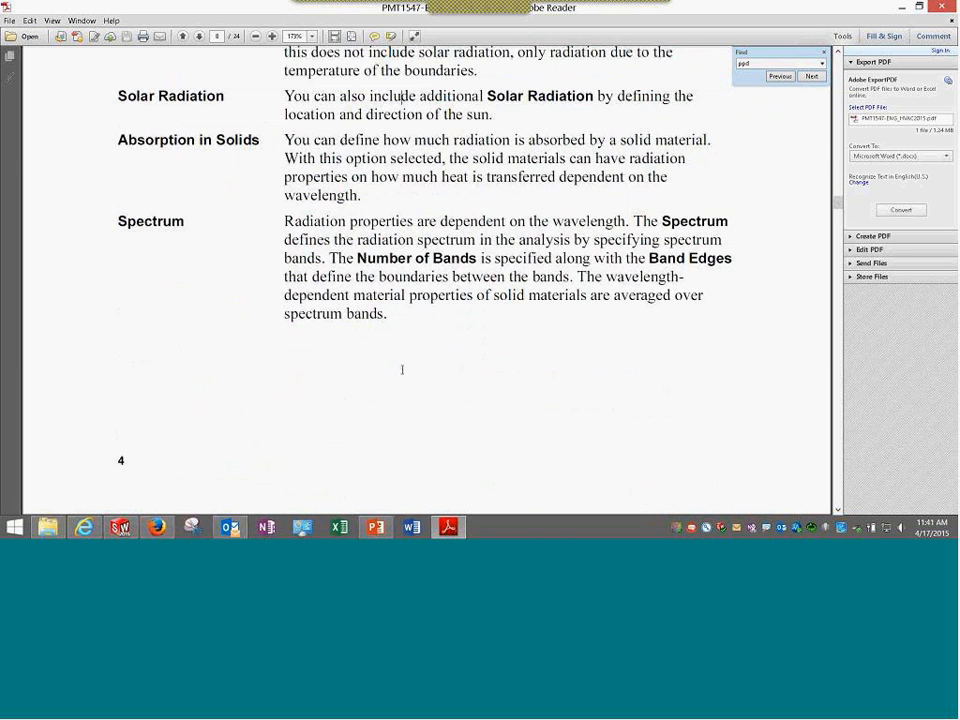
{"action": "scroll", "coordinate": [402, 370], "scroll_direction": "down", "scroll_amount": 5}
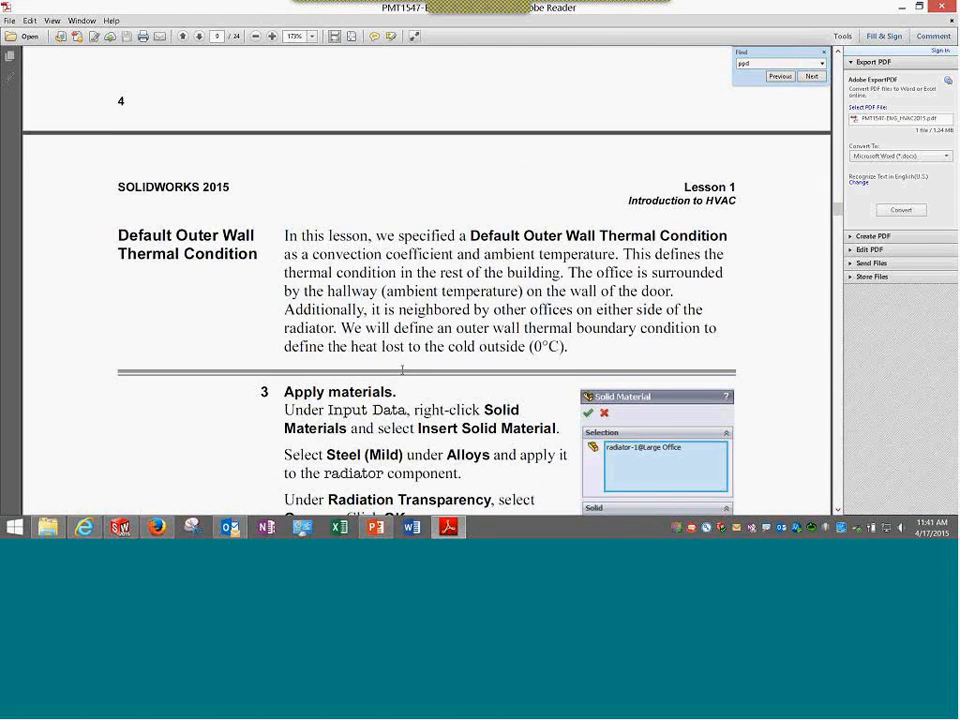
{"action": "scroll", "coordinate": [402, 370], "scroll_direction": "down", "scroll_amount": 7}
{"action": "scroll", "coordinate": [402, 370], "scroll_direction": "down", "scroll_amount": 3}
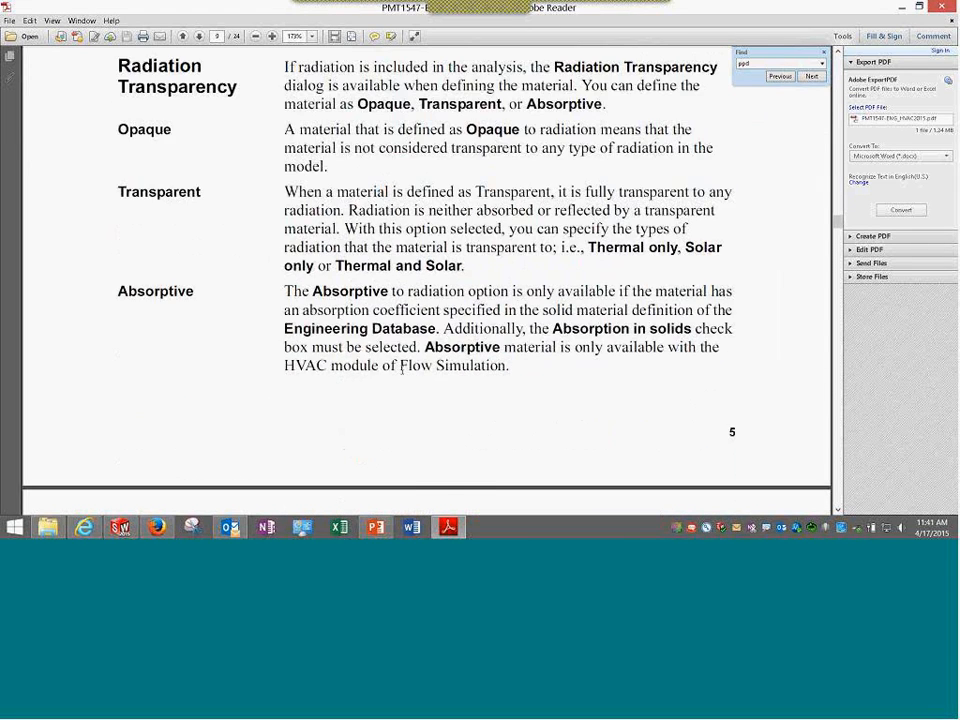
{"action": "scroll", "coordinate": [402, 370], "scroll_direction": "down", "scroll_amount": 10}
{"action": "scroll", "coordinate": [403, 374], "scroll_direction": "down", "scroll_amount": 10}
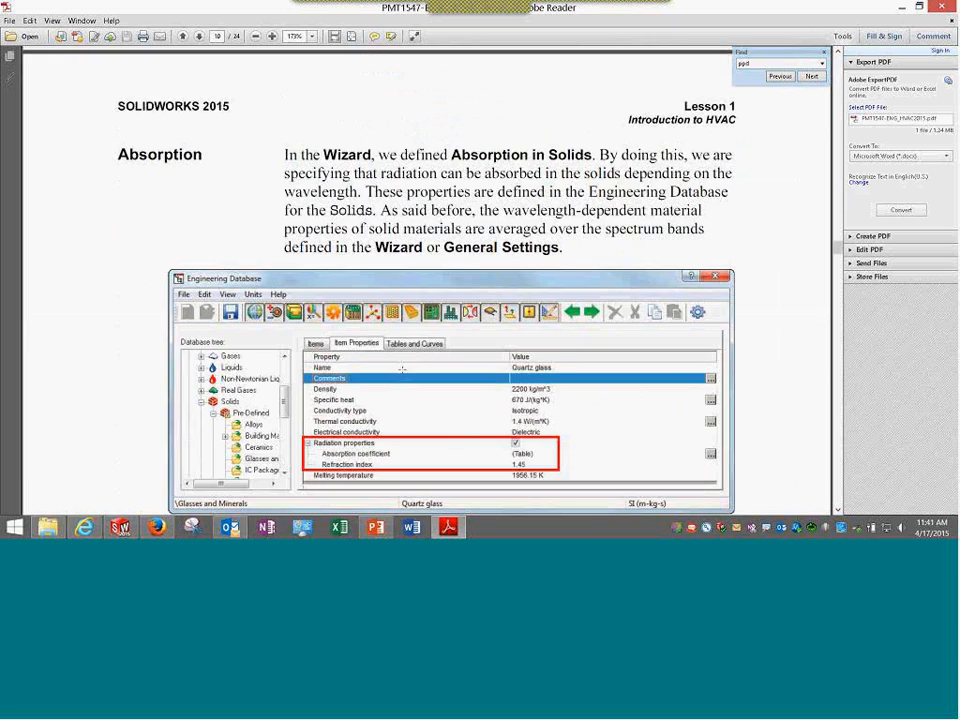
{"action": "scroll", "coordinate": [403, 374], "scroll_direction": "down", "scroll_amount": 20}
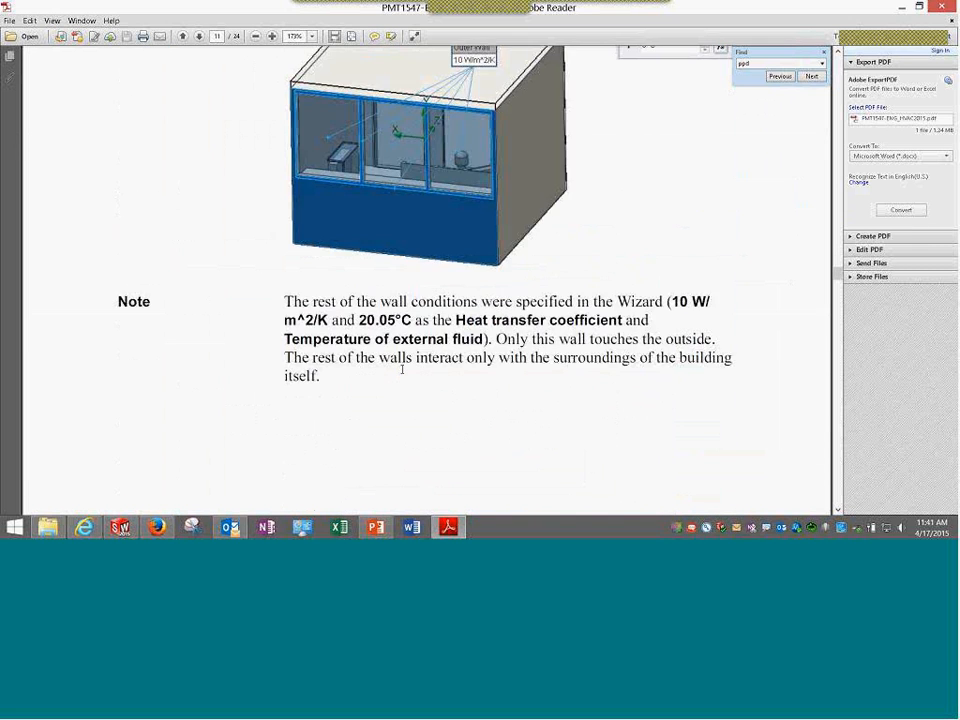
{"action": "scroll", "coordinate": [403, 374], "scroll_direction": "down", "scroll_amount": 12}
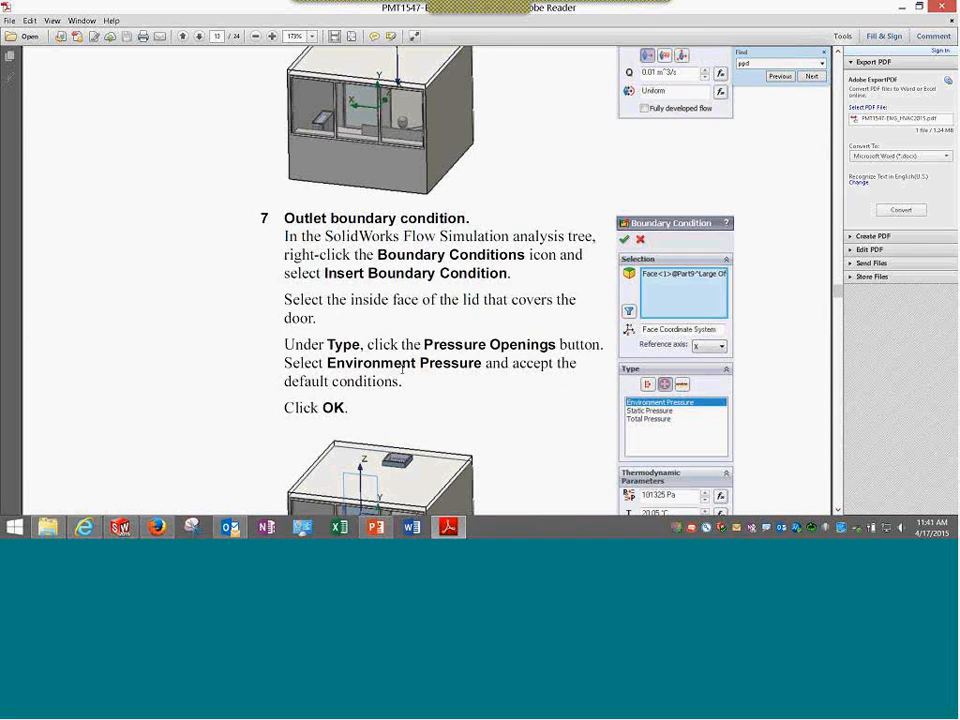
{"action": "scroll", "coordinate": [403, 370], "scroll_direction": "down", "scroll_amount": 8}
{"action": "scroll", "coordinate": [403, 374], "scroll_direction": "down", "scroll_amount": 6}
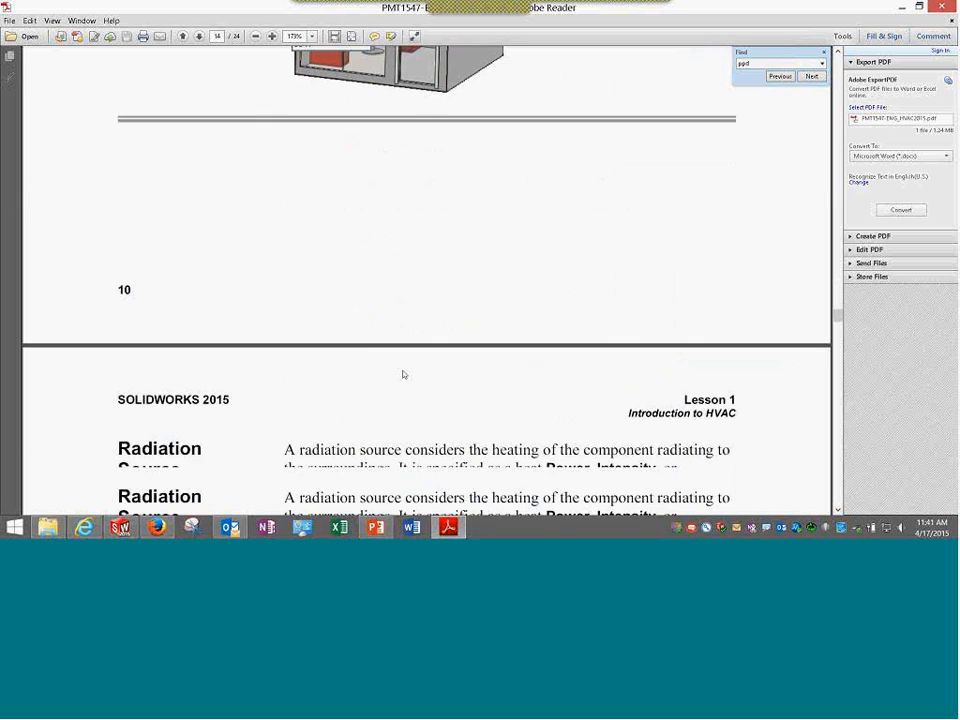
{"action": "scroll", "coordinate": [403, 374], "scroll_direction": "down", "scroll_amount": 5}
{"action": "scroll", "coordinate": [401, 372], "scroll_direction": "down", "scroll_amount": 15}
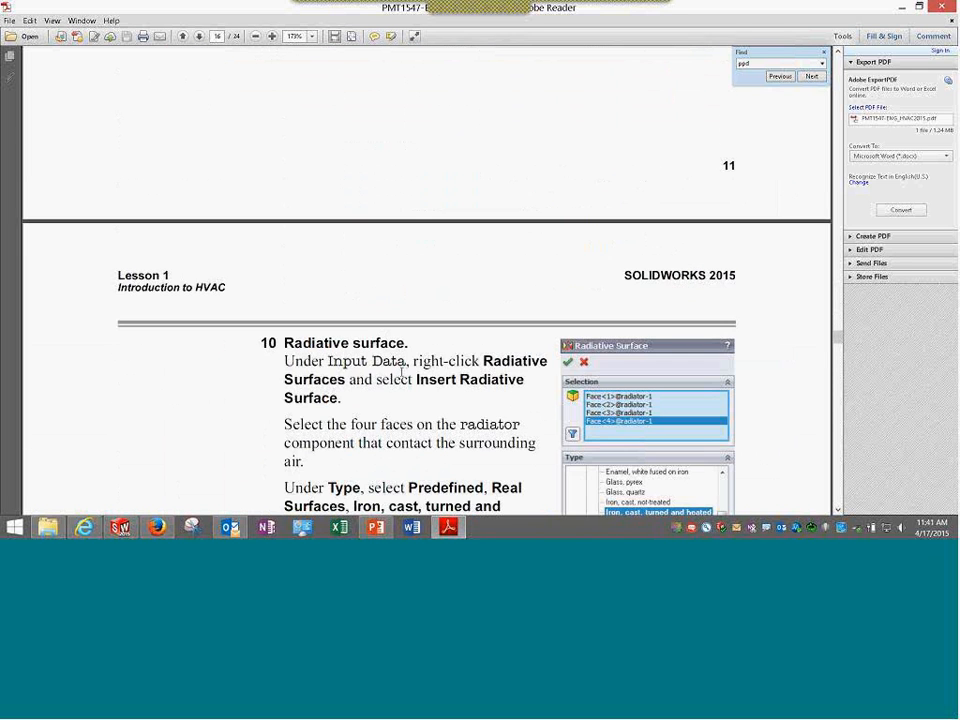
{"action": "scroll", "coordinate": [401, 372], "scroll_direction": "down", "scroll_amount": 8}
{"action": "scroll", "coordinate": [402, 370], "scroll_direction": "down", "scroll_amount": 17}
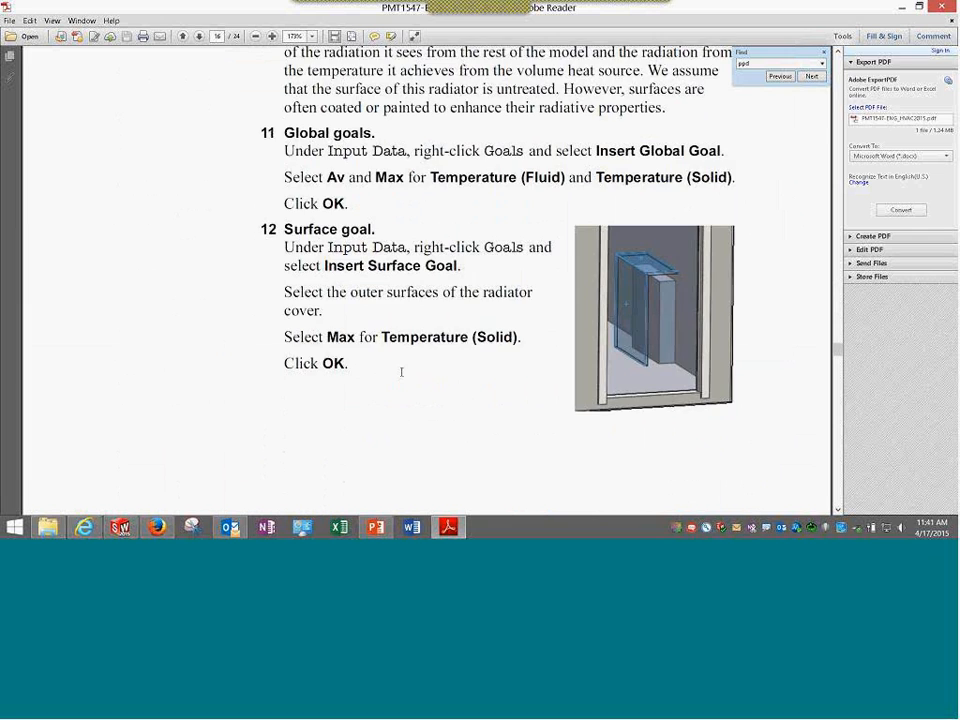
{"action": "scroll", "coordinate": [402, 372], "scroll_direction": "down", "scroll_amount": 15}
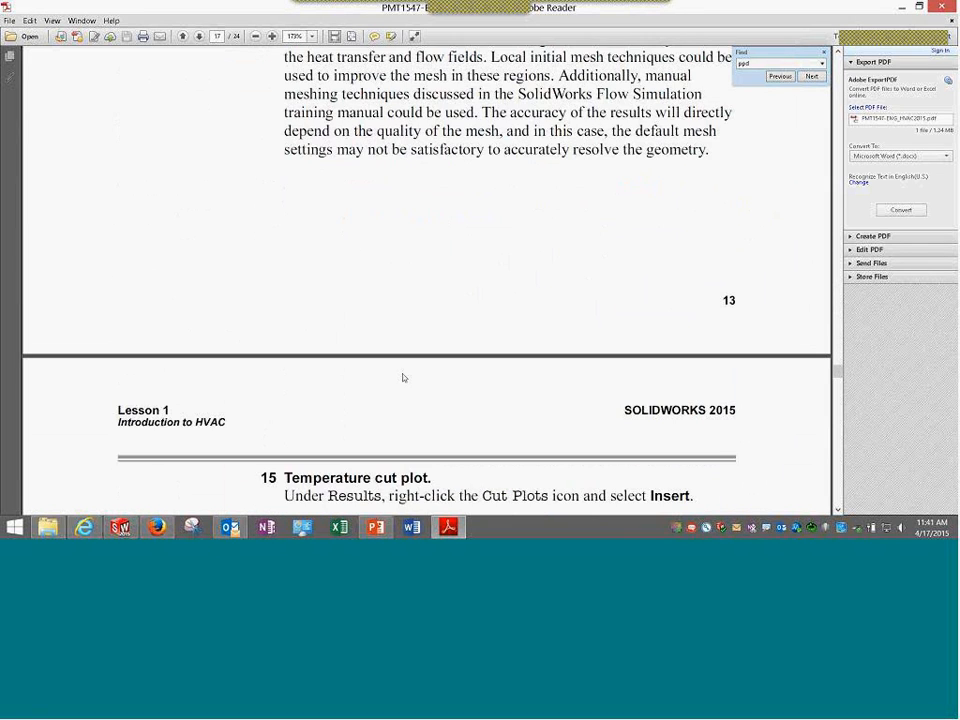
{"action": "scroll", "coordinate": [402, 376], "scroll_direction": "down", "scroll_amount": 15}
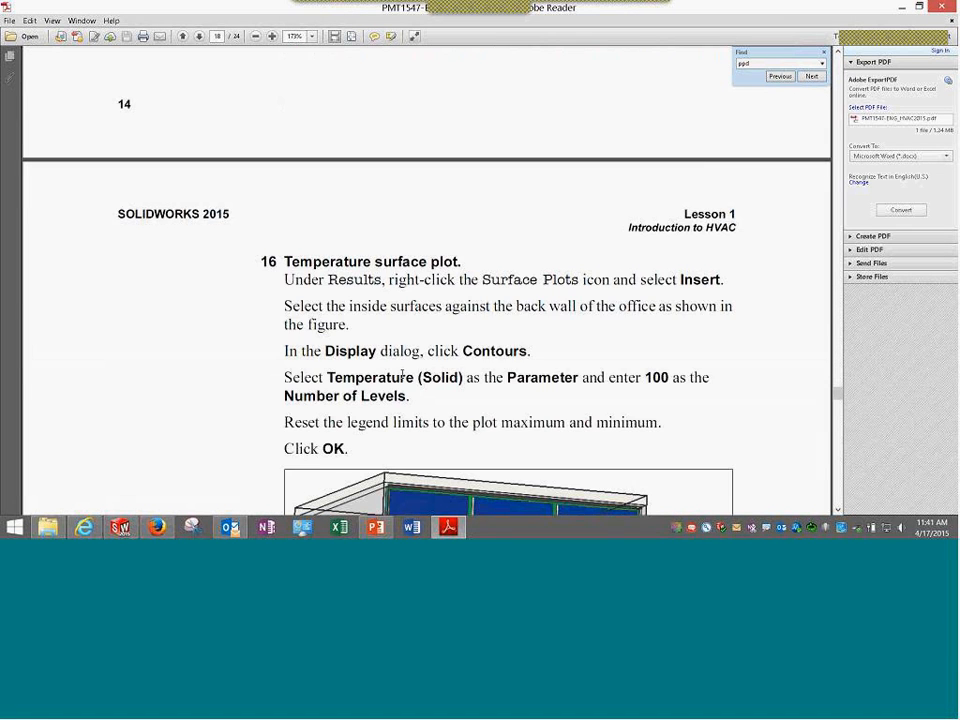
{"action": "scroll", "coordinate": [402, 374], "scroll_direction": "down", "scroll_amount": 10}
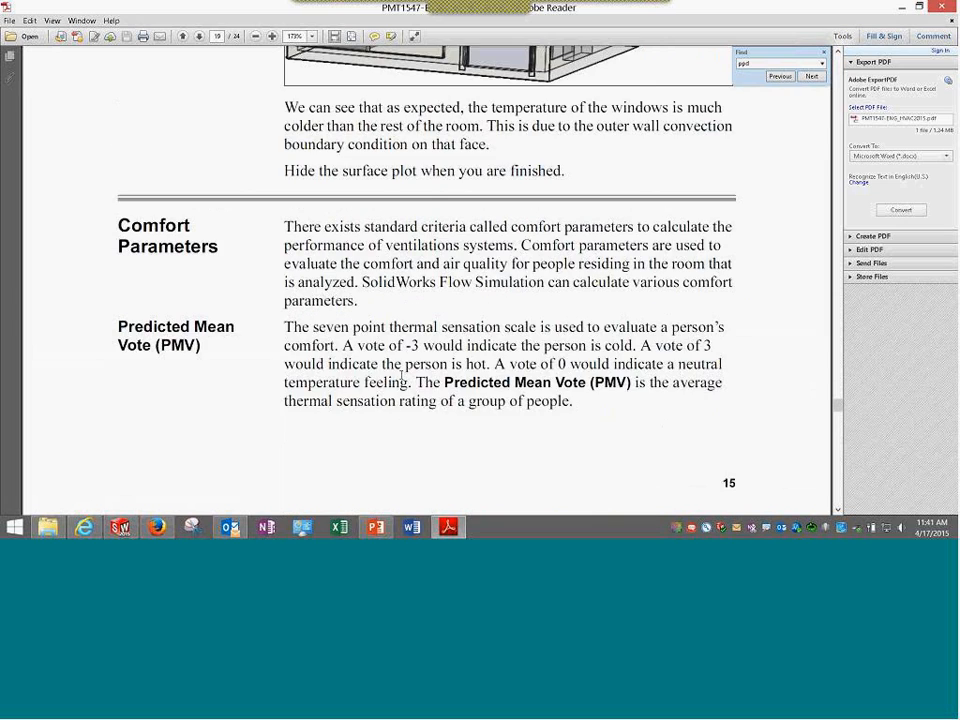
Read the Predicted Mean Vote (PMV) definition under Comfort Parameters, highlighting the paragraph and the words about a vote of 0
{"action": "scroll", "coordinate": [208, 126], "scroll_direction": "up", "scroll_amount": 1}
{"action": "scroll", "coordinate": [377, 306], "scroll_direction": "down", "scroll_amount": 4}
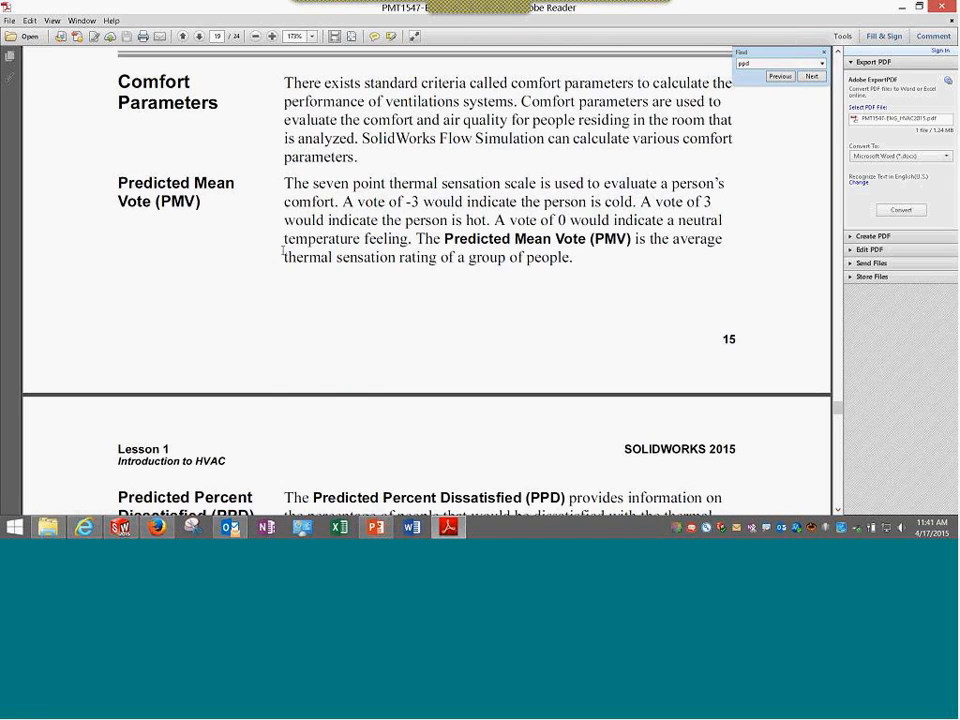
{"action": "left_click_drag", "start_coordinate": [285, 184], "coordinate": [571, 259]}
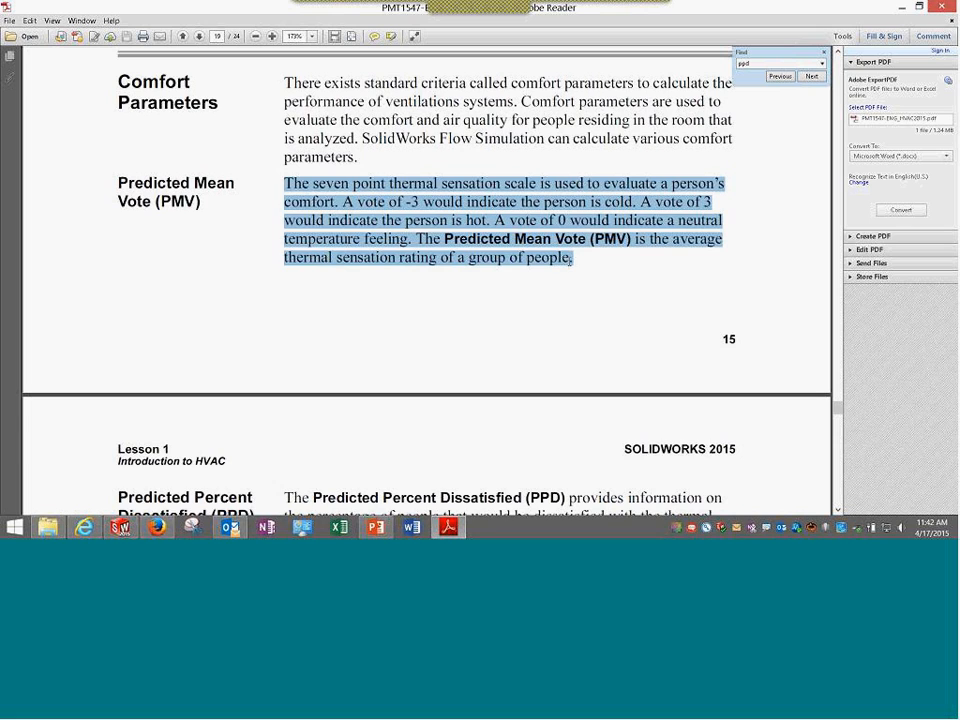
{"action": "left_click", "coordinate": [446, 287]}
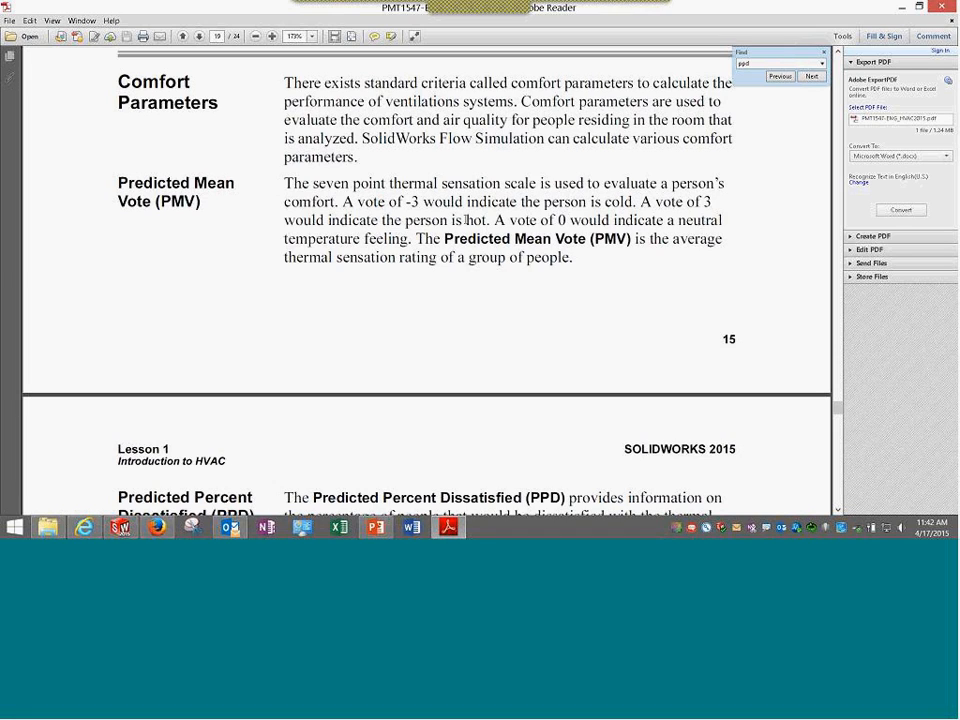
{"action": "left_click_drag", "start_coordinate": [493, 222], "coordinate": [663, 220]}
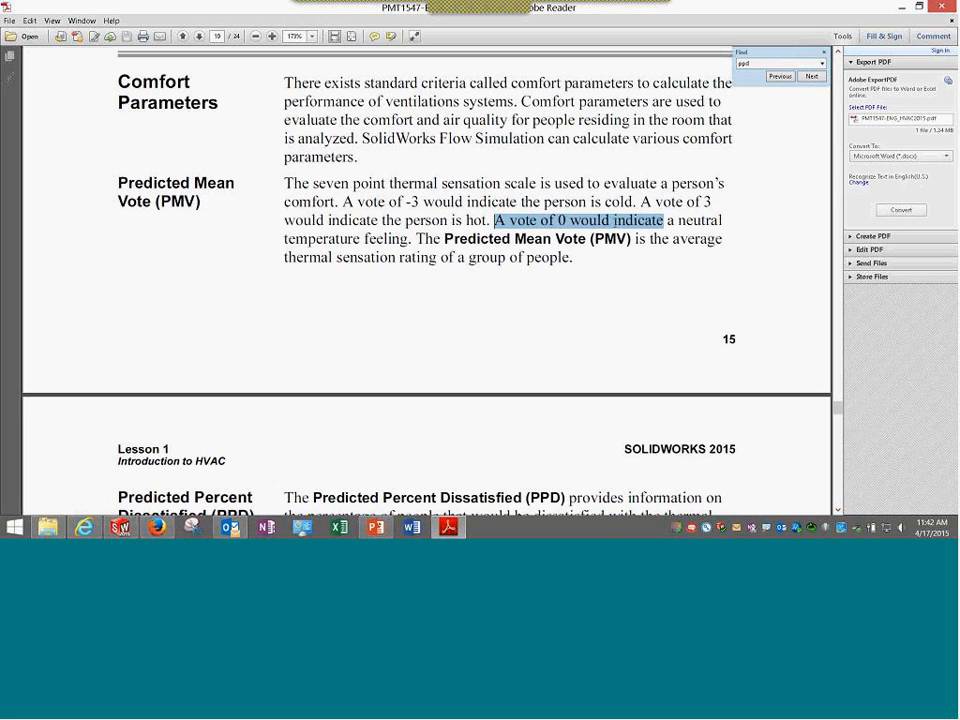
{"action": "left_click", "coordinate": [471, 299]}
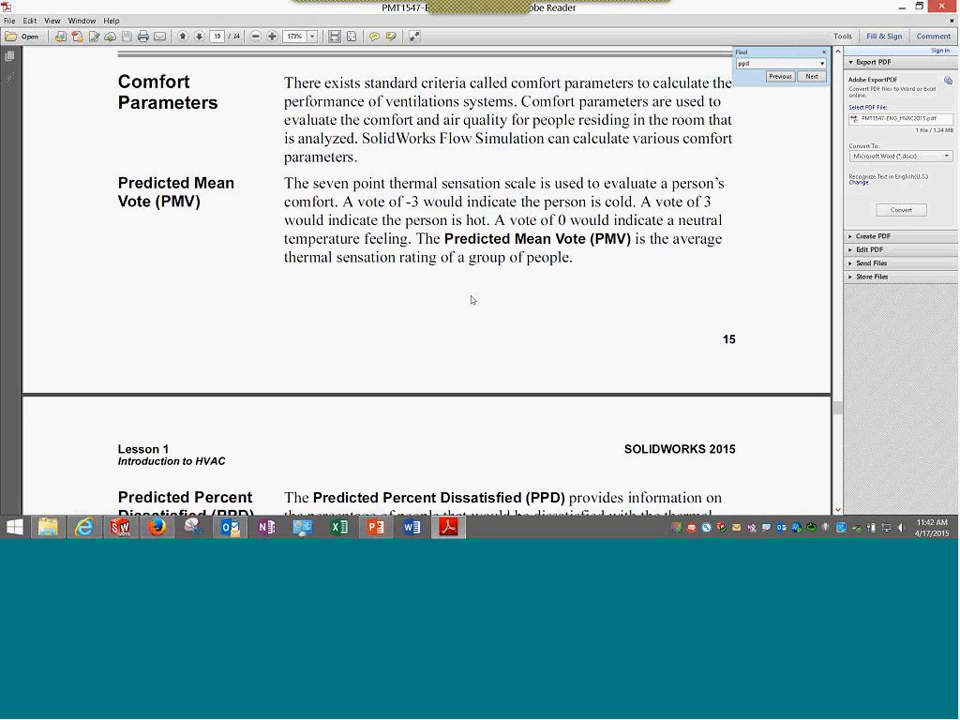
{"action": "scroll", "coordinate": [472, 299], "scroll_direction": "down", "scroll_amount": 1}
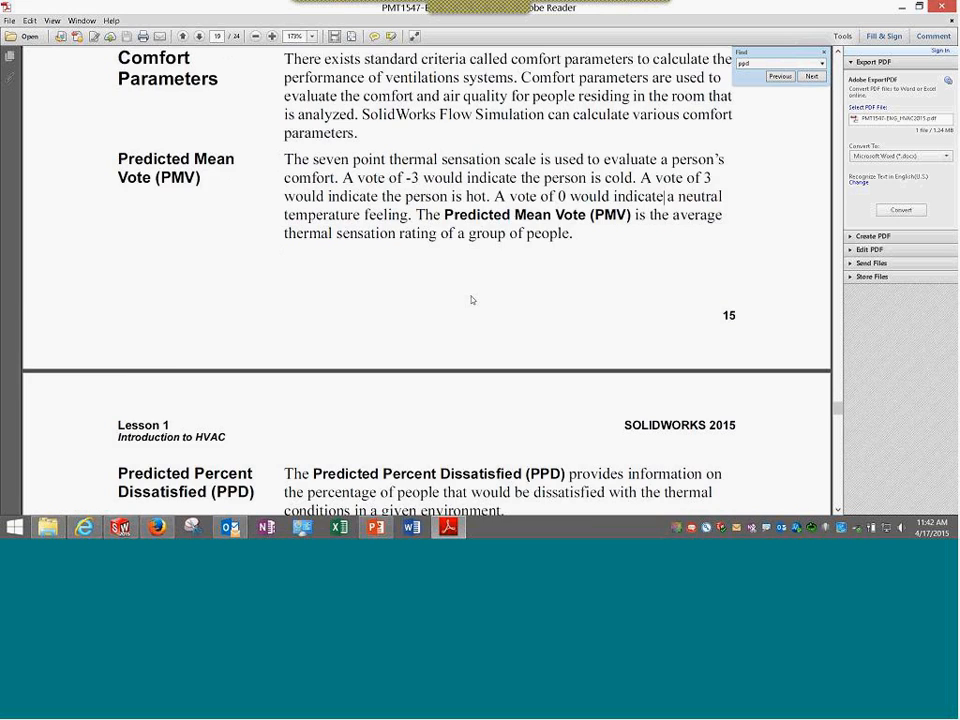
Read the manual's definitions of Predicted Percent Dissatisfied, Draft Temperature, Draft Rate and Air Diffusion Performance Index
{"action": "scroll", "coordinate": [472, 299], "scroll_direction": "down", "scroll_amount": 3}
{"action": "scroll", "coordinate": [472, 299], "scroll_direction": "down", "scroll_amount": 1}
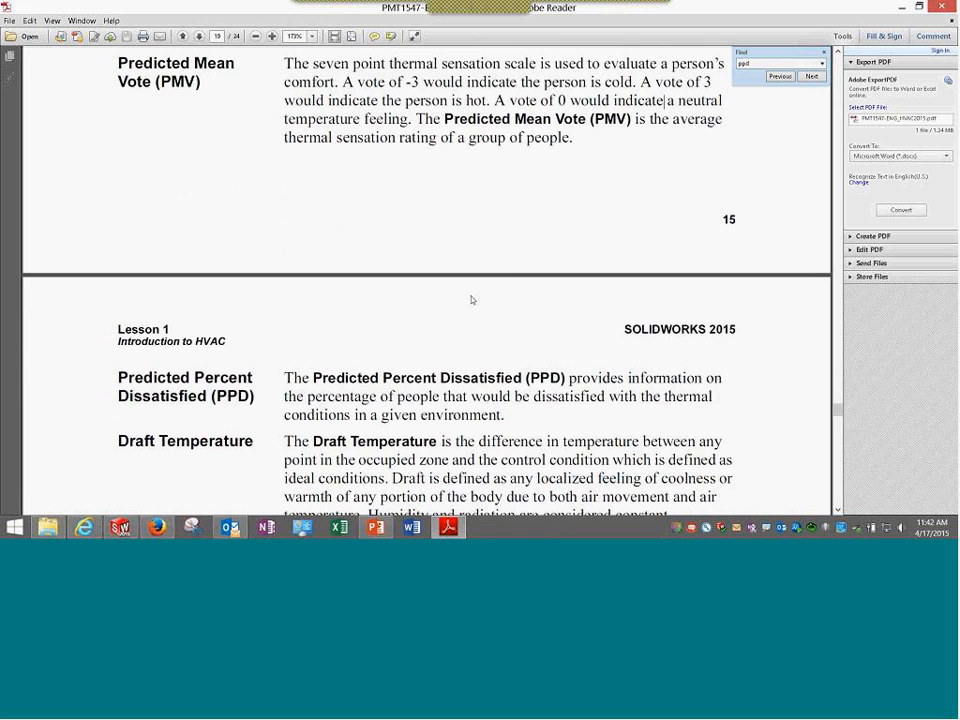
{"action": "scroll", "coordinate": [472, 299], "scroll_direction": "down", "scroll_amount": 6}
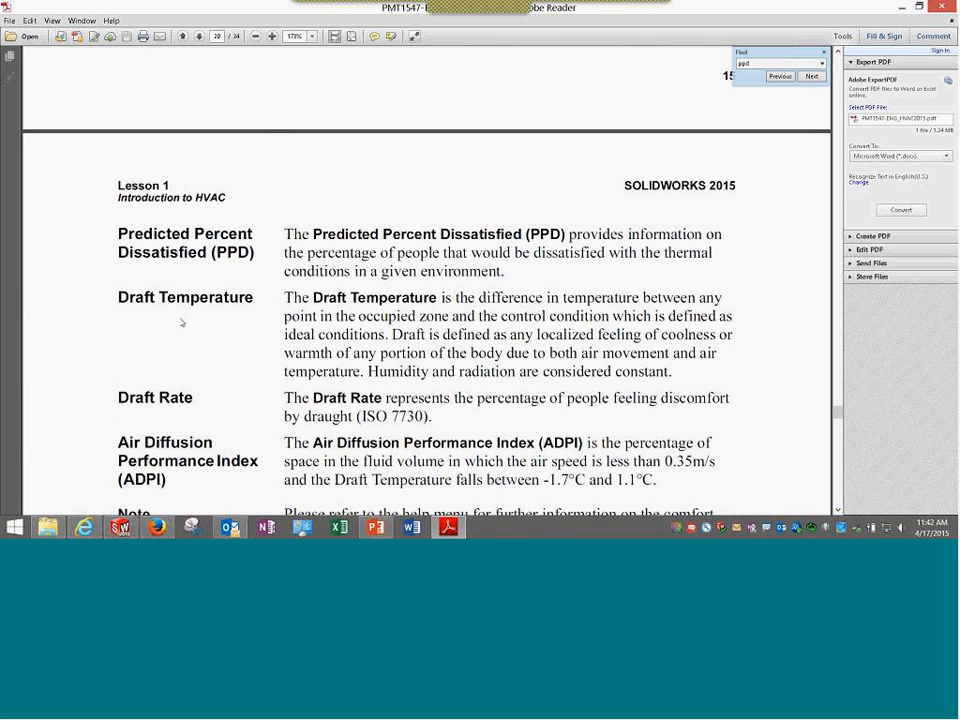
{"action": "scroll", "coordinate": [182, 322], "scroll_direction": "down", "scroll_amount": 3}
{"action": "scroll", "coordinate": [182, 322], "scroll_direction": "down", "scroll_amount": 1}
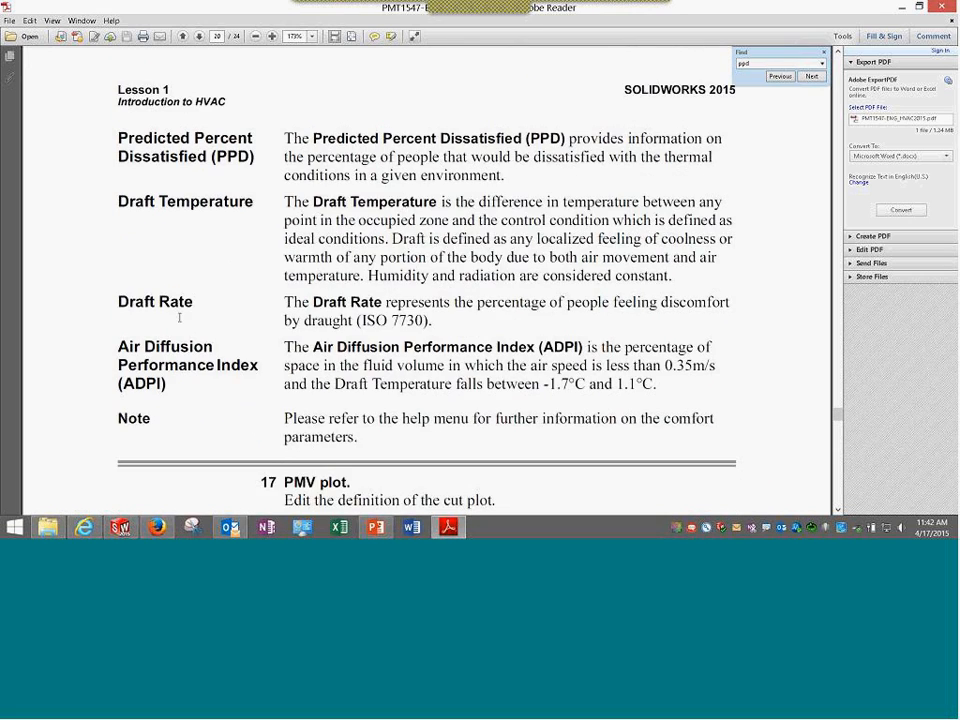
{"action": "scroll", "coordinate": [180, 317], "scroll_direction": "down", "scroll_amount": 2}
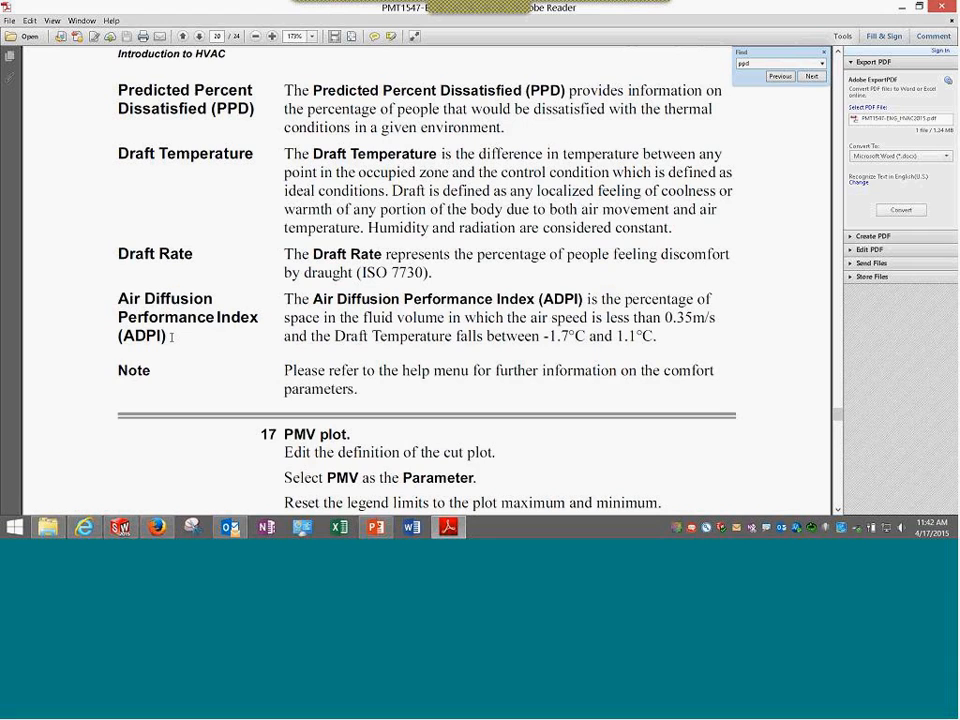
{"action": "scroll", "coordinate": [188, 322], "scroll_direction": "down", "scroll_amount": 8}
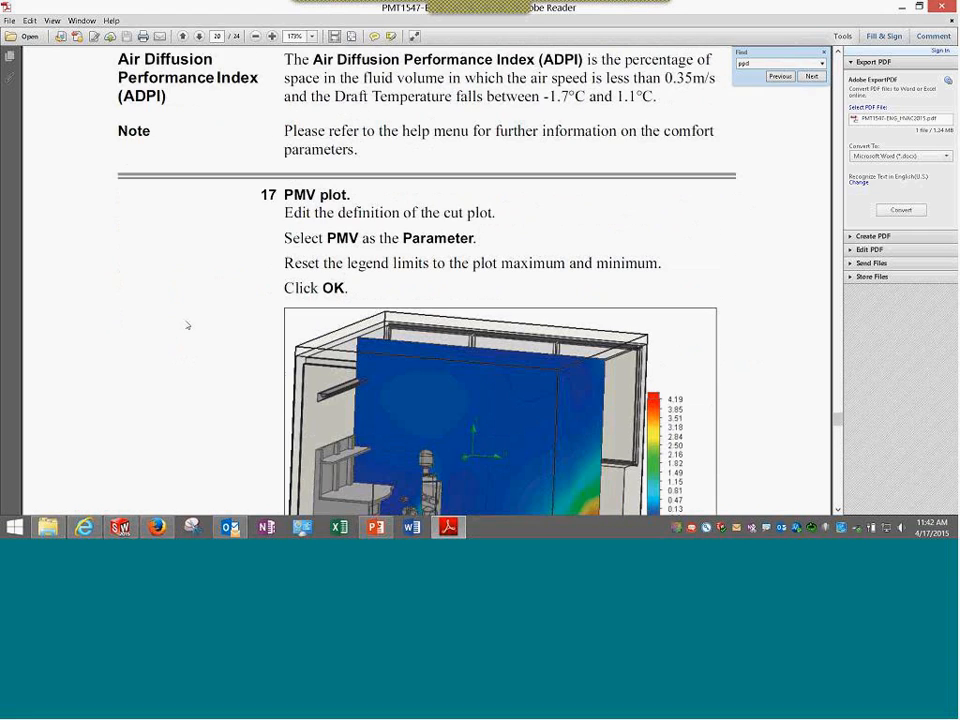
Skim the manual's PMV, PPD, draft temperature and flow trajectory plot instructions, and return to the Large Office assembly in SOLIDWORKS
{"action": "scroll", "coordinate": [186, 326], "scroll_direction": "down", "scroll_amount": 2}
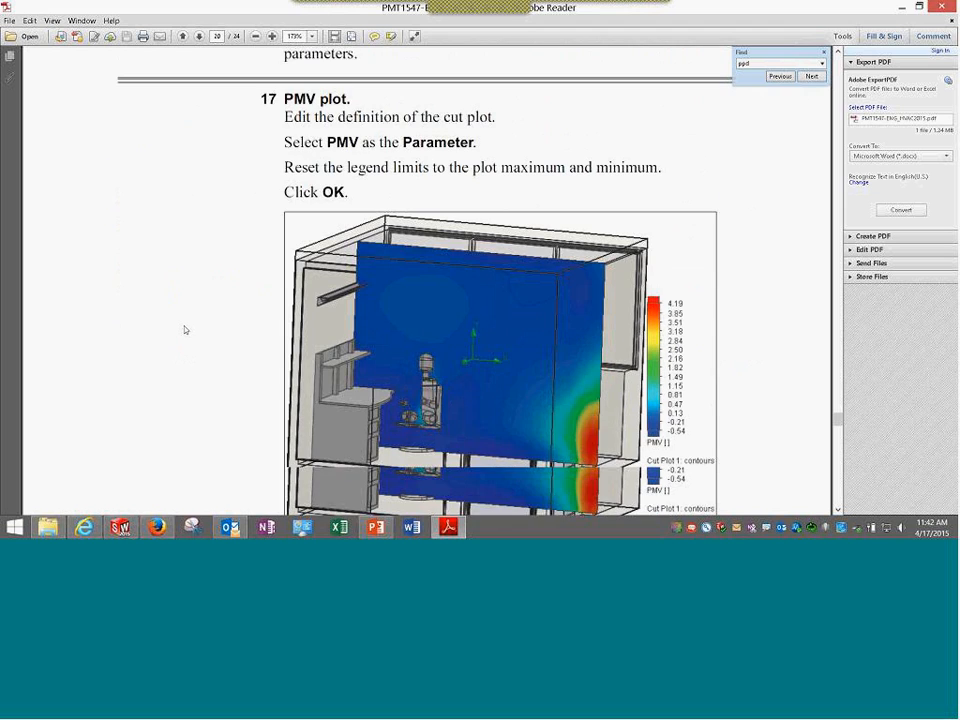
{"action": "scroll", "coordinate": [186, 328], "scroll_direction": "down", "scroll_amount": 1}
{"action": "scroll", "coordinate": [208, 302], "scroll_direction": "down", "scroll_amount": 18}
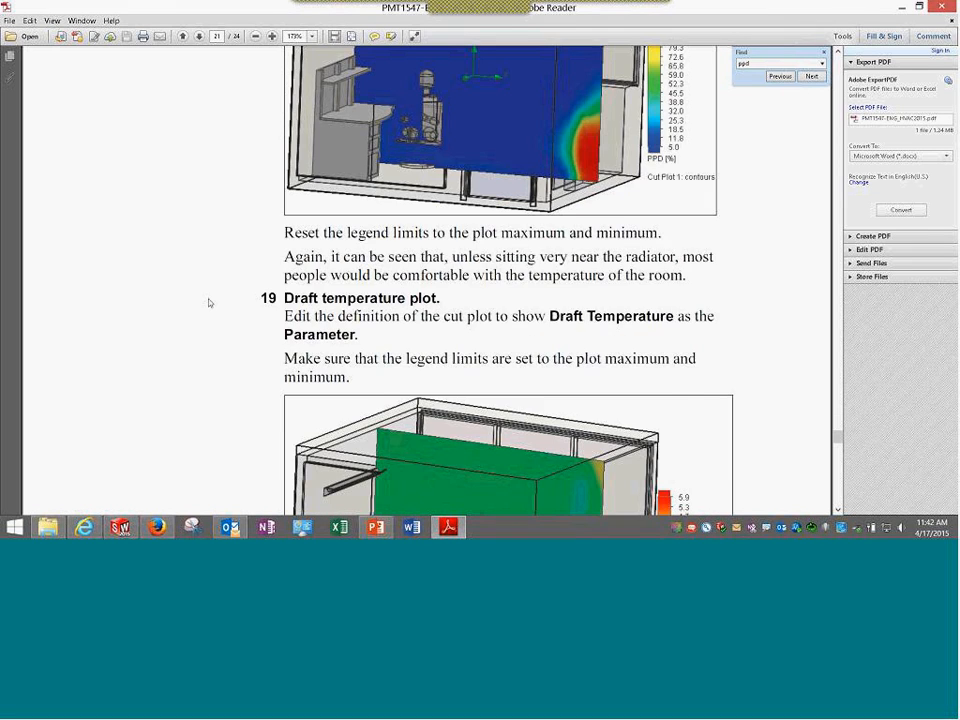
{"action": "scroll", "coordinate": [213, 300], "scroll_direction": "down", "scroll_amount": 18}
{"action": "scroll", "coordinate": [212, 298], "scroll_direction": "down", "scroll_amount": 15}
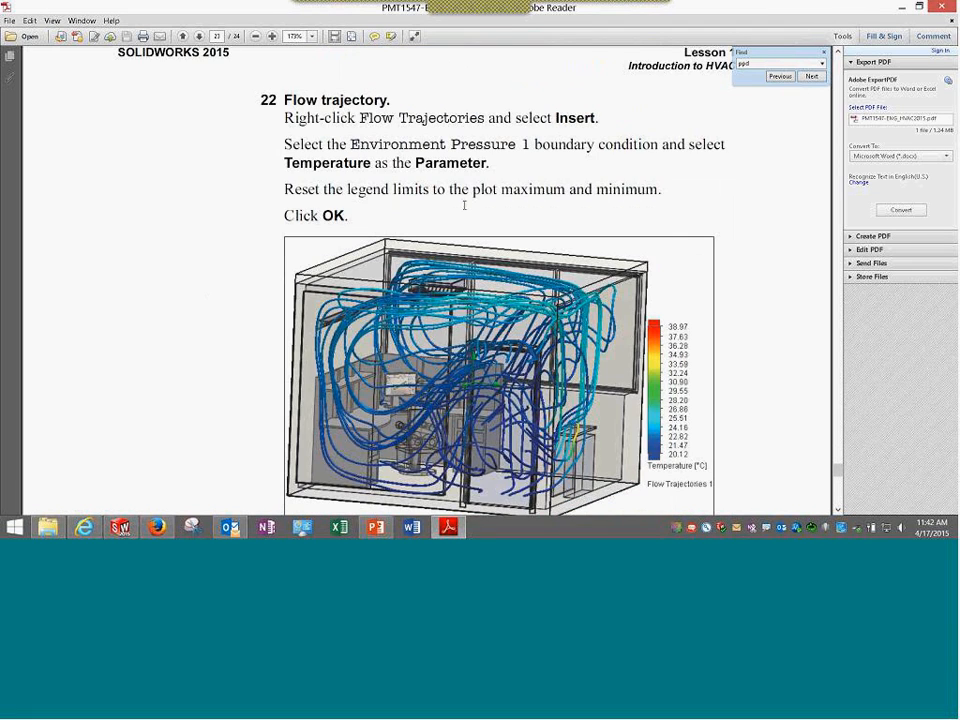
{"action": "scroll", "coordinate": [465, 204], "scroll_direction": "down", "scroll_amount": 20}
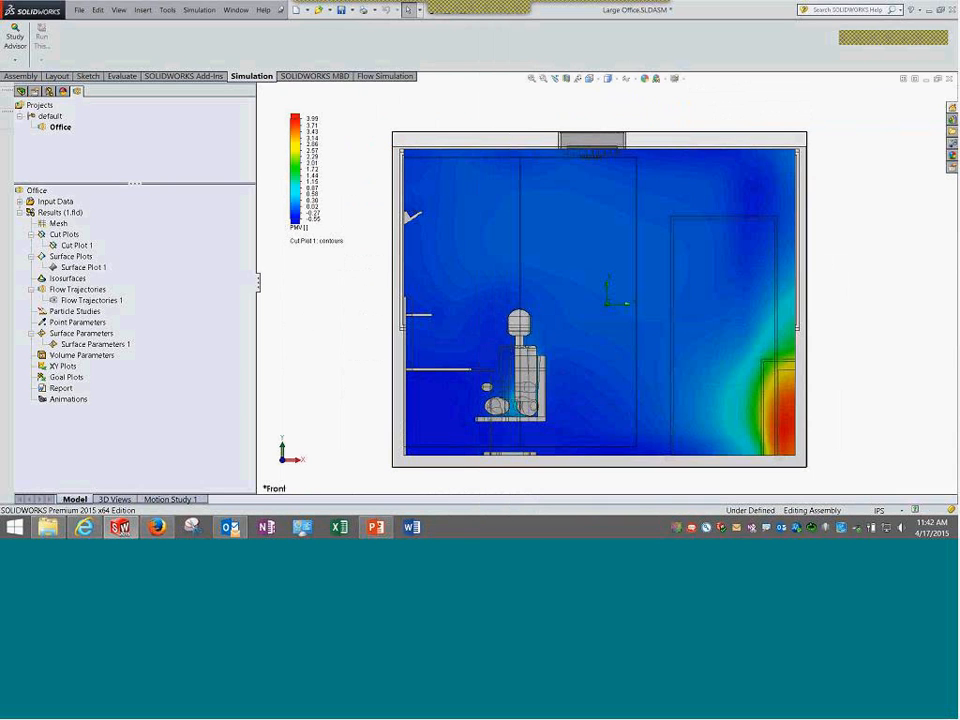
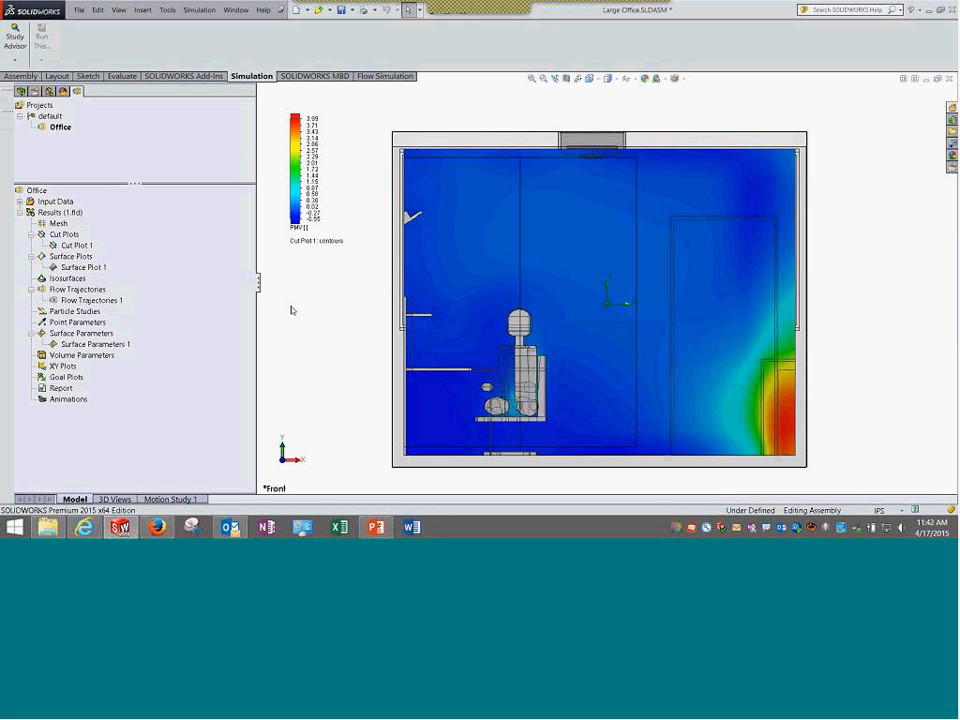
Check the Comfort Parameters and Local Mean Age solving settings in the project's Calculation Control Options, and close them without changes
{"action": "right_click", "coordinate": [48, 201]}
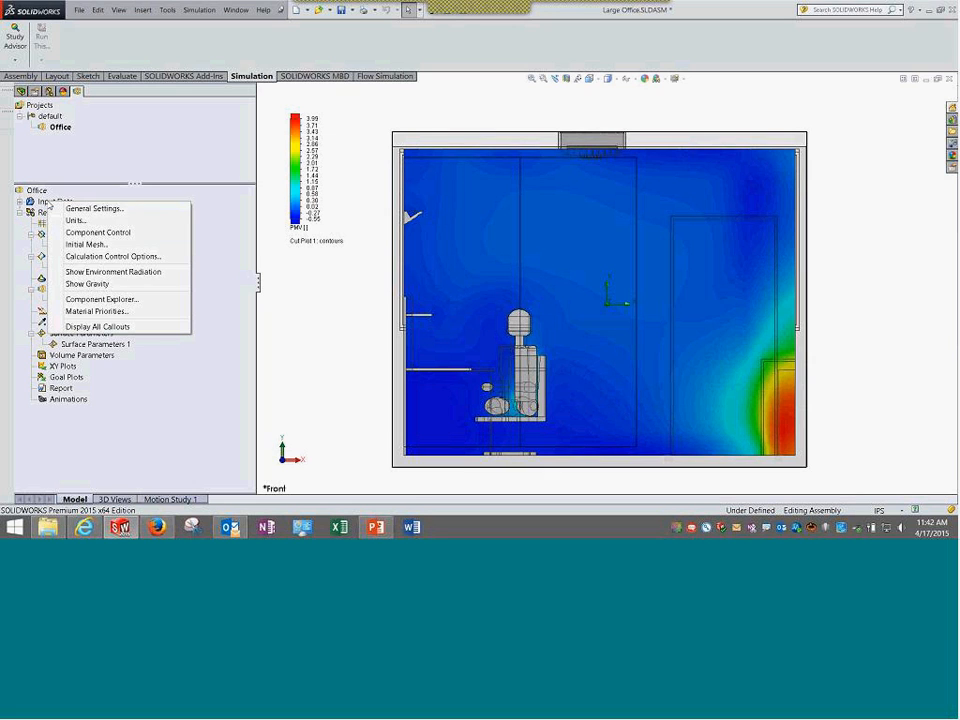
{"action": "left_click", "coordinate": [110, 256]}
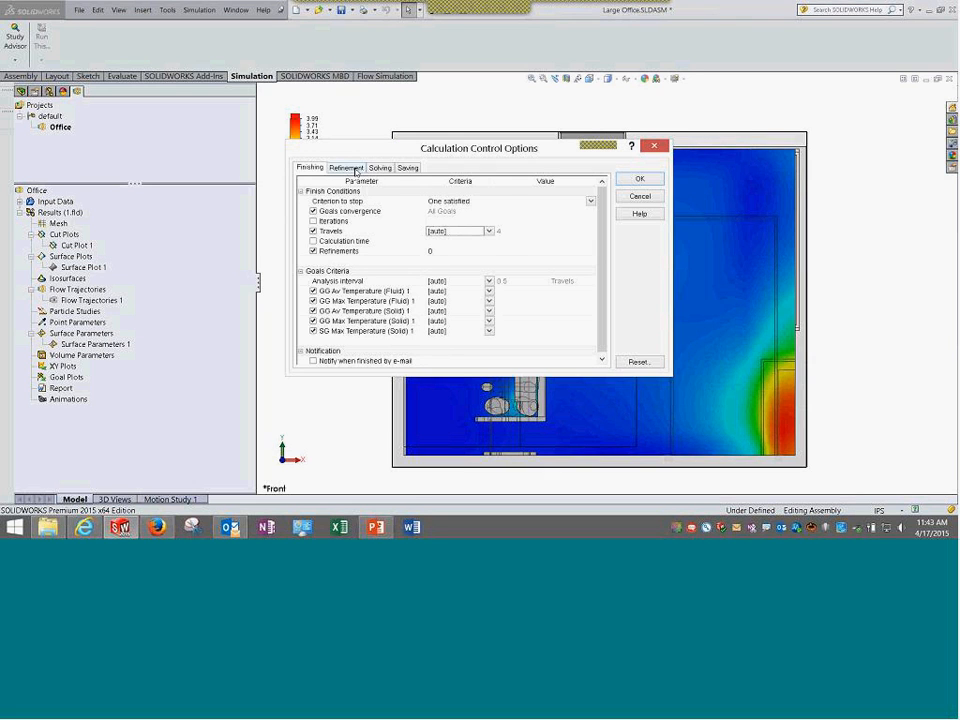
{"action": "left_click", "coordinate": [352, 168]}
{"action": "left_click", "coordinate": [380, 168]}
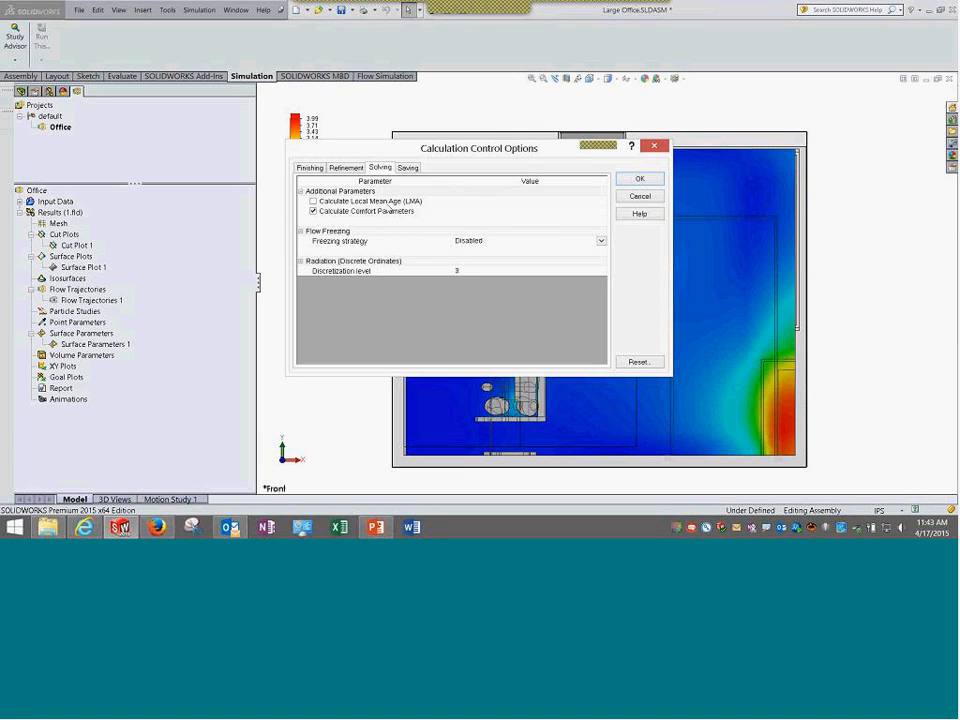
{"action": "left_click", "coordinate": [645, 198]}
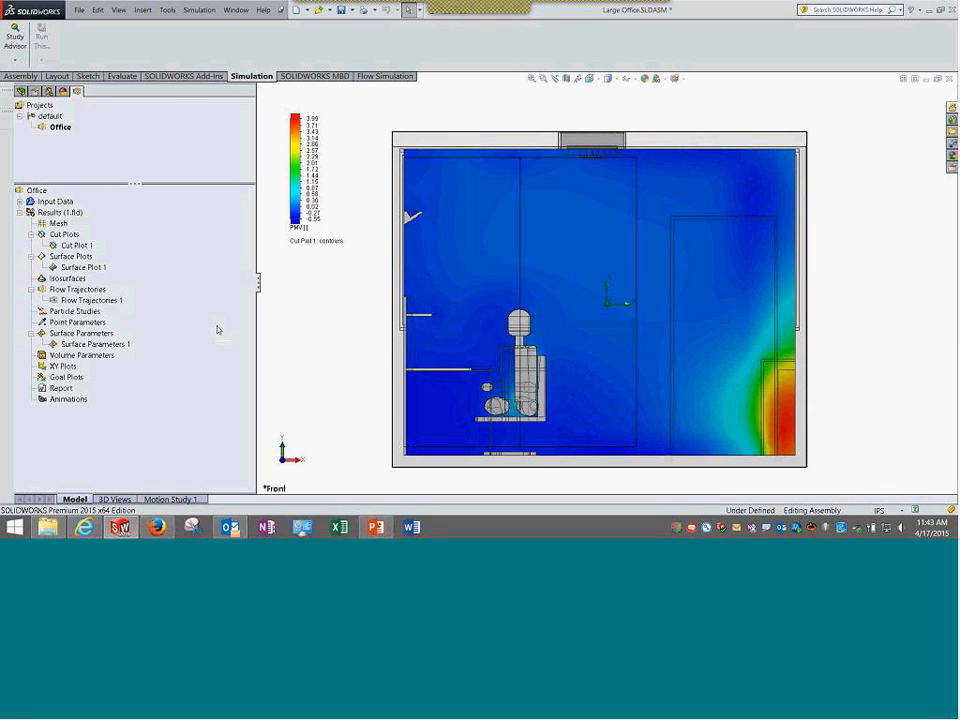
Start a Flow Simulation tracer study on the Large Office project and add the pre-defined CO as its tracer
{"action": "left_click", "coordinate": [167, 10]}
{"action": "mouse_move", "coordinate": [196, 65]}
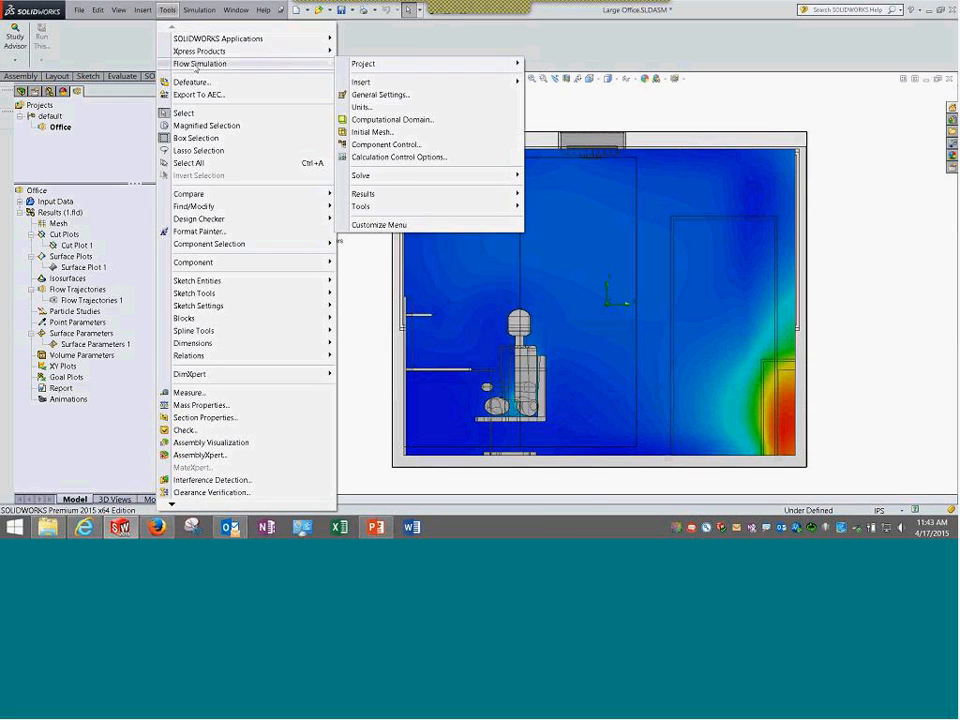
{"action": "mouse_move", "coordinate": [384, 210]}
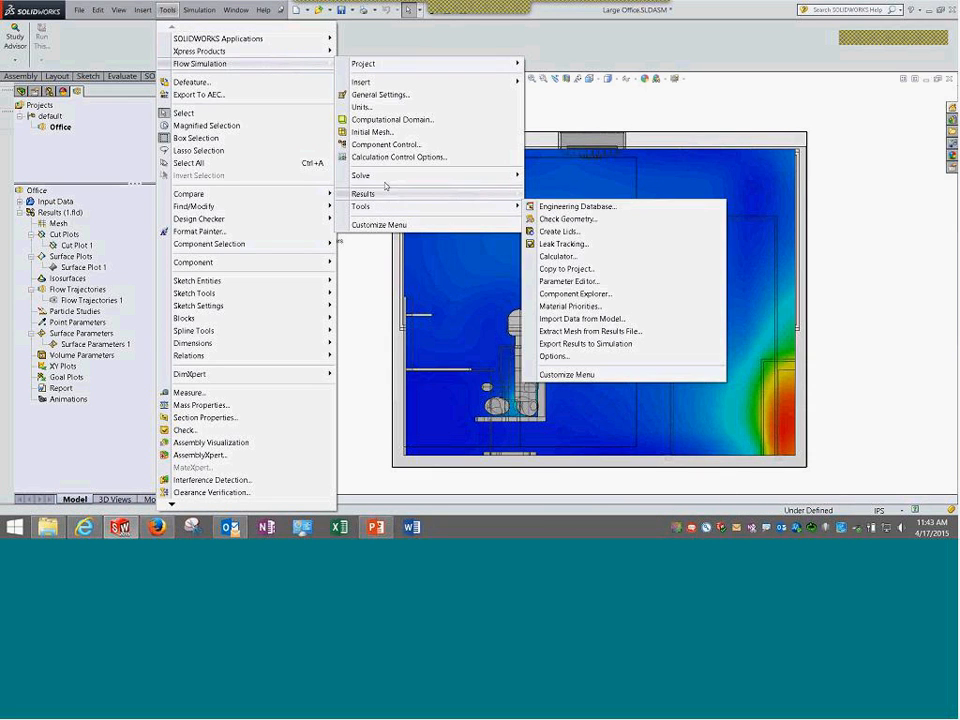
{"action": "mouse_move", "coordinate": [379, 86]}
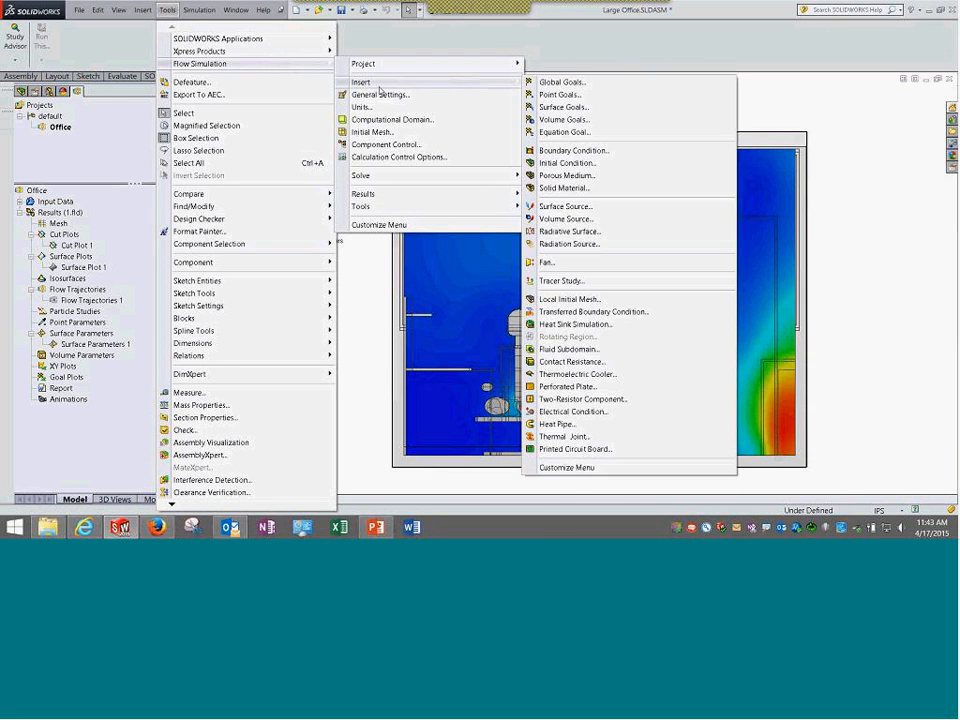
{"action": "left_click", "coordinate": [562, 281]}
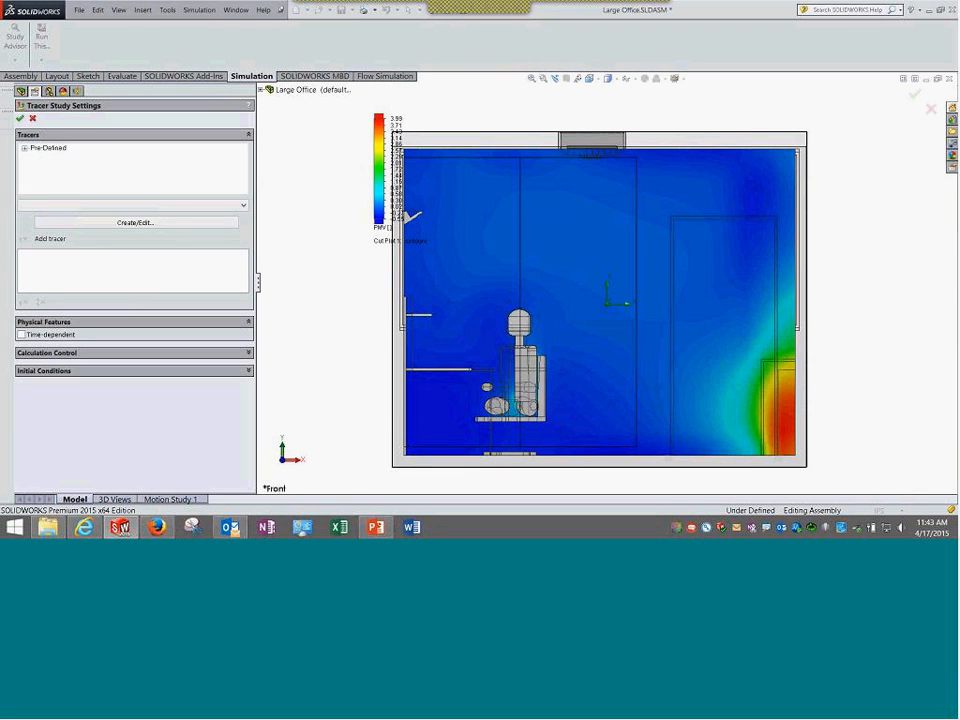
{"action": "left_click", "coordinate": [24, 147]}
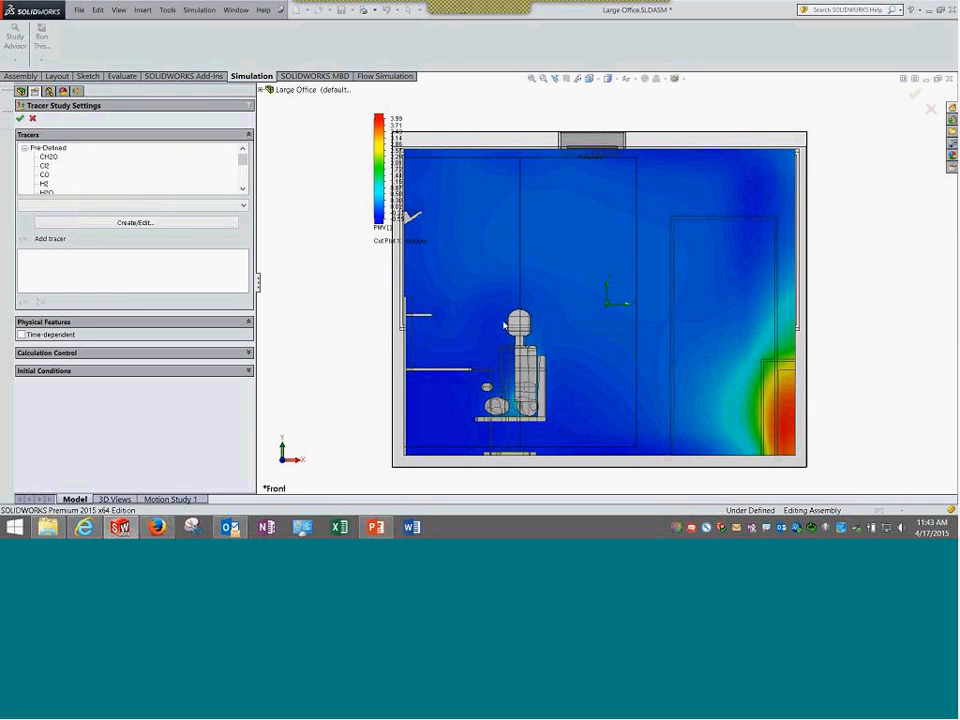
{"action": "middle_click_drag", "start_coordinate": [349, 332], "coordinate": [563, 297]}
{"action": "scroll", "coordinate": [563, 297], "scroll_direction": "down", "scroll_amount": 6}
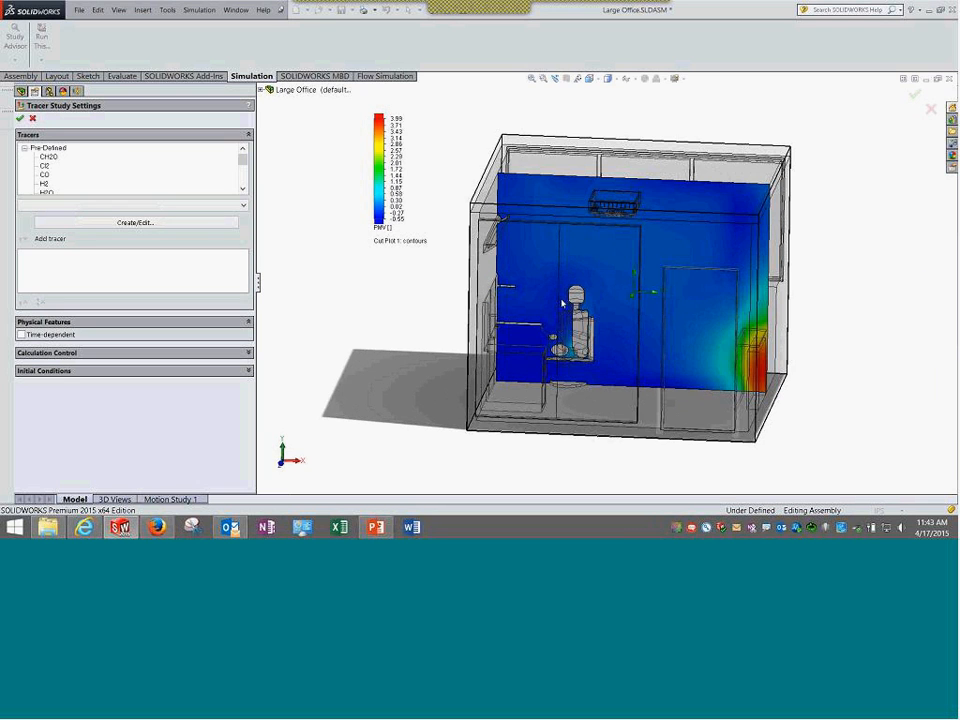
{"action": "left_click", "coordinate": [44, 173]}
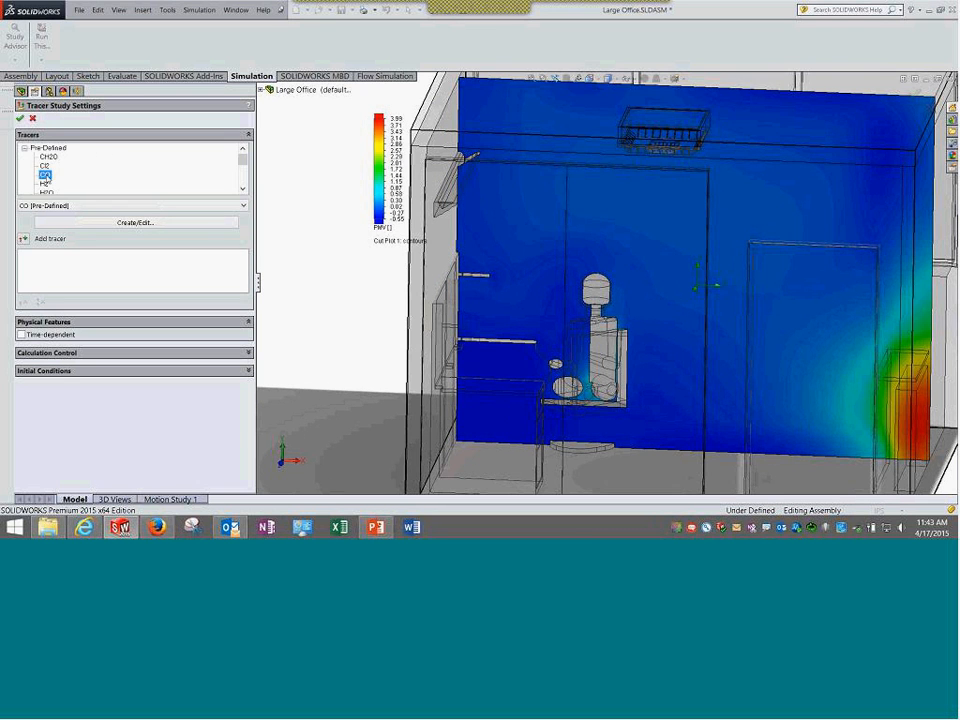
{"action": "left_click", "coordinate": [243, 189]}
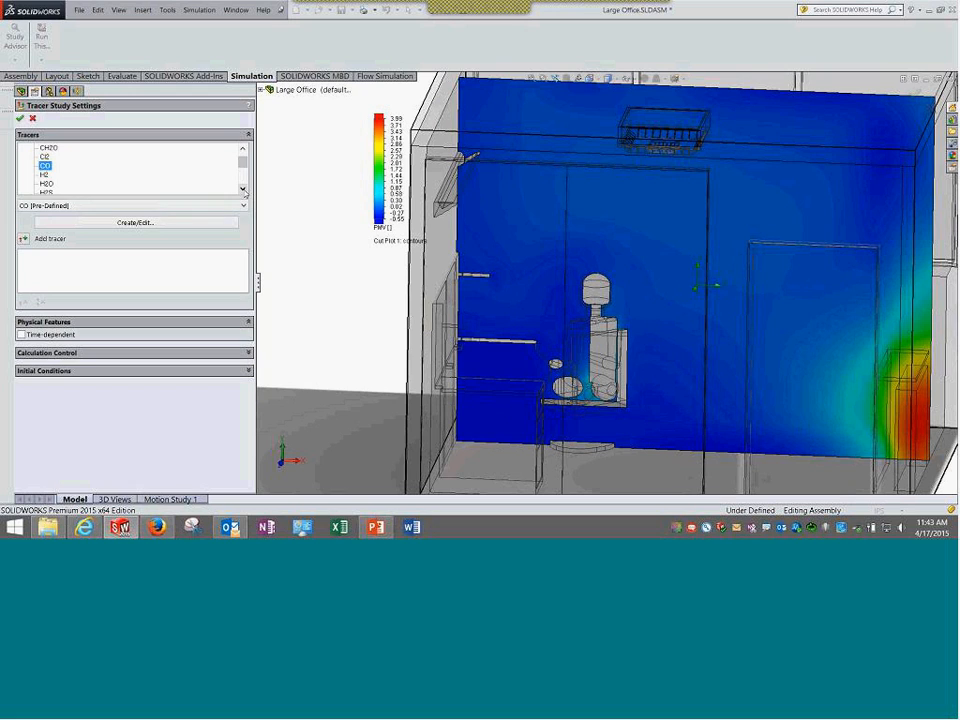
{"action": "mouse_move", "coordinate": [244, 166]}
{"action": "left_mouse_down"}
{"action": "mouse_move", "coordinate": [244, 185]}
{"action": "mouse_move", "coordinate": [241, 156]}
{"action": "left_mouse_up"}
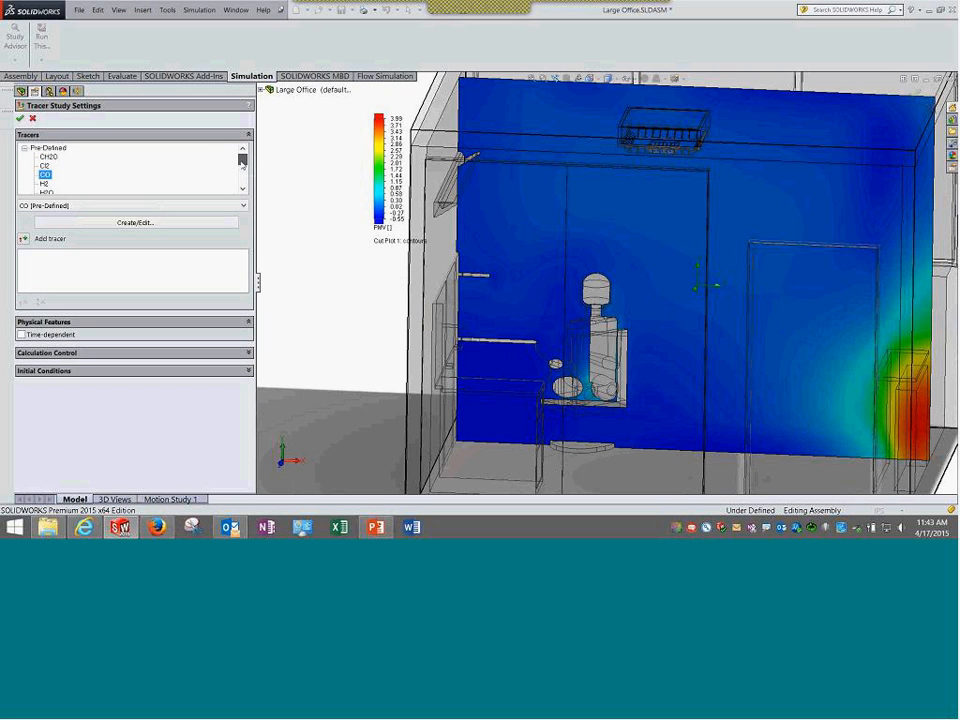
{"action": "left_click", "coordinate": [23, 238]}
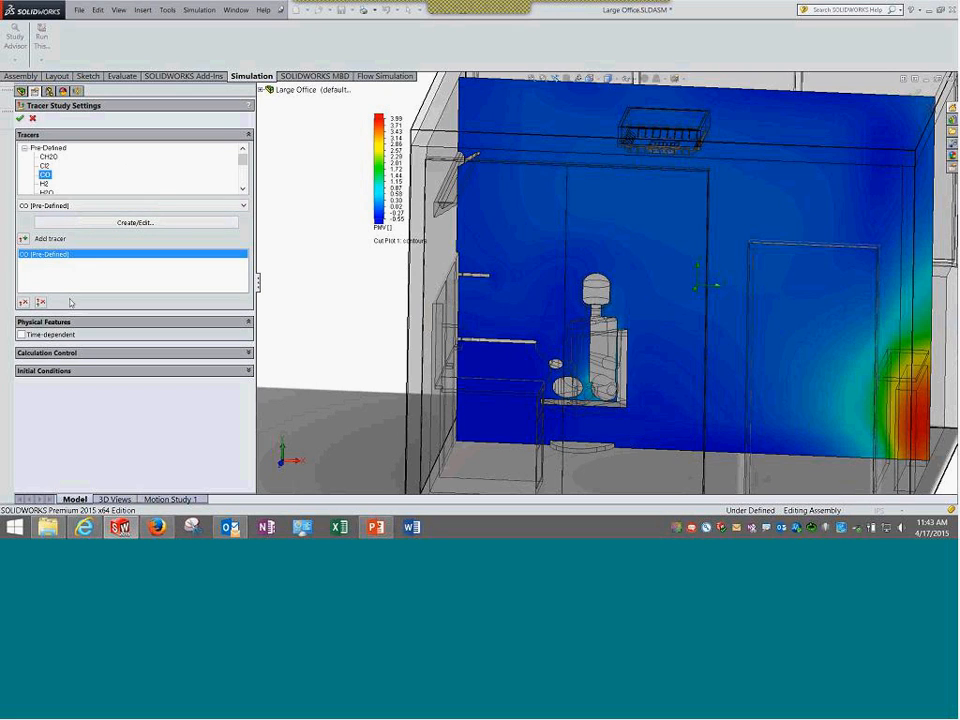
Create the tracer study with automatic calculation control and a CO initial mass fraction of 0, and show the commands available for it
{"action": "left_click", "coordinate": [62, 356]}
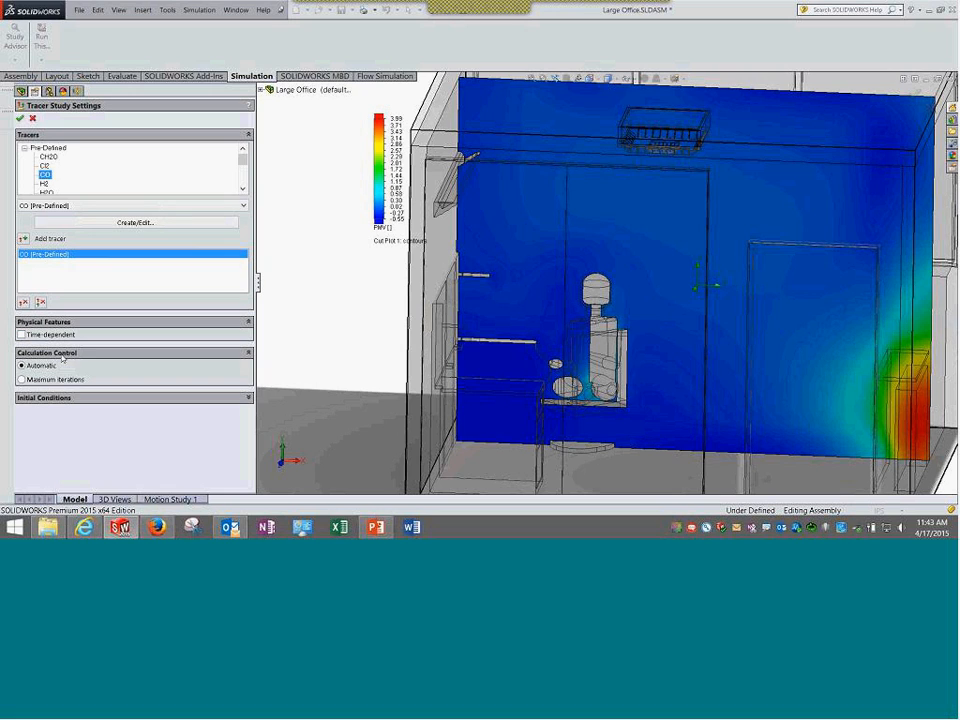
{"action": "left_click", "coordinate": [60, 394]}
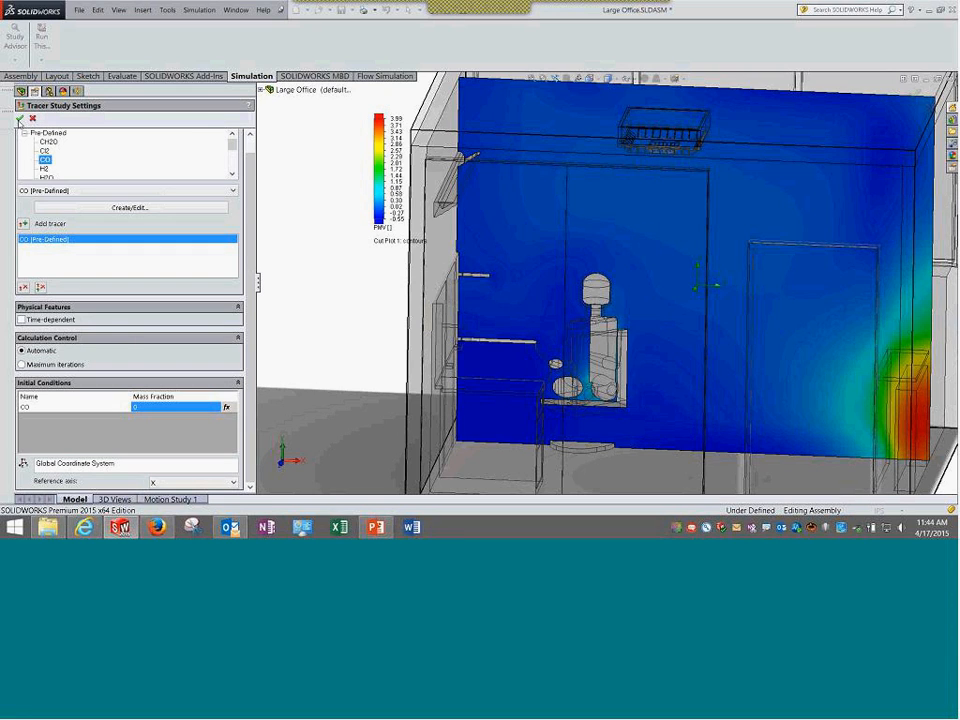
{"action": "left_click", "coordinate": [19, 118]}
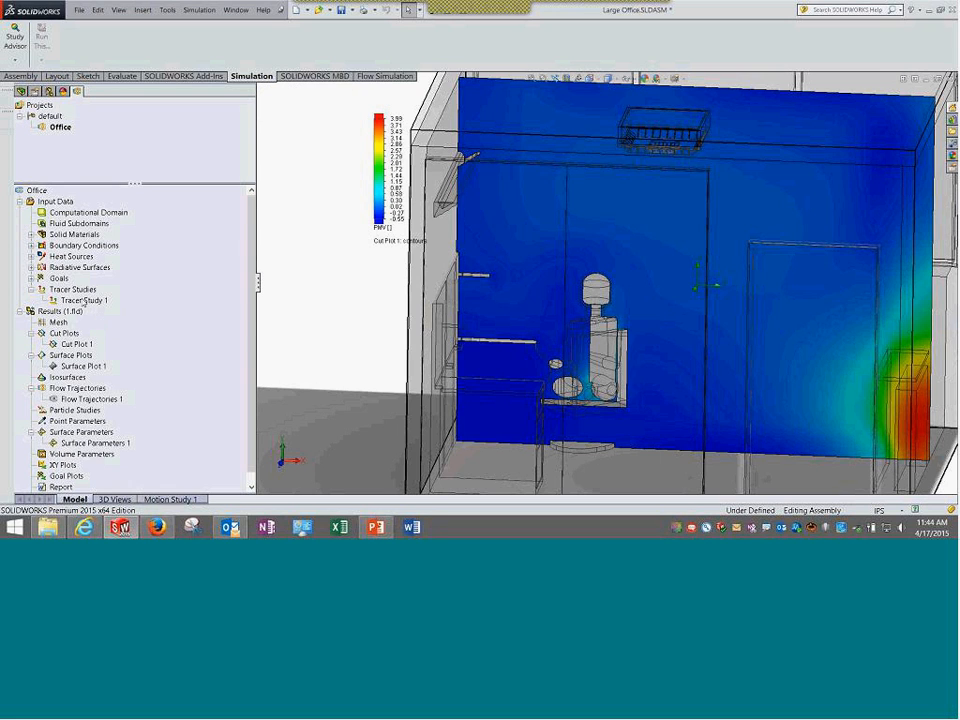
{"action": "right_click", "coordinate": [88, 302]}
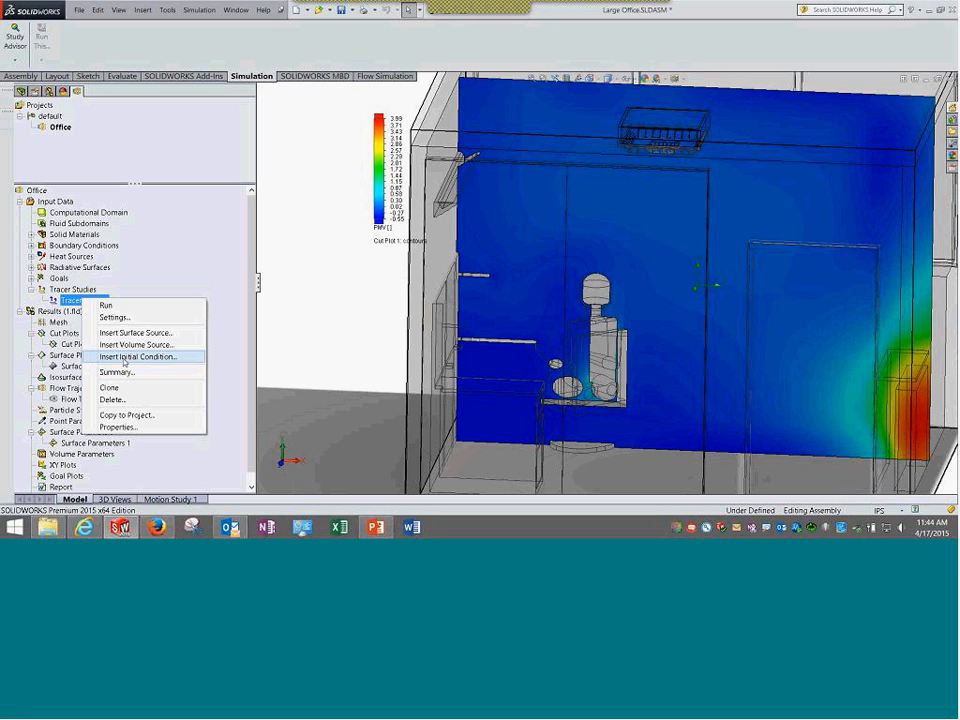
Open the Flow Simulation Online Tutorial and list its Examples for HVAC Module
{"action": "left_click", "coordinate": [263, 10]}
{"action": "mouse_move", "coordinate": [312, 52]}
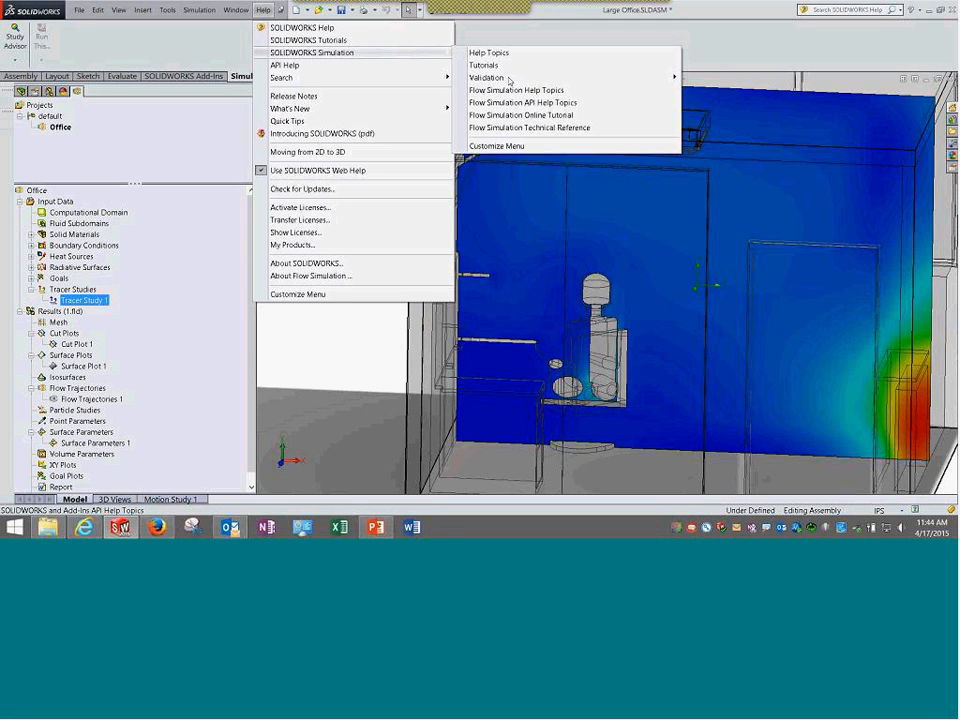
{"action": "left_click", "coordinate": [569, 119]}
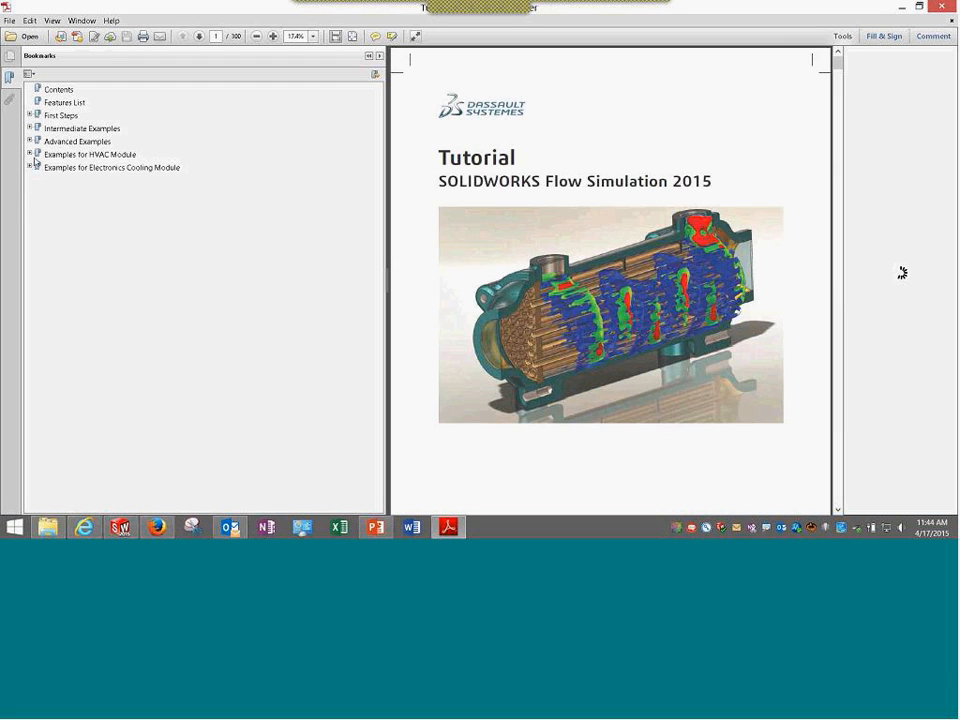
{"action": "left_click", "coordinate": [29, 154]}
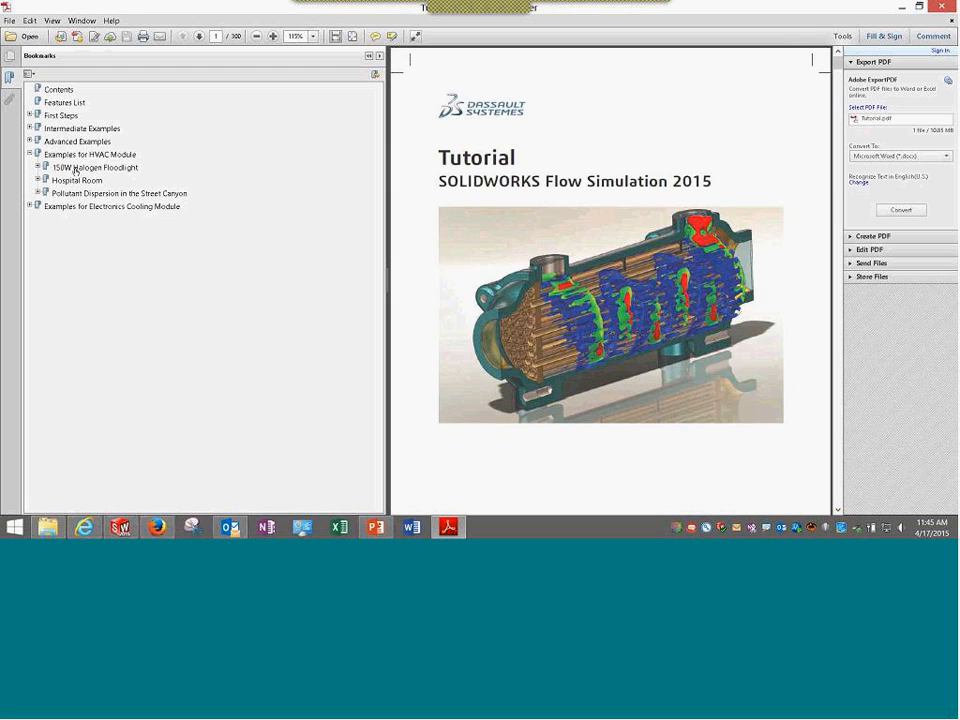
Look through the 150W Halogen Floodlight, Hospital Room and Pollutant Dispersion in the Street Canyon tutorials, down to the latter's goals
{"action": "left_click", "coordinate": [75, 168]}
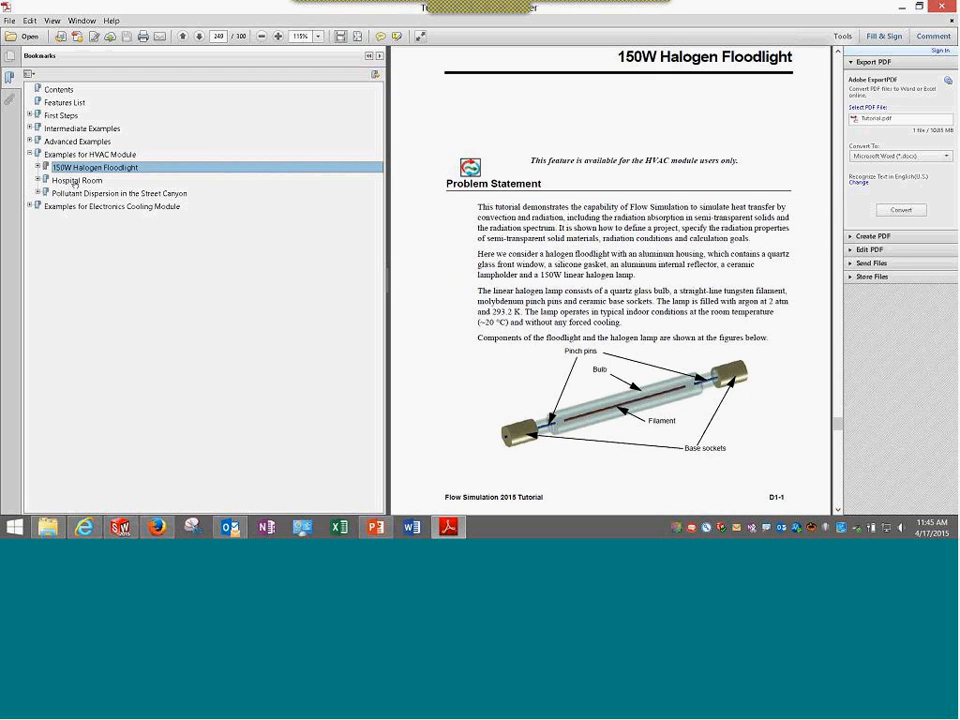
{"action": "left_click", "coordinate": [74, 181]}
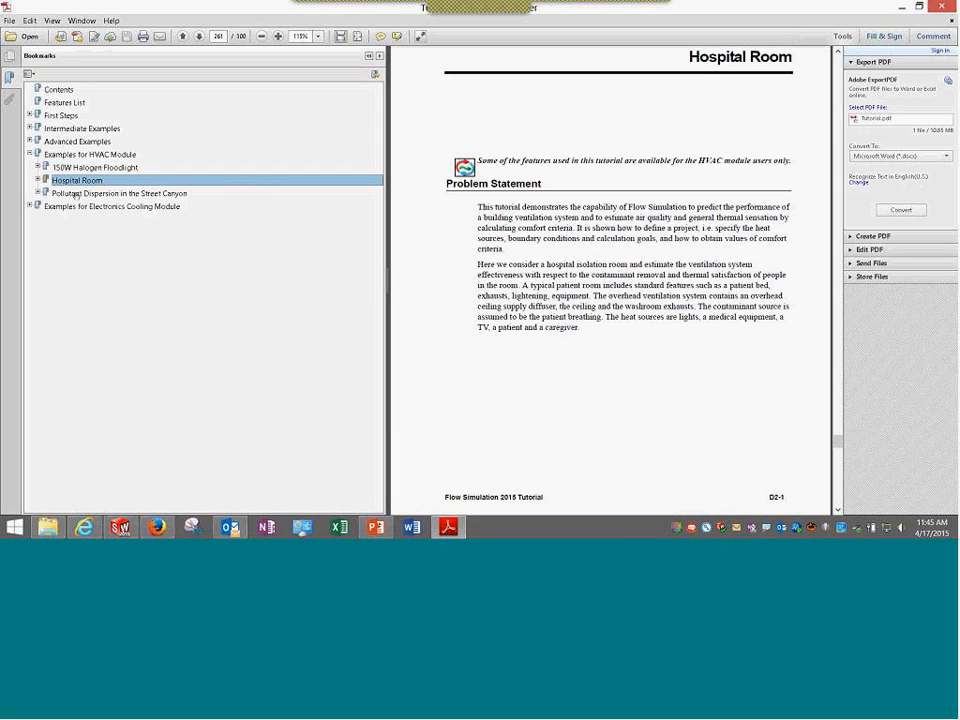
{"action": "left_click", "coordinate": [75, 194]}
{"action": "scroll", "coordinate": [601, 396], "scroll_direction": "down", "scroll_amount": 10}
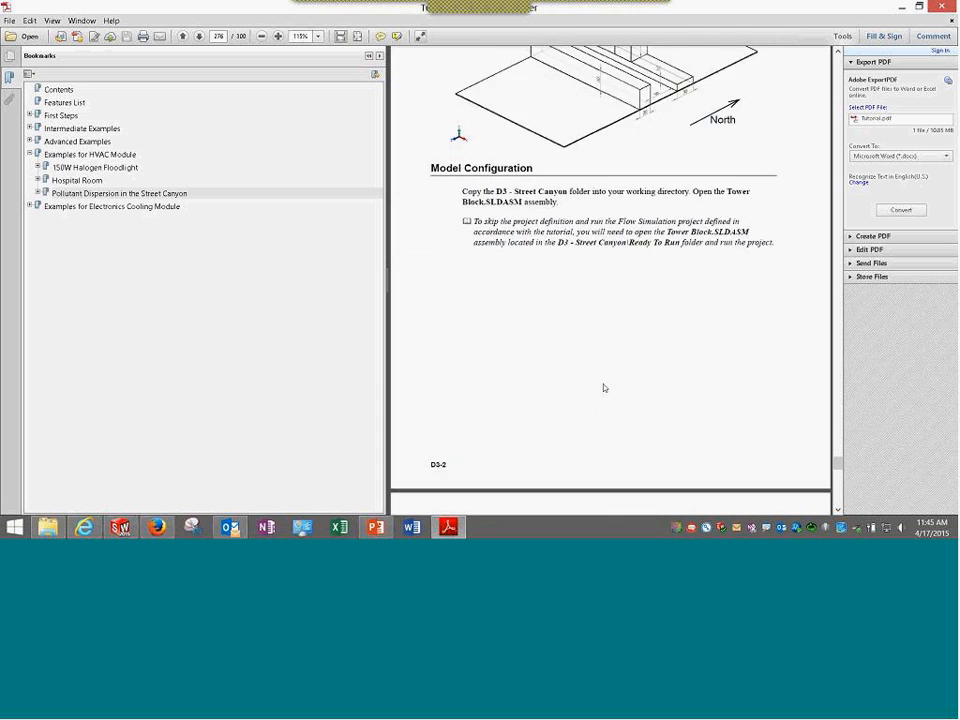
{"action": "scroll", "coordinate": [603, 382], "scroll_direction": "down", "scroll_amount": 20}
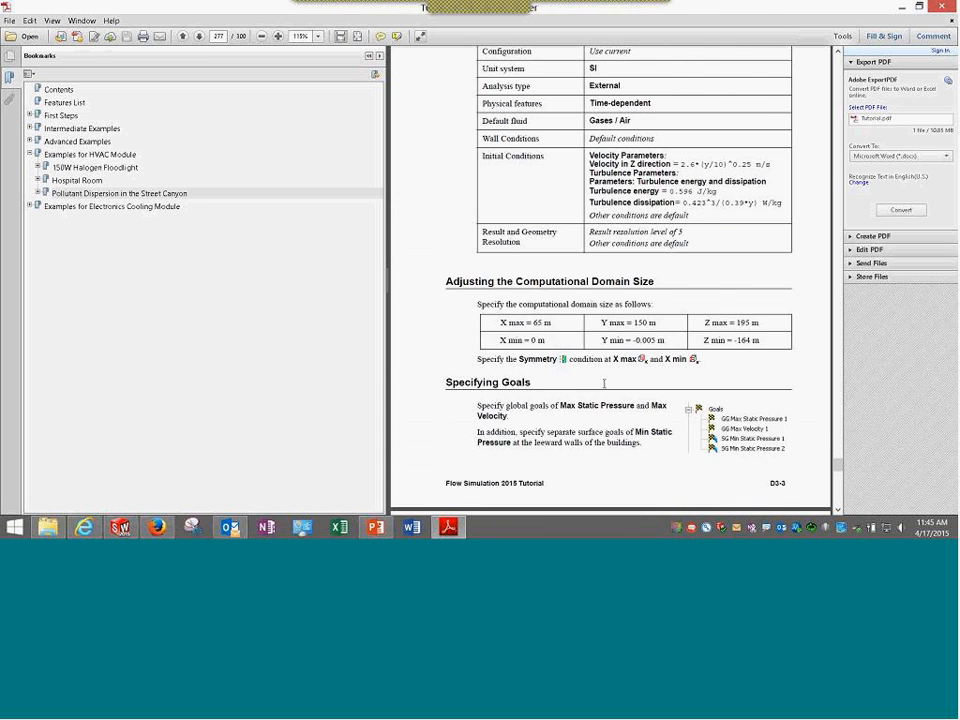
Look through the rest of the Pollutant Dispersion tutorial, including its tracer mass fraction results, and on into the Electronics Cooling Module examples
{"action": "scroll", "coordinate": [606, 372], "scroll_direction": "up", "scroll_amount": 15}
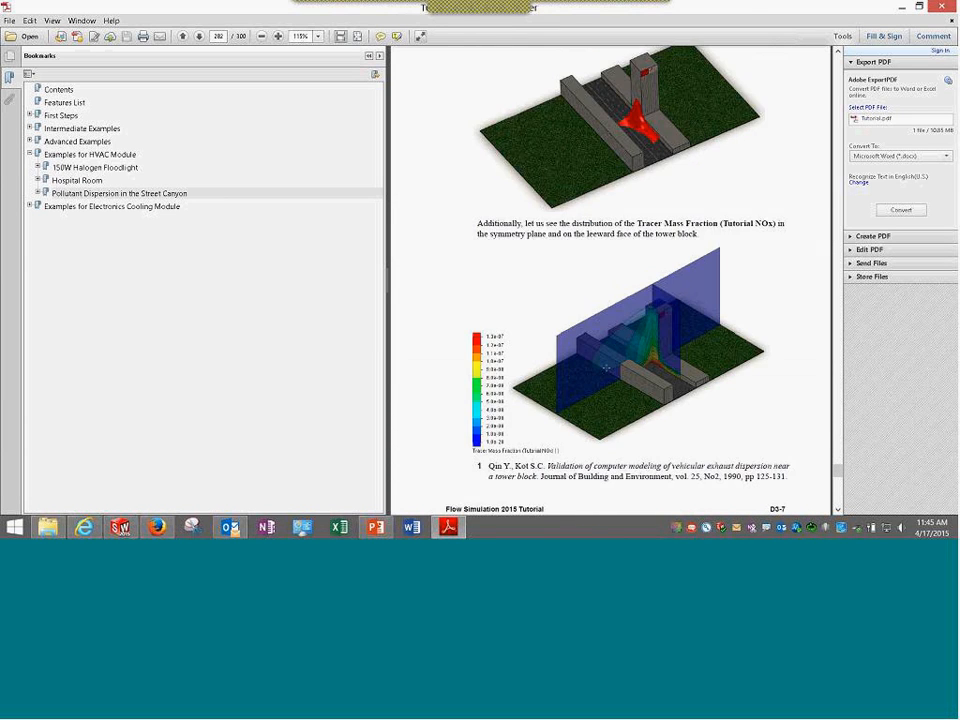
{"action": "scroll", "coordinate": [606, 368], "scroll_direction": "down", "scroll_amount": 10}
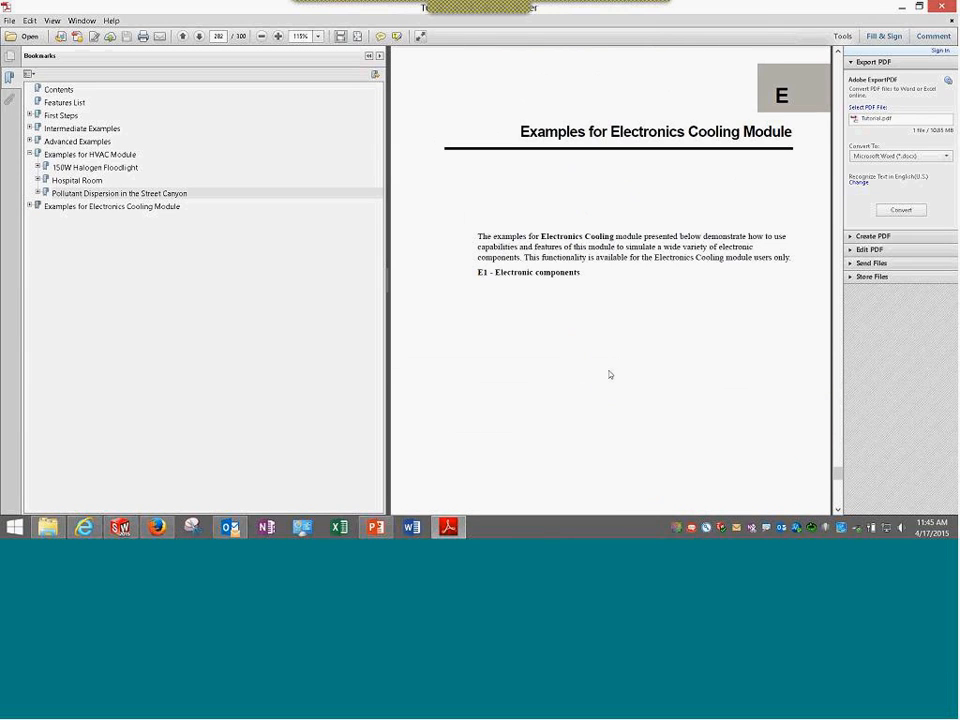
{"action": "scroll", "coordinate": [609, 374], "scroll_direction": "down", "scroll_amount": 20}
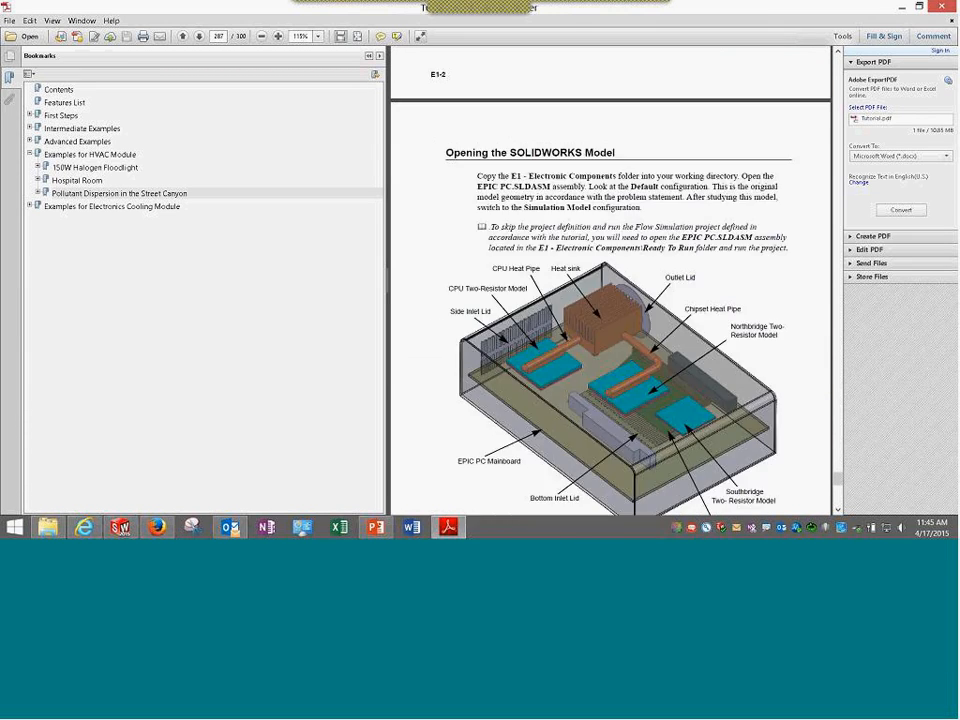
{"action": "scroll", "coordinate": [610, 374], "scroll_direction": "down", "scroll_amount": 5}
{"action": "scroll", "coordinate": [610, 374], "scroll_direction": "down", "scroll_amount": 15}
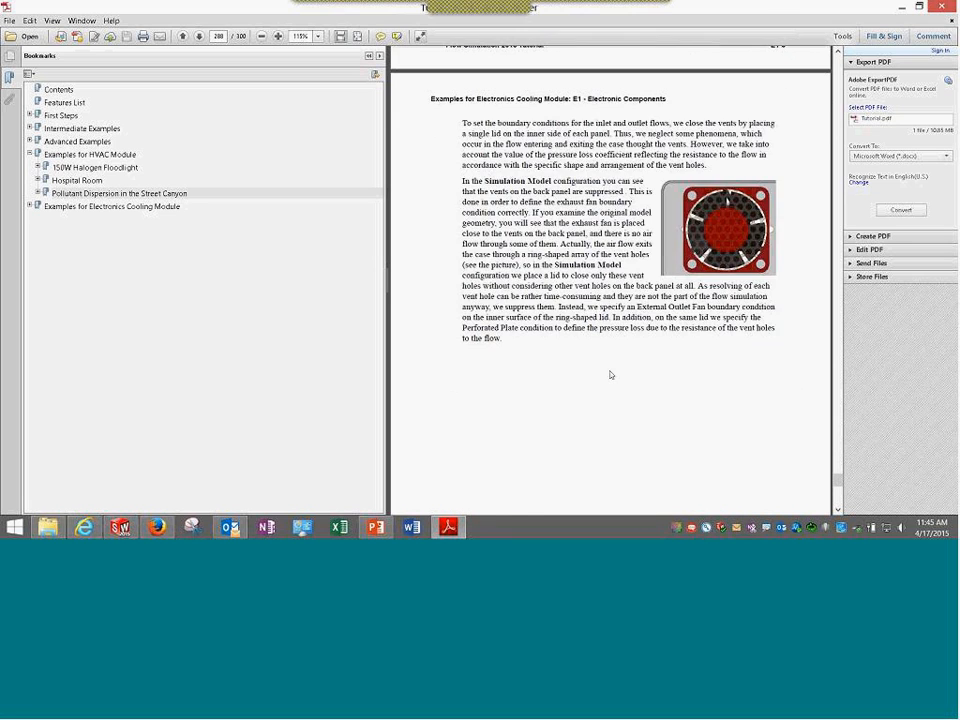
List the Examples for Electronics Cooling Module and look through the Electronic Components tutorial down to its heat pipe instructions
{"action": "left_click", "coordinate": [45, 207]}
{"action": "left_click", "coordinate": [30, 206]}
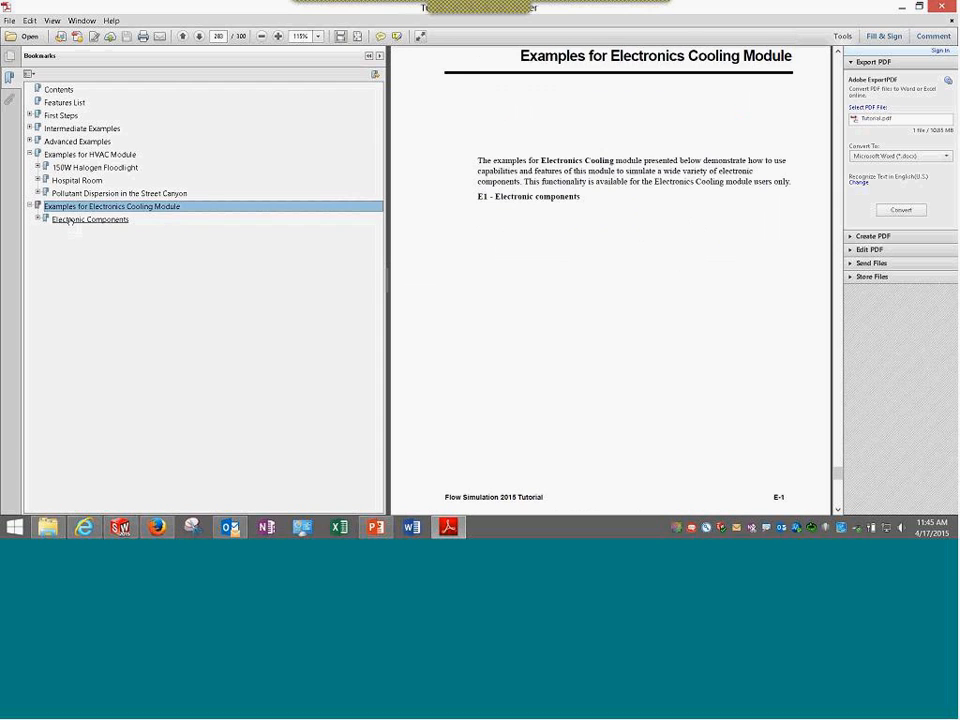
{"action": "left_click", "coordinate": [72, 219]}
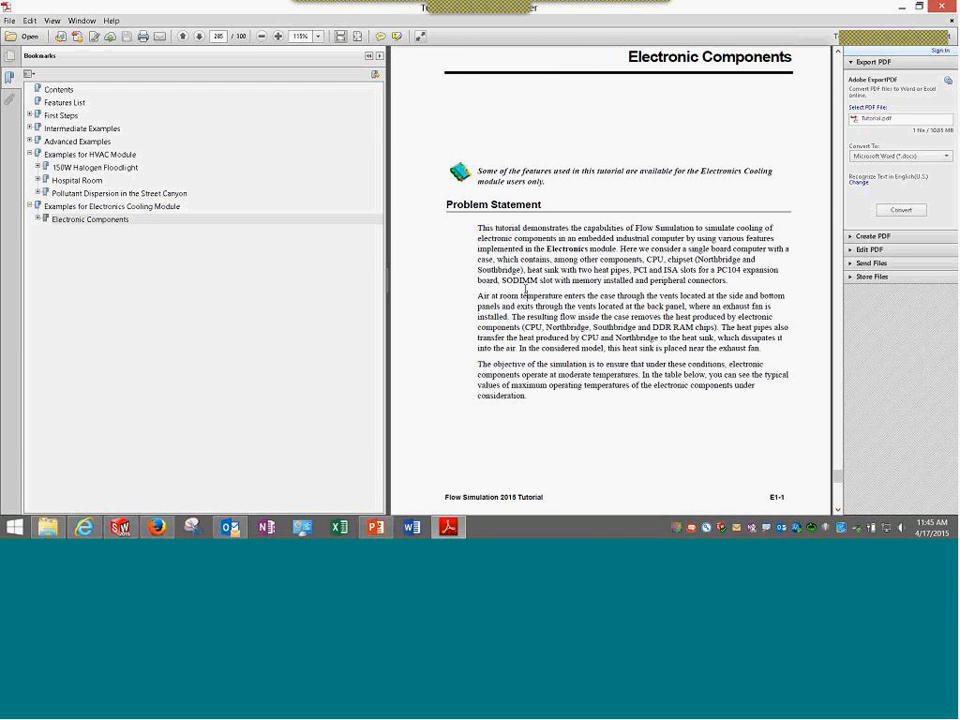
{"action": "scroll", "coordinate": [525, 290], "scroll_direction": "down", "scroll_amount": 20}
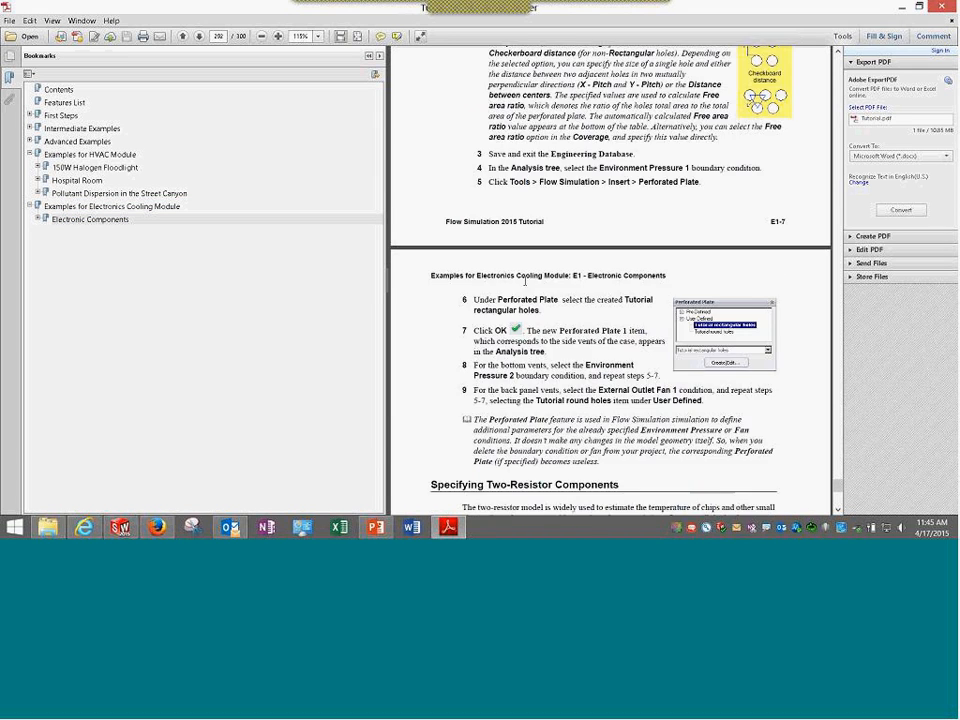
{"action": "scroll", "coordinate": [525, 282], "scroll_direction": "down", "scroll_amount": 10}
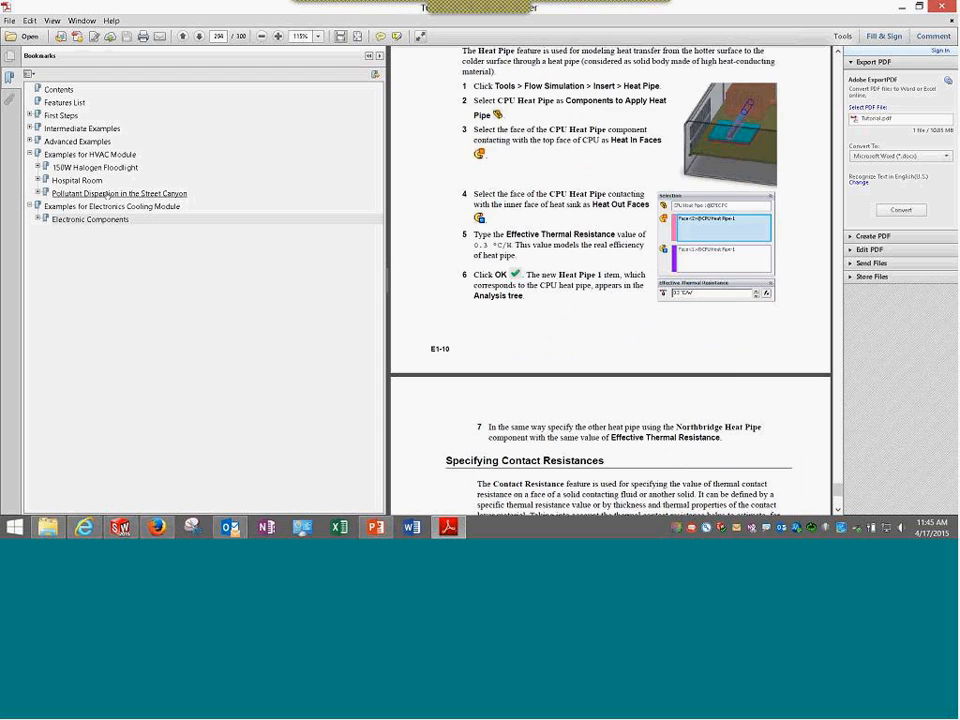
Return to the start of the Pollutant Dispersion in the Street Canyon tutorial, and close the tutorial document
{"action": "left_click", "coordinate": [107, 194]}
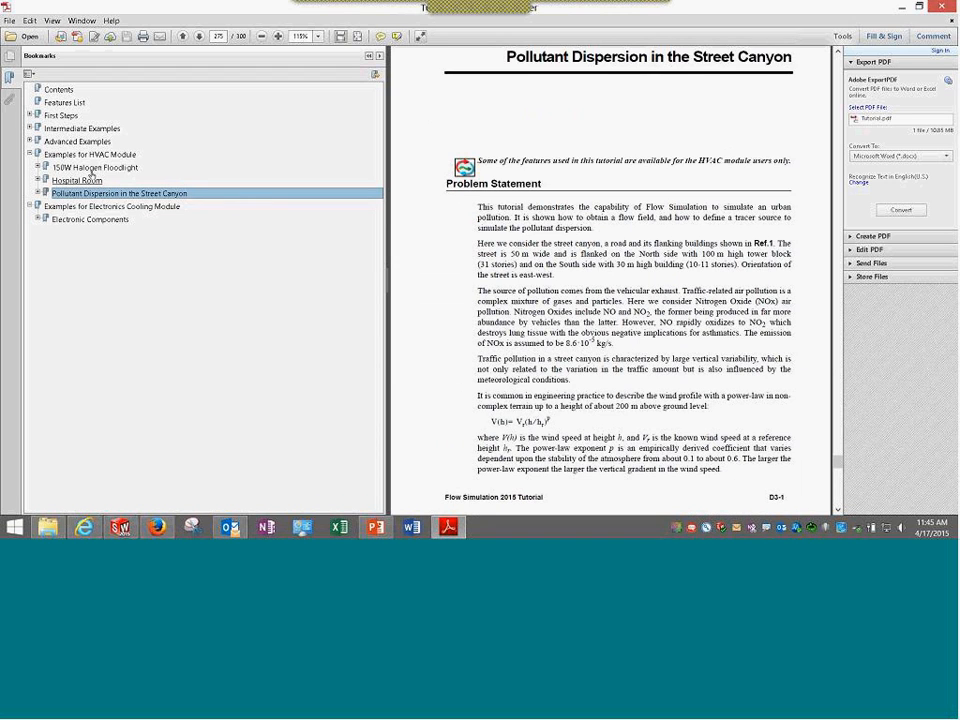
{"action": "left_click", "coordinate": [940, 6]}
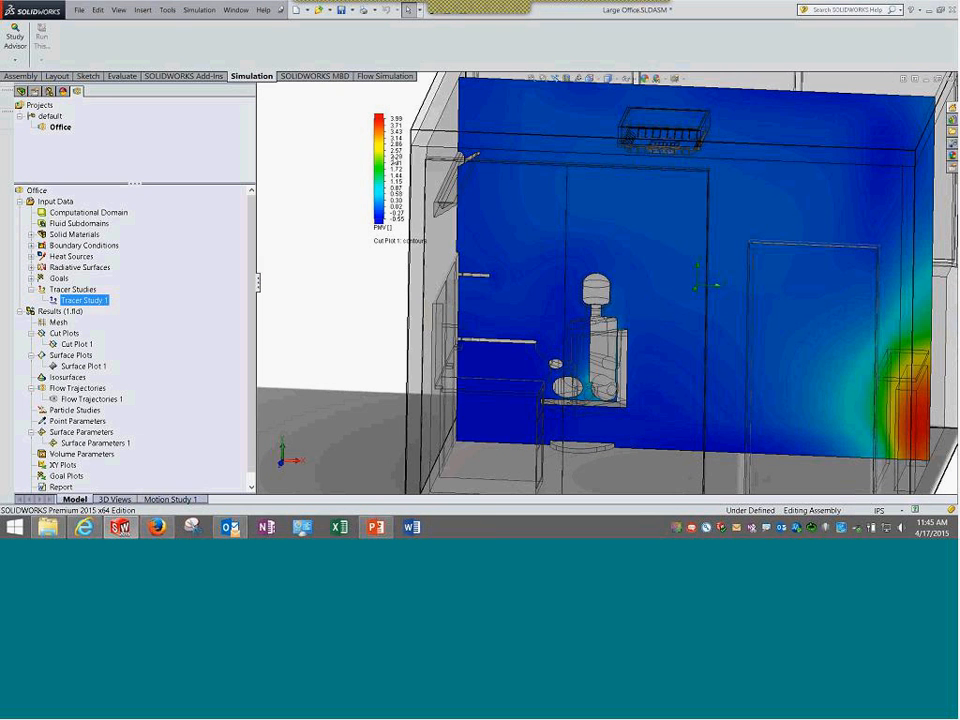
Move the PMV cut plot legend farther away from the office model and fit the whole model in view
{"action": "left_click_drag", "start_coordinate": [381, 174], "coordinate": [314, 164]}
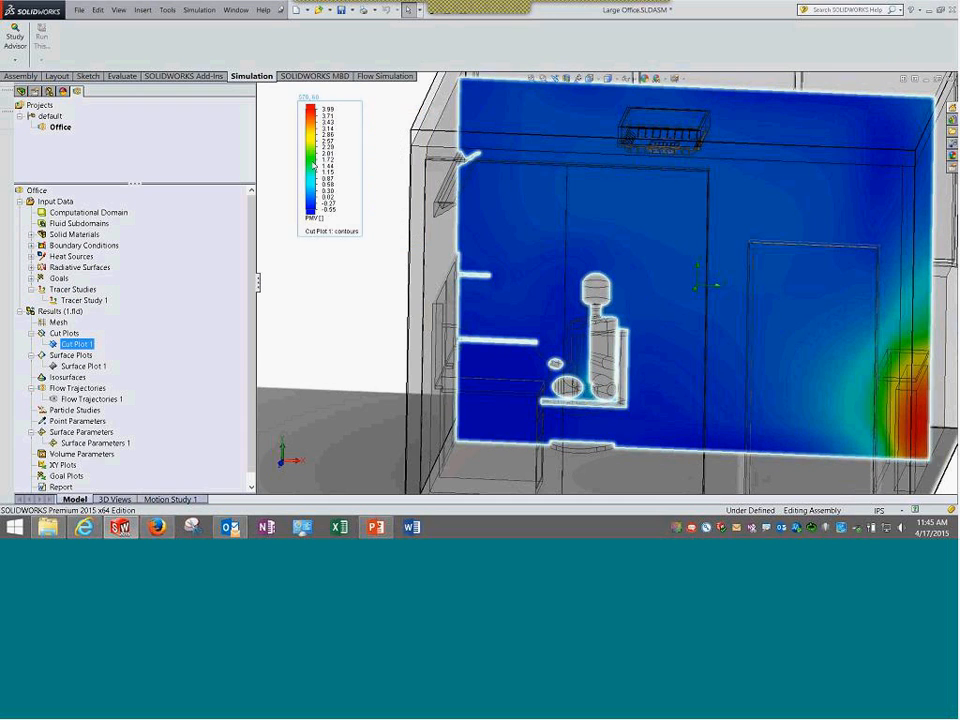
{"action": "left_click", "coordinate": [360, 356]}
{"action": "left_click", "coordinate": [531, 79]}
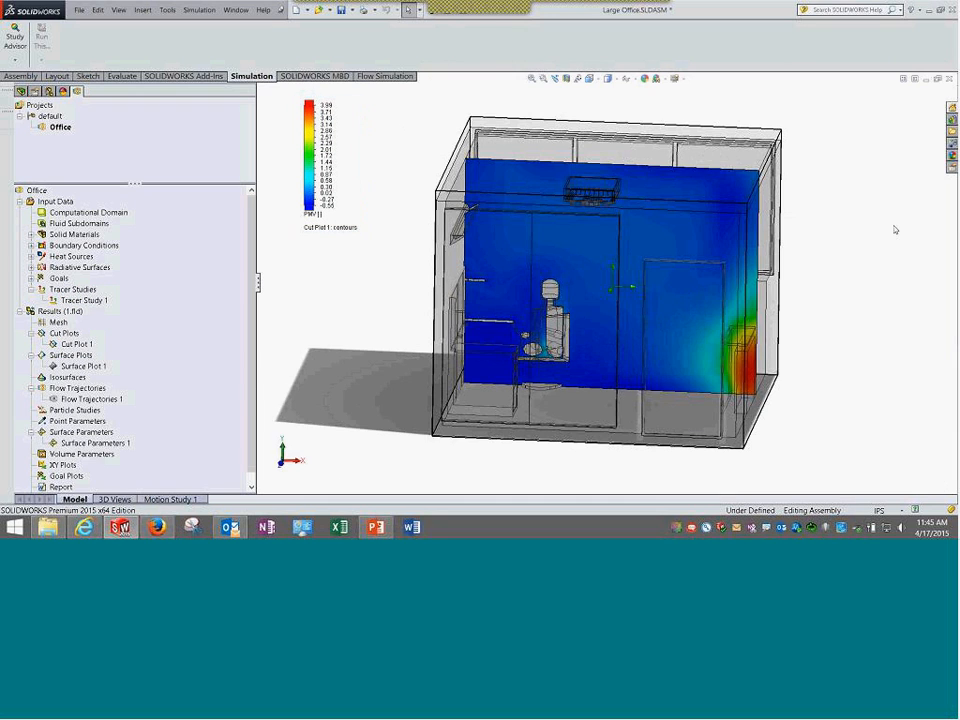